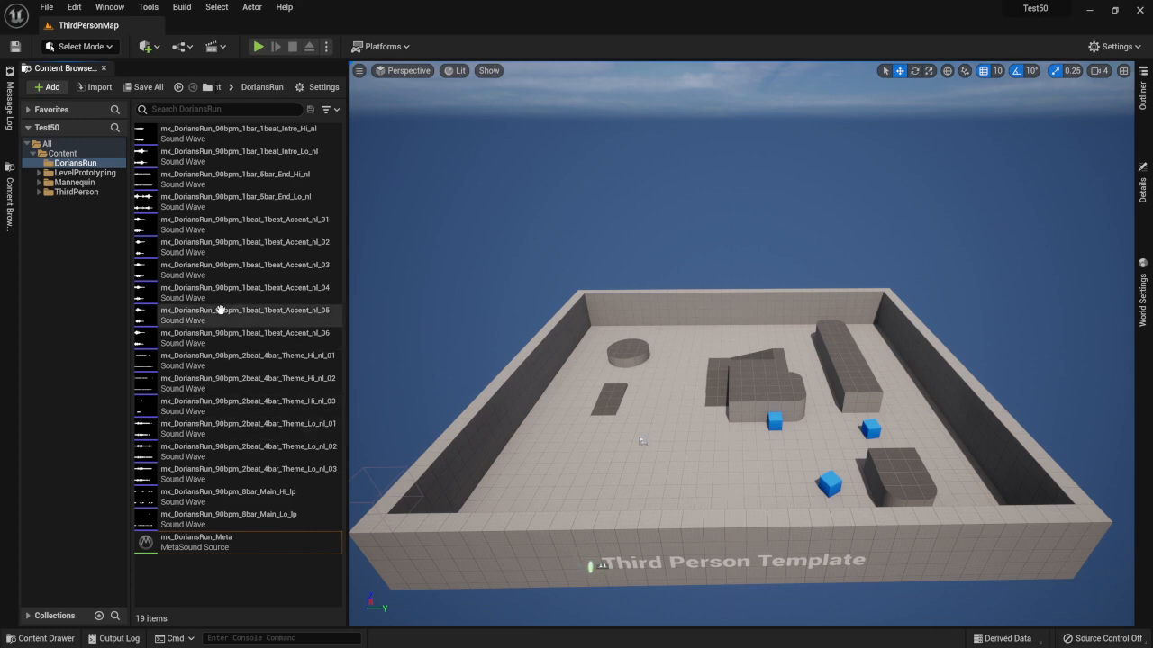
Step: Examine the intro, end, accent, theme and main loop sound waves in the DoriansRun folder, including their durations and Hi/Lo variants
{"action": "left_click", "coordinate": [232, 224]}
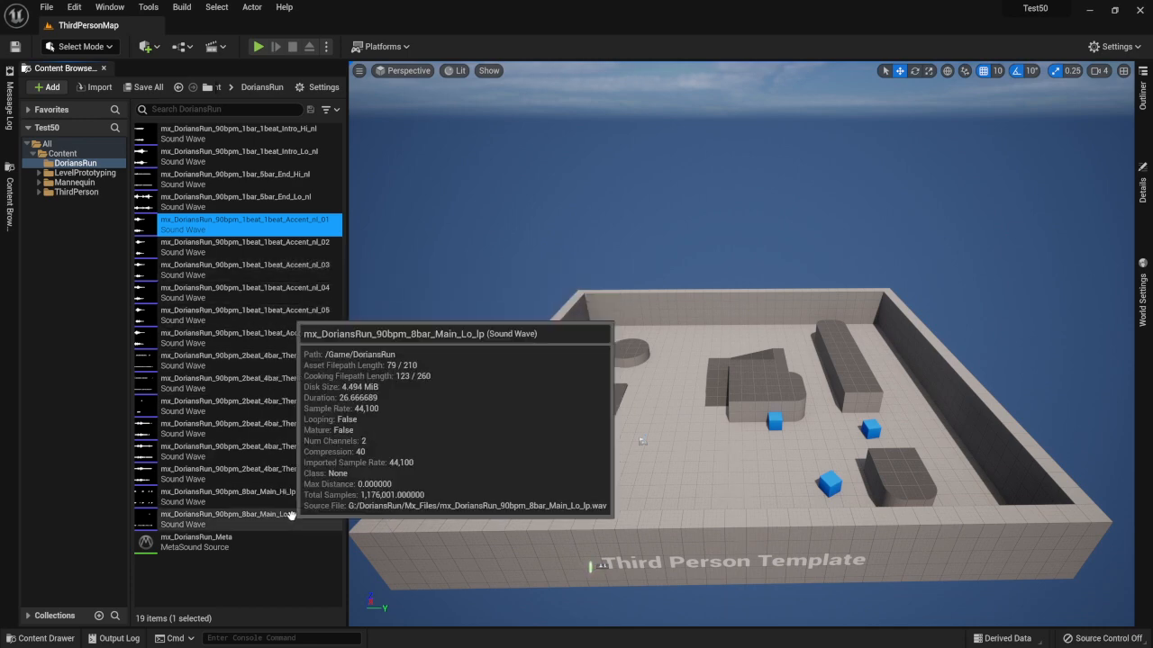
{"action": "left_click", "coordinate": [241, 518]}
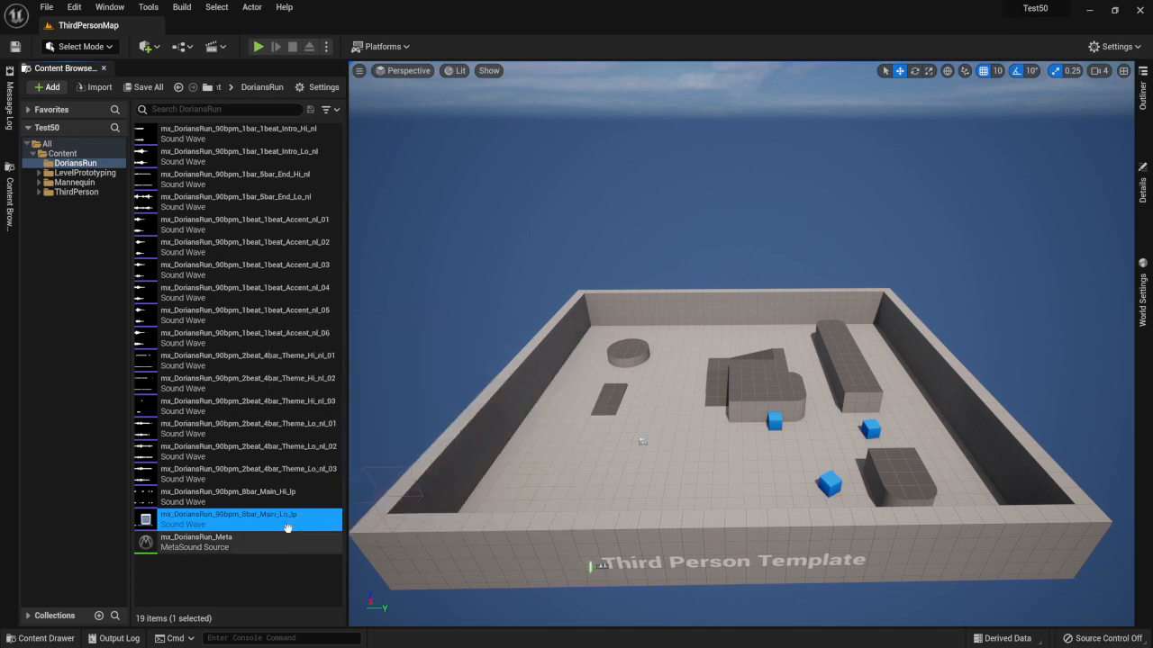
{"action": "left_click", "coordinate": [228, 494]}
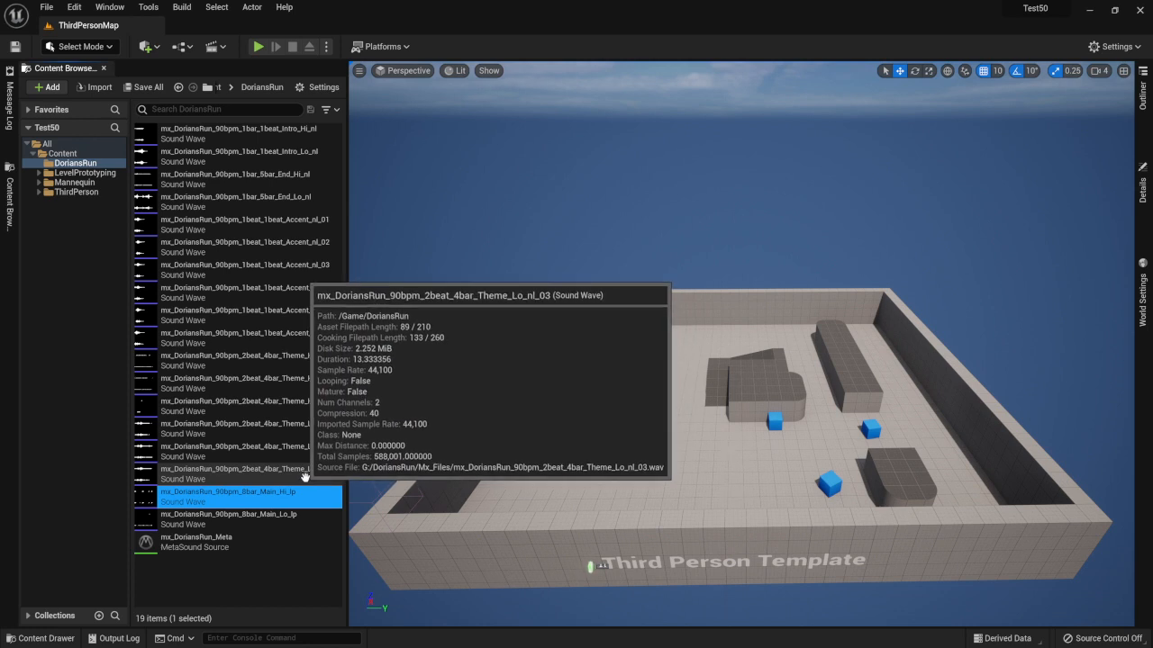
{"action": "left_click", "coordinate": [311, 158]}
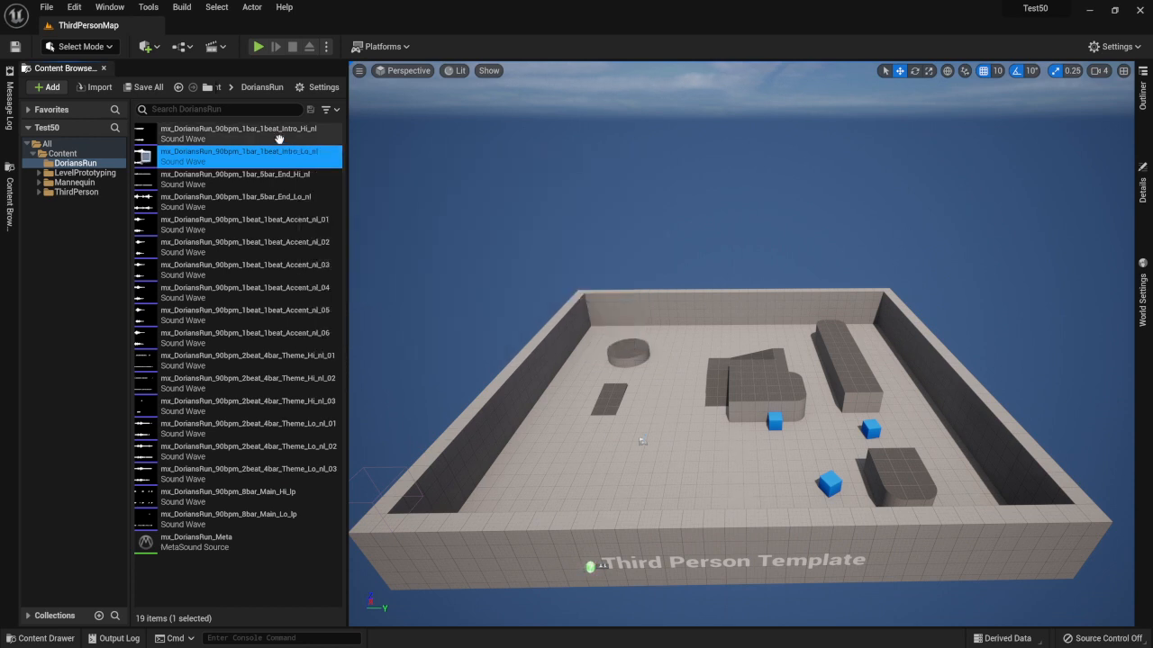
{"action": "left_click", "coordinate": [278, 136]}
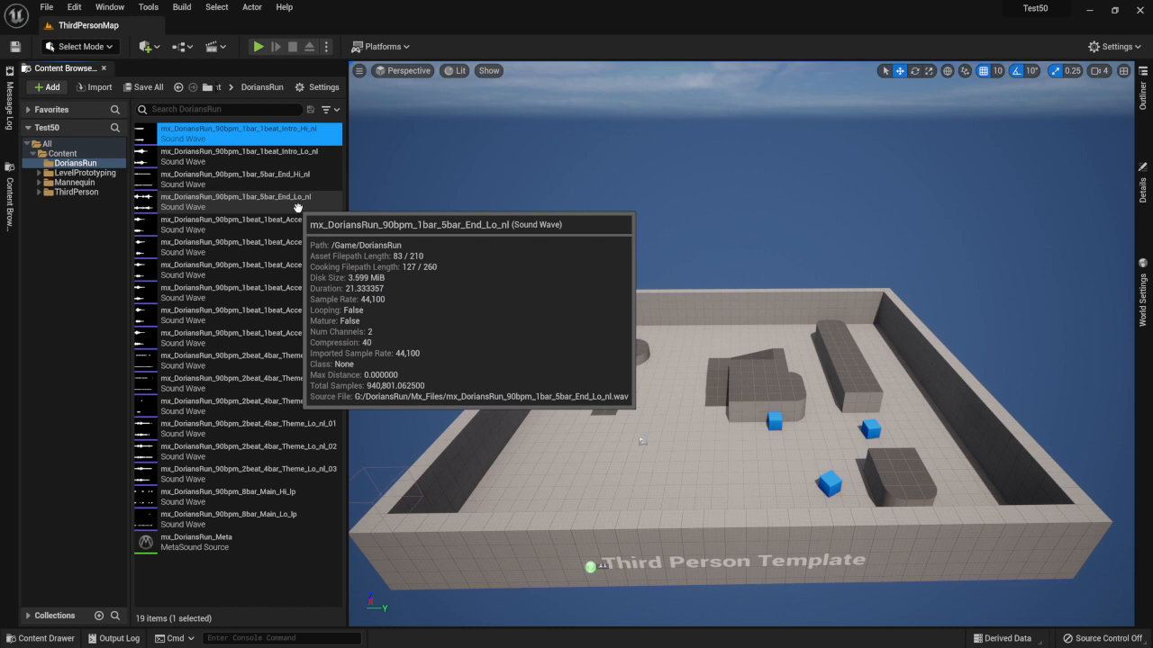
{"action": "left_click", "coordinate": [297, 207]}
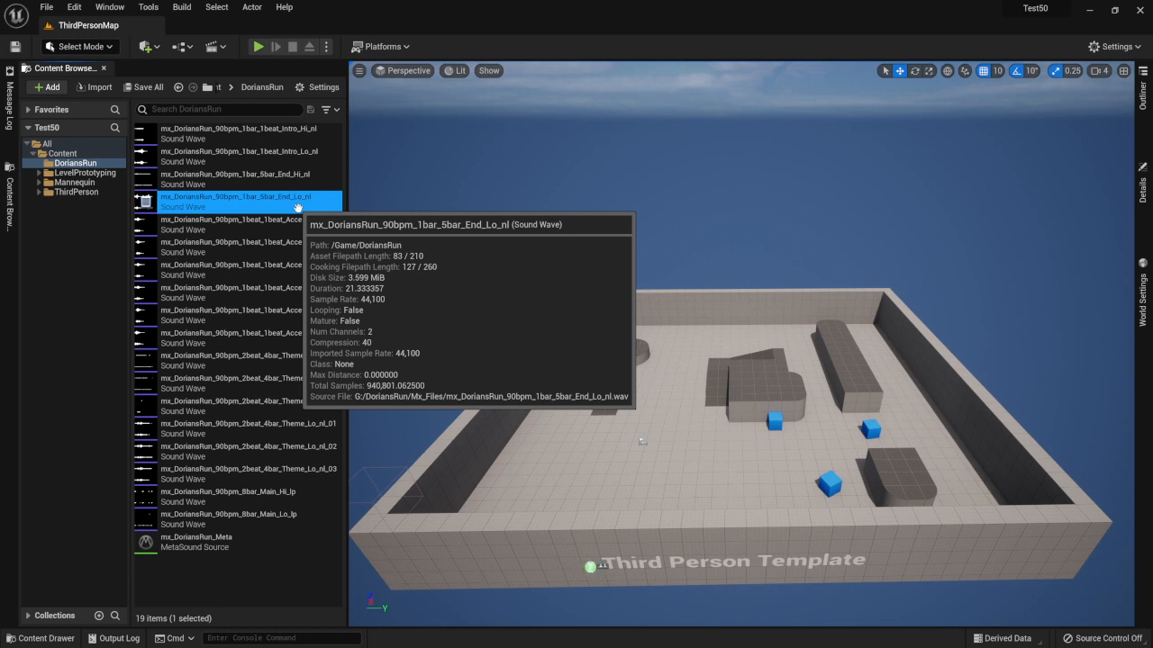
{"action": "left_click", "coordinate": [298, 180]}
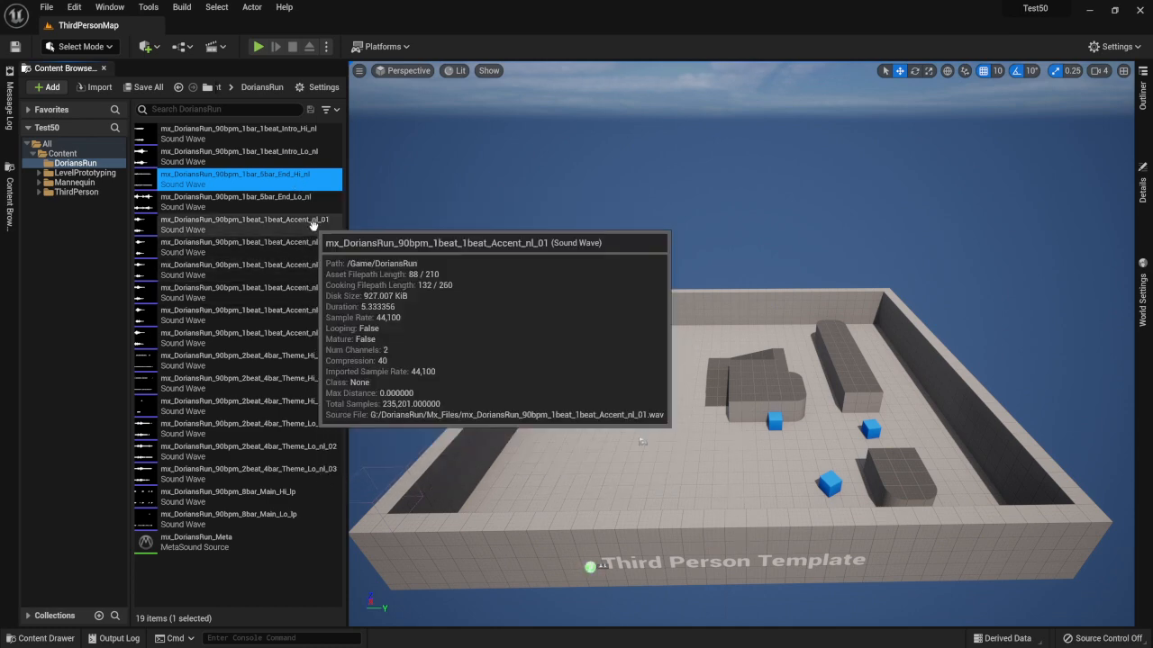
{"action": "left_click", "coordinate": [310, 225]}
{"action": "mouse_move", "coordinate": [286, 261]}
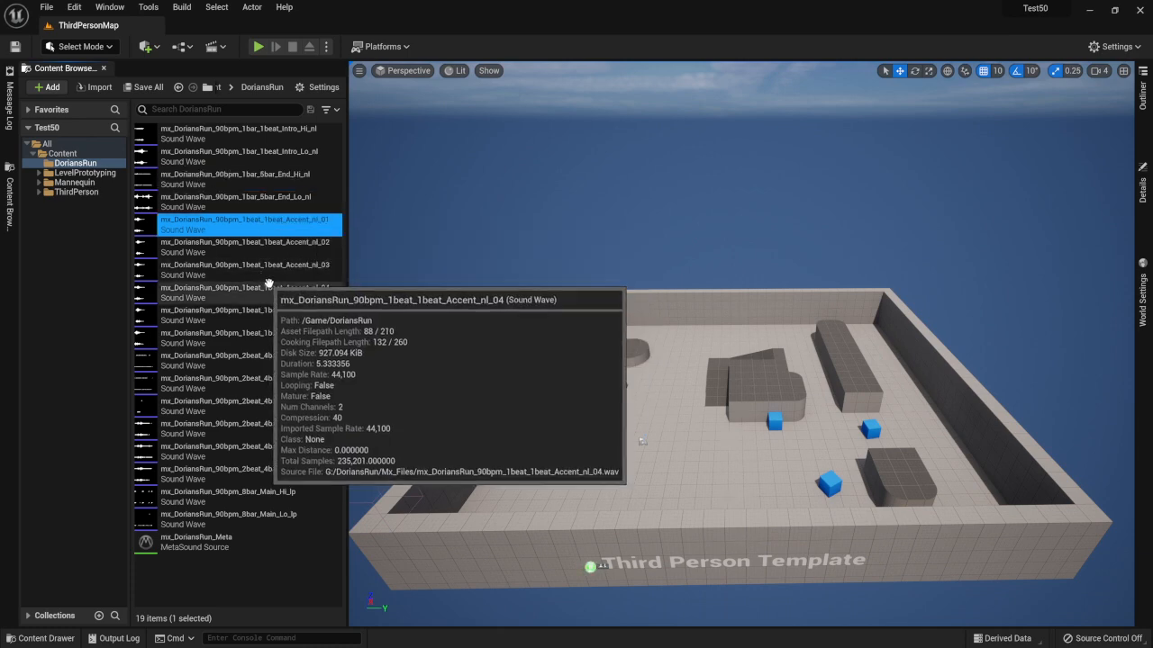
{"action": "left_click", "coordinate": [320, 247]}
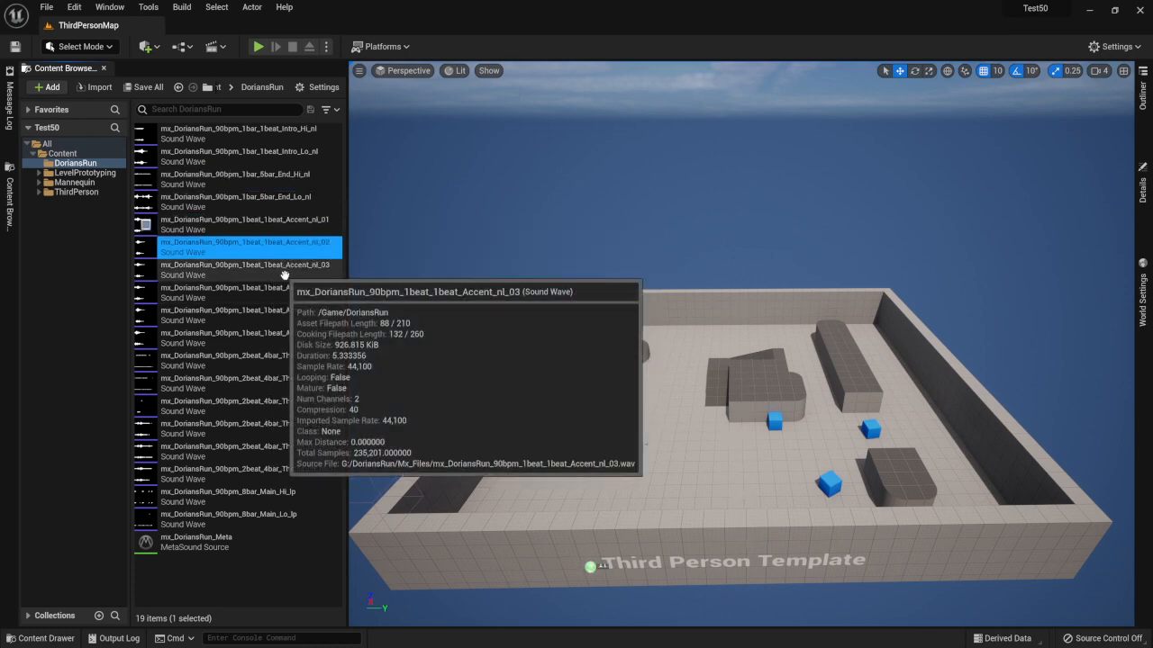
{"action": "left_click", "coordinate": [284, 298]}
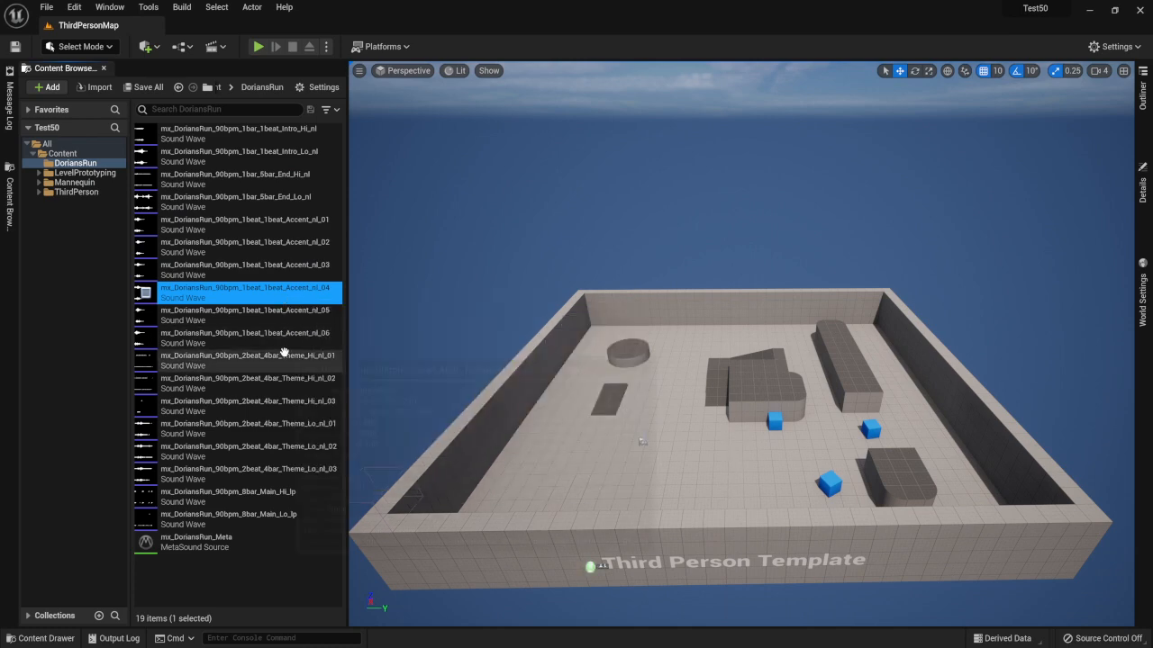
{"action": "mouse_move", "coordinate": [290, 336]}
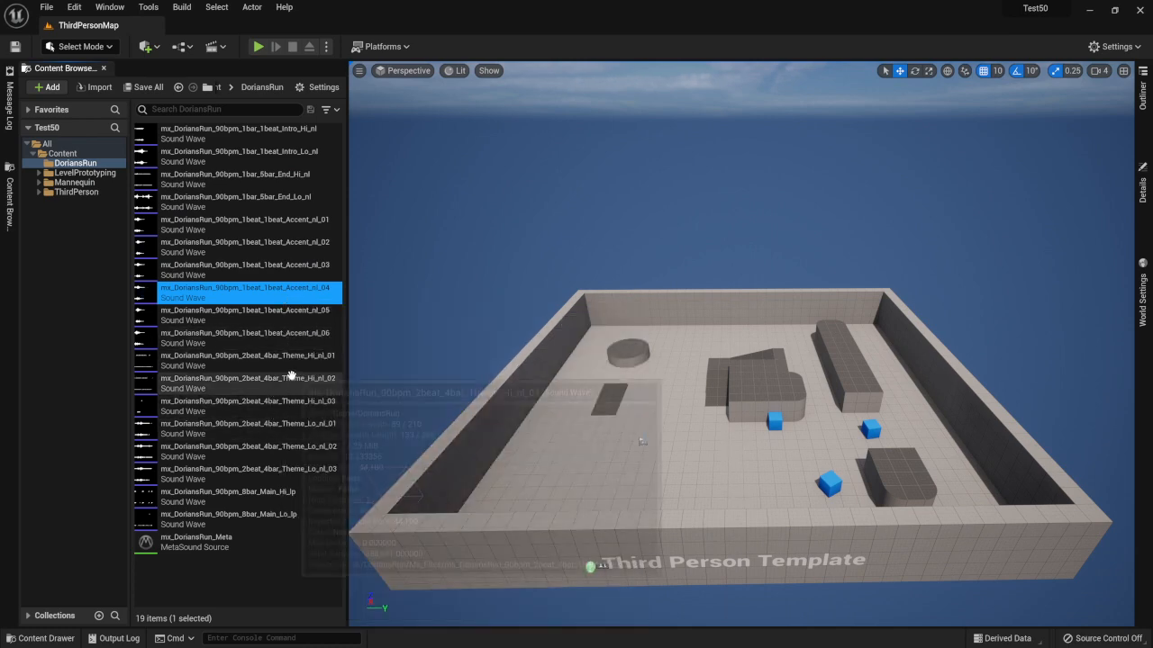
{"action": "left_click", "coordinate": [290, 376]}
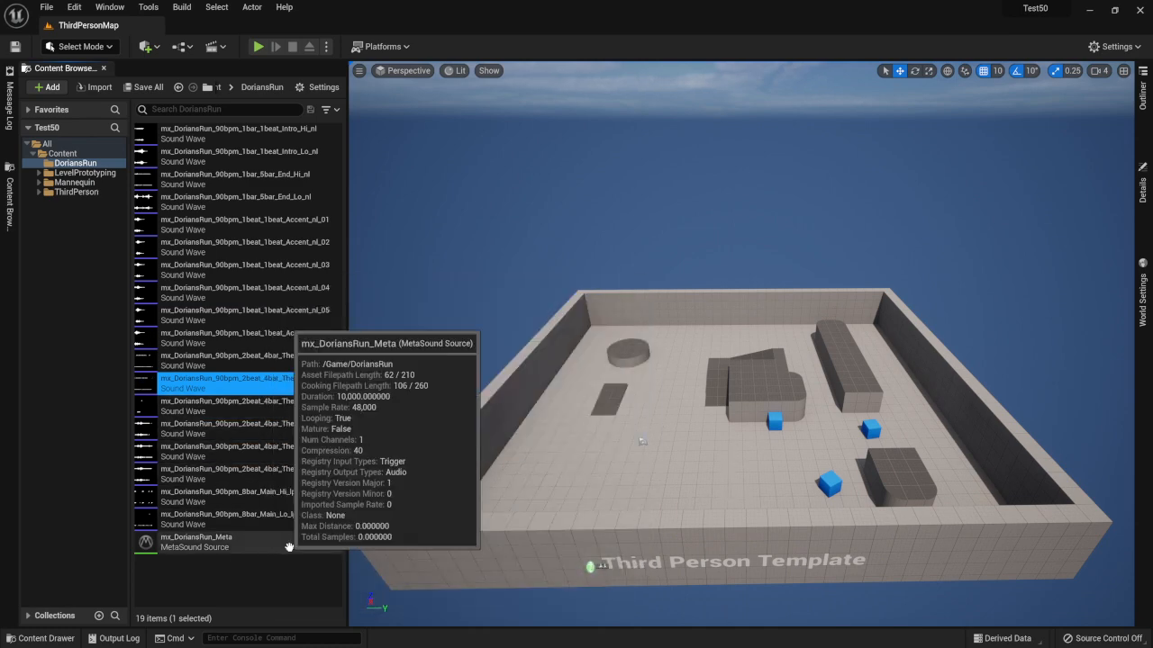
Step: Open the mx_DoriansRun_Meta MetaSound Source and move its On Play input node to the far left of the graph
{"action": "double_click", "coordinate": [237, 546]}
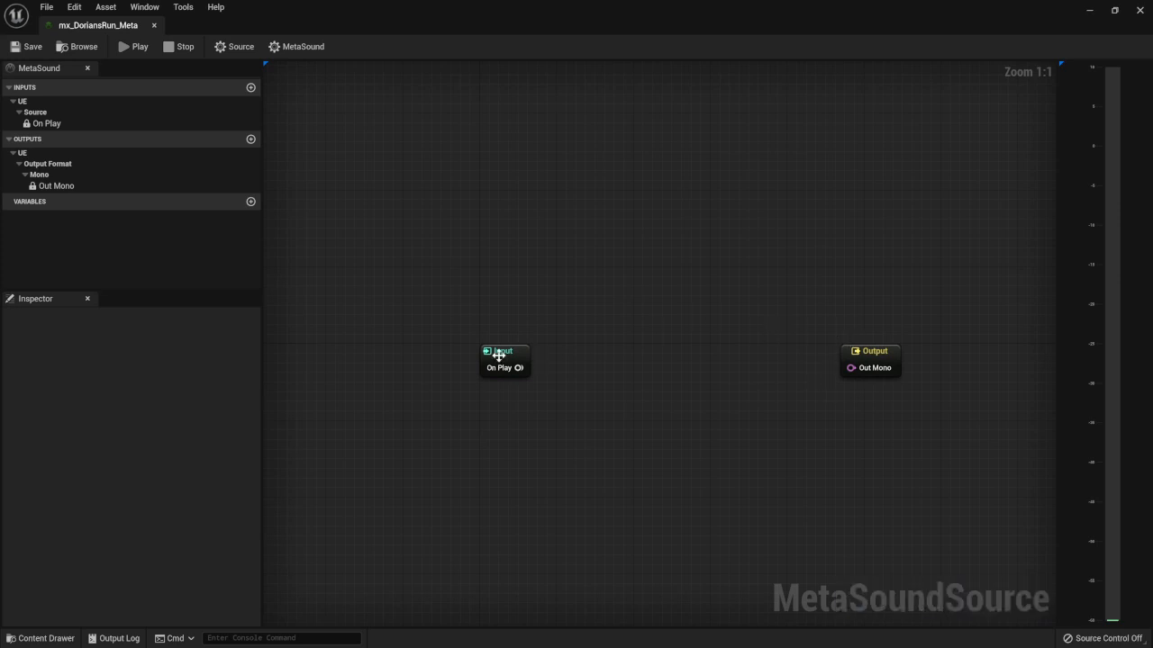
{"action": "left_click_drag", "start_coordinate": [495, 352], "coordinate": [302, 356]}
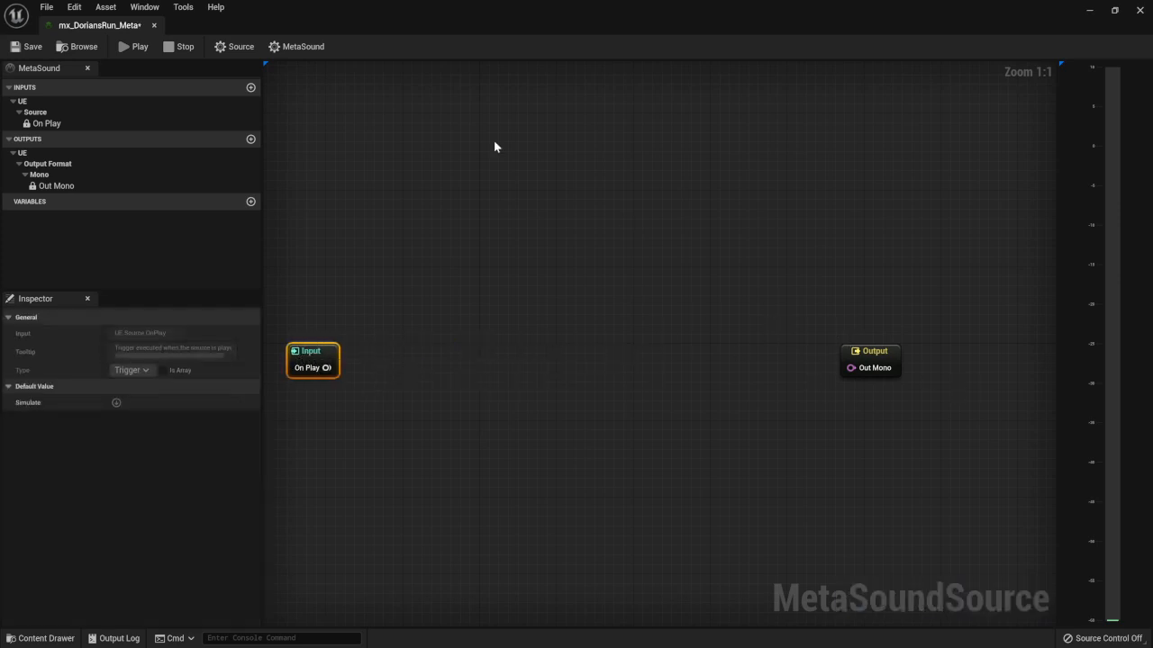
Step: Change the MetaSound's output format to Stereo in its MetaSound settings
{"action": "left_click", "coordinate": [248, 50]}
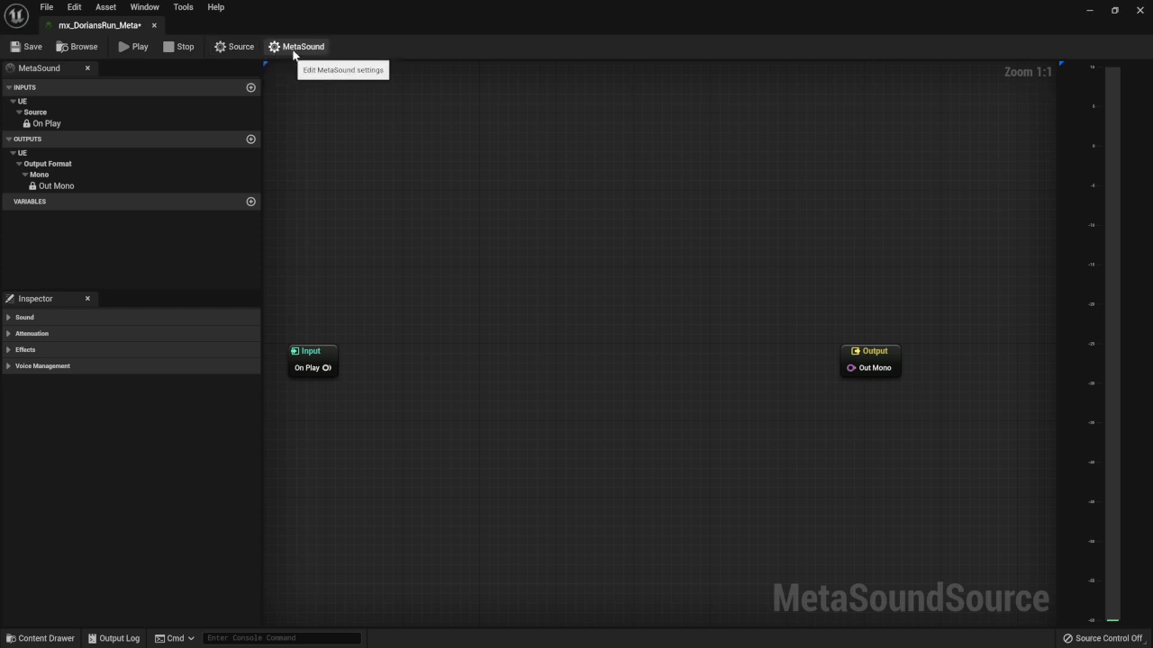
{"action": "left_click", "coordinate": [294, 50]}
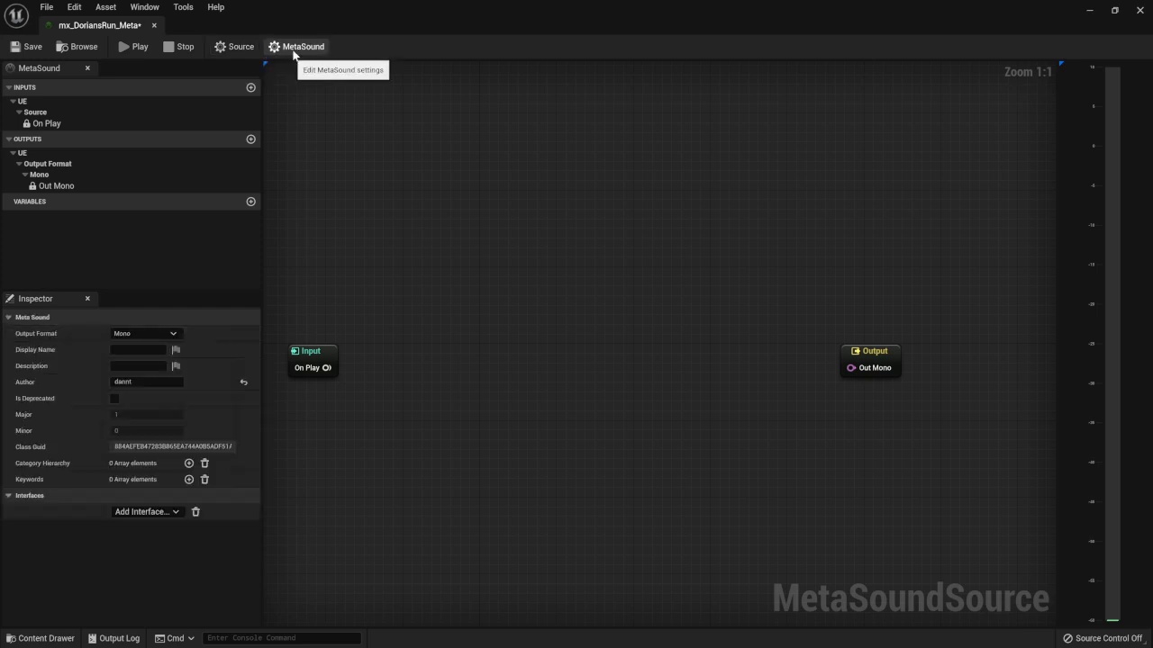
{"action": "left_click", "coordinate": [174, 331]}
{"action": "left_click", "coordinate": [154, 356]}
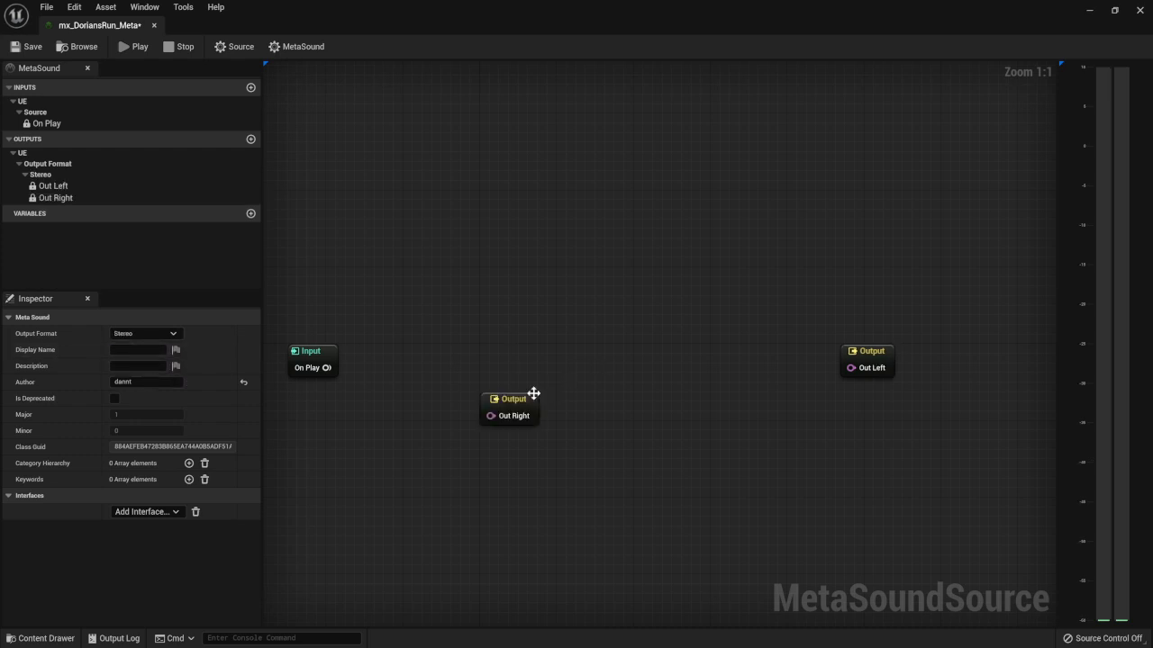
Step: Place the Out Right node directly below Out Left and shift both output nodes to the graph's far right
{"action": "left_click_drag", "start_coordinate": [534, 394], "coordinate": [897, 385]}
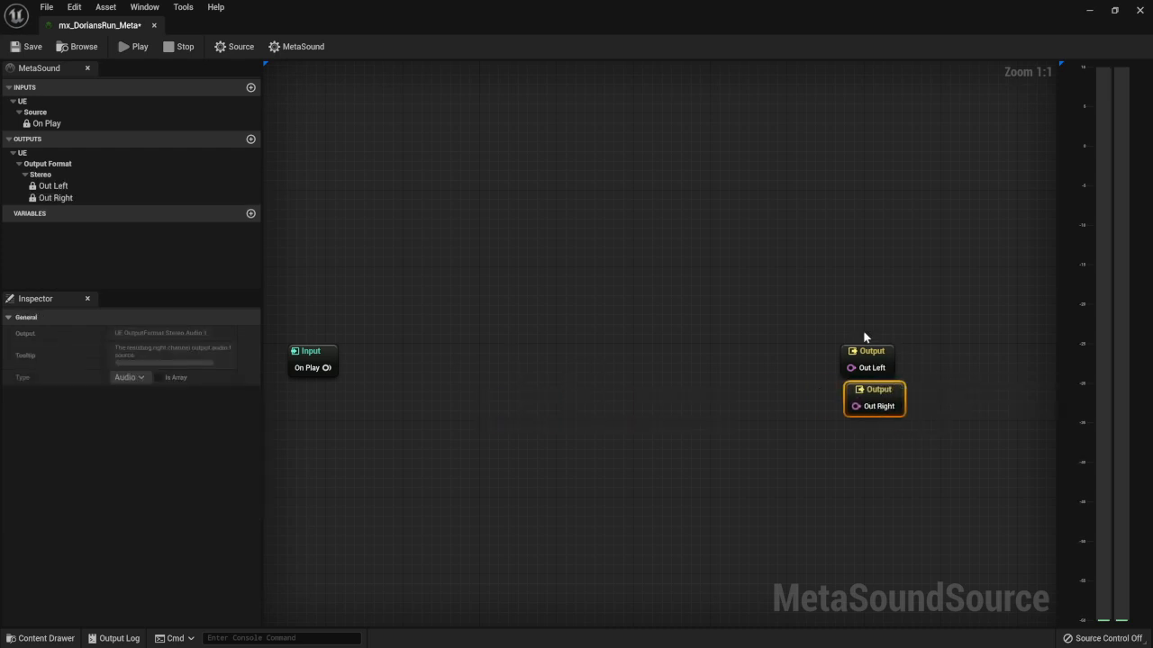
{"action": "left_click_drag", "start_coordinate": [865, 337], "coordinate": [1021, 407]}
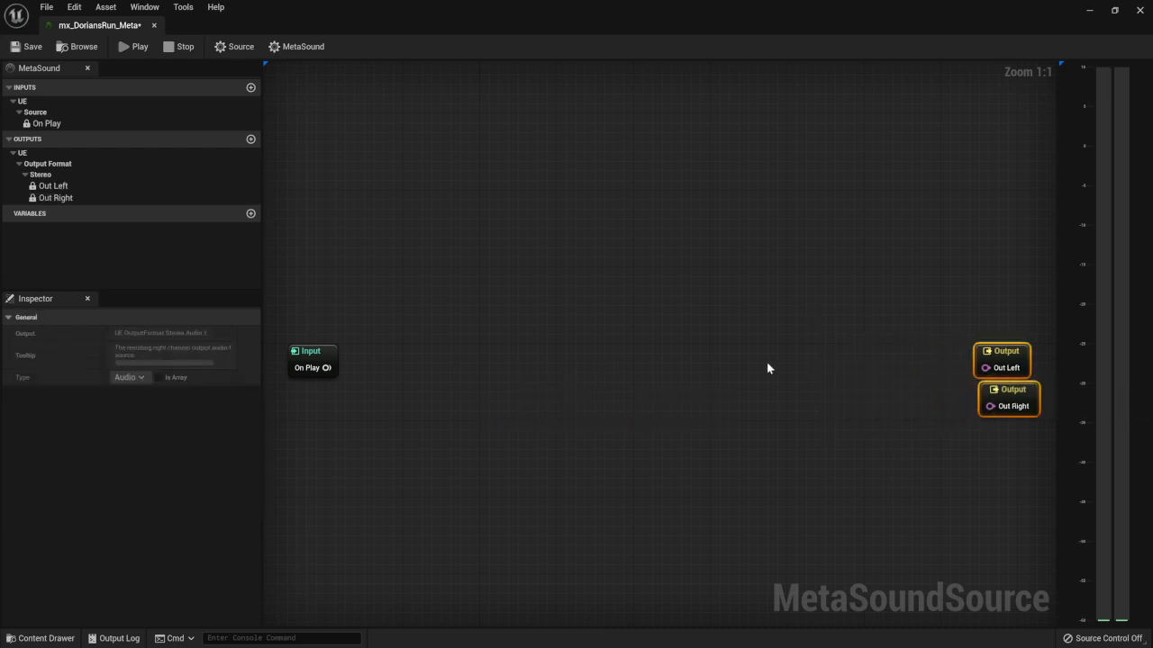
{"action": "left_click", "coordinate": [465, 311]}
Step: Add the UE.Source.OneShot interface to the MetaSound, select its On Finished output and save the asset
{"action": "left_click", "coordinate": [290, 46]}
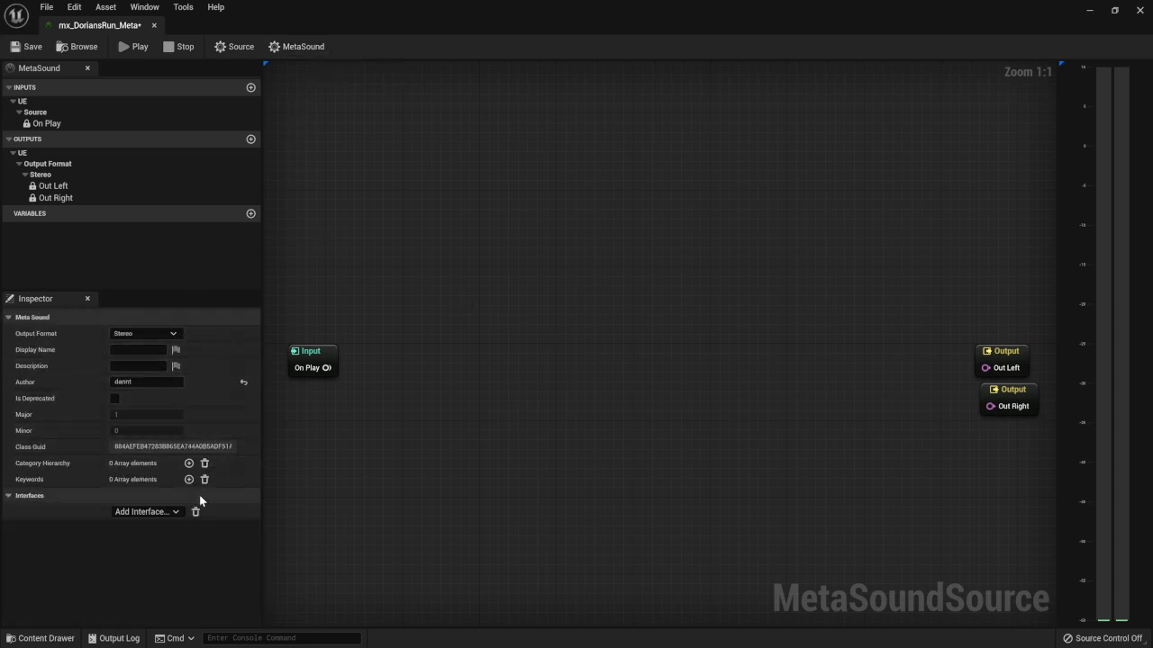
{"action": "left_click", "coordinate": [179, 512]}
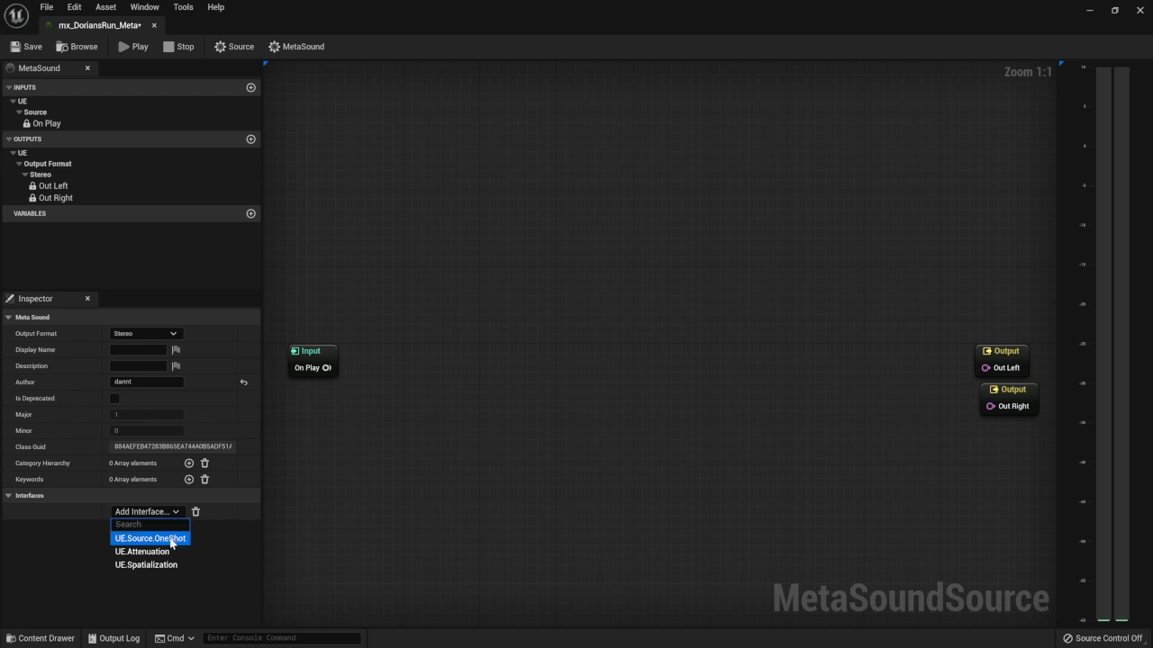
{"action": "left_click", "coordinate": [169, 539]}
{"action": "left_click", "coordinate": [72, 233]}
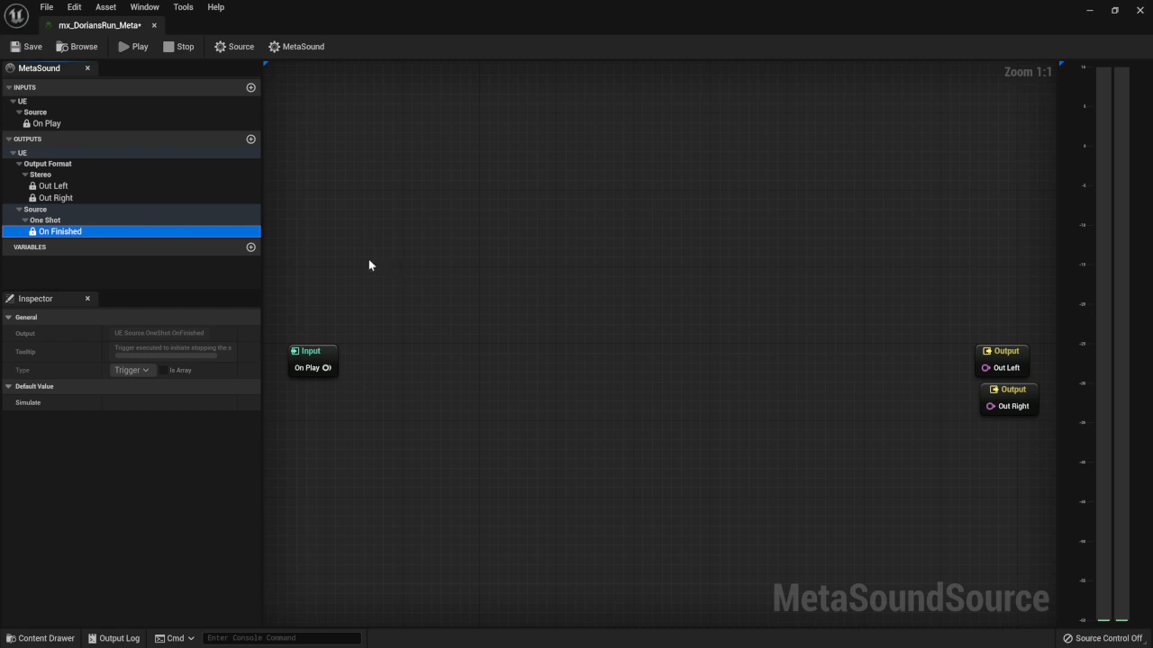
{"action": "left_click", "coordinate": [27, 46]}
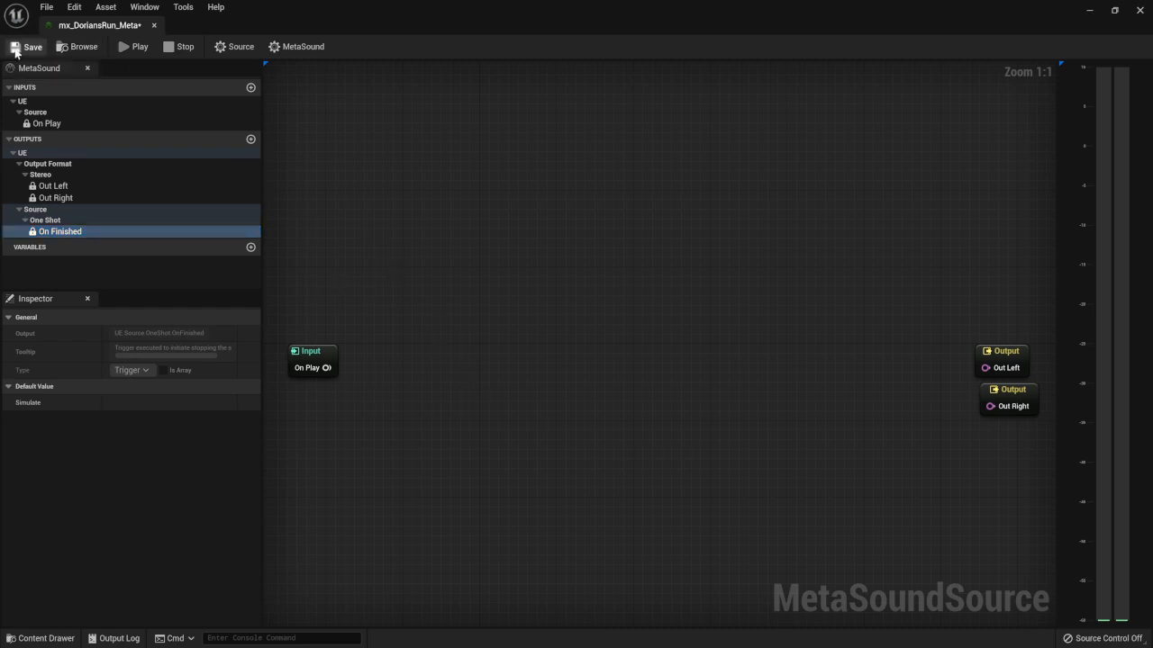
Step: Add a Wave Player node to the graph, below and to the right of the On Play input node
{"action": "right_click_drag", "start_coordinate": [497, 404], "coordinate": [595, 326]}
{"action": "right_click", "coordinate": [470, 304]}
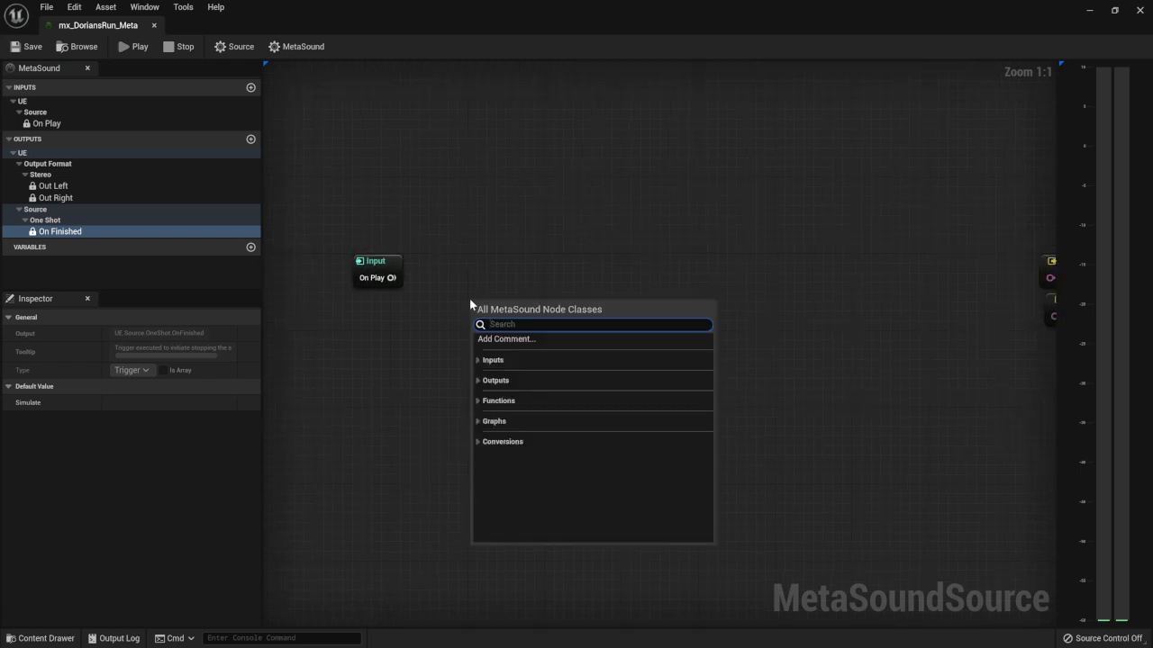
{"action": "type", "text": "wave pl"}
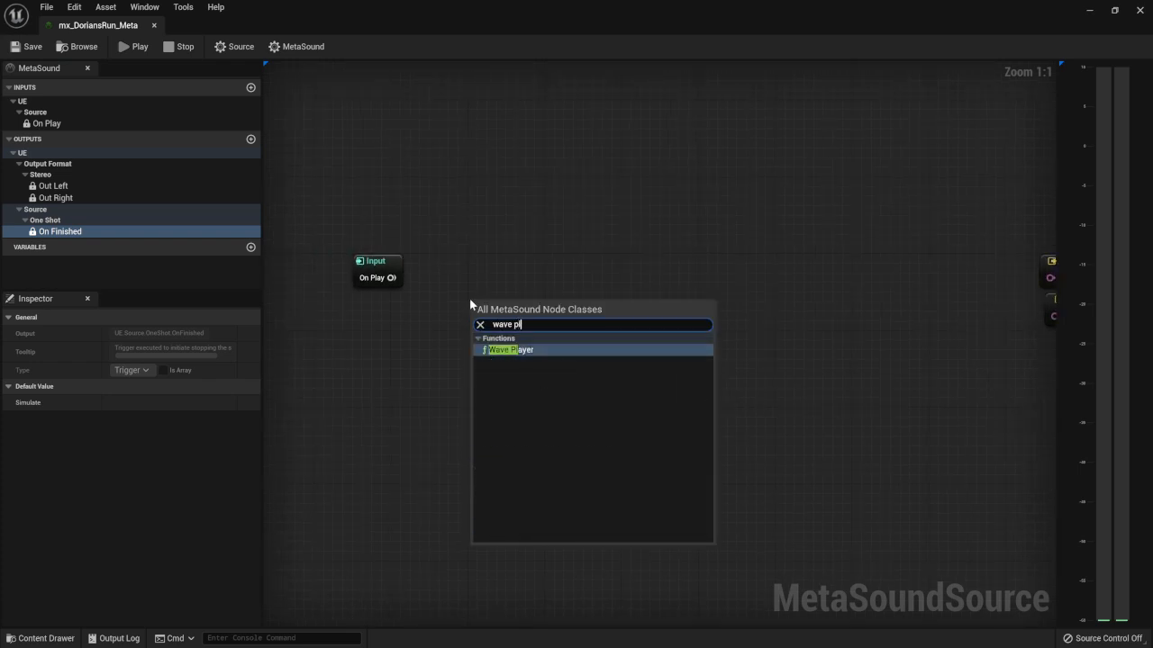
{"action": "key", "text": "Return"}
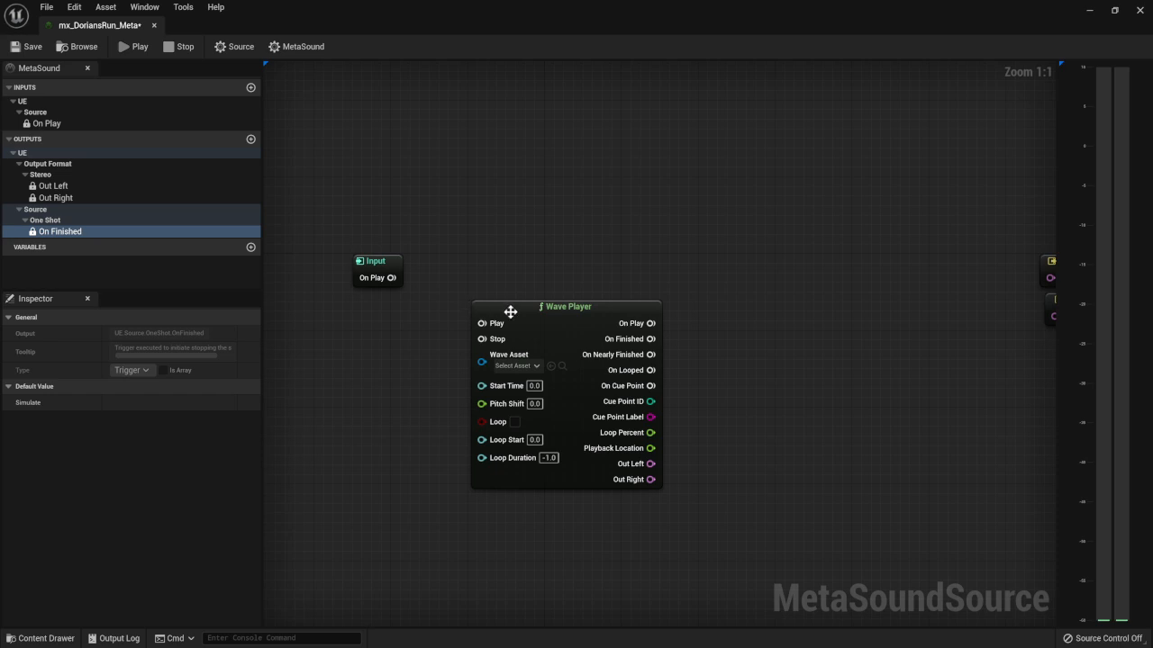
Step: Duplicate the Wave Player, place the copy above the original, and align the On Play input node to its left
{"action": "left_click", "coordinate": [560, 322]}
{"action": "key", "text": "ctrl+w"}
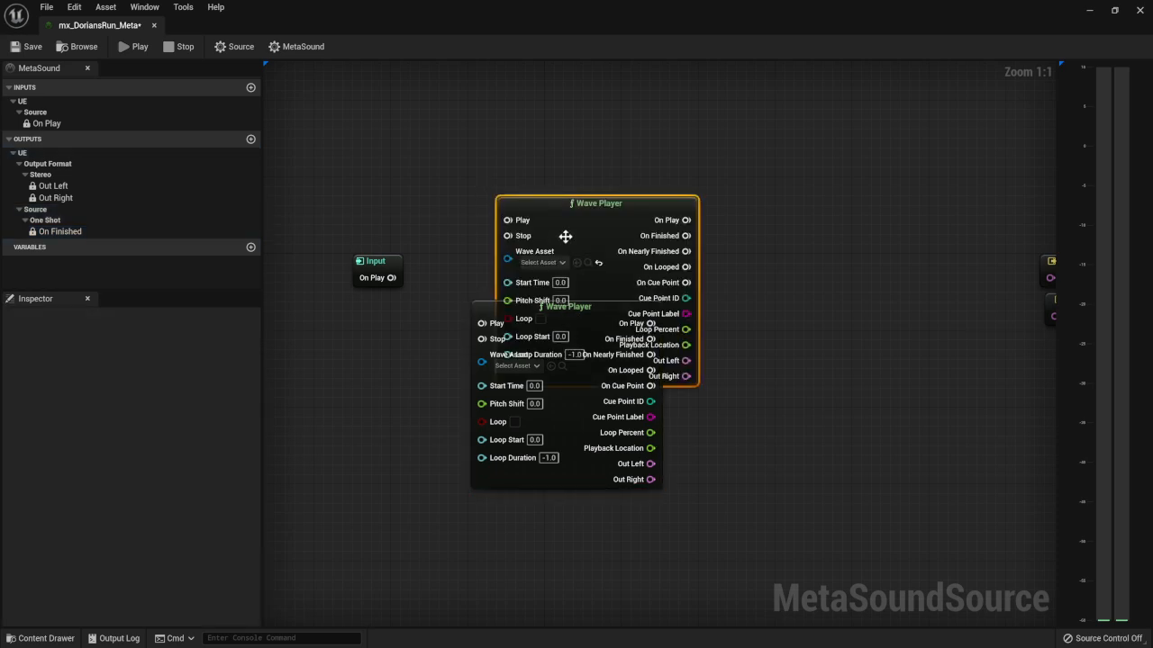
{"action": "left_click_drag", "start_coordinate": [563, 237], "coordinate": [567, 135]}
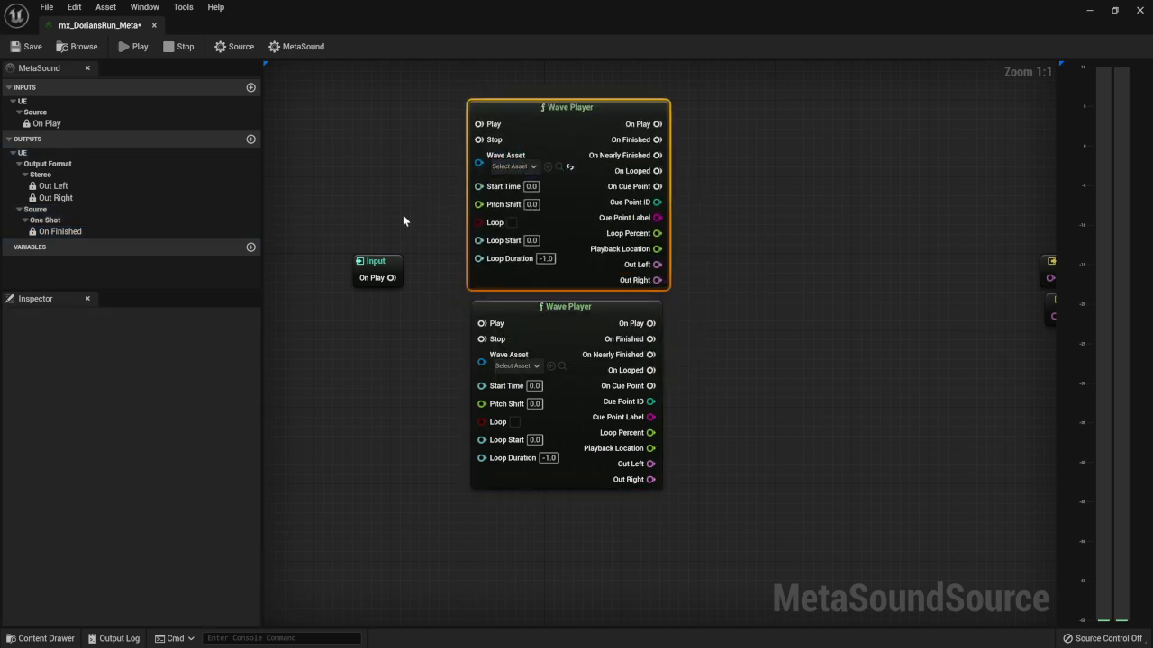
{"action": "left_click_drag", "start_coordinate": [379, 261], "coordinate": [310, 107]}
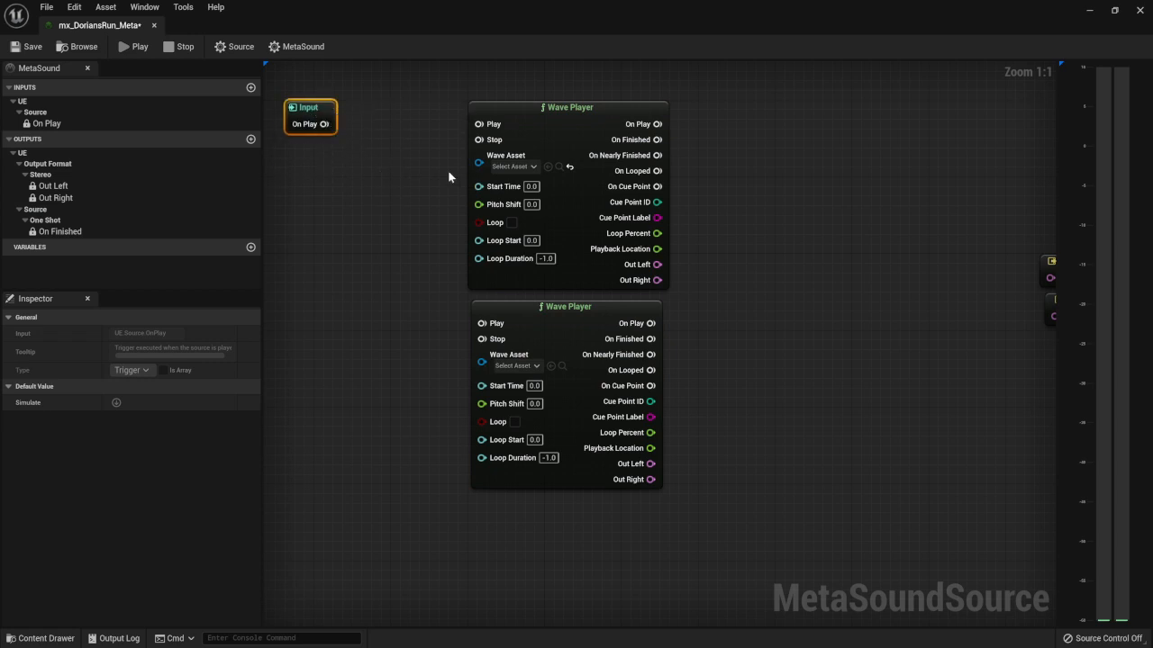
{"action": "left_click", "coordinate": [780, 284]}
Step: Promote the upper Wave Player's Wave Asset input to a graph variable
{"action": "right_click_drag", "start_coordinate": [330, 260], "coordinate": [427, 295]}
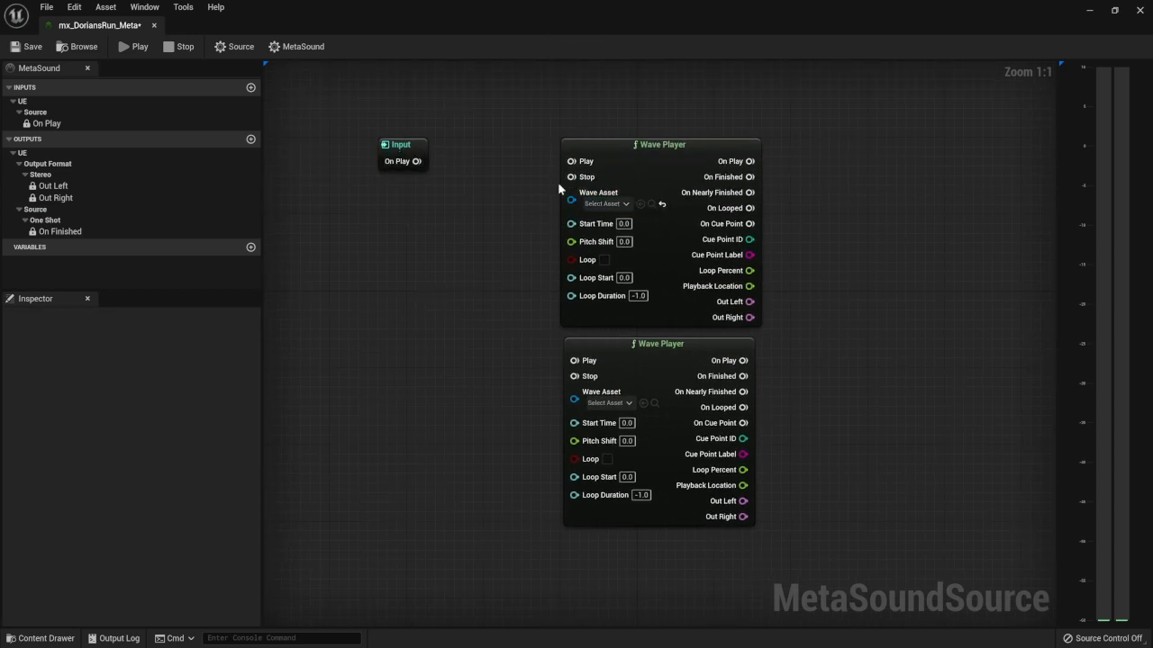
{"action": "left_click_drag", "start_coordinate": [570, 200], "coordinate": [482, 204]}
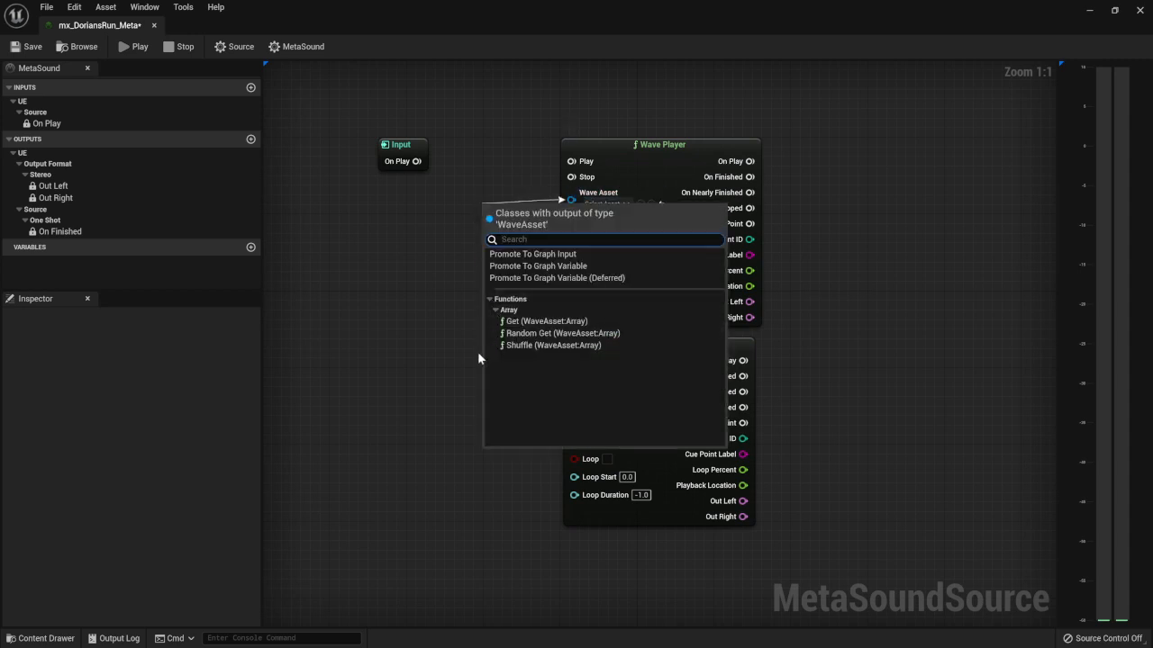
{"action": "left_click", "coordinate": [538, 267]}
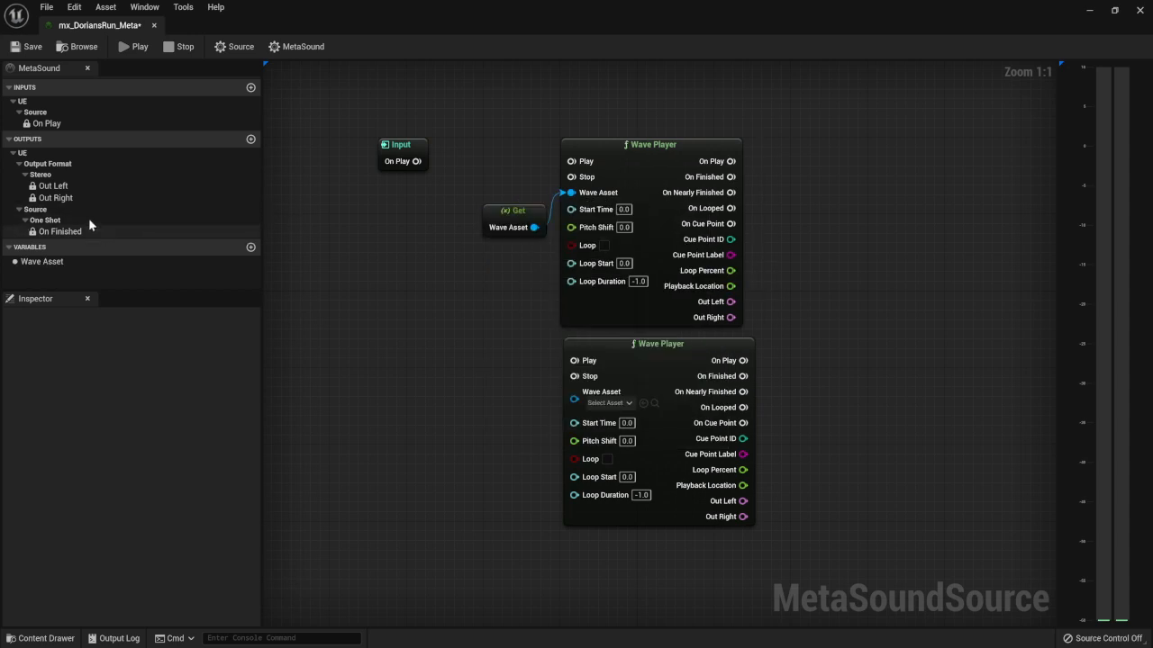
Step: Rename the new Wave Asset graph variable as MainLoopHi
{"action": "left_click", "coordinate": [64, 263]}
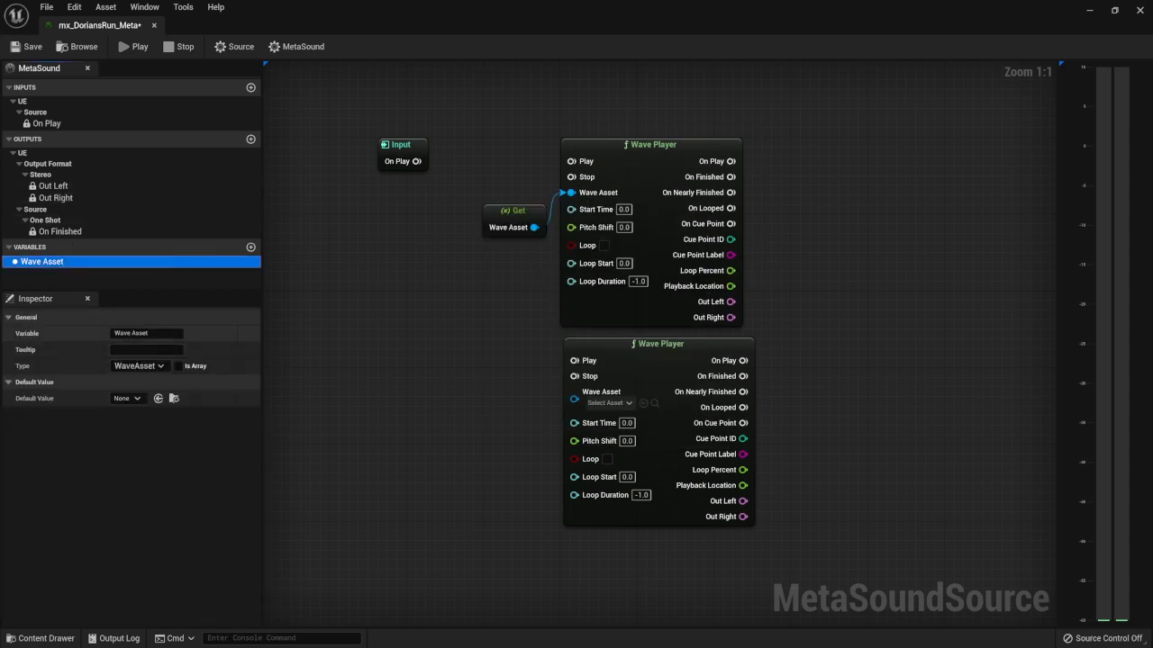
{"action": "left_click", "coordinate": [115, 334]}
{"action": "type", "text": "MainL"}
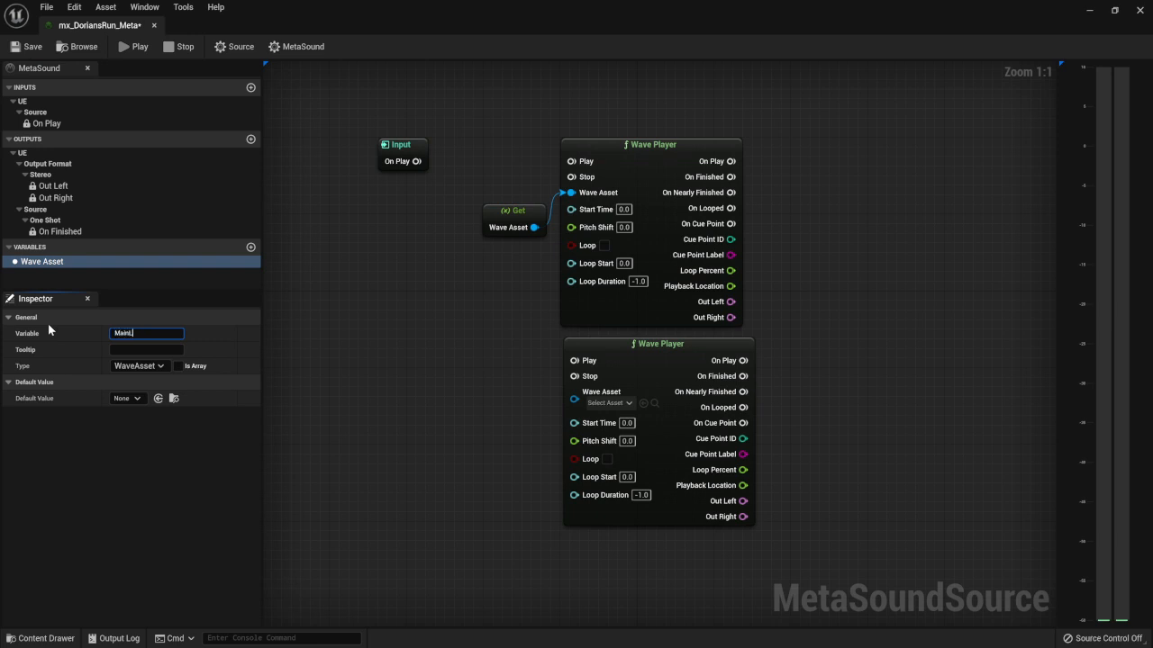
{"action": "type", "text": "oopHi"}
{"action": "key", "text": "Return"}
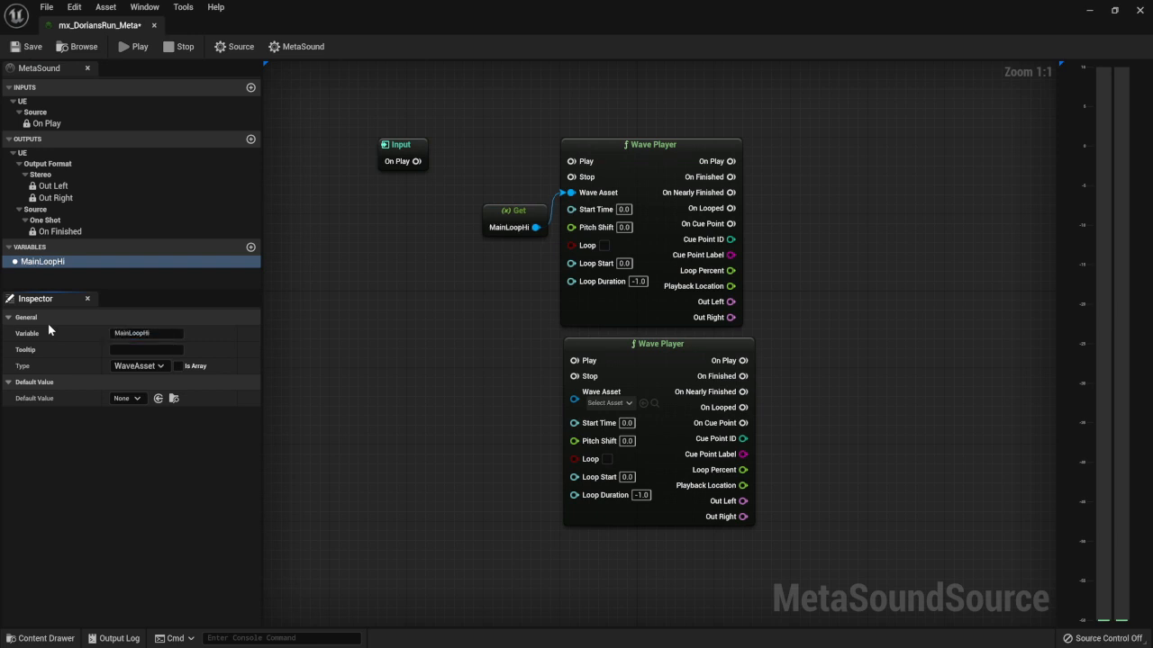
Step: Align the MainLoopHi Get node and promote the lower Wave Player's Wave Asset input to a graph variable
{"action": "left_click_drag", "start_coordinate": [539, 217], "coordinate": [539, 209]}
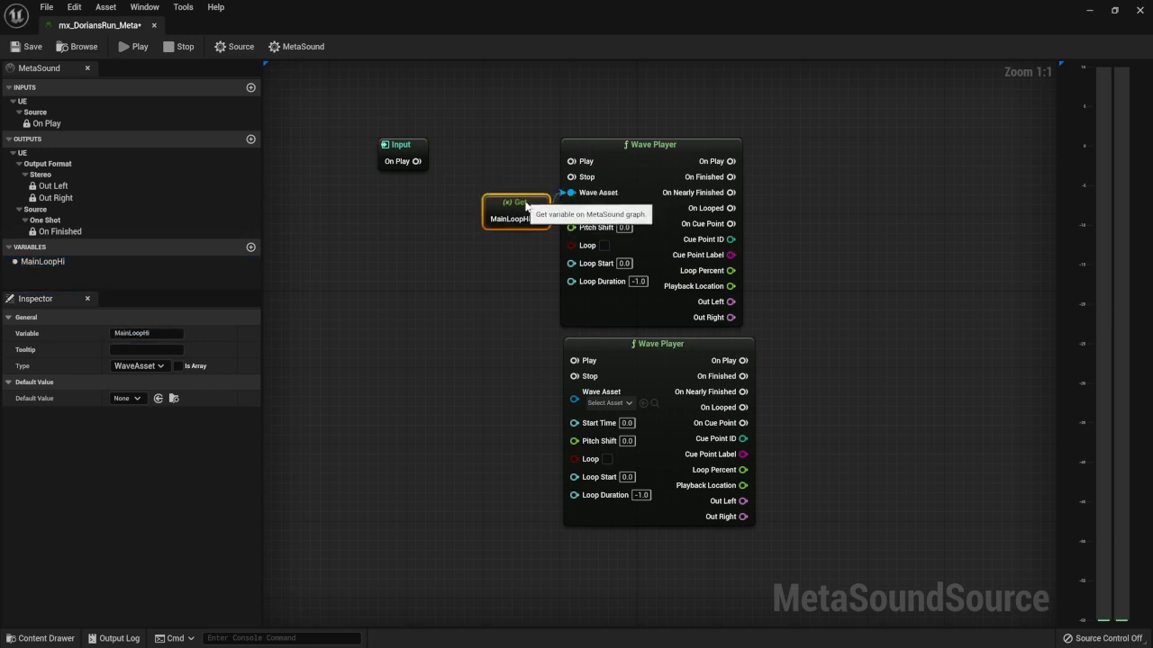
{"action": "left_click_drag", "start_coordinate": [573, 402], "coordinate": [490, 405]}
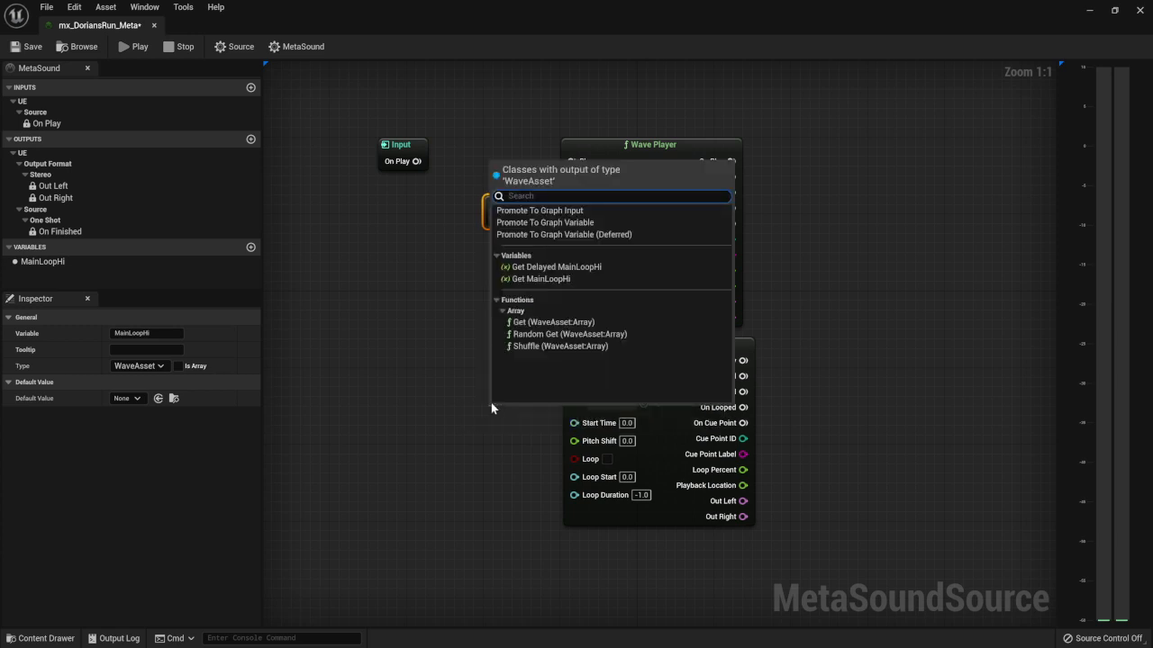
{"action": "left_click", "coordinate": [569, 222]}
{"action": "left_click_drag", "start_coordinate": [529, 413], "coordinate": [532, 394]}
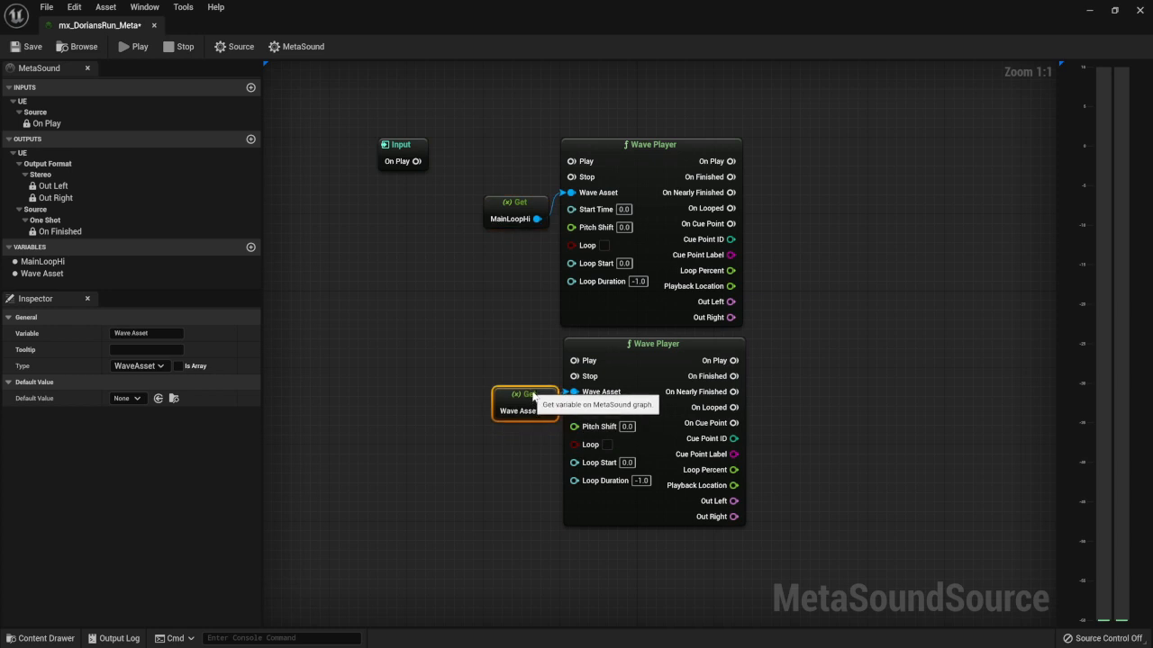
Step: Rename the new Wave Asset variable as MainLoopLo, align its Get node under the MainLoopHi one, and save
{"action": "left_click", "coordinate": [159, 333]}
{"action": "key", "text": "ctrl+a"}
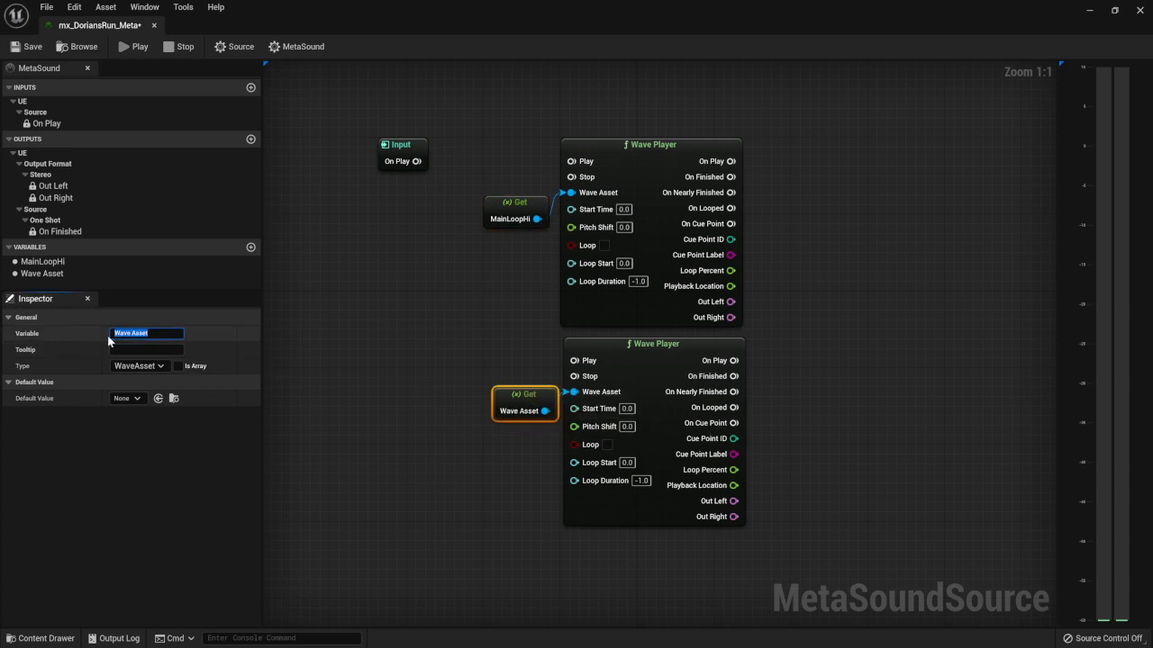
{"action": "type", "text": "MainLoopLo"}
{"action": "key", "text": "Return"}
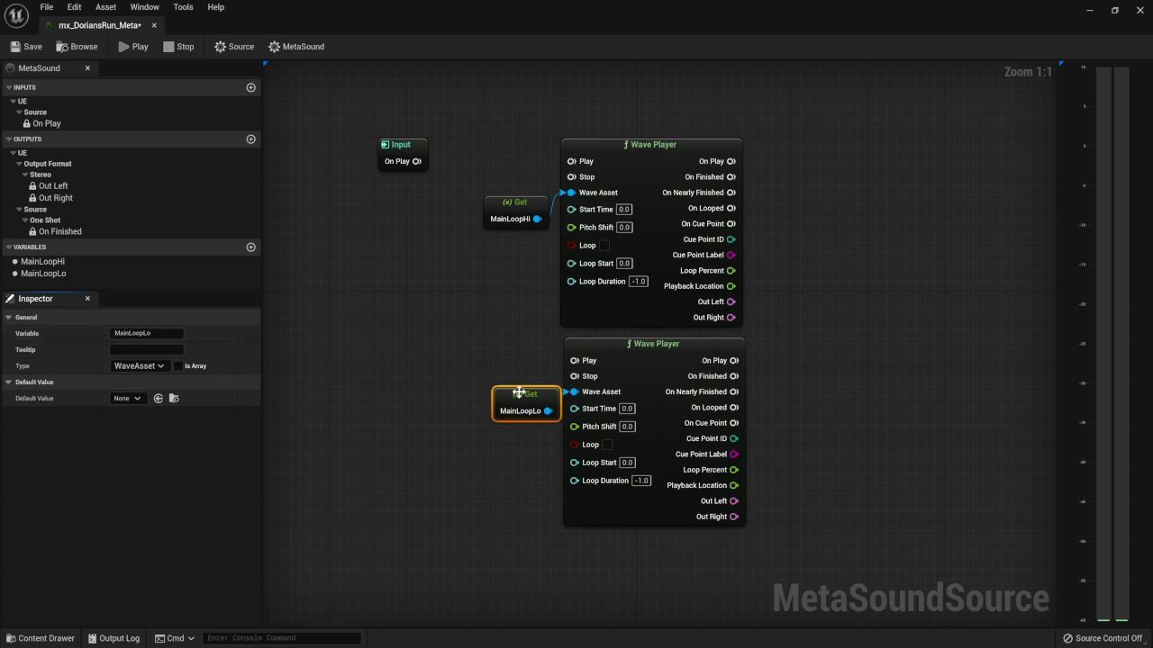
{"action": "left_click_drag", "start_coordinate": [519, 392], "coordinate": [509, 393]}
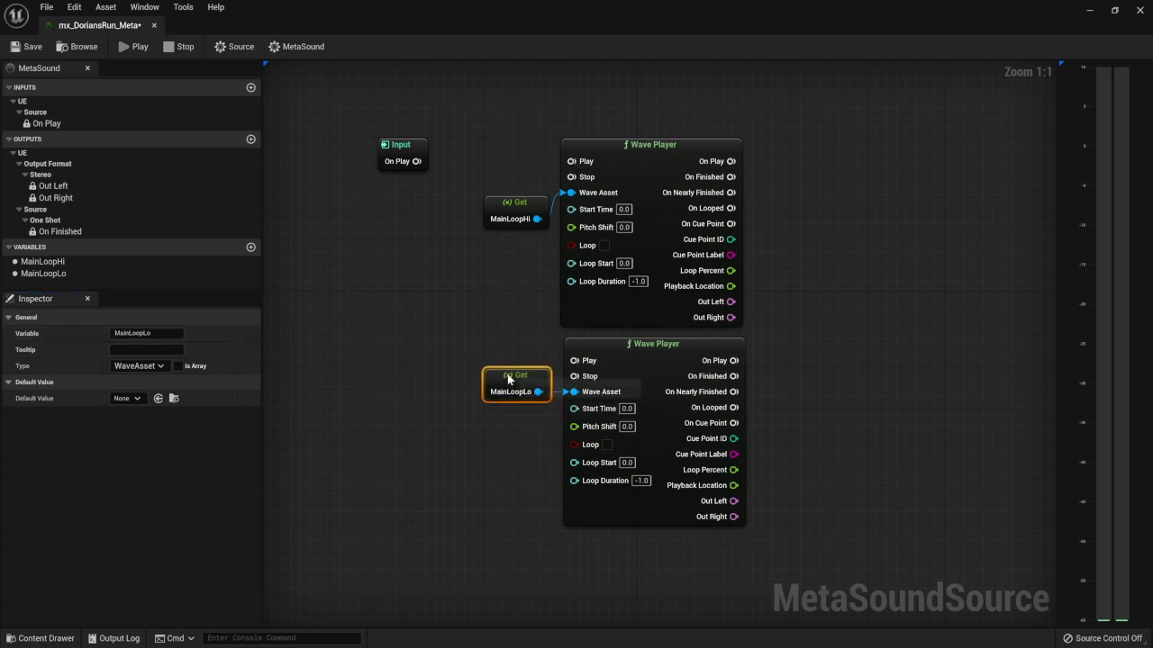
{"action": "left_click", "coordinate": [25, 49]}
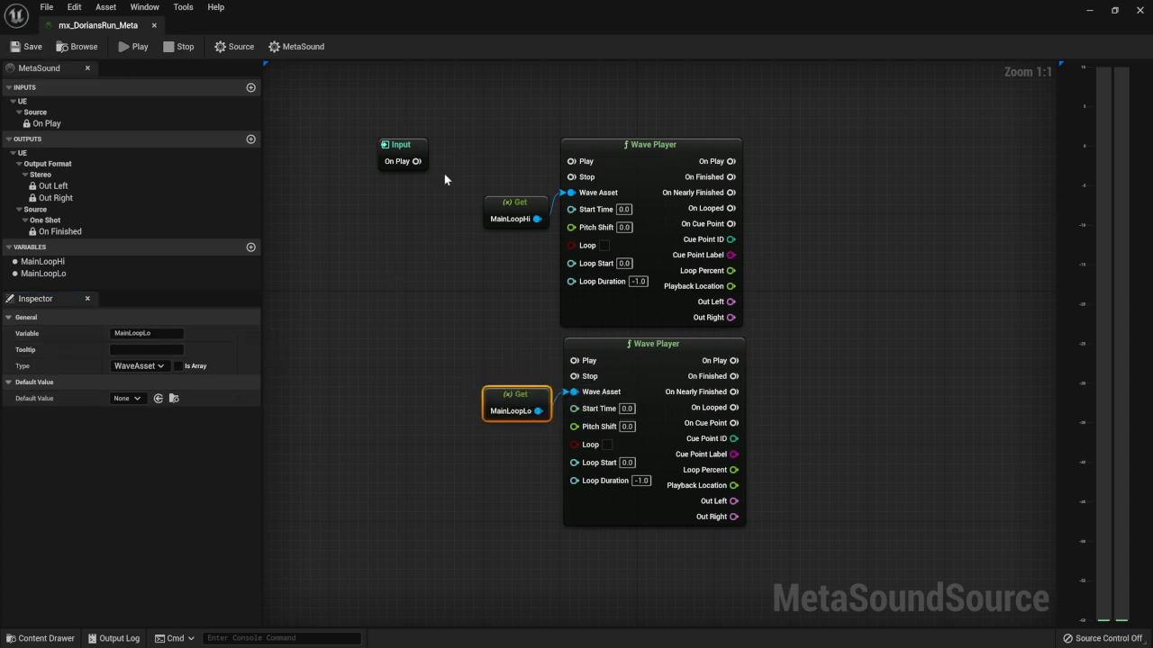
Step: Assign the mx_DoriansRun_90bpm_8bar_Main_Lo_lp sound wave from the Content Browser as MainLoopLo's default value
{"action": "left_click_drag", "start_coordinate": [468, 10], "coordinate": [763, 42]}
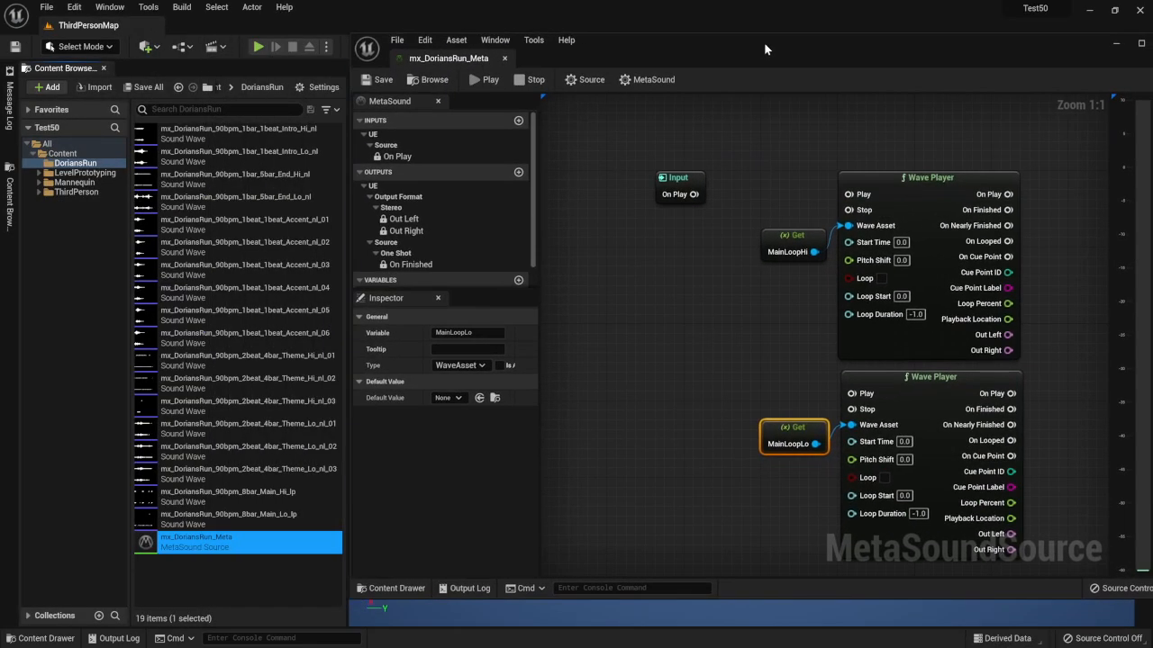
{"action": "left_click", "coordinate": [270, 517]}
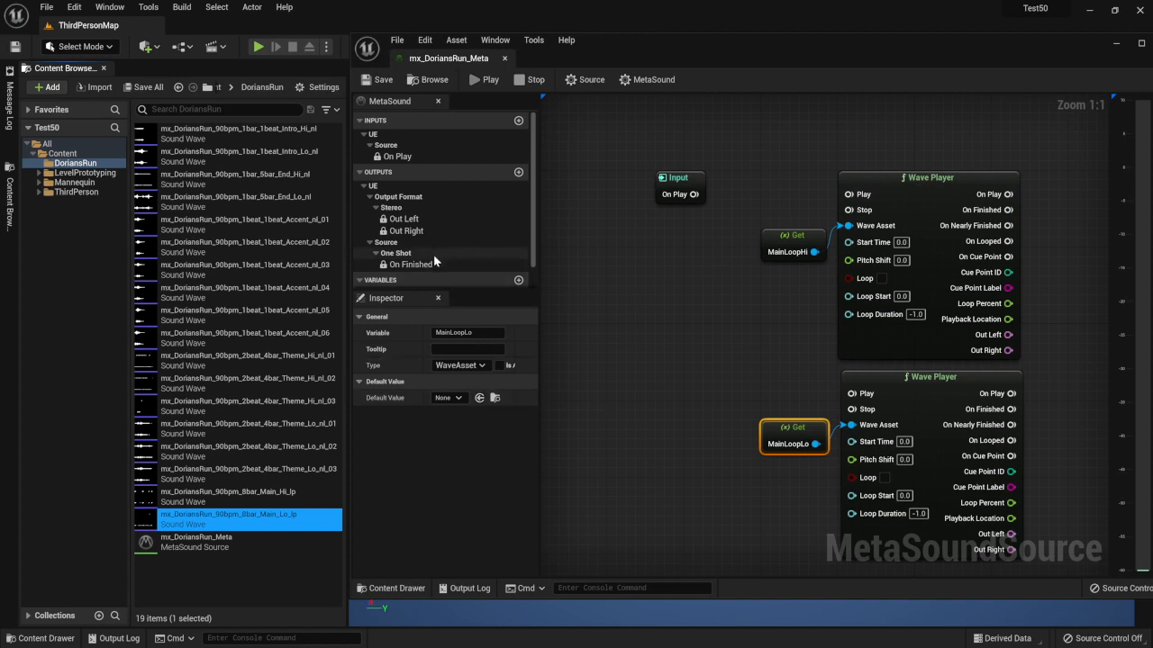
{"action": "scroll", "coordinate": [433, 254], "scroll_direction": "down", "scroll_amount": 1}
{"action": "left_click", "coordinate": [396, 270]}
{"action": "left_click", "coordinate": [397, 282]}
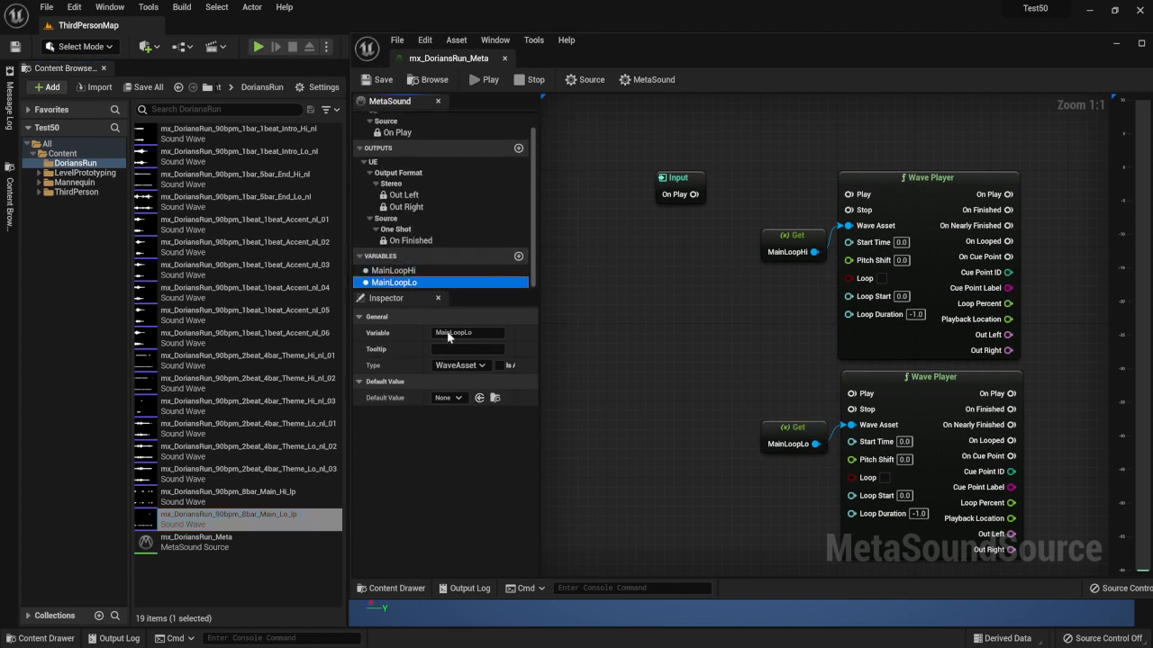
{"action": "left_click", "coordinate": [480, 399]}
Step: Assign the mx_DoriansRun_90bpm_8bar_Main_Hi_lp sound wave as MainLoopHi's default value and save the MetaSound
{"action": "left_click", "coordinate": [427, 268]}
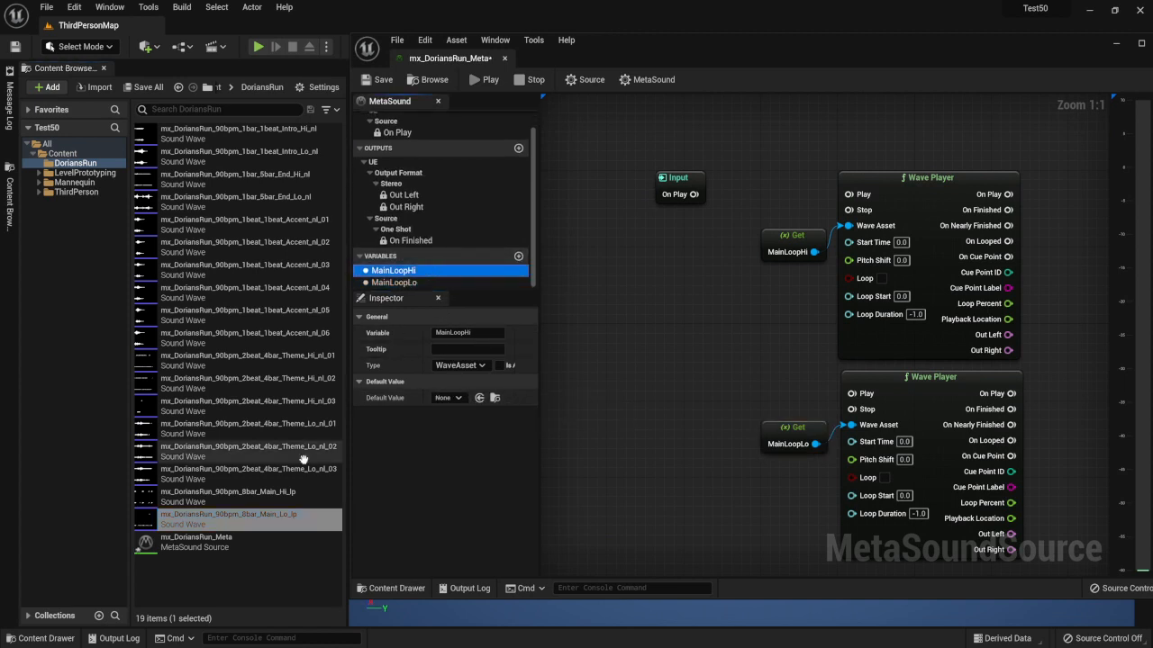
{"action": "left_click_drag", "start_coordinate": [246, 497], "coordinate": [461, 399]}
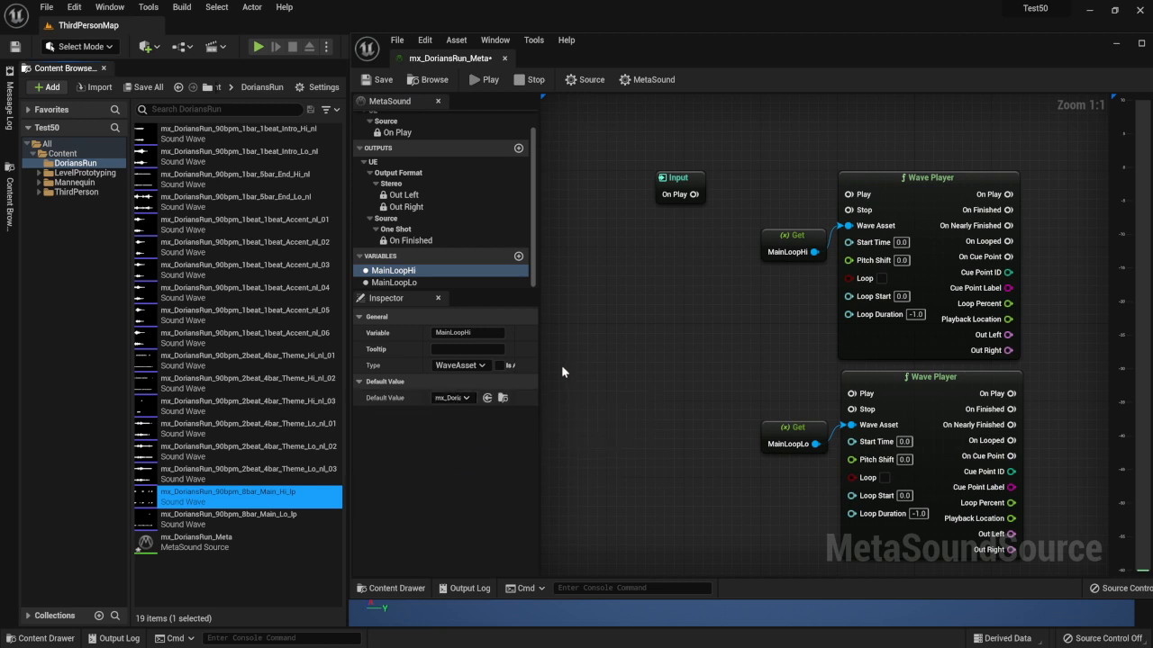
{"action": "left_click", "coordinate": [380, 81]}
Step: Add a Stereo Mixer (2) node between the Wave Players and the output nodes
{"action": "right_click_drag", "start_coordinate": [738, 306], "coordinate": [666, 291]}
{"action": "right_click_drag", "start_coordinate": [996, 226], "coordinate": [737, 170]}
{"action": "right_click", "coordinate": [798, 274]}
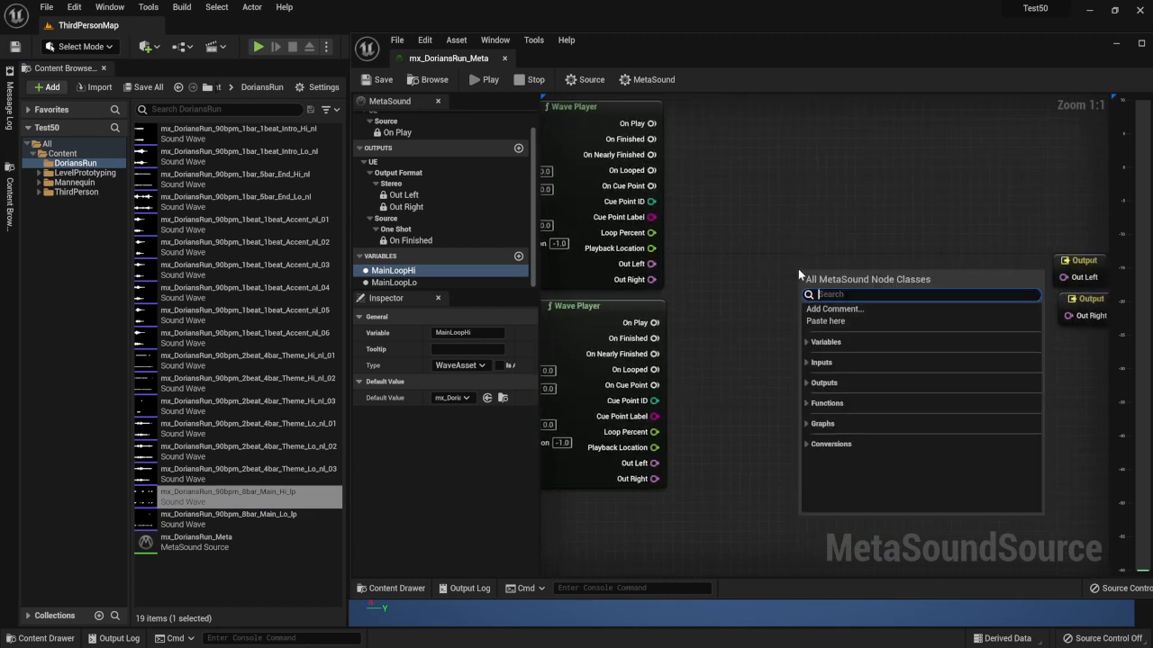
{"action": "type", "text": "stero"}
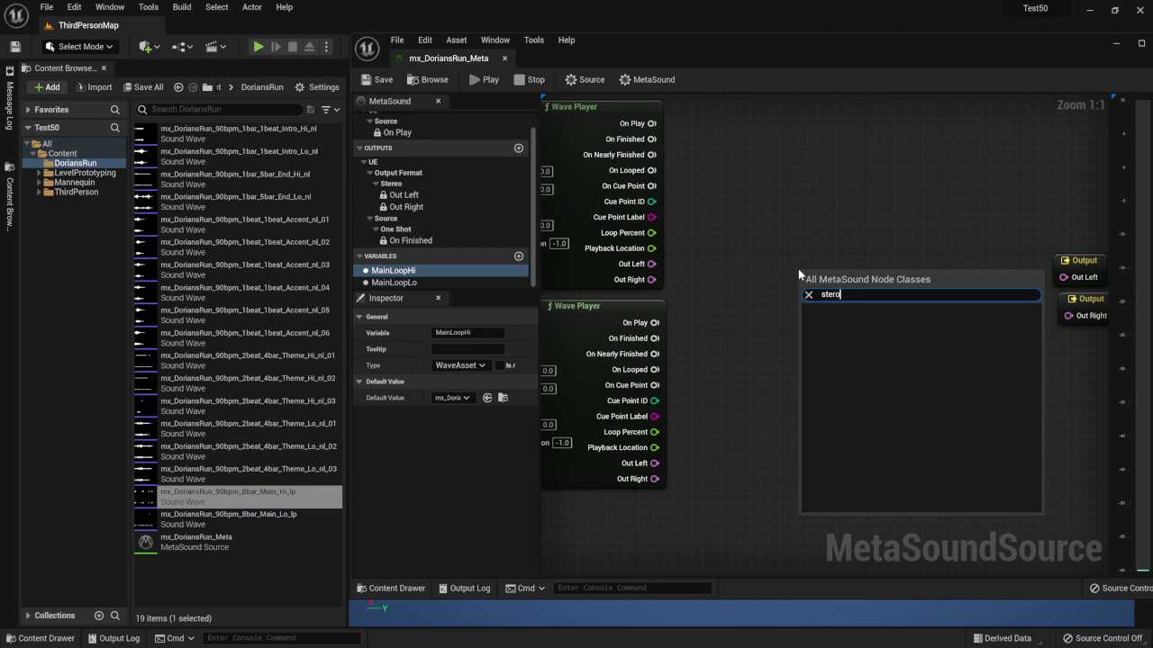
{"action": "key", "text": "BackSpace"}
{"action": "type", "text": "eo mix"}
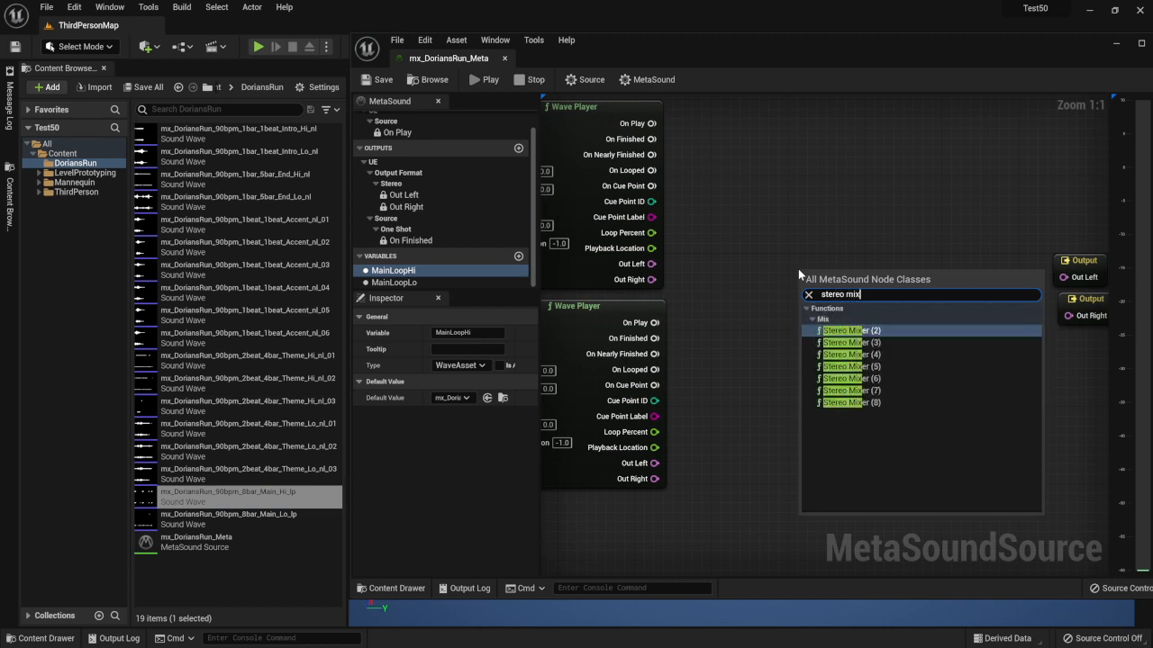
{"action": "key", "text": "Return"}
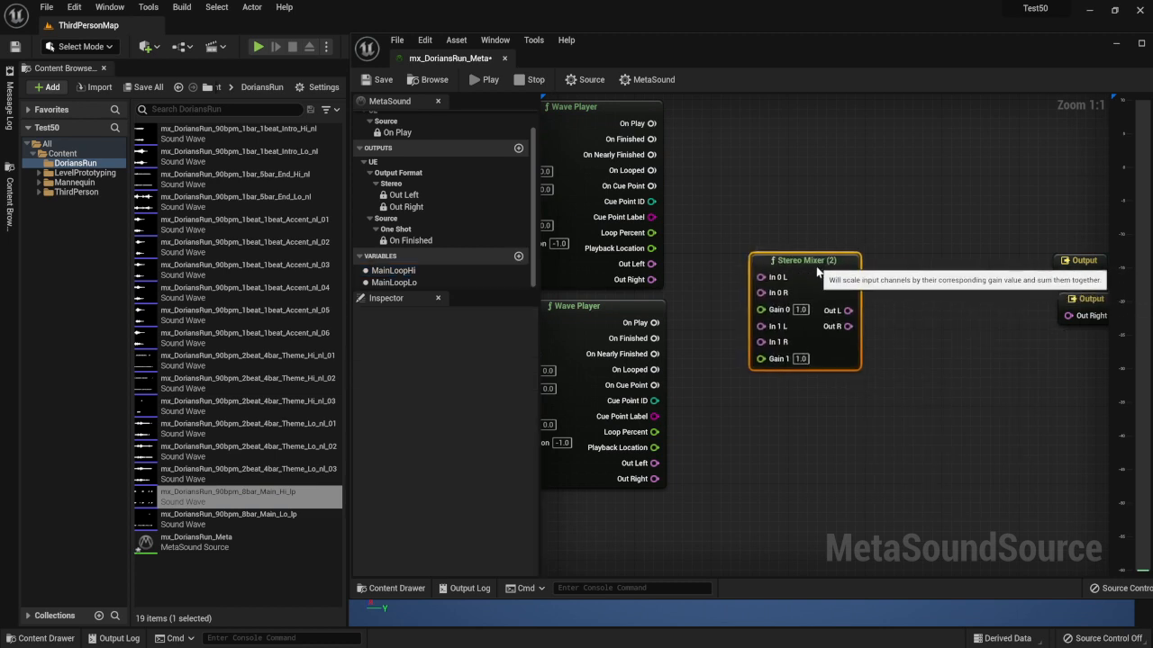
{"action": "left_click_drag", "start_coordinate": [816, 270], "coordinate": [798, 290]}
Step: Wire both Wave Players' left and right outputs through the Stereo Mixer to Out Left and Out Right, and save
{"action": "left_click_drag", "start_coordinate": [651, 264], "coordinate": [742, 312]}
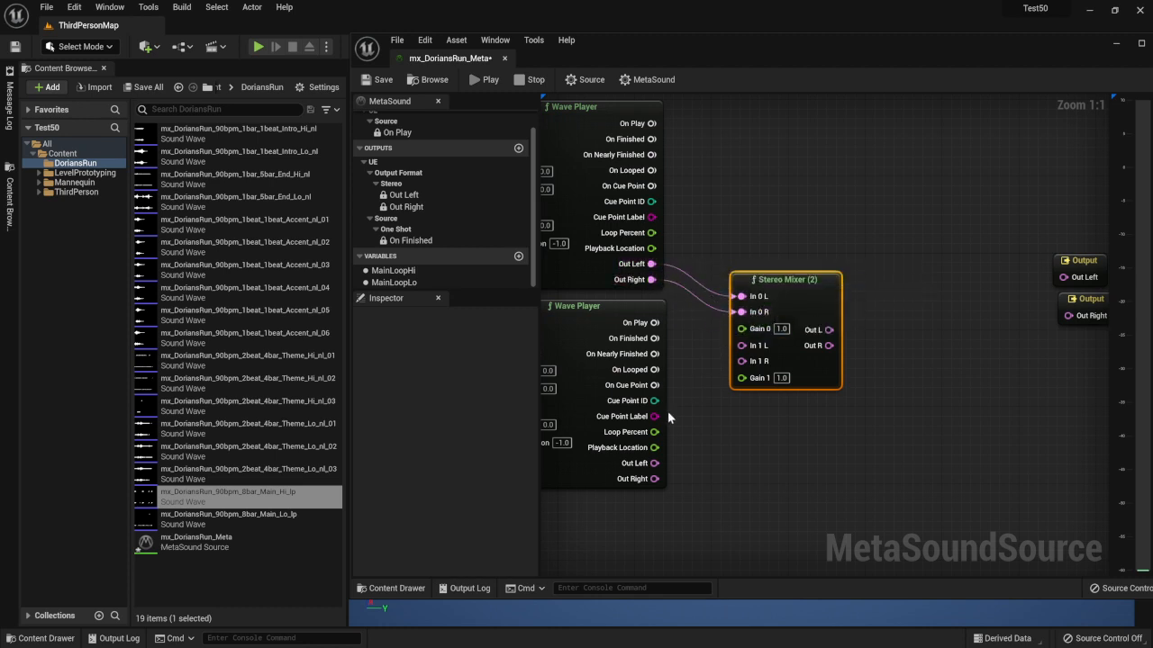
{"action": "left_click_drag", "start_coordinate": [654, 463], "coordinate": [743, 361]}
{"action": "left_click_drag", "start_coordinate": [828, 330], "coordinate": [1068, 315]}
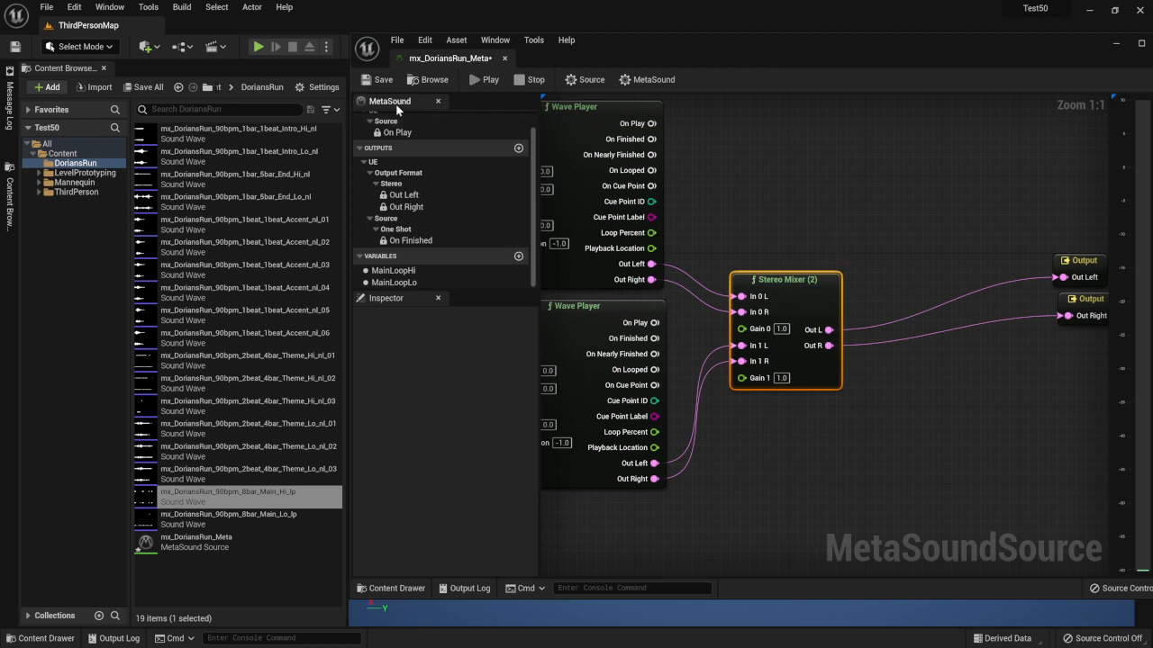
{"action": "left_click", "coordinate": [378, 81]}
Step: Connect On Play to the upper Wave Player's Play, wire a duplicate On Play node to the lower one, and save
{"action": "right_click_drag", "start_coordinate": [744, 167], "coordinate": [985, 213]}
{"action": "left_click_drag", "start_coordinate": [582, 172], "coordinate": [663, 160]}
{"action": "key", "text": "ctrl+d"}
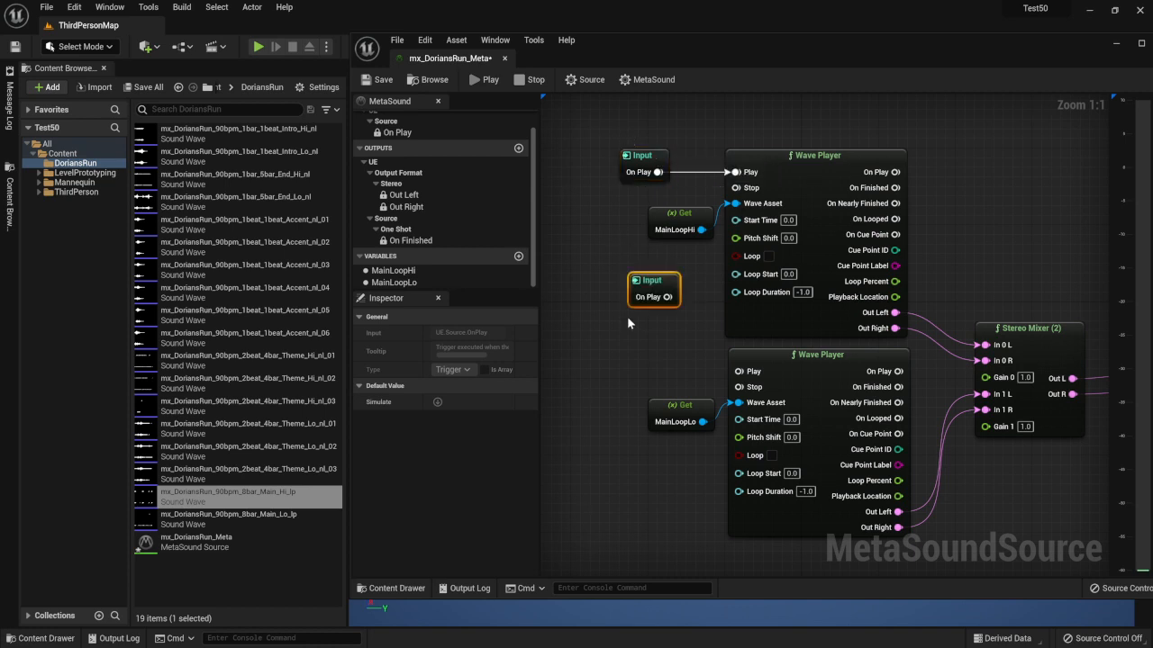
{"action": "left_click_drag", "start_coordinate": [656, 281], "coordinate": [753, 372]}
{"action": "left_click_drag", "start_coordinate": [629, 367], "coordinate": [658, 348]}
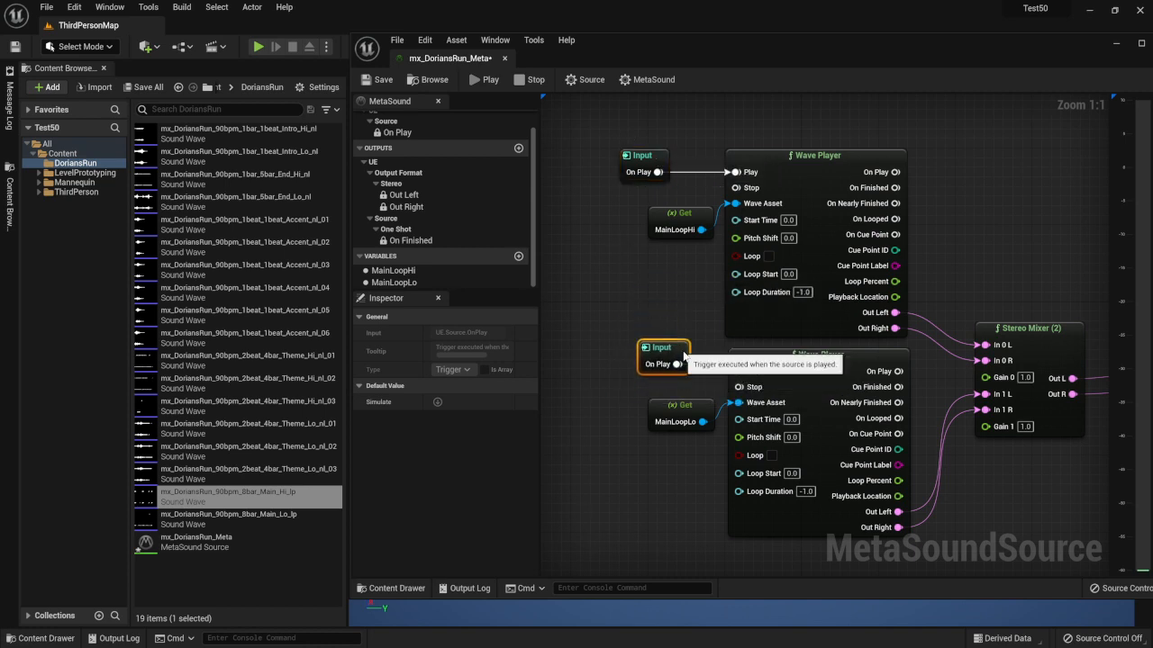
{"action": "key", "text": "ctrl+s"}
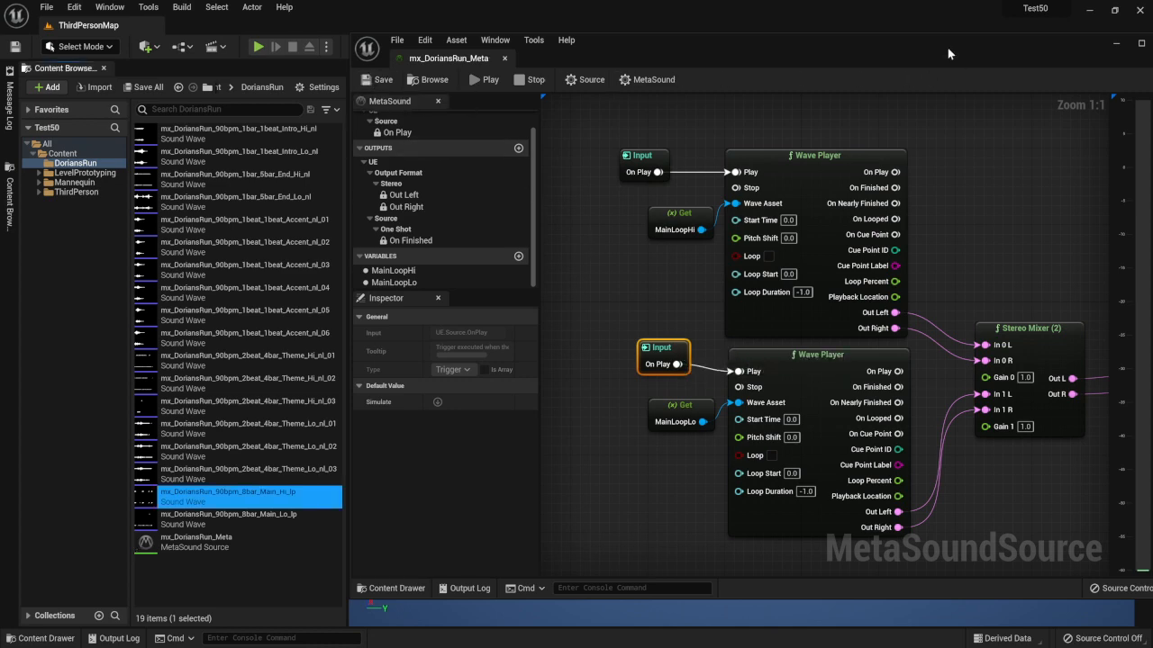
Step: Maximize the MetaSound editor, preview the MetaSound's playback, and stop it
{"action": "double_click", "coordinate": [947, 47]}
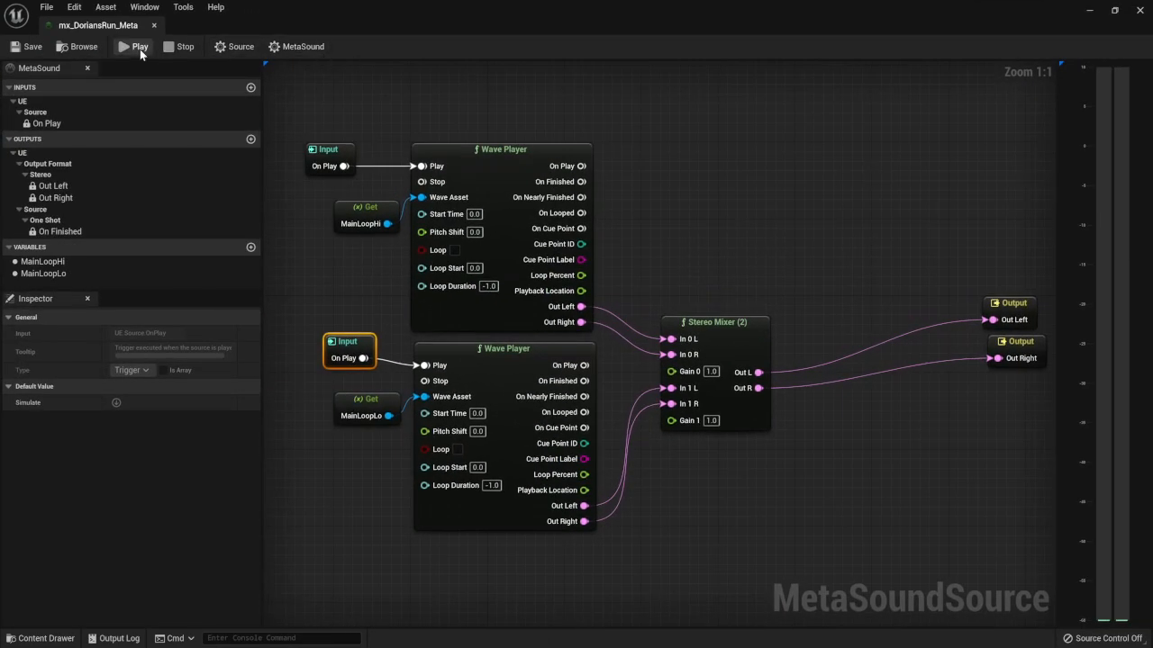
{"action": "left_click", "coordinate": [139, 48]}
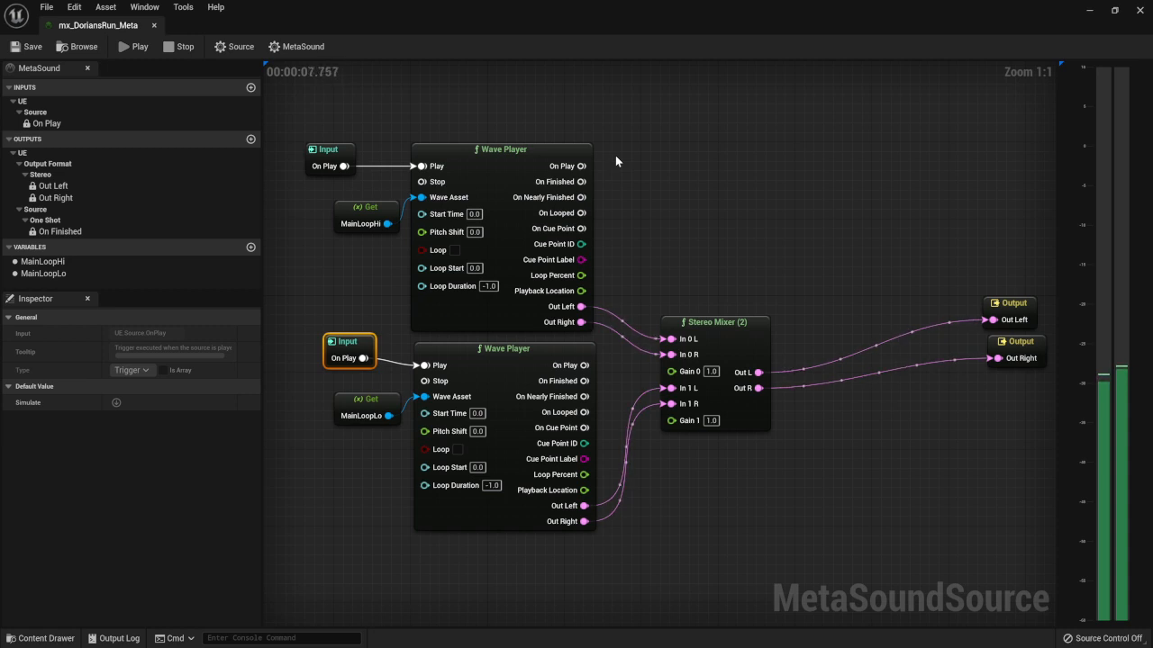
{"action": "left_click", "coordinate": [180, 46]}
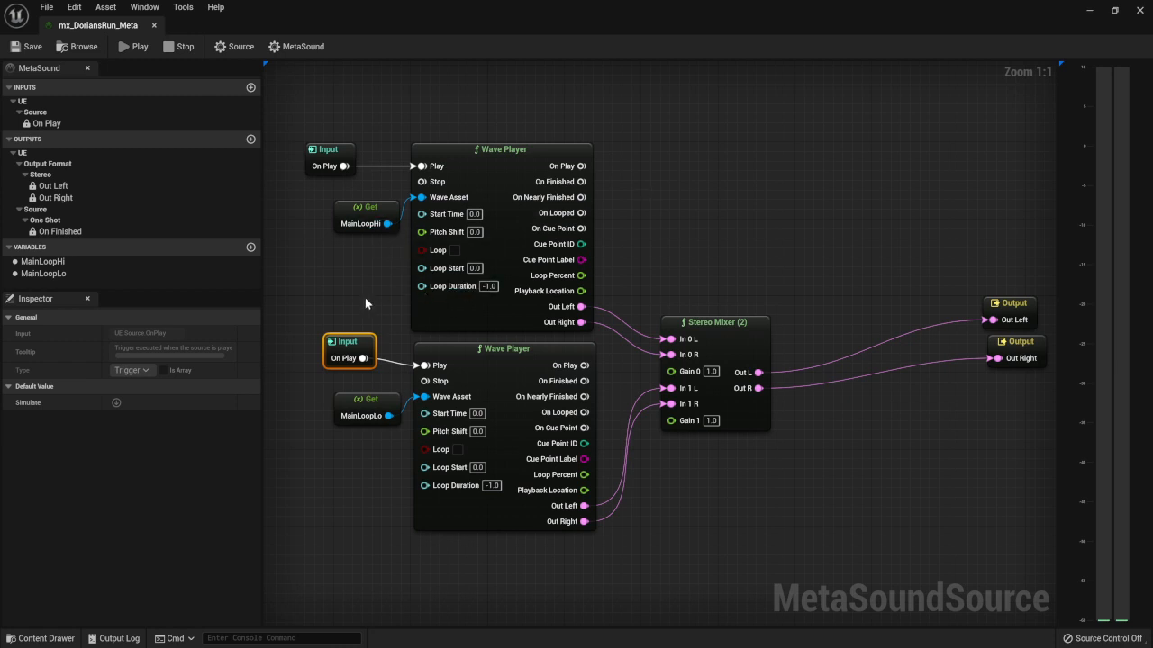
Step: Reveal the Content Browser beside the MetaSound editor and audition the mx_DoriansRun_90bpm_8bar_Main_Hi_lp sound wave
{"action": "right_click_drag", "start_coordinate": [364, 304], "coordinate": [604, 329]}
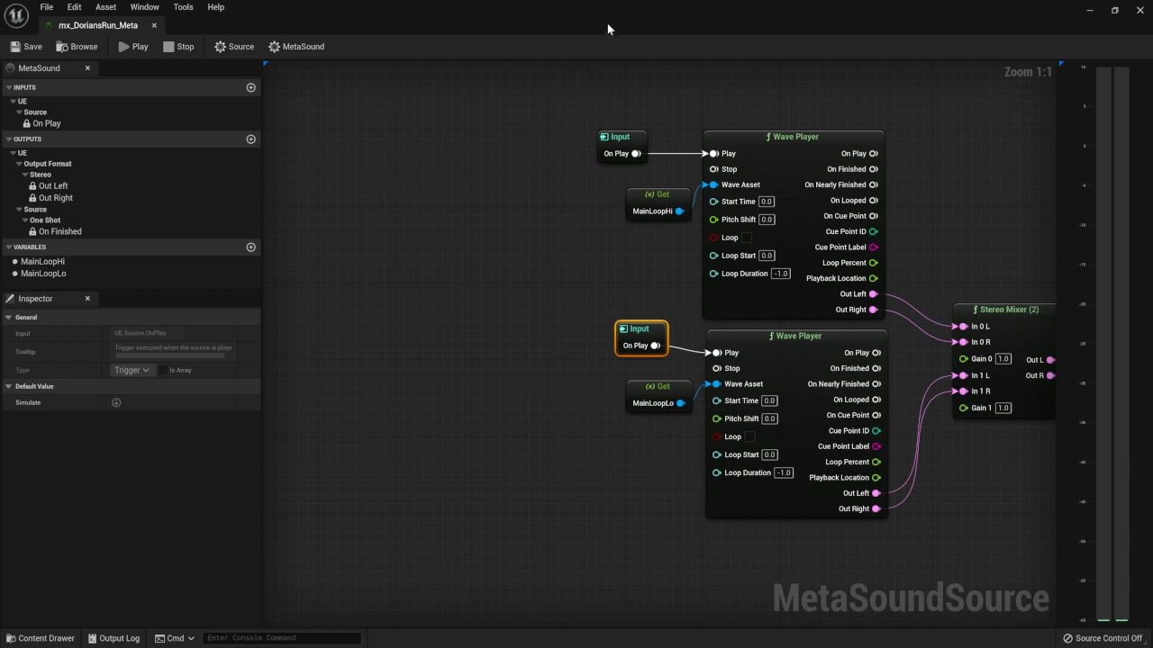
{"action": "left_click_drag", "start_coordinate": [607, 23], "coordinate": [796, 68]}
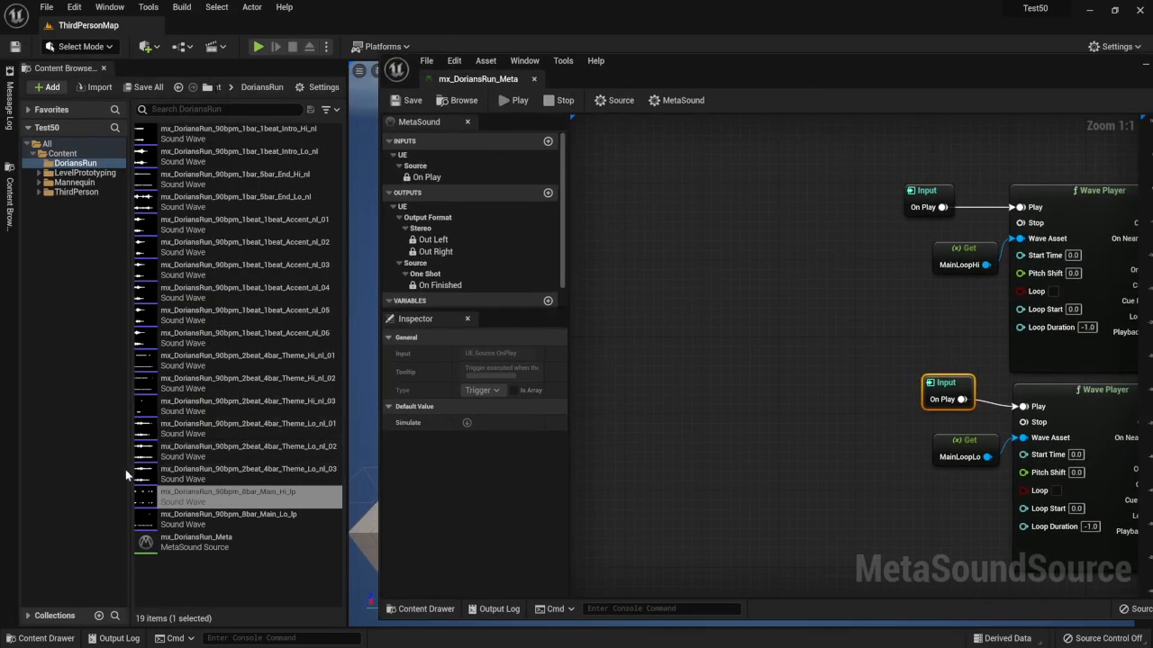
{"action": "left_click", "coordinate": [146, 496]}
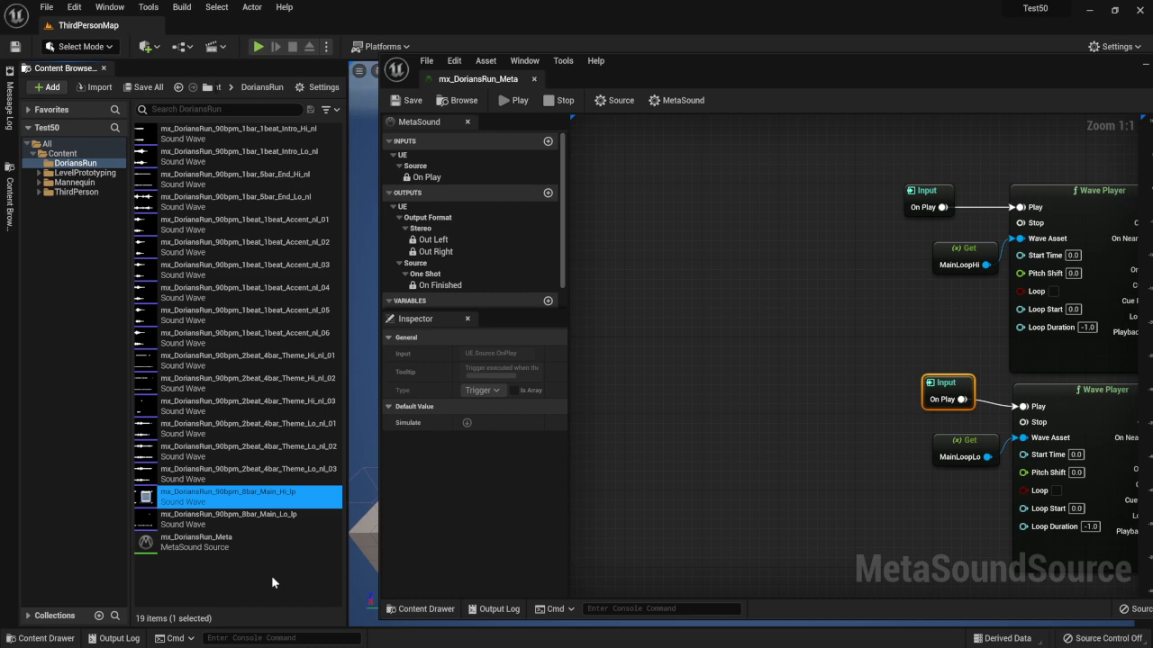
Step: Maximize the MetaSound editor again and clear the node selection in the graph
{"action": "left_click_drag", "start_coordinate": [830, 89], "coordinate": [692, 56]}
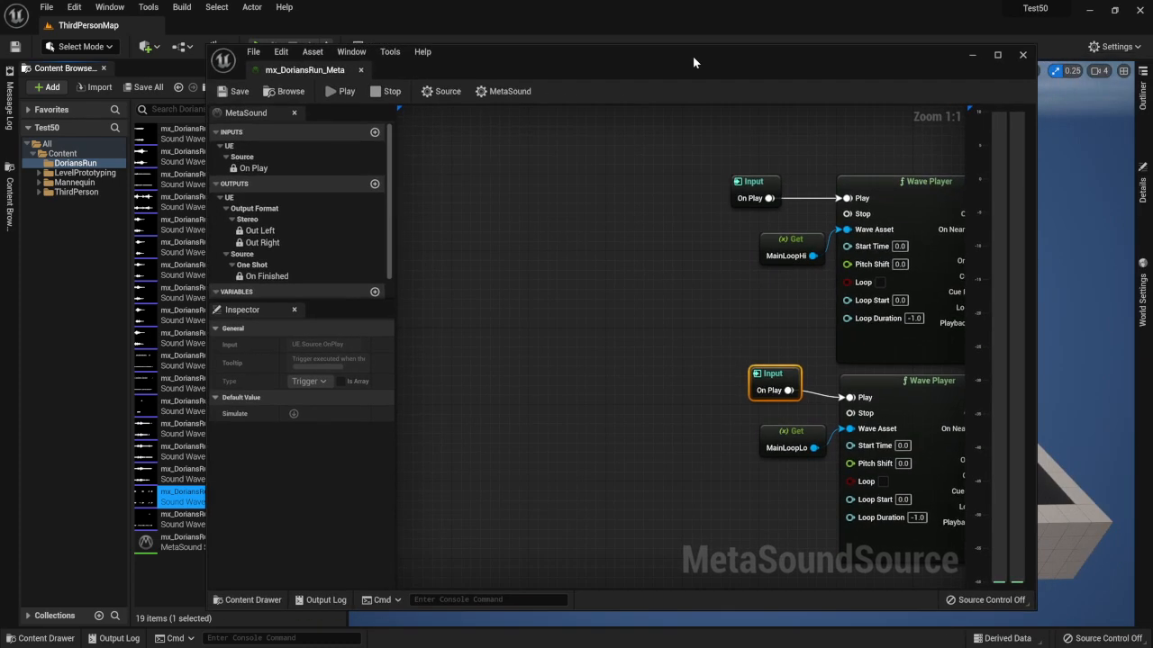
{"action": "double_click", "coordinate": [692, 56]}
{"action": "scroll", "coordinate": [420, 309], "scroll_direction": "down", "scroll_amount": 4}
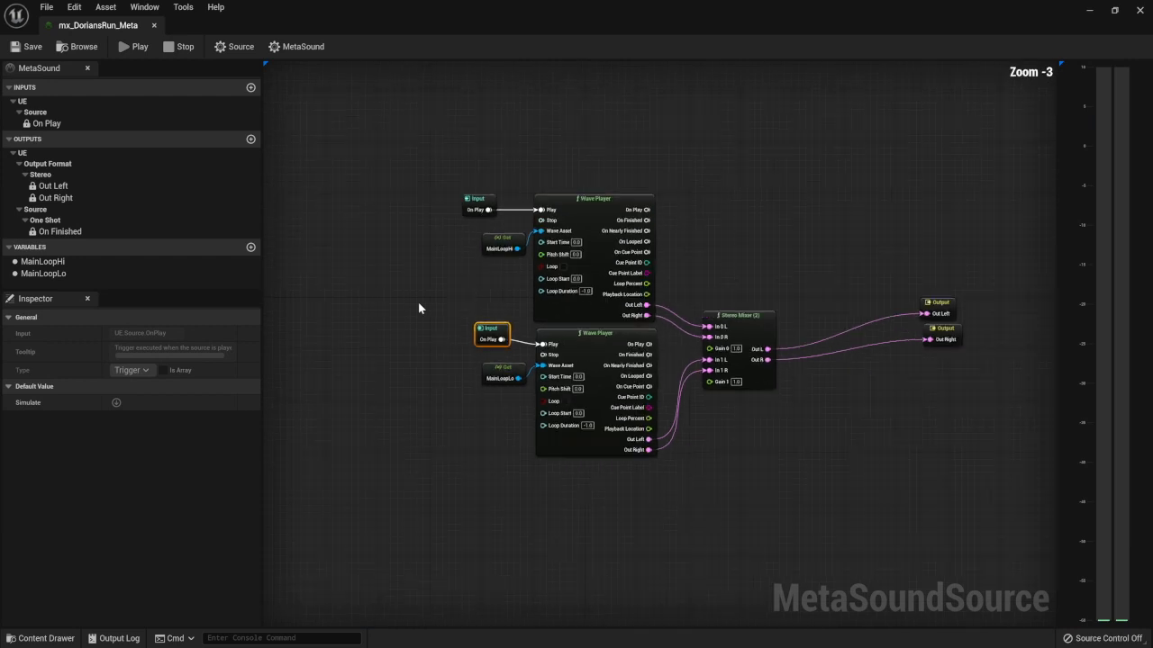
{"action": "scroll", "coordinate": [403, 314], "scroll_direction": "up", "scroll_amount": 2}
{"action": "right_click_drag", "start_coordinate": [403, 315], "coordinate": [532, 318]}
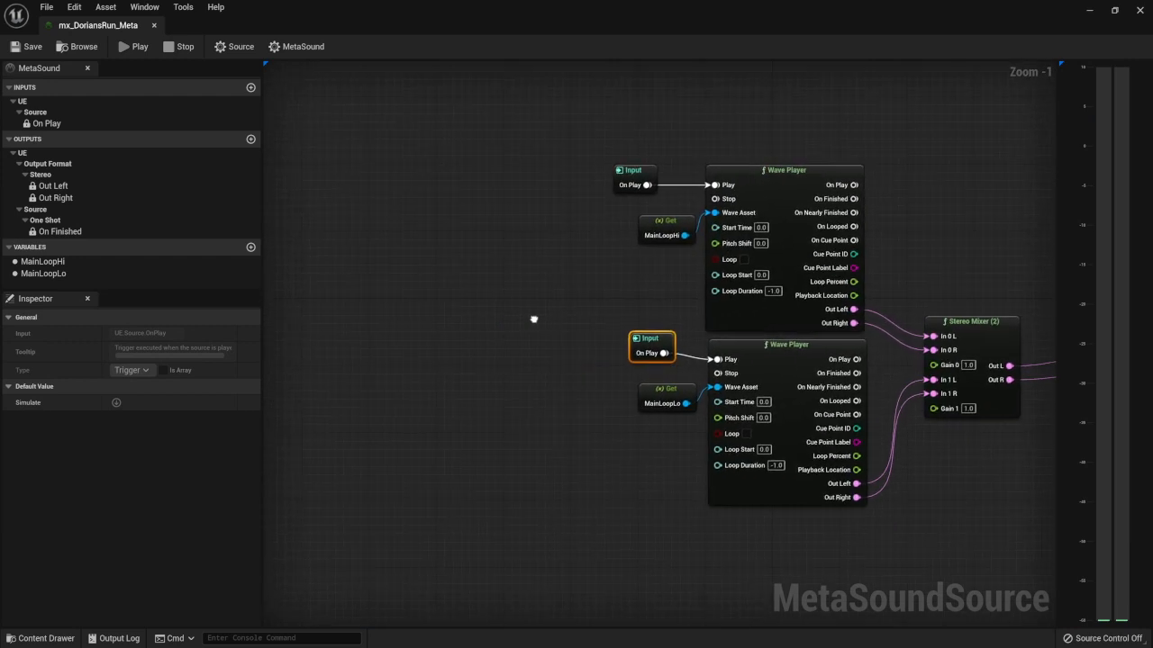
{"action": "right_click", "coordinate": [519, 362]}
{"action": "left_click", "coordinate": [494, 301]}
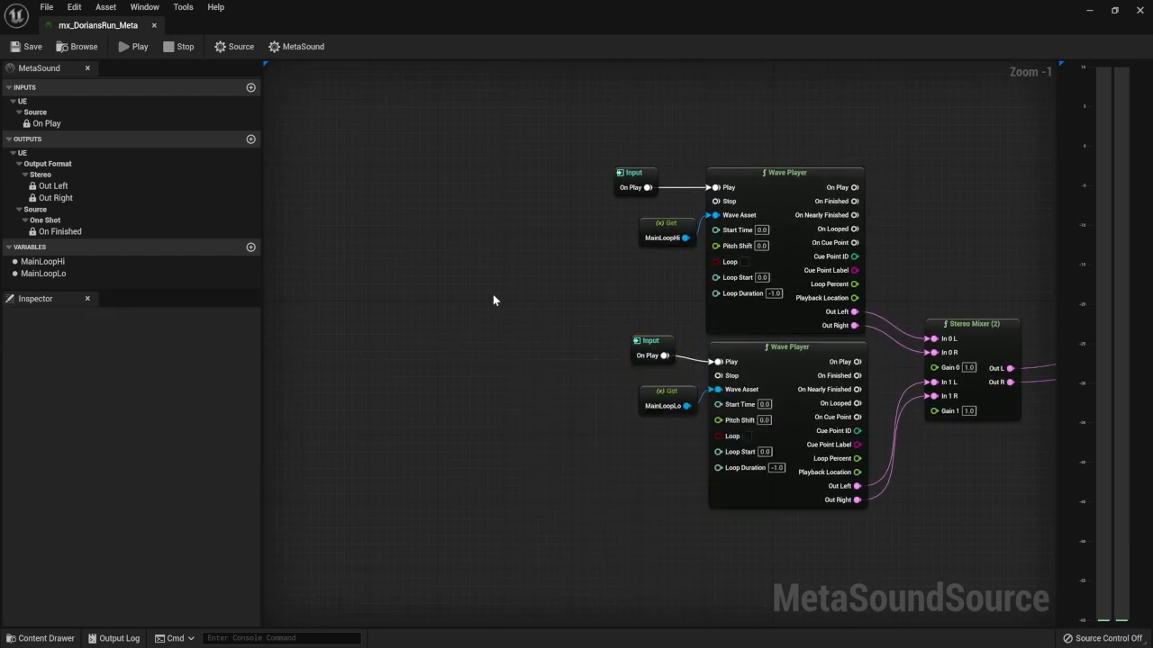
Step: Spread the two player groups apart, moving the MainLoopHi nodes up and the MainLoopLo nodes down, away from the Stereo Mixer
{"action": "right_click_drag", "start_coordinate": [498, 288], "coordinate": [498, 264]}
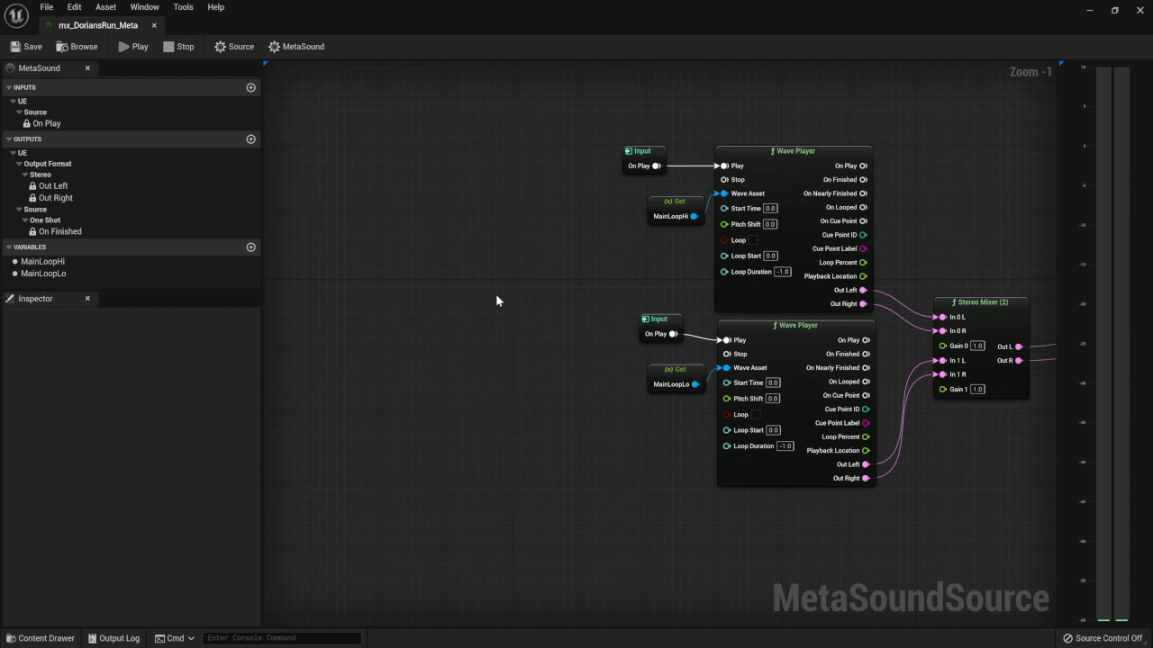
{"action": "right_click_drag", "start_coordinate": [504, 287], "coordinate": [569, 322]}
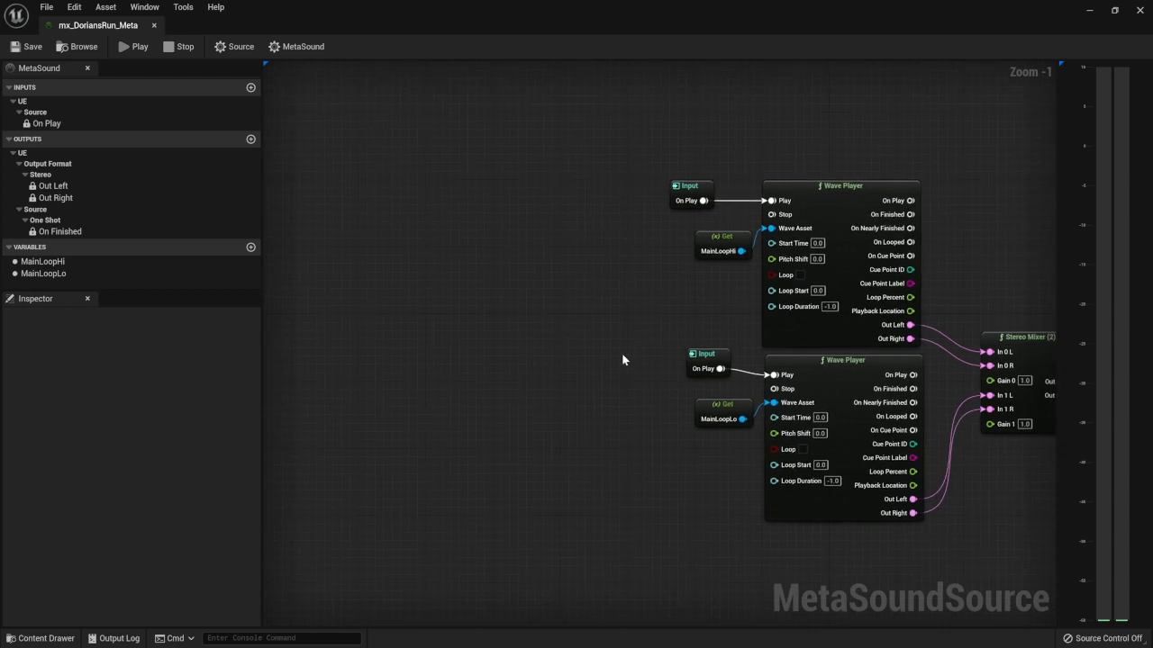
{"action": "left_click_drag", "start_coordinate": [620, 152], "coordinate": [829, 298]}
{"action": "left_click_drag", "start_coordinate": [845, 229], "coordinate": [812, 100]}
{"action": "right_click_drag", "start_coordinate": [795, 329], "coordinate": [730, 251]}
{"action": "left_click_drag", "start_coordinate": [575, 235], "coordinate": [784, 378]}
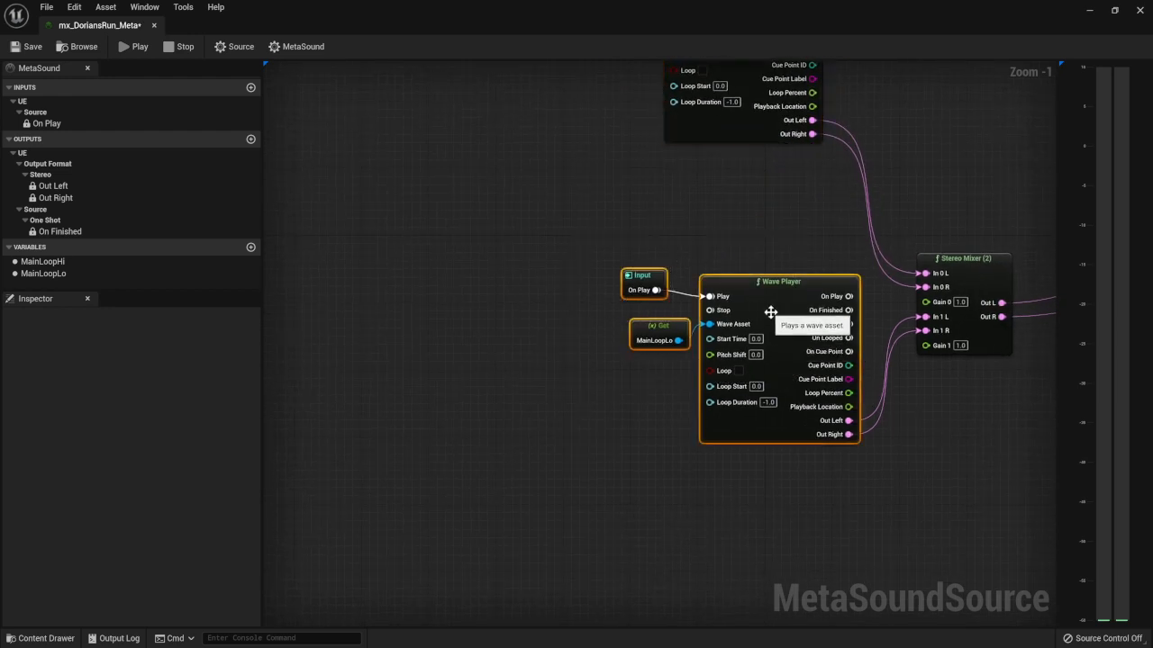
{"action": "left_click_drag", "start_coordinate": [769, 314], "coordinate": [700, 411]}
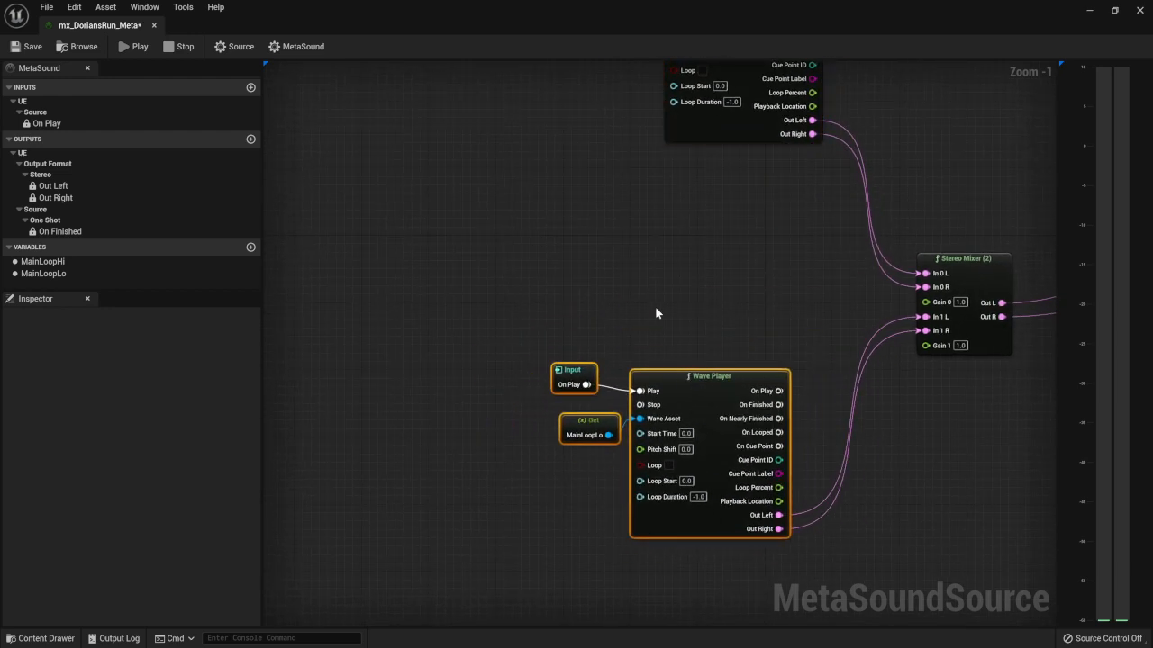
Step: Insert a Trigger Repeat node between the On Play input and the MainLoopLo Wave Player's Play pin
{"action": "left_click", "coordinate": [555, 284]}
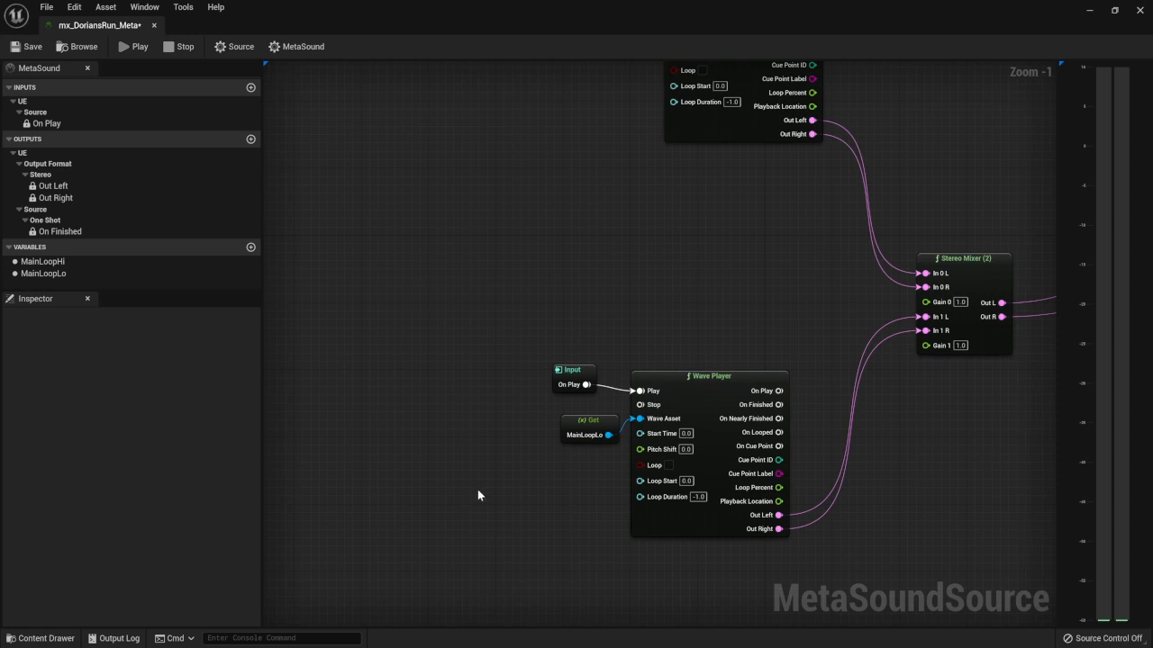
{"action": "right_click_drag", "start_coordinate": [511, 489], "coordinate": [623, 475]}
{"action": "left_click_drag", "start_coordinate": [684, 356], "coordinate": [580, 371]}
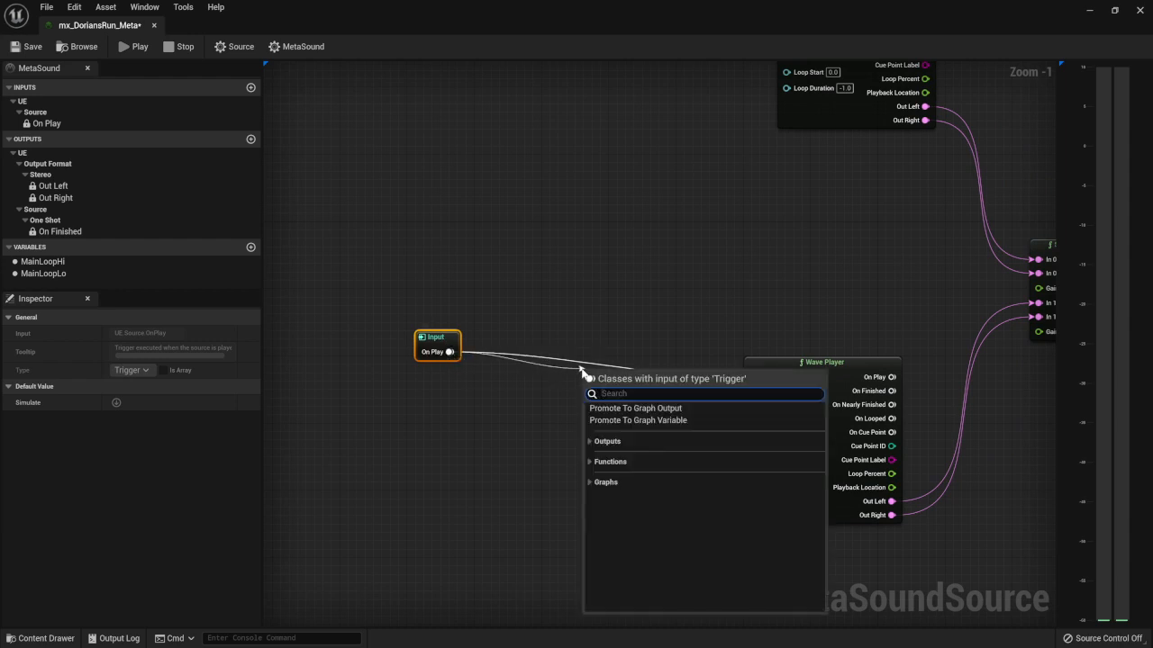
{"action": "type", "text": "repe"}
{"action": "key", "text": "Return"}
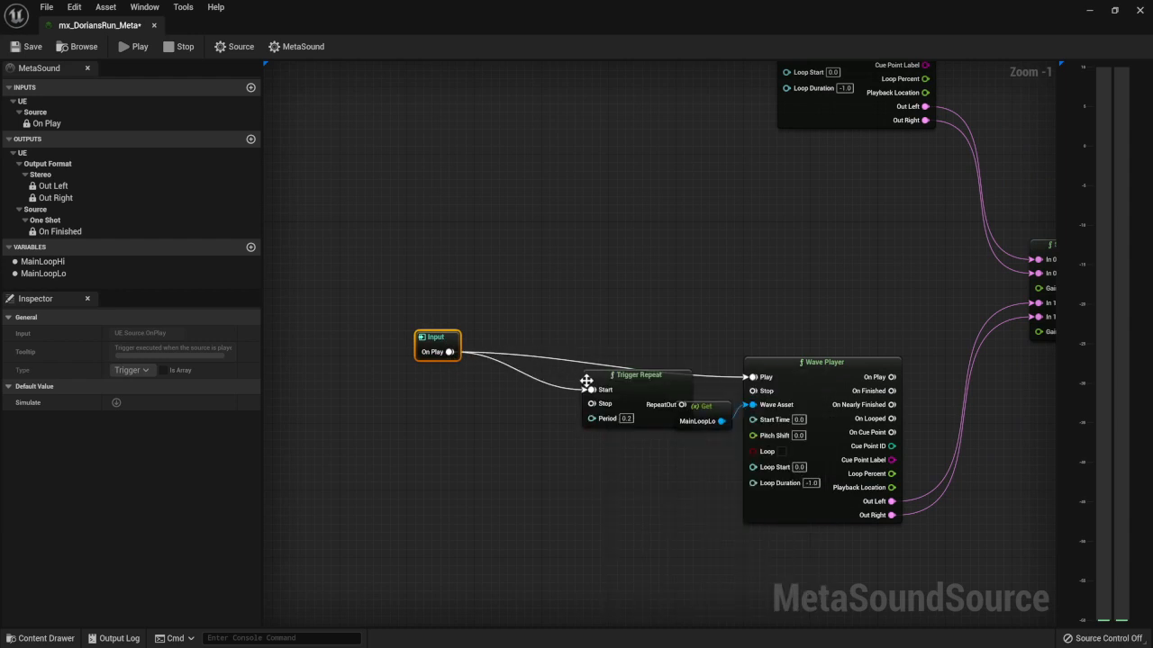
{"action": "left_click_drag", "start_coordinate": [647, 384], "coordinate": [753, 377]}
{"action": "left_click_drag", "start_coordinate": [591, 349], "coordinate": [624, 358]}
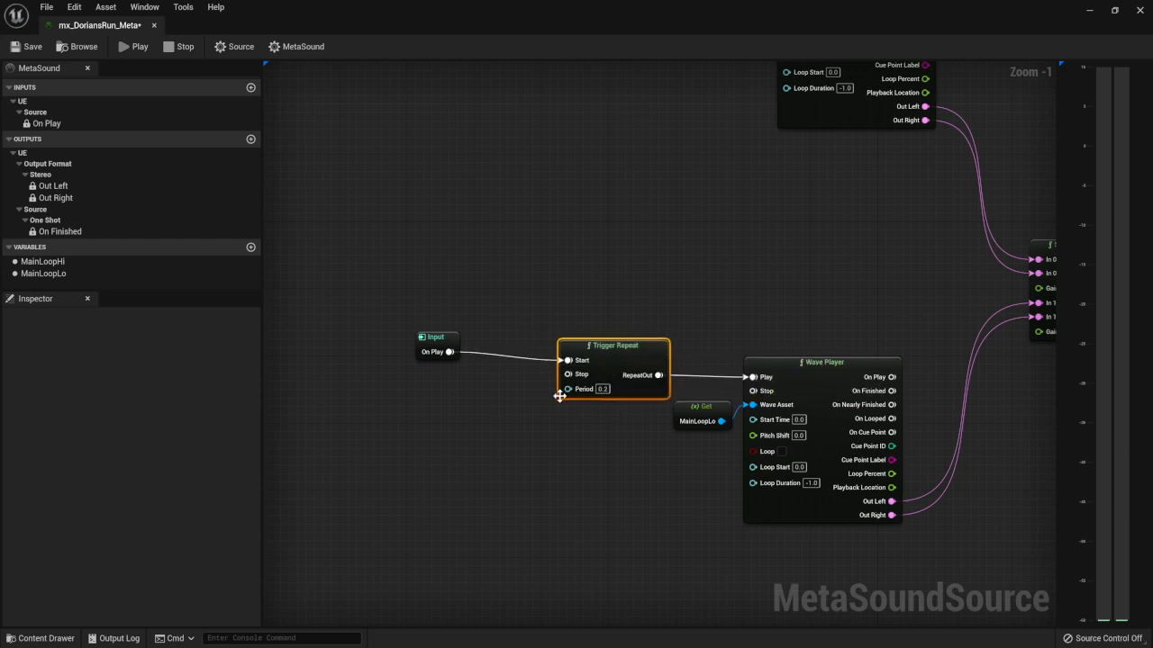
Step: Add a BPM To Seconds node feeding the Trigger Repeat's Period and place it below the On Play input
{"action": "left_click_drag", "start_coordinate": [568, 389], "coordinate": [495, 428]}
{"action": "type", "text": "bpm"}
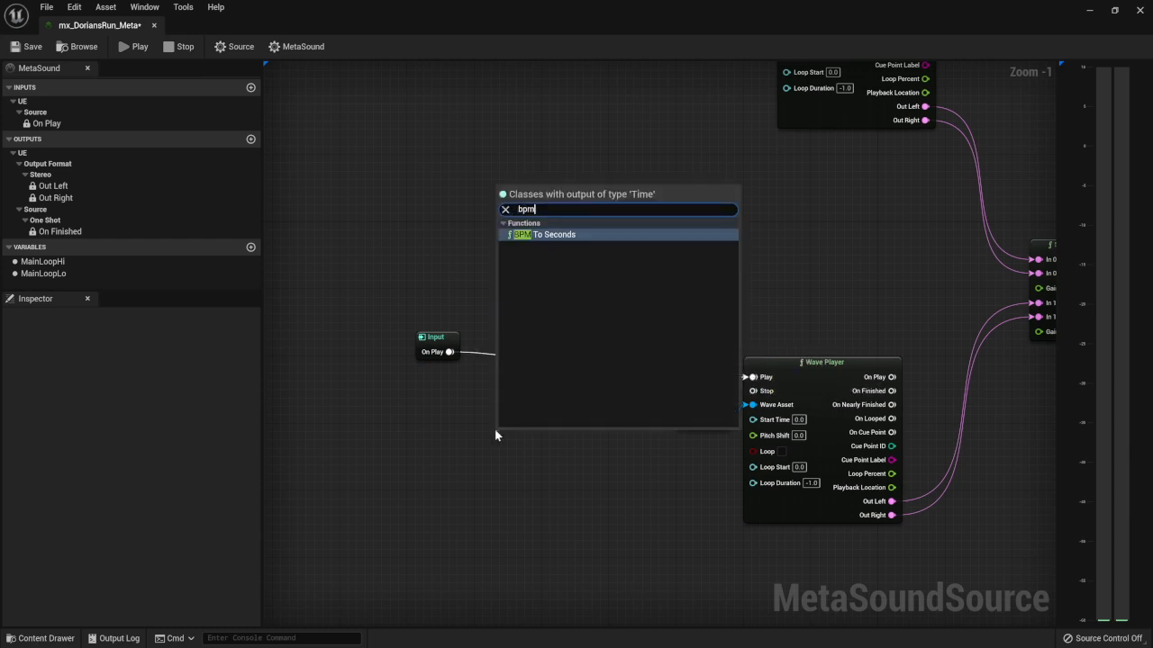
{"action": "key", "text": "Return"}
{"action": "left_click_drag", "start_coordinate": [596, 437], "coordinate": [482, 397]}
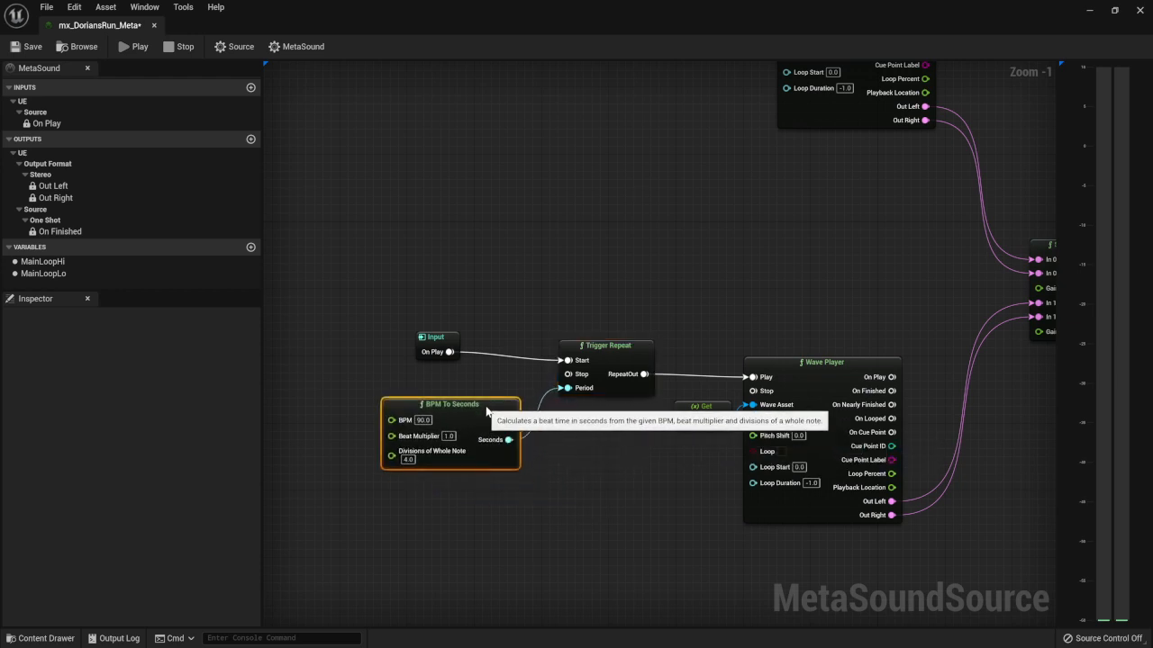
Step: Set the BPM To Seconds node's Divisions of Whole Note to 1.0 and its Beat Multiplier to 8.0
{"action": "right_click_drag", "start_coordinate": [471, 481], "coordinate": [553, 447]}
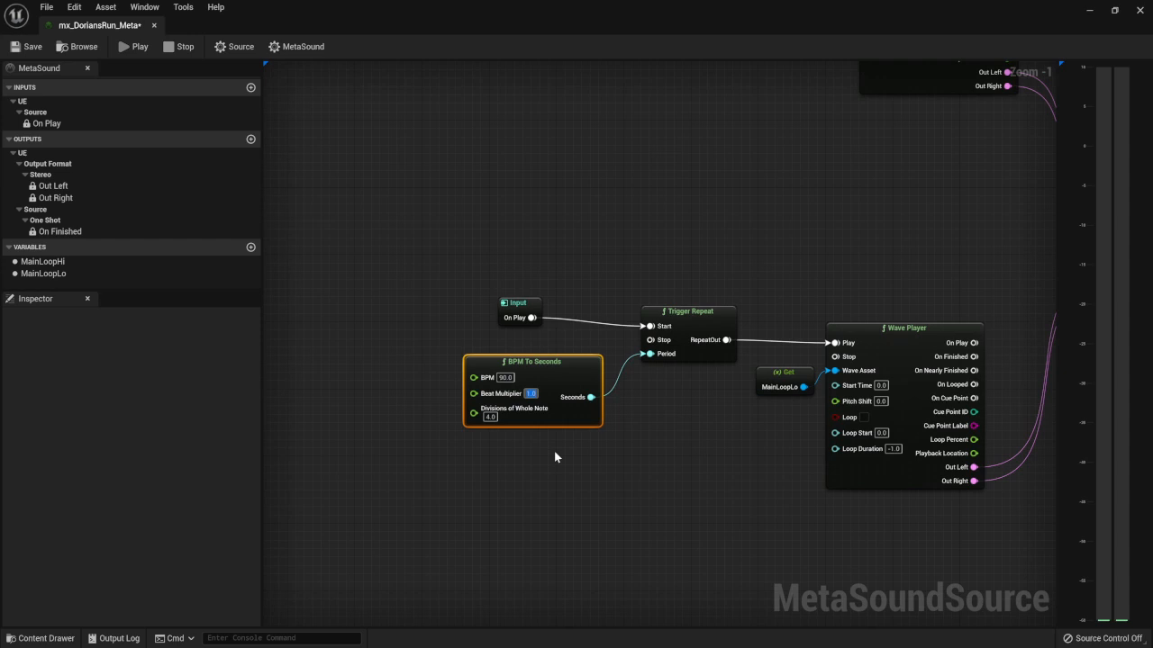
{"action": "left_click", "coordinate": [490, 417]}
{"action": "type", "text": "1.6"}
{"action": "key", "text": "Return"}
{"action": "left_click", "coordinate": [532, 394]}
{"action": "type", "text": "8.0"}
{"action": "left_click", "coordinate": [552, 477]}
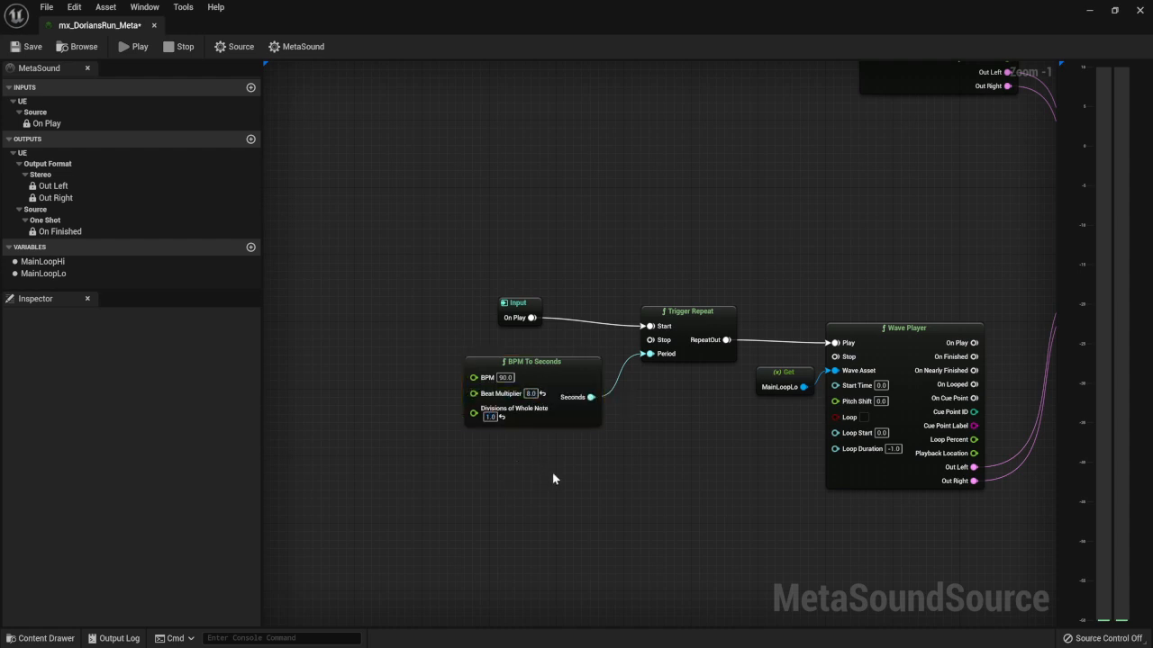
Step: Disconnect the MainLoopHi Wave Player's left and right outputs from the Stereo Mixer's In 0 L and In 0 R
{"action": "right_click_drag", "start_coordinate": [828, 225], "coordinate": [513, 263]}
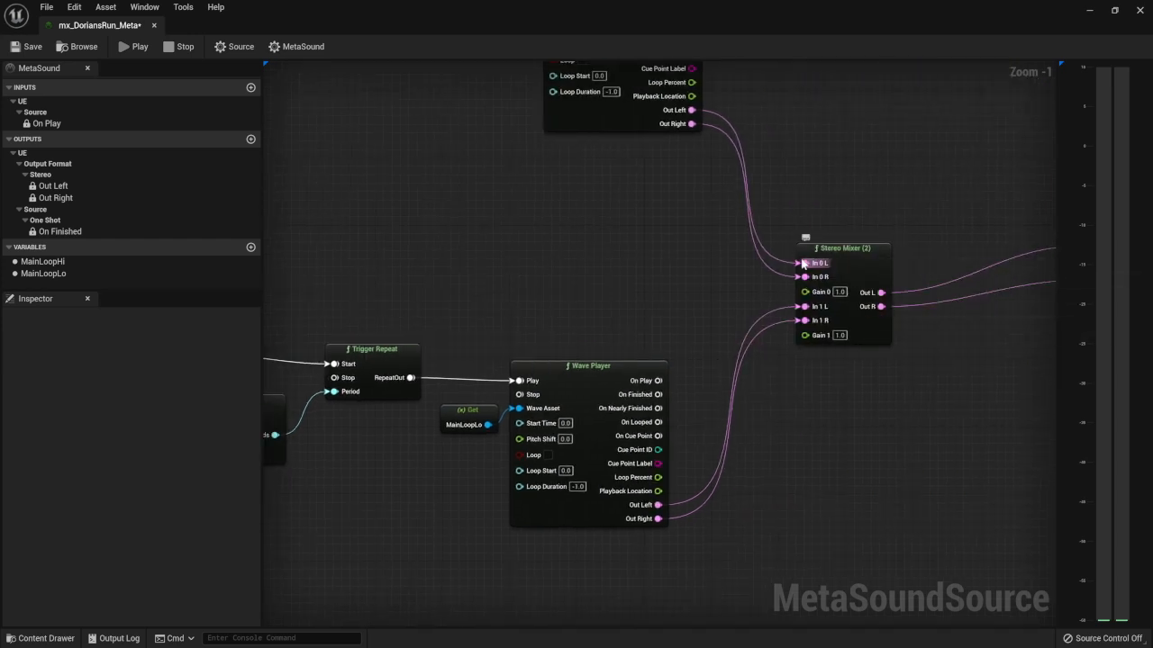
{"action": "left_click_drag", "start_coordinate": [803, 263], "coordinate": [753, 283], "text": "ctrl"}
{"action": "left_click", "coordinate": [731, 276]}
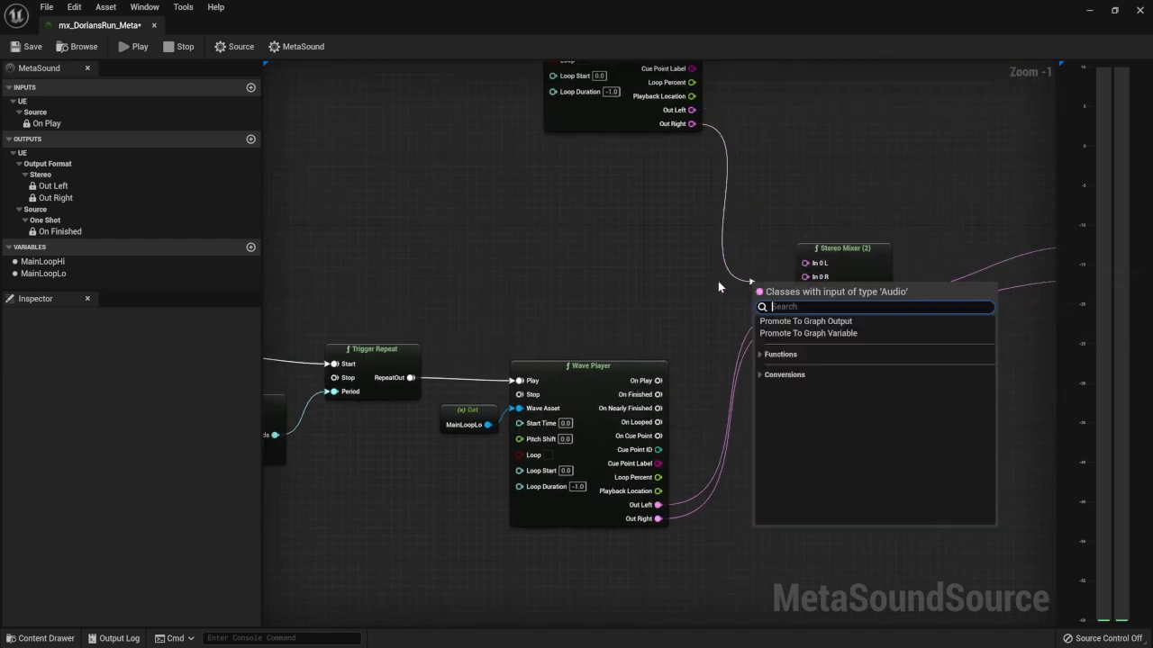
{"action": "left_click", "coordinate": [717, 281]}
Step: Save the MetaSound, preview the repeating MainLoopLo playback, and stop it
{"action": "left_click", "coordinate": [26, 46]}
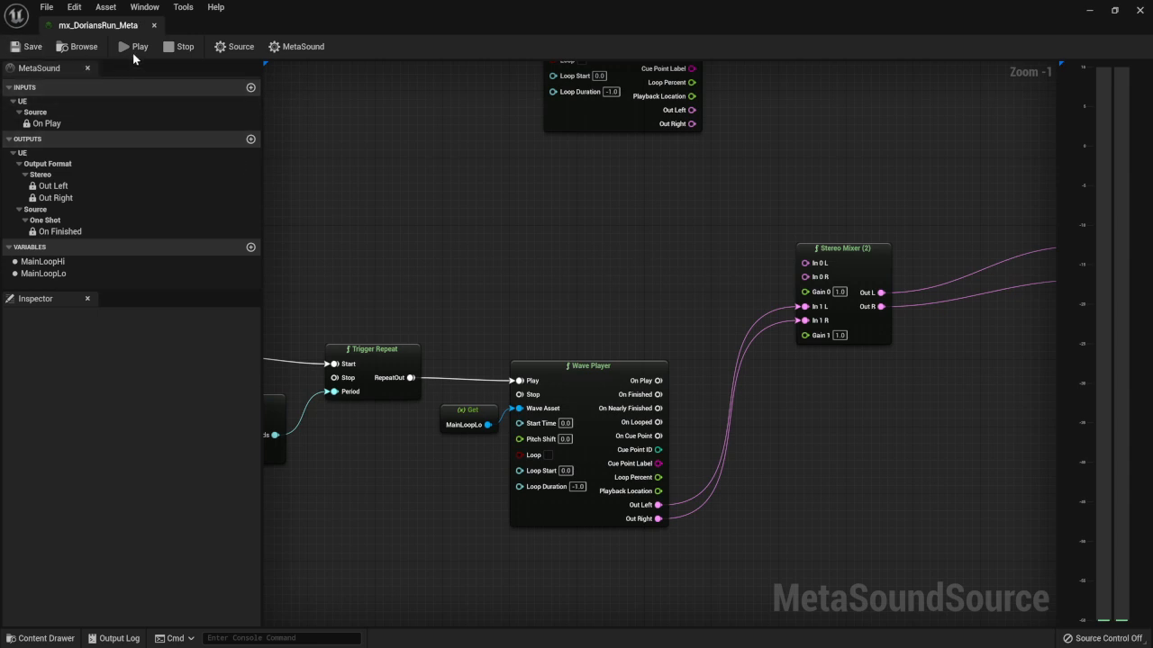
{"action": "left_click", "coordinate": [134, 47]}
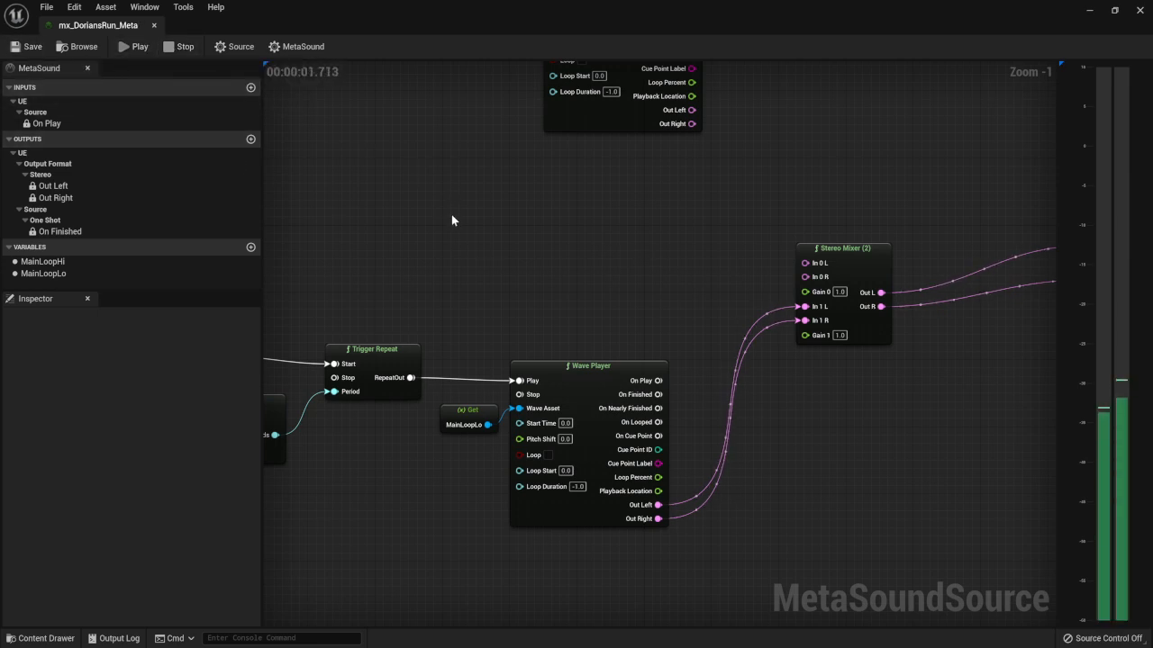
{"action": "right_click_drag", "start_coordinate": [454, 250], "coordinate": [653, 257]}
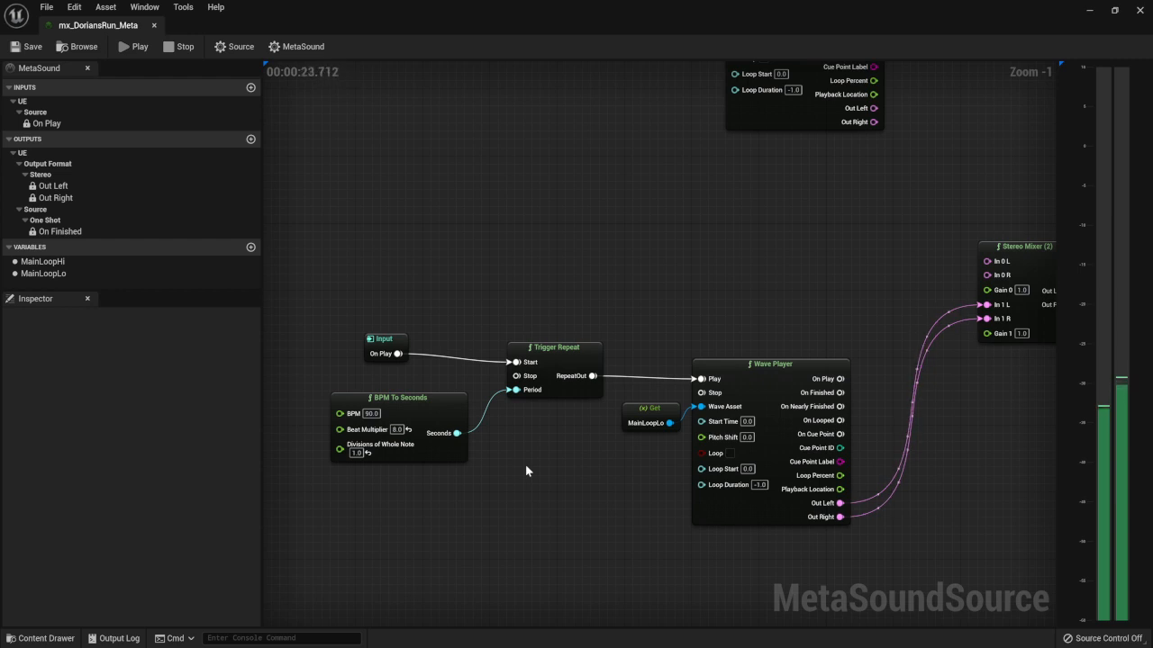
{"action": "left_click", "coordinate": [181, 46]}
Step: Duplicate the MainLoopLo Get node and its Wave Player, placing the copies just above the originals
{"action": "left_click", "coordinate": [791, 389]}
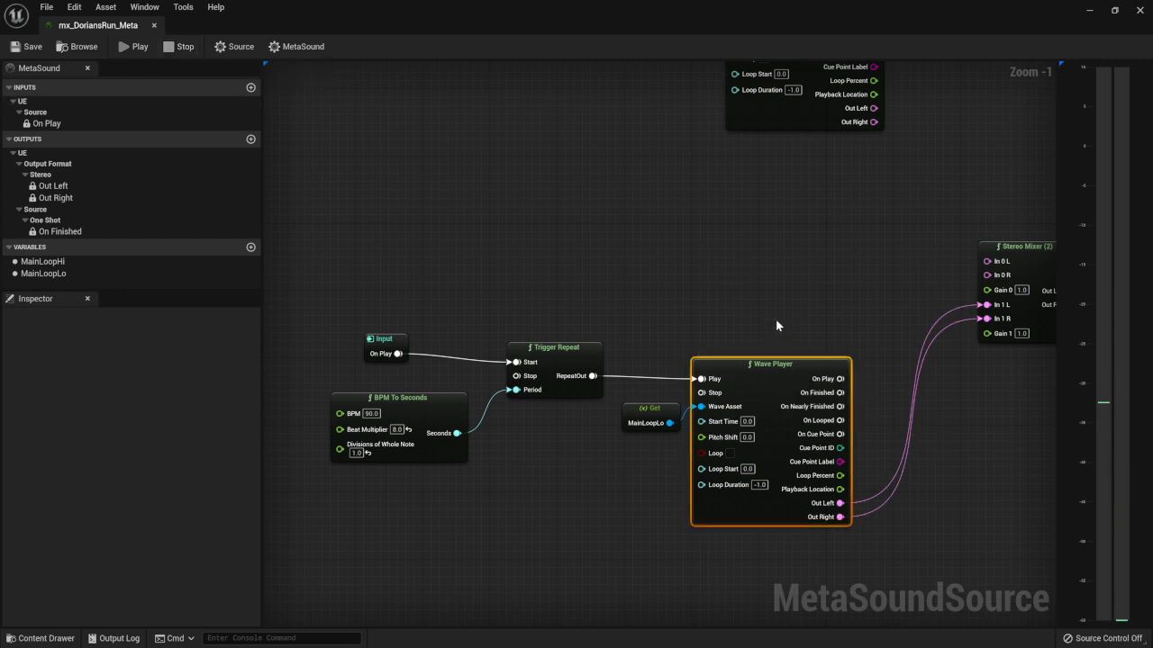
{"action": "left_click_drag", "start_coordinate": [655, 257], "coordinate": [765, 440]}
{"action": "key", "text": "ctrl+c"}
{"action": "key", "text": "ctrl+v"}
{"action": "left_click_drag", "start_coordinate": [789, 187], "coordinate": [764, 187]}
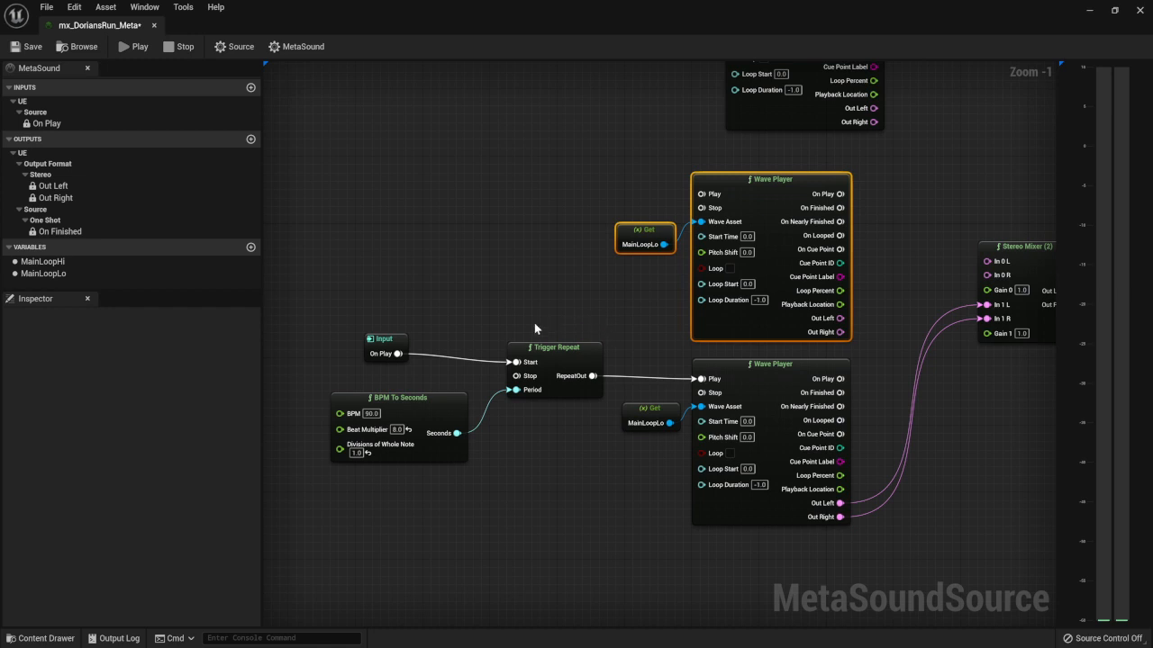
Step: Move the On Play input, Trigger Repeat and BPM To Seconds nodes farther left to make room before the Wave Players
{"action": "right_click_drag", "start_coordinate": [574, 322], "coordinate": [629, 330]}
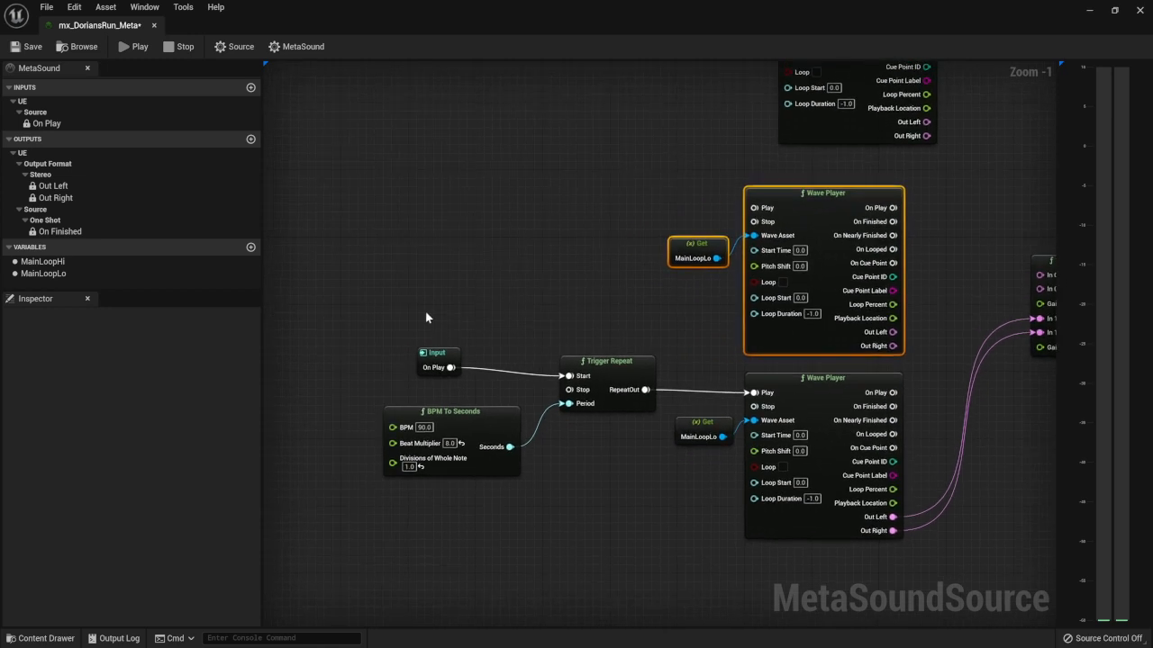
{"action": "left_click_drag", "start_coordinate": [447, 353], "coordinate": [345, 353]}
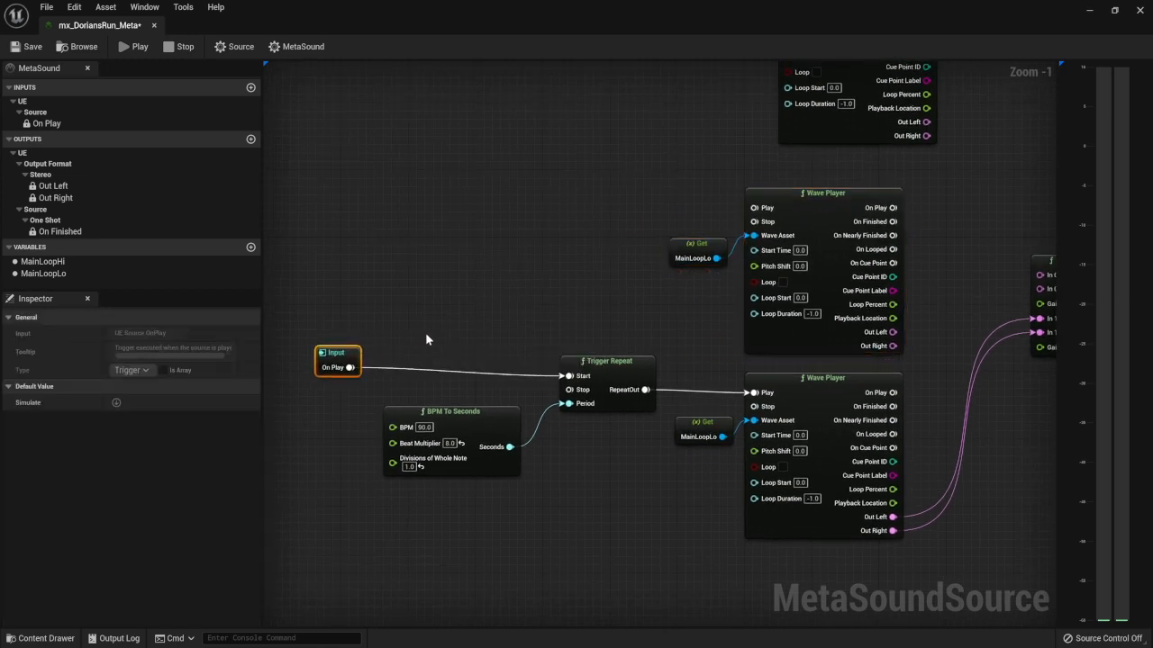
{"action": "left_click_drag", "start_coordinate": [412, 331], "coordinate": [596, 412]}
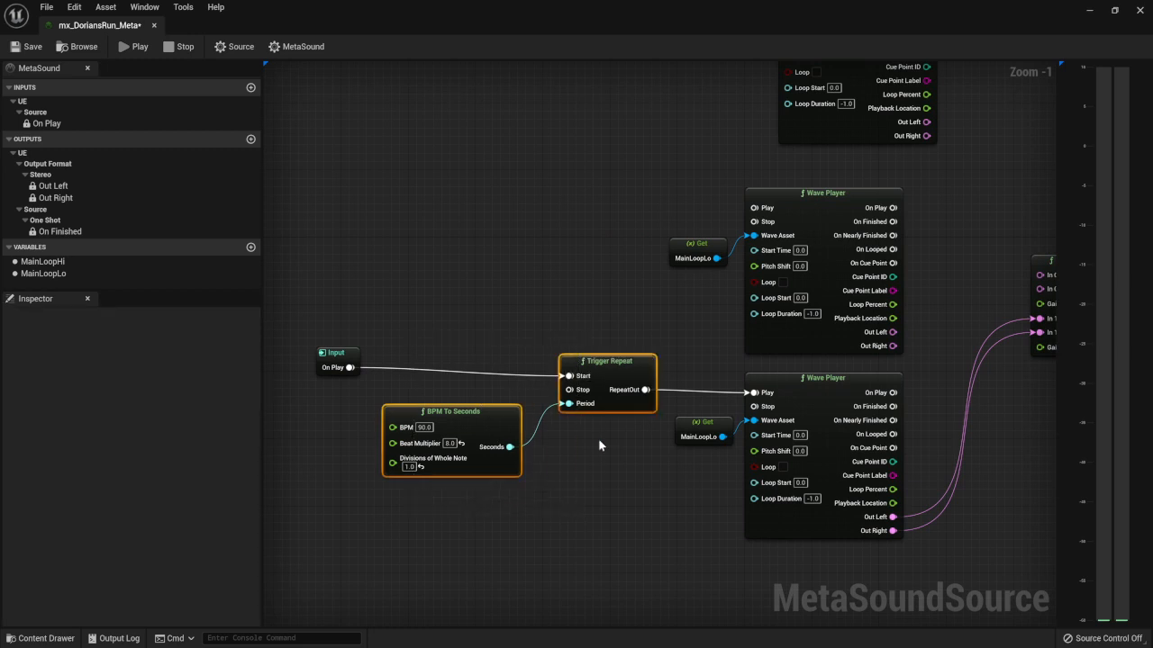
{"action": "right_click_drag", "start_coordinate": [598, 441], "coordinate": [738, 411]}
{"action": "left_click_drag", "start_coordinate": [742, 331], "coordinate": [655, 353]}
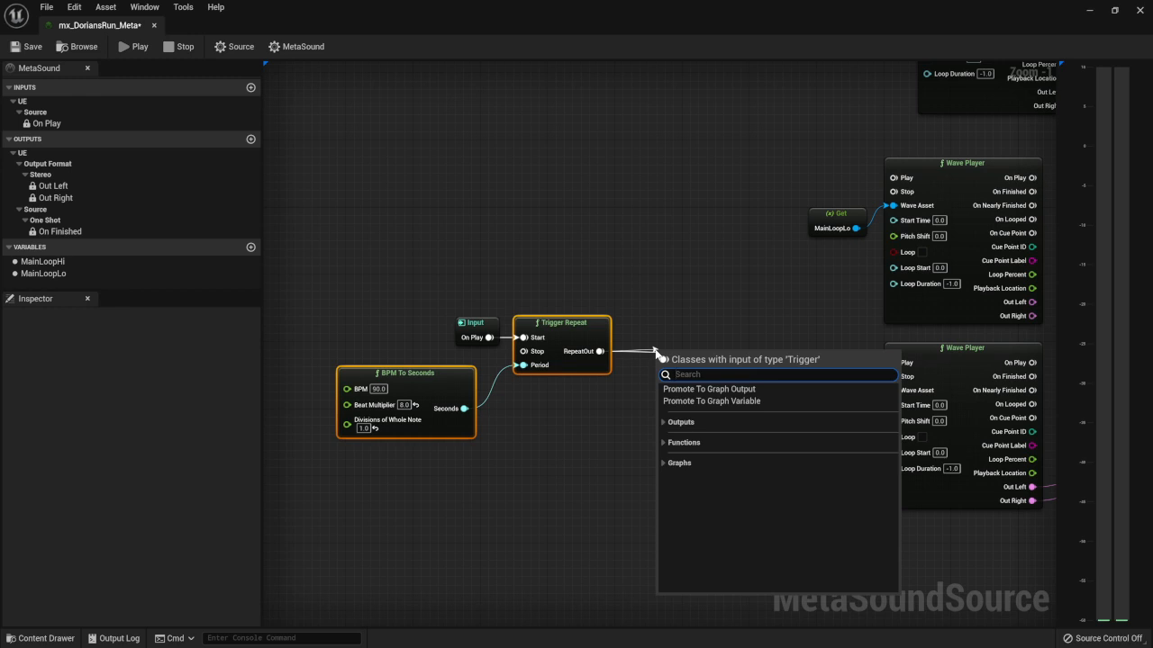
{"action": "type", "text": "count"}
{"action": "key", "text": "Return"}
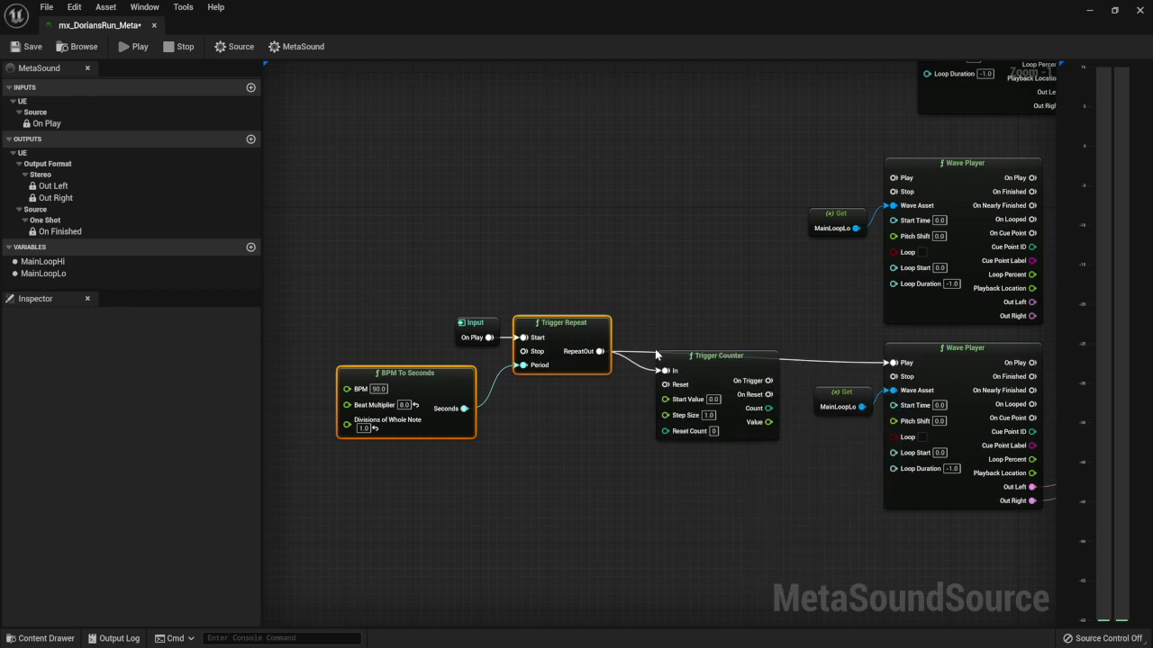
{"action": "left_click_drag", "start_coordinate": [700, 362], "coordinate": [669, 344]}
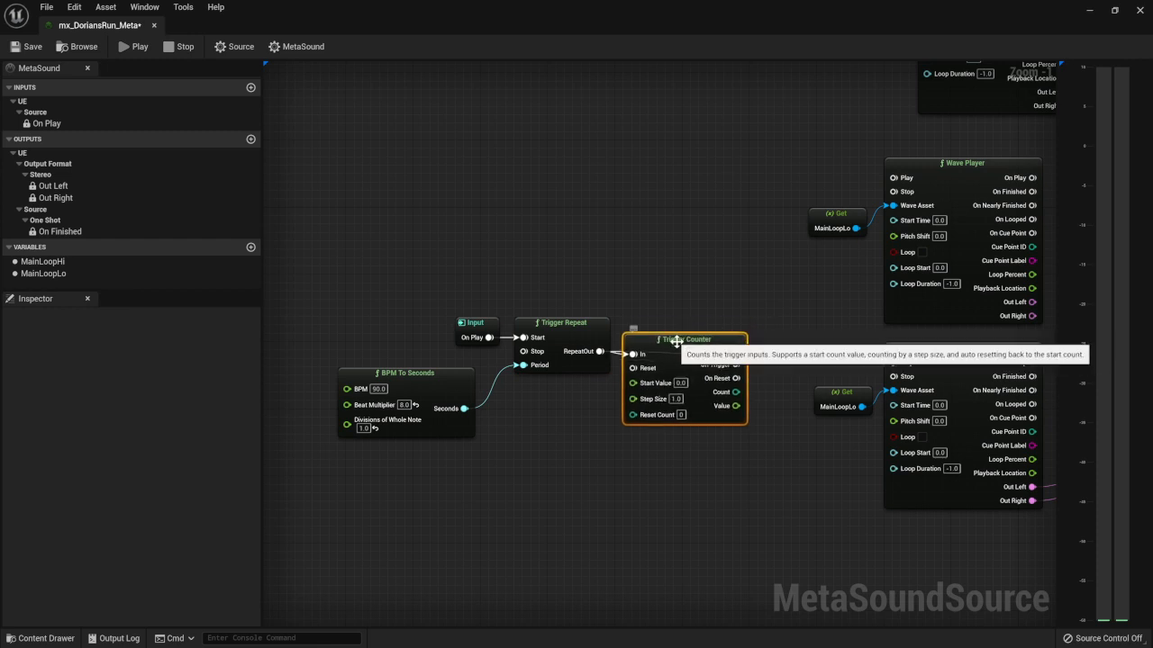
{"action": "key", "text": "Delete"}
Step: Add a Trigger Sequence (2) node driven by the Trigger Repeat's RepeatOut and place it beside that node
{"action": "left_click_drag", "start_coordinate": [598, 351], "coordinate": [641, 356]}
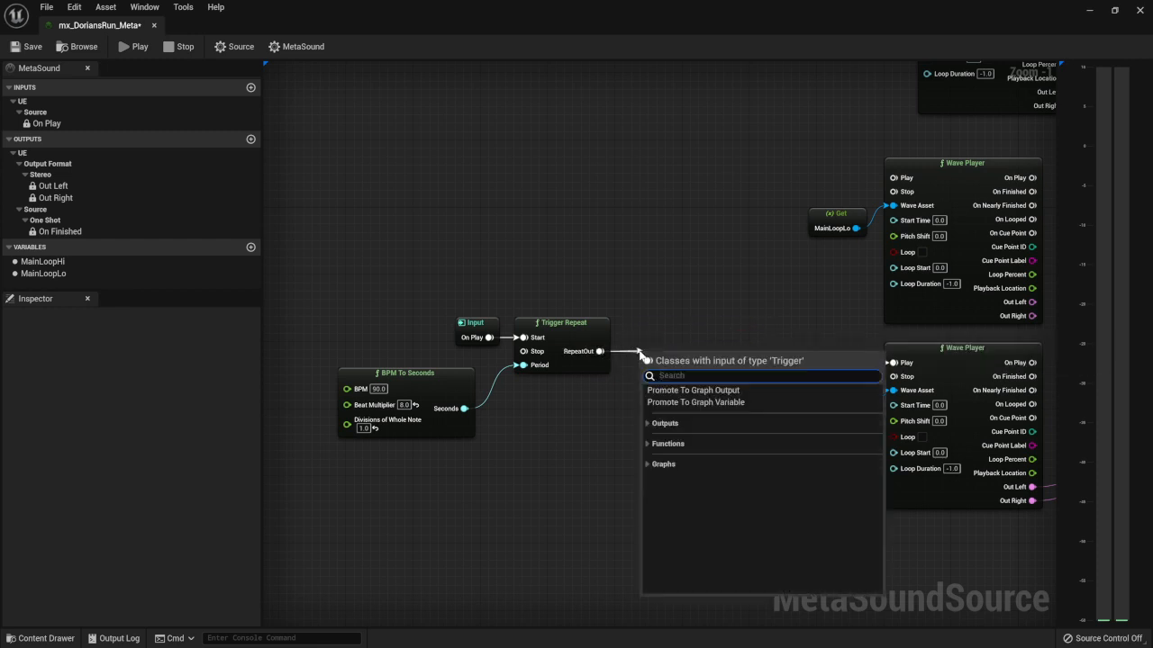
{"action": "type", "text": "seq"}
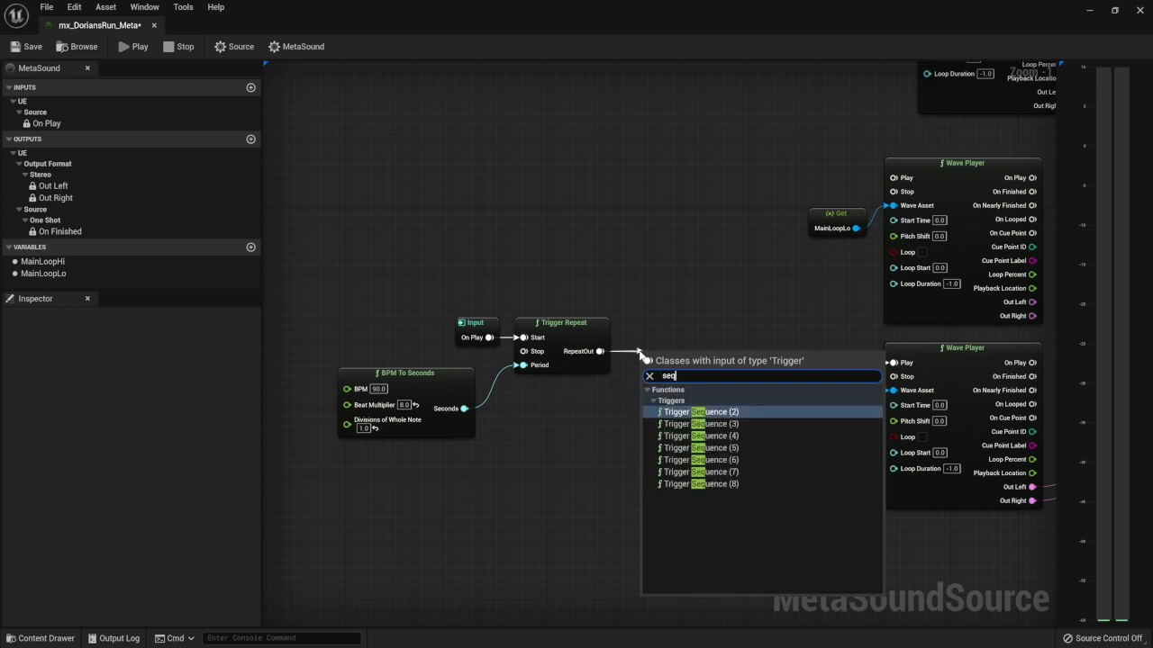
{"action": "key", "text": "Return"}
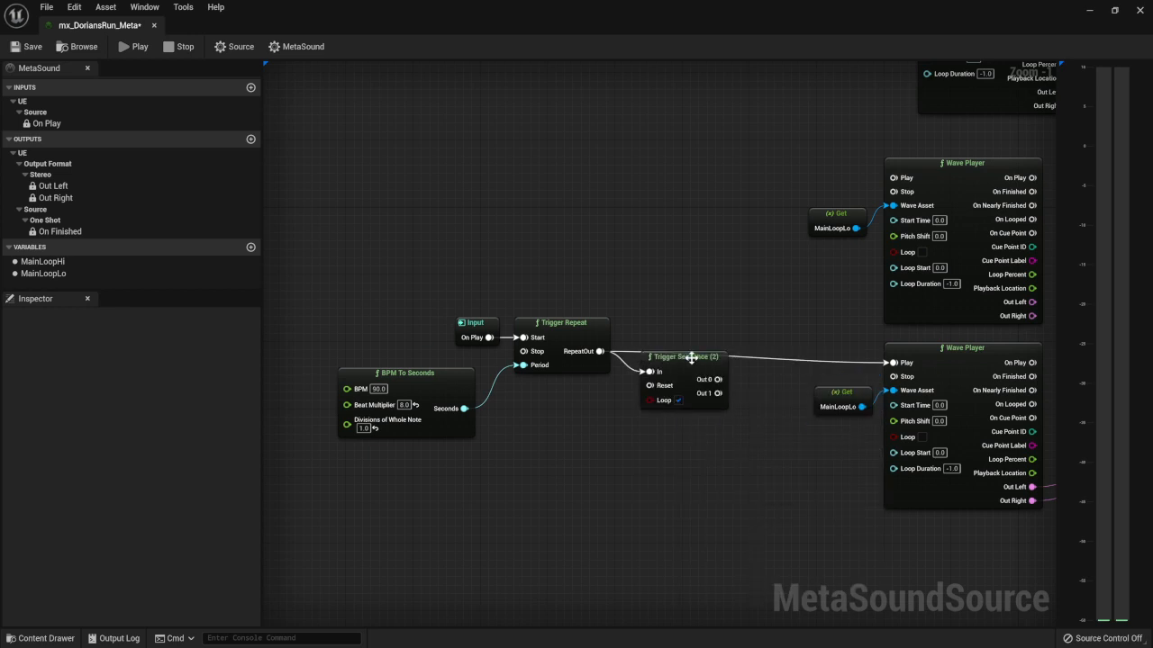
{"action": "left_click", "coordinate": [685, 357]}
{"action": "left_click_drag", "start_coordinate": [684, 357], "coordinate": [676, 331]}
Step: Connect the Trigger Sequence's Out 0 to the upper MainLoopLo Wave Player's Play and Out 1 to the lower one's
{"action": "right_click_drag", "start_coordinate": [755, 333], "coordinate": [600, 342]}
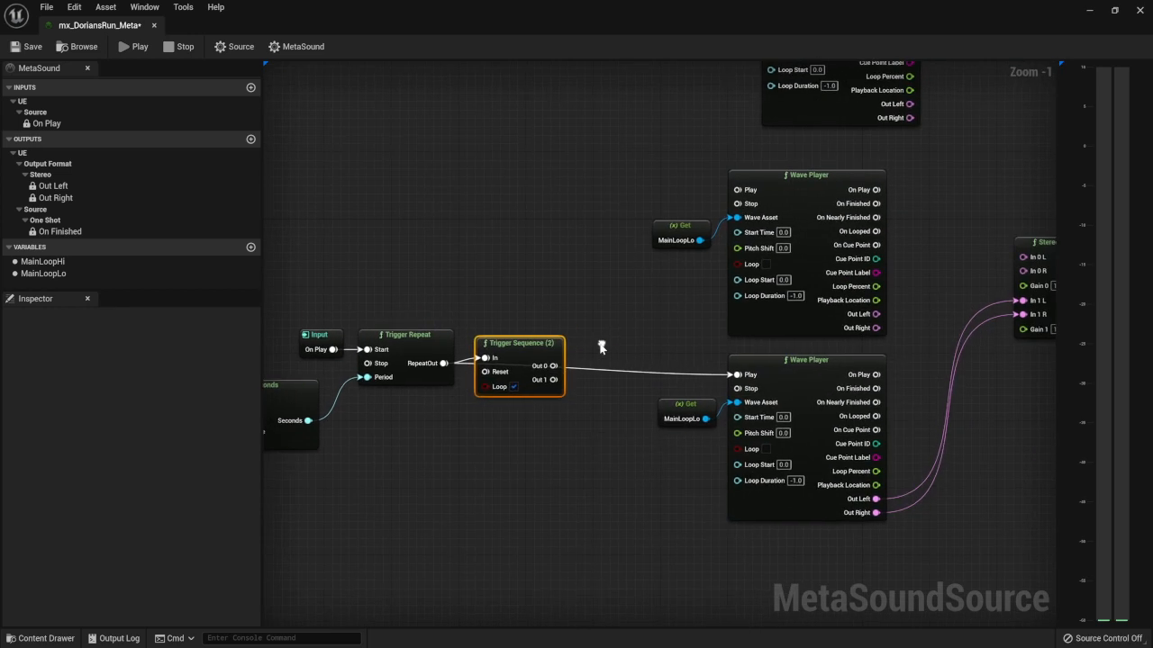
{"action": "left_click_drag", "start_coordinate": [554, 366], "coordinate": [737, 190]}
{"action": "left_click_drag", "start_coordinate": [554, 382], "coordinate": [737, 374]}
{"action": "mouse_move", "coordinate": [531, 352]}
{"action": "left_mouse_down"}
{"action": "mouse_move", "coordinate": [561, 352]}
{"action": "mouse_move", "coordinate": [548, 352]}
{"action": "left_mouse_up"}
Step: Connect the upper MainLoopLo Wave Player's Out Left and Out Right to the Stereo Mixer's In 0 L and In 0 R
{"action": "right_click_drag", "start_coordinate": [977, 263], "coordinate": [815, 246]}
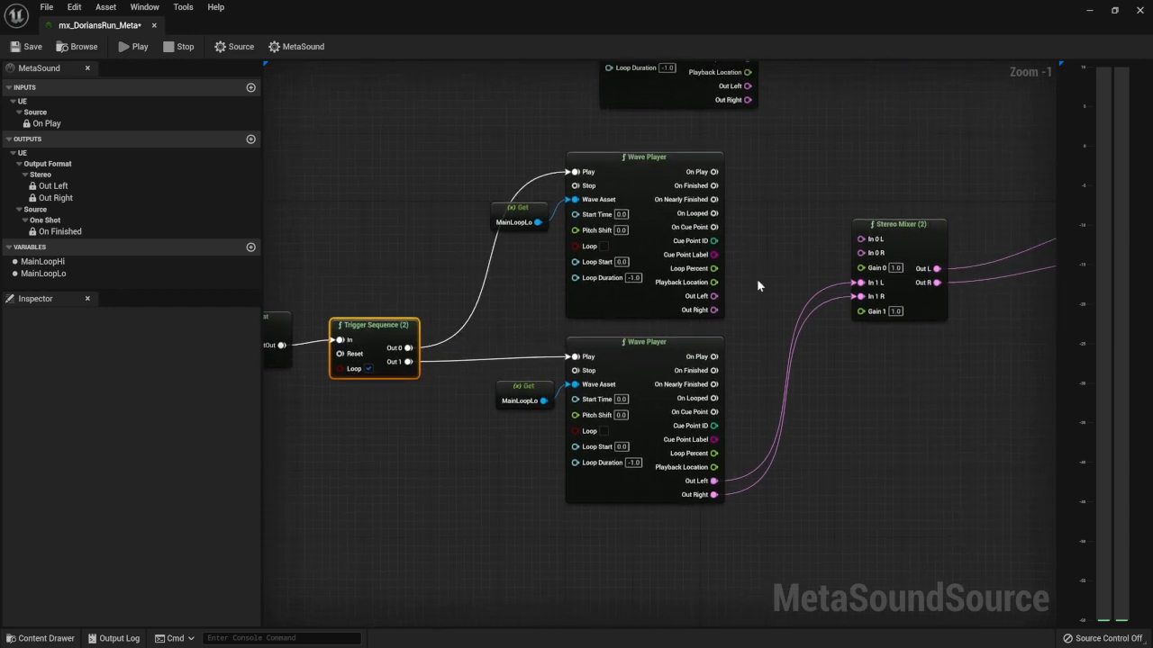
{"action": "left_click_drag", "start_coordinate": [714, 296], "coordinate": [861, 239]}
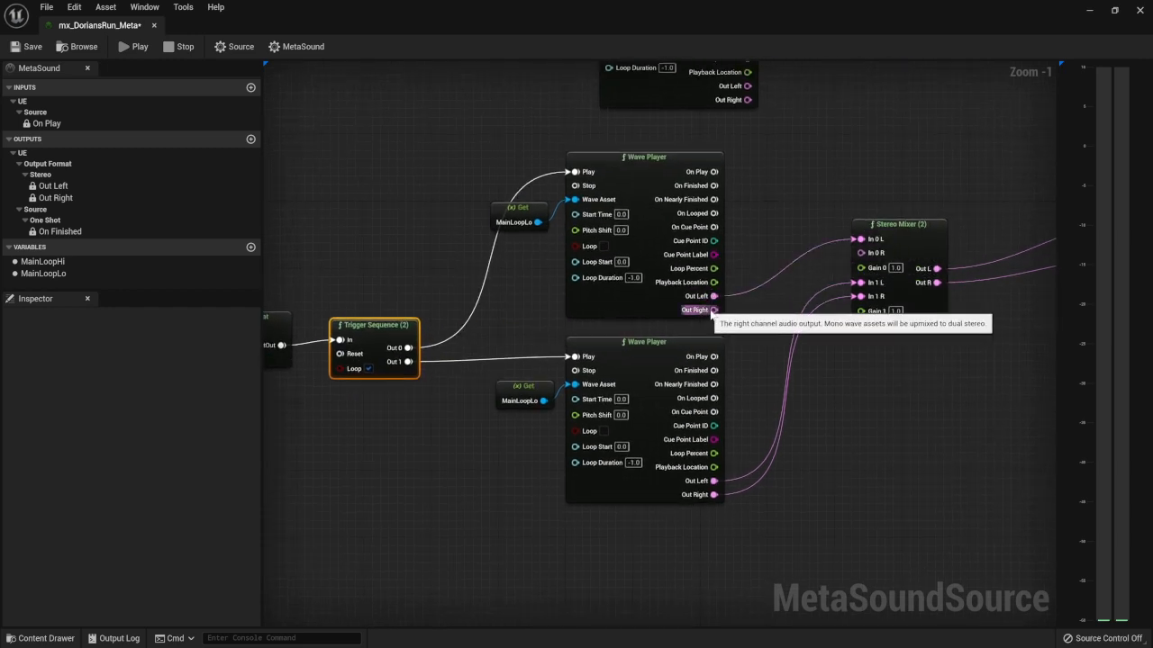
{"action": "left_click_drag", "start_coordinate": [714, 310], "coordinate": [861, 253]}
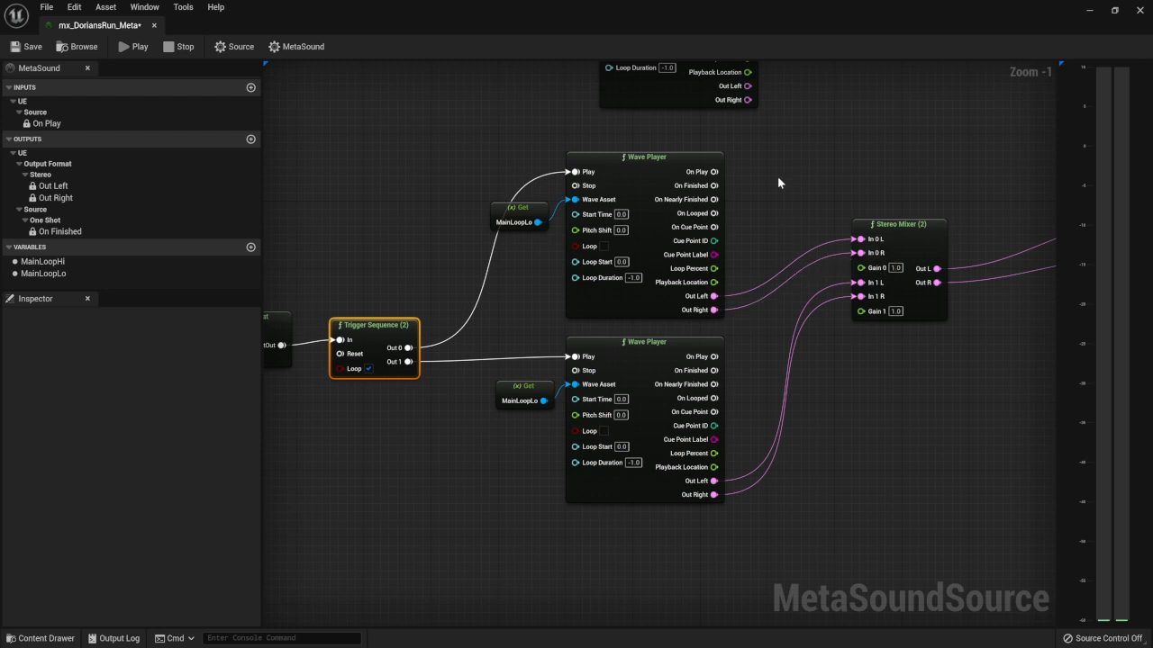
{"action": "key", "text": "f"}
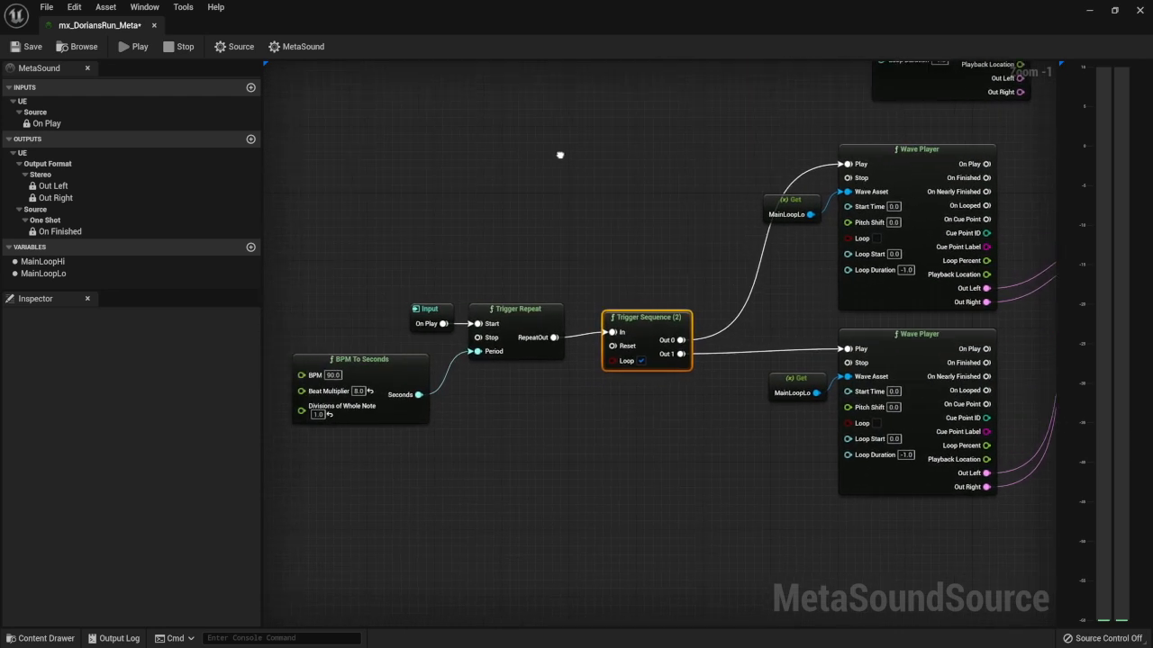
{"action": "right_click_drag", "start_coordinate": [560, 155], "coordinate": [529, 147]}
{"action": "scroll", "coordinate": [495, 156], "scroll_direction": "down", "scroll_amount": 1}
{"action": "right_click_drag", "start_coordinate": [531, 198], "coordinate": [528, 235]}
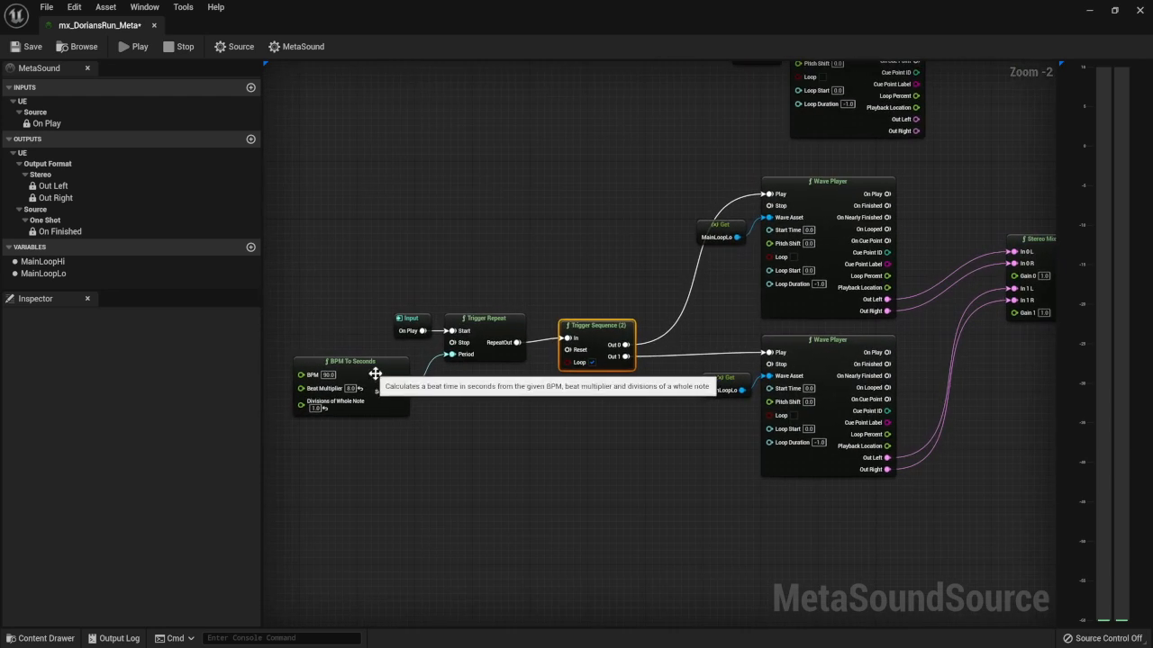
{"action": "left_click_drag", "start_coordinate": [401, 392], "coordinate": [568, 338]}
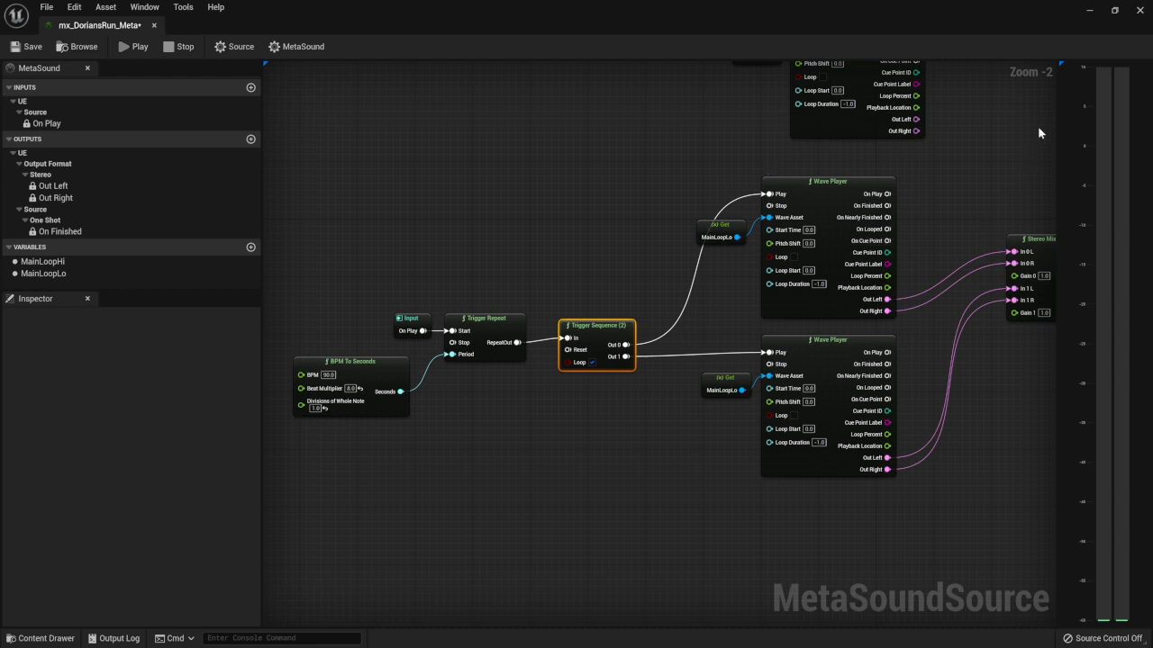
Step: Save the MetaSound, preview playback alternating between the two MainLoopLo Wave Players, and stop it
{"action": "left_click", "coordinate": [27, 46]}
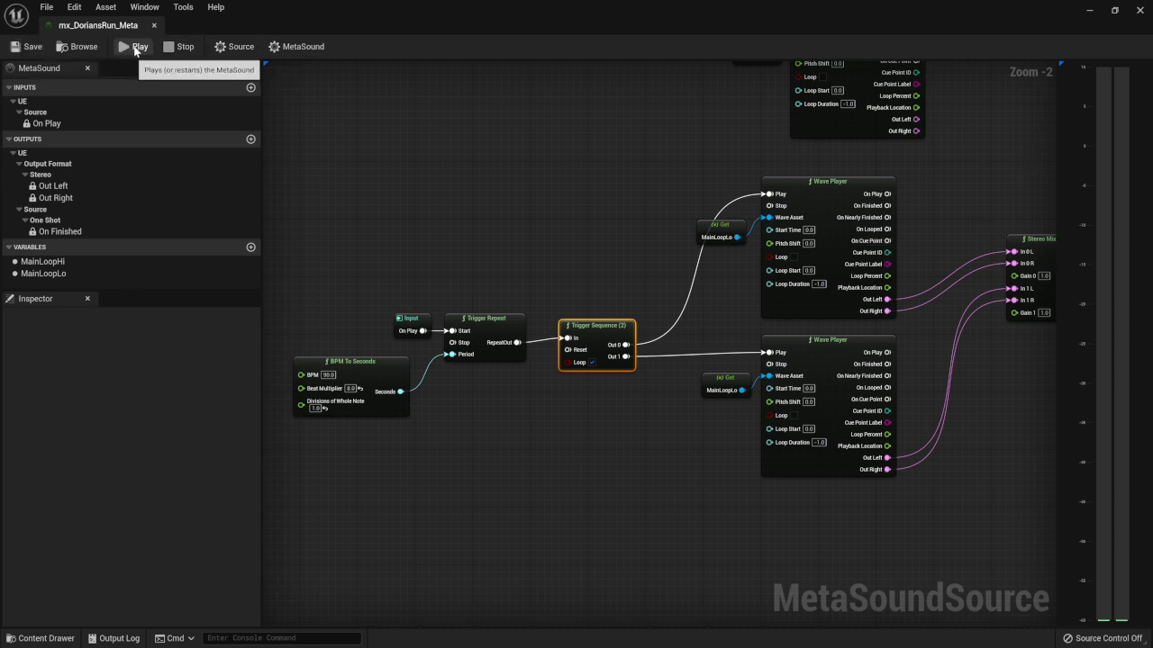
{"action": "left_click", "coordinate": [134, 46]}
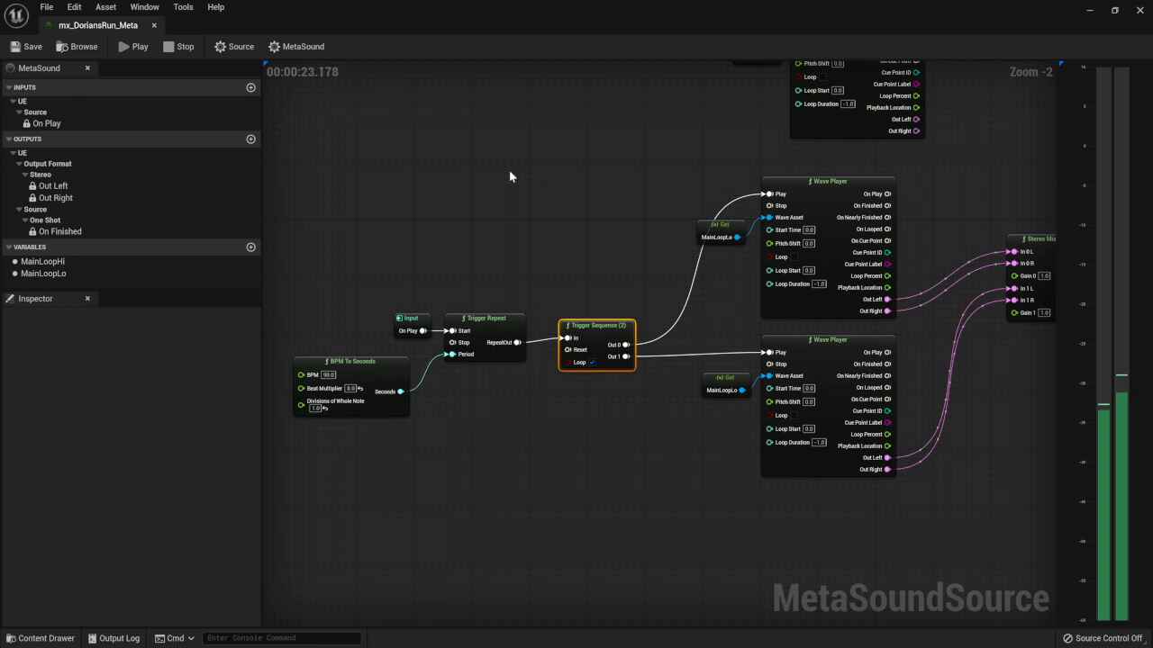
{"action": "left_click", "coordinate": [185, 47]}
Step: Move the MainLoopHi Wave Player with its Get and On Play nodes farther up, clear of the MainLoopLo players
{"action": "right_click_drag", "start_coordinate": [595, 183], "coordinate": [351, 378]}
{"action": "right_click_drag", "start_coordinate": [456, 316], "coordinate": [543, 342]}
{"action": "left_click_drag", "start_coordinate": [526, 152], "coordinate": [775, 324]}
{"action": "left_click_drag", "start_coordinate": [686, 244], "coordinate": [686, 117]}
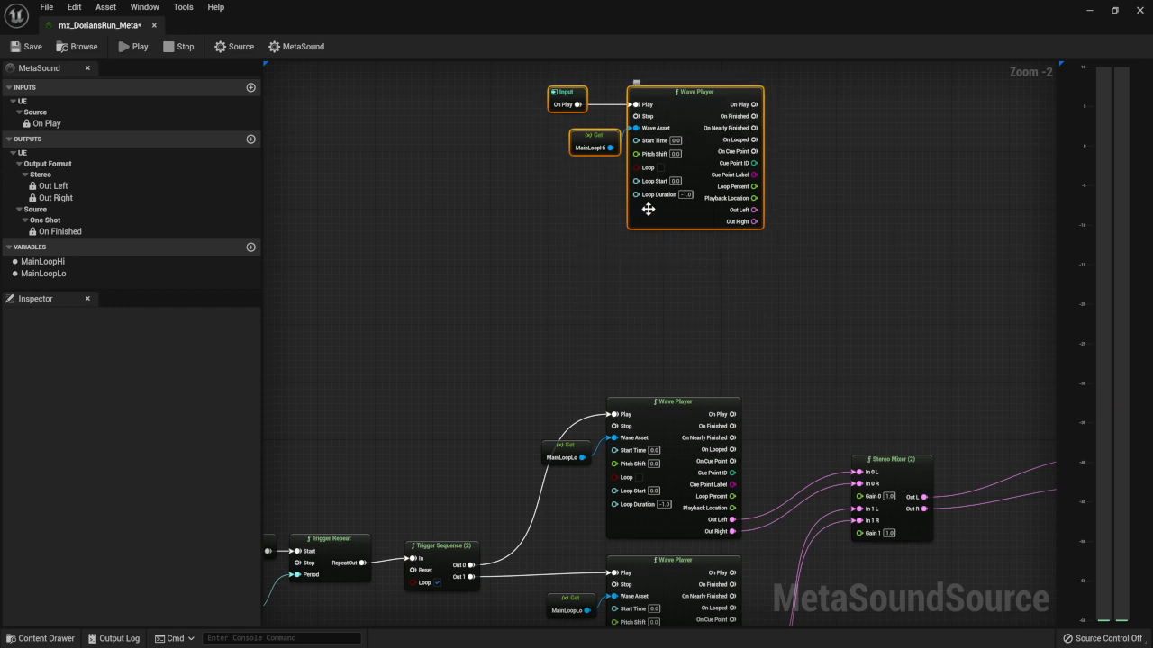
{"action": "left_click_drag", "start_coordinate": [686, 174], "coordinate": [677, 139]}
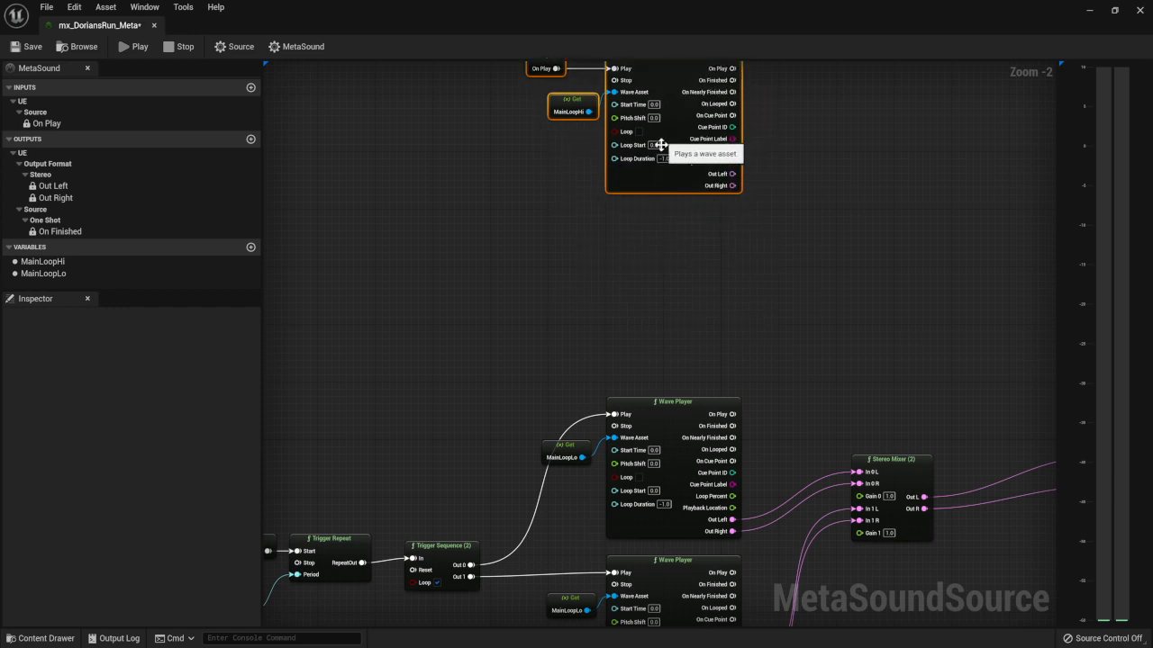
Step: Delete the MainLoopHi Wave Player together with its Get and On Play nodes
{"action": "right_click_drag", "start_coordinate": [487, 313], "coordinate": [461, 380]}
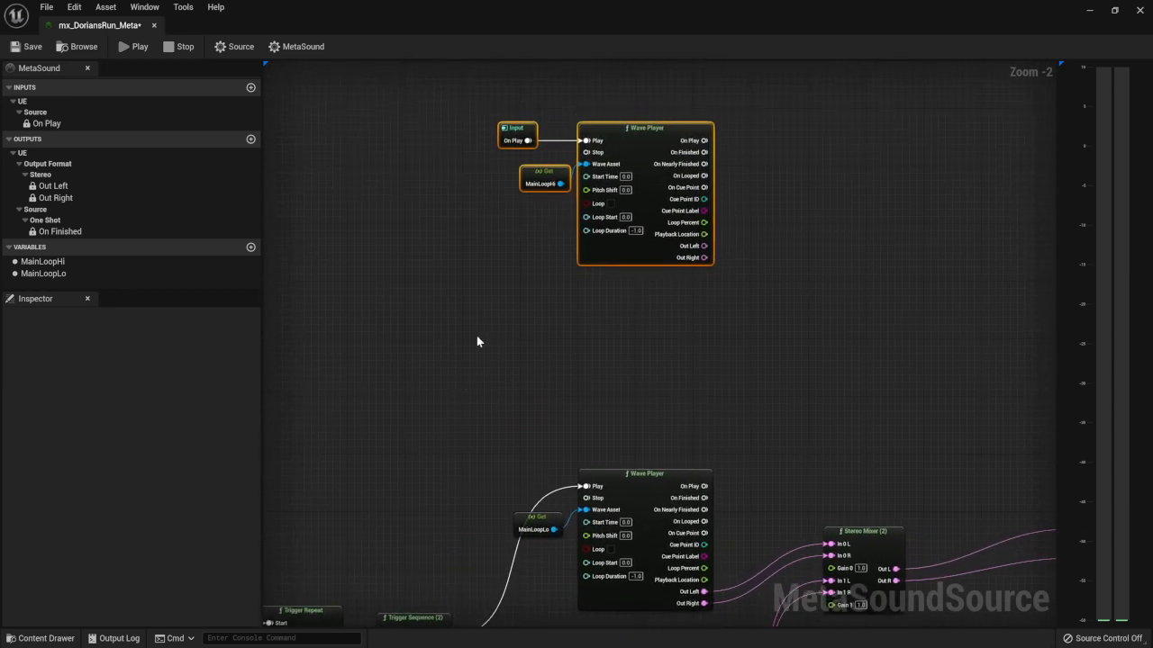
{"action": "left_click_drag", "start_coordinate": [456, 104], "coordinate": [696, 303]}
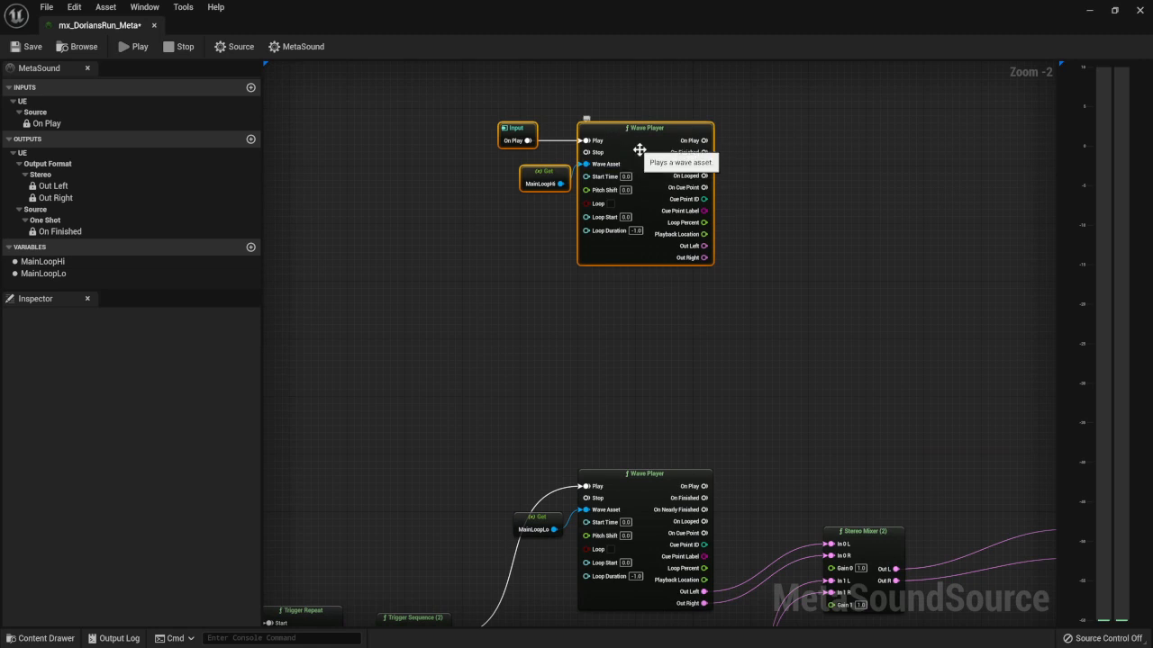
{"action": "key", "text": "Delete"}
Step: Add a new Wave Player node in the empty space above the Trigger Repeat and Trigger Sequence nodes
{"action": "right_click_drag", "start_coordinate": [569, 407], "coordinate": [648, 180]}
{"action": "right_click_drag", "start_coordinate": [336, 353], "coordinate": [489, 329]}
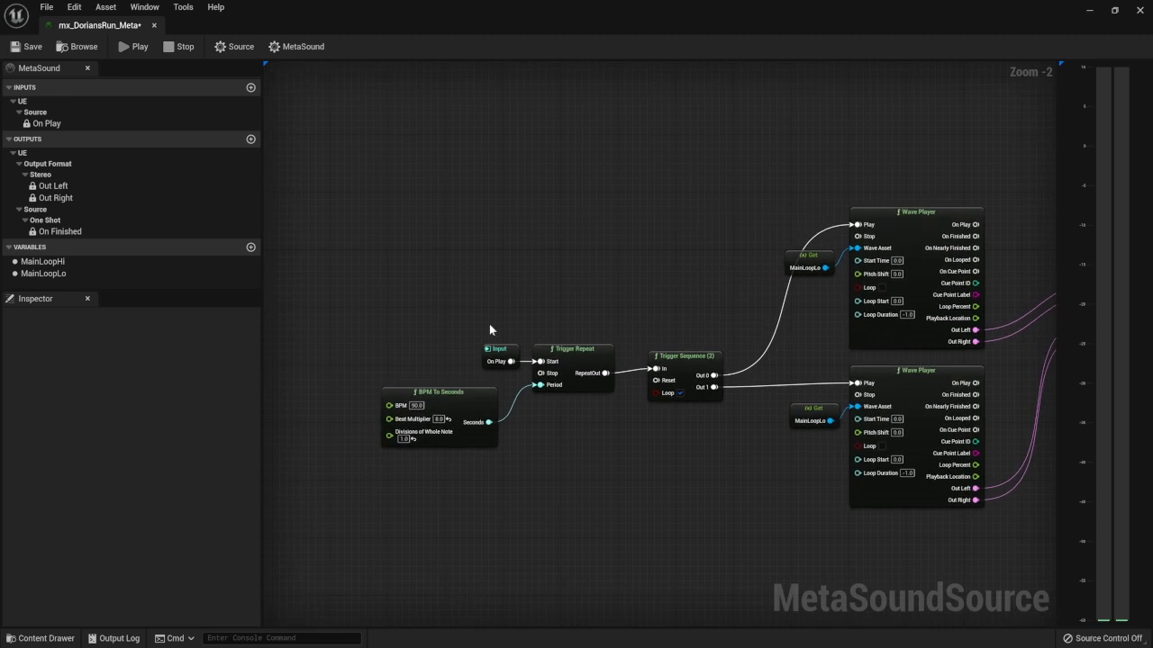
{"action": "right_click_drag", "start_coordinate": [994, 373], "coordinate": [744, 379]}
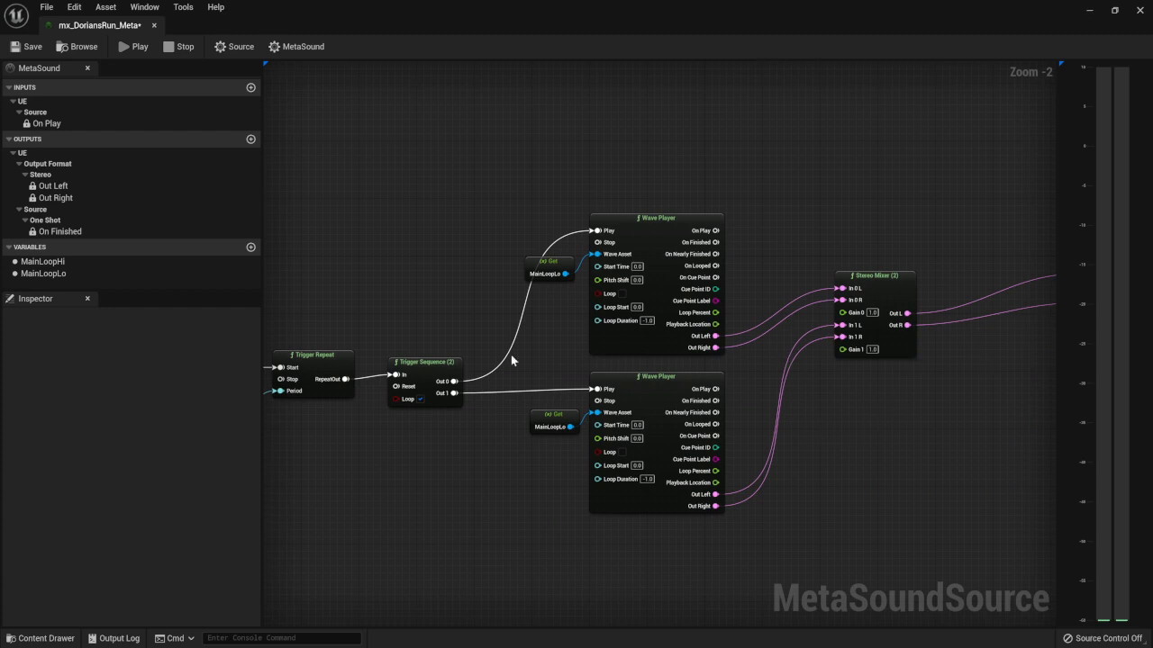
{"action": "right_click_drag", "start_coordinate": [417, 191], "coordinate": [611, 212]}
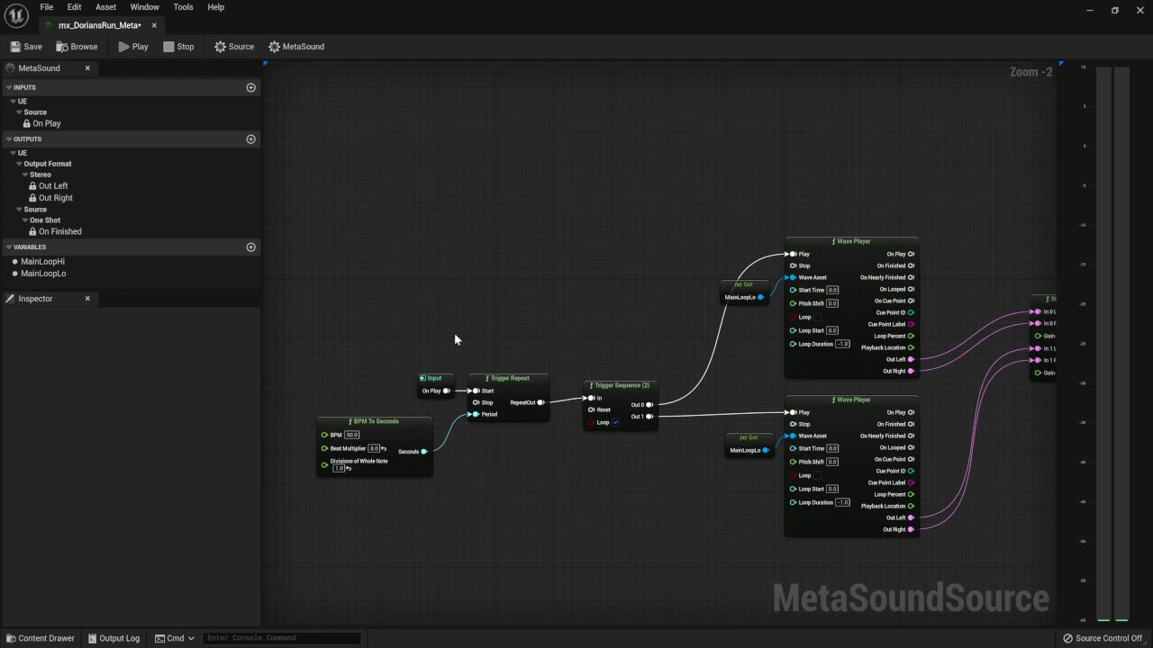
{"action": "right_click_drag", "start_coordinate": [512, 292], "coordinate": [564, 289]}
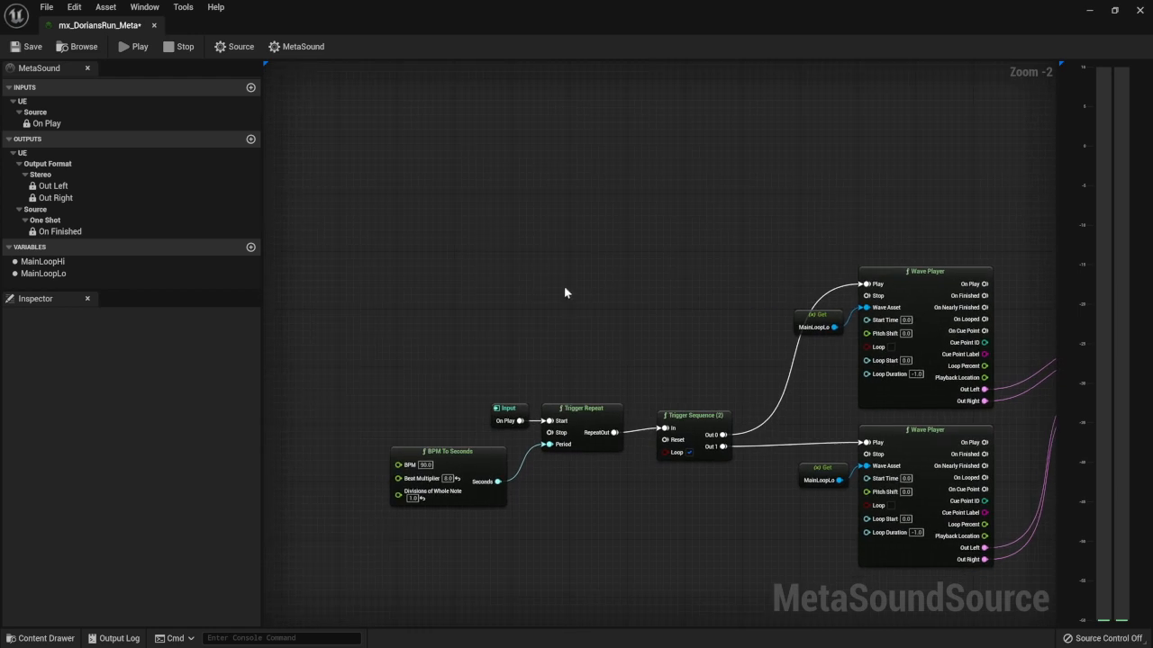
{"action": "right_click_drag", "start_coordinate": [593, 227], "coordinate": [581, 188]}
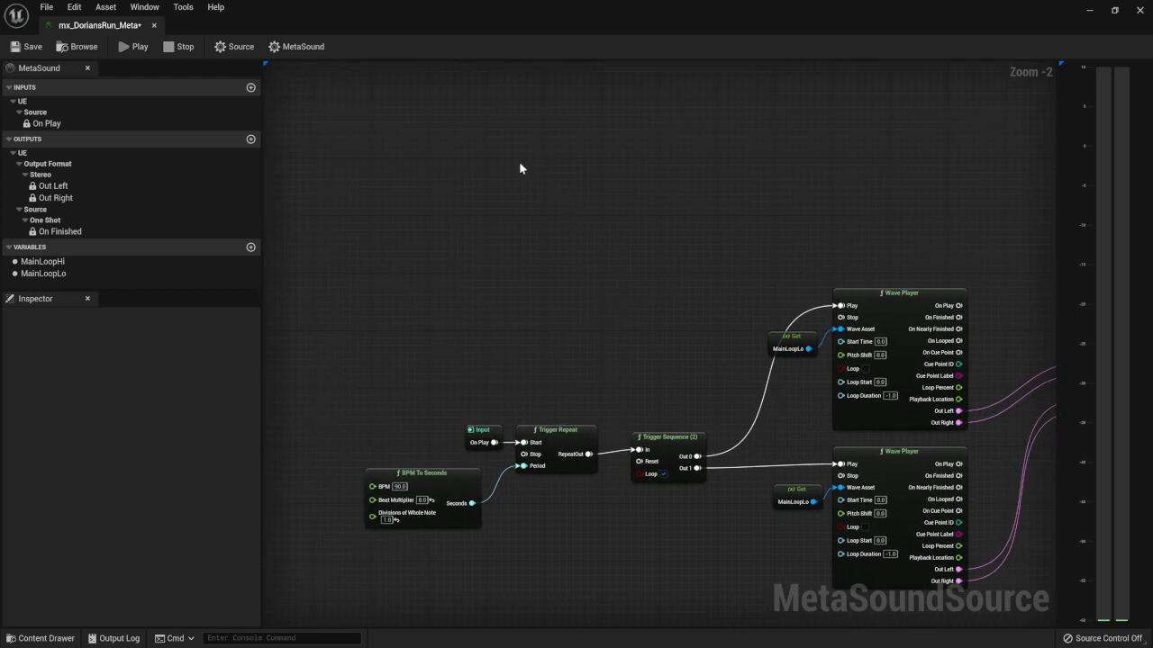
{"action": "right_click", "coordinate": [502, 138]}
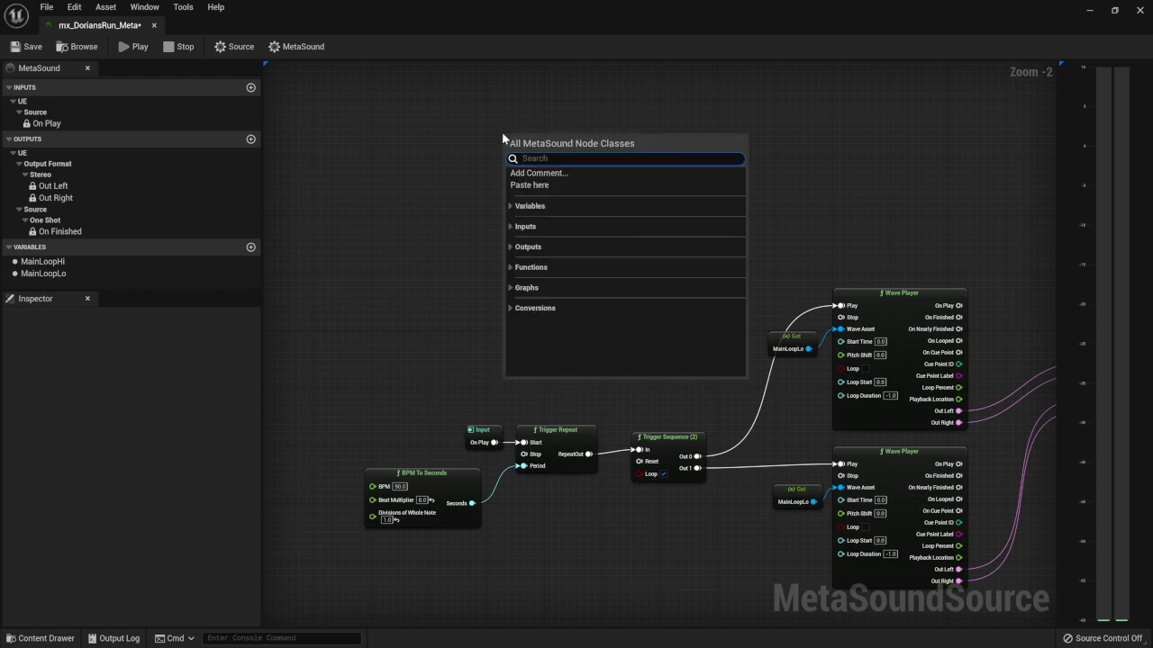
{"action": "type", "text": "wavep"}
{"action": "key", "text": "Return"}
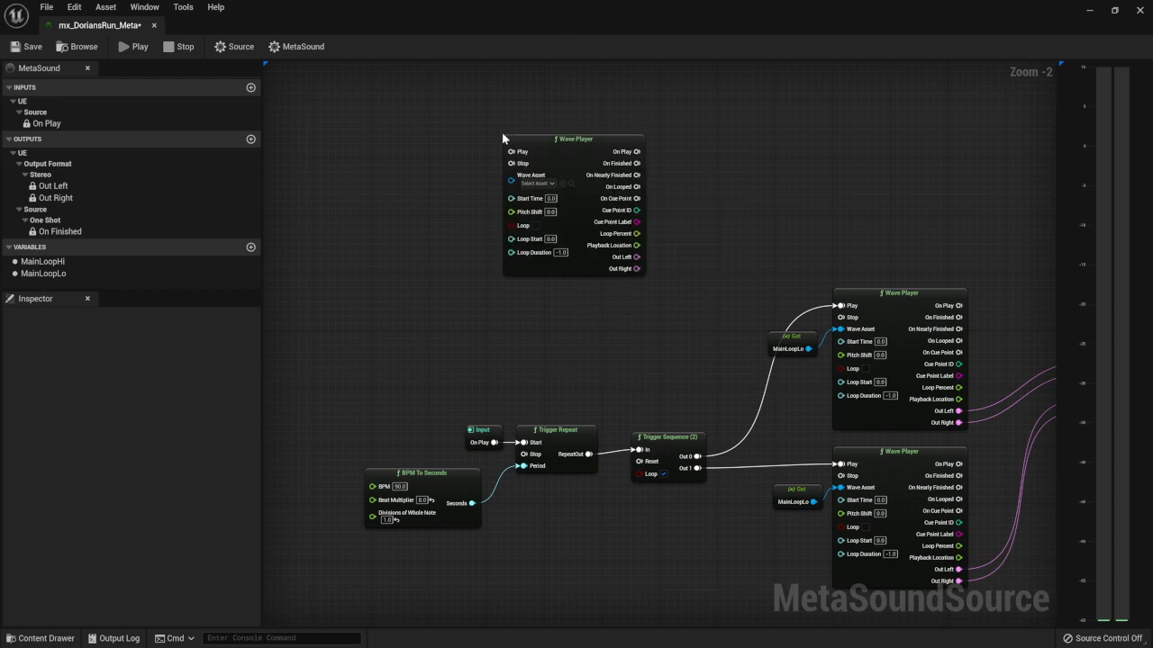
{"action": "left_click_drag", "start_coordinate": [511, 193], "coordinate": [574, 210]}
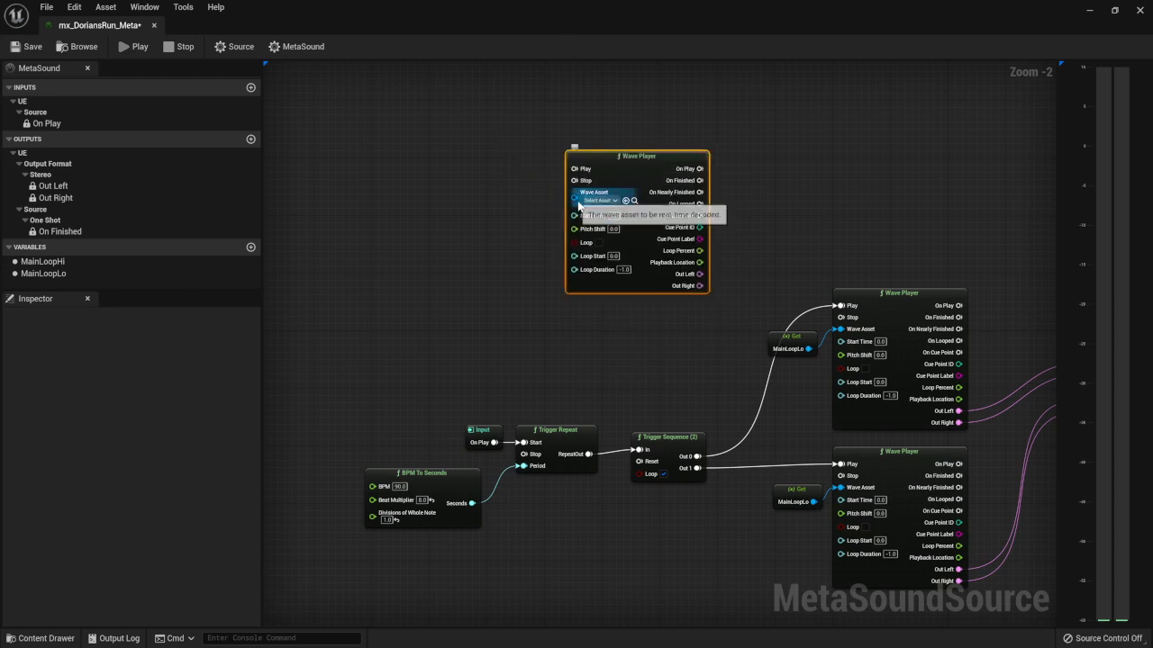
Step: Delete the MainLoopHi variable and save the MetaSound
{"action": "left_click", "coordinate": [114, 263]}
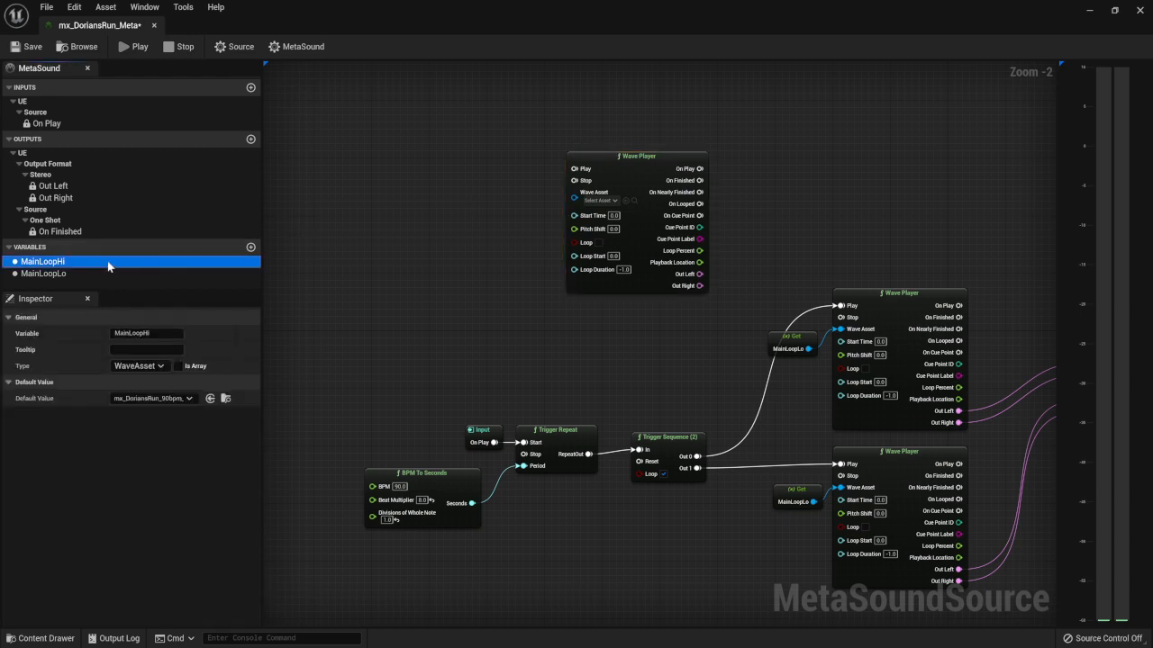
{"action": "key", "text": "Delete"}
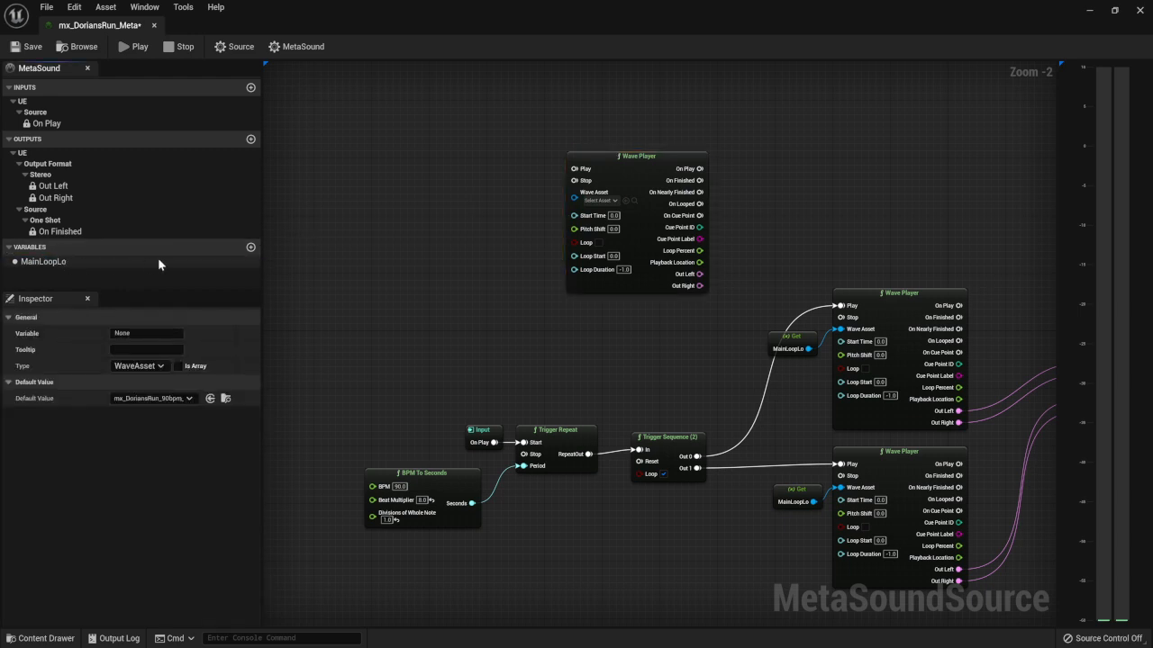
{"action": "left_click", "coordinate": [30, 50]}
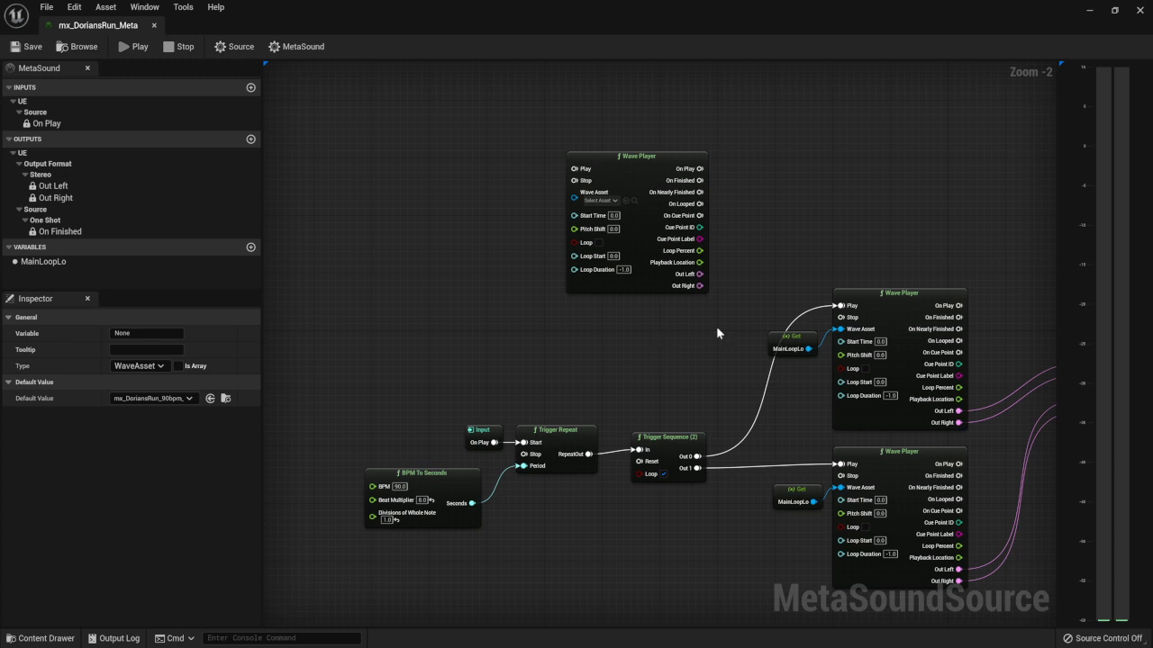
Step: Delete the MainLoopLo variable, removing its Get nodes from the two sequenced Wave Players
{"action": "right_click_drag", "start_coordinate": [758, 306], "coordinate": [746, 256]}
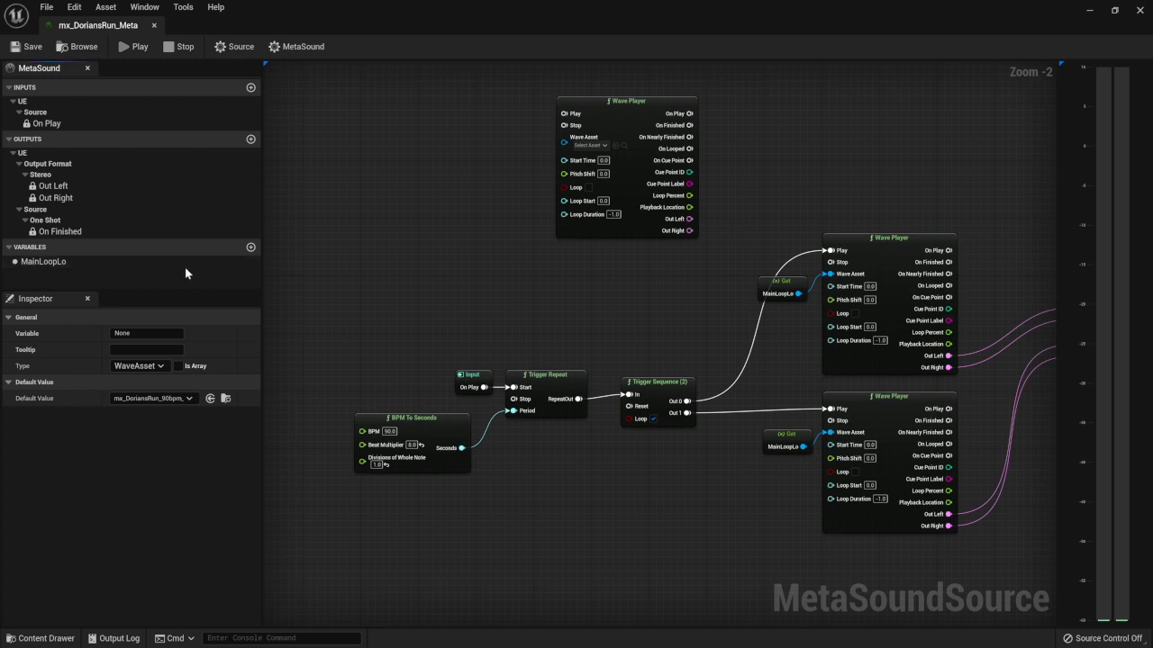
{"action": "left_click", "coordinate": [165, 251]}
{"action": "left_click", "coordinate": [165, 251]}
{"action": "left_click", "coordinate": [155, 262]}
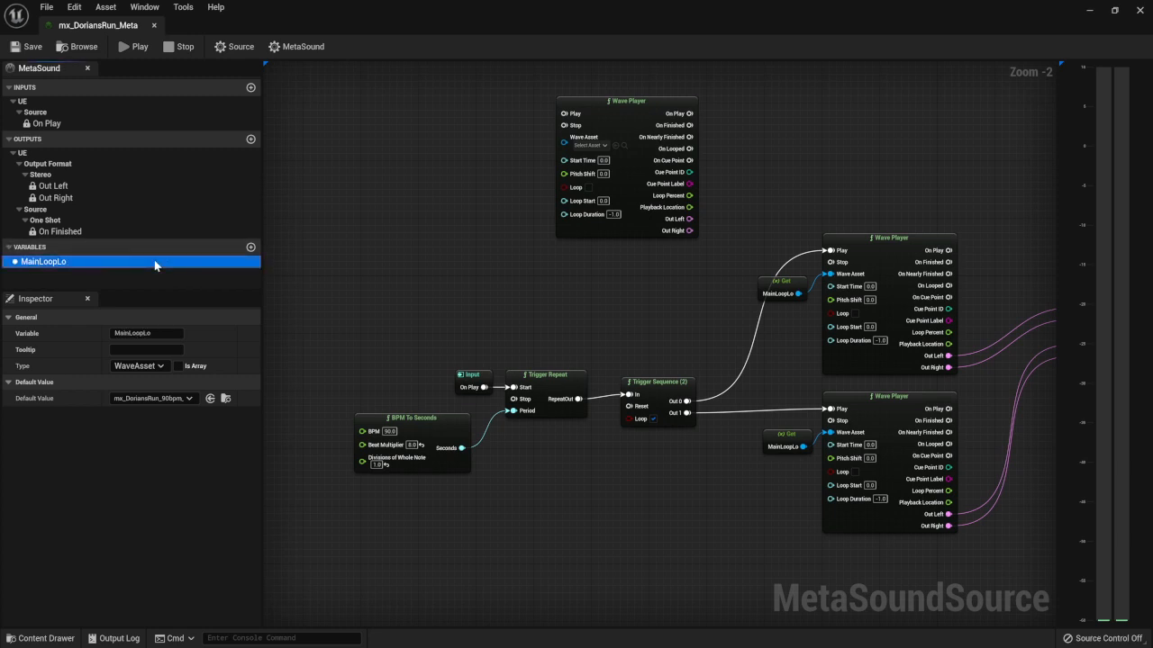
{"action": "key", "text": "Delete"}
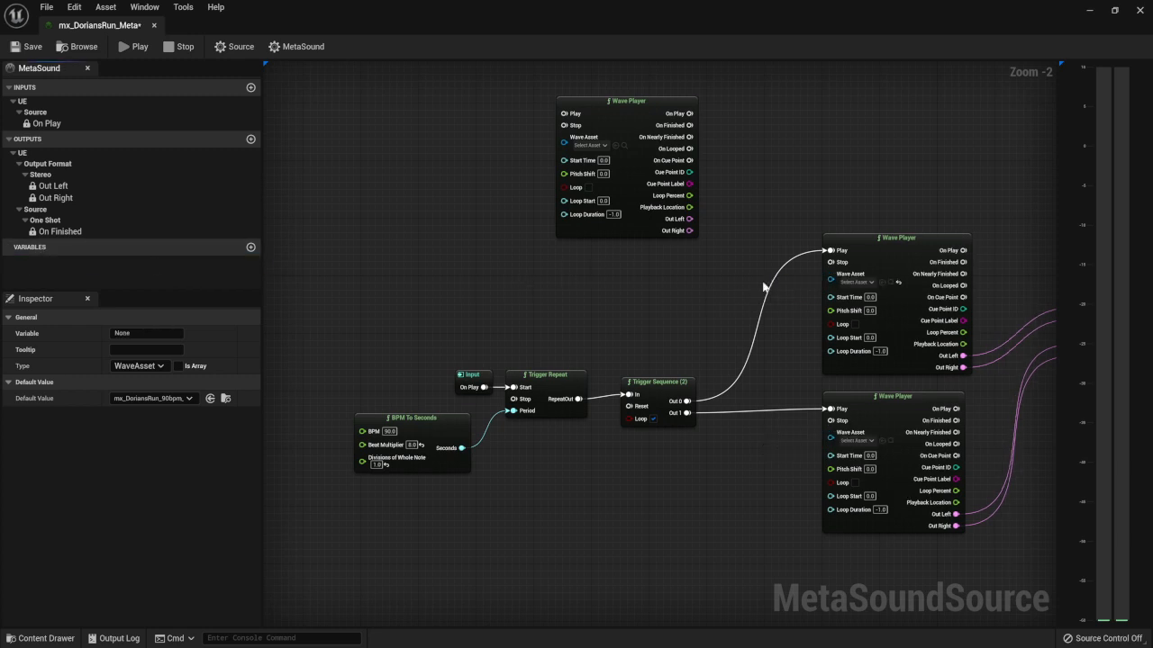
Step: Promote the Wave Asset of the Wave Player on Out 0 to a graph input and name it MainLoop
{"action": "left_click_drag", "start_coordinate": [830, 279], "coordinate": [779, 272]}
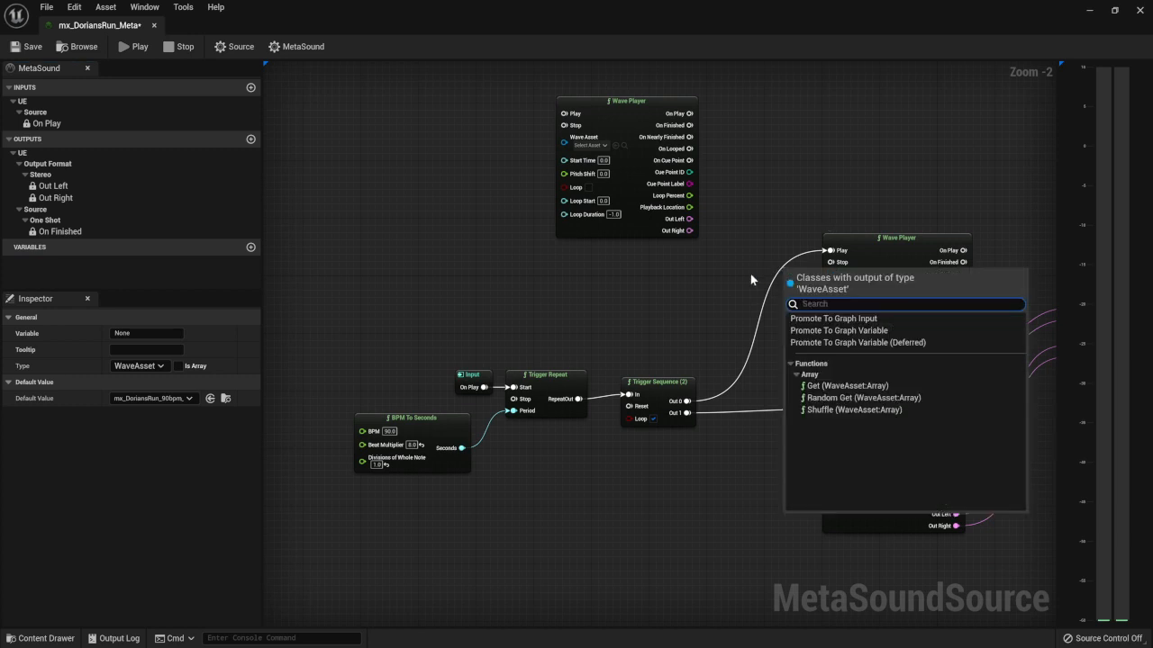
{"action": "left_click", "coordinate": [809, 319]}
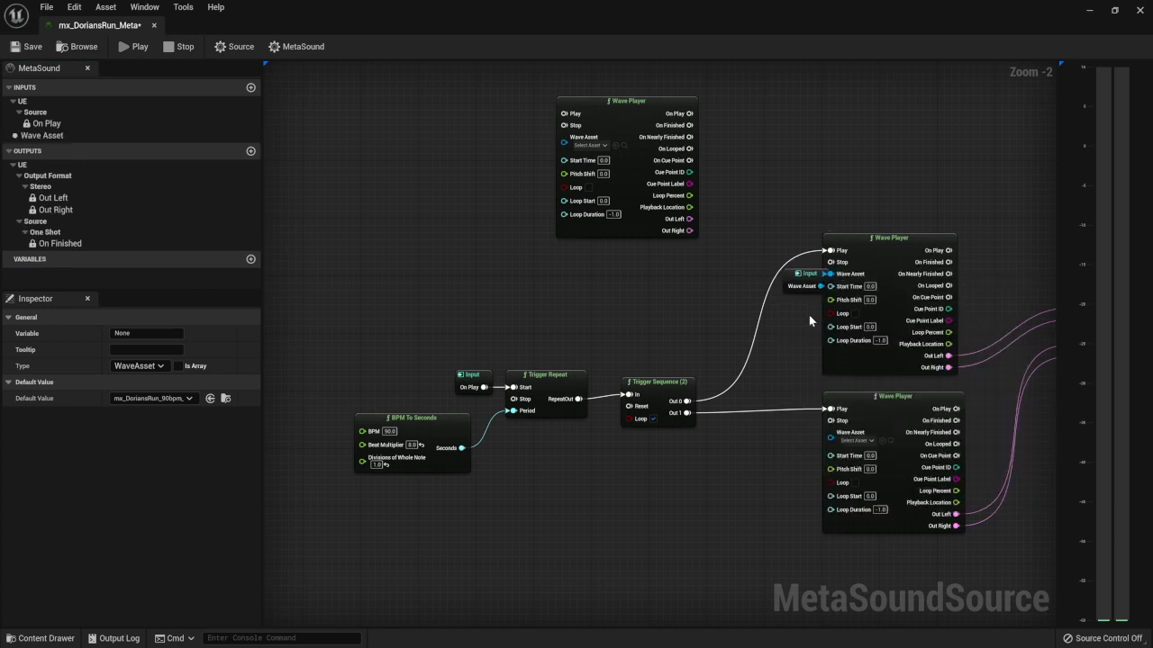
{"action": "left_click_drag", "start_coordinate": [802, 280], "coordinate": [755, 280]}
{"action": "left_click", "coordinate": [144, 333]}
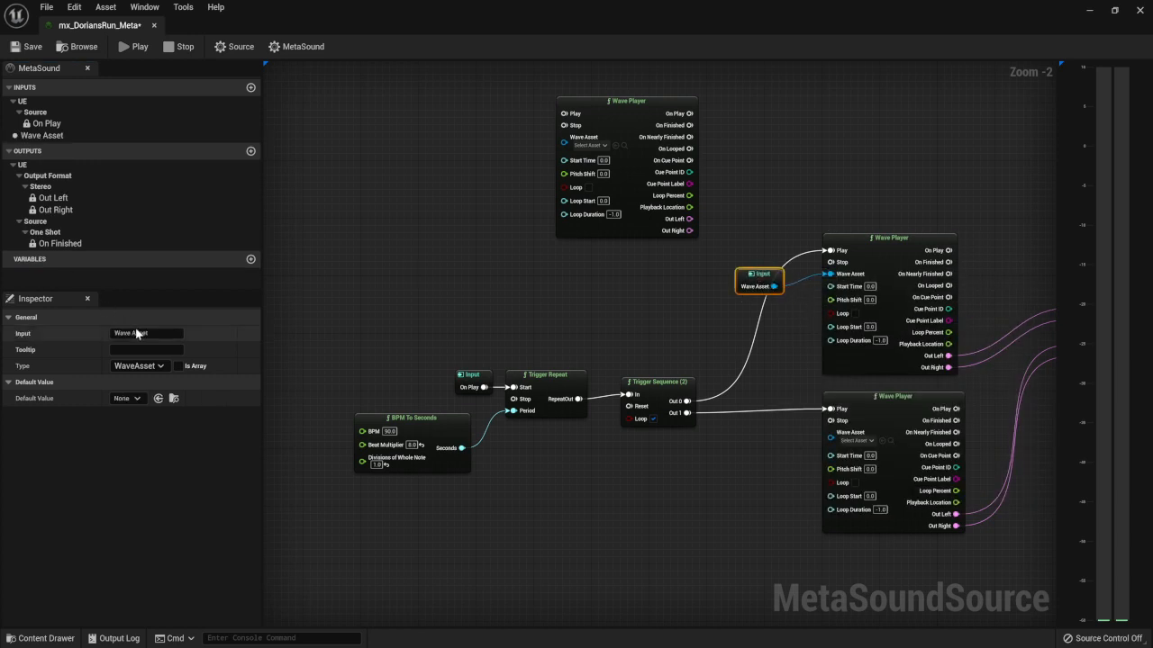
{"action": "double_click", "coordinate": [140, 333]}
{"action": "type", "text": "MainLoop"}
{"action": "key", "text": "Return"}
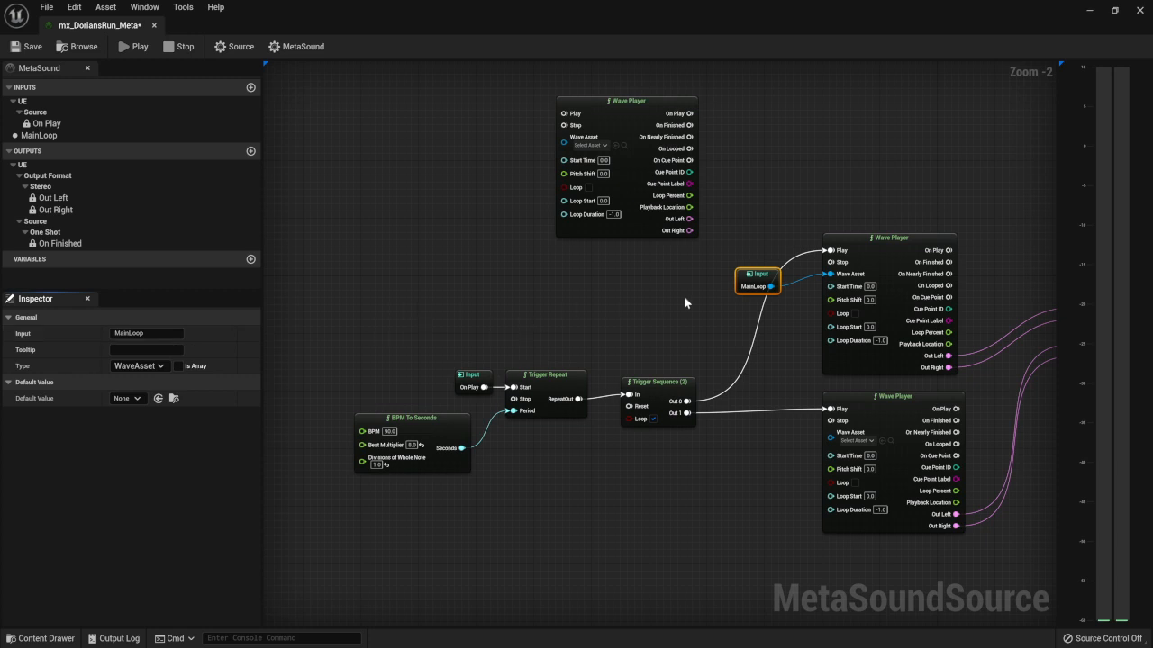
Step: Duplicate the MainLoop input node, connect the copy to the Wave Asset of the Out 1 Wave Player, and save
{"action": "left_click_drag", "start_coordinate": [749, 273], "coordinate": [748, 267]}
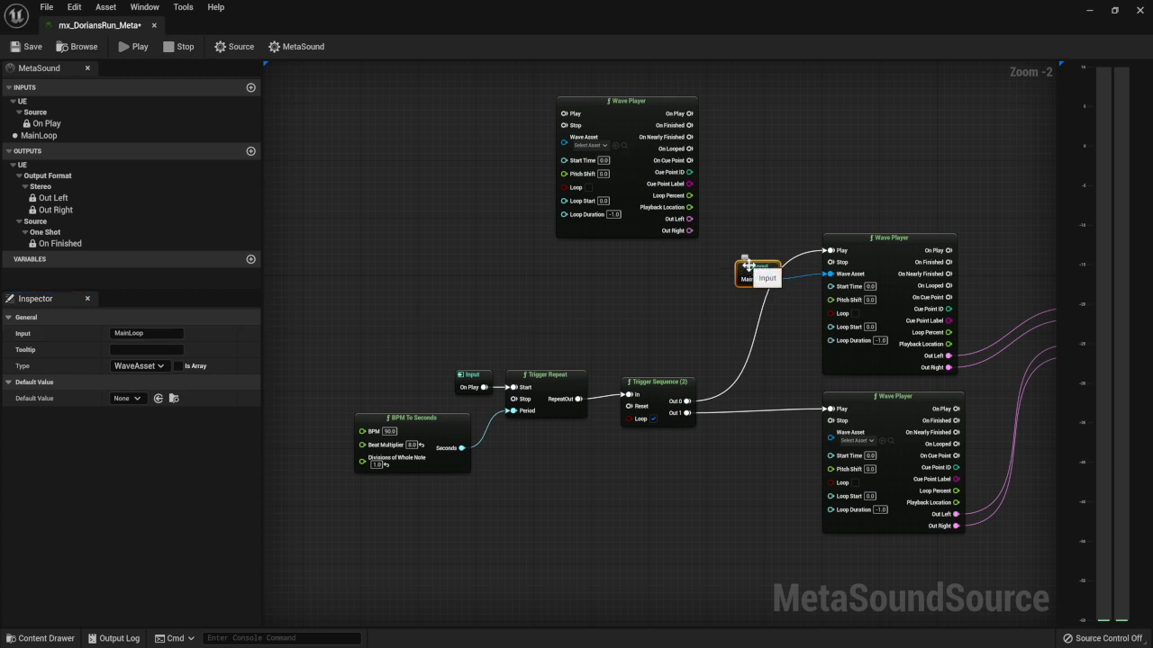
{"action": "key", "text": "ctrl+c"}
{"action": "key", "text": "ctrl+v"}
{"action": "mouse_move", "coordinate": [785, 452]}
{"action": "left_mouse_down"}
{"action": "mouse_move", "coordinate": [803, 464]}
{"action": "mouse_move", "coordinate": [843, 443]}
{"action": "mouse_move", "coordinate": [779, 433]}
{"action": "left_mouse_up"}
{"action": "left_click", "coordinate": [329, 273]}
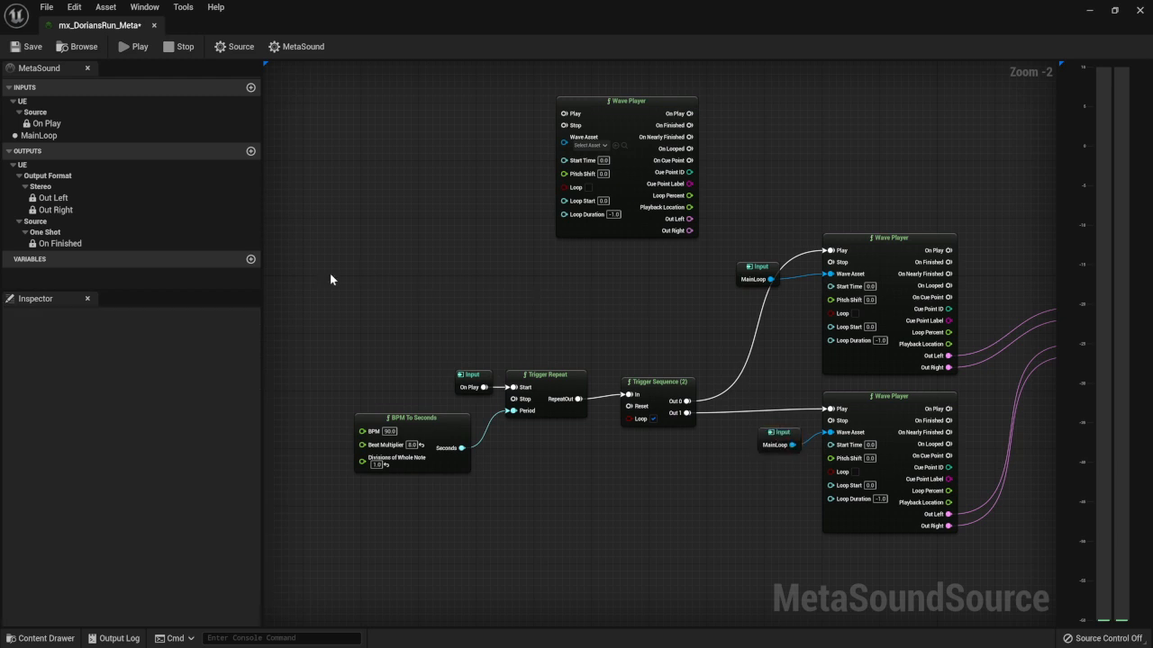
{"action": "left_click", "coordinate": [26, 45]}
{"action": "left_click", "coordinate": [756, 266]}
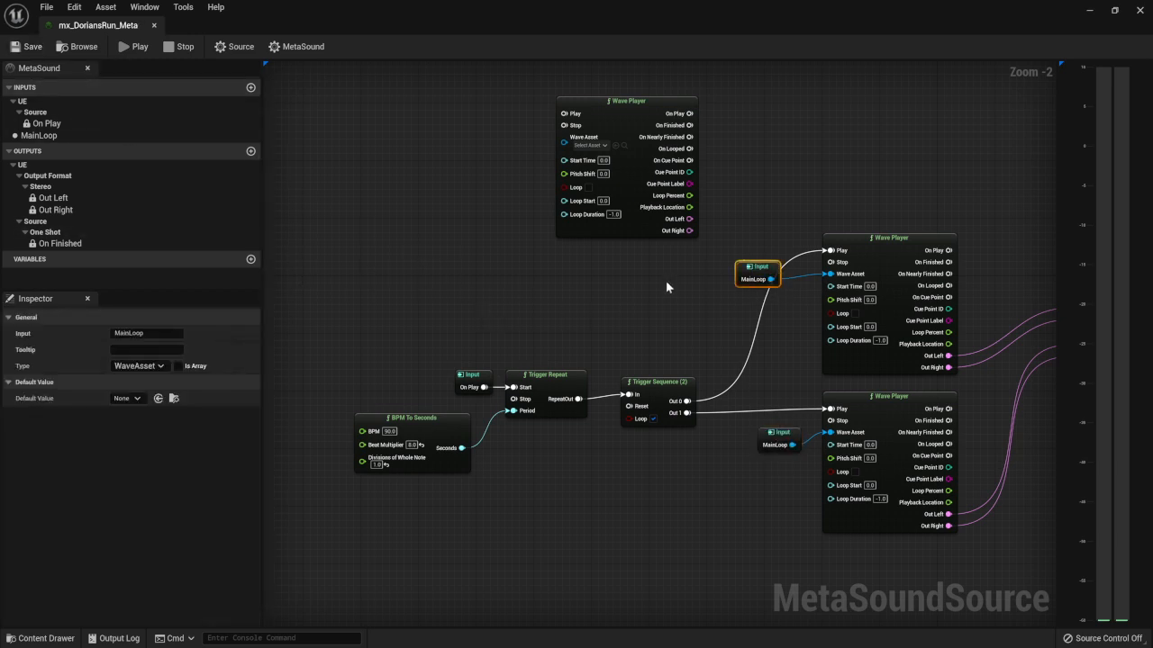
{"action": "left_click", "coordinate": [541, 272]}
Step: Promote the unconnected Wave Player's Wave Asset to a graph input named Intro, place its node beside the player, and save
{"action": "left_click_drag", "start_coordinate": [564, 142], "coordinate": [522, 150]}
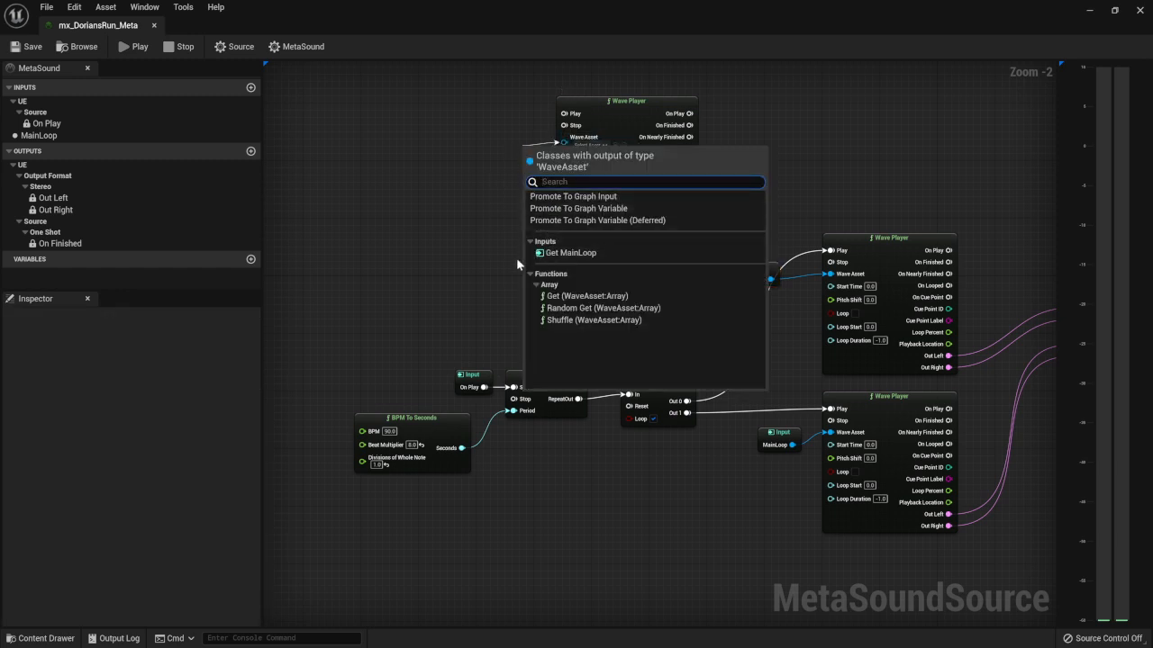
{"action": "left_click", "coordinate": [555, 196]}
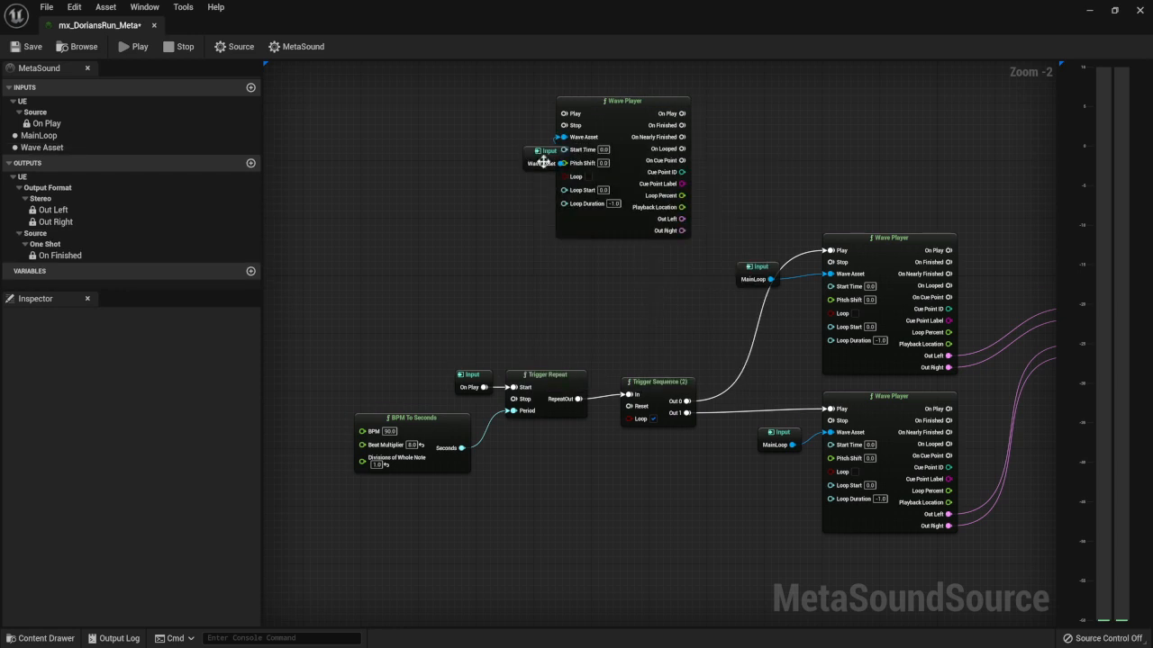
{"action": "left_click_drag", "start_coordinate": [543, 152], "coordinate": [496, 138]}
{"action": "left_click_drag", "start_coordinate": [157, 333], "coordinate": [74, 335]}
{"action": "type", "text": "Intro"}
{"action": "key", "text": "Return"}
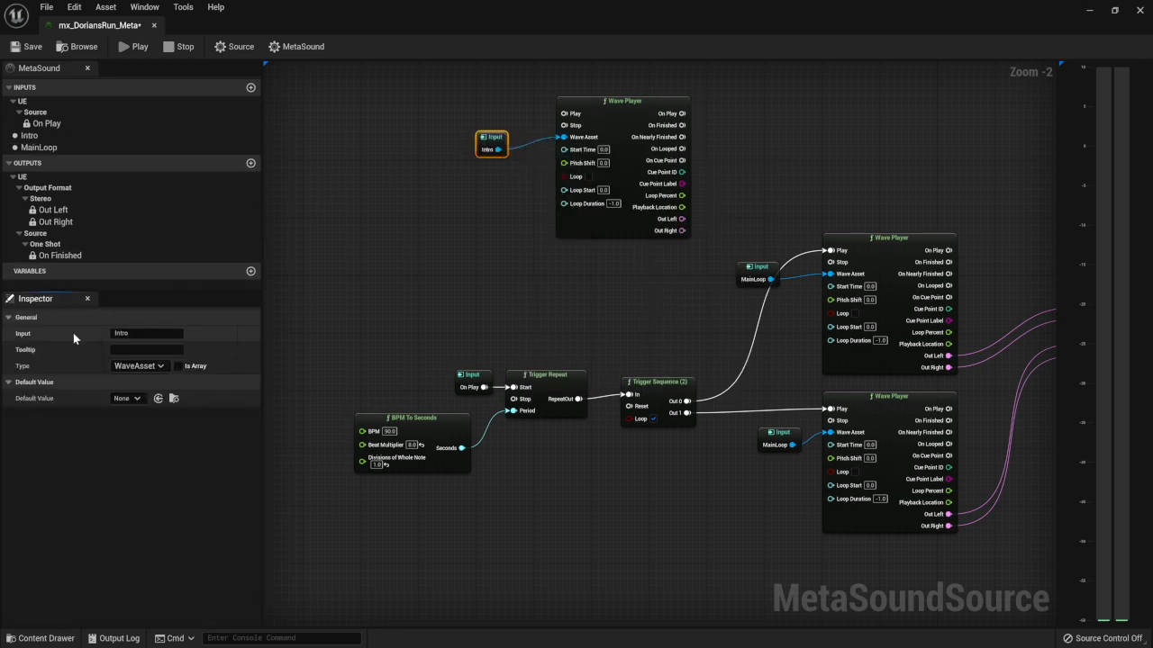
{"action": "left_click_drag", "start_coordinate": [489, 155], "coordinate": [517, 148]}
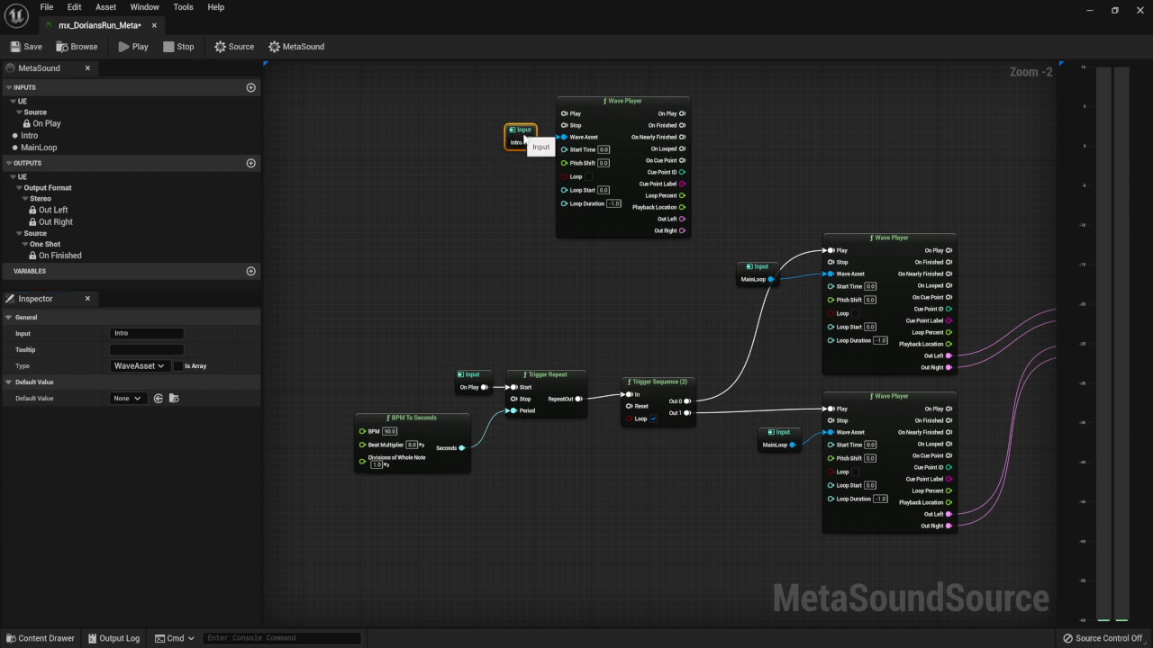
{"action": "left_click", "coordinate": [19, 46]}
{"action": "left_click", "coordinate": [414, 277]}
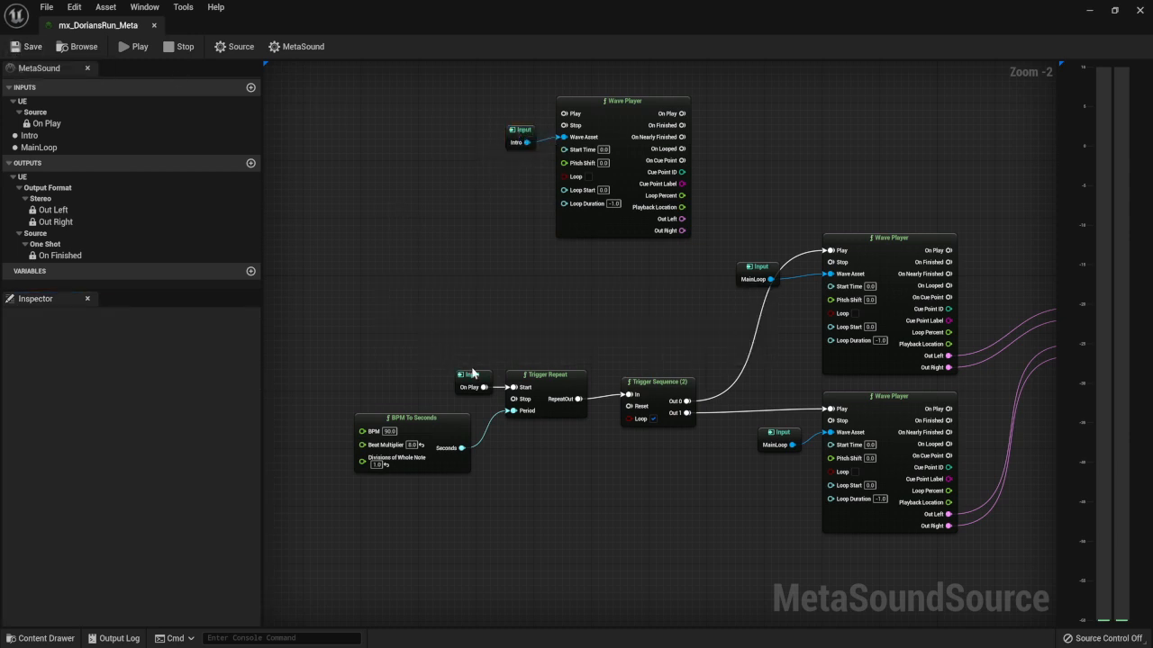
Step: Move the Intro Wave Player and its Intro input farther left in the graph, above the BPM To Seconds node
{"action": "left_click_drag", "start_coordinate": [472, 373], "coordinate": [456, 359]}
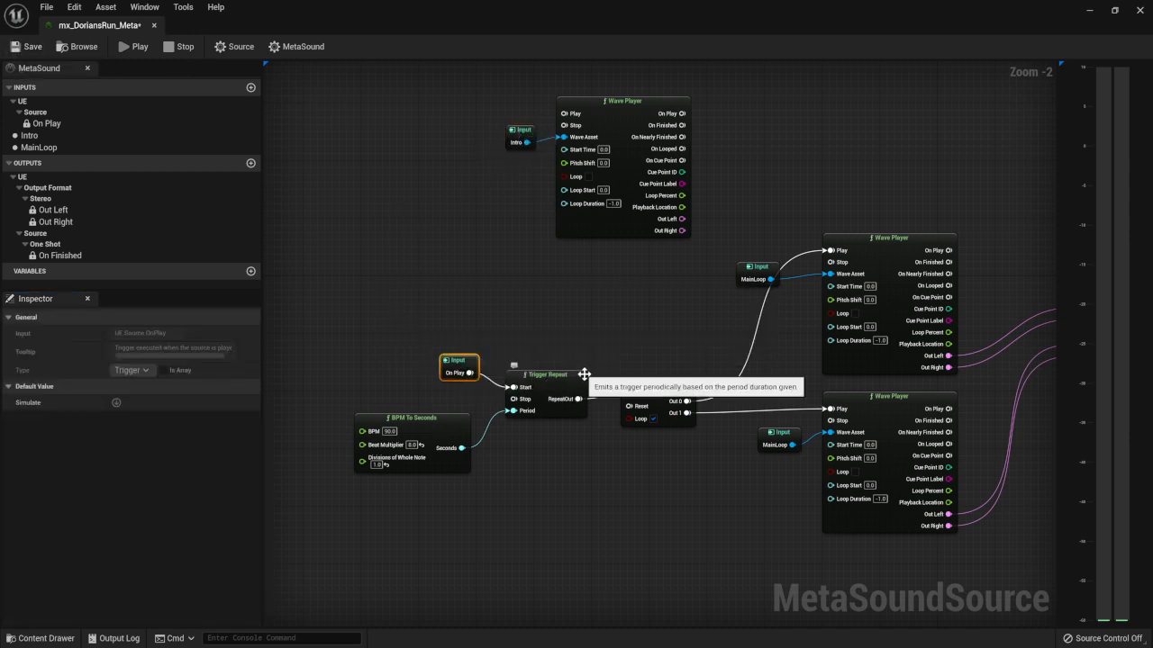
{"action": "left_click_drag", "start_coordinate": [529, 119], "coordinate": [639, 194]}
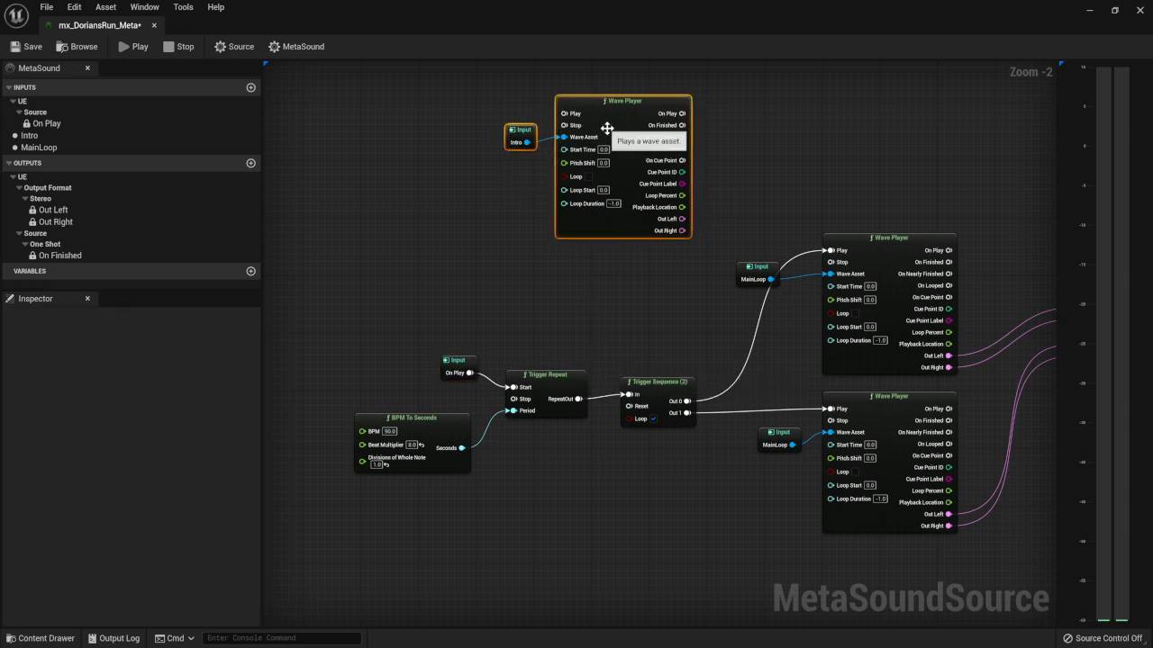
{"action": "left_click_drag", "start_coordinate": [605, 128], "coordinate": [394, 128]}
{"action": "right_click_drag", "start_coordinate": [586, 202], "coordinate": [687, 266]}
{"action": "left_click", "coordinate": [365, 254]}
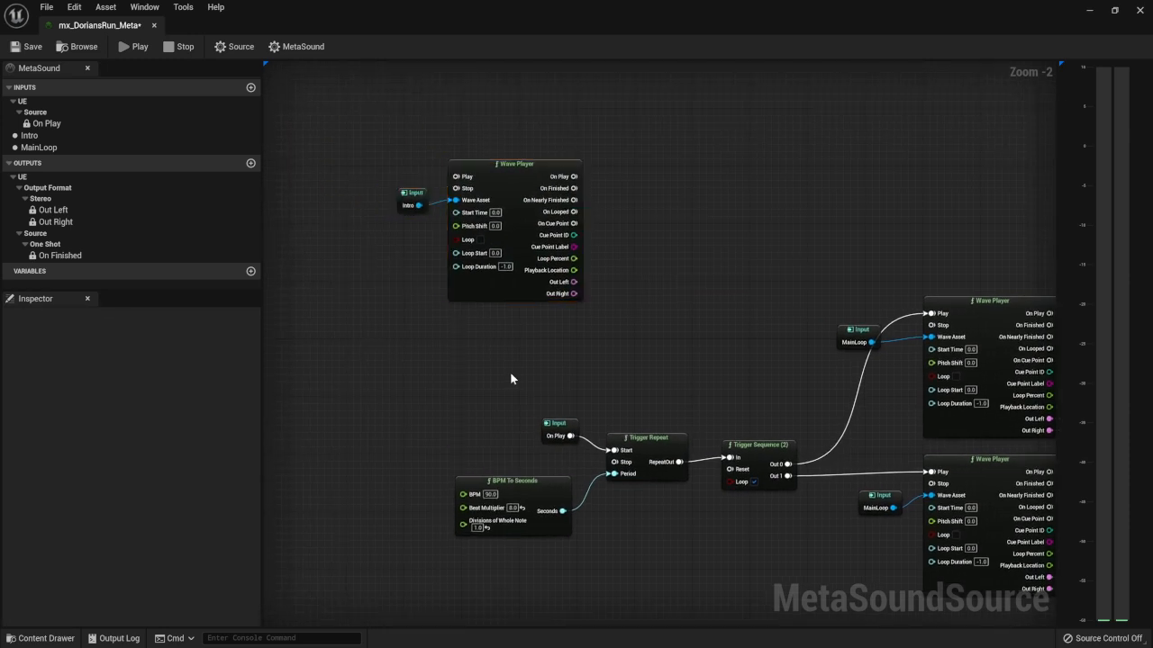
Step: Move the On Play input from the Trigger Repeat to the Intro Wave Player and connect it to that player's Play
{"action": "left_click", "coordinate": [557, 423]}
{"action": "key", "text": "Delete"}
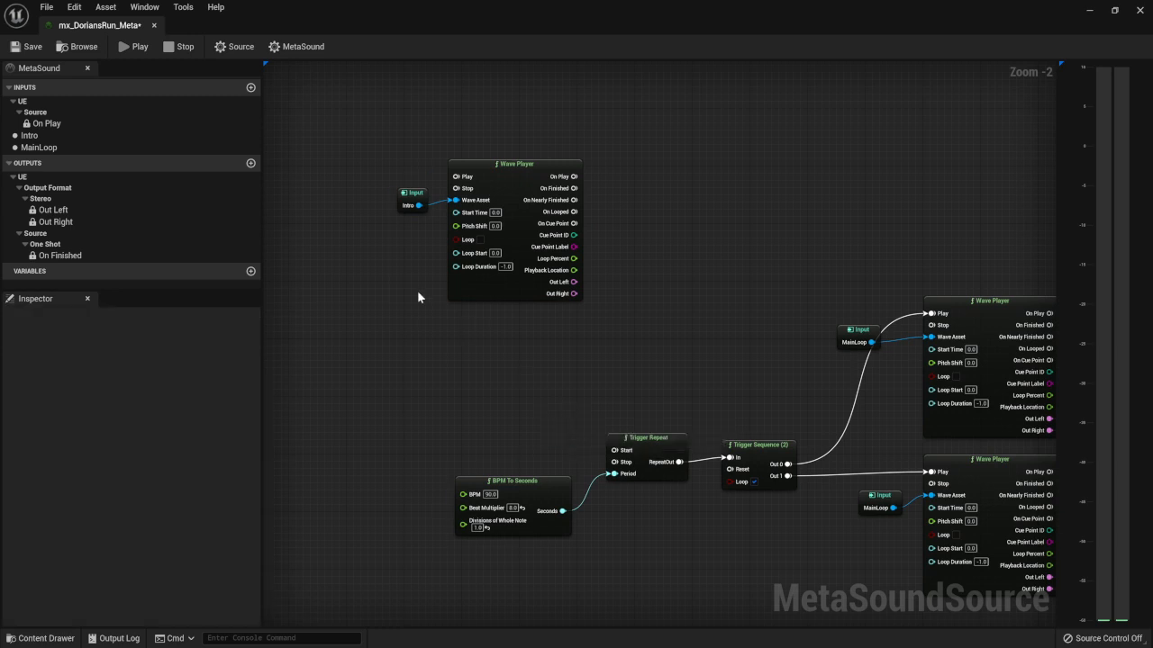
{"action": "key", "text": "ctrl+v"}
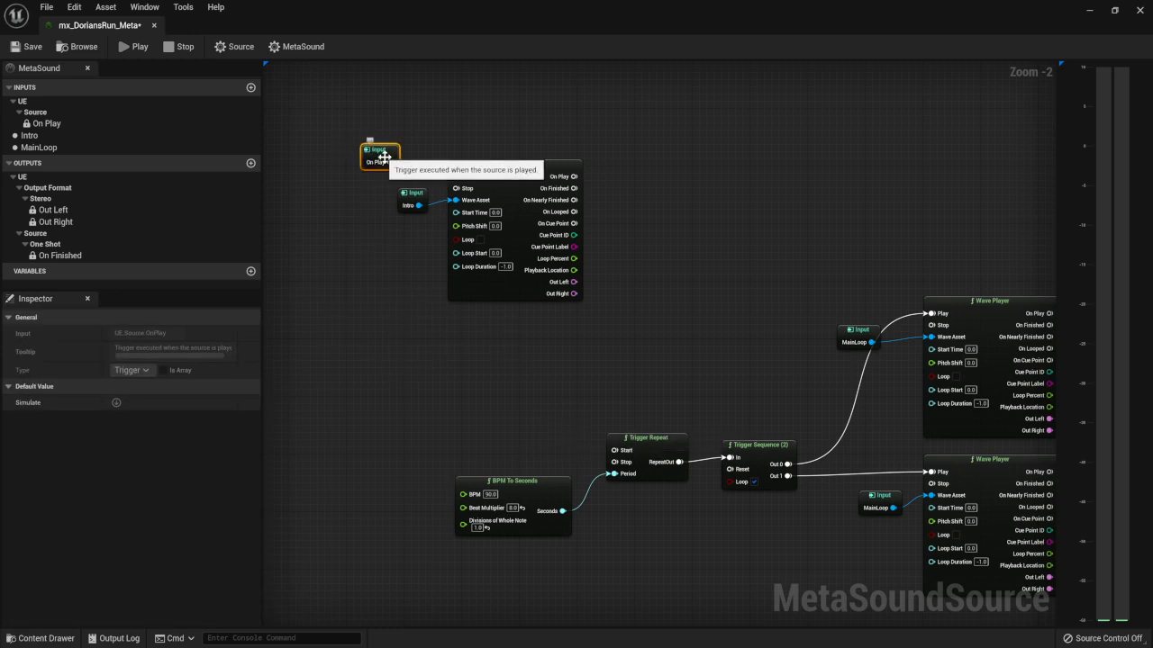
{"action": "left_click_drag", "start_coordinate": [390, 163], "coordinate": [458, 177]}
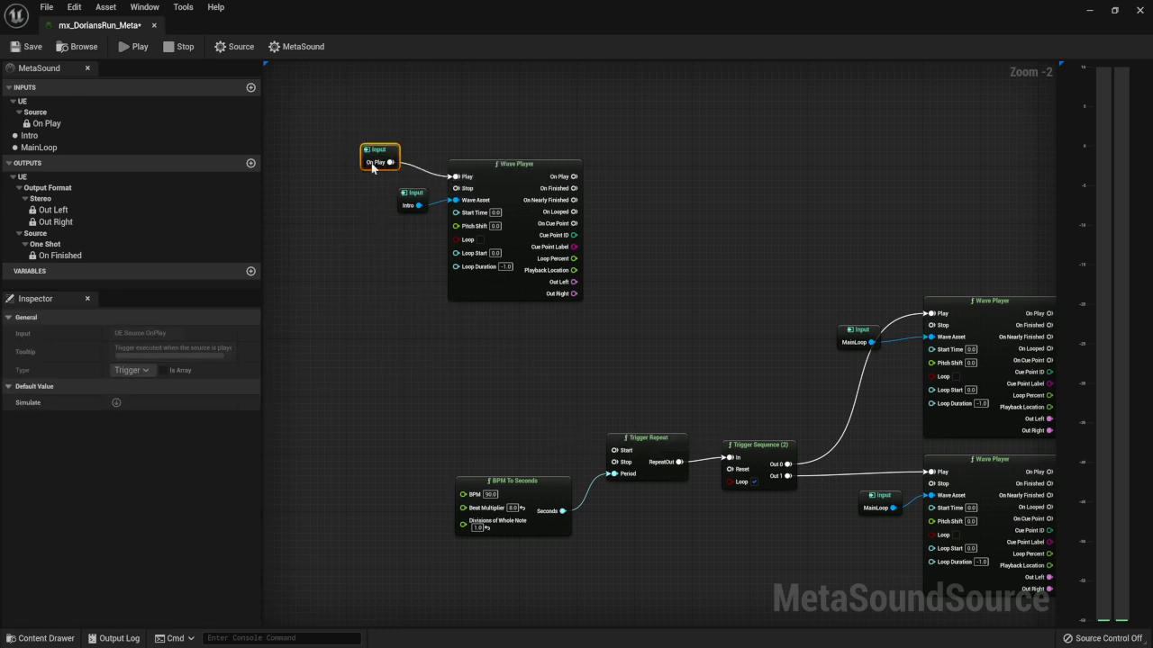
{"action": "left_click_drag", "start_coordinate": [376, 163], "coordinate": [411, 177]}
{"action": "left_click", "coordinate": [388, 333]}
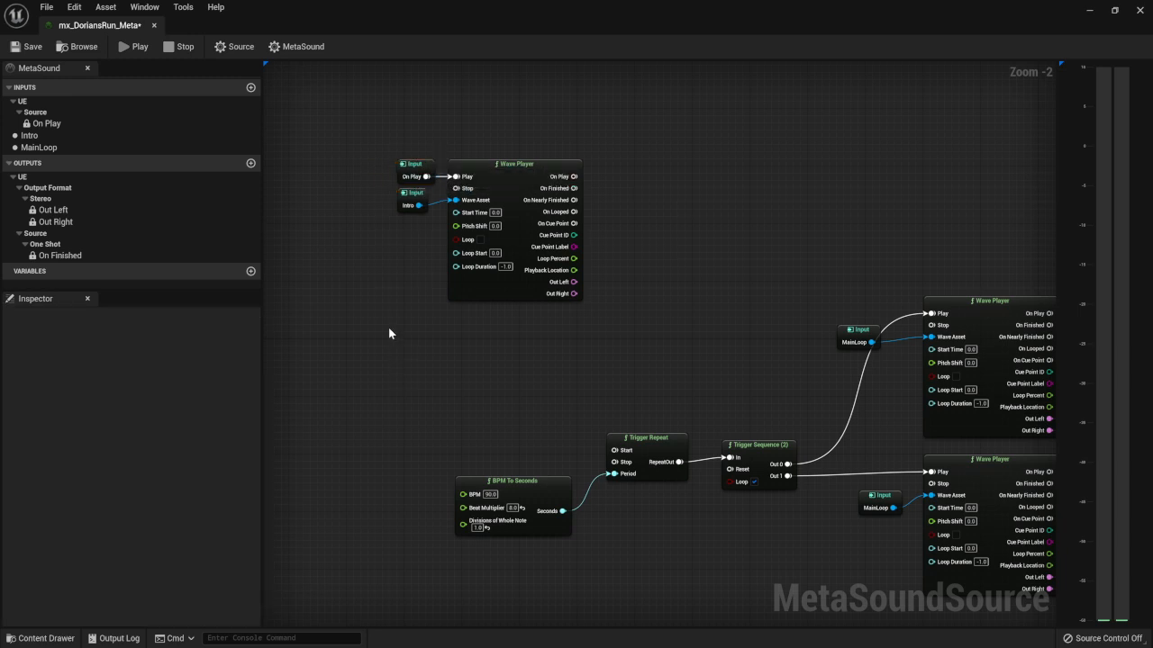
Step: Paste a second On Play input above the BPM To Seconds node and connect it to a new Trigger Delay node
{"action": "key", "text": "ctrl+v"}
{"action": "left_click_drag", "start_coordinate": [408, 339], "coordinate": [404, 387]}
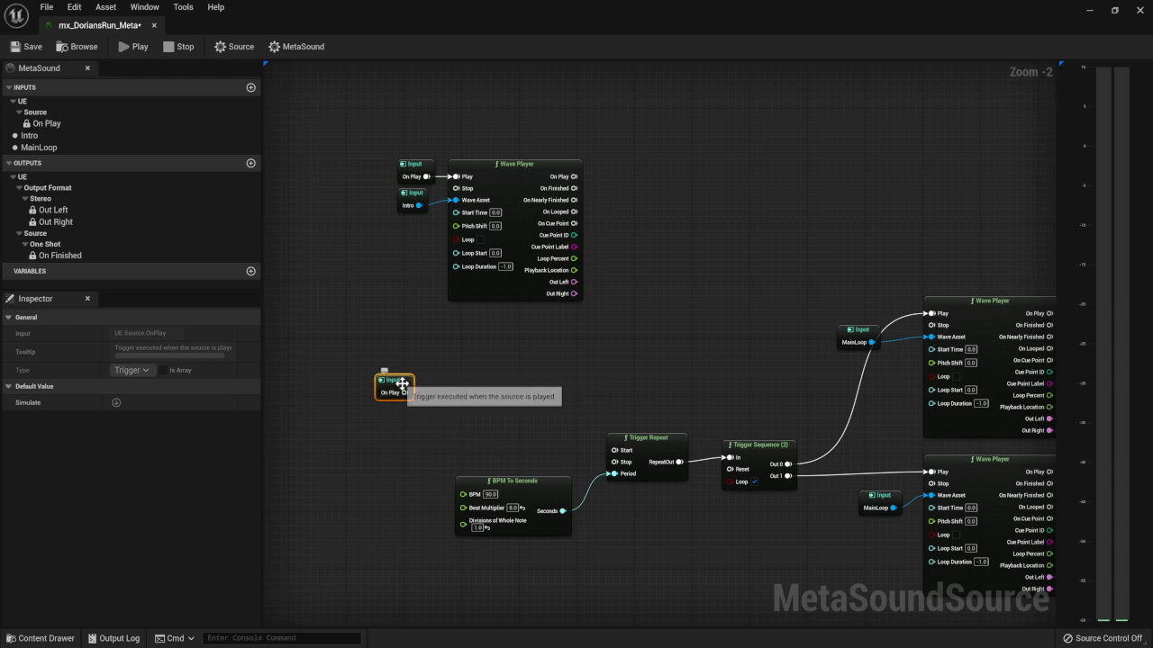
{"action": "left_click_drag", "start_coordinate": [401, 385], "coordinate": [394, 355]}
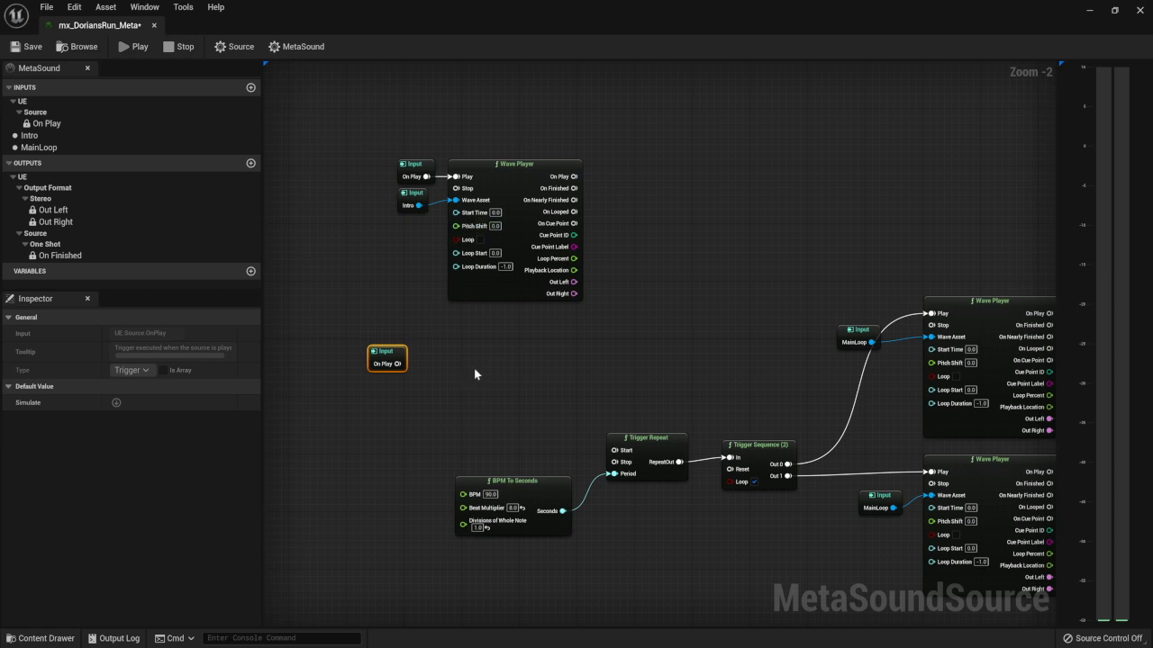
{"action": "left_click_drag", "start_coordinate": [397, 364], "coordinate": [456, 368]}
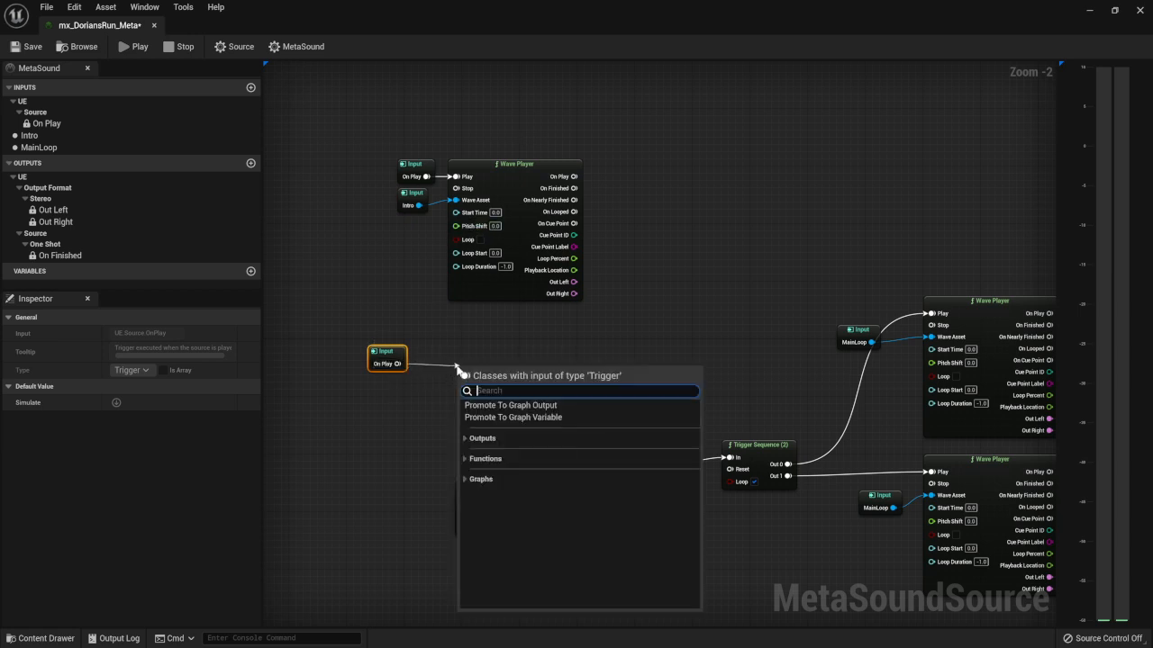
{"action": "type", "text": "del"}
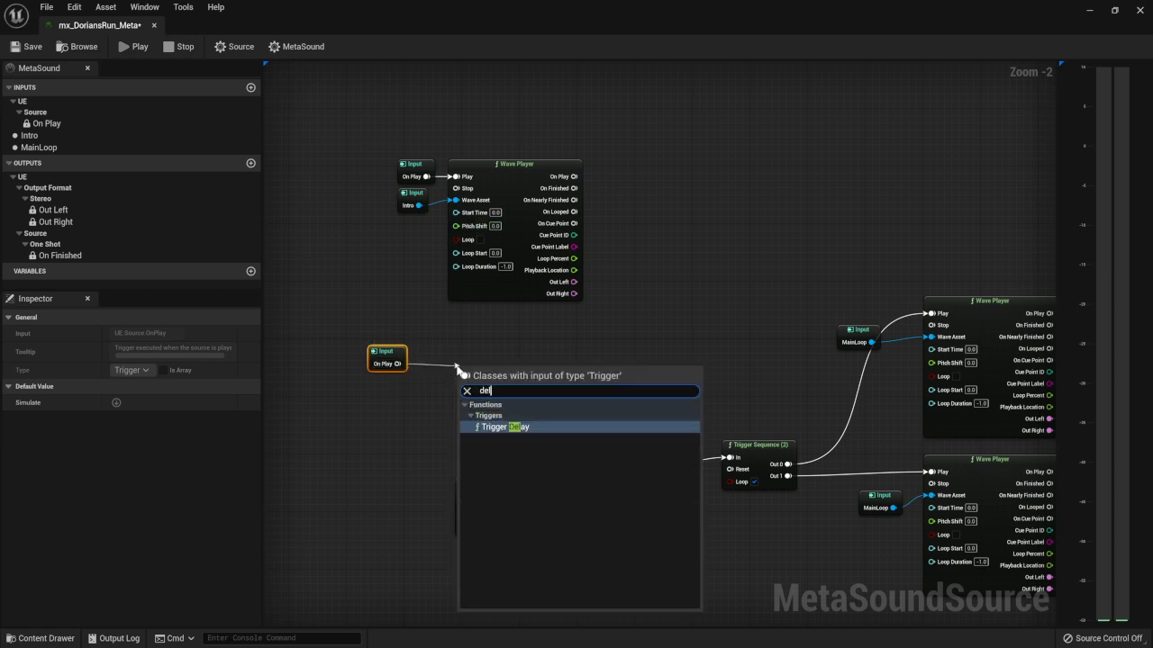
{"action": "key", "text": "Return"}
{"action": "left_click", "coordinate": [511, 350]}
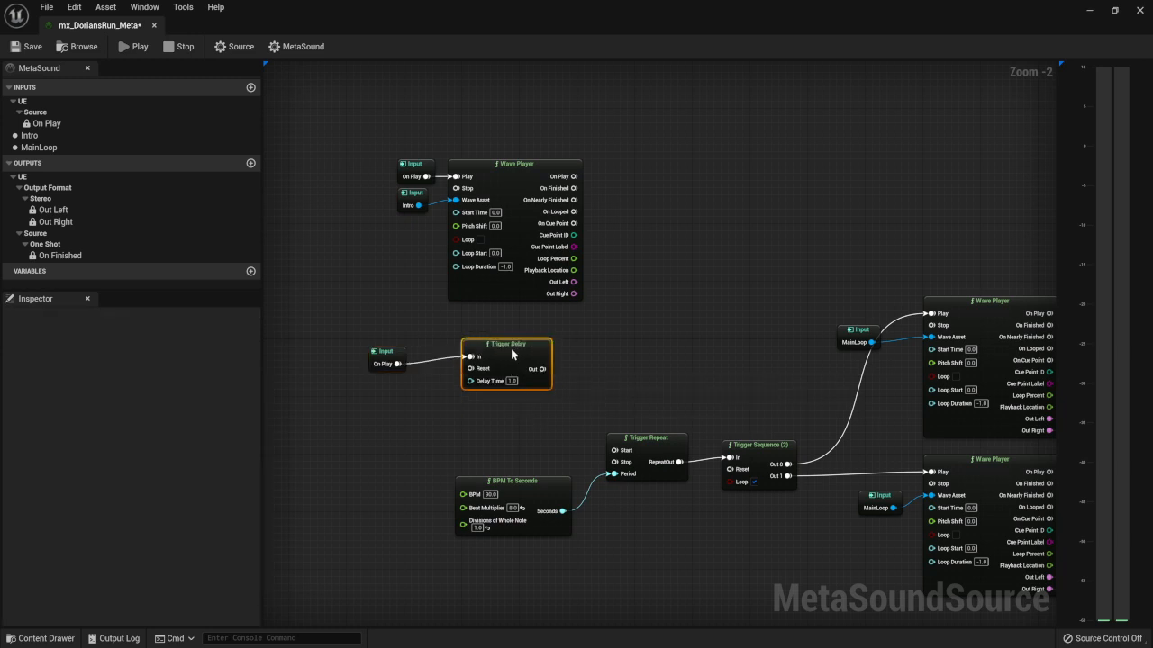
Step: Drive the Trigger Delay's Delay Time with a new BPM To Seconds node using Divisions of Whole Note 1.0, connect Out to Trigger Repeat's Start, and save
{"action": "left_click_drag", "start_coordinate": [463, 388], "coordinate": [409, 419]}
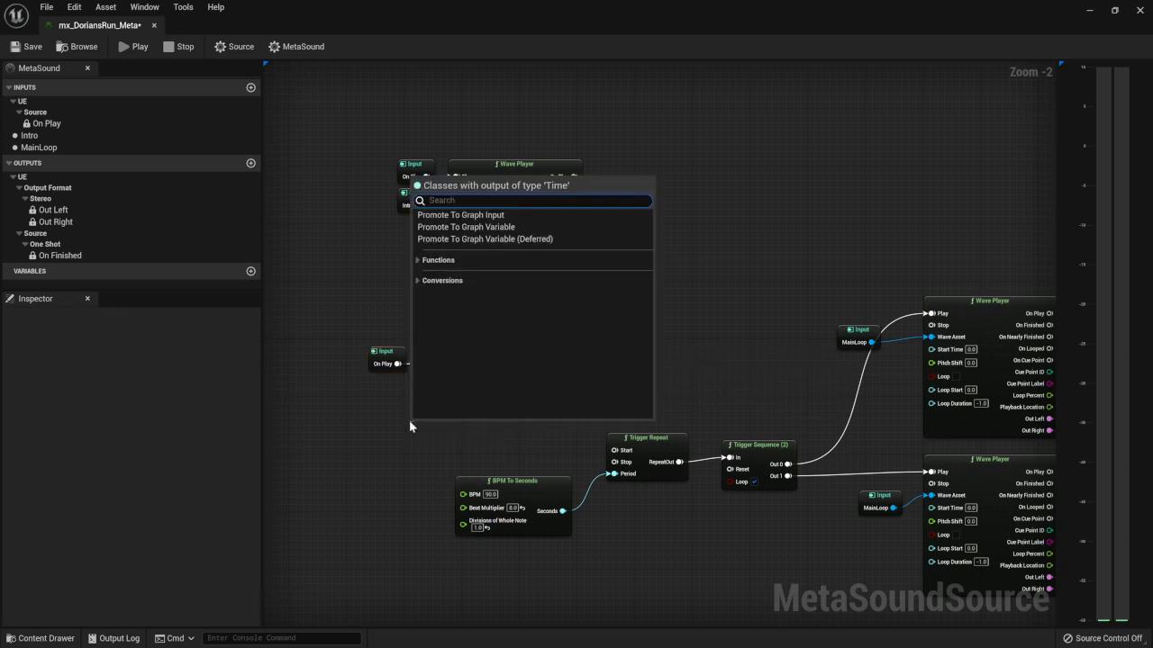
{"action": "type", "text": "bpm"}
{"action": "key", "text": "Return"}
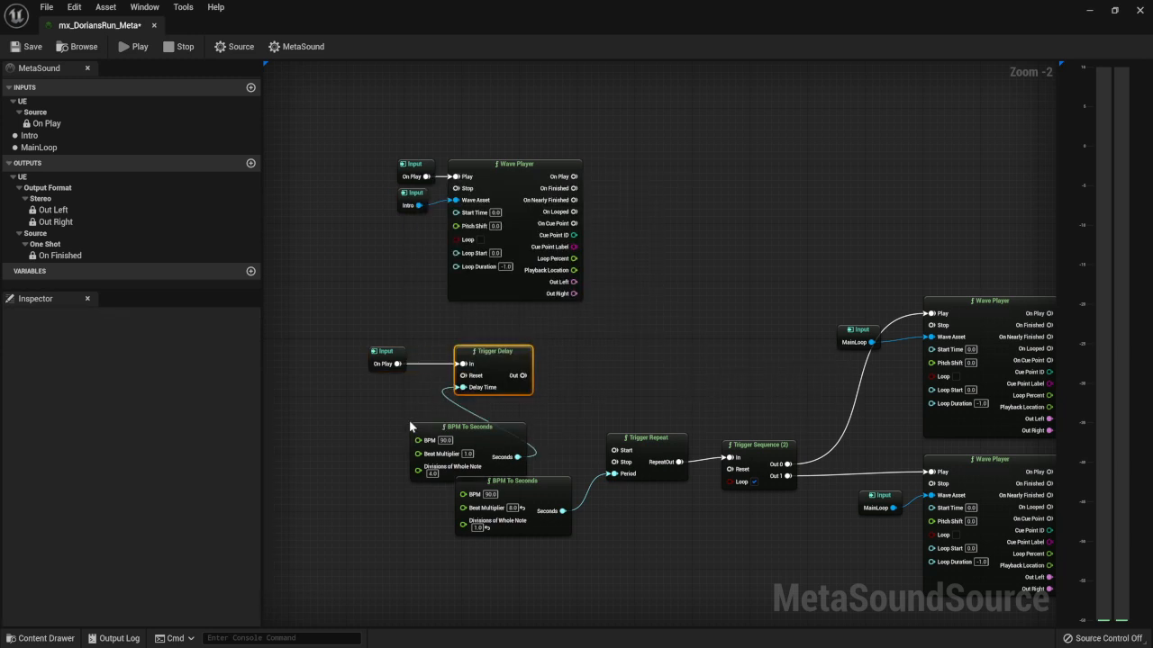
{"action": "left_click_drag", "start_coordinate": [504, 441], "coordinate": [404, 400]}
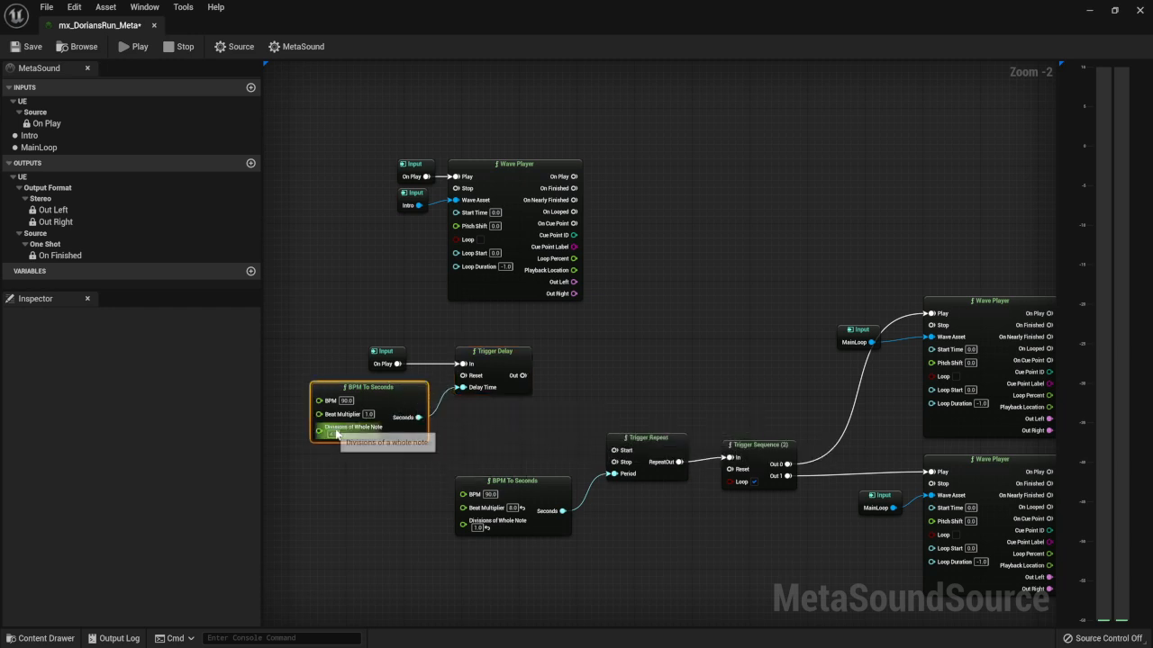
{"action": "left_click", "coordinate": [332, 433]}
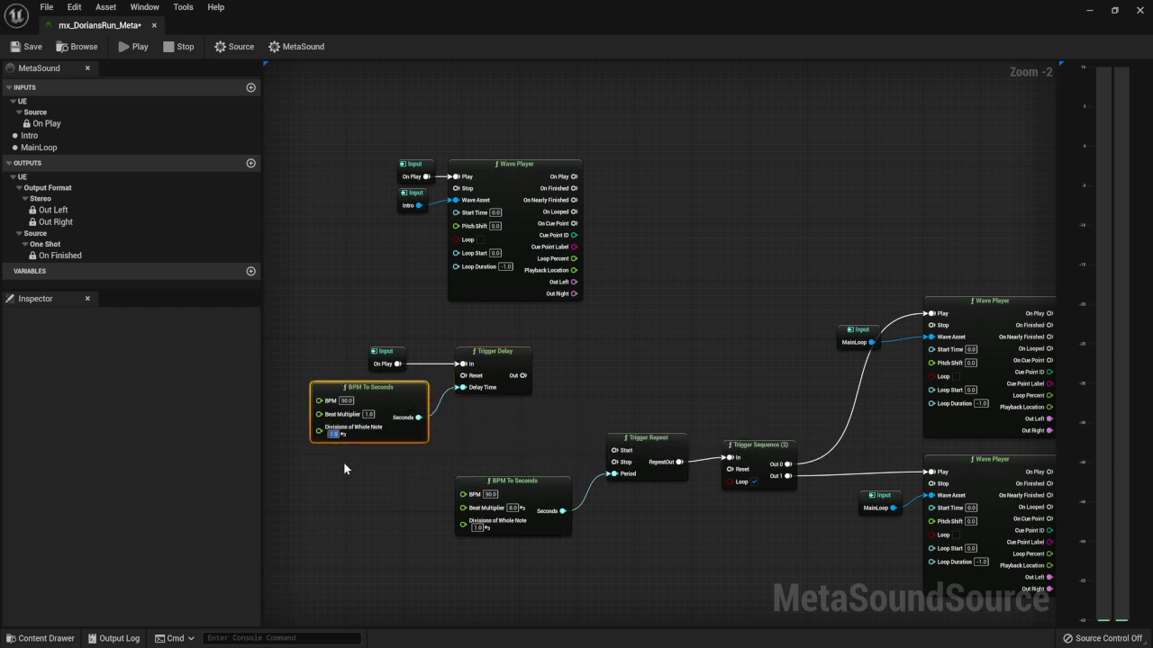
{"action": "left_click_drag", "start_coordinate": [523, 376], "coordinate": [613, 450]}
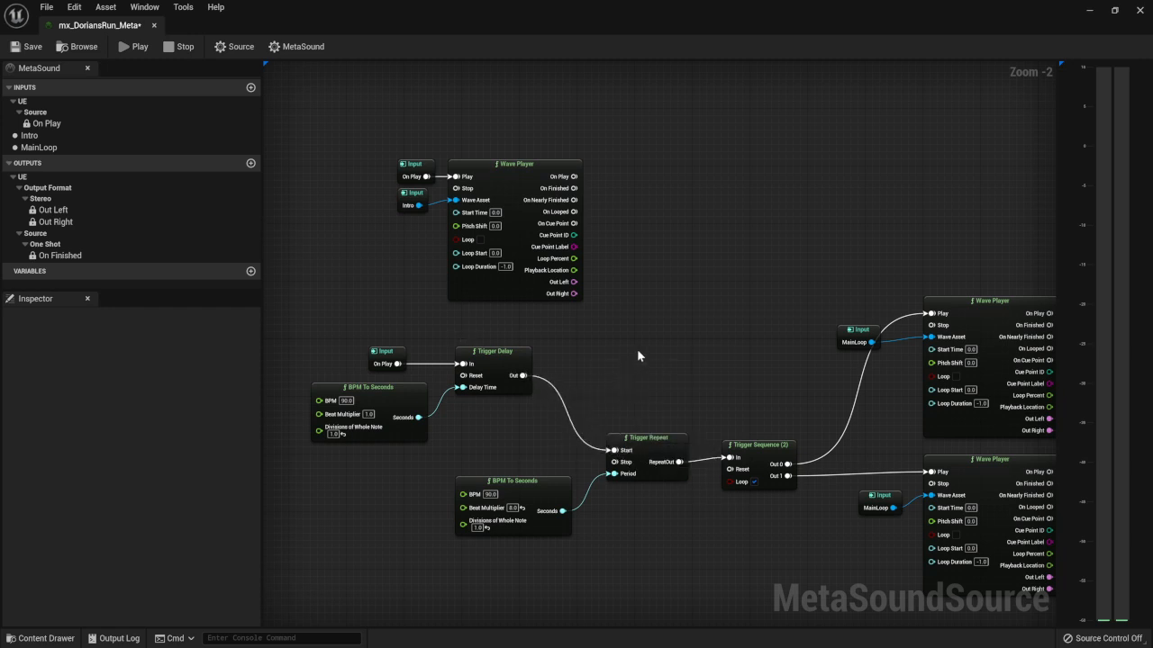
{"action": "left_click", "coordinate": [25, 46]}
Step: Move the Intro Wave Player with its On Play and Intro inputs to the right, above the two MainLoop Wave Players
{"action": "right_click_drag", "start_coordinate": [684, 222], "coordinate": [633, 262]}
{"action": "mouse_move", "coordinate": [618, 319]}
{"action": "right_mouse_down"}
{"action": "mouse_move", "coordinate": [477, 257]}
{"action": "mouse_move", "coordinate": [624, 302]}
{"action": "right_mouse_up"}
{"action": "left_click_drag", "start_coordinate": [318, 157], "coordinate": [506, 326]}
{"action": "left_click_drag", "start_coordinate": [450, 229], "coordinate": [888, 142]}
{"action": "right_click_drag", "start_coordinate": [997, 244], "coordinate": [558, 232]}
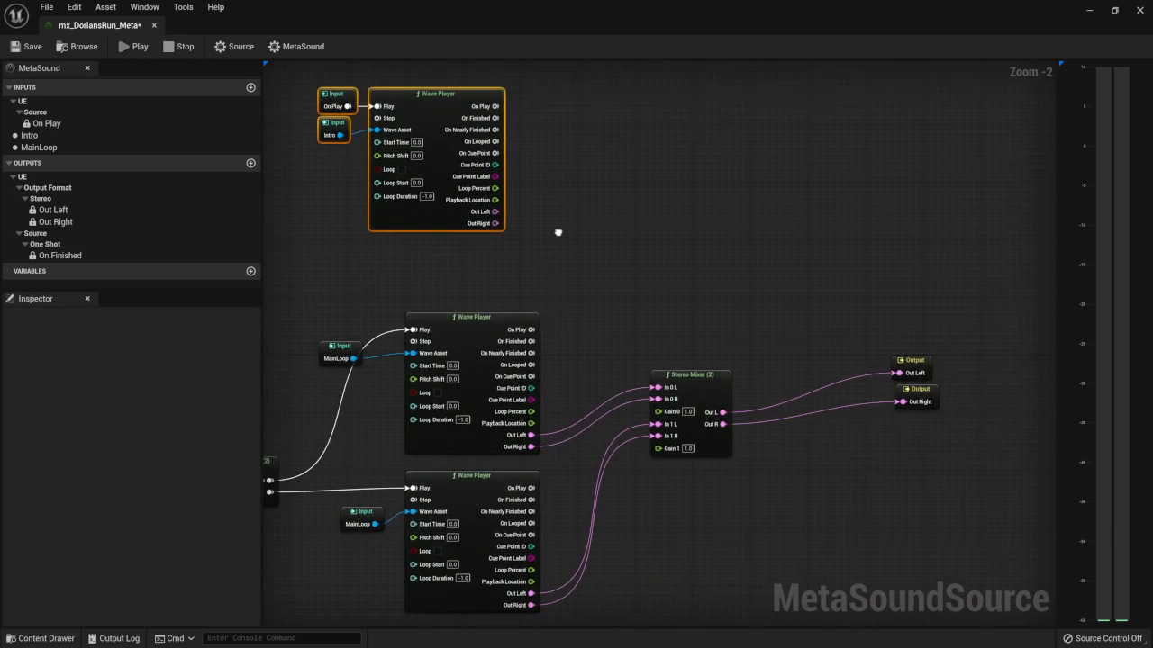
{"action": "left_click", "coordinate": [691, 276]}
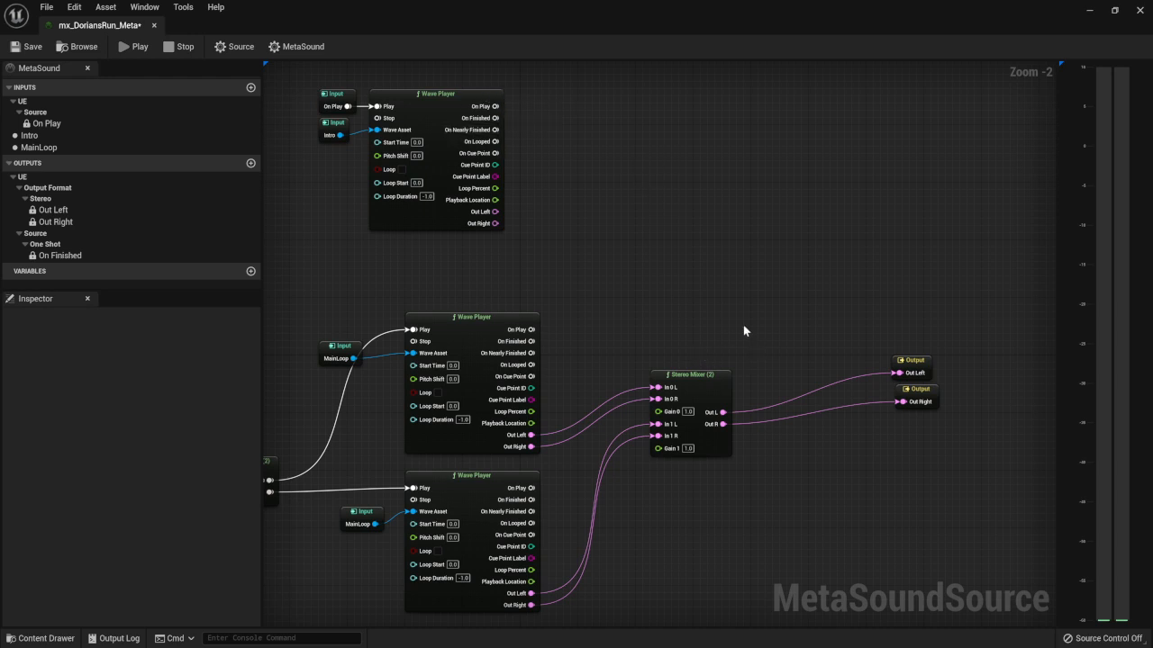
Step: Add a Stereo Mixer (6) node and place it between the Stereo Mixer (2) and the Output nodes
{"action": "right_click_drag", "start_coordinate": [669, 244], "coordinate": [670, 276]}
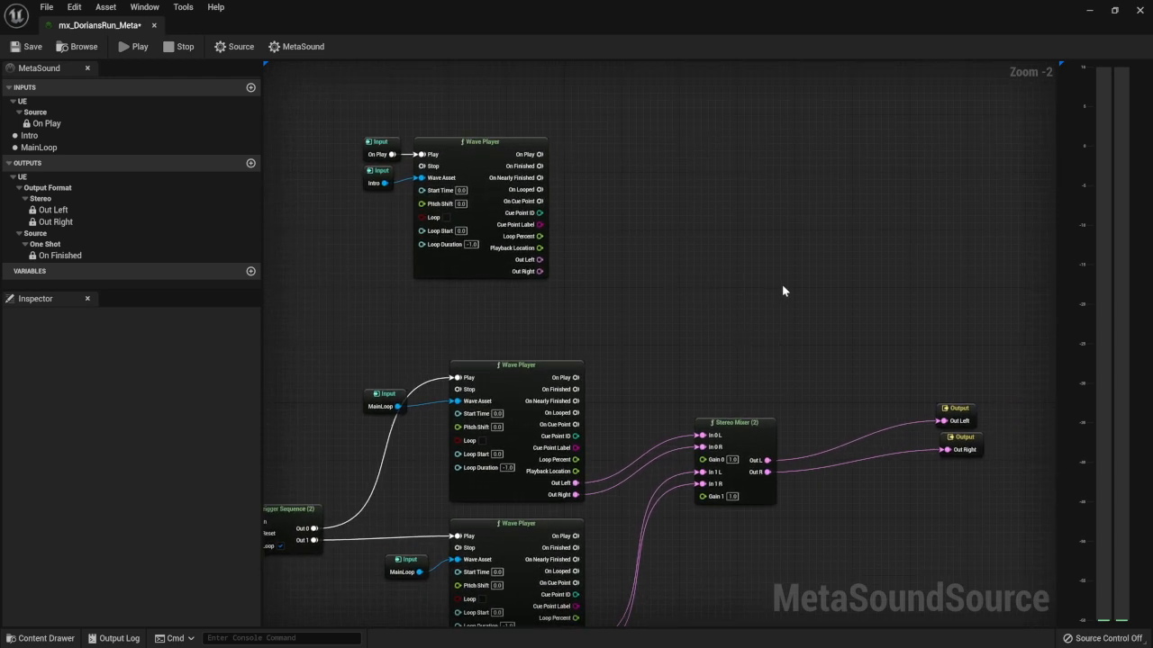
{"action": "right_click", "coordinate": [809, 311]}
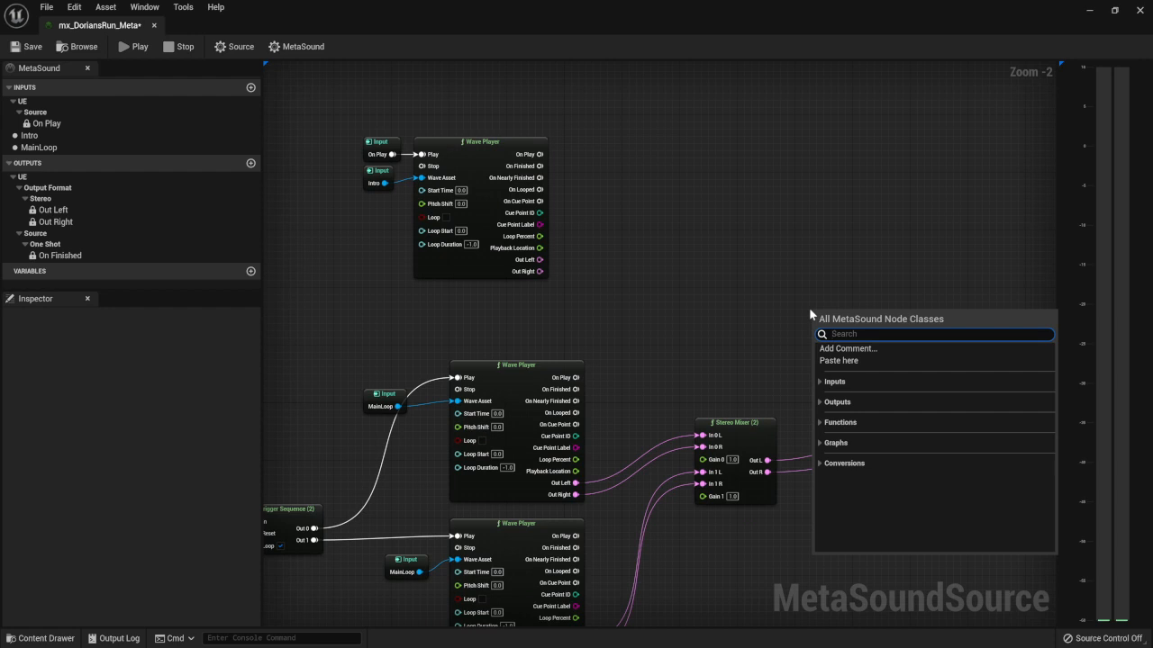
{"action": "type", "text": "stereo mixer"}
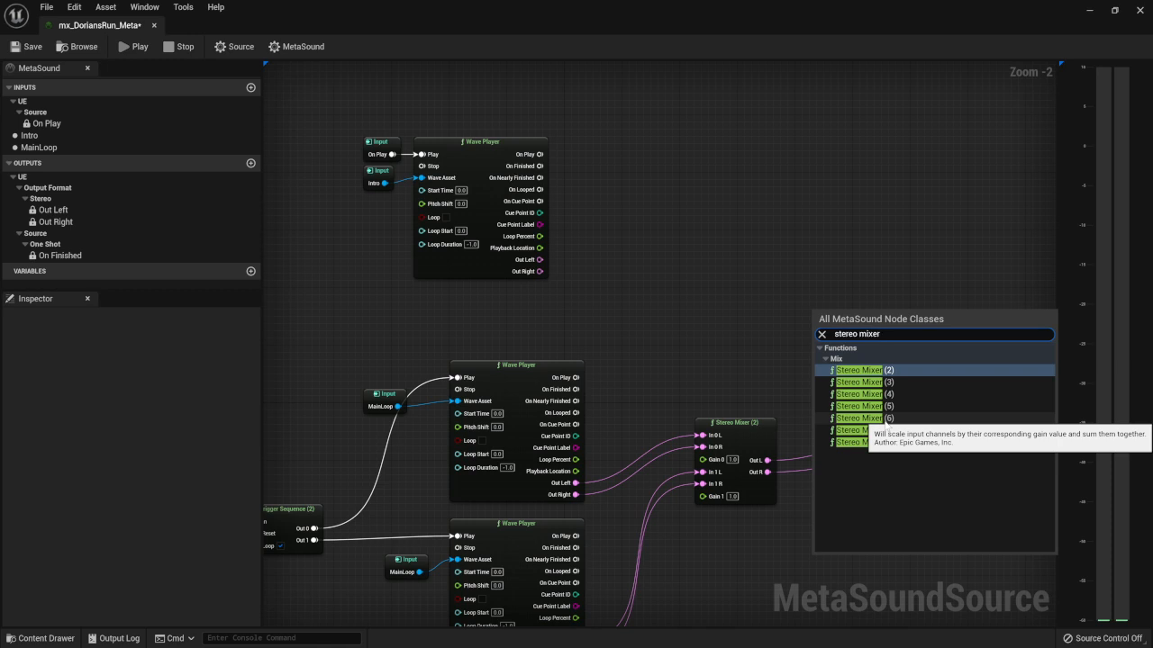
{"action": "left_click", "coordinate": [885, 420]}
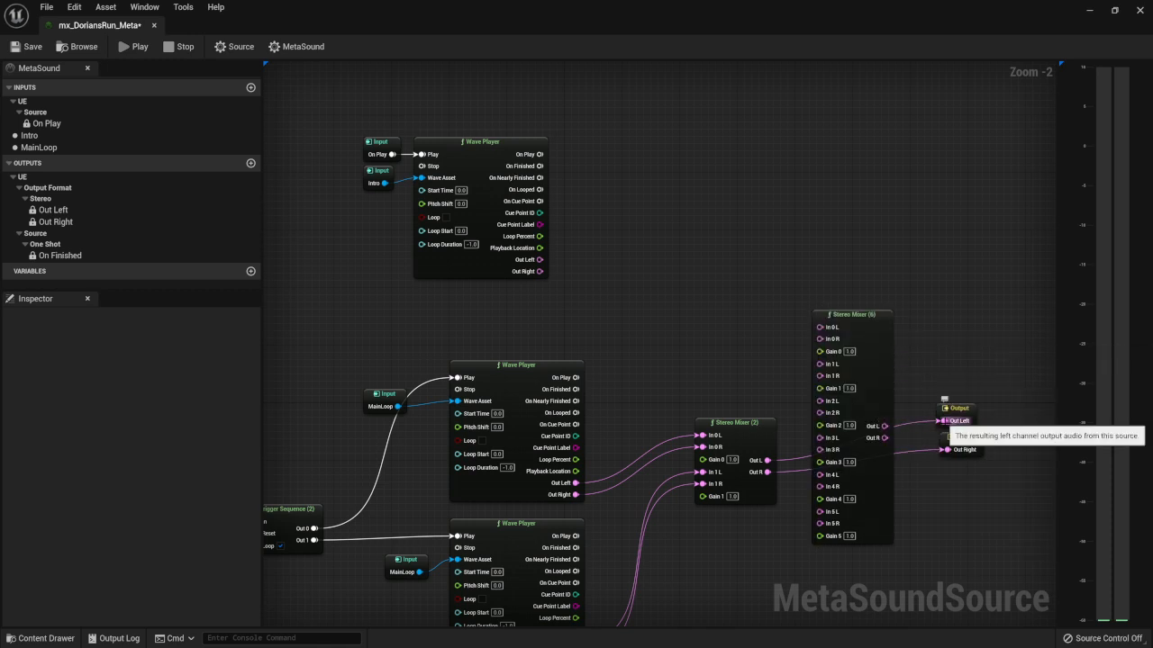
{"action": "left_click_drag", "start_coordinate": [888, 378], "coordinate": [920, 371]}
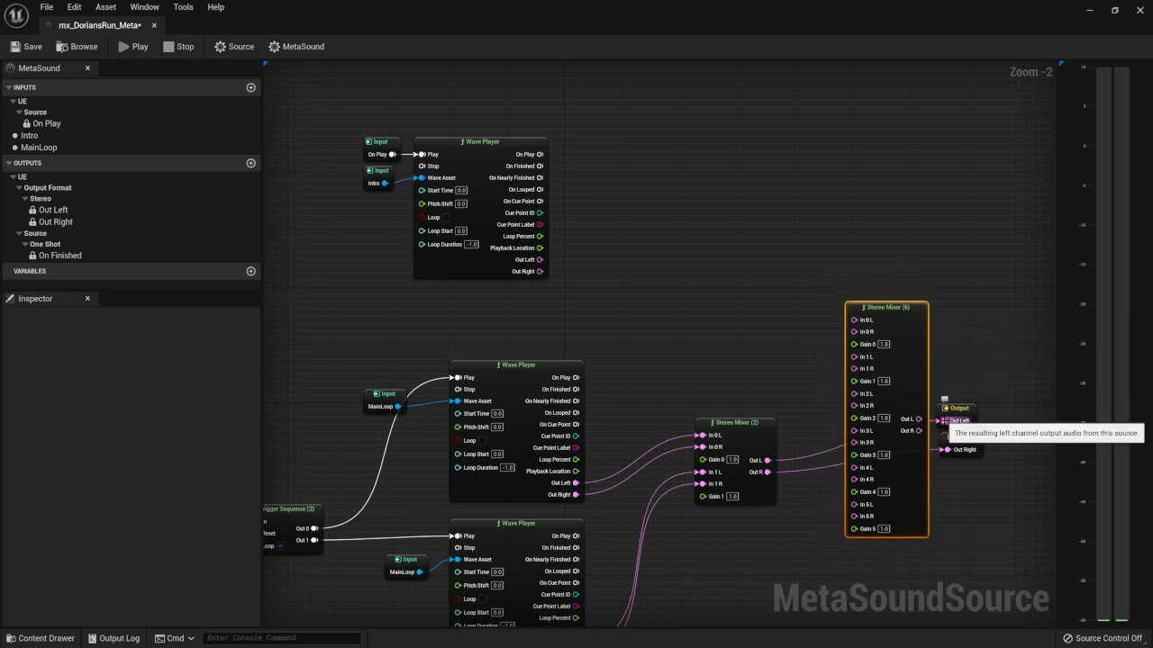
Step: Reroute the Stereo Mixer (2) outputs into In 1 L and In 1 R of Stereo Mixer (6), and connect that mixer to Out Left and Out Right
{"action": "left_click_drag", "start_coordinate": [943, 420], "coordinate": [853, 357], "text": "ctrl"}
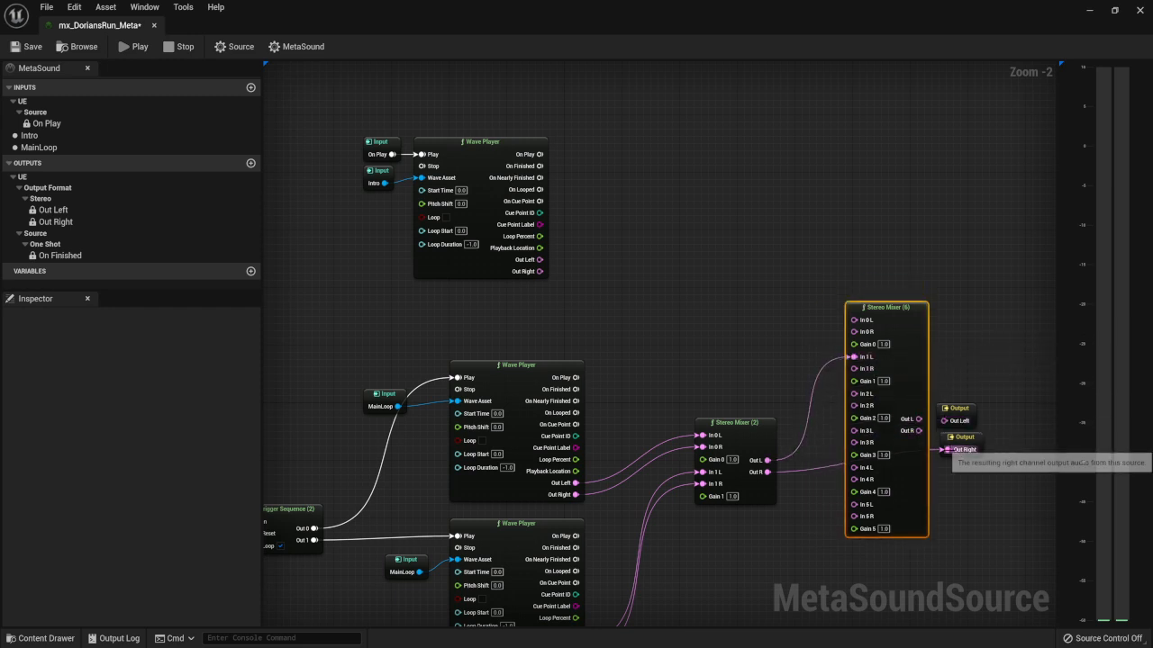
{"action": "left_click_drag", "start_coordinate": [948, 449], "coordinate": [852, 369], "text": "ctrl"}
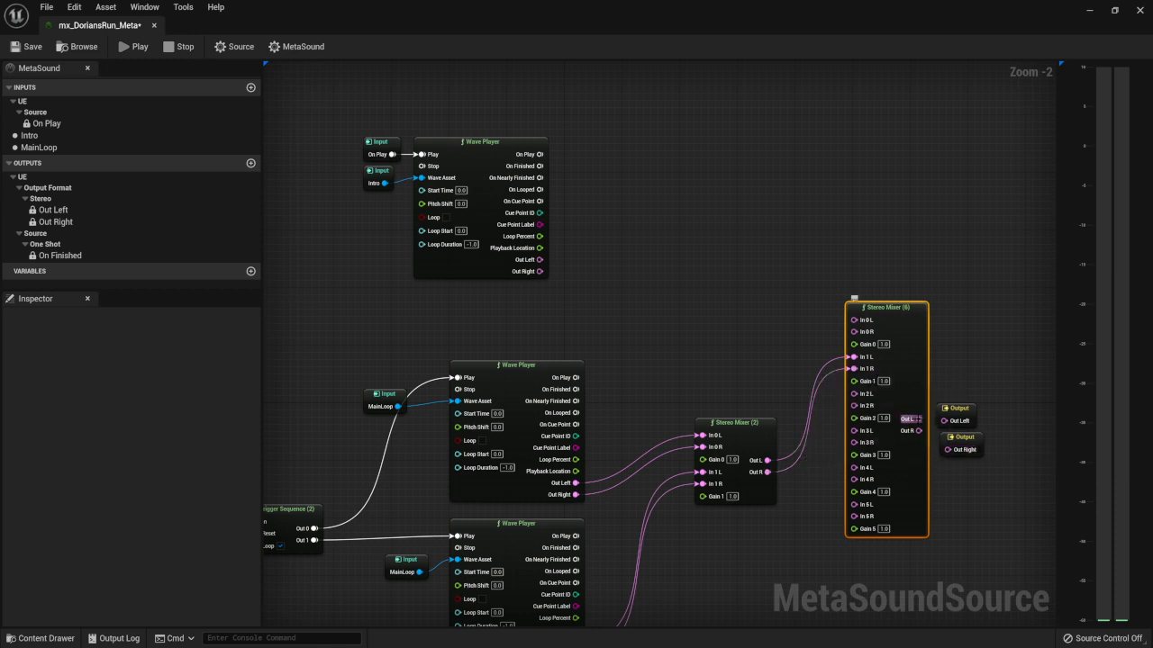
{"action": "left_click_drag", "start_coordinate": [918, 419], "coordinate": [948, 450]}
Step: Shift the Out Left and Out Right nodes and the Stereo Mixer (6) farther right to space out the graph
{"action": "left_click_drag", "start_coordinate": [951, 385], "coordinate": [986, 446]}
{"action": "left_click_drag", "start_coordinate": [970, 409], "coordinate": [996, 401]}
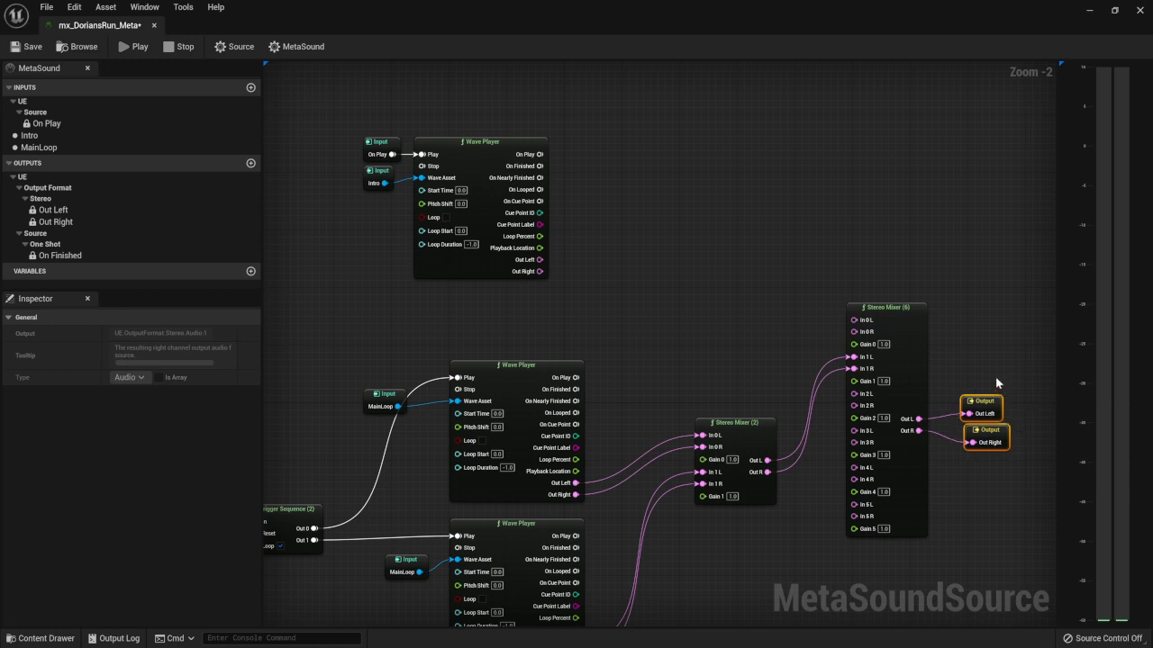
{"action": "left_click", "coordinate": [995, 377]}
{"action": "left_click_drag", "start_coordinate": [909, 322], "coordinate": [935, 328]}
{"action": "left_click", "coordinate": [794, 293]}
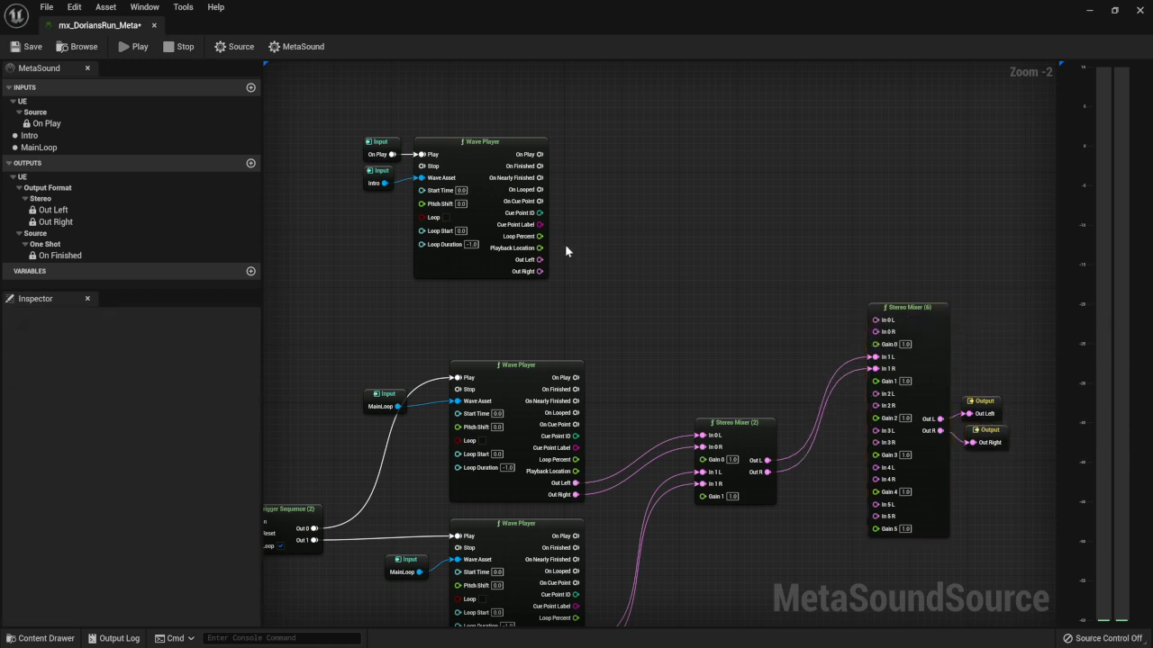
Step: Connect the Intro Wave Player's Out Left and Out Right to In 0 L and In 0 R of Stereo Mixer (6), and save
{"action": "left_click_drag", "start_coordinate": [540, 259], "coordinate": [874, 320]}
{"action": "left_click_drag", "start_coordinate": [539, 271], "coordinate": [874, 331]}
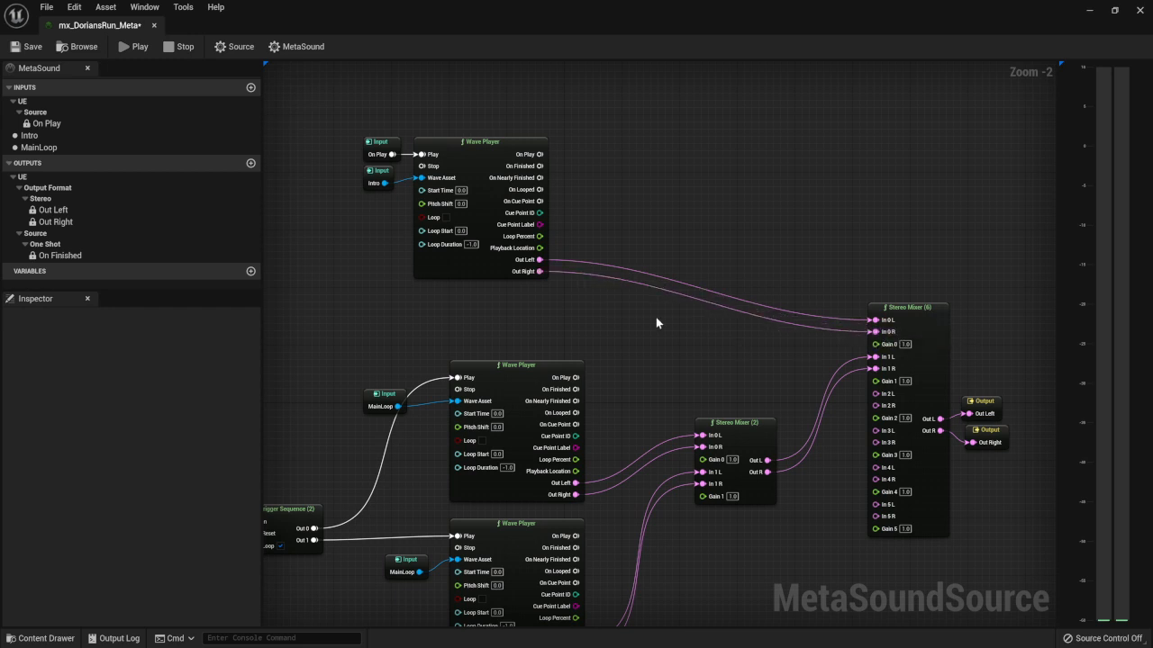
{"action": "left_click", "coordinate": [26, 50]}
Step: Review the signal flow from the Trigger Delay to the outputs, and briefly play and stop the MetaSound
{"action": "right_click_drag", "start_coordinate": [303, 319], "coordinate": [484, 271]}
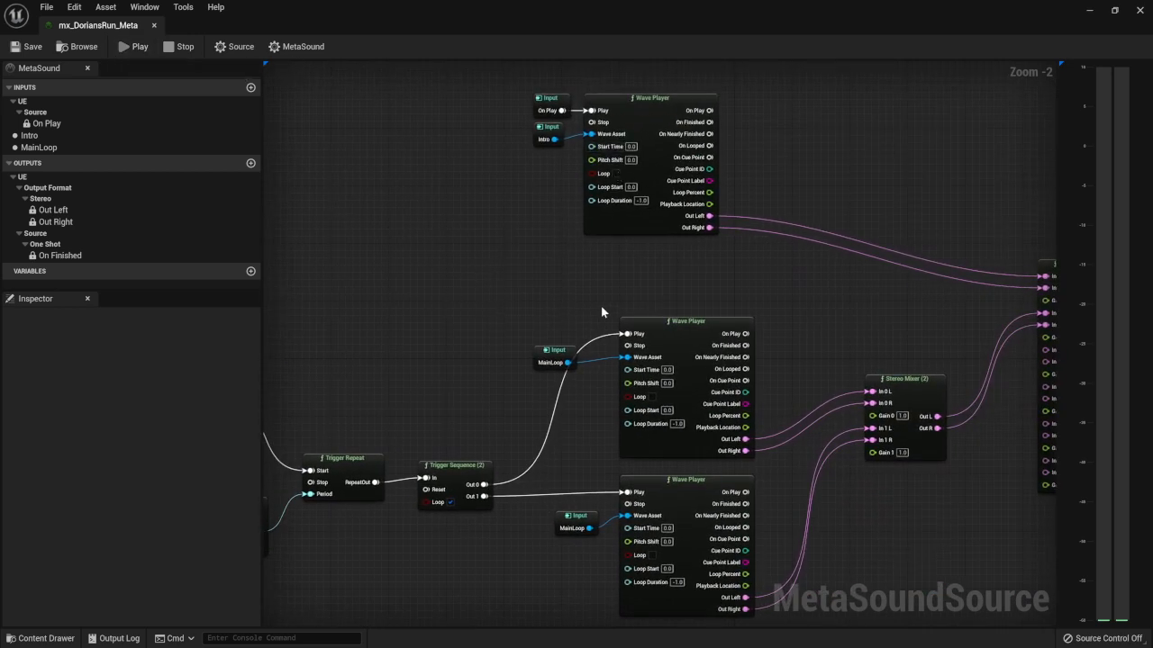
{"action": "right_click_drag", "start_coordinate": [397, 399], "coordinate": [755, 383]}
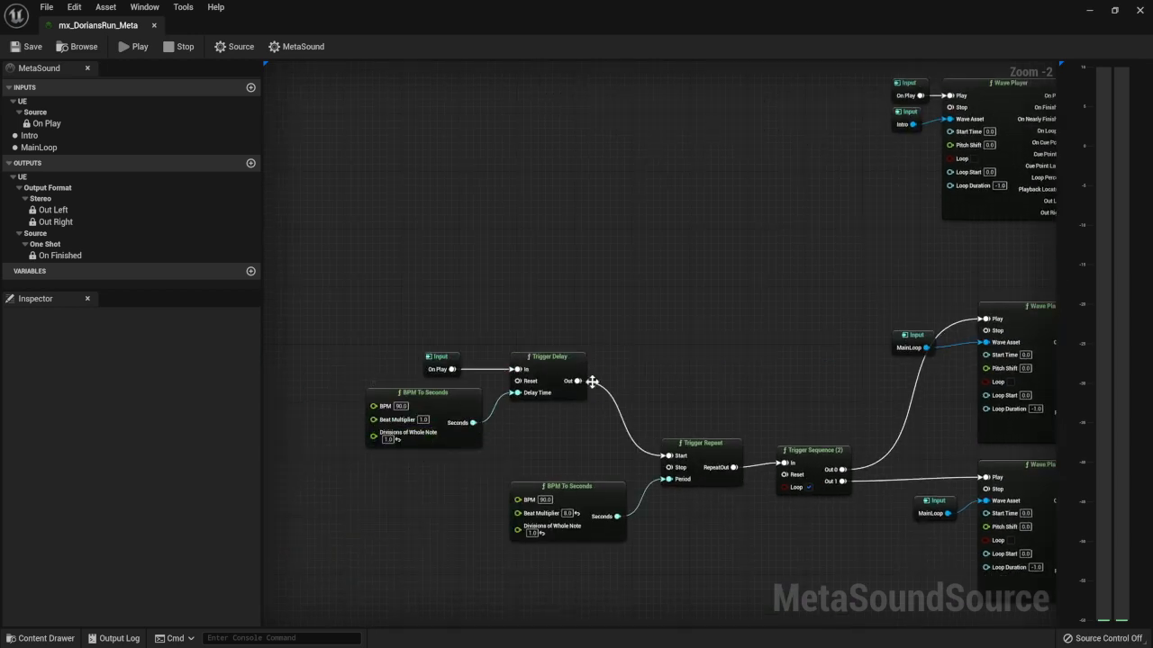
{"action": "right_click_drag", "start_coordinate": [592, 382], "coordinate": [373, 377]}
{"action": "right_click_drag", "start_coordinate": [972, 263], "coordinate": [589, 304]}
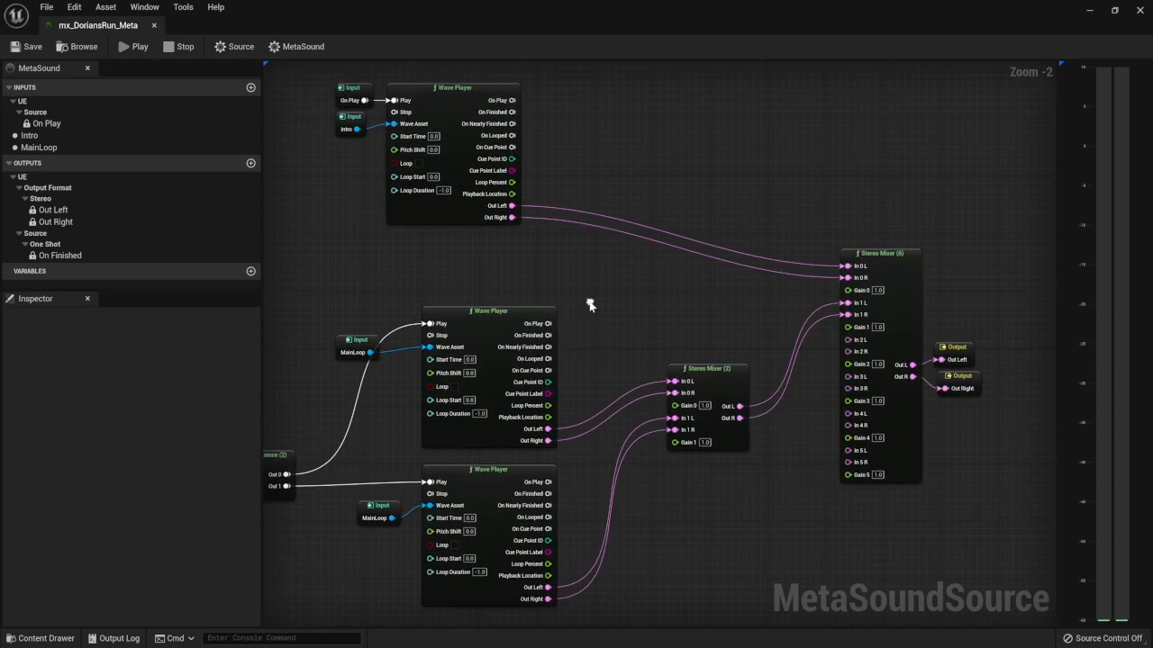
{"action": "left_click", "coordinate": [133, 46]}
{"action": "left_click", "coordinate": [172, 49]}
Step: Set MainLoop's default value to mx_DoriansRun_90bpm_8bar_Main_Lo_lp and Intro's default value to mx_DoriansRun_90bpm_1bar_1beat_Intro_Lo_nl
{"action": "double_click", "coordinate": [432, 20]}
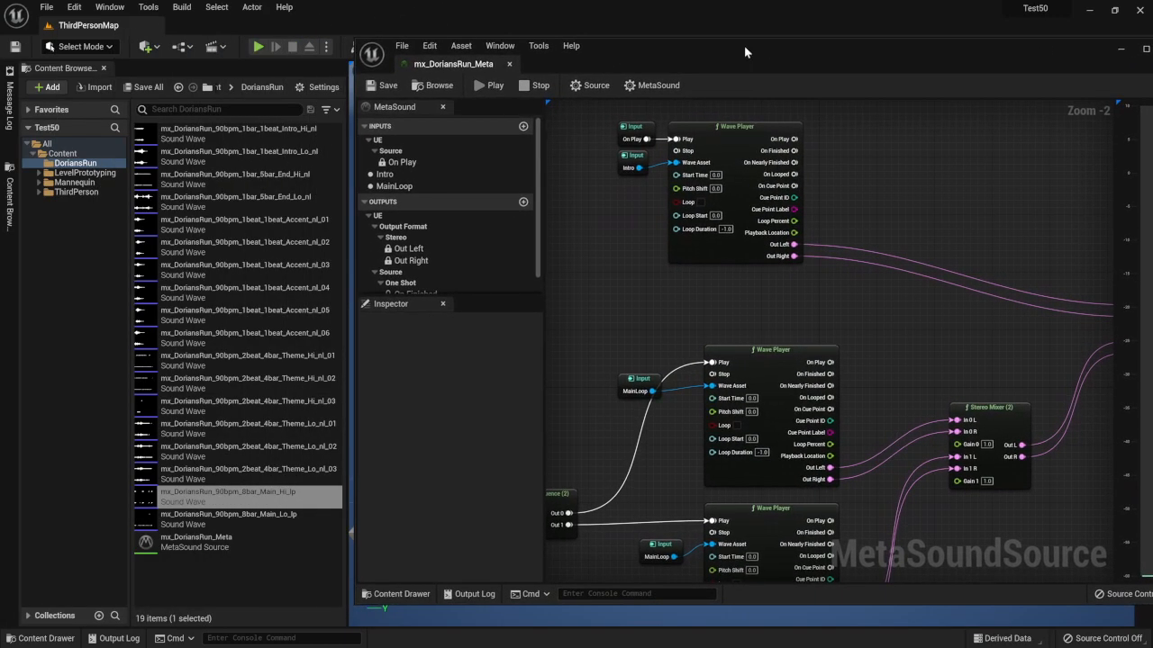
{"action": "left_click", "coordinate": [435, 175]}
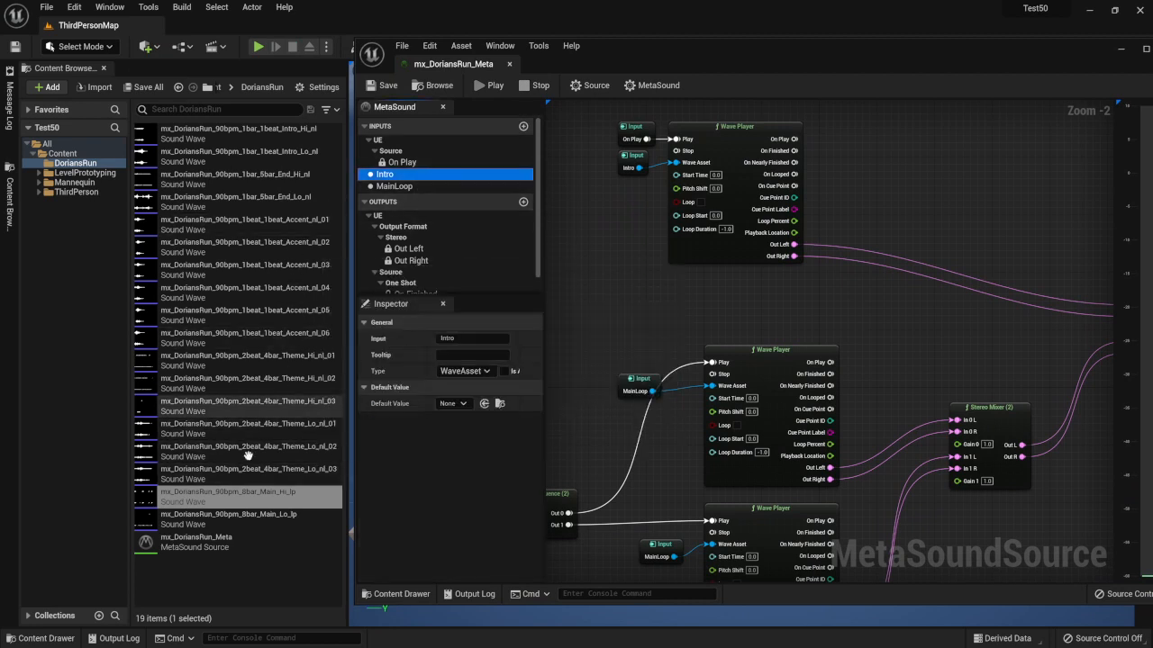
{"action": "left_click", "coordinate": [254, 520]}
{"action": "left_click", "coordinate": [412, 188]}
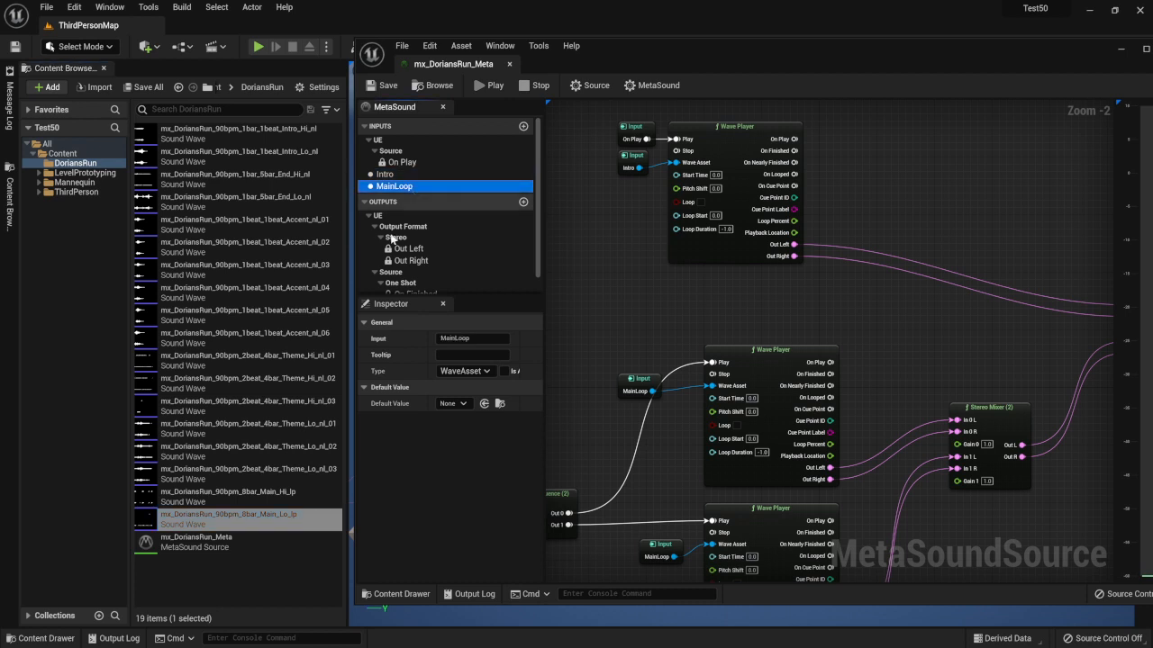
{"action": "left_click_drag", "start_coordinate": [299, 517], "coordinate": [456, 409]}
{"action": "left_click", "coordinate": [420, 174]}
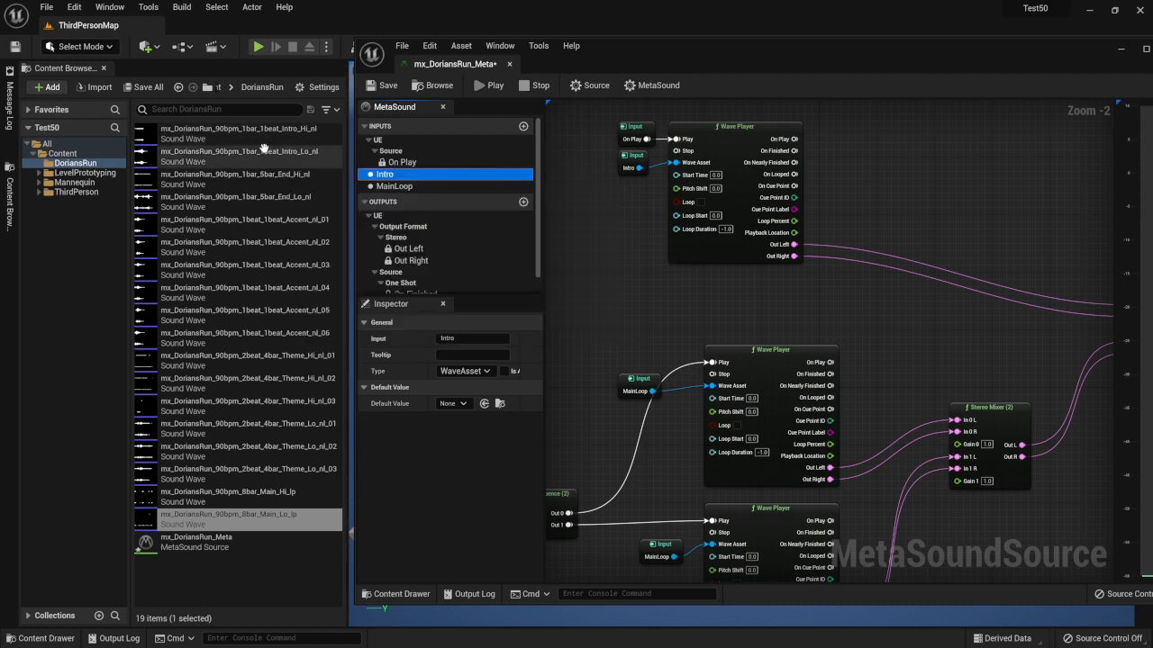
{"action": "left_click_drag", "start_coordinate": [239, 154], "coordinate": [442, 403]}
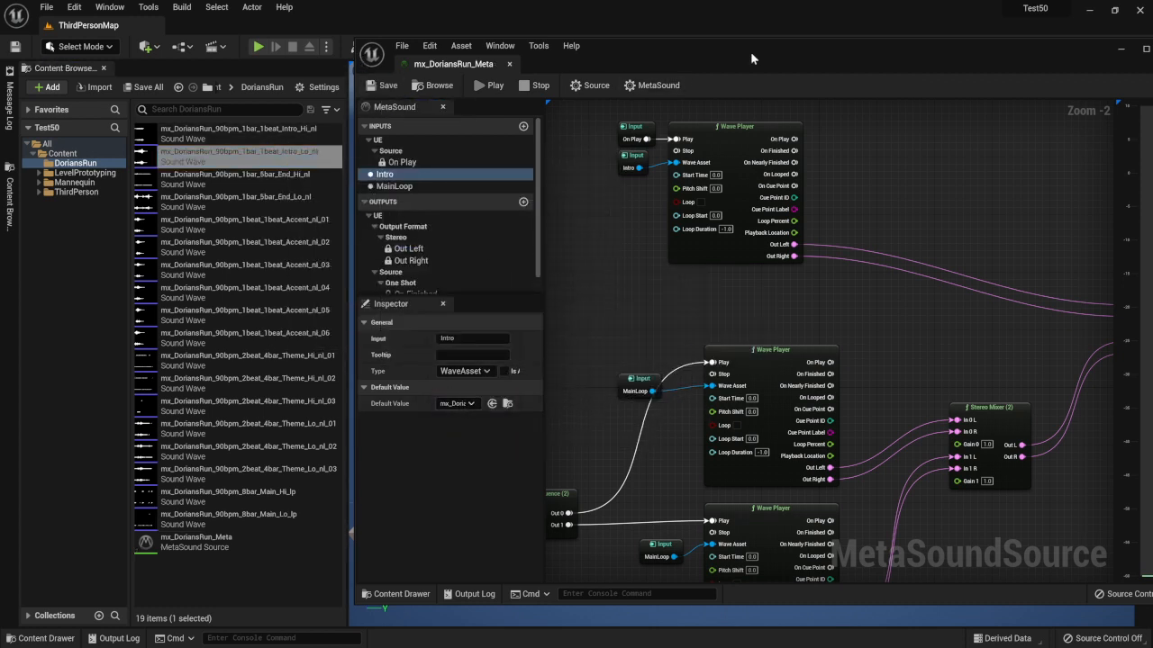
Step: Maximize the MetaSound editor, play the MetaSound to audition the intro leading into the main loop, and stop playback
{"action": "double_click", "coordinate": [750, 51]}
{"action": "left_click", "coordinate": [135, 46]}
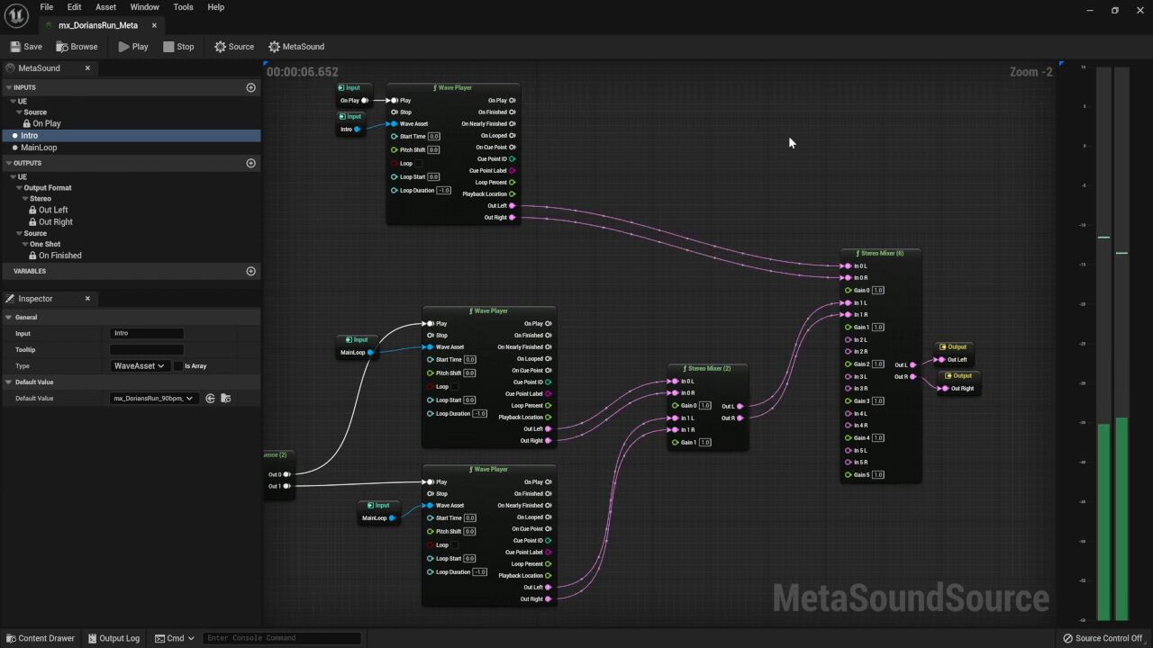
{"action": "left_click", "coordinate": [180, 46]}
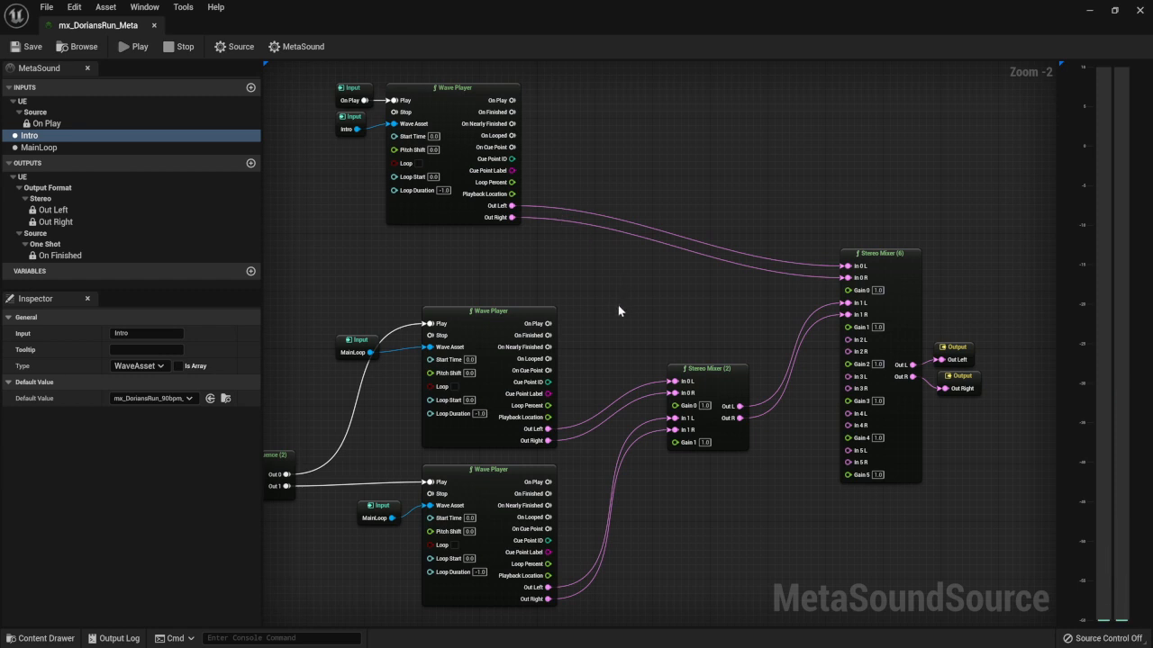
Step: Review the main loop section of the graph and shrink the MetaSound window to examine the DoriansRun sound waves beside it
{"action": "right_click_drag", "start_coordinate": [612, 332], "coordinate": [720, 214]}
{"action": "right_click_drag", "start_coordinate": [801, 399], "coordinate": [608, 446]}
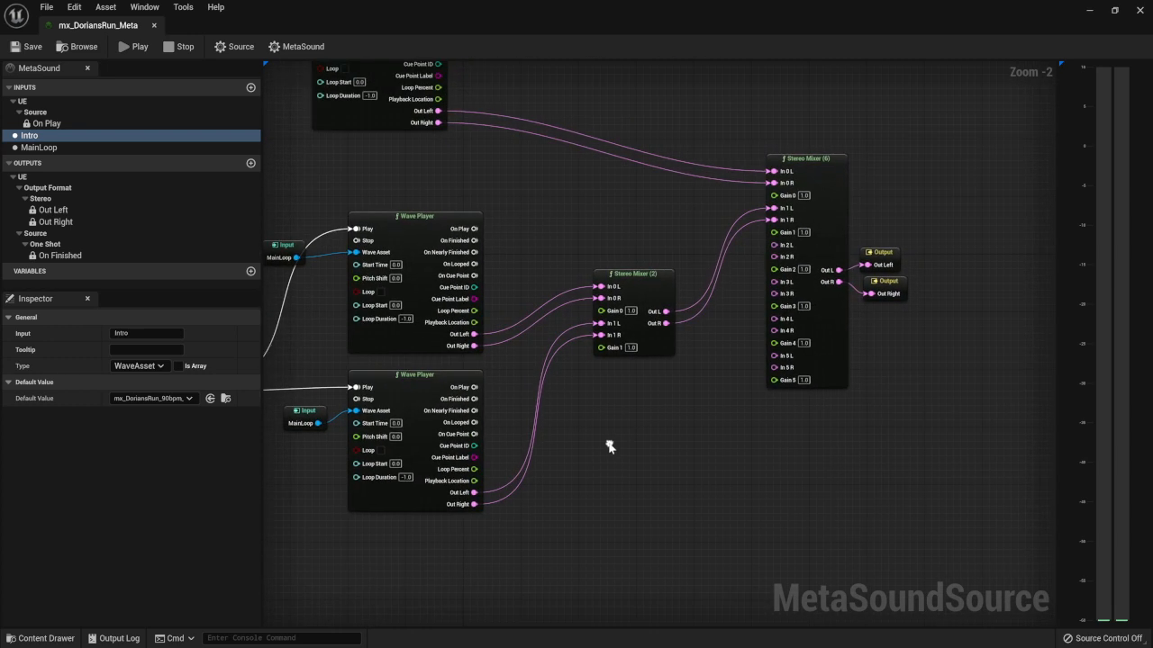
{"action": "left_click_drag", "start_coordinate": [604, 21], "coordinate": [606, 68]}
{"action": "double_click", "coordinate": [603, 67]}
{"action": "right_click_drag", "start_coordinate": [566, 500], "coordinate": [668, 482]}
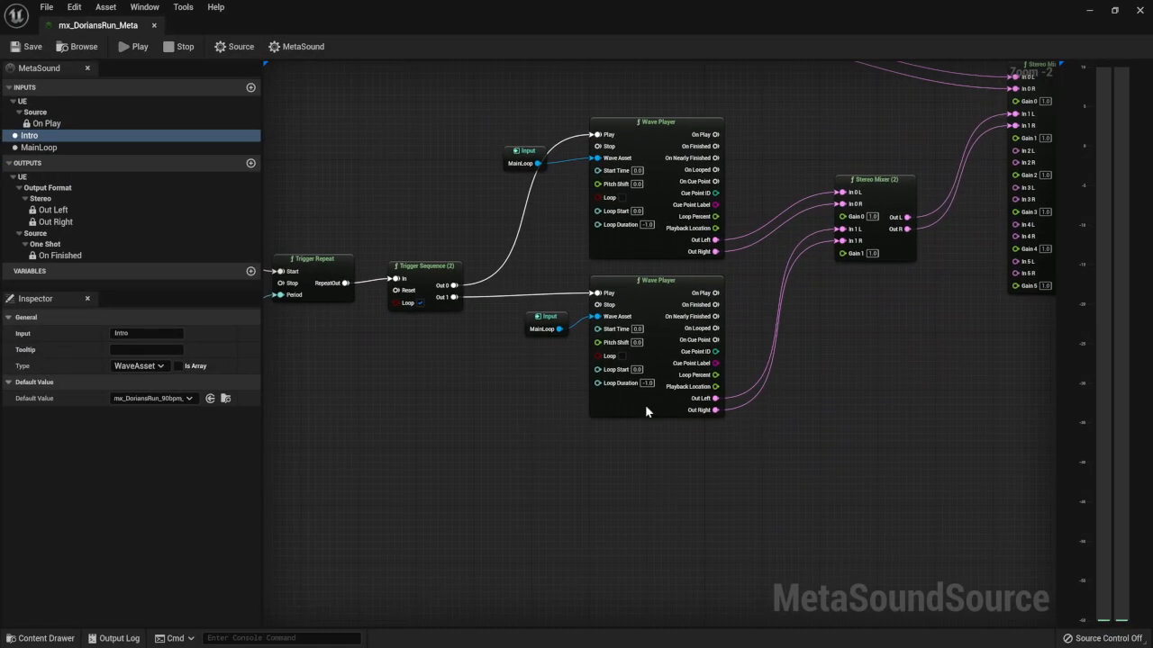
{"action": "left_click_drag", "start_coordinate": [552, 15], "coordinate": [791, 54]}
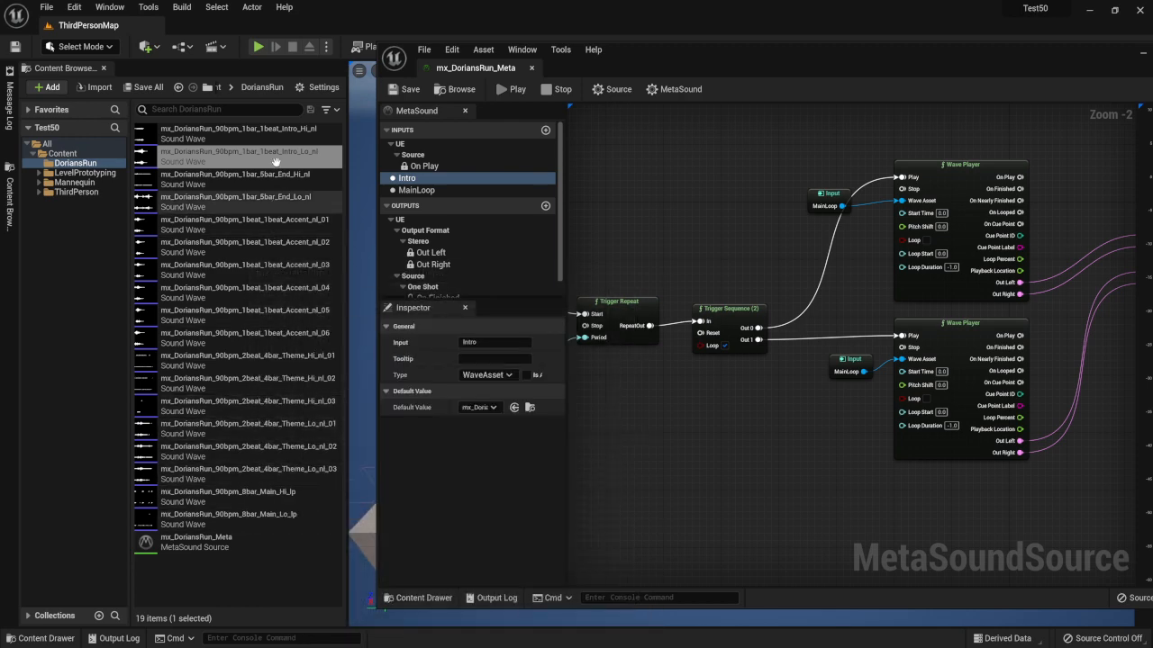
Step: Add a new Wave Player node in the empty graph area below the two main loop Wave Players
{"action": "left_click", "coordinate": [241, 200]}
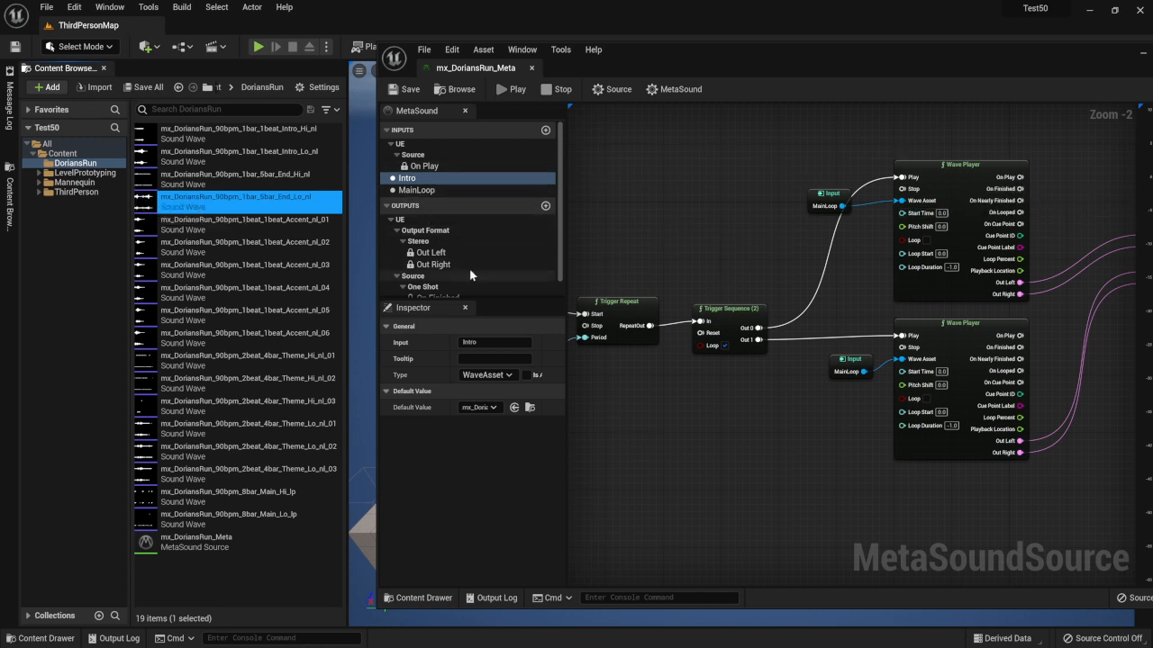
{"action": "scroll", "coordinate": [469, 268], "scroll_direction": "down", "scroll_amount": 1}
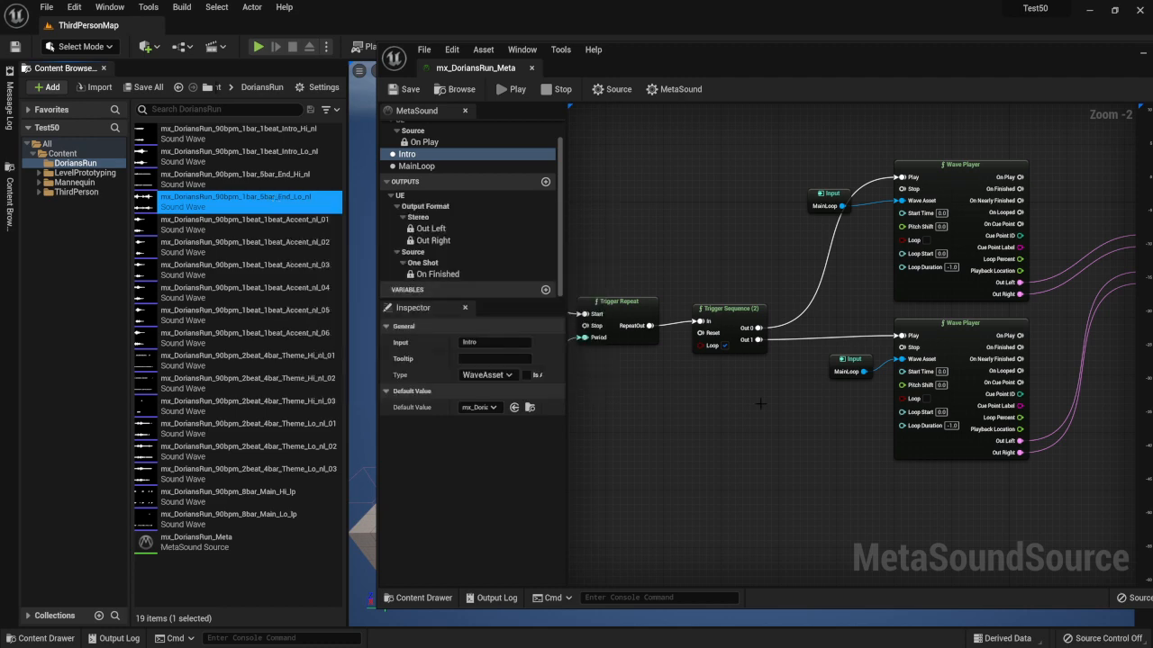
{"action": "right_click_drag", "start_coordinate": [1007, 505], "coordinate": [718, 433]}
{"action": "right_click_drag", "start_coordinate": [875, 451], "coordinate": [840, 403]}
{"action": "right_click", "coordinate": [837, 404]}
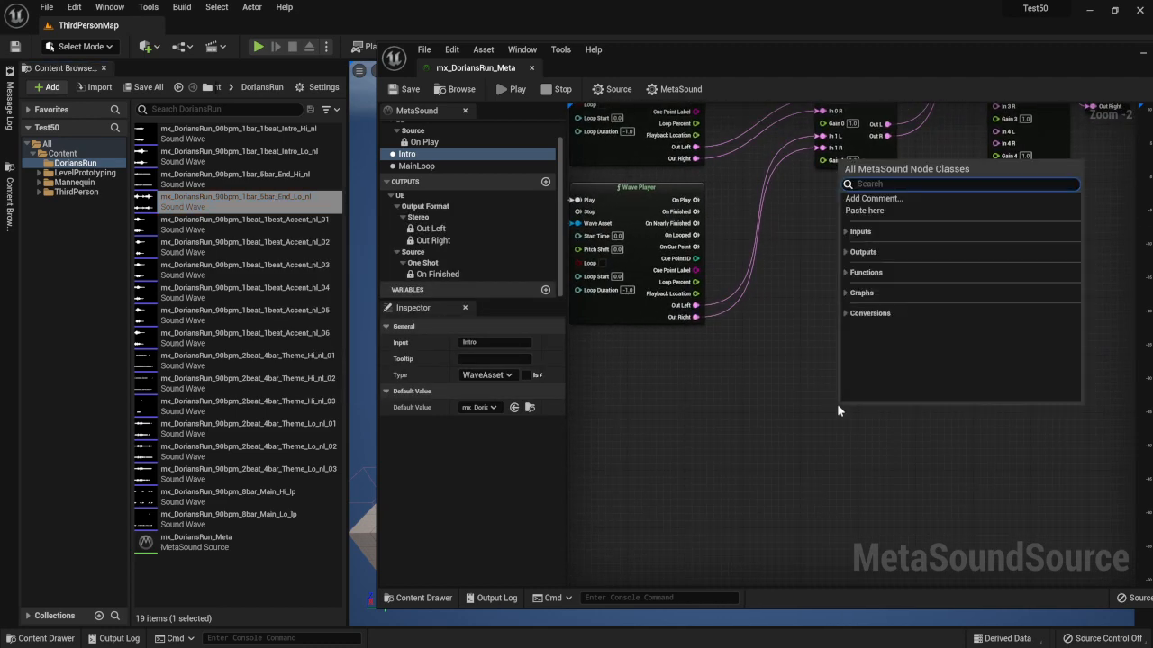
{"action": "type", "text": "wavepl"}
{"action": "key", "text": "Return"}
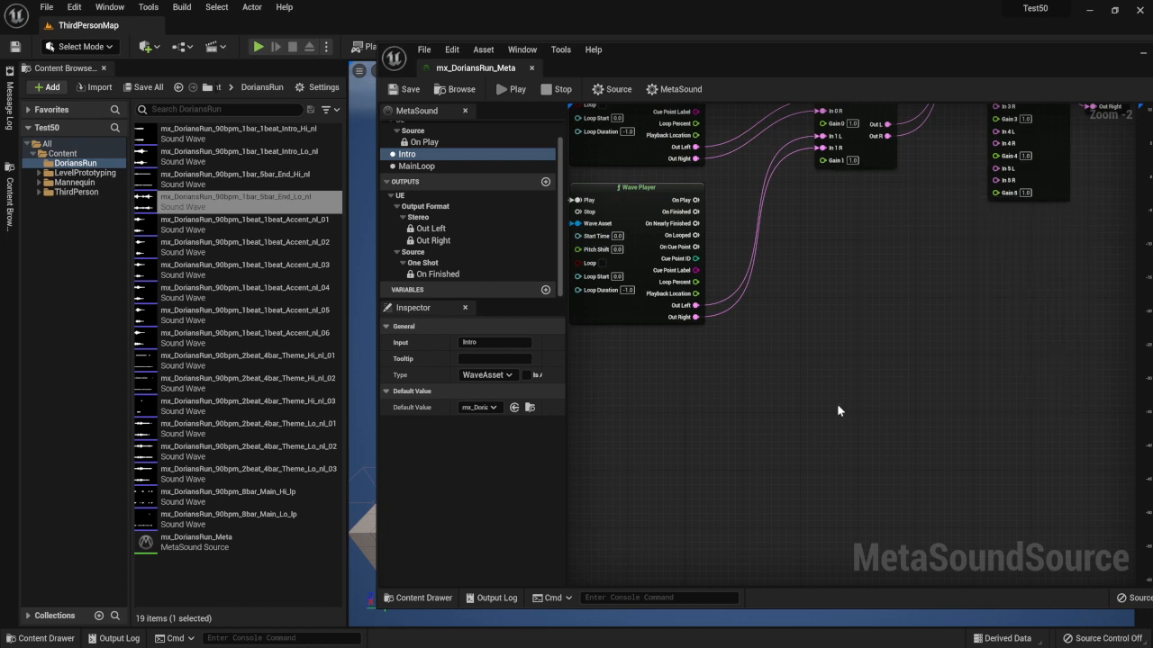
{"action": "scroll", "coordinate": [835, 396], "scroll_direction": "up", "scroll_amount": 2}
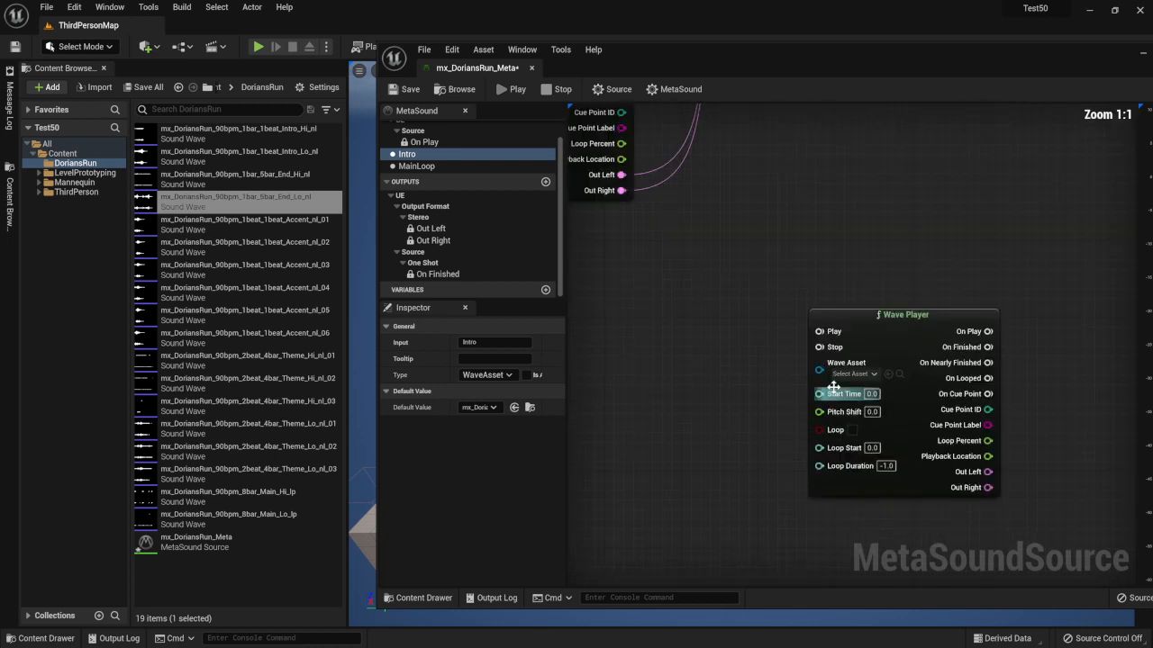
Step: Create an input from the new Wave Player's Wave Asset pin, name it End, and save the MetaSound
{"action": "left_click_drag", "start_coordinate": [818, 369], "coordinate": [735, 371]}
{"action": "left_click", "coordinate": [781, 425]}
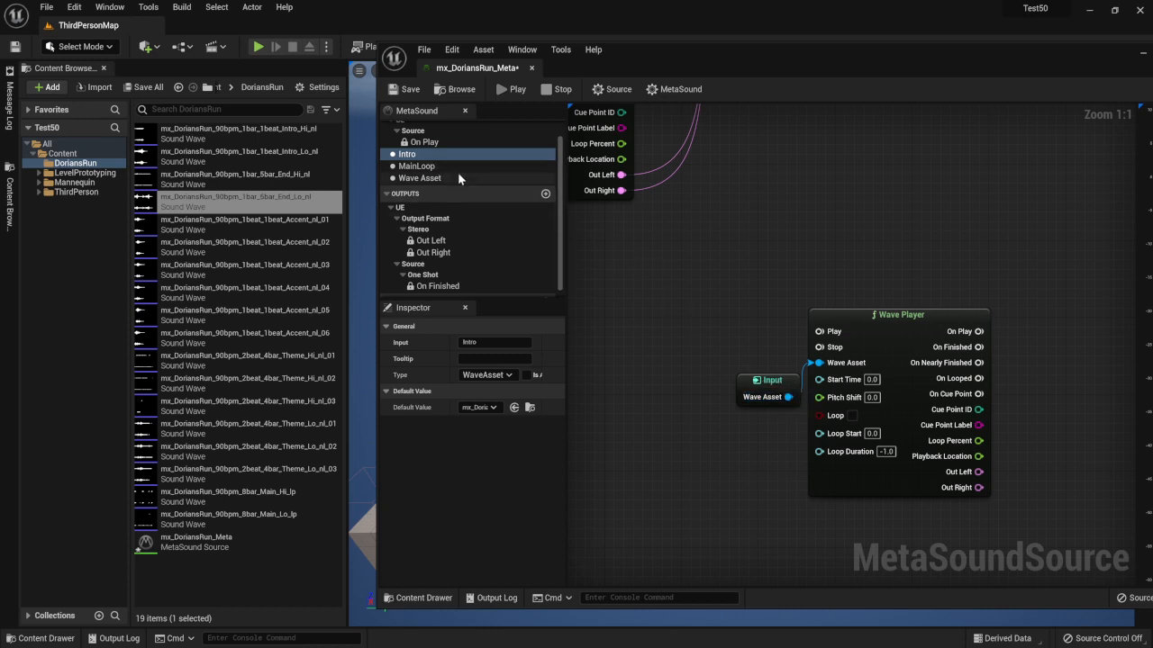
{"action": "left_click", "coordinate": [454, 176]}
{"action": "left_click", "coordinate": [496, 342]}
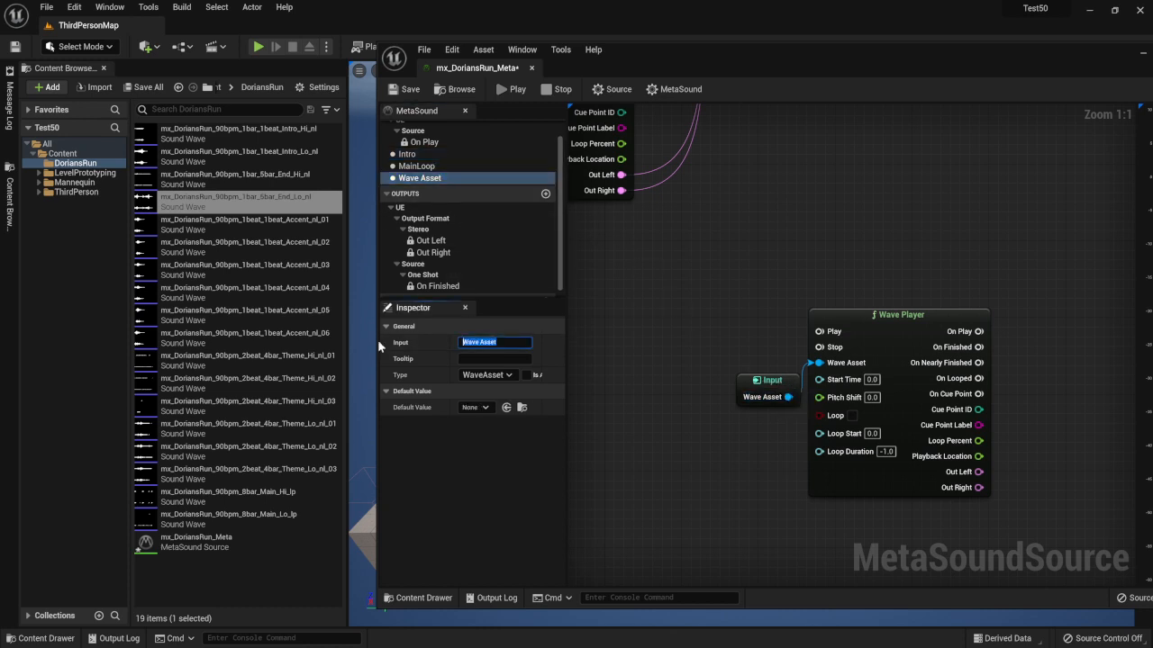
{"action": "type", "text": "End"}
{"action": "key", "text": "Return"}
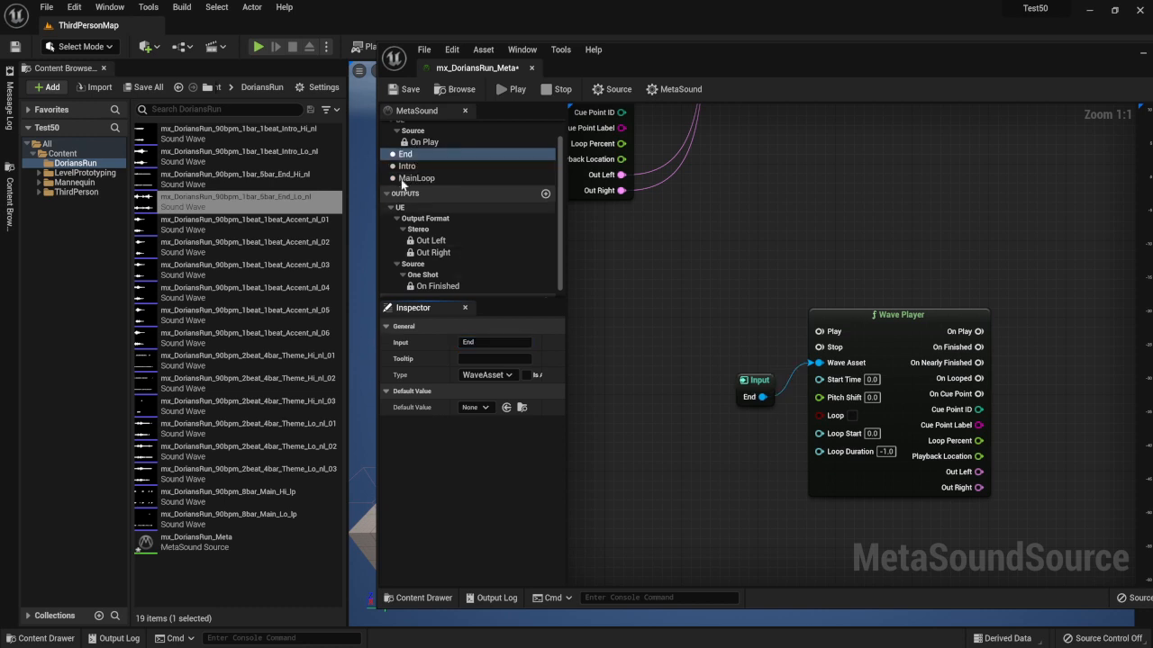
{"action": "left_click", "coordinate": [405, 88]}
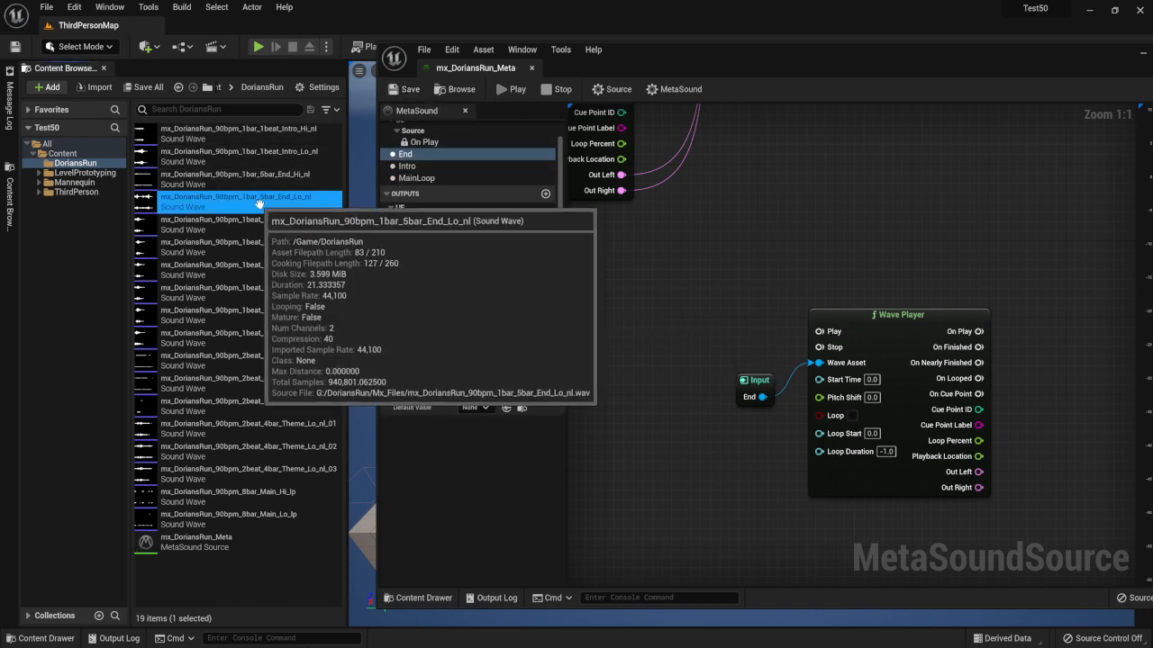
Step: Set End's default value to mx_DoriansRun_90bpm_1bar_5bar_End_Lo_nl, save, and maximize the MetaSound editor
{"action": "left_click_drag", "start_coordinate": [220, 200], "coordinate": [497, 396]}
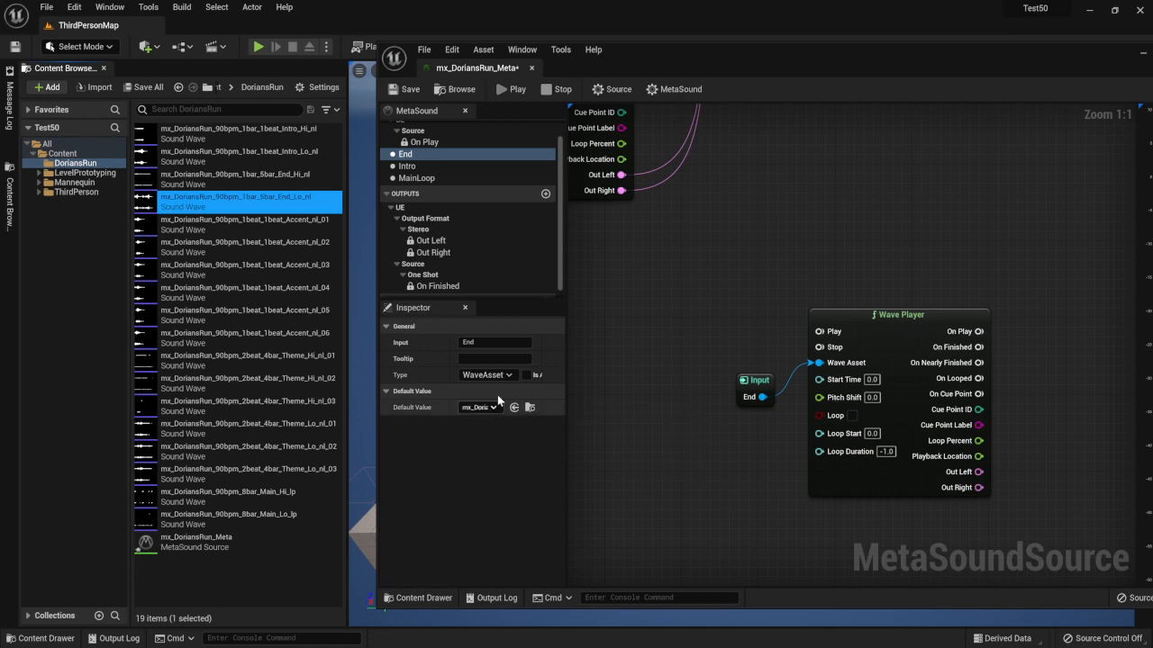
{"action": "left_click", "coordinate": [404, 88]}
{"action": "left_click_drag", "start_coordinate": [1082, 74], "coordinate": [931, 70]}
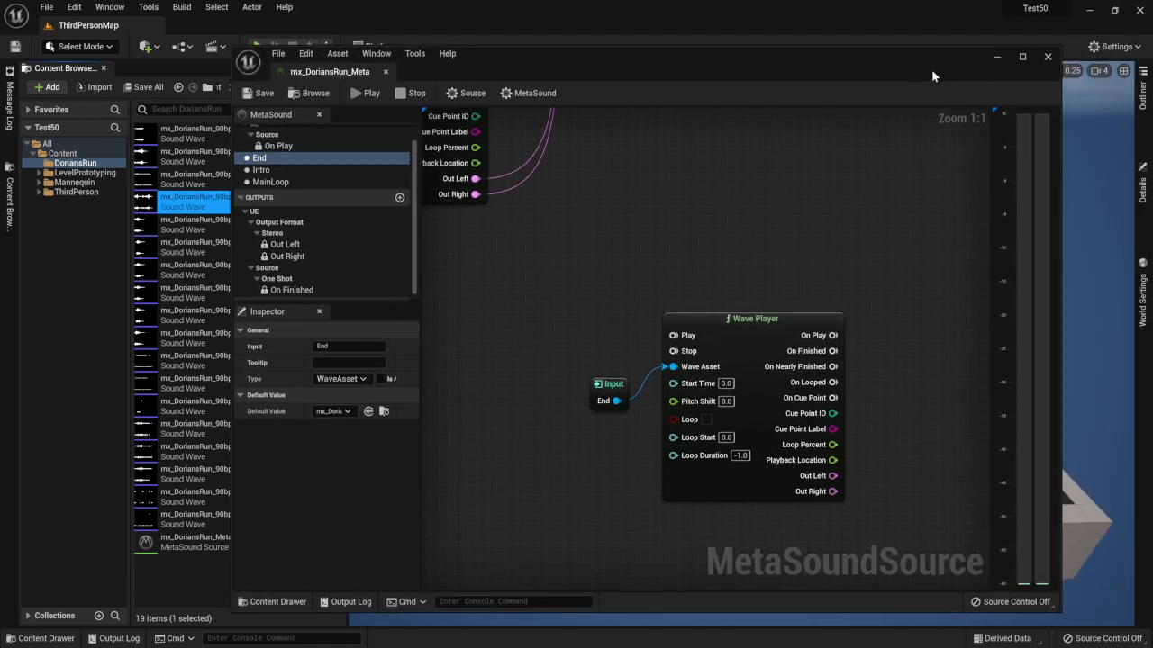
{"action": "left_click", "coordinate": [1025, 61]}
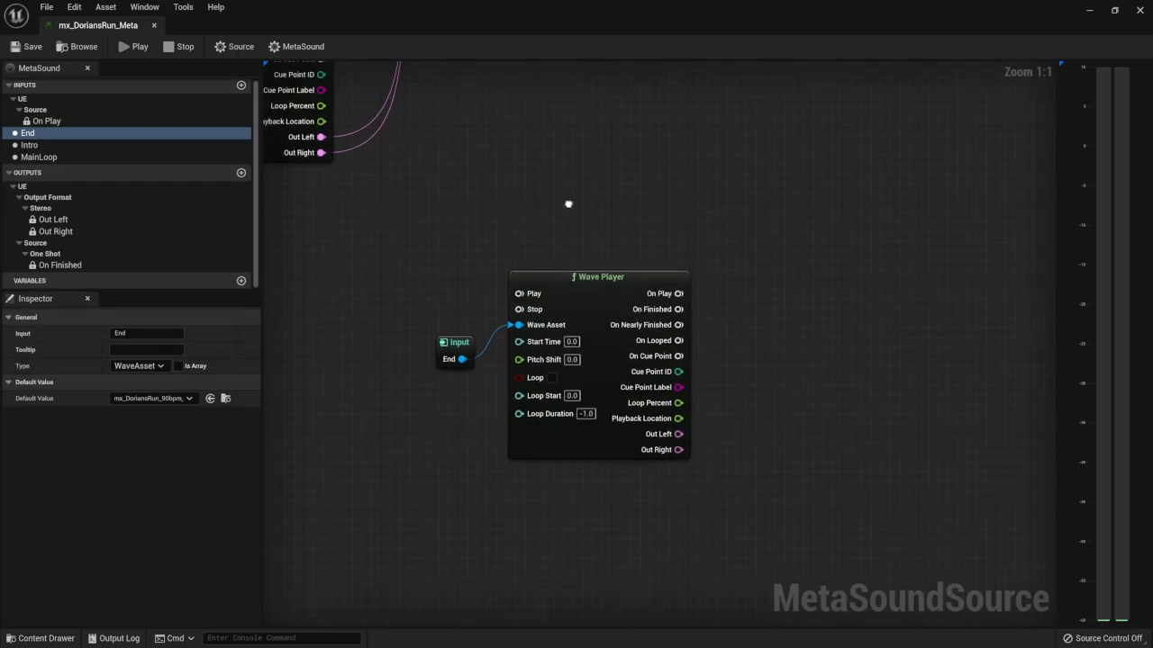
Step: Move the End input node slightly up beside its Wave Player's Wave Asset pin
{"action": "left_click_drag", "start_coordinate": [604, 382], "coordinate": [619, 356]}
{"action": "right_click_drag", "start_coordinate": [620, 356], "coordinate": [844, 402]}
{"action": "scroll", "coordinate": [739, 393], "scroll_direction": "down", "scroll_amount": 3}
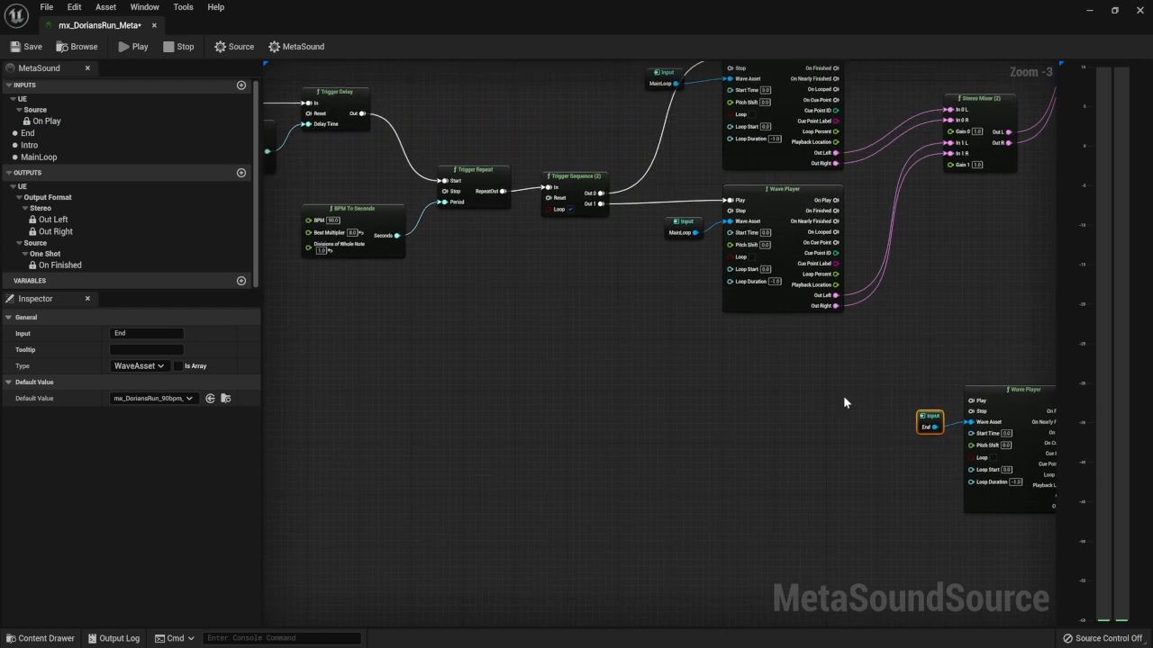
{"action": "right_click_drag", "start_coordinate": [777, 414], "coordinate": [719, 393]}
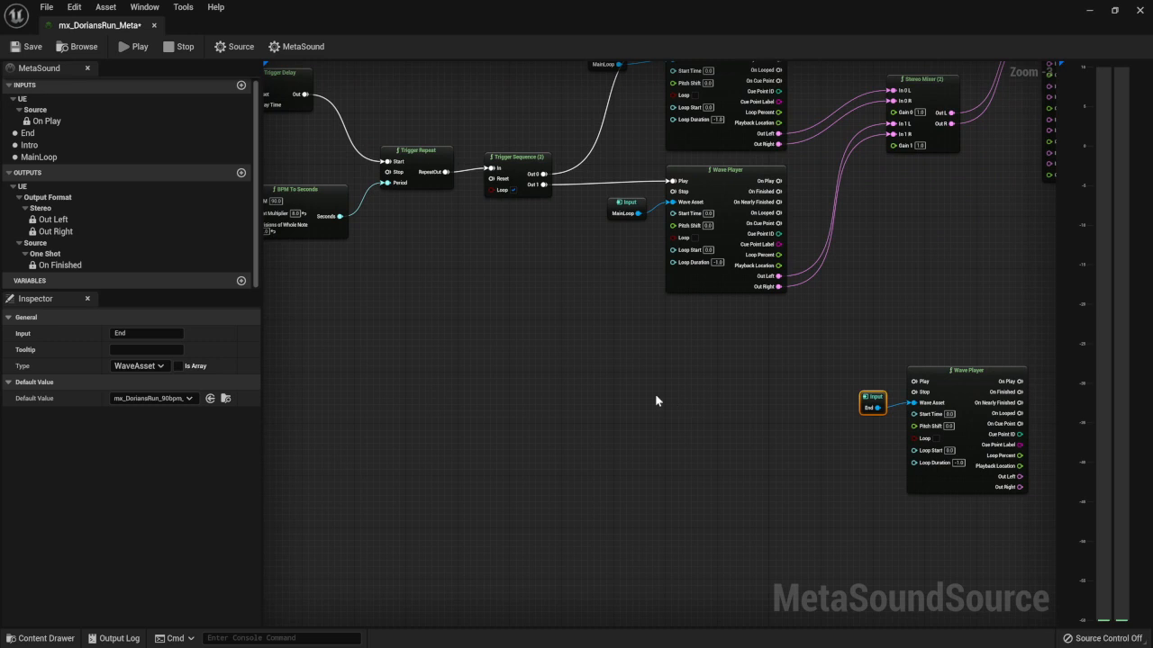
Step: Add a new MetaSound input and name it EndMusic
{"action": "left_click", "coordinate": [240, 86]}
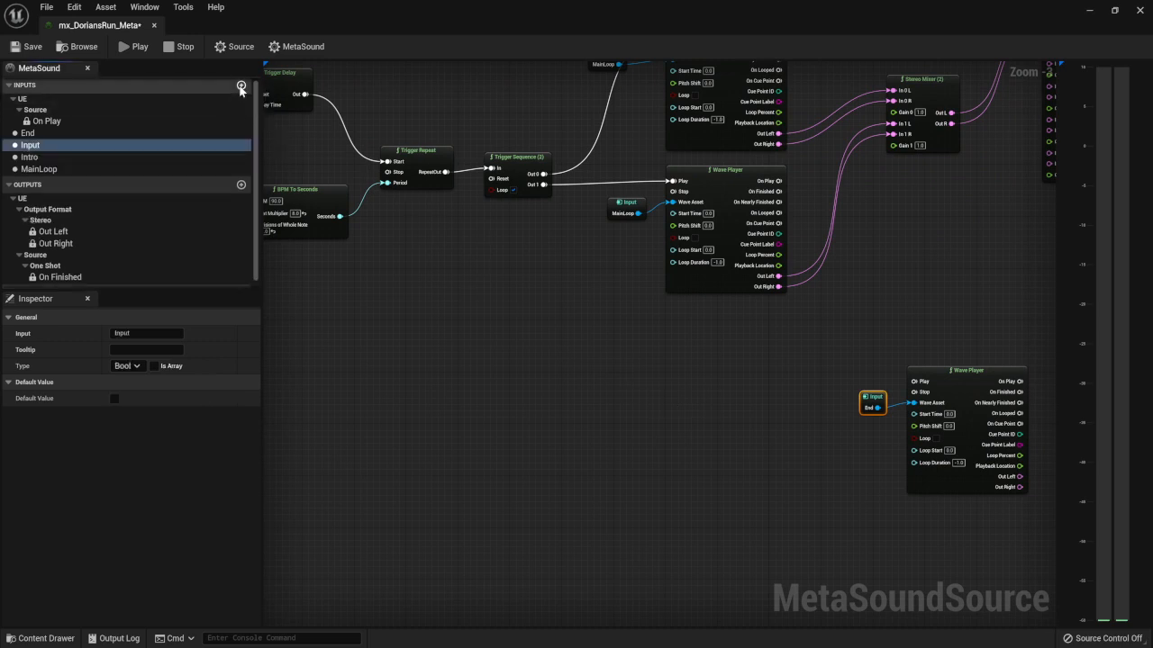
{"action": "left_click", "coordinate": [166, 333]}
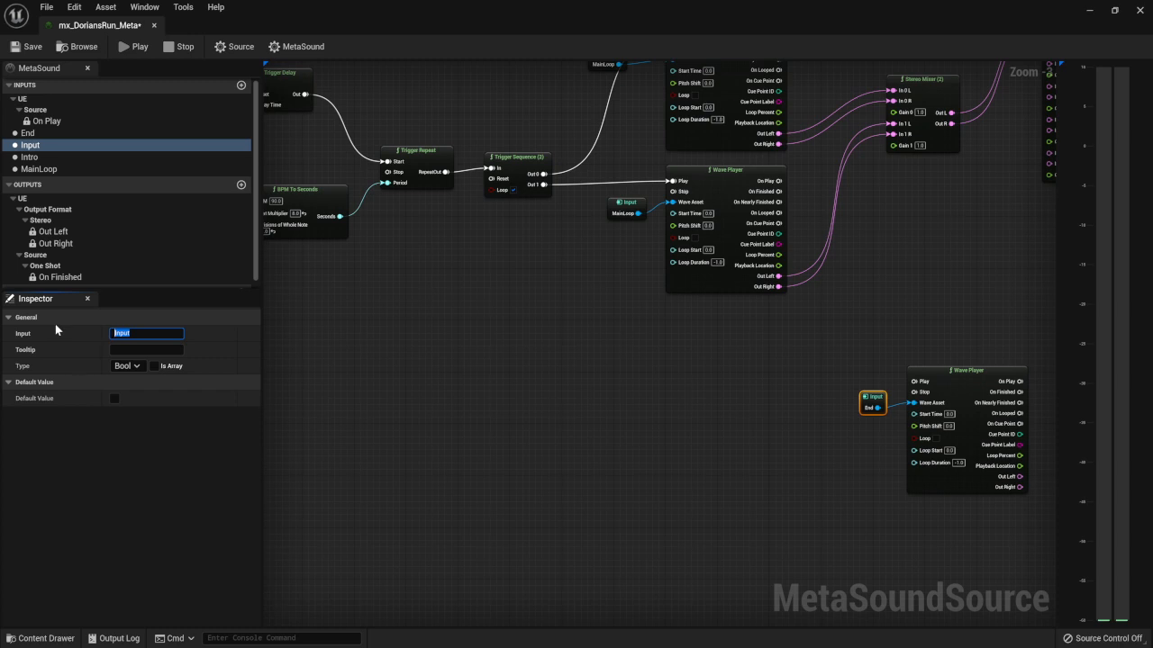
{"action": "type", "text": "EndMusic"}
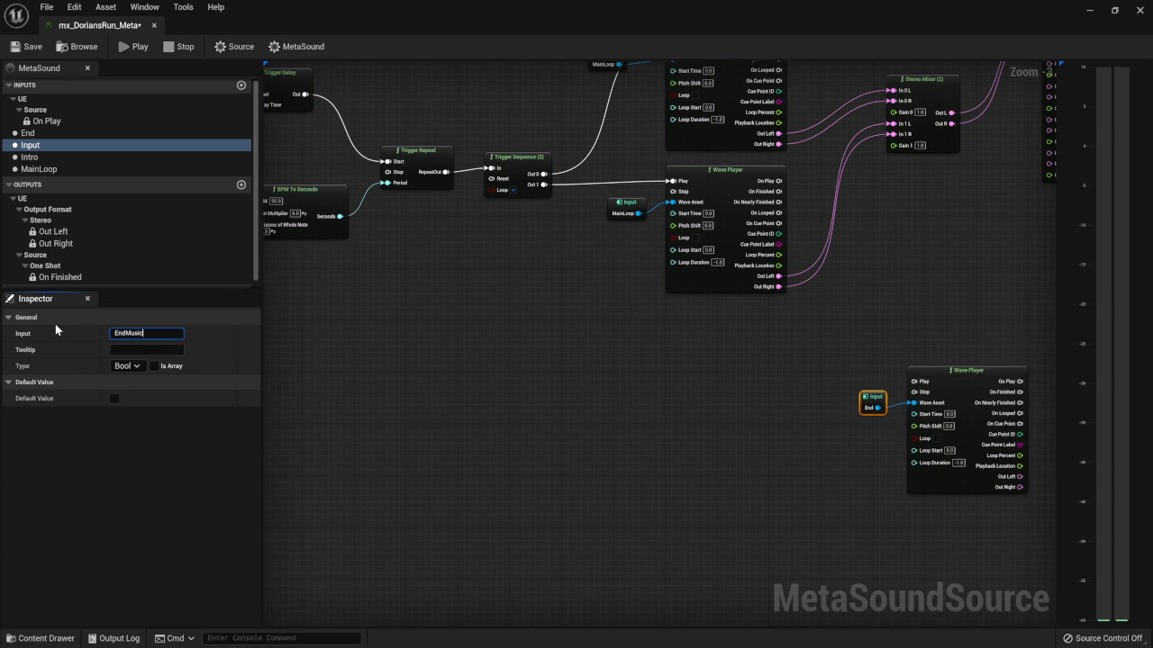
{"action": "key", "text": "Return"}
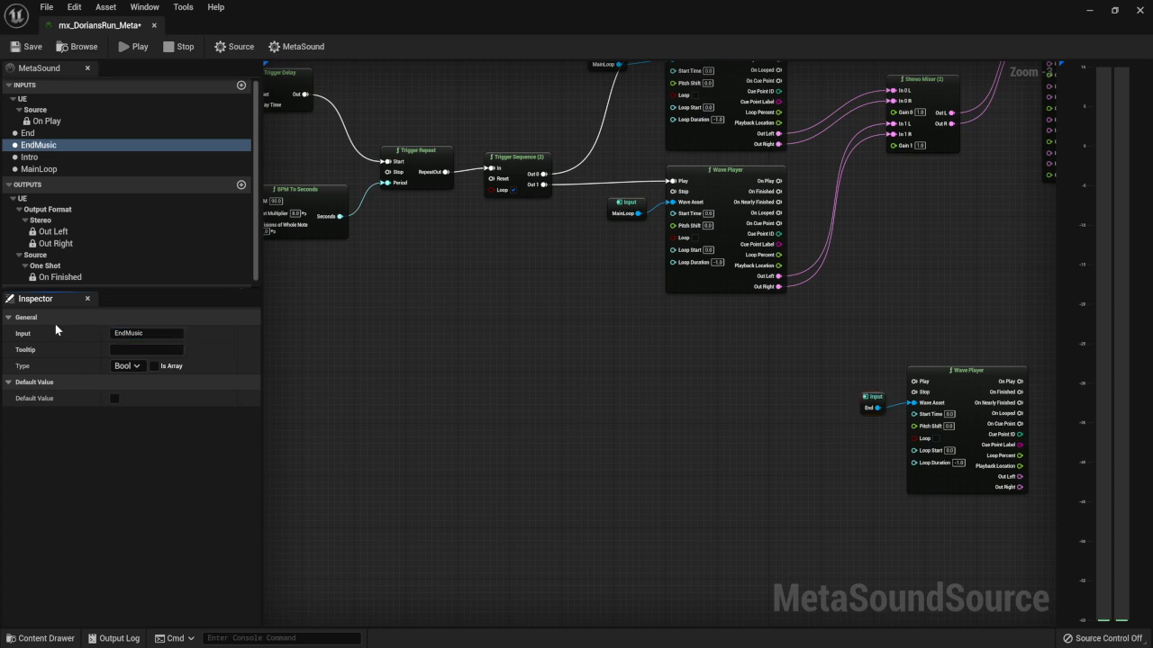
Step: Rename the MainLoop input as MainLoopWave
{"action": "left_click", "coordinate": [68, 135]}
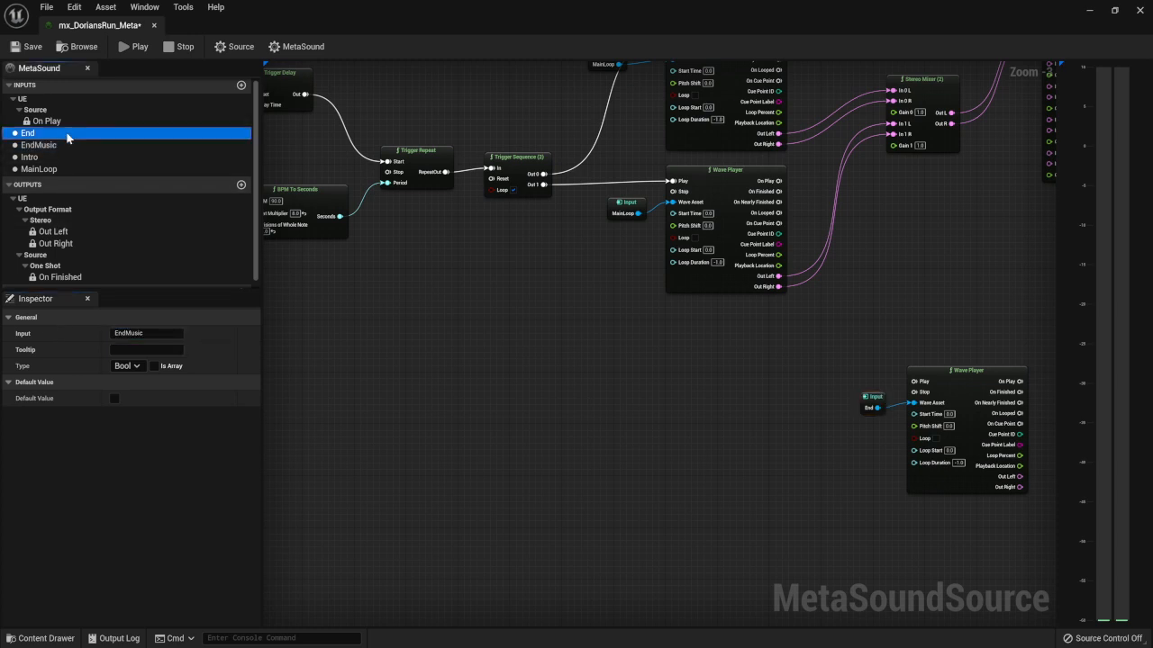
{"action": "left_click", "coordinate": [51, 157]}
{"action": "left_click", "coordinate": [55, 170]}
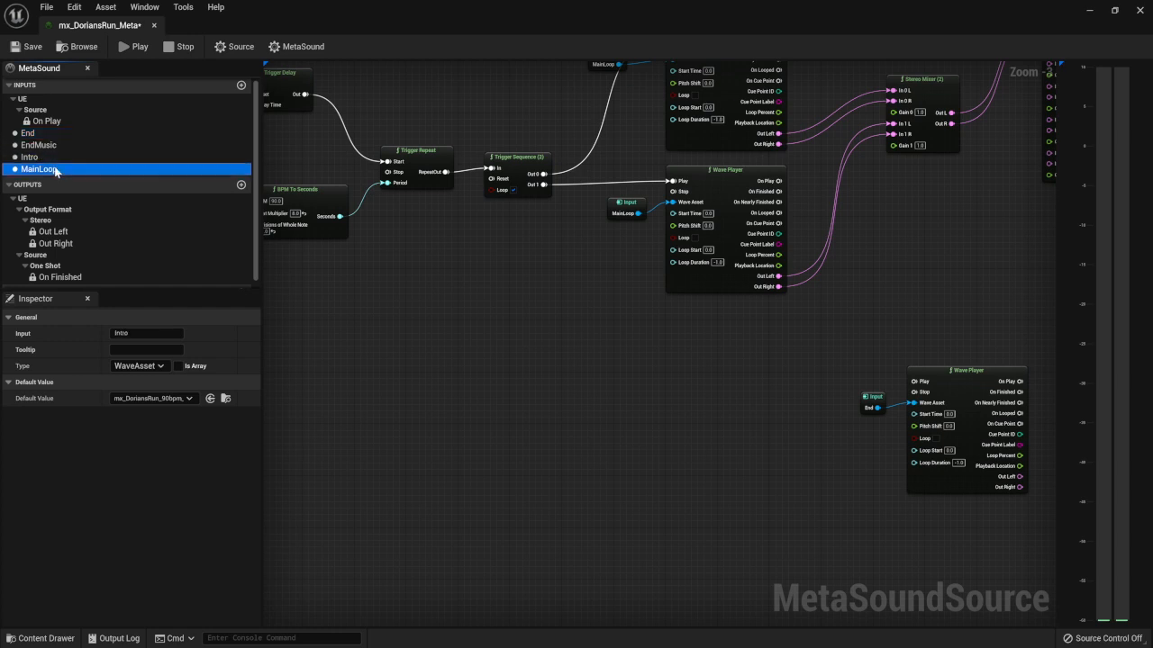
{"action": "left_click", "coordinate": [148, 334]}
{"action": "left_click", "coordinate": [147, 334]}
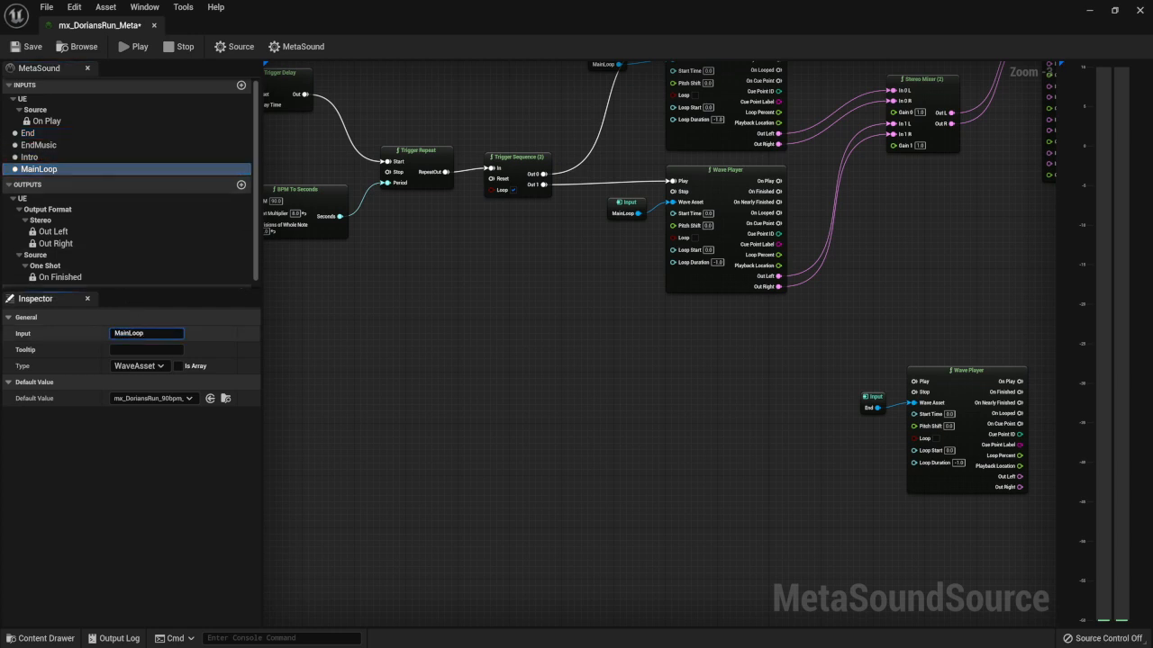
{"action": "key", "text": "Return"}
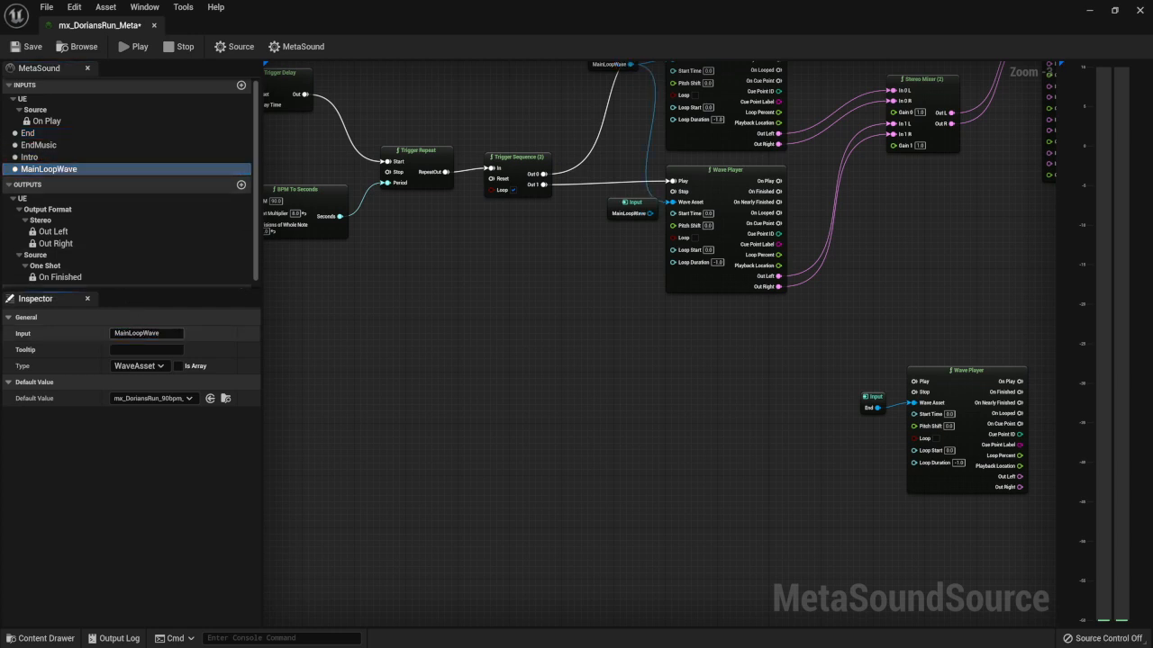
Step: Rename the Intro input as IntroWave
{"action": "left_click", "coordinate": [54, 158]}
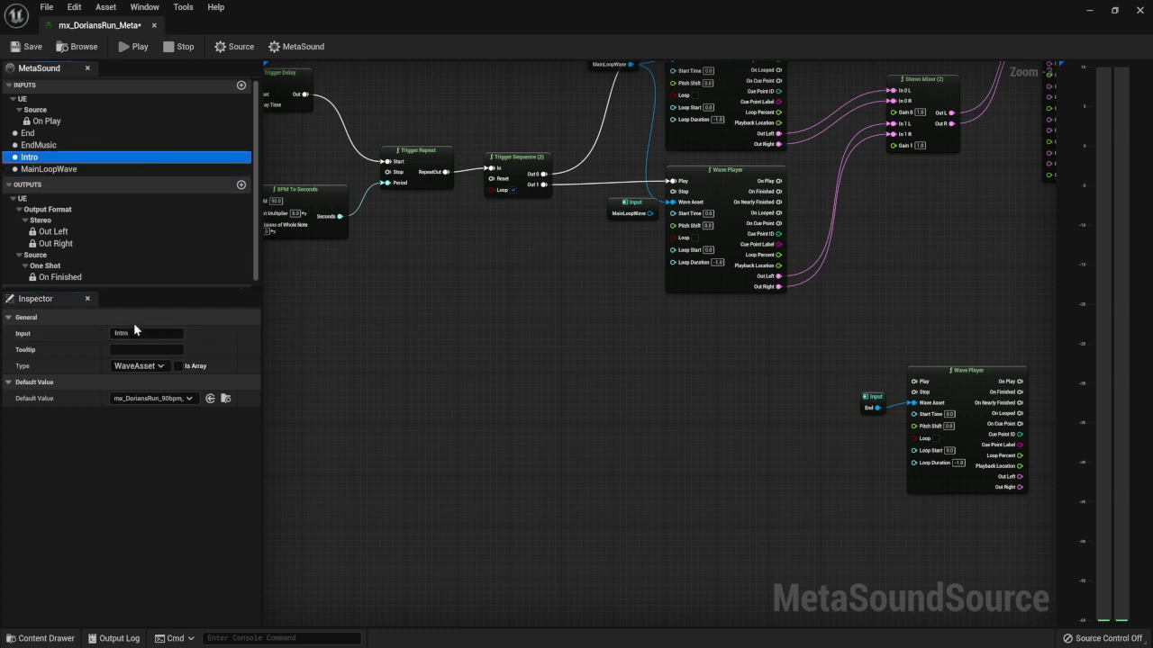
{"action": "left_click", "coordinate": [115, 333]}
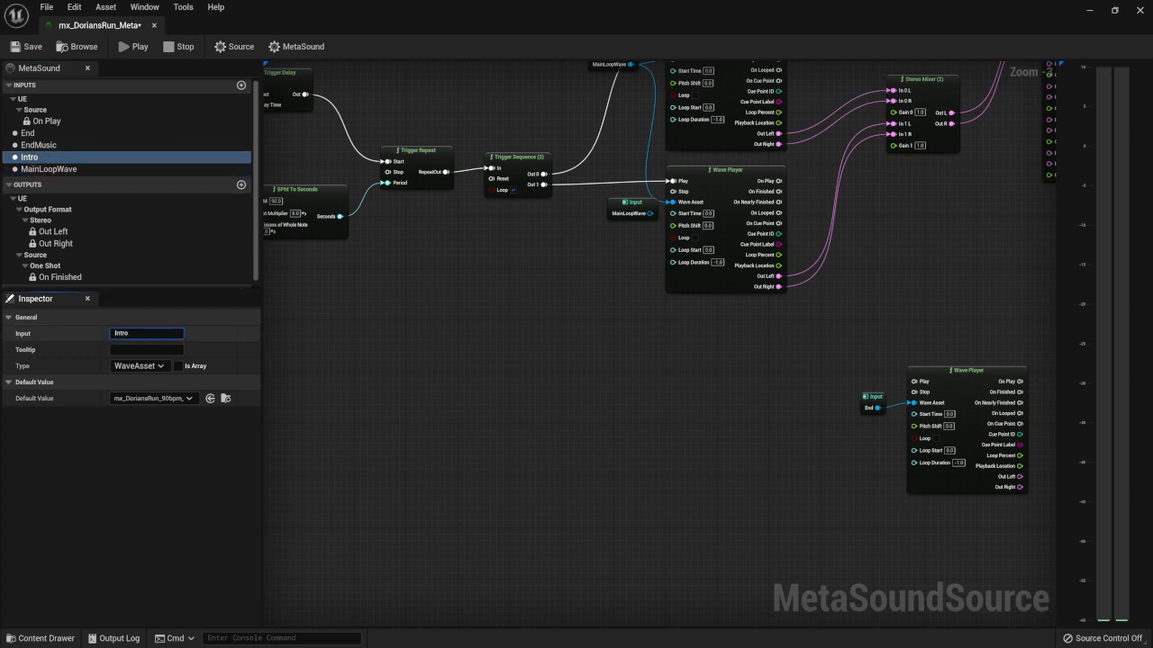
{"action": "type", "text": "Wave"}
{"action": "key", "text": "Return"}
Step: Rename the End input as EndingWave
{"action": "left_click", "coordinate": [36, 132]}
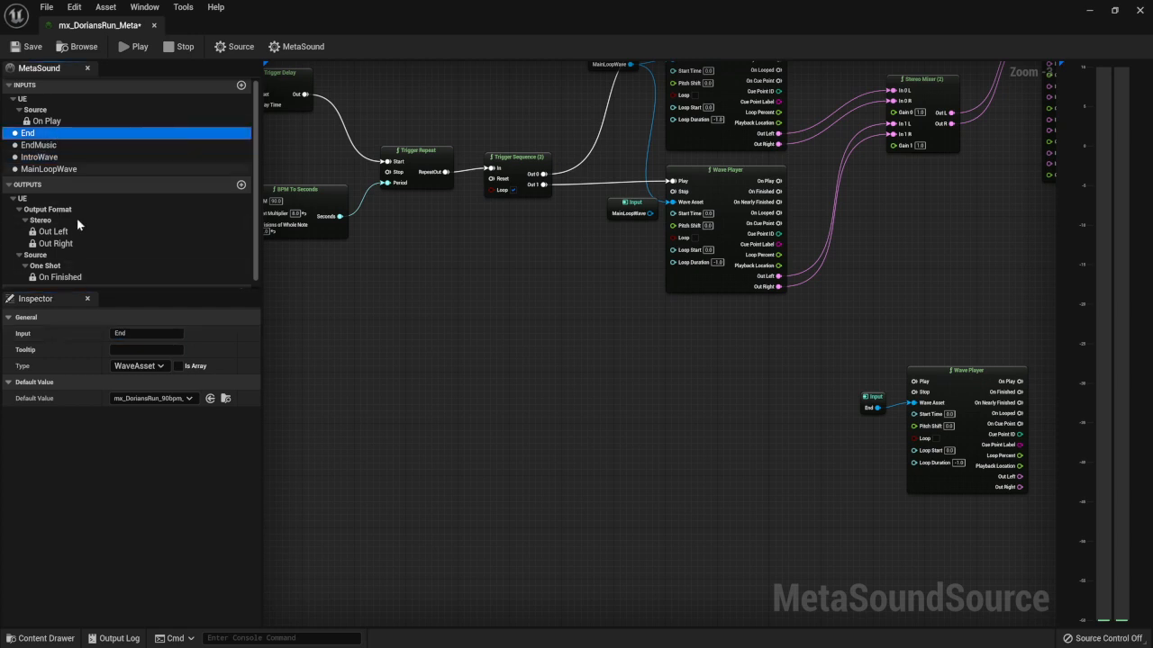
{"action": "left_click", "coordinate": [145, 334]}
{"action": "type", "text": "ingW"}
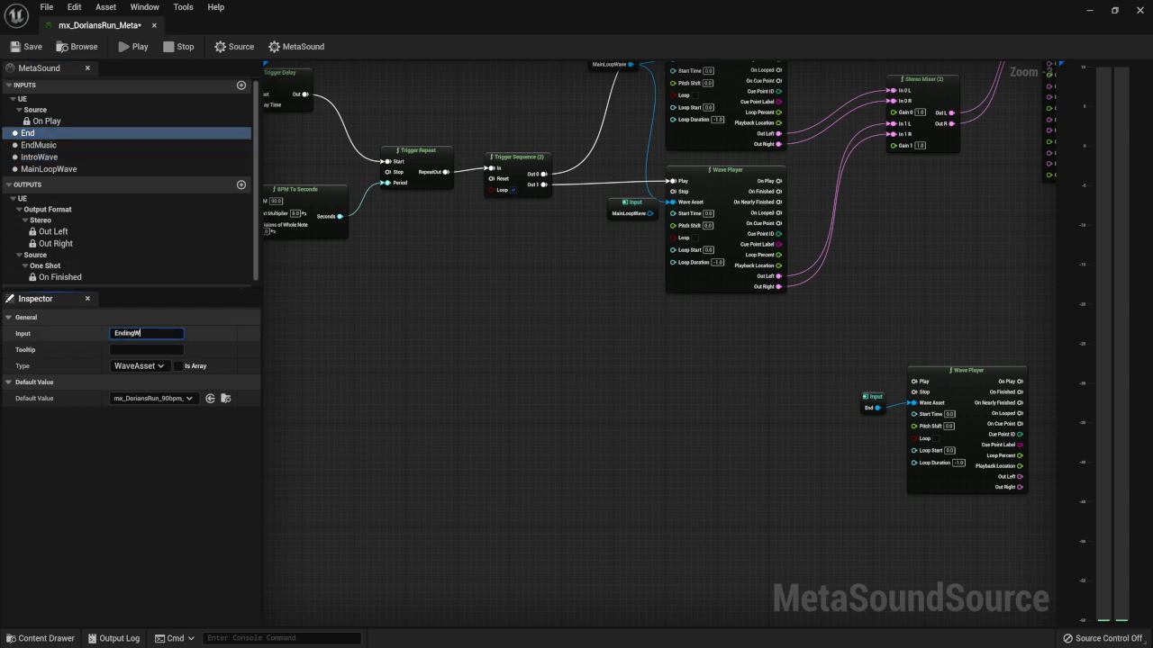
{"action": "type", "text": "ave"}
{"action": "key", "text": "Return"}
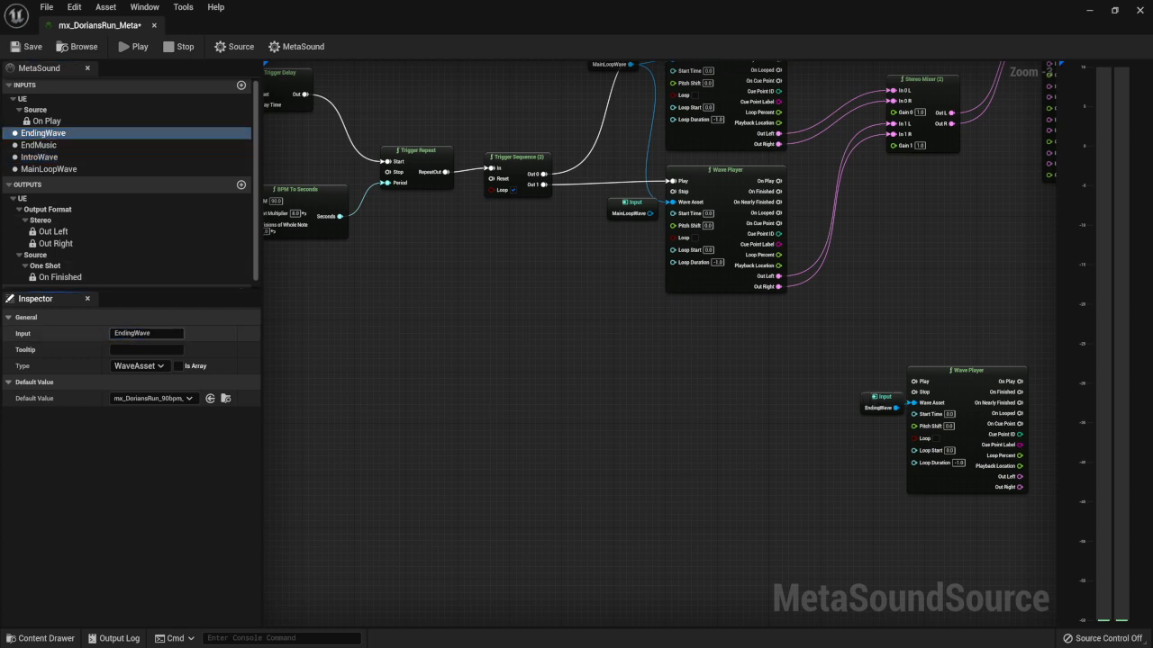
Step: Rename the EndMusic input as OnStop and save the MetaSound
{"action": "left_click", "coordinate": [75, 146]}
{"action": "left_click", "coordinate": [117, 333]}
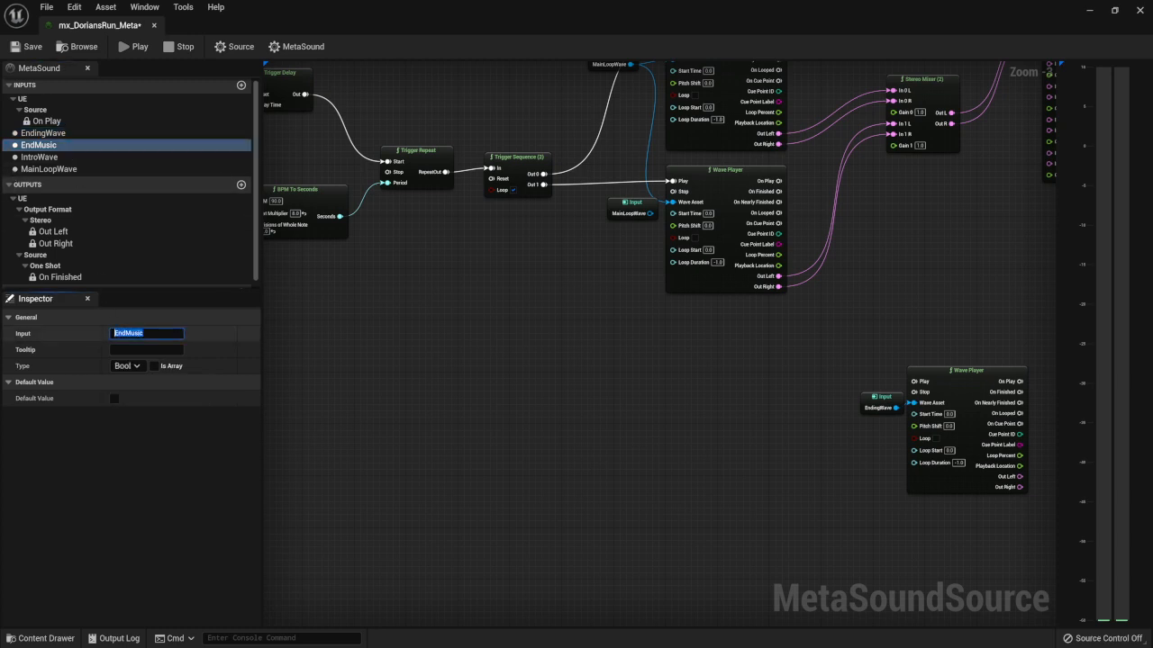
{"action": "type", "text": "OnStop"}
{"action": "key", "text": "Return"}
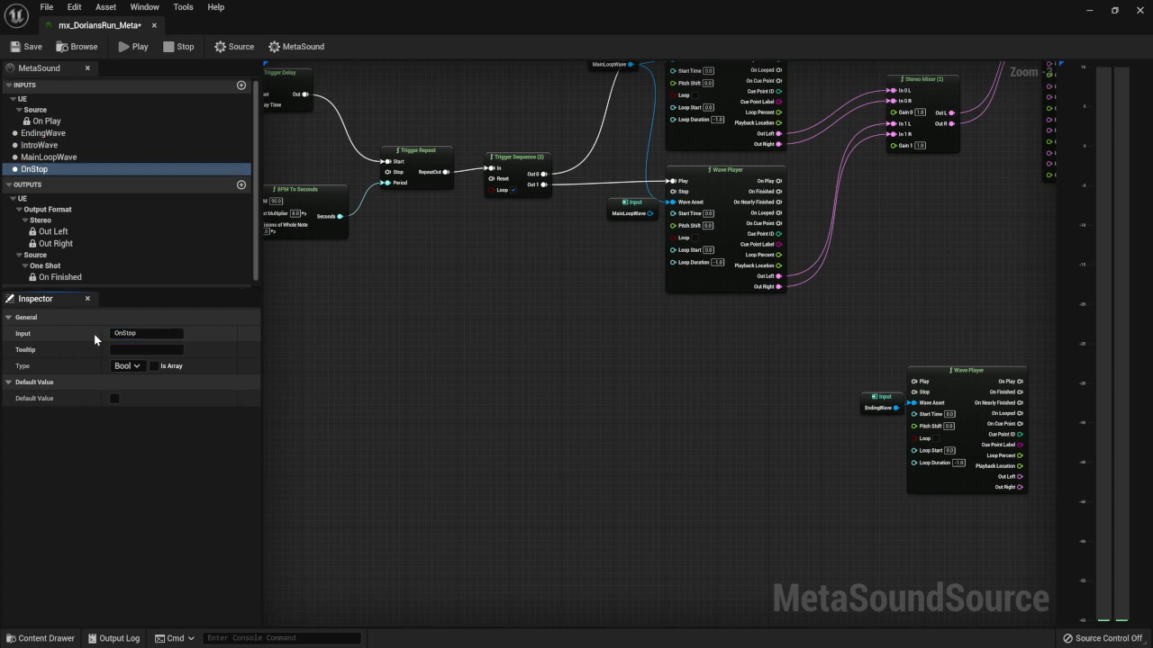
{"action": "left_click", "coordinate": [26, 46]}
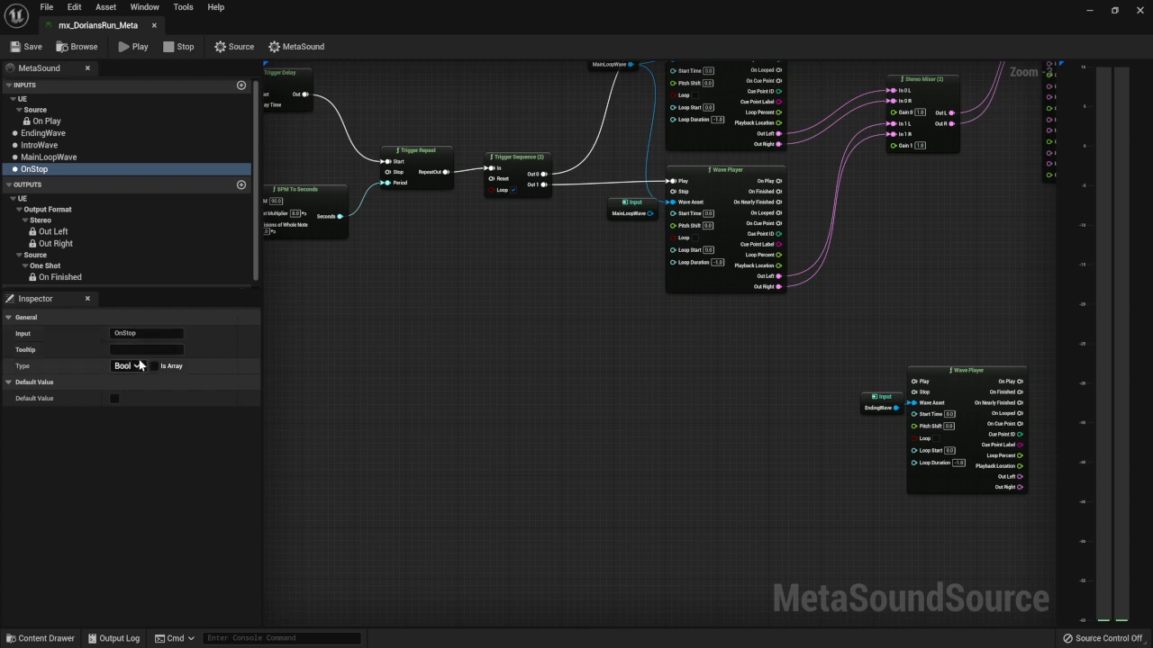
Step: Change the OnStop input's type from Bool to Trigger and save the MetaSound
{"action": "left_click", "coordinate": [125, 366]}
{"action": "scroll", "coordinate": [148, 505], "scroll_direction": "down", "scroll_amount": 3}
{"action": "left_click", "coordinate": [131, 617]}
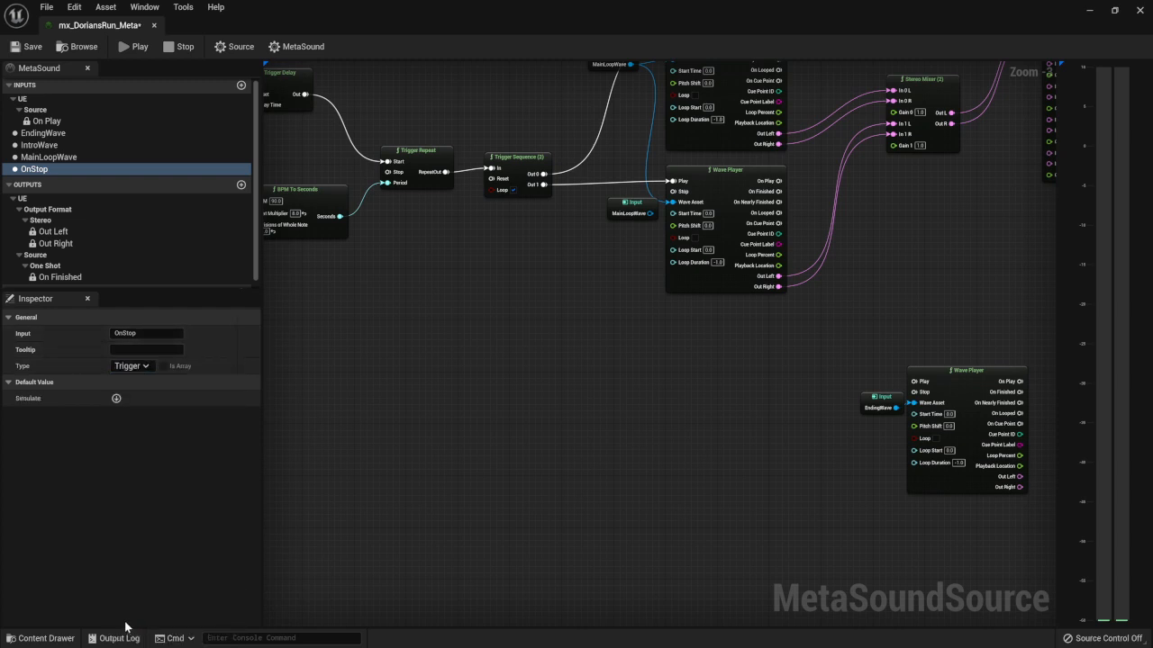
{"action": "left_click", "coordinate": [32, 47]}
Step: Move the EndingWave input and its Wave Player together into the column beneath the two main loop Wave Players, leaving a gap between them
{"action": "right_click_drag", "start_coordinate": [277, 439], "coordinate": [598, 322]}
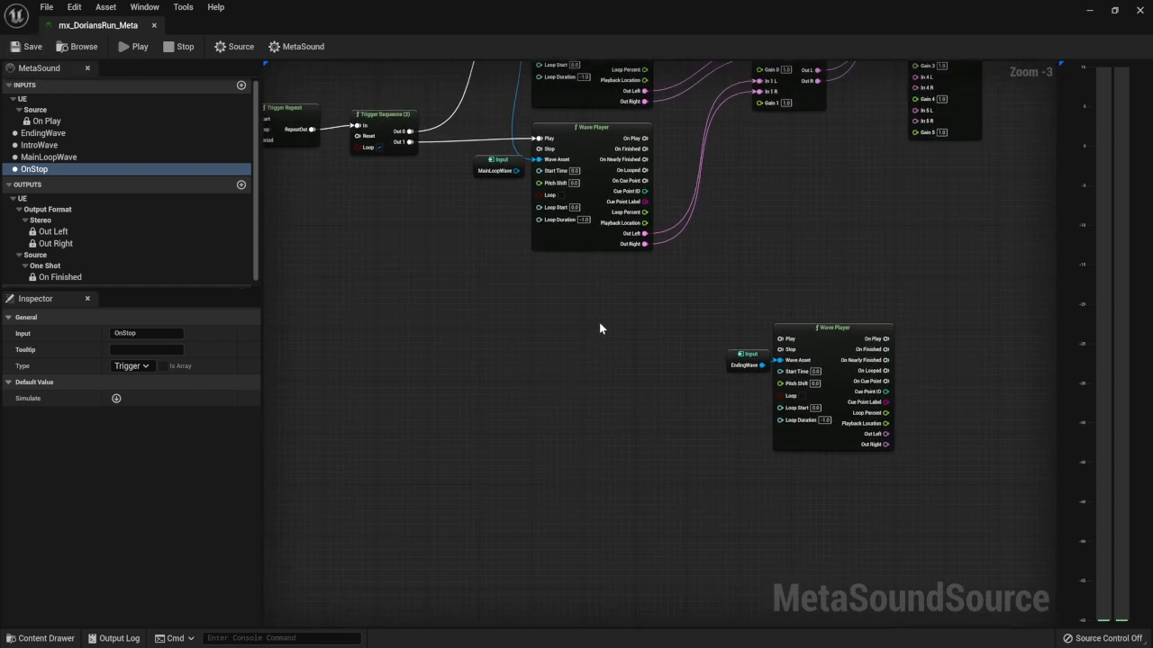
{"action": "left_click_drag", "start_coordinate": [655, 312], "coordinate": [711, 458]}
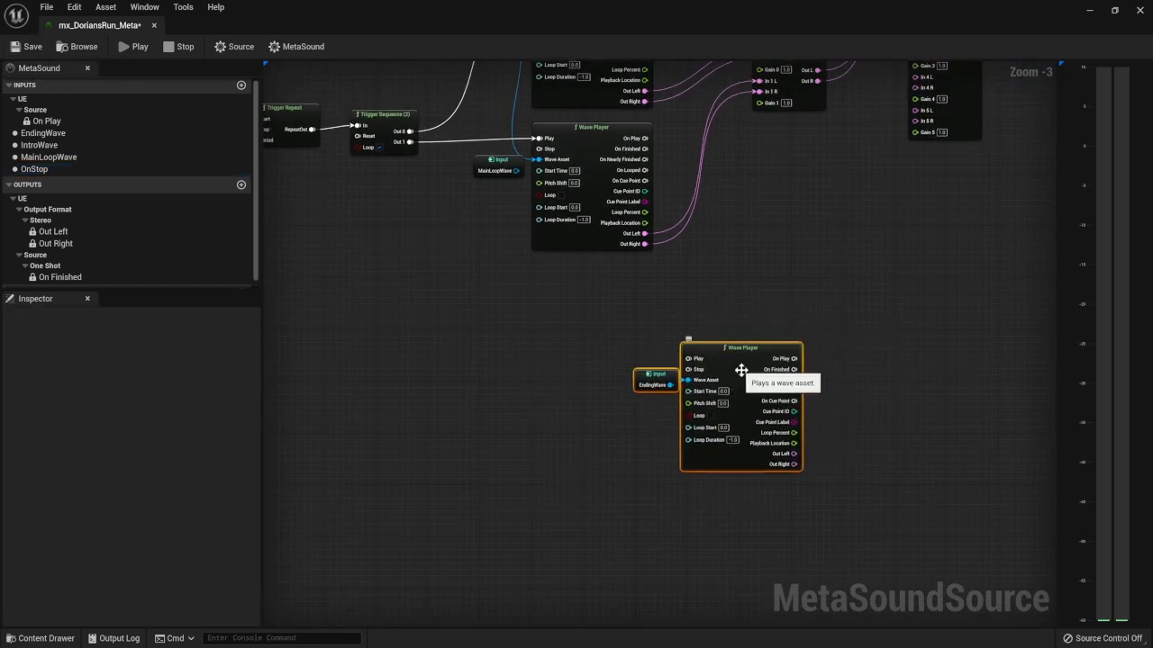
{"action": "right_click_drag", "start_coordinate": [850, 338], "coordinate": [864, 477]}
{"action": "left_click", "coordinate": [769, 381]}
{"action": "left_click_drag", "start_coordinate": [648, 419], "coordinate": [707, 466]}
{"action": "left_click", "coordinate": [695, 408]}
{"action": "left_click_drag", "start_coordinate": [685, 421], "coordinate": [609, 494]}
{"action": "left_click_drag", "start_coordinate": [699, 469], "coordinate": [596, 532]}
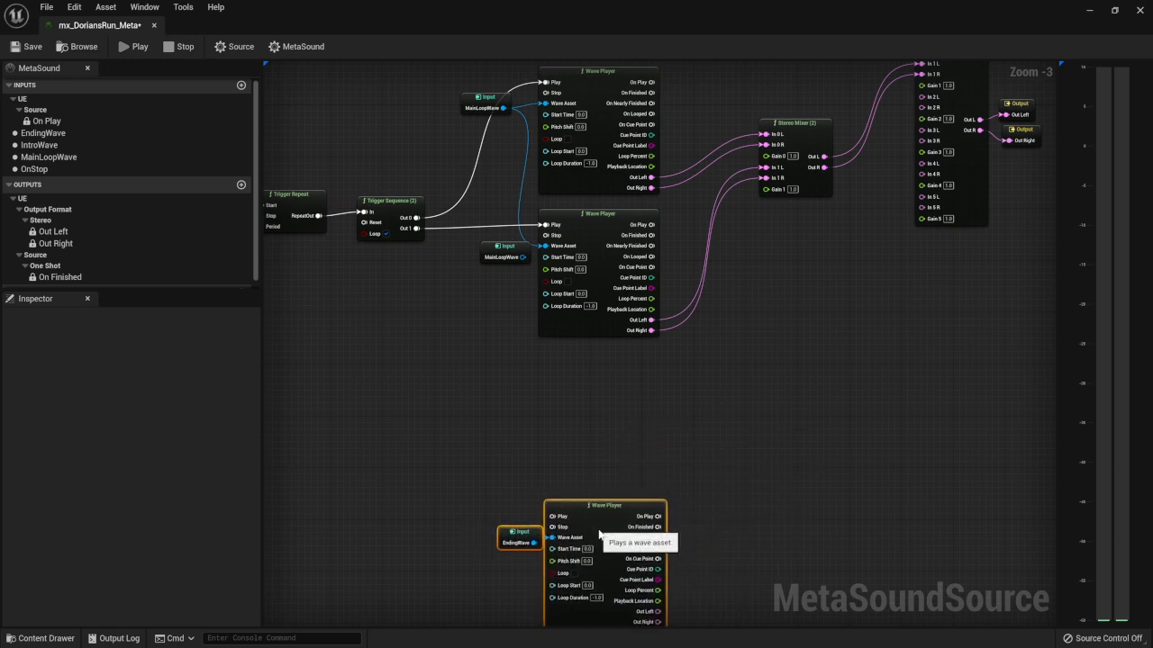
{"action": "left_click", "coordinate": [610, 457]}
{"action": "right_click_drag", "start_coordinate": [610, 457], "coordinate": [586, 459]}
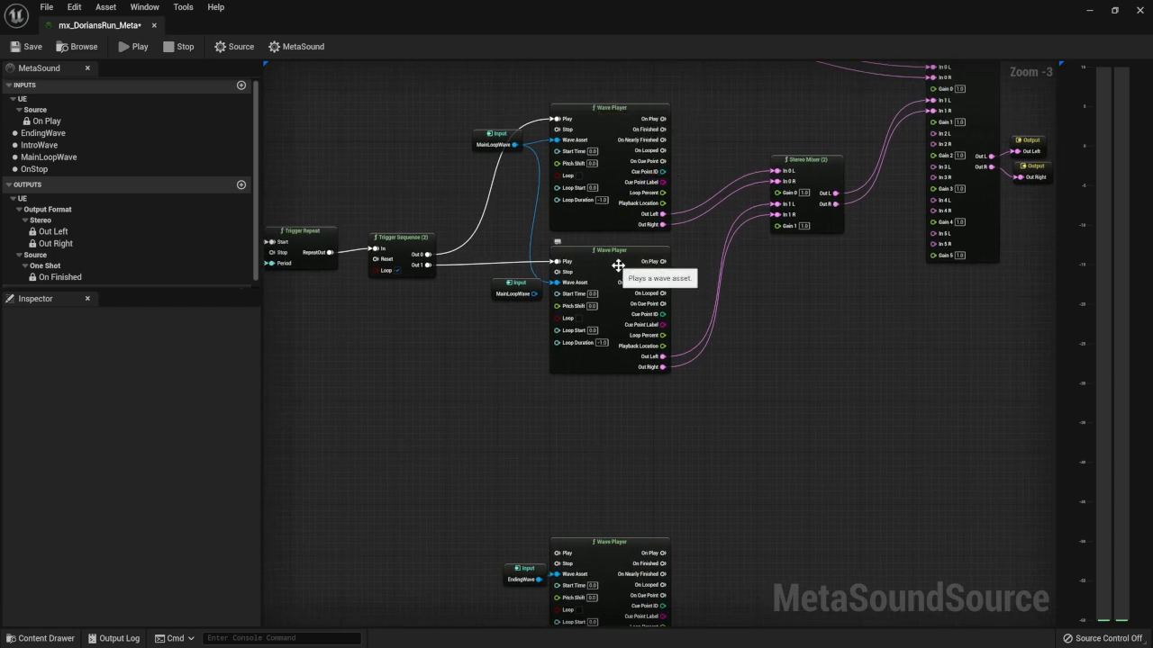
Step: Move the six-input Stereo Mixer and its two output nodes down, level with the main loop's Stereo Mixer
{"action": "right_click_drag", "start_coordinate": [792, 301], "coordinate": [667, 419]}
{"action": "left_click_drag", "start_coordinate": [780, 111], "coordinate": [866, 352]}
{"action": "left_click_drag", "start_coordinate": [796, 311], "coordinate": [821, 405]}
{"action": "left_click", "coordinate": [628, 454]}
Step: Add an ADSR Envelope (Float) node and place it below the main loop's Stereo Mixer
{"action": "right_click_drag", "start_coordinate": [613, 459], "coordinate": [745, 351]}
{"action": "right_click_drag", "start_coordinate": [657, 399], "coordinate": [682, 370]}
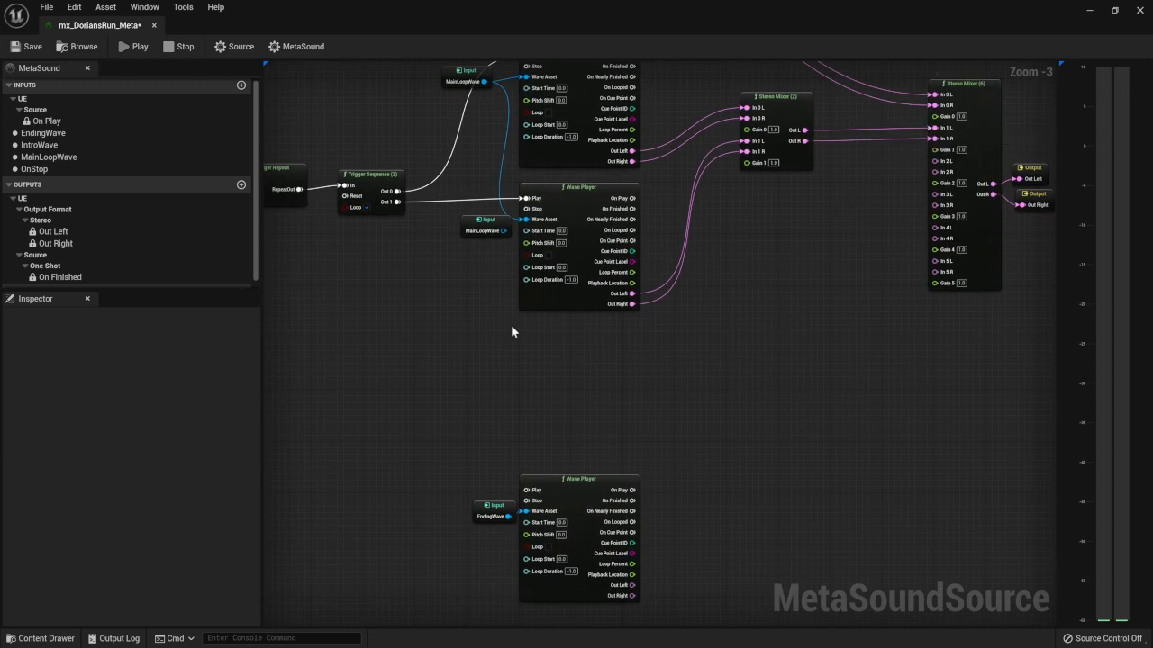
{"action": "right_click_drag", "start_coordinate": [534, 330], "coordinate": [537, 331]}
{"action": "type", "text": "adsr"}
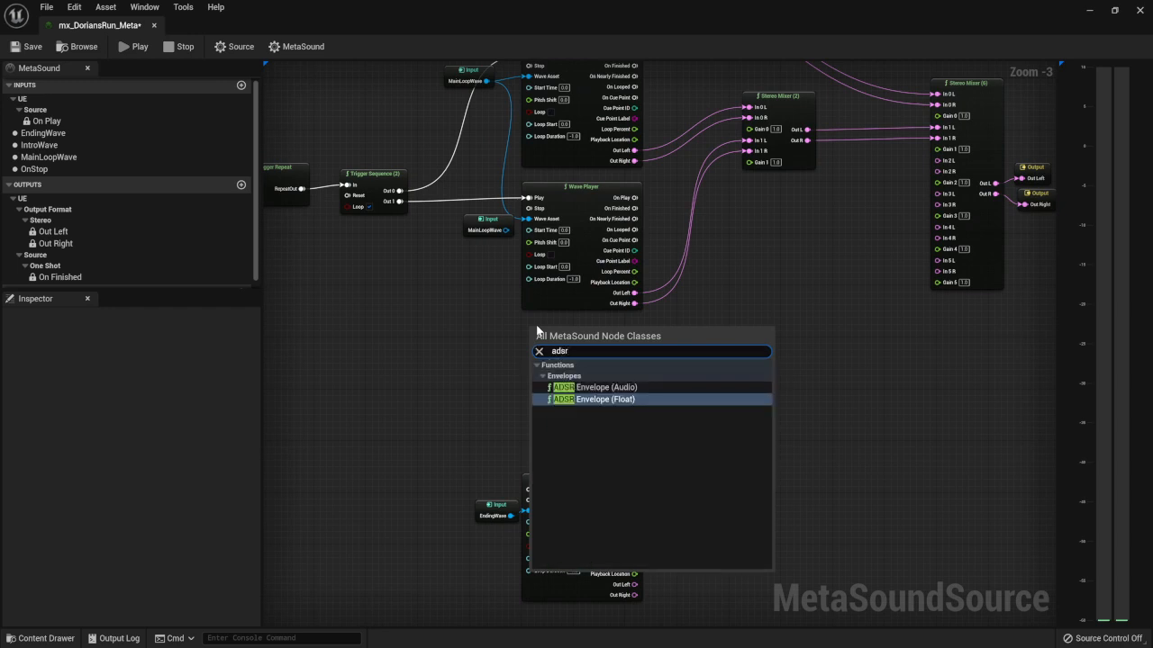
{"action": "key", "text": "Up"}
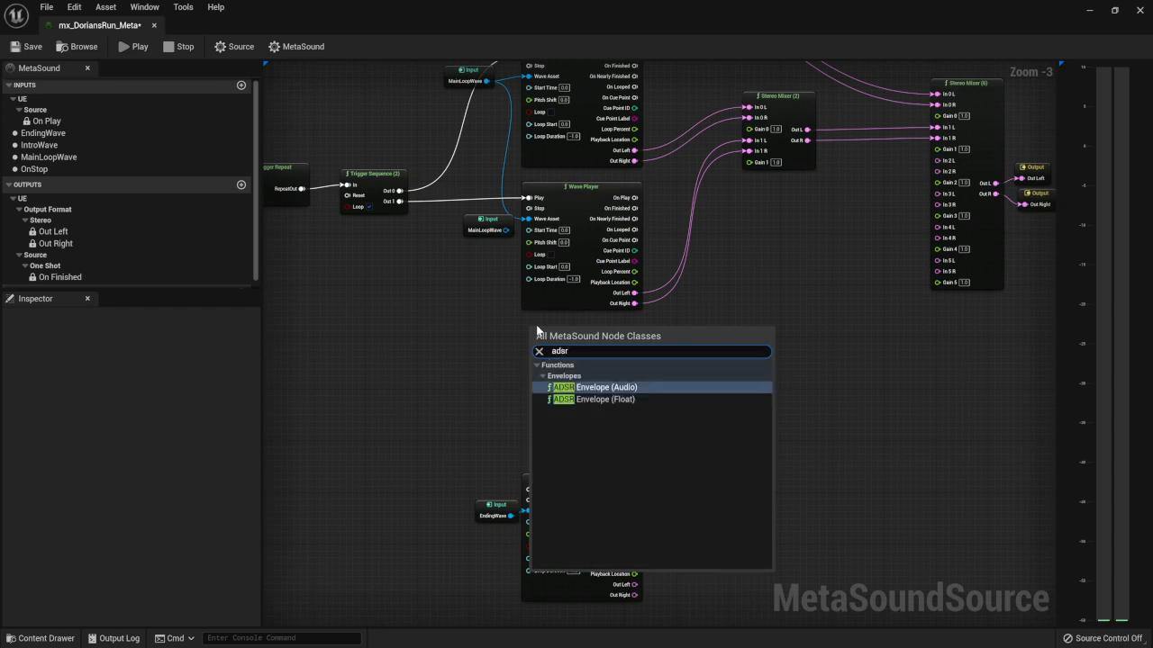
{"action": "key", "text": "Down"}
{"action": "key", "text": "Return"}
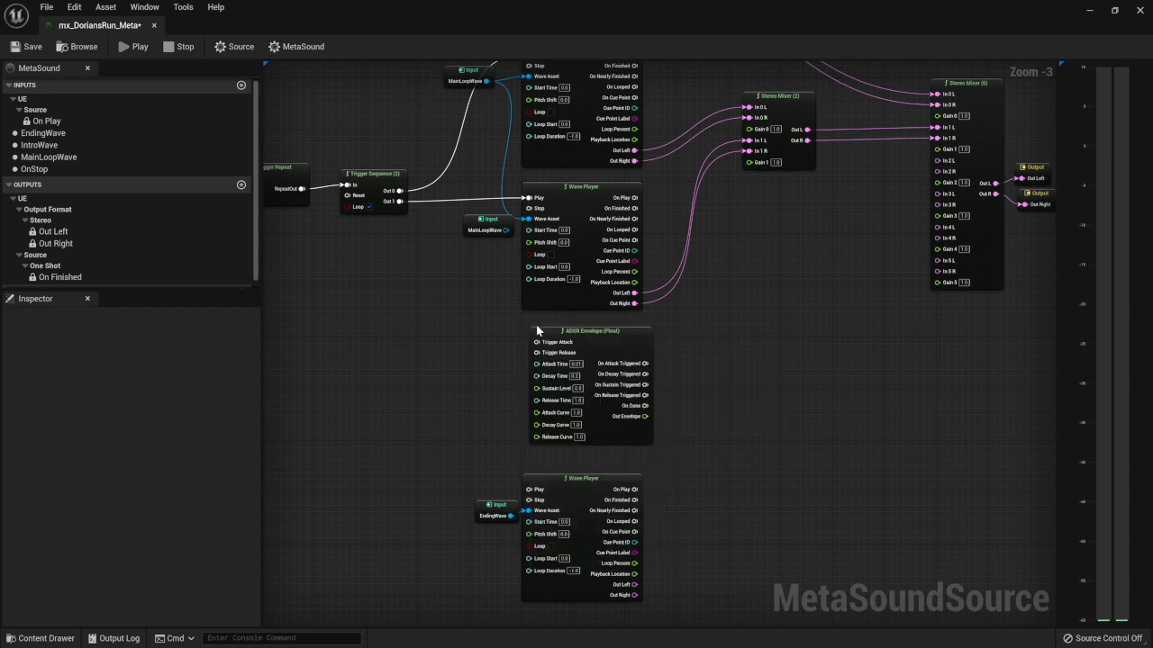
{"action": "right_click_drag", "start_coordinate": [775, 290], "coordinate": [651, 314]}
{"action": "left_click_drag", "start_coordinate": [482, 358], "coordinate": [682, 303]}
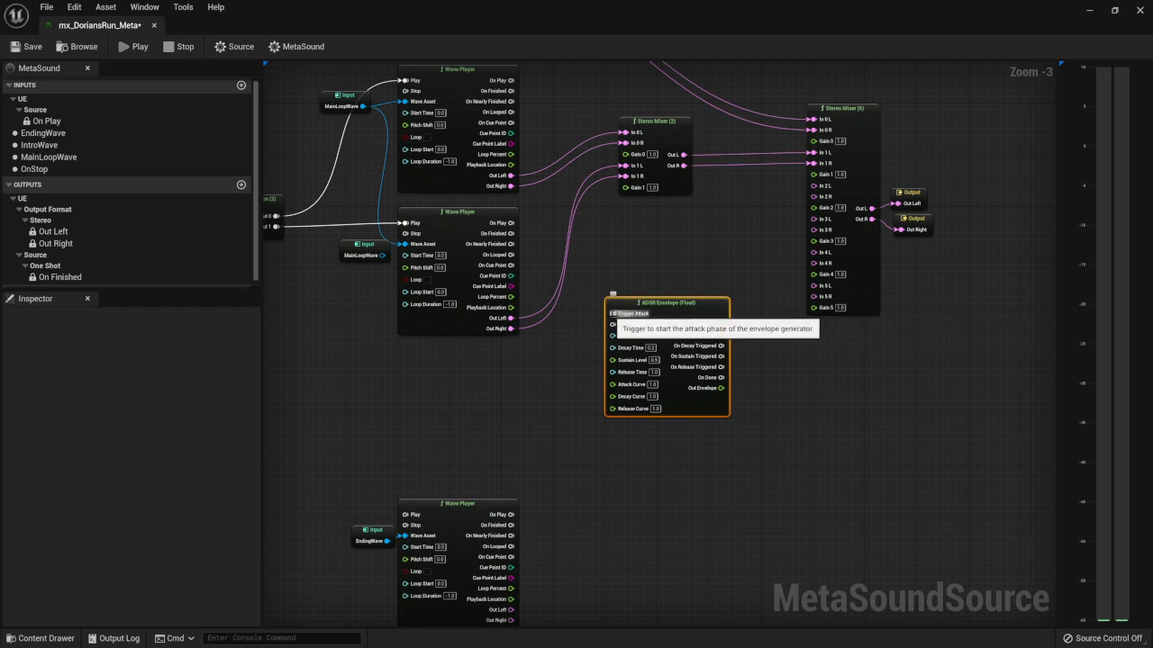
Step: Feed the envelope's Trigger Attack from the On Play input and move both nodes up beside the final mixer
{"action": "left_click_drag", "start_coordinate": [612, 315], "coordinate": [576, 311]}
{"action": "left_click", "coordinate": [583, 396]}
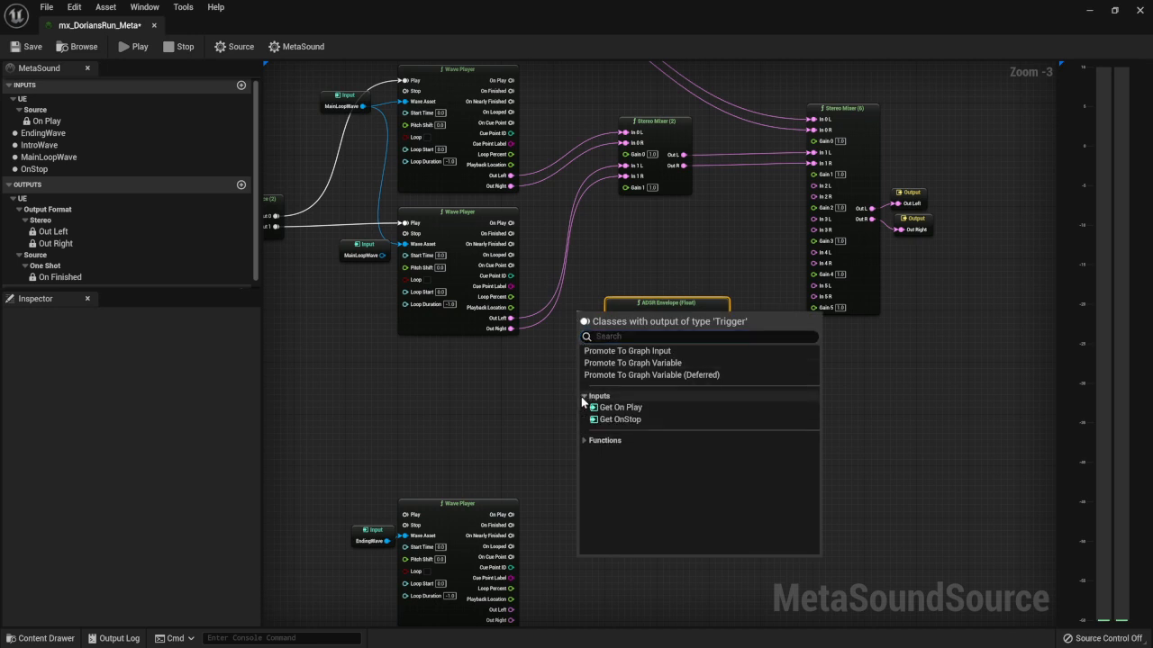
{"action": "left_click", "coordinate": [617, 408]}
{"action": "left_click", "coordinate": [573, 315]}
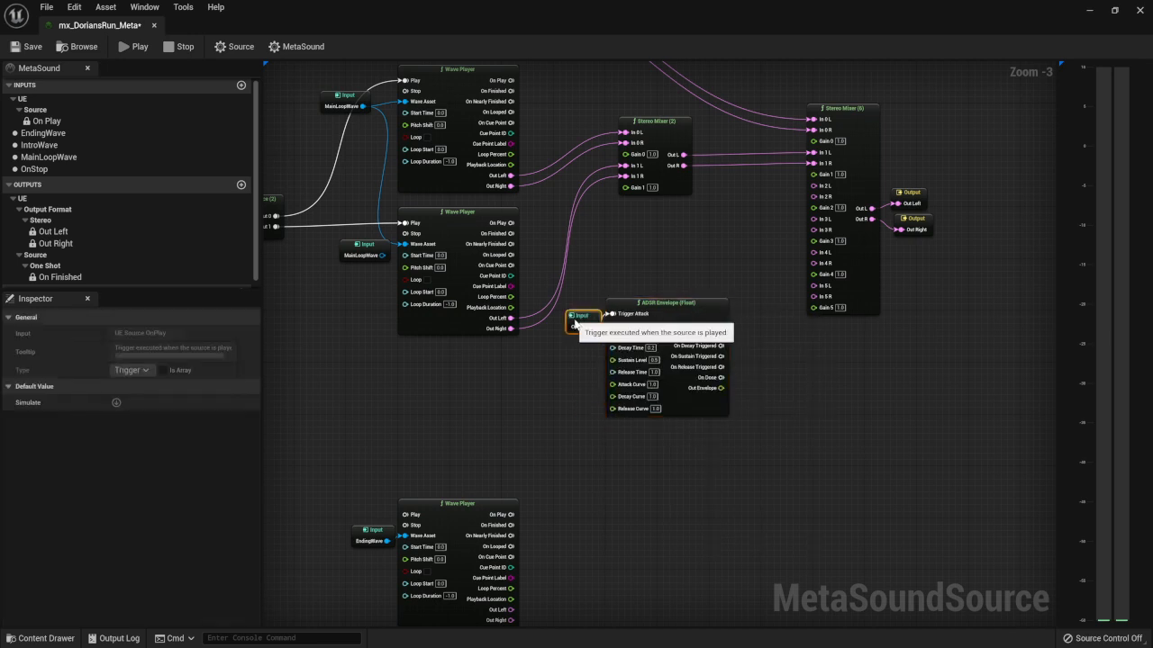
{"action": "left_click_drag", "start_coordinate": [586, 279], "coordinate": [666, 245]}
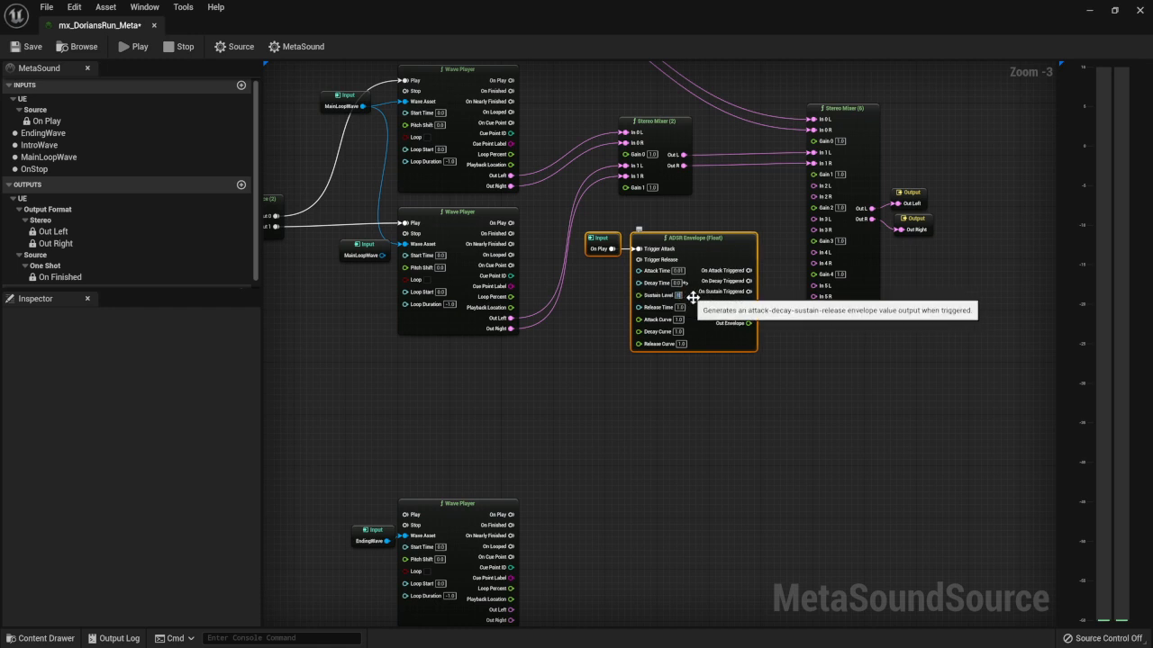
Step: Set the ADSR envelope's Decay Time to 0.0 and Sustain Level to 1.0
{"action": "left_click", "coordinate": [678, 296]}
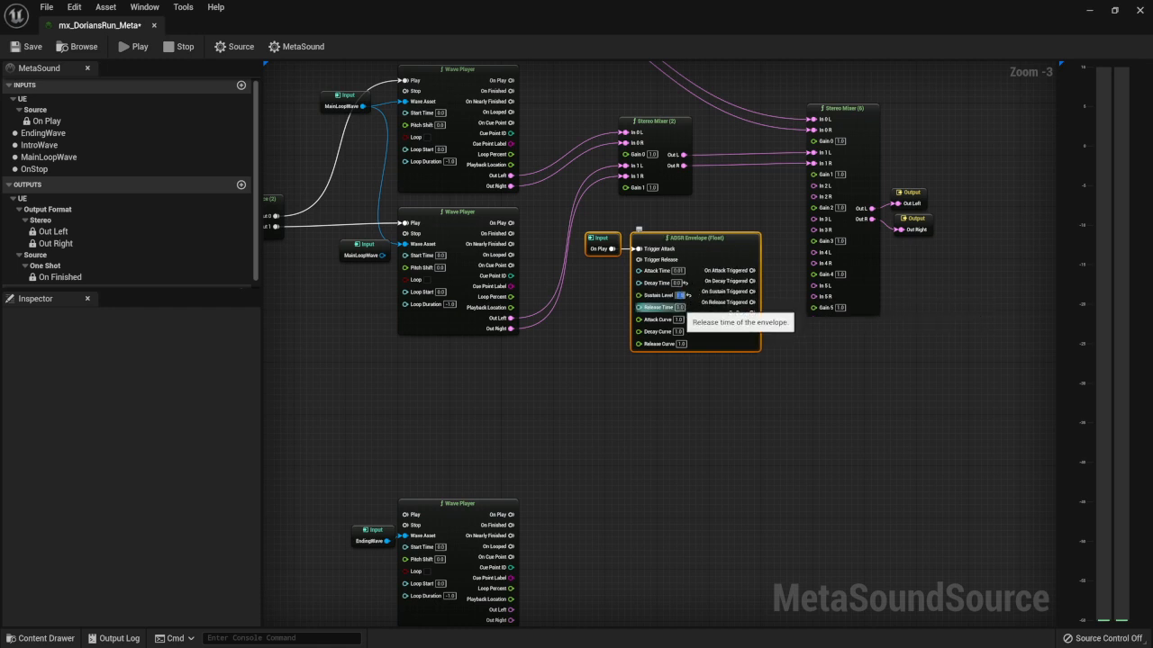
{"action": "left_click", "coordinate": [679, 307]}
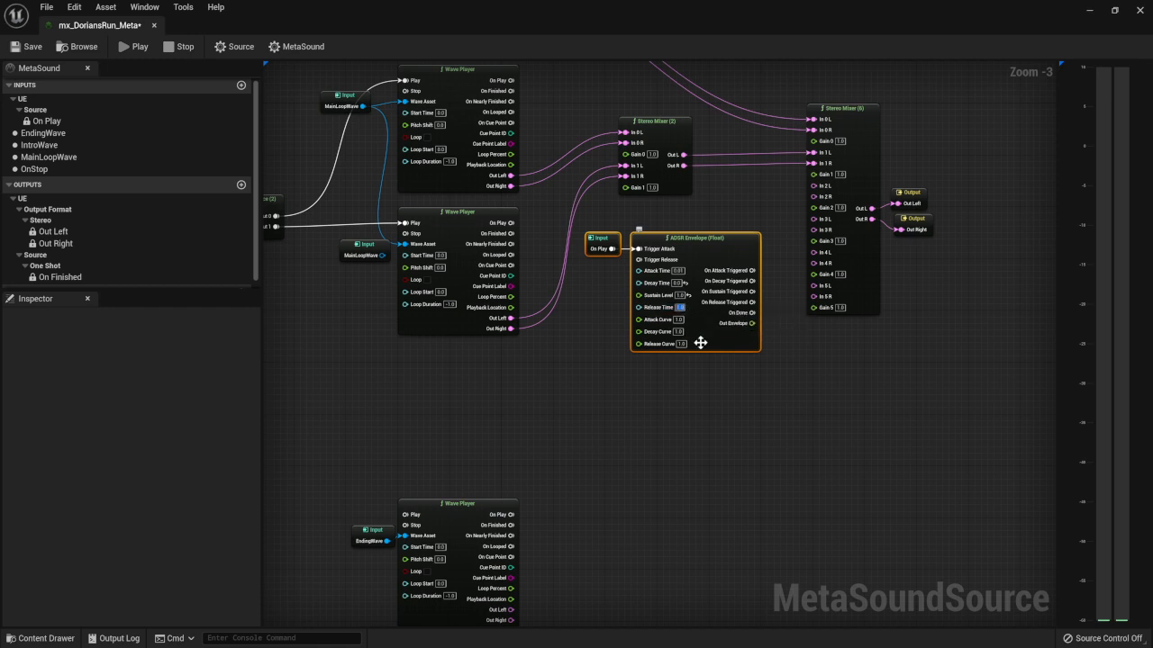
{"action": "left_click", "coordinate": [706, 389]}
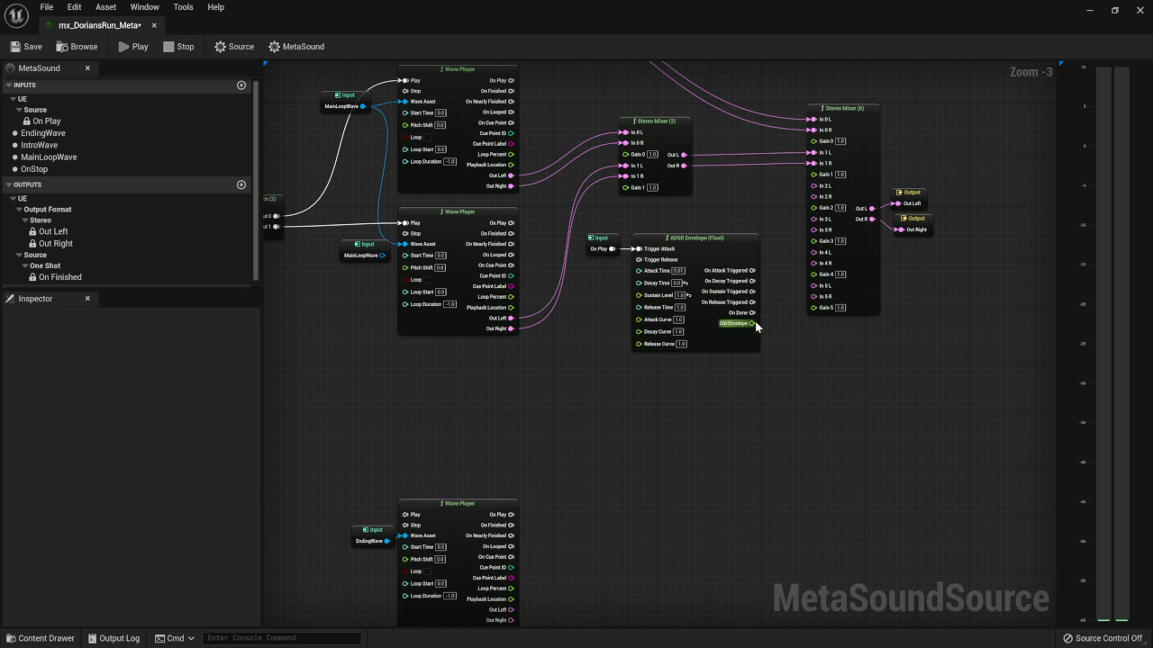
Step: Connect the envelope's Out Envelope to Gain 1 of the six-input Stereo Mixer and nudge the envelope and its input up
{"action": "left_click_drag", "start_coordinate": [752, 323], "coordinate": [814, 175]}
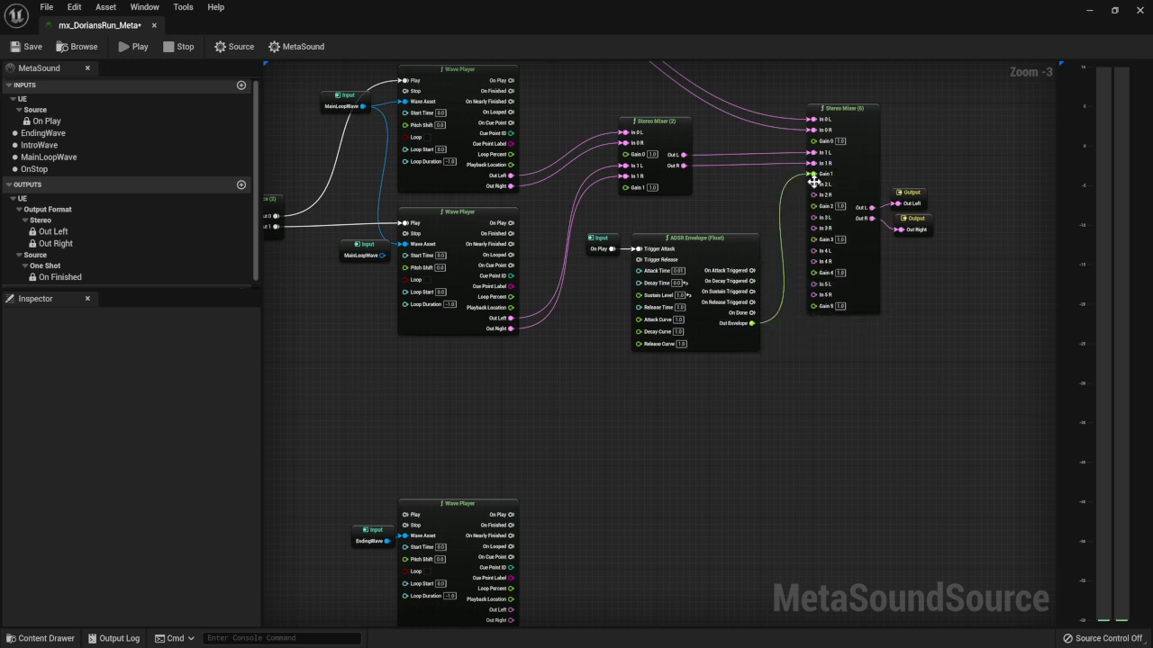
{"action": "left_click_drag", "start_coordinate": [598, 220], "coordinate": [714, 227]}
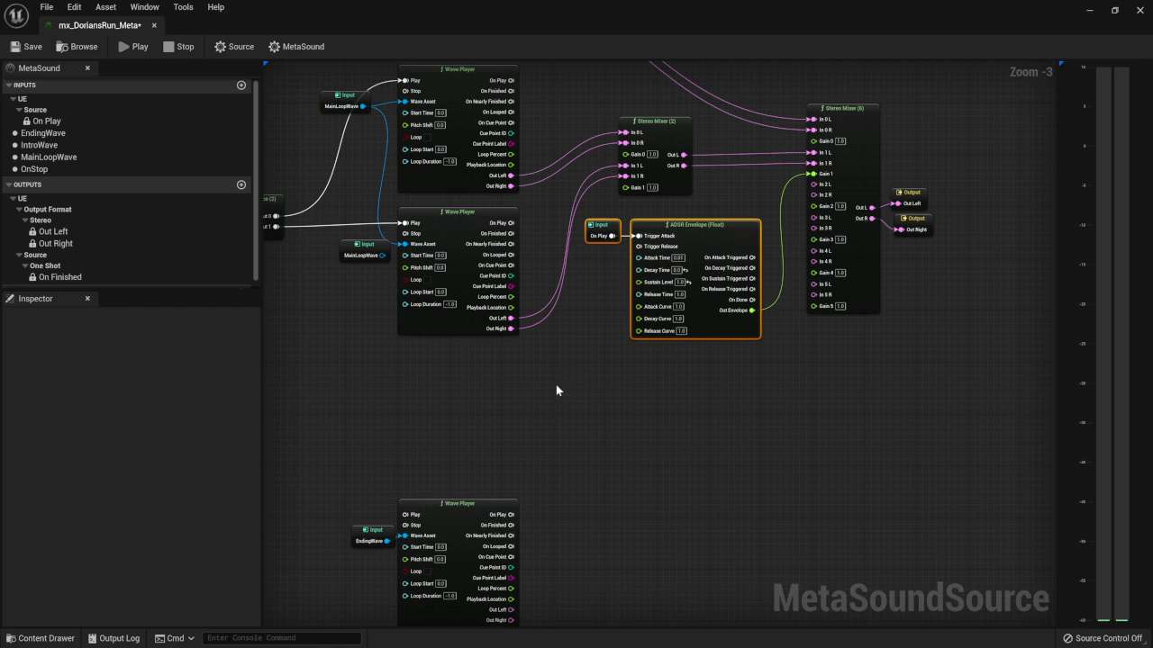
Step: Copy the intro's Trigger Delay with its BPM To Seconds node and place the copies beneath the second main loop Wave Player
{"action": "right_click_drag", "start_coordinate": [512, 402], "coordinate": [614, 412]}
{"action": "left_click_drag", "start_coordinate": [583, 183], "coordinate": [661, 260]}
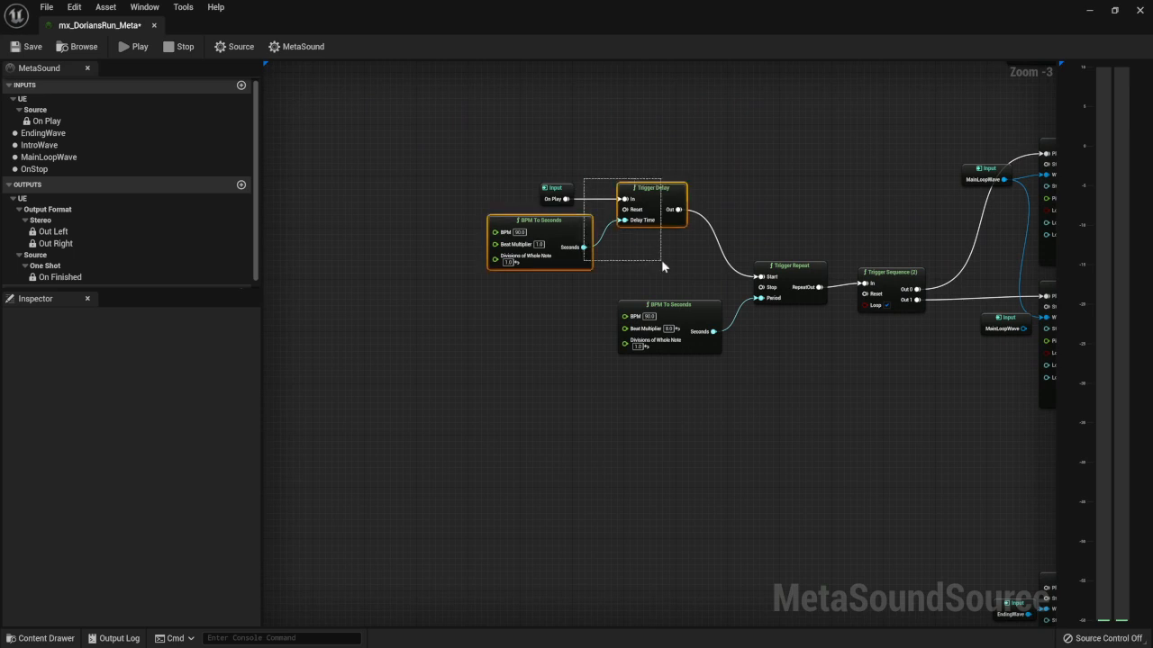
{"action": "right_click_drag", "start_coordinate": [864, 430], "coordinate": [616, 389]}
{"action": "key", "text": "ctrl+v"}
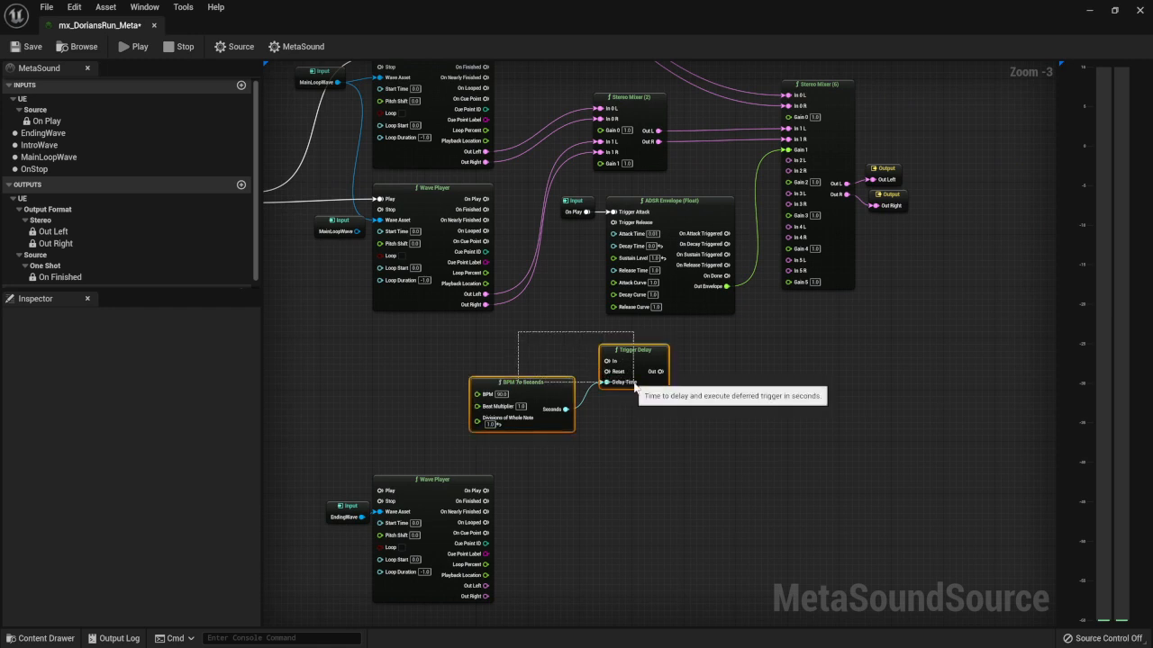
{"action": "left_click_drag", "start_coordinate": [642, 363], "coordinate": [506, 357]}
{"action": "left_click", "coordinate": [425, 336]}
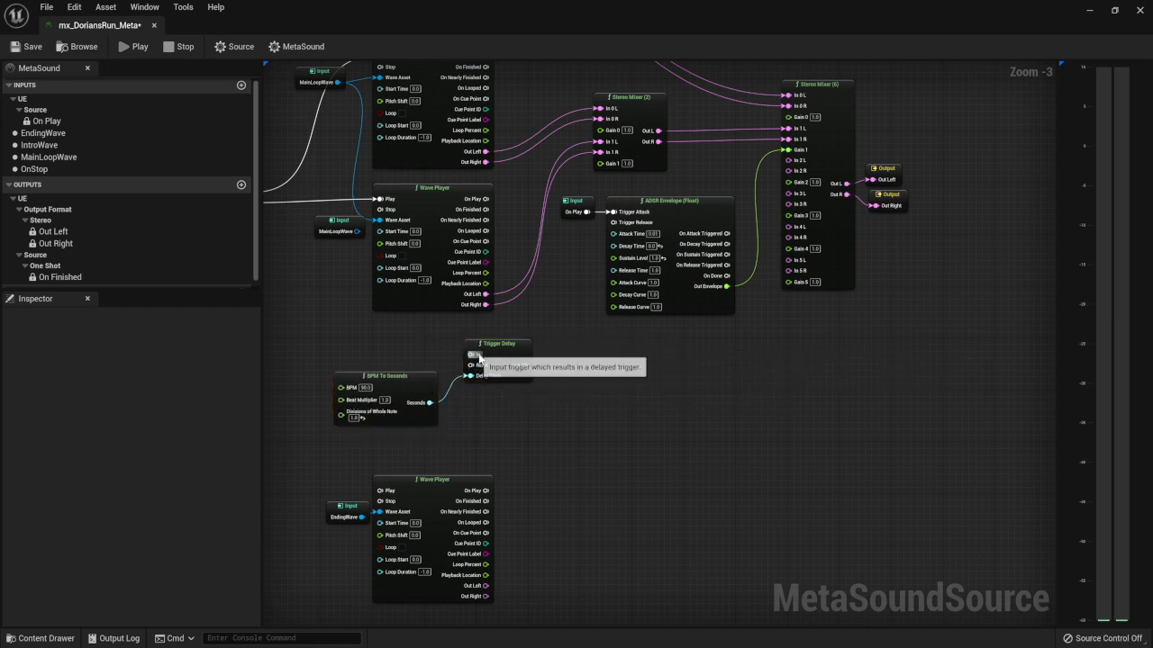
Step: Feed the copied Trigger Delay from the OnStop input and connect its output to the envelope's Trigger Release
{"action": "left_click_drag", "start_coordinate": [470, 354], "coordinate": [448, 357]}
{"action": "left_click", "coordinate": [455, 437]}
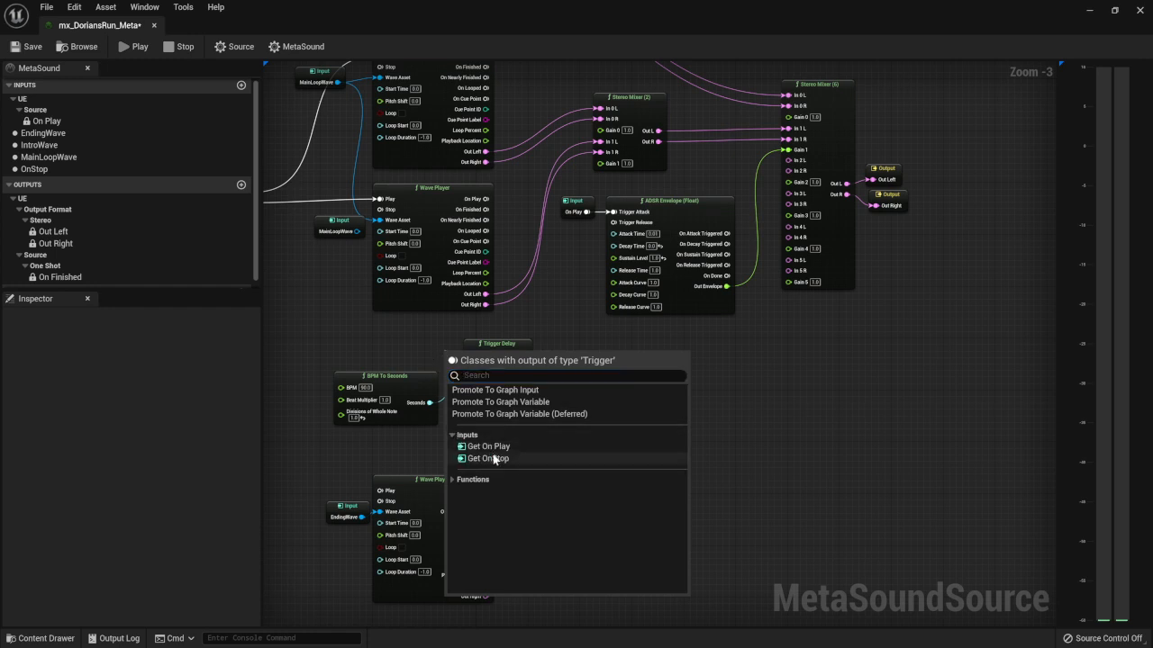
{"action": "left_click", "coordinate": [493, 459]}
{"action": "left_click_drag", "start_coordinate": [450, 356], "coordinate": [391, 350]}
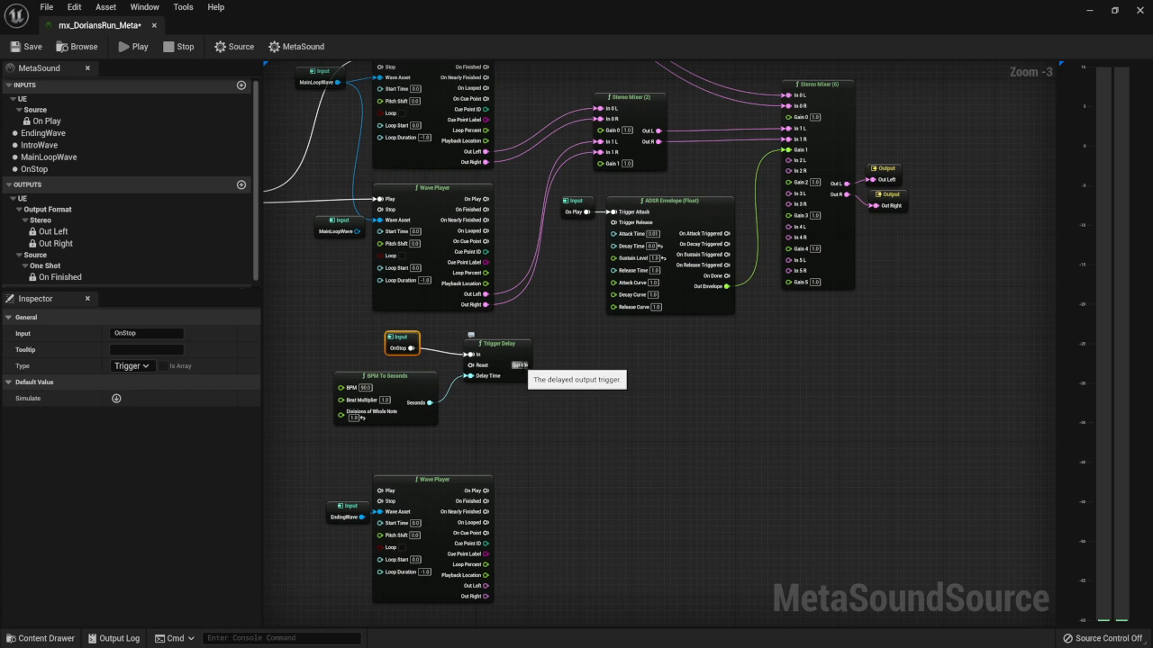
{"action": "left_click_drag", "start_coordinate": [527, 366], "coordinate": [619, 226]}
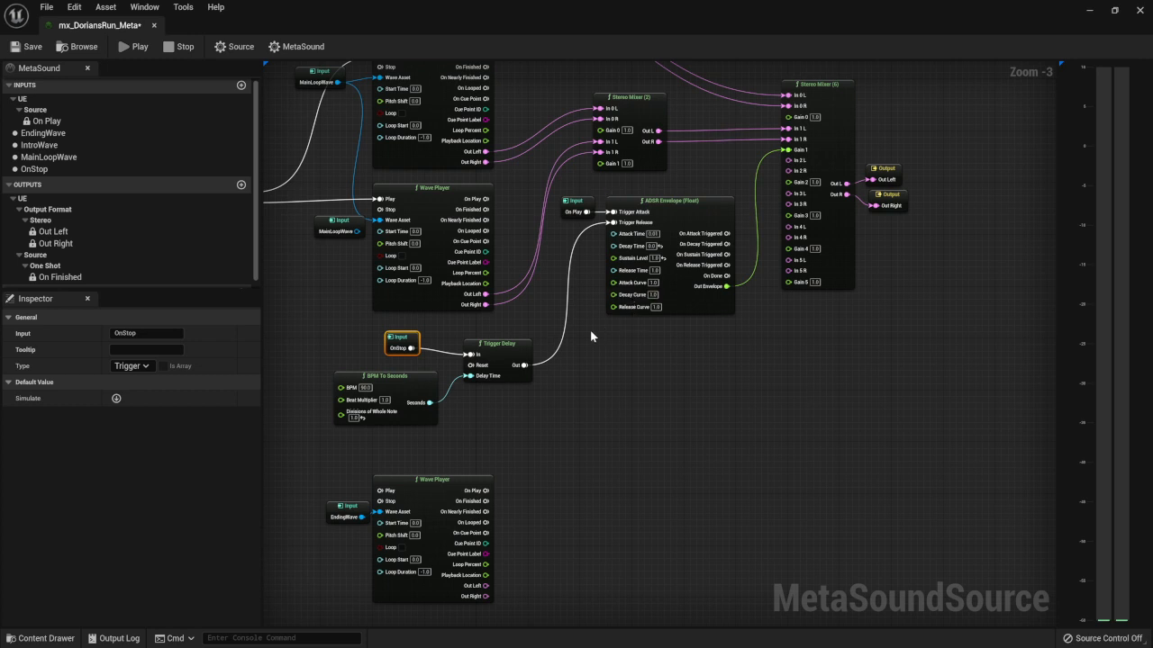
{"action": "left_click", "coordinate": [395, 376]}
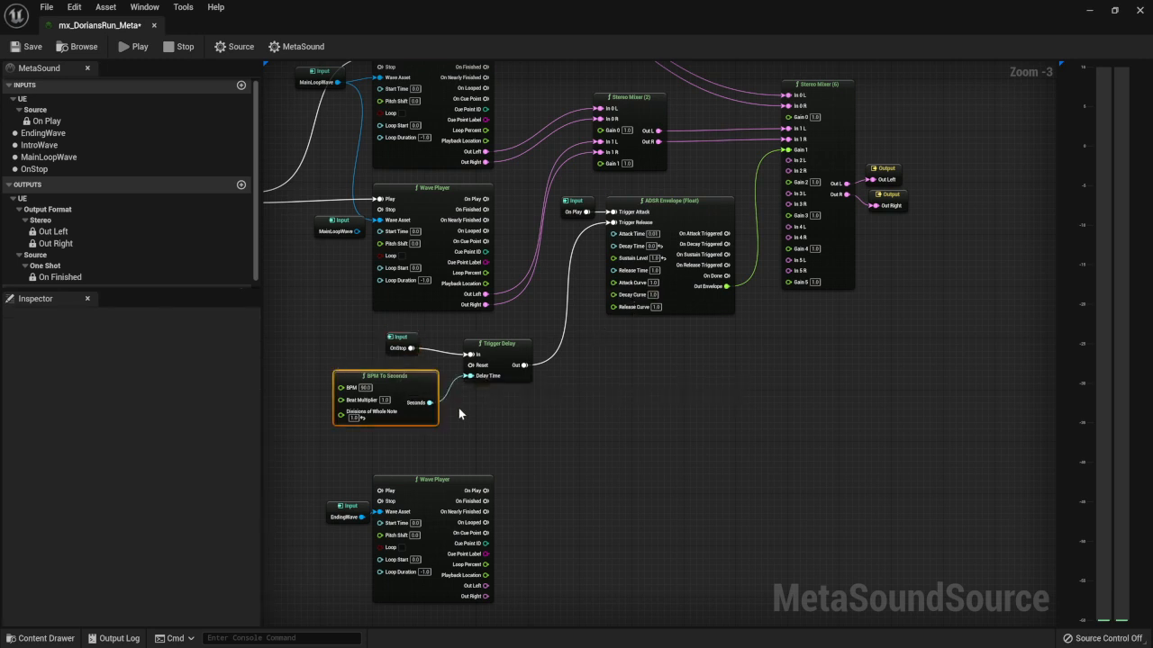
{"action": "key", "text": "ctrl+v"}
{"action": "key", "text": "Delete"}
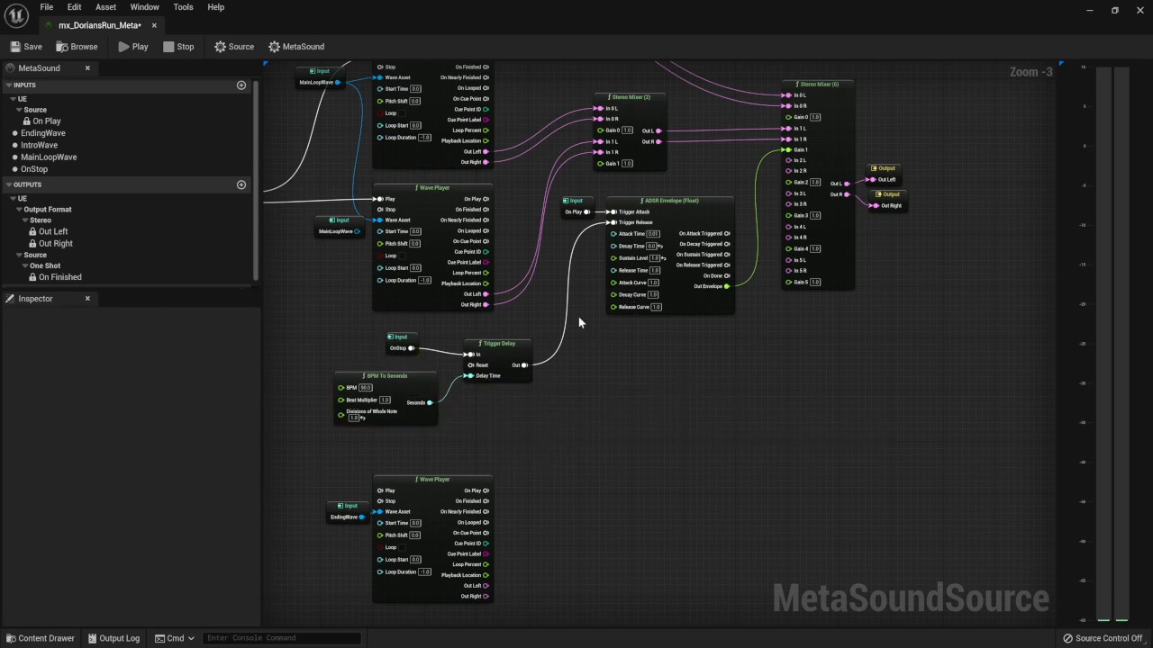
Step: Add a BPM To Seconds node feeding the envelope's Release Time, place it beneath the OnStop Trigger Delay, and save the MetaSound
{"action": "left_click_drag", "start_coordinate": [612, 270], "coordinate": [603, 397]}
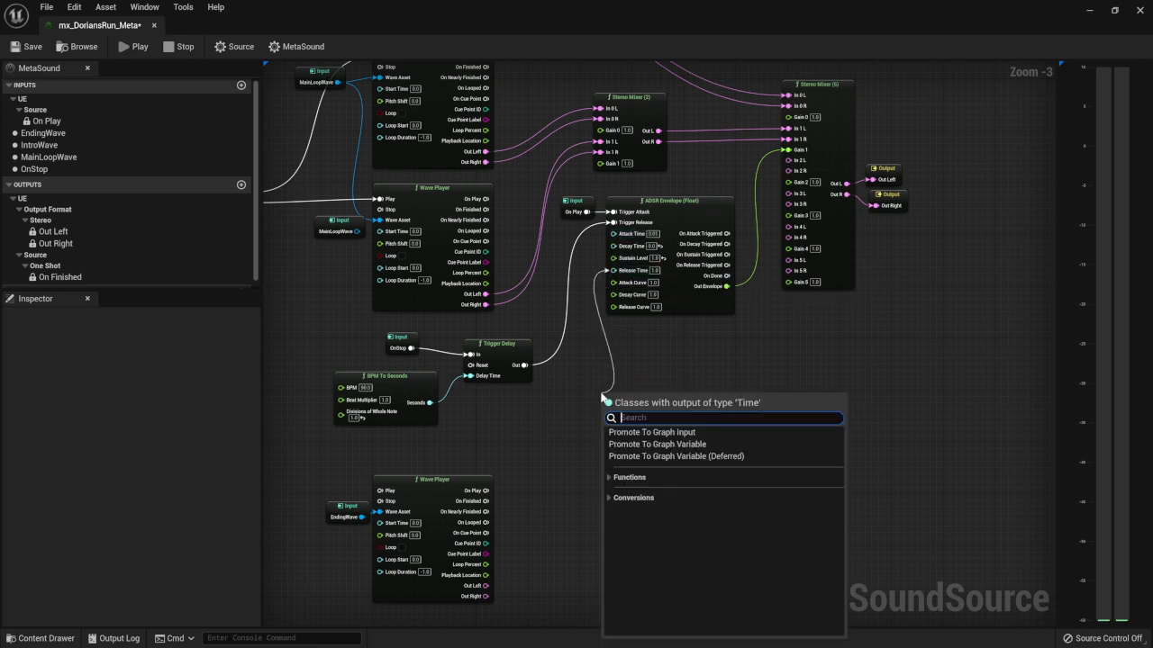
{"action": "type", "text": "bpm"}
{"action": "key", "text": "Return"}
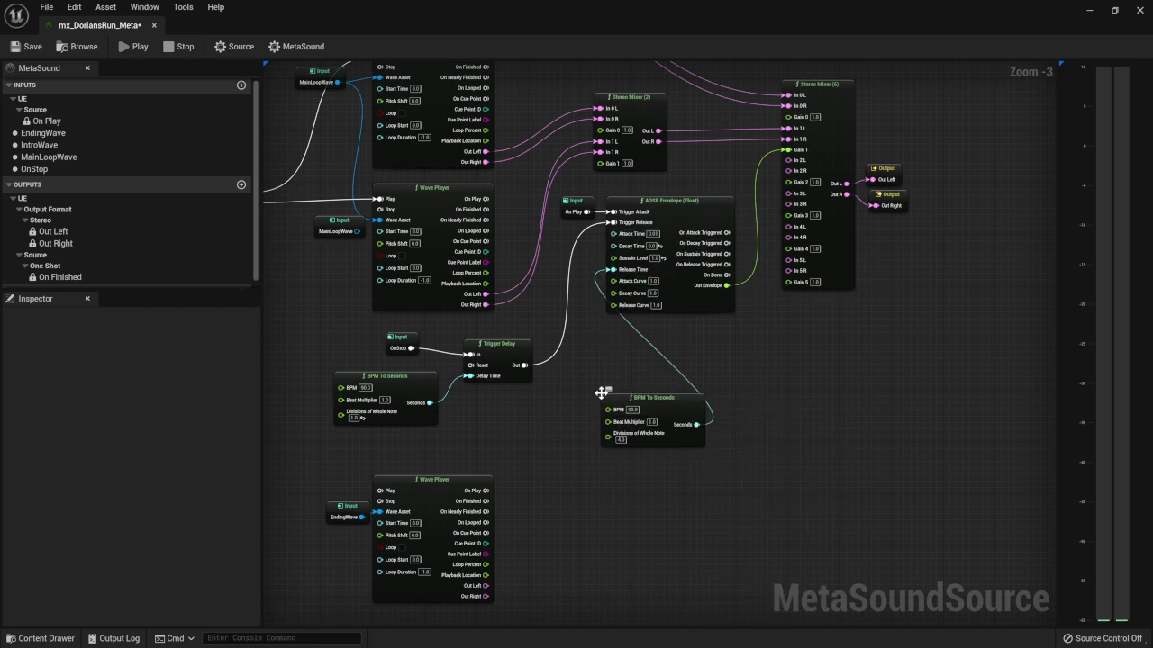
{"action": "left_click_drag", "start_coordinate": [674, 397], "coordinate": [606, 401]}
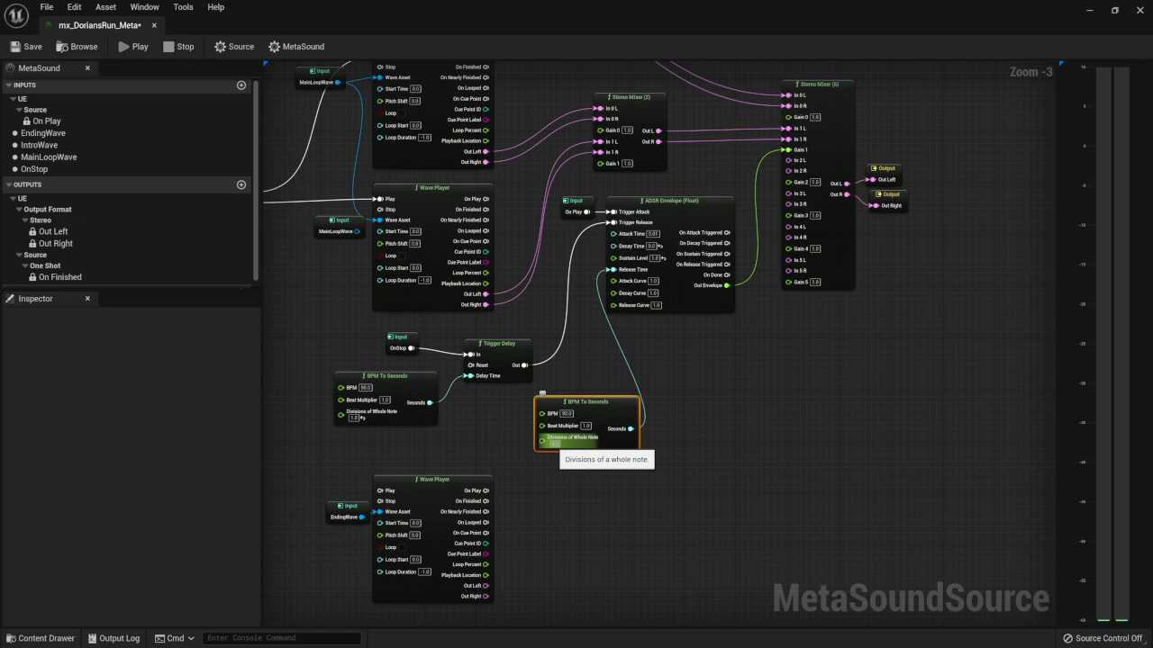
{"action": "left_click_drag", "start_coordinate": [593, 405], "coordinate": [530, 400]}
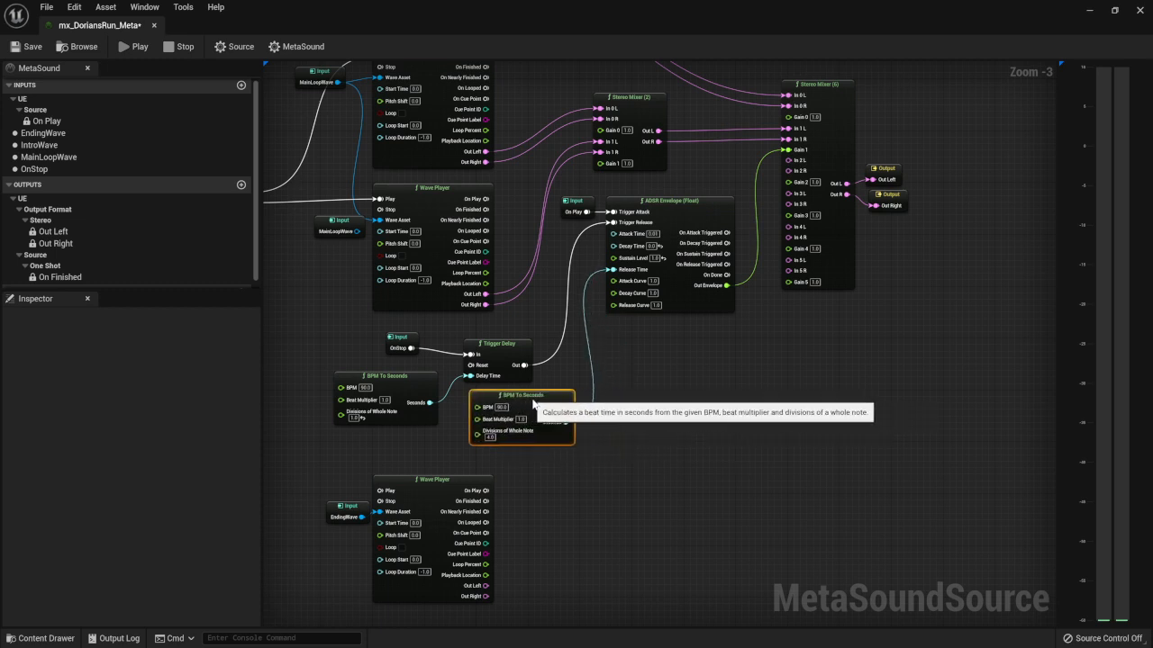
{"action": "left_click", "coordinate": [33, 47]}
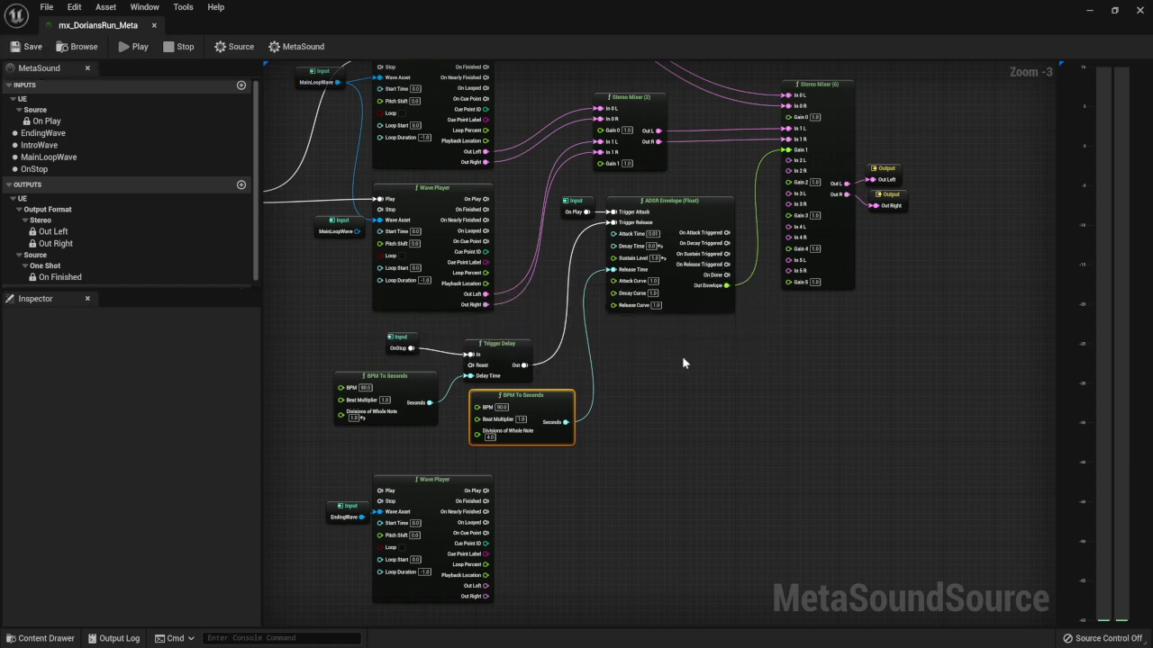
Step: Play the MetaSound, simulate the OnStop trigger to test the main loop's fade-out, and stop playback
{"action": "right_click_drag", "start_coordinate": [670, 395], "coordinate": [896, 496]}
{"action": "right_click_drag", "start_coordinate": [401, 339], "coordinate": [418, 333]}
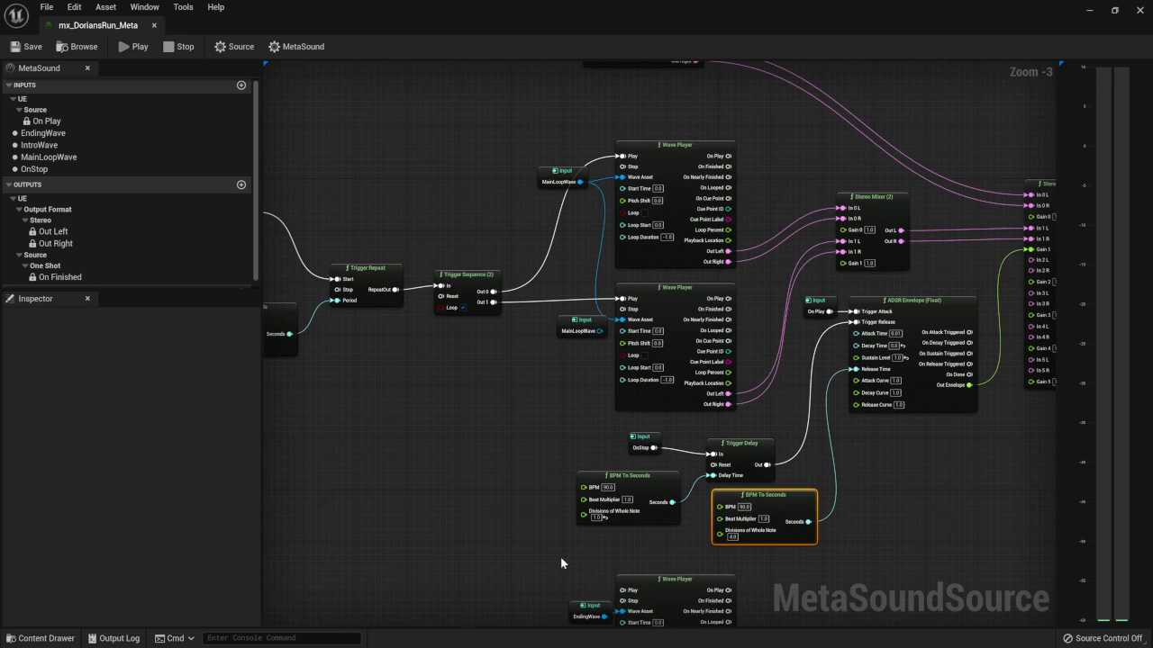
{"action": "right_click_drag", "start_coordinate": [560, 563], "coordinate": [450, 485]}
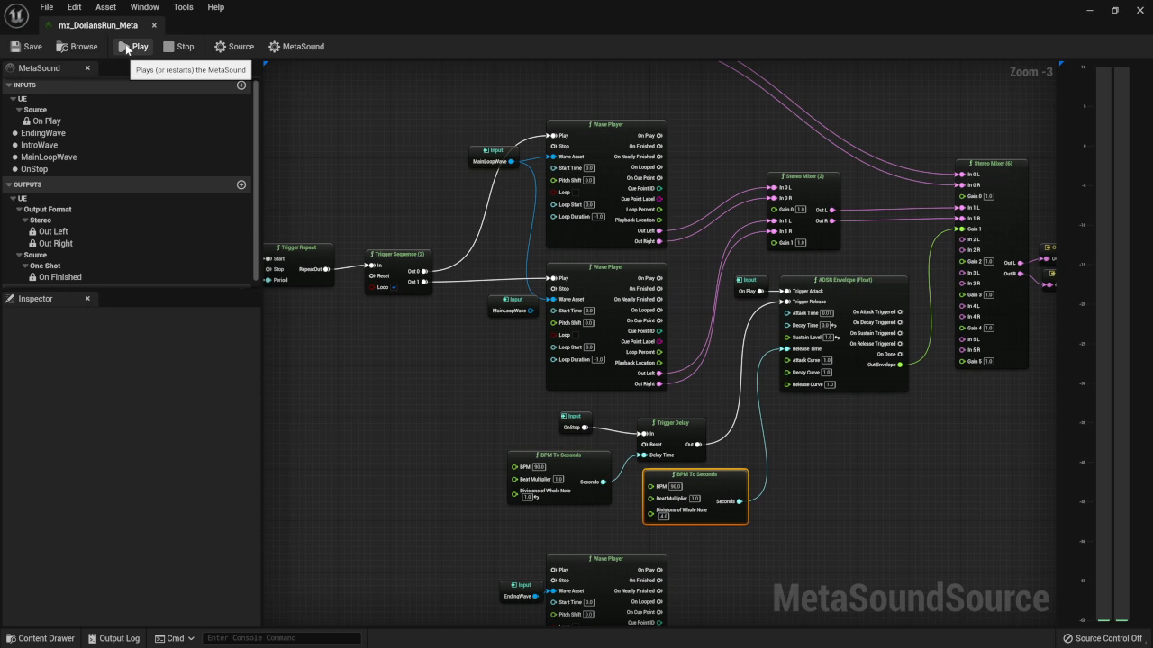
{"action": "left_click", "coordinate": [126, 49]}
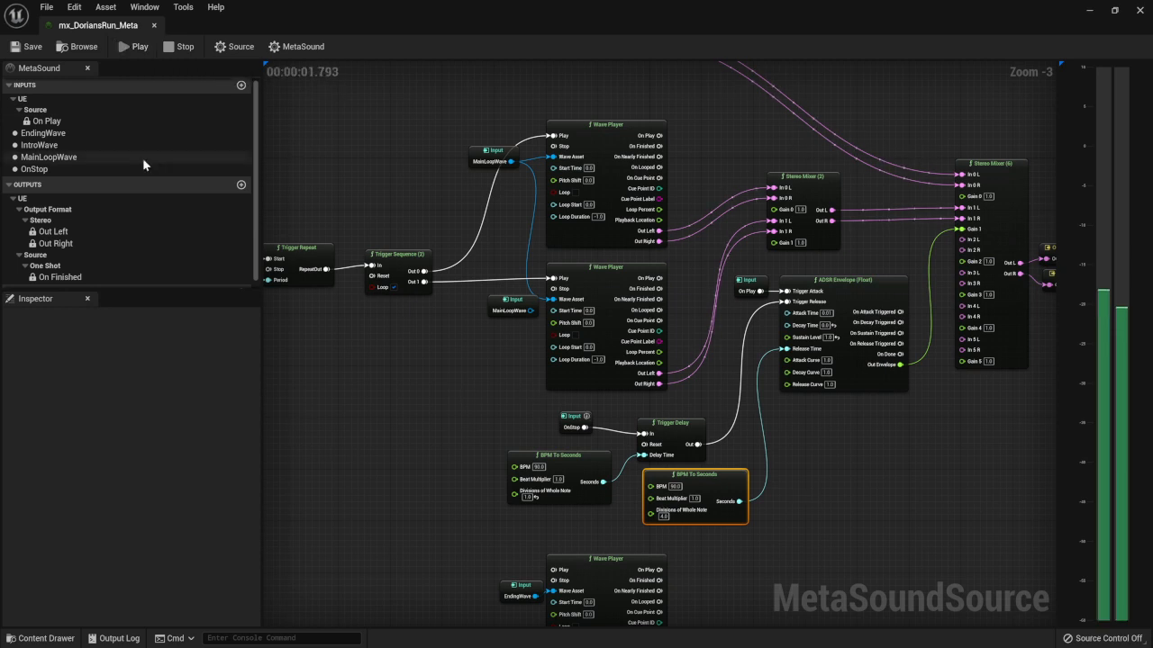
{"action": "left_click", "coordinate": [98, 170]}
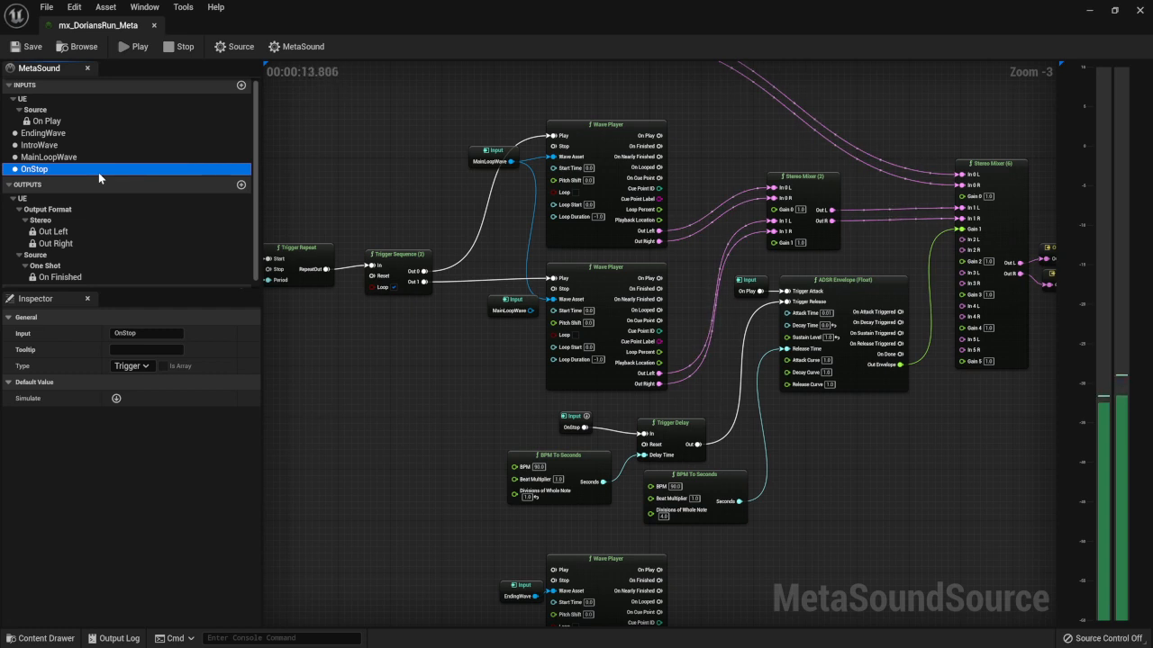
{"action": "left_click", "coordinate": [116, 398]}
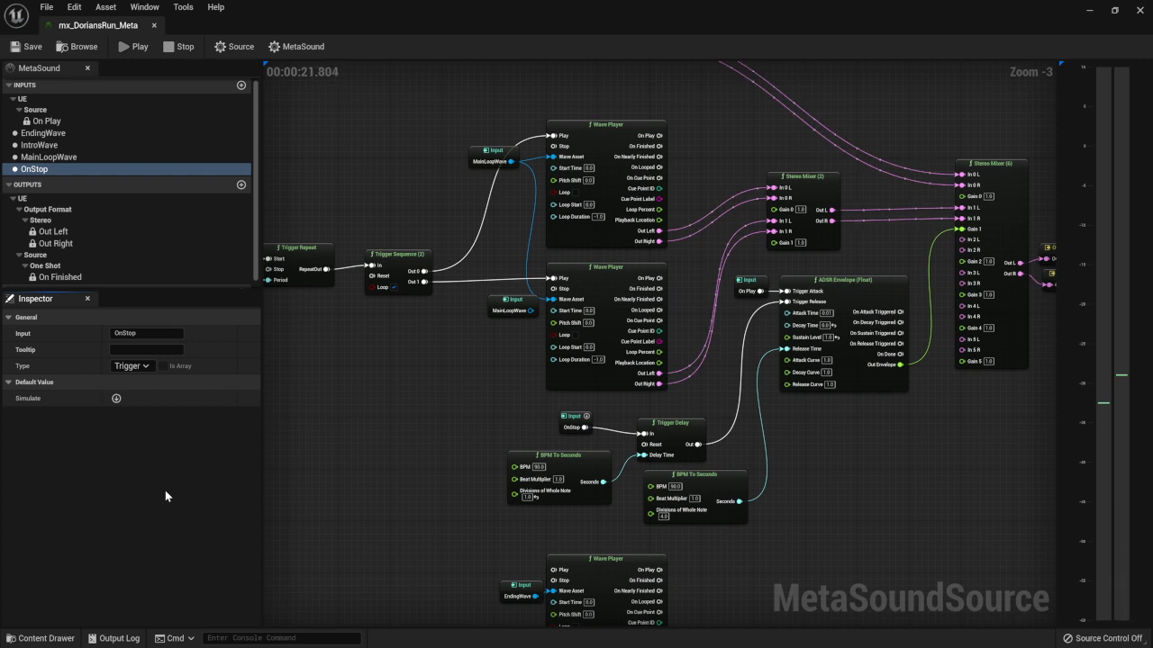
{"action": "left_click", "coordinate": [182, 46]}
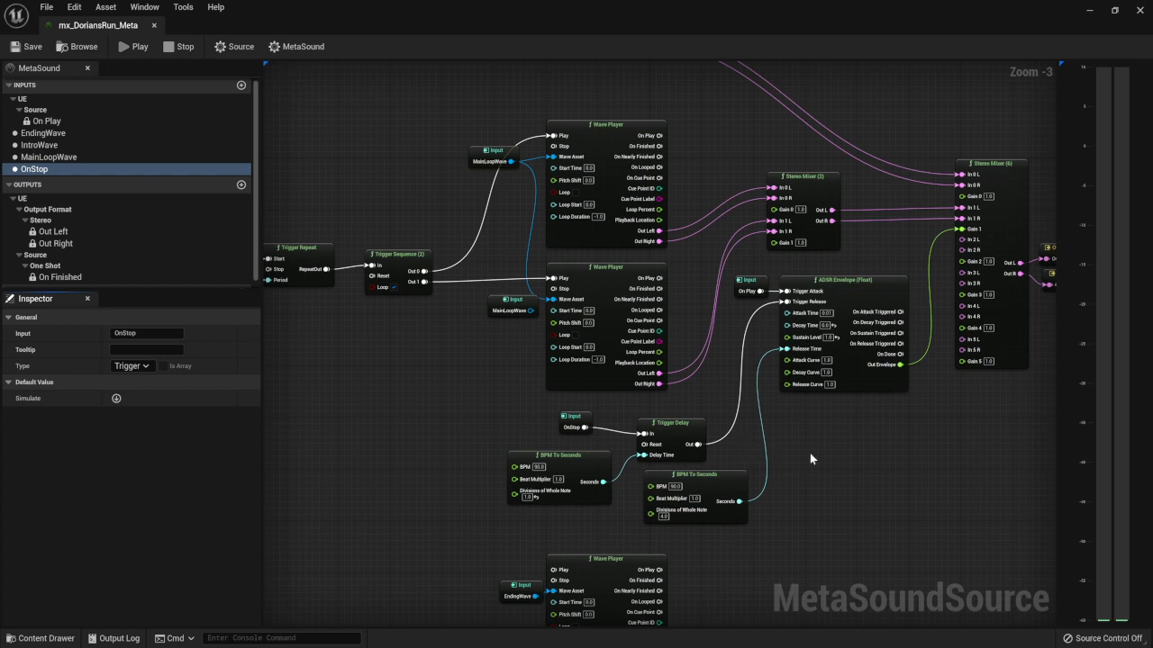
Step: Move the EndingWave input and its Wave Player together further right and down, clear of the OnStop delay nodes
{"action": "right_click_drag", "start_coordinate": [825, 505], "coordinate": [806, 393]}
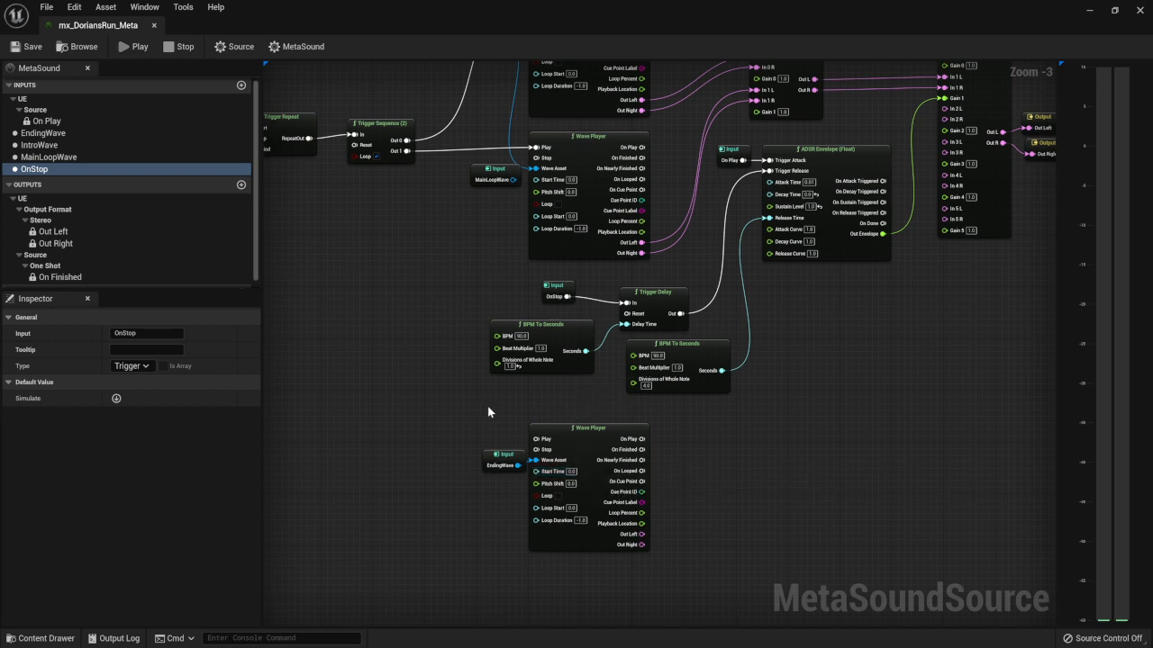
{"action": "left_click_drag", "start_coordinate": [488, 408], "coordinate": [731, 542]}
{"action": "left_click", "coordinate": [595, 471]}
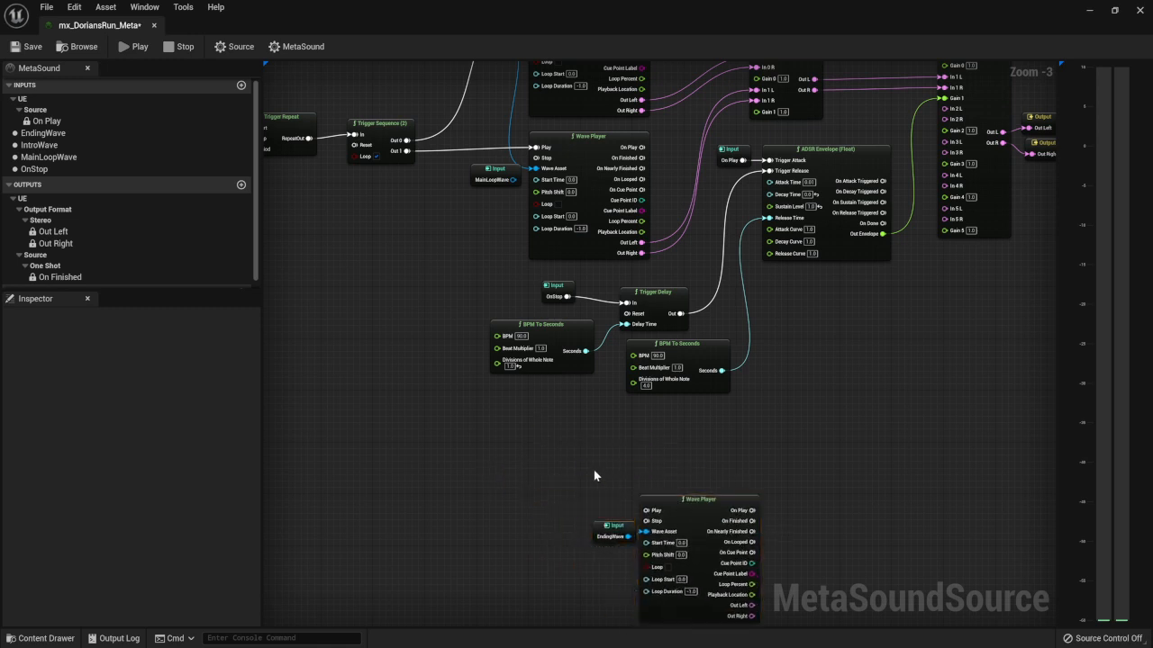
{"action": "left_click_drag", "start_coordinate": [593, 475], "coordinate": [762, 624]}
{"action": "left_click_drag", "start_coordinate": [687, 512], "coordinate": [661, 486]}
{"action": "left_click", "coordinate": [510, 450]}
{"action": "right_click_drag", "start_coordinate": [510, 450], "coordinate": [803, 540]}
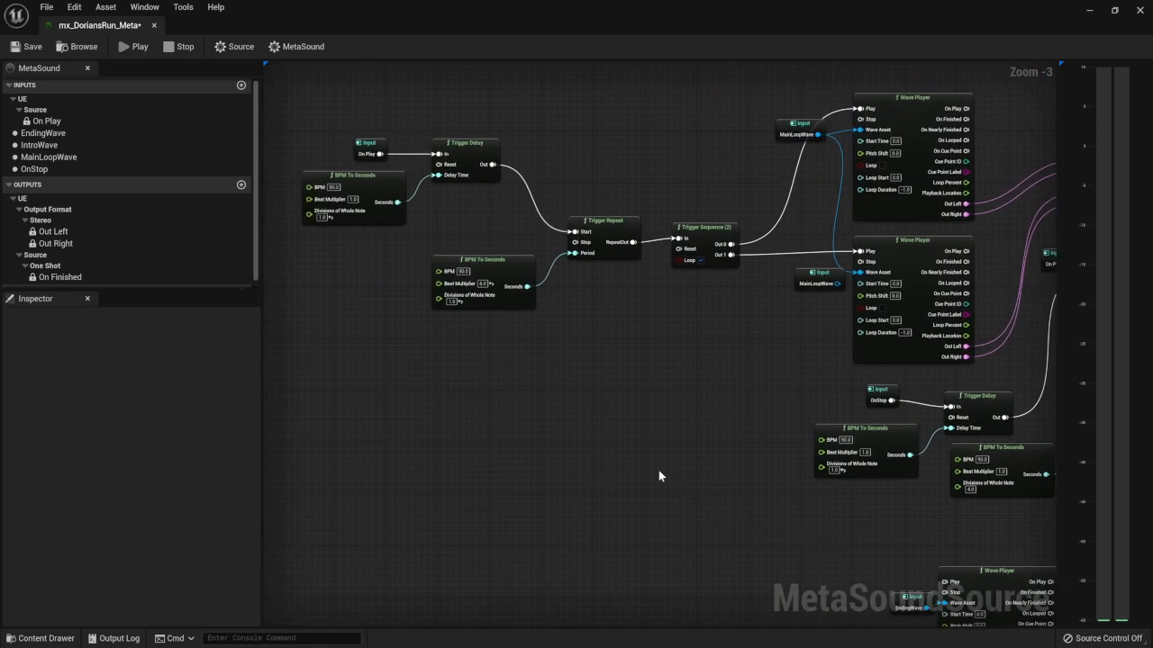
Step: Move the OnStop input with its Trigger Delay and BPM To Seconds nodes away from the envelope's BPM To Seconds node
{"action": "right_click_drag", "start_coordinate": [662, 442], "coordinate": [552, 419]}
{"action": "left_click_drag", "start_coordinate": [677, 389], "coordinate": [628, 411]}
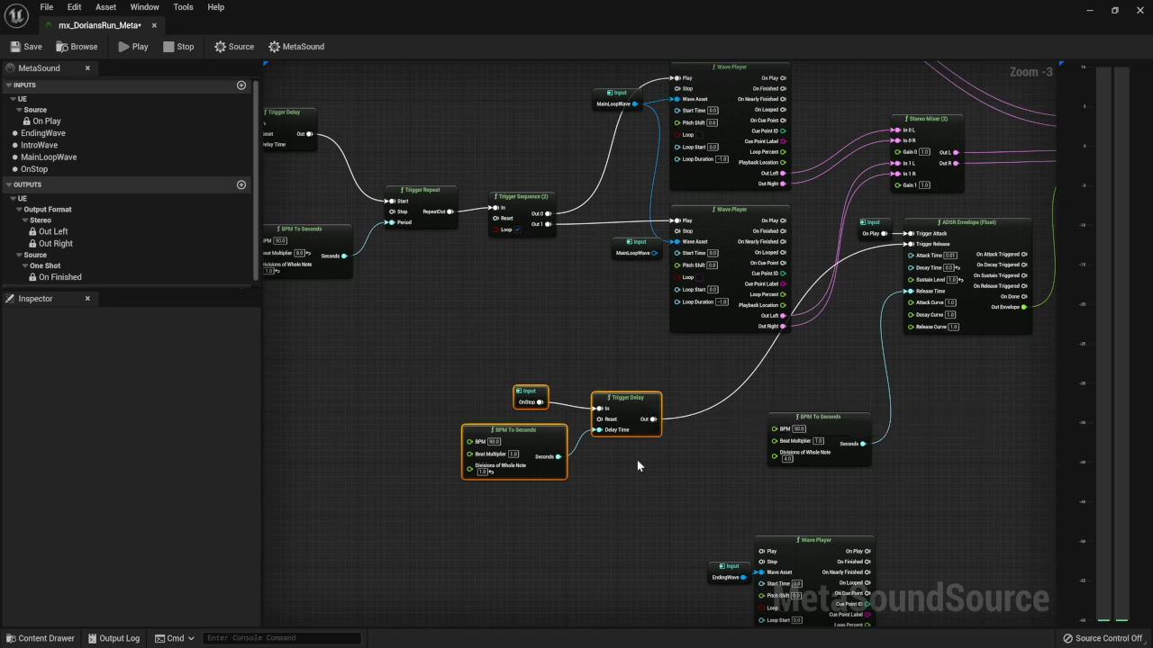
{"action": "left_click", "coordinate": [592, 458]}
{"action": "right_click", "coordinate": [597, 464]}
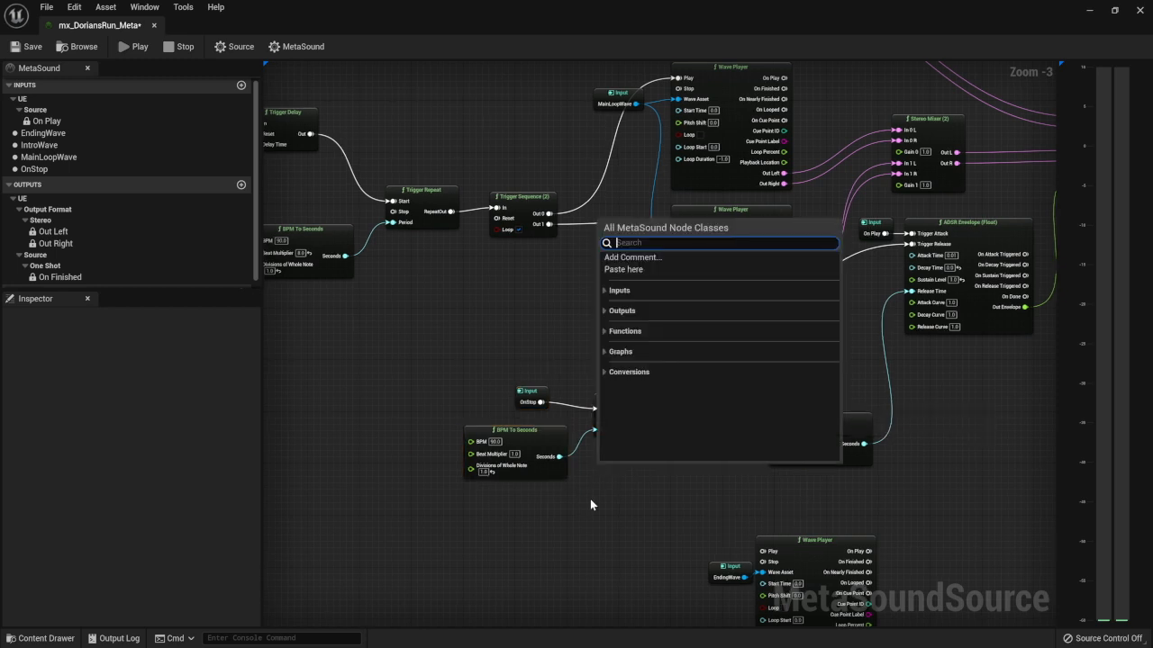
{"action": "left_click", "coordinate": [591, 500]}
{"action": "right_click_drag", "start_coordinate": [595, 507], "coordinate": [539, 414]}
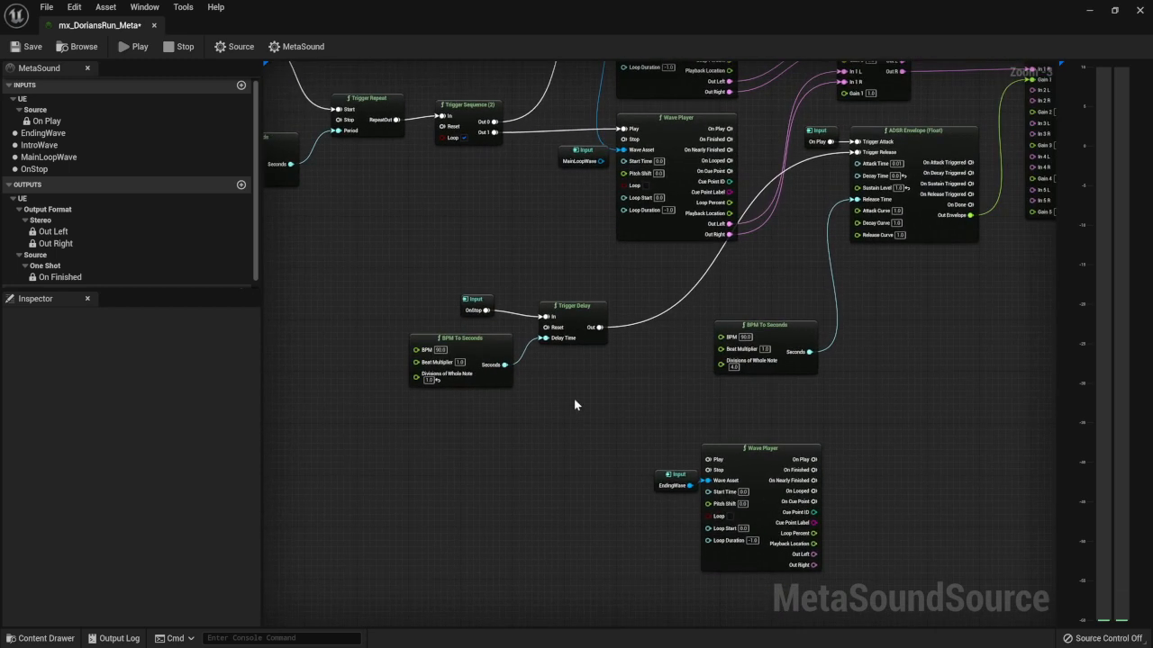
{"action": "right_click_drag", "start_coordinate": [613, 409], "coordinate": [649, 431]}
{"action": "right_click", "coordinate": [619, 430]}
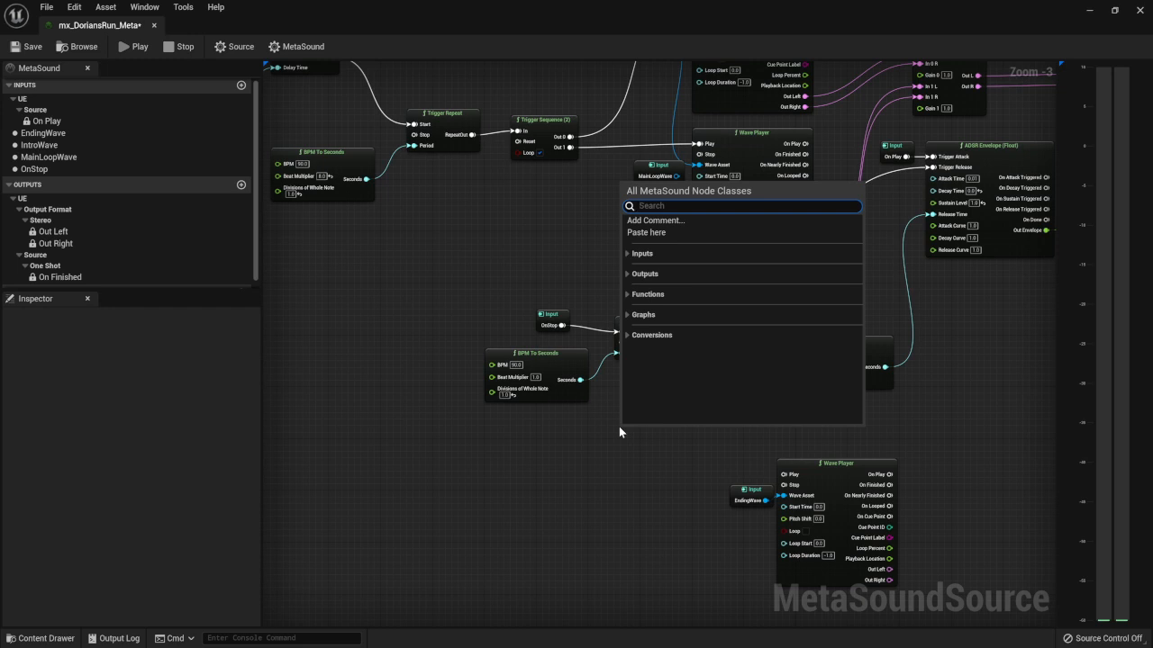
{"action": "type", "text": "trigger"}
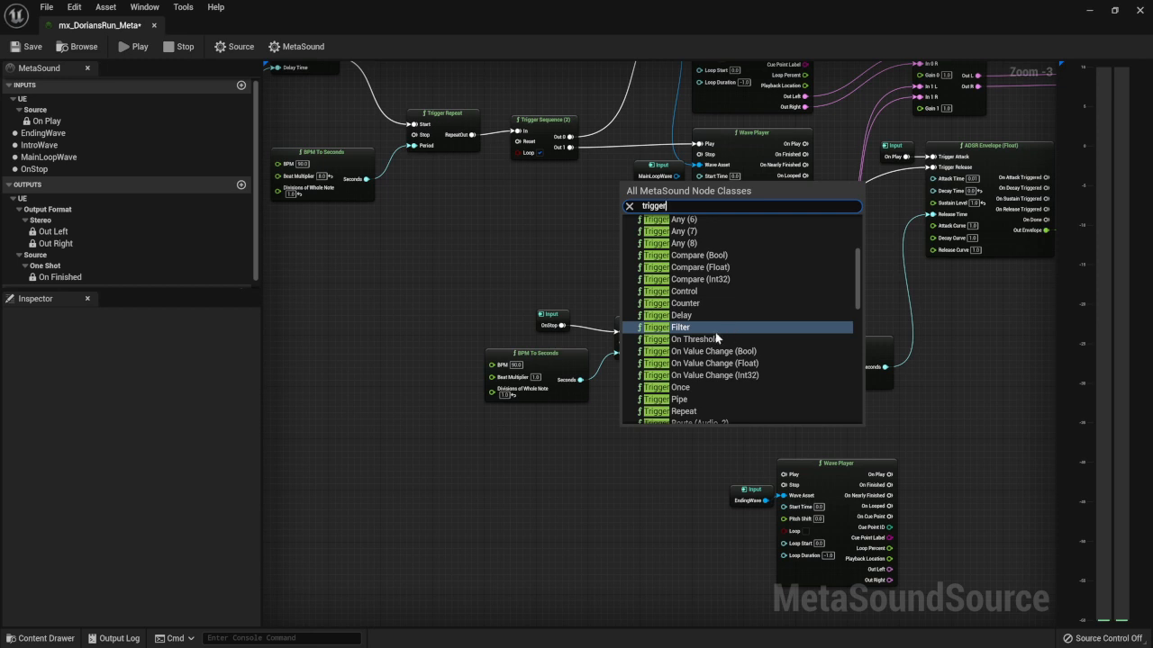
{"action": "scroll", "coordinate": [720, 360], "scroll_direction": "down", "scroll_amount": 2}
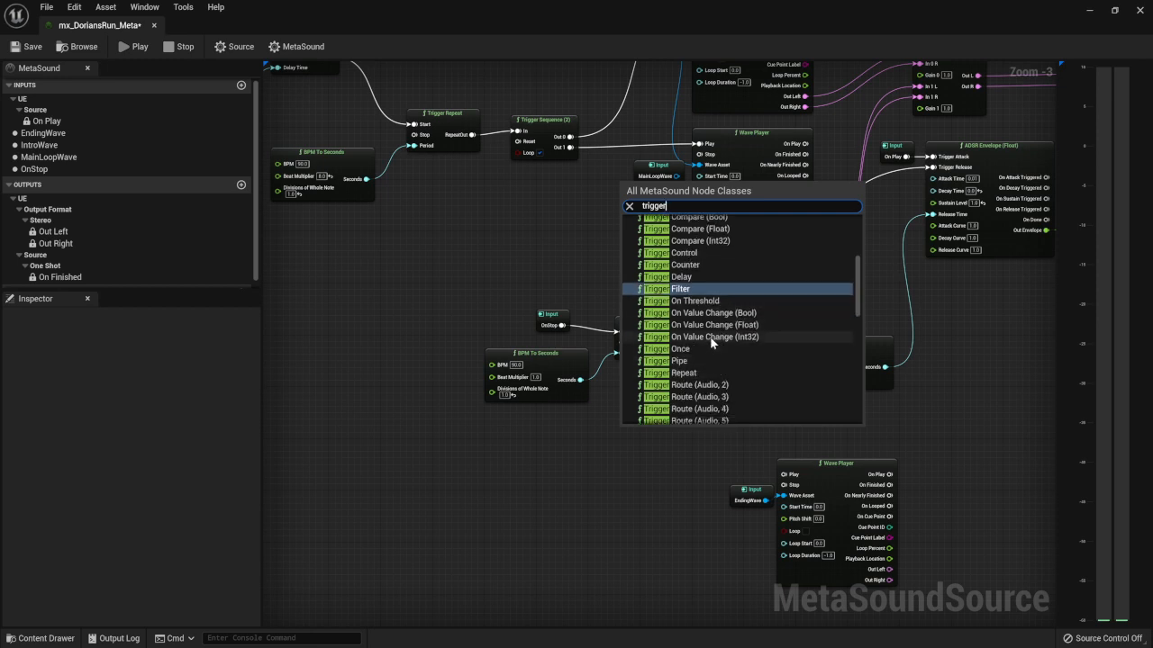
{"action": "scroll", "coordinate": [717, 335], "scroll_direction": "up", "scroll_amount": 2}
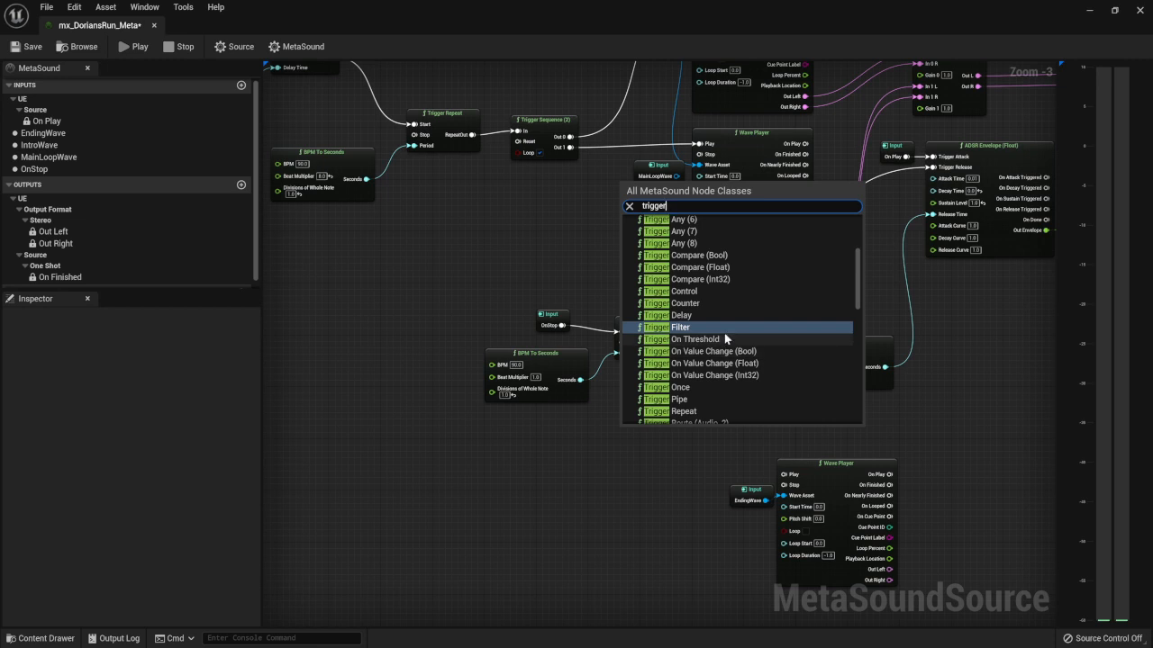
{"action": "scroll", "coordinate": [719, 288], "scroll_direction": "up", "scroll_amount": 4}
{"action": "scroll", "coordinate": [723, 325], "scroll_direction": "up", "scroll_amount": 5}
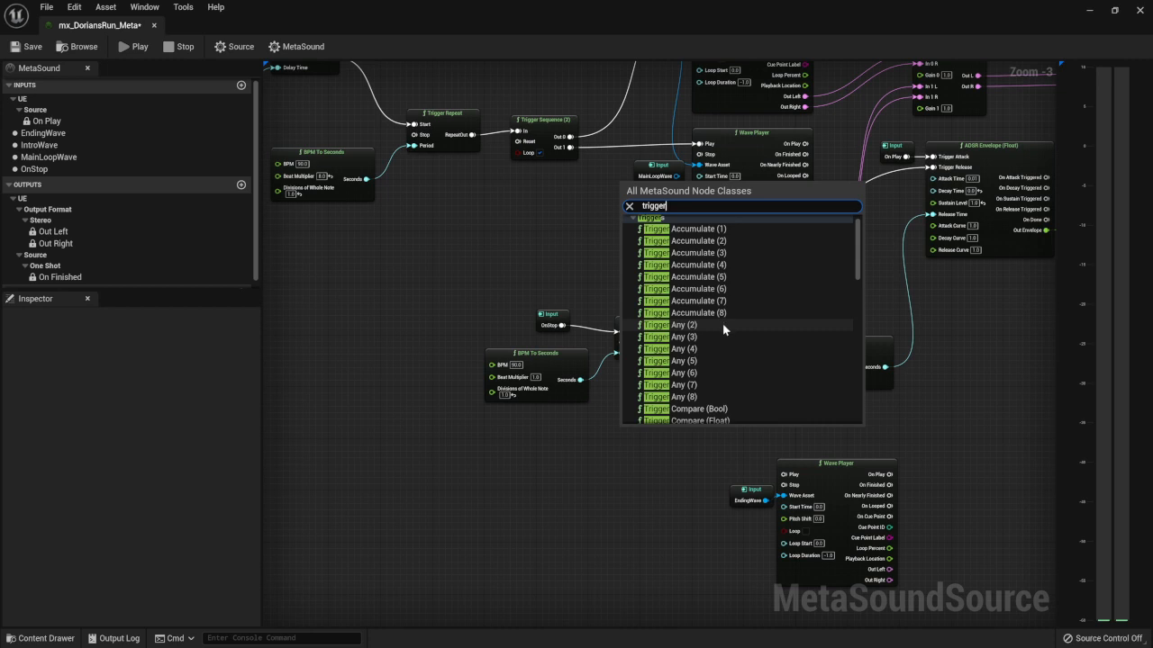
{"action": "scroll", "coordinate": [731, 340], "scroll_direction": "down", "scroll_amount": 5}
{"action": "scroll", "coordinate": [731, 336], "scroll_direction": "down", "scroll_amount": 2}
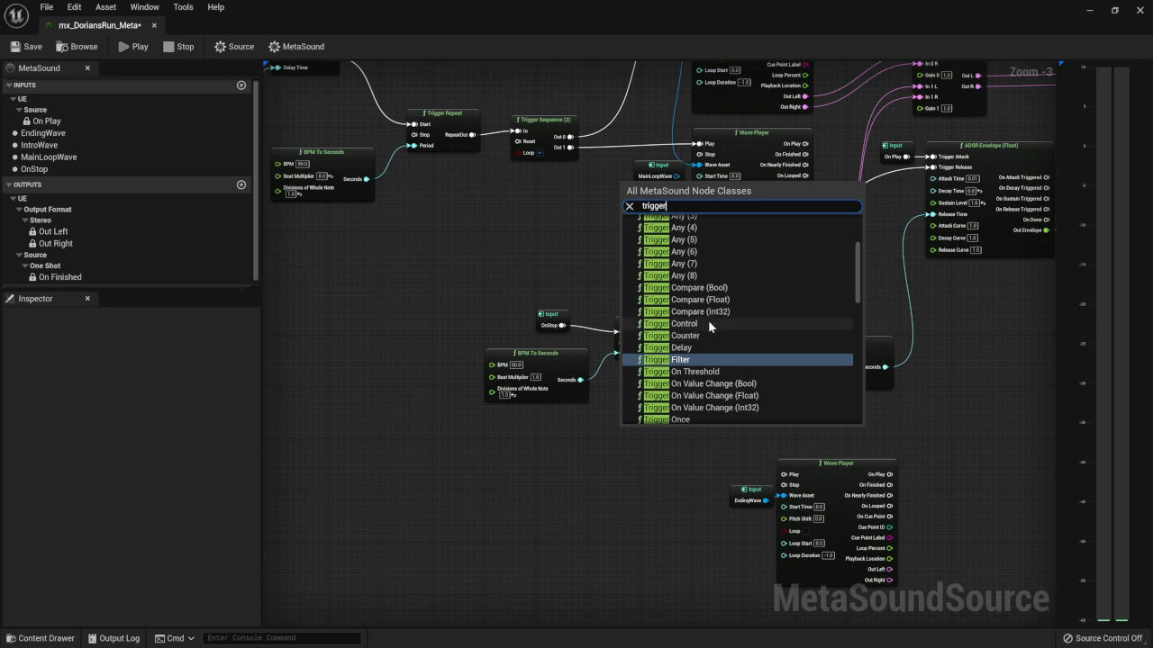
{"action": "left_click", "coordinate": [708, 322]}
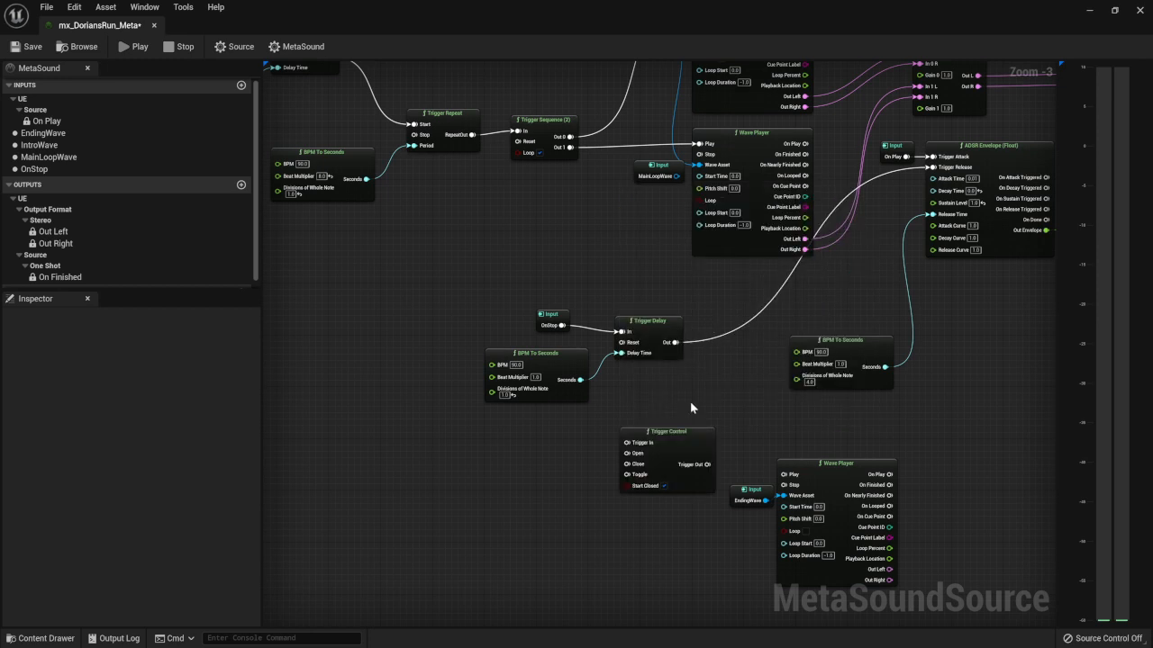
{"action": "right_click_drag", "start_coordinate": [690, 407], "coordinate": [692, 350]}
{"action": "left_click_drag", "start_coordinate": [679, 389], "coordinate": [613, 389]}
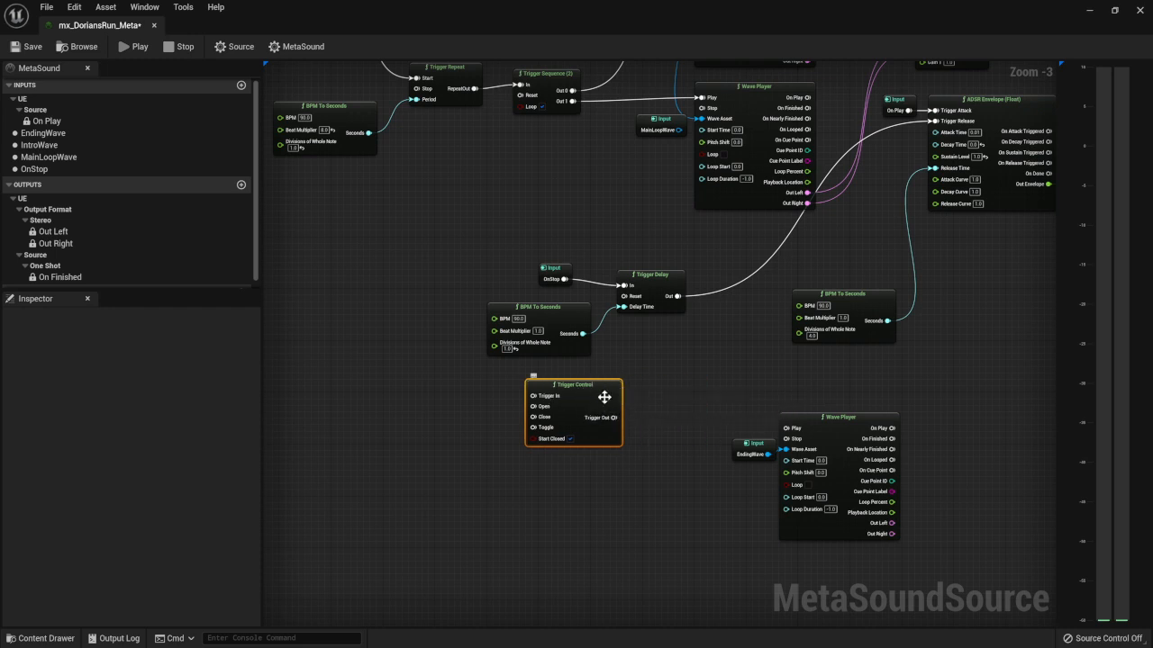
{"action": "key", "text": "Delete"}
{"action": "right_click", "coordinate": [600, 397]}
{"action": "left_click", "coordinate": [505, 397]}
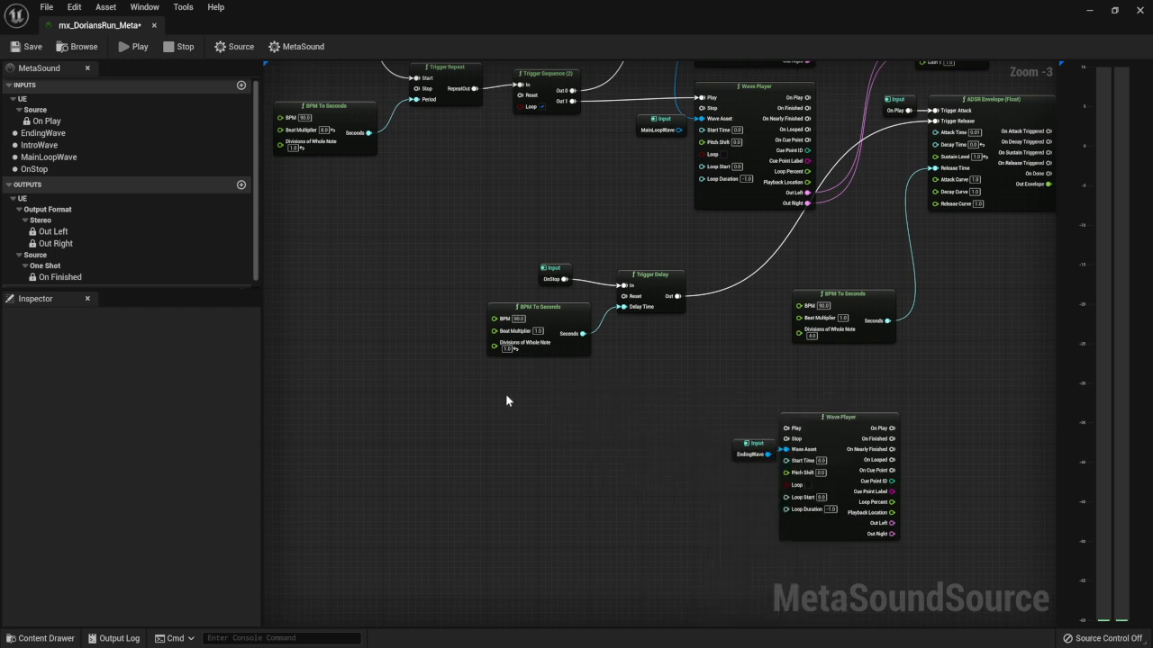
Step: Add a Trigger Control node beneath the BPM To Seconds node that feeds the OnStop delay
{"action": "right_click", "coordinate": [502, 398]}
{"action": "type", "text": "t"}
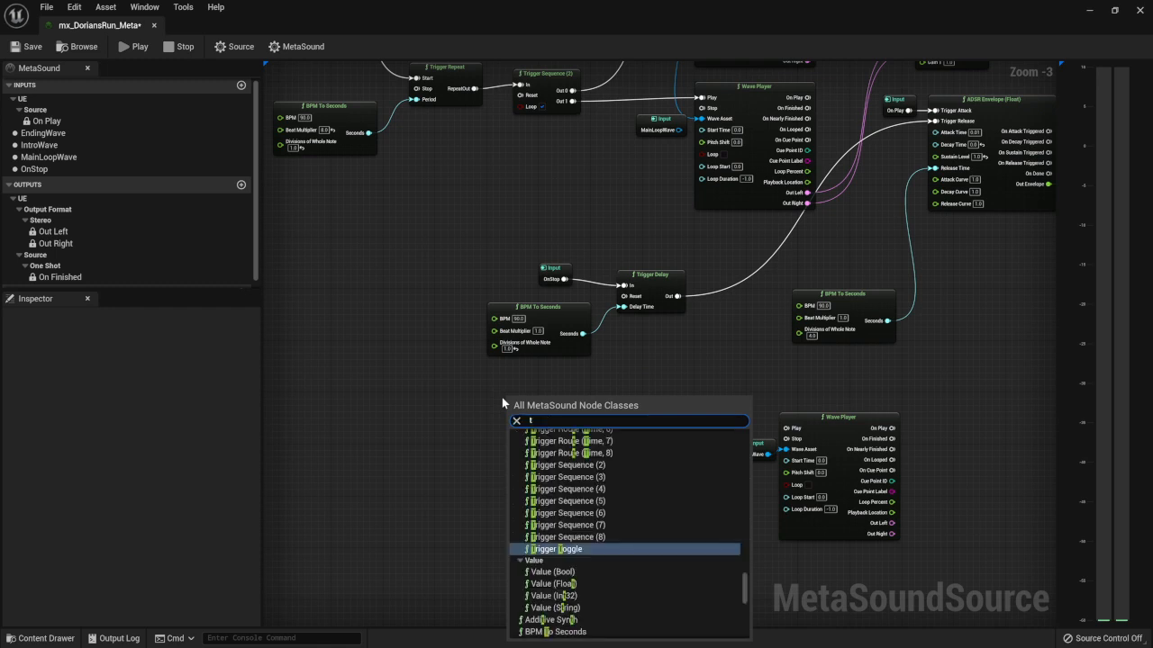
{"action": "type", "text": "rigger"}
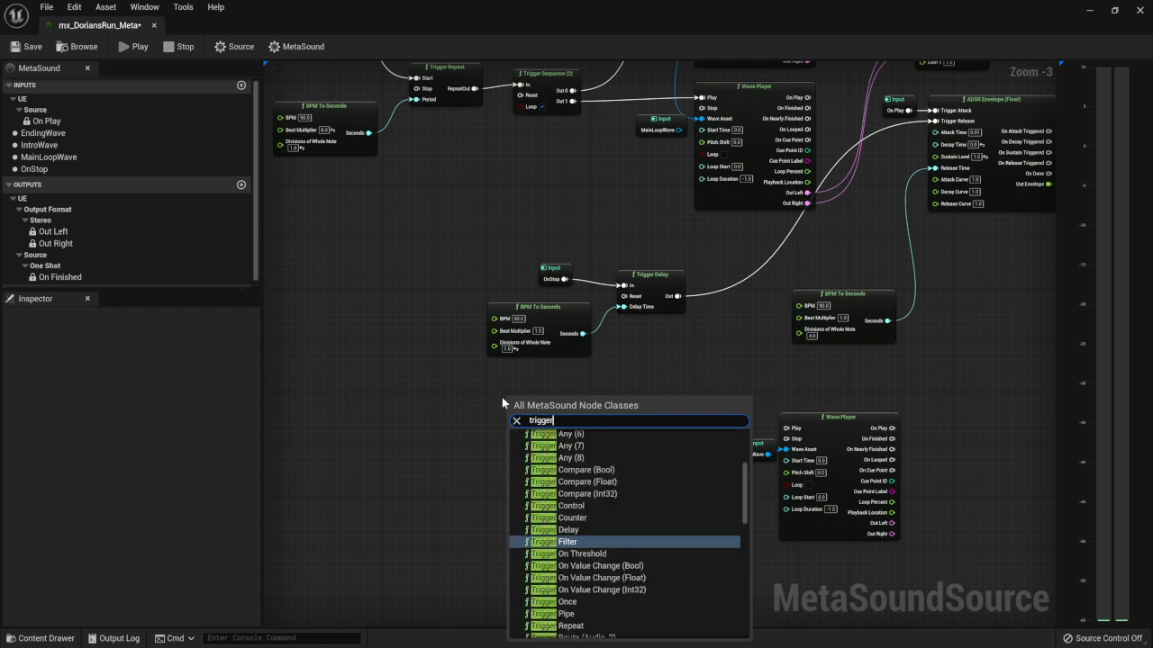
{"action": "left_click", "coordinate": [573, 505]}
Step: Add a Trigger Counter node beneath the Trigger Control and move both nodes to the left of the OnStop delay group
{"action": "right_click", "coordinate": [522, 477]}
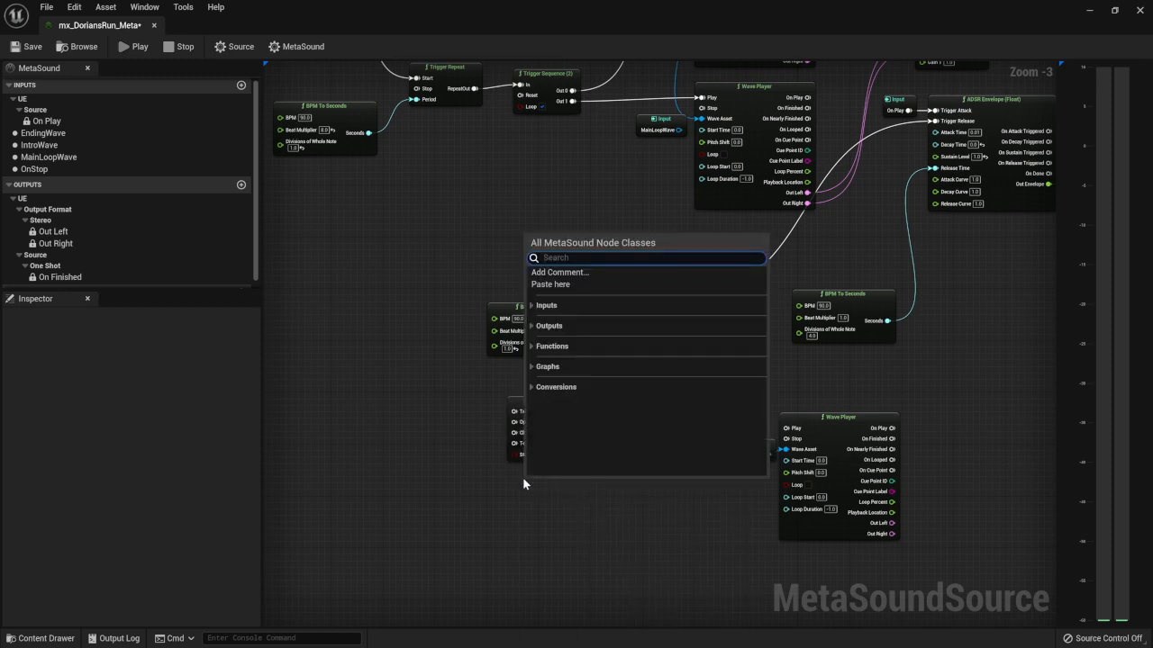
{"action": "type", "text": "r"}
{"action": "key", "text": "BackSpace"}
{"action": "type", "text": "trig"}
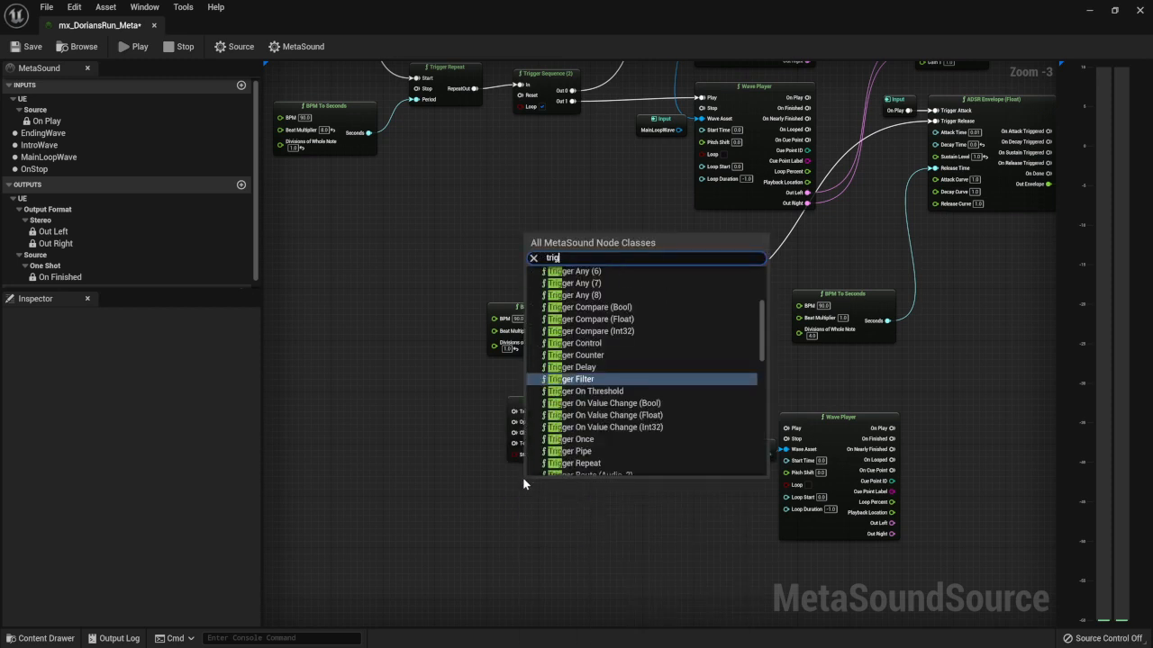
{"action": "type", "text": "gercou"}
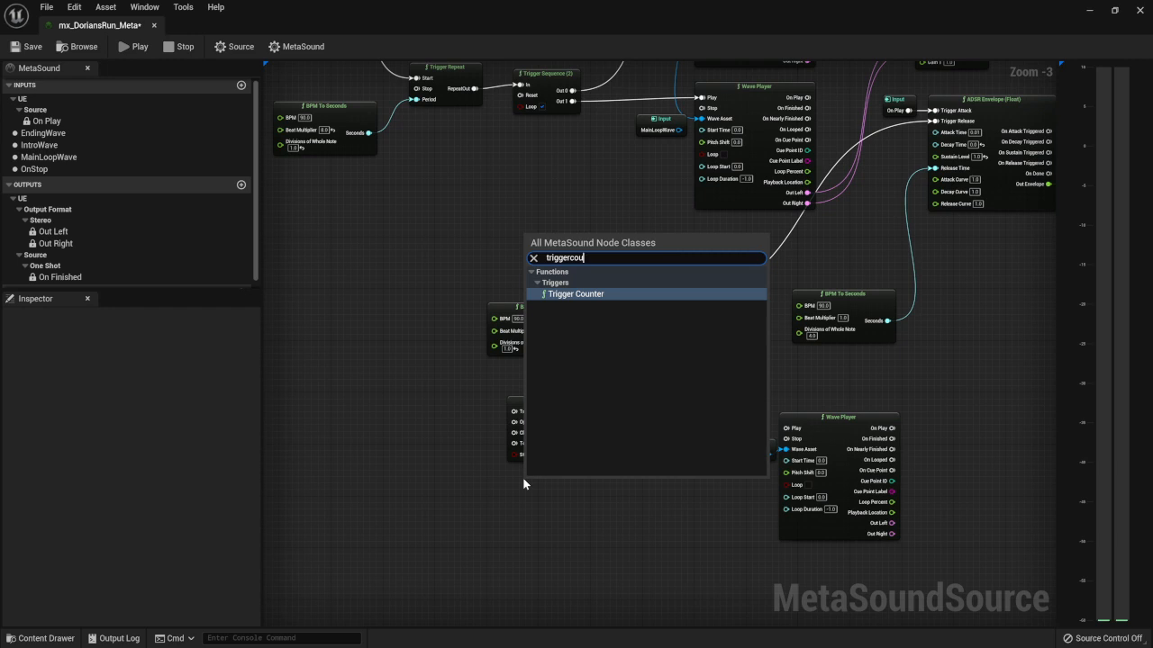
{"action": "key", "text": "Return"}
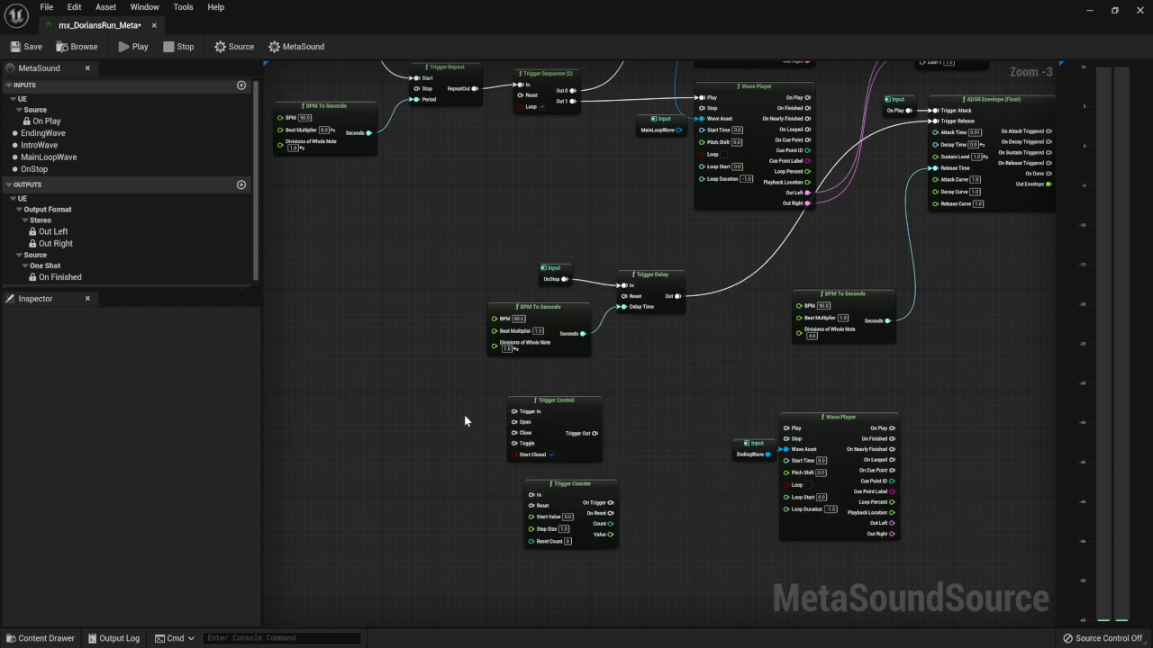
{"action": "left_click_drag", "start_coordinate": [465, 420], "coordinate": [382, 433]}
{"action": "left_click", "coordinate": [484, 448]}
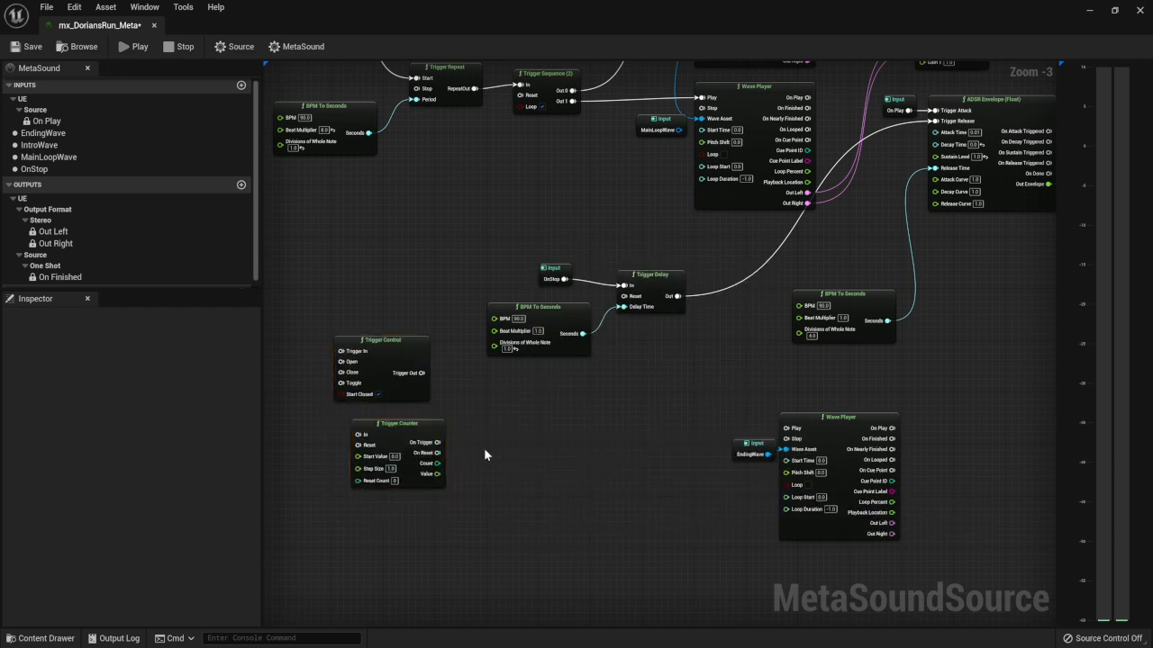
Step: Add a Trigger Toggle node to the right of the Trigger Counter, below the OnStop delay group
{"action": "right_click", "coordinate": [493, 431]}
{"action": "type", "text": "trigger"}
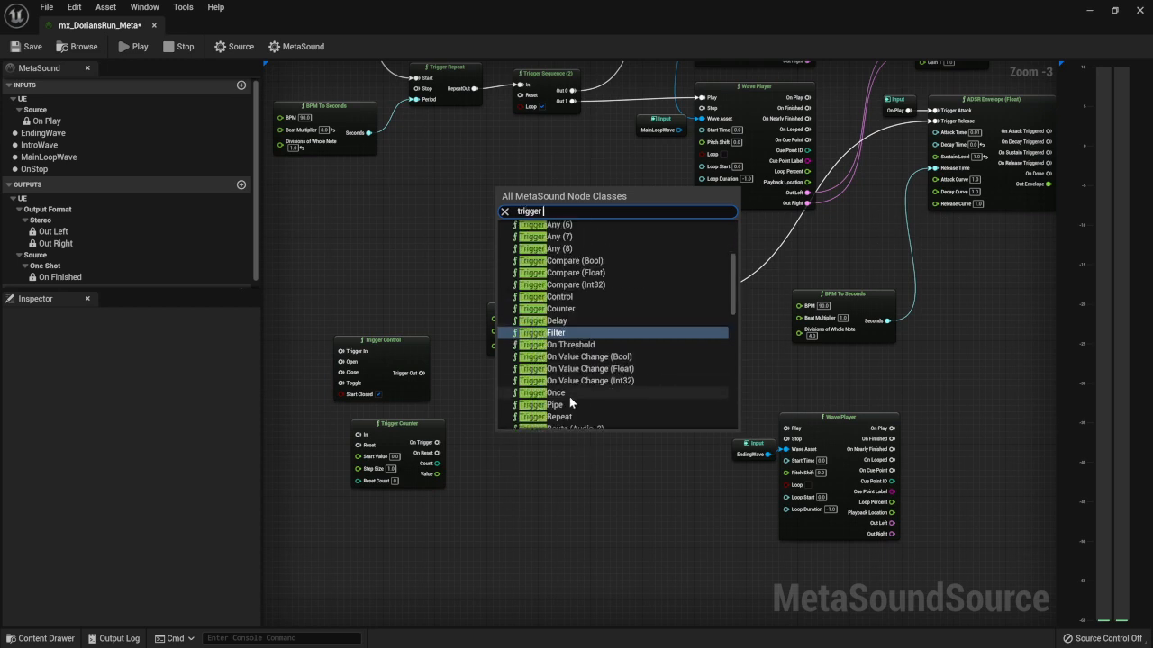
{"action": "scroll", "coordinate": [574, 394], "scroll_direction": "down", "scroll_amount": 5}
{"action": "scroll", "coordinate": [599, 397], "scroll_direction": "down", "scroll_amount": 10}
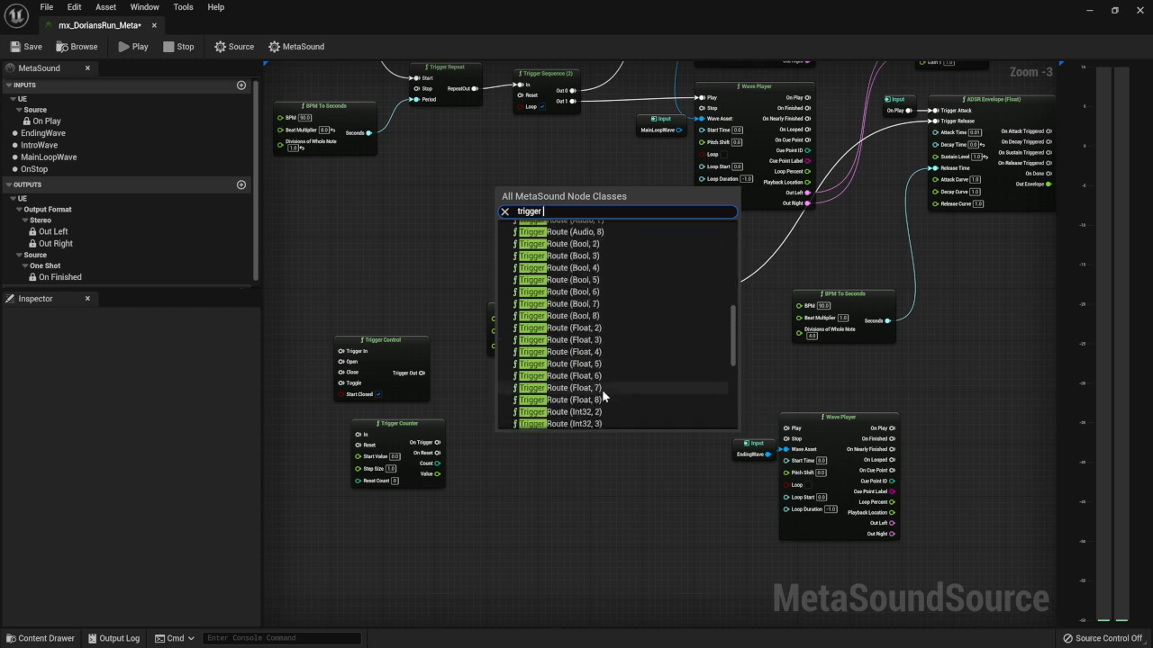
{"action": "scroll", "coordinate": [606, 393], "scroll_direction": "up", "scroll_amount": 2}
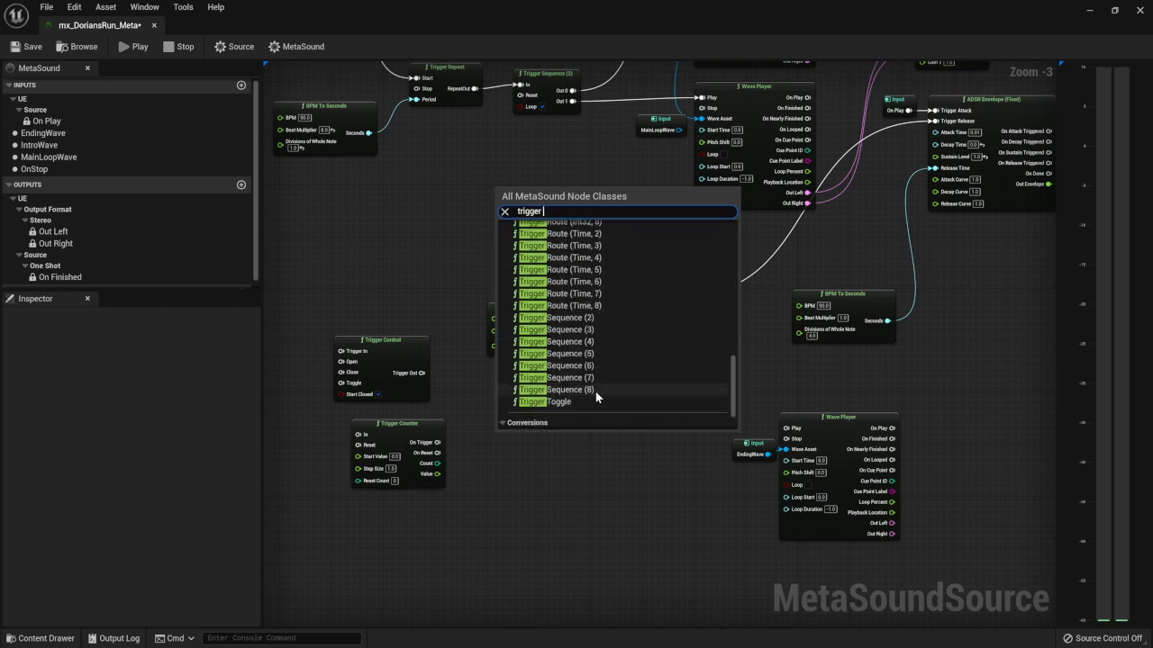
{"action": "left_click", "coordinate": [586, 402]}
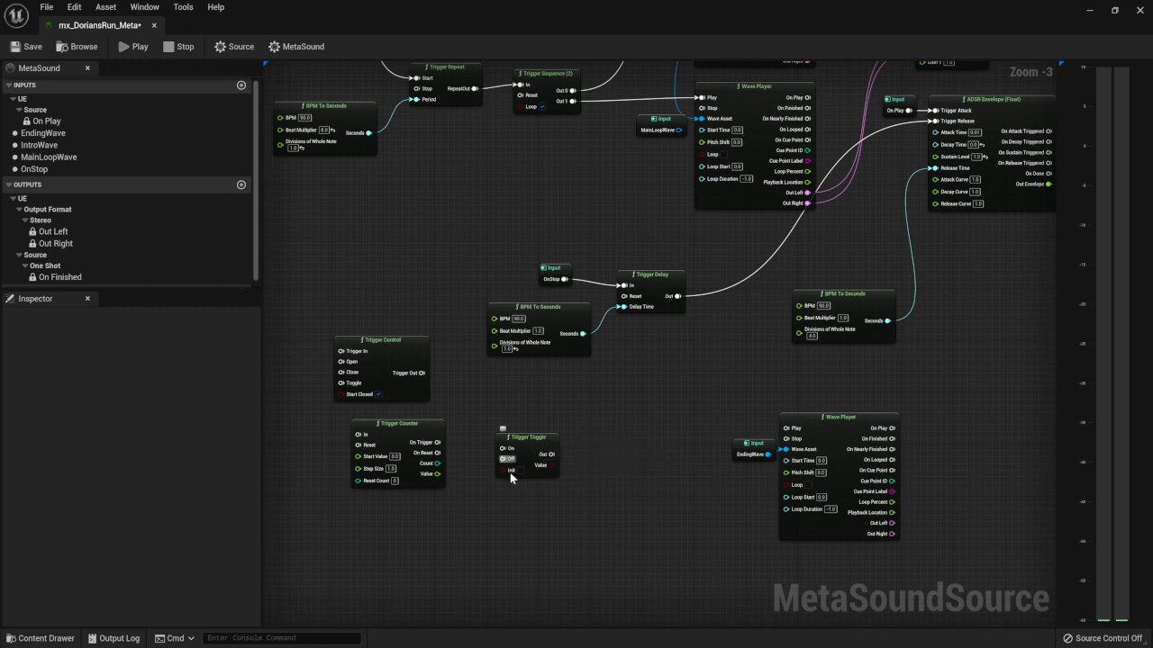
Step: Add a Trigger Once node and place it directly beneath the Trigger Toggle
{"action": "right_click", "coordinate": [497, 508]}
{"action": "type", "text": "tr"}
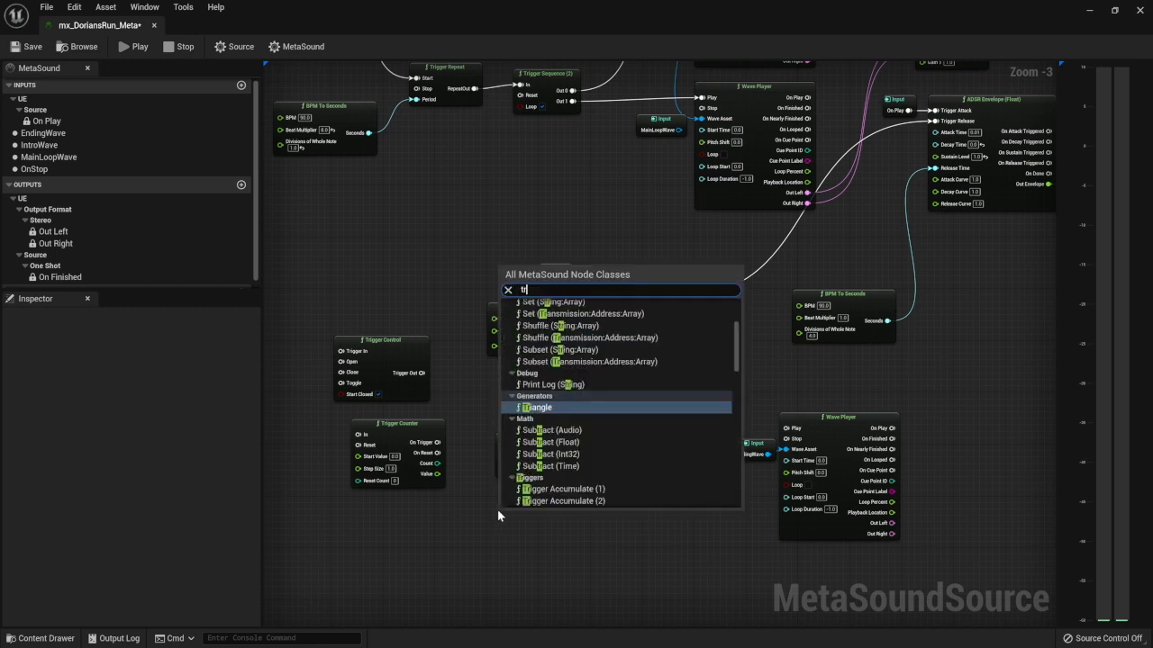
{"action": "type", "text": "igger"}
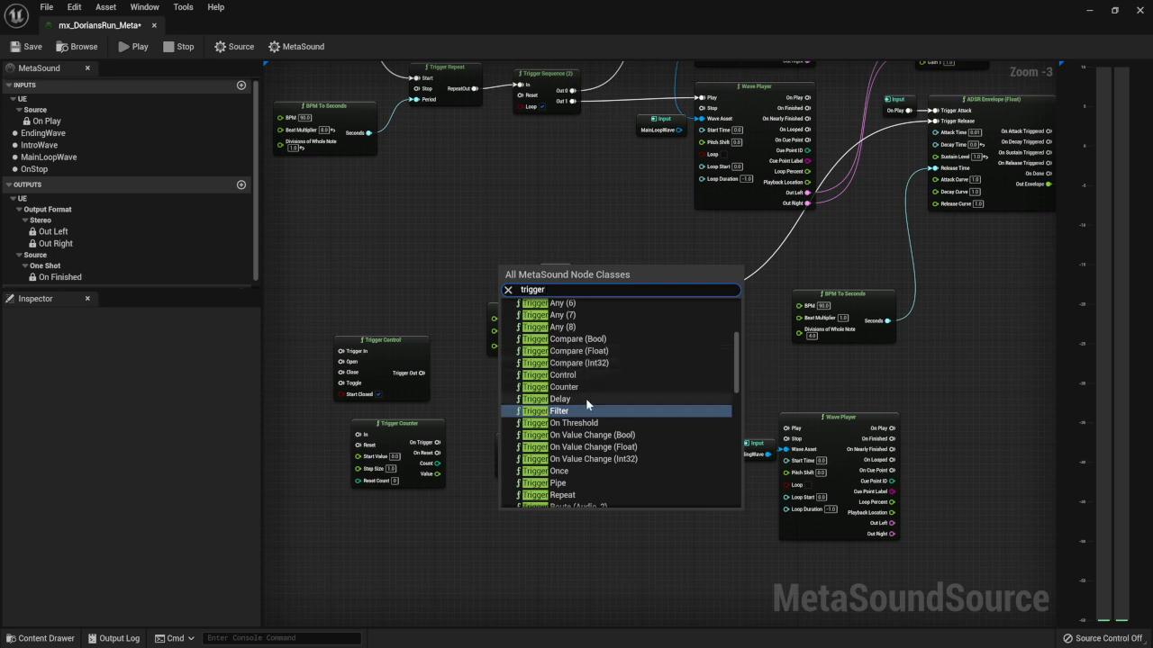
{"action": "scroll", "coordinate": [585, 446], "scroll_direction": "down", "scroll_amount": 3}
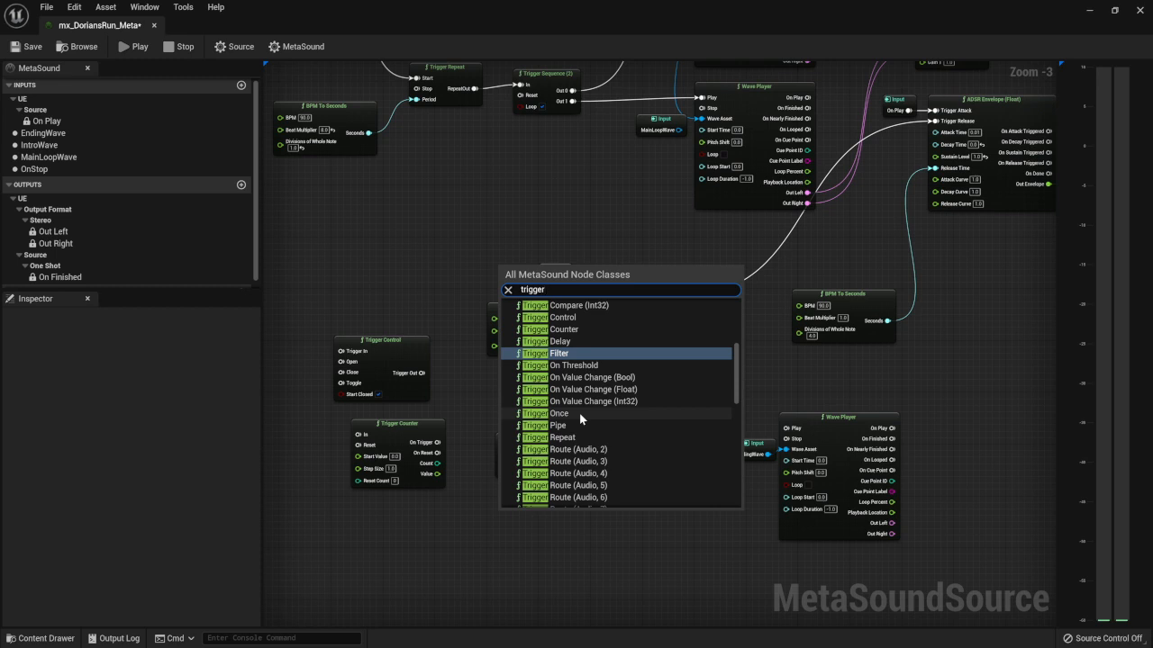
{"action": "left_click", "coordinate": [579, 413]}
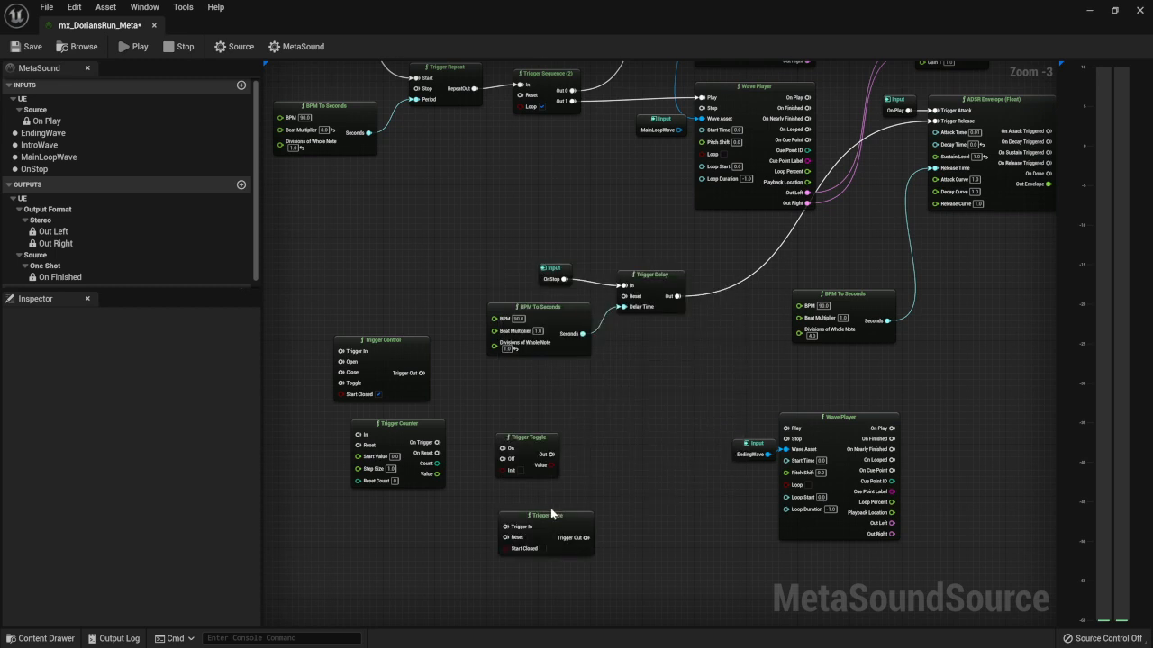
{"action": "scroll", "coordinate": [528, 528], "scroll_direction": "up", "scroll_amount": 3}
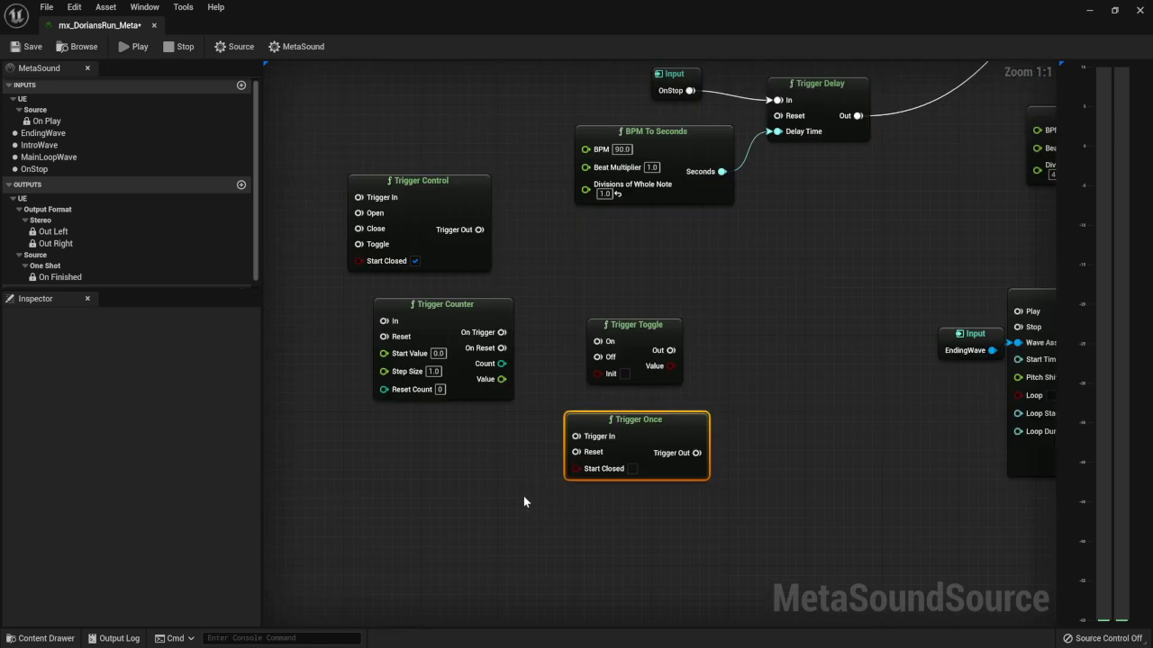
{"action": "scroll", "coordinate": [523, 496], "scroll_direction": "down", "scroll_amount": 2}
{"action": "right_click_drag", "start_coordinate": [525, 474], "coordinate": [489, 490]}
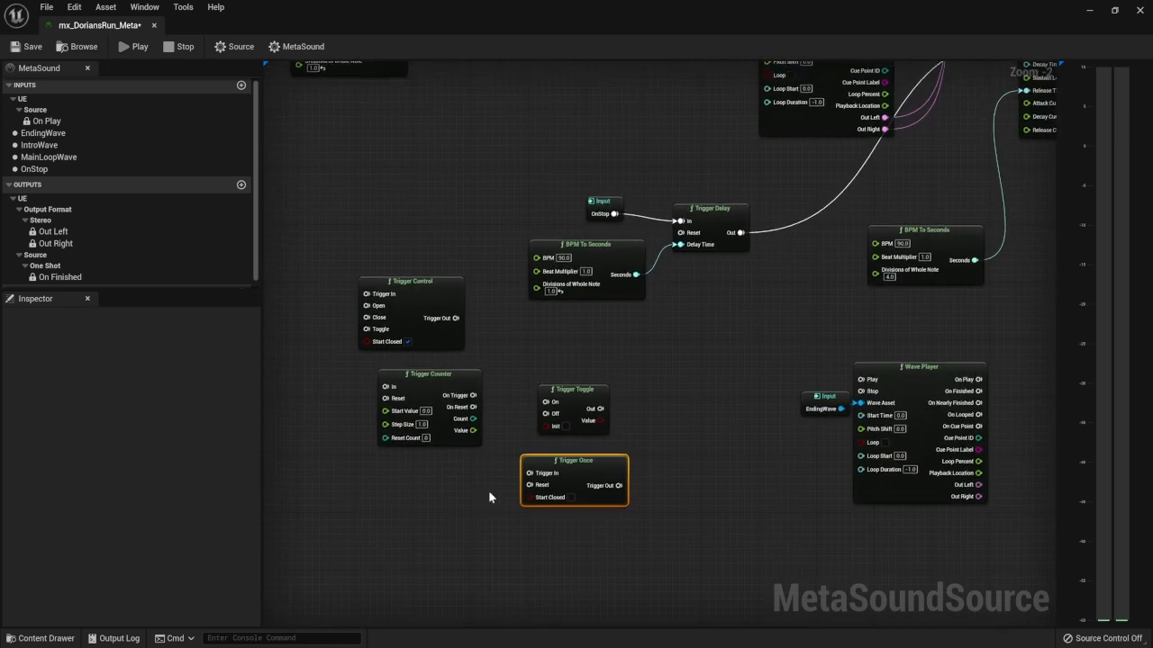
Step: Add a Trigger Accumulate (2) node between the Trigger Toggle and the EndingWave input
{"action": "left_click_drag", "start_coordinate": [341, 240], "coordinate": [456, 520]}
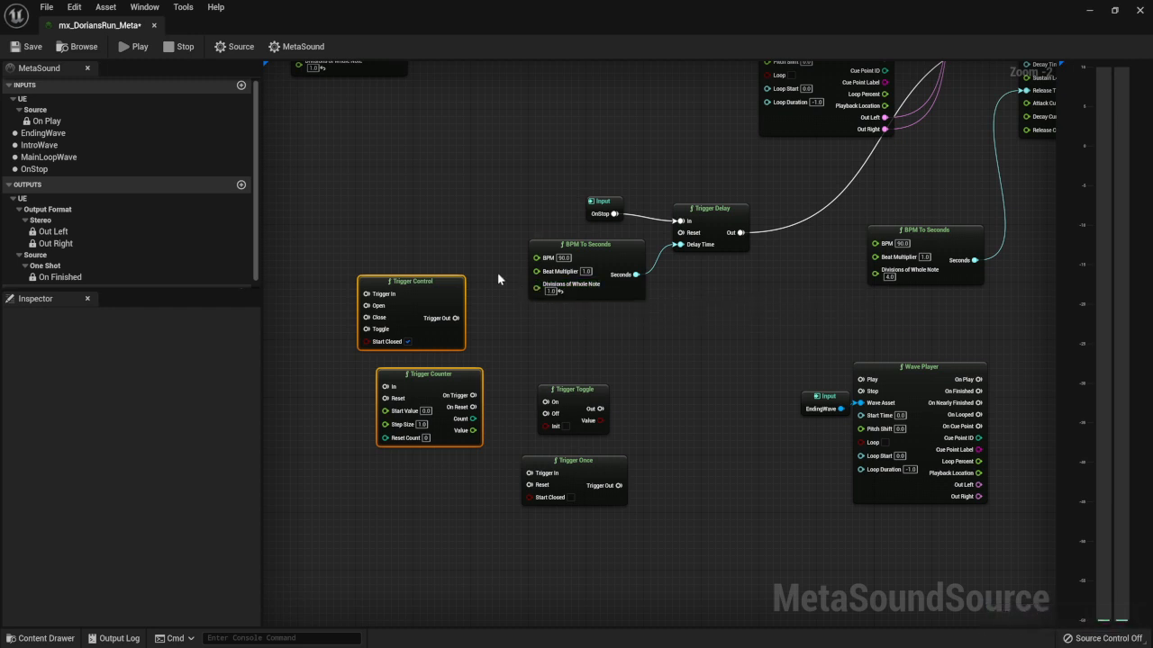
{"action": "right_click_drag", "start_coordinate": [497, 272], "coordinate": [594, 389]}
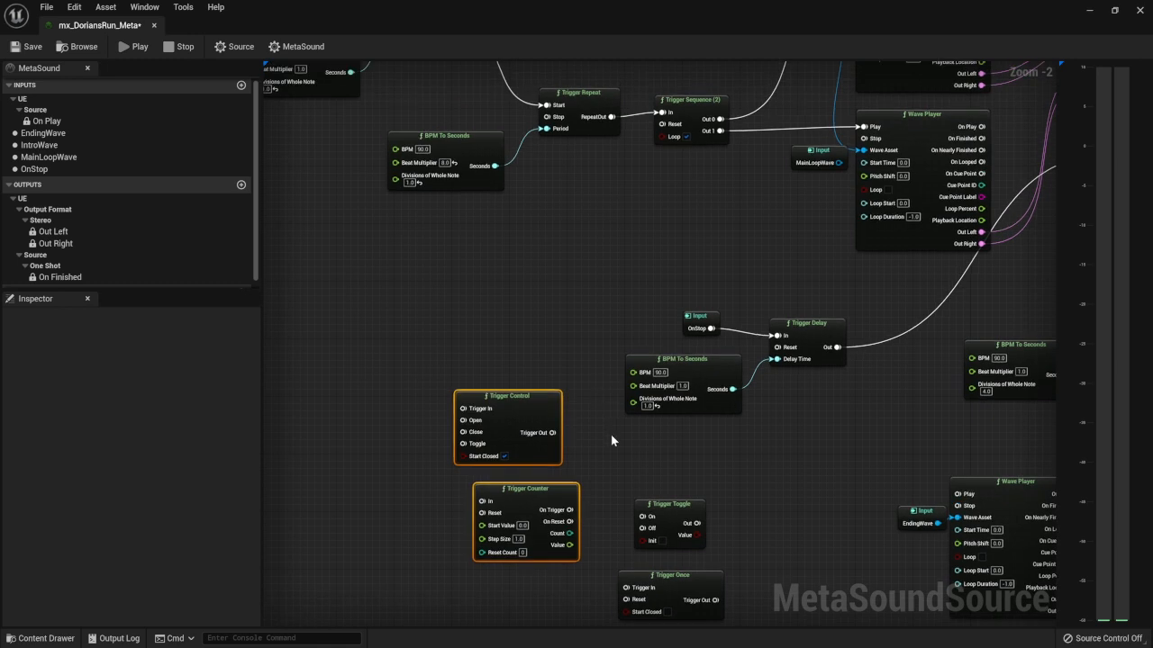
{"action": "right_click_drag", "start_coordinate": [611, 434], "coordinate": [577, 297]}
{"action": "right_click", "coordinate": [720, 325]}
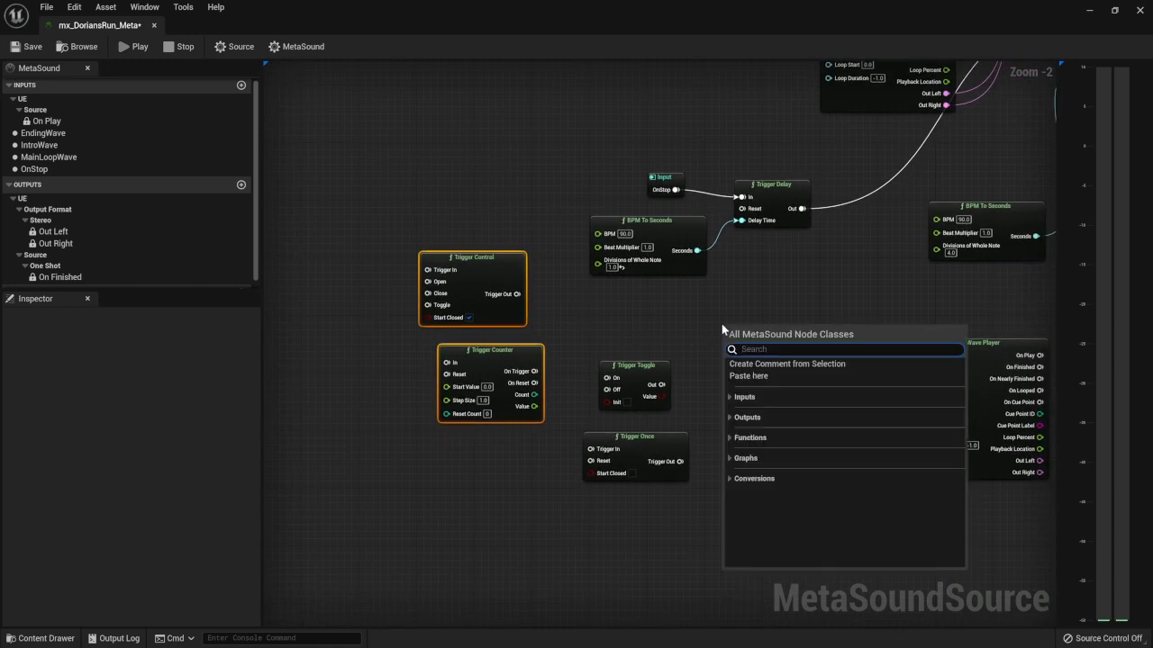
{"action": "type", "text": "trigger acc"}
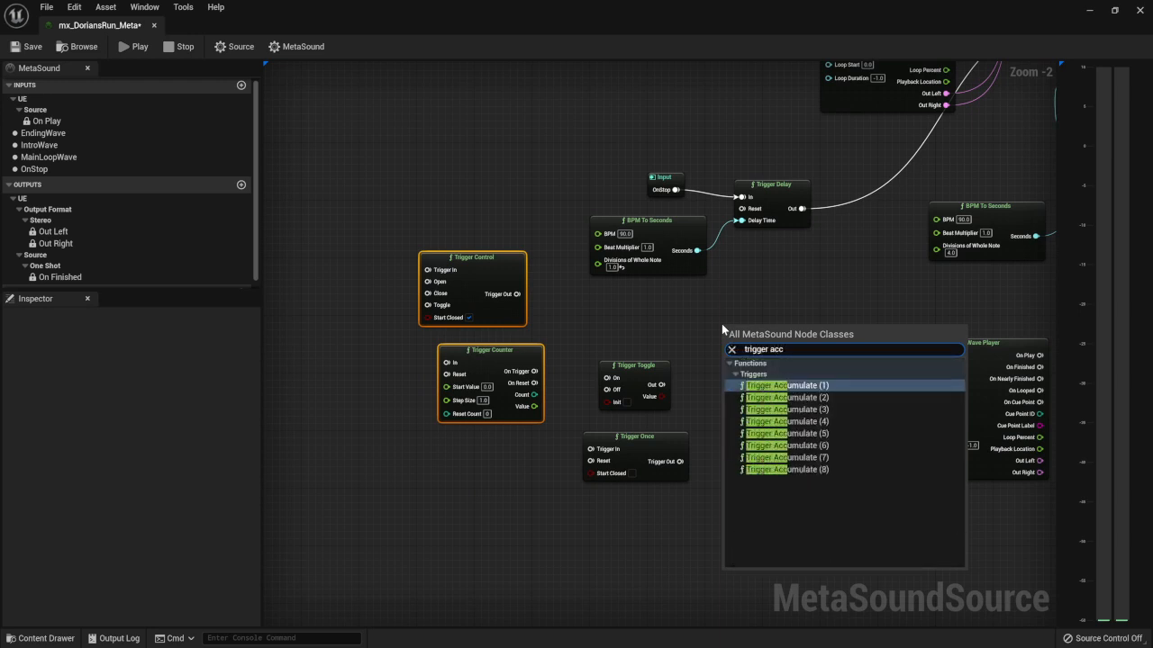
{"action": "key", "text": "Down"}
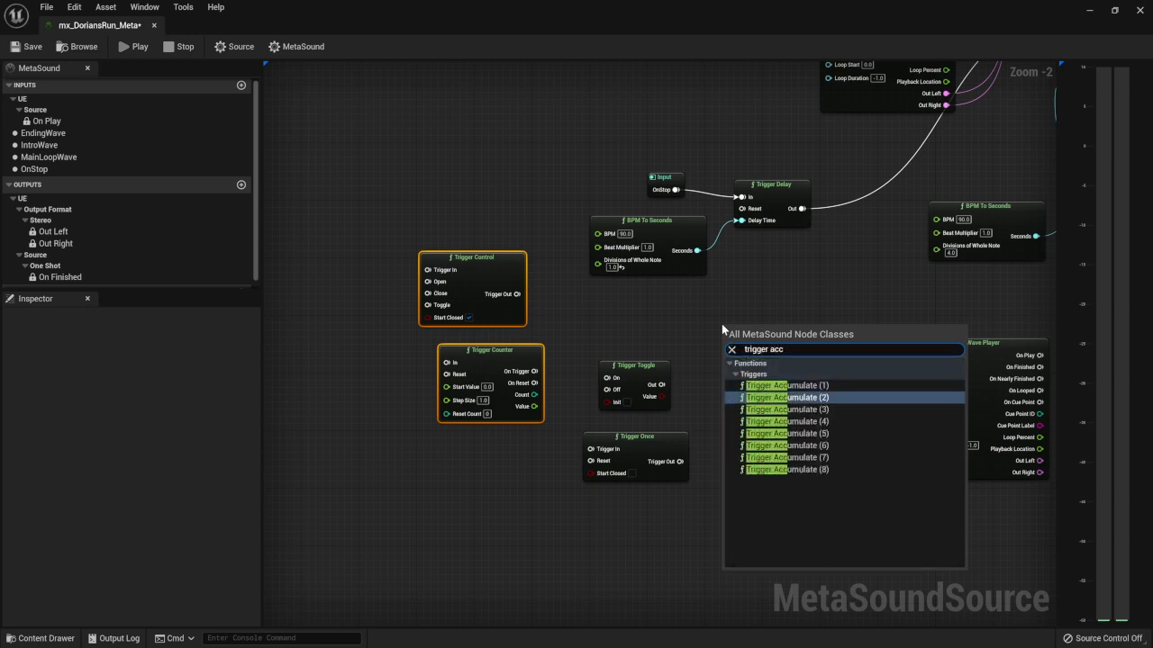
{"action": "key", "text": "Return"}
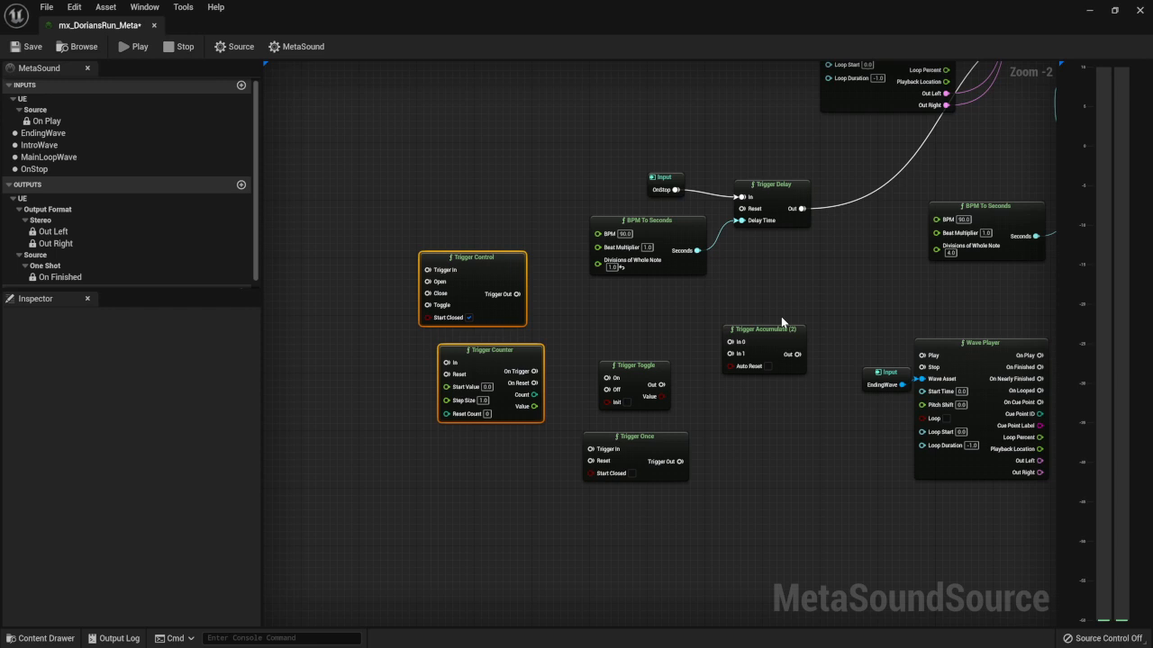
Step: Move the Trigger Toggle beside the Trigger Accumulate (2), and shift the Trigger Control, Trigger Counter and Trigger Once down and to the left
{"action": "mouse_move", "coordinate": [768, 335]}
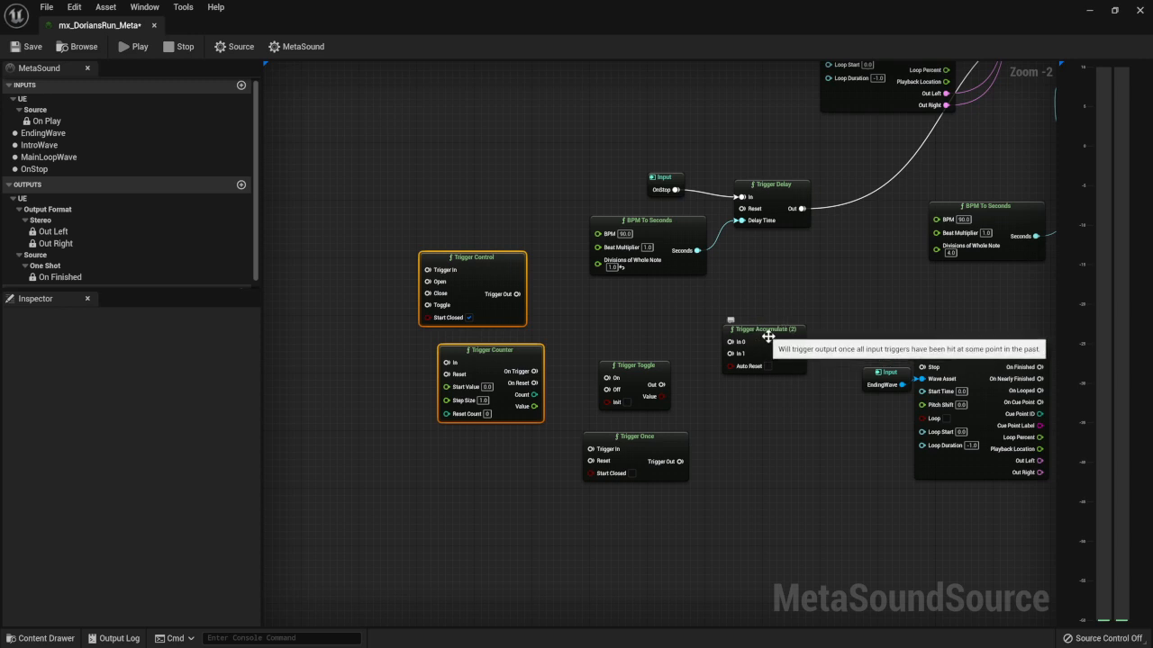
{"action": "mouse_move", "coordinate": [792, 356]}
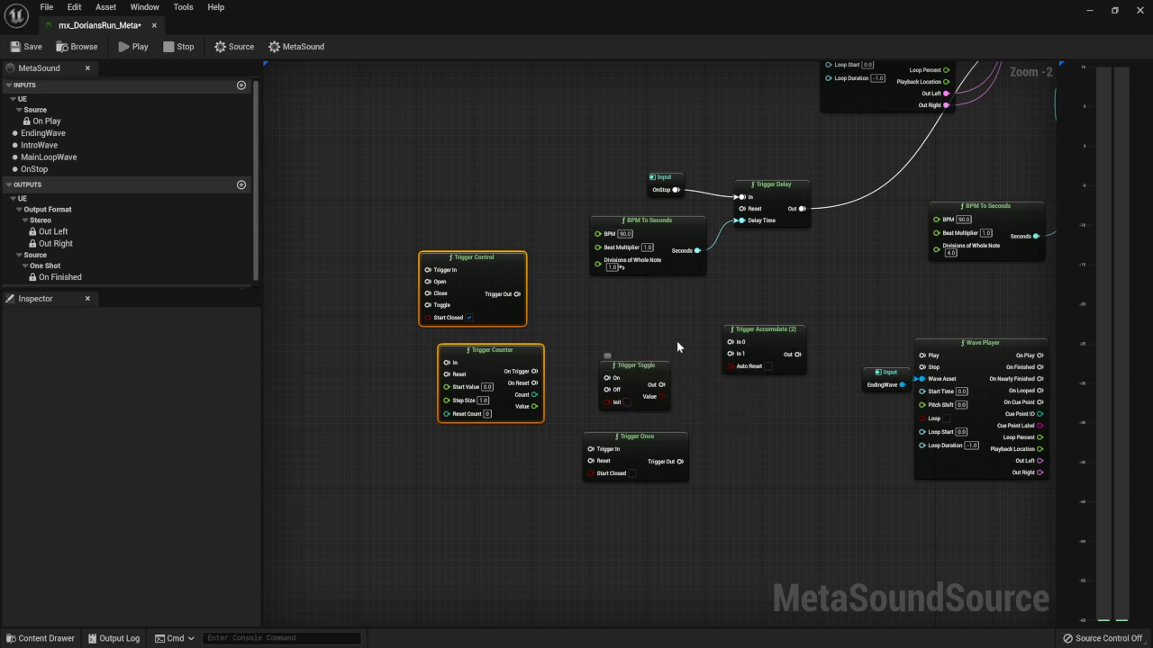
{"action": "left_click_drag", "start_coordinate": [647, 381], "coordinate": [687, 358]}
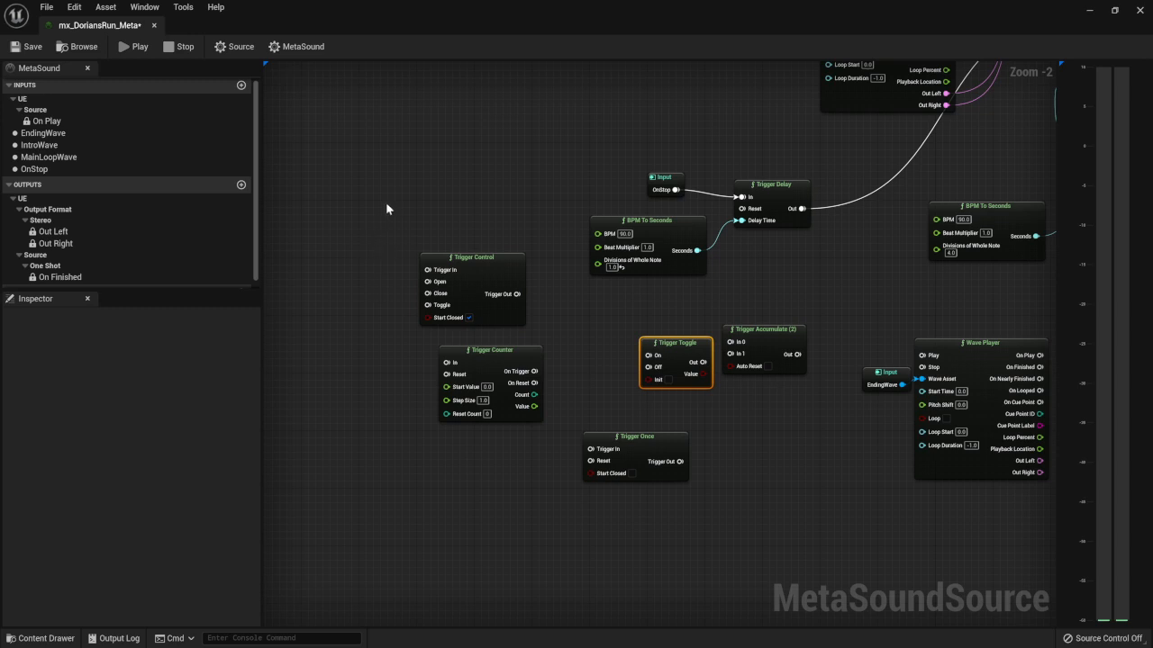
{"action": "left_click_drag", "start_coordinate": [387, 208], "coordinate": [495, 453]}
{"action": "left_click_drag", "start_coordinate": [458, 368], "coordinate": [370, 540]}
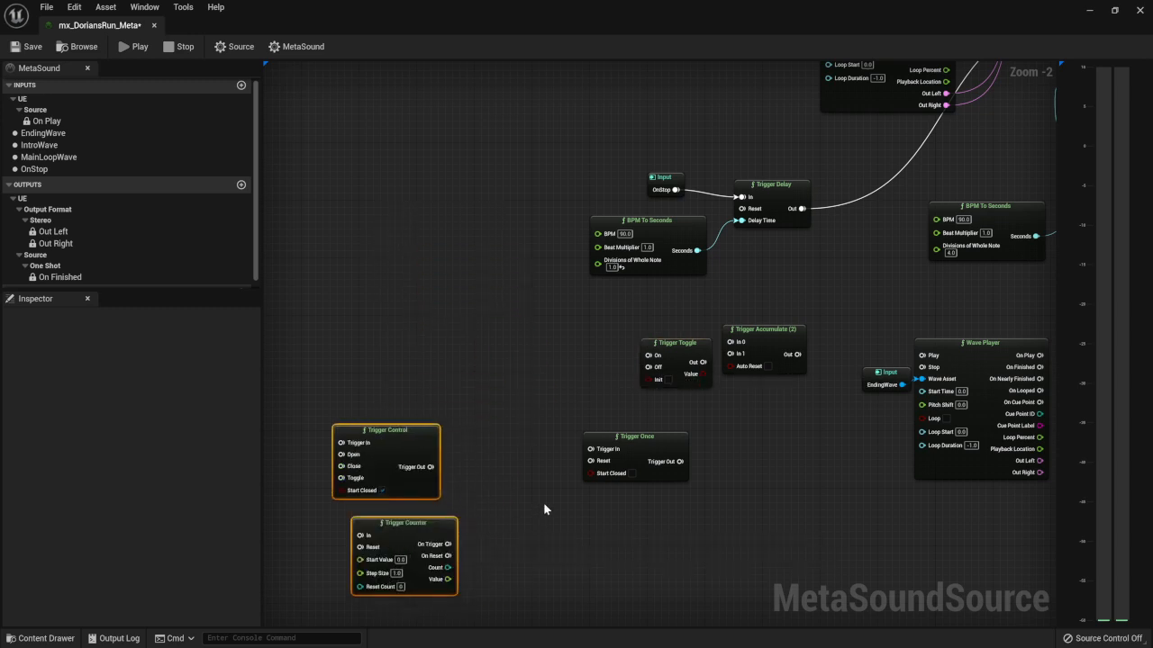
{"action": "left_click_drag", "start_coordinate": [647, 442], "coordinate": [575, 520]}
{"action": "left_click", "coordinate": [585, 460]}
Step: Spread the OnStop delay group out further up the graph, and move the Trigger Toggle and Trigger Accumulate (2) down and left below it
{"action": "right_click_drag", "start_coordinate": [596, 305], "coordinate": [467, 398]}
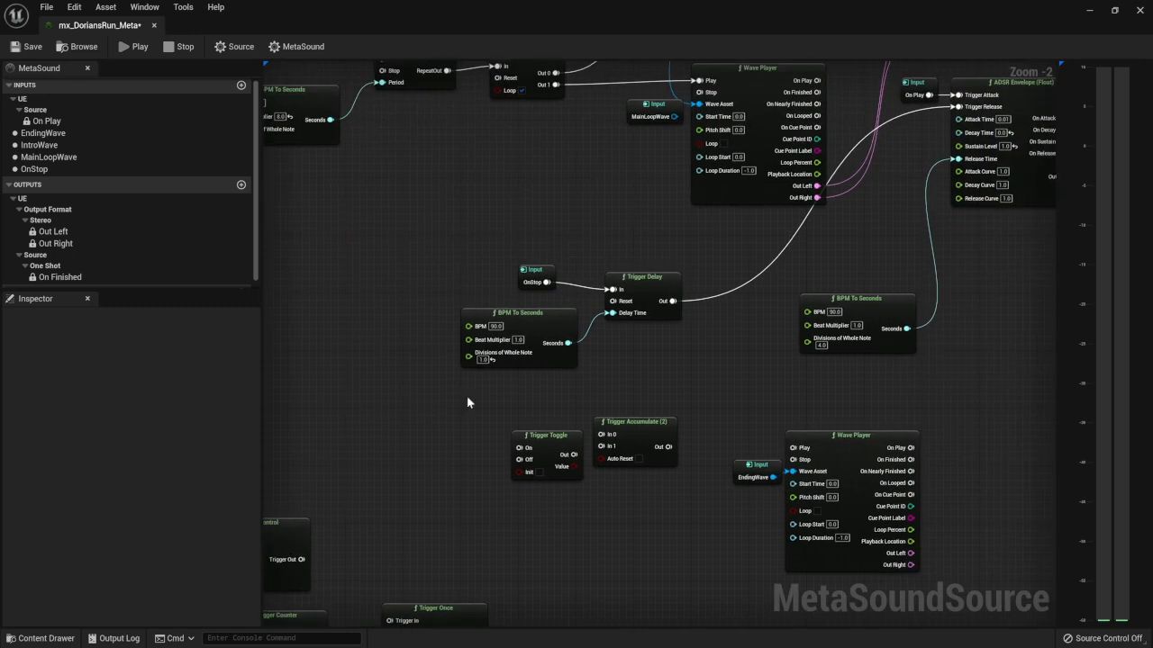
{"action": "left_click_drag", "start_coordinate": [489, 254], "coordinate": [684, 352]}
{"action": "left_click_drag", "start_coordinate": [650, 292], "coordinate": [704, 261]}
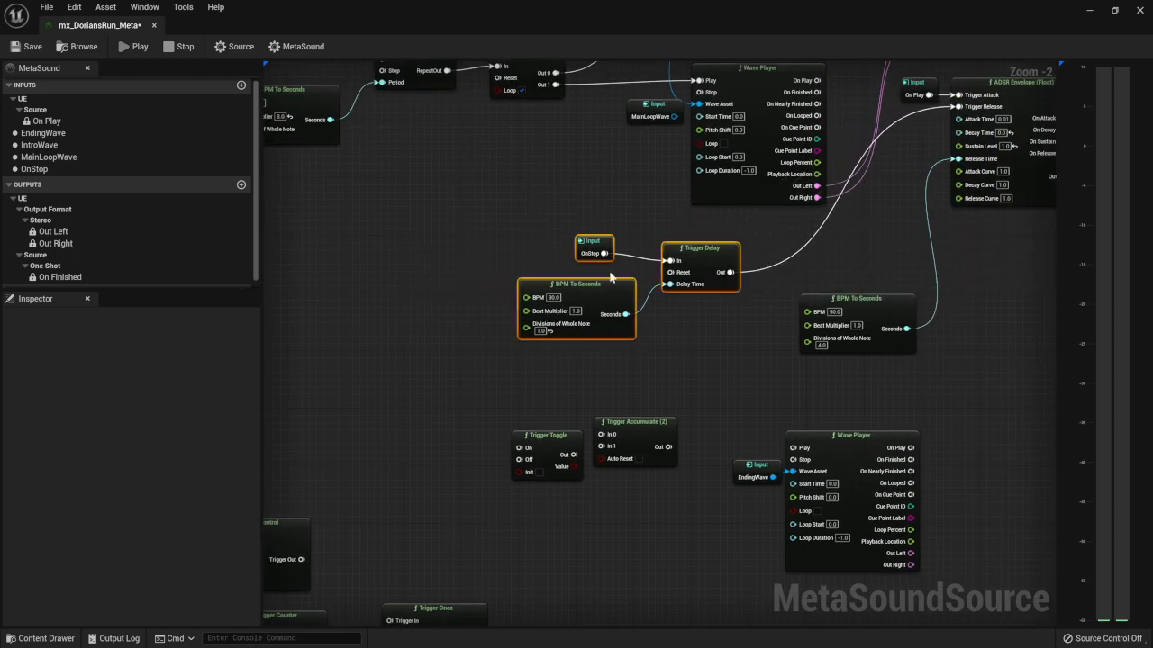
{"action": "left_click", "coordinate": [586, 246]}
{"action": "left_click_drag", "start_coordinate": [587, 245], "coordinate": [436, 224]}
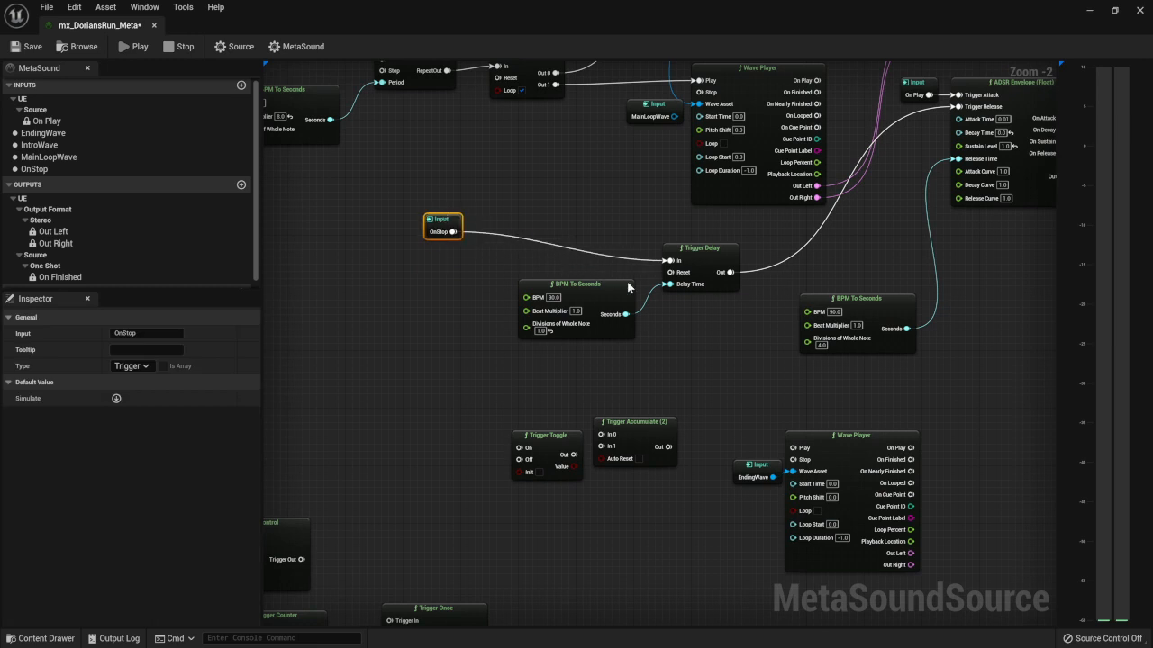
{"action": "left_click_drag", "start_coordinate": [628, 286], "coordinate": [619, 313]}
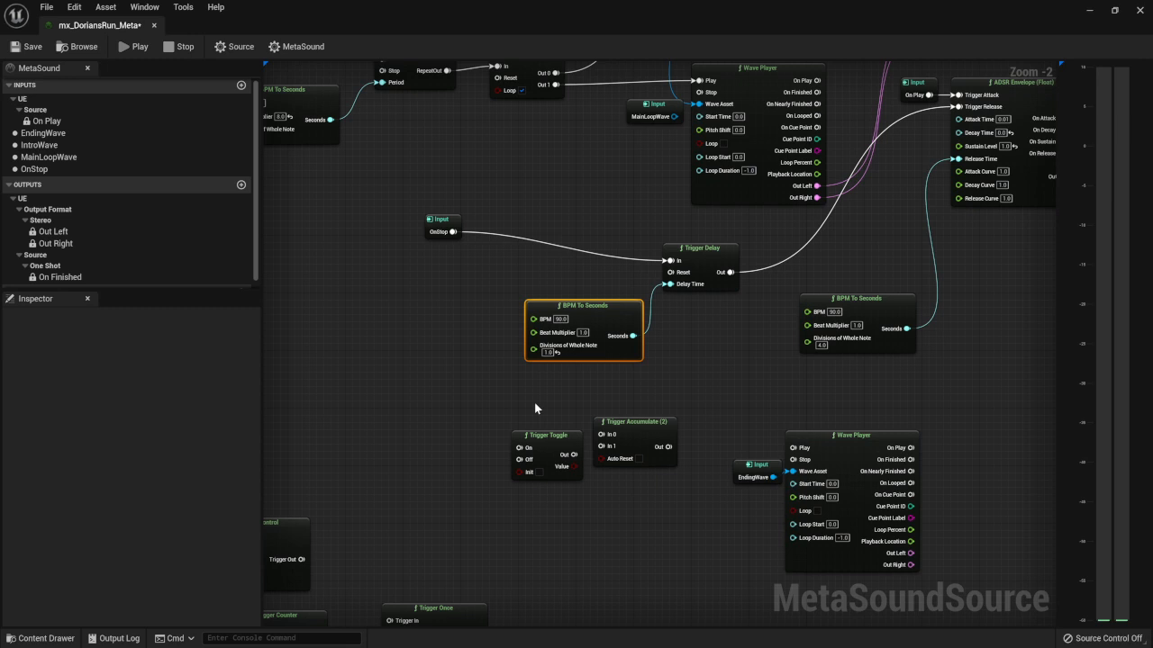
{"action": "left_click_drag", "start_coordinate": [534, 402], "coordinate": [610, 476]}
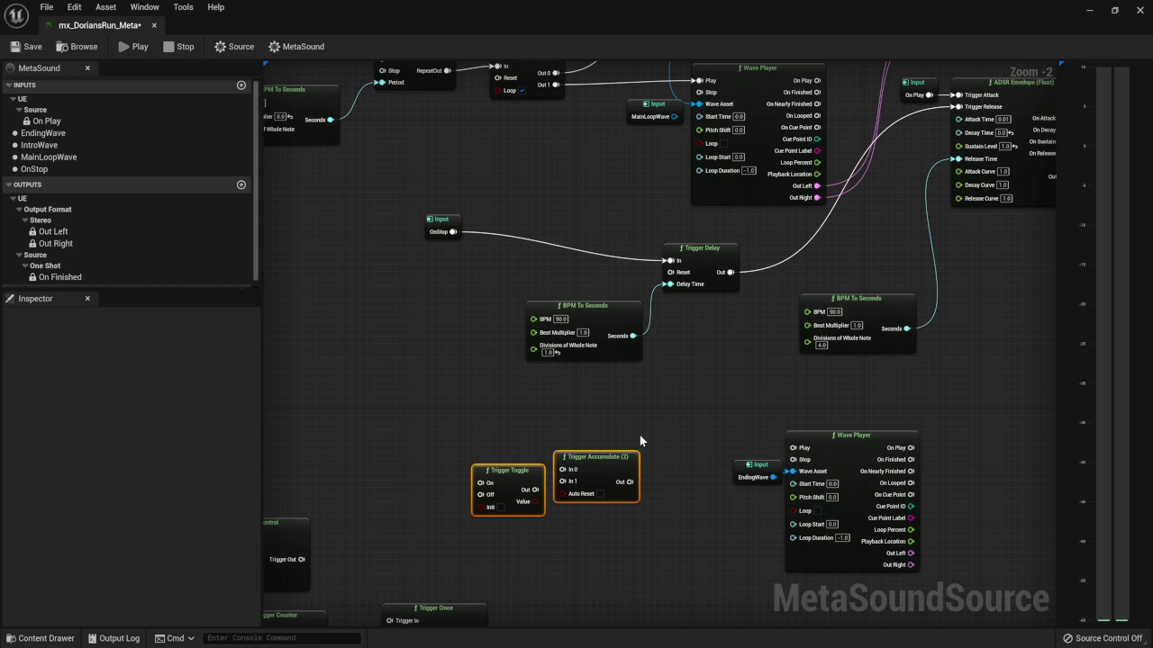
{"action": "left_click", "coordinate": [613, 494]}
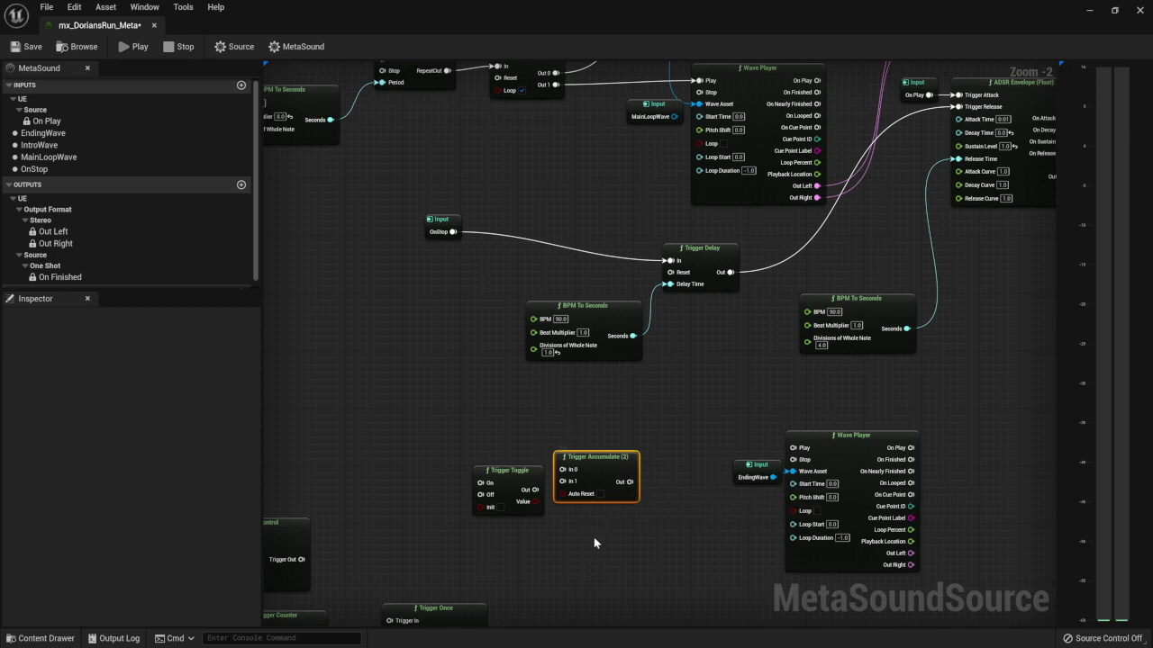
Step: Add a Trigger Accumulate (3) node beneath the Trigger Accumulate (2), and delete it again
{"action": "right_click_drag", "start_coordinate": [594, 537], "coordinate": [781, 413]}
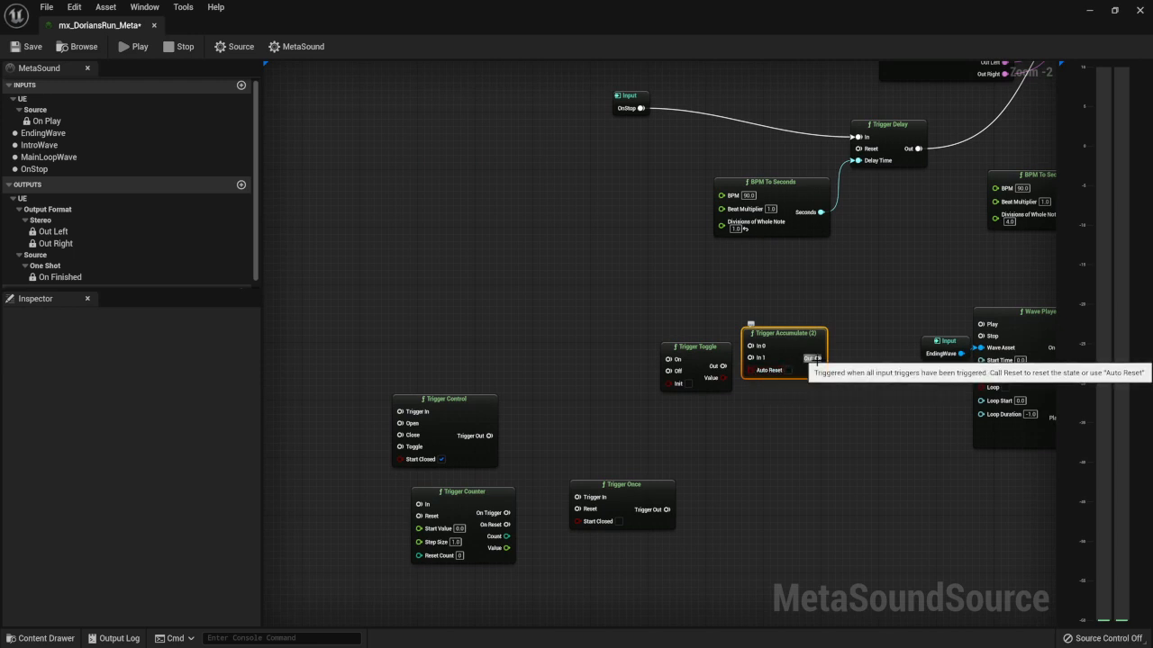
{"action": "right_click", "coordinate": [764, 392]}
{"action": "type", "text": "tri"}
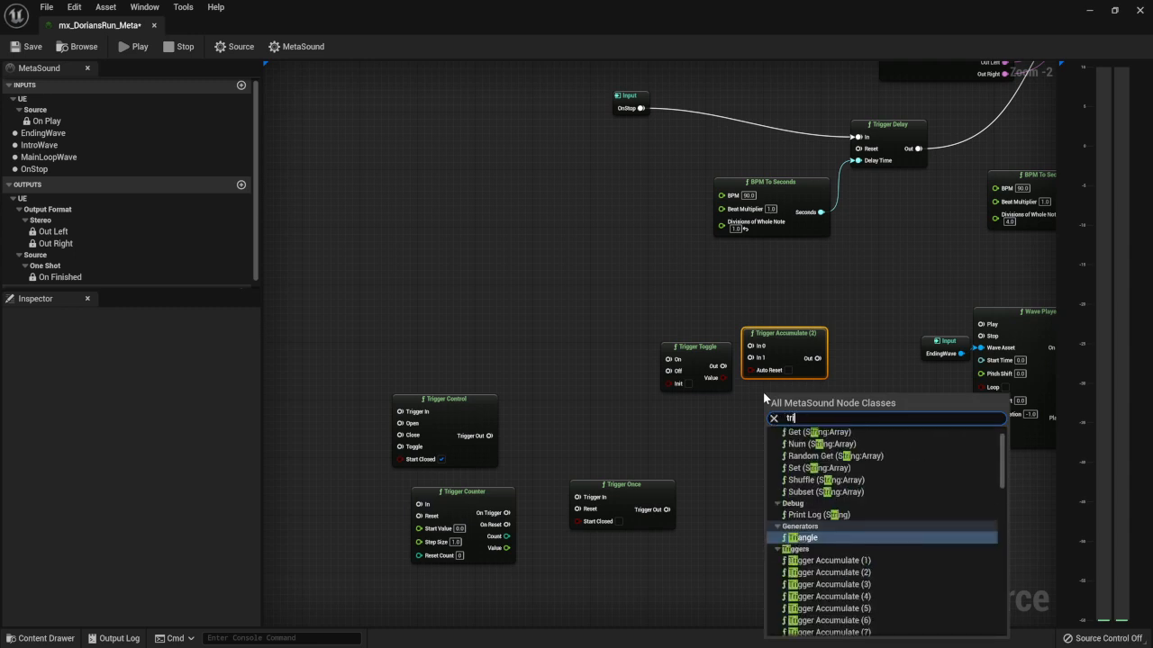
{"action": "type", "text": "gger accu"}
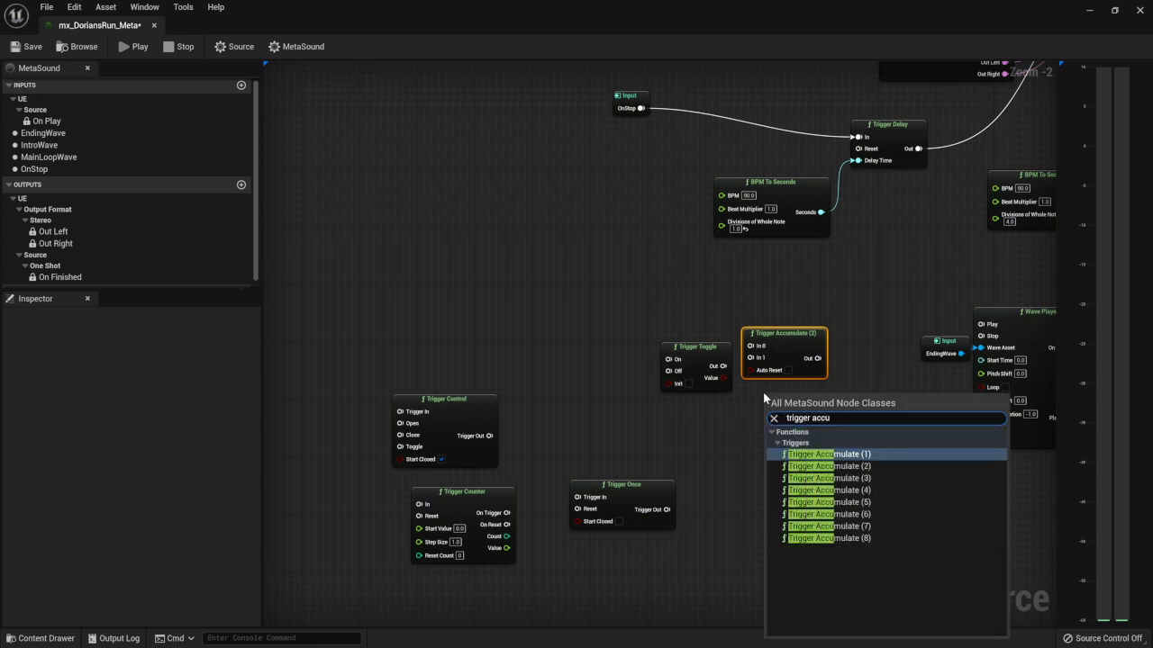
{"action": "key", "text": "Down"}
{"action": "key", "text": "Down"}
{"action": "key", "text": "Return"}
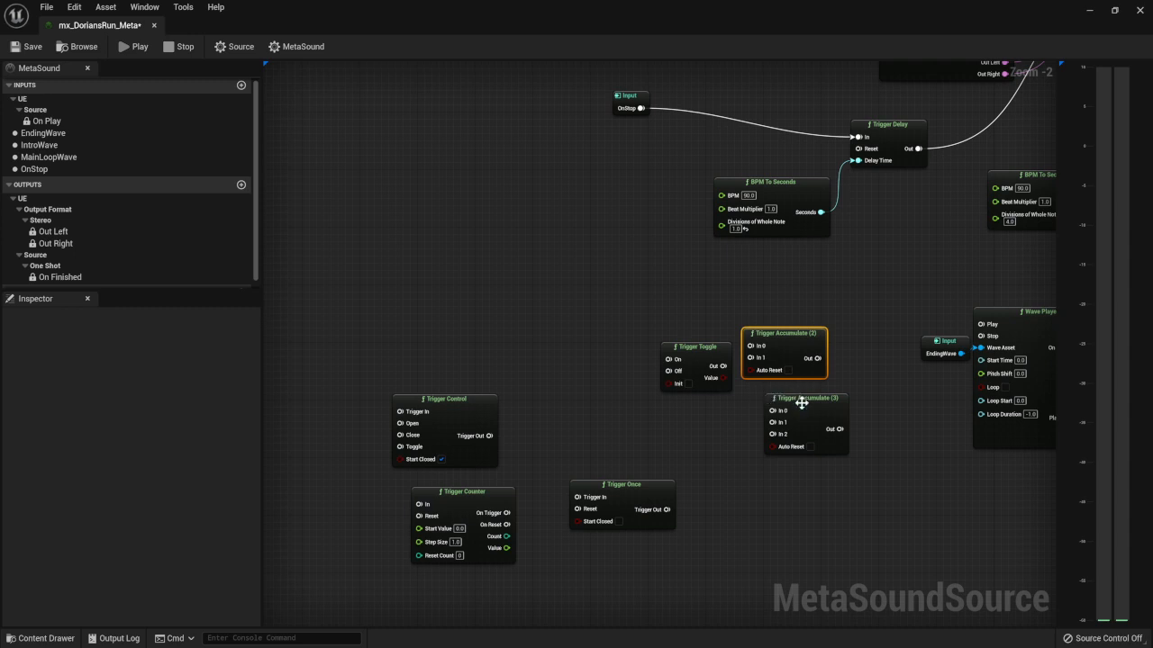
{"action": "left_click", "coordinate": [809, 410]}
{"action": "key", "text": "Delete"}
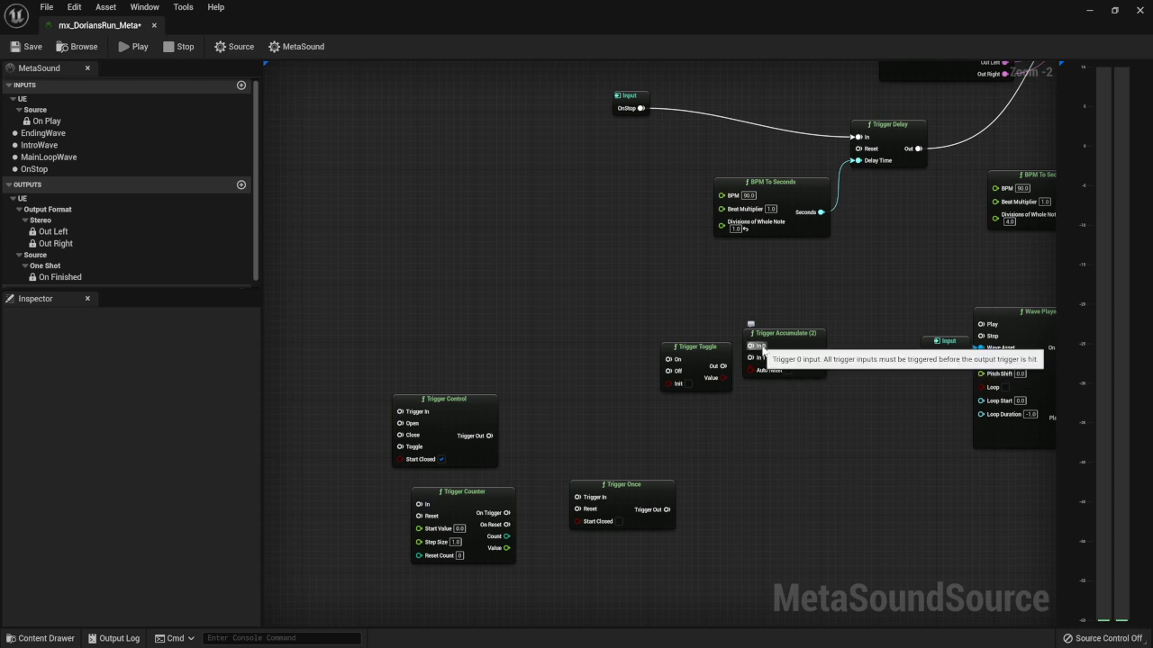
{"action": "right_click", "coordinate": [732, 413]}
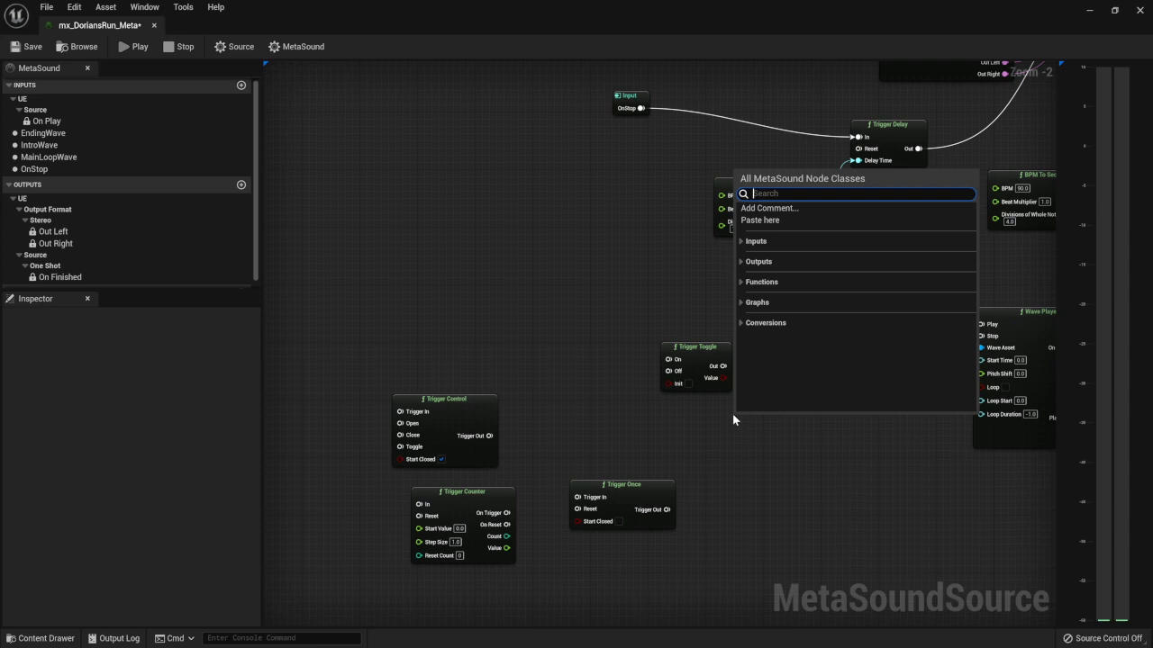
{"action": "left_click", "coordinate": [738, 476]}
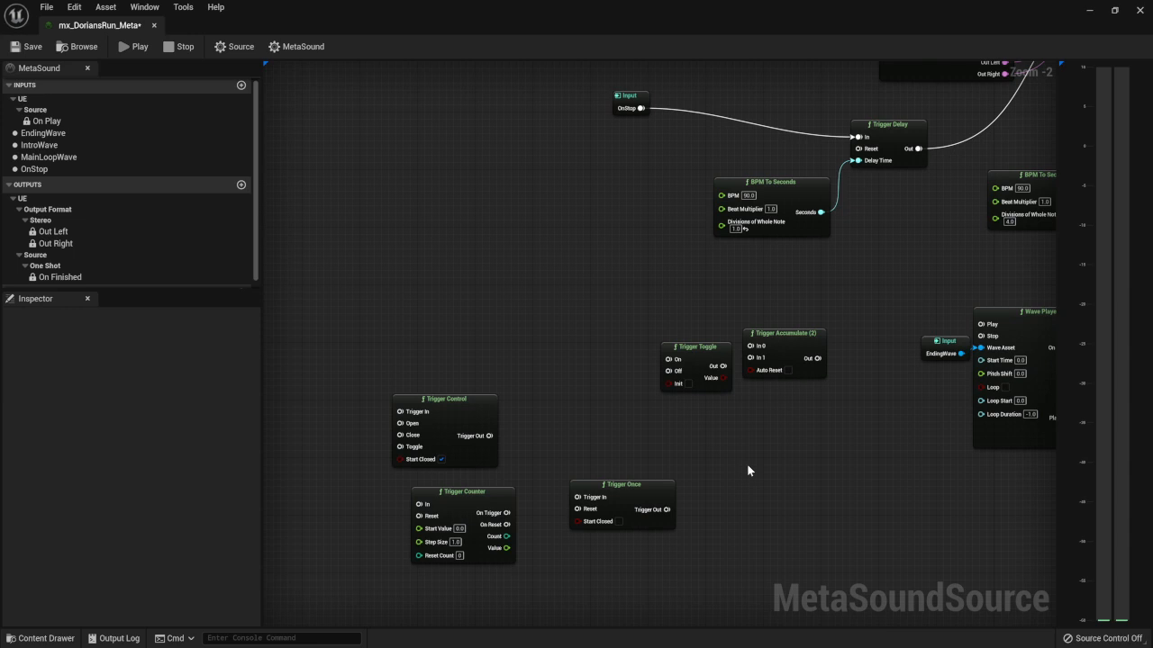
Step: Move the Trigger Control beneath the OnStop input and delete the Trigger Delay node that OnStop feeds
{"action": "left_click_drag", "start_coordinate": [445, 404], "coordinate": [606, 183]}
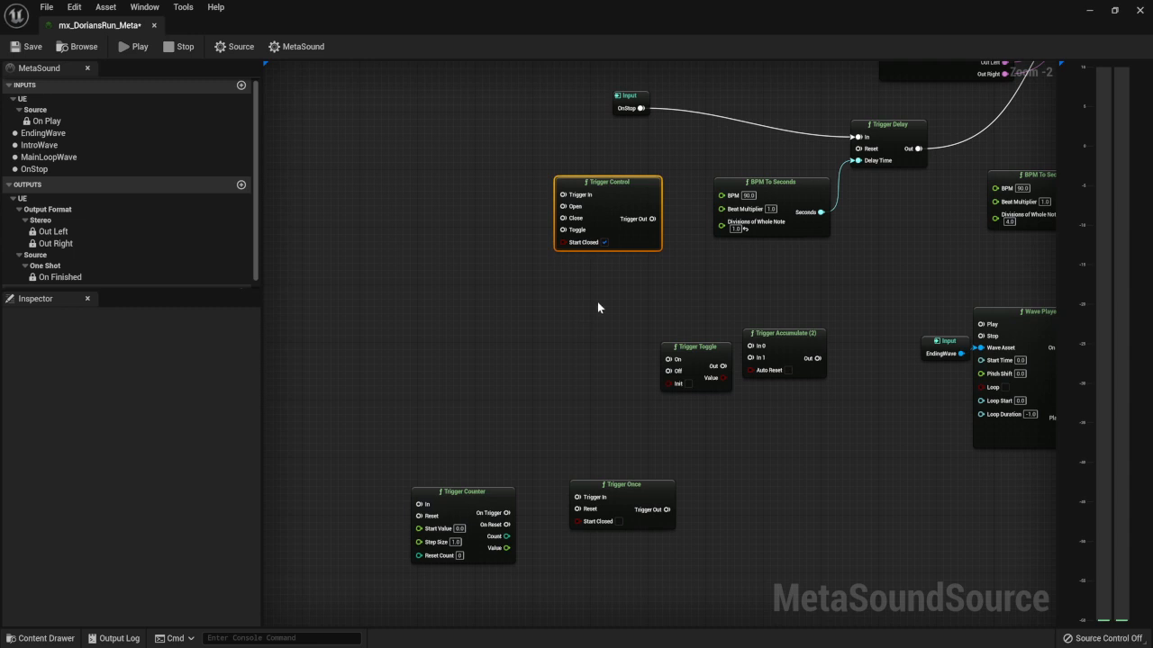
{"action": "right_click_drag", "start_coordinate": [705, 300], "coordinate": [581, 377]}
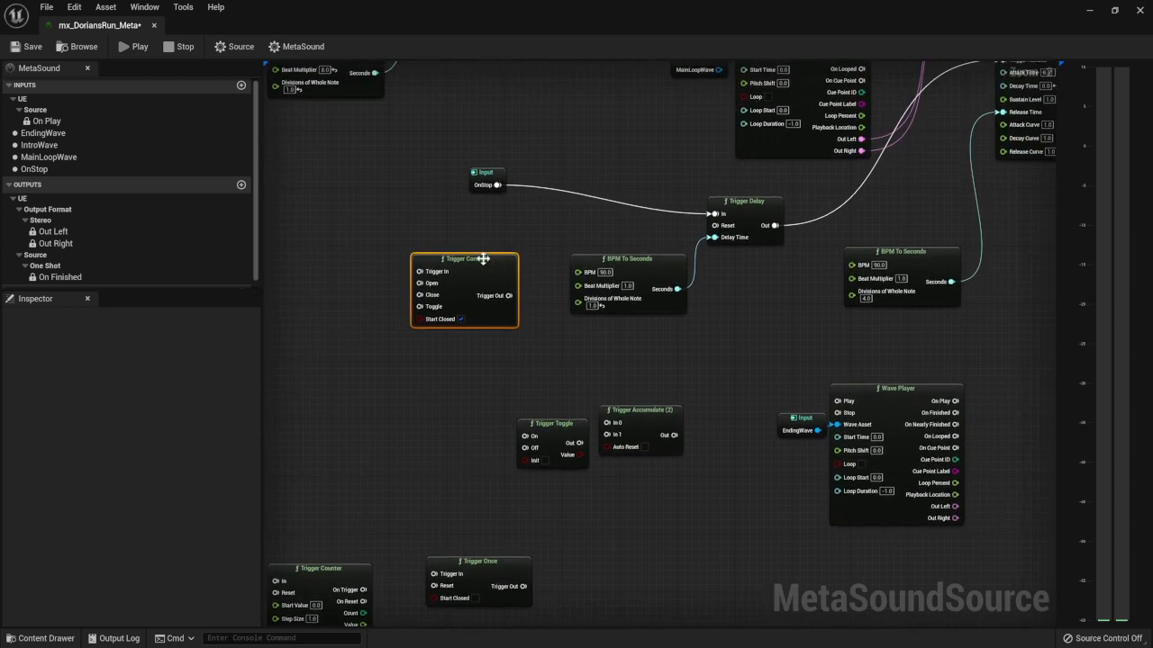
{"action": "left_click_drag", "start_coordinate": [491, 269], "coordinate": [483, 261]}
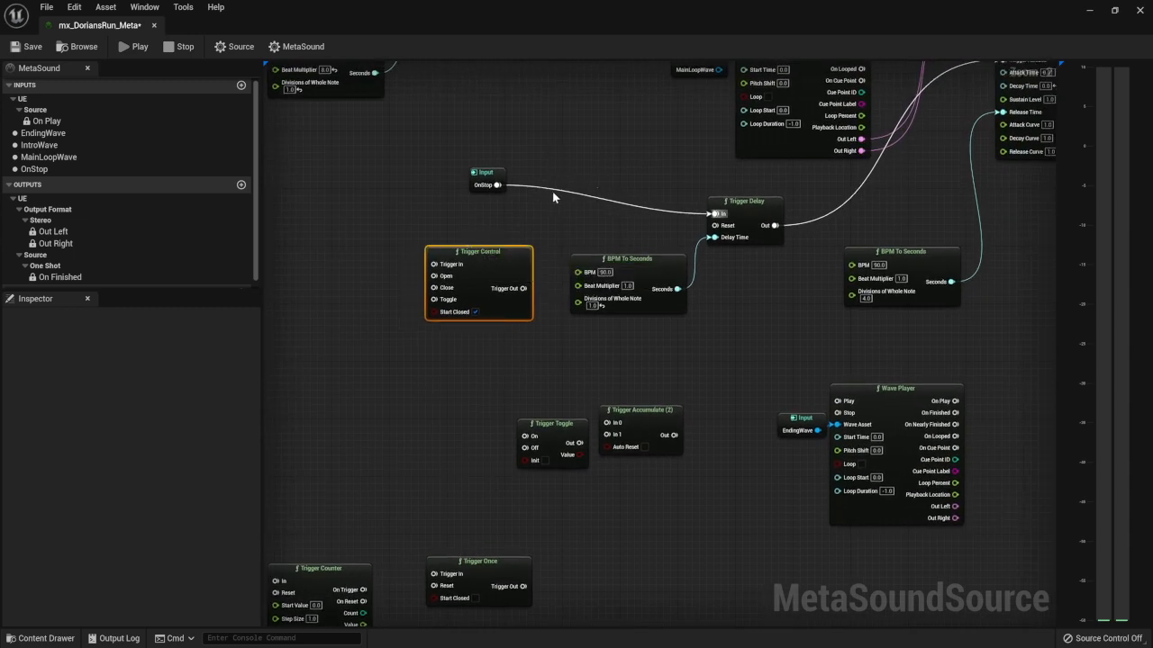
{"action": "left_click_drag", "start_coordinate": [636, 176], "coordinate": [730, 266]}
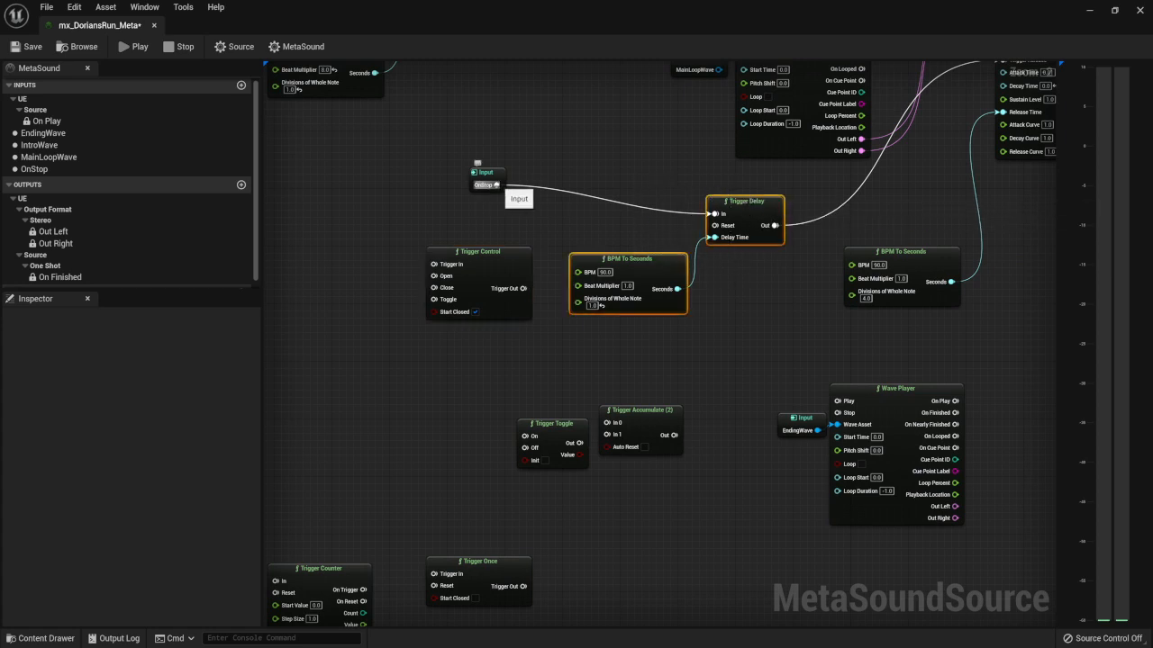
{"action": "left_click", "coordinate": [759, 217]}
{"action": "key", "text": "Delete"}
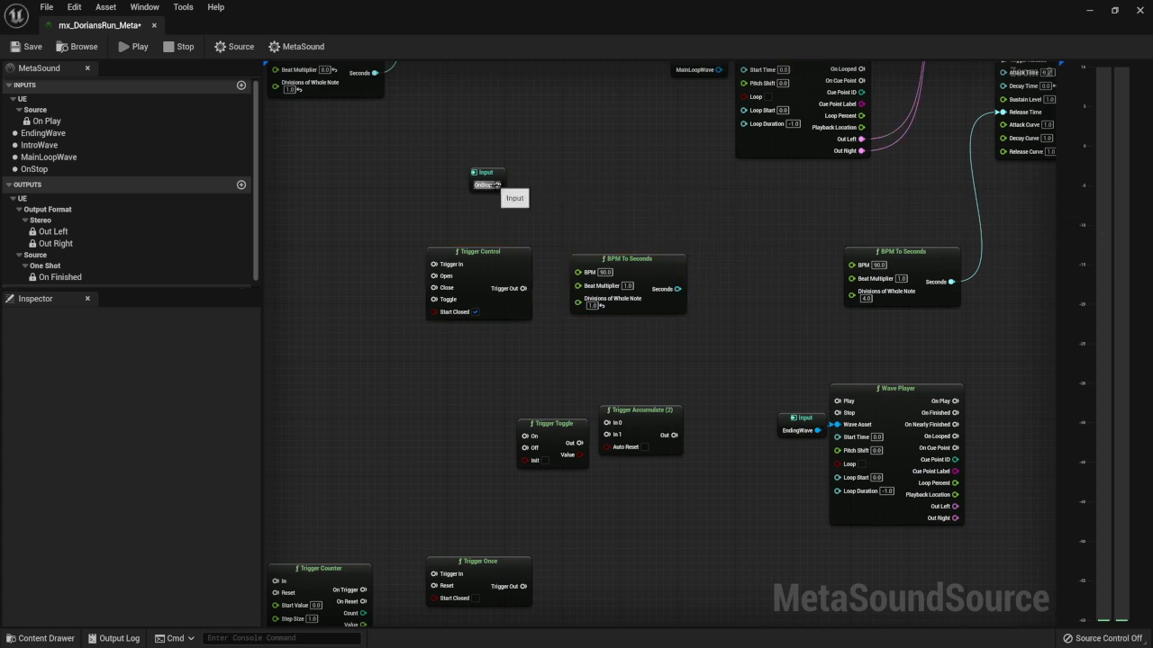
Step: Add a Trigger Repeat node started by OnStop, and feed its Period from the Seconds output of the adjacent BPM To Seconds node
{"action": "left_click_drag", "start_coordinate": [497, 184], "coordinate": [641, 200]}
{"action": "type", "text": "trigger repe"}
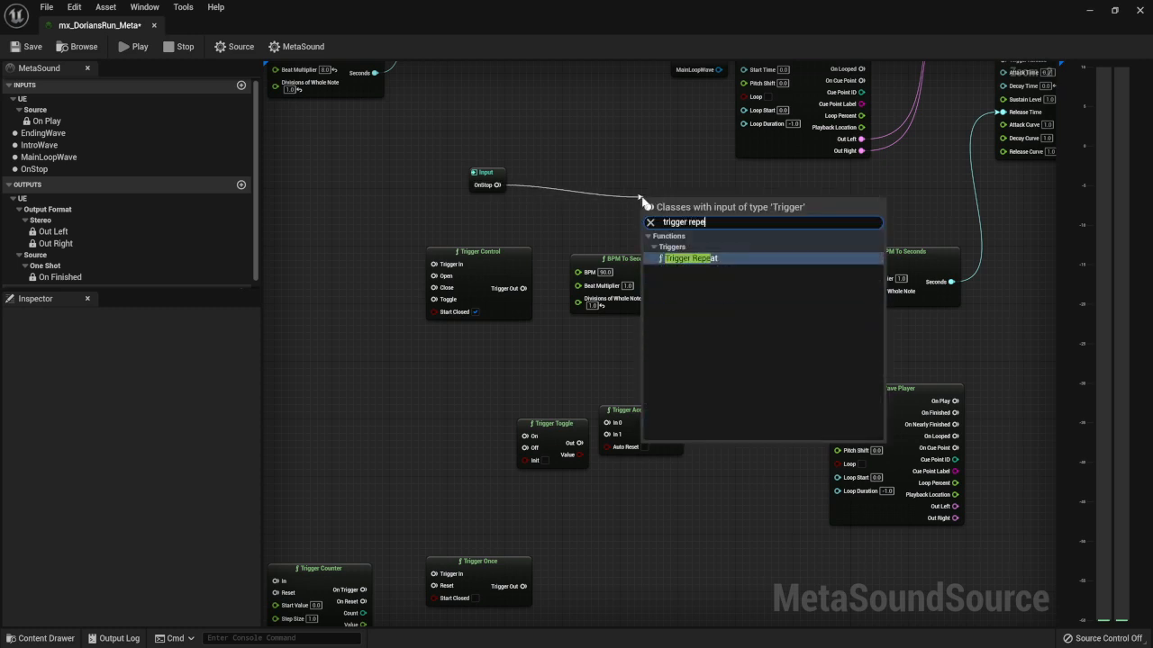
{"action": "key", "text": "Return"}
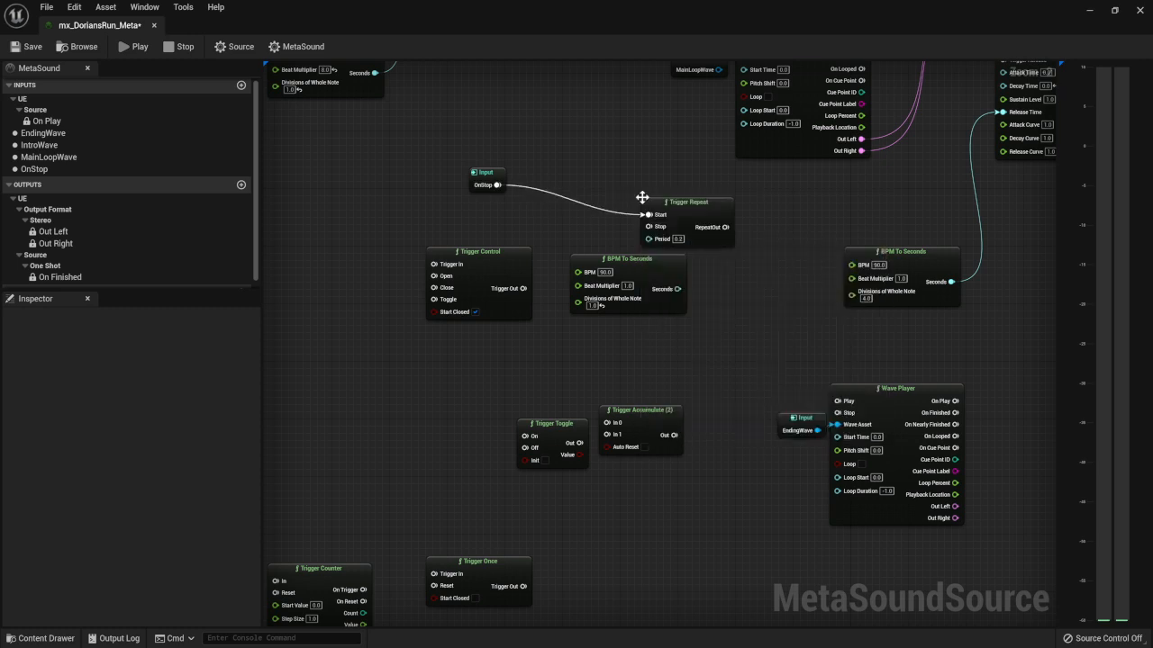
{"action": "left_click", "coordinate": [694, 209]}
{"action": "left_click_drag", "start_coordinate": [678, 289], "coordinate": [563, 219]}
Step: Place the Trigger Control to the right of the new Trigger Repeat and connect RepeatOut to its Trigger In
{"action": "left_click_drag", "start_coordinate": [469, 264], "coordinate": [760, 291]}
{"action": "right_click_drag", "start_coordinate": [760, 291], "coordinate": [680, 311]}
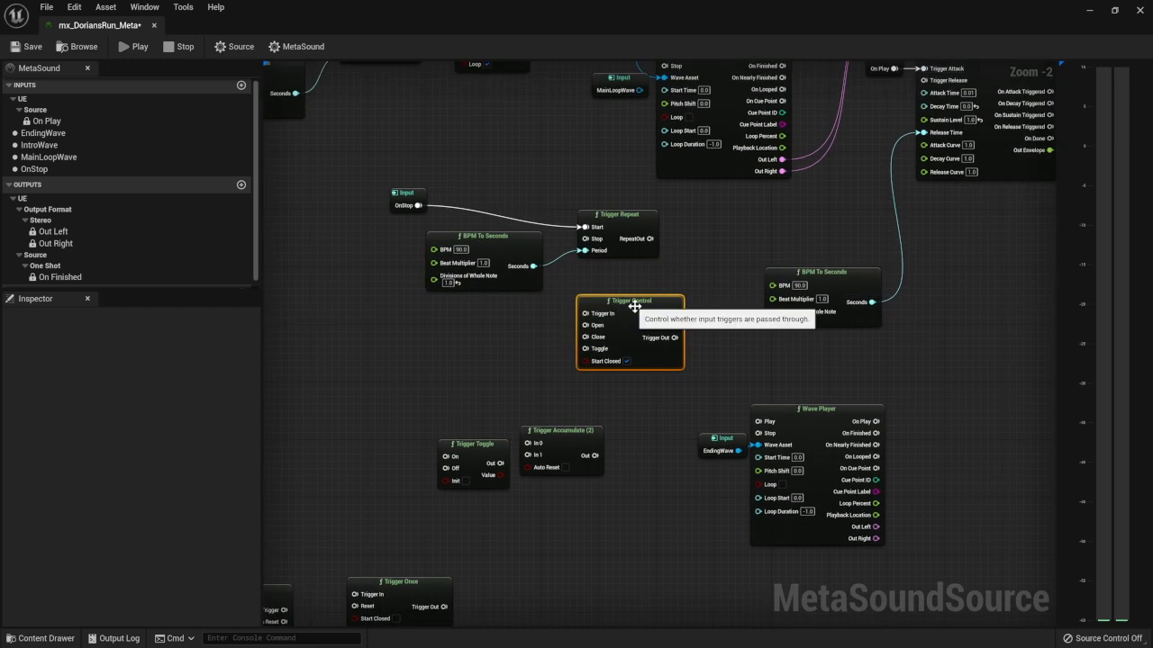
{"action": "left_click_drag", "start_coordinate": [696, 303], "coordinate": [735, 203]}
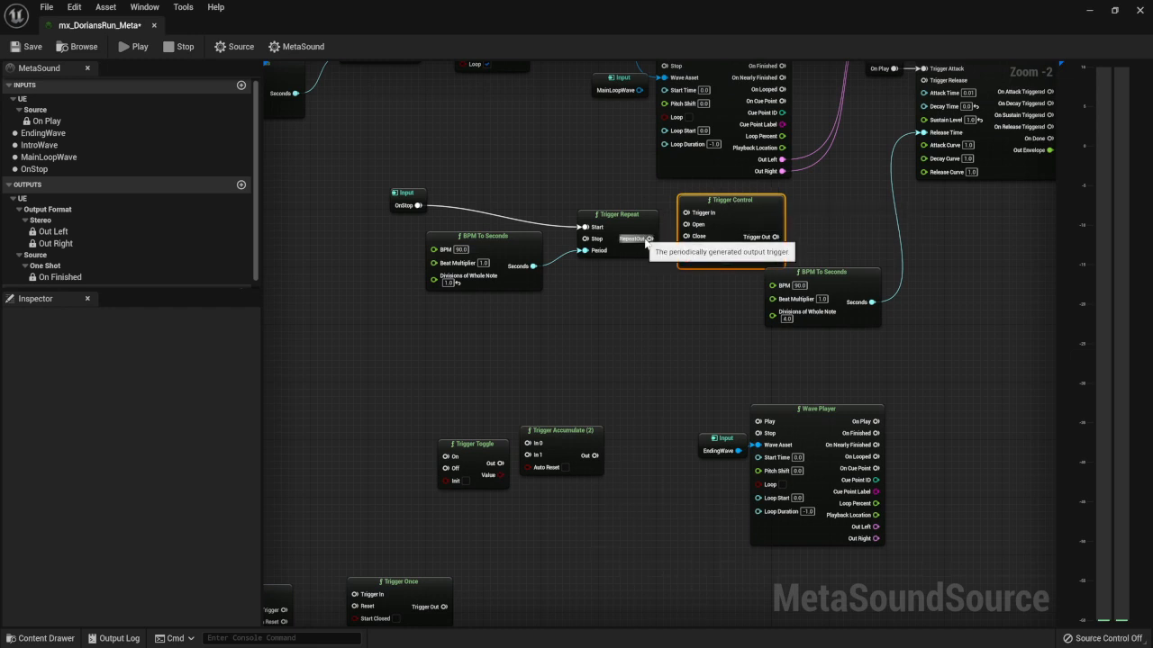
{"action": "left_click_drag", "start_coordinate": [651, 238], "coordinate": [687, 213]}
Step: Tighten the layout of the OnStop repeat group and connect the Trigger Control's Trigger Out to the ADSR Envelope's Trigger Release
{"action": "left_click_drag", "start_coordinate": [415, 192], "coordinate": [574, 199]}
{"action": "left_click", "coordinate": [690, 203]}
{"action": "left_click_drag", "start_coordinate": [691, 203], "coordinate": [676, 210]}
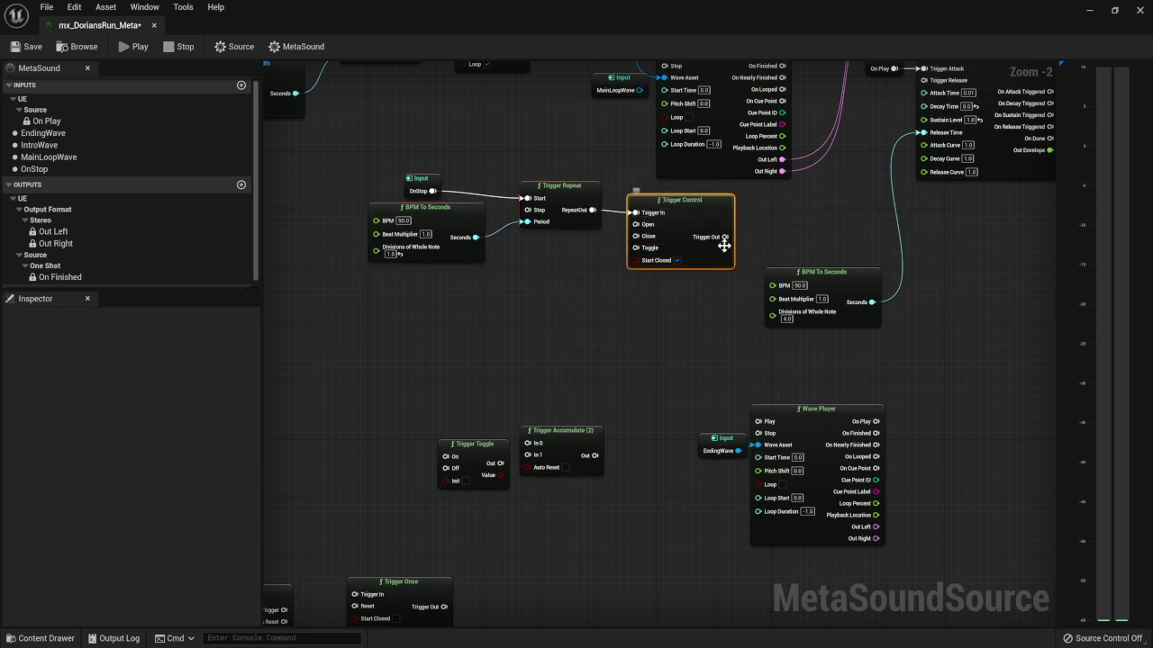
{"action": "right_click_drag", "start_coordinate": [721, 243], "coordinate": [671, 303]}
{"action": "left_click_drag", "start_coordinate": [671, 302], "coordinate": [870, 146]}
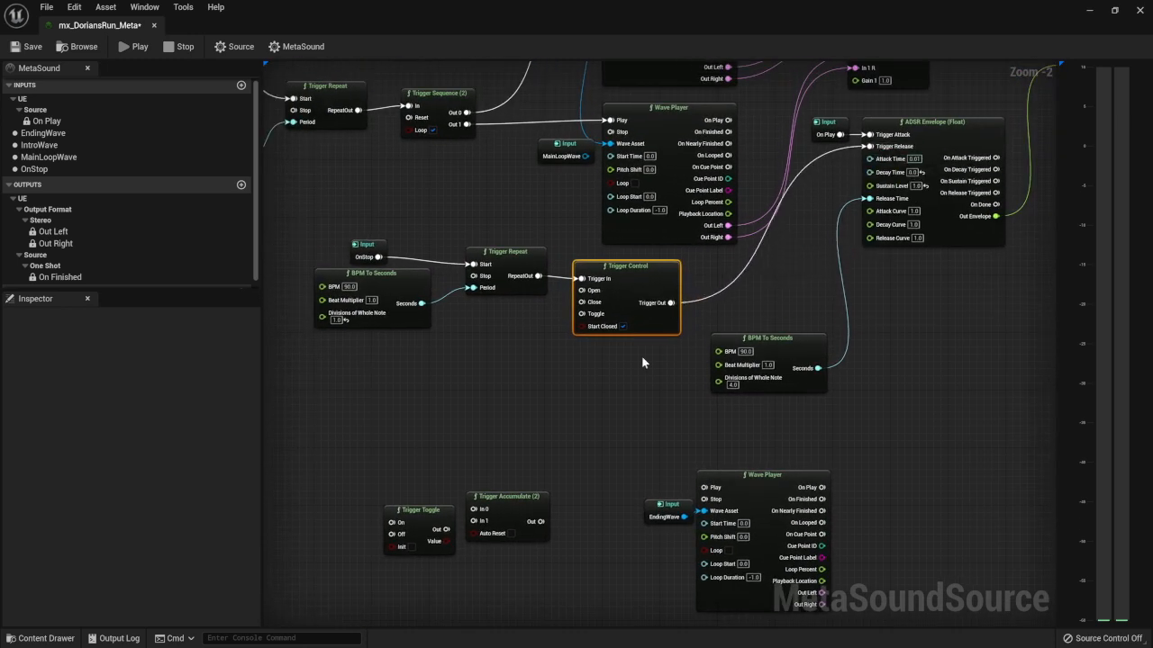
Step: Duplicate the OnStop input, connect the copy to the Trigger Control's Open pin and place it just beneath the Trigger Repeat
{"action": "right_click_drag", "start_coordinate": [616, 367], "coordinate": [756, 348]}
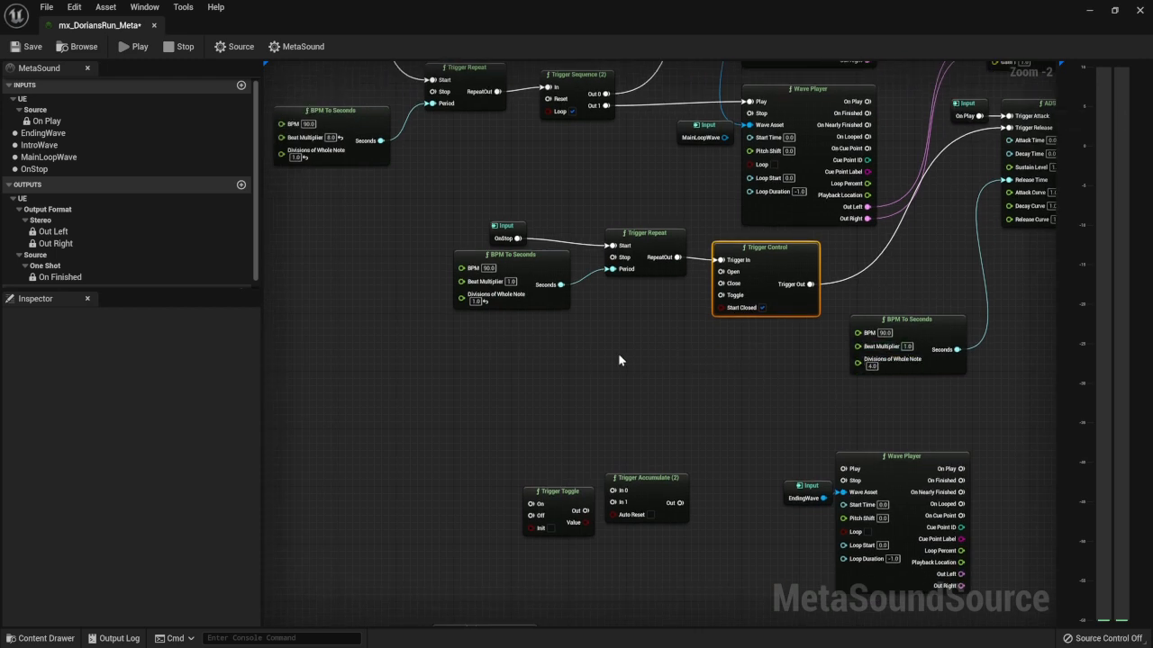
{"action": "left_click", "coordinate": [508, 224]}
{"action": "key", "text": "ctrl+v"}
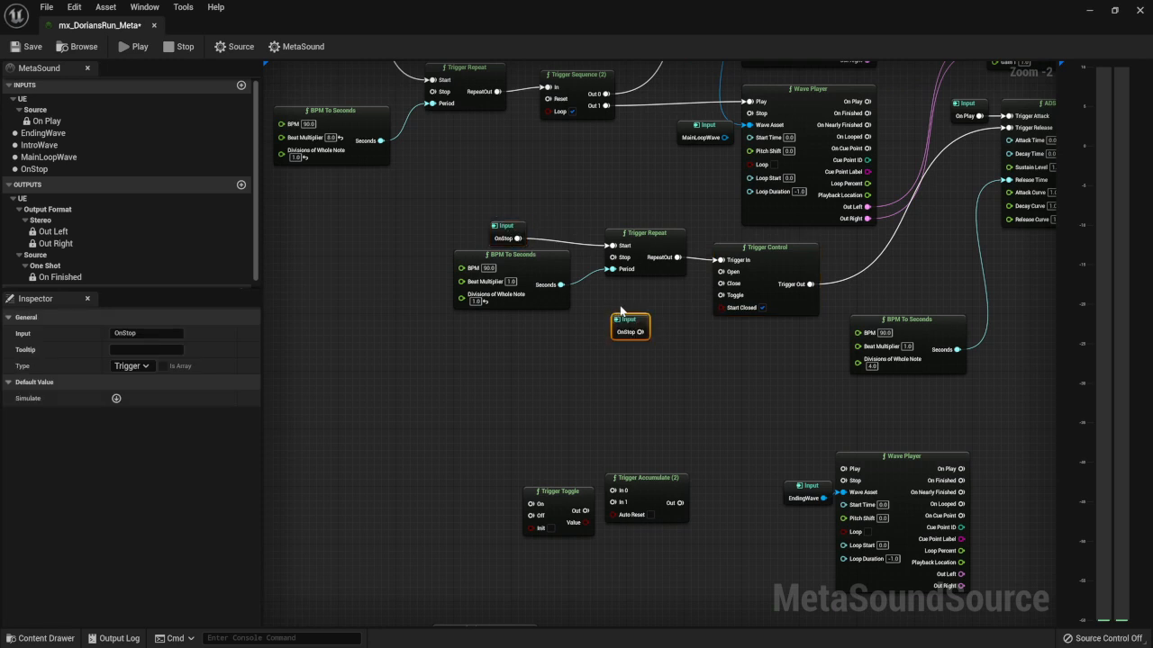
{"action": "left_click_drag", "start_coordinate": [640, 332], "coordinate": [720, 271]}
{"action": "left_click_drag", "start_coordinate": [636, 326], "coordinate": [672, 298]}
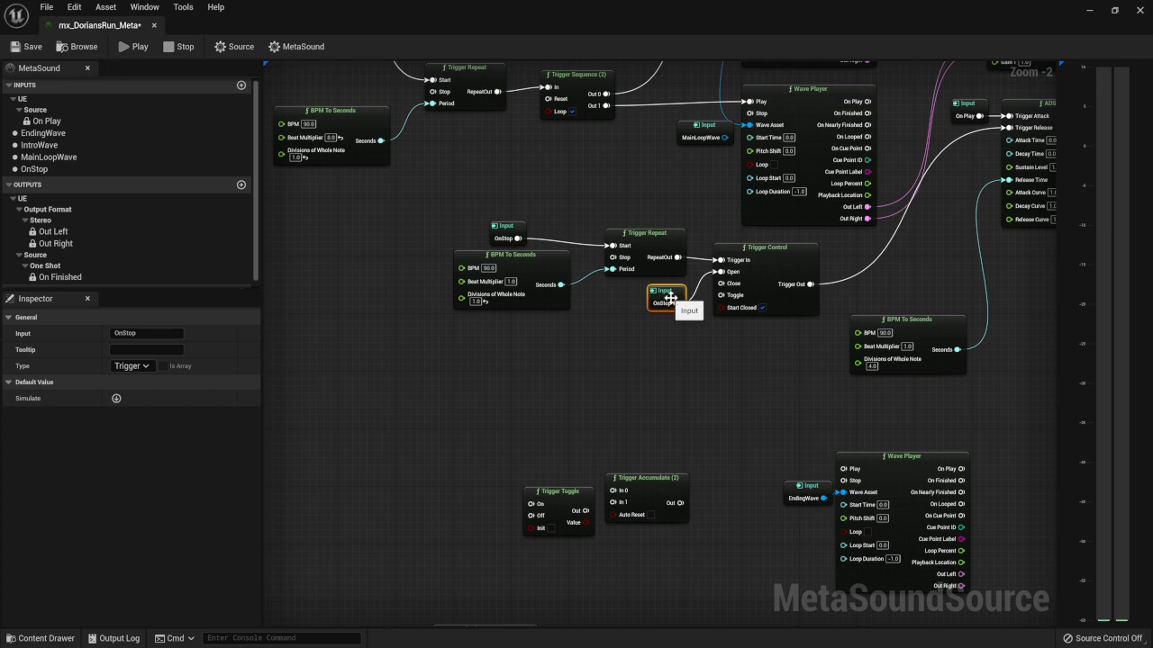
Step: Replace the OnStop input feeding the Trigger Repeat's Start with an On Play input placed above the BPM To Seconds node
{"action": "right_click_drag", "start_coordinate": [757, 392], "coordinate": [644, 405]}
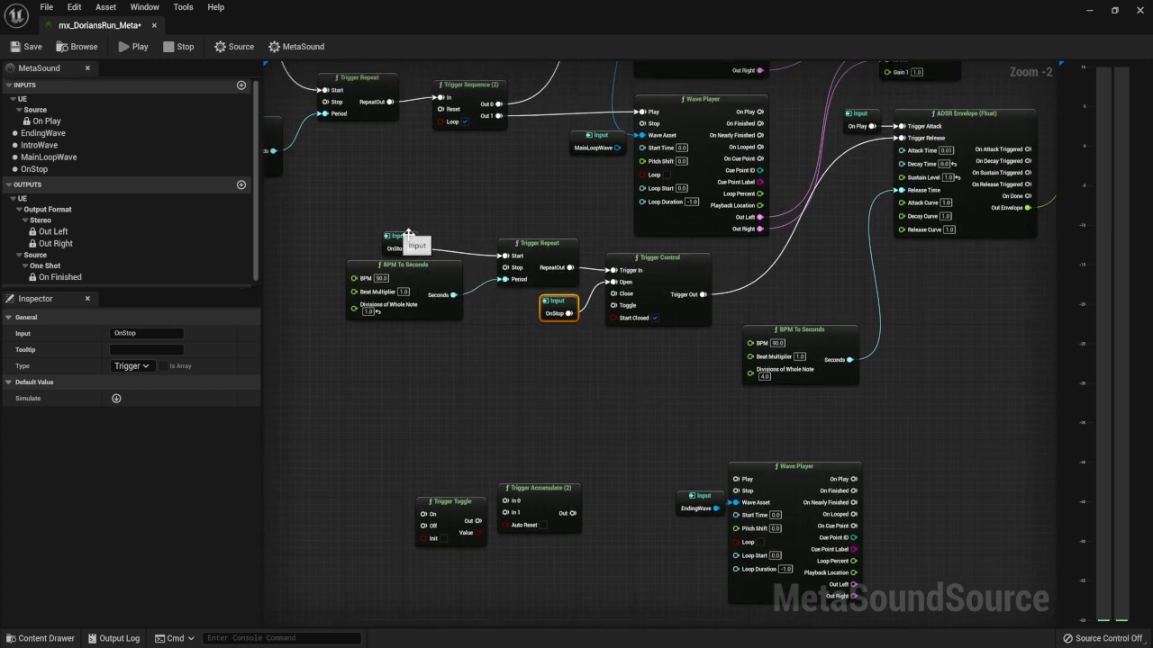
{"action": "left_click", "coordinate": [400, 241]}
{"action": "key", "text": "Delete"}
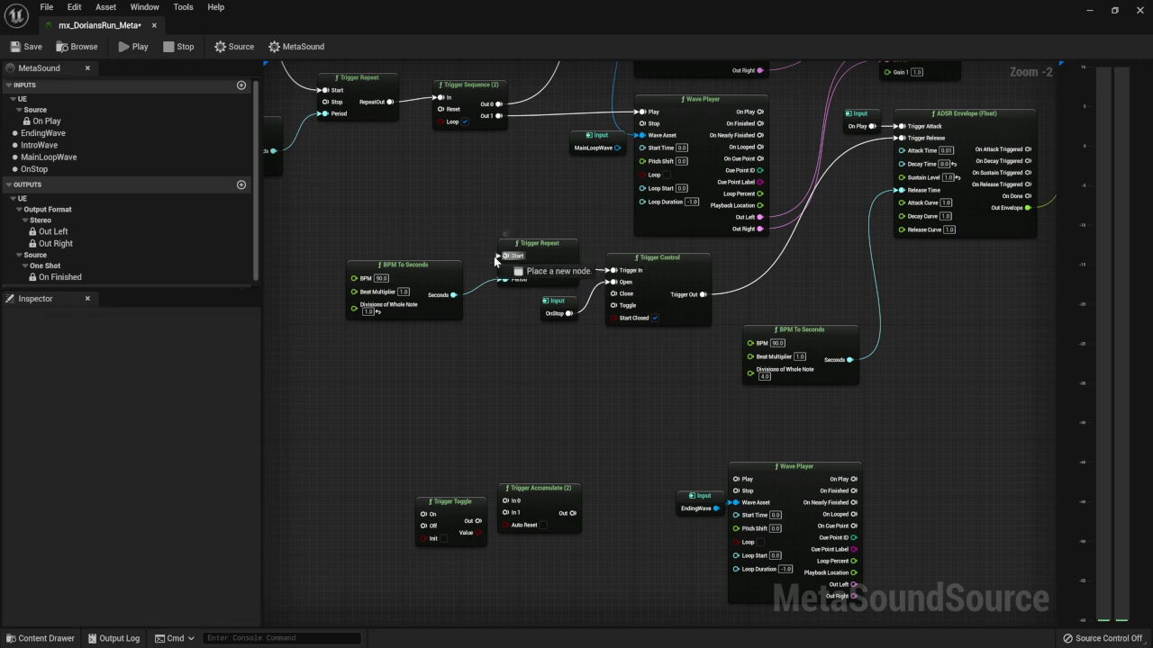
{"action": "left_click_drag", "start_coordinate": [507, 255], "coordinate": [419, 243]}
{"action": "type", "text": "onP"}
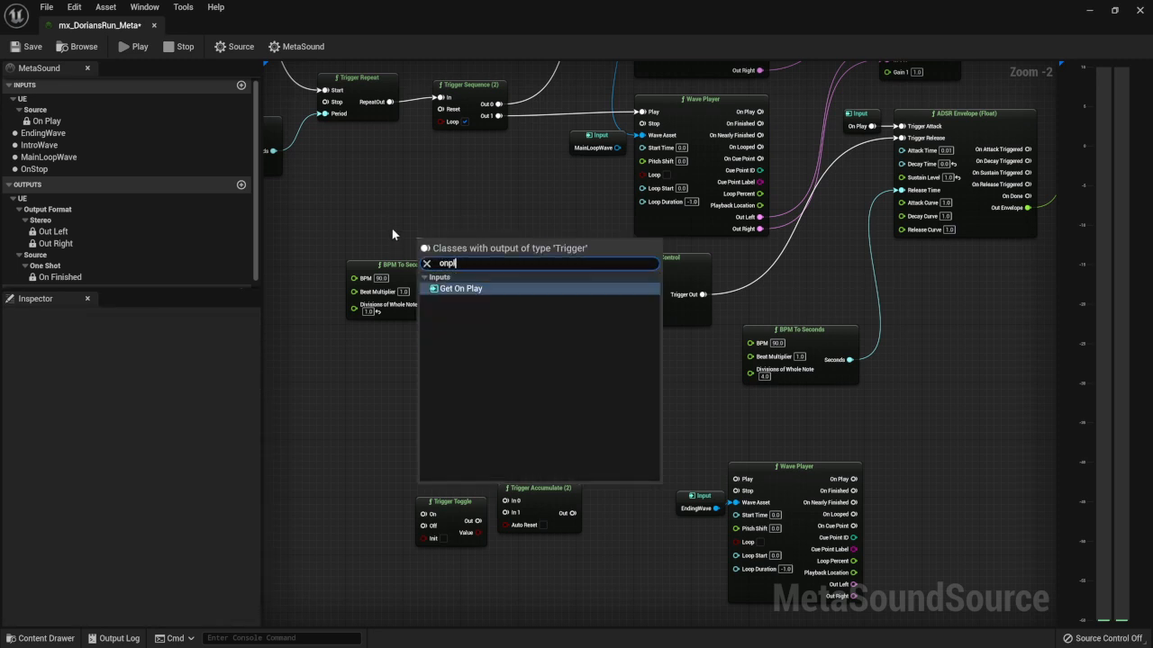
{"action": "key", "text": "Return"}
{"action": "left_click_drag", "start_coordinate": [432, 244], "coordinate": [442, 236]}
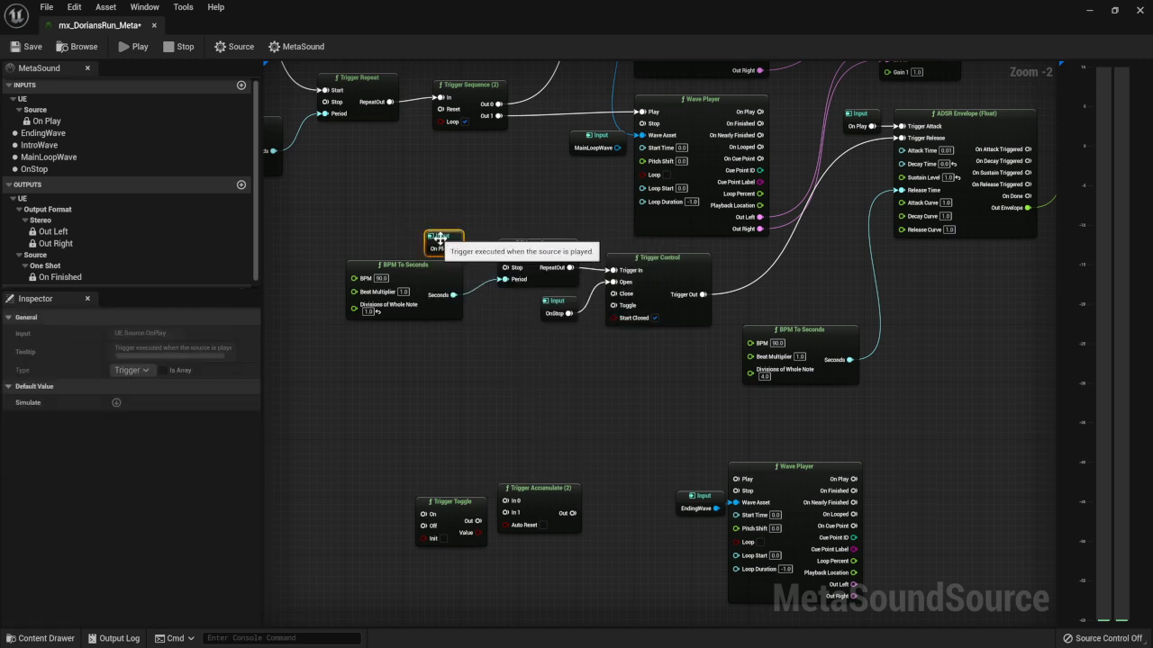
Step: Save the MetaSound and add a Trigger Delay node fed by the Trigger Control's Trigger Out
{"action": "left_click", "coordinate": [34, 48]}
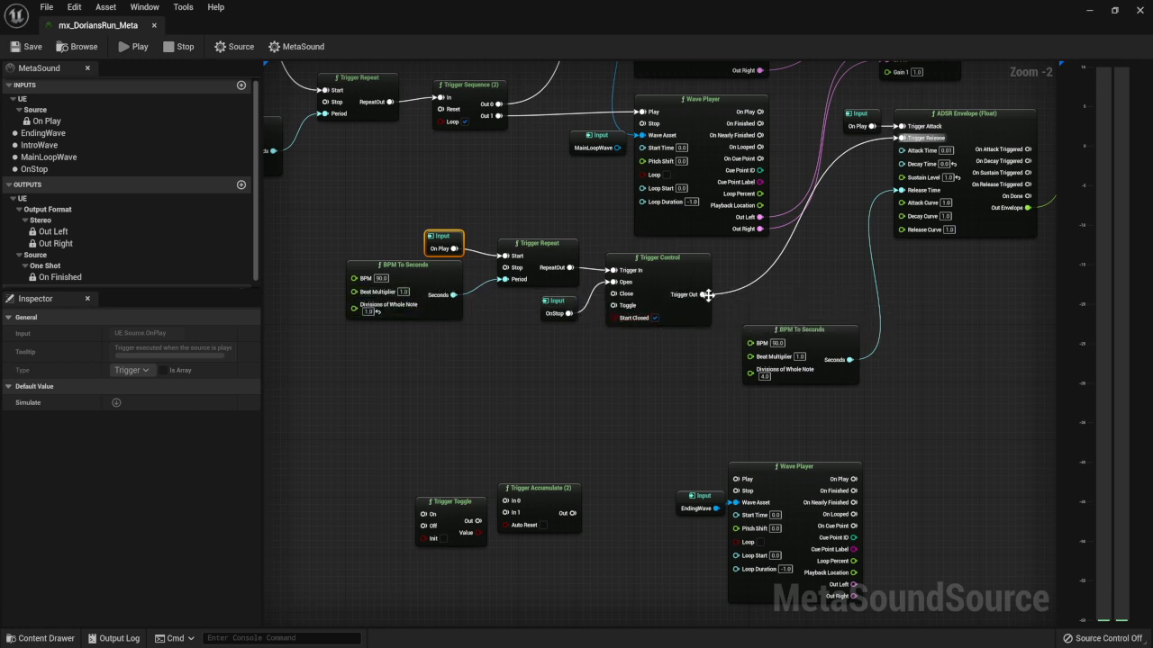
{"action": "left_click_drag", "start_coordinate": [703, 294], "coordinate": [758, 286]}
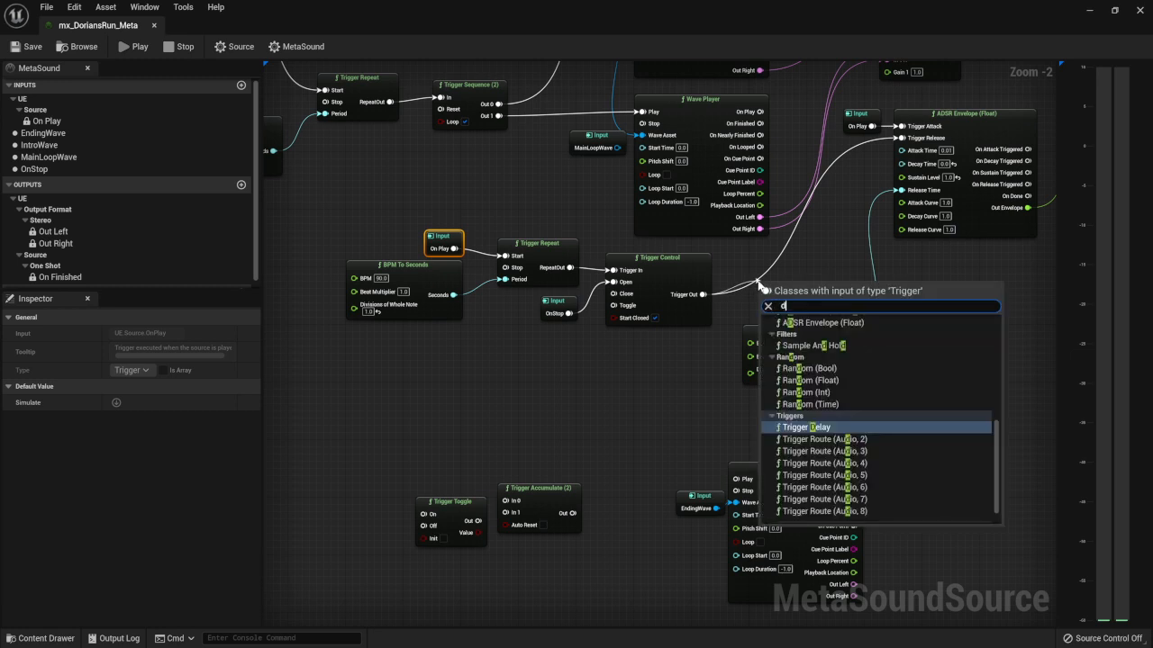
{"action": "type", "text": "delay"}
{"action": "key", "text": "Return"}
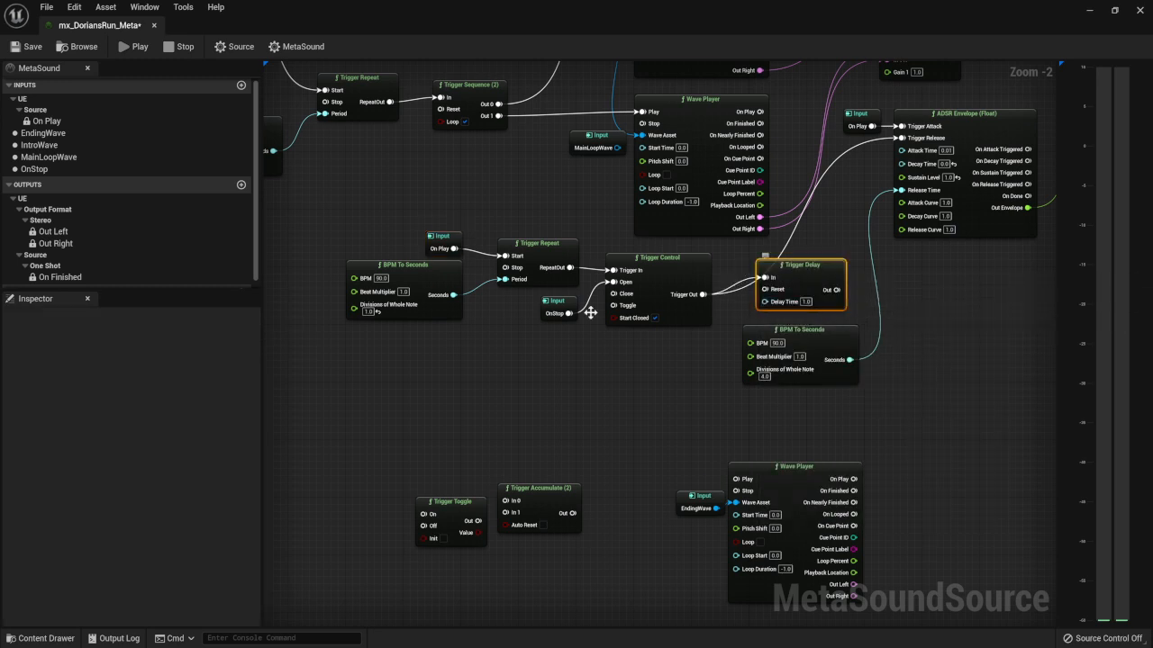
Step: Drive the Trigger Delay's Delay Time from the Trigger Repeat's BPM To Seconds node and connect its Out to the ADSR Envelope's Trigger Release
{"action": "left_click_drag", "start_coordinate": [425, 277], "coordinate": [902, 138]}
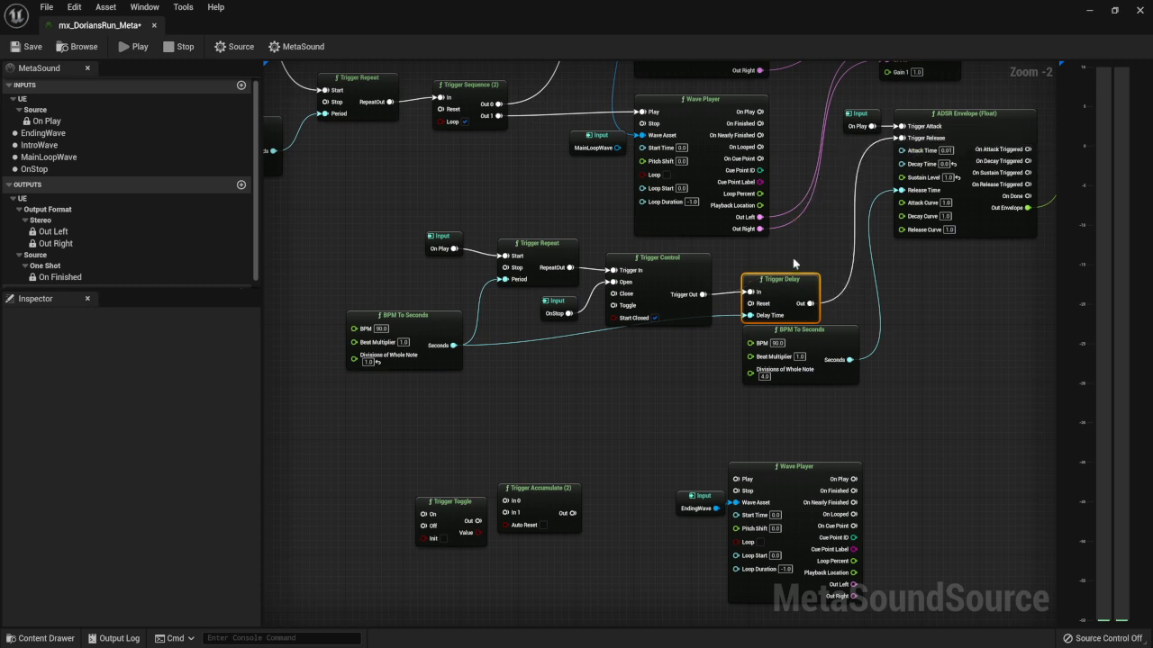
{"action": "left_click_drag", "start_coordinate": [777, 290], "coordinate": [770, 290]}
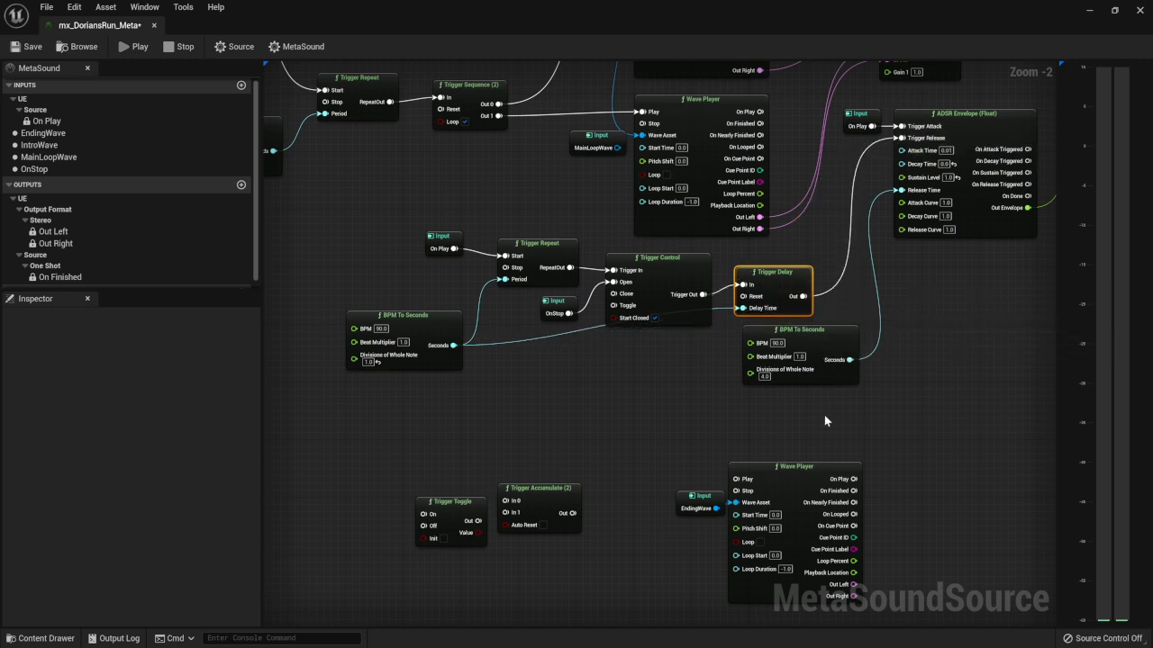
Step: Connect the Trigger Control's Trigger Out to the ending Wave Player's Play and select that player together with its EndingWave input
{"action": "right_click_drag", "start_coordinate": [827, 421], "coordinate": [791, 369]}
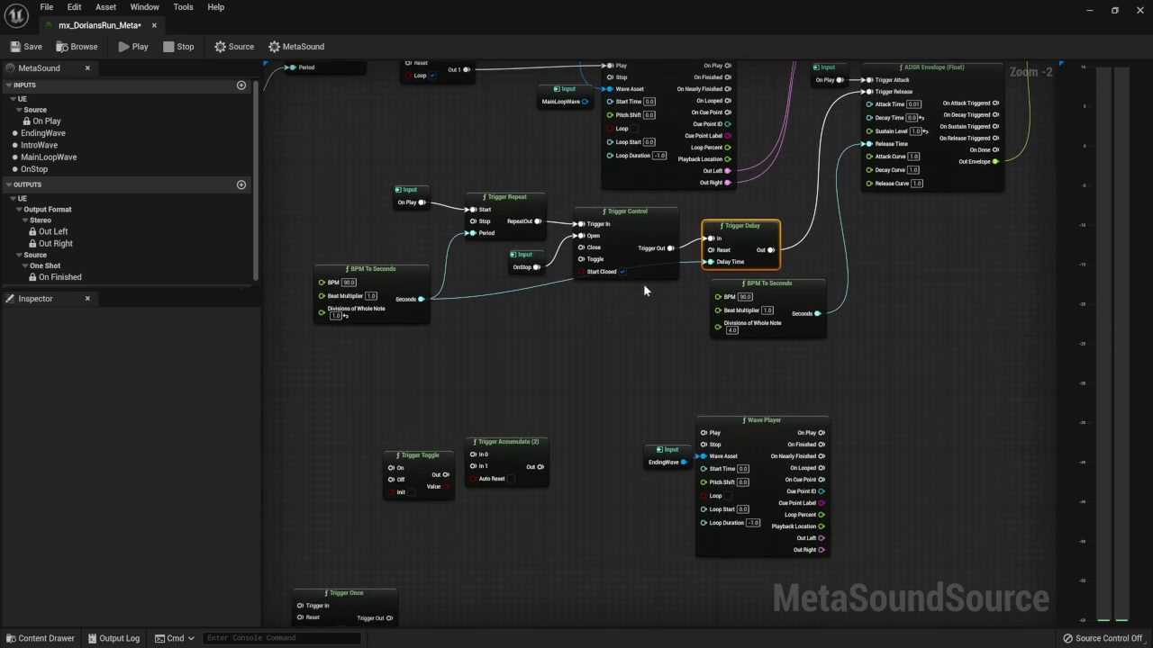
{"action": "left_click_drag", "start_coordinate": [636, 230], "coordinate": [703, 433]}
{"action": "left_click_drag", "start_coordinate": [633, 405], "coordinate": [748, 527]}
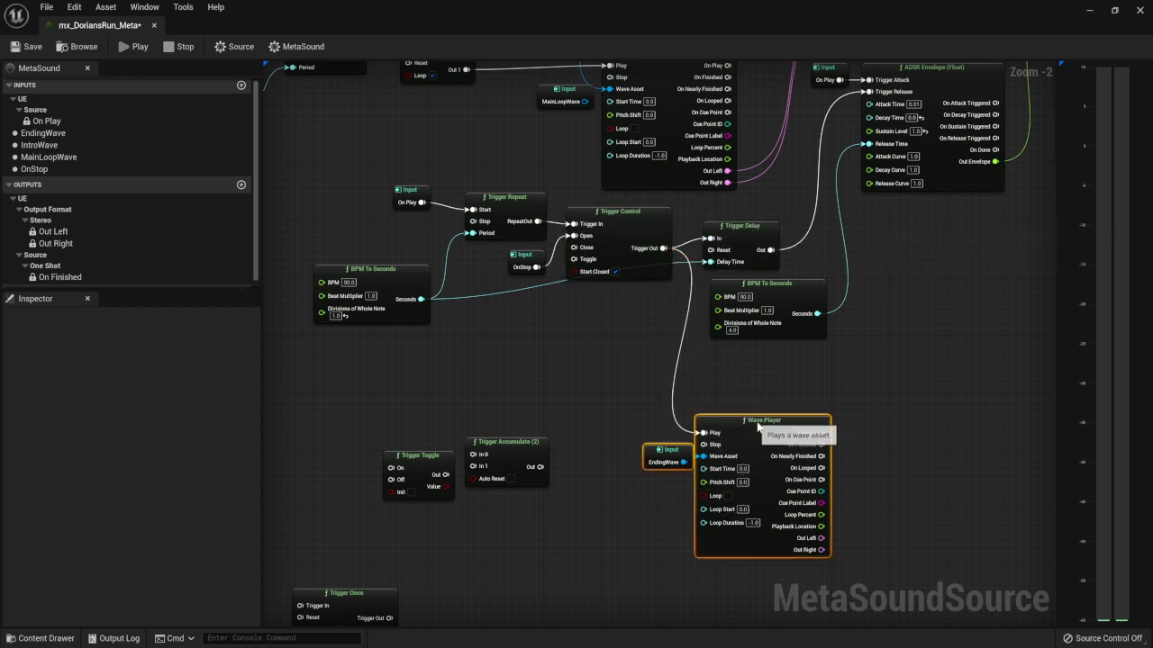
Step: Move the EndingWave player up beneath the BPM To Seconds node and connect its Out Left and Out Right to the mixer's In 2 L and In 2 R
{"action": "left_click_drag", "start_coordinate": [756, 419], "coordinate": [770, 363]}
{"action": "right_click_drag", "start_coordinate": [887, 356], "coordinate": [703, 412]}
{"action": "scroll", "coordinate": [696, 408], "scroll_direction": "down", "scroll_amount": 1}
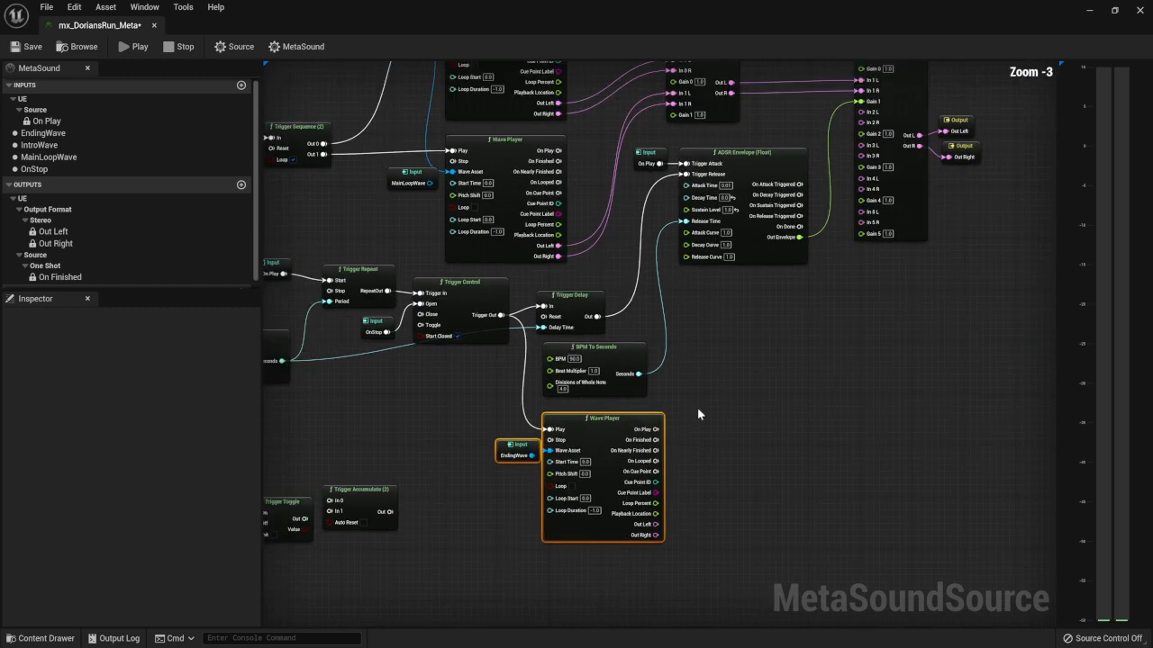
{"action": "left_click_drag", "start_coordinate": [656, 524], "coordinate": [862, 112]}
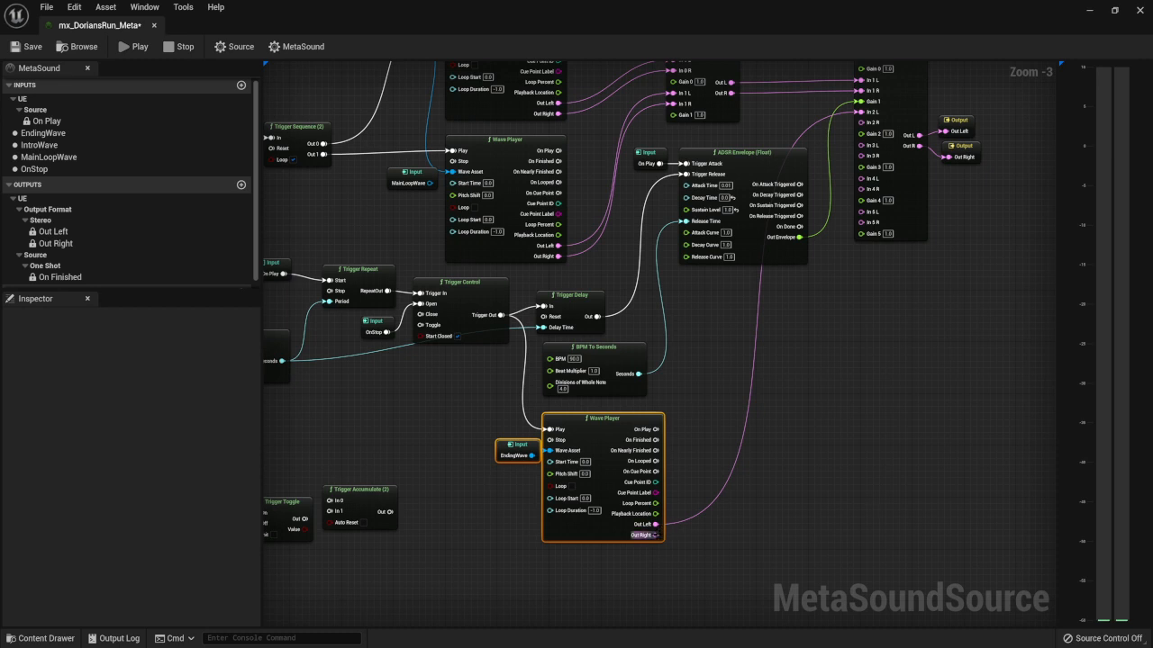
{"action": "left_click_drag", "start_coordinate": [655, 535], "coordinate": [861, 123]}
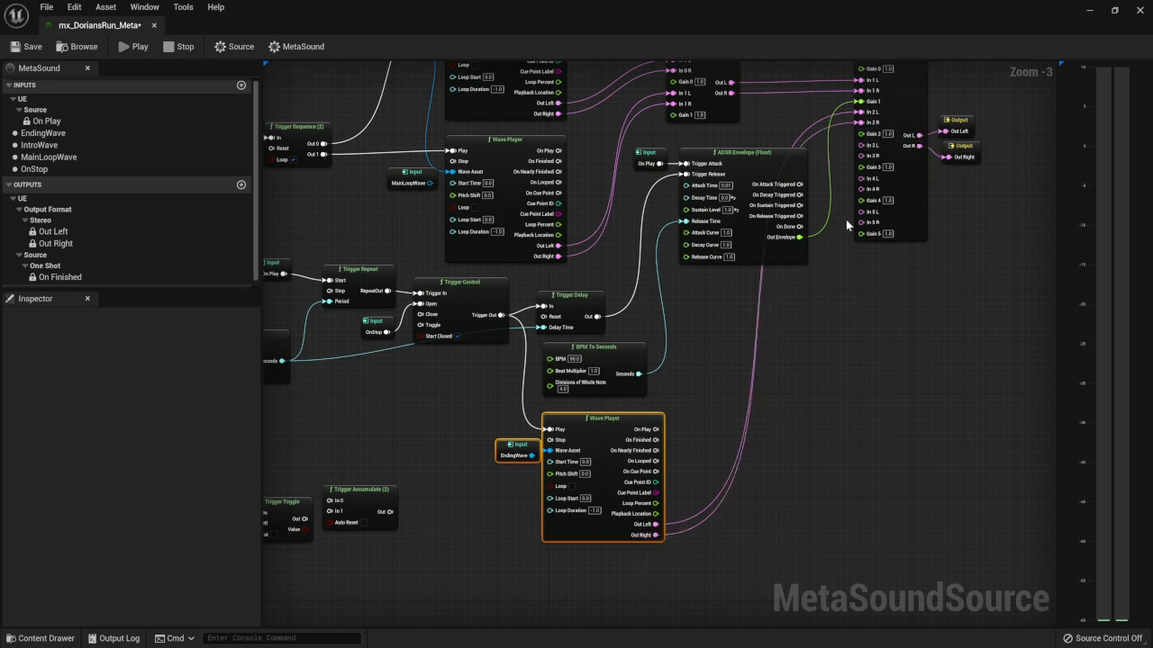
Step: Save the MetaSound and test the ending by playing it, simulating the OnStop trigger and stopping playback
{"action": "left_click", "coordinate": [25, 46]}
{"action": "left_click", "coordinate": [126, 46]}
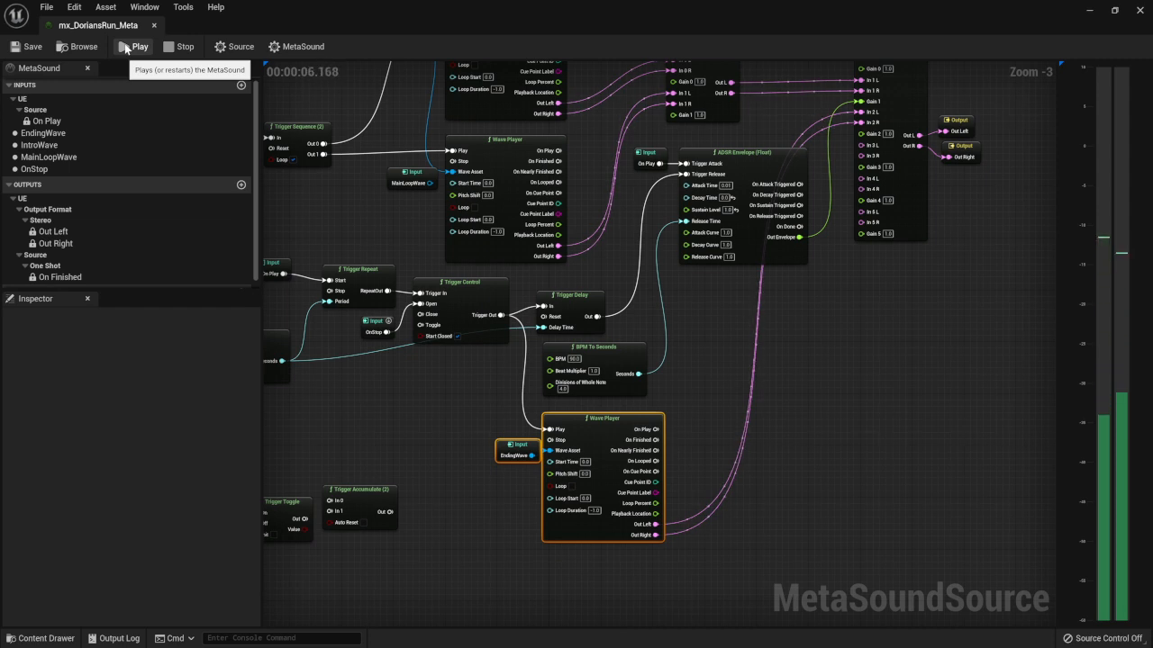
{"action": "left_click", "coordinate": [48, 168]}
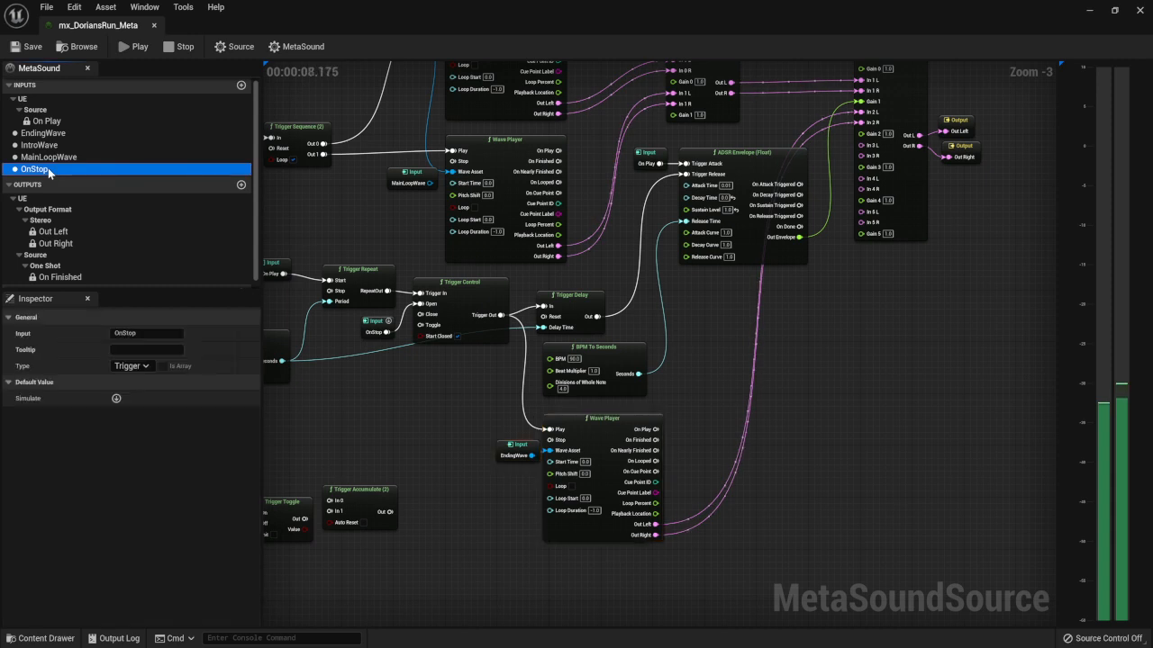
{"action": "left_click", "coordinate": [116, 398]}
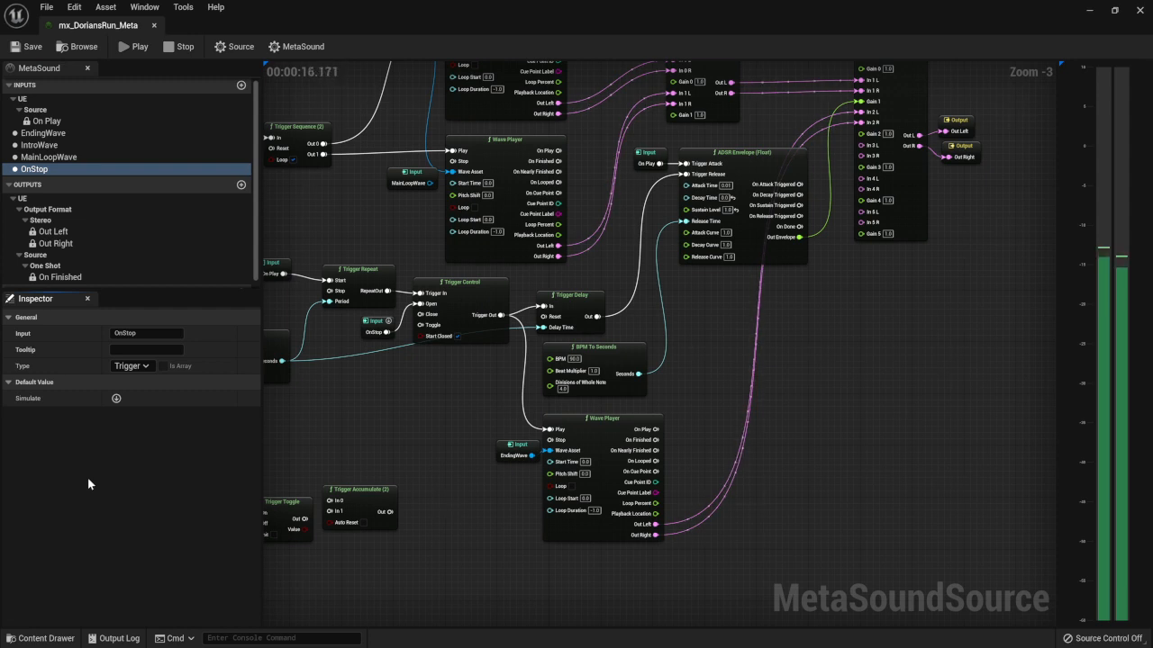
{"action": "left_click", "coordinate": [173, 50]}
Step: Spread out the OnStop chain, moving everything from On Play through Trigger Control away from the Trigger Delay to open a gap
{"action": "right_click_drag", "start_coordinate": [408, 438], "coordinate": [643, 416]}
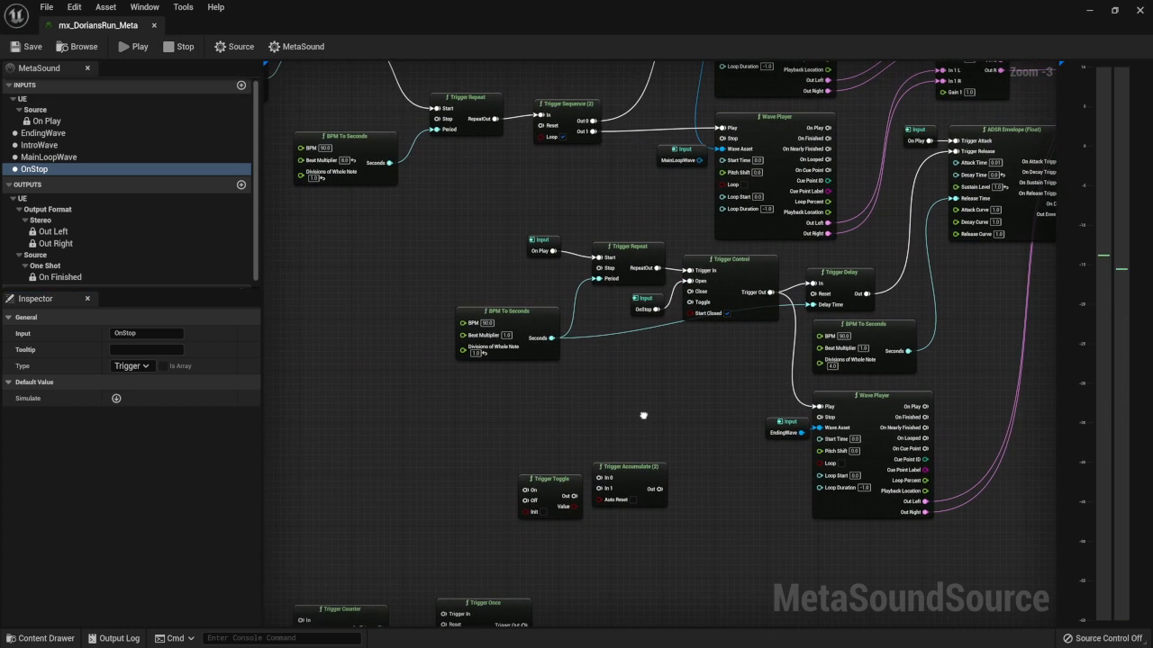
{"action": "right_click_drag", "start_coordinate": [720, 404], "coordinate": [653, 411]}
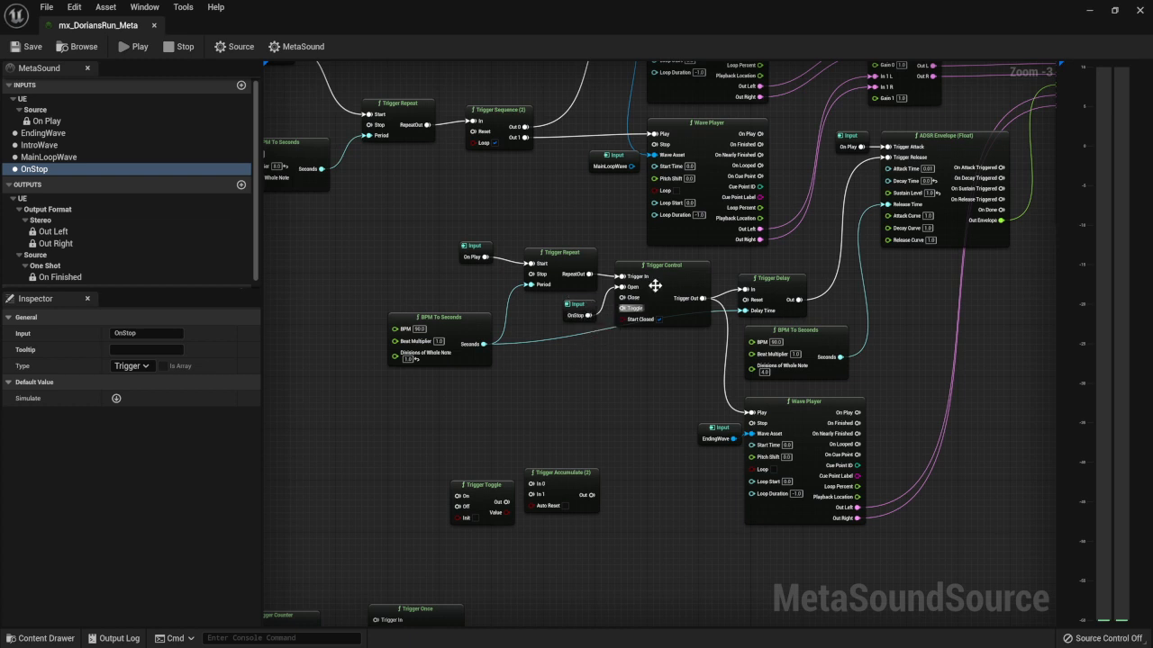
{"action": "left_click_drag", "start_coordinate": [664, 276], "coordinate": [668, 269]}
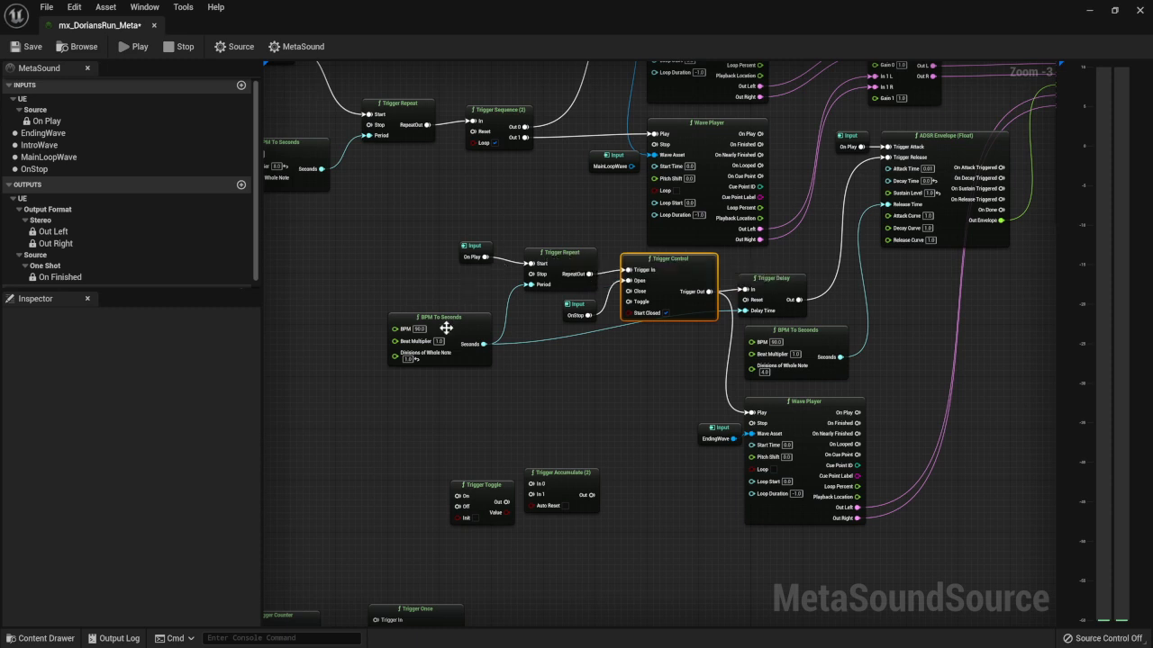
{"action": "left_click_drag", "start_coordinate": [445, 328], "coordinate": [415, 367]}
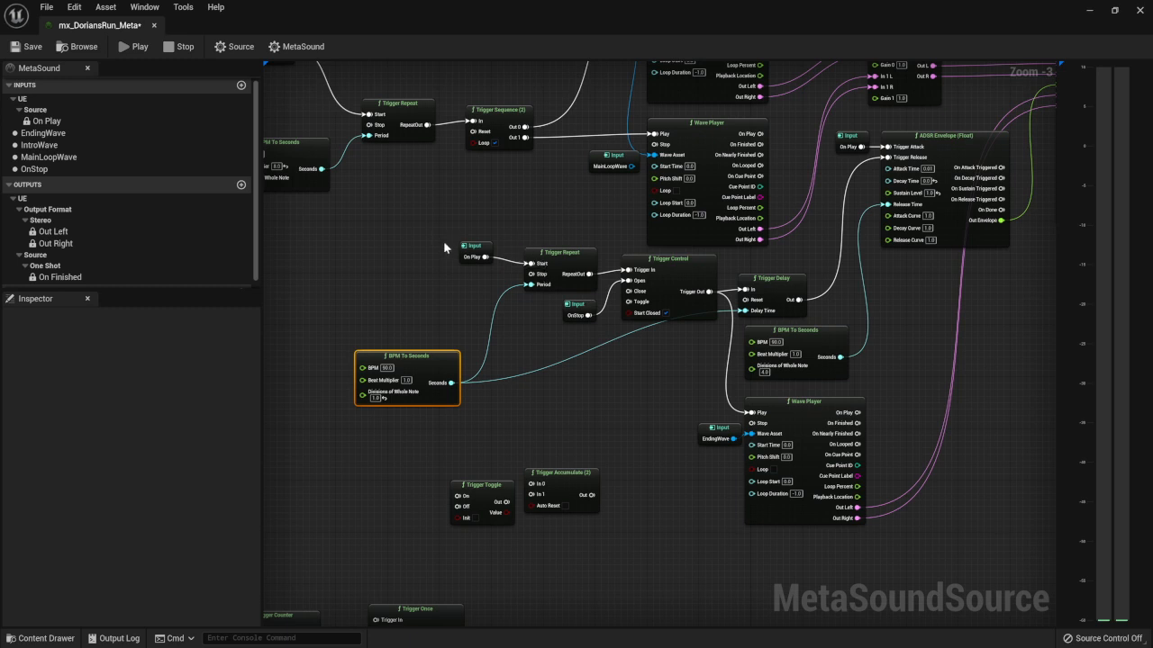
{"action": "left_click_drag", "start_coordinate": [413, 234], "coordinate": [630, 406]}
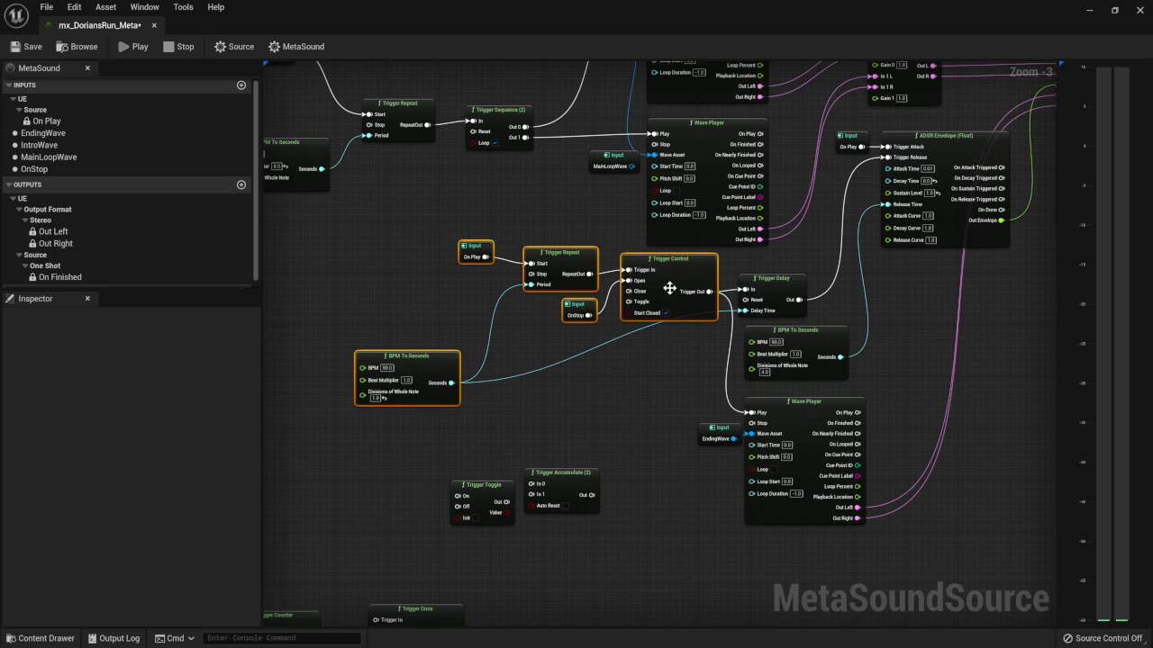
{"action": "left_click_drag", "start_coordinate": [664, 288], "coordinate": [534, 284]}
{"action": "left_click", "coordinate": [638, 286]}
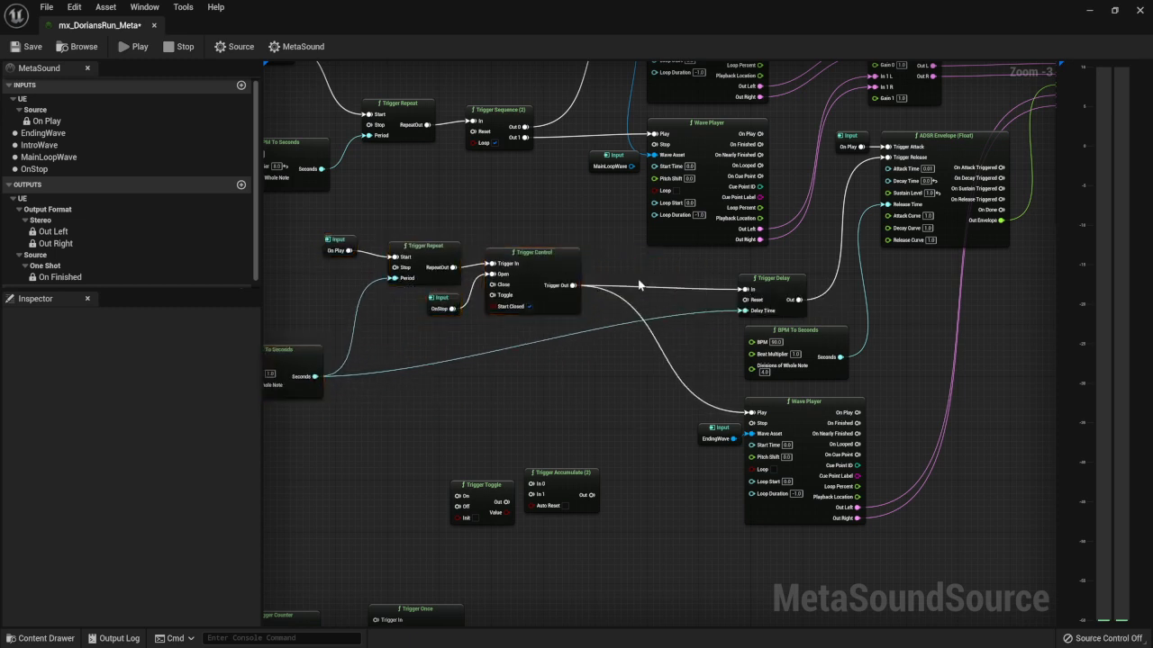
Step: Insert the existing Trigger Once node between Trigger Control's output and the connections to Trigger Delay and the ending Wave Player
{"action": "right_click", "coordinate": [576, 380]}
{"action": "left_click", "coordinate": [535, 400]}
{"action": "left_click_drag", "start_coordinate": [421, 608], "coordinate": [602, 334]}
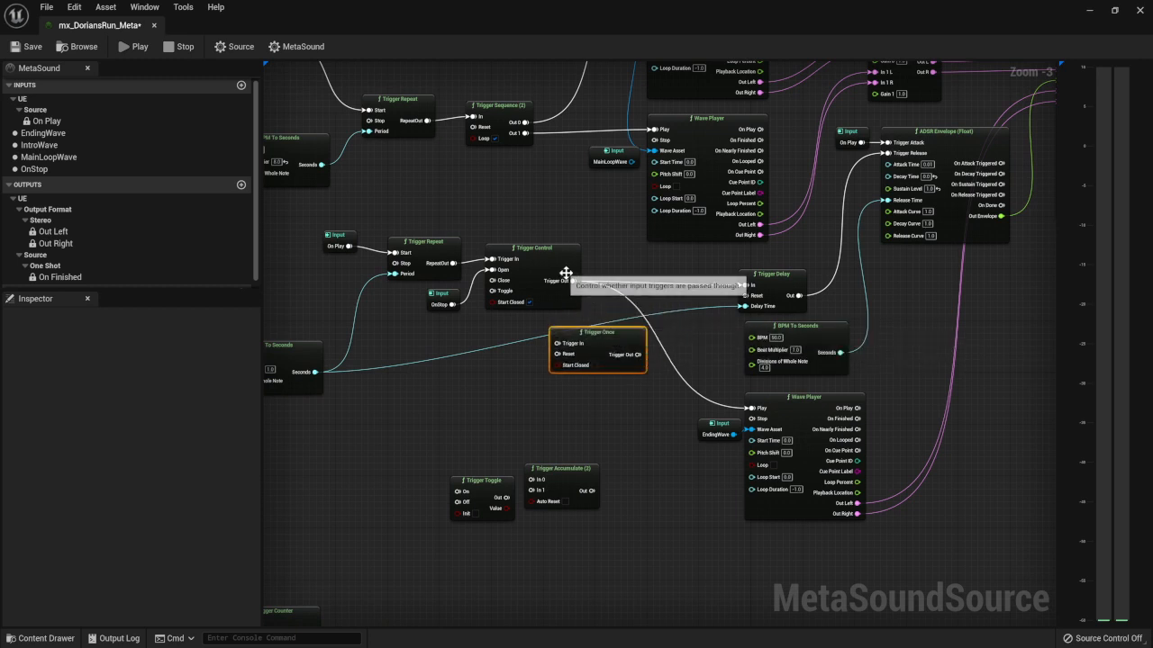
{"action": "left_click_drag", "start_coordinate": [573, 281], "coordinate": [646, 291], "text": "ctrl"}
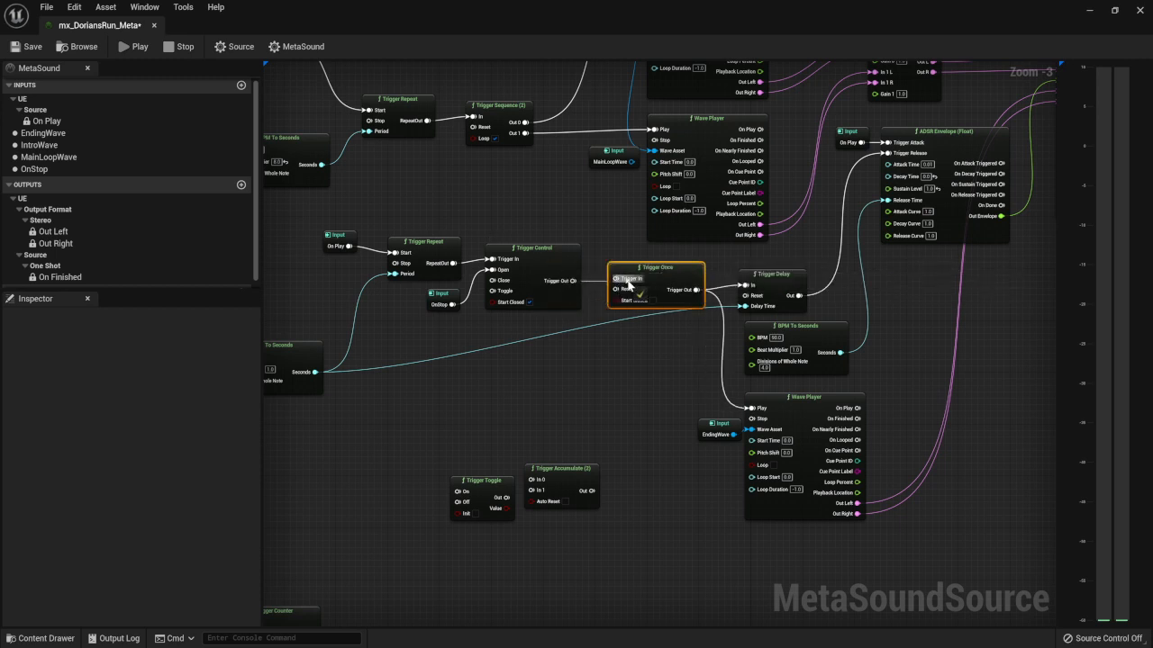
{"action": "left_click_drag", "start_coordinate": [654, 274], "coordinate": [640, 275]}
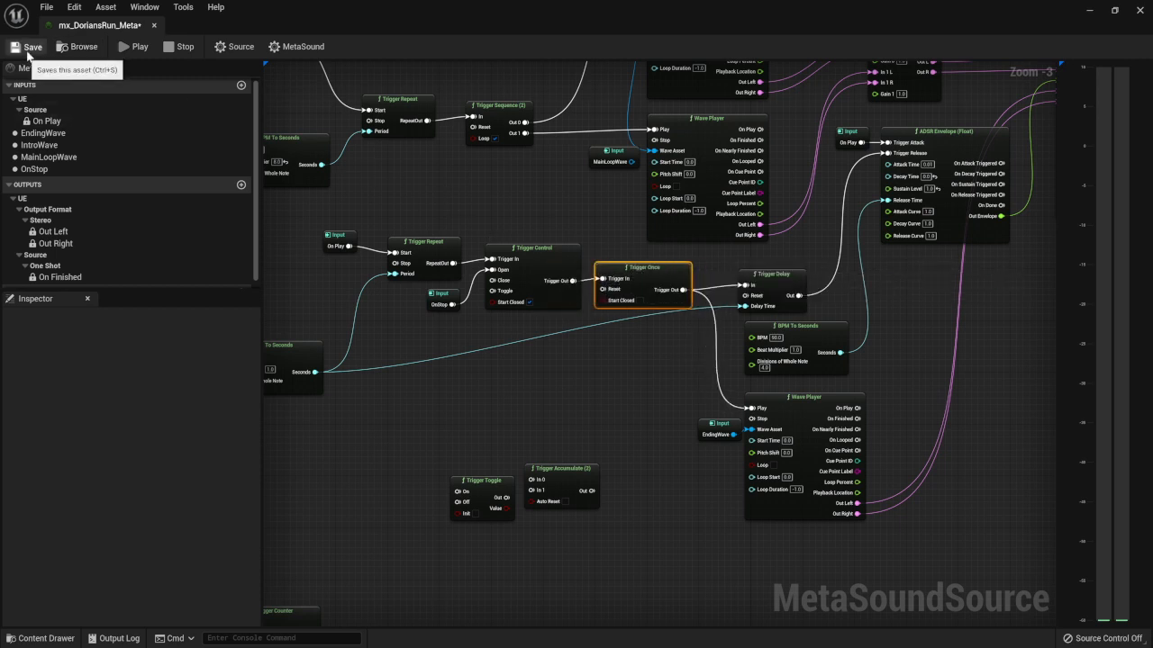
Step: Save the MetaSound with the Trigger Once in place, play it, simulate OnStop and stop playback after the ending
{"action": "left_click", "coordinate": [26, 46]}
{"action": "left_click", "coordinate": [134, 46]}
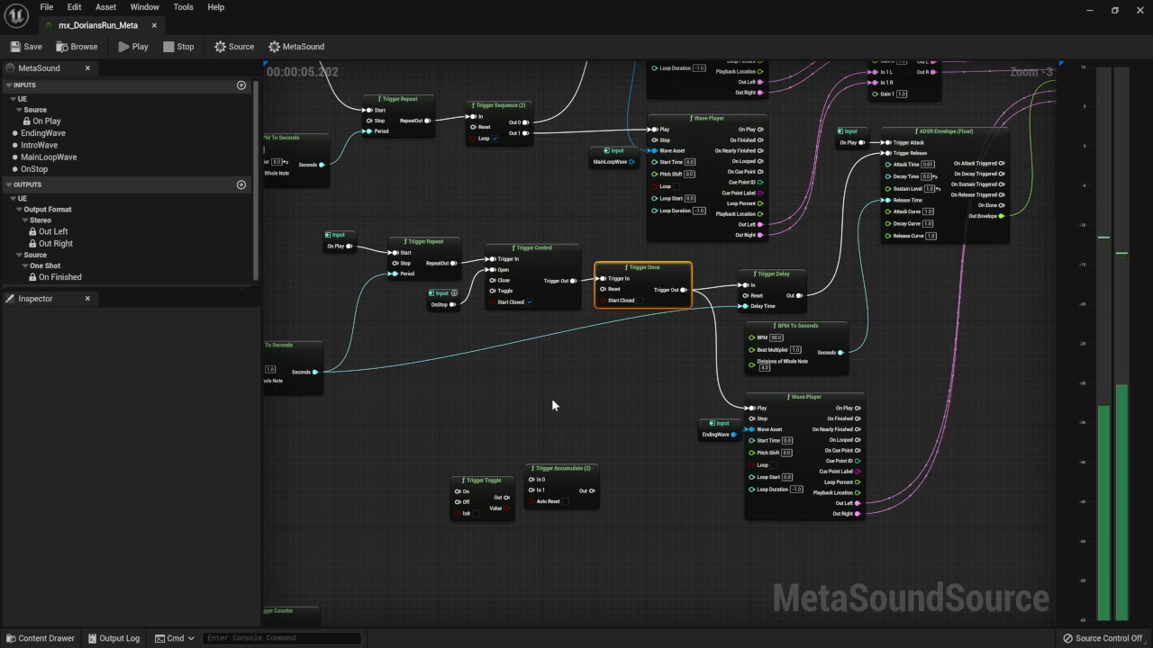
{"action": "left_click", "coordinate": [49, 170]}
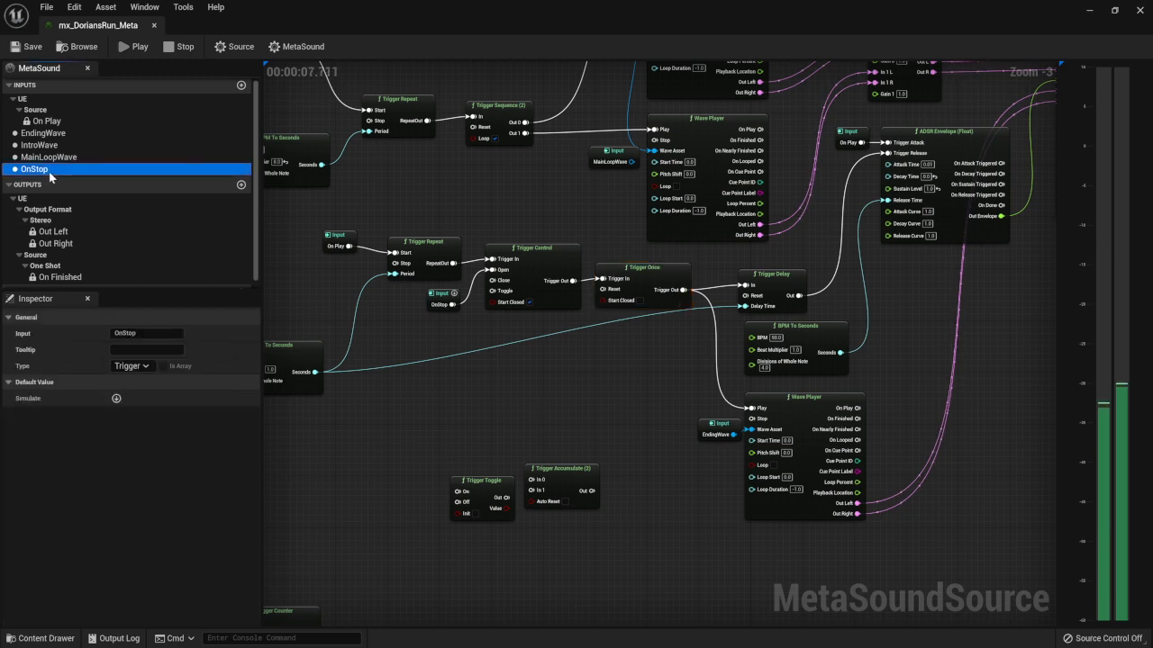
{"action": "left_click", "coordinate": [117, 398]}
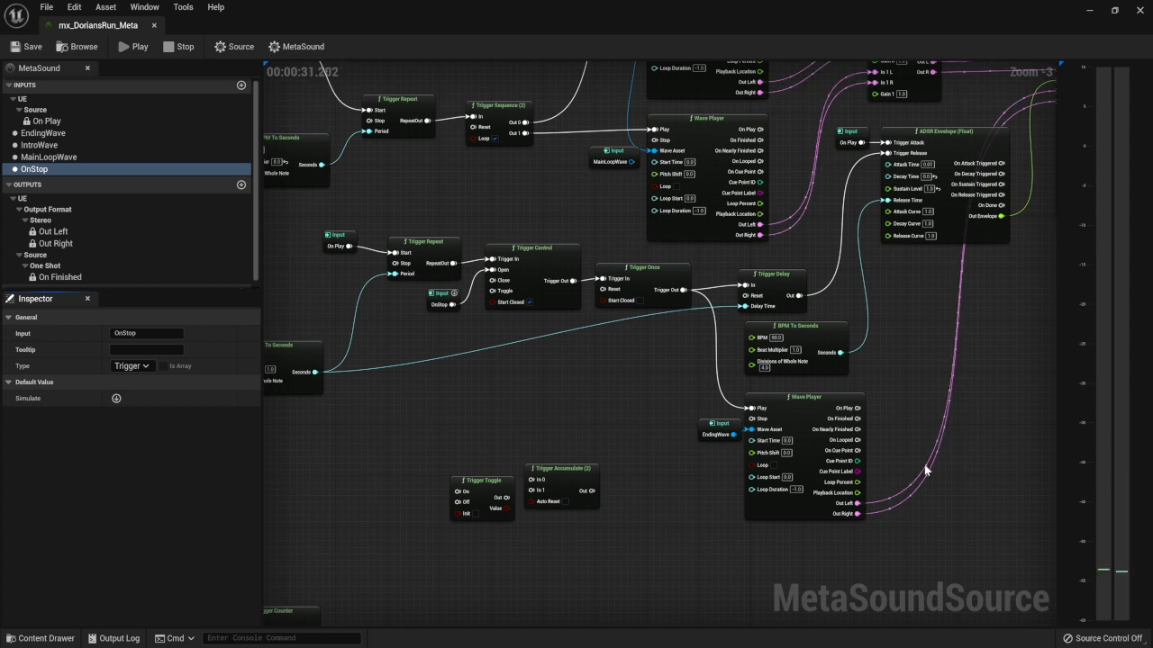
{"action": "left_click", "coordinate": [174, 50]}
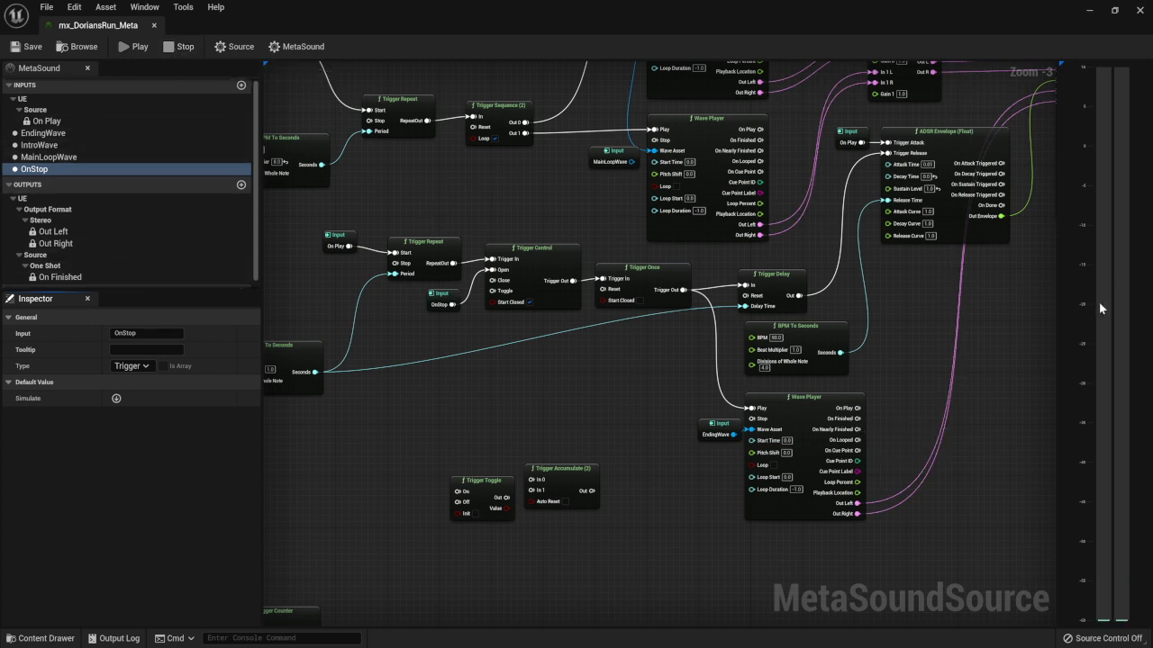
Step: Connect the ending Wave Player's On Finished to the graph's On Finished output and place that output node beside the player
{"action": "left_click_drag", "start_coordinate": [857, 419], "coordinate": [942, 423]}
{"action": "left_click", "coordinate": [917, 252]}
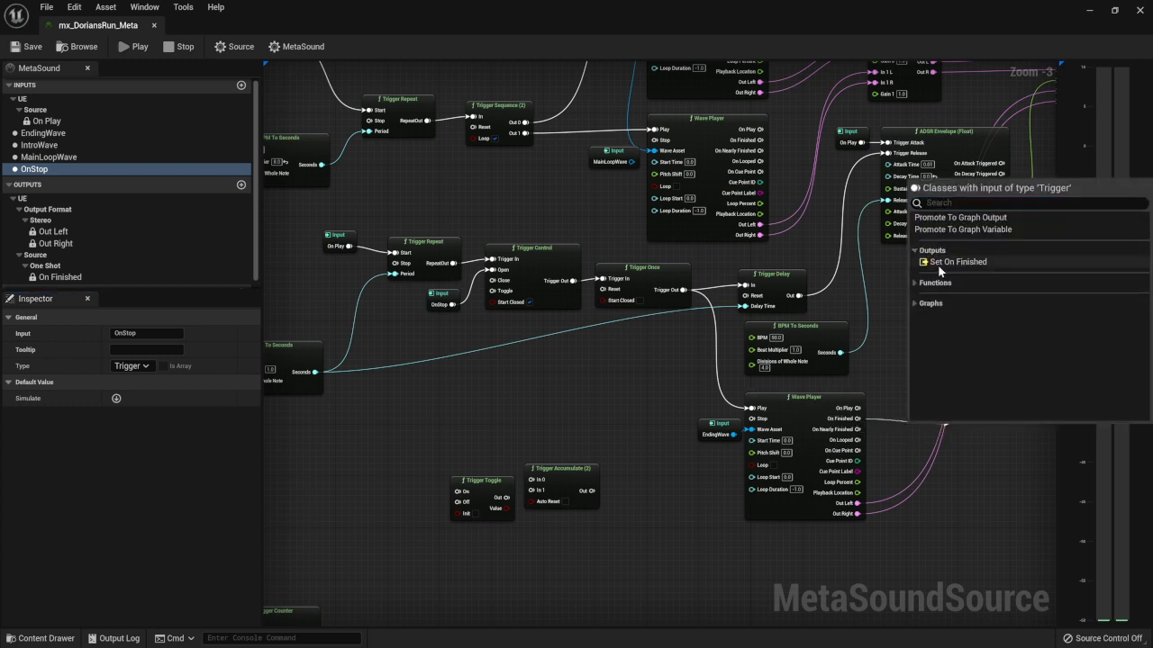
{"action": "left_click", "coordinate": [950, 262]}
{"action": "left_click_drag", "start_coordinate": [966, 433], "coordinate": [908, 409]}
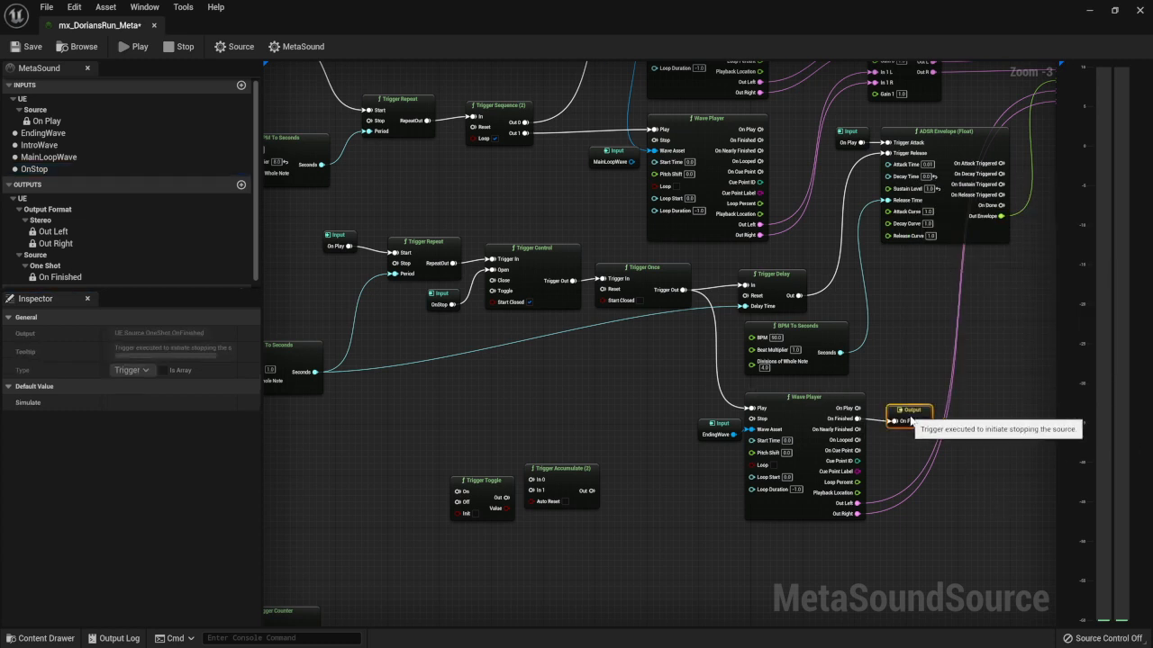
Step: Save the MetaSound, start playback and select the OnStop input
{"action": "left_click", "coordinate": [33, 46]}
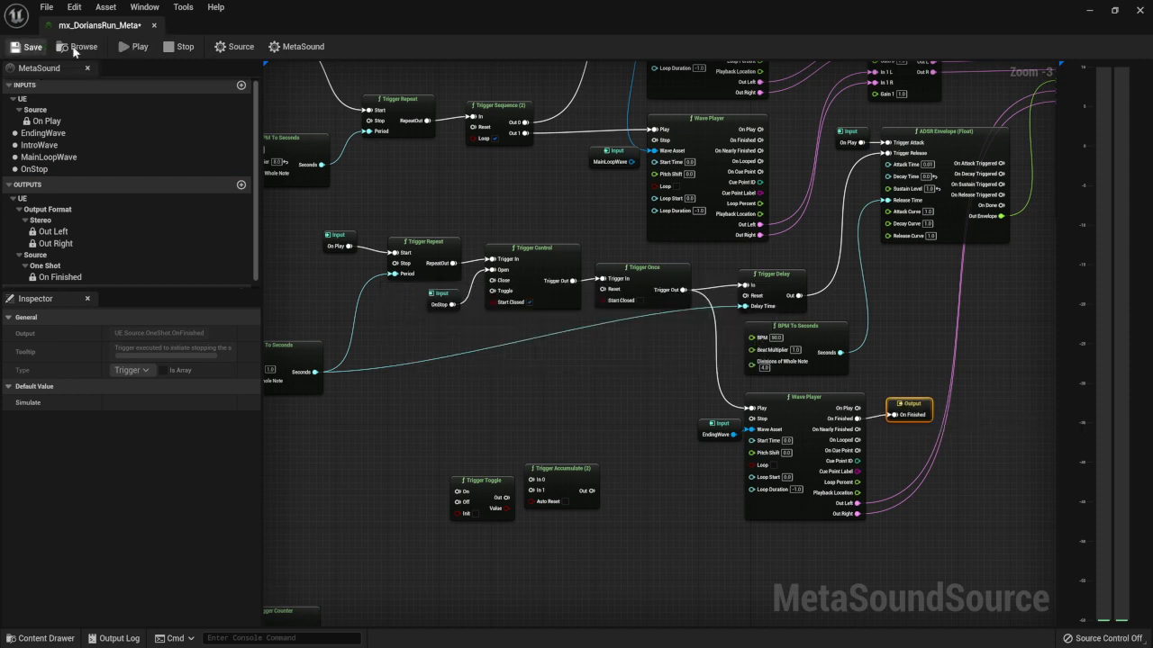
{"action": "left_click", "coordinate": [128, 46]}
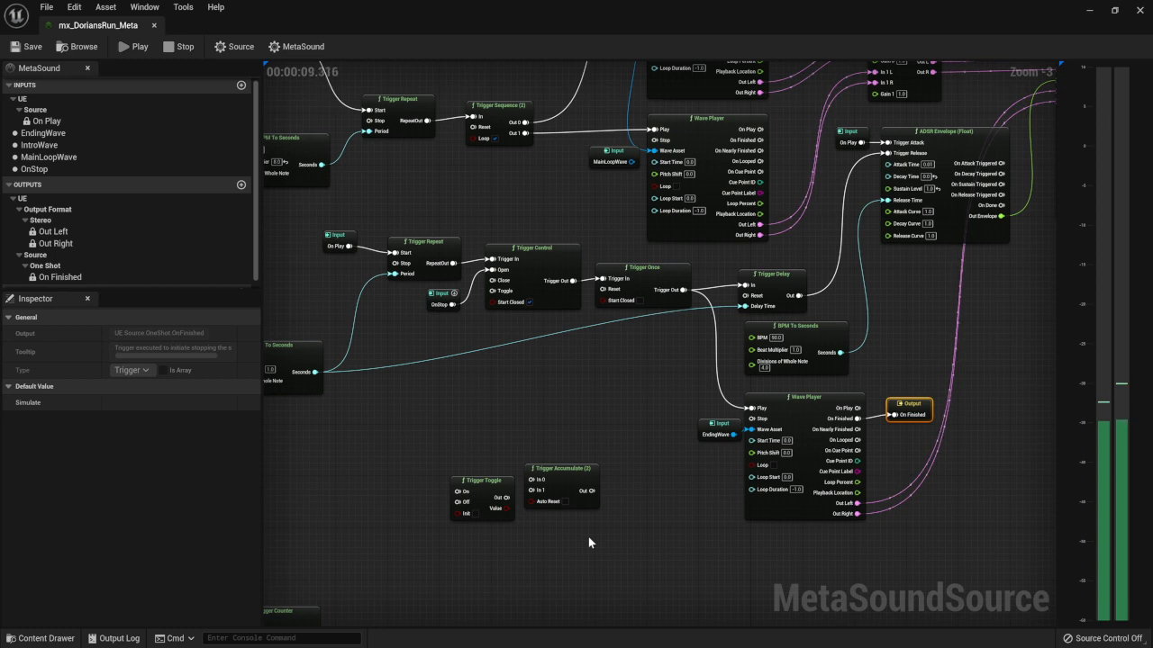
{"action": "left_click", "coordinate": [62, 173]}
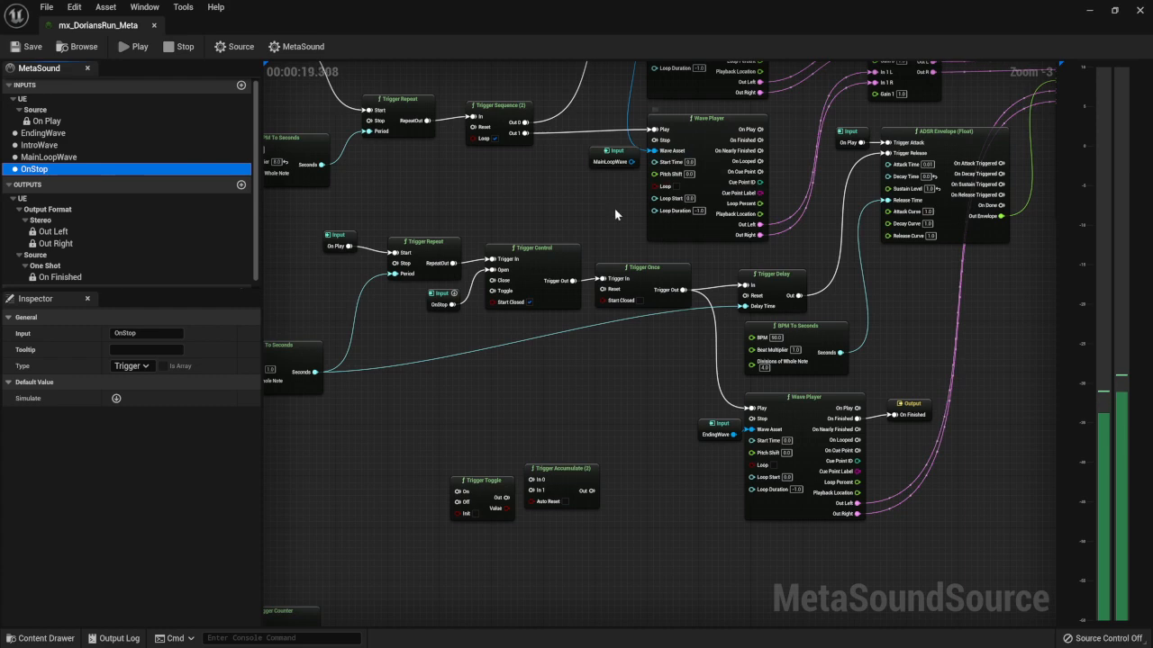
Step: Delete the redundant MainLoopWave input node beside the lower main-loop Wave Player
{"action": "right_click_drag", "start_coordinate": [572, 191], "coordinate": [585, 354]}
{"action": "left_click", "coordinate": [620, 320]}
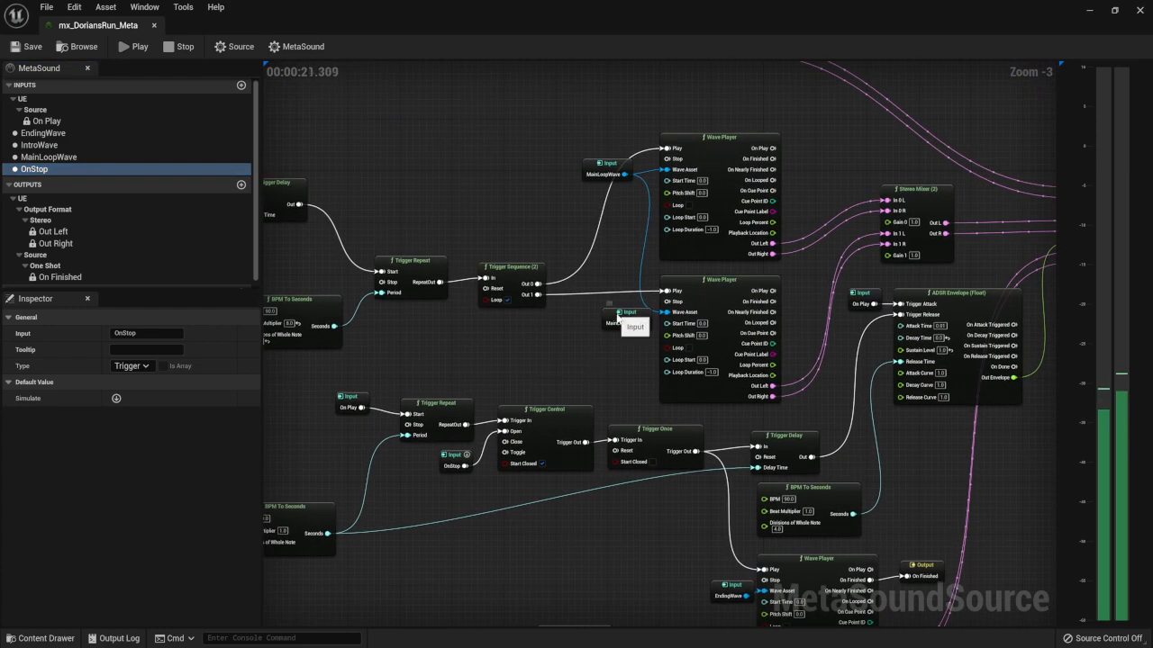
{"action": "key", "text": "Delete"}
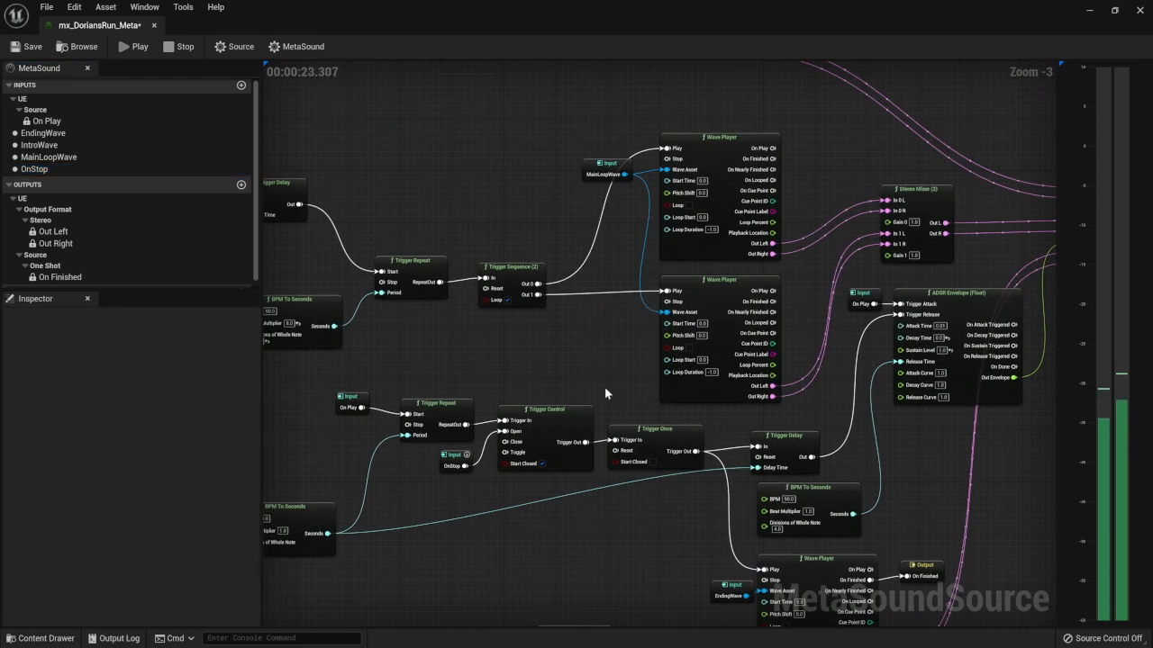
Step: Simulate the OnStop trigger during playback to test that the MetaSound finishes by itself
{"action": "left_click", "coordinate": [76, 166]}
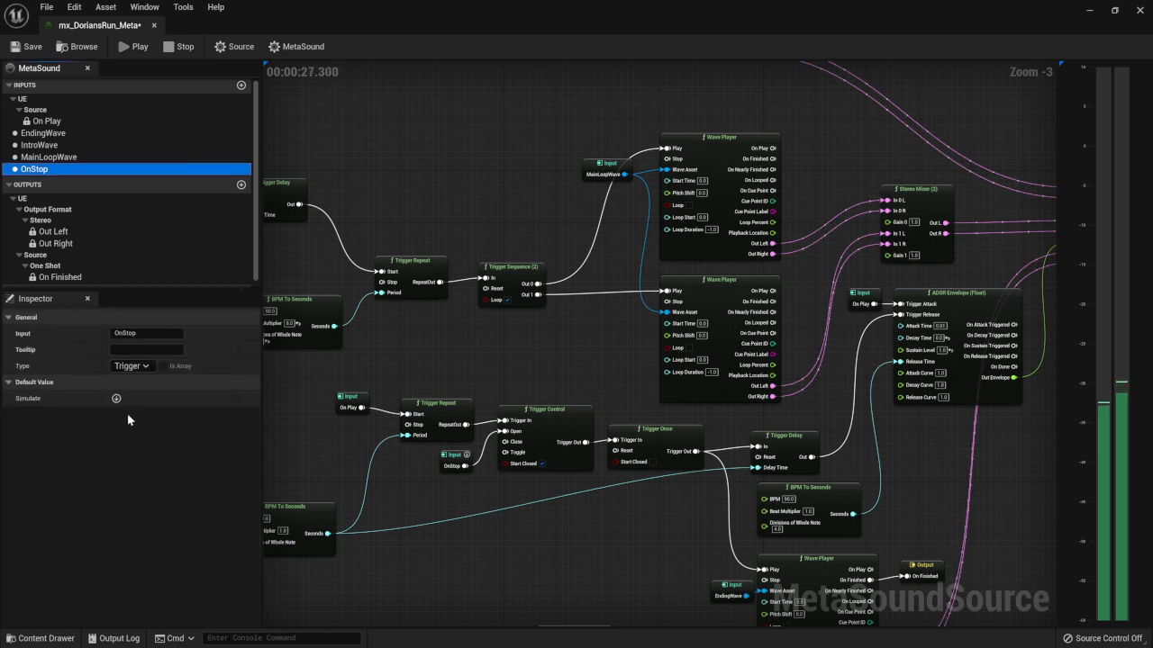
{"action": "left_click", "coordinate": [116, 399]}
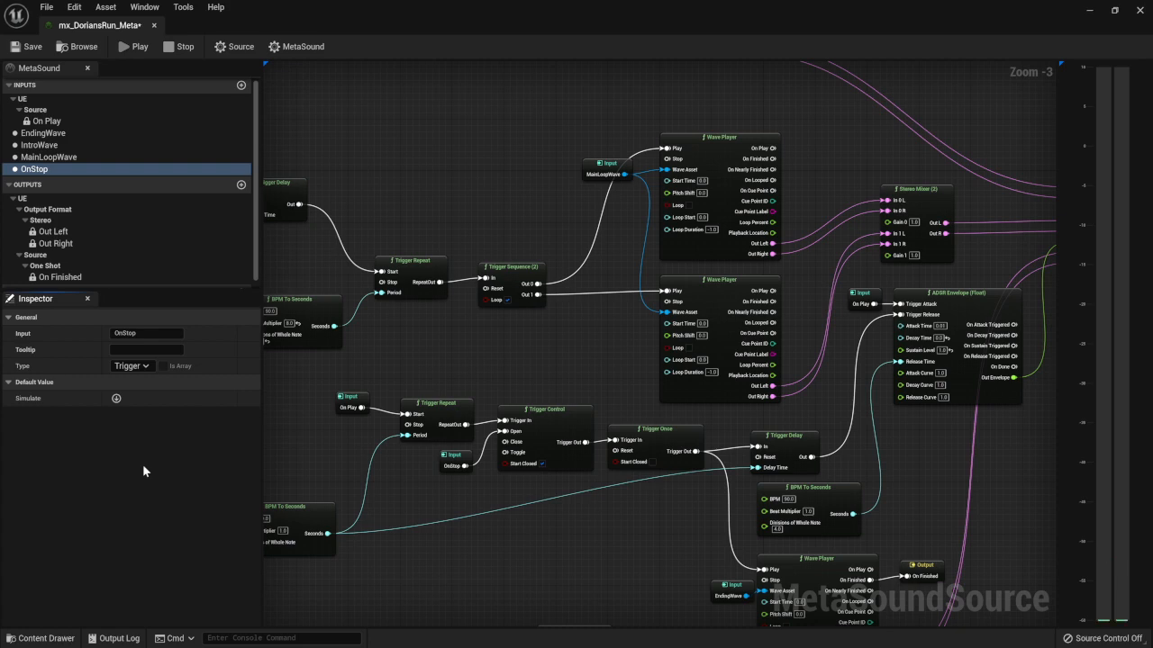
Step: Delete the unused Trigger Counter, Trigger Toggle and Trigger Accumulate nodes from the graph
{"action": "right_click_drag", "start_coordinate": [623, 577], "coordinate": [632, 356]}
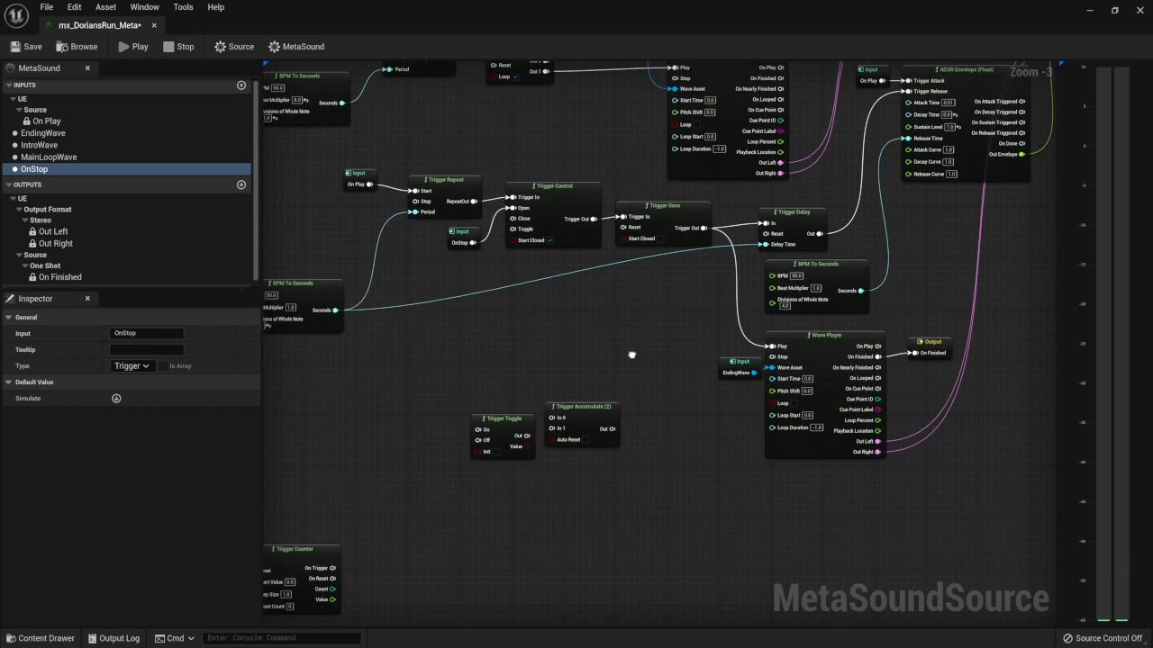
{"action": "right_click_drag", "start_coordinate": [488, 355], "coordinate": [683, 296]}
{"action": "left_click_drag", "start_coordinate": [379, 473], "coordinate": [599, 496]}
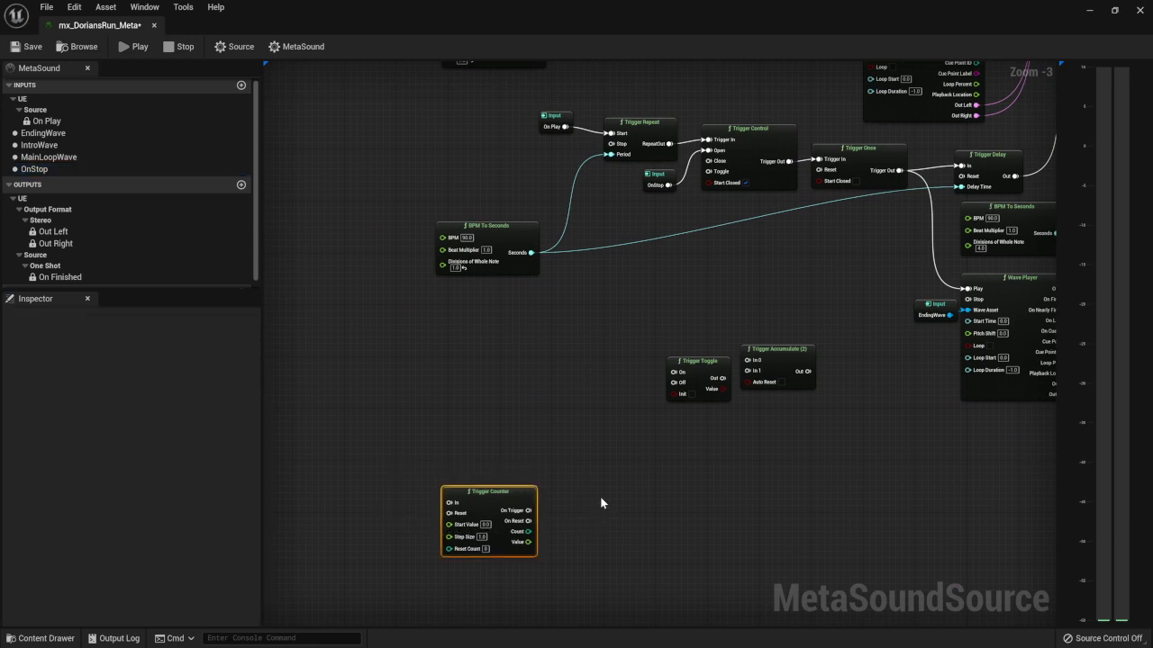
{"action": "key", "text": "Delete"}
{"action": "left_click_drag", "start_coordinate": [625, 355], "coordinate": [822, 418]}
Step: Move the main loop's On Play, Trigger Delay and delay BPM To Seconds nodes down, and shift the Trigger Repeat's BPM To Seconds closer to them
{"action": "right_click_drag", "start_coordinate": [503, 563], "coordinate": [466, 568]}
{"action": "right_click_drag", "start_coordinate": [839, 367], "coordinate": [787, 459]}
{"action": "right_click_drag", "start_coordinate": [344, 352], "coordinate": [785, 388]}
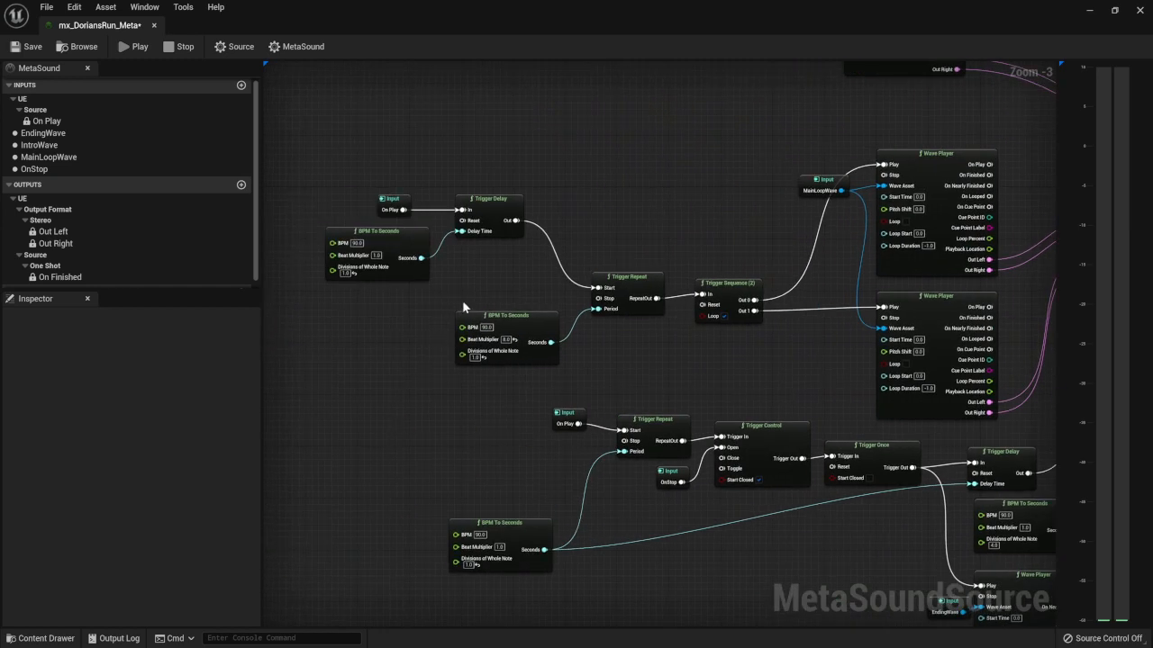
{"action": "left_click_drag", "start_coordinate": [357, 180], "coordinate": [463, 261]}
{"action": "left_click_drag", "start_coordinate": [498, 316], "coordinate": [471, 309]}
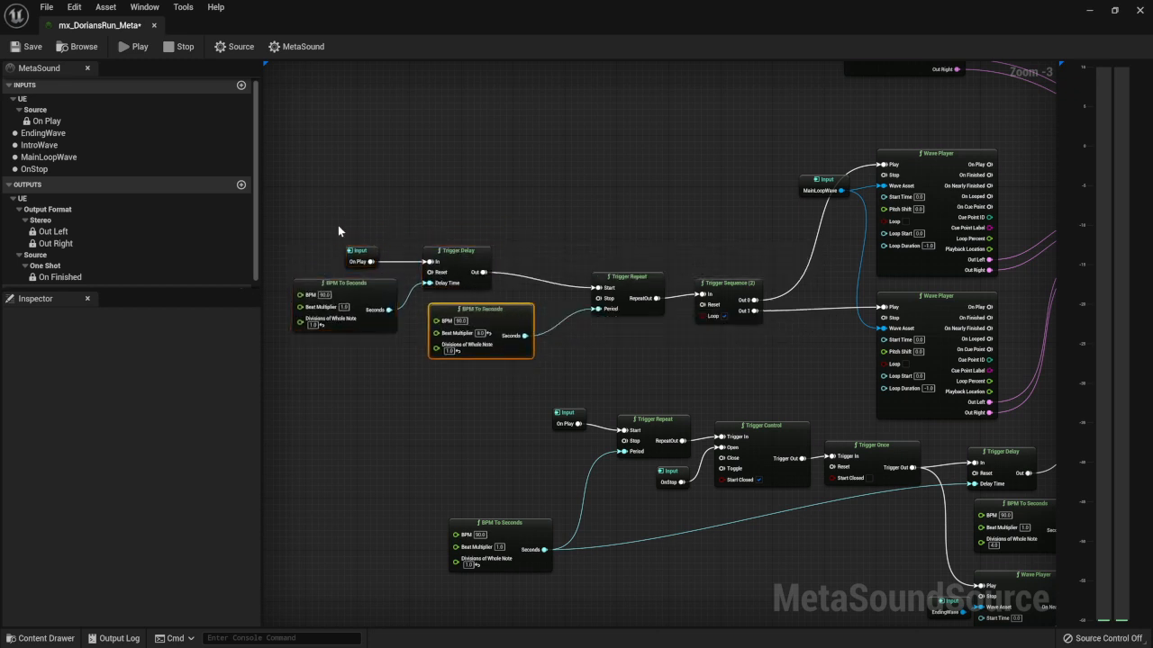
Step: Nudge the nodes from On Play to Trigger Repeat up slightly and align the Trigger Sequence with them
{"action": "left_click_drag", "start_coordinate": [338, 225], "coordinate": [630, 353]}
{"action": "left_click_drag", "start_coordinate": [642, 287], "coordinate": [640, 280]}
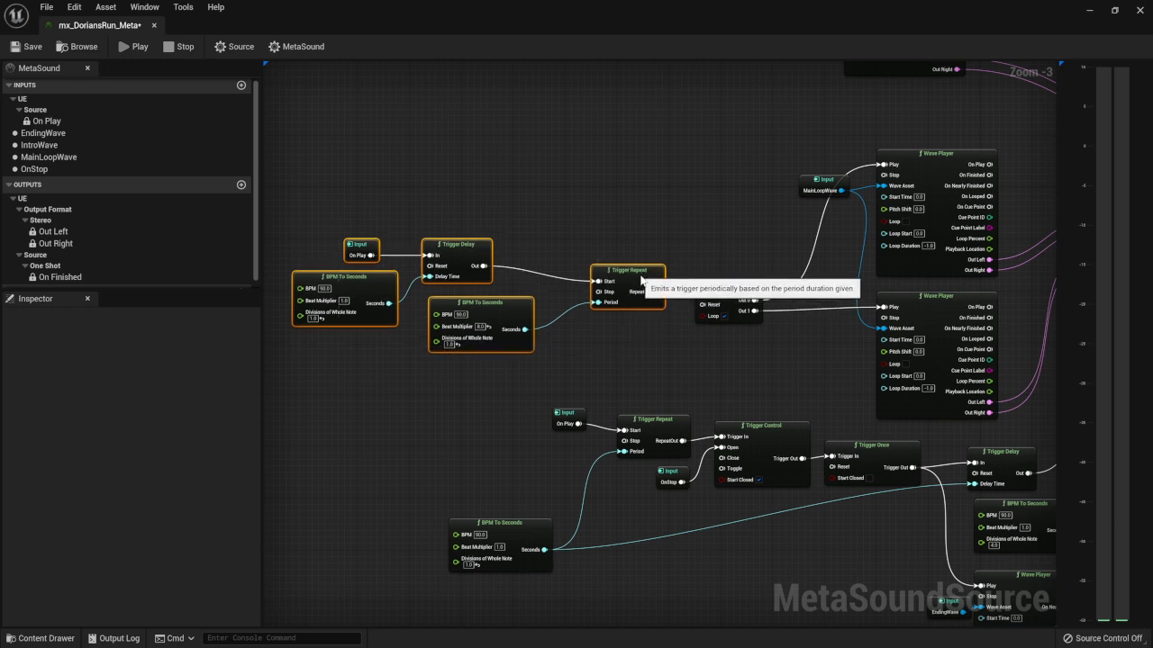
{"action": "left_click_drag", "start_coordinate": [719, 290], "coordinate": [722, 276]}
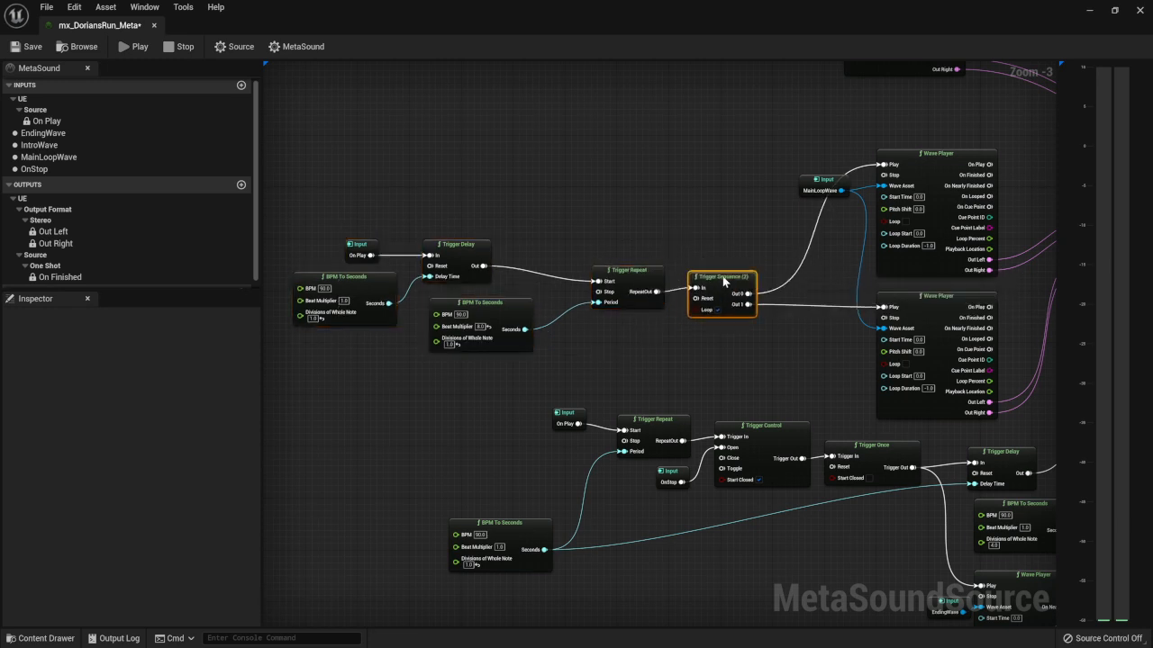
{"action": "left_click", "coordinate": [692, 235]}
{"action": "right_click_drag", "start_coordinate": [791, 160], "coordinate": [588, 301]}
{"action": "right_click_drag", "start_coordinate": [759, 341], "coordinate": [605, 153]}
{"action": "right_click_drag", "start_coordinate": [865, 465], "coordinate": [900, 347]}
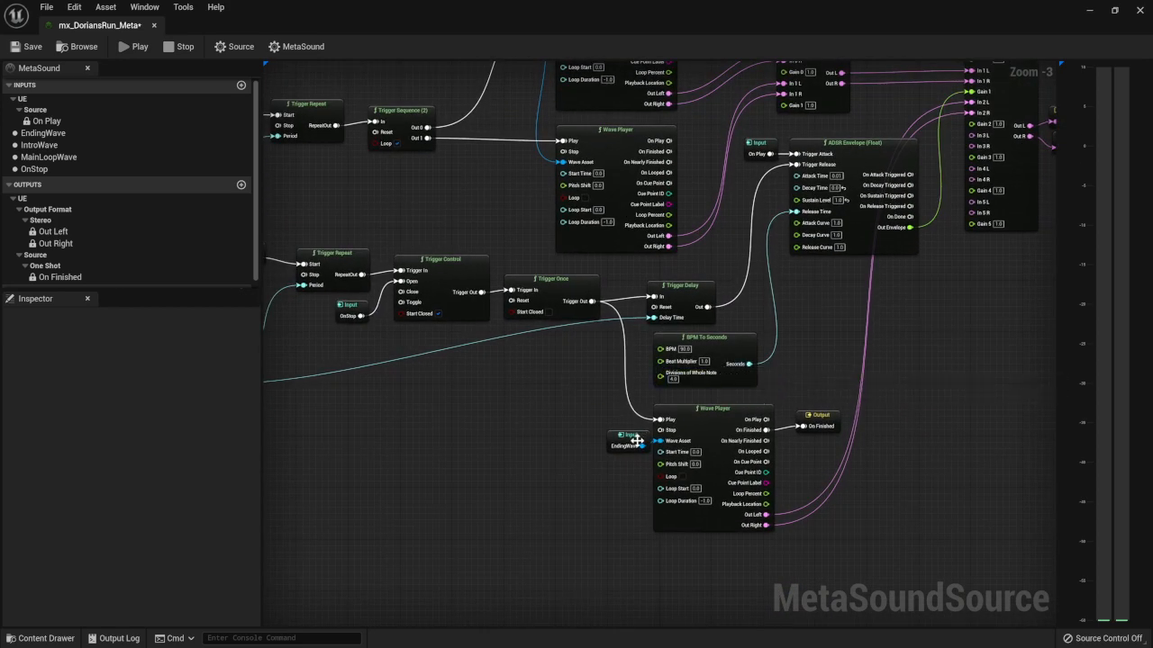
Step: Move the ending section's BPM To Seconds node closer to its Trigger Repeat, then save the MetaSound and close its editor
{"action": "right_click_drag", "start_coordinate": [434, 409], "coordinate": [725, 390]}
{"action": "left_click_drag", "start_coordinate": [493, 344], "coordinate": [529, 325]}
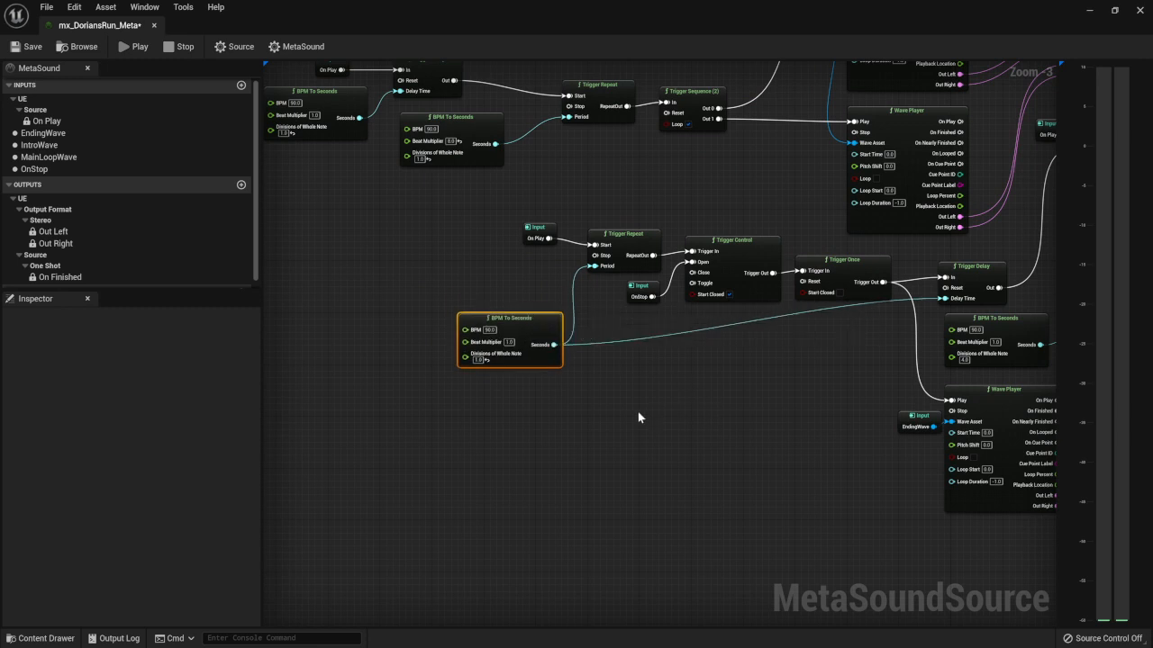
{"action": "left_click", "coordinate": [29, 47]}
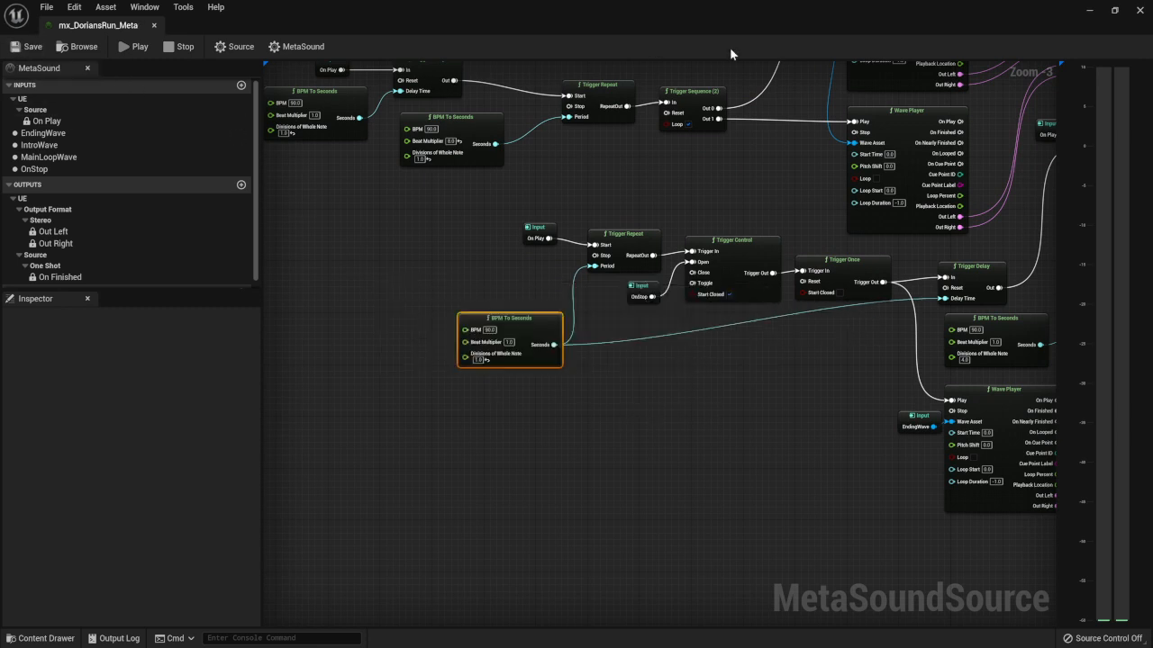
{"action": "left_click", "coordinate": [1138, 10]}
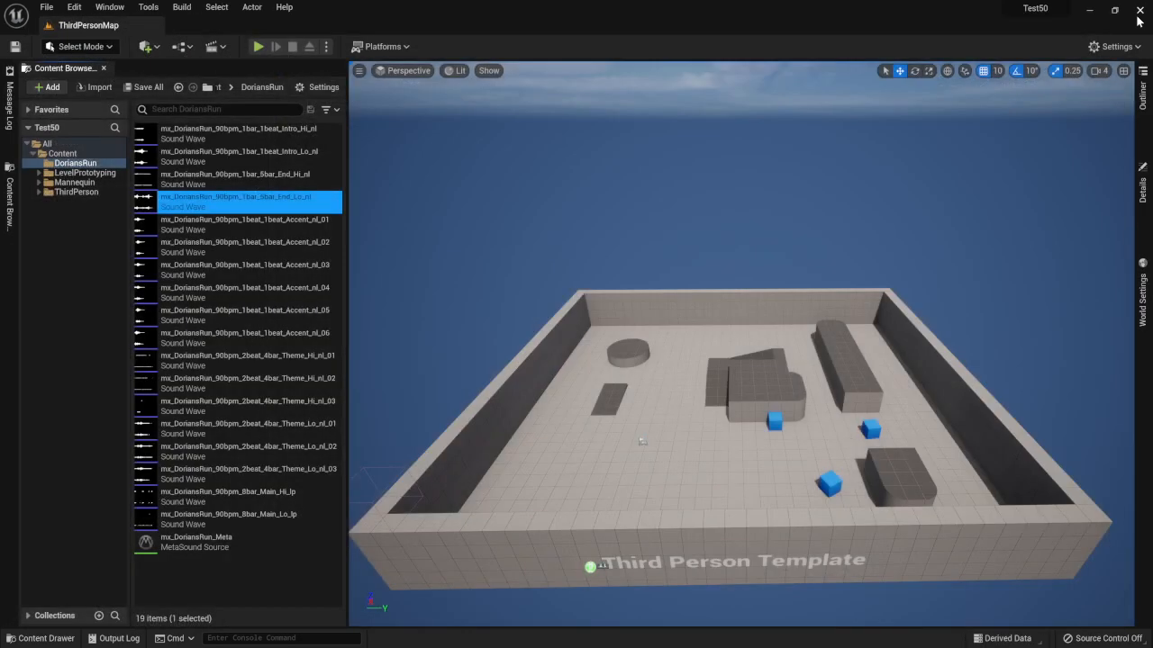
Step: Rename the mx_DoriansRun_Meta asset as mx_DoriansRun_Main_Meta
{"action": "left_click", "coordinate": [205, 541]}
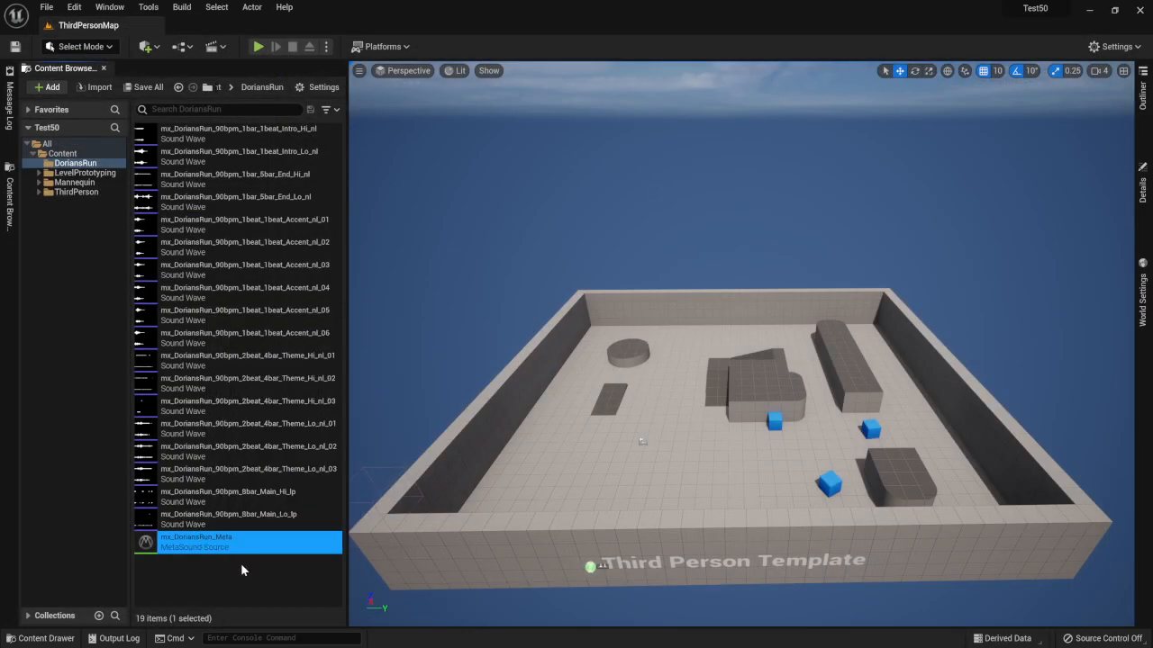
{"action": "key", "text": "F2"}
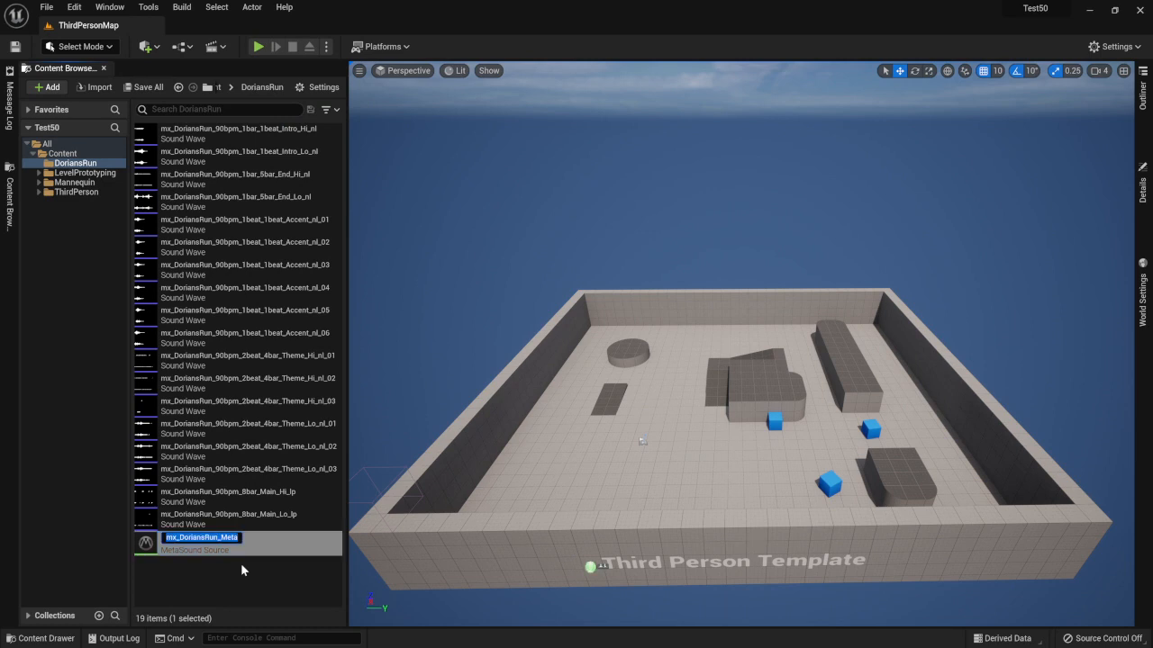
{"action": "key", "text": "Home"}
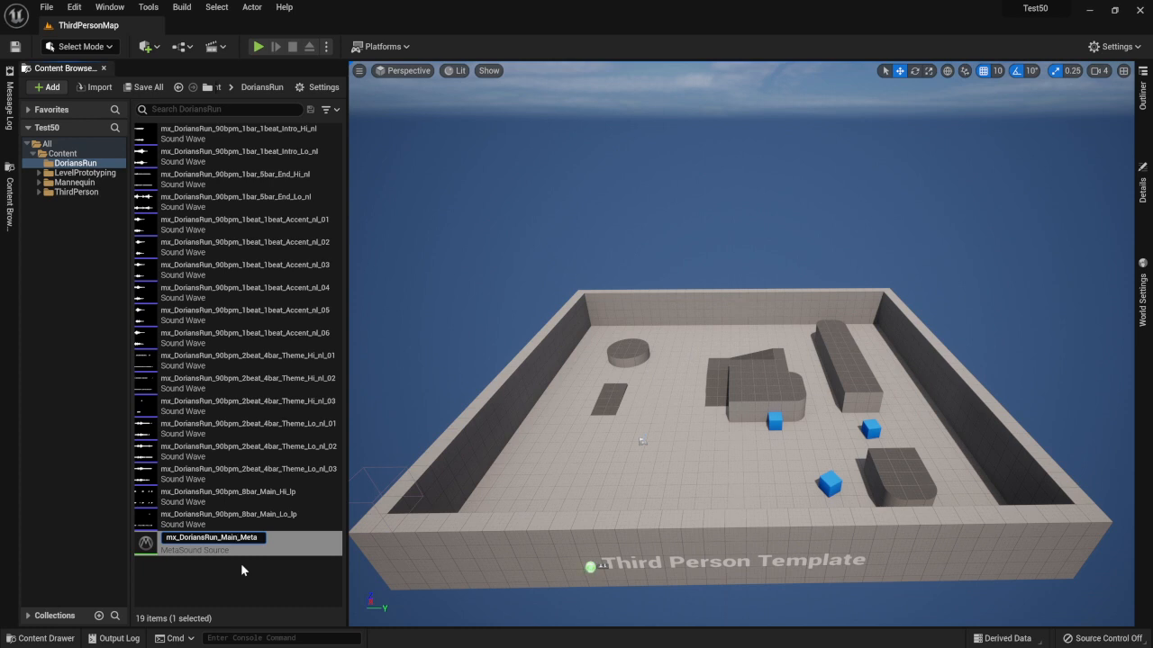
{"action": "key", "text": "Return"}
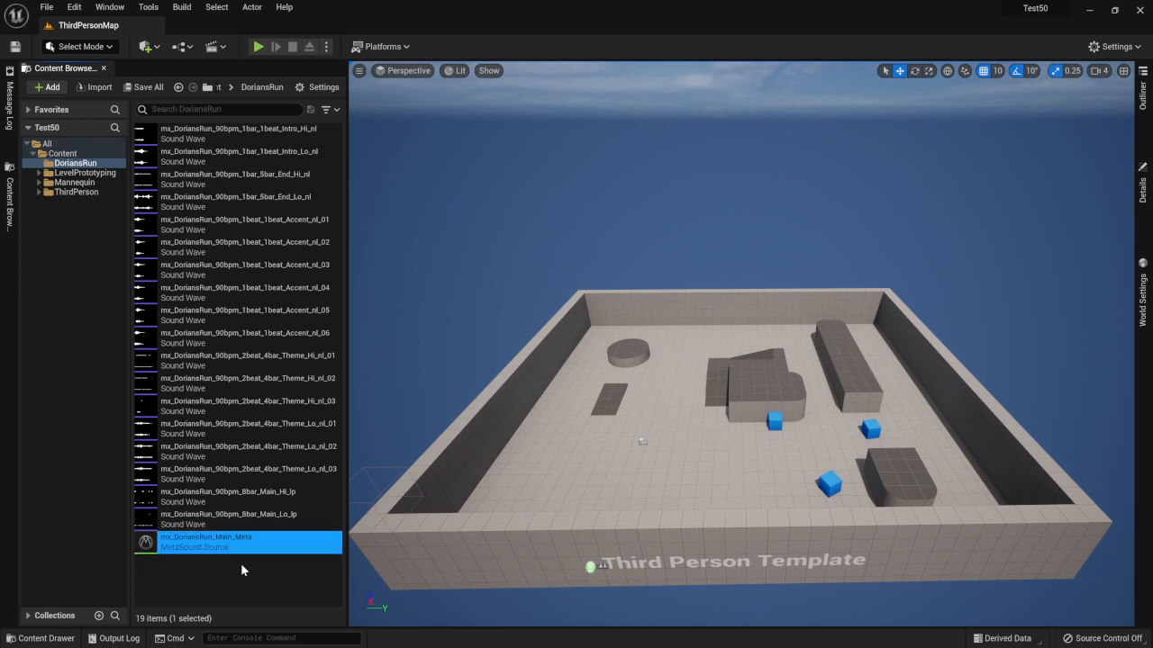
Step: Create a new MetaSound Source in the DoriansRun folder and name it mx_DoriansRunCue_Meta
{"action": "left_click", "coordinate": [231, 577]}
{"action": "right_click", "coordinate": [166, 573]}
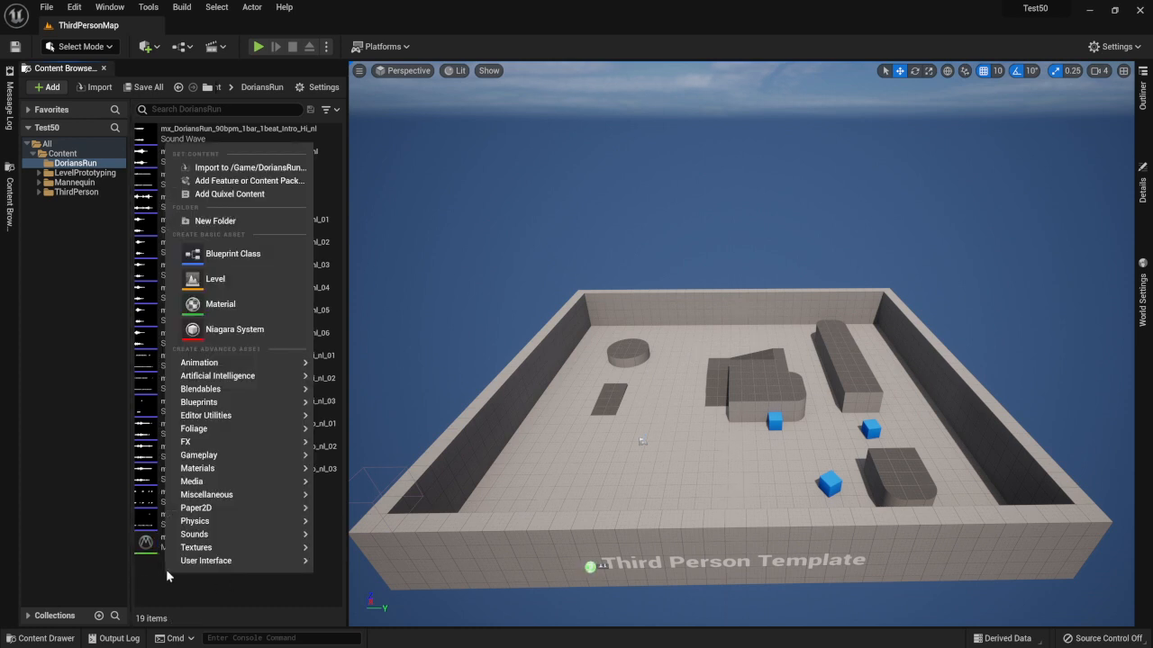
{"action": "mouse_move", "coordinate": [247, 536]}
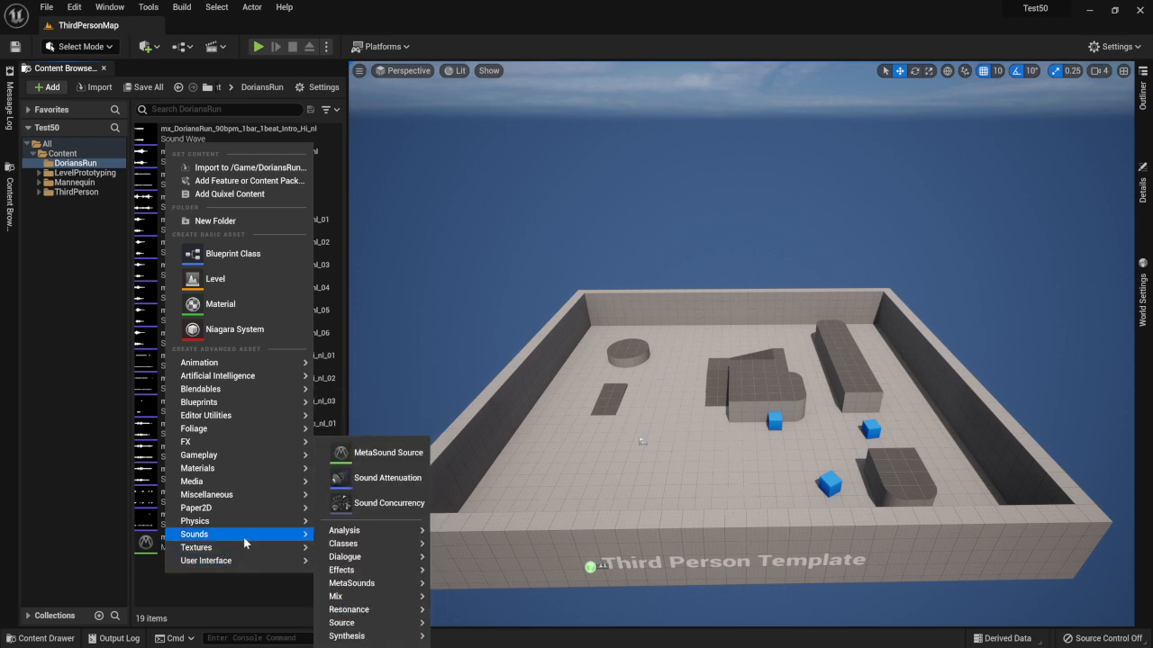
{"action": "left_click", "coordinate": [359, 457]}
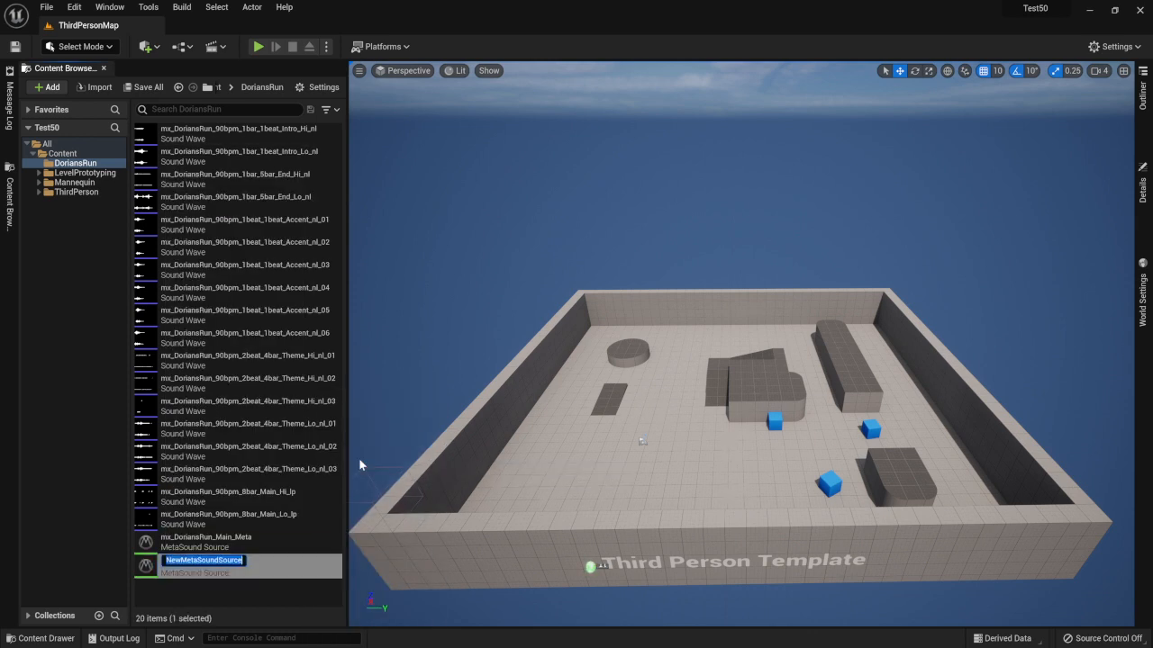
{"action": "type", "text": "mx_Dorians"}
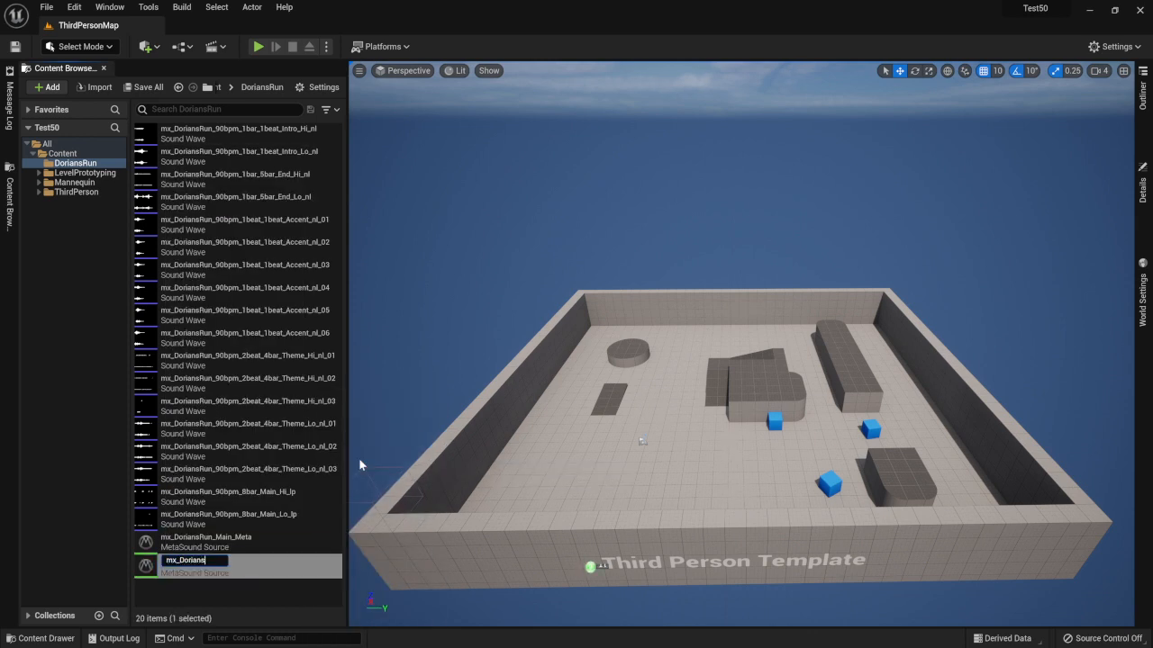
{"action": "type", "text": "RunCue_Meta"}
{"action": "key", "text": "Return"}
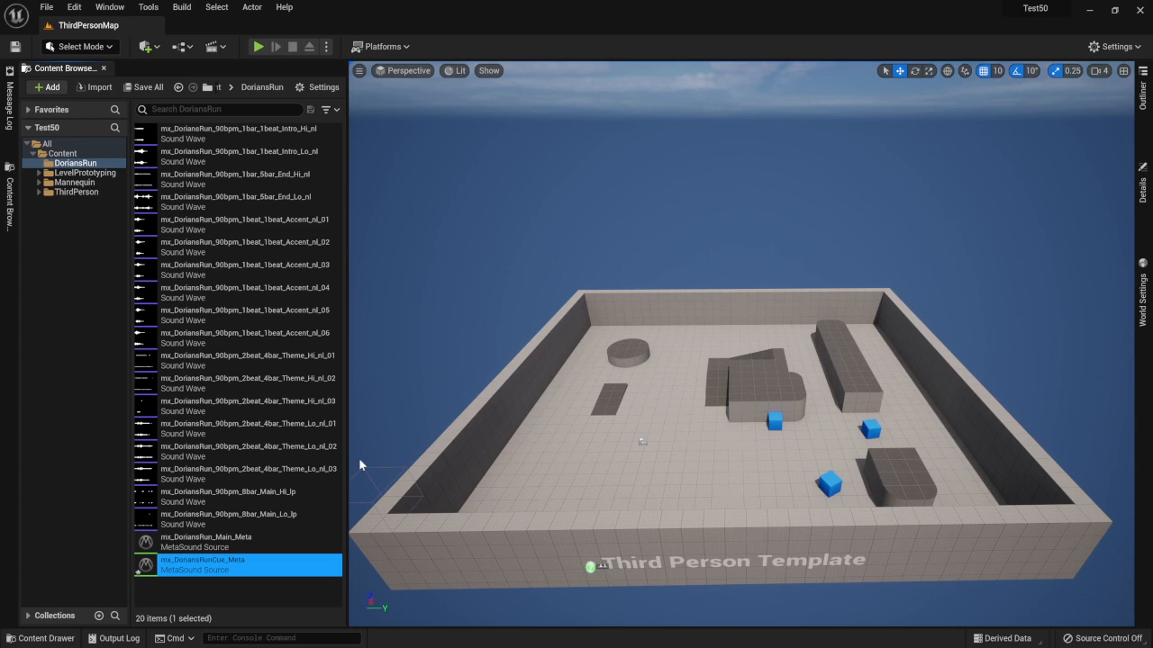
Step: Open mx_DoriansRunCue_Meta and set its output format to Stereo
{"action": "mouse_move", "coordinate": [224, 547]}
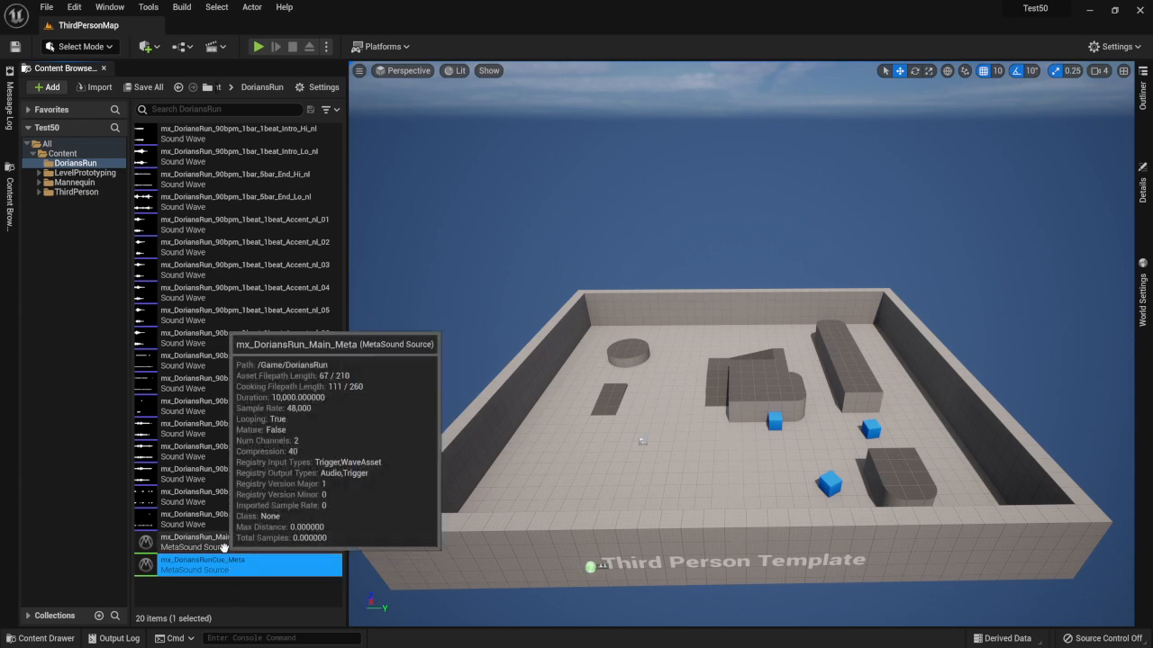
{"action": "double_click", "coordinate": [227, 571]}
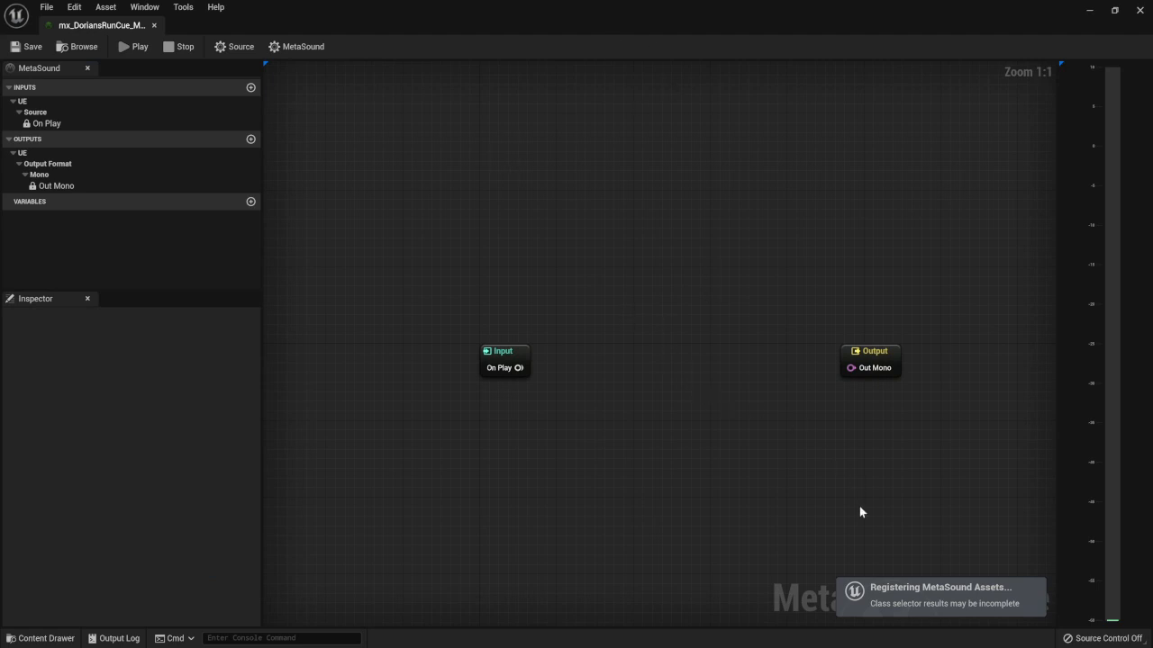
{"action": "left_click", "coordinate": [297, 47]}
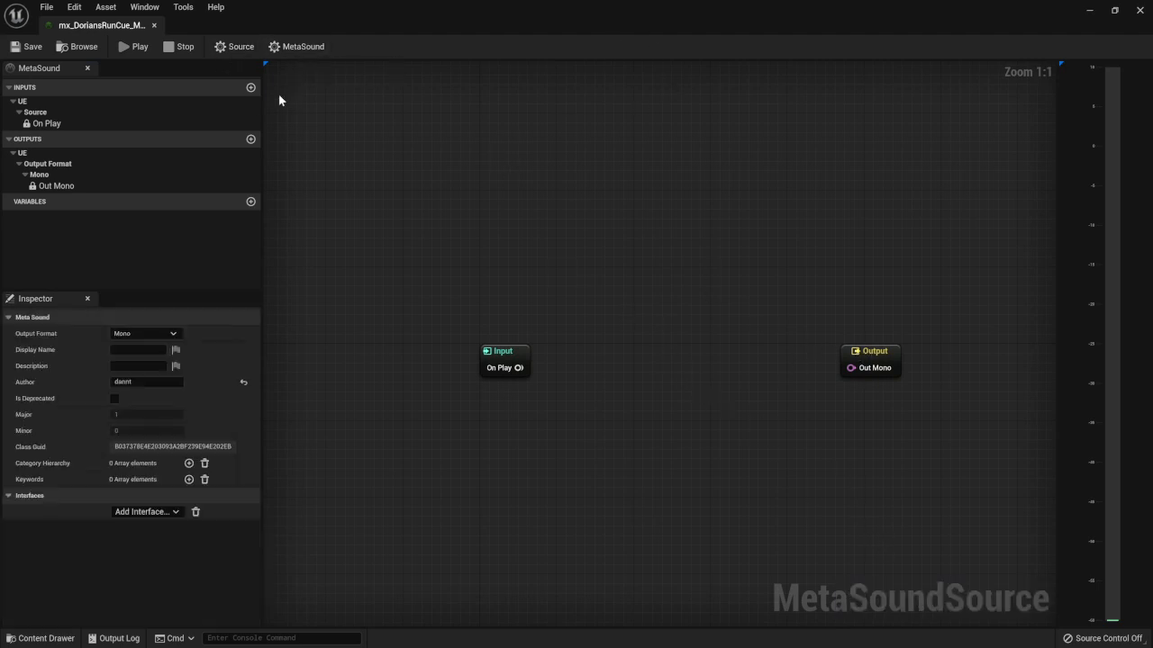
{"action": "left_click", "coordinate": [180, 333]}
{"action": "left_click", "coordinate": [159, 356]}
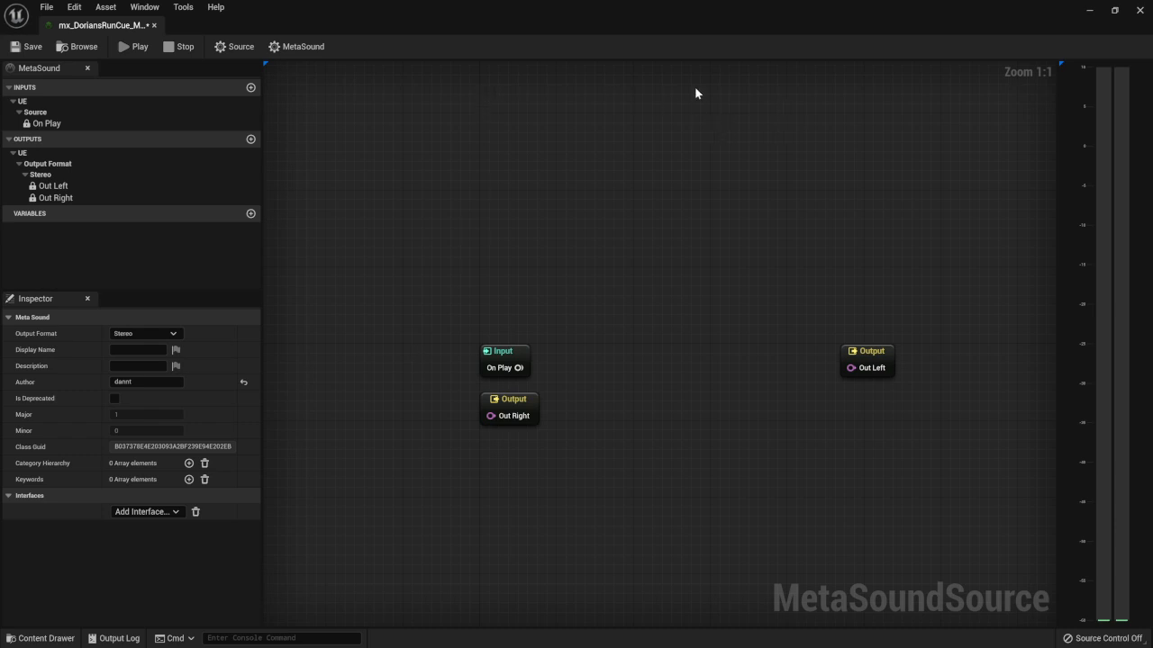
Step: Start playback, place the Out Right output below Out Left, and reposition the editor window so the Content Browser is uncovered
{"action": "left_click", "coordinate": [132, 47]}
{"action": "left_click_drag", "start_coordinate": [657, 11], "coordinate": [472, 26]}
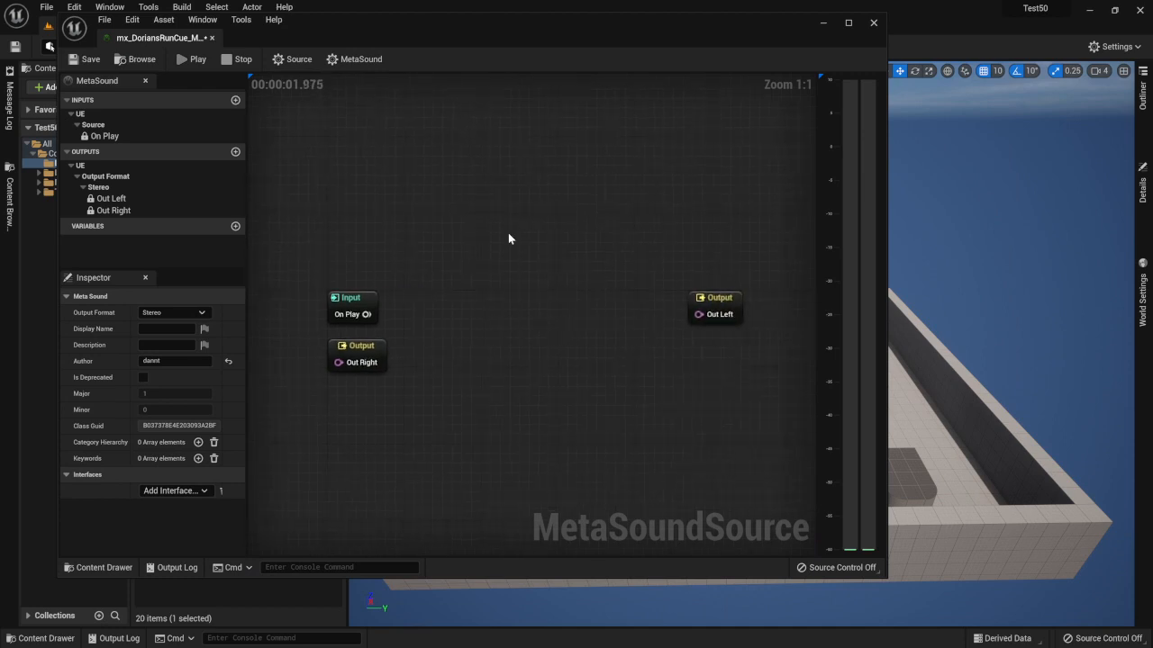
{"action": "left_click_drag", "start_coordinate": [364, 353], "coordinate": [727, 345]}
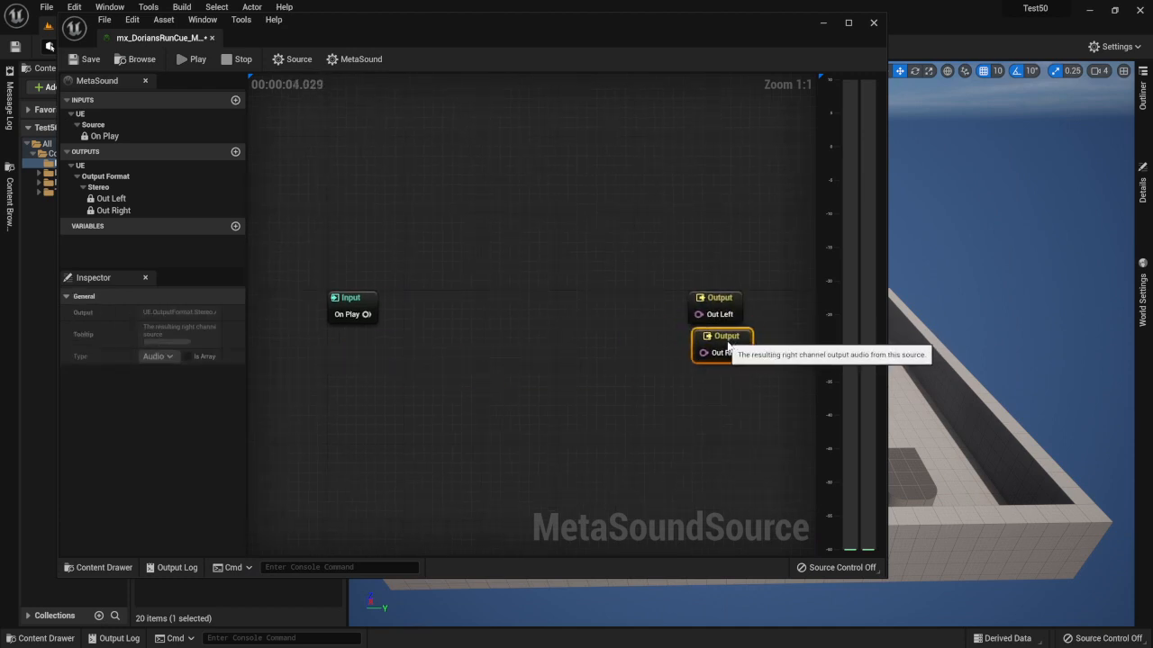
{"action": "left_click_drag", "start_coordinate": [427, 21], "coordinate": [721, 38]}
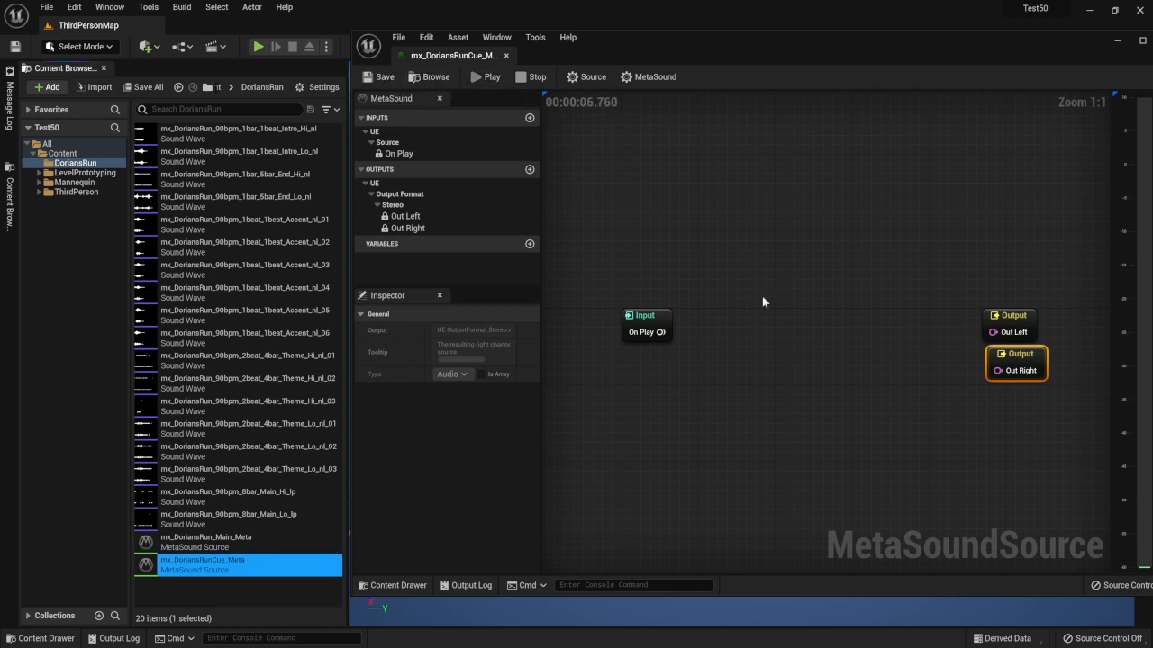
Step: Add mx_DoriansRun_Main_Meta to the cue graph as a node between the On Play input and the outputs
{"action": "left_click_drag", "start_coordinate": [213, 538], "coordinate": [738, 244]}
{"action": "left_click_drag", "start_coordinate": [819, 262], "coordinate": [805, 152]}
{"action": "right_click_drag", "start_coordinate": [814, 336], "coordinate": [756, 317]}
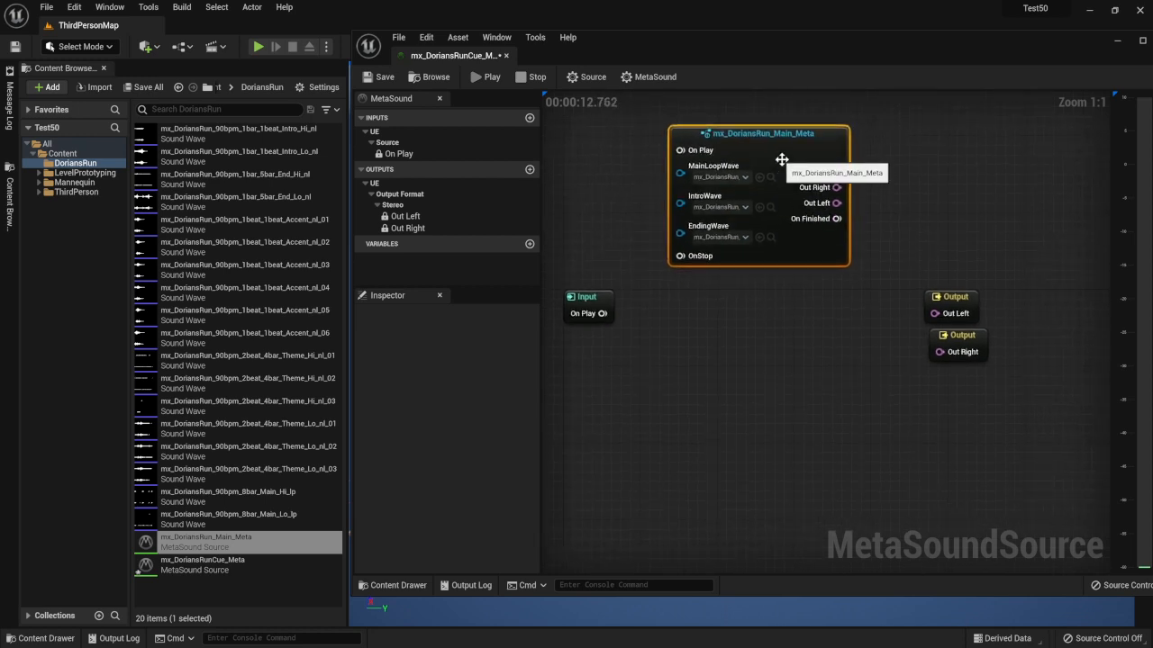
{"action": "left_click_drag", "start_coordinate": [780, 157], "coordinate": [770, 238]}
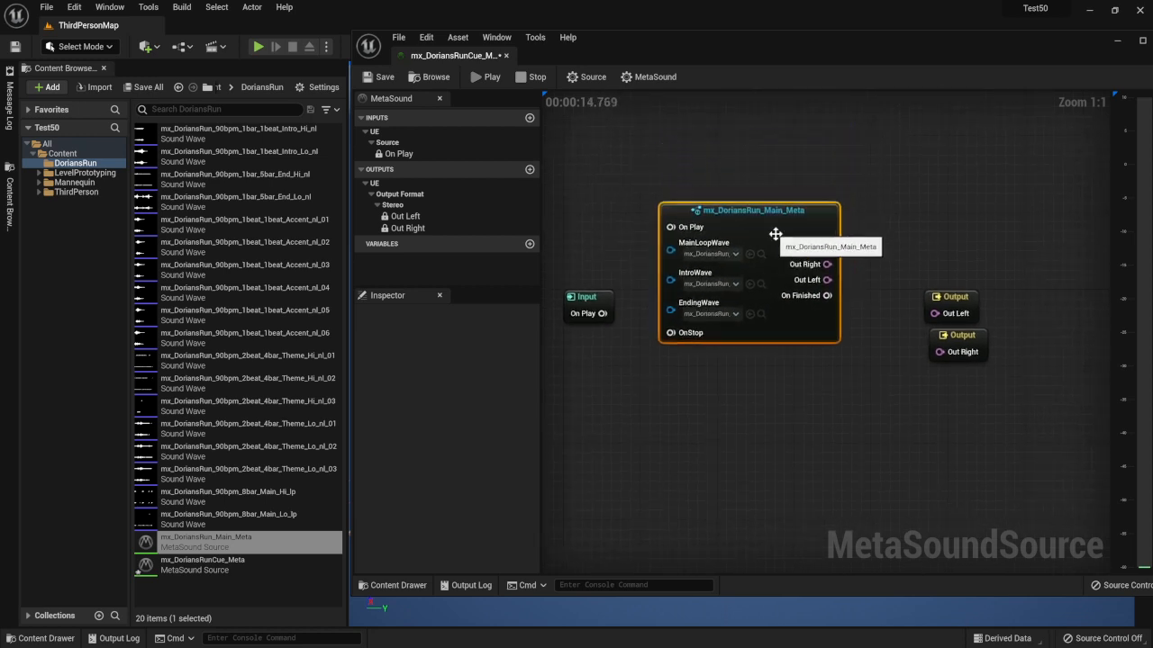
Step: Duplicate the mx_DoriansRun_Main_Meta node and place the copy directly above the original
{"action": "right_click_drag", "start_coordinate": [732, 150], "coordinate": [781, 271]}
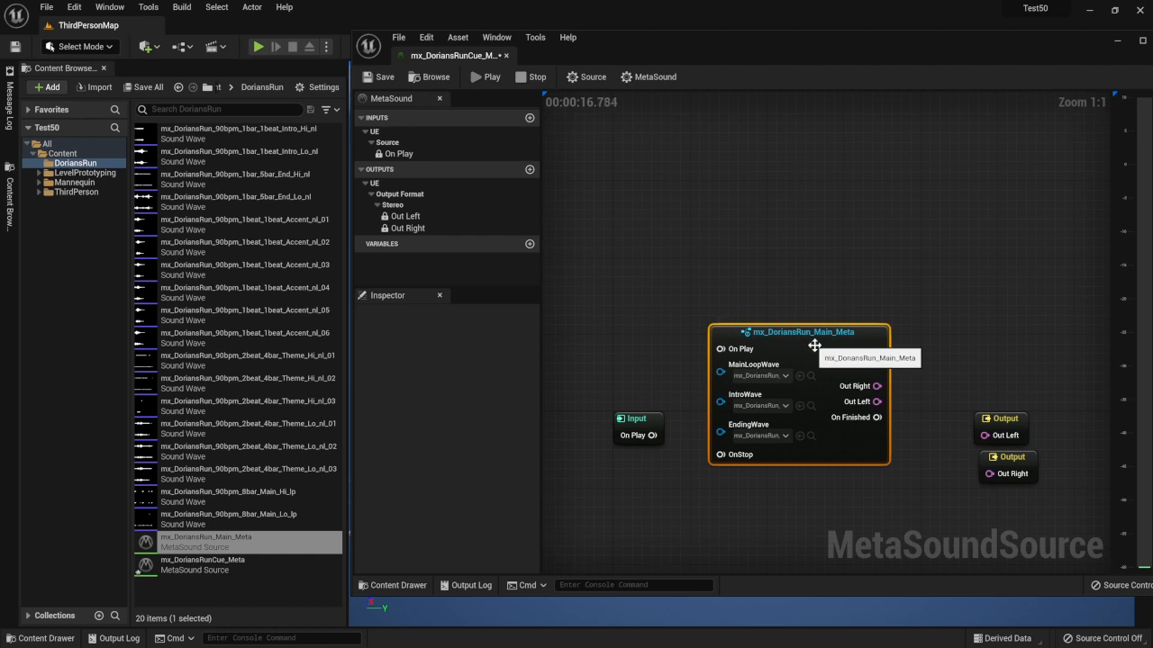
{"action": "key", "text": "ctrl+c"}
{"action": "left_click", "coordinate": [738, 218]}
{"action": "key", "text": "ctrl+v"}
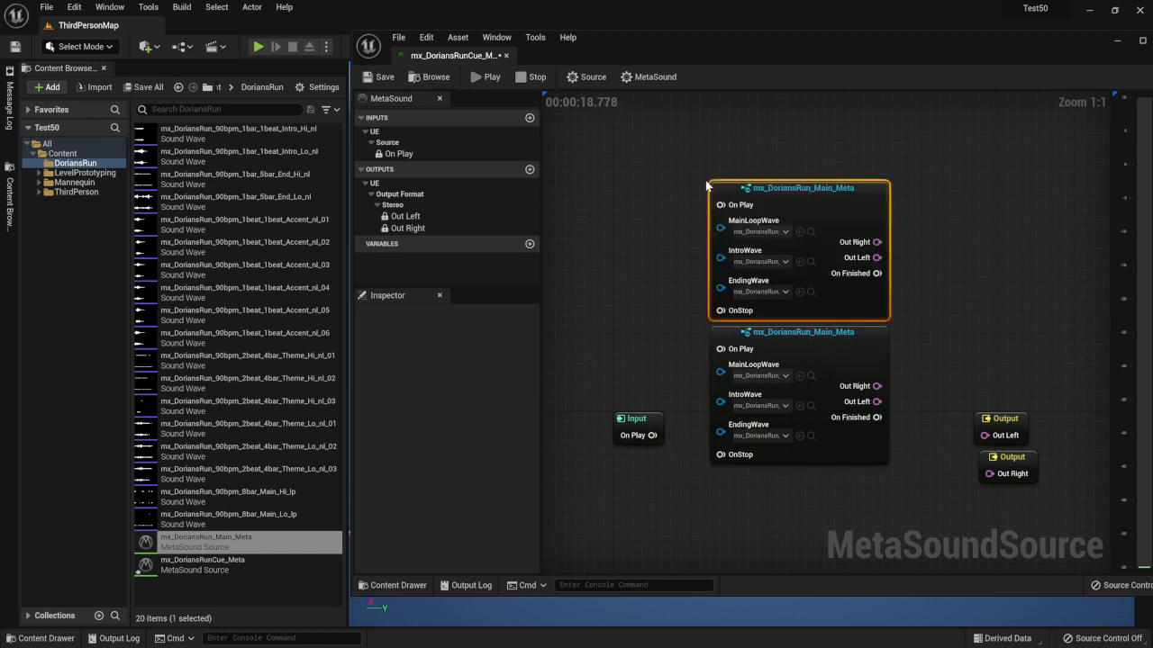
{"action": "left_click_drag", "start_coordinate": [795, 186], "coordinate": [795, 194]}
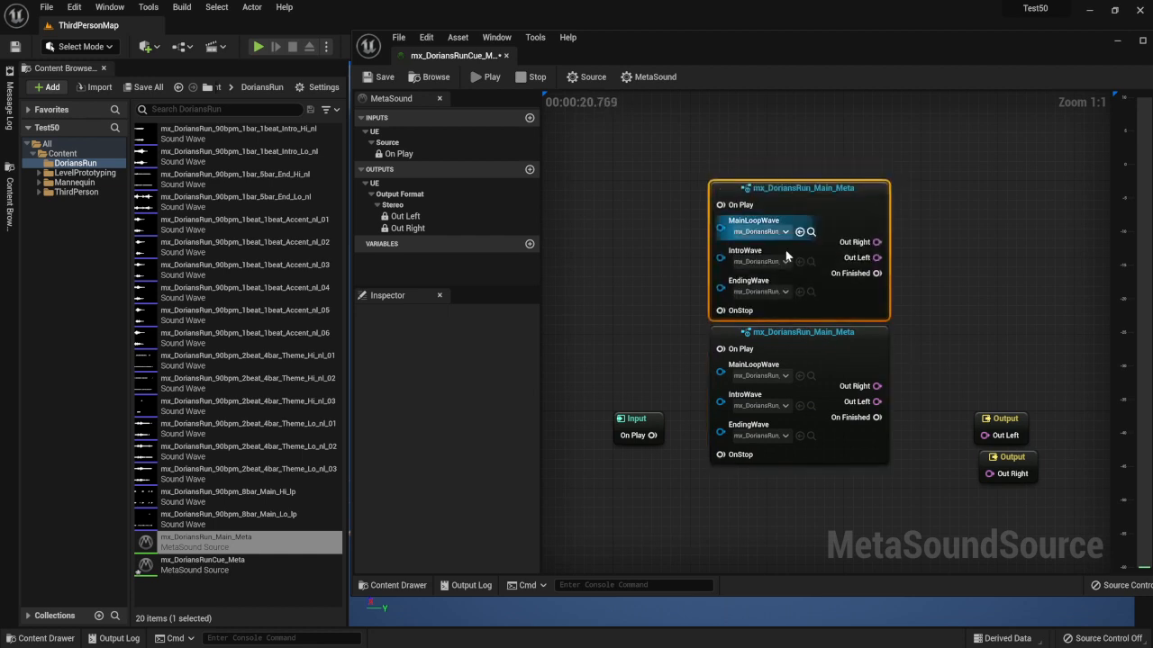
Step: Move the On Play input beside the upper mx_DoriansRun_Main_Meta node and connect it to that node's On Play
{"action": "right_click_drag", "start_coordinate": [650, 401], "coordinate": [706, 328]}
{"action": "left_click_drag", "start_coordinate": [707, 351], "coordinate": [678, 130]}
{"action": "right_click_drag", "start_coordinate": [726, 158], "coordinate": [693, 243]}
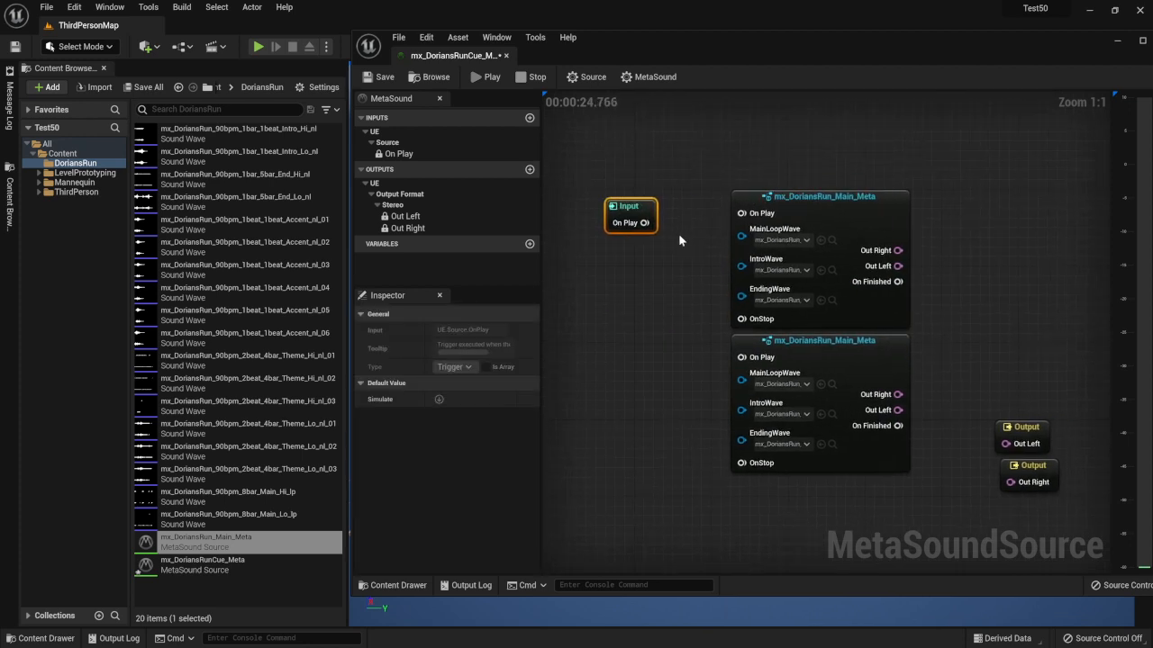
{"action": "left_click_drag", "start_coordinate": [644, 223], "coordinate": [740, 214]}
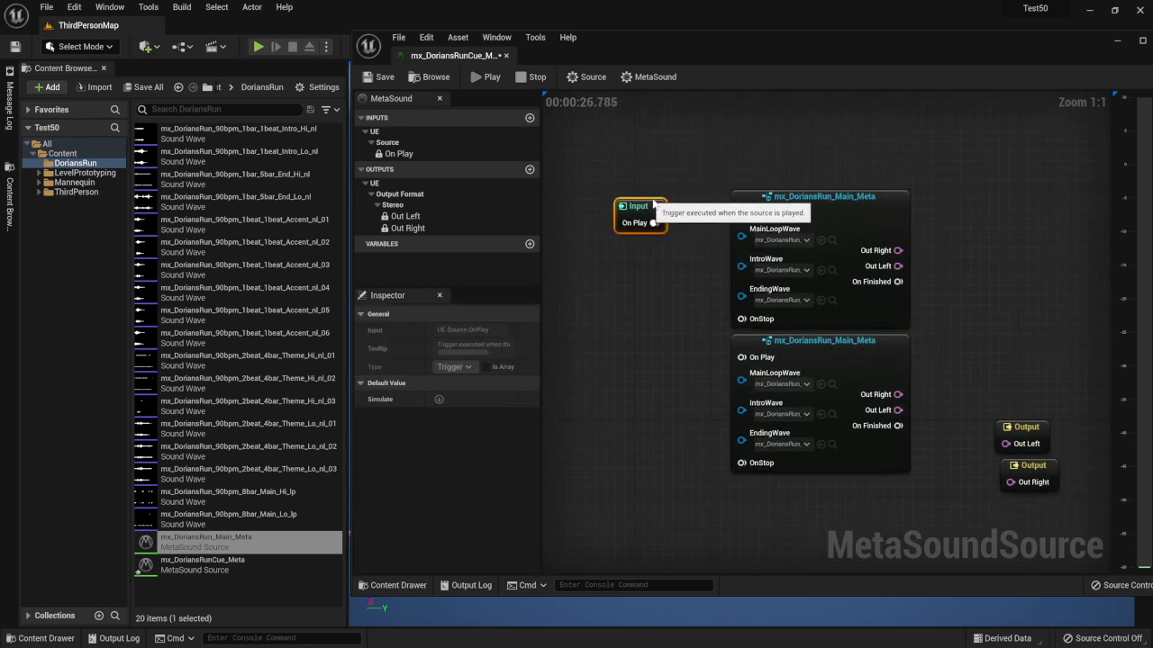
{"action": "left_click_drag", "start_coordinate": [649, 229], "coordinate": [675, 200]}
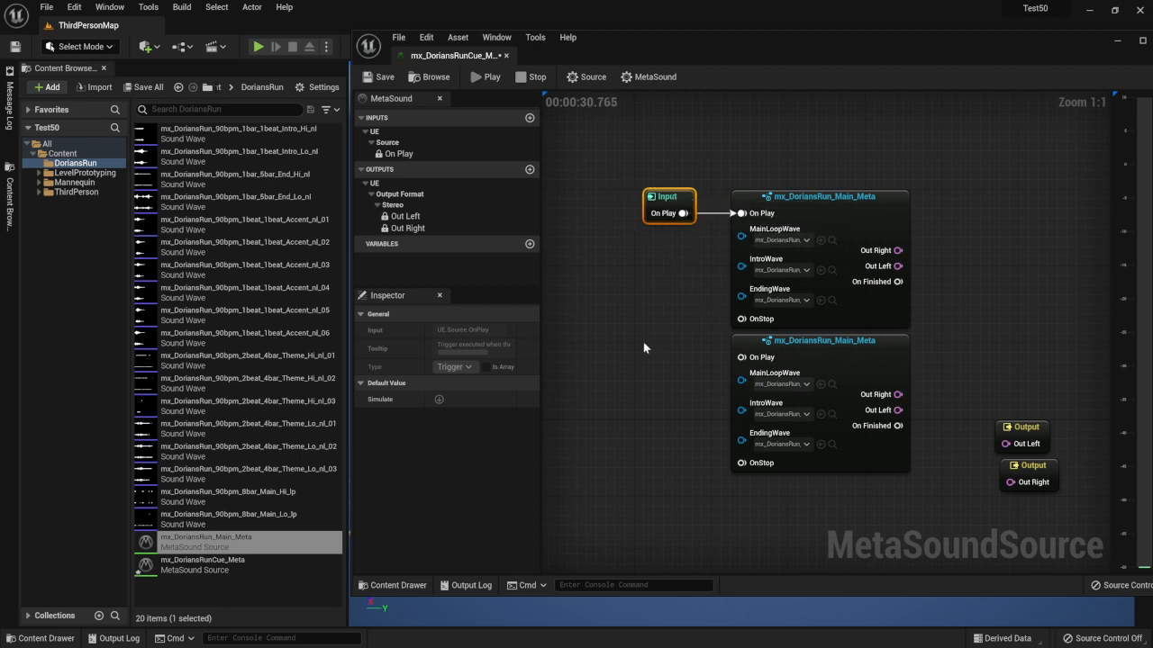
Step: Duplicate the On Play input, connect the copy to the lower mx_DoriansRun_Main_Meta node's On Play and align it
{"action": "key", "text": "ctrl+c"}
{"action": "key", "text": "ctrl+v"}
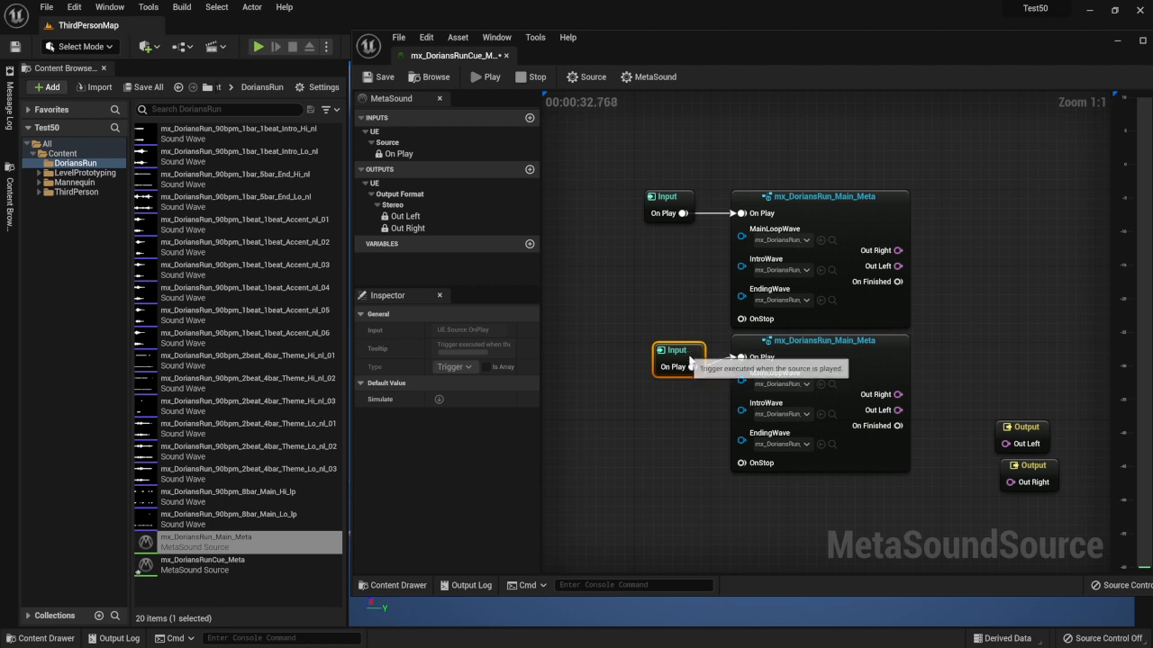
{"action": "left_click_drag", "start_coordinate": [690, 360], "coordinate": [682, 352]}
Step: Move the Out Left and Out Right outputs together farther away from the two mx_DoriansRun_Main_Meta nodes
{"action": "right_click_drag", "start_coordinate": [958, 366], "coordinate": [741, 304]}
{"action": "left_click_drag", "start_coordinate": [766, 339], "coordinate": [841, 413]}
{"action": "left_click_drag", "start_coordinate": [836, 371], "coordinate": [991, 334]}
{"action": "left_click", "coordinate": [865, 256]}
Step: Add a Stereo Mixer (2) node and place it between the mx_DoriansRun_Main_Meta nodes and the outputs
{"action": "right_click_drag", "start_coordinate": [847, 246], "coordinate": [920, 301]}
{"action": "right_click", "coordinate": [919, 300]}
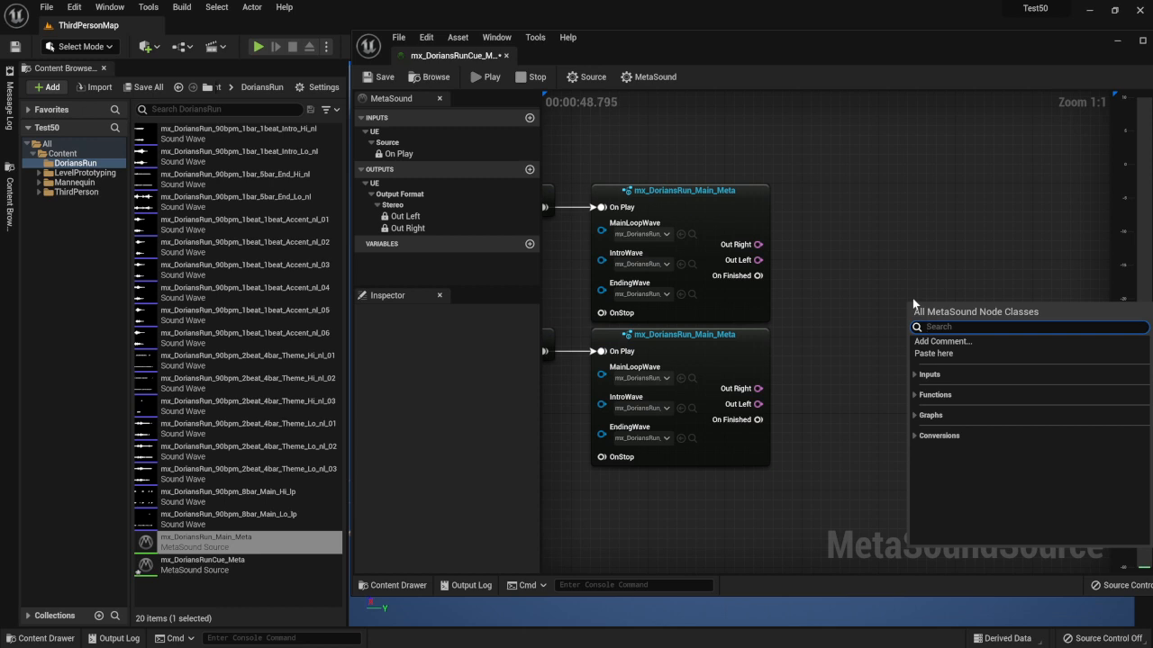
{"action": "type", "text": "ster"}
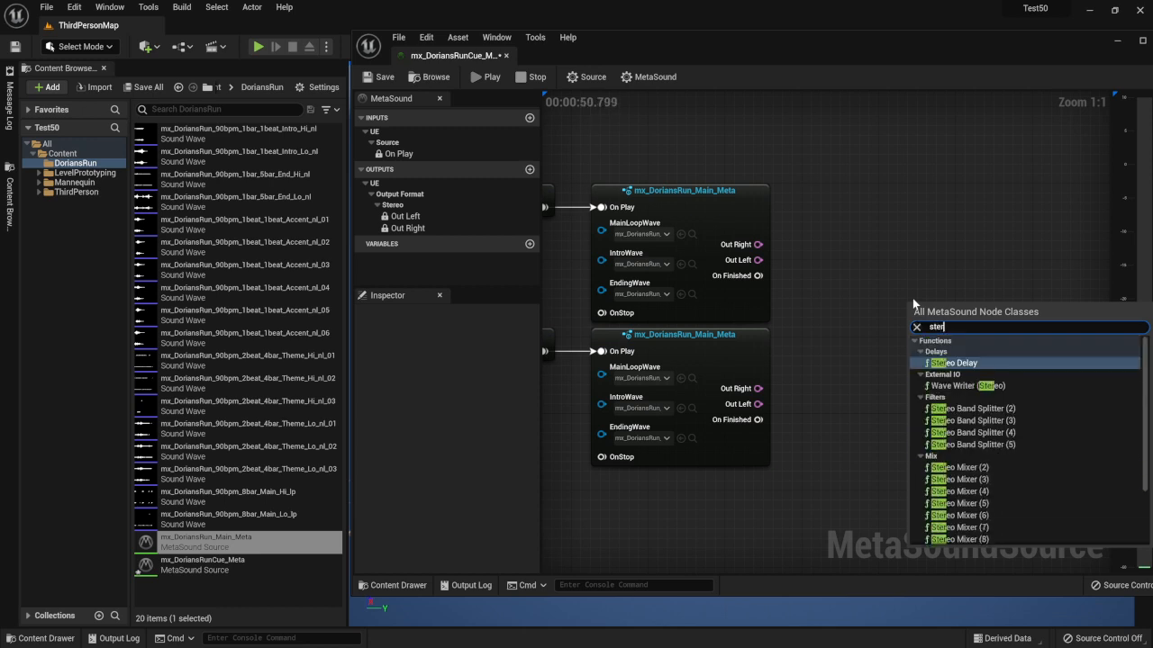
{"action": "type", "text": "eomix"}
{"action": "key", "text": "Return"}
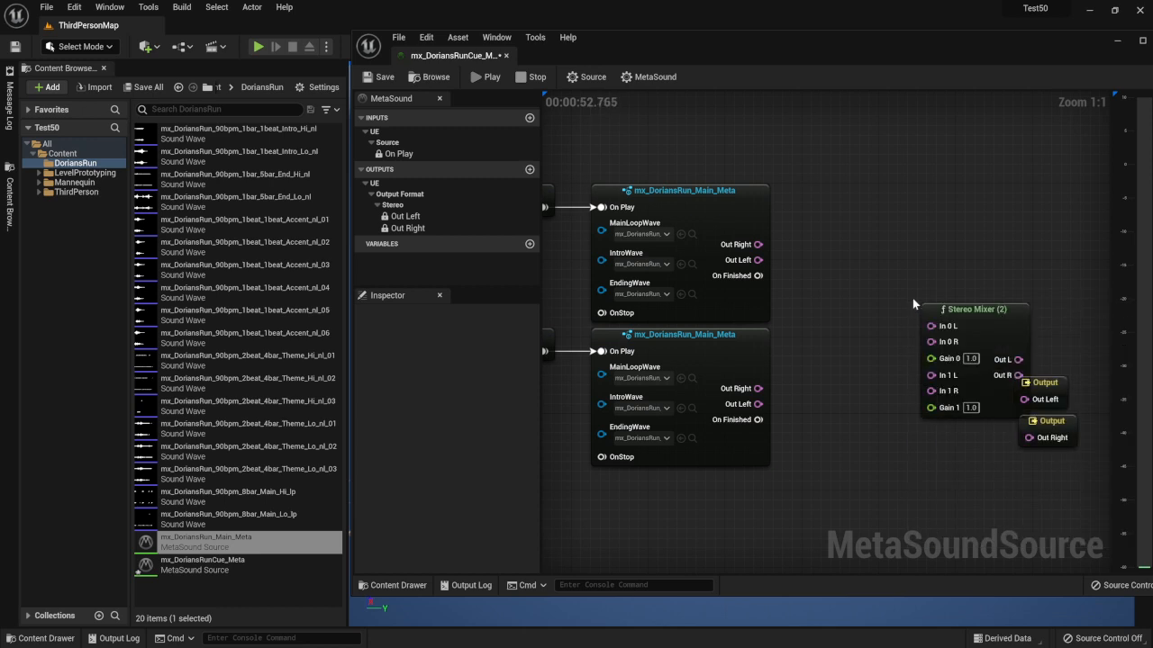
{"action": "left_click_drag", "start_coordinate": [988, 319], "coordinate": [905, 268]}
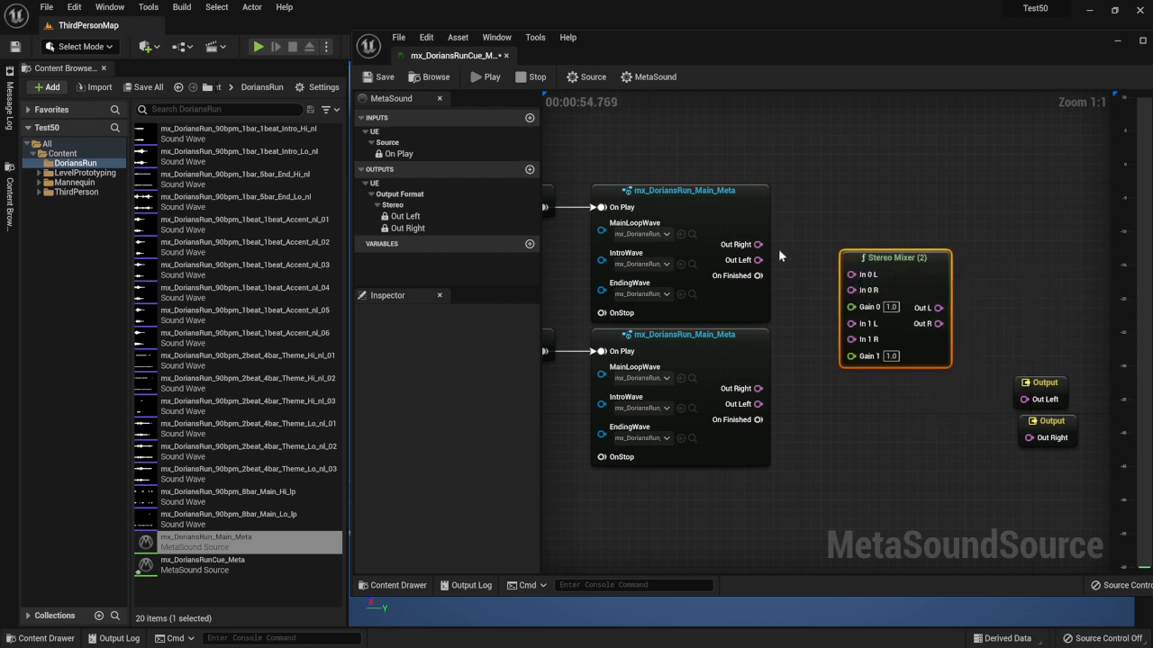
Step: Connect each mx_DoriansRun_Main_Meta node's Out Right and Out Left to the mixer's L and R inputs, upper node to In 0, lower to In 1
{"action": "left_click_drag", "start_coordinate": [759, 244], "coordinate": [853, 274]}
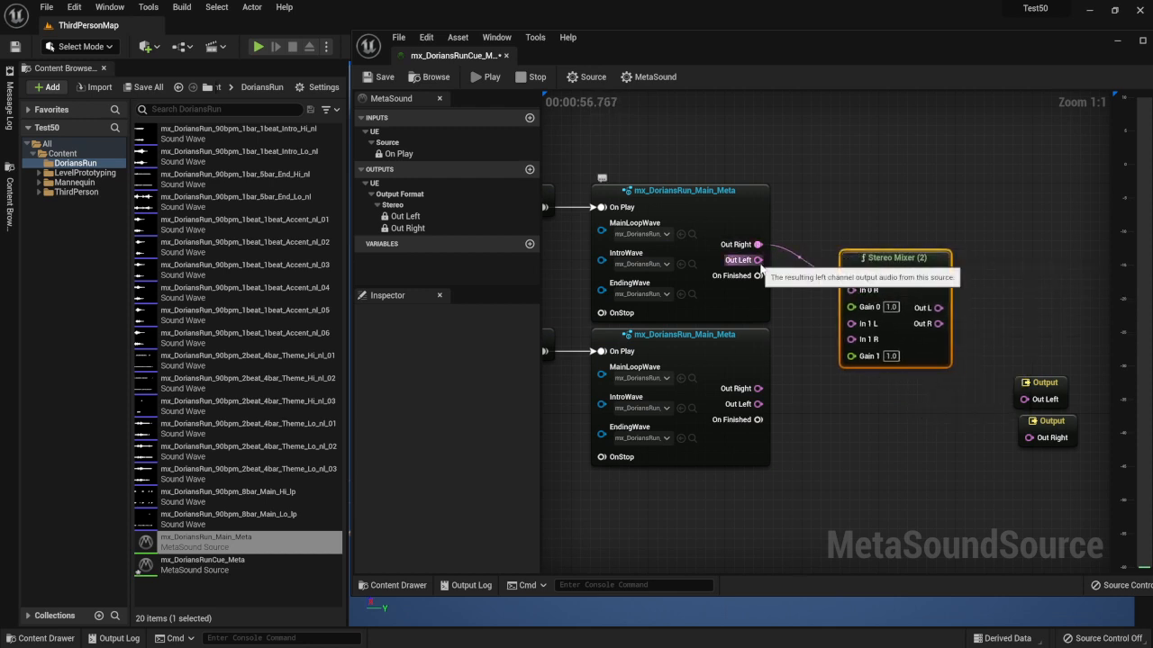
{"action": "left_click_drag", "start_coordinate": [758, 259], "coordinate": [868, 291]}
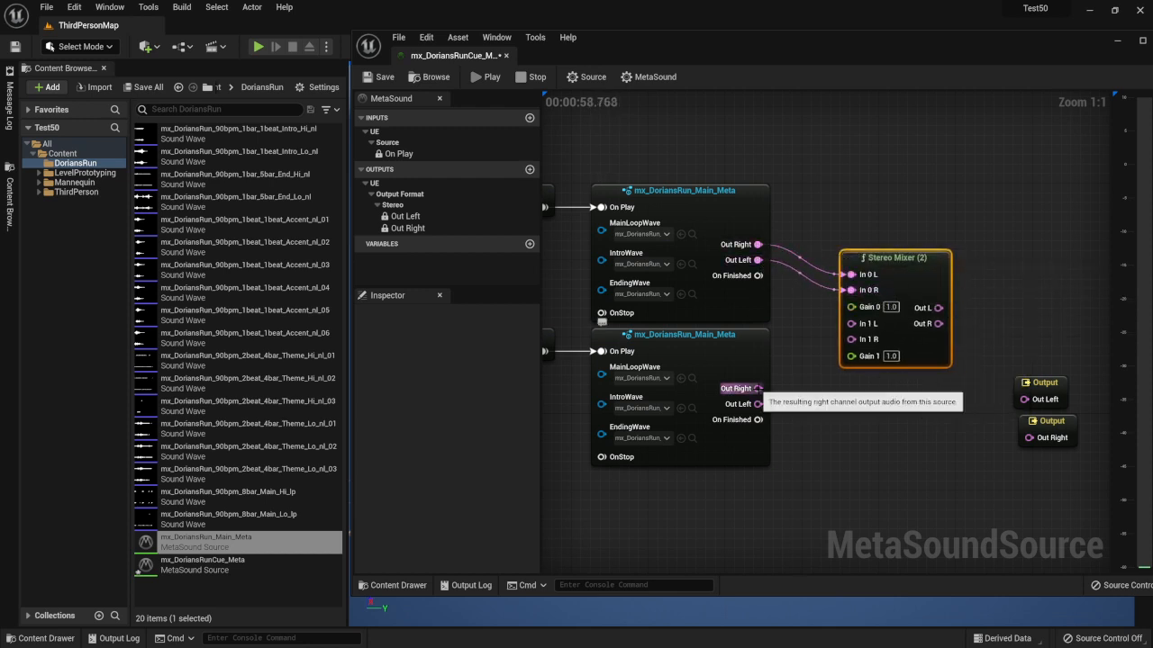
{"action": "left_click_drag", "start_coordinate": [758, 388], "coordinate": [851, 323]}
{"action": "left_click_drag", "start_coordinate": [758, 403], "coordinate": [851, 339]}
Step: Move the outputs up beside the Stereo Mixer, connect Out L to Out Left and Out R to Out Right, and save the MetaSound
{"action": "left_click_drag", "start_coordinate": [1005, 344], "coordinate": [1072, 463]}
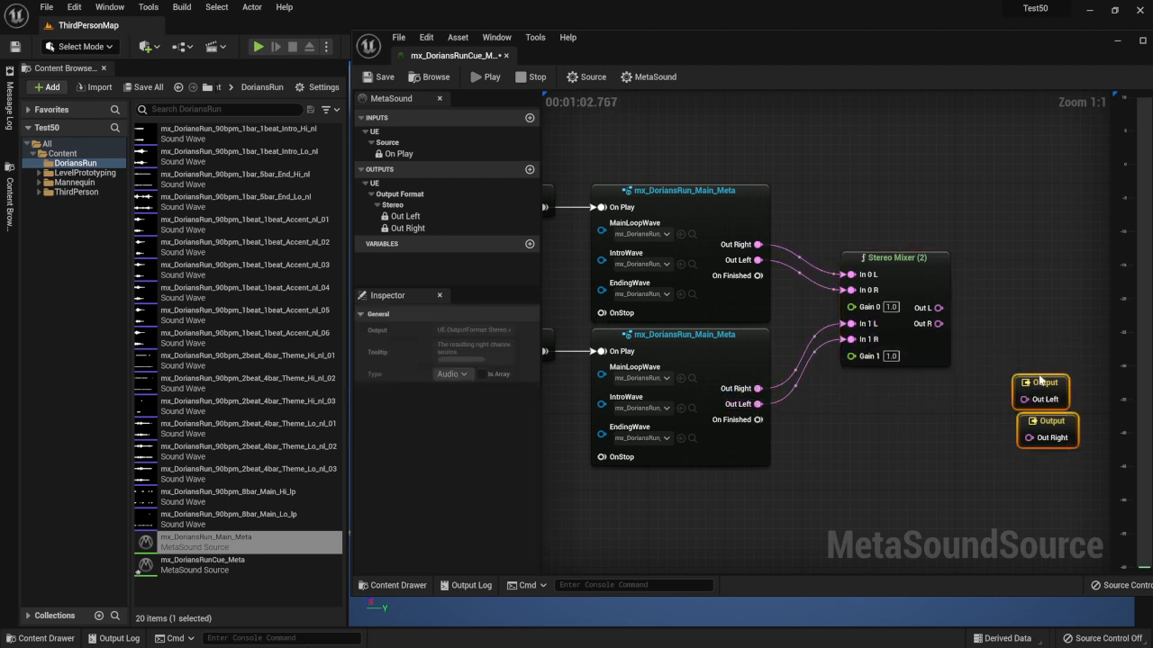
{"action": "left_click_drag", "start_coordinate": [1040, 379], "coordinate": [1050, 293]}
{"action": "left_click_drag", "start_coordinate": [938, 308], "coordinate": [1038, 351]}
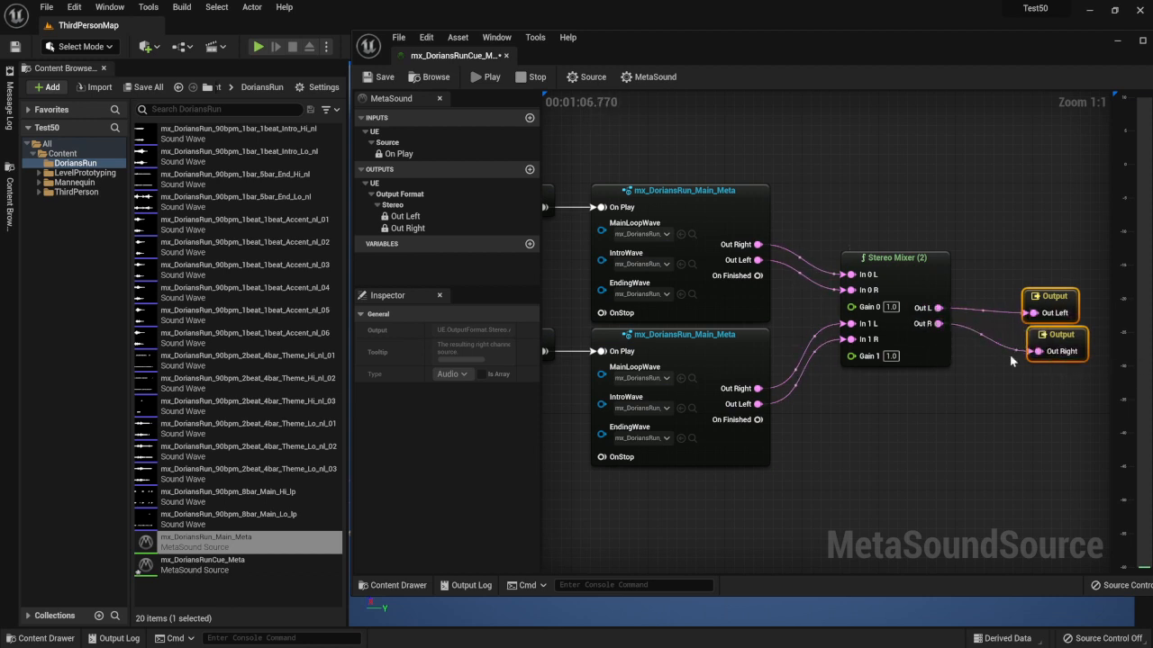
{"action": "left_click", "coordinate": [847, 208]}
{"action": "right_click_drag", "start_coordinate": [846, 208], "coordinate": [968, 211]}
{"action": "left_click", "coordinate": [378, 78]}
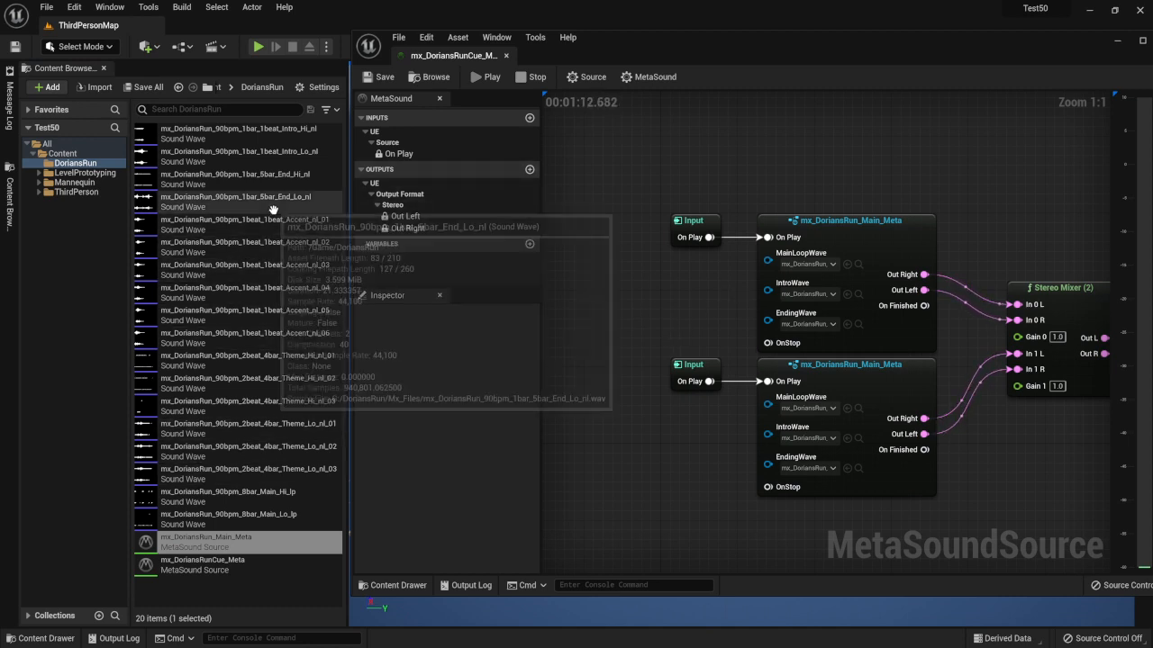
Step: Assign the 1beat_Intro_Hi_nl, 5bar_End_Hi_nl and 8bar_Main_Hi_lp waves to the upper mx_DoriansRun_Main_Meta node's IntroWave, EndingWave and MainLoopWave
{"action": "left_click_drag", "start_coordinate": [271, 134], "coordinate": [812, 298]}
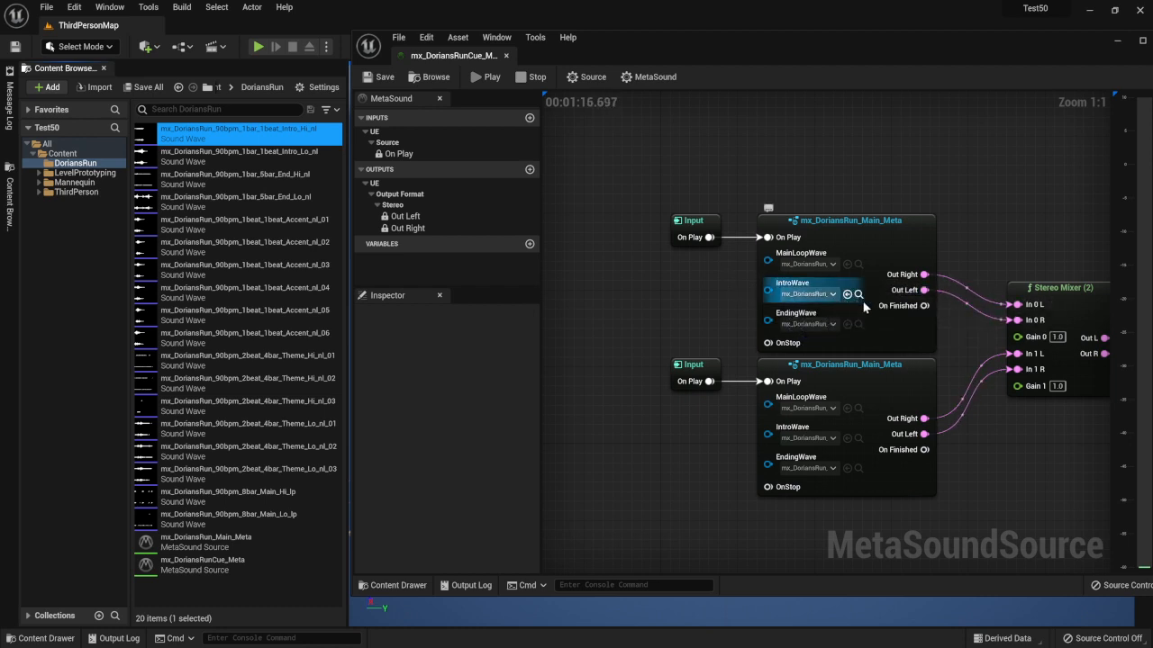
{"action": "left_click", "coordinate": [848, 295]}
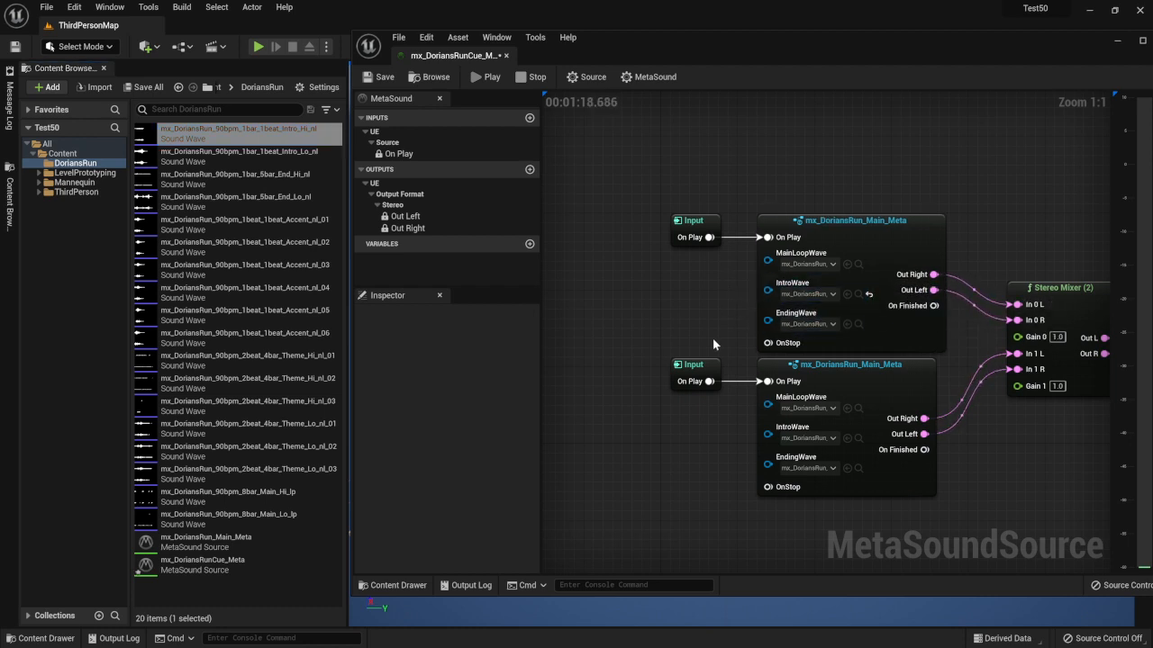
{"action": "left_click", "coordinate": [306, 172]}
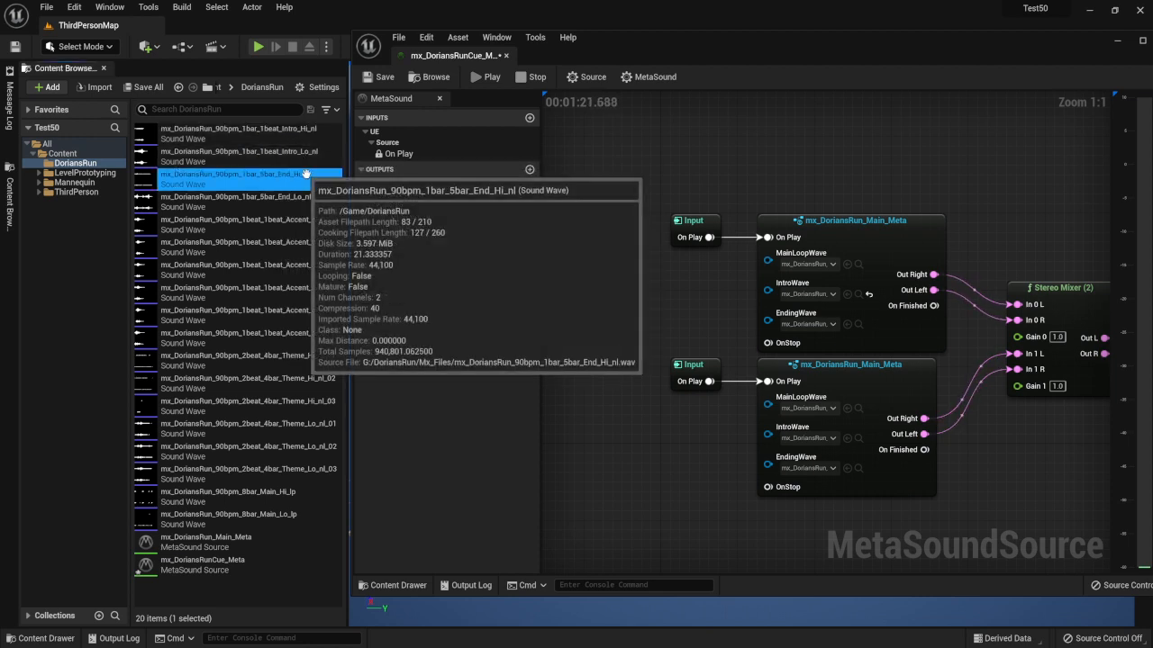
{"action": "left_click", "coordinate": [847, 324]}
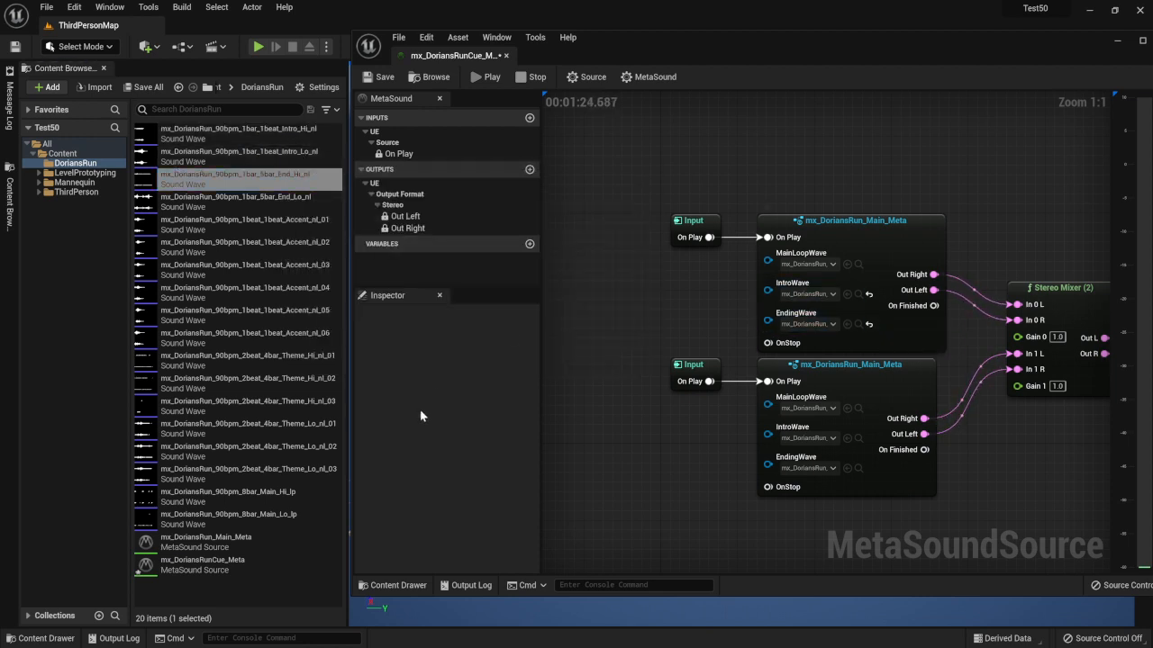
{"action": "left_click", "coordinate": [270, 496]}
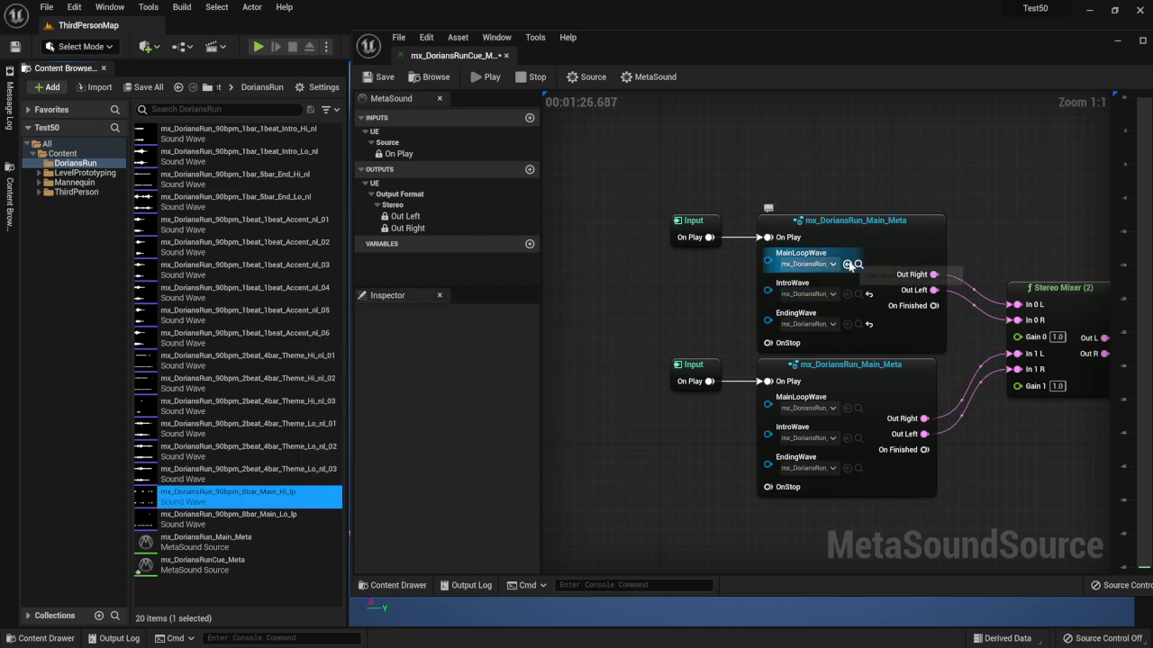
{"action": "left_click", "coordinate": [847, 264]}
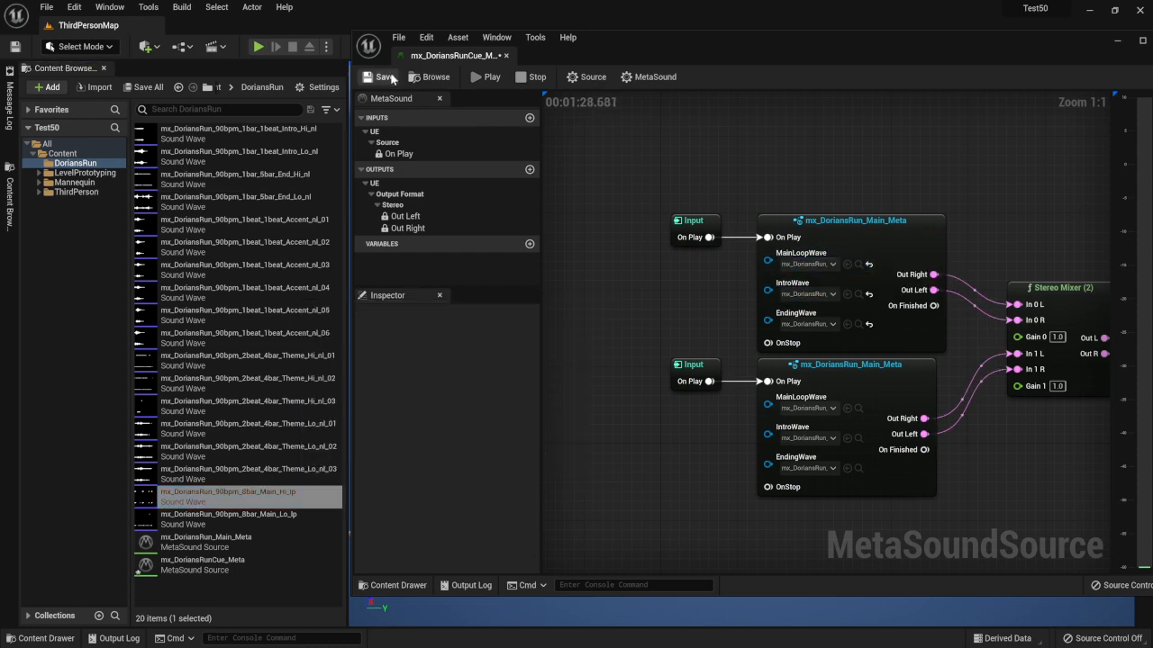
Step: Maximize the MetaSound editor, play the cue to hear both layers together, and stop playback
{"action": "double_click", "coordinate": [512, 59]}
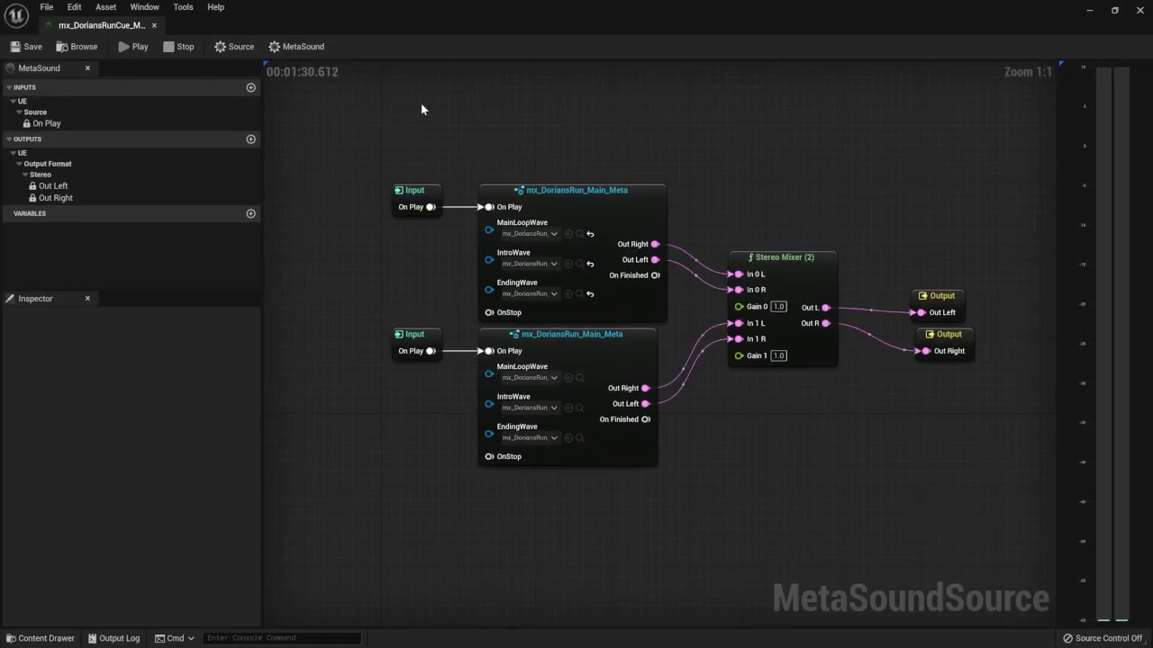
{"action": "left_click", "coordinate": [138, 47]}
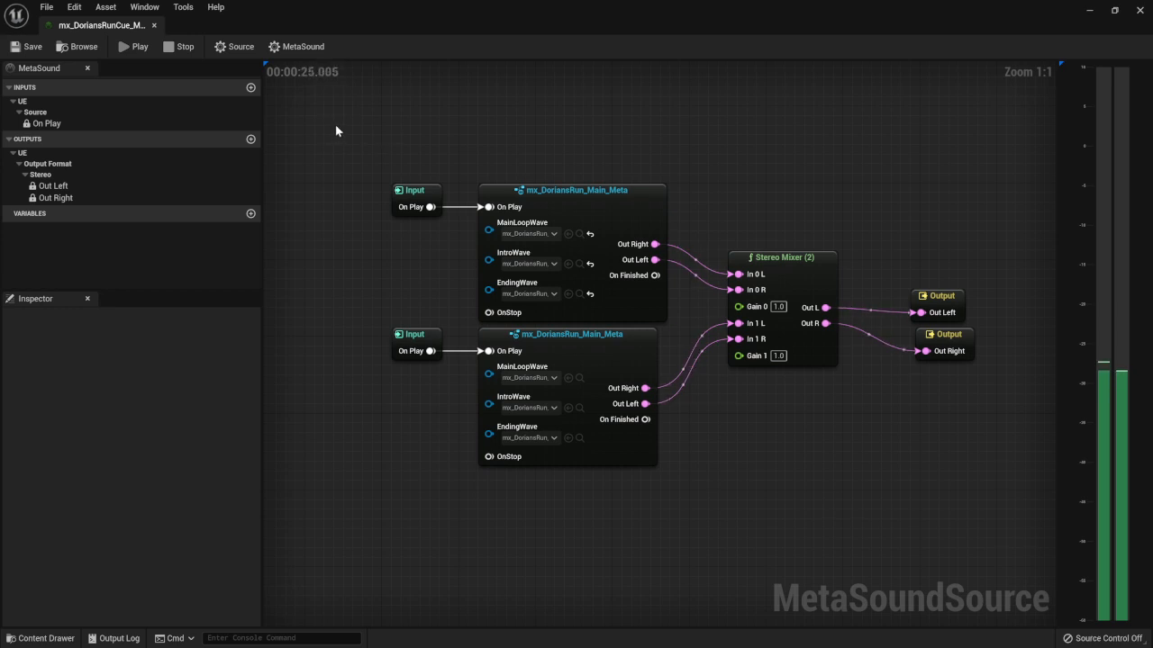
{"action": "left_click", "coordinate": [185, 50]}
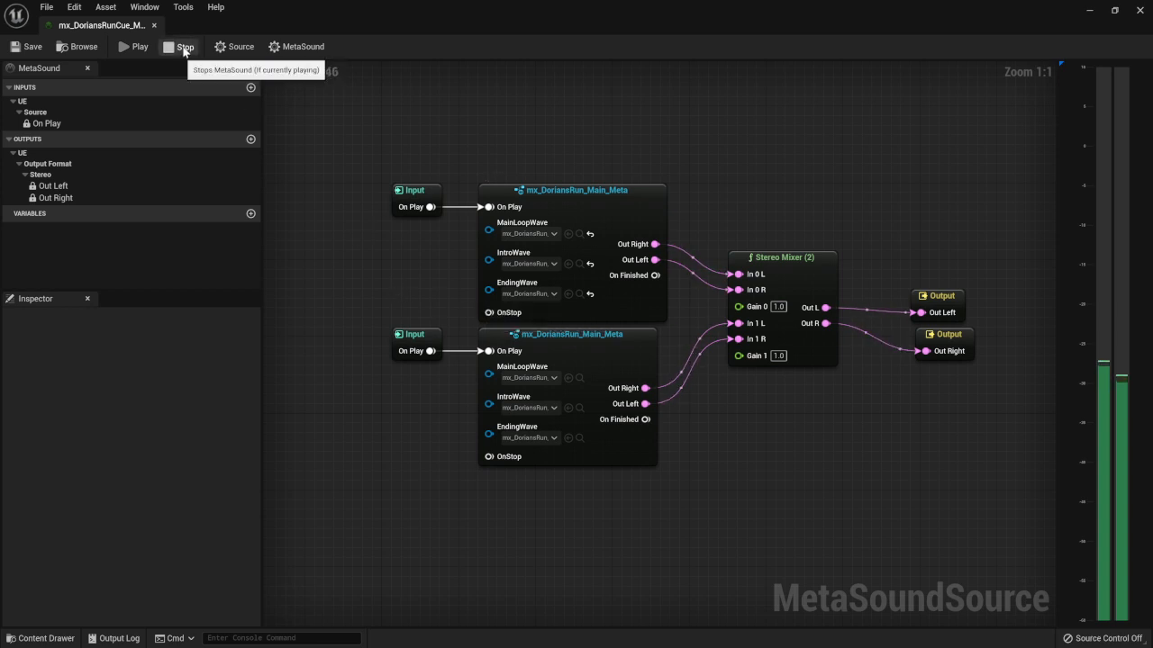
Step: Move the upper mx_DoriansRun_Main_Meta node and its On Play input up to leave space above the lower node
{"action": "left_click_drag", "start_coordinate": [406, 158], "coordinate": [642, 263]}
{"action": "left_click_drag", "start_coordinate": [612, 245], "coordinate": [593, 110]}
{"action": "left_click", "coordinate": [311, 139]}
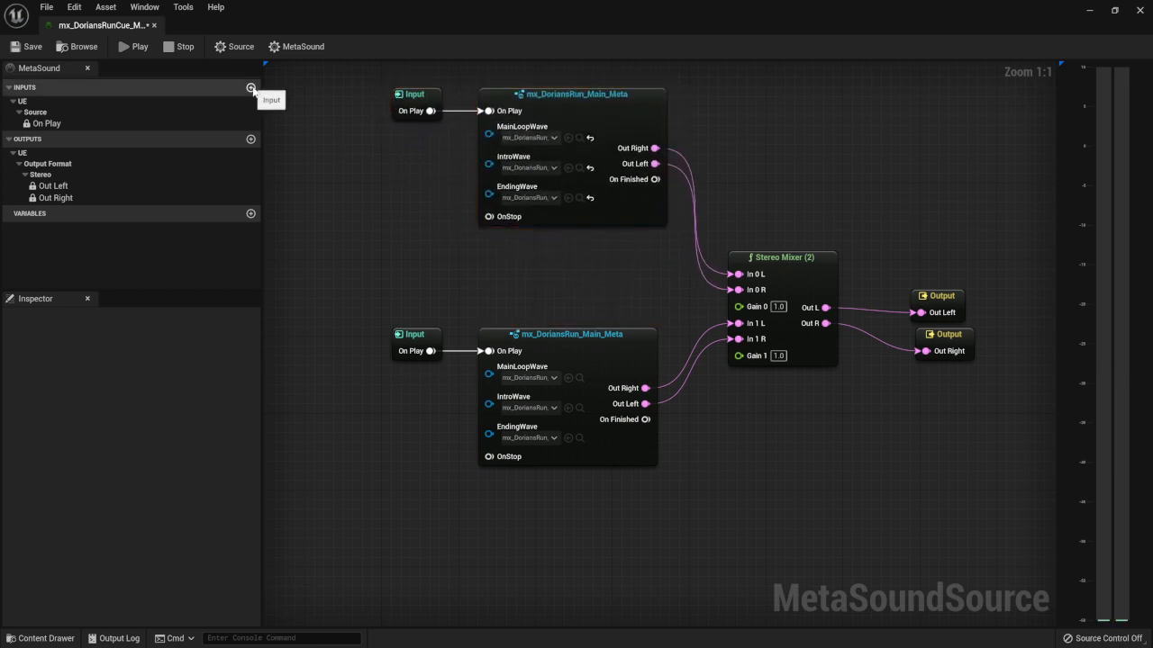
Step: Add a graph input named OnStop, set its type to Trigger, and save the MetaSound
{"action": "left_click", "coordinate": [252, 88]}
{"action": "left_click", "coordinate": [144, 333]}
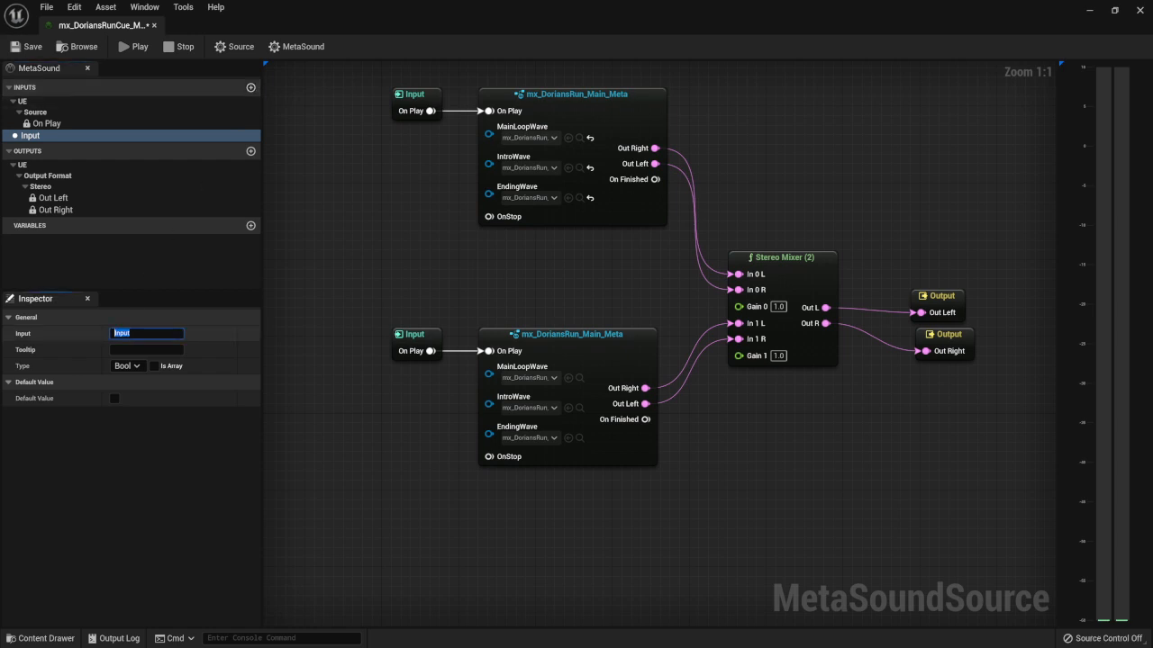
{"action": "type", "text": "OnStop"}
{"action": "key", "text": "Return"}
{"action": "left_click", "coordinate": [124, 366]}
{"action": "scroll", "coordinate": [135, 522], "scroll_direction": "down", "scroll_amount": 3}
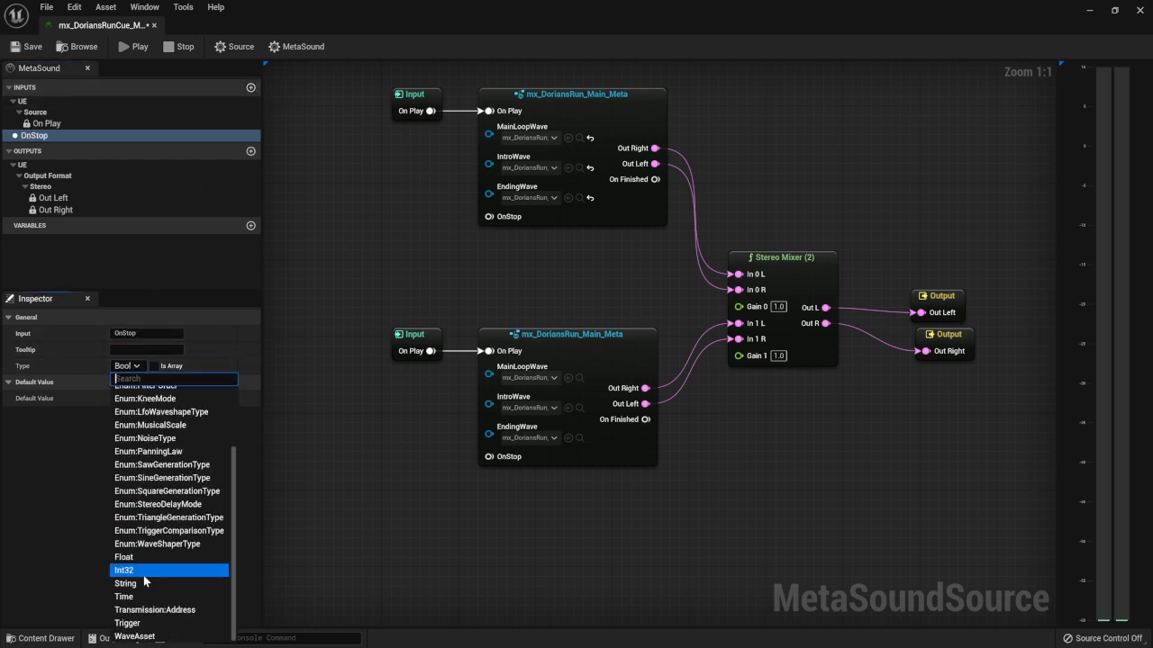
{"action": "left_click", "coordinate": [134, 624]}
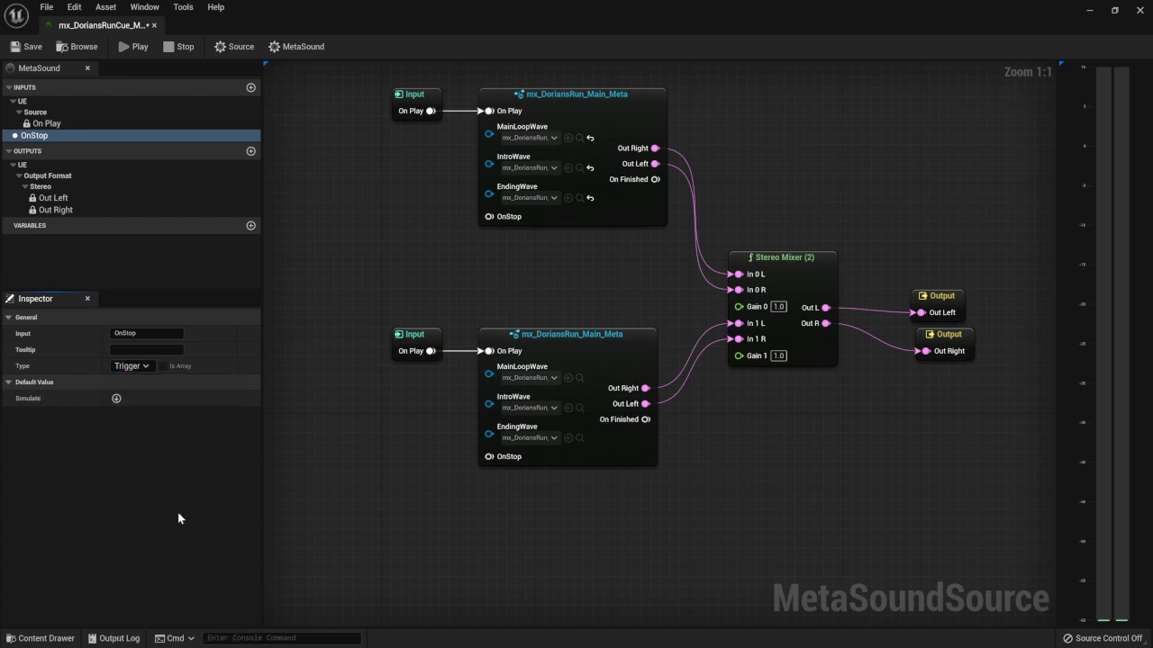
{"action": "left_click", "coordinate": [32, 47]}
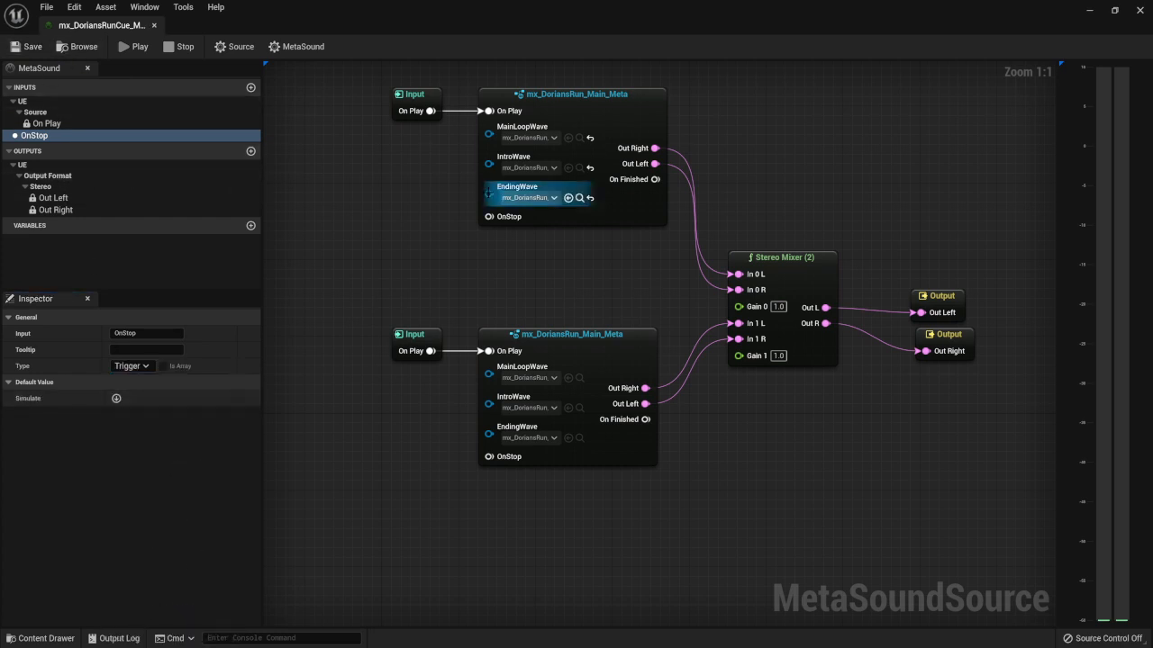
Step: Connect a Get OnStop input to the upper mx_DoriansRun_Main_Meta node's OnStop and place it just beside that pin
{"action": "left_click_drag", "start_coordinate": [489, 216], "coordinate": [421, 227]}
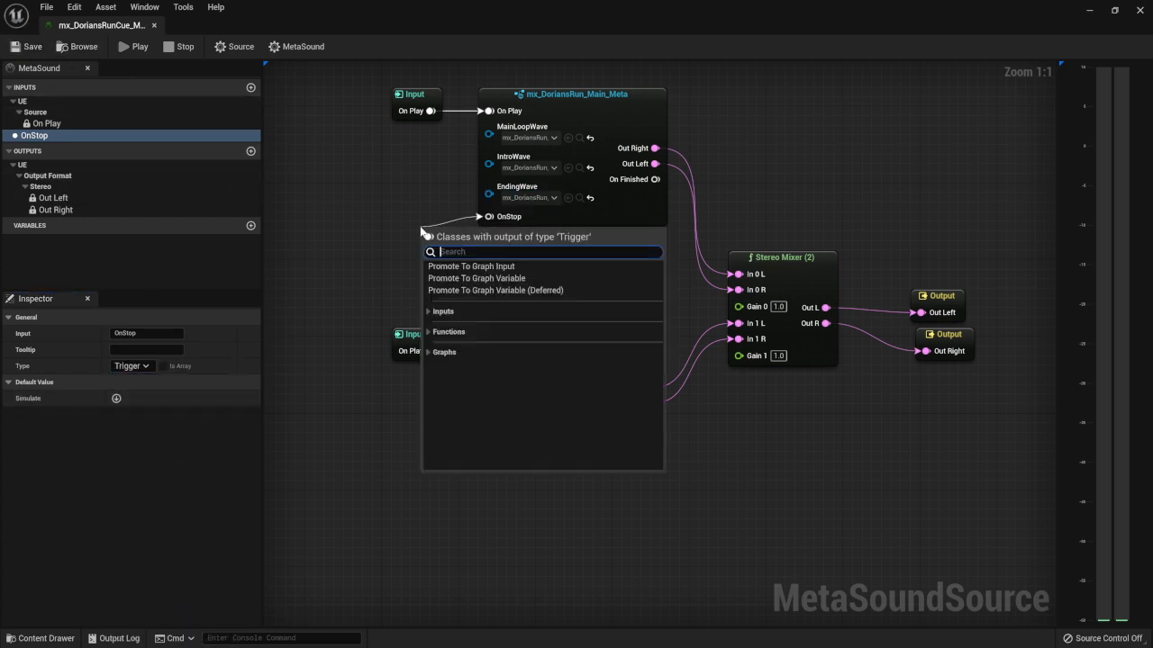
{"action": "left_click", "coordinate": [443, 311]}
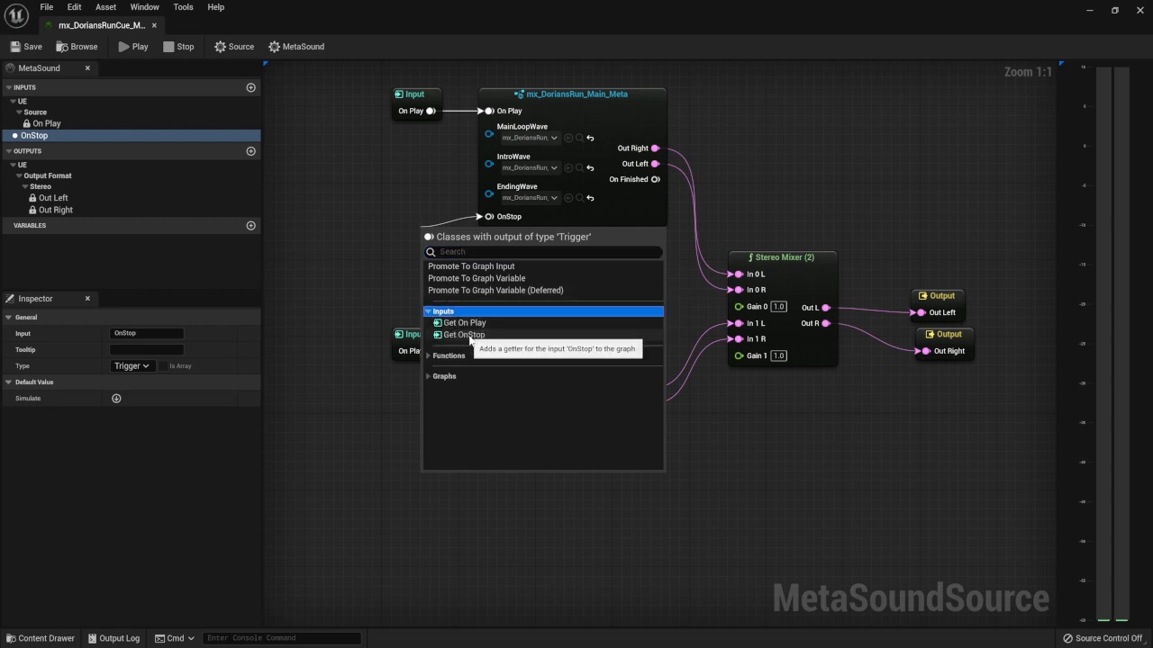
{"action": "left_click", "coordinate": [466, 335]}
{"action": "left_click_drag", "start_coordinate": [441, 242], "coordinate": [432, 216]}
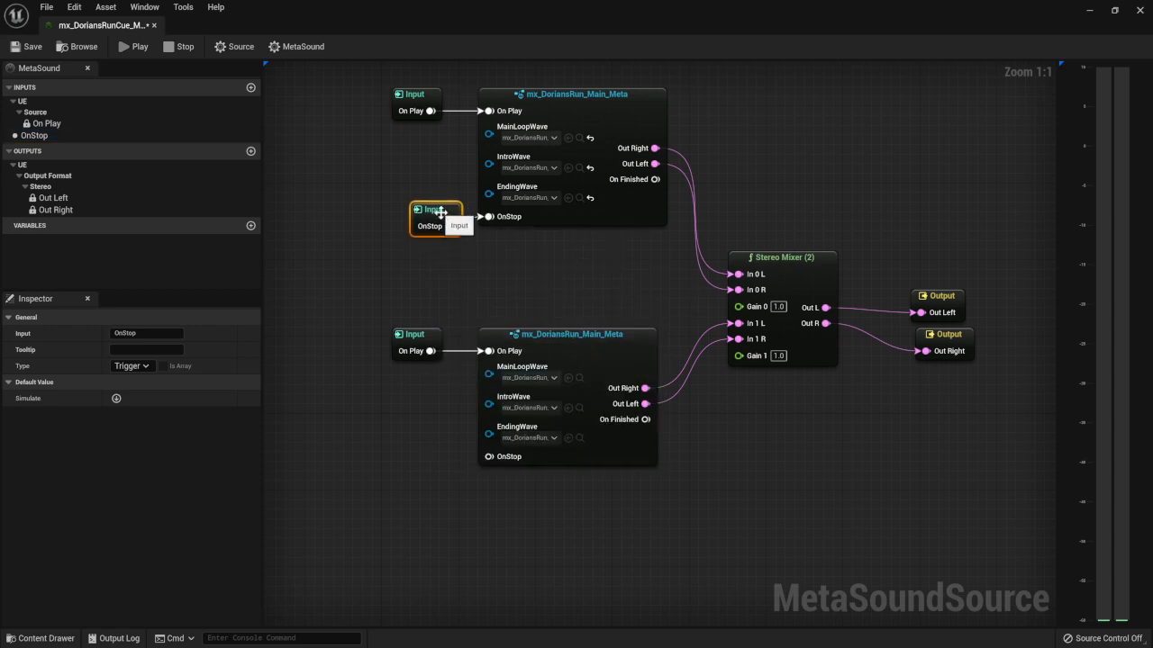
Step: Connect another Get OnStop input to the lower mx_DoriansRun_Main_Meta node's OnStop, place it beside the pin, and save
{"action": "left_click_drag", "start_coordinate": [486, 456], "coordinate": [427, 495]}
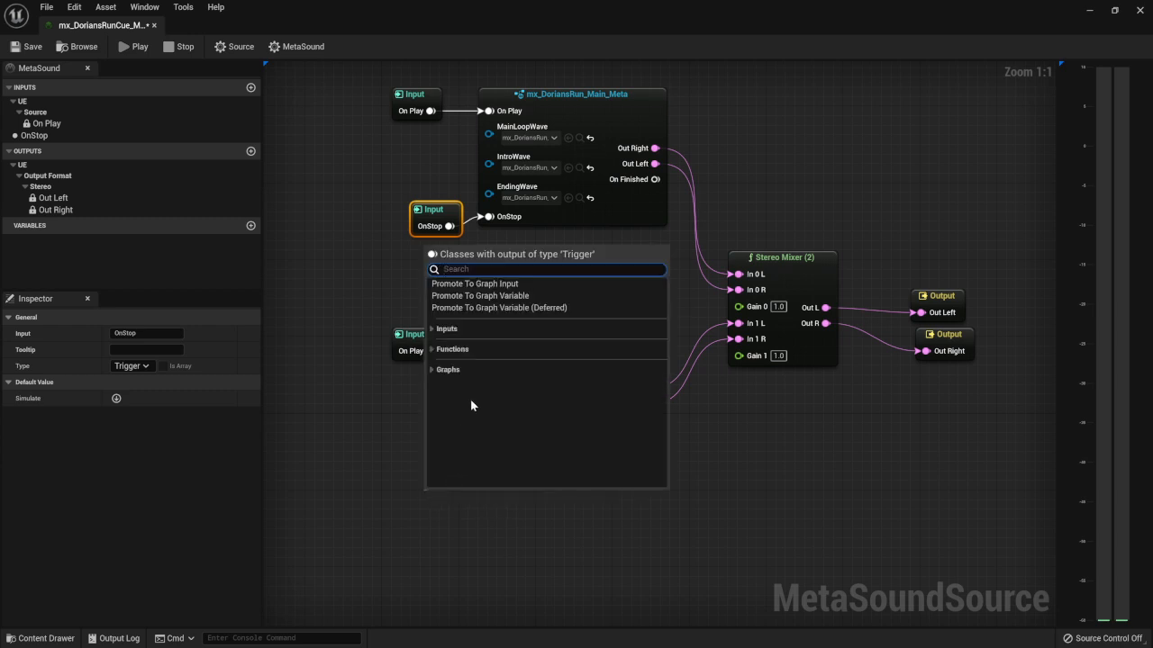
{"action": "left_click", "coordinate": [436, 329]}
{"action": "left_click", "coordinate": [450, 364]}
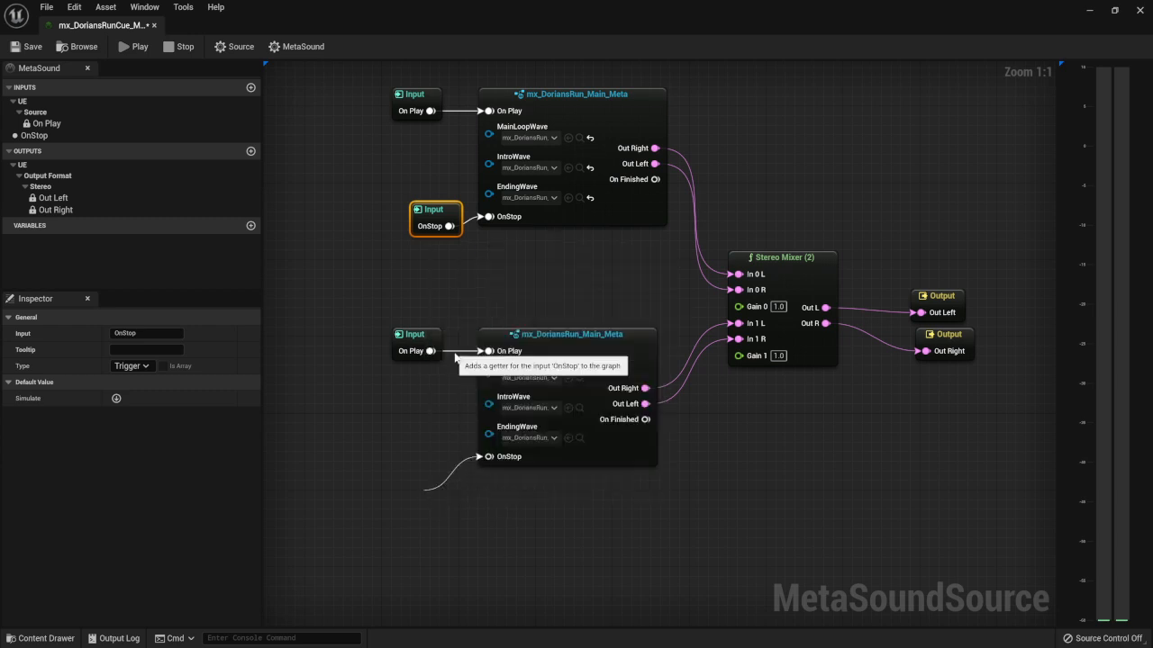
{"action": "left_click_drag", "start_coordinate": [446, 497], "coordinate": [424, 458]}
{"action": "left_click", "coordinate": [26, 46]}
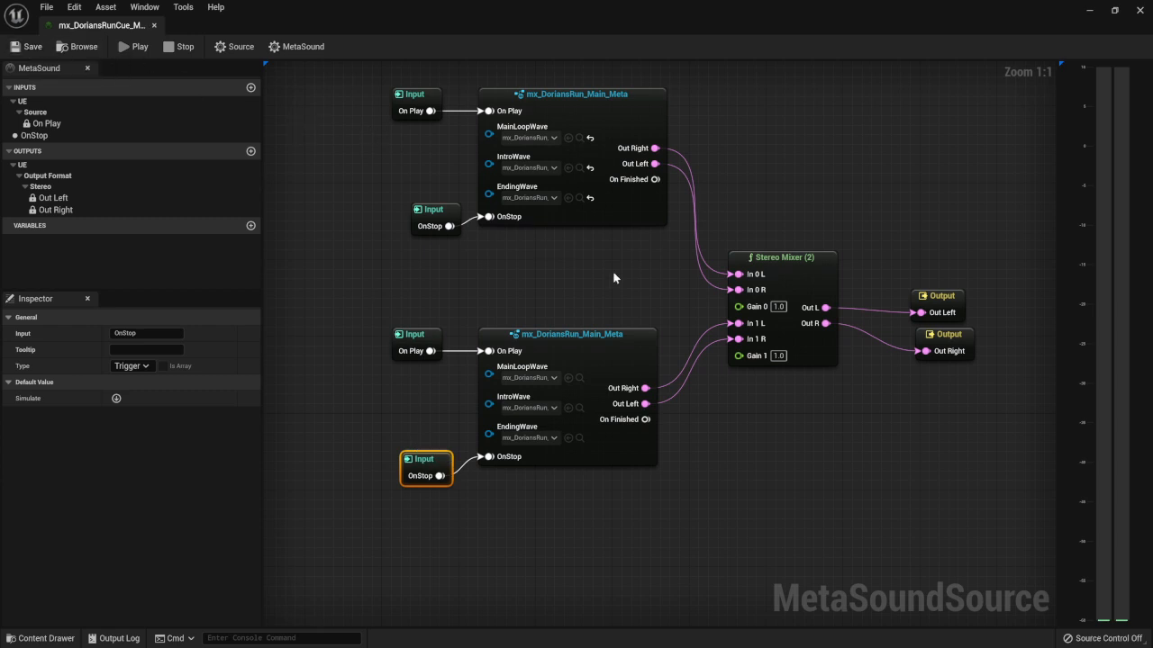
Step: Play the cue, simulate the OnStop trigger to hear the ending, and stop playback
{"action": "left_click", "coordinate": [121, 48]}
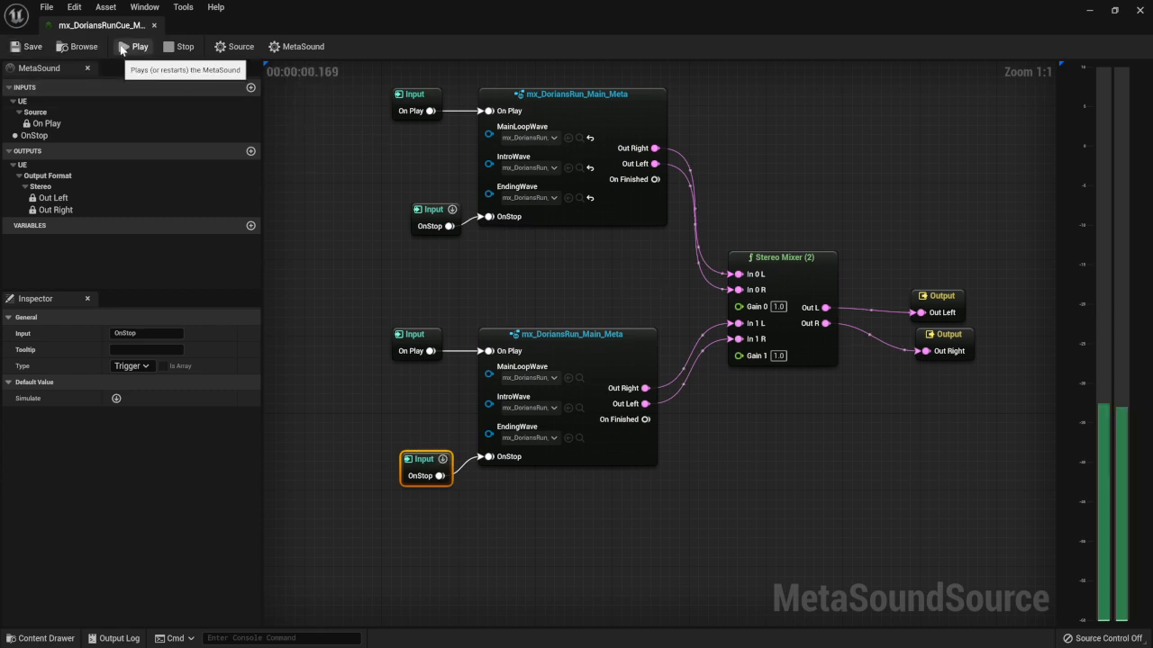
{"action": "left_click", "coordinate": [70, 137]}
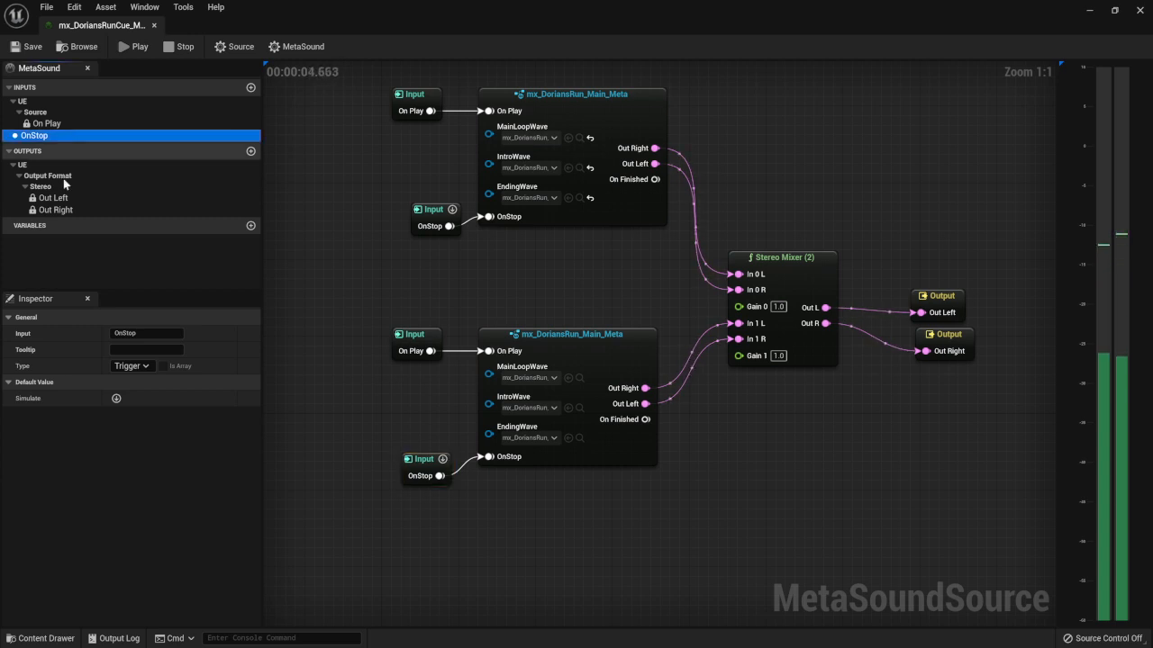
{"action": "left_click", "coordinate": [116, 399]}
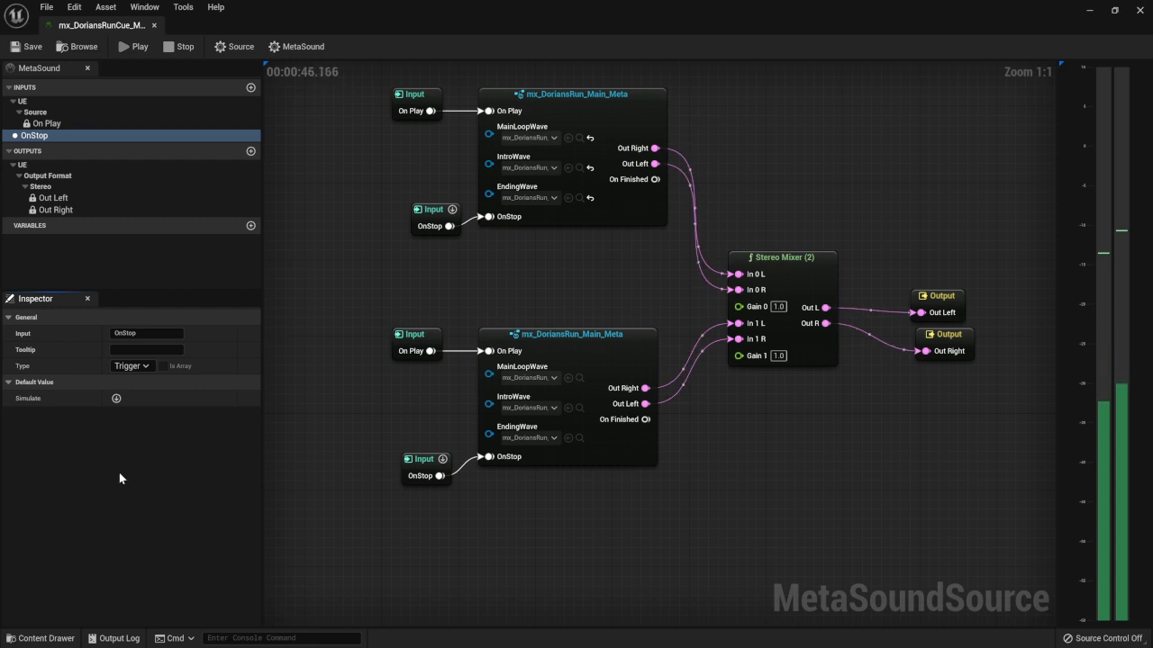
{"action": "left_click", "coordinate": [183, 47]}
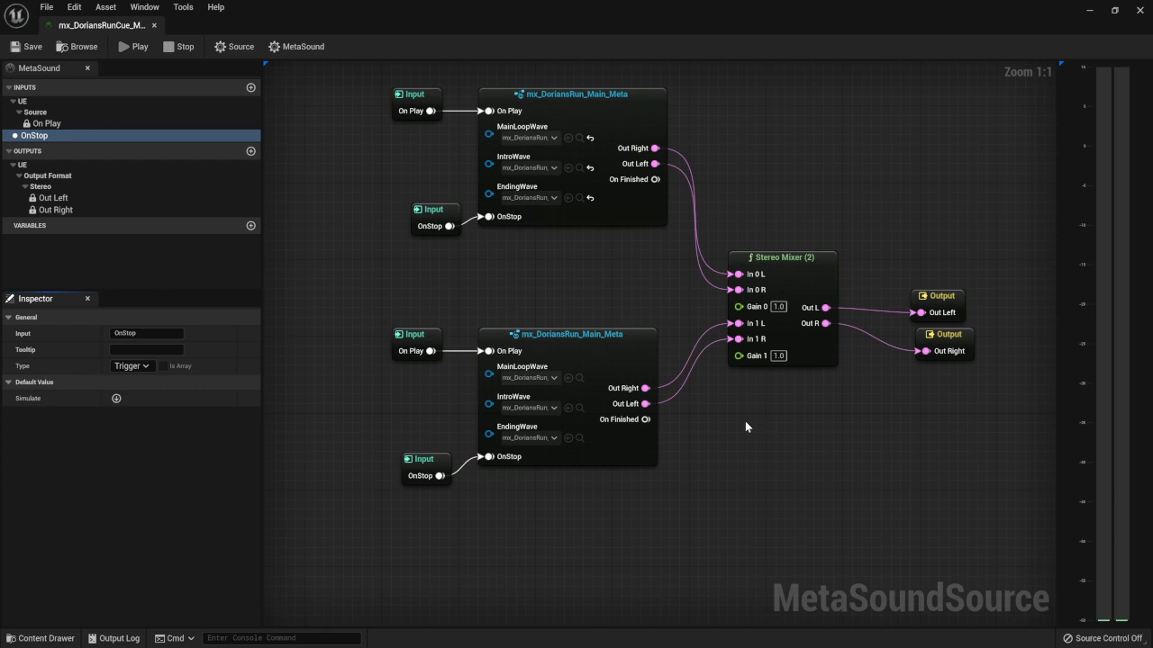
Step: Restore the editor window to a smaller size and audition the Accent_nl_01 wave and the 2beat_4bar_Theme Lo and Hi waves in the DoriansRun folder
{"action": "double_click", "coordinate": [722, 21]}
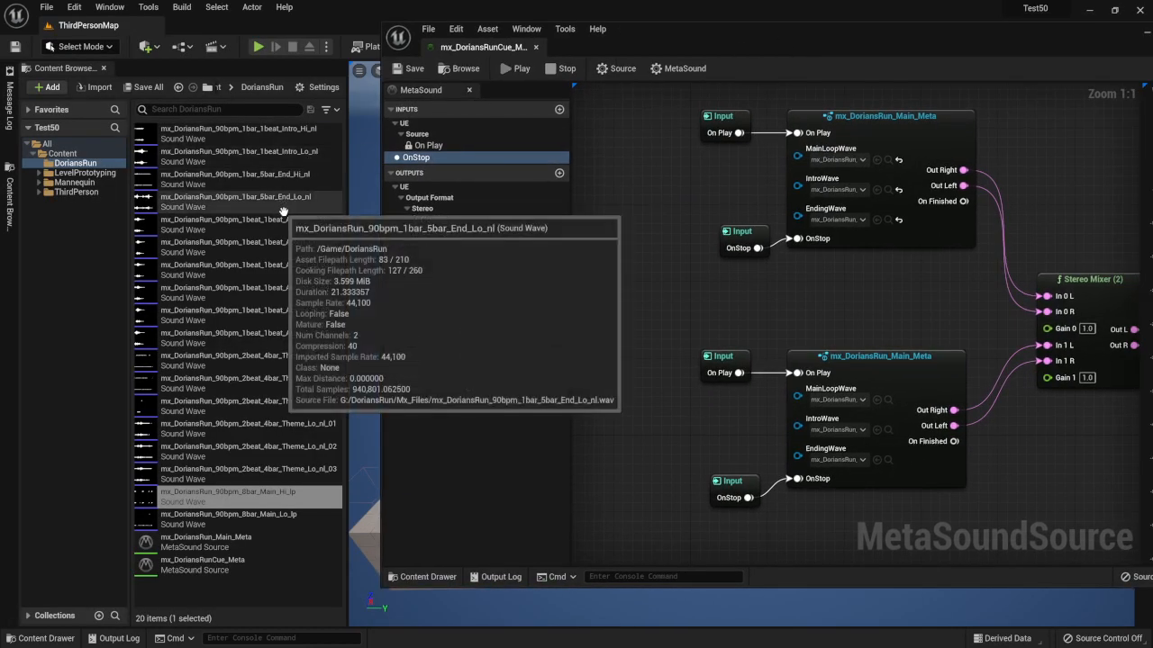
{"action": "left_click", "coordinate": [255, 225]}
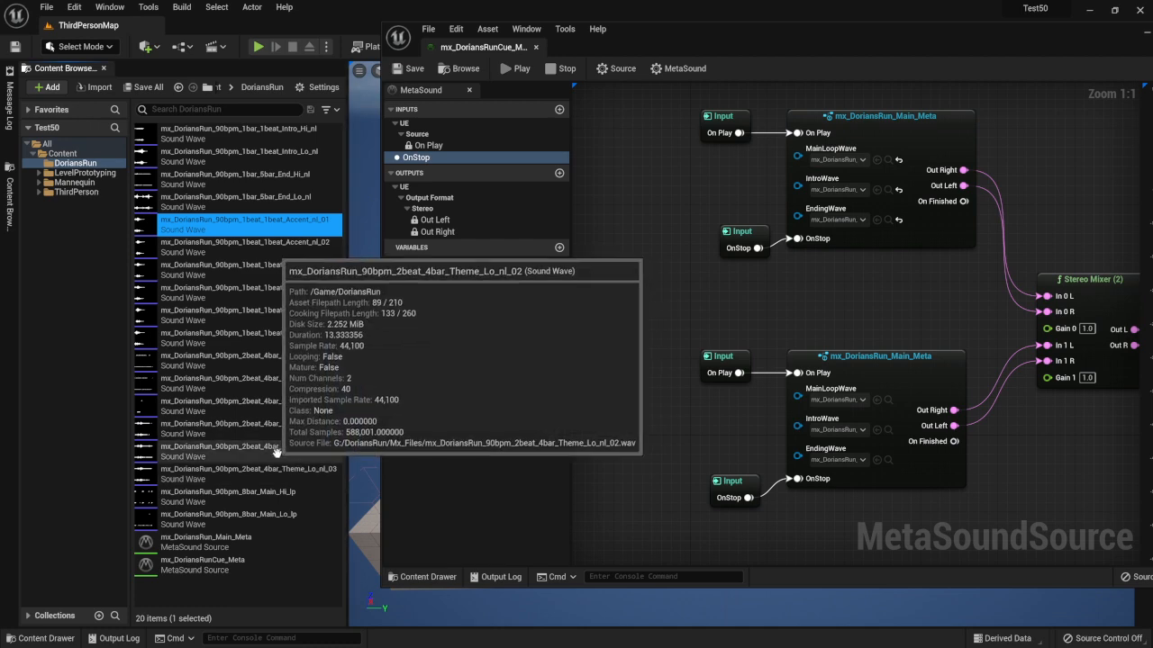
{"action": "left_click", "coordinate": [305, 452]}
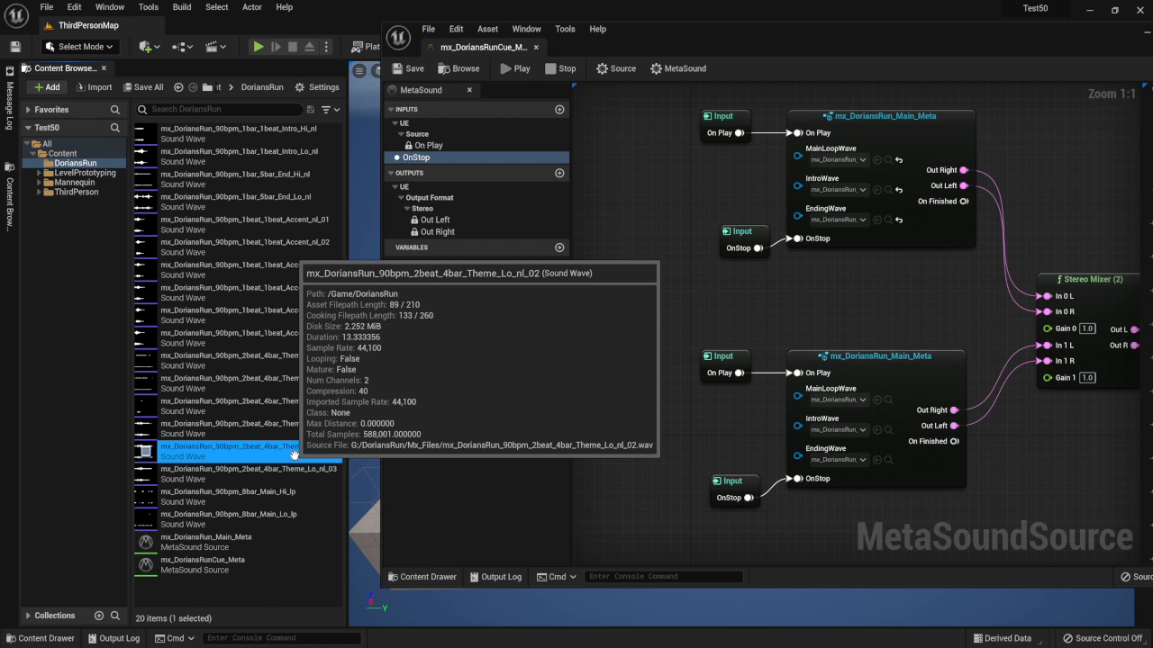
{"action": "left_click", "coordinate": [277, 470]}
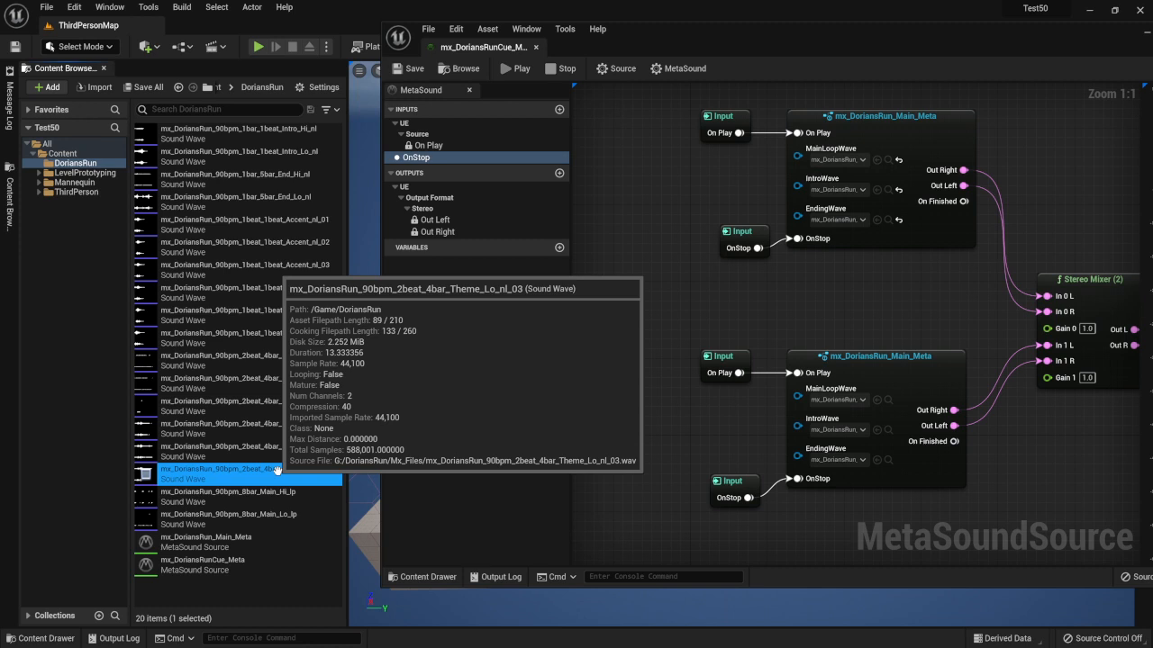
{"action": "left_click", "coordinate": [276, 425]}
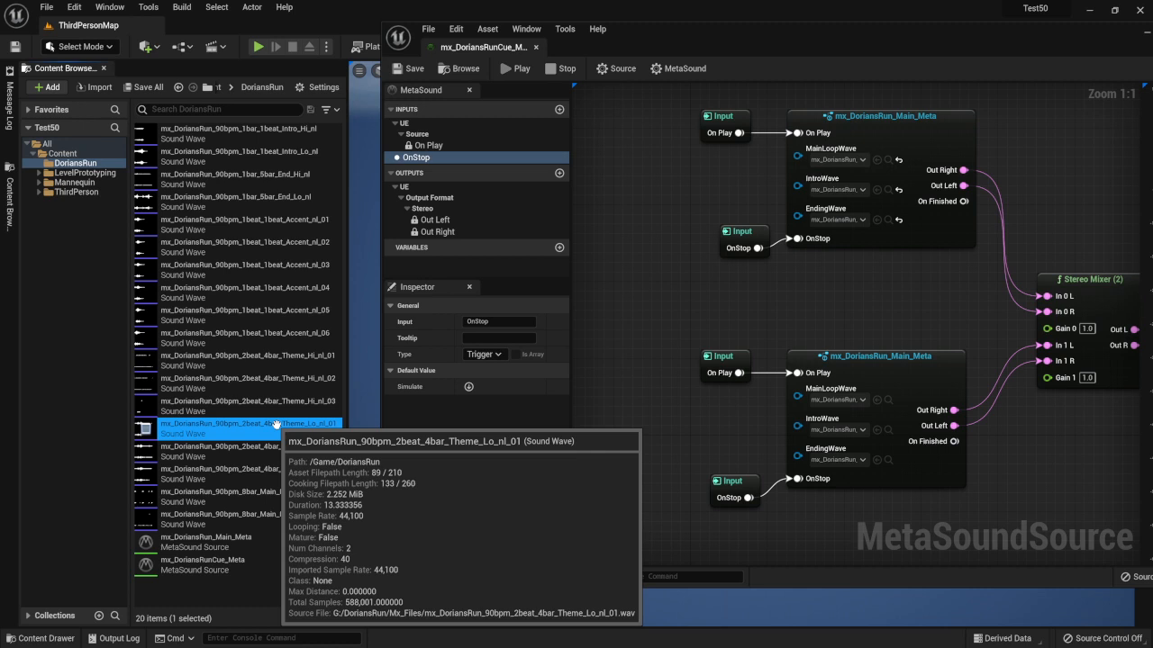
{"action": "left_click", "coordinate": [319, 359]}
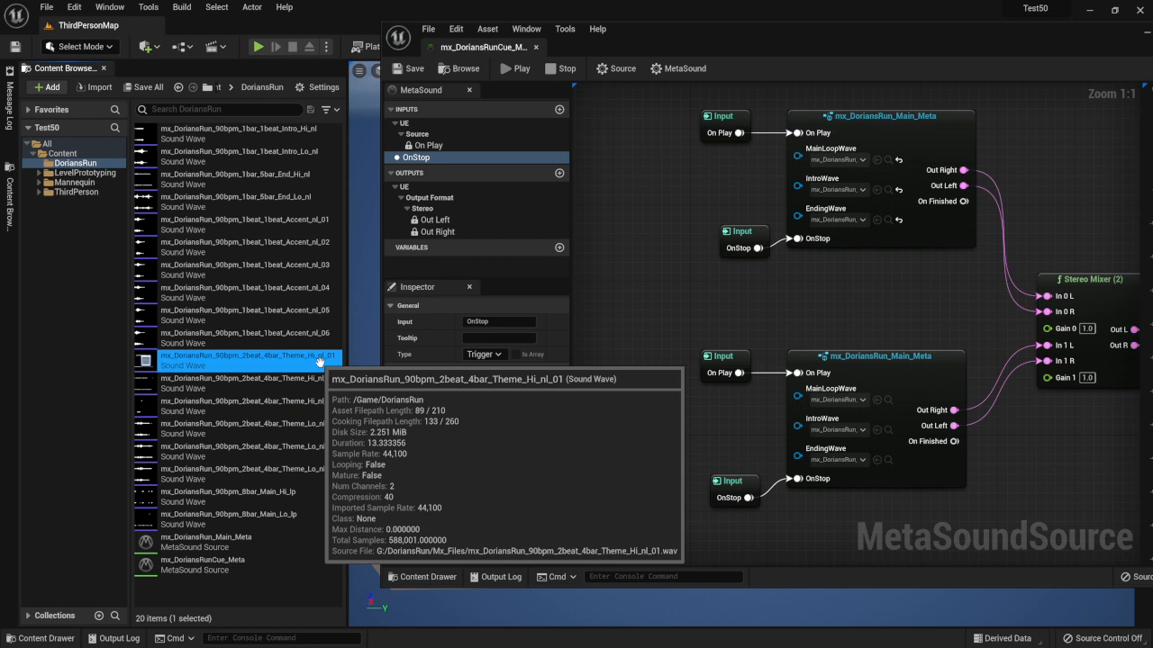
{"action": "left_click", "coordinate": [297, 379]}
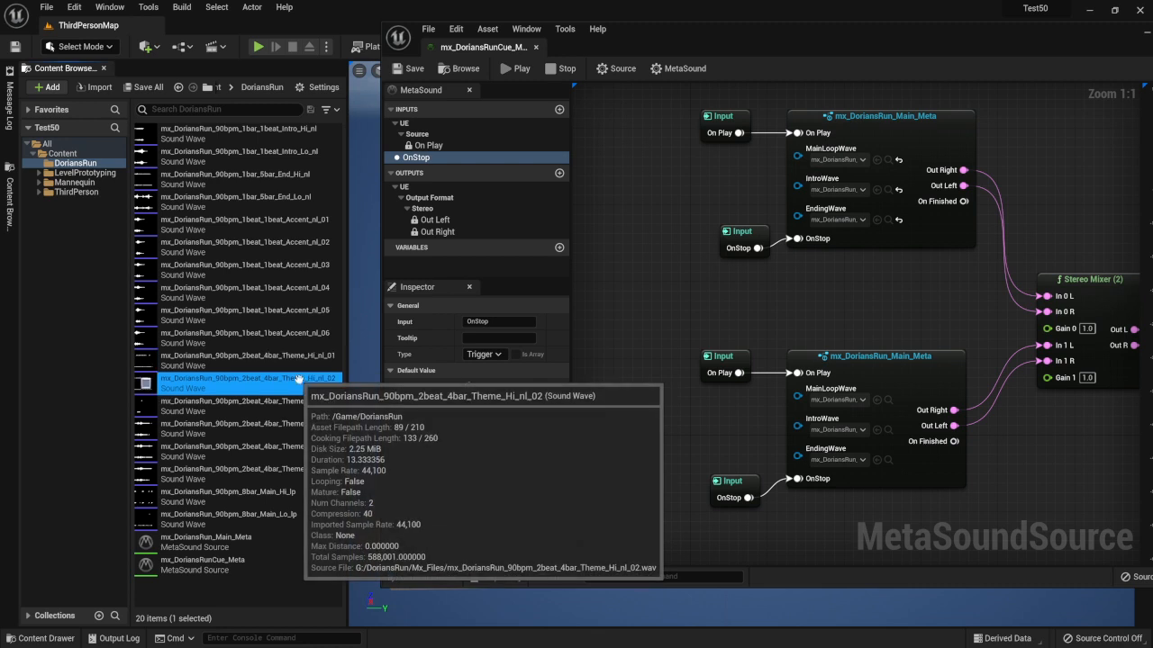
{"action": "left_click", "coordinate": [286, 401]}
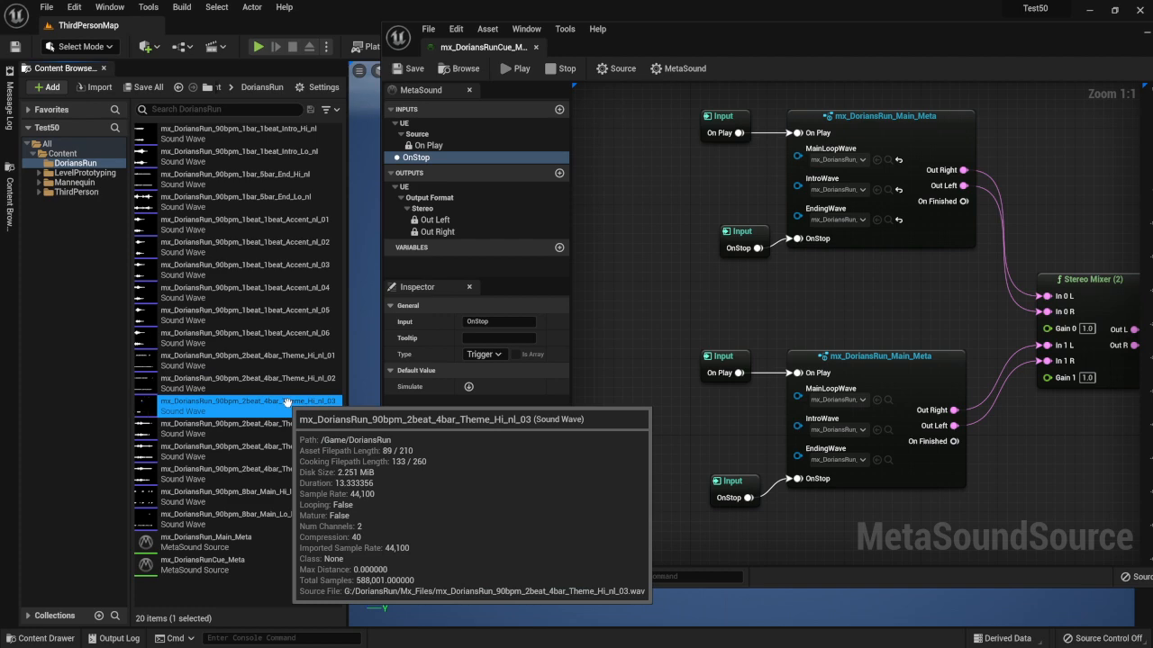
Step: Review the 2beat_4bar_Theme Hi and Lo waves and the Accent, End and Intro waves in the DoriansRun folder
{"action": "left_click", "coordinate": [217, 356]}
{"action": "left_click", "coordinate": [227, 433]}
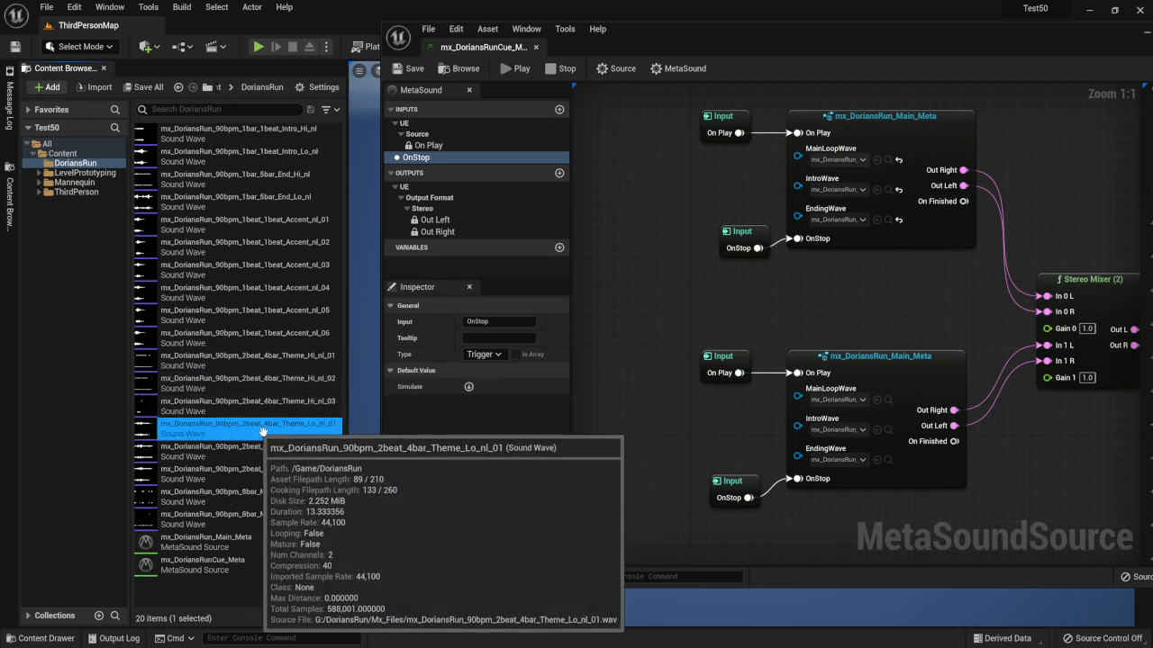
{"action": "left_click", "coordinate": [292, 357]}
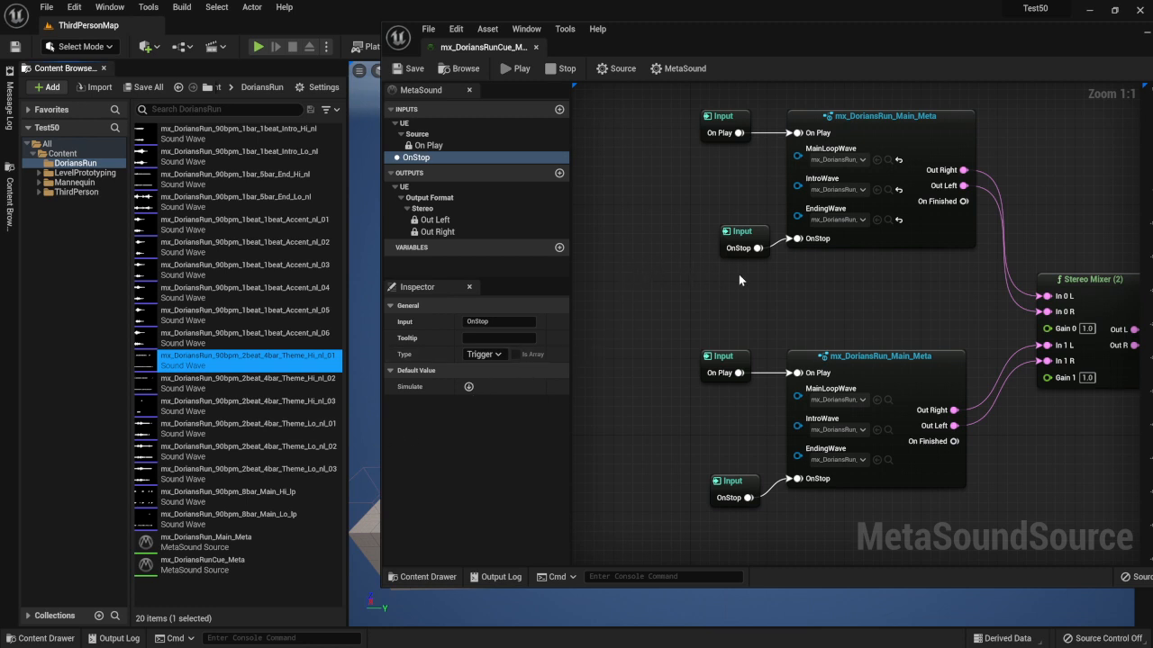
{"action": "mouse_move", "coordinate": [906, 301]}
{"action": "right_mouse_down"}
{"action": "mouse_move", "coordinate": [893, 294]}
{"action": "mouse_move", "coordinate": [917, 307]}
{"action": "right_mouse_up"}
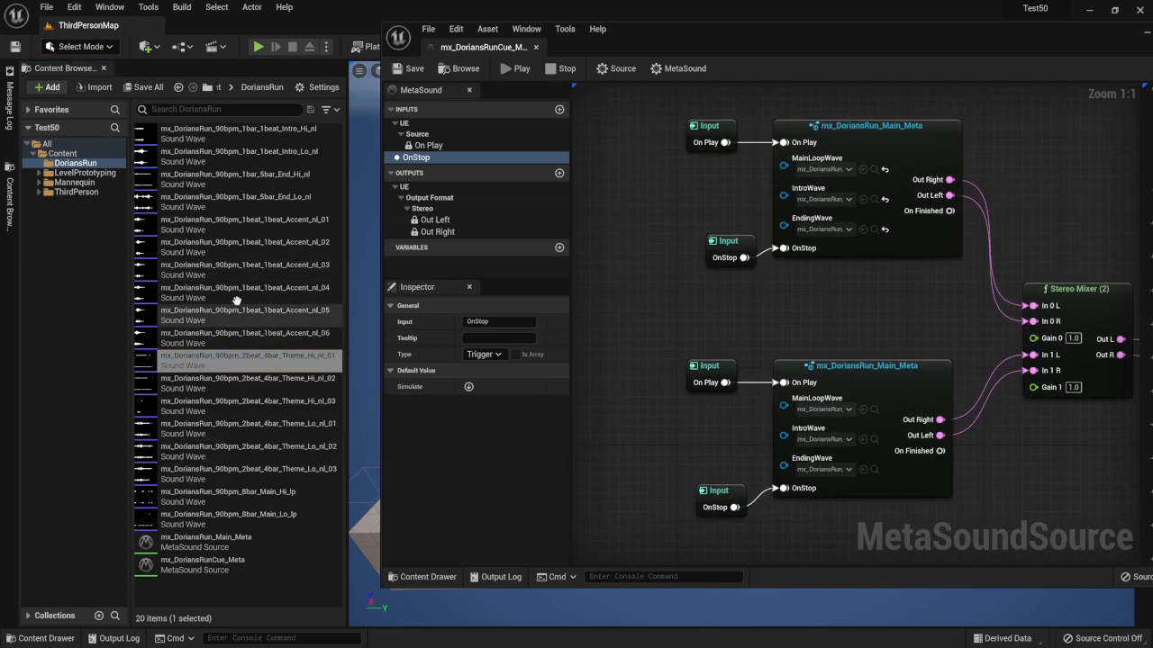
{"action": "left_click", "coordinate": [243, 239]}
{"action": "left_click", "coordinate": [262, 223]}
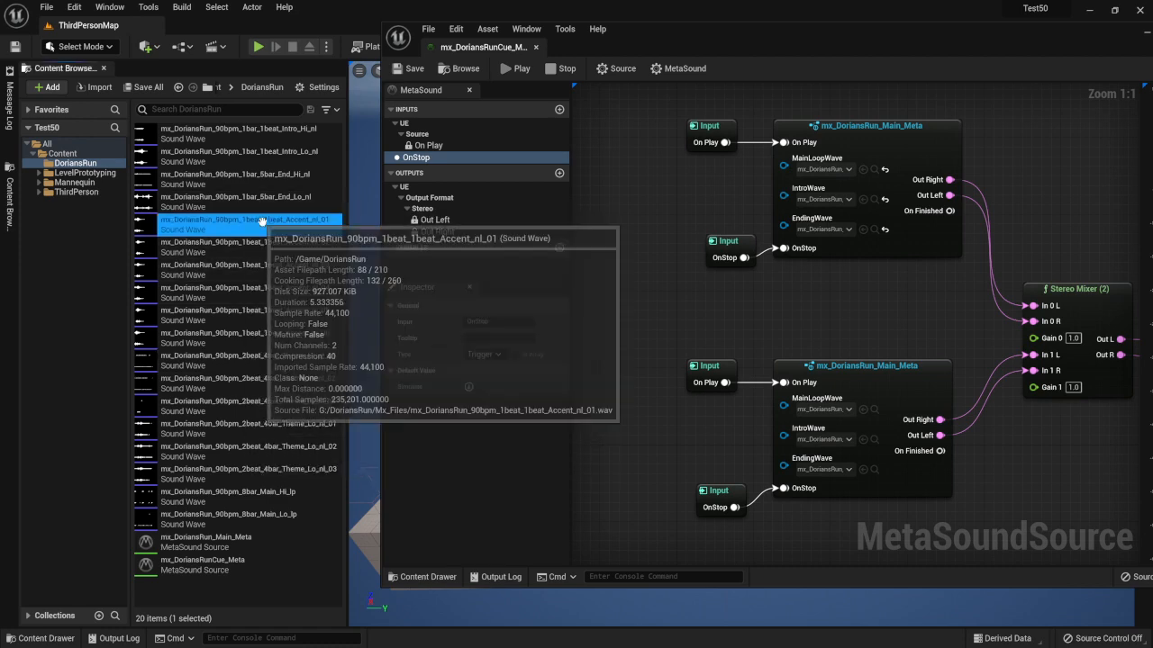
{"action": "left_click", "coordinate": [236, 295]}
{"action": "left_click", "coordinate": [216, 365]}
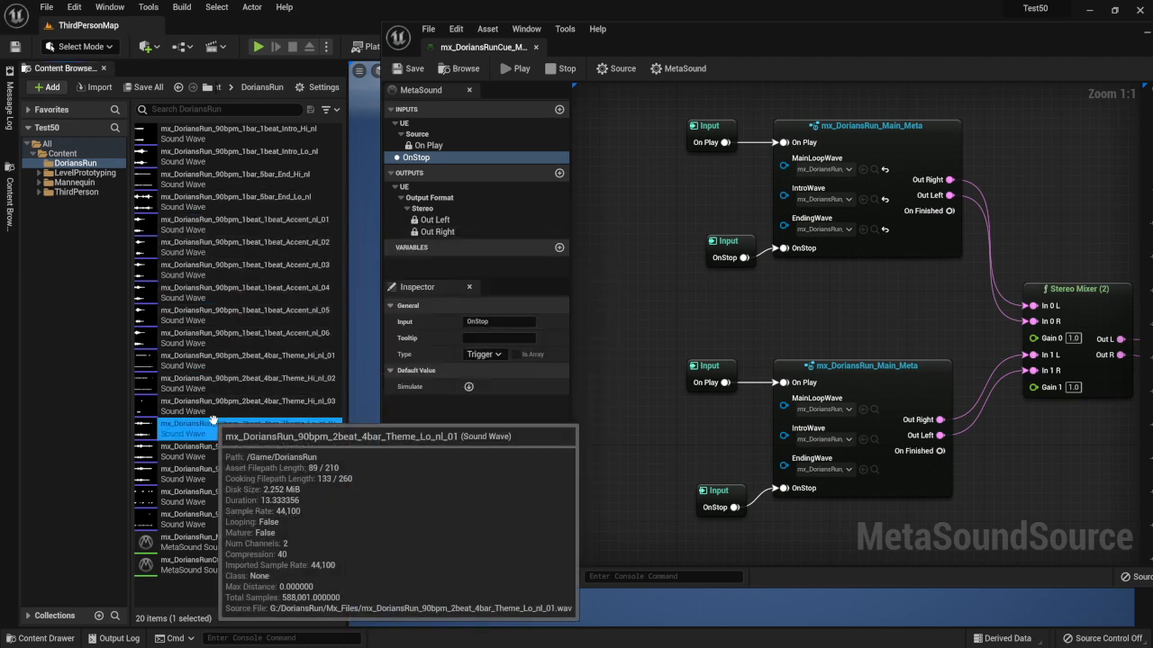
{"action": "left_click", "coordinate": [217, 426]}
{"action": "left_click", "coordinate": [209, 448]}
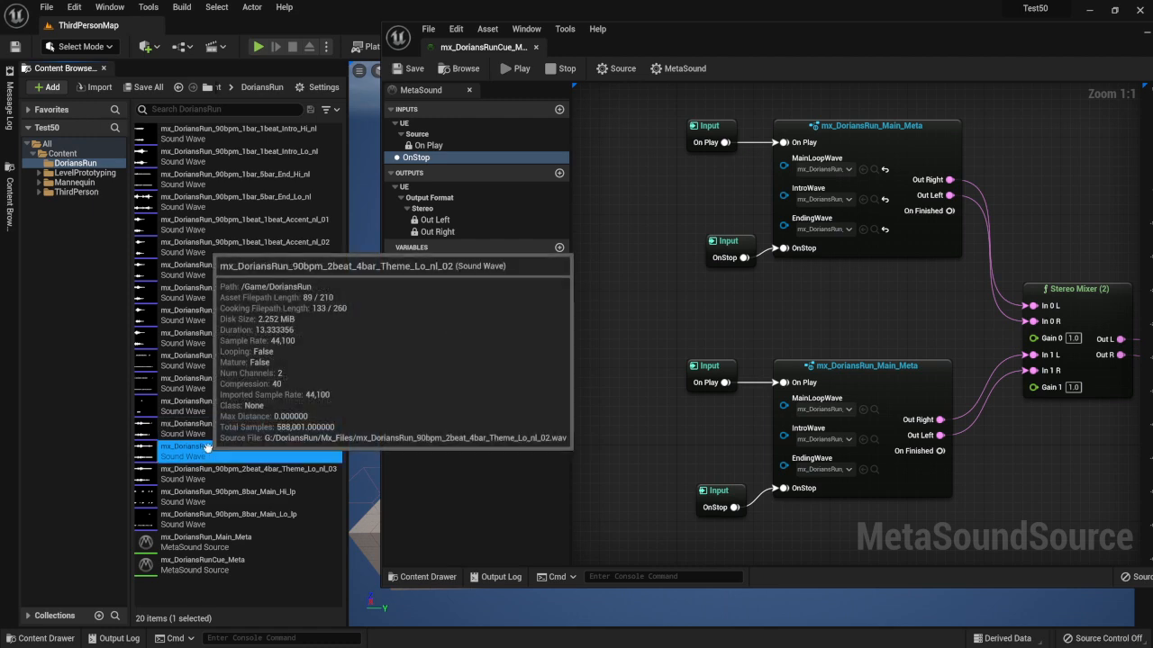
{"action": "left_click", "coordinate": [230, 381]}
{"action": "left_click", "coordinate": [225, 155]}
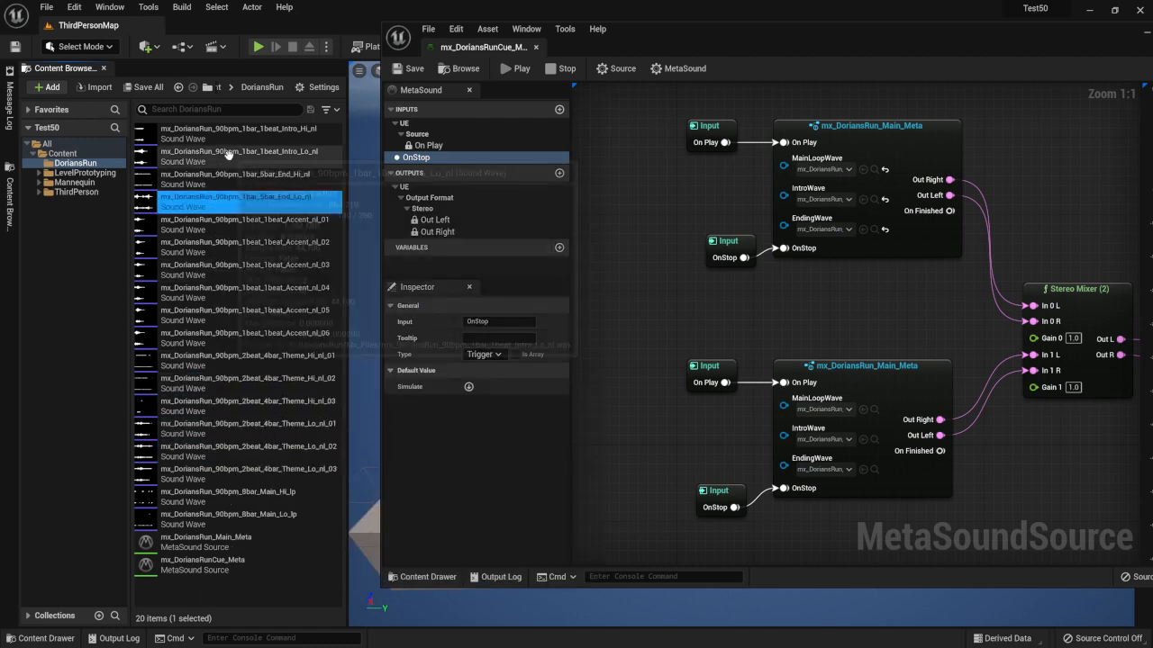
{"action": "left_click", "coordinate": [232, 135]}
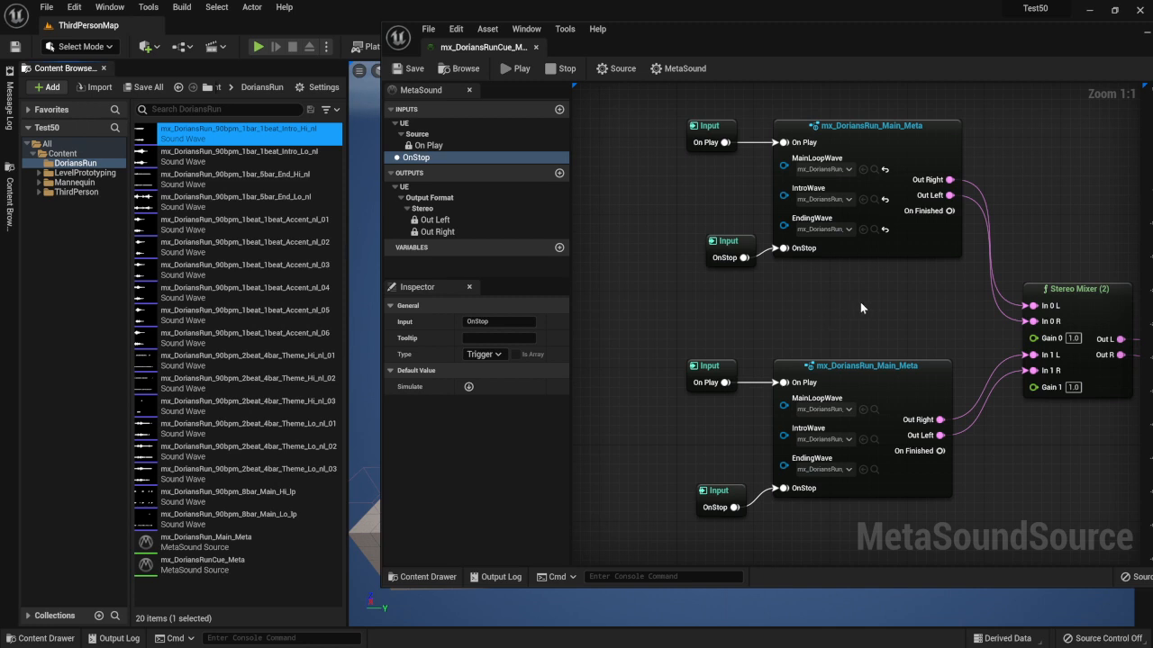
Step: Move the Out Left and Out Right output nodes farther away from Stereo Mixer (2) to make room between them
{"action": "right_click_drag", "start_coordinate": [886, 303], "coordinate": [721, 205]}
{"action": "left_click_drag", "start_coordinate": [791, 250], "coordinate": [921, 399]}
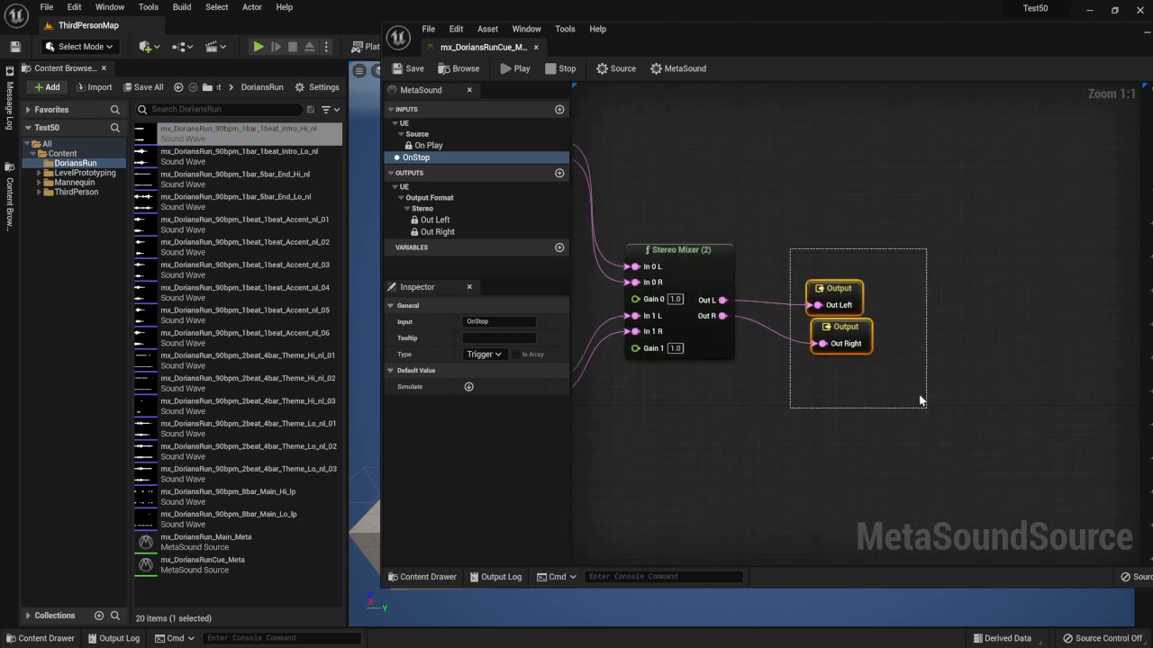
{"action": "left_click_drag", "start_coordinate": [840, 280], "coordinate": [1098, 277]}
{"action": "left_click", "coordinate": [823, 235]}
Step: Add a Stereo Mixer (3) node between Stereo Mixer (2) and the Out Left and Out Right outputs
{"action": "right_click_drag", "start_coordinate": [875, 241], "coordinate": [856, 281]}
{"action": "right_click", "coordinate": [856, 281]}
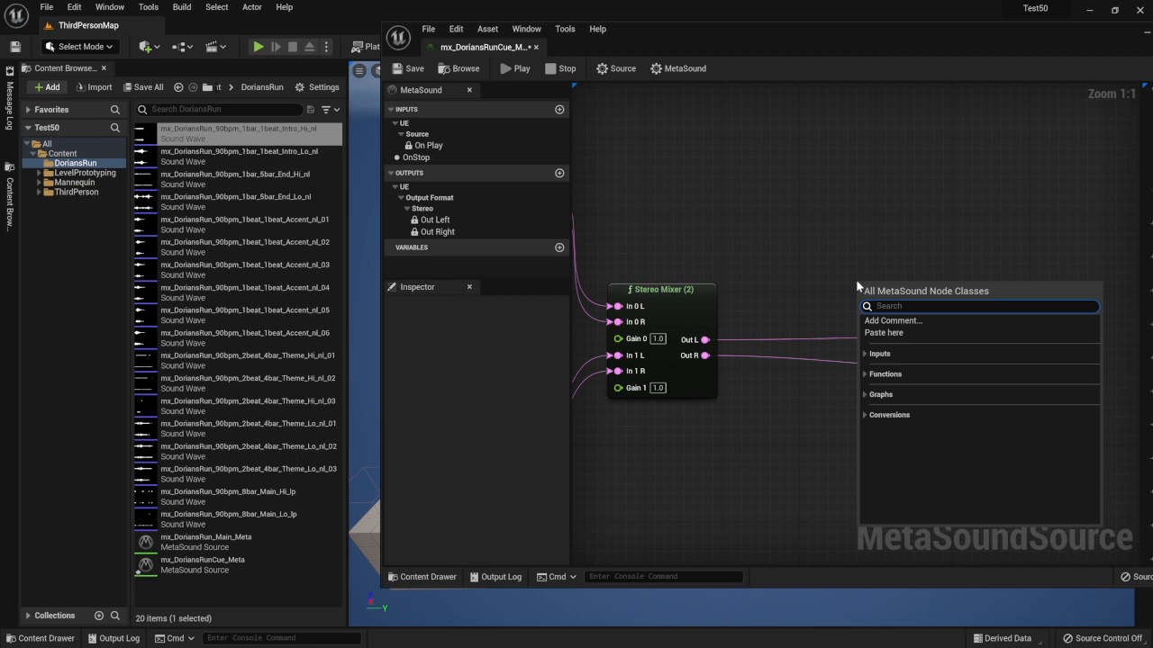
{"action": "type", "text": "stereo mixer"}
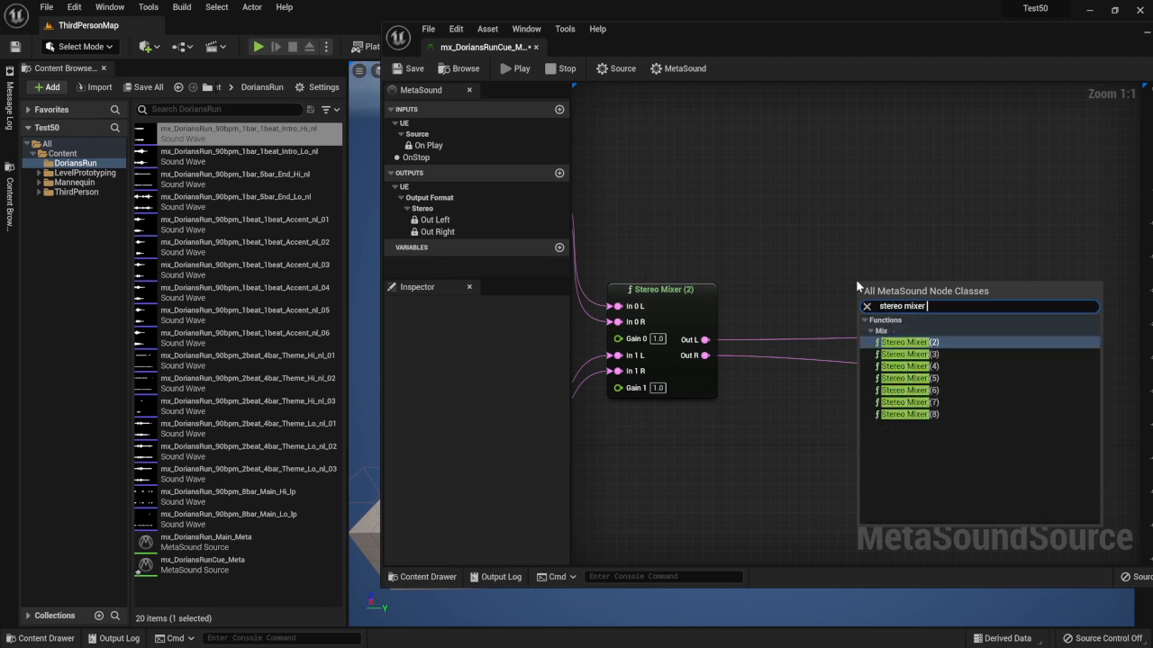
{"action": "type", "text": "3"}
{"action": "key", "text": "Return"}
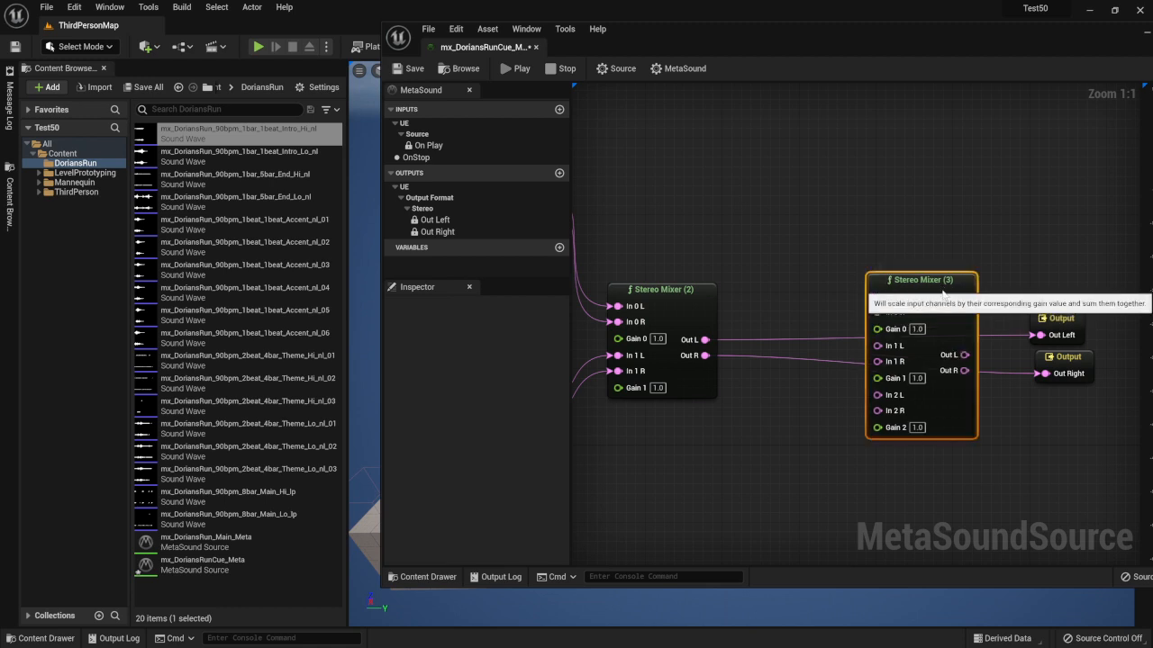
Step: Wire Stereo Mixer (2)'s outputs to In 1 L and In 1 R of Stereo Mixer (3) and its outputs to Out Left and Out Right
{"action": "left_click_drag", "start_coordinate": [705, 340], "coordinate": [877, 361]}
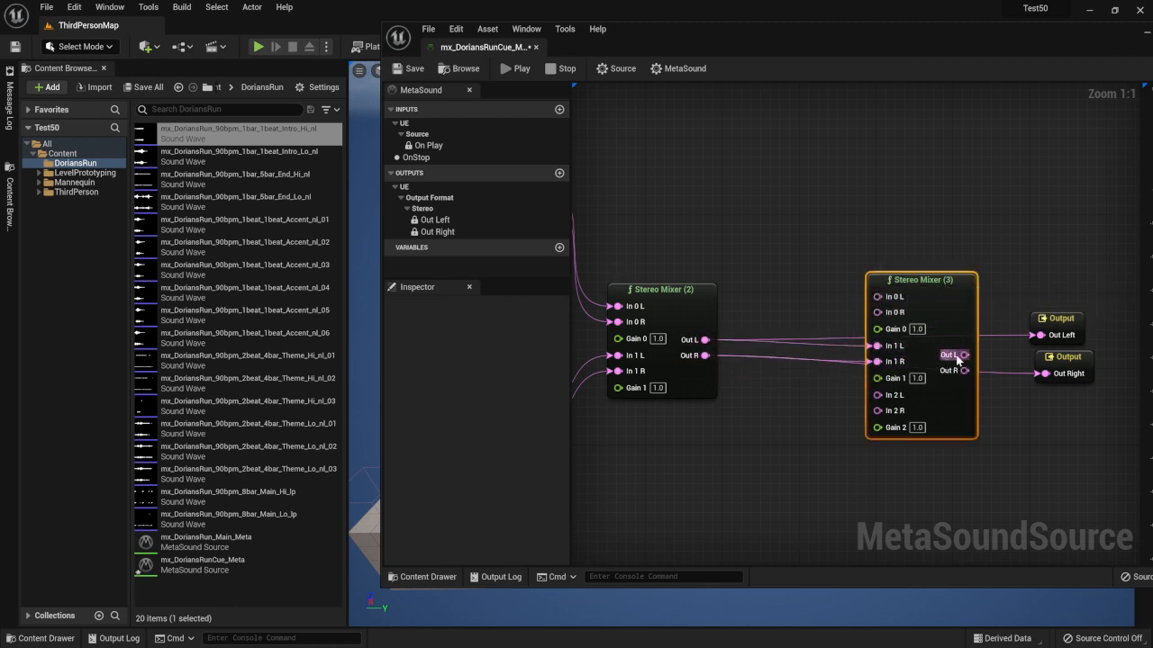
{"action": "left_click_drag", "start_coordinate": [958, 359], "coordinate": [1040, 336]}
{"action": "left_click_drag", "start_coordinate": [962, 371], "coordinate": [1042, 373]}
{"action": "left_click_drag", "start_coordinate": [917, 285], "coordinate": [936, 276]}
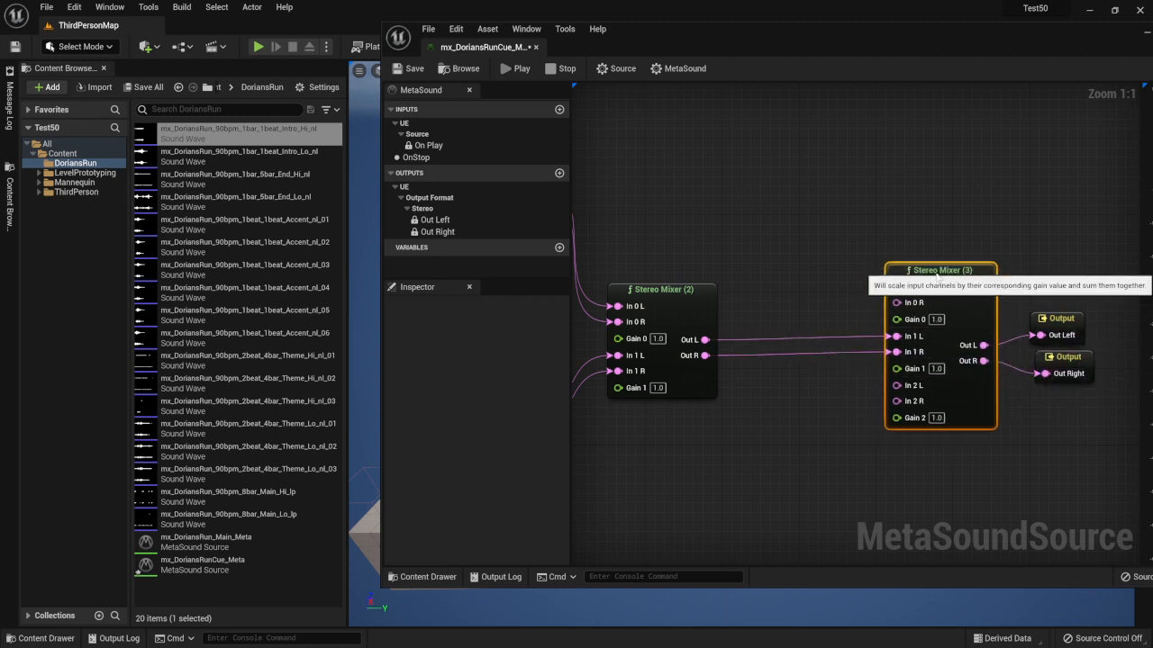
Step: Add a Trigger Accumulate (2) node, connect both mx_DoriansRun_Main_Meta nodes' On Finished outputs to In 0 and In 1, and save
{"action": "right_click_drag", "start_coordinate": [774, 232], "coordinate": [1002, 268]}
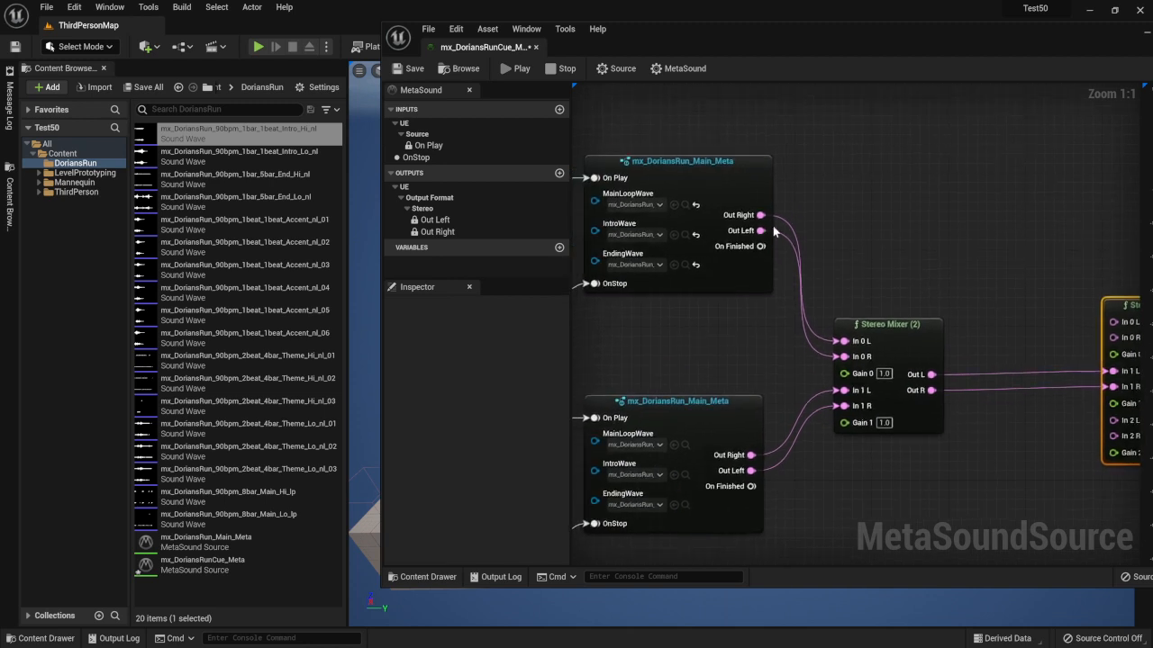
{"action": "right_click", "coordinate": [867, 215]}
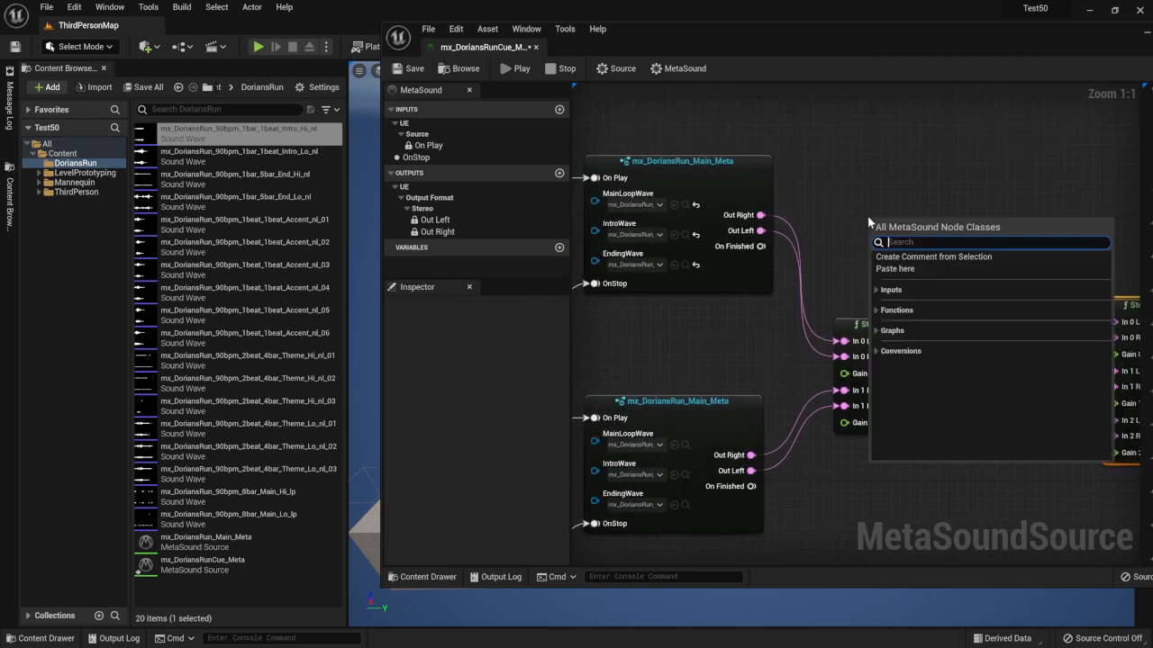
{"action": "type", "text": "trigger acc"}
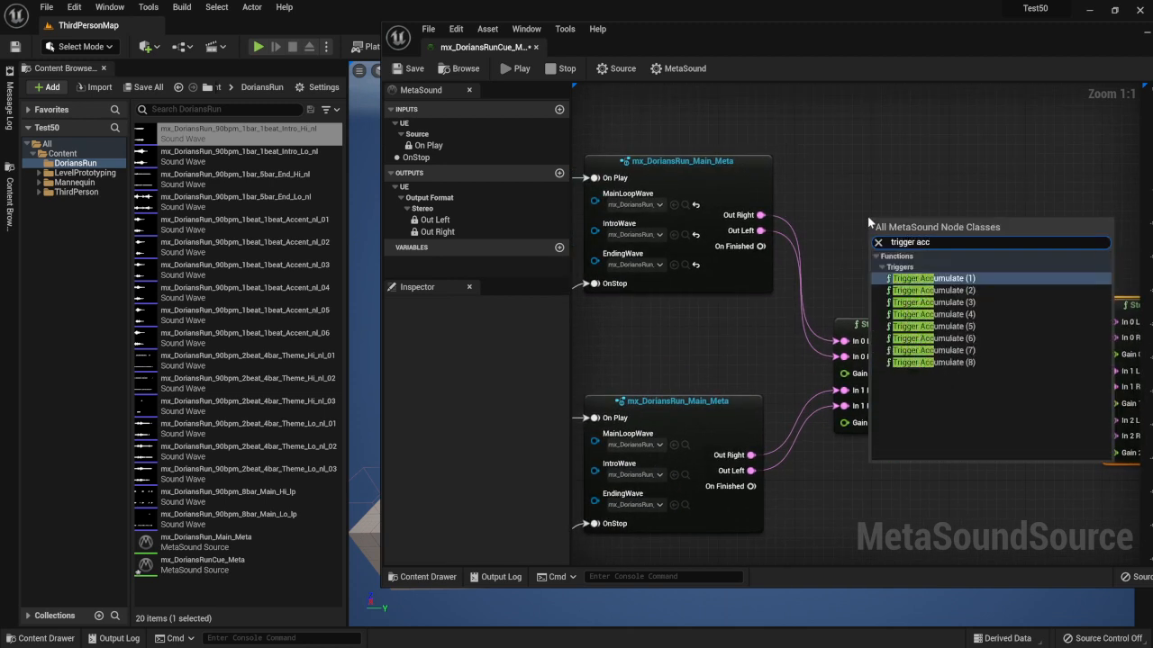
{"action": "key", "text": "Escape"}
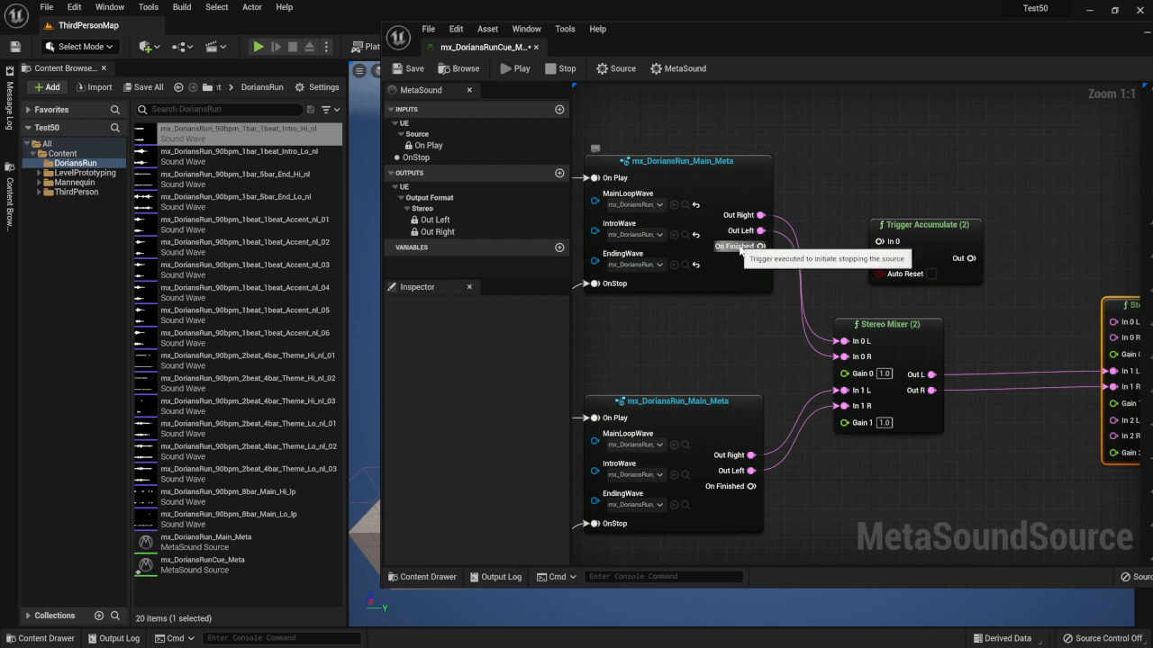
{"action": "left_click_drag", "start_coordinate": [741, 246], "coordinate": [914, 209]}
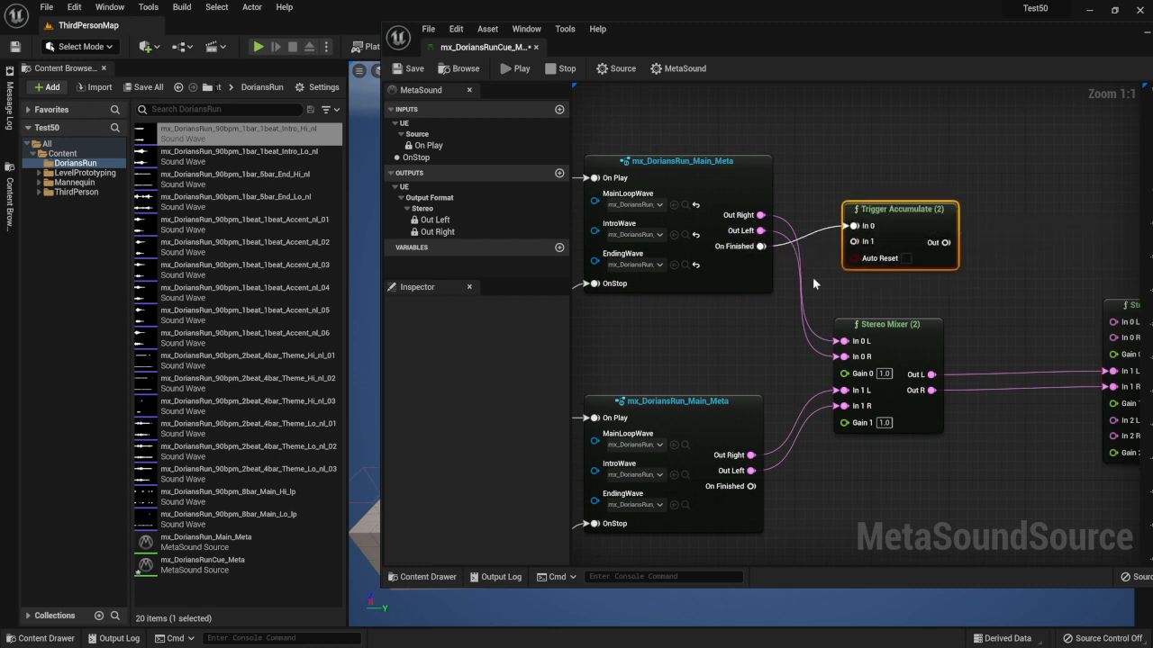
{"action": "left_click_drag", "start_coordinate": [750, 486], "coordinate": [853, 241]}
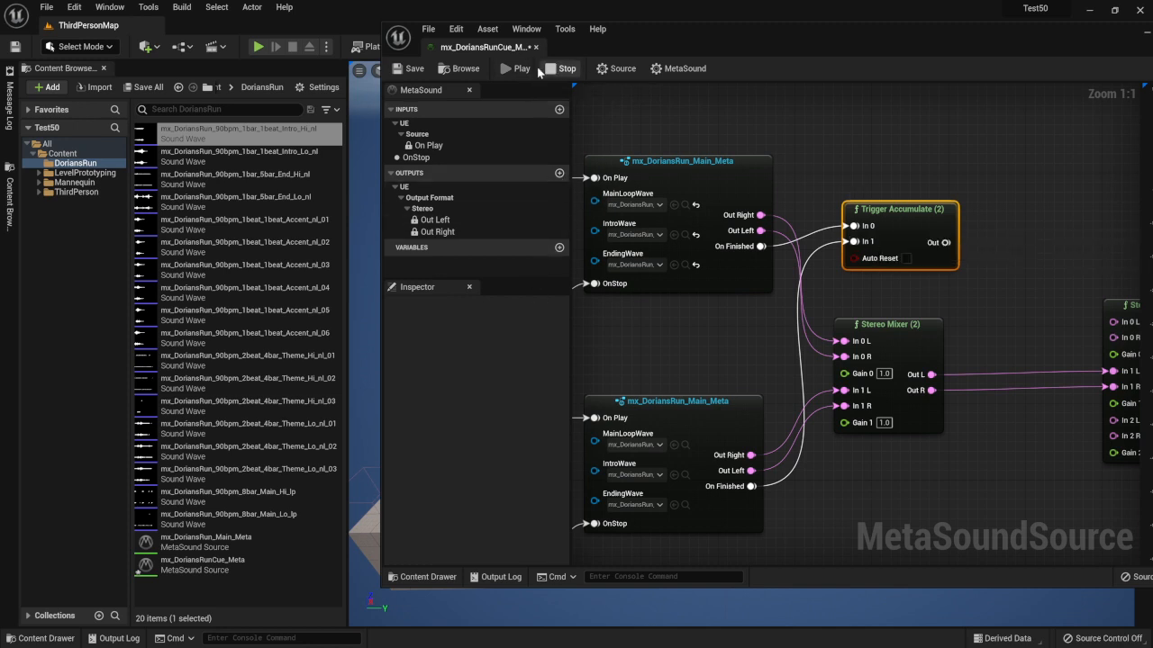
{"action": "left_click", "coordinate": [411, 69]}
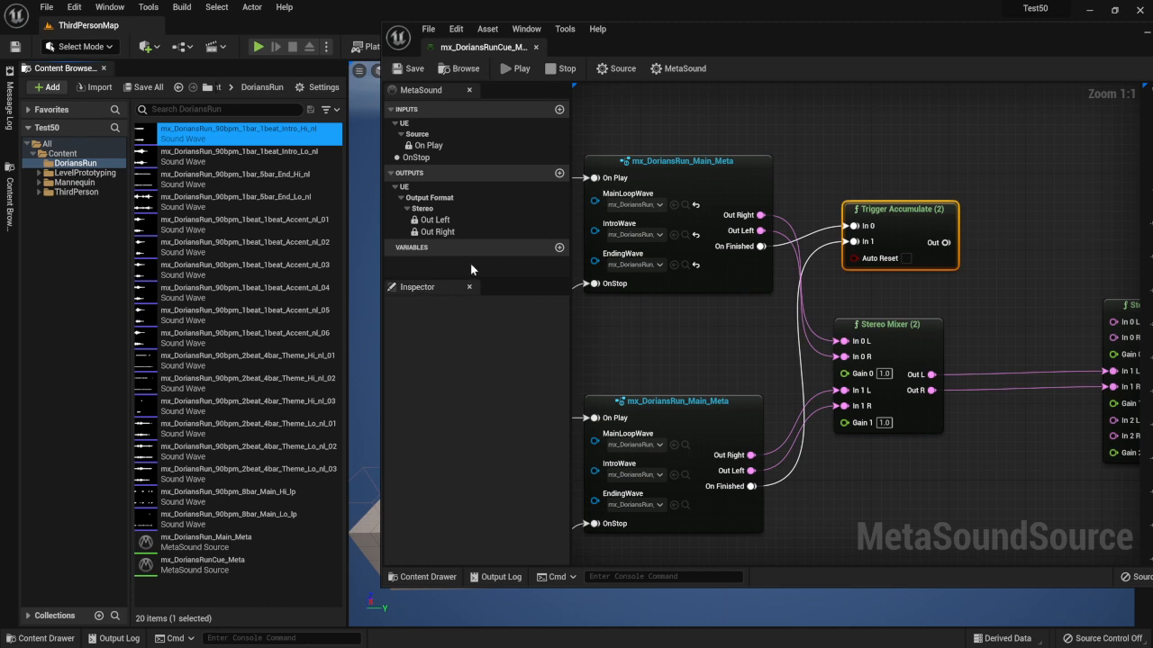
Step: Add the UE.Source.OneShot interface in the MetaSound settings and save
{"action": "left_click", "coordinate": [621, 70]}
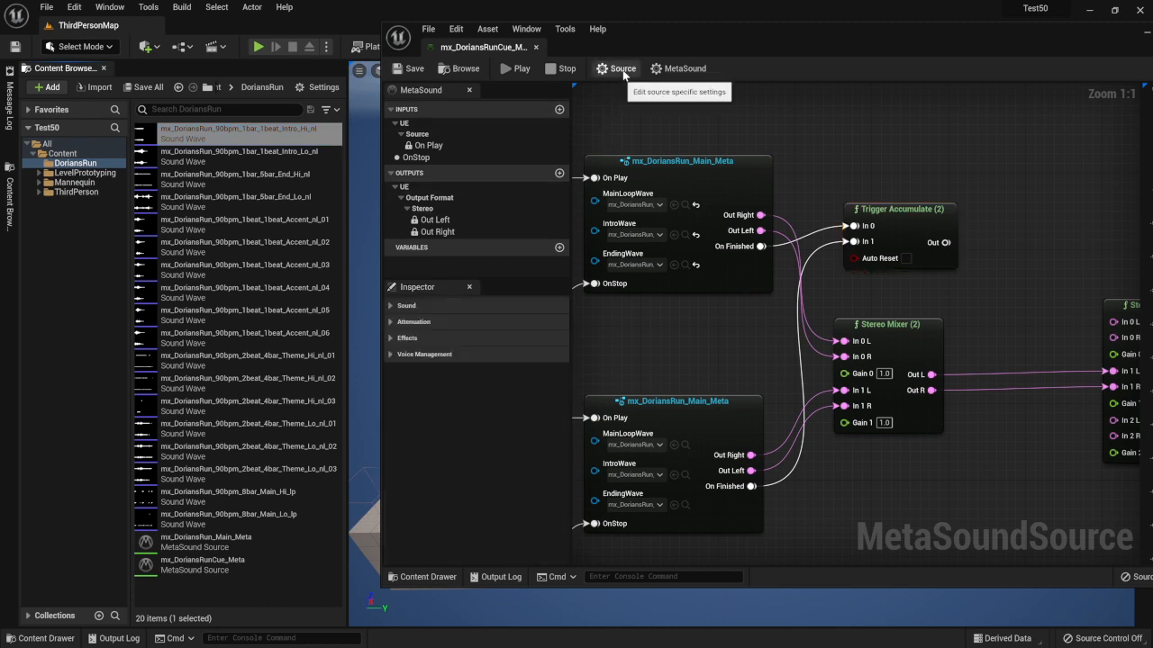
{"action": "left_click", "coordinate": [678, 68]}
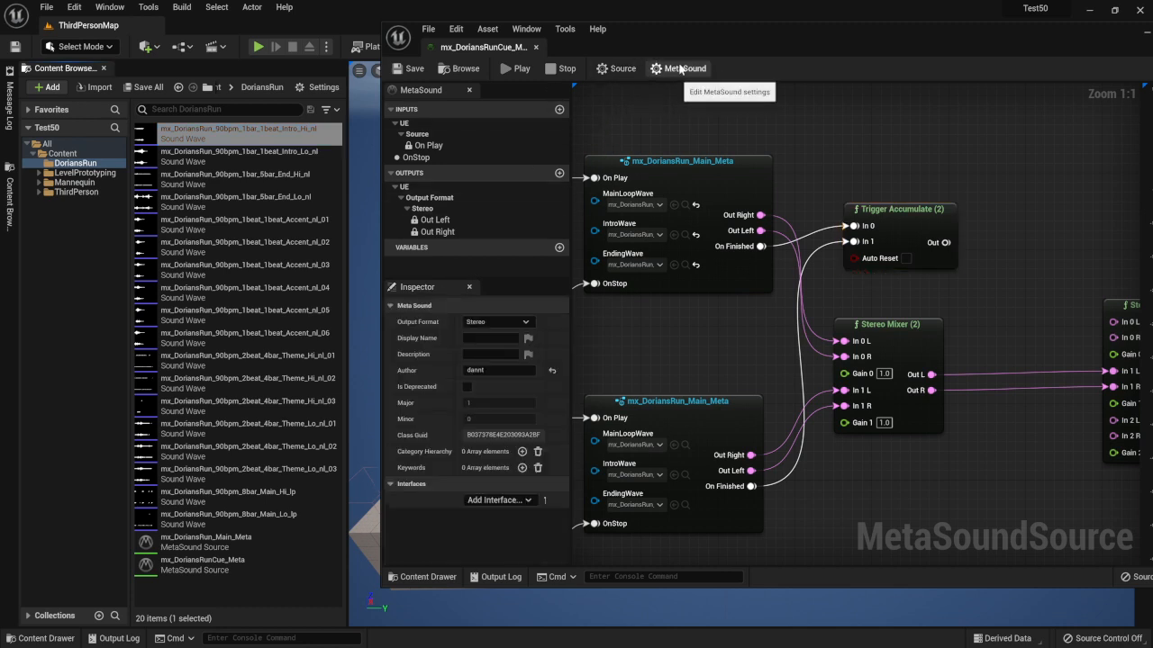
{"action": "left_click", "coordinate": [528, 502]}
{"action": "left_click", "coordinate": [518, 526]}
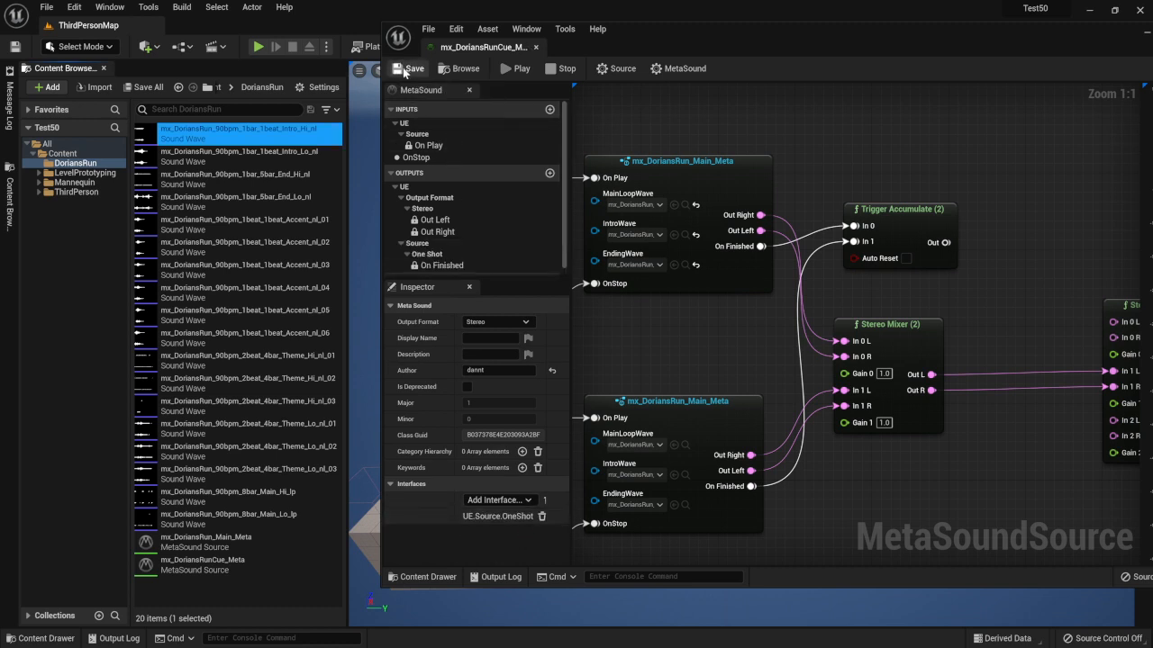
Step: Connect Trigger Accumulate (2)'s Out to an On Finished output node, place it just beside that pin, and save
{"action": "right_click_drag", "start_coordinate": [964, 243], "coordinate": [874, 248]}
{"action": "left_click_drag", "start_coordinate": [858, 248], "coordinate": [898, 245]}
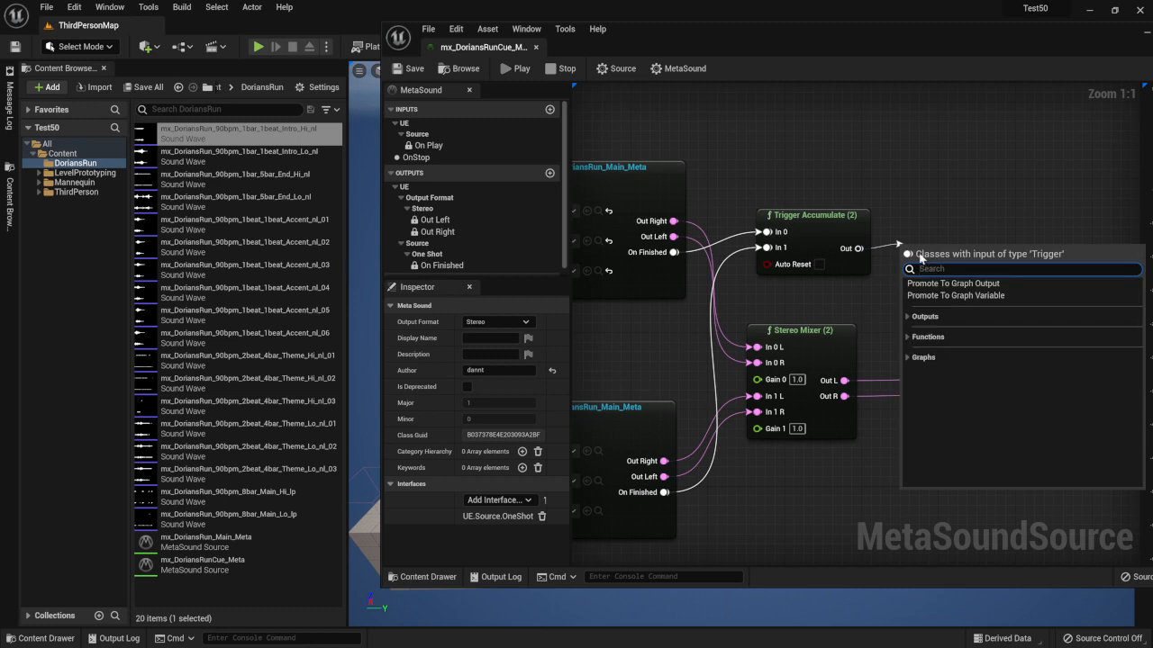
{"action": "left_click", "coordinate": [908, 317]}
{"action": "left_click", "coordinate": [936, 329]}
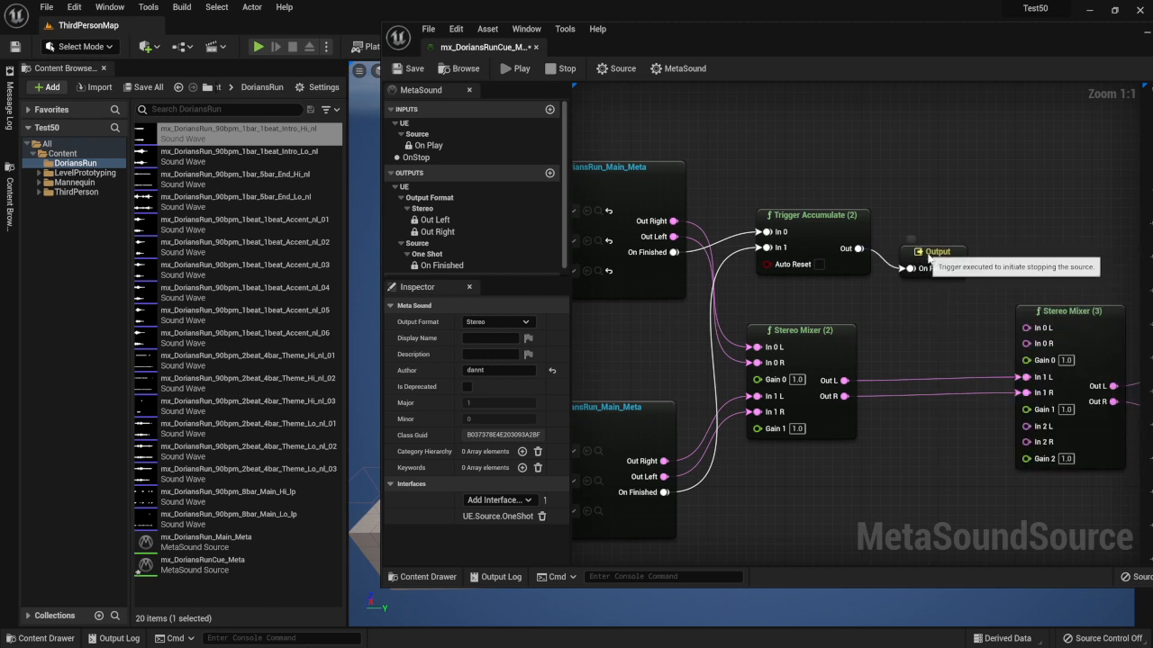
{"action": "left_click_drag", "start_coordinate": [937, 269], "coordinate": [917, 250]}
{"action": "left_click", "coordinate": [410, 70]}
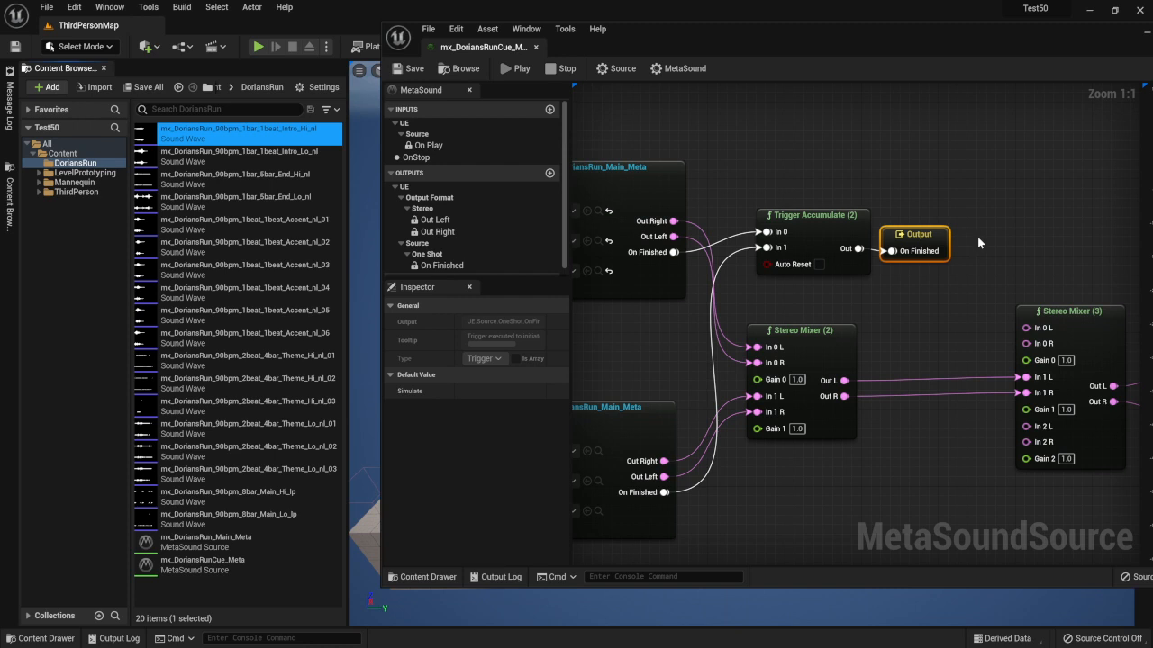
Step: Move Stereo Mixer (3) together with the Out Left and Out Right outputs farther away from Stereo Mixer (2)
{"action": "right_click_drag", "start_coordinate": [995, 259], "coordinate": [775, 242]}
{"action": "left_click_drag", "start_coordinate": [764, 228], "coordinate": [962, 439]}
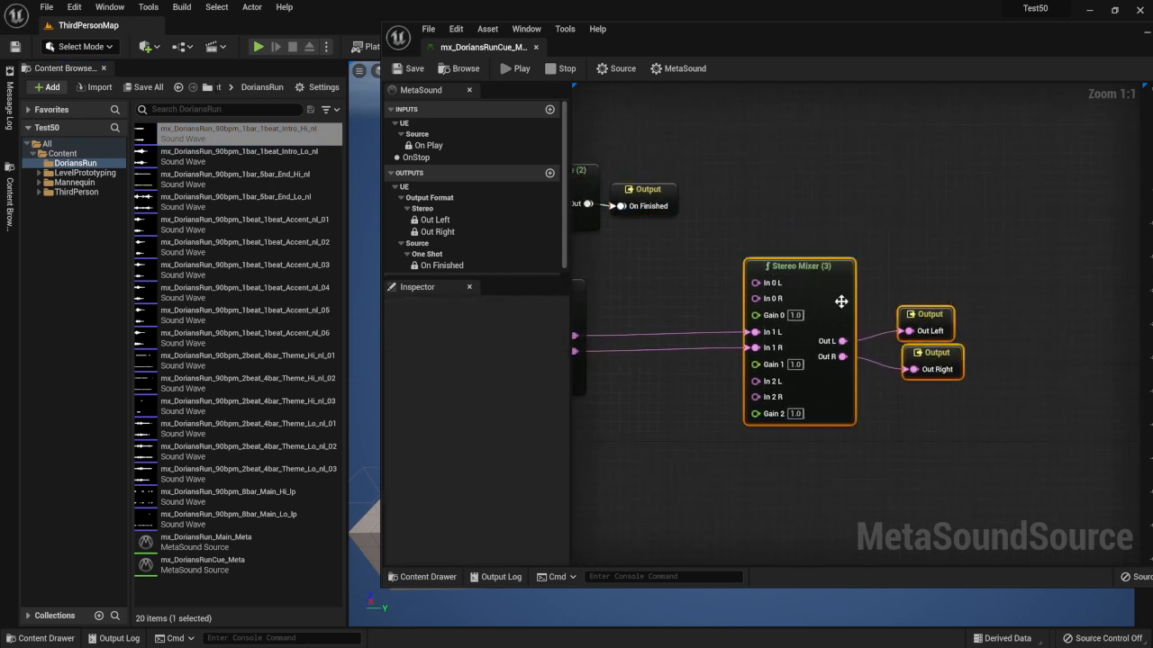
{"action": "left_click_drag", "start_coordinate": [823, 293], "coordinate": [1006, 294]}
{"action": "right_click_drag", "start_coordinate": [825, 284], "coordinate": [965, 333]}
{"action": "right_click_drag", "start_coordinate": [865, 325], "coordinate": [804, 321]}
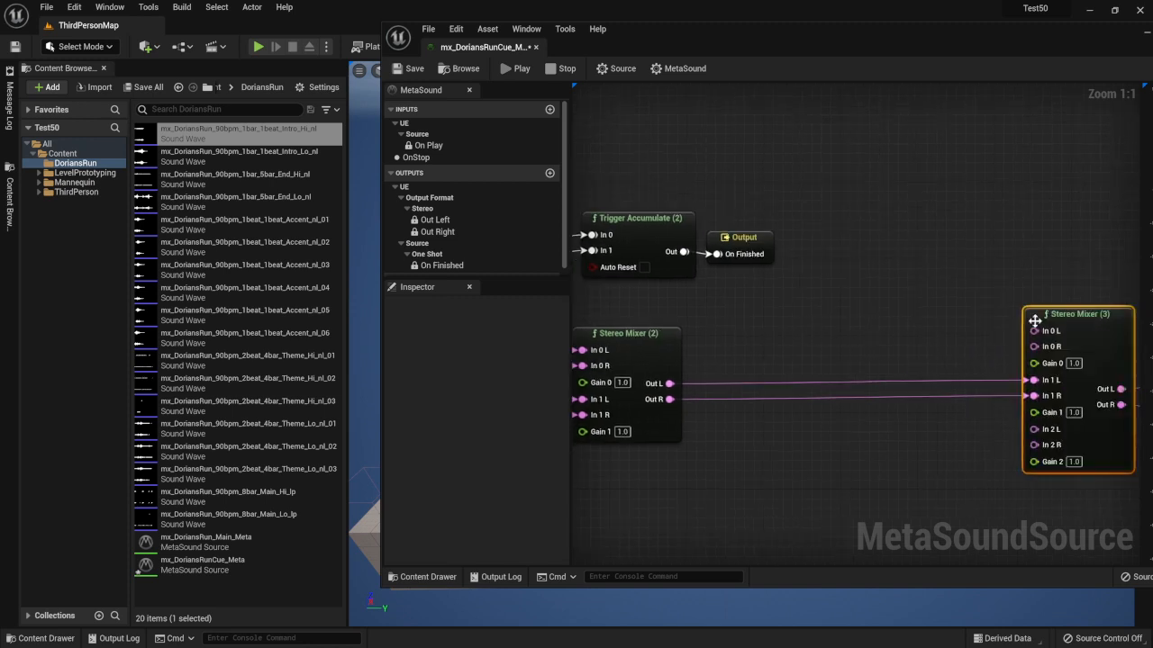
Step: Duplicate the On Play input node into the empty area above the upper mx_DoriansRun_Main_Meta node
{"action": "right_click_drag", "start_coordinate": [798, 154], "coordinate": [1033, 319]}
{"action": "right_click_drag", "start_coordinate": [973, 298], "coordinate": [880, 238]}
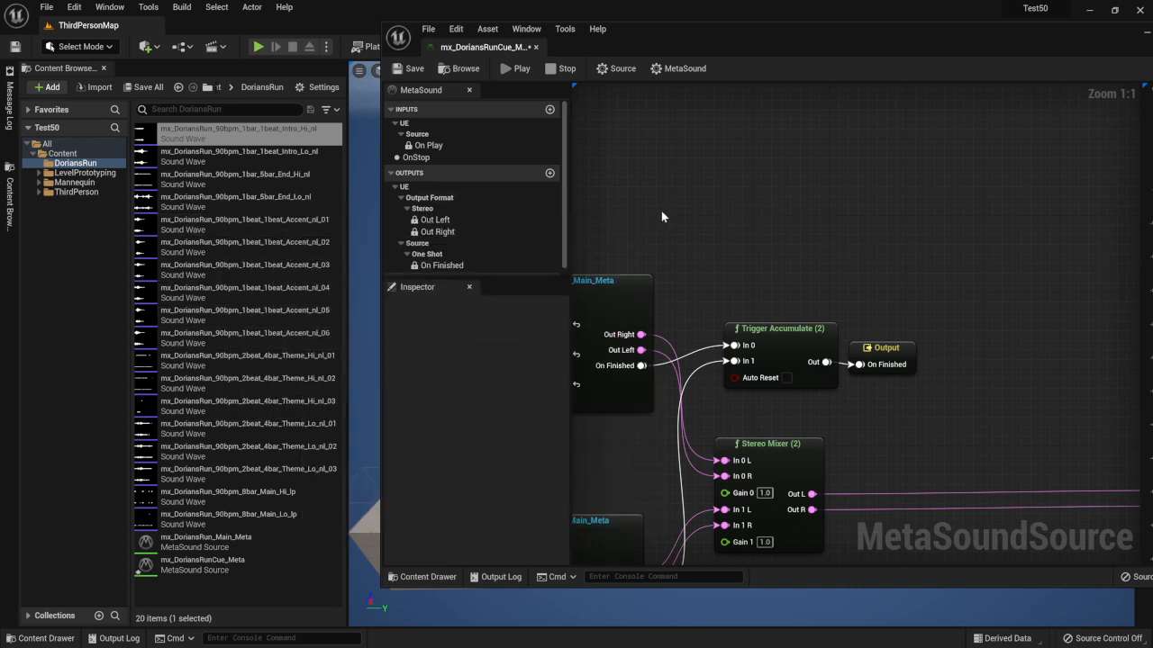
{"action": "right_click_drag", "start_coordinate": [660, 211], "coordinate": [806, 209]}
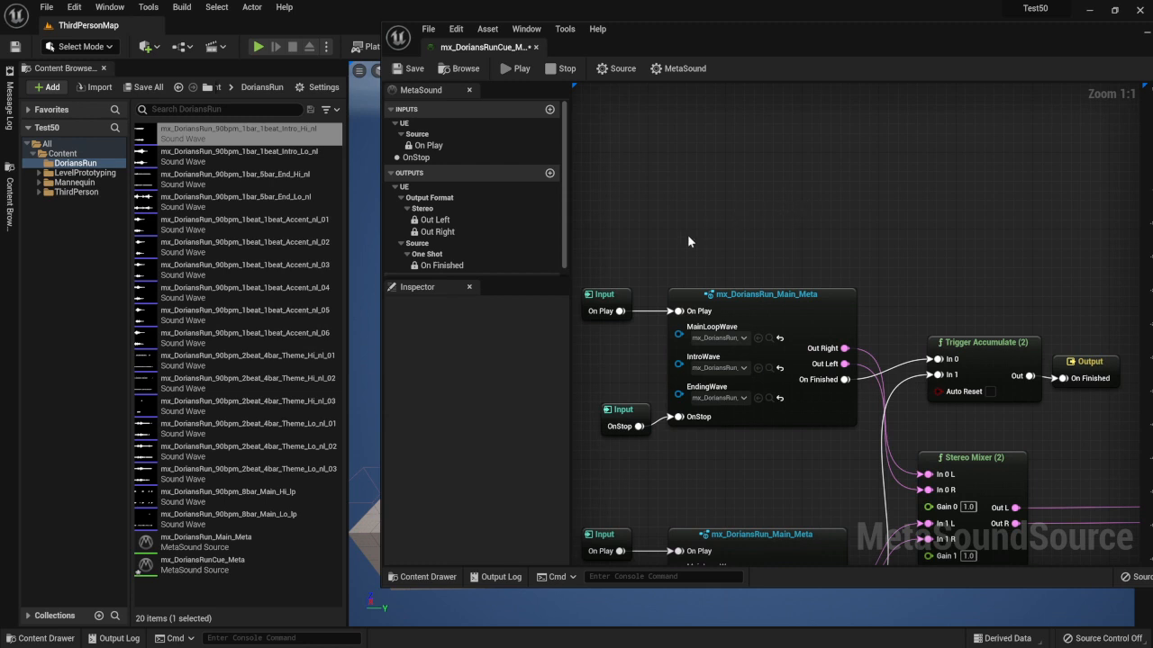
{"action": "left_click", "coordinate": [610, 288]}
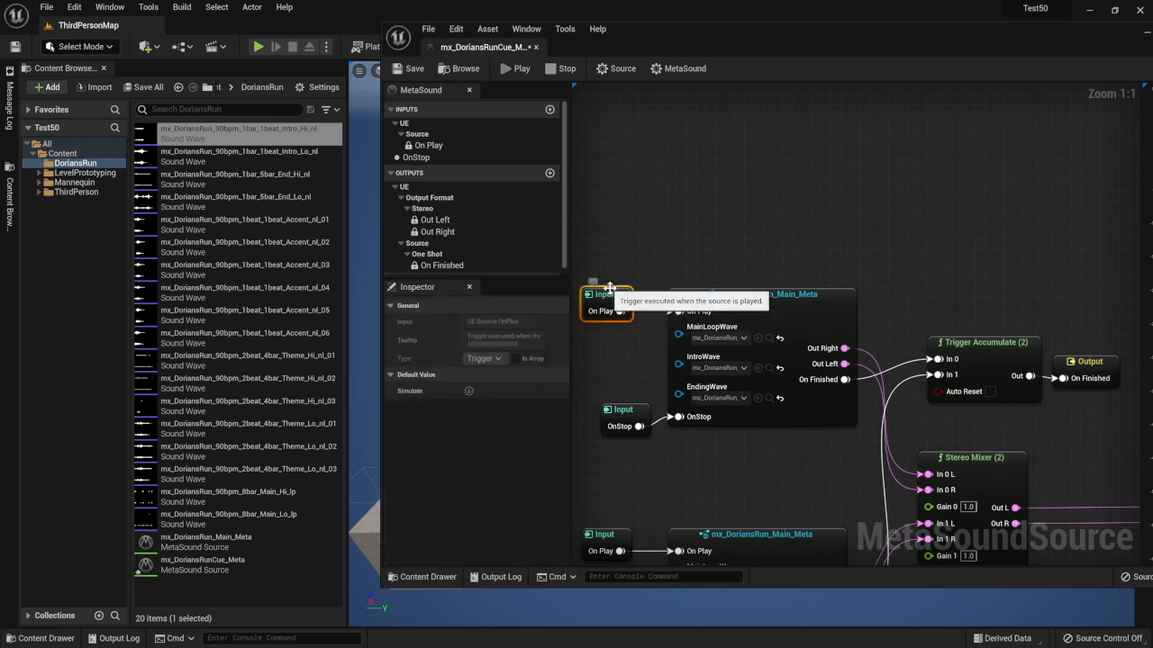
{"action": "left_click", "coordinate": [614, 114]}
{"action": "key", "text": "ctrl+v"}
{"action": "right_click_drag", "start_coordinate": [710, 122], "coordinate": [774, 198]}
Step: Connect the duplicated On Play input to the In pin of a new Trigger Delay node and align the node beside it
{"action": "left_click_drag", "start_coordinate": [711, 198], "coordinate": [765, 198]}
{"action": "type", "text": "d"}
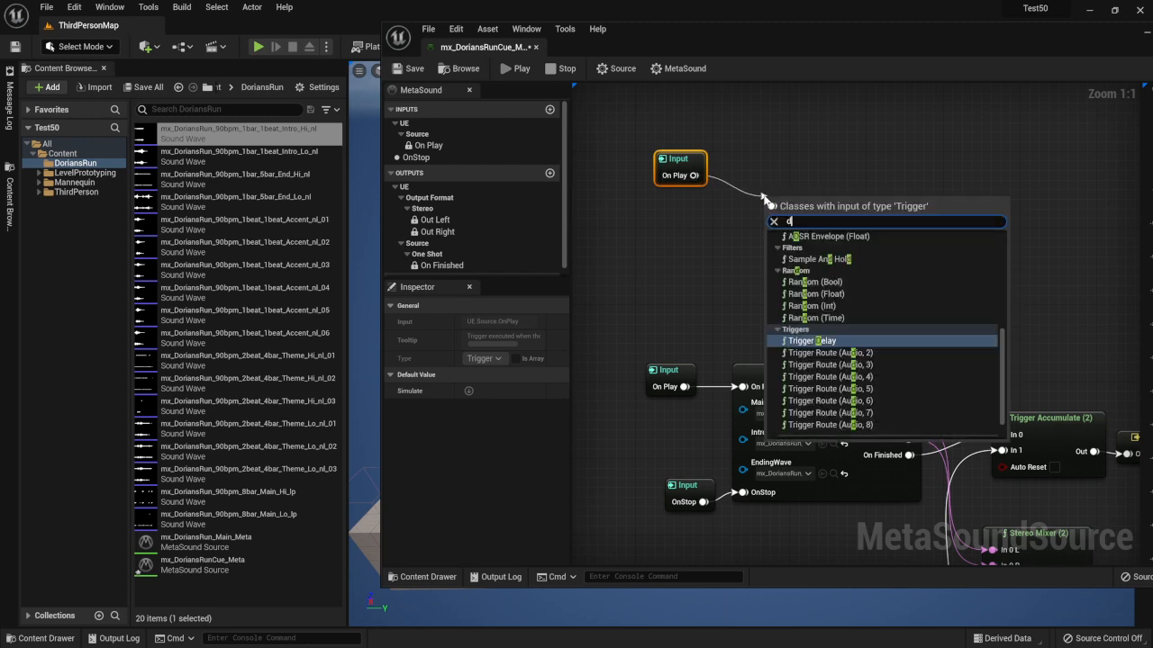
{"action": "type", "text": "elay"}
{"action": "key", "text": "Return"}
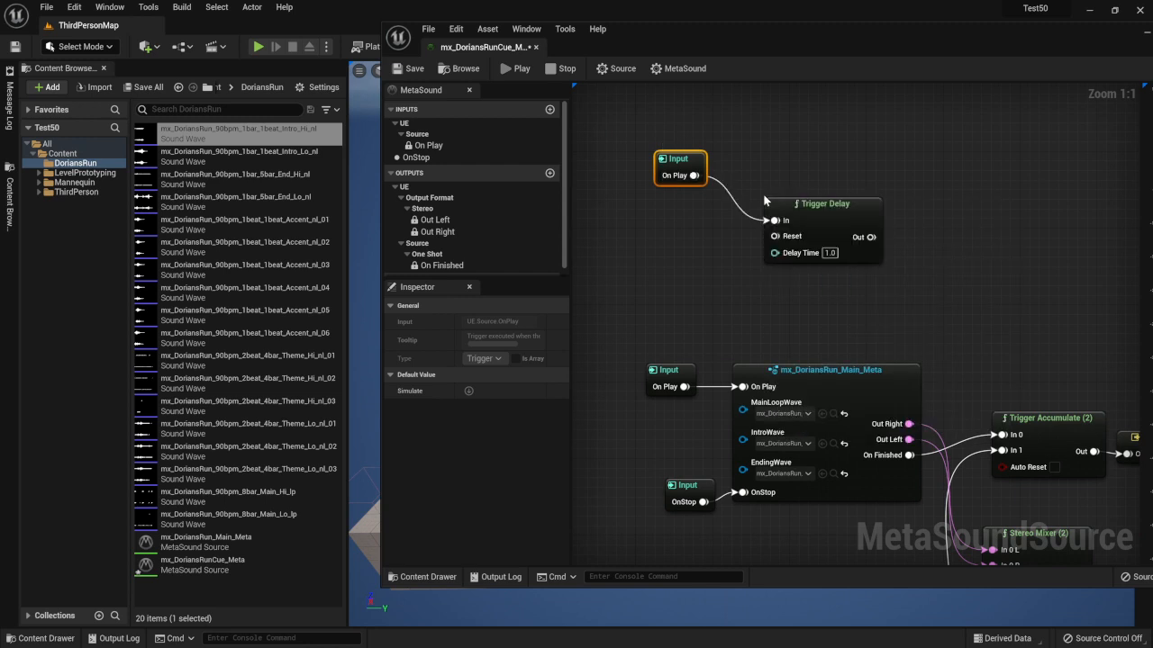
{"action": "left_click_drag", "start_coordinate": [797, 227], "coordinate": [795, 169]}
Step: Feed Trigger Delay's Delay Time from a new BPM To Seconds node with Divisions of Whole Note 1.0, placed below the On Play input
{"action": "left_click_drag", "start_coordinate": [762, 208], "coordinate": [691, 259]}
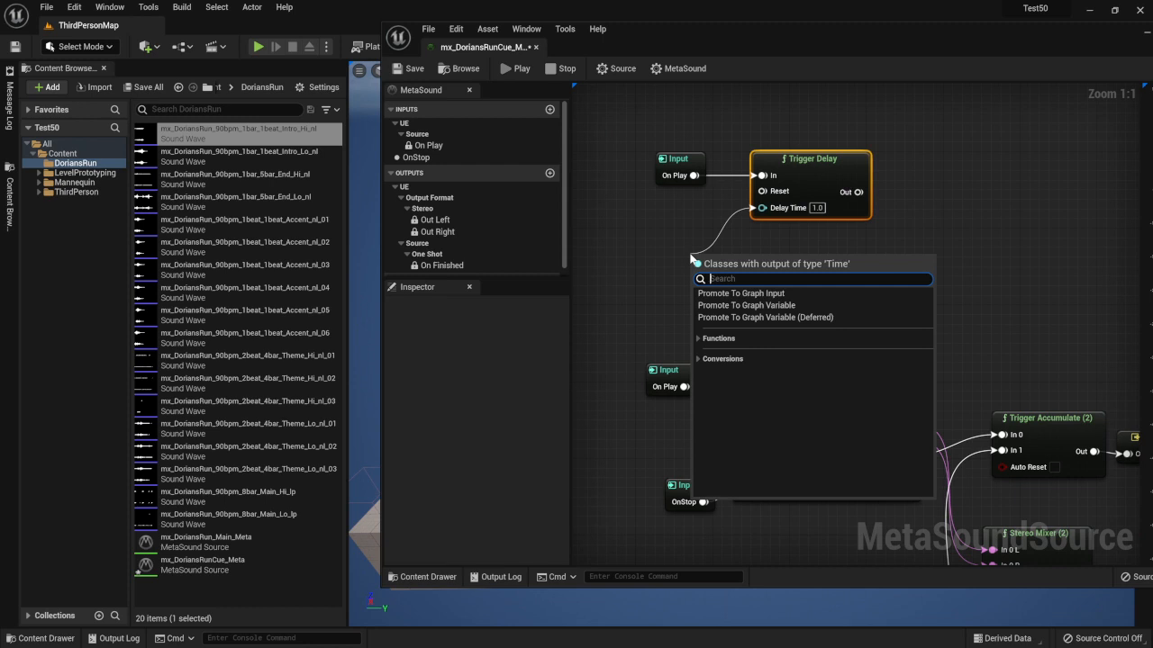
{"action": "type", "text": "bpm"}
{"action": "key", "text": "Return"}
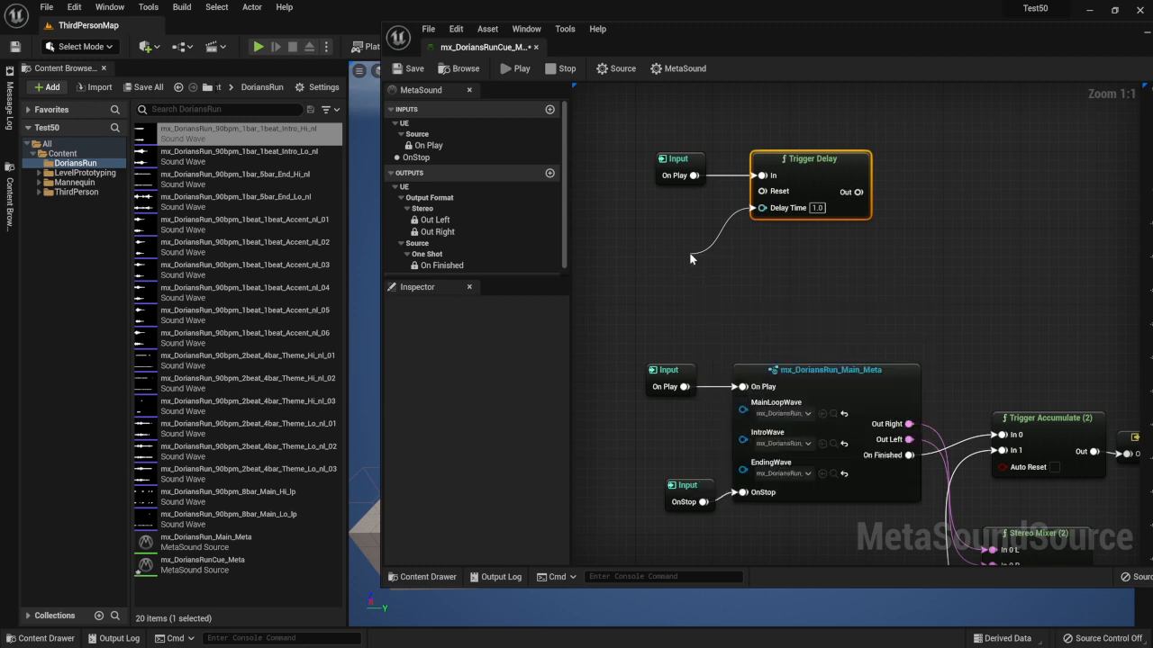
{"action": "left_click_drag", "start_coordinate": [788, 264], "coordinate": [686, 229]}
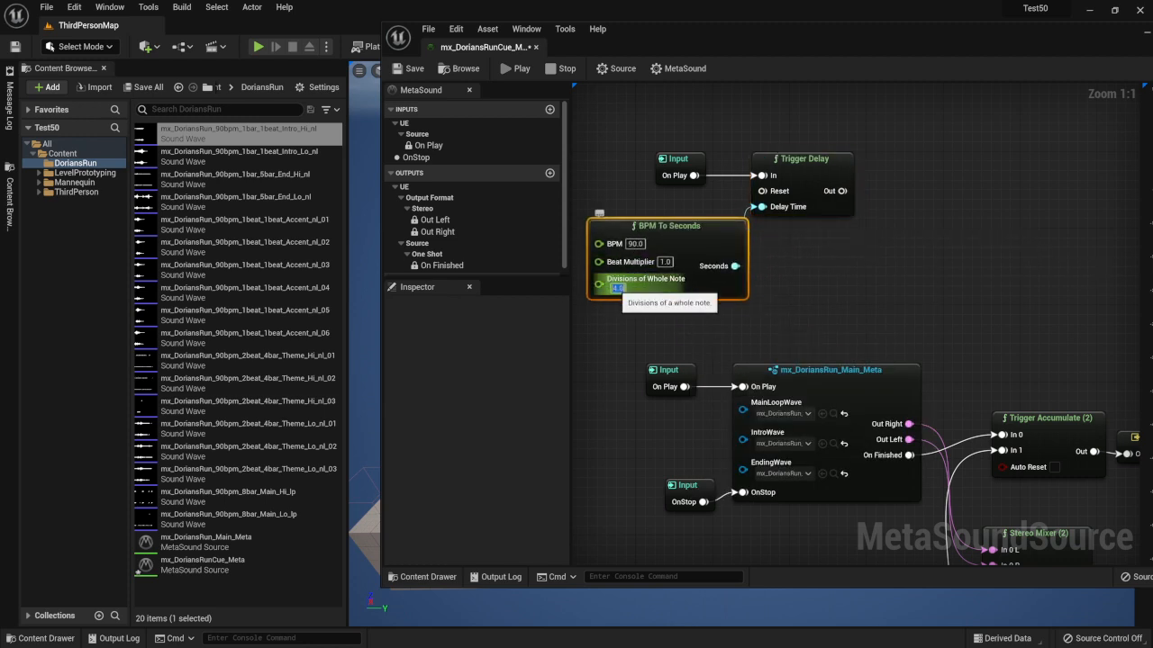
{"action": "left_click", "coordinate": [803, 290]}
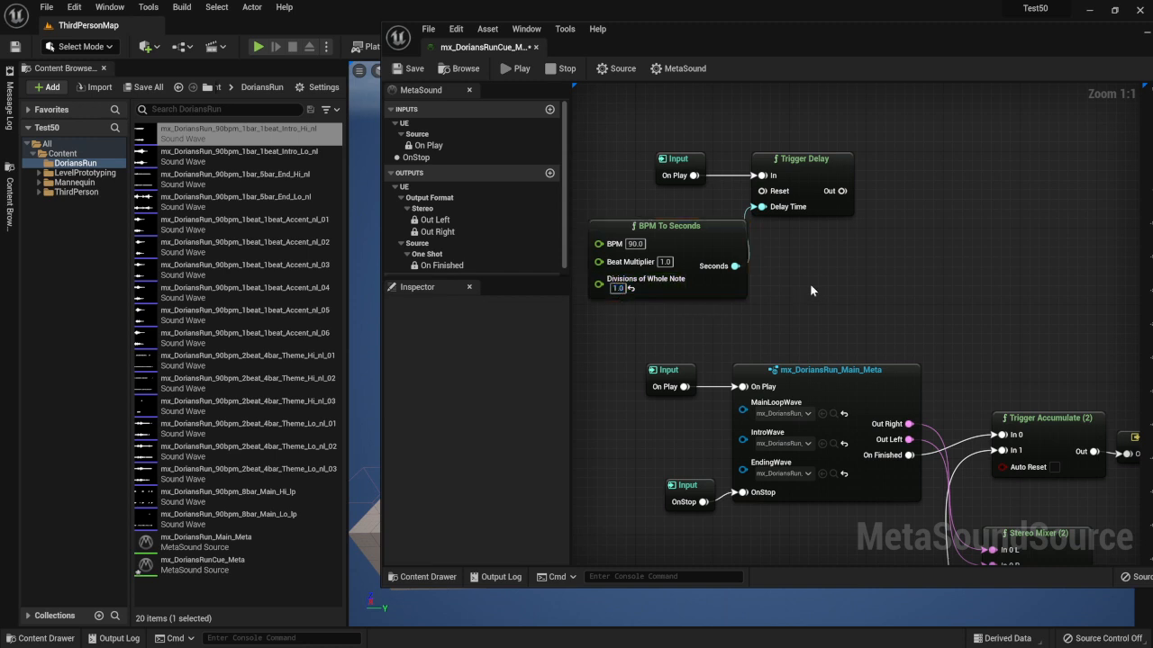
Step: Connect Trigger Delay's Out to the Start pin of a new Trigger Repeat node and place it a short distance beyond
{"action": "right_click_drag", "start_coordinate": [839, 264], "coordinate": [706, 288]}
{"action": "left_click_drag", "start_coordinate": [709, 215], "coordinate": [782, 216]}
{"action": "type", "text": "repeat"}
{"action": "key", "text": "Return"}
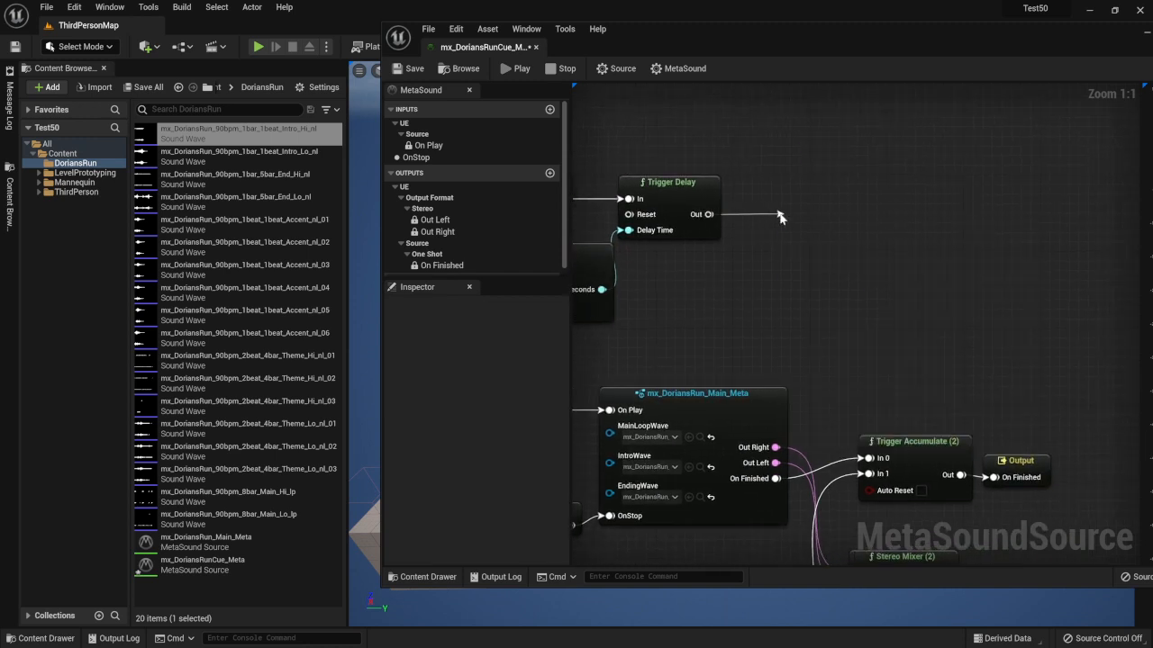
{"action": "left_click_drag", "start_coordinate": [848, 240], "coordinate": [905, 219]}
Step: Drive Trigger Repeat's Period with a new BPM To Seconds node, set its Divisions of Whole Note to 8.0, and save
{"action": "left_click_drag", "start_coordinate": [849, 251], "coordinate": [777, 291]}
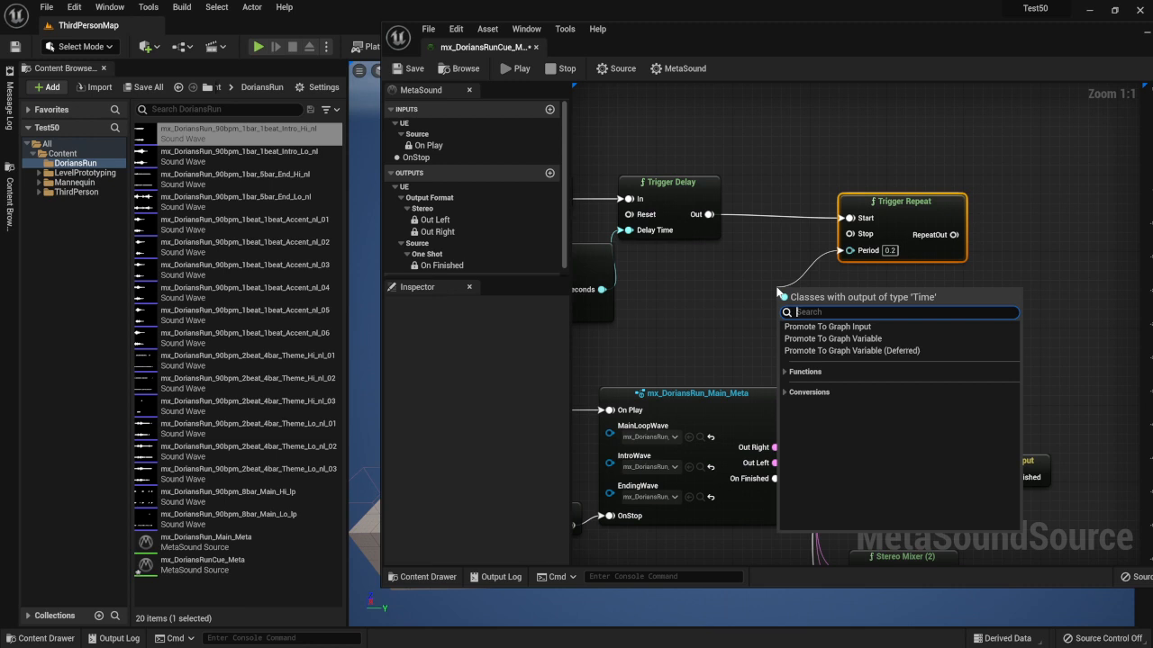
{"action": "type", "text": "bpm"}
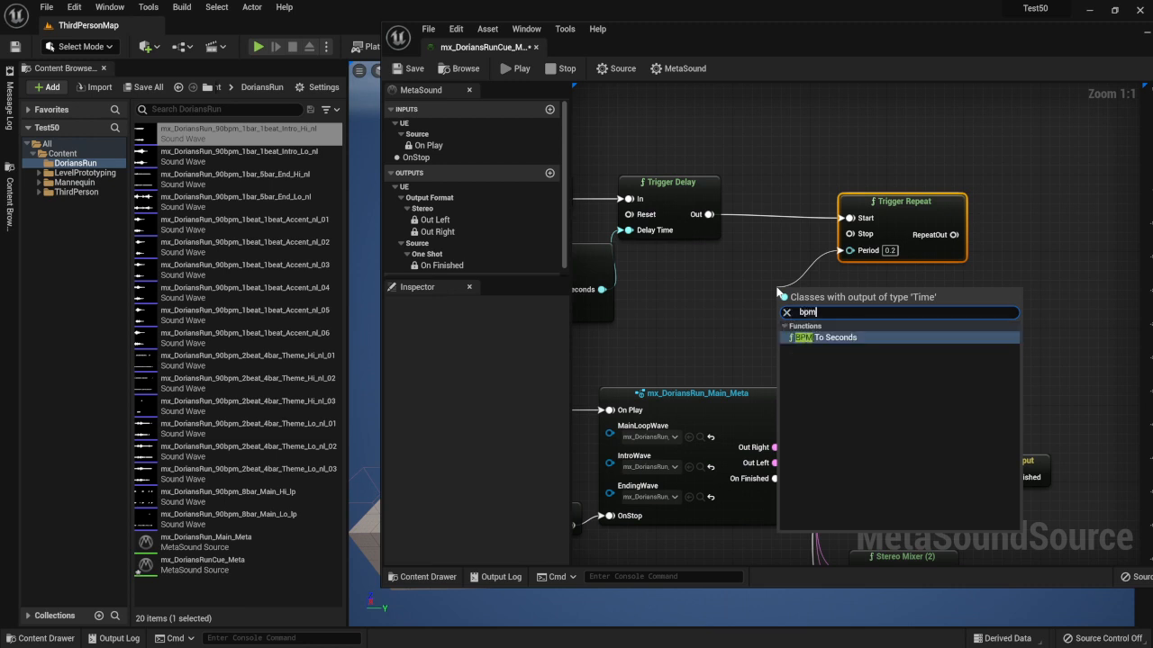
{"action": "key", "text": "Return"}
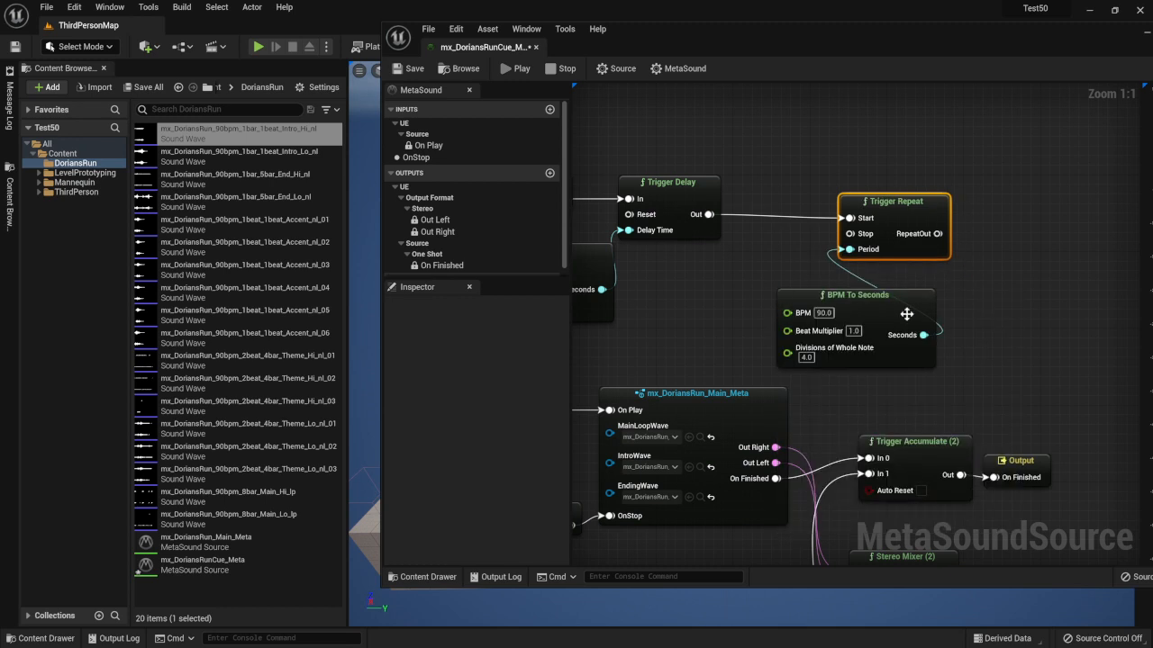
{"action": "left_click_drag", "start_coordinate": [905, 315], "coordinate": [793, 288]}
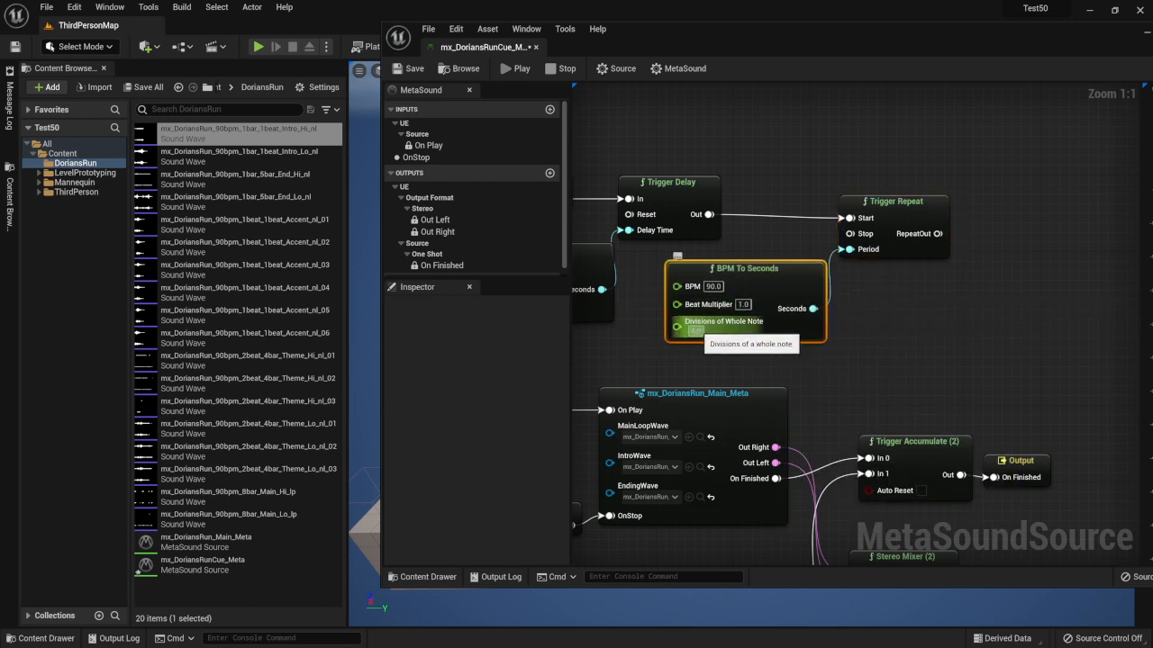
{"action": "left_click", "coordinate": [695, 330]}
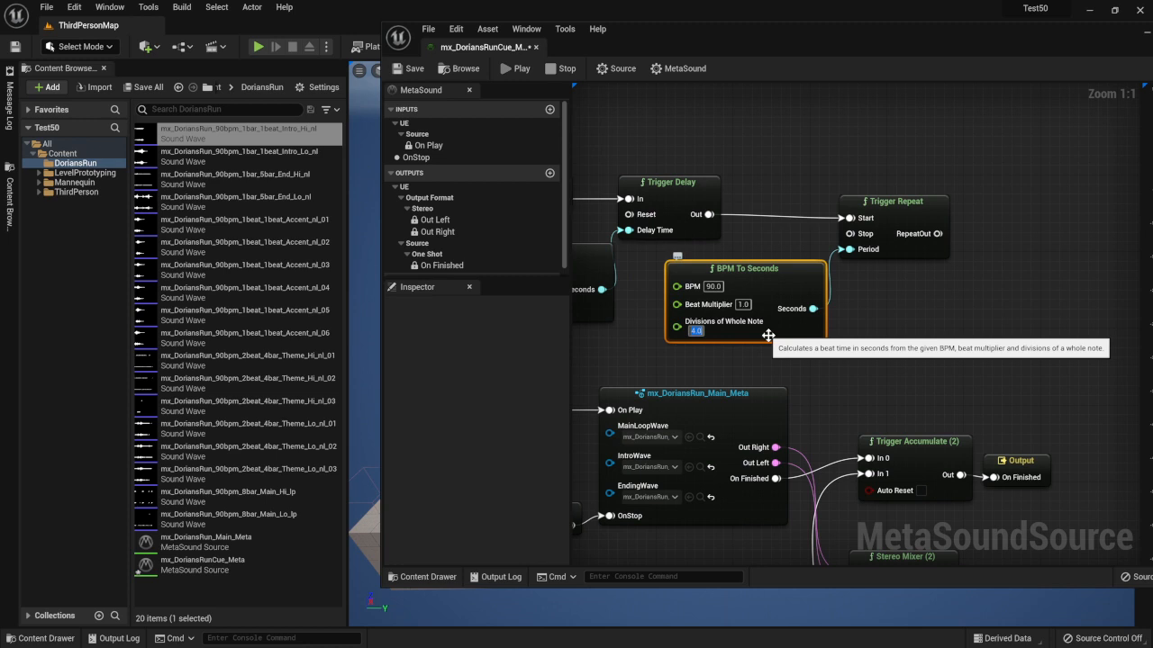
{"action": "left_click_drag", "start_coordinate": [897, 217], "coordinate": [931, 222]}
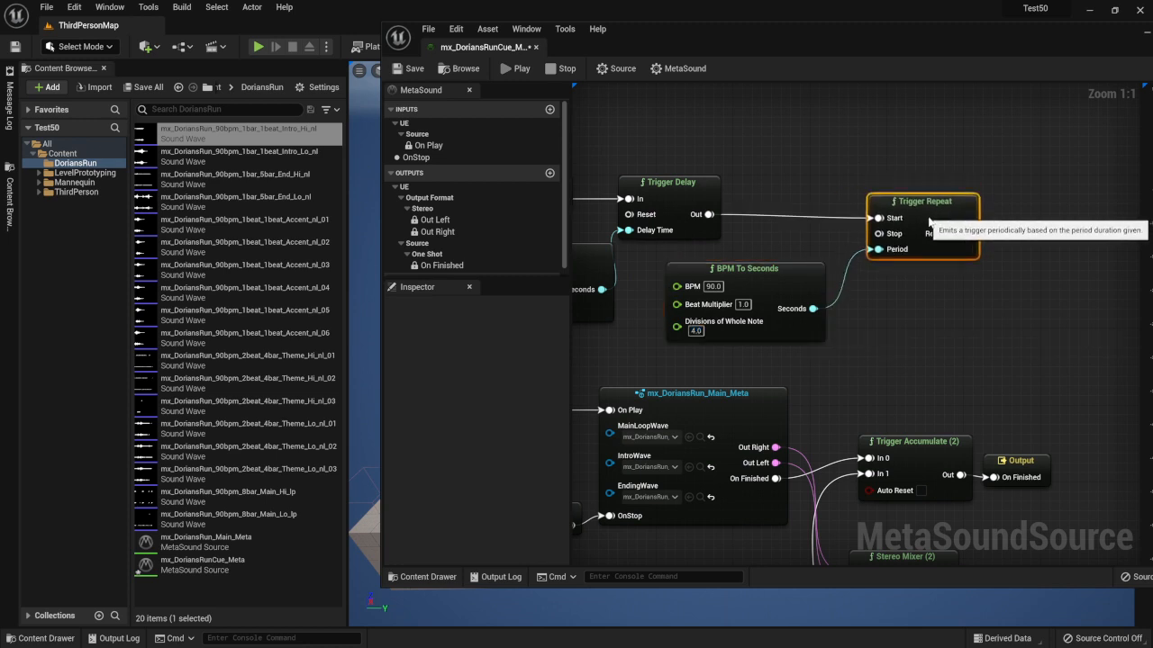
{"action": "left_click", "coordinate": [708, 335]}
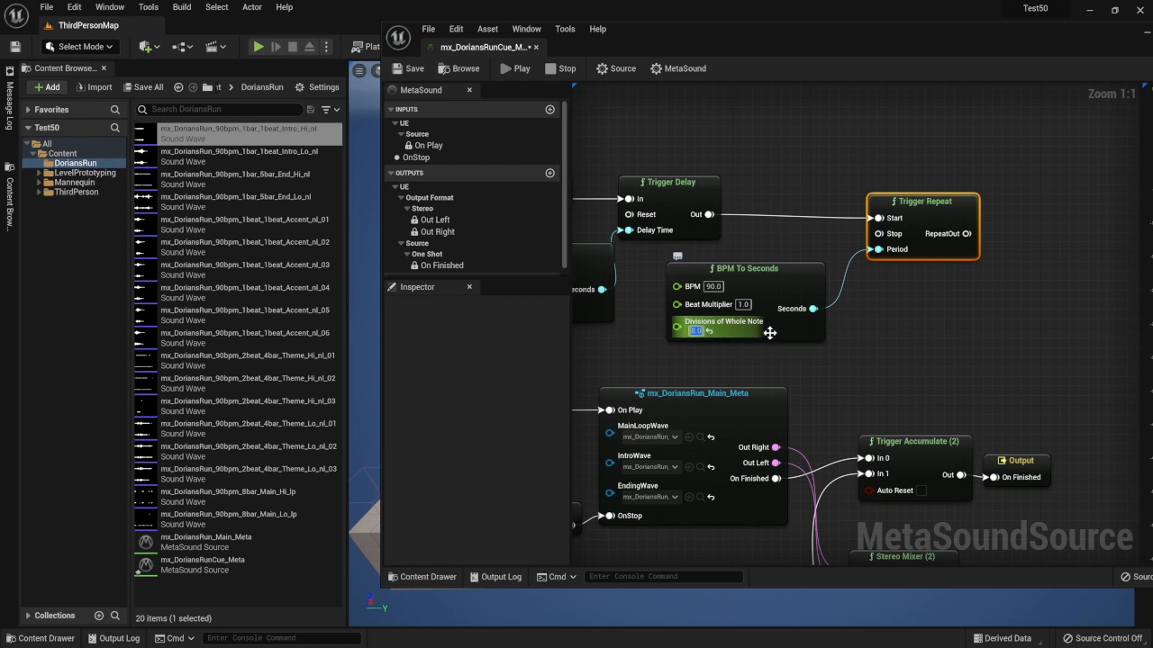
{"action": "left_click", "coordinate": [417, 72]}
{"action": "left_click_drag", "start_coordinate": [831, 36], "coordinate": [687, 51]}
{"action": "right_click_drag", "start_coordinate": [792, 316], "coordinate": [763, 289]}
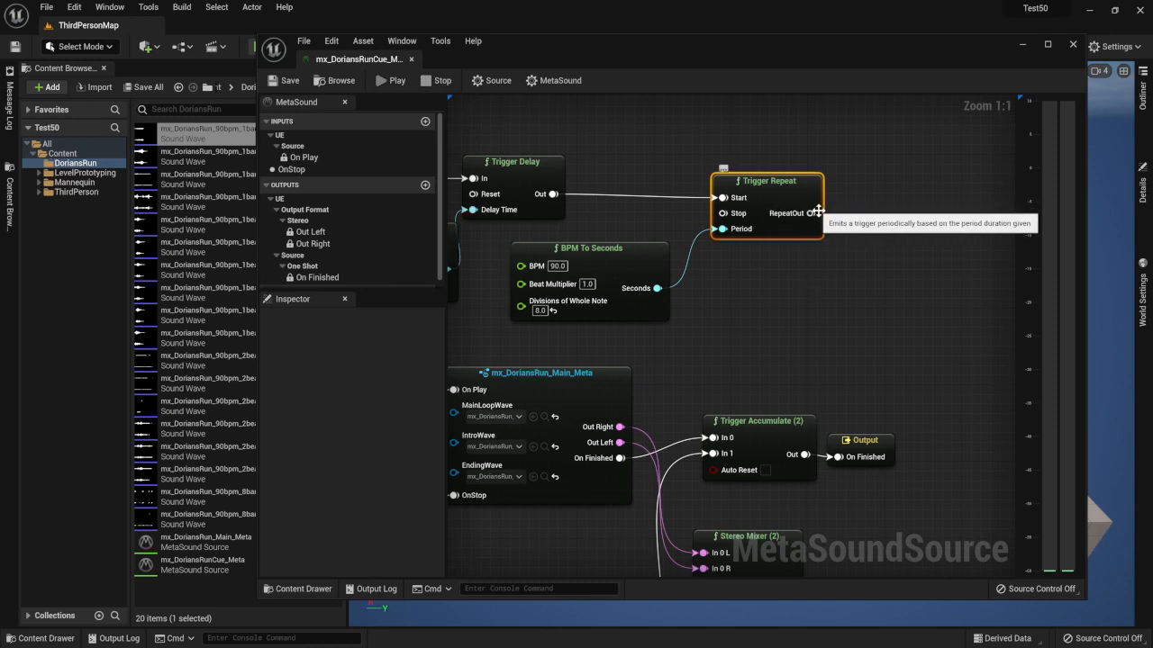
{"action": "mouse_move", "coordinate": [816, 218]}
{"action": "right_mouse_down"}
{"action": "mouse_move", "coordinate": [754, 221]}
{"action": "mouse_move", "coordinate": [798, 223]}
{"action": "right_mouse_up"}
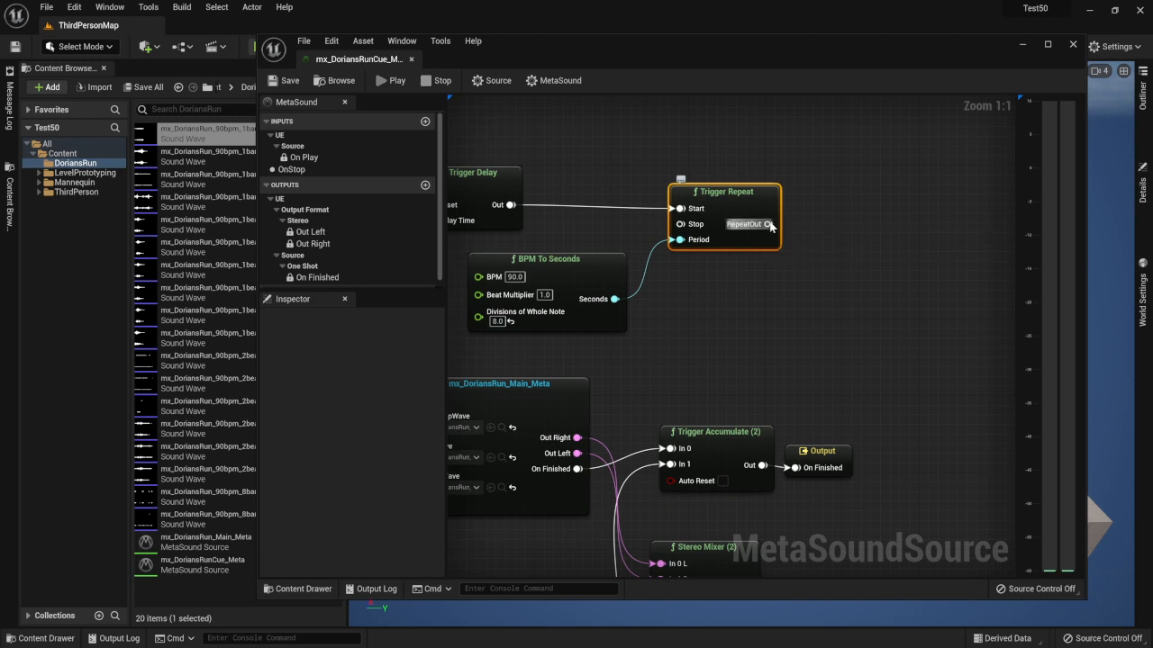
{"action": "left_click_drag", "start_coordinate": [767, 224], "coordinate": [839, 227]}
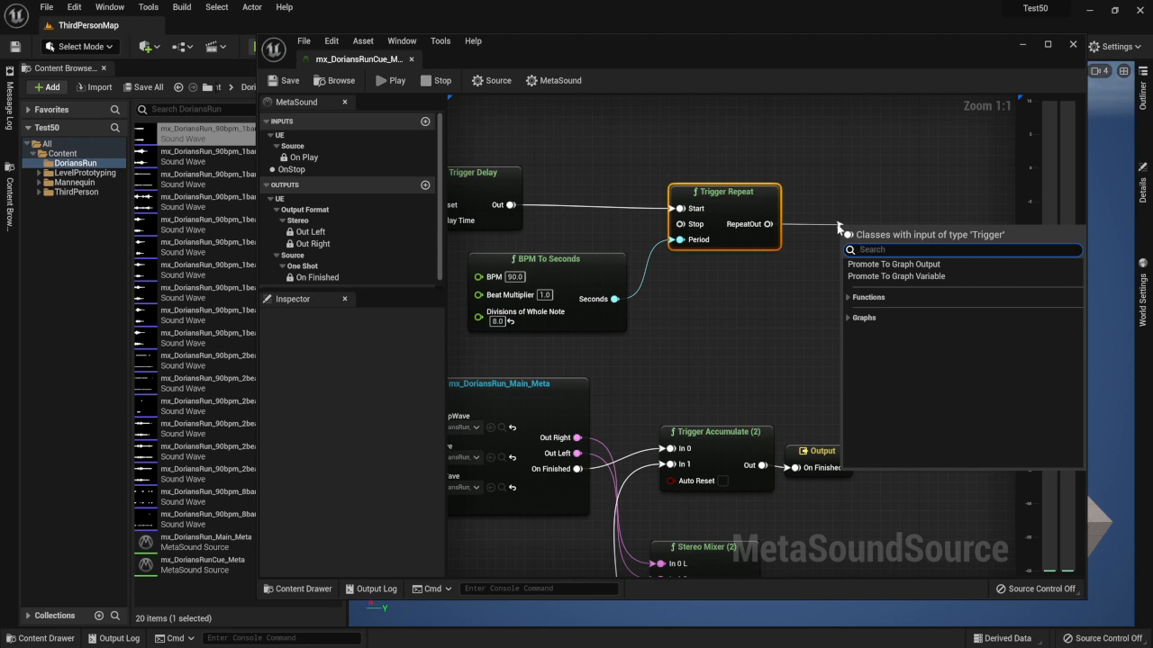
{"action": "type", "text": "contr"}
{"action": "key", "text": "Return"}
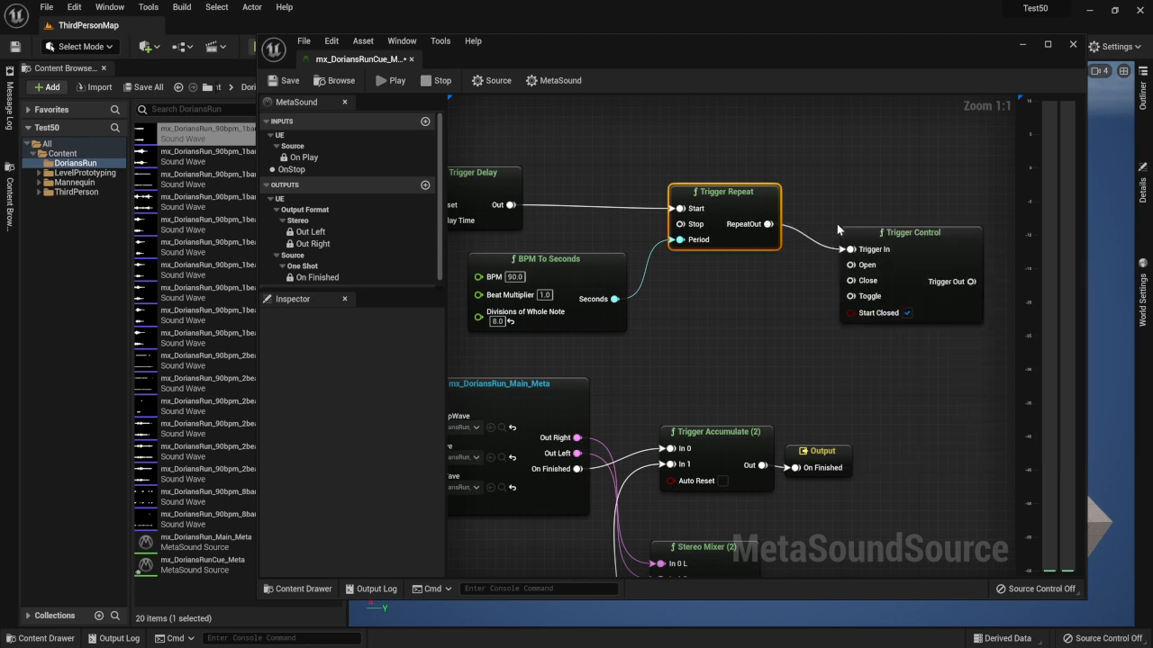
{"action": "left_click", "coordinate": [916, 232]}
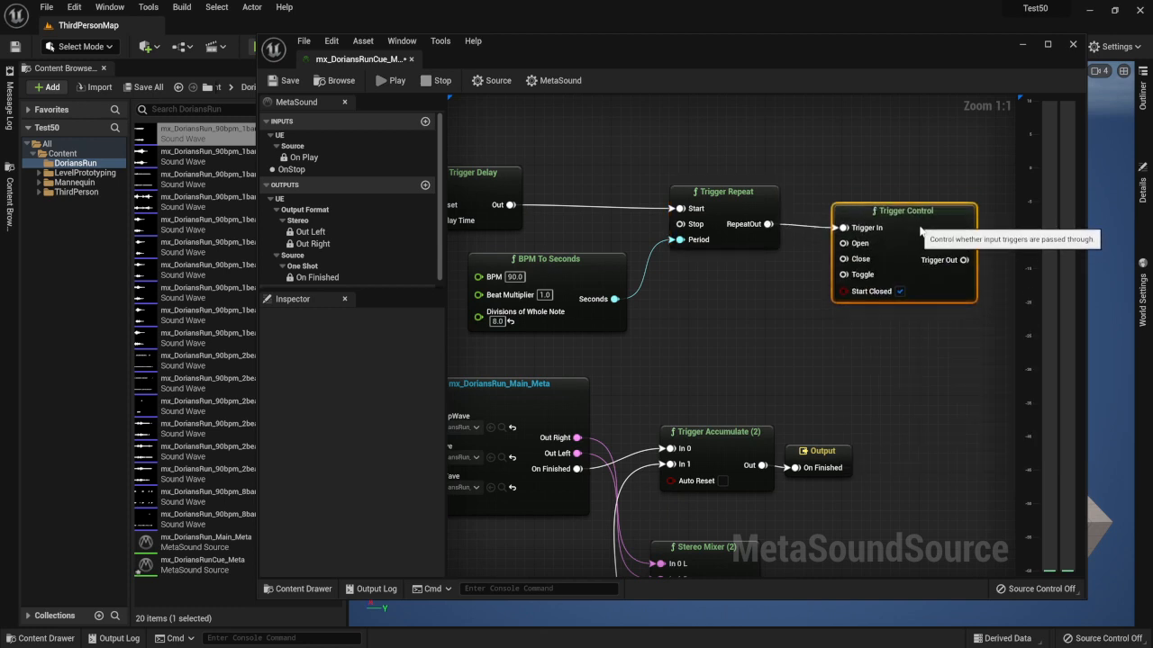
{"action": "key", "text": "Delete"}
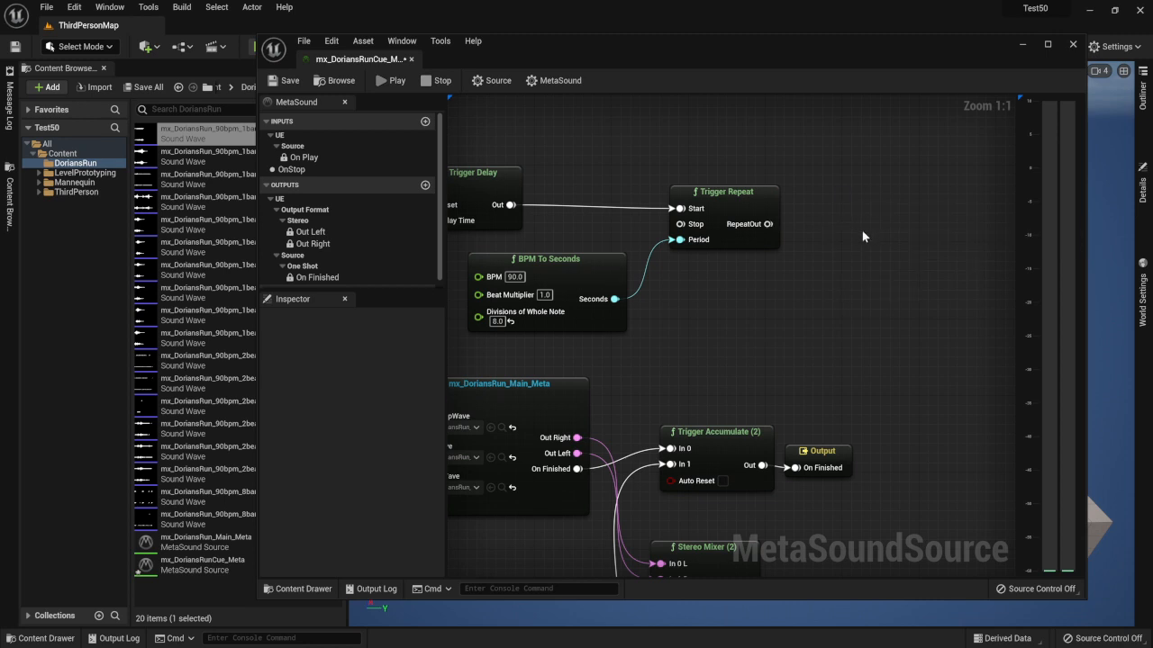
{"action": "left_click_drag", "start_coordinate": [770, 223], "coordinate": [821, 236]}
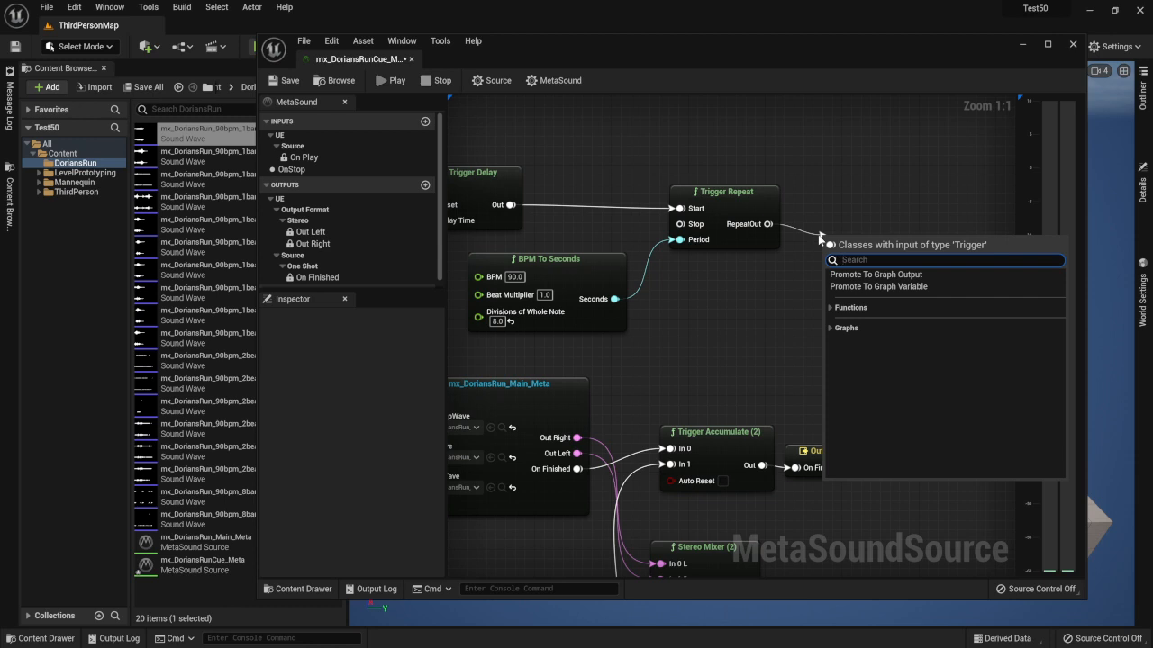
{"action": "left_click", "coordinate": [770, 223]}
{"action": "left_click_drag", "start_coordinate": [770, 223], "coordinate": [806, 225]}
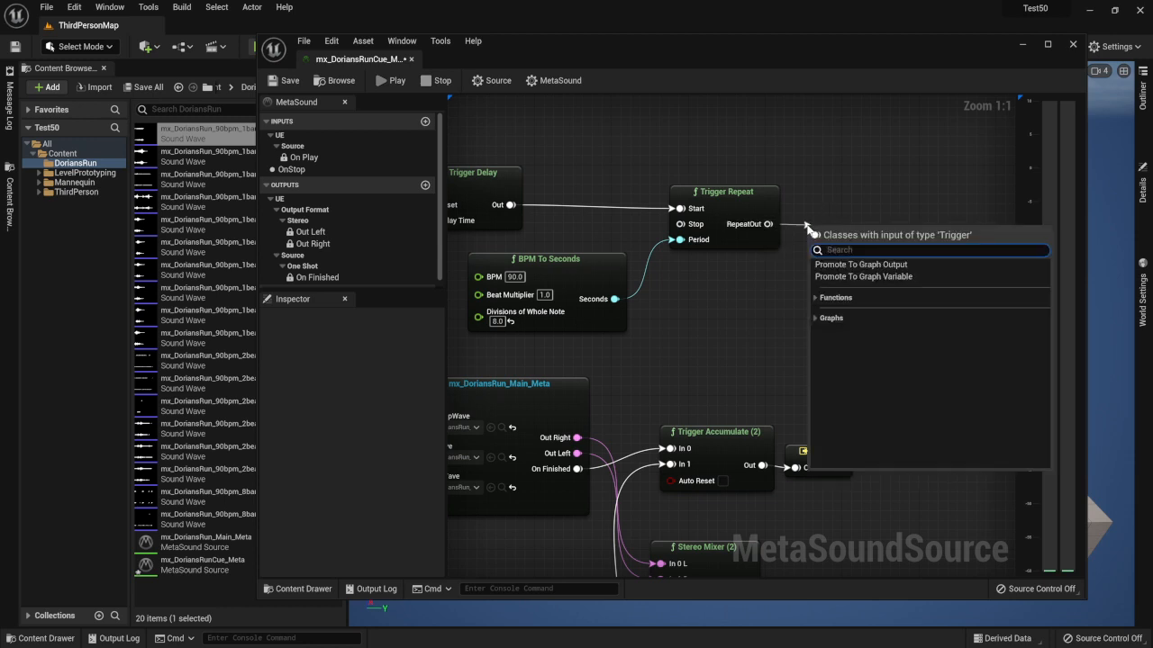
{"action": "type", "text": "t"}
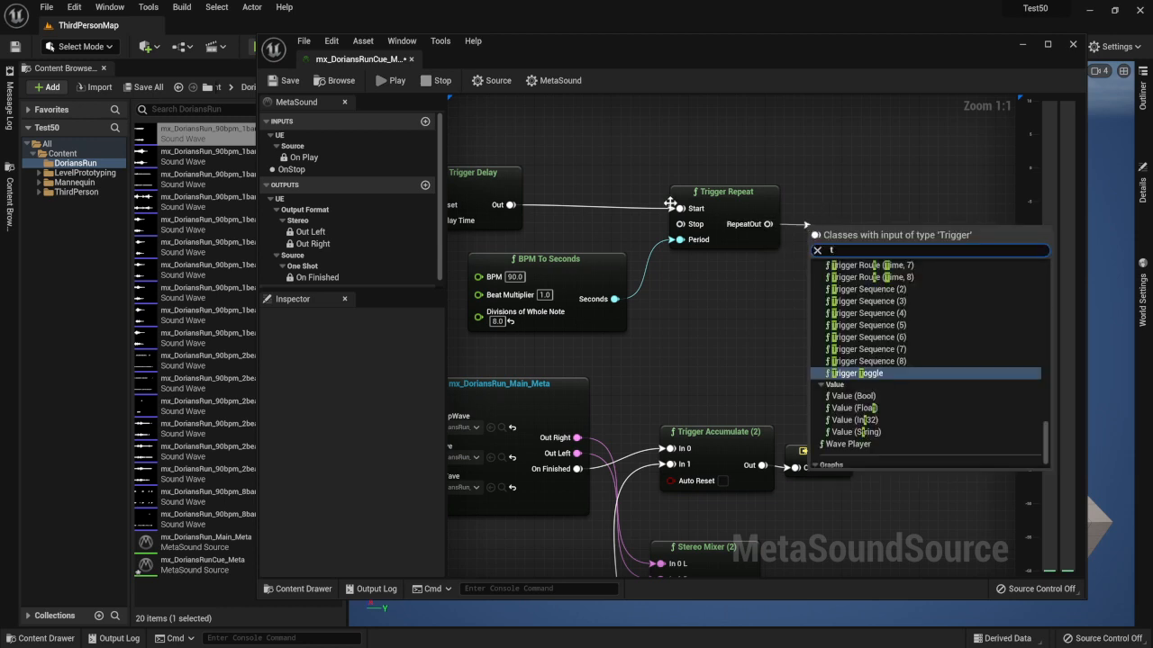
{"action": "key", "text": "Escape"}
Step: Add a Trigger Control node beside Trigger Repeat, connect RepeatOut to its Trigger In pin, and save
{"action": "right_click", "coordinate": [798, 294]}
{"action": "type", "text": "at"}
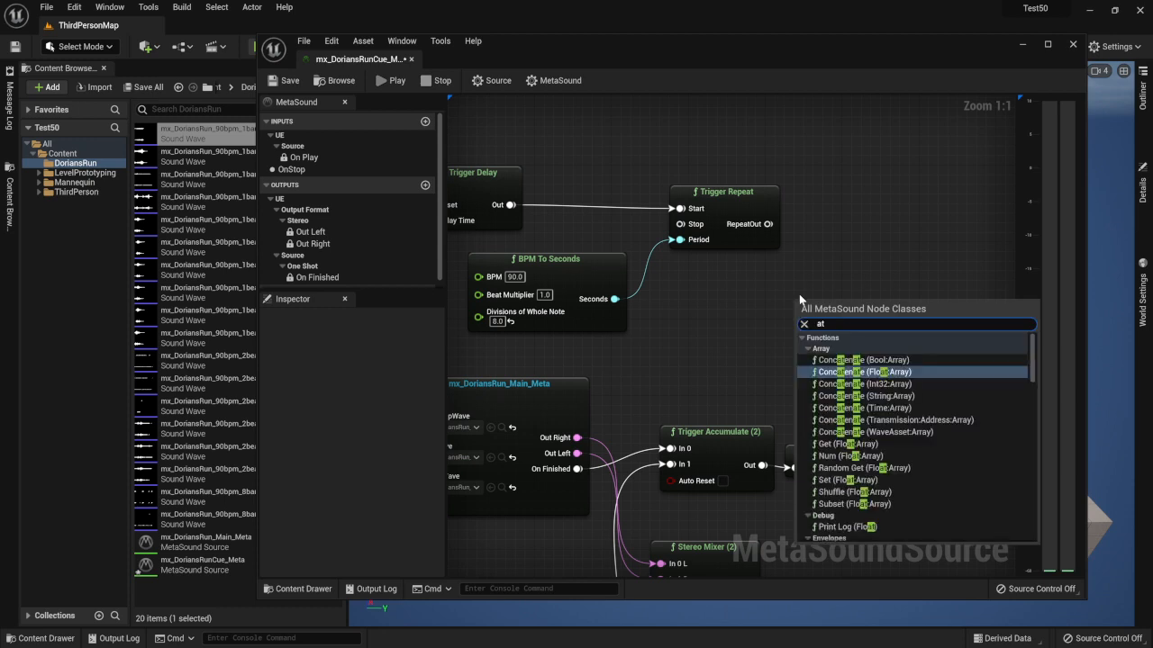
{"action": "key", "text": "BackSpace"}
{"action": "key", "text": "BackSpace"}
{"action": "type", "text": "triggerc"}
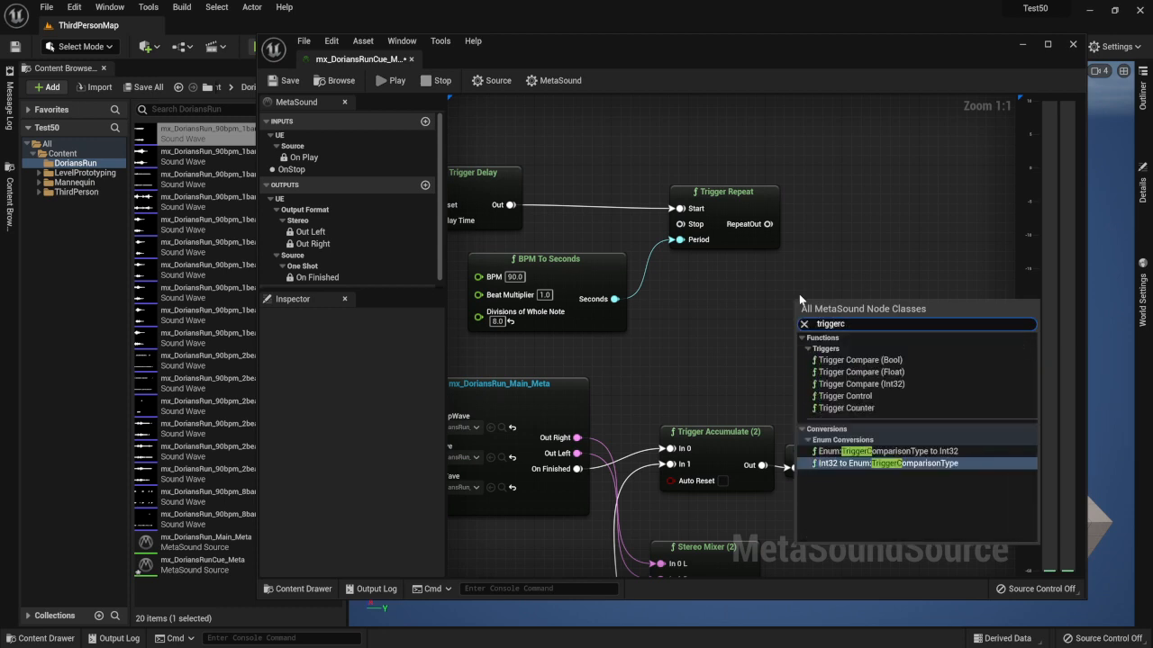
{"action": "type", "text": "on"}
{"action": "key", "text": "Return"}
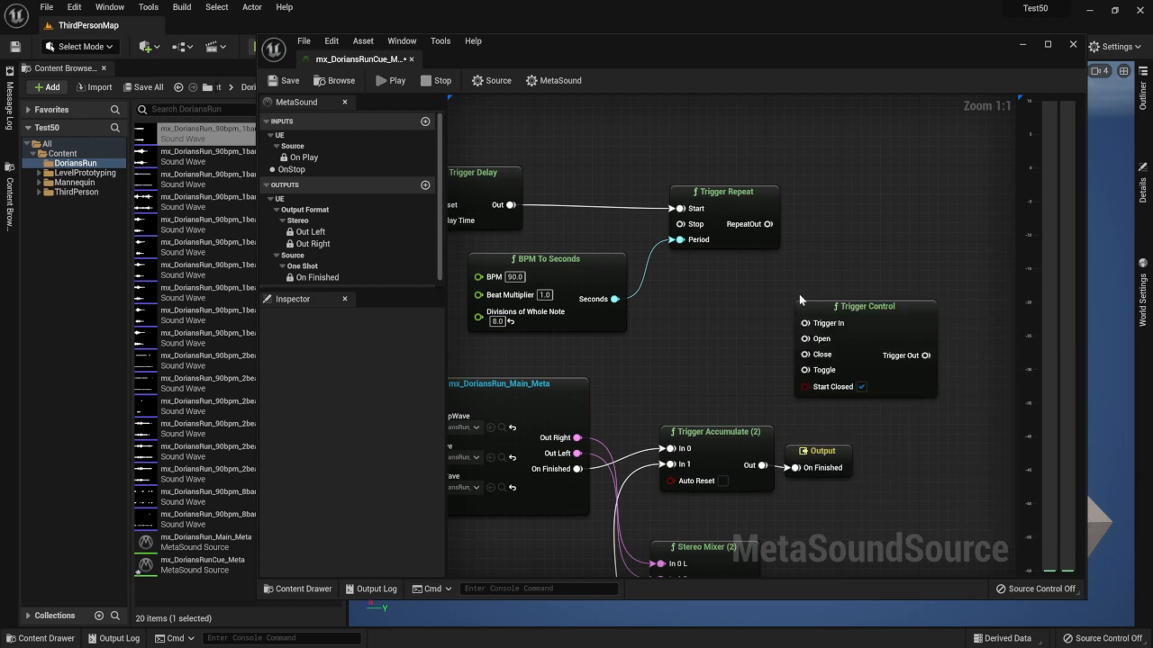
{"action": "left_click_drag", "start_coordinate": [838, 310], "coordinate": [855, 204]}
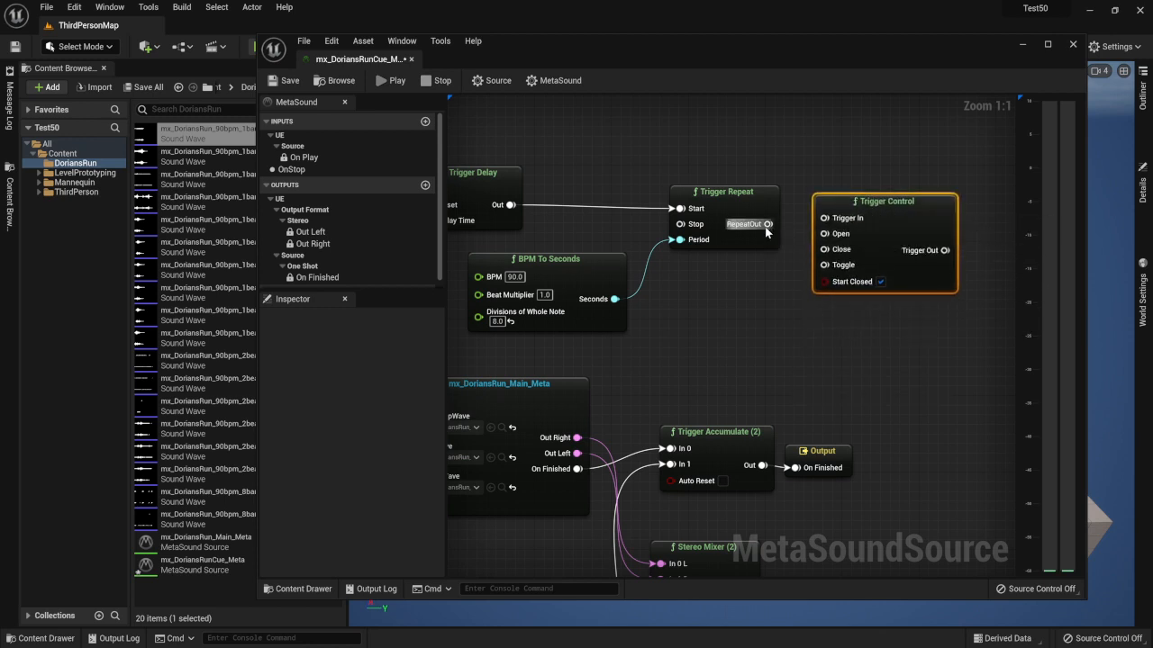
{"action": "left_click_drag", "start_coordinate": [767, 224], "coordinate": [834, 228]}
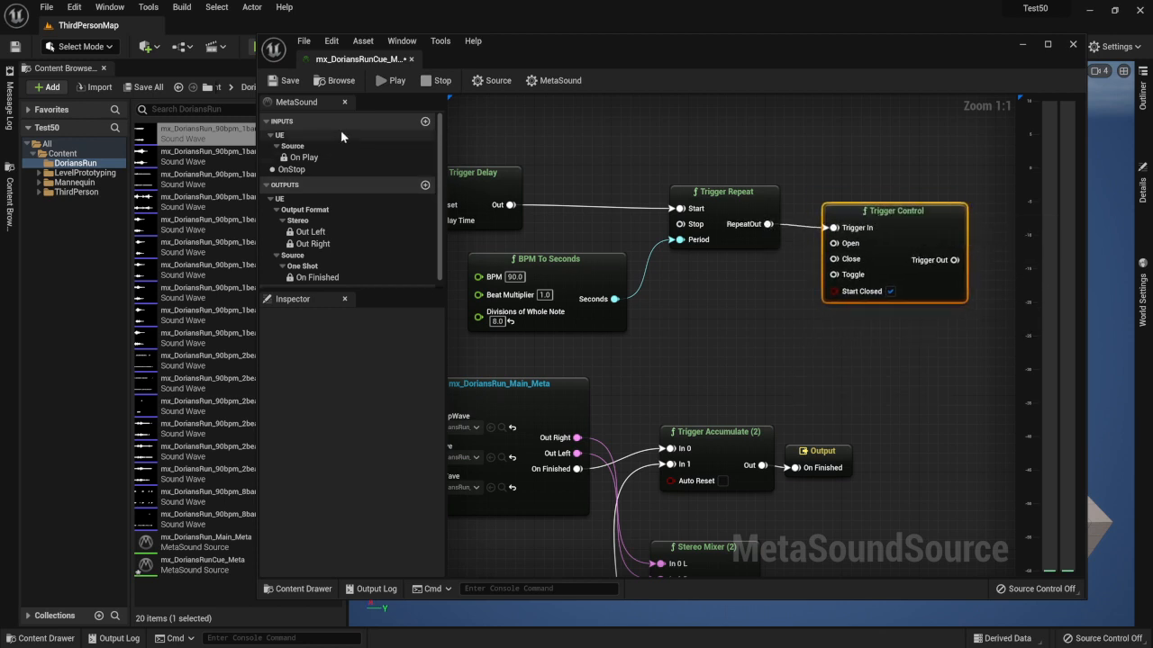
{"action": "left_click", "coordinate": [281, 80]}
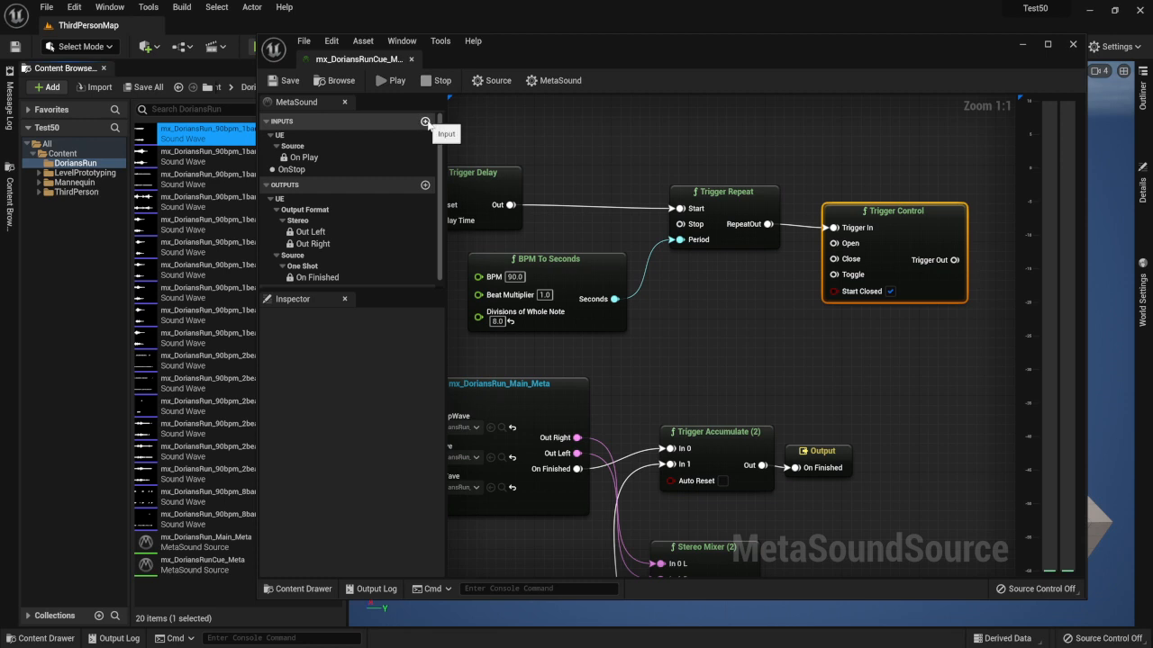
Step: Add a new graph input to the MetaSound and name it OnDrumStinger
{"action": "left_click", "coordinate": [426, 122]}
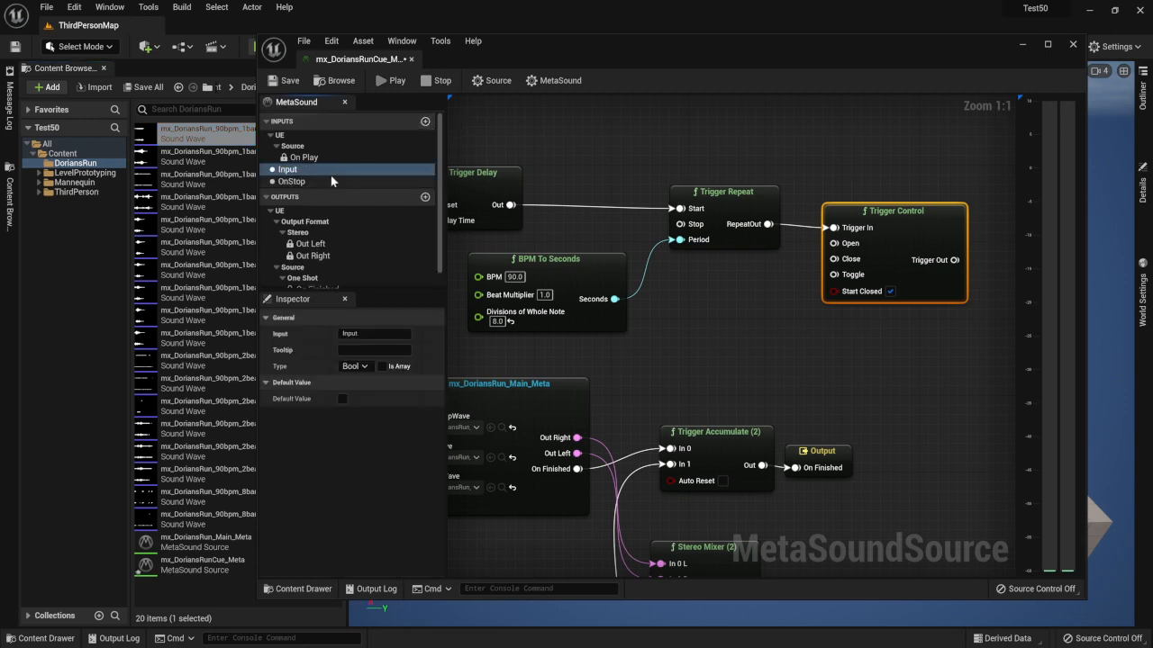
{"action": "left_click", "coordinate": [380, 334]}
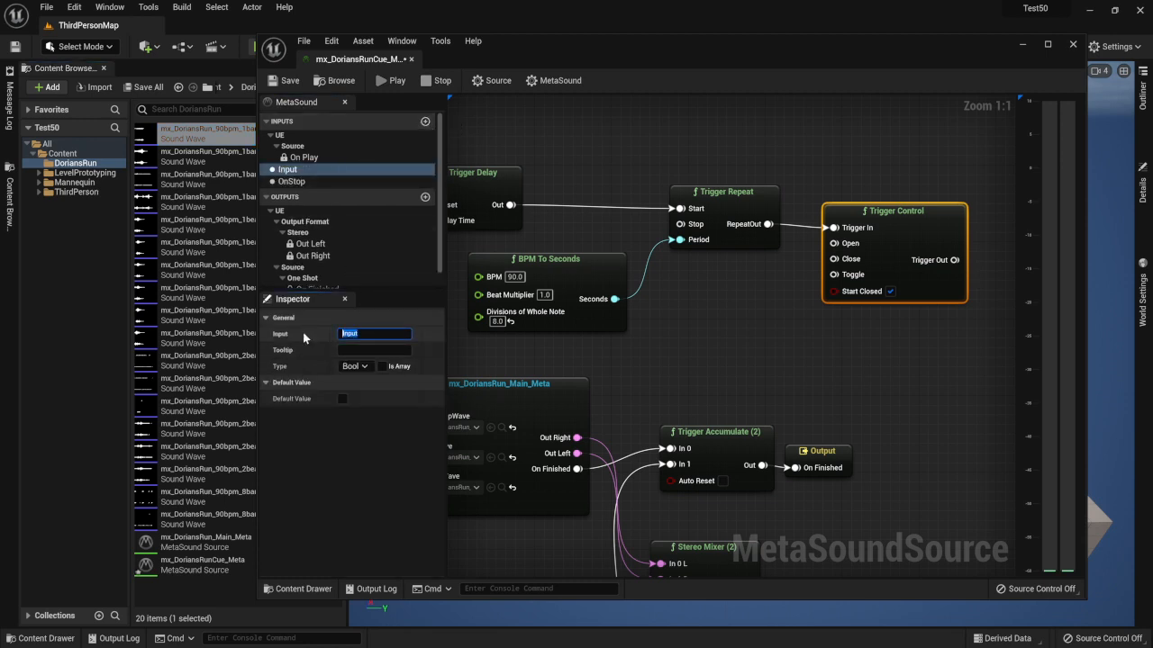
{"action": "type", "text": "DrumStinger"}
{"action": "key", "text": "BackSpace"}
{"action": "key", "text": "BackSpace"}
{"action": "key", "text": "BackSpace"}
{"action": "key", "text": "BackSpace"}
{"action": "key", "text": "BackSpace"}
{"action": "key", "text": "BackSpace"}
{"action": "key", "text": "BackSpace"}
{"action": "key", "text": "BackSpace"}
{"action": "key", "text": "BackSpace"}
{"action": "key", "text": "BackSpace"}
{"action": "key", "text": "BackSpace"}
{"action": "type", "text": "OnDrumStinger"}
{"action": "key", "text": "Return"}
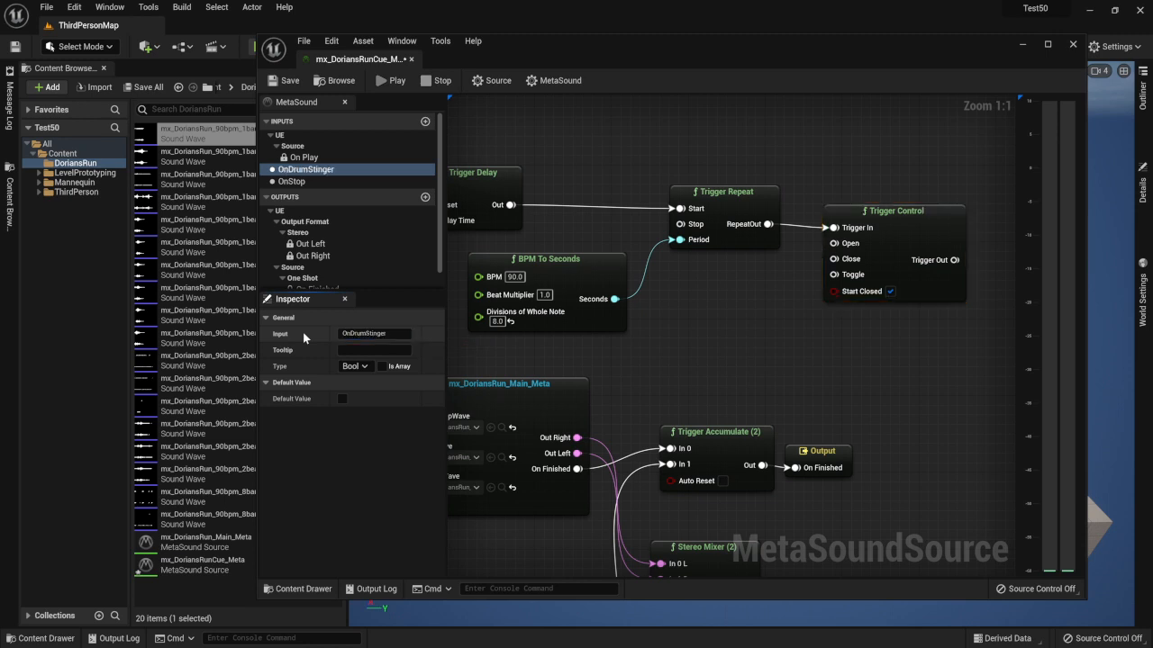
Step: Change the OnDrumStinger input's type to Trigger and save the MetaSound
{"action": "left_click", "coordinate": [359, 367]}
{"action": "scroll", "coordinate": [369, 504], "scroll_direction": "down", "scroll_amount": 5}
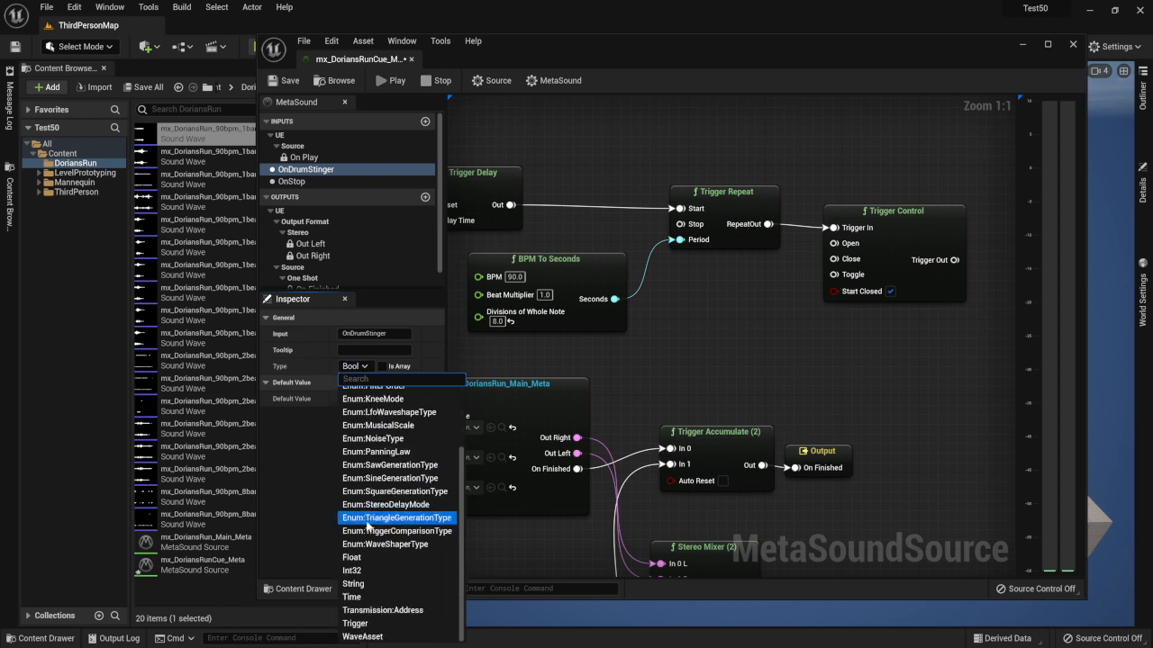
{"action": "left_click", "coordinate": [380, 623]}
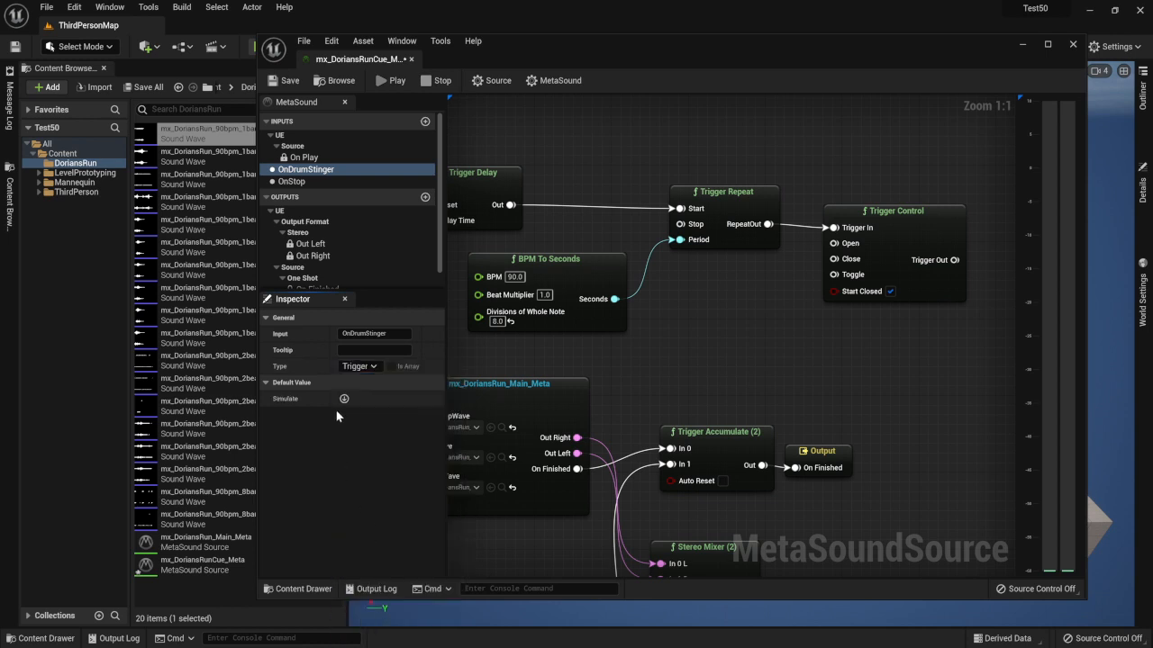
{"action": "left_click", "coordinate": [279, 82]}
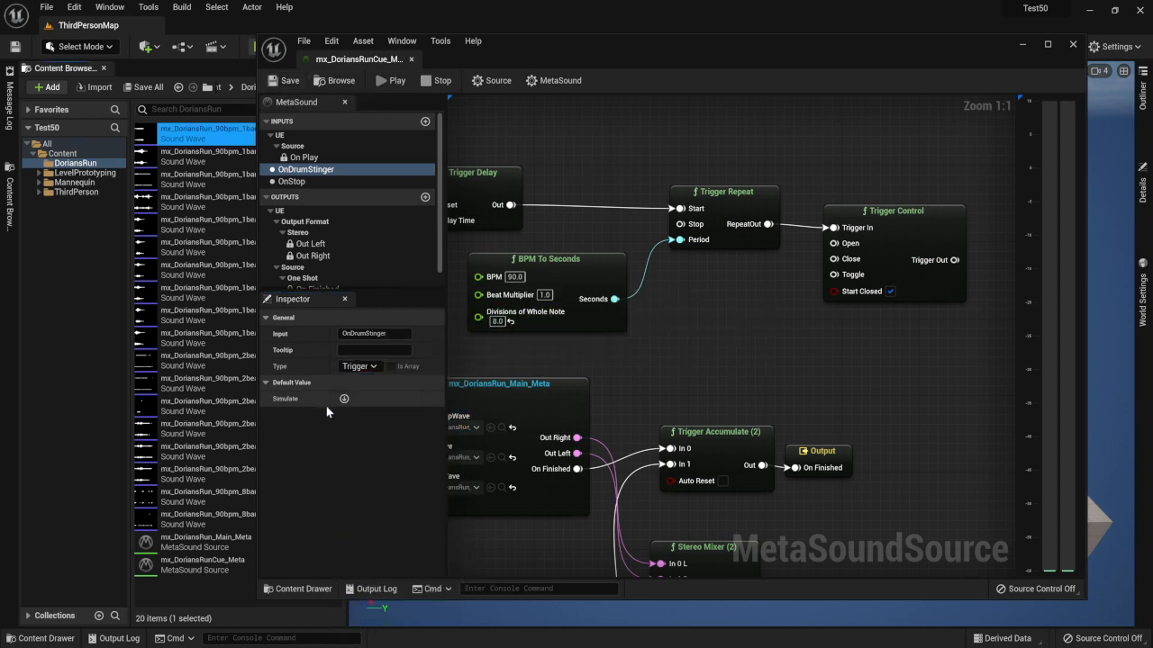
Step: Connect an OnDrumStinger input node to Trigger Control's Open pin
{"action": "left_click_drag", "start_coordinate": [834, 243], "coordinate": [770, 275]}
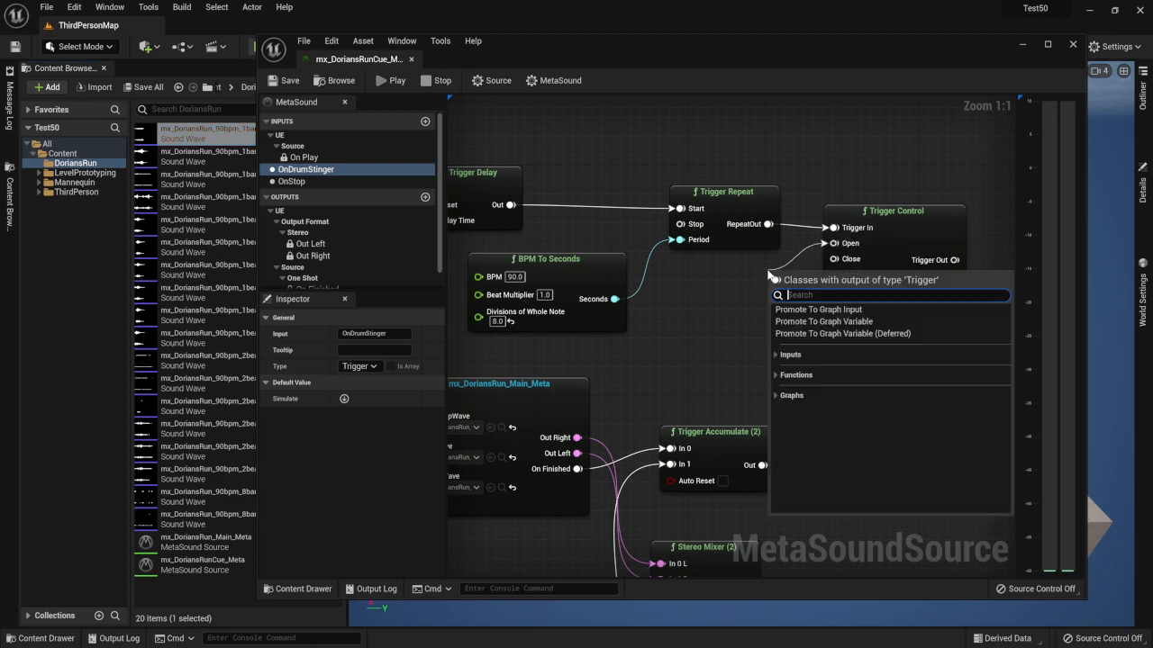
{"action": "left_click", "coordinate": [773, 356]}
{"action": "left_click", "coordinate": [812, 386]}
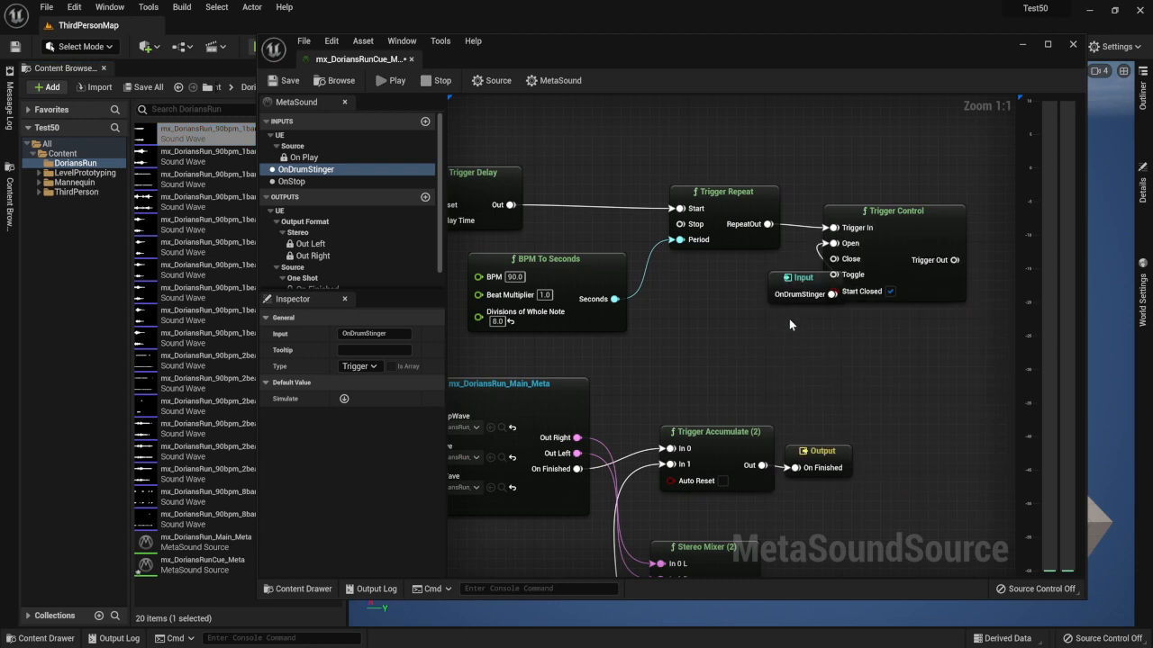
Step: Add a Trigger Delay fed by OnDrumStinger, with Delay Time from BPM To Seconds, and connect its Out to Trigger Control's Close pin
{"action": "left_click_drag", "start_coordinate": [801, 287], "coordinate": [742, 268]}
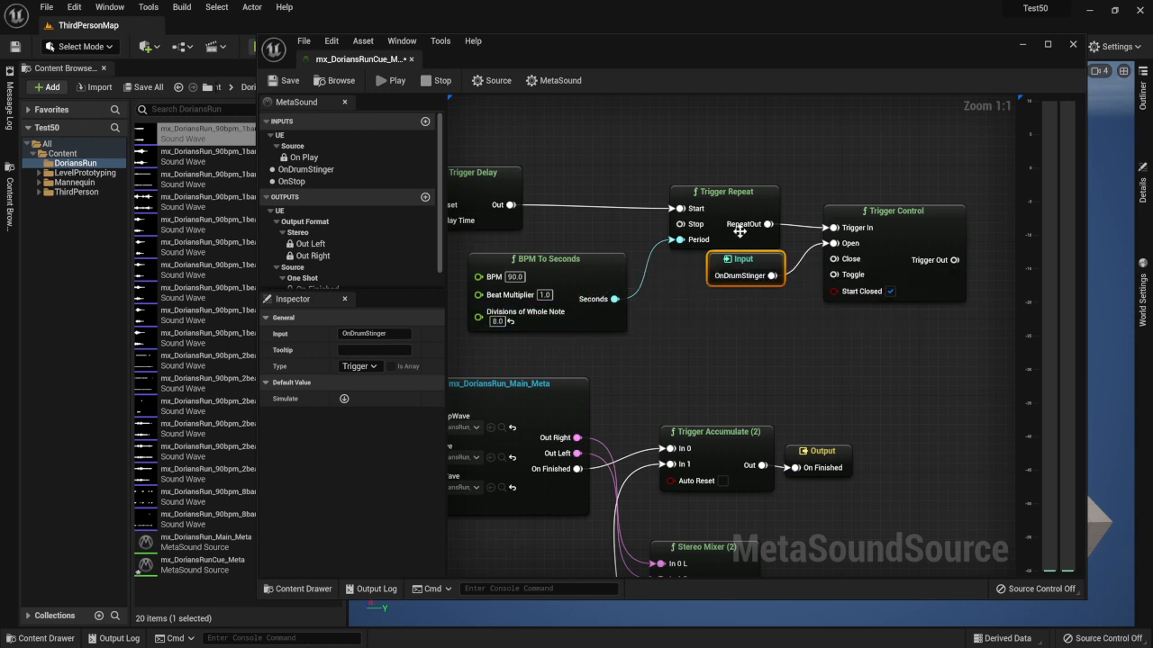
{"action": "left_click_drag", "start_coordinate": [745, 261], "coordinate": [693, 325]}
{"action": "type", "text": "delay"}
{"action": "key", "text": "Return"}
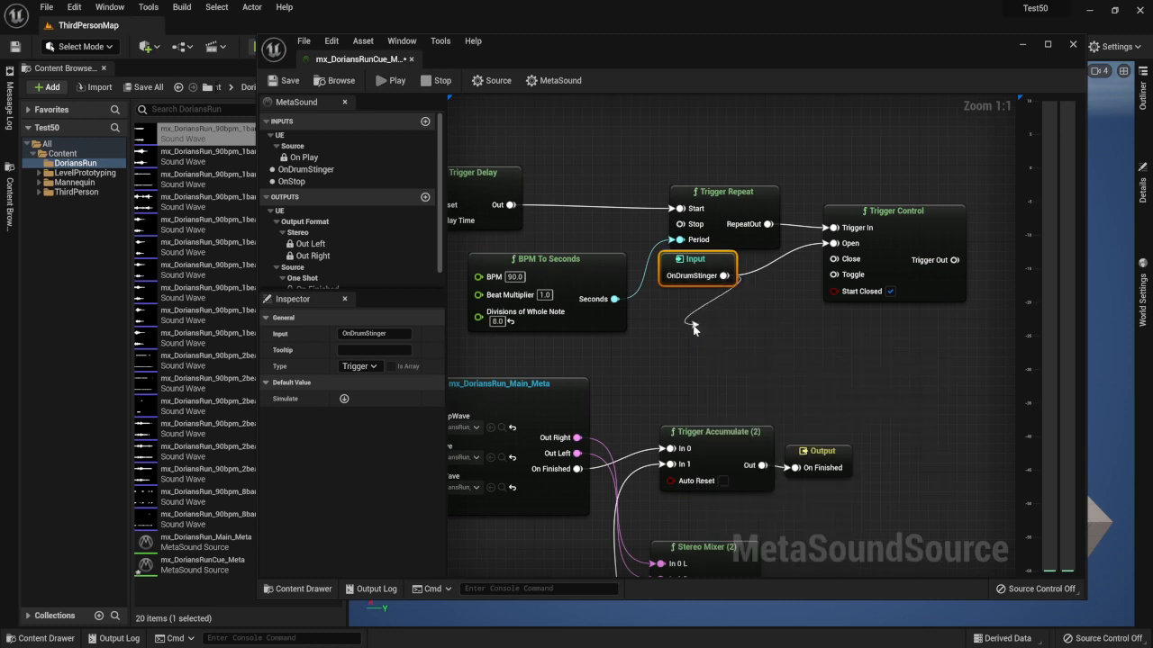
{"action": "left_click_drag", "start_coordinate": [612, 299], "coordinate": [715, 381]}
{"action": "left_click_drag", "start_coordinate": [743, 348], "coordinate": [720, 313]}
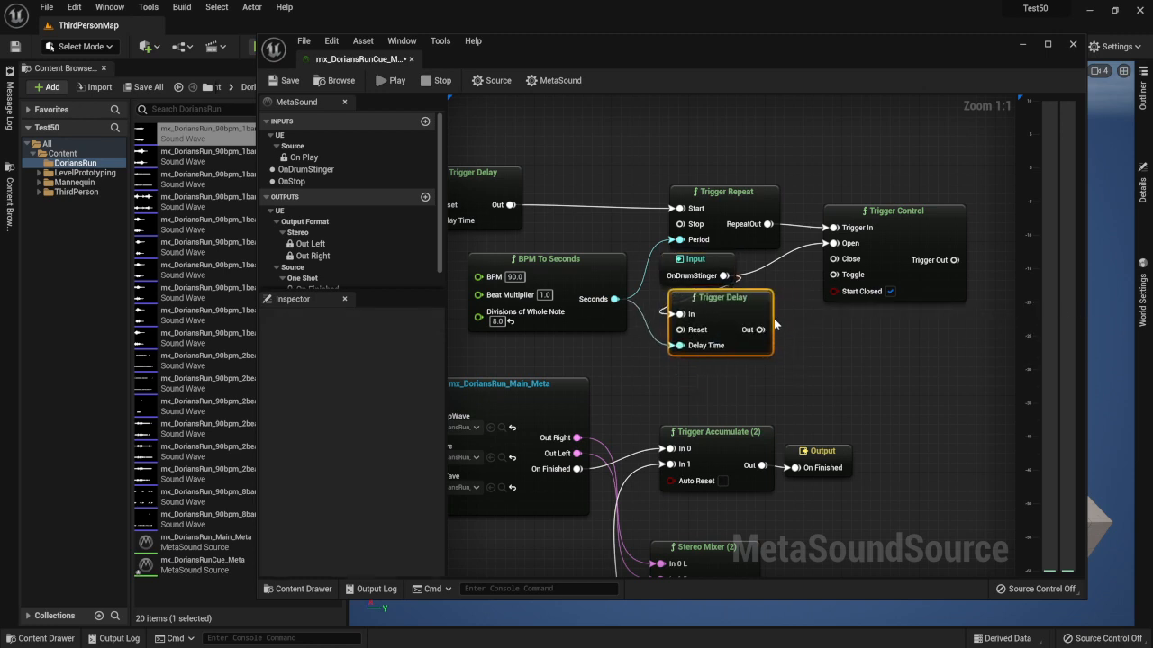
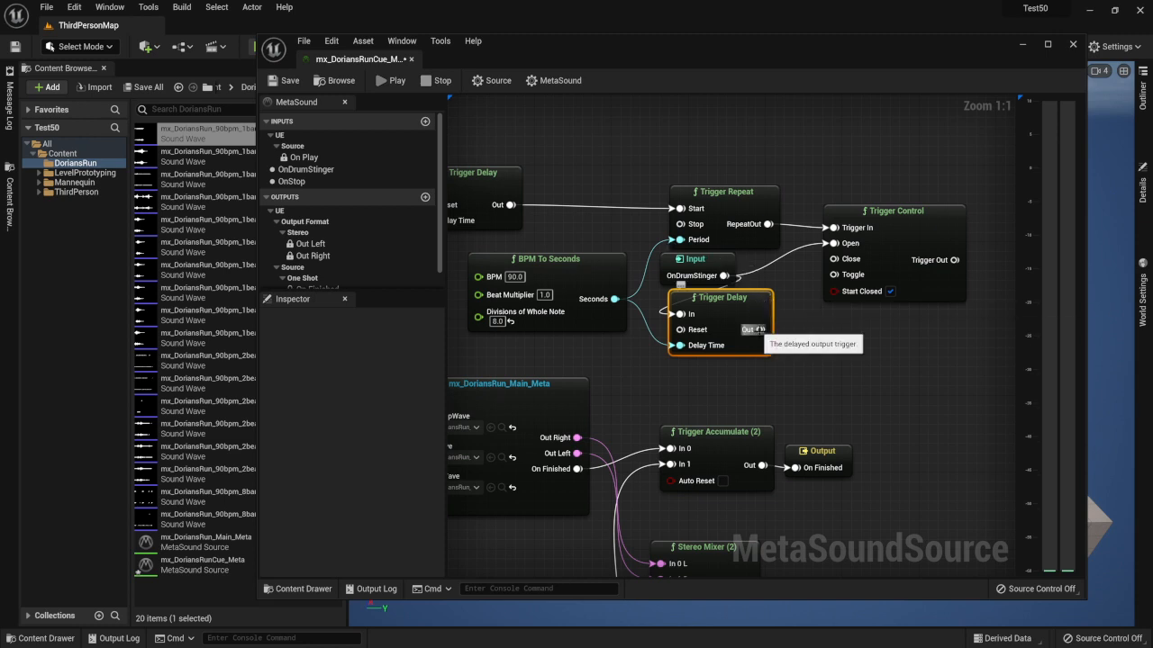
{"action": "left_click_drag", "start_coordinate": [759, 329], "coordinate": [833, 259]}
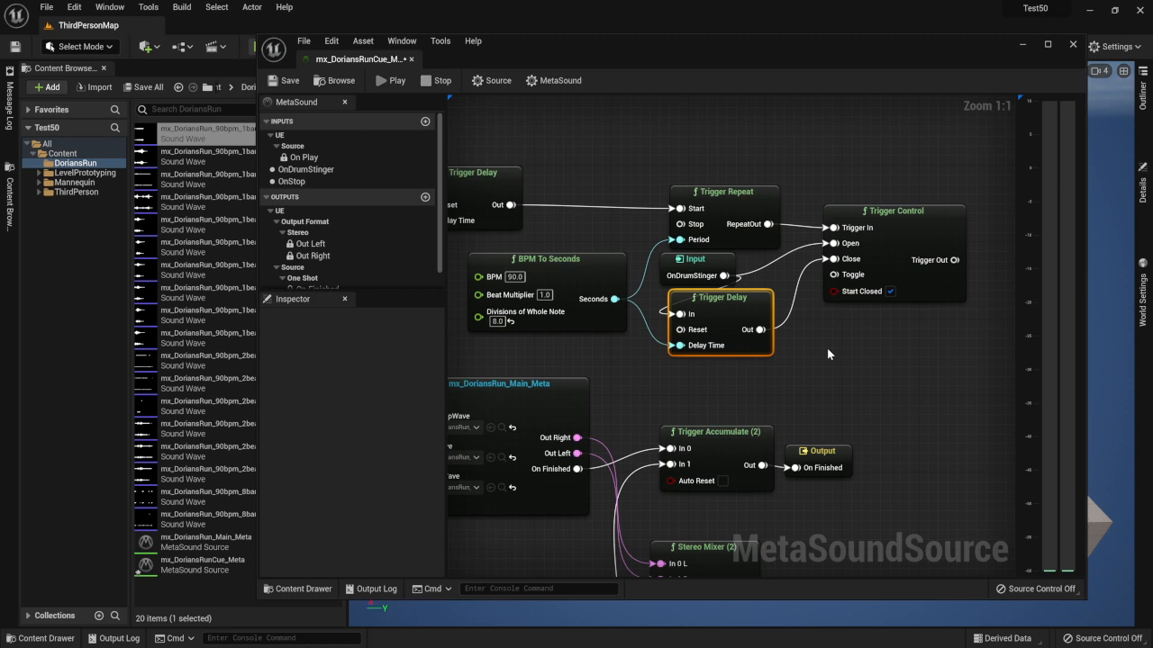
Step: Add a Trigger Once node driven by Trigger Control's Trigger Out
{"action": "right_click_drag", "start_coordinate": [905, 342], "coordinate": [726, 344]}
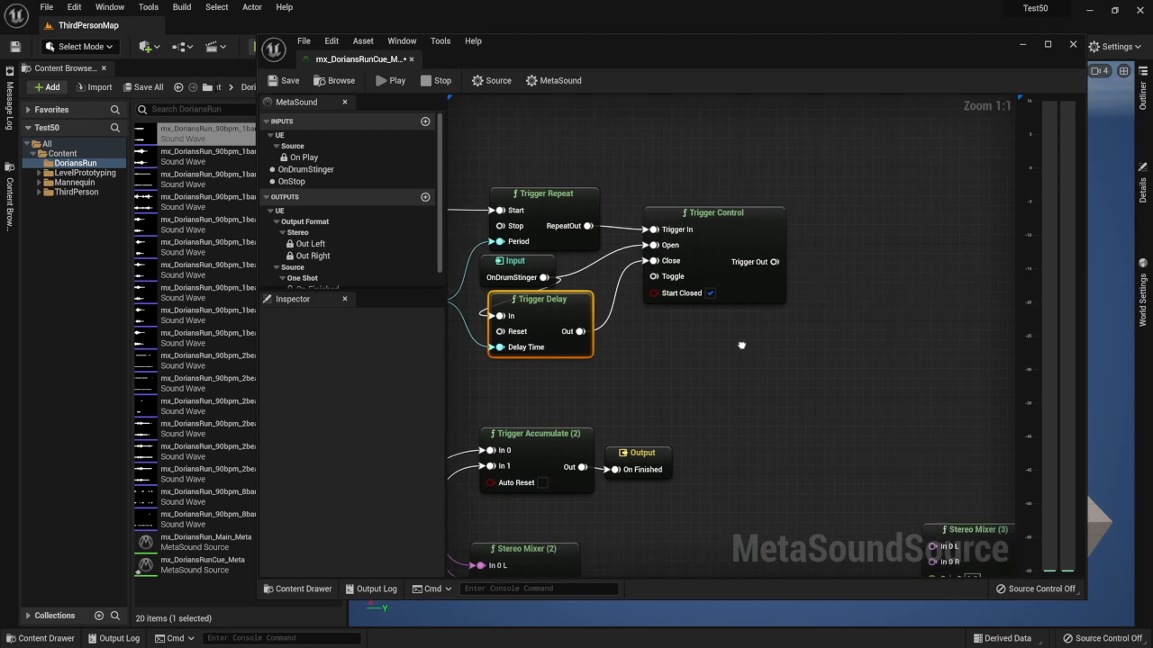
{"action": "left_click_drag", "start_coordinate": [725, 232], "coordinate": [733, 204]}
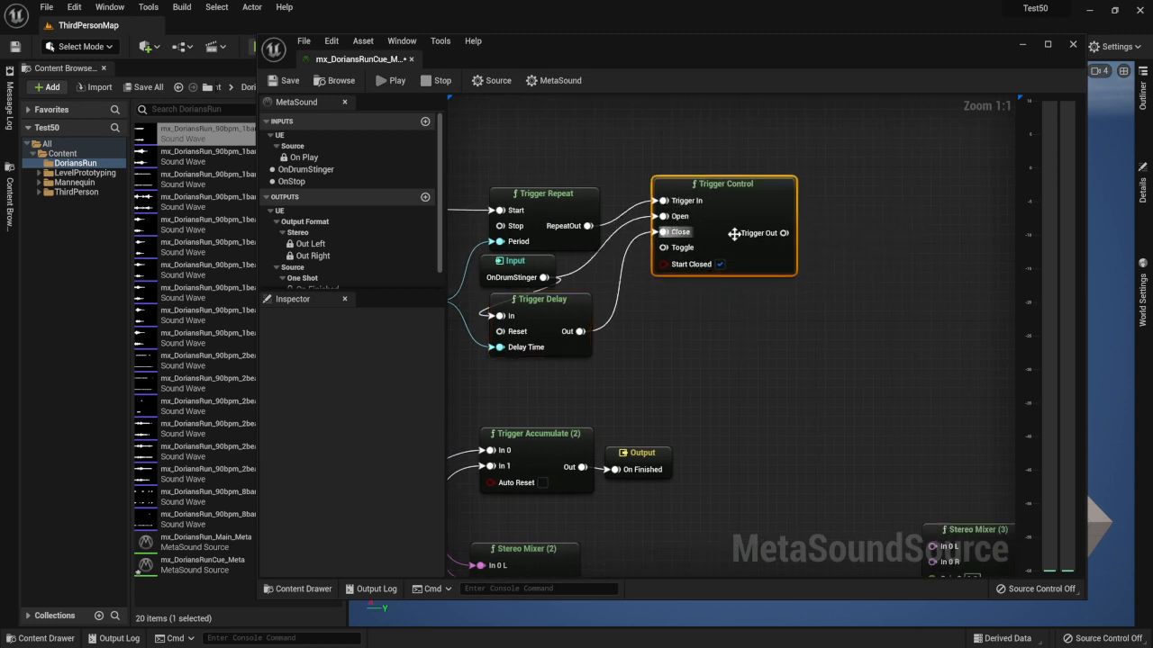
{"action": "left_click_drag", "start_coordinate": [784, 233], "coordinate": [836, 250]}
{"action": "type", "text": "t"}
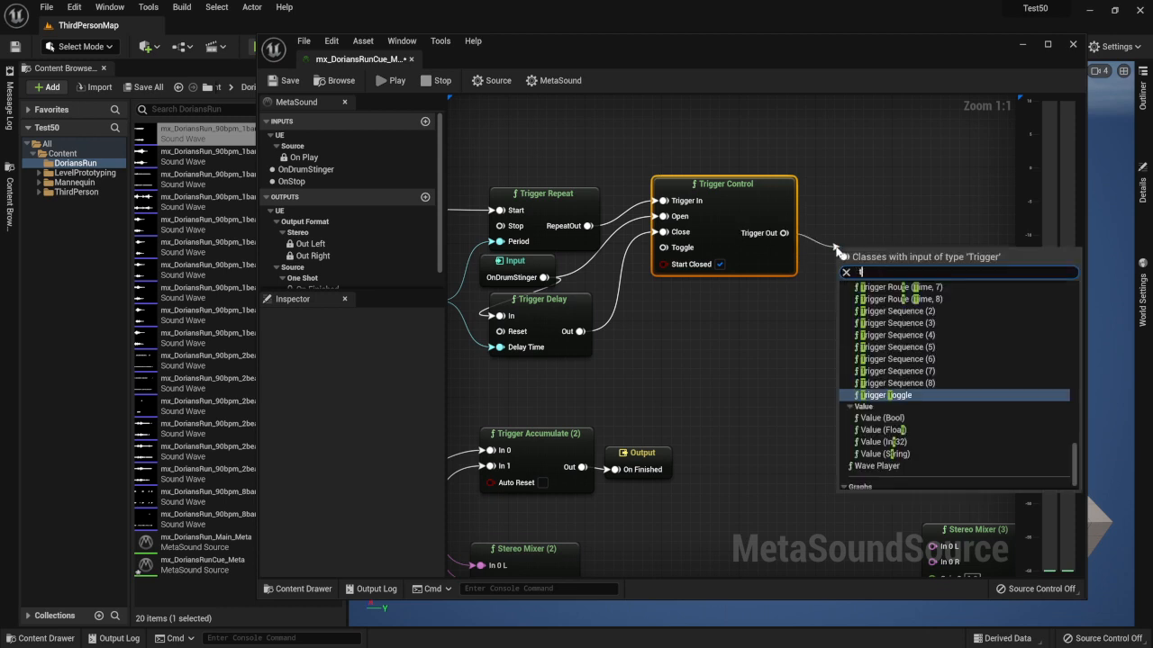
{"action": "type", "text": "rigger once"}
{"action": "key", "text": "Return"}
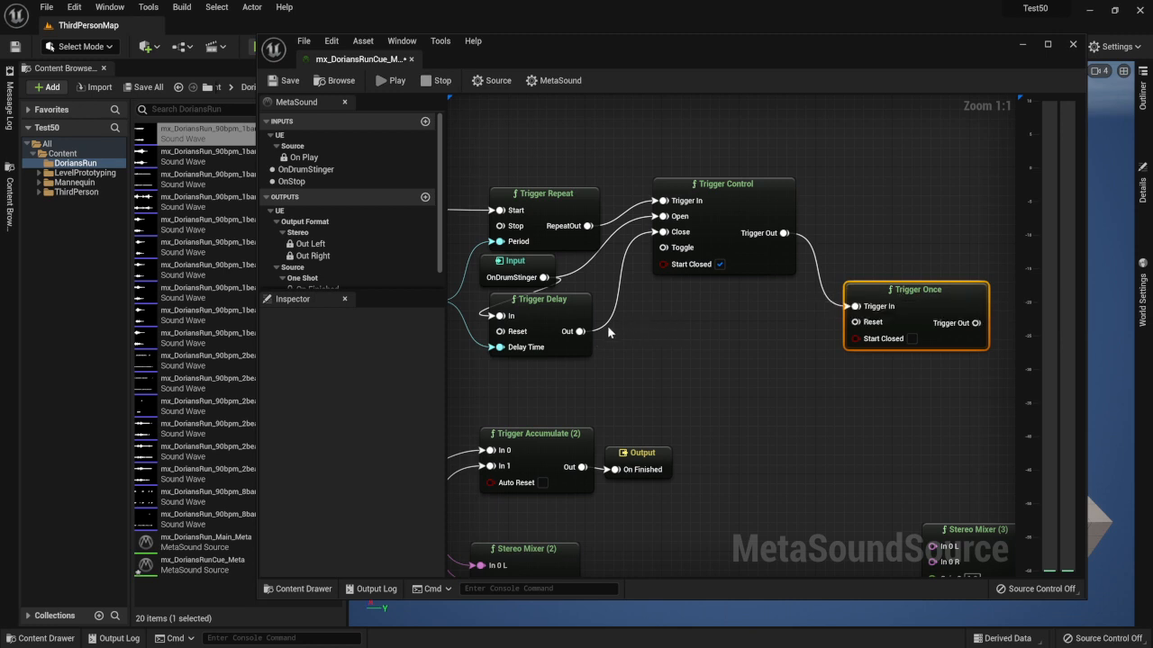
Step: Duplicate the Trigger Delay, feeding its In from the first delay's Out and its Delay Time from BPM To Seconds
{"action": "right_click_drag", "start_coordinate": [638, 352], "coordinate": [780, 334]}
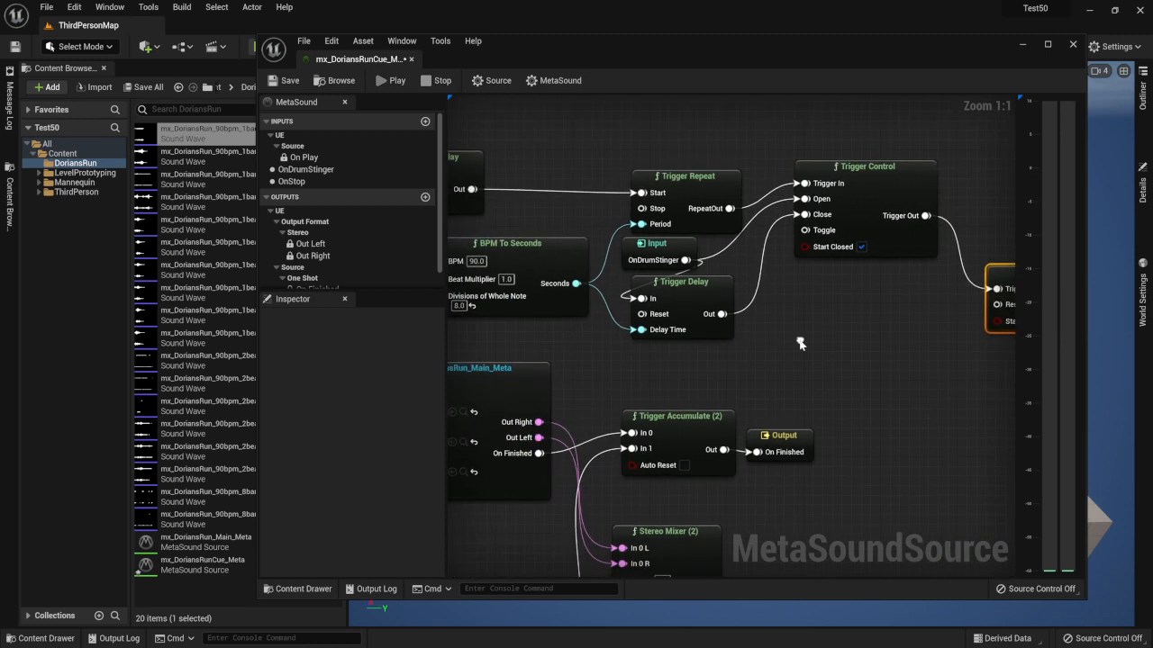
{"action": "left_click", "coordinate": [694, 289]}
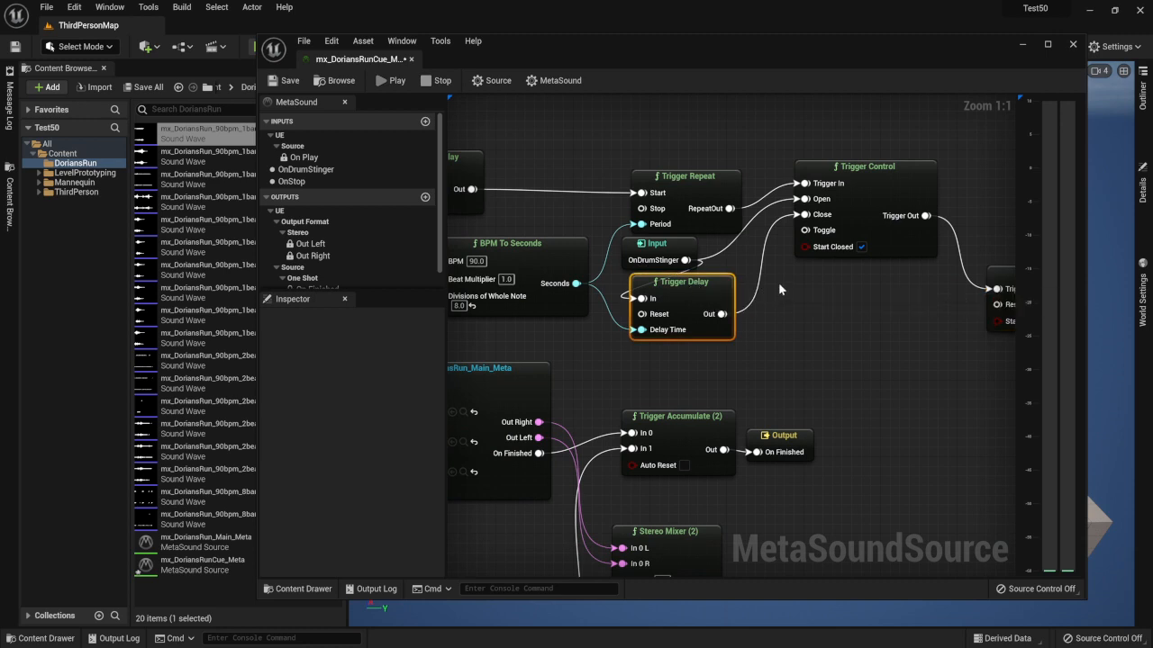
{"action": "key", "text": "ctrl+c"}
{"action": "key", "text": "ctrl+v"}
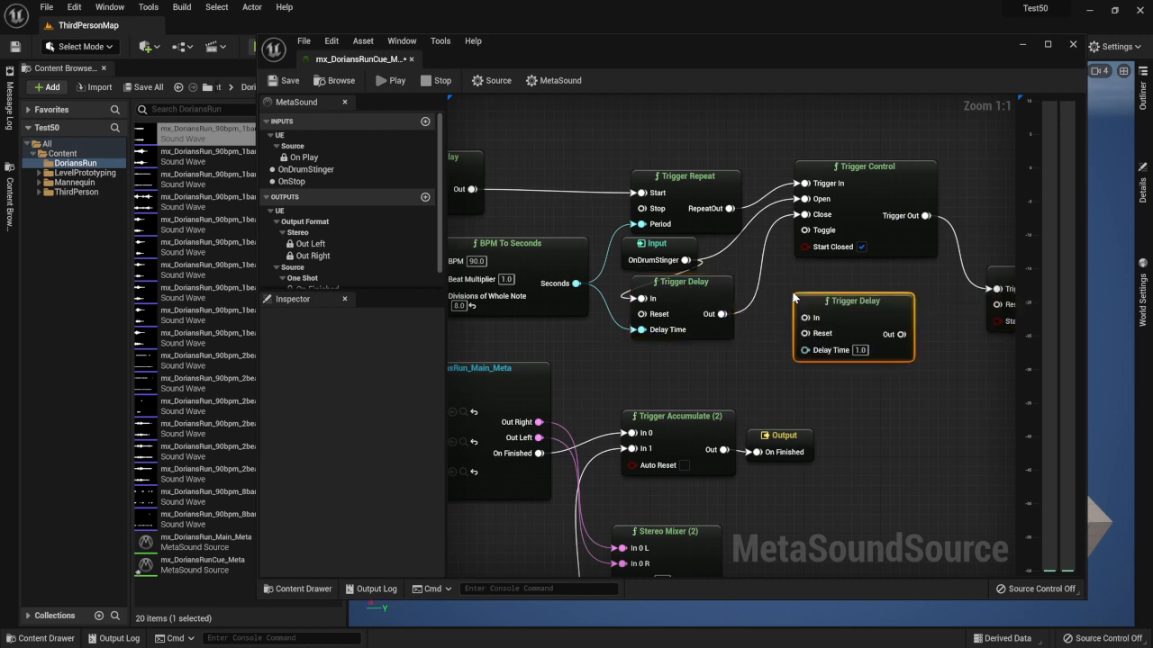
{"action": "left_click_drag", "start_coordinate": [721, 313], "coordinate": [808, 320]}
{"action": "left_click_drag", "start_coordinate": [576, 283], "coordinate": [829, 354]}
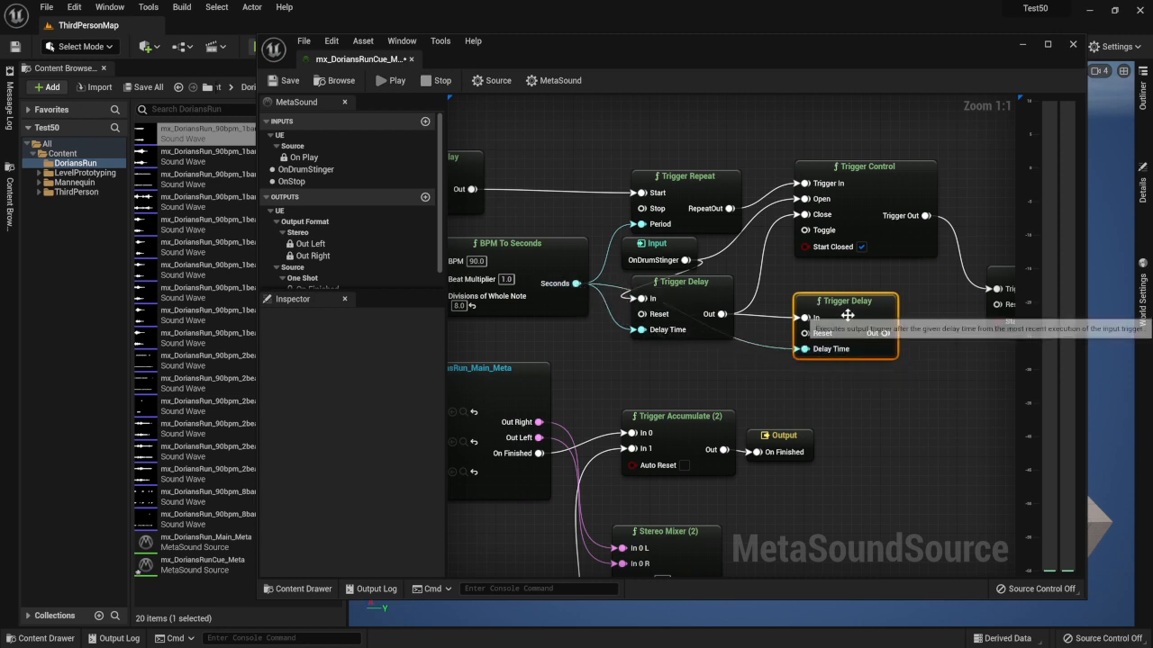
Step: Connect the duplicated Trigger Delay's Out to Trigger Once's Reset pin
{"action": "right_click_drag", "start_coordinate": [841, 312], "coordinate": [664, 313]}
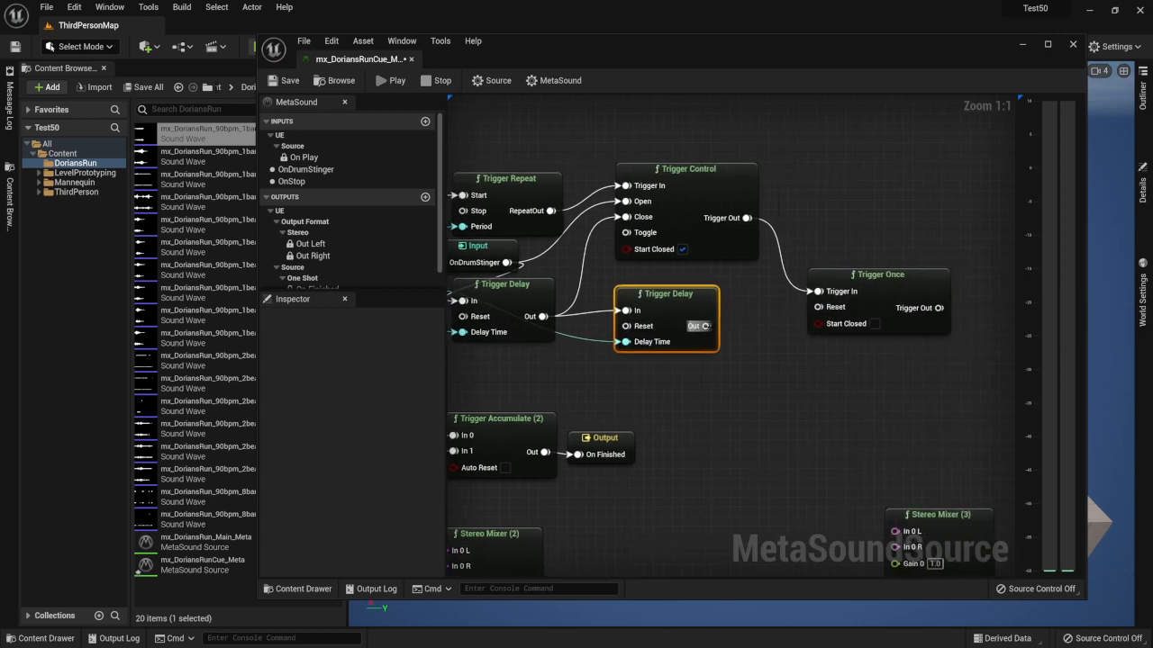
{"action": "left_click_drag", "start_coordinate": [706, 326], "coordinate": [818, 307]}
{"action": "right_click_drag", "start_coordinate": [757, 341], "coordinate": [895, 335]}
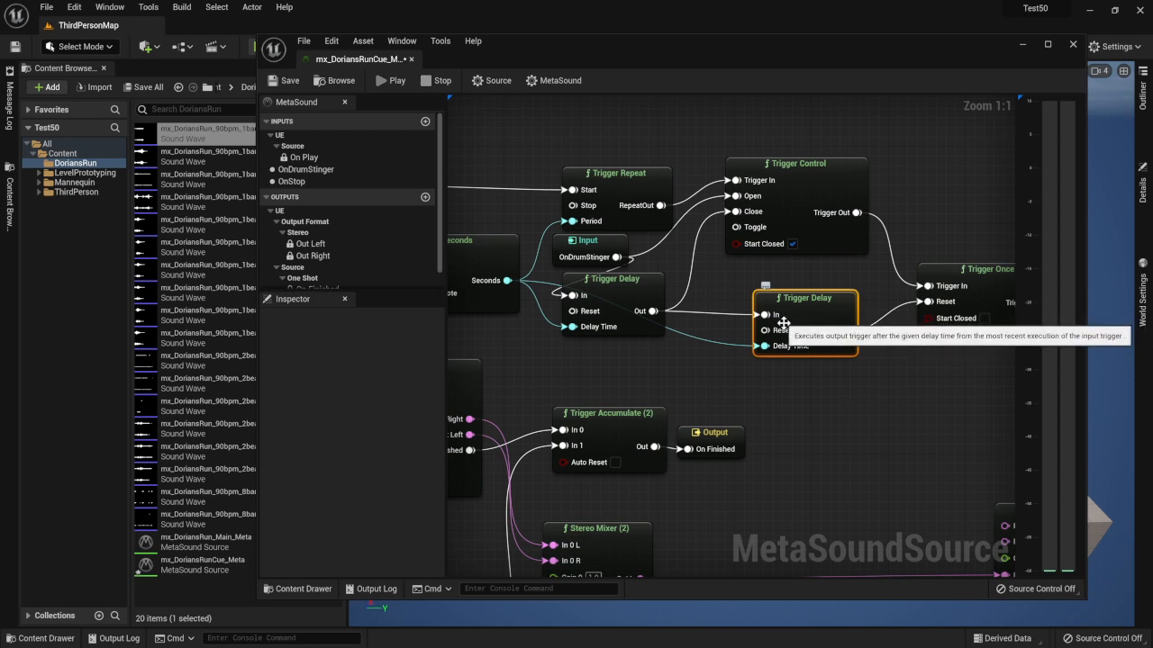
Step: Rewire the second Trigger Delay's In to Trigger Control's Trigger Out, moving that delay and Trigger Once farther from Trigger Control
{"action": "right_click_drag", "start_coordinate": [709, 283], "coordinate": [683, 282]}
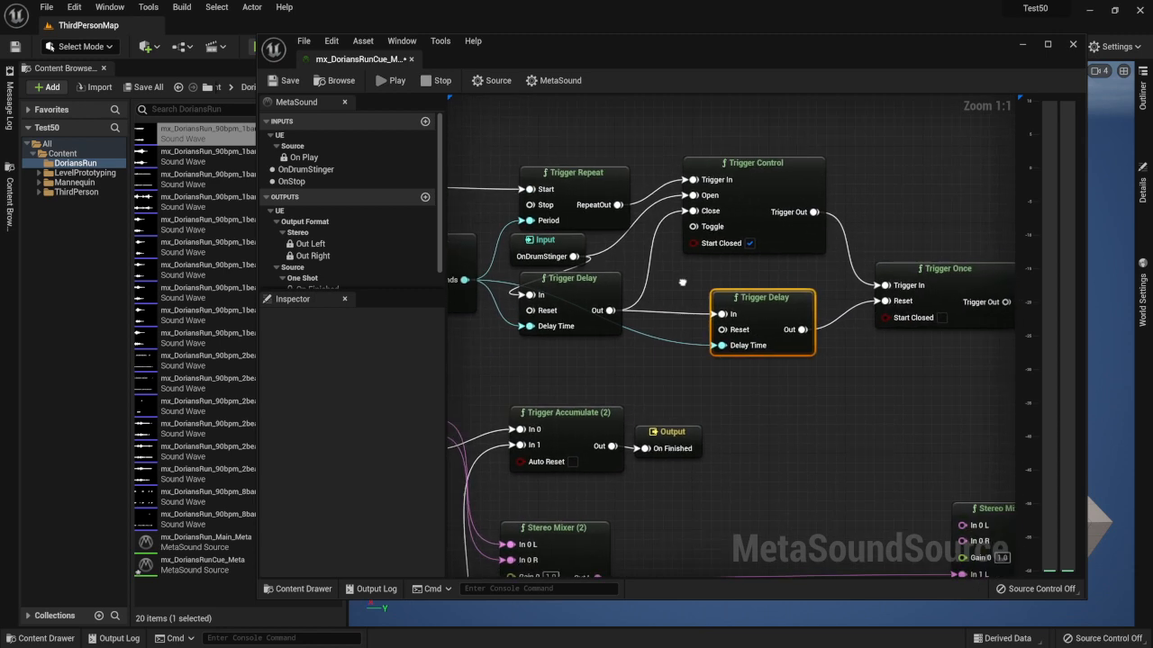
{"action": "right_click_drag", "start_coordinate": [692, 278], "coordinate": [610, 267]}
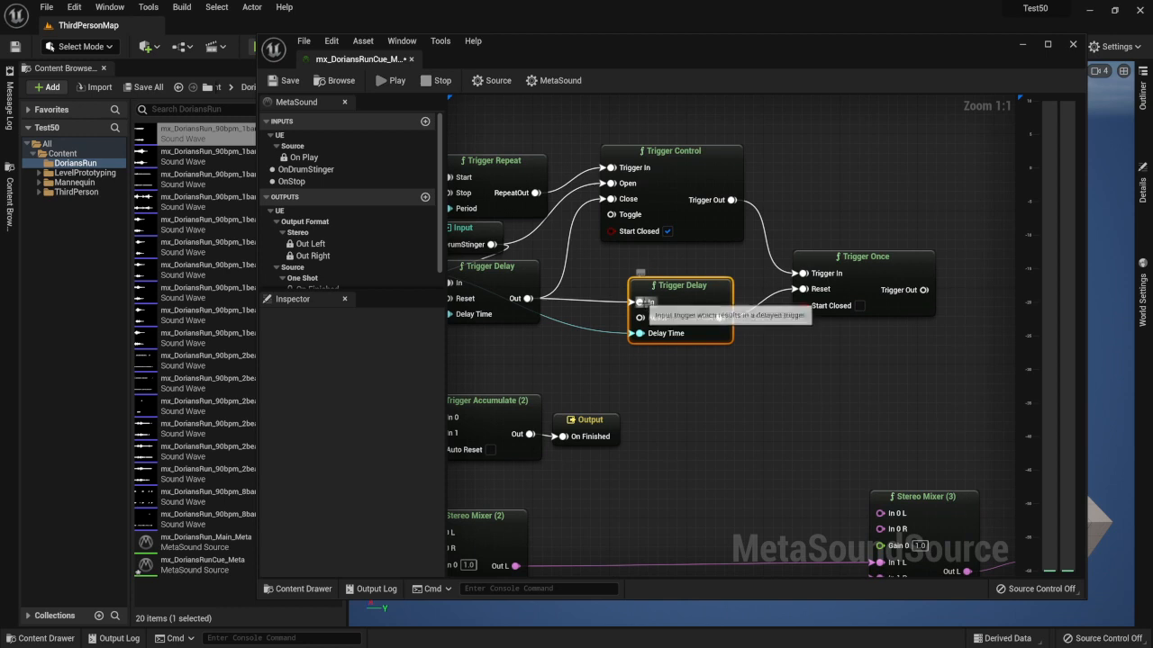
{"action": "left_click_drag", "start_coordinate": [644, 303], "coordinate": [601, 326], "text": "ctrl"}
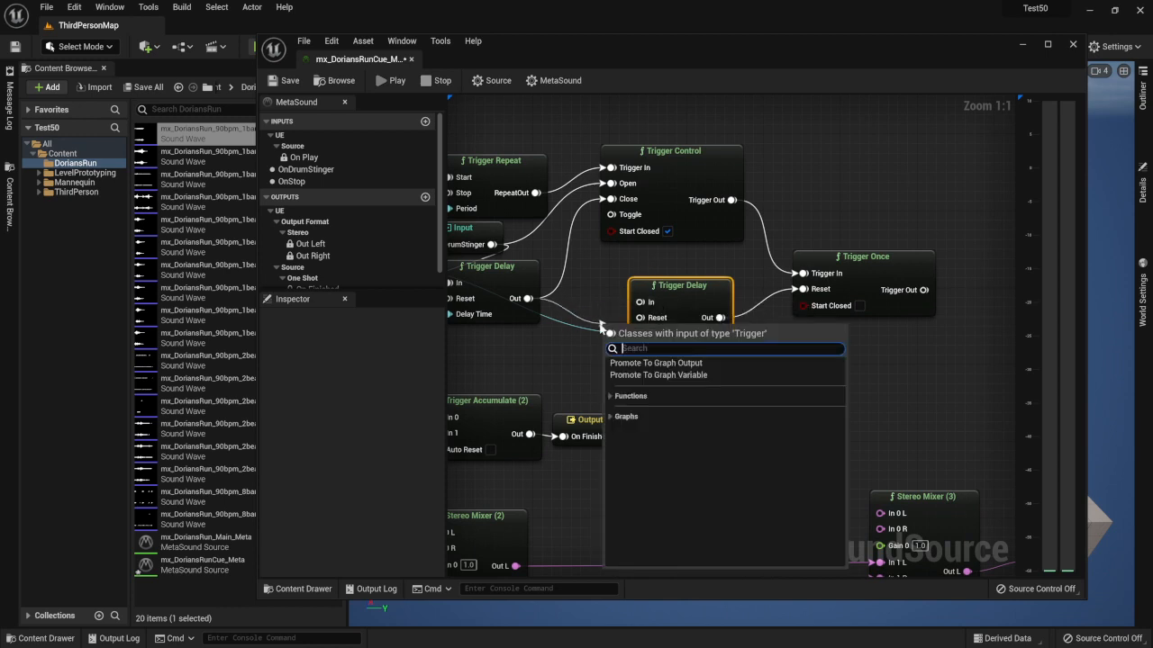
{"action": "left_click", "coordinate": [552, 345]}
{"action": "right_click_drag", "start_coordinate": [707, 267], "coordinate": [587, 263]}
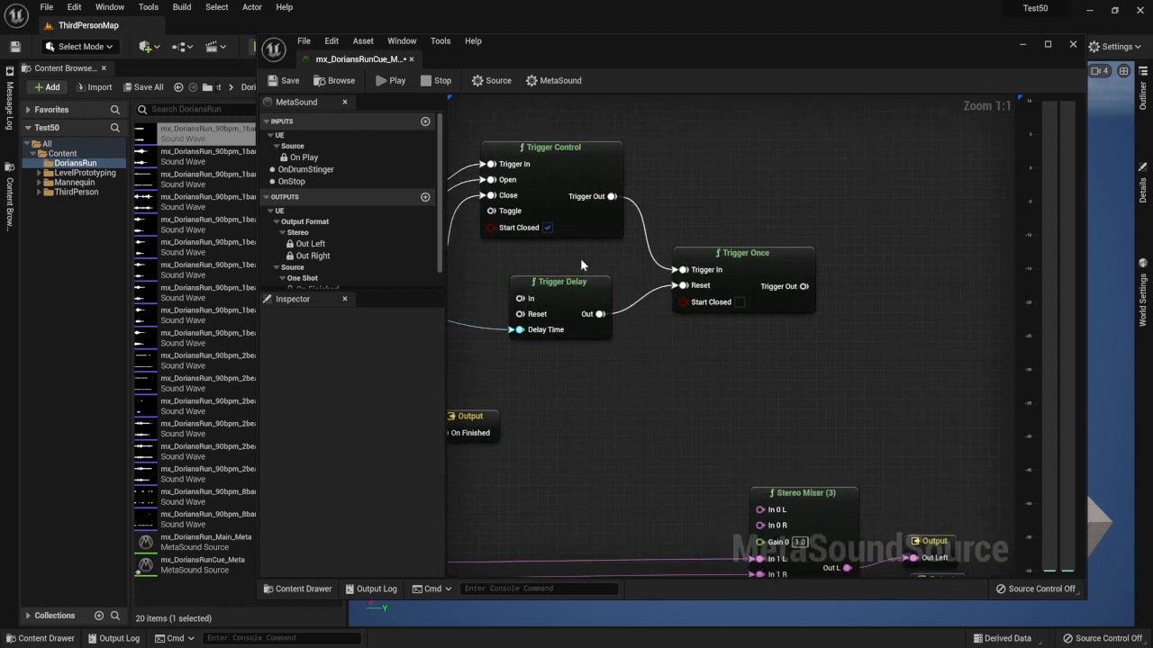
{"action": "left_click_drag", "start_coordinate": [580, 258], "coordinate": [720, 322]}
{"action": "left_click_drag", "start_coordinate": [713, 264], "coordinate": [838, 255]}
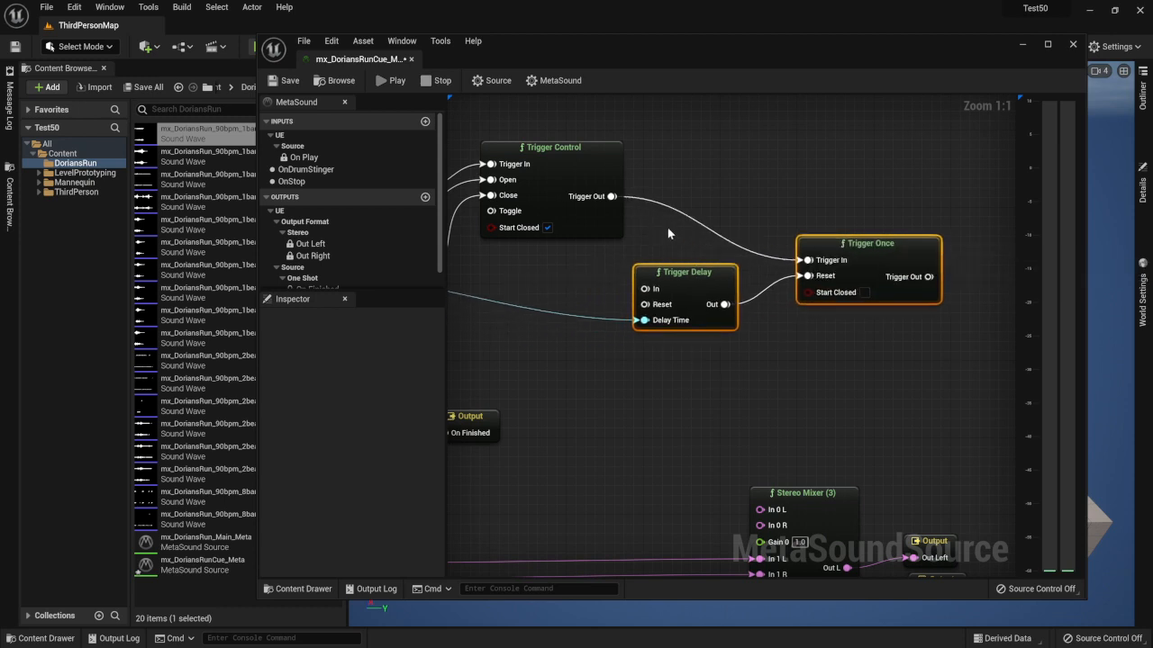
{"action": "left_click_drag", "start_coordinate": [609, 199], "coordinate": [645, 289]}
{"action": "right_click_drag", "start_coordinate": [593, 289], "coordinate": [773, 279]}
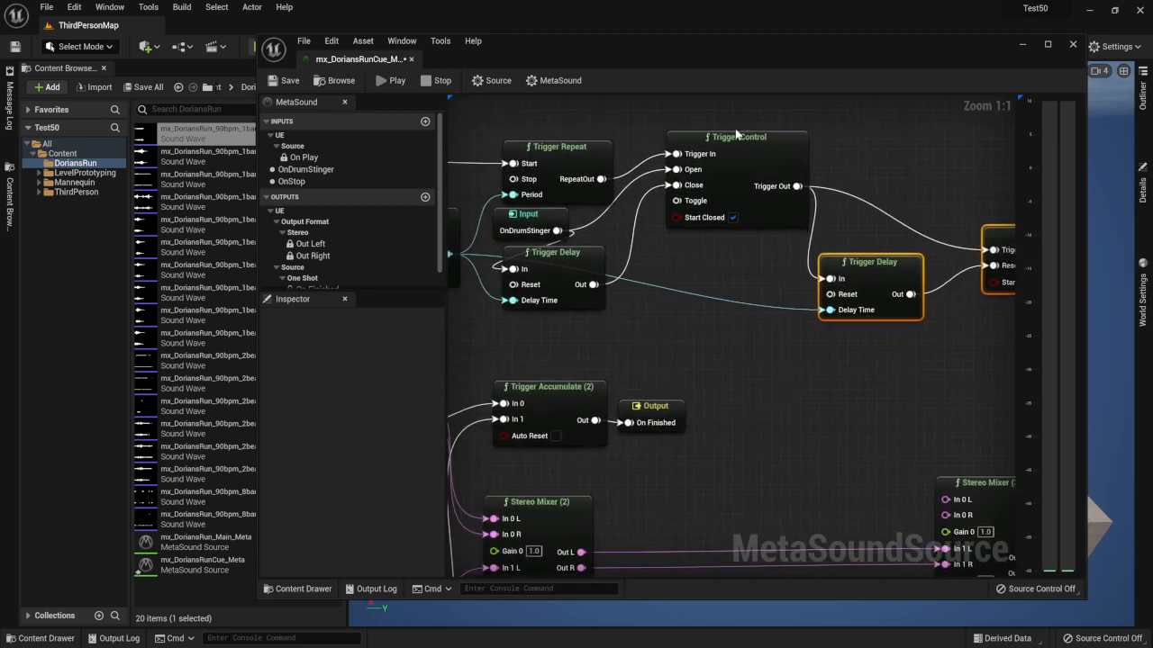
Step: Spread out the first Trigger Delay, Trigger Repeat and OnDrumStinger input nodes so their connections are easy to follow
{"action": "right_click_drag", "start_coordinate": [689, 161], "coordinate": [806, 228]}
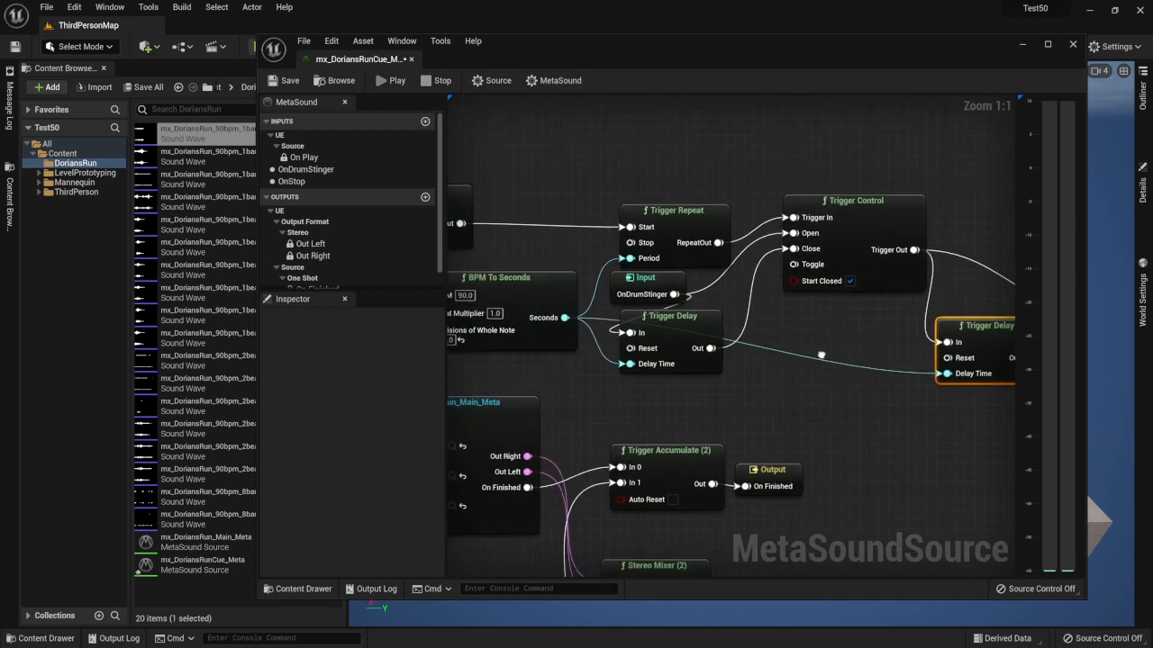
{"action": "left_click_drag", "start_coordinate": [678, 321], "coordinate": [746, 311]}
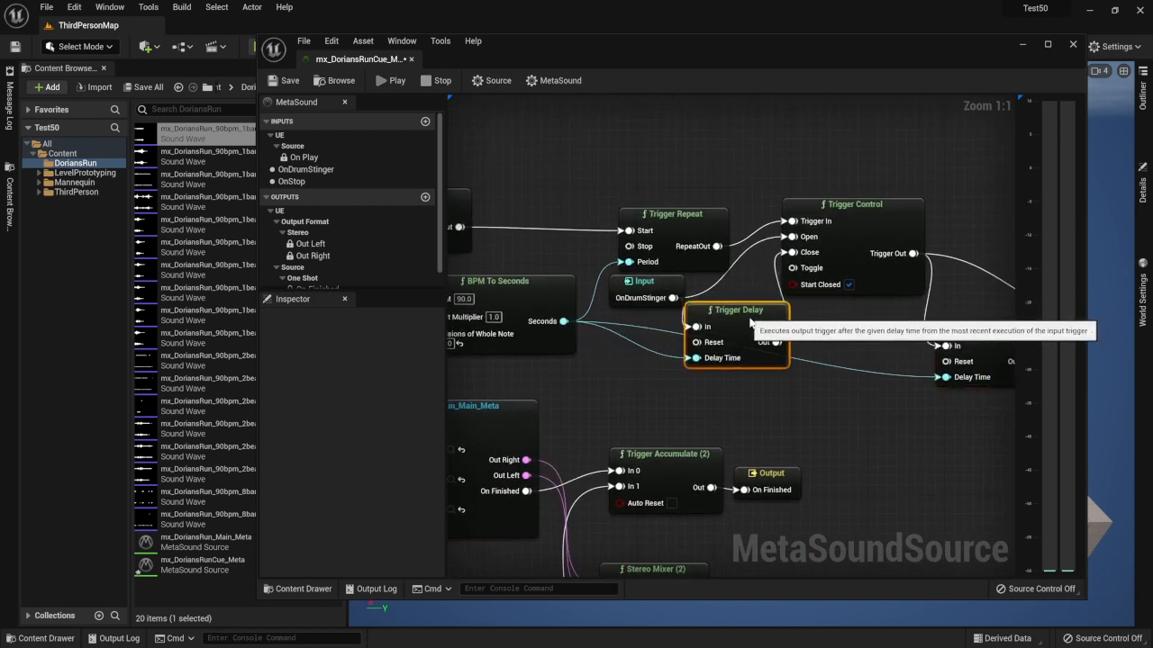
{"action": "left_click_drag", "start_coordinate": [661, 216], "coordinate": [605, 197]}
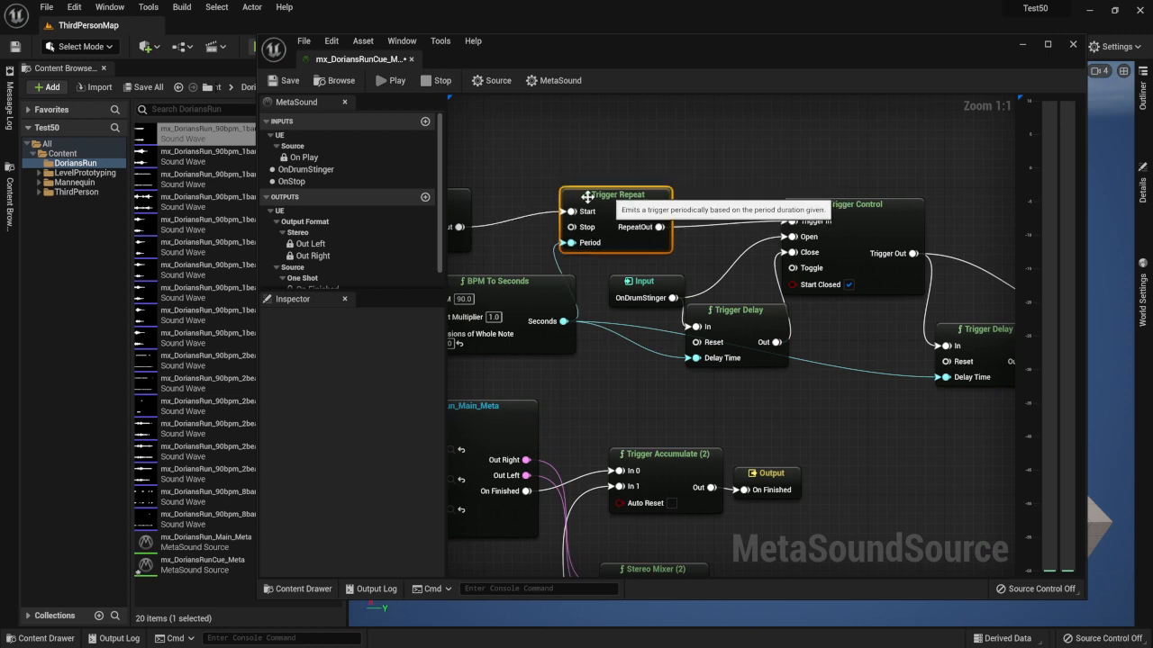
{"action": "right_click_drag", "start_coordinate": [518, 290], "coordinate": [692, 262]}
{"action": "left_click_drag", "start_coordinate": [691, 262], "coordinate": [662, 263]}
{"action": "right_click_drag", "start_coordinate": [810, 300], "coordinate": [680, 306]}
{"action": "mouse_move", "coordinate": [711, 266]}
{"action": "left_mouse_down"}
{"action": "mouse_move", "coordinate": [664, 315]}
{"action": "mouse_move", "coordinate": [701, 257]}
{"action": "left_mouse_up"}
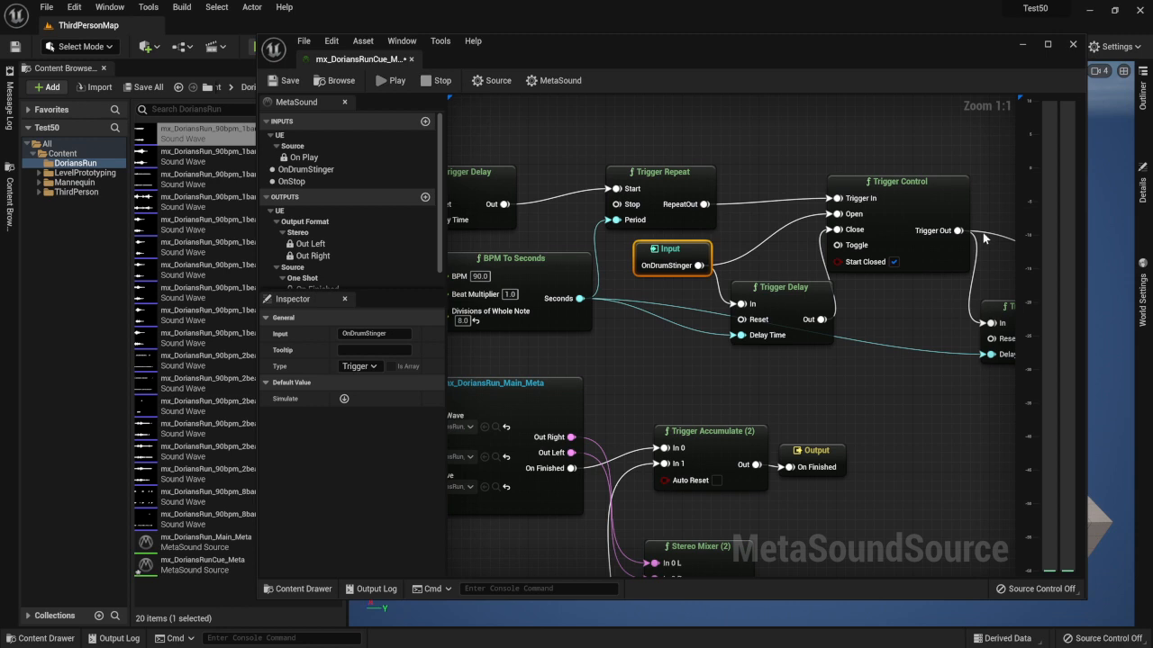
Step: Examine the trigger chain from OnDrumStinger through Trigger Control and both Trigger Delays to Trigger Once
{"action": "right_click_drag", "start_coordinate": [984, 238], "coordinate": [805, 234]}
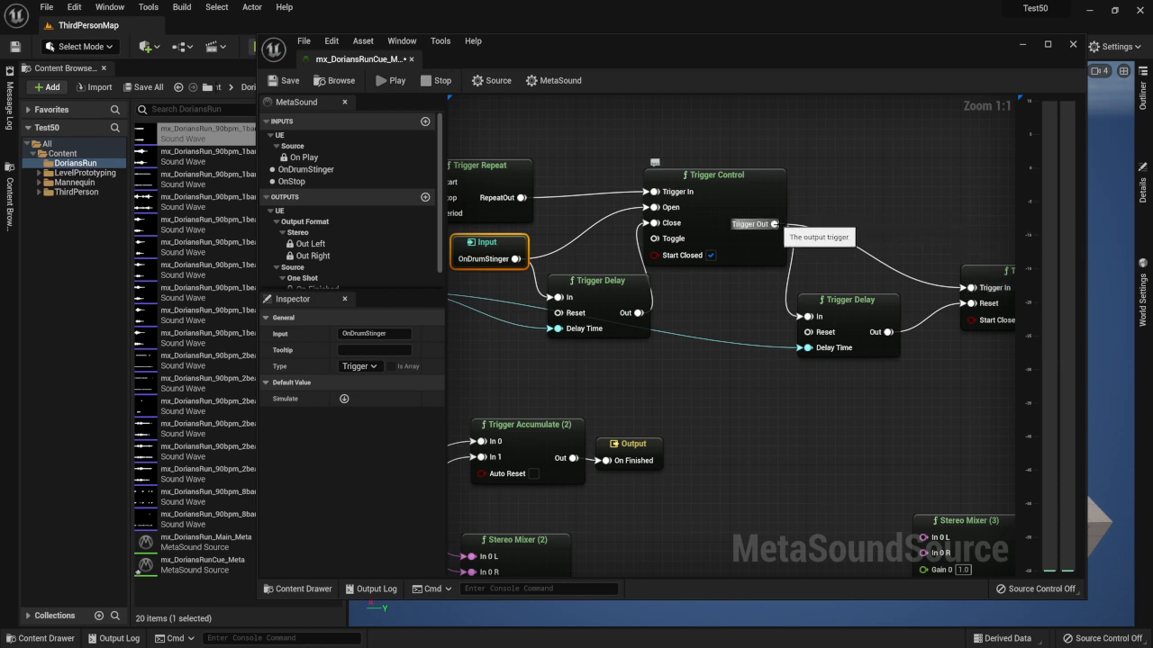
{"action": "right_click_drag", "start_coordinate": [966, 358], "coordinate": [796, 362]}
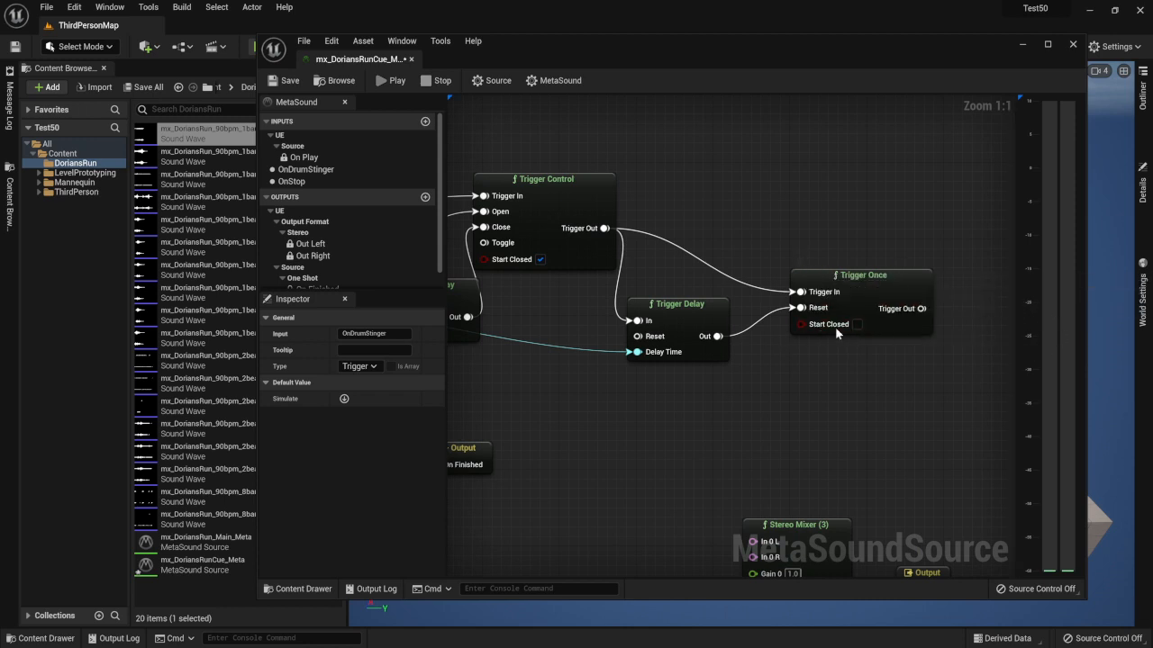
{"action": "right_click_drag", "start_coordinate": [949, 340], "coordinate": [800, 296]}
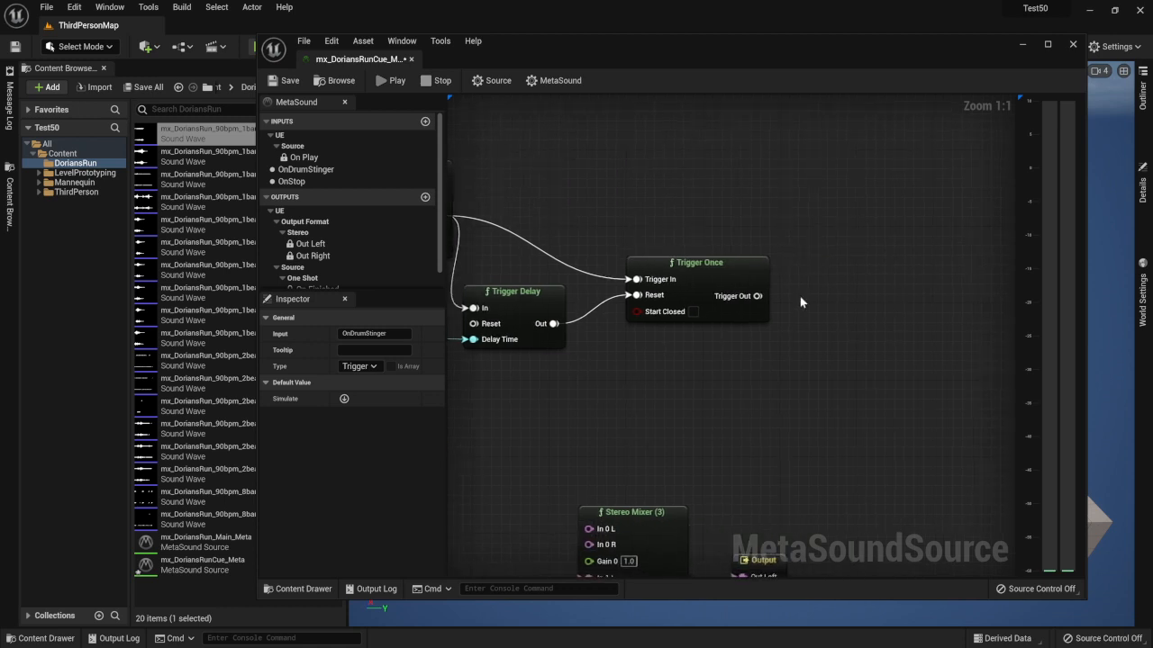
{"action": "right_click_drag", "start_coordinate": [910, 275], "coordinate": [923, 343]}
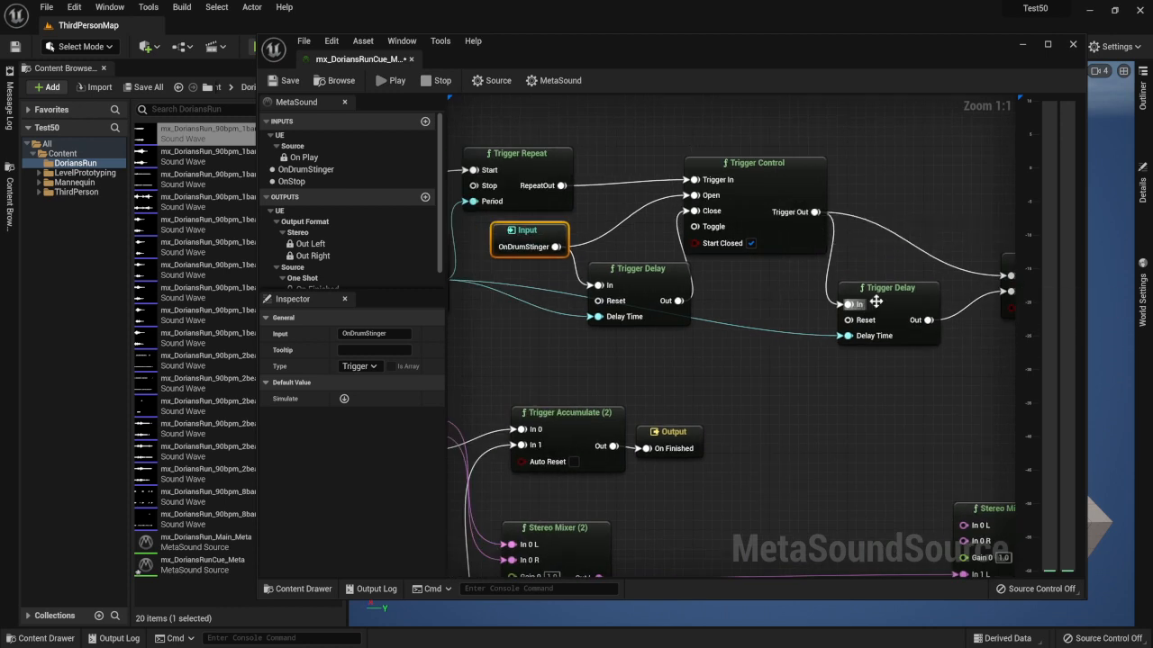
{"action": "right_click_drag", "start_coordinate": [997, 340], "coordinate": [883, 351]}
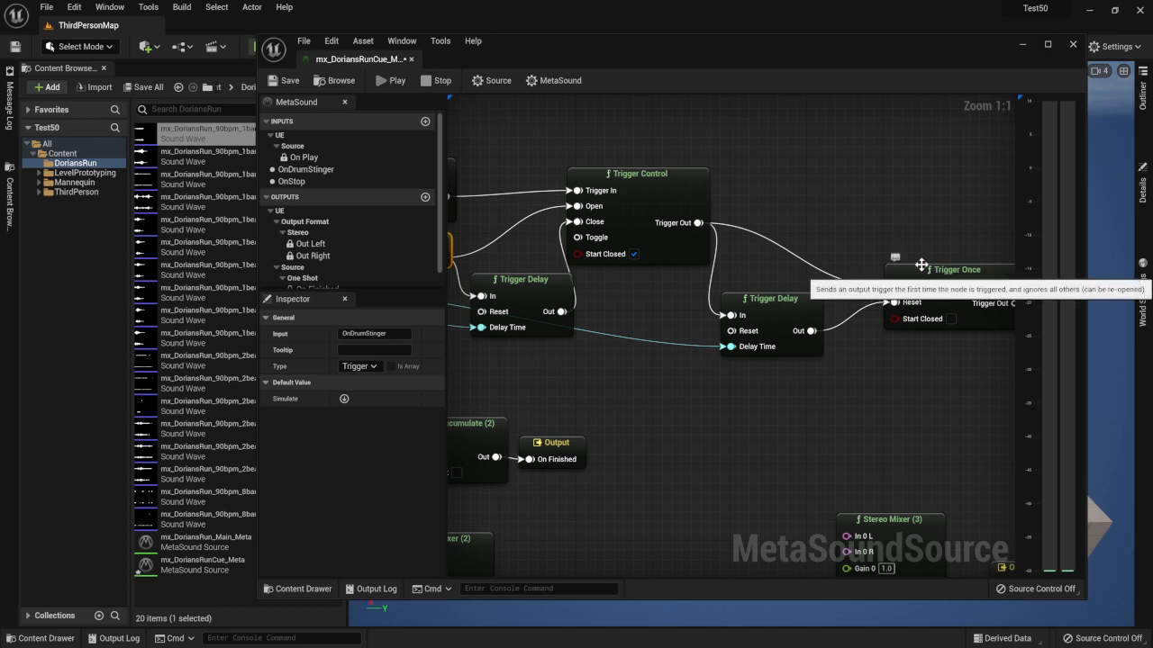
{"action": "right_click_drag", "start_coordinate": [613, 340], "coordinate": [747, 368]}
{"action": "right_click_drag", "start_coordinate": [926, 385], "coordinate": [844, 391]}
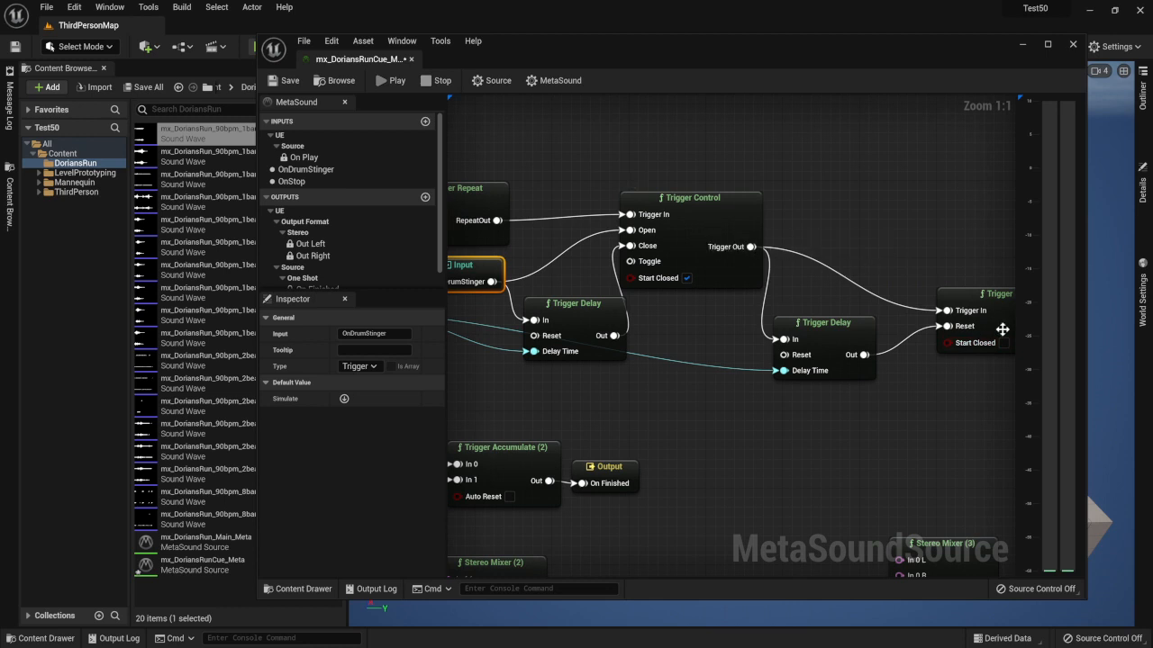
{"action": "right_click_drag", "start_coordinate": [708, 339], "coordinate": [822, 348]}
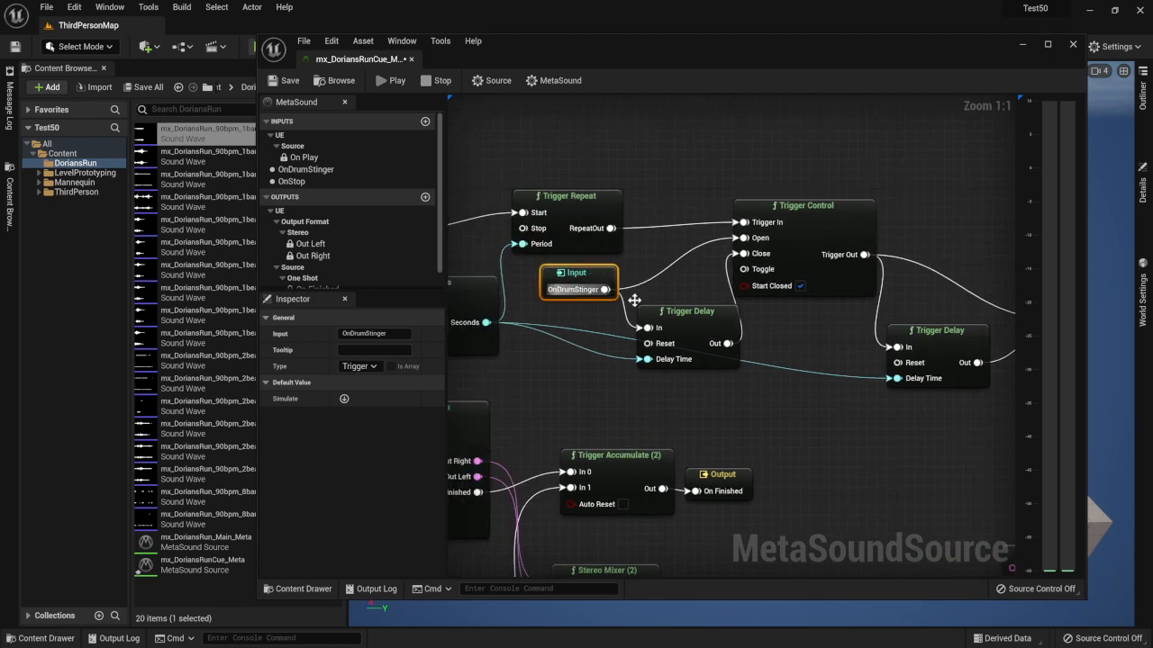
{"action": "right_click_drag", "start_coordinate": [948, 285], "coordinate": [778, 270]}
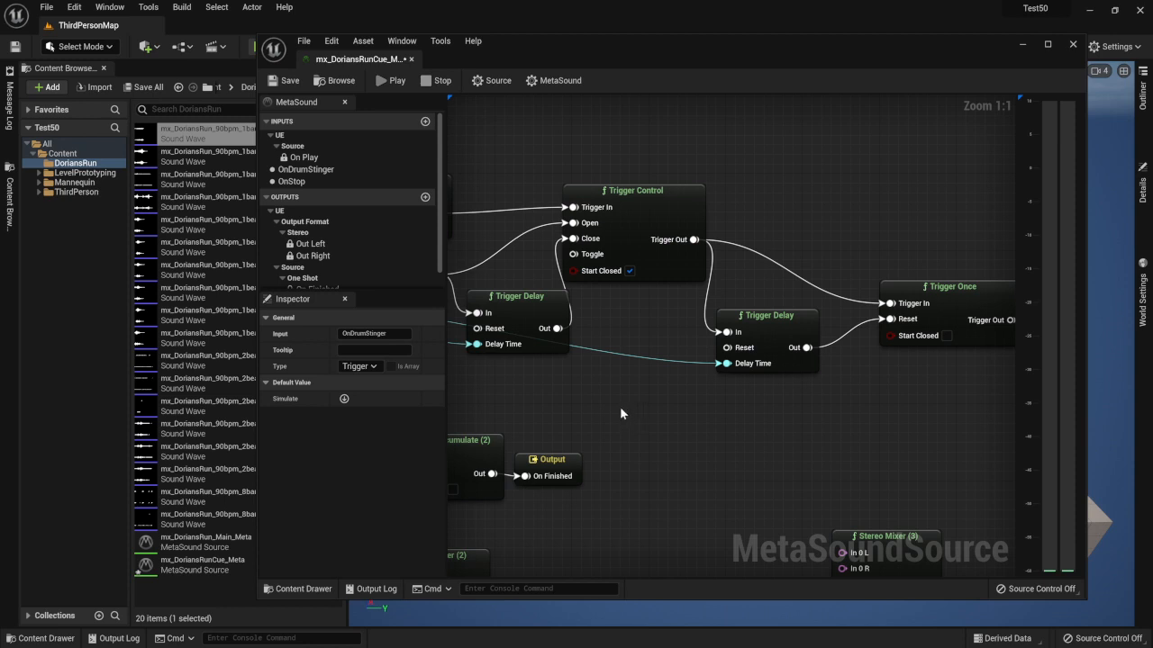
{"action": "right_click_drag", "start_coordinate": [629, 397], "coordinate": [773, 404]}
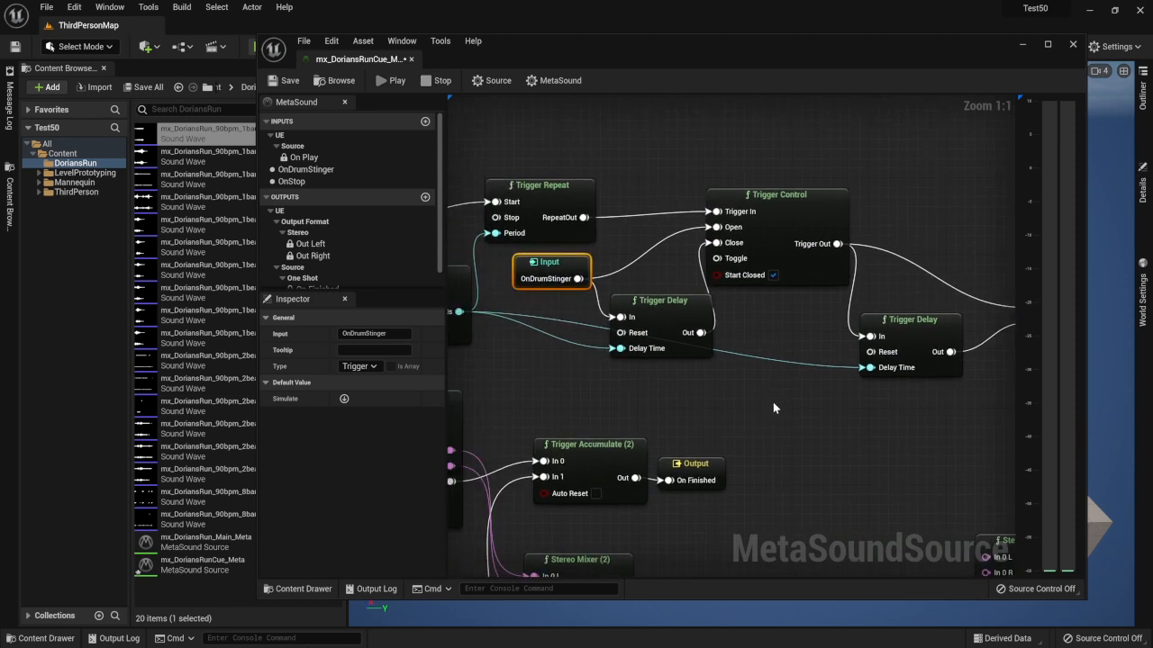
Step: Nudge the first Trigger Delay node slightly closer to the OnDrumStinger input node
{"action": "left_click_drag", "start_coordinate": [673, 306], "coordinate": [662, 306]}
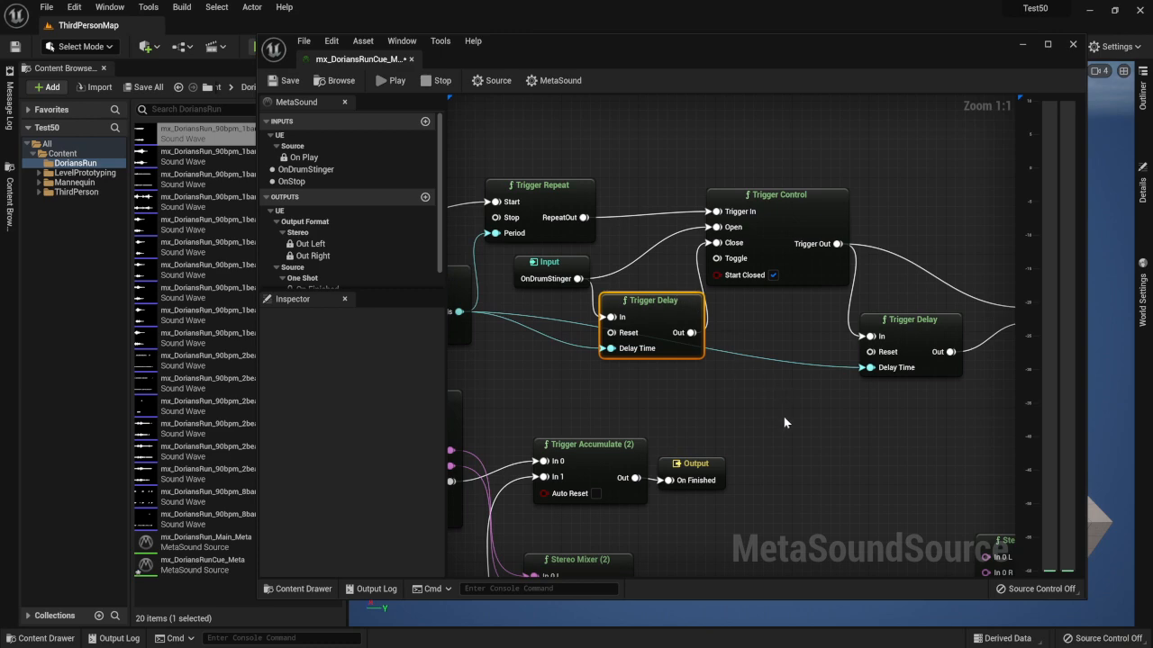
Step: Move the whole drum stinger trigger chain up, farther away from the mx_DoriansRun_Main_Meta nodes
{"action": "scroll", "coordinate": [880, 411], "scroll_direction": "down", "scroll_amount": 6}
{"action": "scroll", "coordinate": [708, 361], "scroll_direction": "up", "scroll_amount": 2}
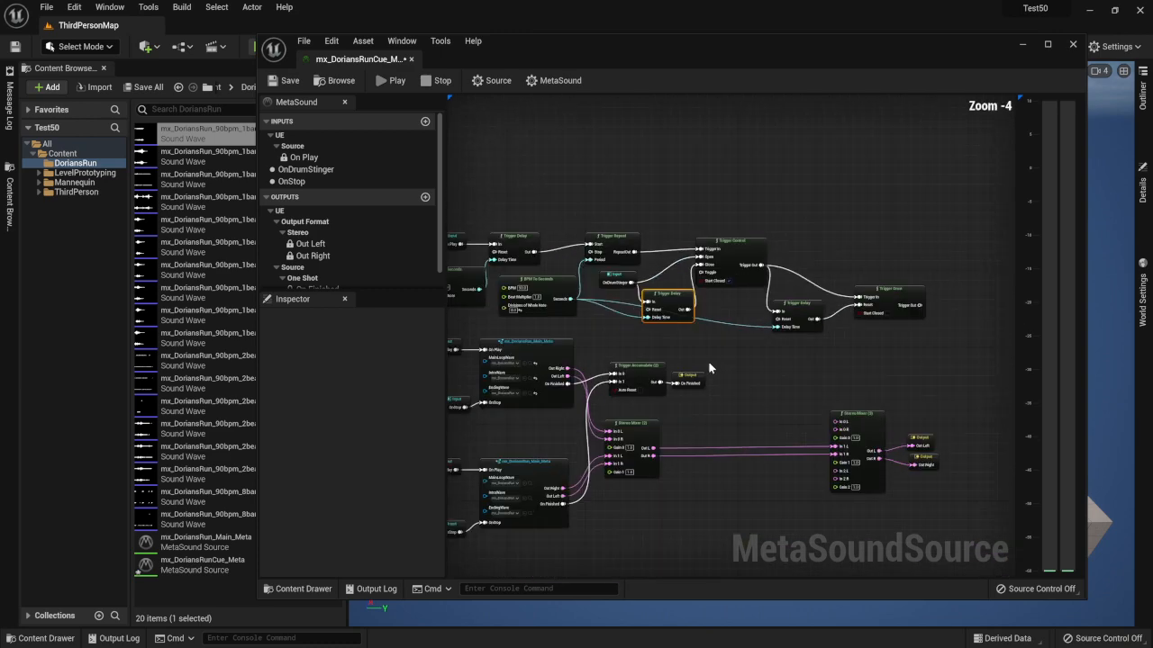
{"action": "right_click_drag", "start_coordinate": [708, 361], "coordinate": [856, 354]}
{"action": "left_click_drag", "start_coordinate": [512, 223], "coordinate": [745, 205]}
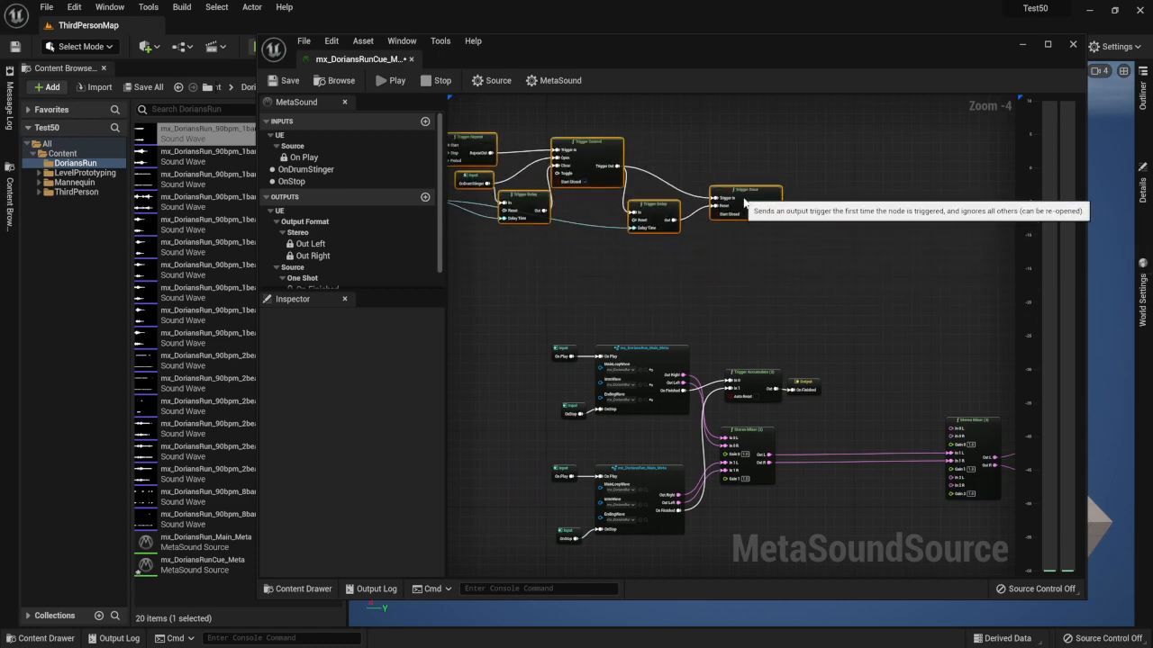
{"action": "left_click", "coordinate": [811, 238]}
Step: Add a stereo Wave Player node beyond the Trigger Once node, leaving room between them
{"action": "scroll", "coordinate": [804, 228], "scroll_direction": "up", "scroll_amount": 4}
{"action": "right_click_drag", "start_coordinate": [804, 228], "coordinate": [714, 241]}
{"action": "right_click", "coordinate": [731, 233]}
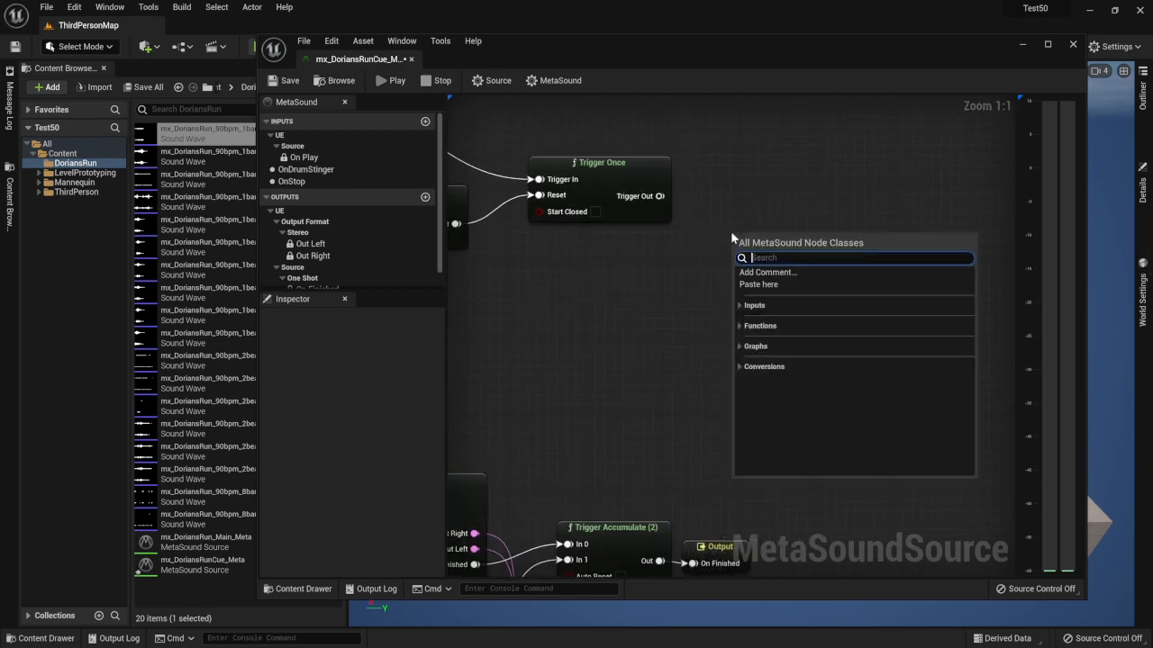
{"action": "type", "text": "wavep"}
{"action": "key", "text": "Return"}
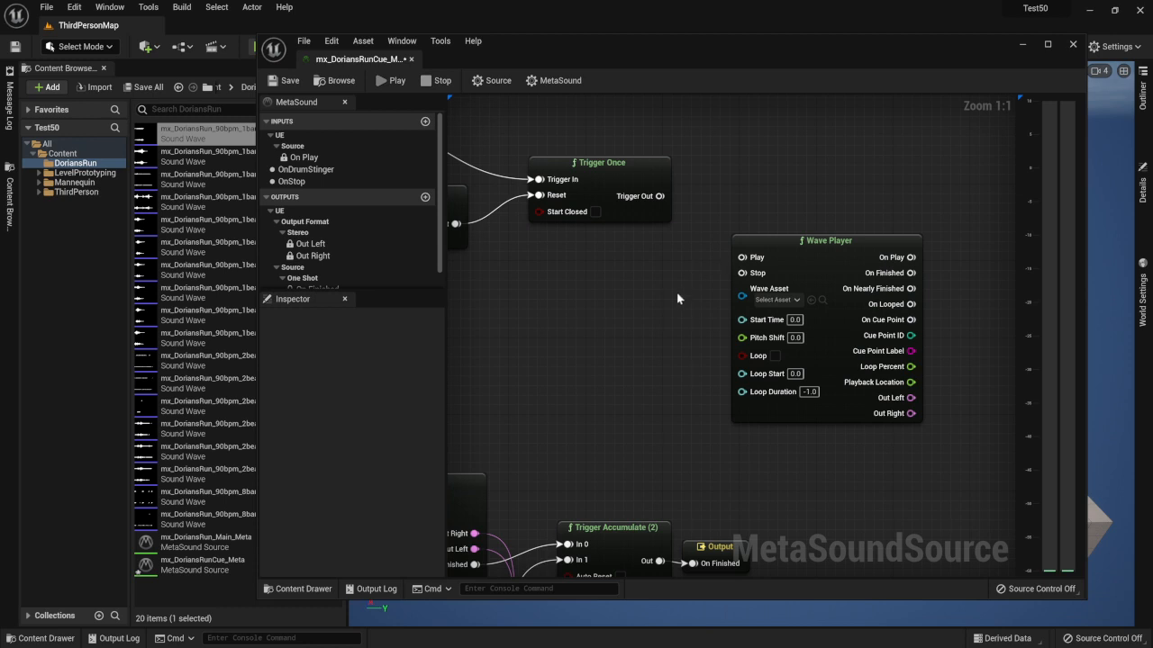
Step: Widen the view of the sound wave list and create a MetaSound variable named DrumStingers
{"action": "right_click_drag", "start_coordinate": [669, 320], "coordinate": [810, 299]}
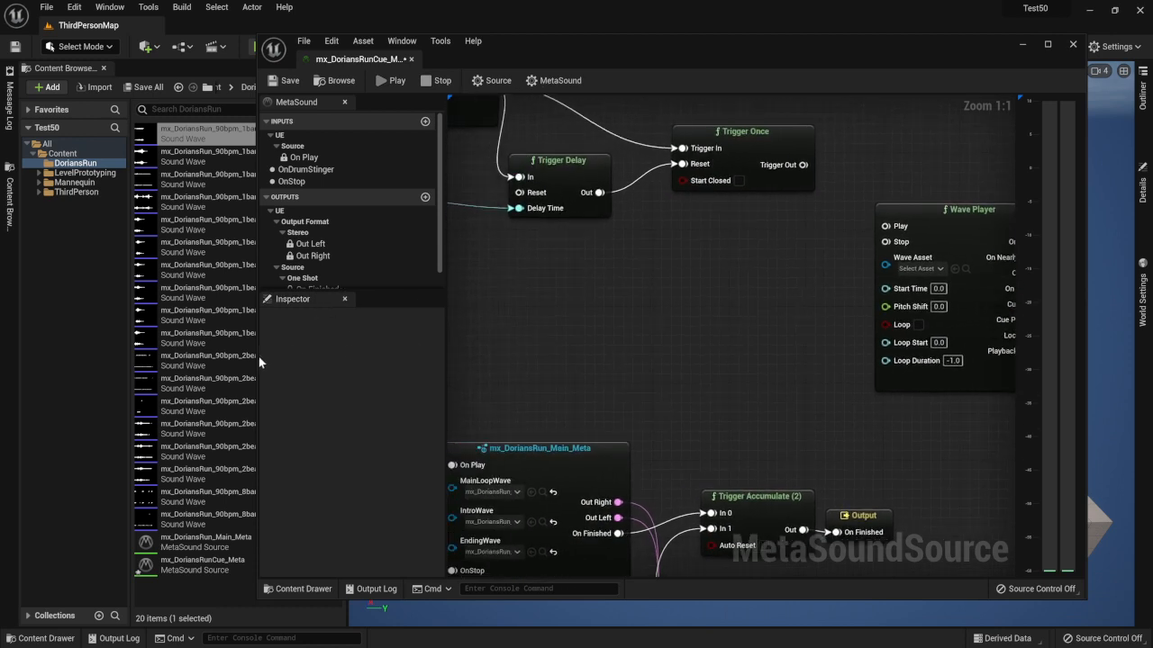
{"action": "left_click_drag", "start_coordinate": [258, 359], "coordinate": [361, 357]}
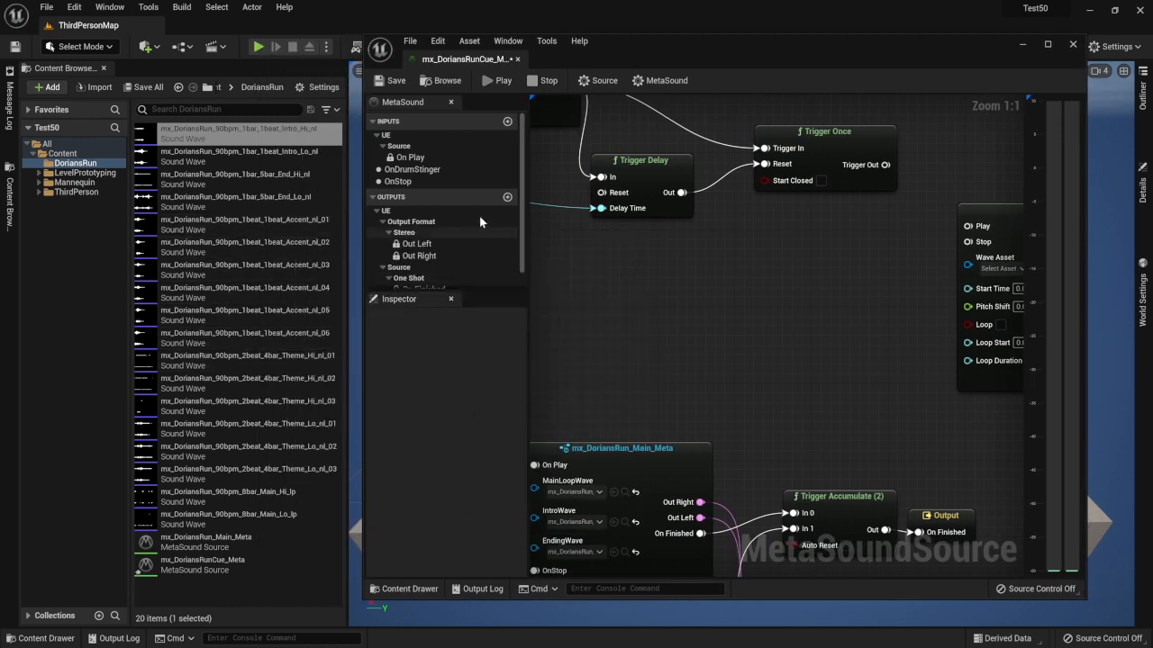
{"action": "scroll", "coordinate": [467, 231], "scroll_direction": "down", "scroll_amount": 1}
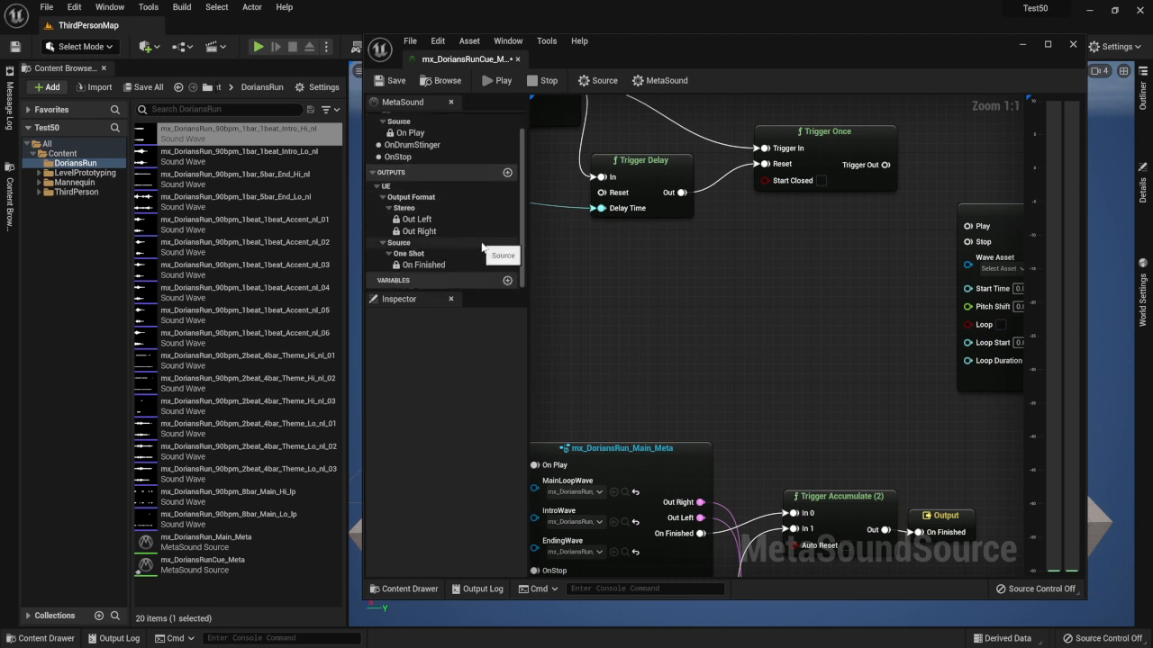
{"action": "left_click", "coordinate": [508, 282]}
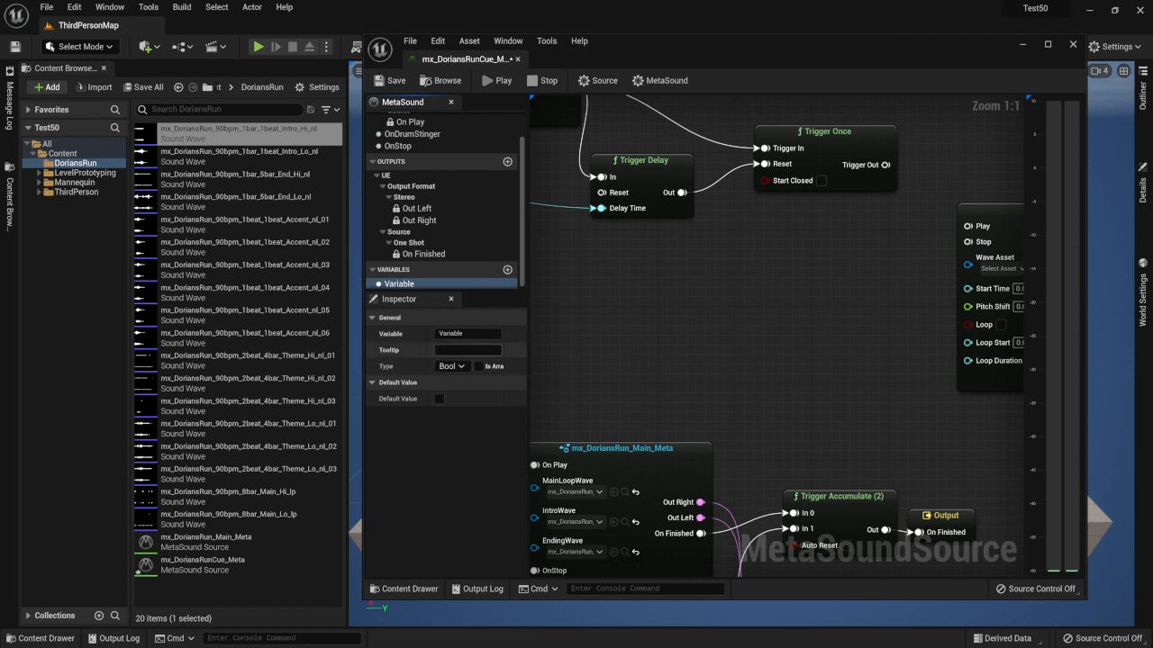
{"action": "left_click", "coordinate": [472, 334]}
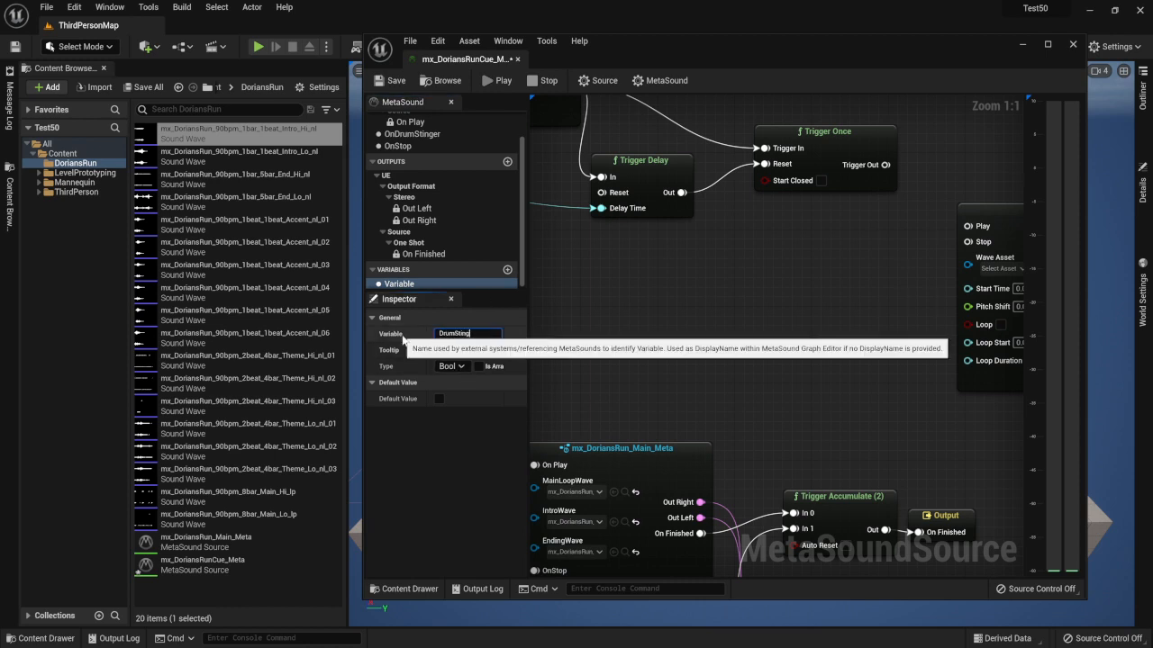
{"action": "key", "text": "Return"}
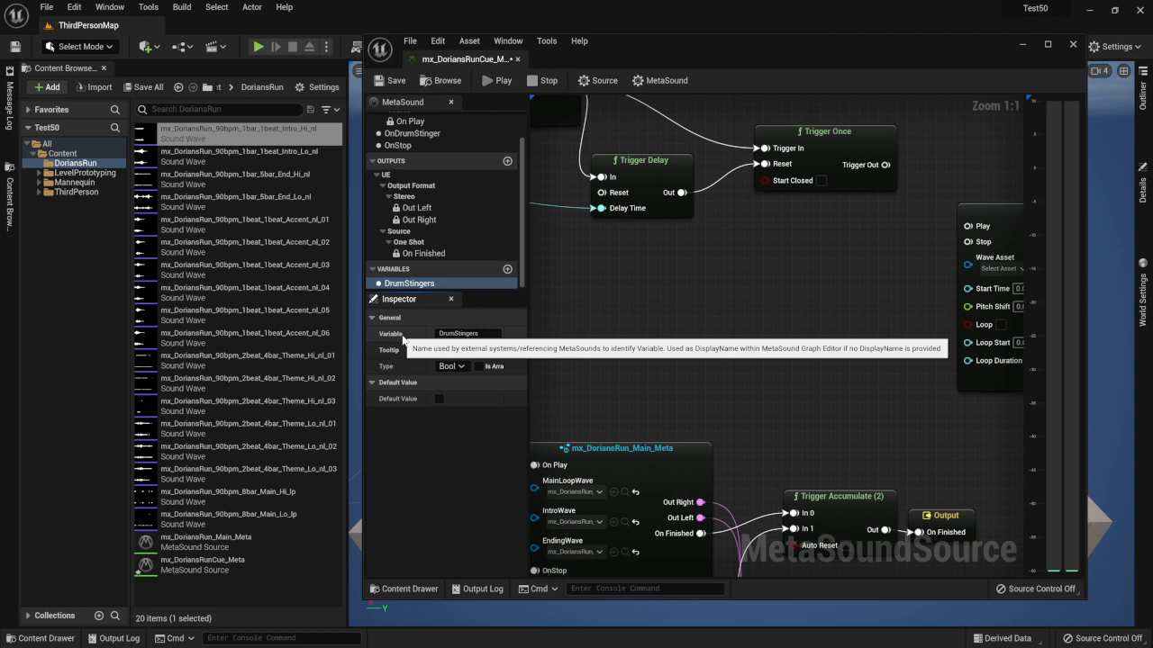
Step: Set the DrumStingers variable's type to a WaveAsset array and widen its details so the settings are readable
{"action": "left_click", "coordinate": [460, 366]}
{"action": "scroll", "coordinate": [471, 481], "scroll_direction": "down", "scroll_amount": 3}
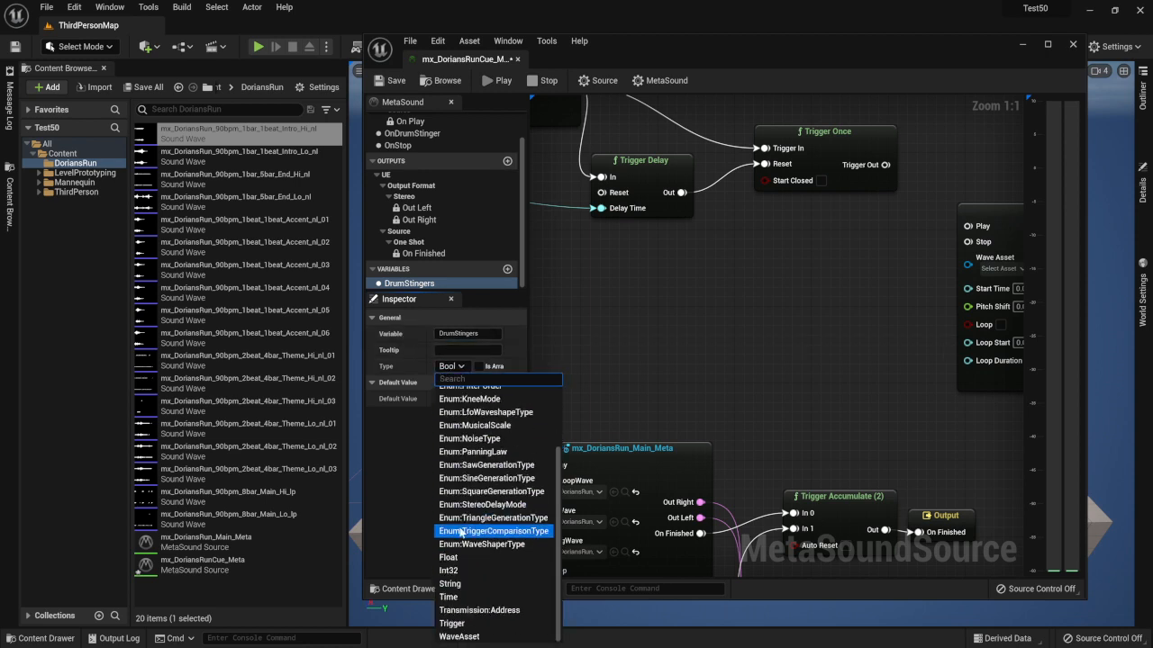
{"action": "left_click", "coordinate": [459, 637]}
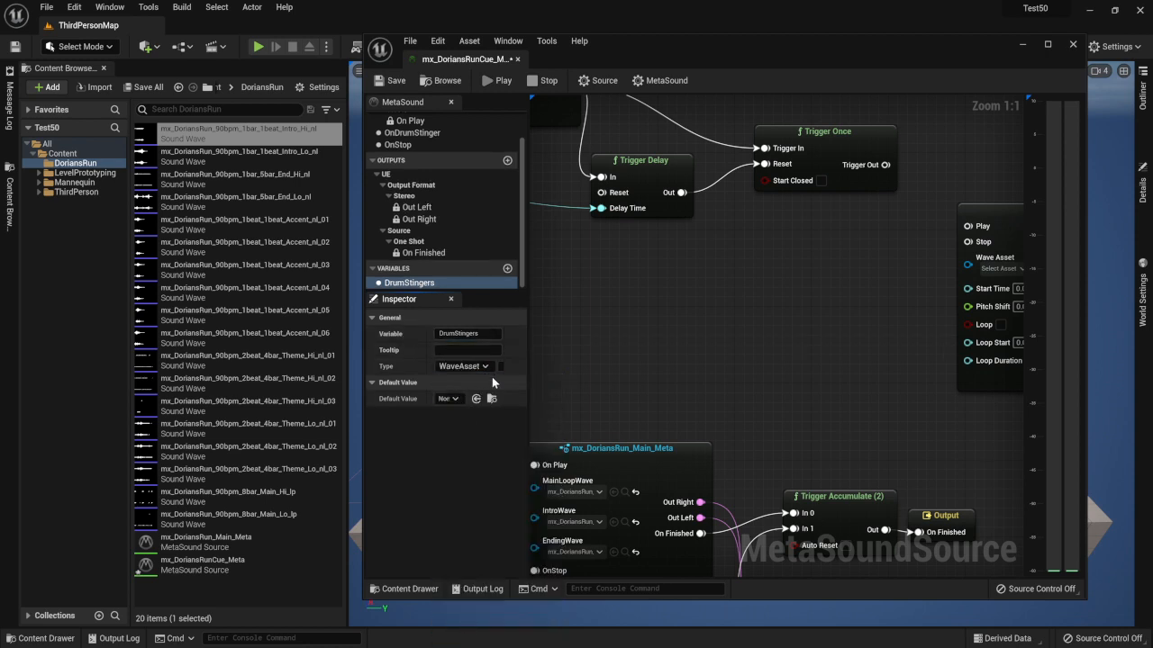
{"action": "left_click", "coordinate": [502, 367]}
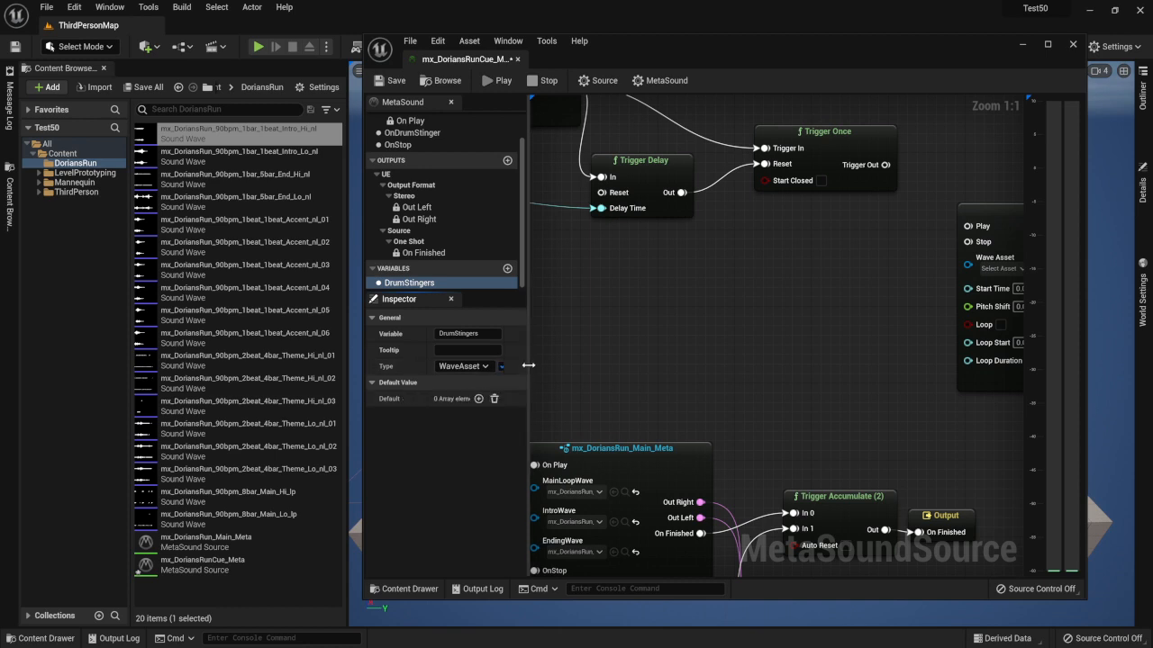
{"action": "left_click_drag", "start_coordinate": [528, 364], "coordinate": [585, 362]}
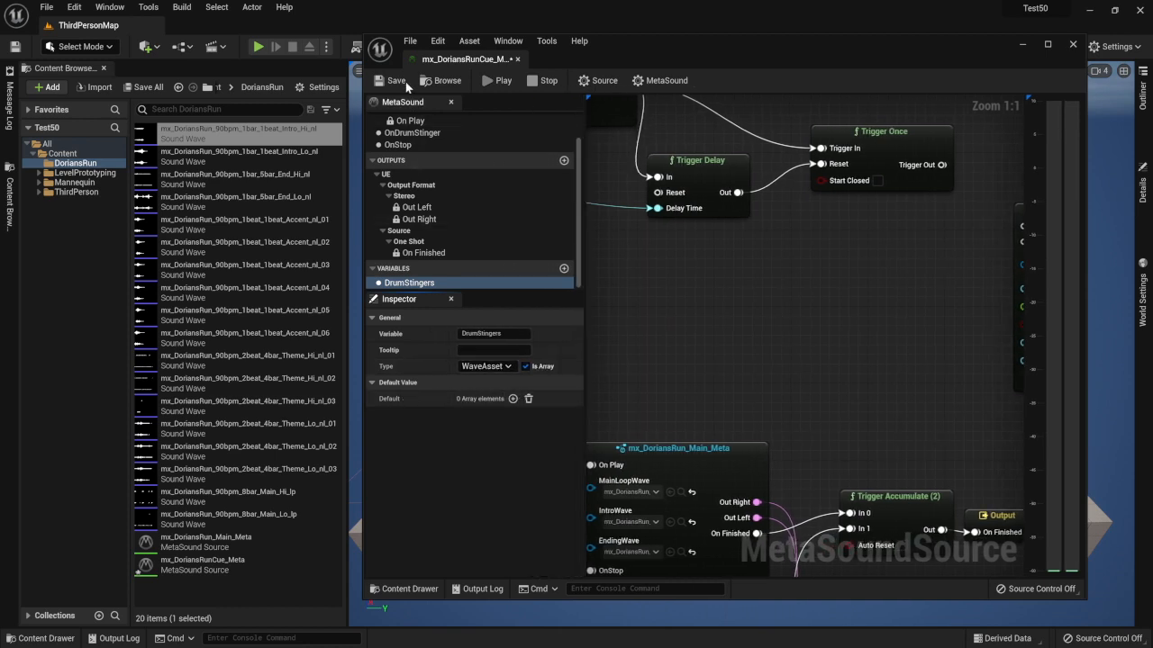
{"action": "left_click", "coordinate": [512, 400]}
{"action": "left_click", "coordinate": [513, 400]}
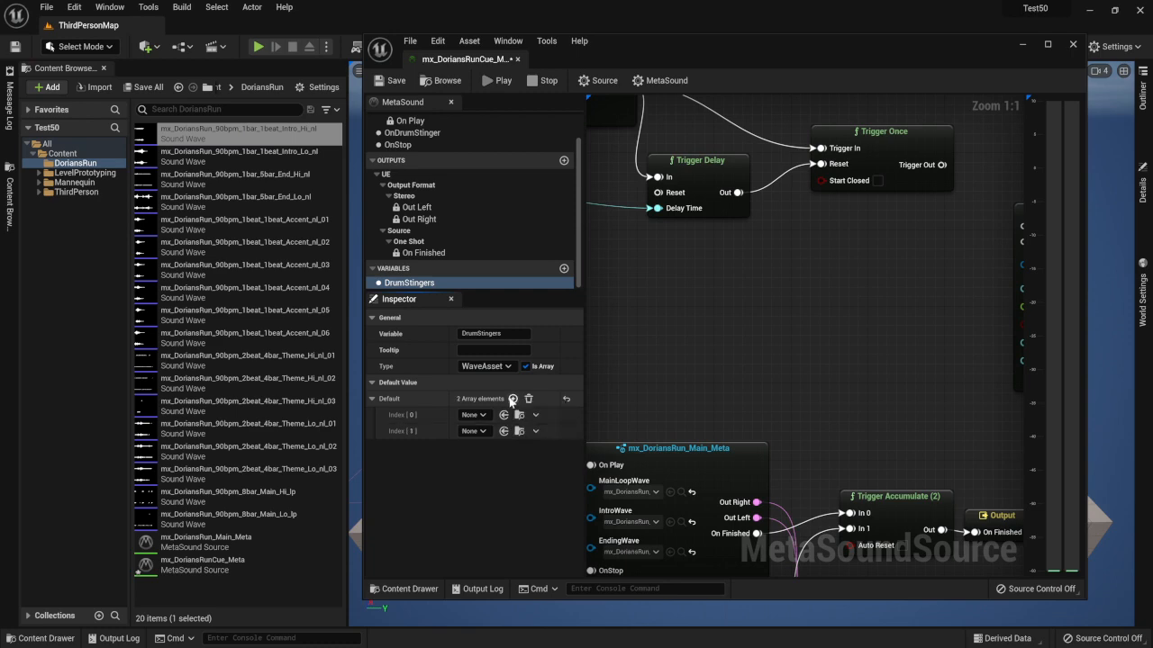
{"action": "left_click", "coordinate": [528, 400]}
Step: Fill the DrumStingers default array with sound waves mx_DoriansRun_90bpm_1beat_1beat_Accent_nl_01 through 06, and save the MetaSound
{"action": "left_click", "coordinate": [268, 216]}
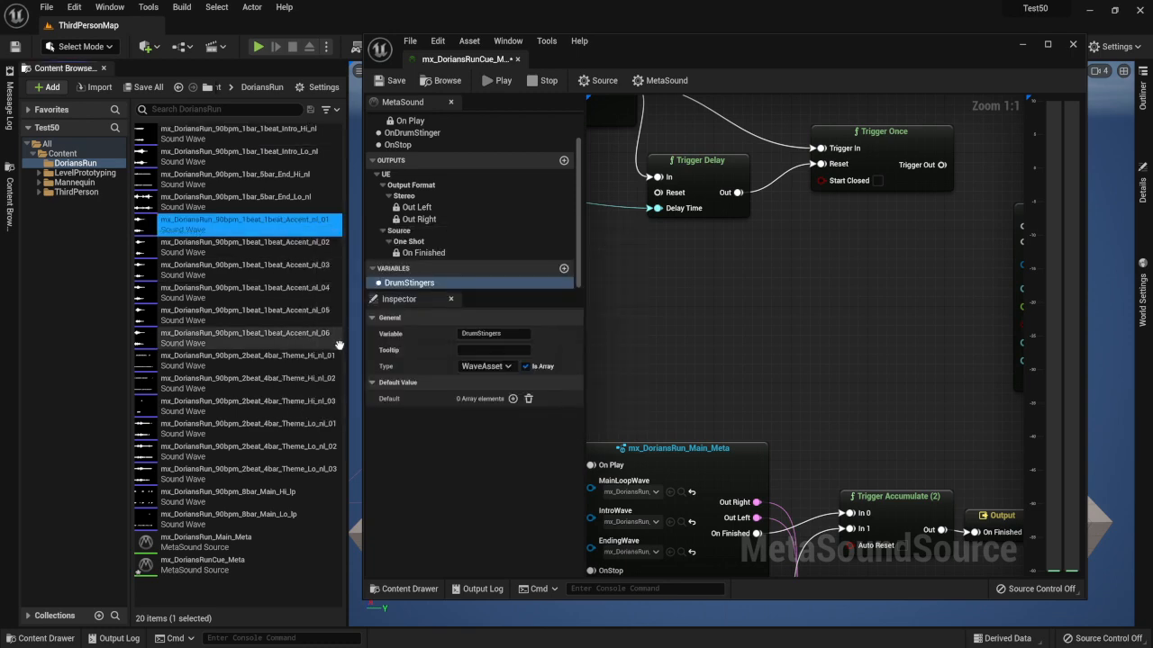
{"action": "left_click", "coordinate": [306, 335], "text": "shift"}
{"action": "left_click_drag", "start_coordinate": [284, 228], "coordinate": [491, 399]}
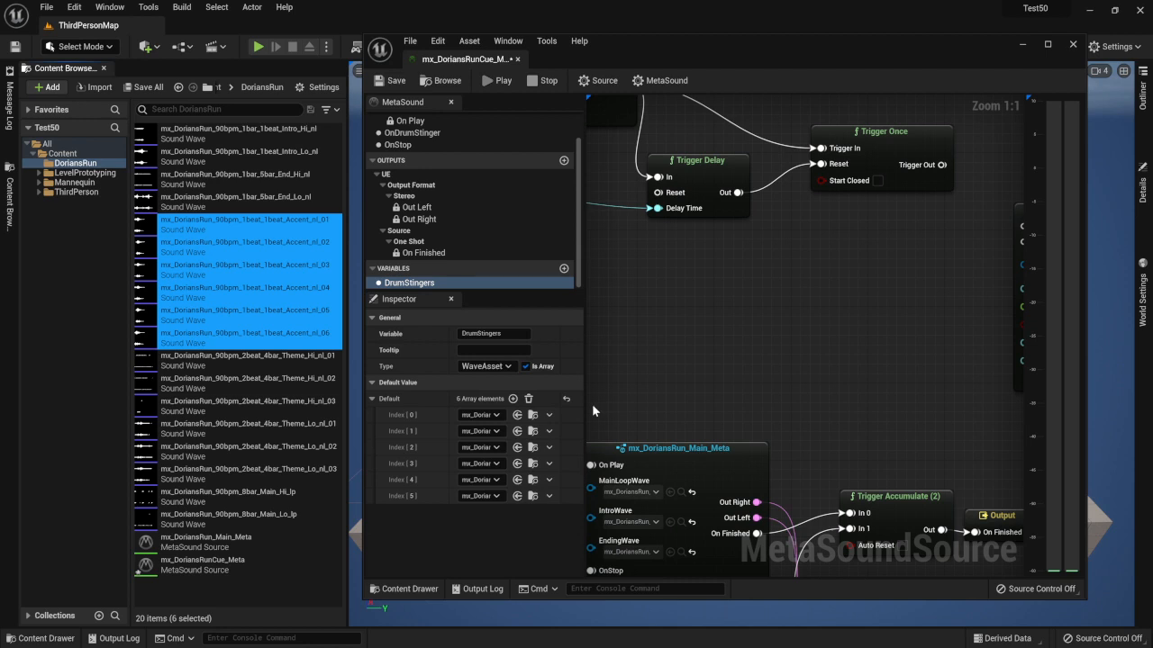
{"action": "left_click", "coordinate": [389, 86]}
Step: Add a Get DrumStingers variable node to the graph below Trigger Once
{"action": "mouse_move", "coordinate": [920, 318]}
{"action": "right_mouse_down"}
{"action": "mouse_move", "coordinate": [748, 318]}
{"action": "mouse_move", "coordinate": [730, 382]}
{"action": "right_mouse_up"}
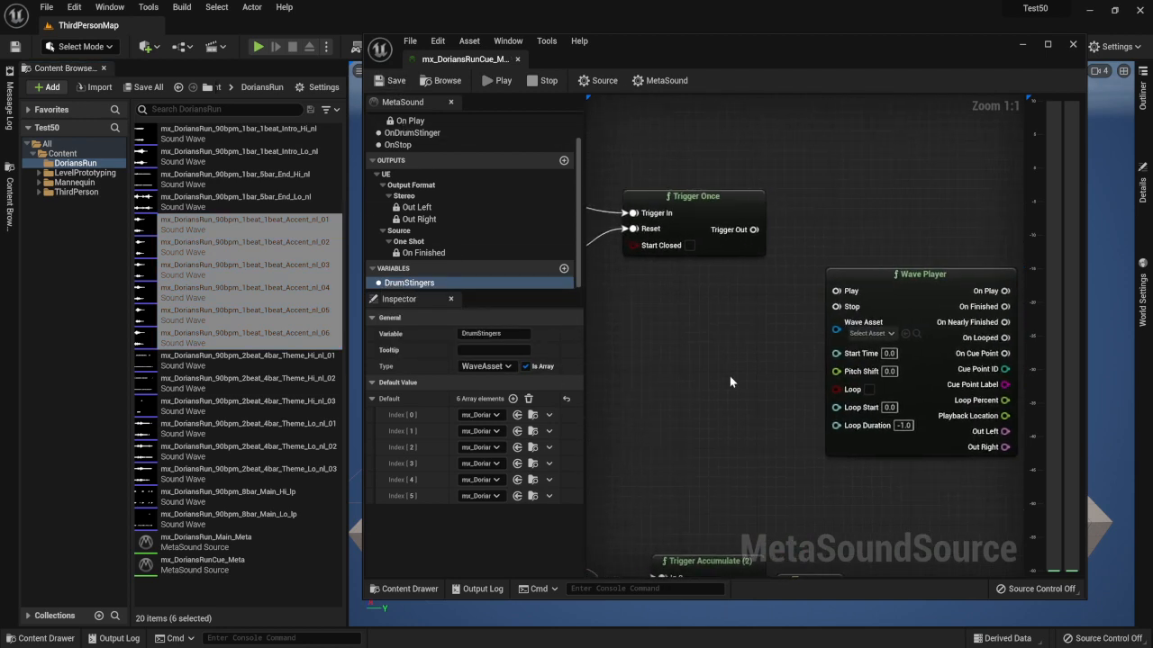
{"action": "right_click", "coordinate": [669, 333]}
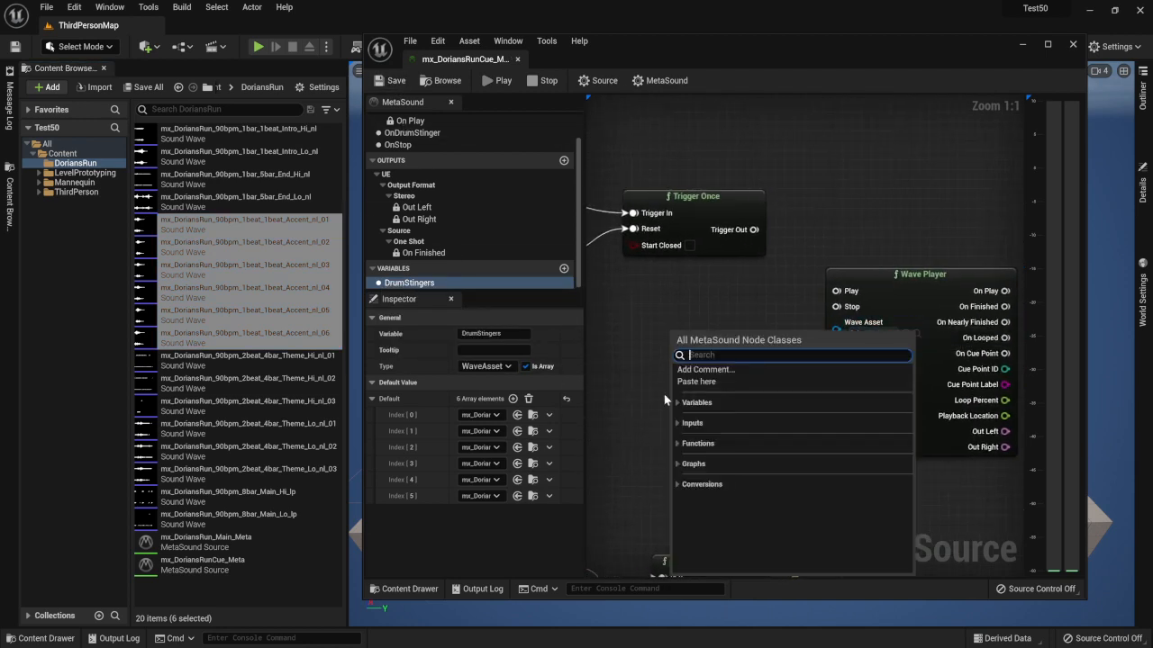
{"action": "left_click", "coordinate": [696, 402]}
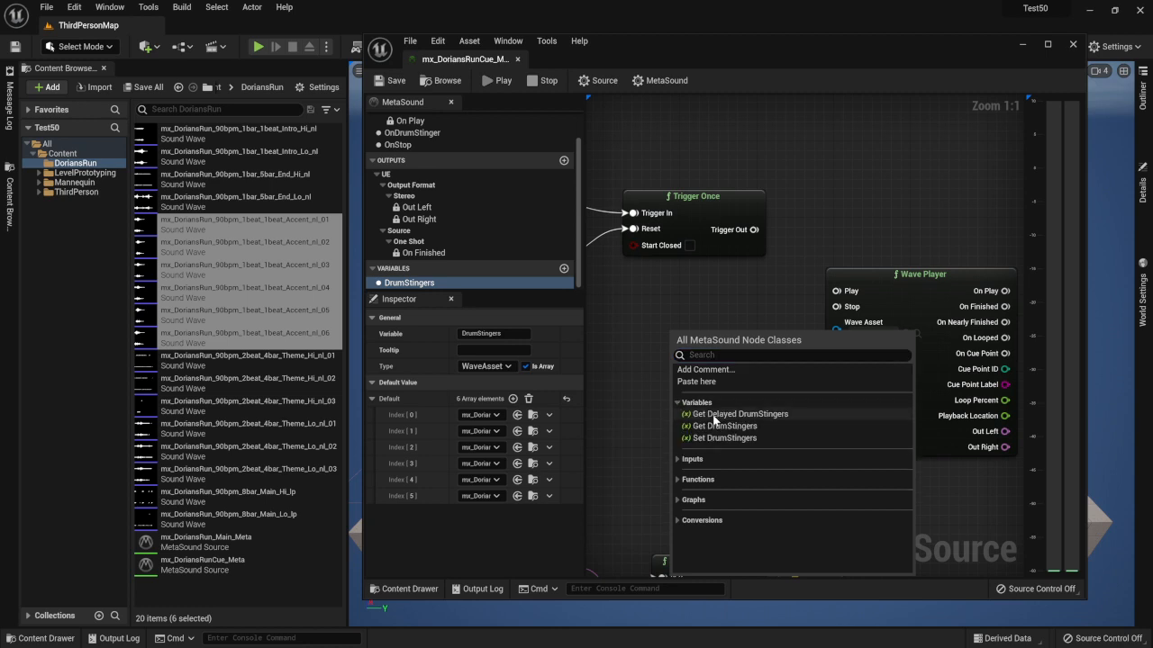
{"action": "left_click", "coordinate": [768, 424]}
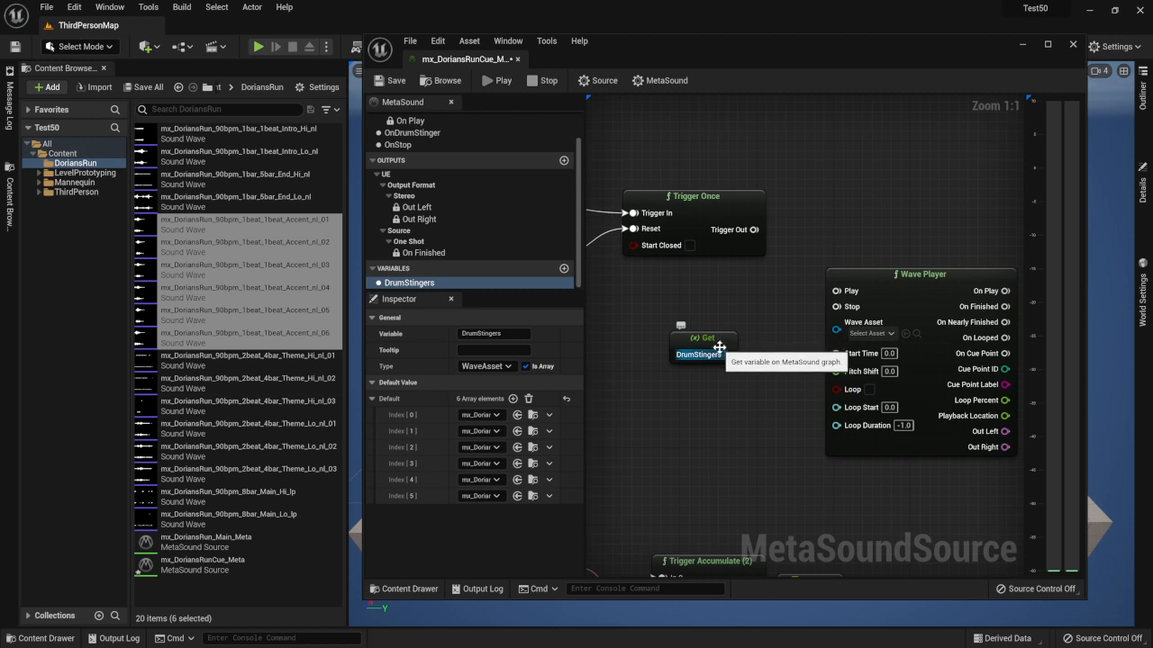
Step: Feed the DrumStingers array into a new Random Get (WaveAsset:Array) node
{"action": "left_click_drag", "start_coordinate": [719, 347], "coordinate": [635, 403]}
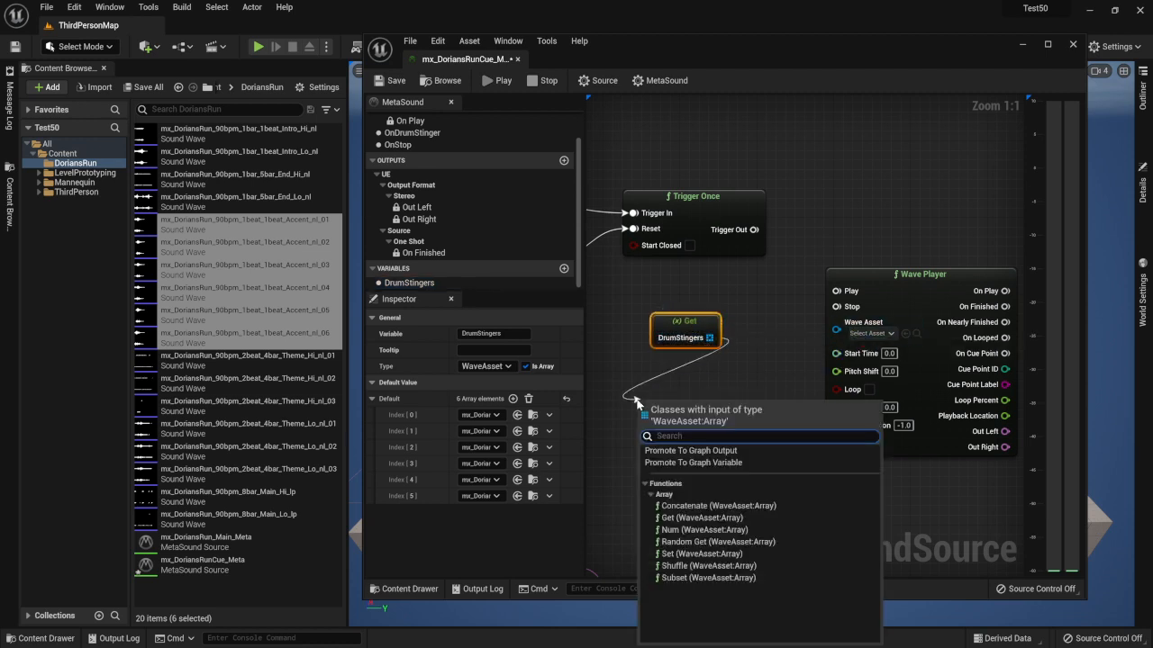
{"action": "type", "text": "get"}
{"action": "key", "text": "Down"}
{"action": "key", "text": "Return"}
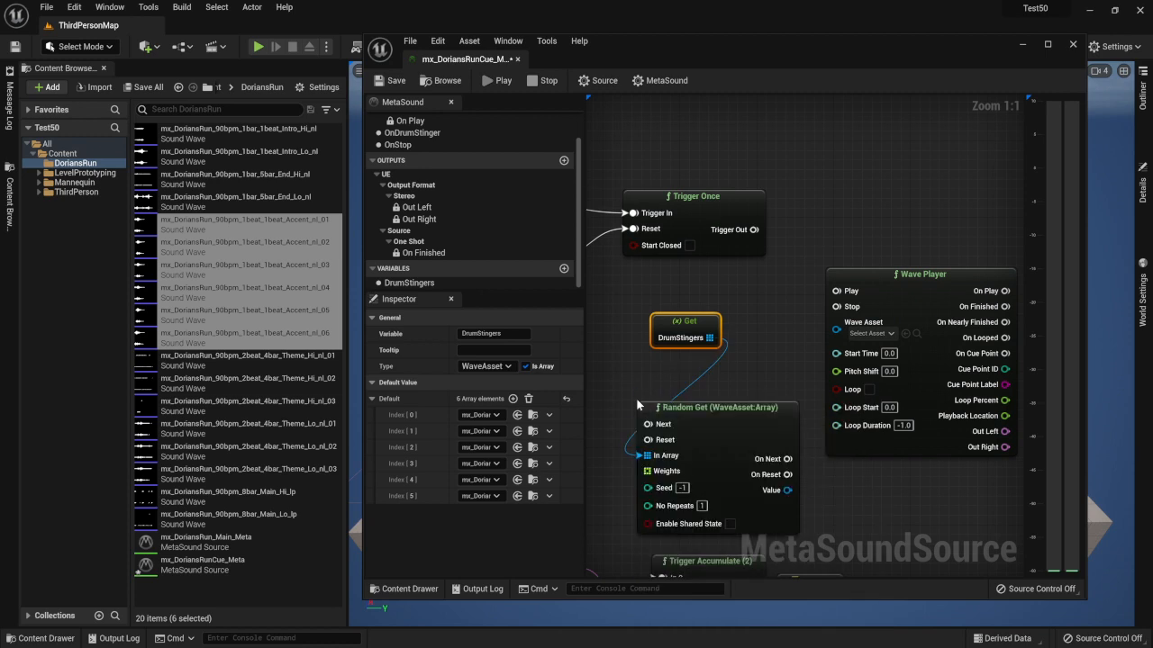
Step: Move the Wave Player farther out and place Random Get between it and the Get DrumStingers node
{"action": "right_click_drag", "start_coordinate": [636, 398], "coordinate": [513, 379]}
{"action": "left_click_drag", "start_coordinate": [783, 261], "coordinate": [896, 261]}
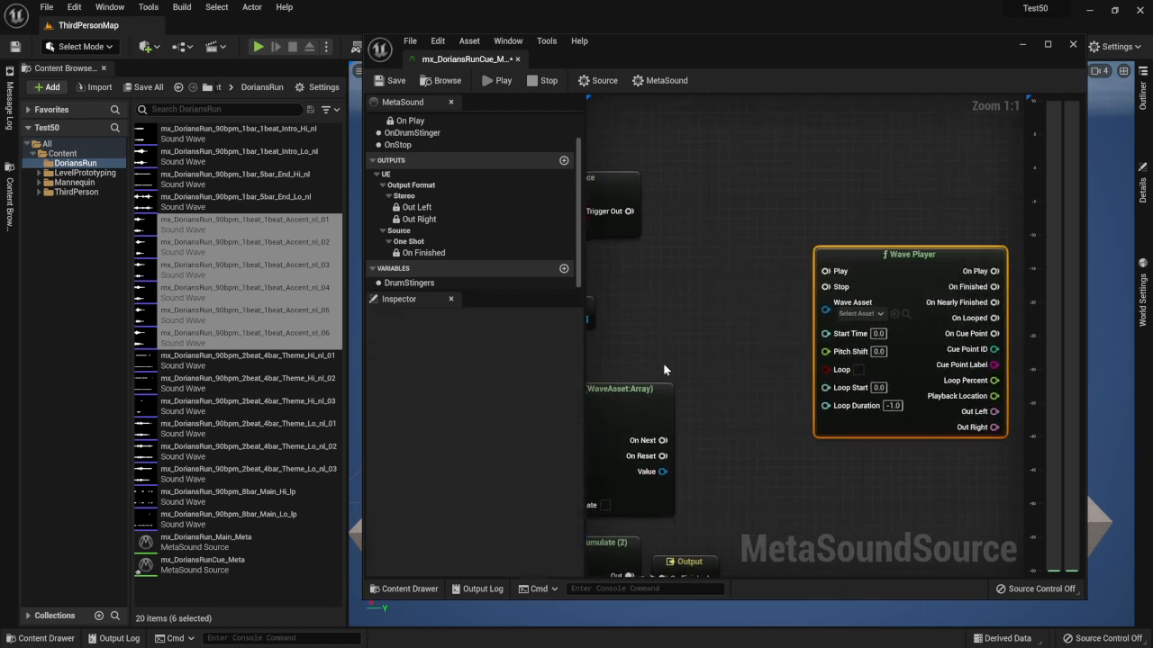
{"action": "left_click_drag", "start_coordinate": [616, 411], "coordinate": [746, 313]}
{"action": "right_click_drag", "start_coordinate": [693, 259], "coordinate": [831, 255]}
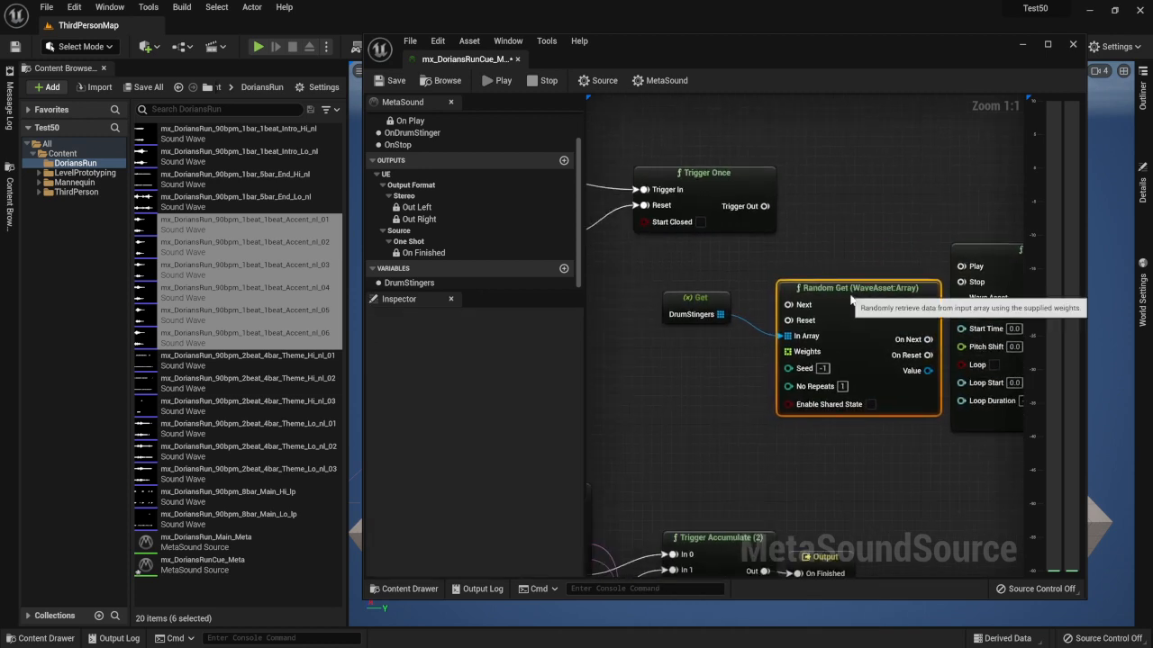
Step: Wire Trigger Once's Trigger Out to Random Get's Next, and its On Next and Value to the Wave Player's Play and Wave Asset
{"action": "left_click_drag", "start_coordinate": [851, 300], "coordinate": [831, 280]}
{"action": "left_click_drag", "start_coordinate": [764, 206], "coordinate": [769, 285]}
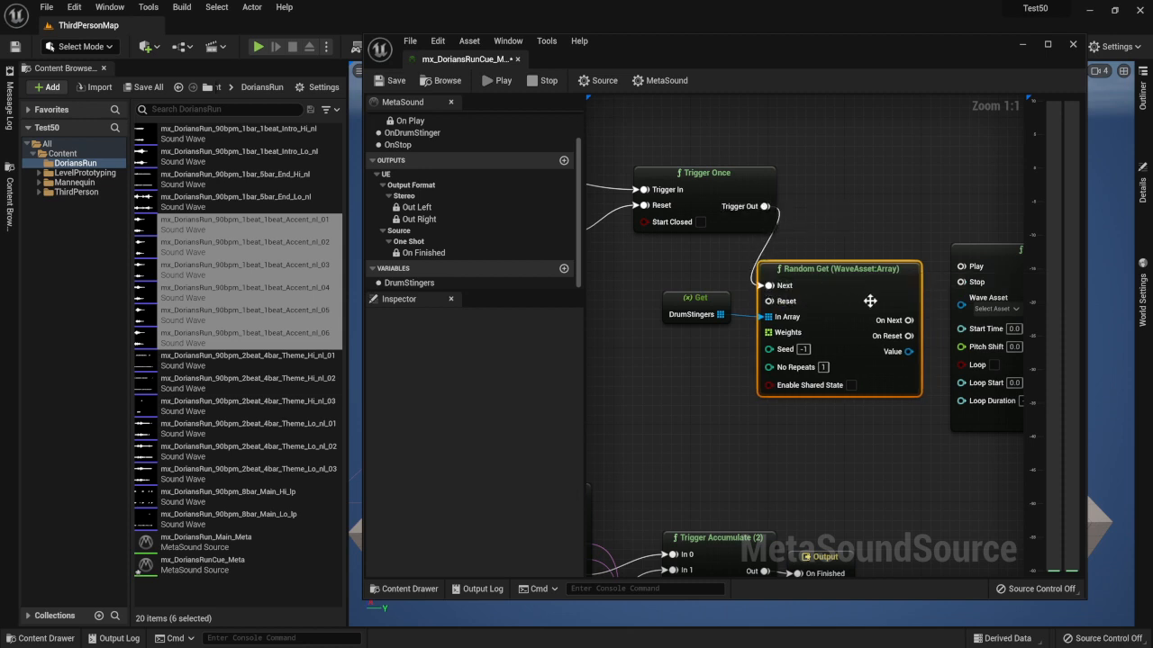
{"action": "left_click_drag", "start_coordinate": [910, 321], "coordinate": [963, 306]}
Step: Connect the Wave Player's Out Left and Out Right to In 0 L and In 0 R of Stereo Mixer (3), and save
{"action": "right_click_drag", "start_coordinate": [980, 426], "coordinate": [859, 313]}
{"action": "scroll", "coordinate": [763, 394], "scroll_direction": "down", "scroll_amount": 2}
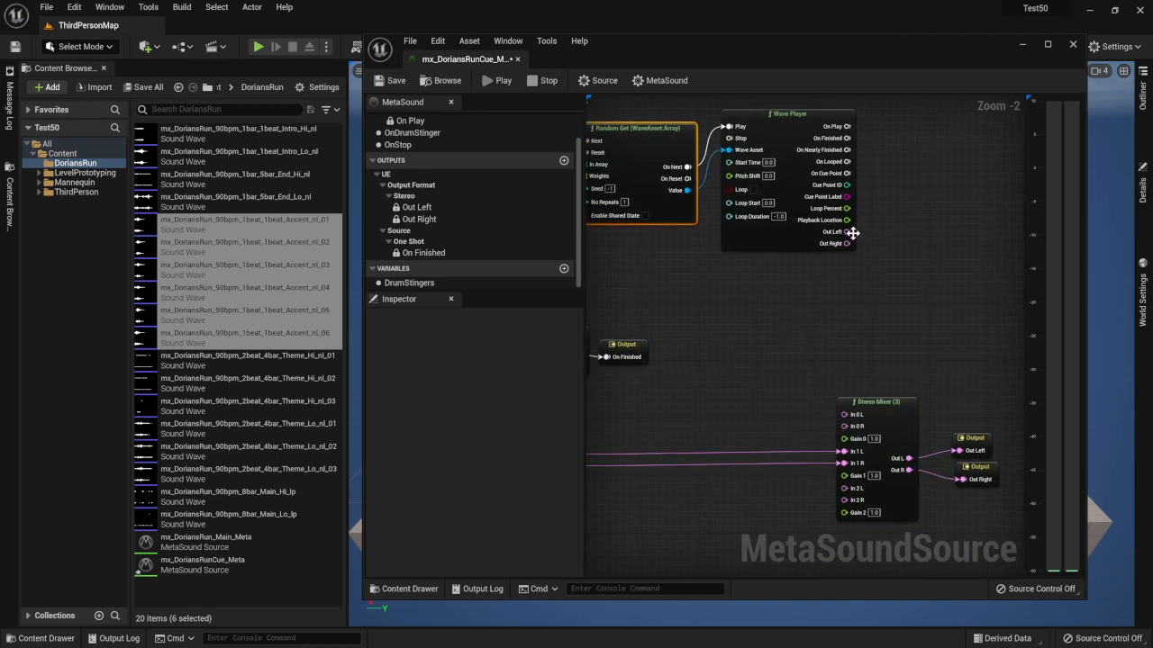
{"action": "left_click_drag", "start_coordinate": [847, 233], "coordinate": [851, 416]}
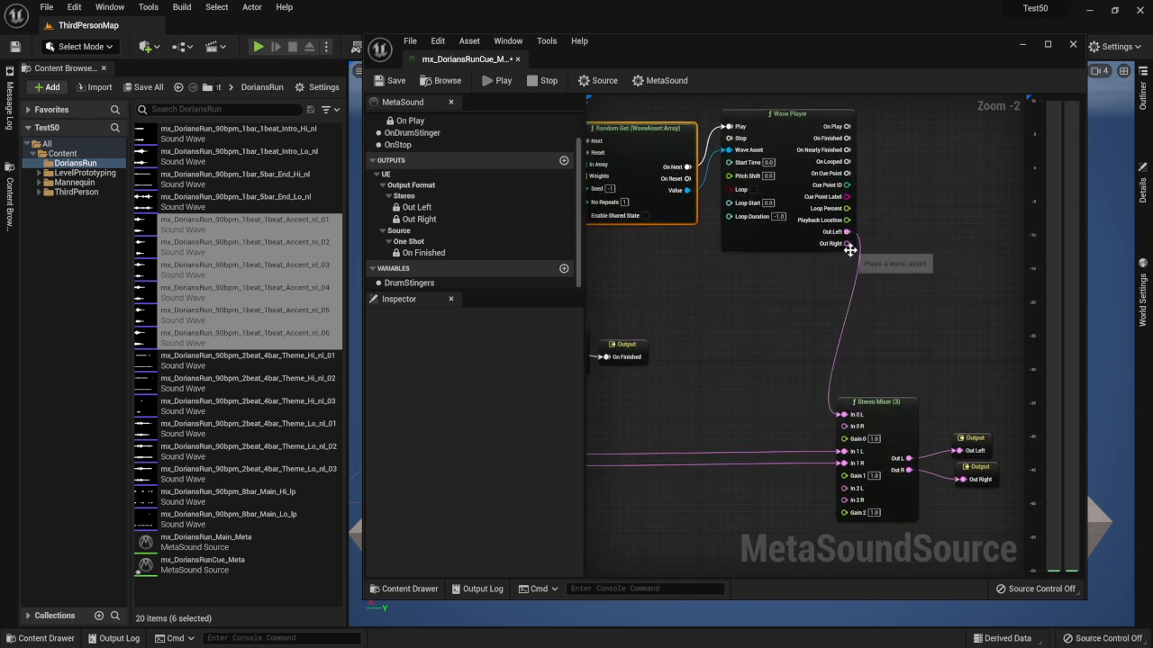
{"action": "left_click_drag", "start_coordinate": [848, 244], "coordinate": [852, 427]}
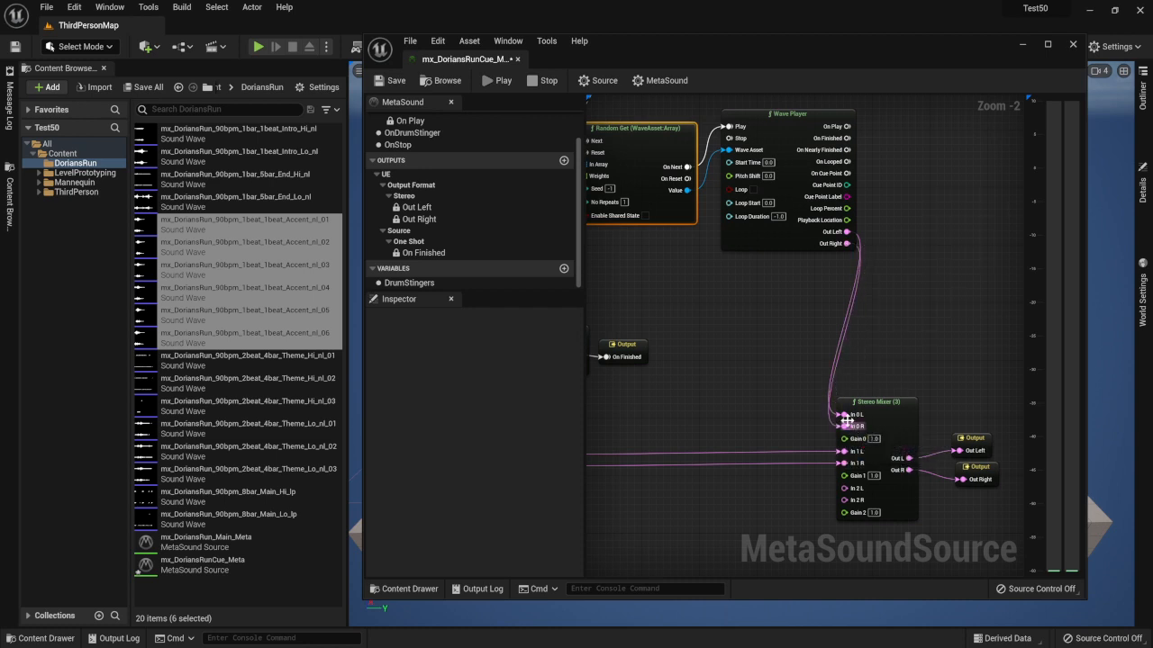
{"action": "right_click_drag", "start_coordinate": [748, 343], "coordinate": [979, 414]}
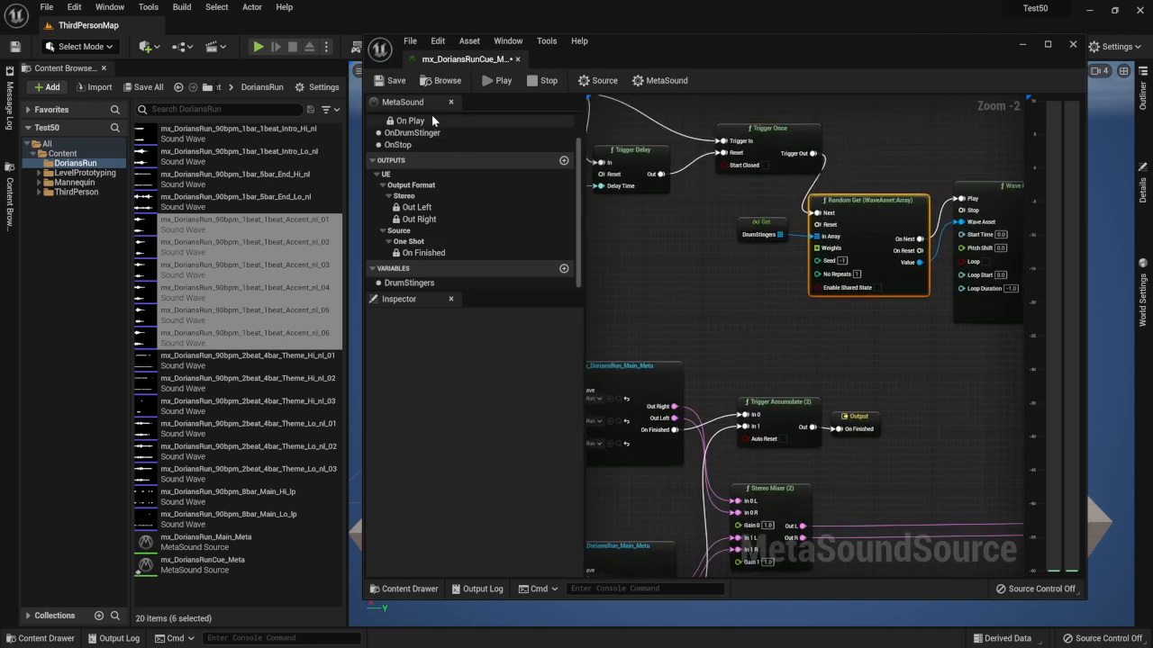
{"action": "left_click", "coordinate": [391, 81]}
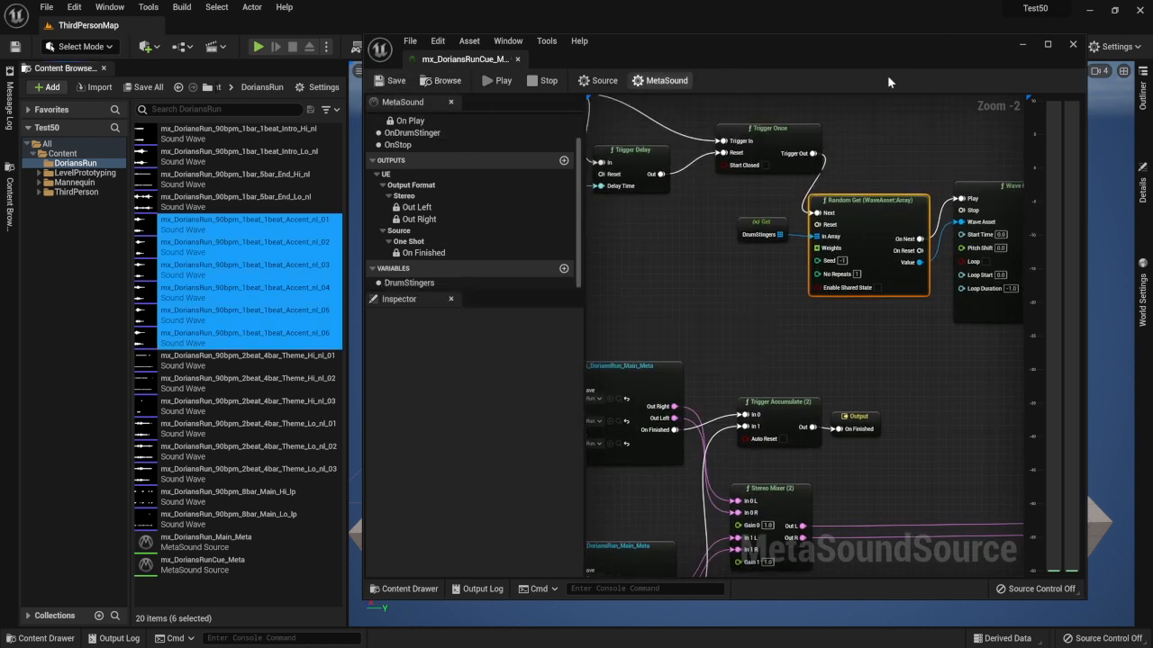
Step: Maximize the MetaSound editor, preview the cue and simulate the OnDrumStinger trigger during playback
{"action": "left_click", "coordinate": [1048, 43]}
{"action": "right_click_drag", "start_coordinate": [484, 261], "coordinate": [646, 419]}
{"action": "scroll", "coordinate": [621, 414], "scroll_direction": "down", "scroll_amount": 2}
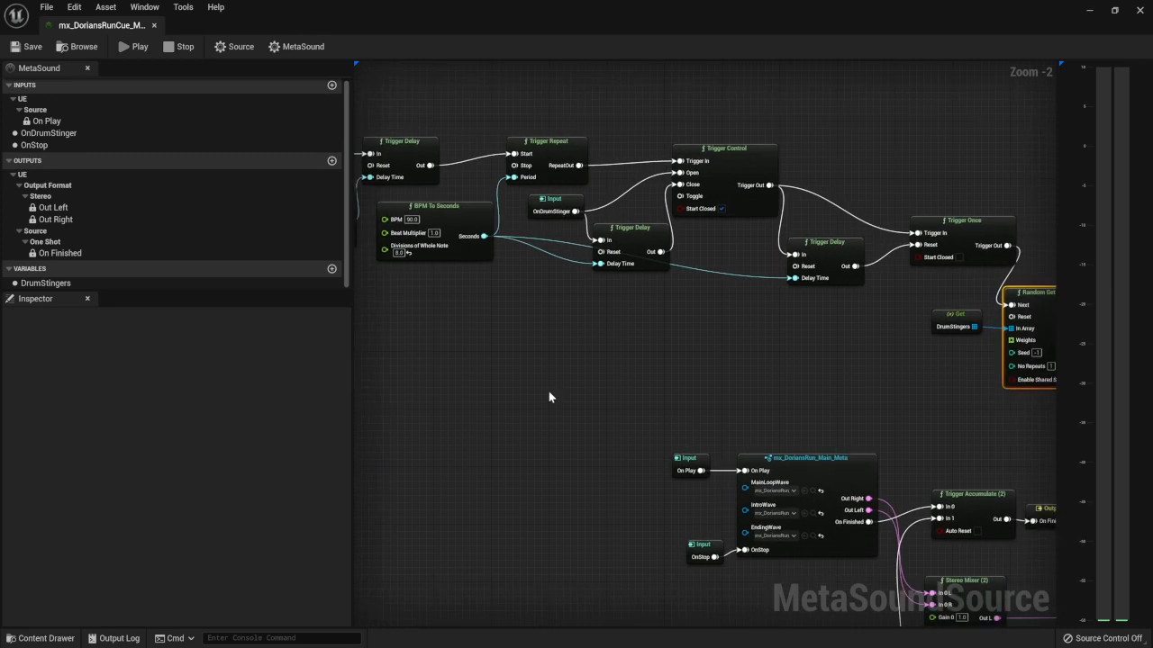
{"action": "left_click", "coordinate": [133, 47]}
{"action": "left_click", "coordinate": [36, 146]}
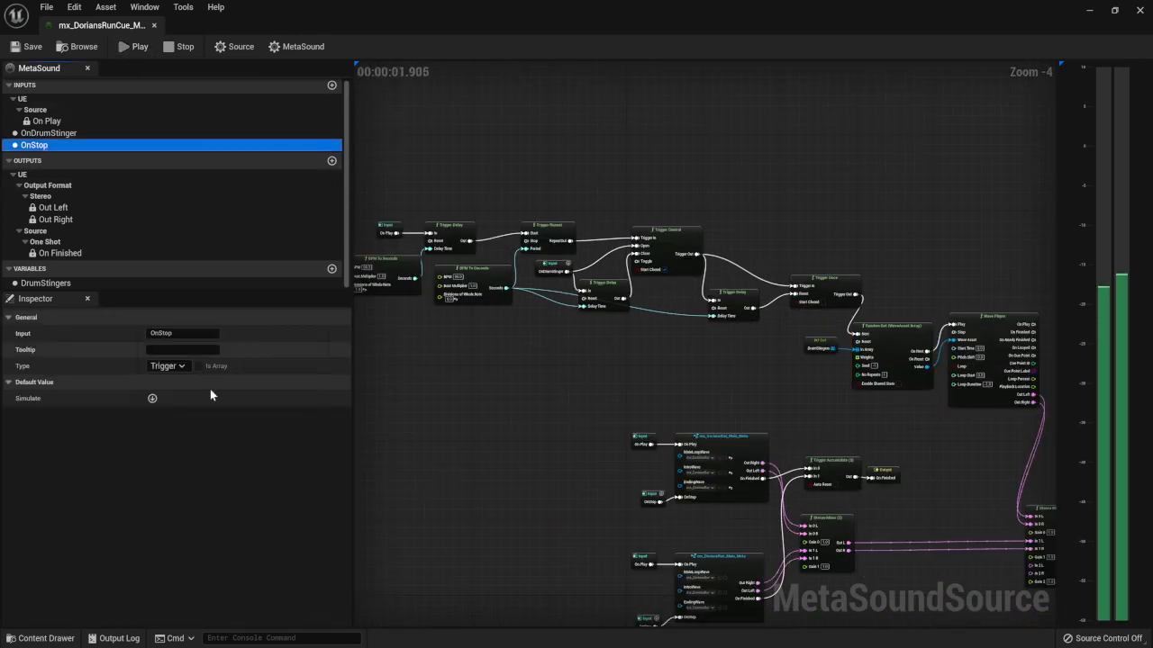
{"action": "left_click", "coordinate": [82, 134]}
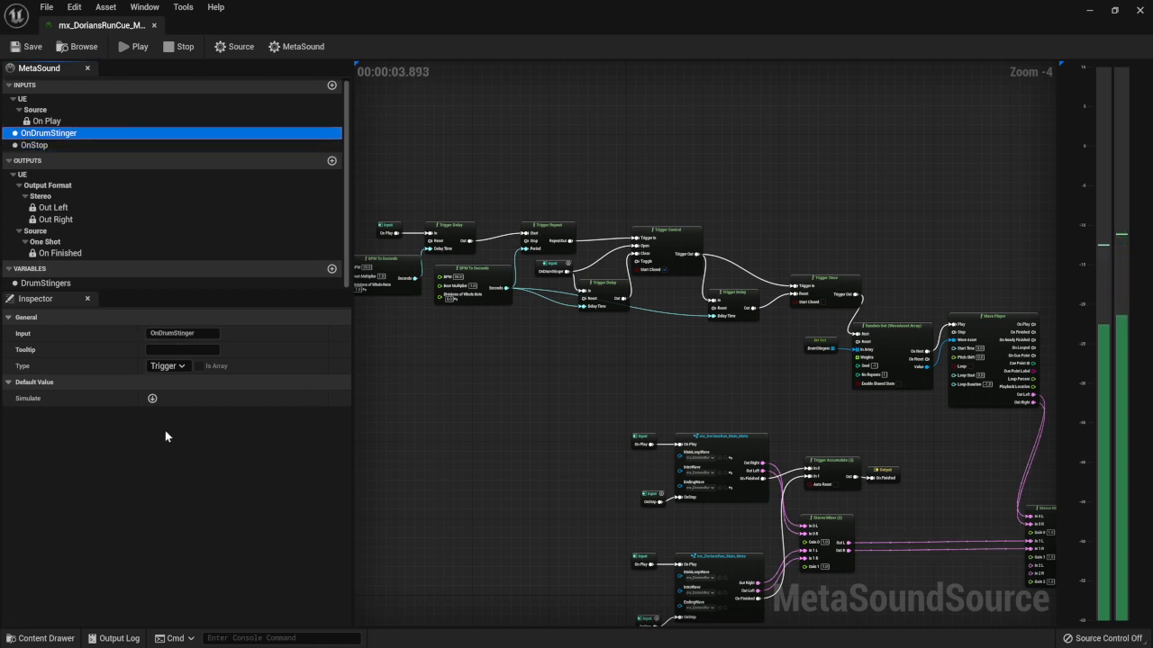
{"action": "left_click", "coordinate": [151, 399]}
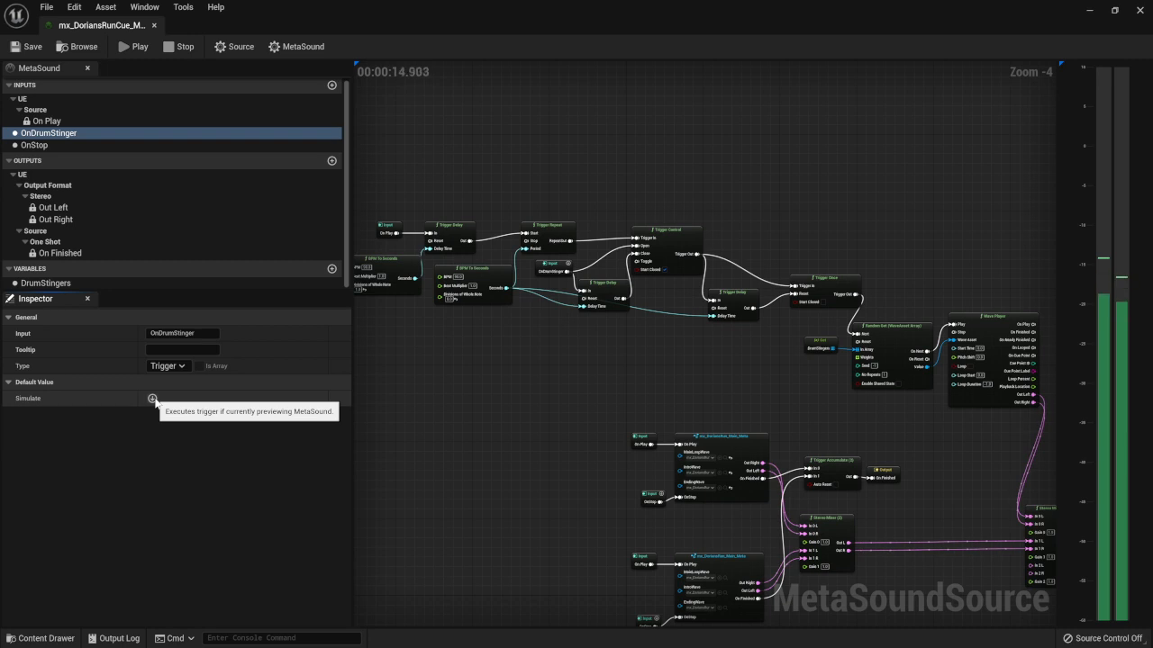
Step: Stop the preview and move the DrumStingers Get, Random Get and Wave Player nodes farther away from Trigger Once
{"action": "left_click", "coordinate": [176, 46]}
{"action": "right_click_drag", "start_coordinate": [916, 414], "coordinate": [684, 387]}
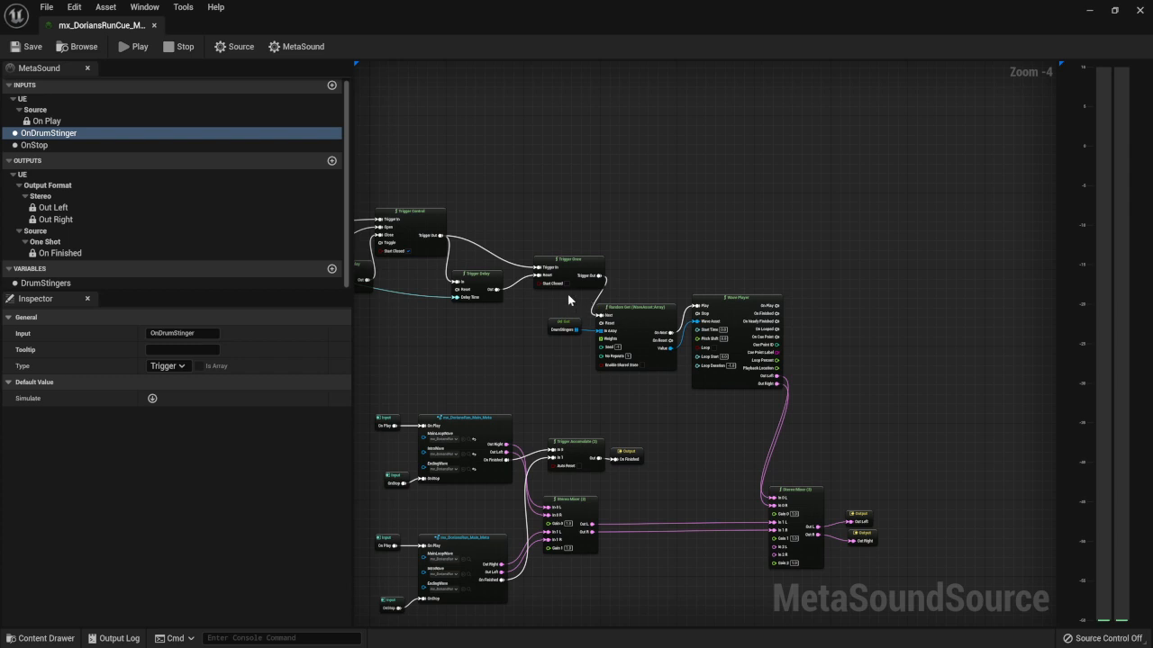
{"action": "left_click_drag", "start_coordinate": [569, 299], "coordinate": [819, 328]}
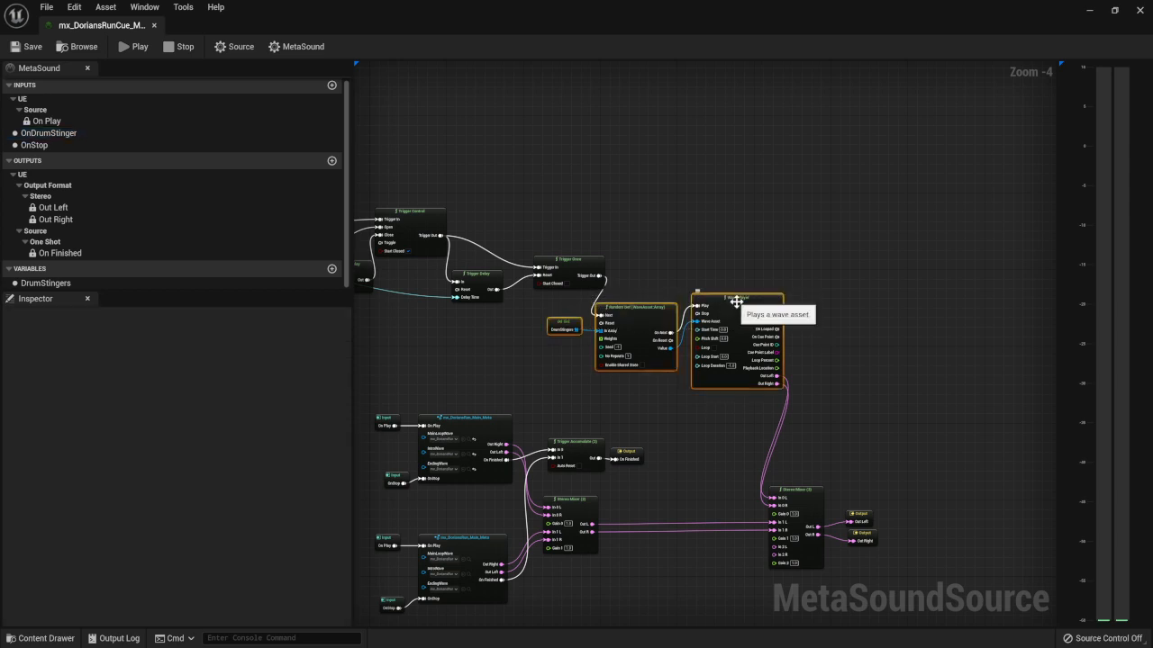
{"action": "left_click", "coordinate": [736, 304]}
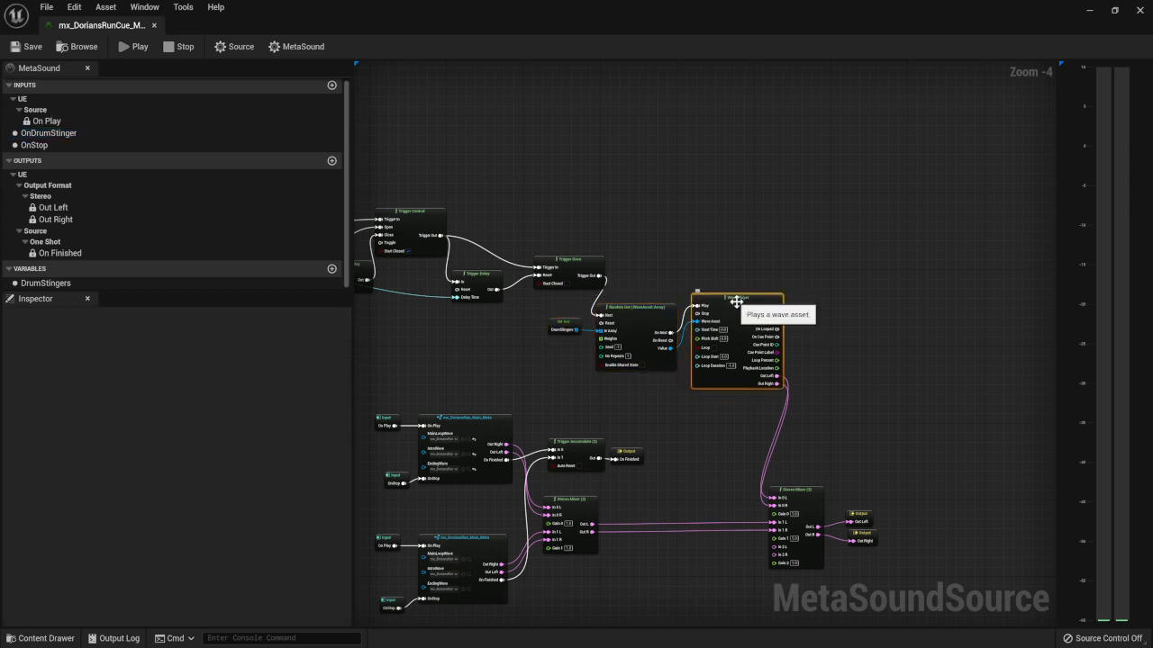
{"action": "left_click_drag", "start_coordinate": [547, 302], "coordinate": [743, 347]}
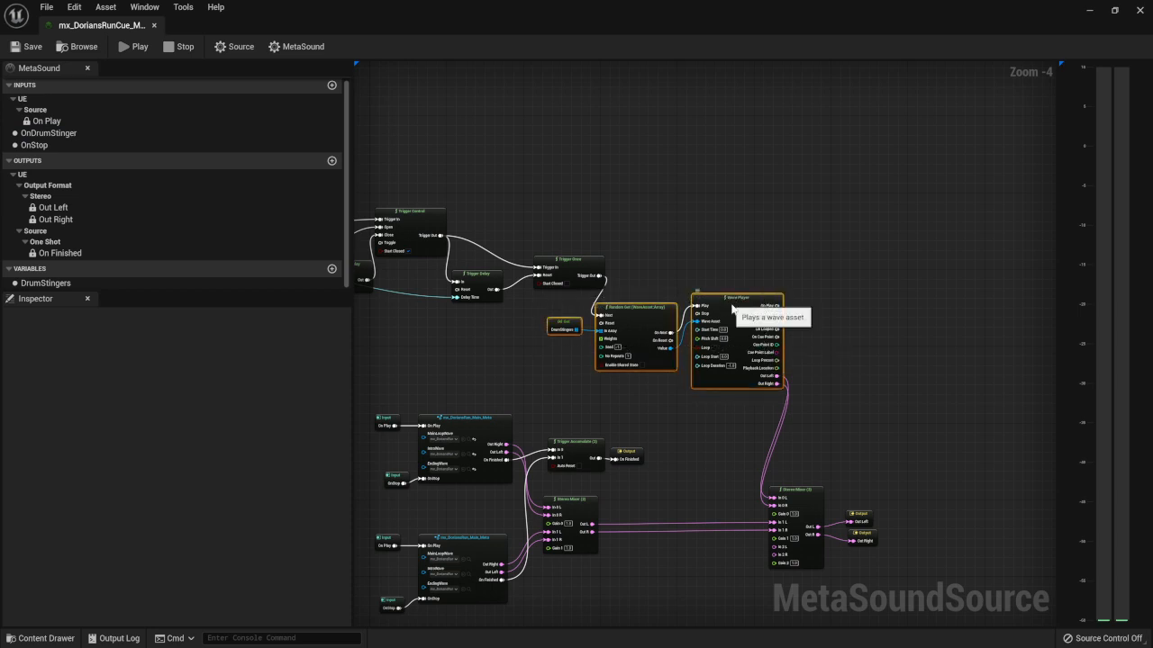
{"action": "left_click_drag", "start_coordinate": [726, 306], "coordinate": [812, 297]}
Step: Move the whole trigger timing chain, from On Play through Trigger Once, up and to the left in the graph
{"action": "right_click_drag", "start_coordinate": [639, 216], "coordinate": [899, 233]}
{"action": "right_click_drag", "start_coordinate": [718, 207], "coordinate": [879, 212]}
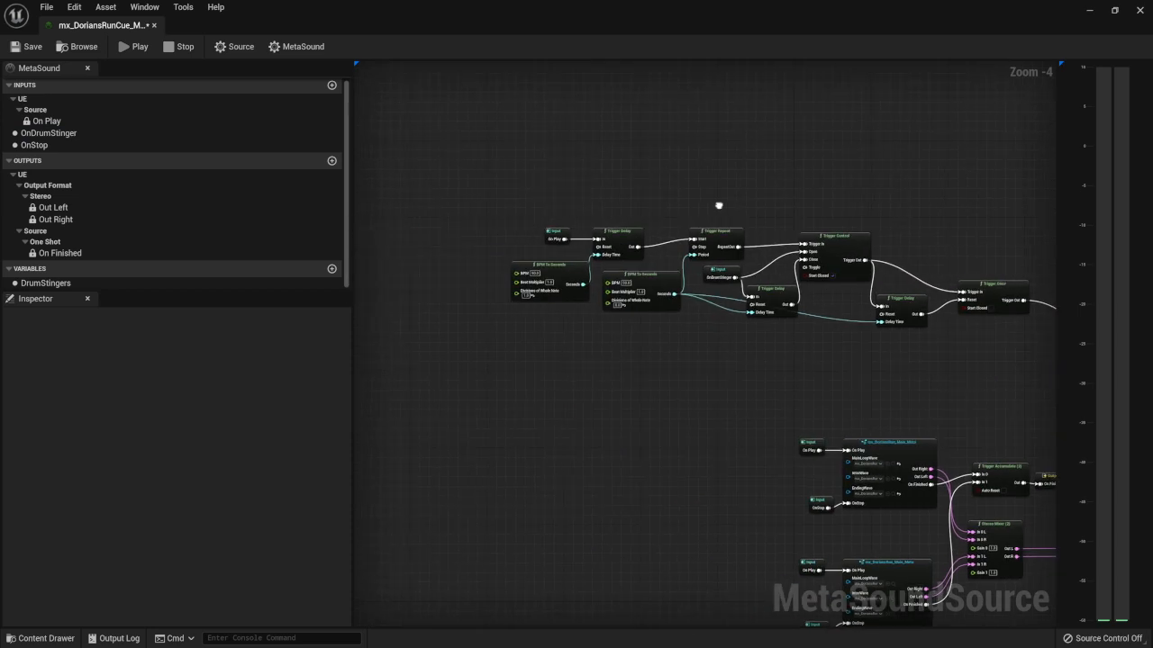
{"action": "left_click_drag", "start_coordinate": [478, 189], "coordinate": [995, 404]}
{"action": "left_click_drag", "start_coordinate": [985, 298], "coordinate": [900, 142]}
Step: Bring the DrumStingers Get, Random Get and Wave Player group back closer beneath Trigger Once
{"action": "right_click_drag", "start_coordinate": [980, 334], "coordinate": [833, 332]}
{"action": "left_click_drag", "start_coordinate": [817, 279], "coordinate": [981, 396]}
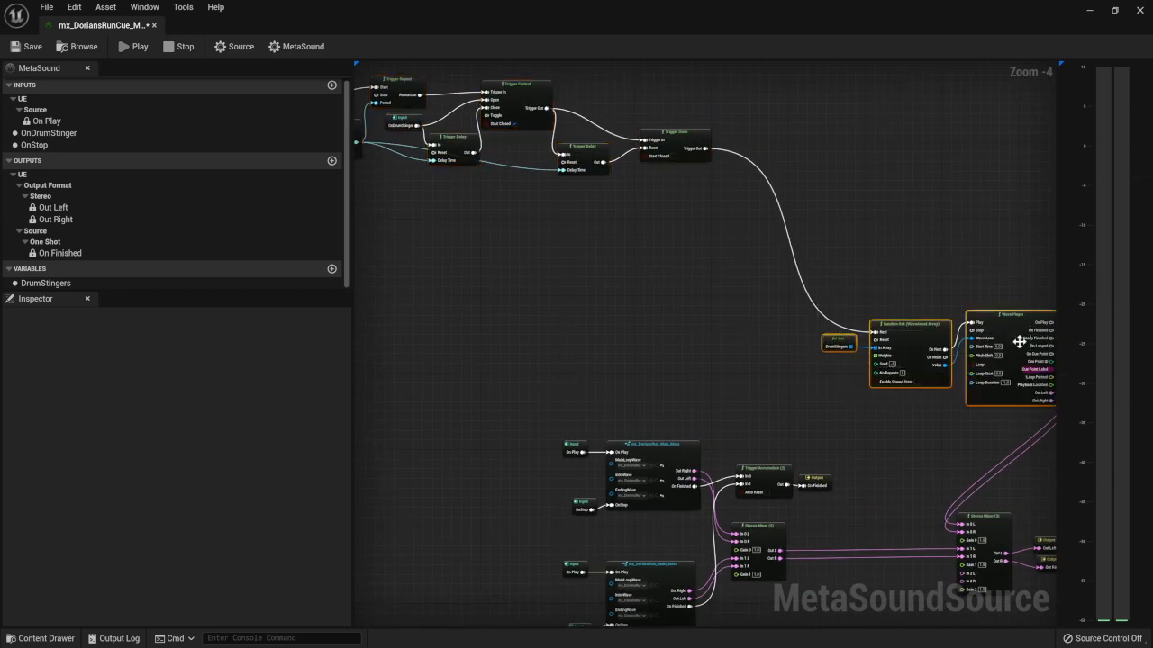
{"action": "left_click_drag", "start_coordinate": [895, 330], "coordinate": [766, 258]}
Step: Move the DrumStingers Get and Random Get nodes away from the Wave Player to open a gap between them
{"action": "scroll", "coordinate": [667, 263], "scroll_direction": "up", "scroll_amount": 2}
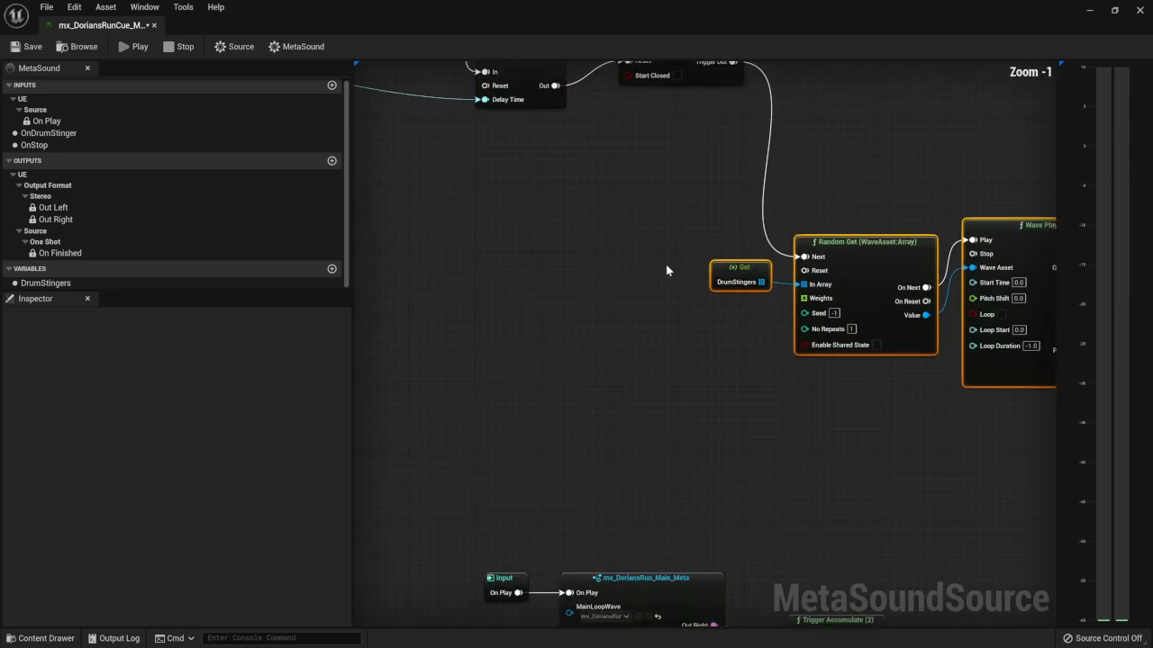
{"action": "right_click_drag", "start_coordinate": [683, 196], "coordinate": [579, 227]}
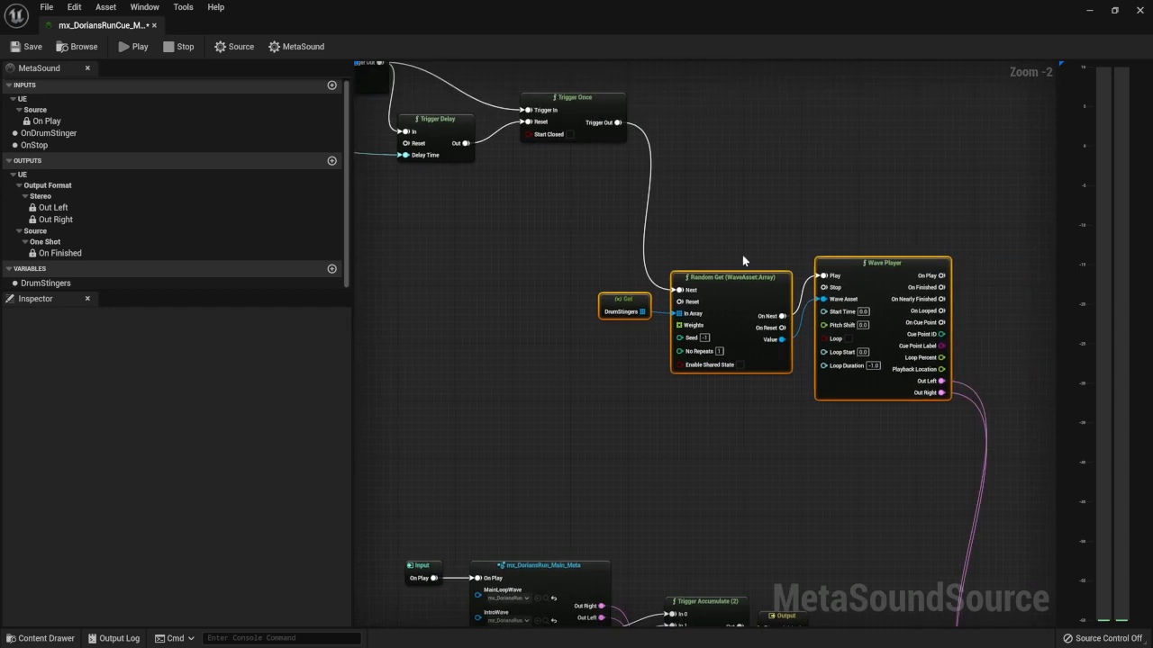
{"action": "right_click_drag", "start_coordinate": [704, 241], "coordinate": [716, 254]}
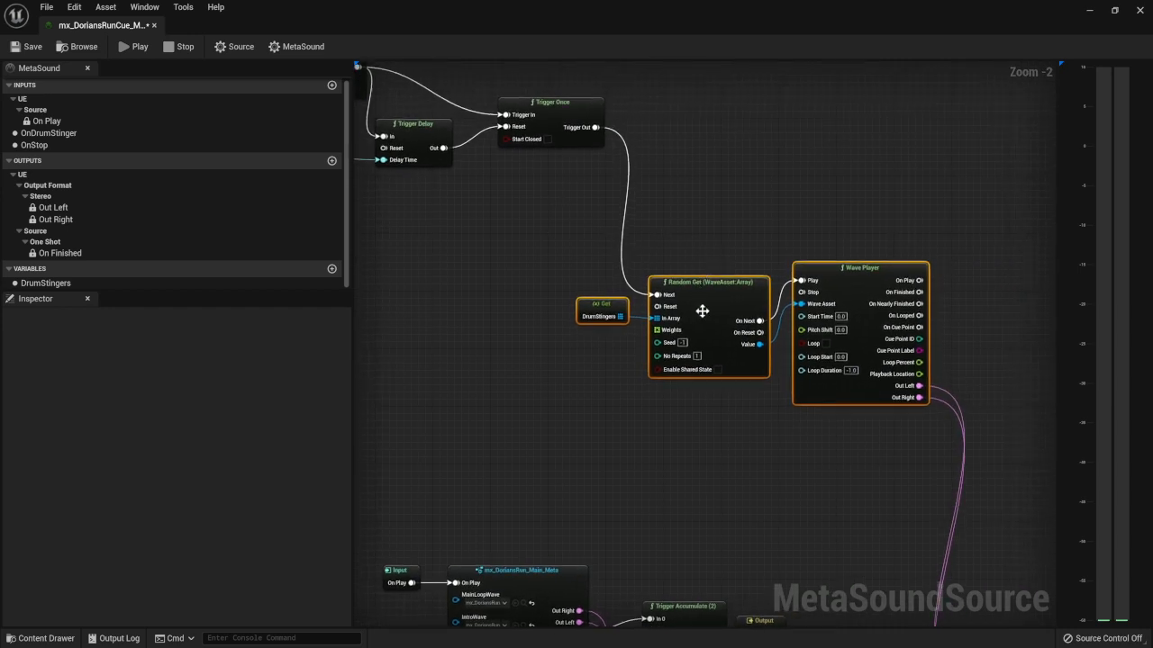
{"action": "left_click_drag", "start_coordinate": [676, 323], "coordinate": [708, 329]}
{"action": "left_click_drag", "start_coordinate": [602, 244], "coordinate": [504, 321]}
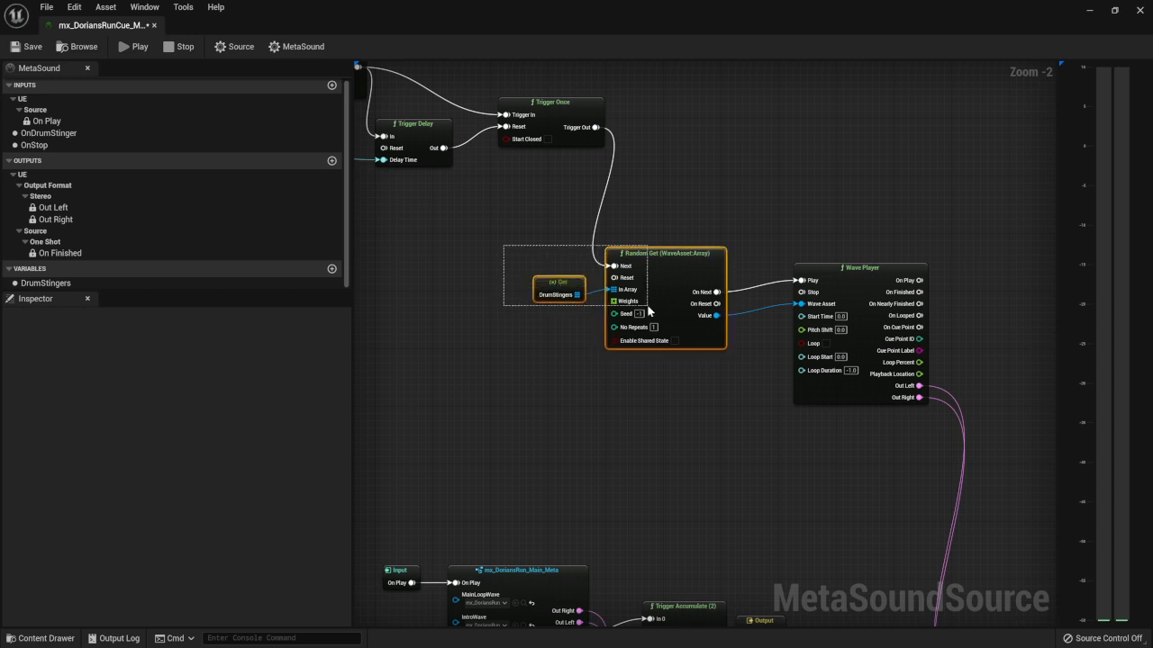
{"action": "left_click_drag", "start_coordinate": [648, 254], "coordinate": [555, 254]}
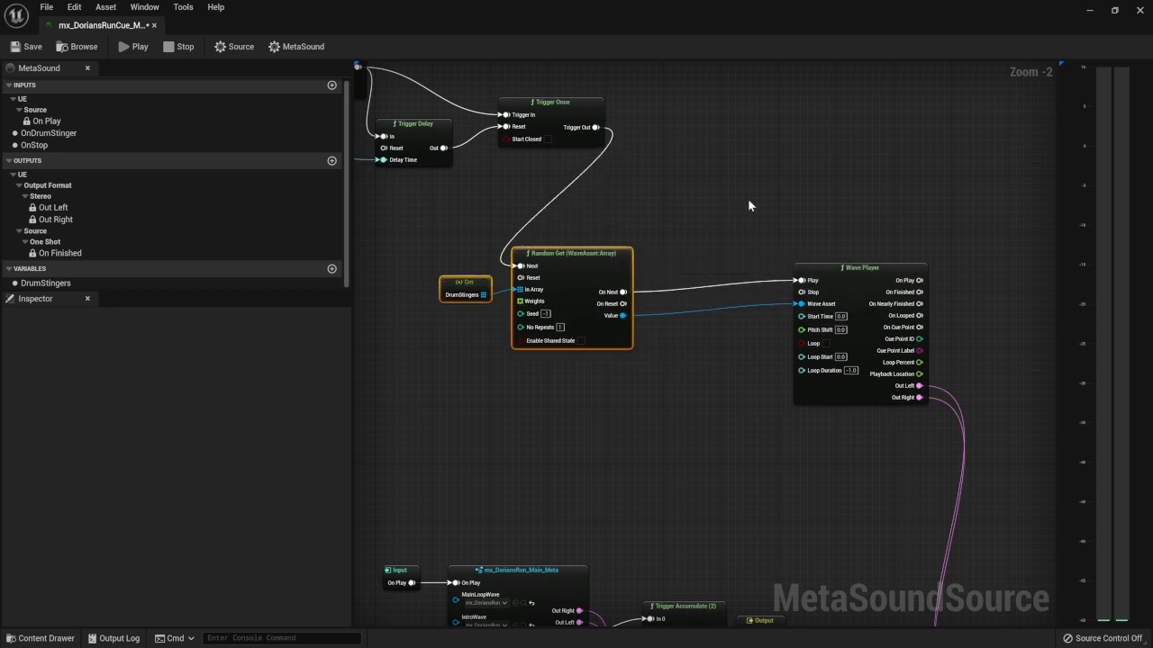
Step: Duplicate the stinger Wave Player and place the copy directly above the original
{"action": "left_click", "coordinate": [851, 267]}
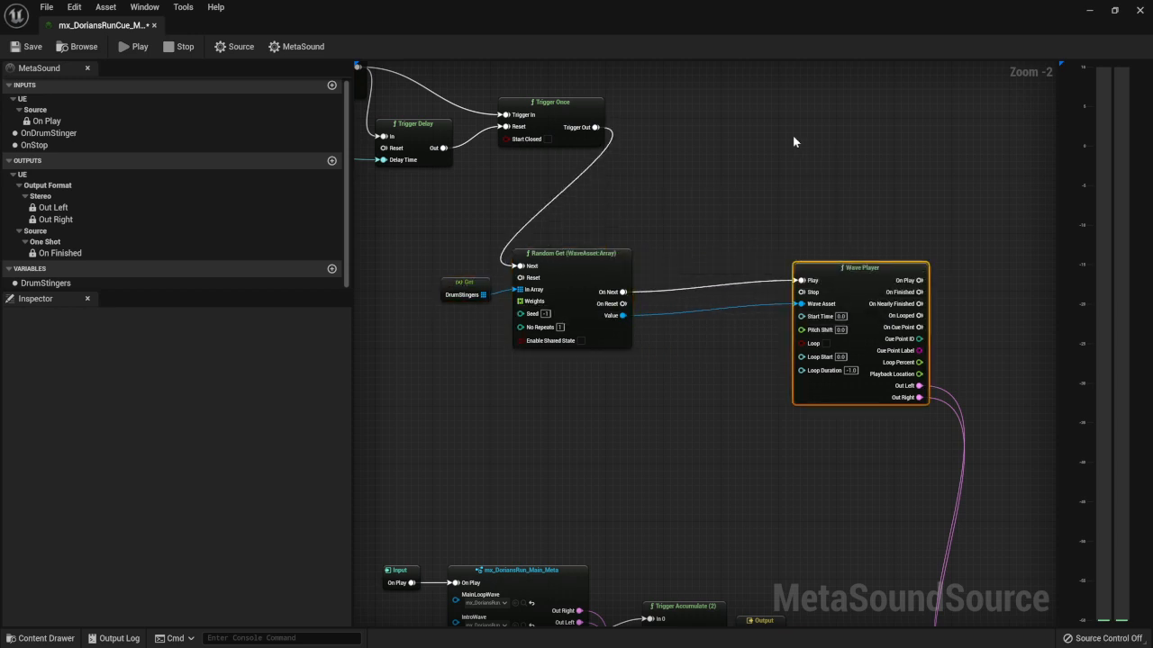
{"action": "key", "text": "ctrl+d"}
{"action": "left_click_drag", "start_coordinate": [823, 130], "coordinate": [853, 131]}
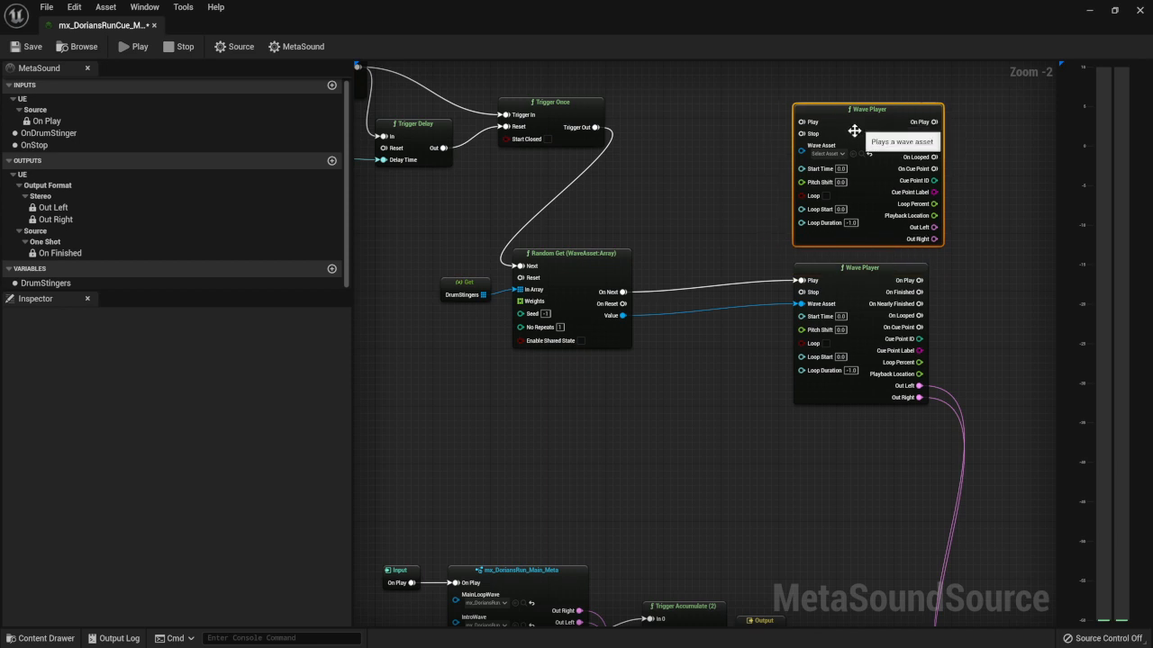
Step: Alternate both Wave Players with a Trigger Sequence (2) between Random Get's On Next and their Play inputs, and feed Value to the new player's Wave Asset
{"action": "left_click_drag", "start_coordinate": [622, 292], "coordinate": [677, 297]}
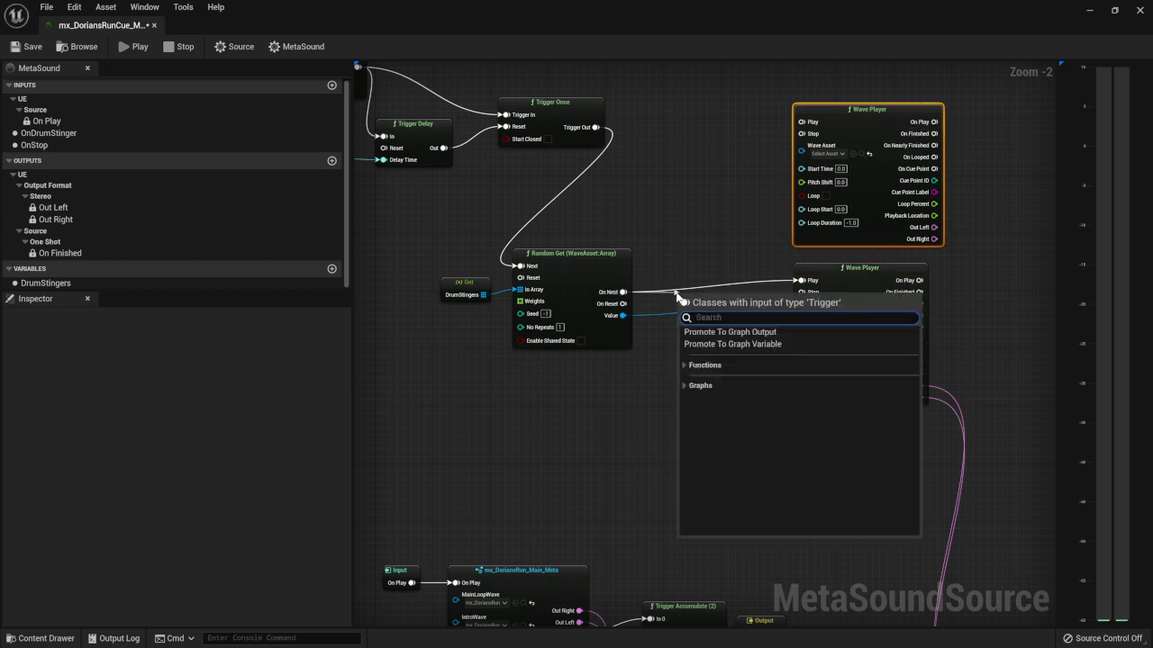
{"action": "type", "text": "sequ"}
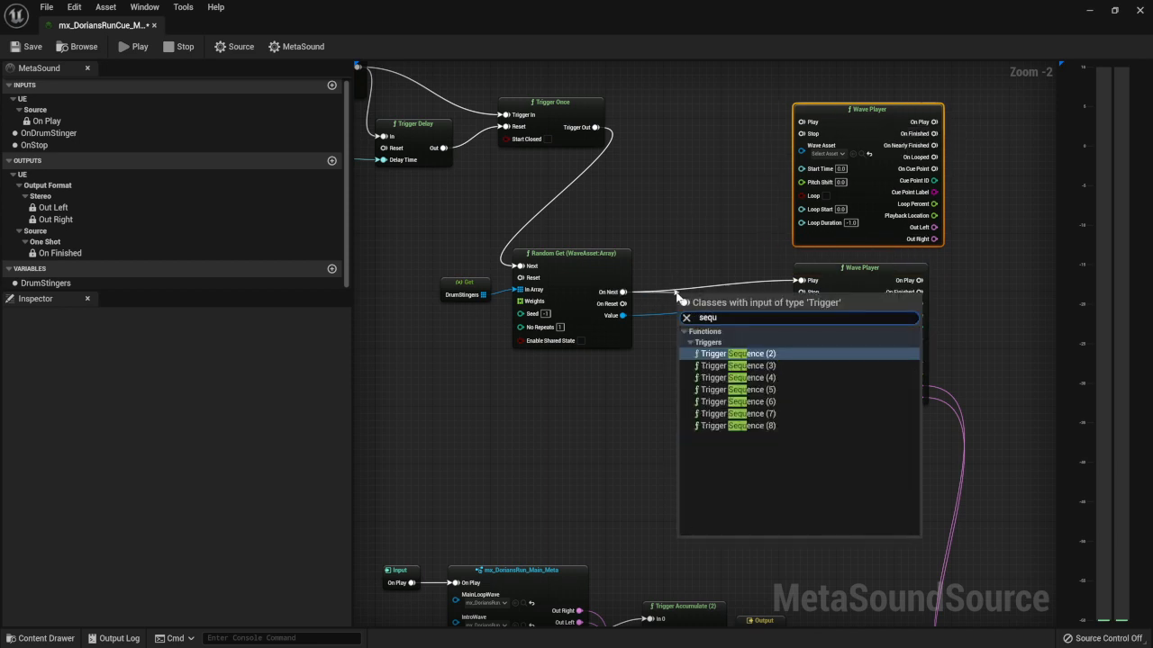
{"action": "key", "text": "Return"}
{"action": "left_click_drag", "start_coordinate": [708, 299], "coordinate": [801, 121]}
{"action": "left_click_drag", "start_coordinate": [768, 289], "coordinate": [801, 280]}
{"action": "left_click_drag", "start_coordinate": [699, 269], "coordinate": [735, 247]}
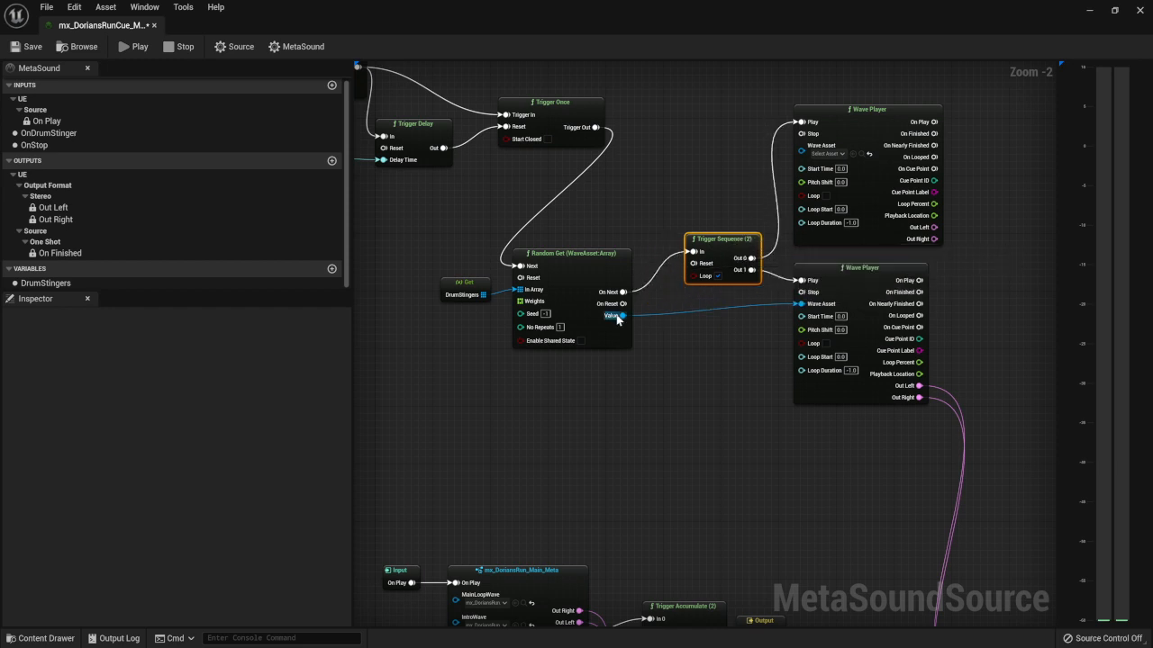
{"action": "left_click_drag", "start_coordinate": [622, 315], "coordinate": [801, 145]}
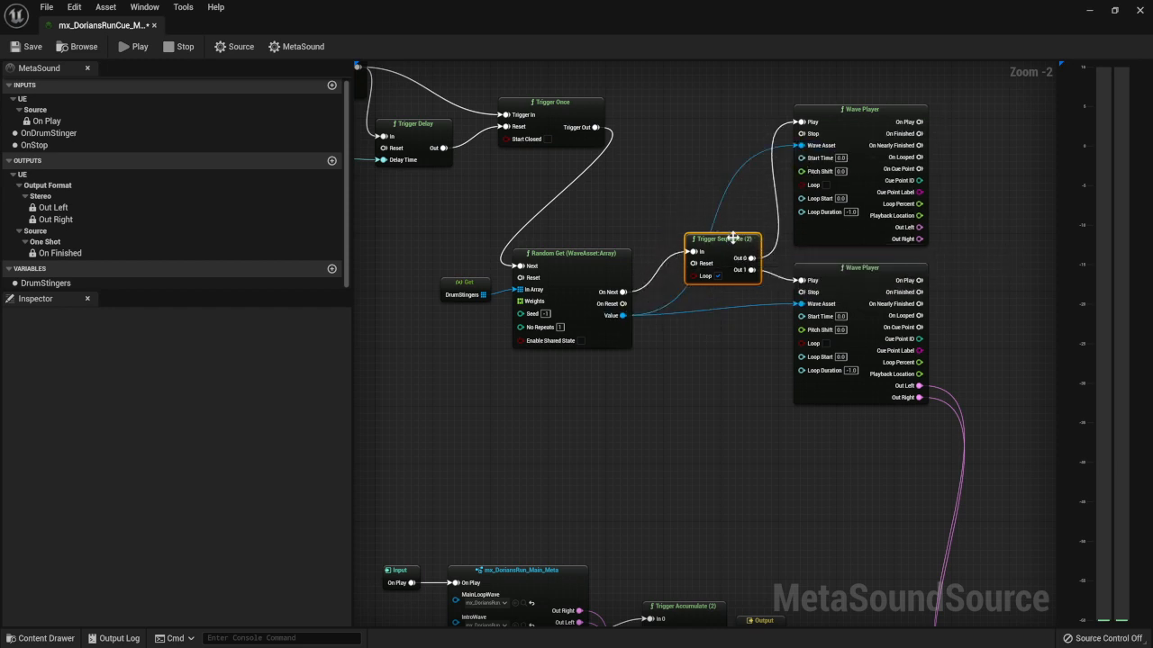
Step: Add a Stereo Mixer (2) and connect the upper Wave Player's Out Left and Out Right to In 0 L and In 0 R
{"action": "right_click_drag", "start_coordinate": [963, 307], "coordinate": [797, 270]}
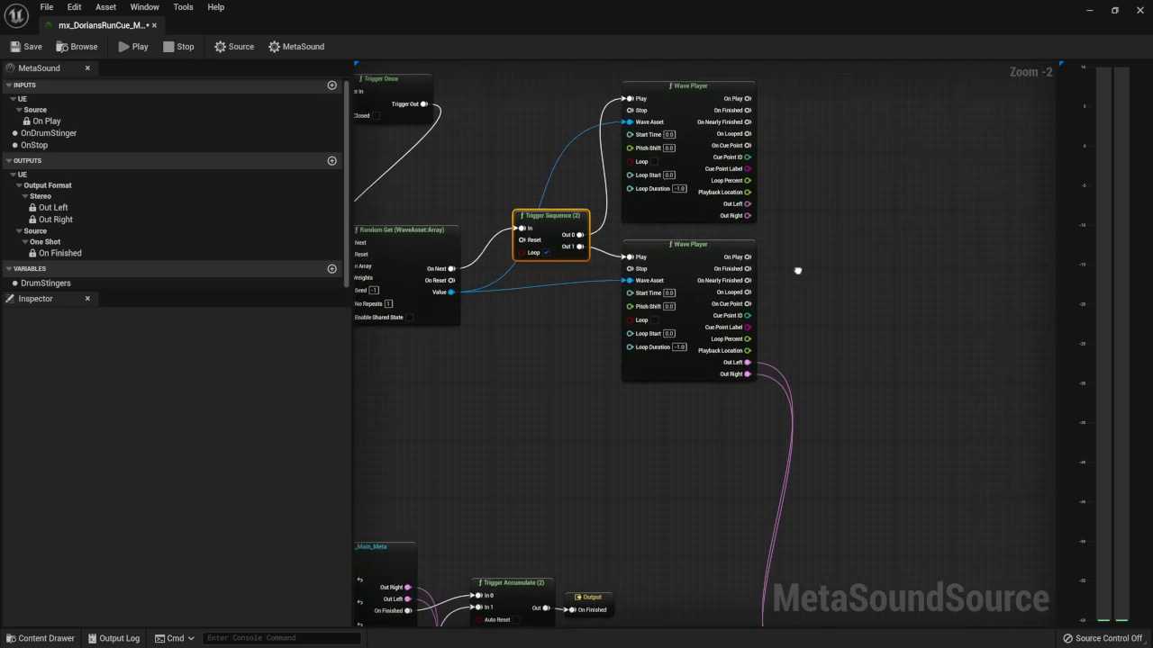
{"action": "right_click", "coordinate": [839, 255]}
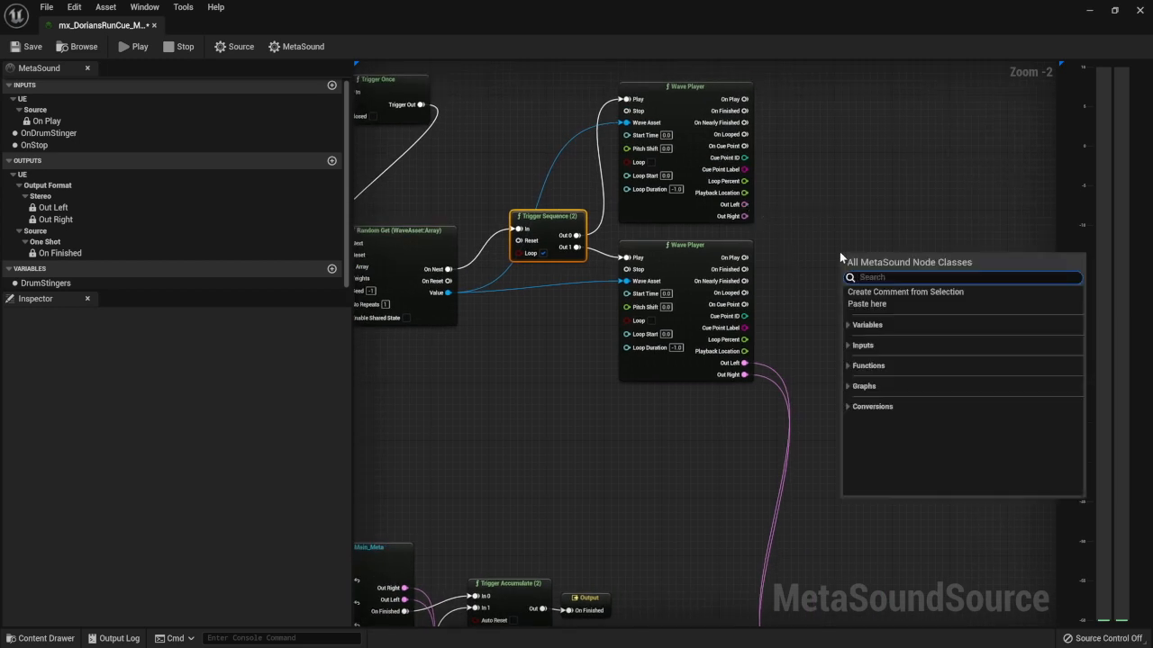
{"action": "type", "text": "stereo mix"}
{"action": "key", "text": "Return"}
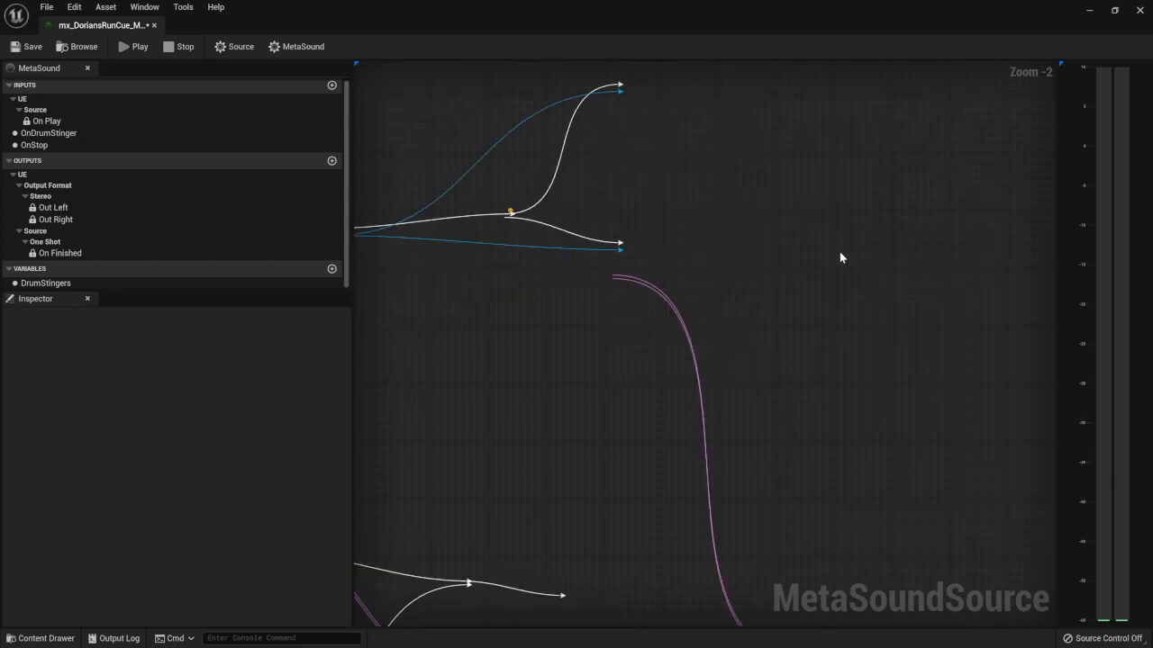
{"action": "left_click_drag", "start_coordinate": [745, 204], "coordinate": [847, 271]}
{"action": "left_click_drag", "start_coordinate": [744, 216], "coordinate": [848, 282]}
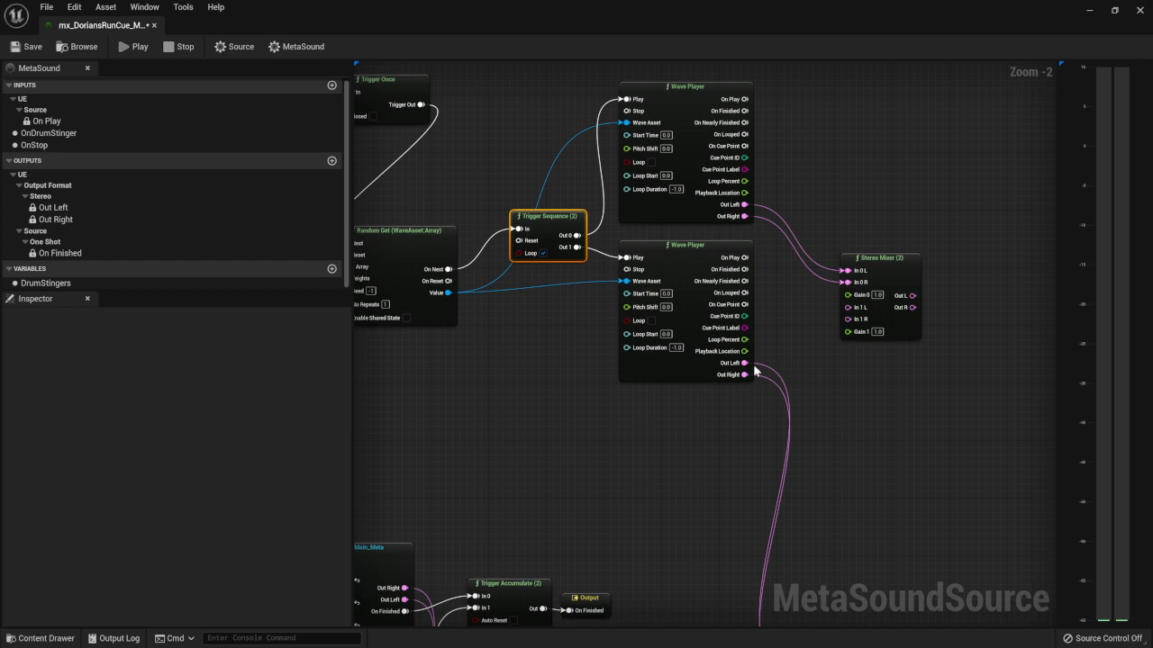
Step: Transfer the lower Wave Player's existing output links to the new mixer's outputs, connect that player to In 1 L and In 1 R, and save
{"action": "left_click_drag", "start_coordinate": [744, 363], "coordinate": [912, 295], "text": "ctrl"}
{"action": "left_click_drag", "start_coordinate": [744, 375], "coordinate": [912, 307], "text": "ctrl"}
{"action": "left_click_drag", "start_coordinate": [745, 362], "coordinate": [847, 307]}
{"action": "left_click_drag", "start_coordinate": [744, 375], "coordinate": [848, 319]}
{"action": "scroll", "coordinate": [725, 385], "scroll_direction": "down", "scroll_amount": 5}
{"action": "left_click_drag", "start_coordinate": [410, 241], "coordinate": [702, 364]}
{"action": "left_click", "coordinate": [719, 323]}
{"action": "right_click_drag", "start_coordinate": [559, 379], "coordinate": [574, 381]}
{"action": "scroll", "coordinate": [574, 382], "scroll_direction": "up", "scroll_amount": 3}
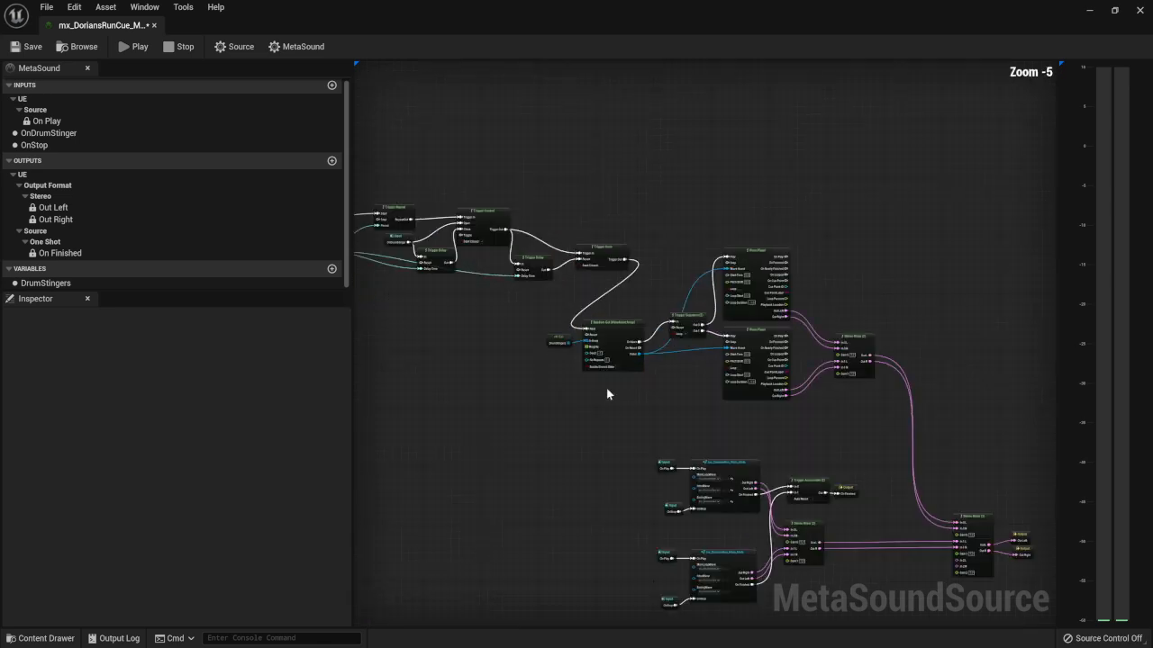
{"action": "left_click", "coordinate": [36, 53]}
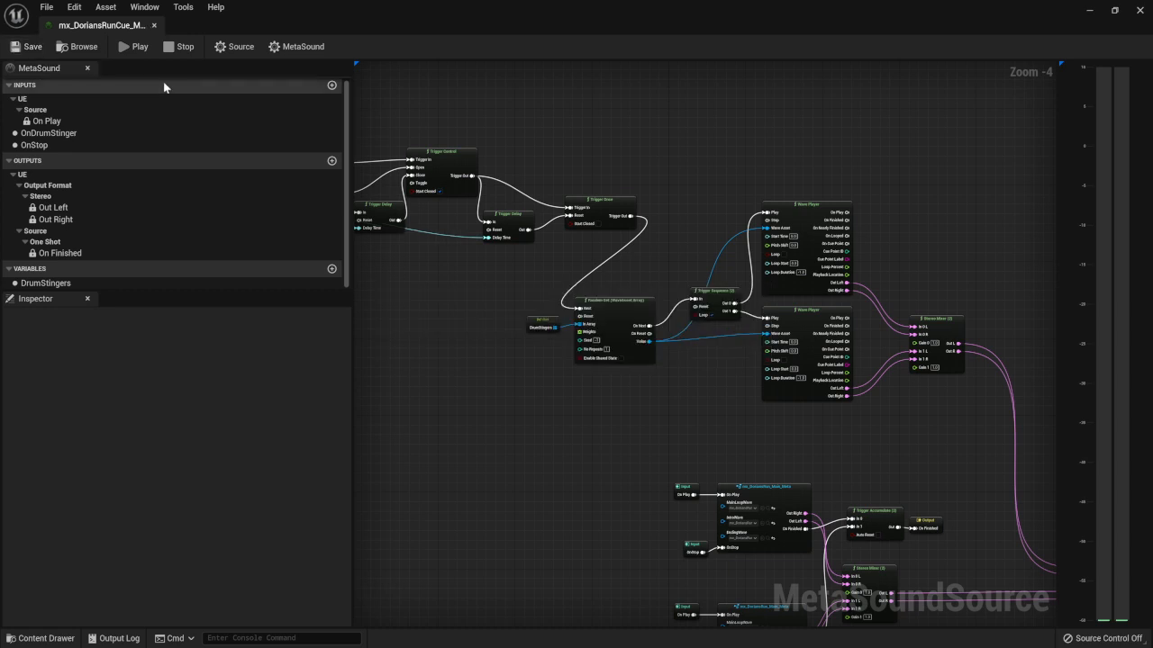
Step: Preview the cue, simulate the OnDrumStinger trigger twice during playback, and stop the preview
{"action": "left_click", "coordinate": [135, 47]}
{"action": "left_click", "coordinate": [93, 132]}
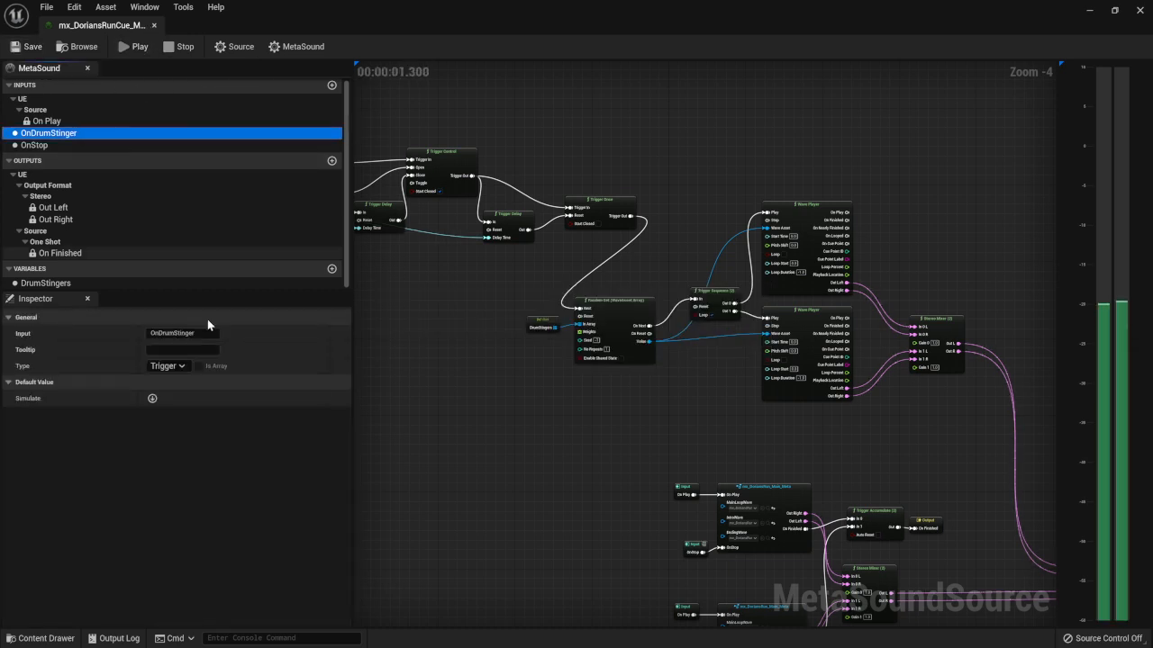
{"action": "left_click", "coordinate": [153, 399]}
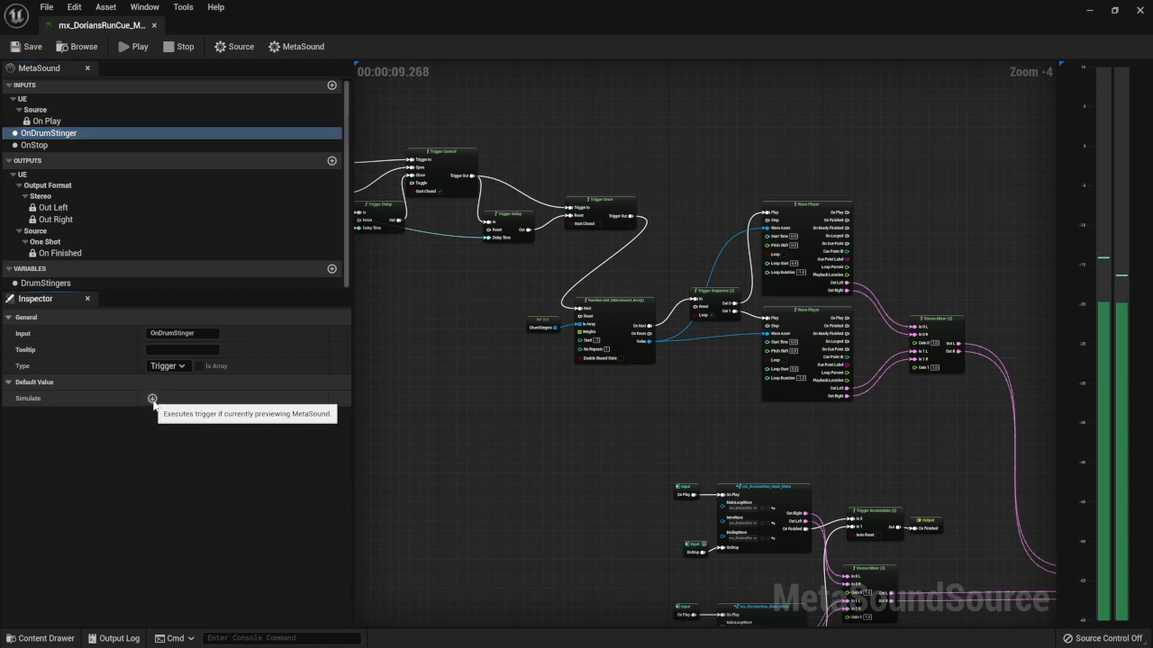
{"action": "left_click", "coordinate": [153, 402]}
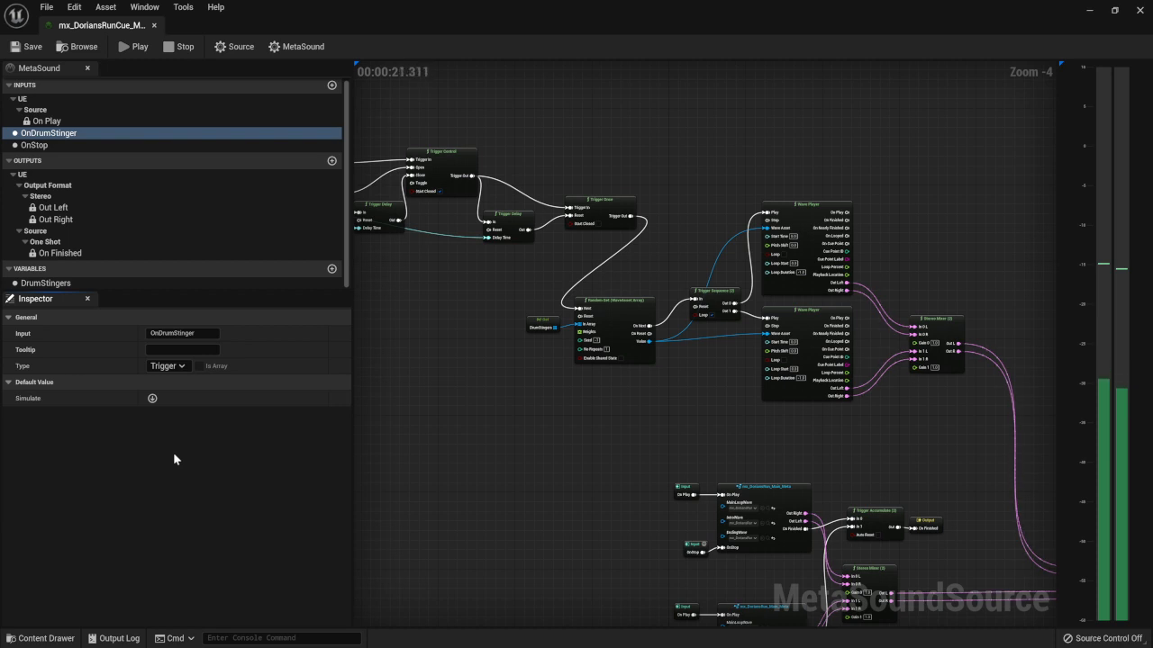
{"action": "left_click", "coordinate": [180, 46]}
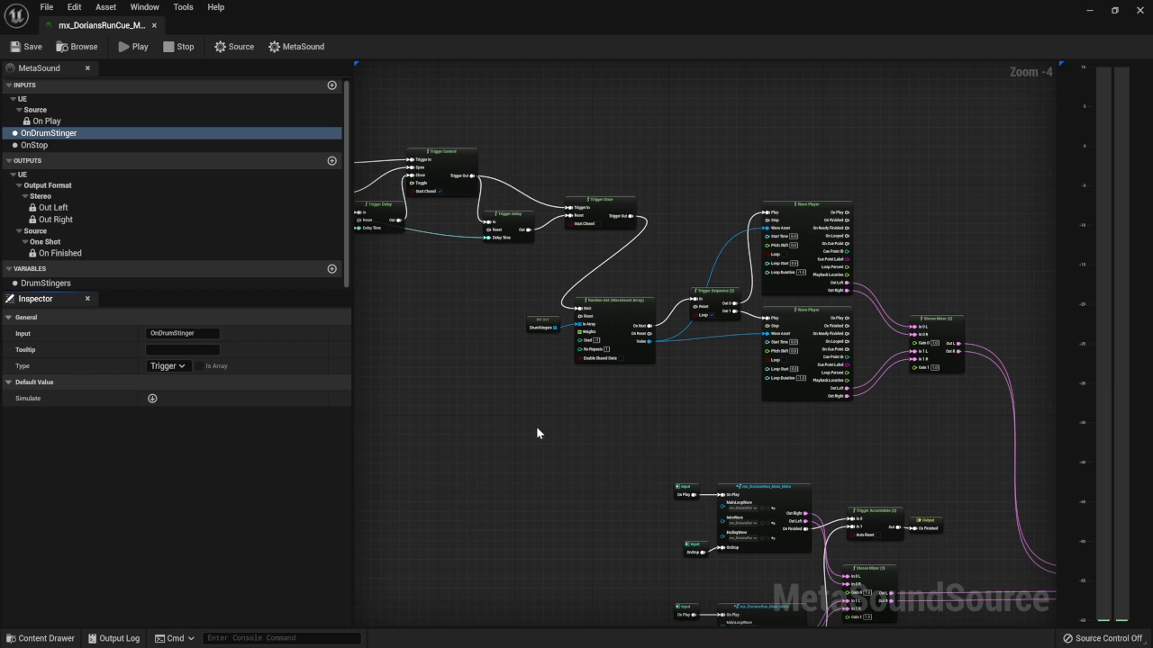
Step: Restore the MetaSound editor window to a smaller size, save the asset, and maximize the window again
{"action": "left_click_drag", "start_coordinate": [629, 20], "coordinate": [730, 59]}
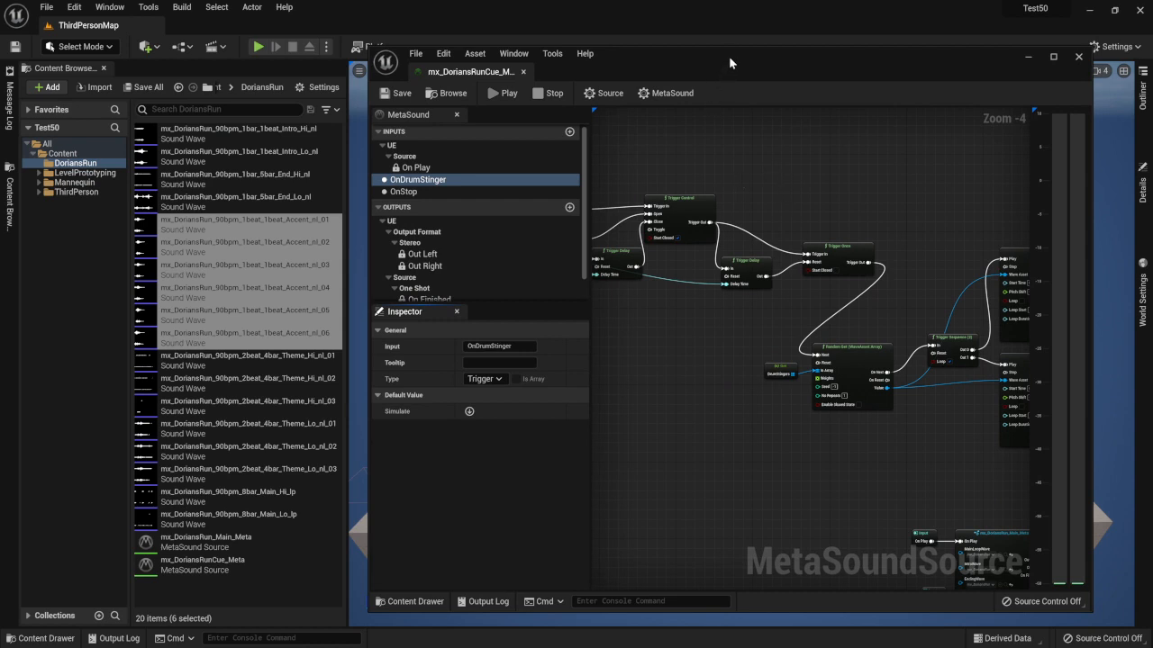
{"action": "left_click", "coordinate": [402, 93]}
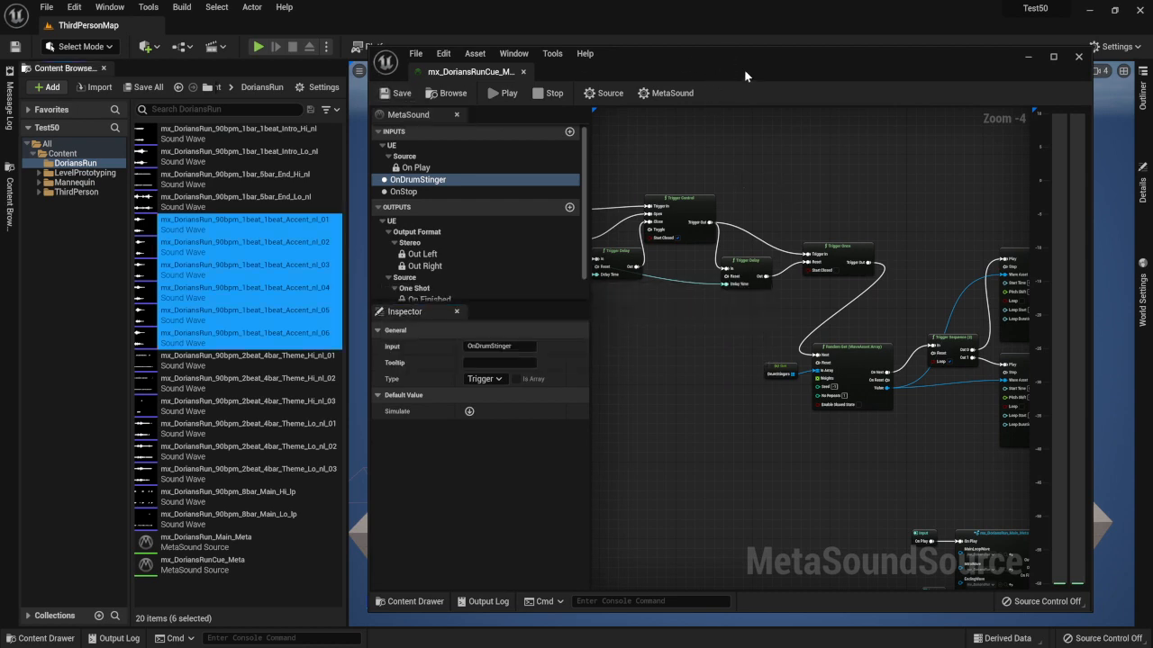
{"action": "double_click", "coordinate": [795, 60]}
Step: Copy the complete drum stinger chain, from On Play to its Stereo Mixer (2), and paste it below the main MetaSound nodes
{"action": "right_click_drag", "start_coordinate": [496, 268], "coordinate": [777, 294]}
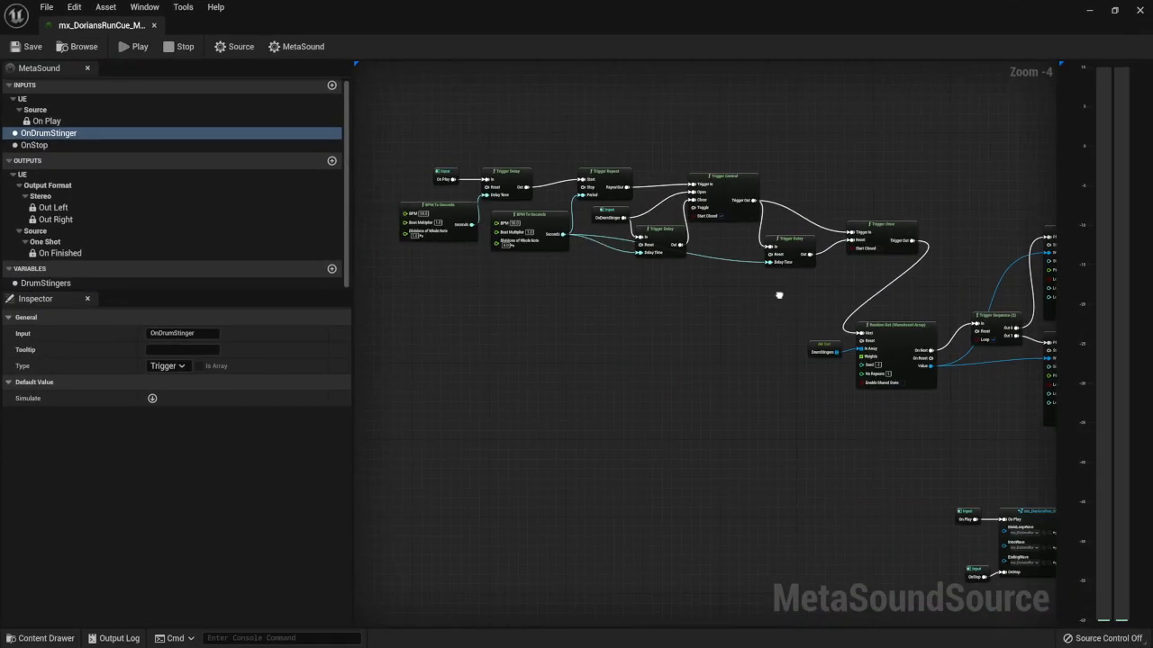
{"action": "left_click_drag", "start_coordinate": [400, 133], "coordinate": [914, 456]}
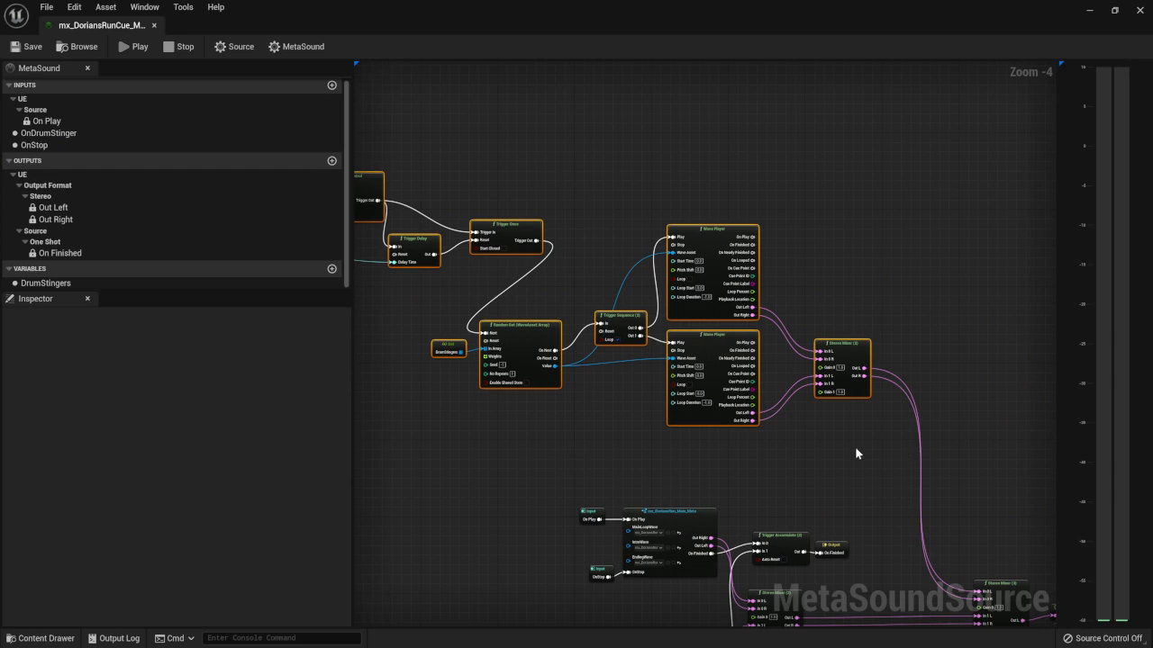
{"action": "scroll", "coordinate": [793, 298], "scroll_direction": "down", "scroll_amount": 5}
{"action": "scroll", "coordinate": [769, 360], "scroll_direction": "up", "scroll_amount": 4}
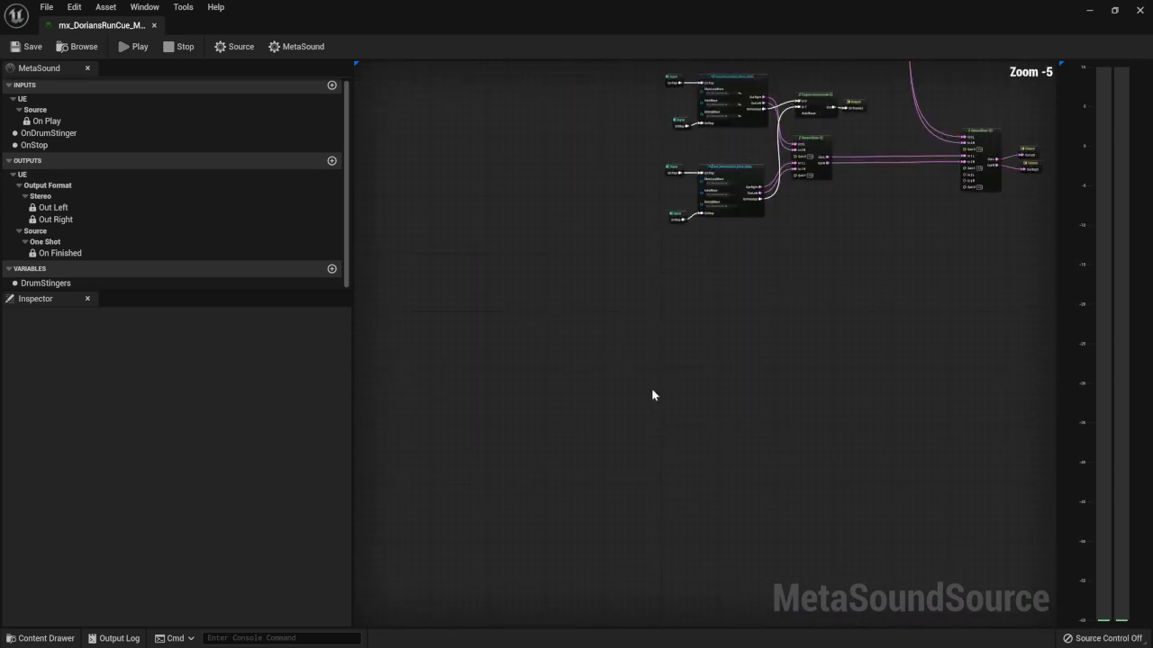
{"action": "key", "text": "ctrl+v"}
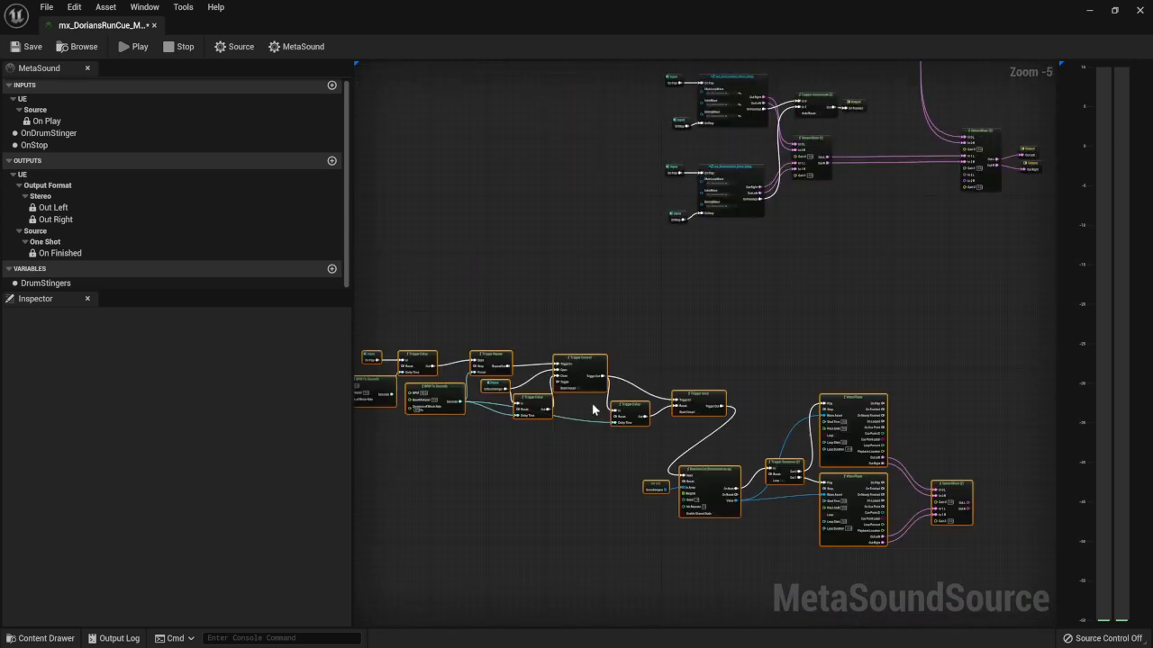
Step: Delete the DrumStingers Get and Random Get nodes from the pasted chain
{"action": "left_click", "coordinate": [751, 360]}
{"action": "right_click_drag", "start_coordinate": [761, 364], "coordinate": [657, 323]}
{"action": "scroll", "coordinate": [627, 369], "scroll_direction": "up", "scroll_amount": 2}
{"action": "scroll", "coordinate": [627, 370], "scroll_direction": "down", "scroll_amount": 2}
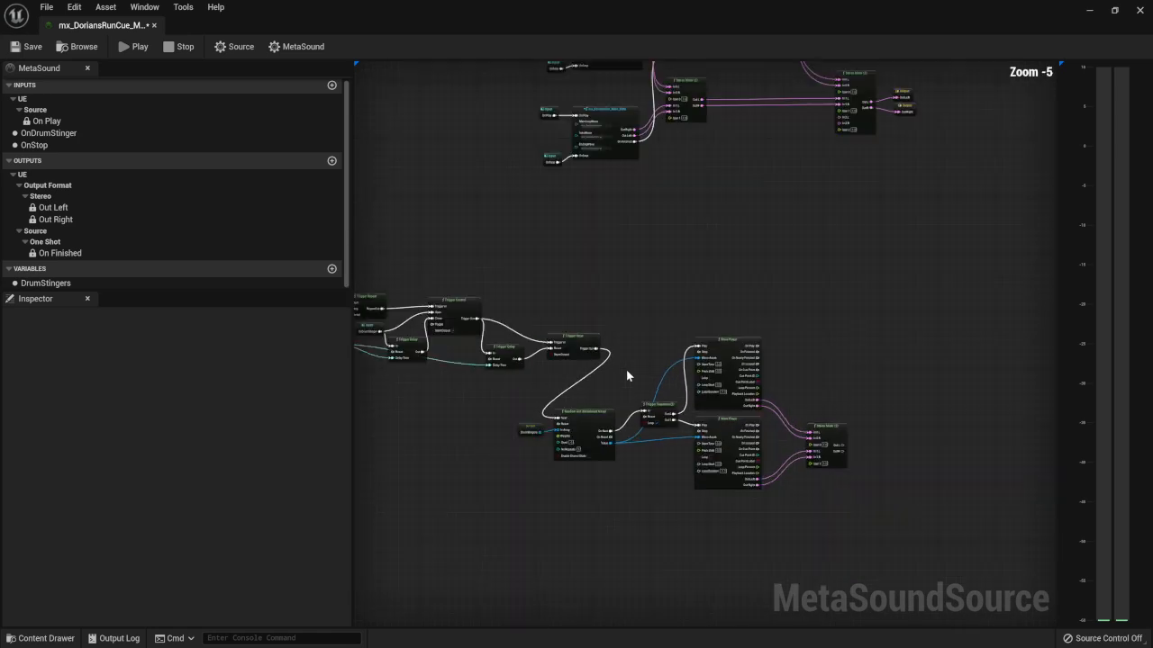
{"action": "scroll", "coordinate": [625, 369], "scroll_direction": "up", "scroll_amount": 3}
{"action": "left_click_drag", "start_coordinate": [505, 403], "coordinate": [664, 556]}
{"action": "key", "text": "Delete"}
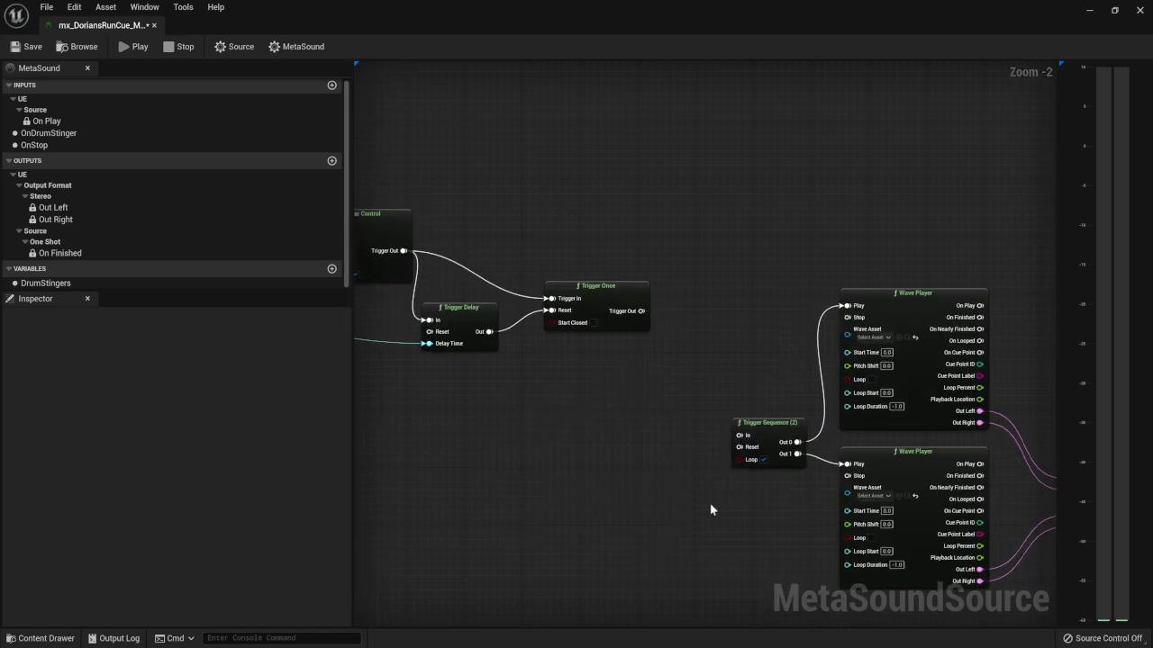
Step: Delete the Trigger Sequence (2) node from the pasted chain
{"action": "right_click_drag", "start_coordinate": [672, 486], "coordinate": [687, 346]}
{"action": "left_click", "coordinate": [687, 346]}
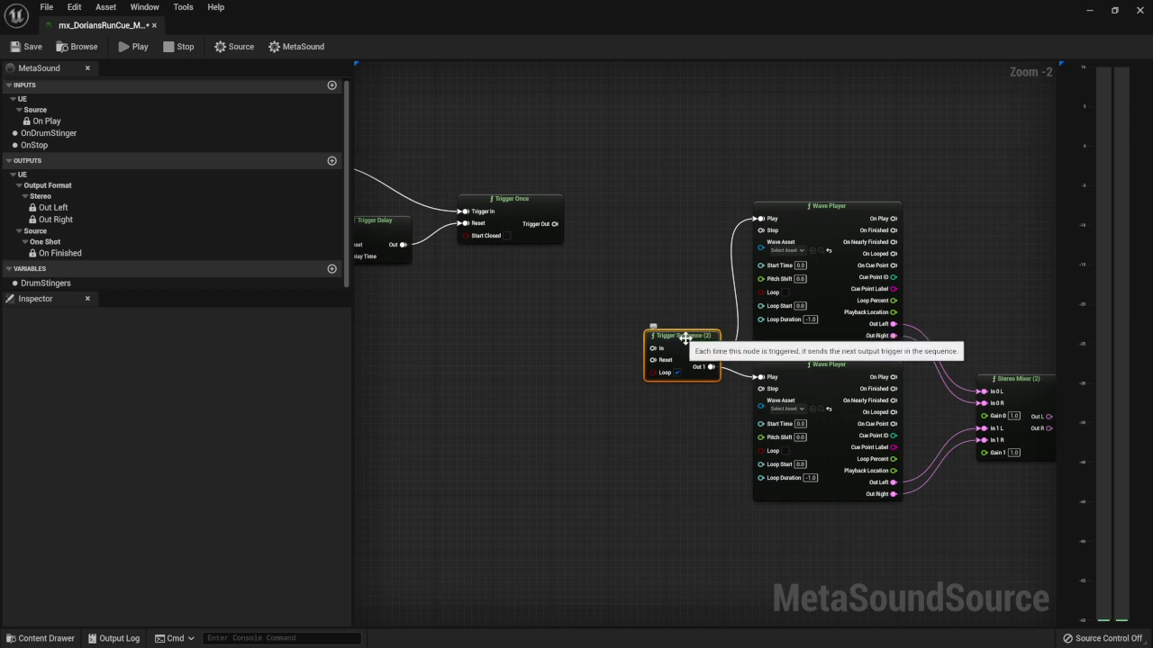
{"action": "key", "text": "Delete"}
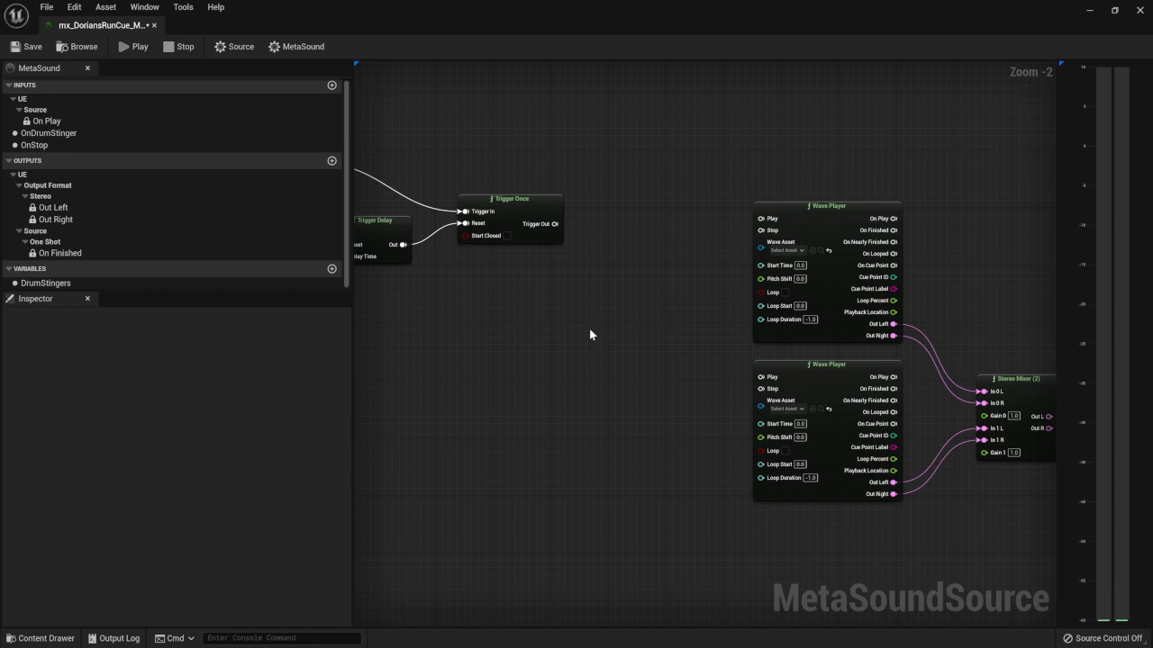
Step: Save the cue MetaSound and restore its editor window to a smaller size beside the Content Browser
{"action": "right_click_drag", "start_coordinate": [590, 334], "coordinate": [597, 399]}
{"action": "left_click", "coordinate": [32, 51]}
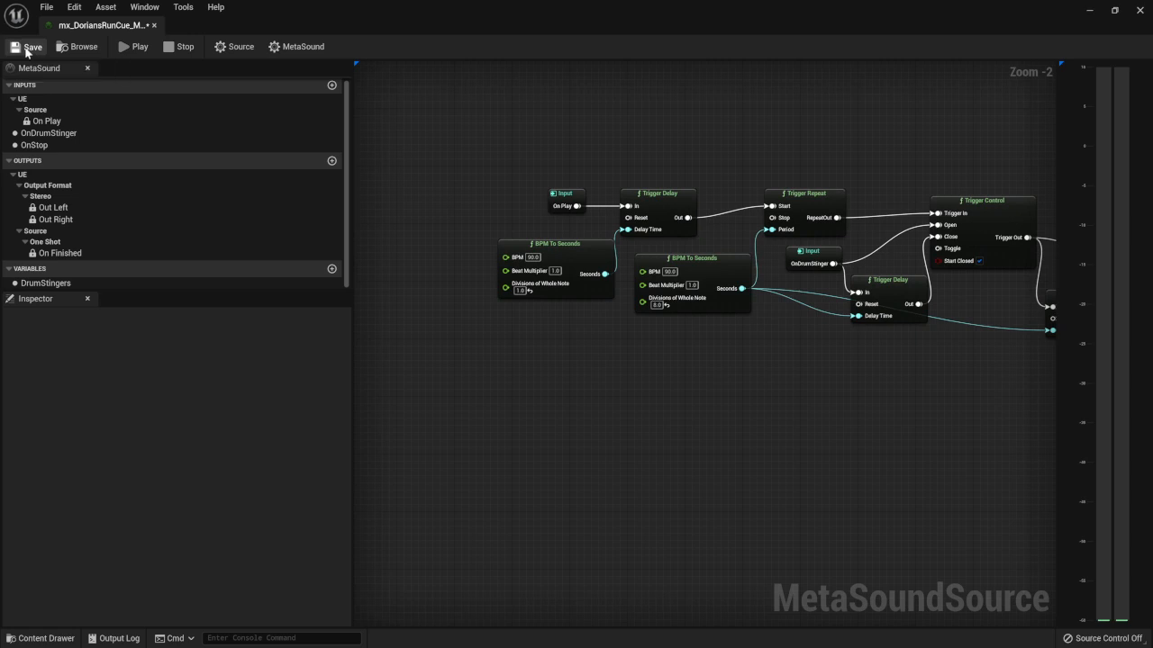
{"action": "double_click", "coordinate": [413, 18]}
{"action": "left_click_drag", "start_coordinate": [747, 55], "coordinate": [761, 60]}
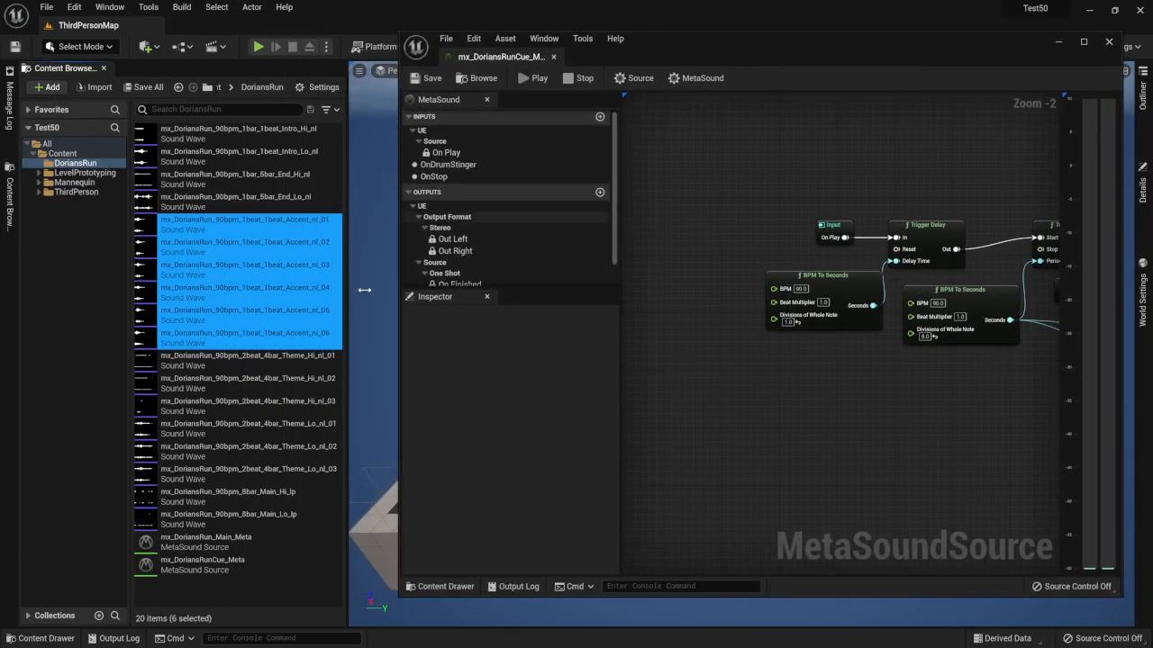
Step: Preview the mx_DoriansRun_90bpm_2beat_4bar_Theme_Lo_nl_03 sound wave in the Content Browser
{"action": "left_click", "coordinate": [324, 477]}
{"action": "mouse_move", "coordinate": [298, 478]}
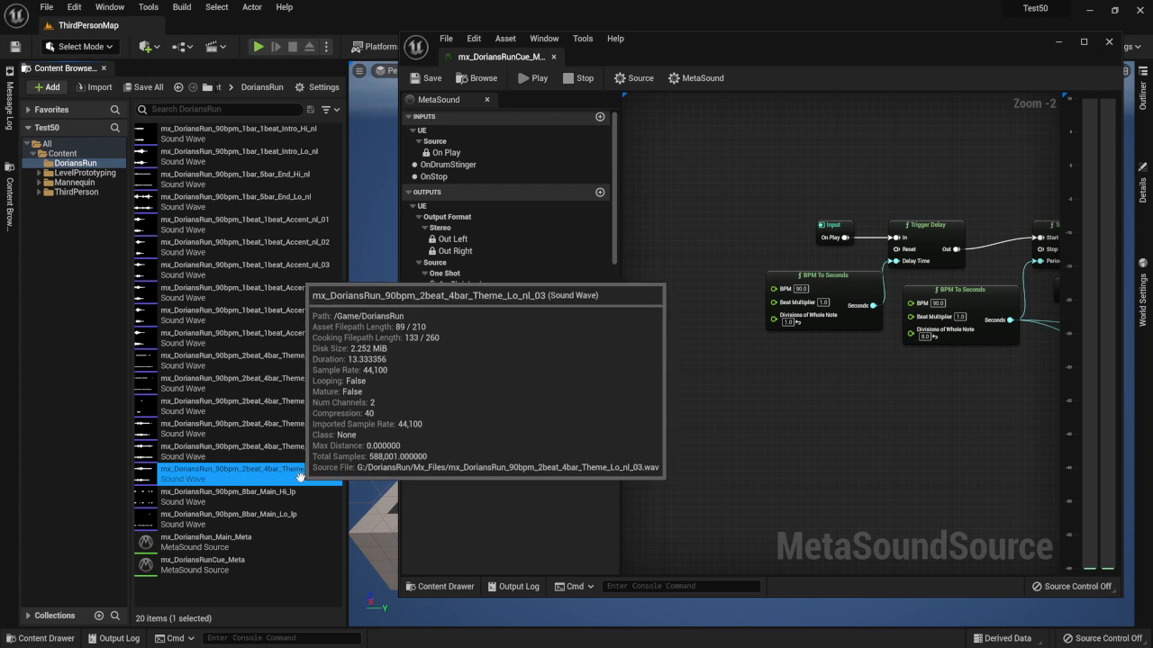
{"action": "mouse_move", "coordinate": [147, 477]}
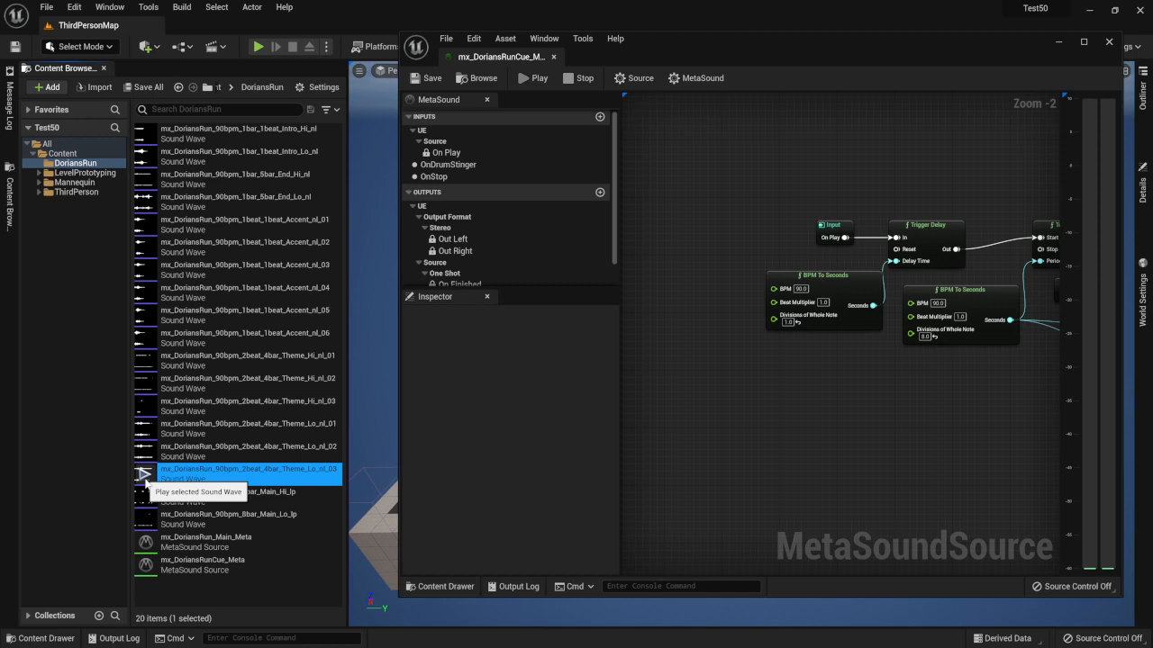
{"action": "left_click", "coordinate": [145, 474]}
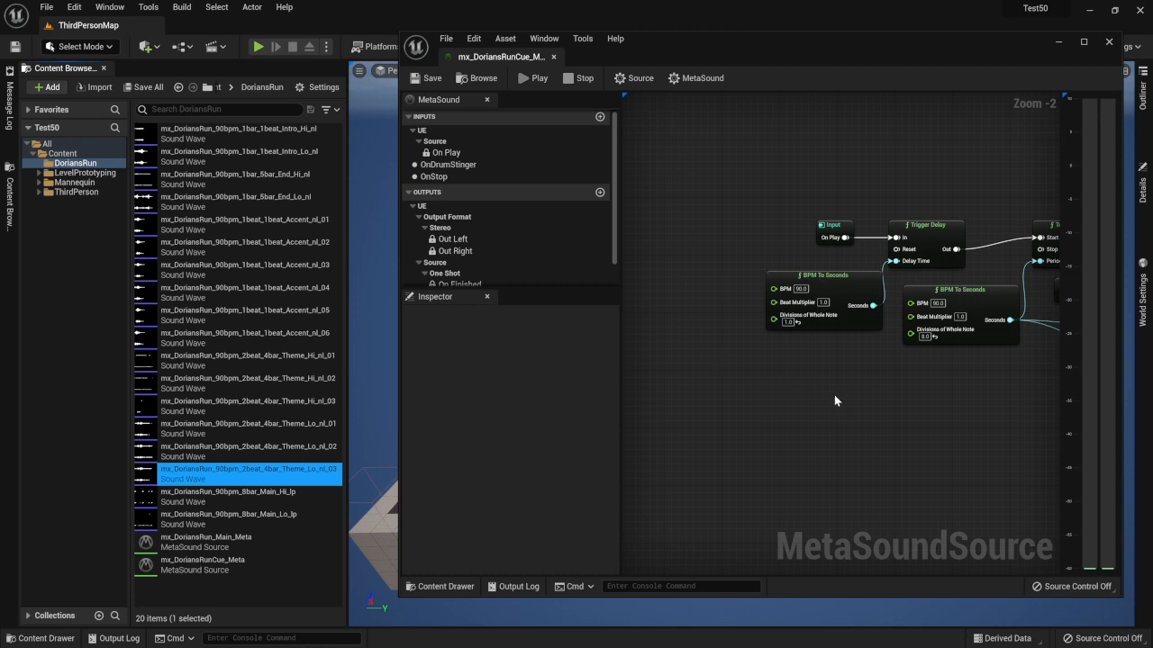
Step: Set Divisions of Whole Note to 2.0 on the BPM To Seconds node feeding the pasted chain's Trigger Repeat
{"action": "right_click_drag", "start_coordinate": [834, 395], "coordinate": [728, 385]}
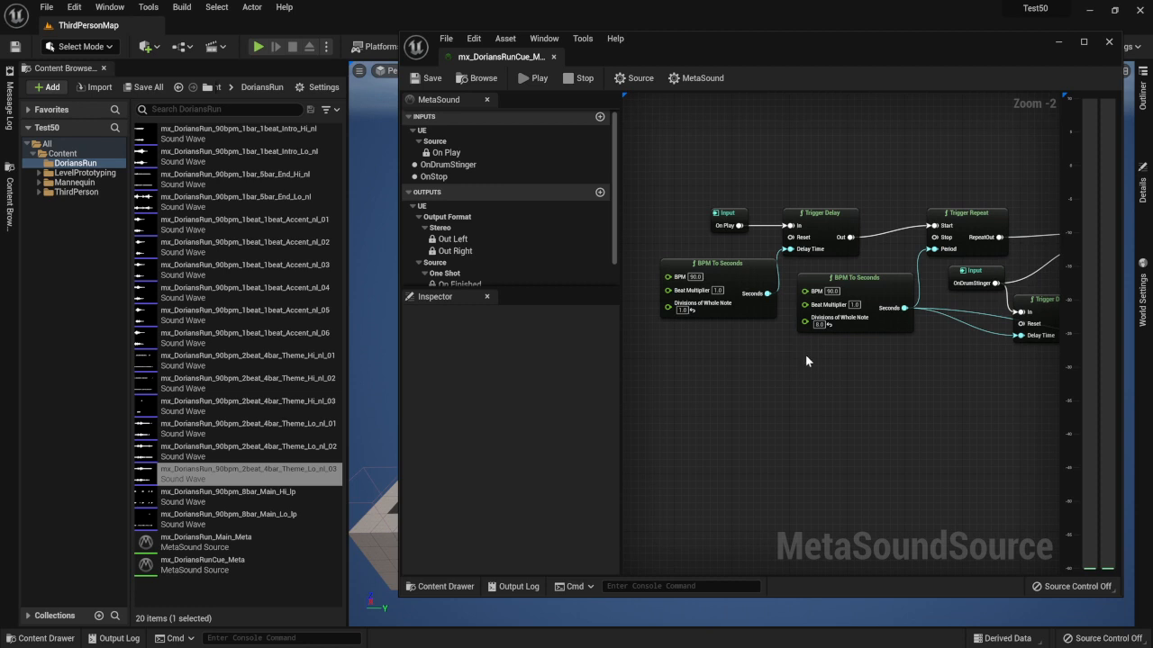
{"action": "right_click_drag", "start_coordinate": [823, 364], "coordinate": [789, 369]}
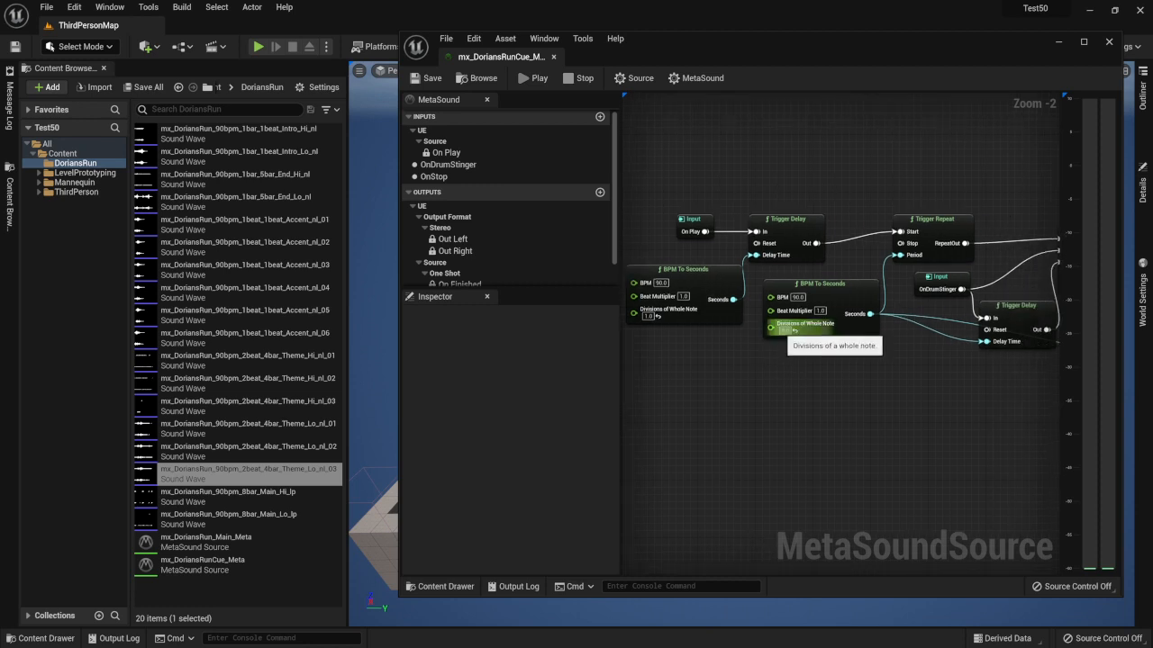
{"action": "left_click", "coordinate": [785, 331]}
{"action": "type", "text": "2"}
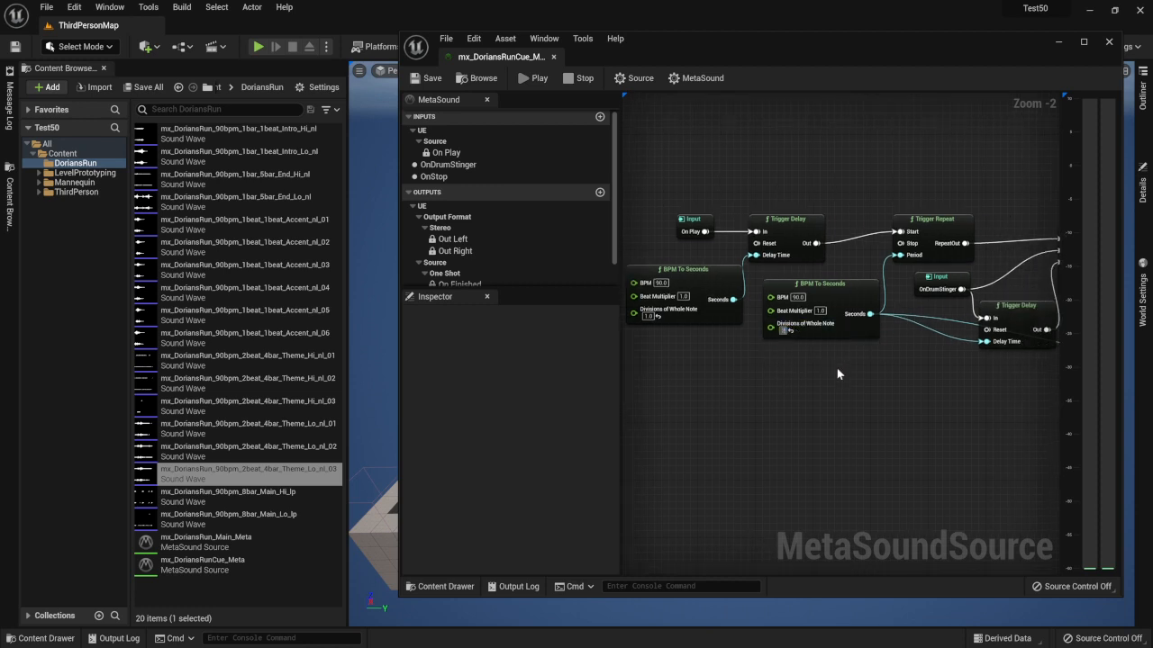
{"action": "key", "text": "Return"}
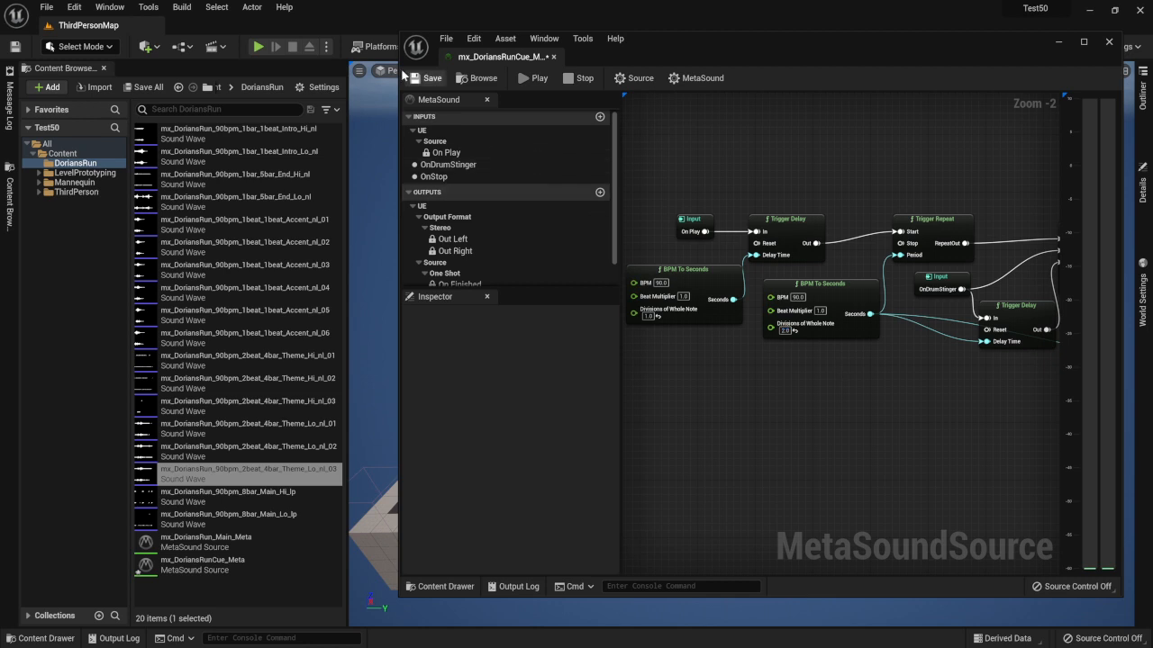
Step: Add a BPM To Seconds node feeding the Delay Time of the Trigger Delay before Trigger Once, and place it below Trigger Control
{"action": "right_click_drag", "start_coordinate": [892, 381], "coordinate": [736, 376]}
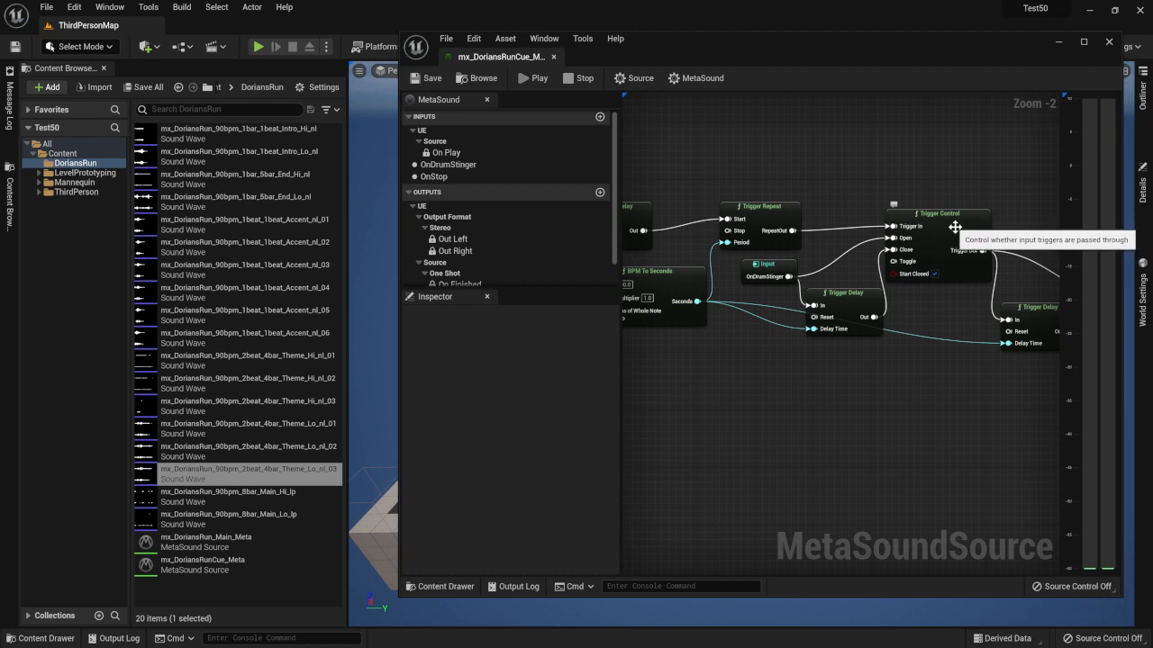
{"action": "right_click_drag", "start_coordinate": [954, 227], "coordinate": [789, 313]}
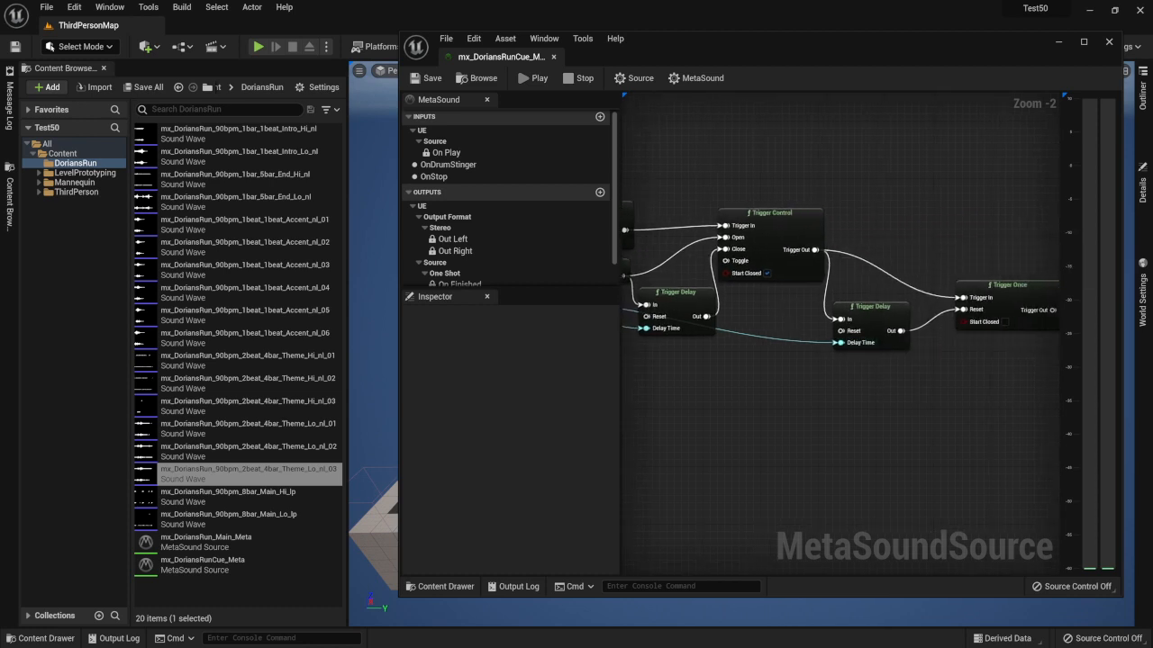
{"action": "right_click_drag", "start_coordinate": [832, 350], "coordinate": [884, 339]}
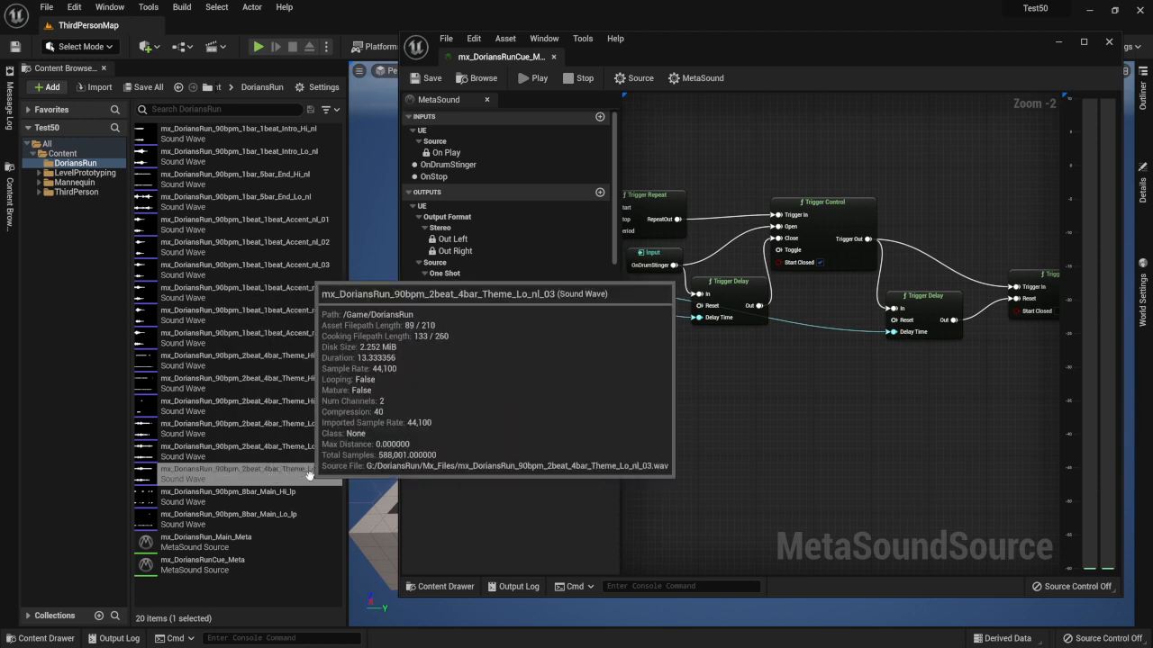
{"action": "right_click_drag", "start_coordinate": [868, 367], "coordinate": [904, 379]}
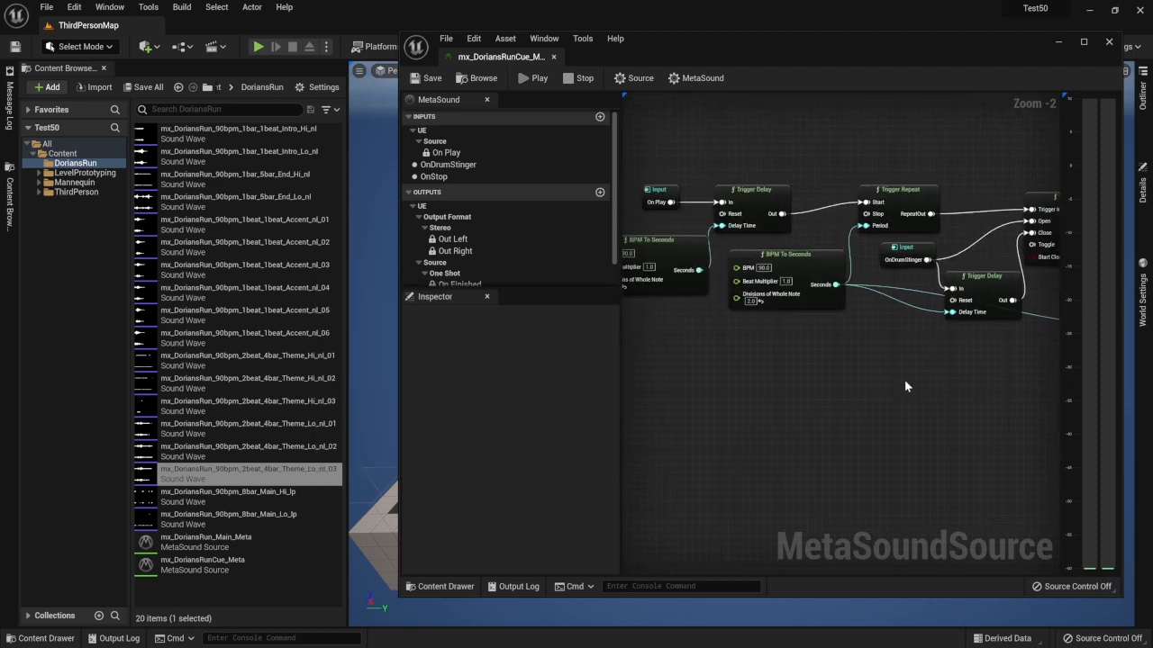
{"action": "right_click", "coordinate": [902, 386]}
{"action": "right_click", "coordinate": [873, 335]}
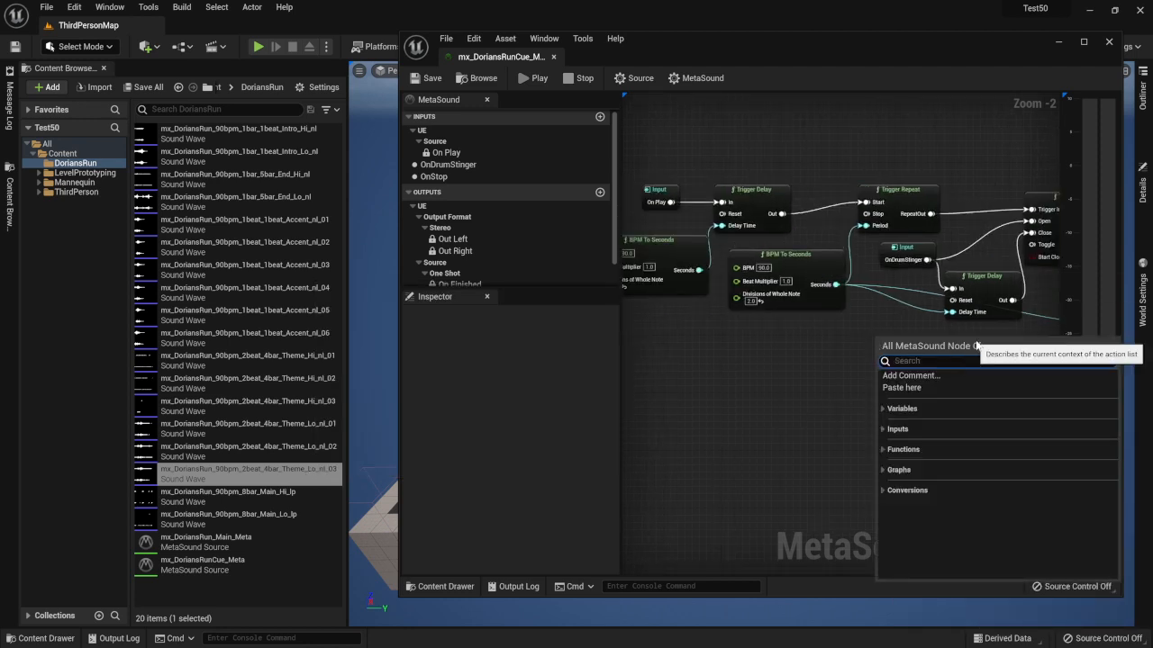
{"action": "right_click_drag", "start_coordinate": [1008, 328], "coordinate": [723, 348]}
{"action": "left_click_drag", "start_coordinate": [787, 349], "coordinate": [750, 402]}
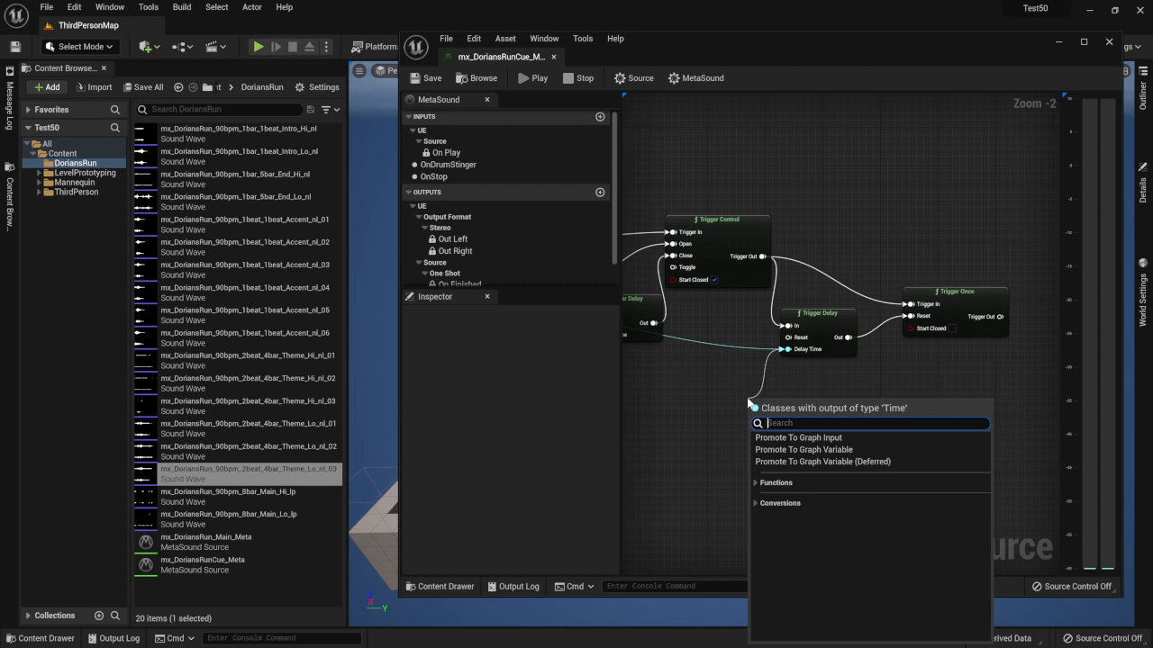
{"action": "type", "text": "bpm"}
{"action": "key", "text": "Return"}
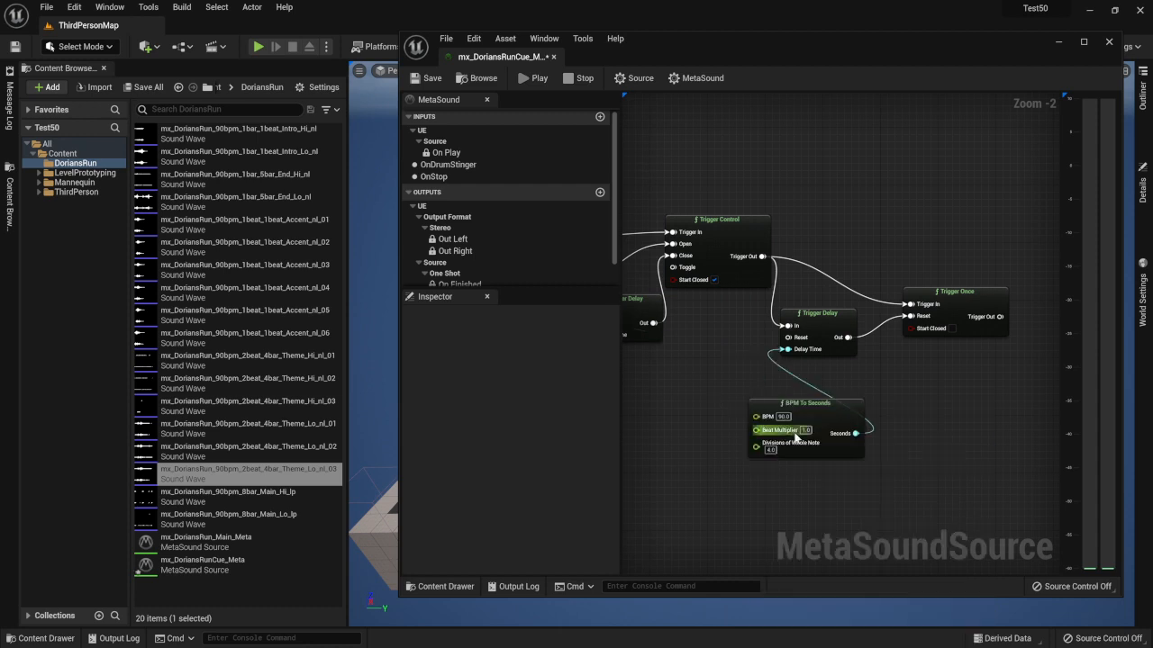
{"action": "left_click_drag", "start_coordinate": [795, 438], "coordinate": [711, 412]}
{"action": "right_click_drag", "start_coordinate": [742, 424], "coordinate": [826, 357]}
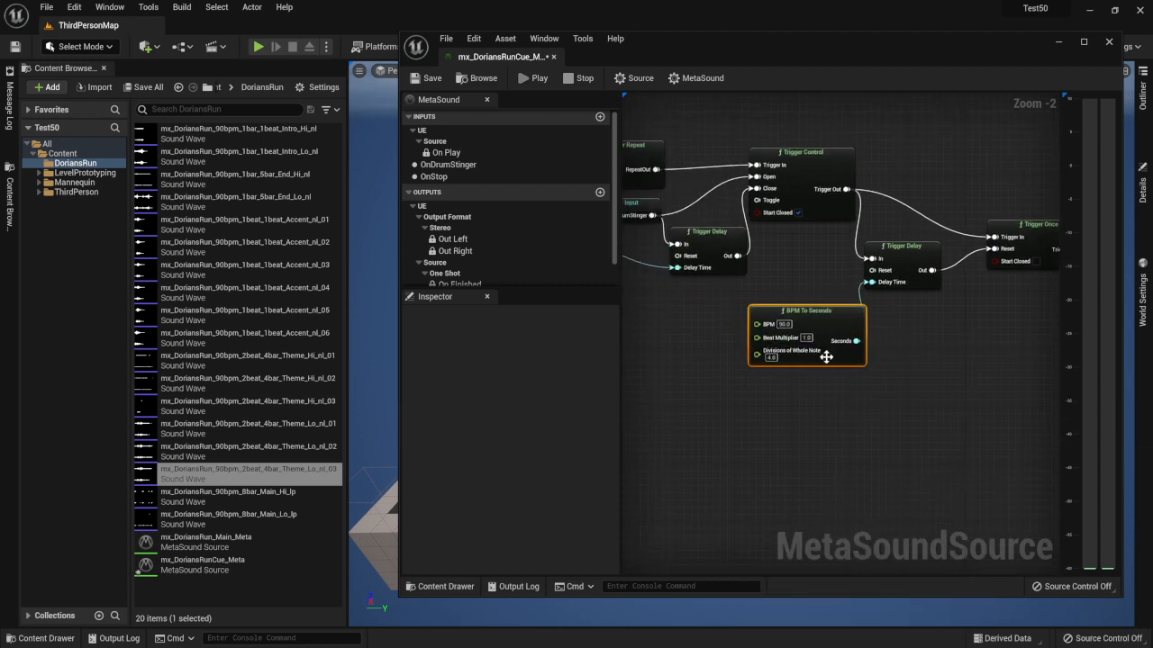
Step: Set the new BPM To Seconds node's Divisions of Whole Note to 2.0 and its Beat Multiplier to 9.0
{"action": "left_click", "coordinate": [771, 358]}
{"action": "type", "text": "8"}
{"action": "key", "text": "Return"}
{"action": "left_click", "coordinate": [777, 384]}
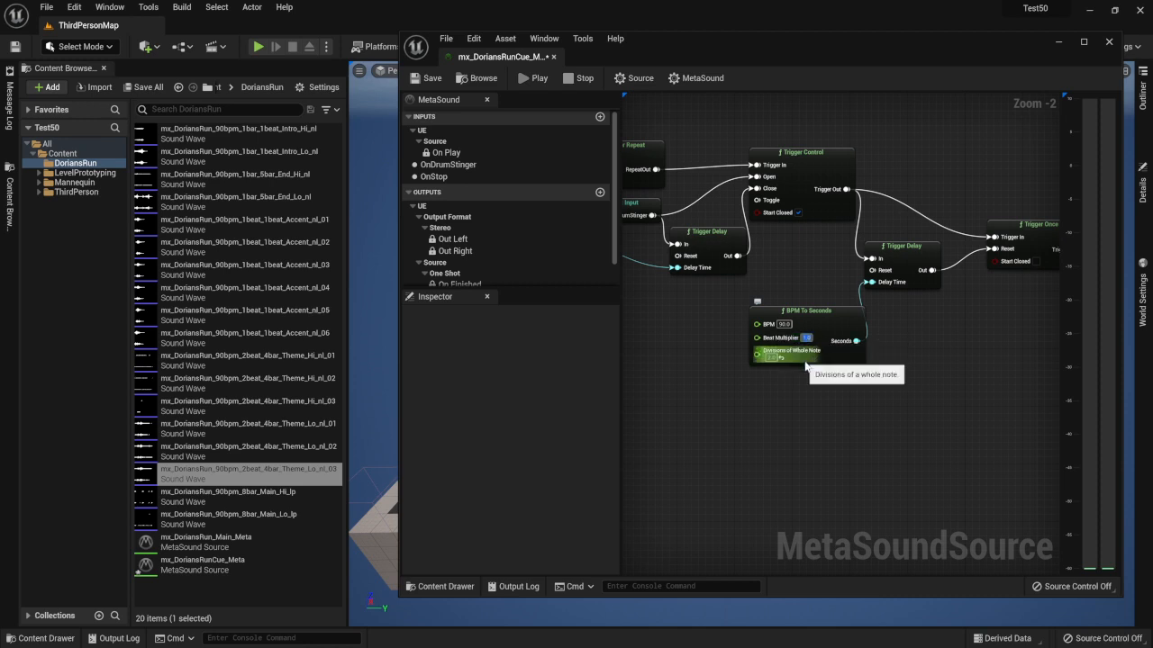
{"action": "left_click", "coordinate": [806, 412]}
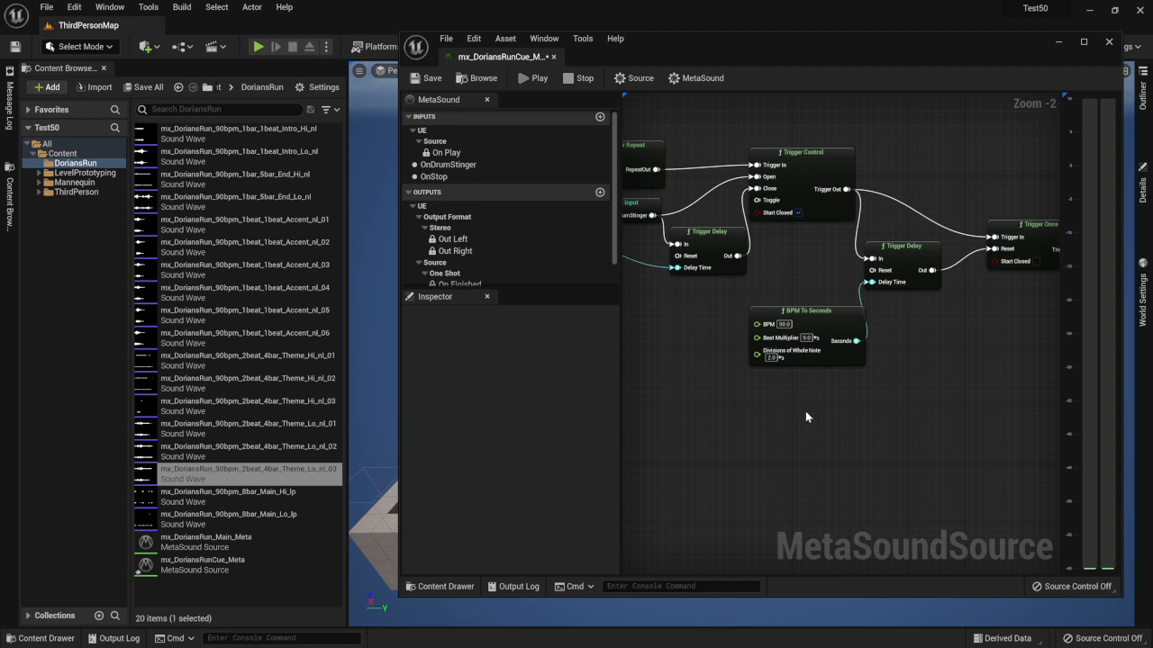
Step: Move the two pasted Wave Players and their Stereo Mixer (2) farther away from Trigger Once to make room for nodes
{"action": "right_click_drag", "start_coordinate": [973, 367], "coordinate": [729, 356]}
{"action": "scroll", "coordinate": [779, 349], "scroll_direction": "down", "scroll_amount": 1}
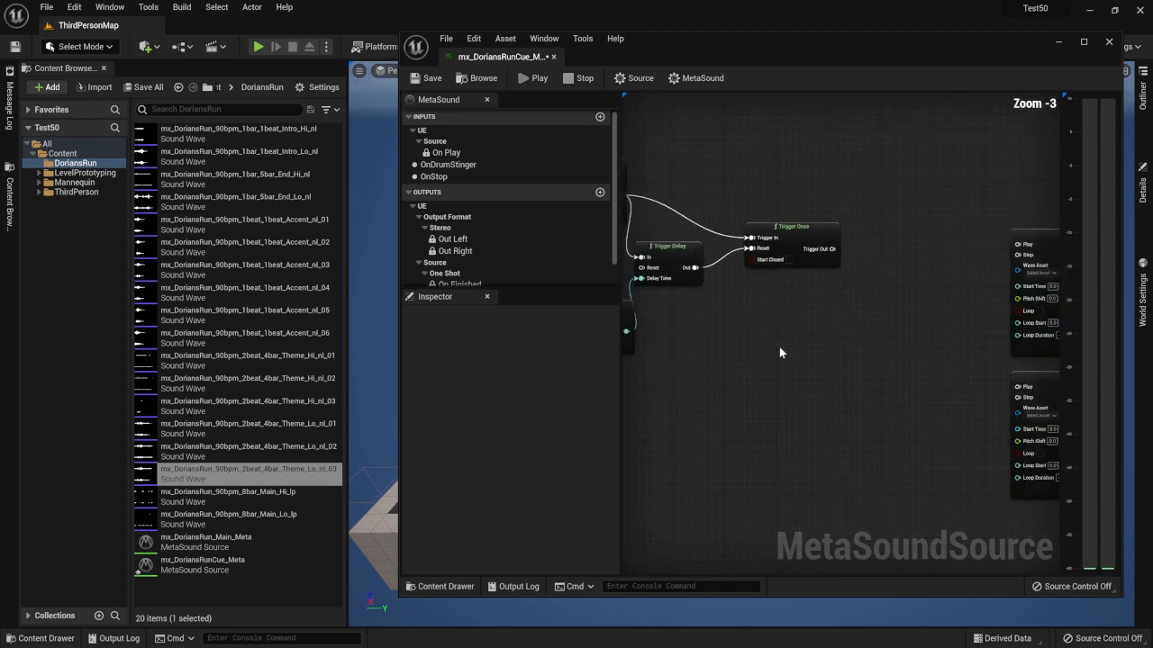
{"action": "right_click_drag", "start_coordinate": [911, 325], "coordinate": [778, 312]}
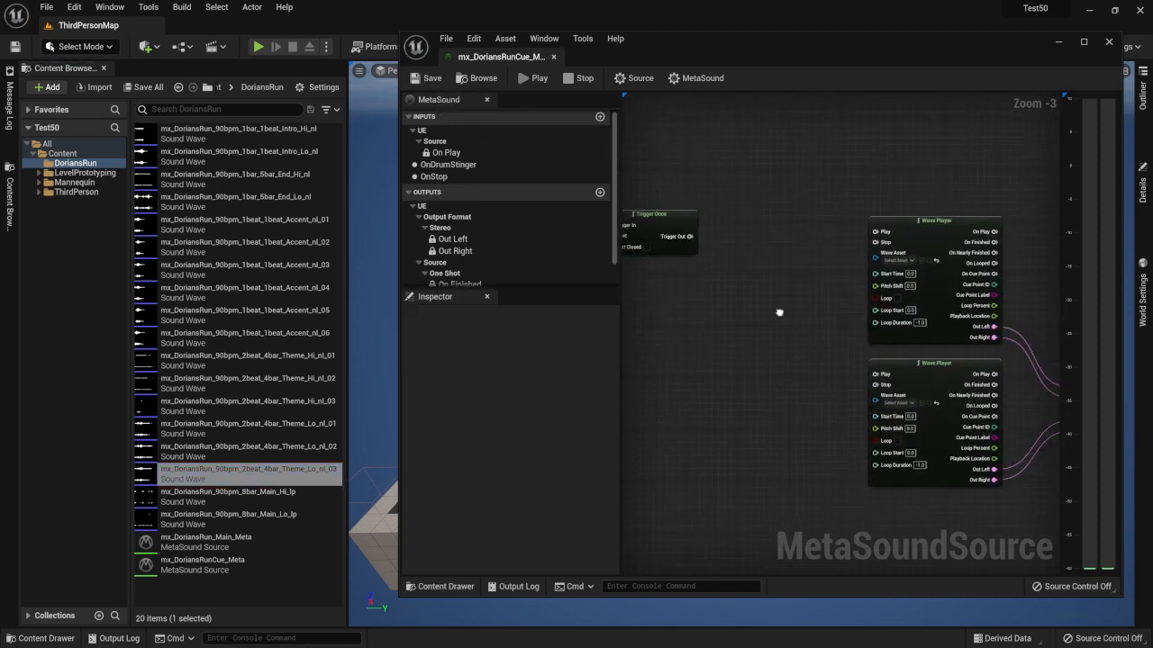
{"action": "right_click_drag", "start_coordinate": [726, 339], "coordinate": [666, 323]}
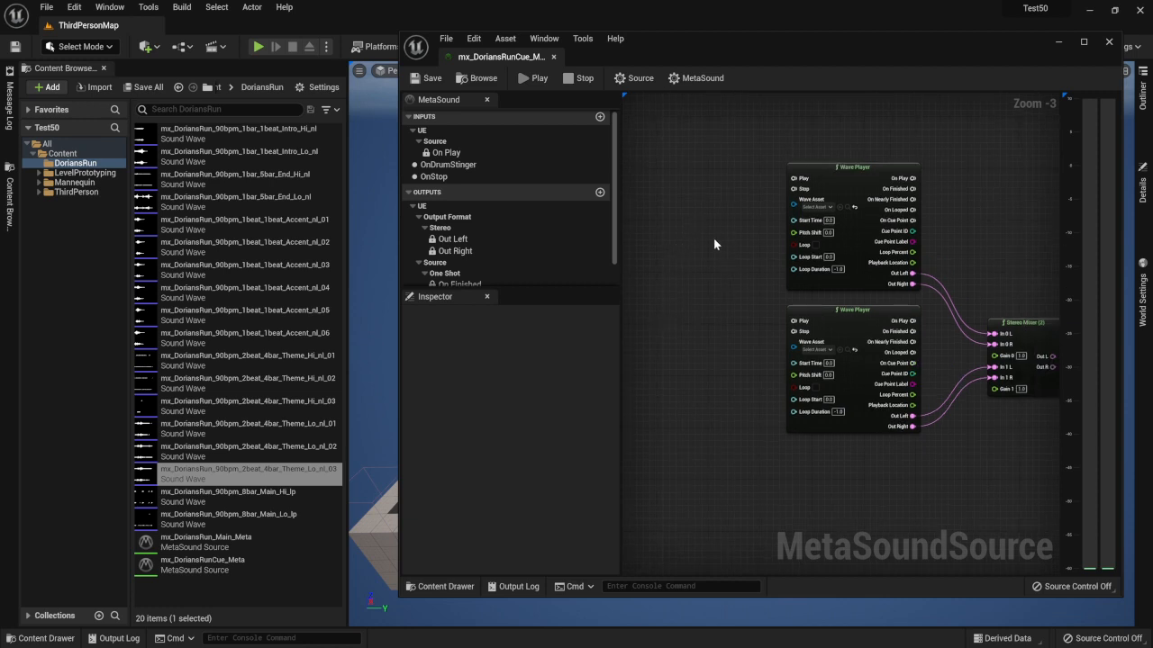
{"action": "right_click_drag", "start_coordinate": [694, 301], "coordinate": [701, 324]}
{"action": "left_click_drag", "start_coordinate": [715, 252], "coordinate": [1063, 455]}
{"action": "left_click_drag", "start_coordinate": [969, 356], "coordinate": [1148, 357]}
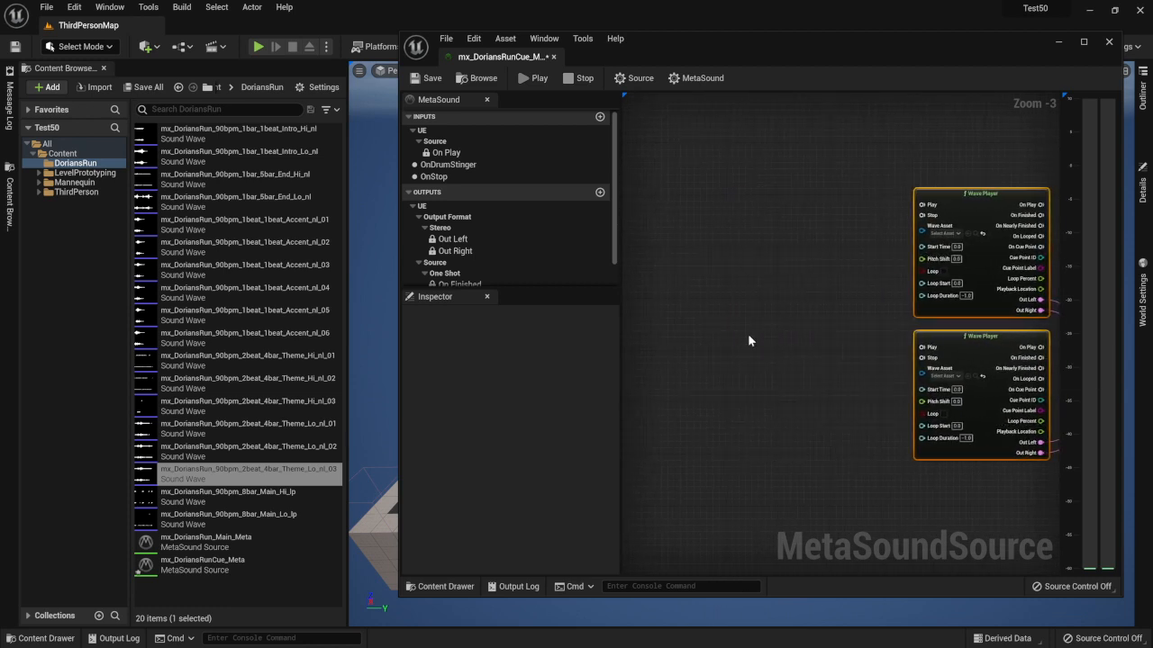
{"action": "left_click", "coordinate": [746, 333]}
{"action": "right_click_drag", "start_coordinate": [746, 333], "coordinate": [1038, 367]}
{"action": "right_click_drag", "start_coordinate": [755, 367], "coordinate": [800, 354]}
{"action": "right_click", "coordinate": [800, 354]}
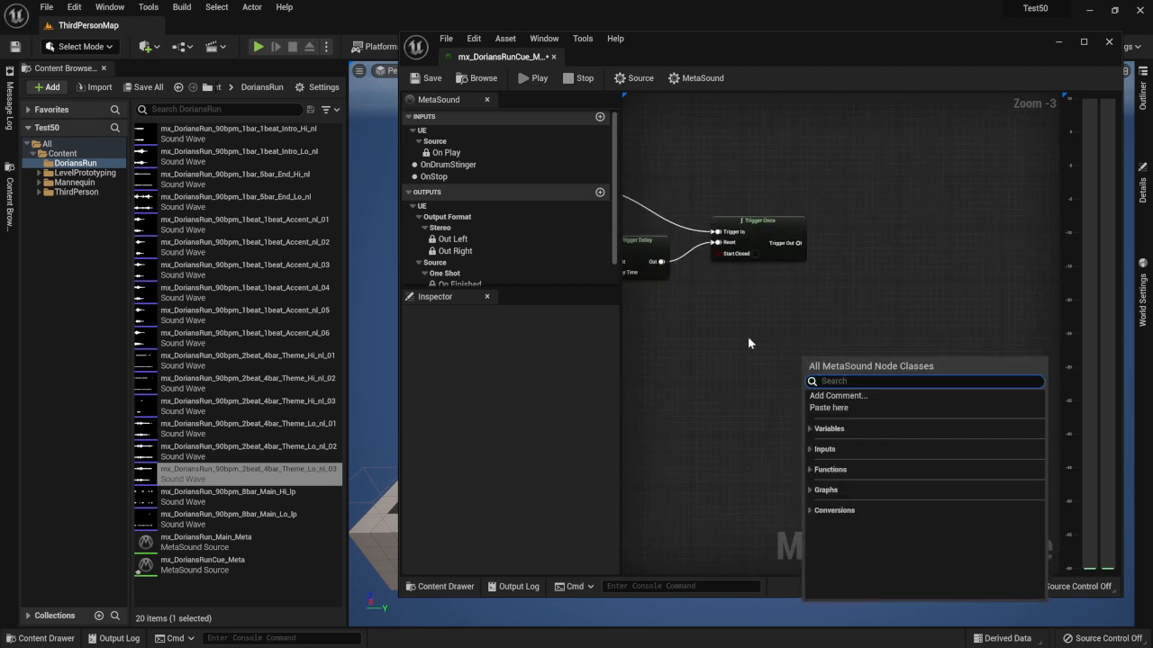
{"action": "left_click", "coordinate": [747, 335]}
Step: Create a new MetaSound variable and name it ThemeHi
{"action": "scroll", "coordinate": [520, 233], "scroll_direction": "down", "scroll_amount": 1}
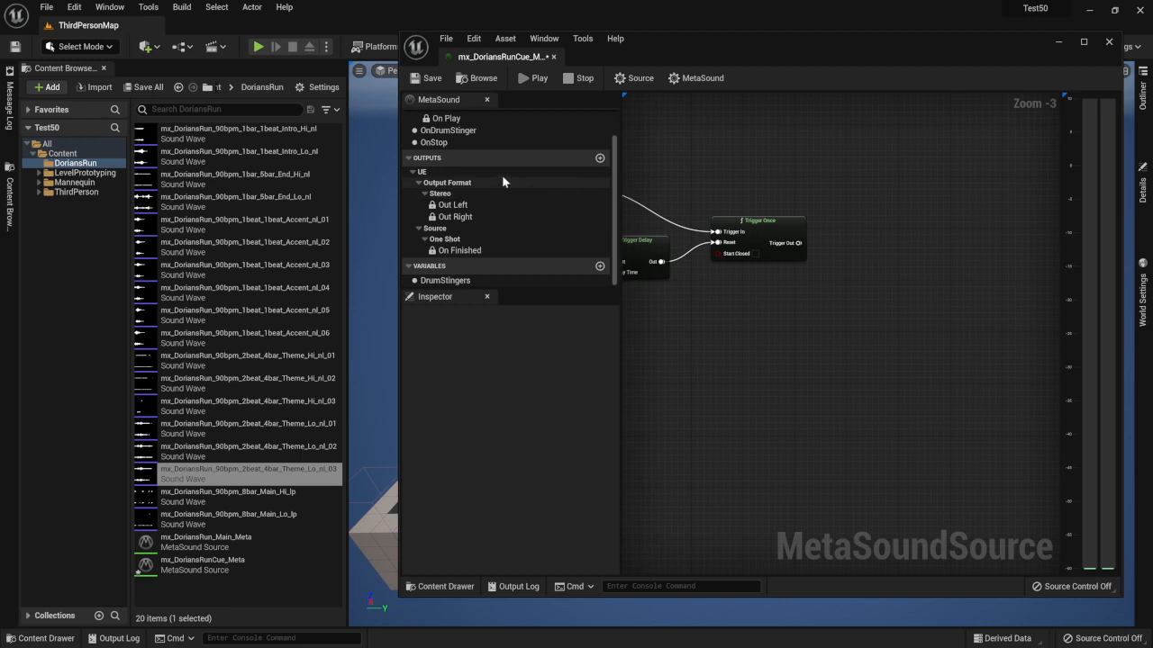
{"action": "left_click", "coordinate": [600, 266]}
{"action": "left_click_drag", "start_coordinate": [537, 332], "coordinate": [439, 335]}
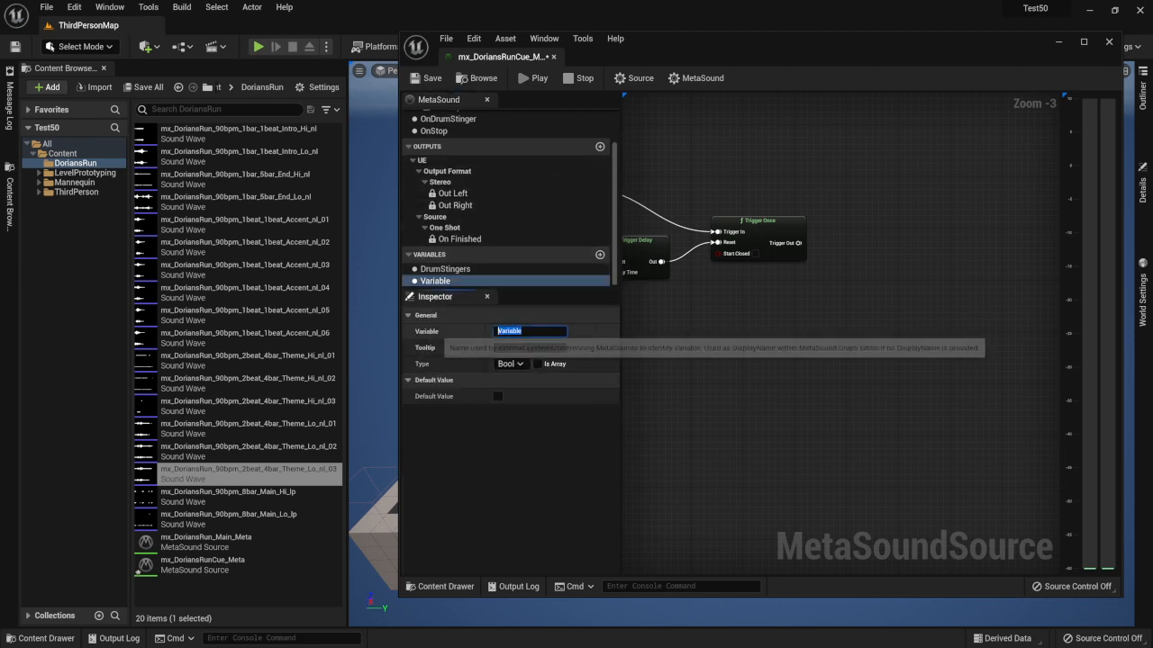
{"action": "type", "text": "H"}
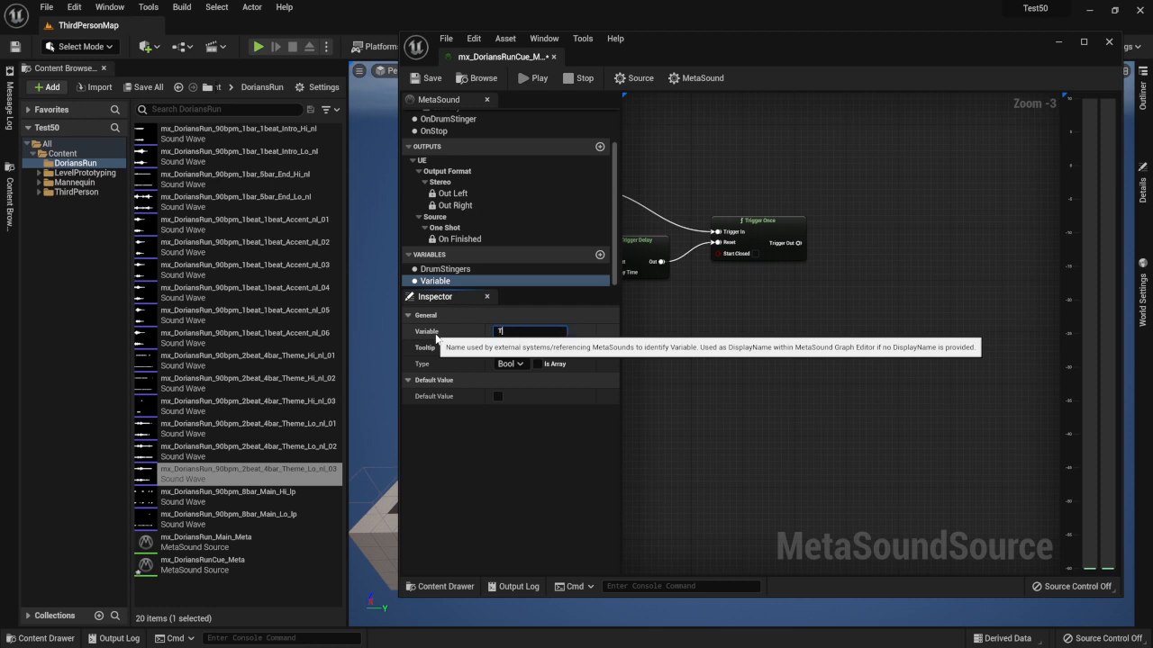
{"action": "type", "text": "hemeHi"}
{"action": "key", "text": "Return"}
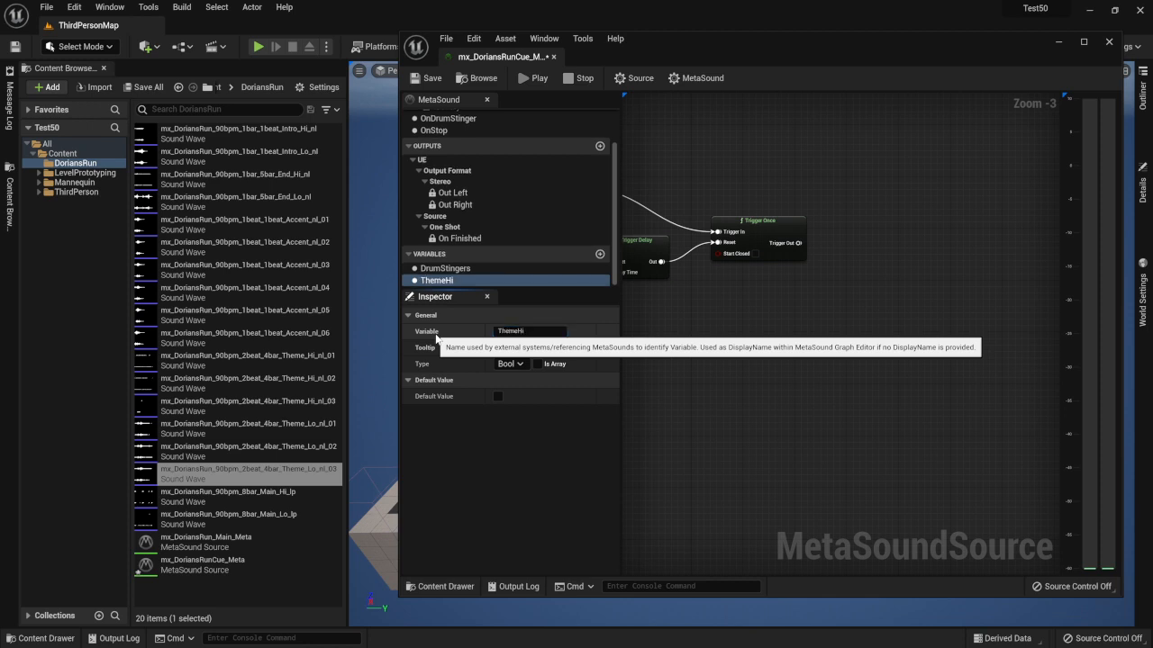
Step: Set the ThemeHi variable's type to WaveAsset and make it an array
{"action": "left_click", "coordinate": [511, 364]}
{"action": "scroll", "coordinate": [548, 511], "scroll_direction": "down", "scroll_amount": 5}
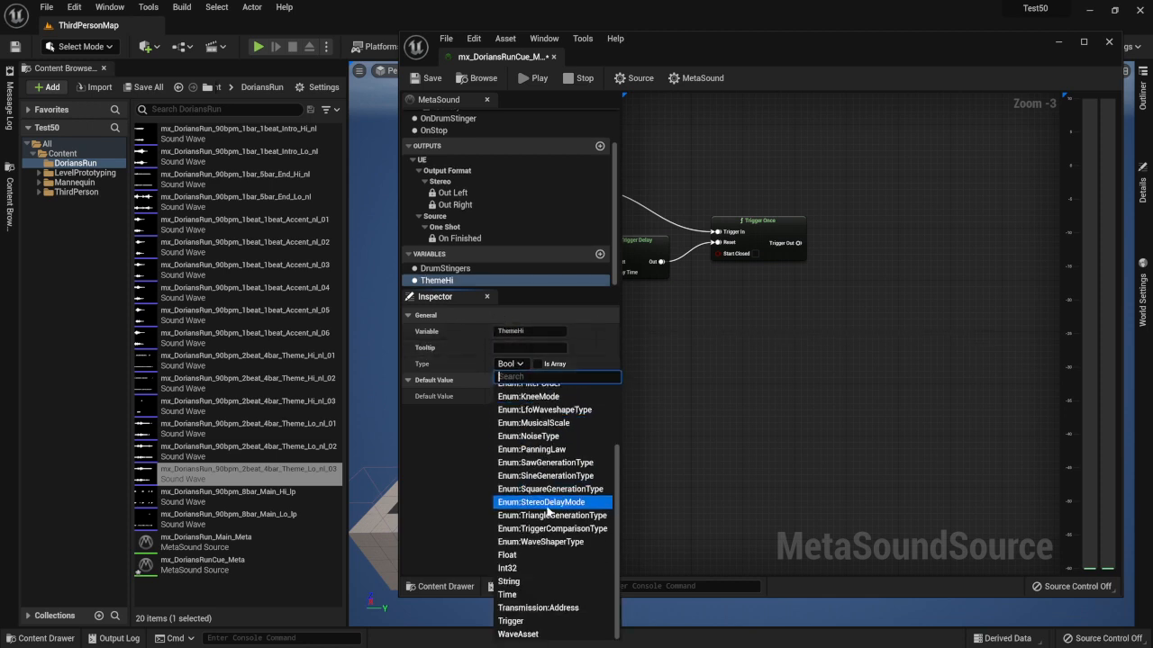
{"action": "left_click", "coordinate": [518, 634]}
{"action": "left_click", "coordinate": [562, 364]}
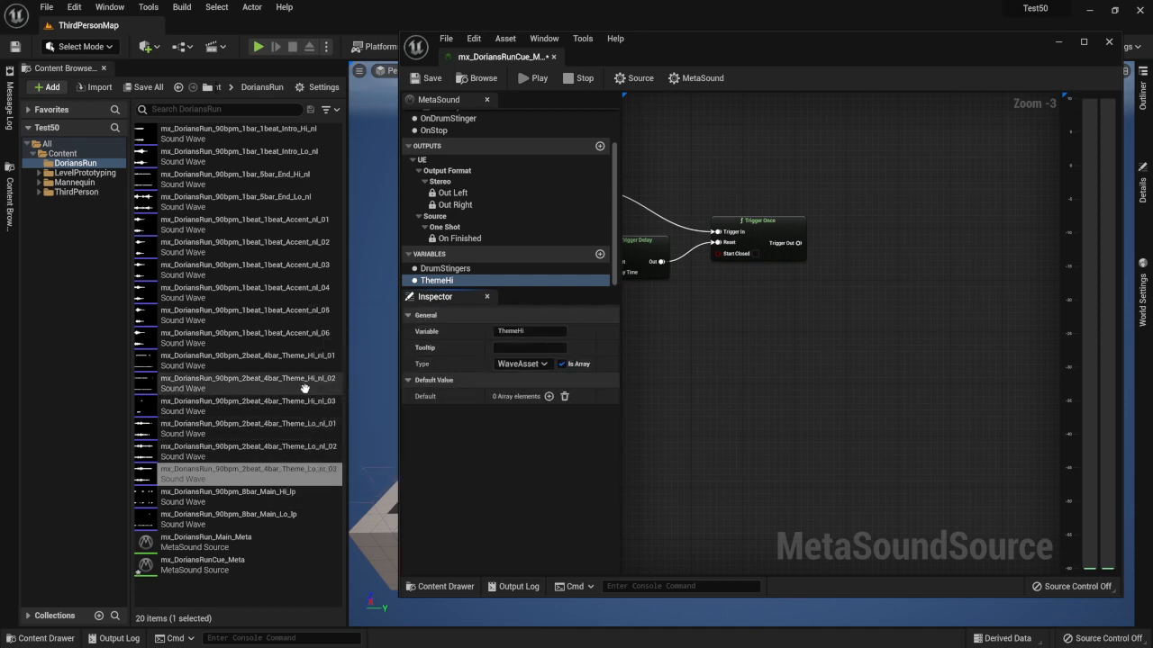
Step: Select the mx_DoriansRun_90bpm_2beat_4bar_Theme_Hi_nl_01 sound wave and add three elements to ThemeHi's default array
{"action": "left_click", "coordinate": [271, 359]}
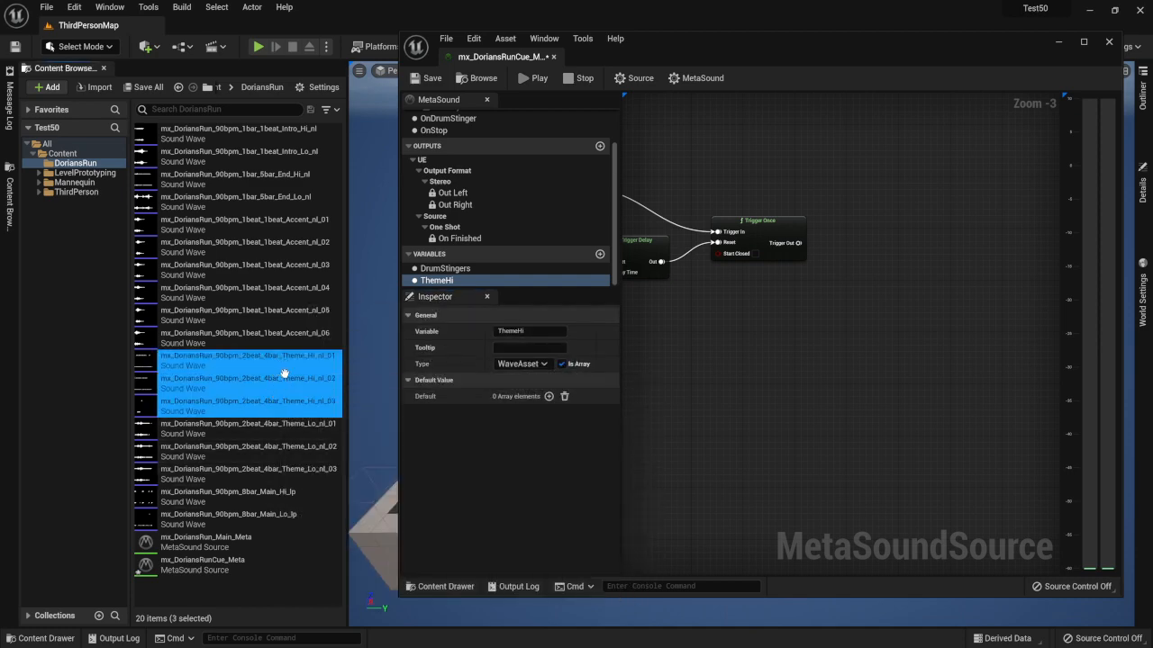
{"action": "left_click", "coordinate": [549, 397]}
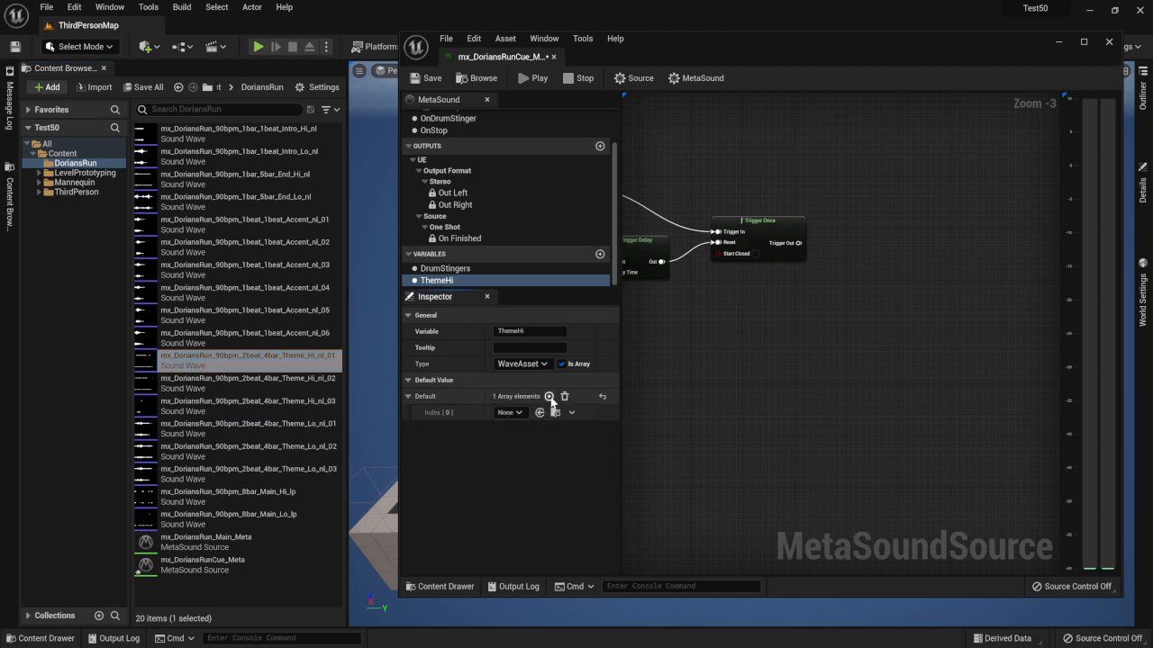
{"action": "left_click", "coordinate": [549, 397]}
{"action": "left_click", "coordinate": [549, 396]}
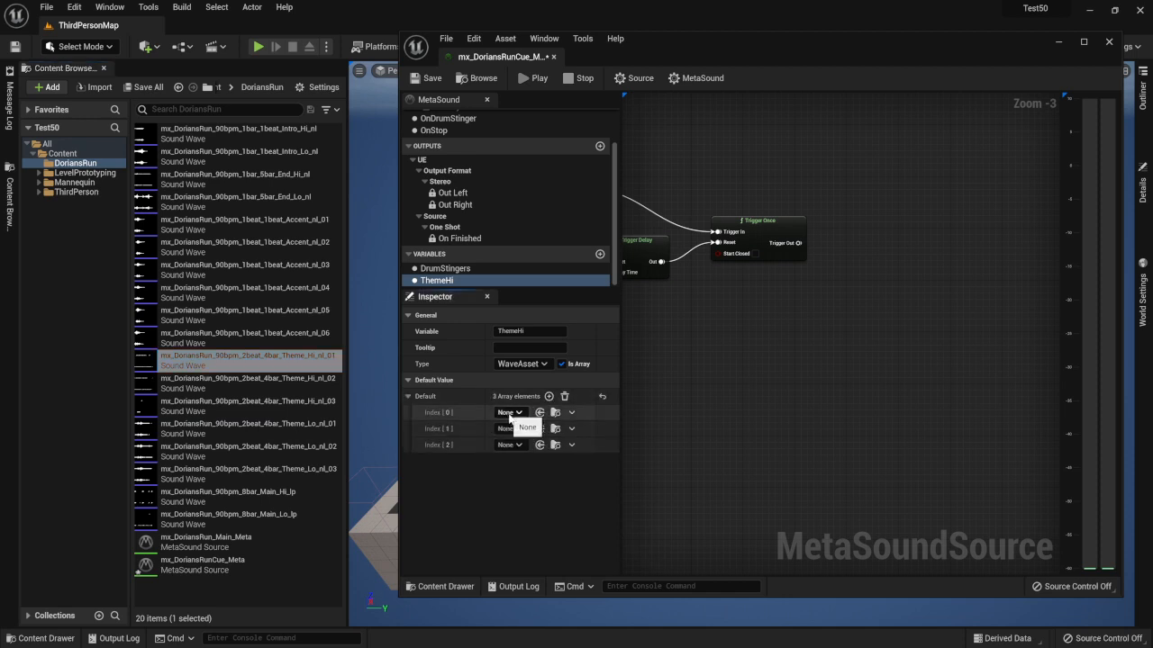
Step: Assign the mx_DoriansRun_90bpm_2beat_4bar_Theme_Hi_nl_01, _02 and _03 sound waves to ThemeHi's array elements 0, 1 and 2
{"action": "left_click_drag", "start_coordinate": [291, 361], "coordinate": [519, 412]}
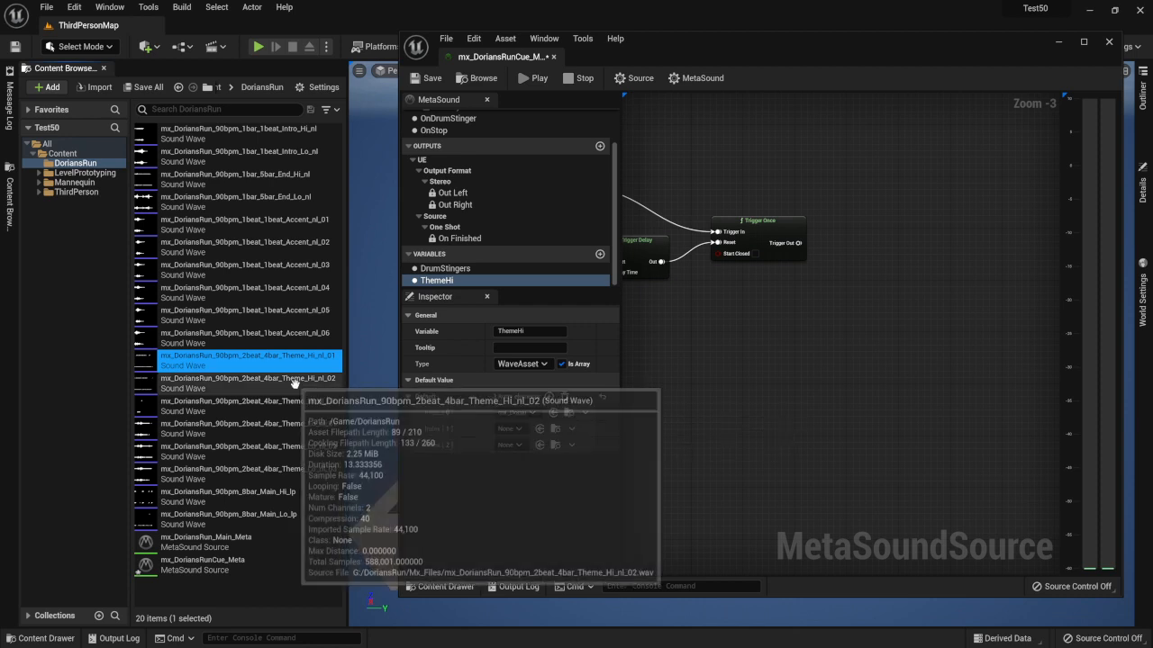
{"action": "left_click_drag", "start_coordinate": [289, 380], "coordinate": [517, 428]}
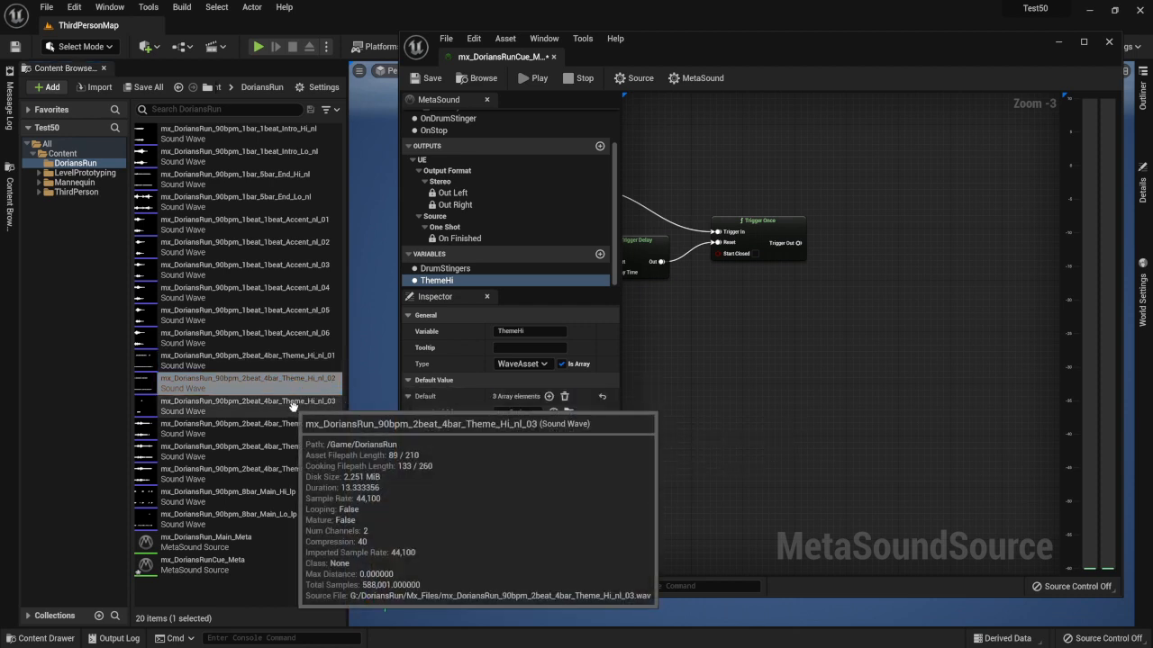
{"action": "left_click_drag", "start_coordinate": [291, 402], "coordinate": [522, 447]}
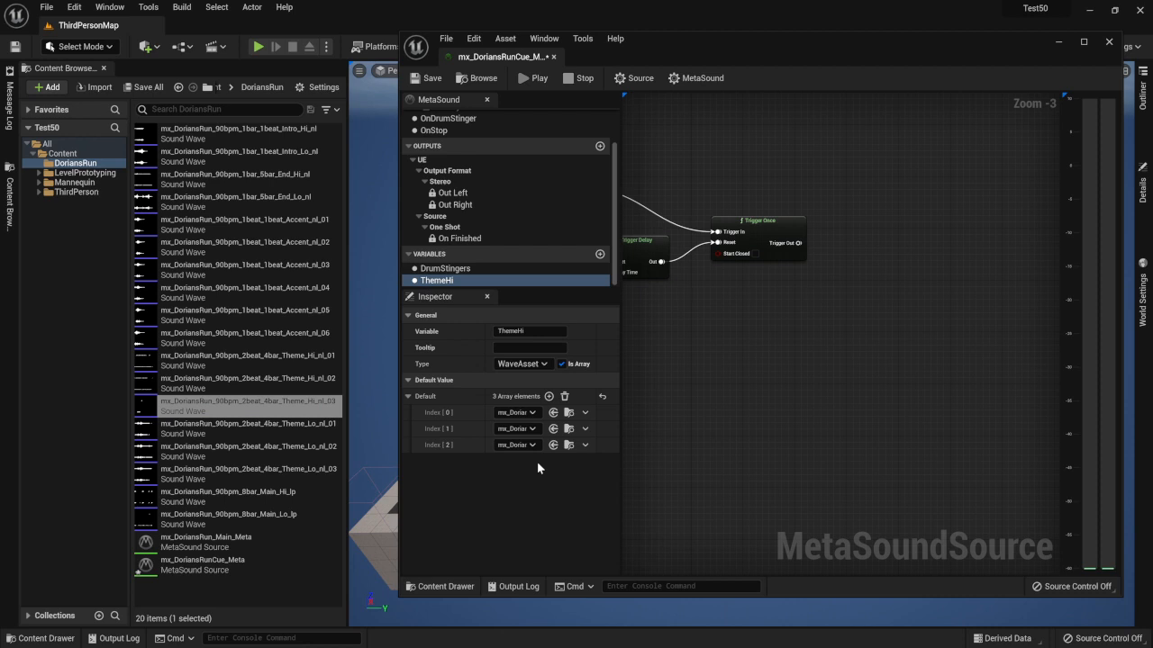
Step: Create another MetaSound variable and name it ThemeLo
{"action": "left_click", "coordinate": [600, 254]}
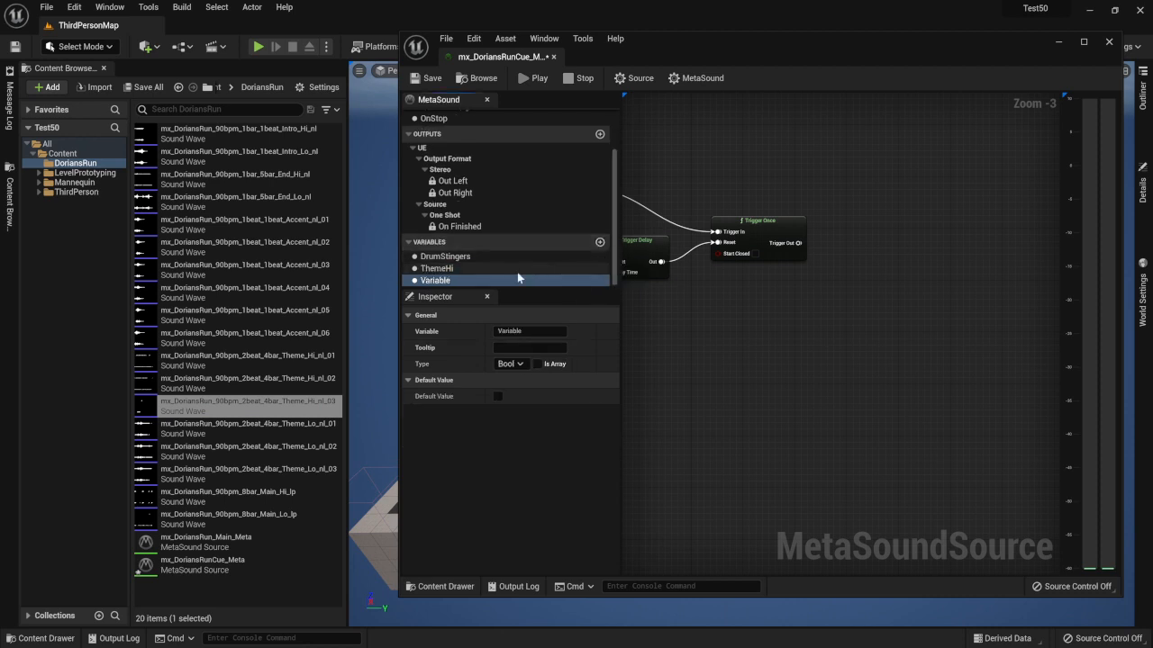
{"action": "left_click", "coordinate": [514, 331]}
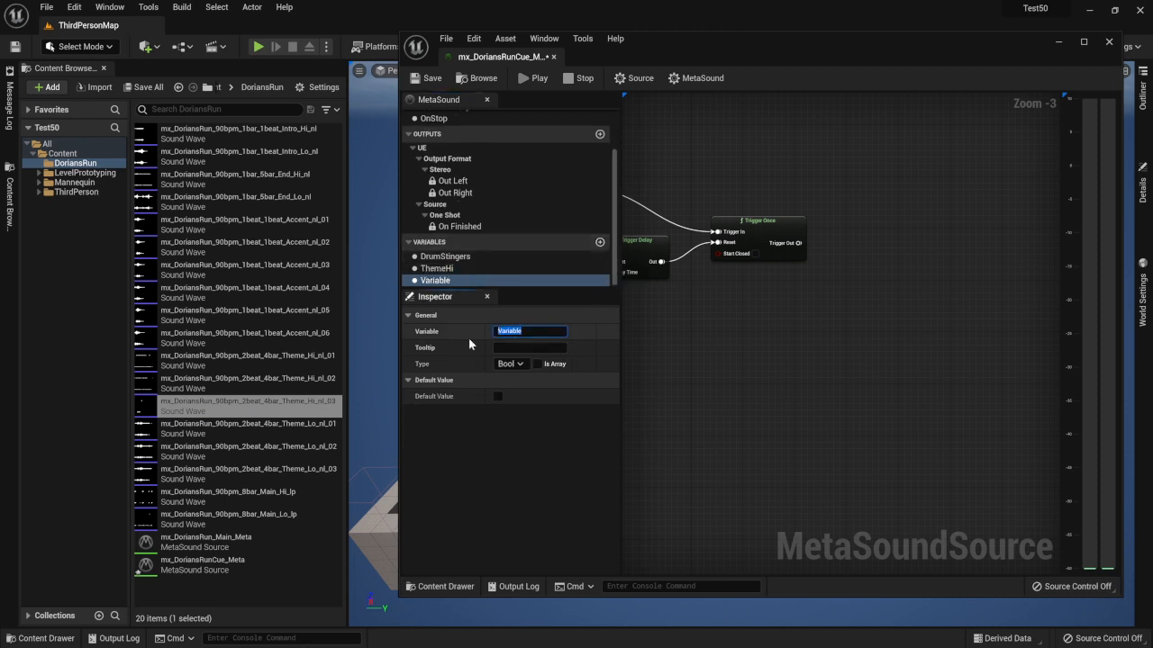
{"action": "type", "text": "ThemeLo"}
{"action": "key", "text": "Return"}
Step: Set the ThemeLo variable's type to WaveAsset and make it an array
{"action": "left_click", "coordinate": [512, 364]}
{"action": "scroll", "coordinate": [558, 621], "scroll_direction": "down", "scroll_amount": 5}
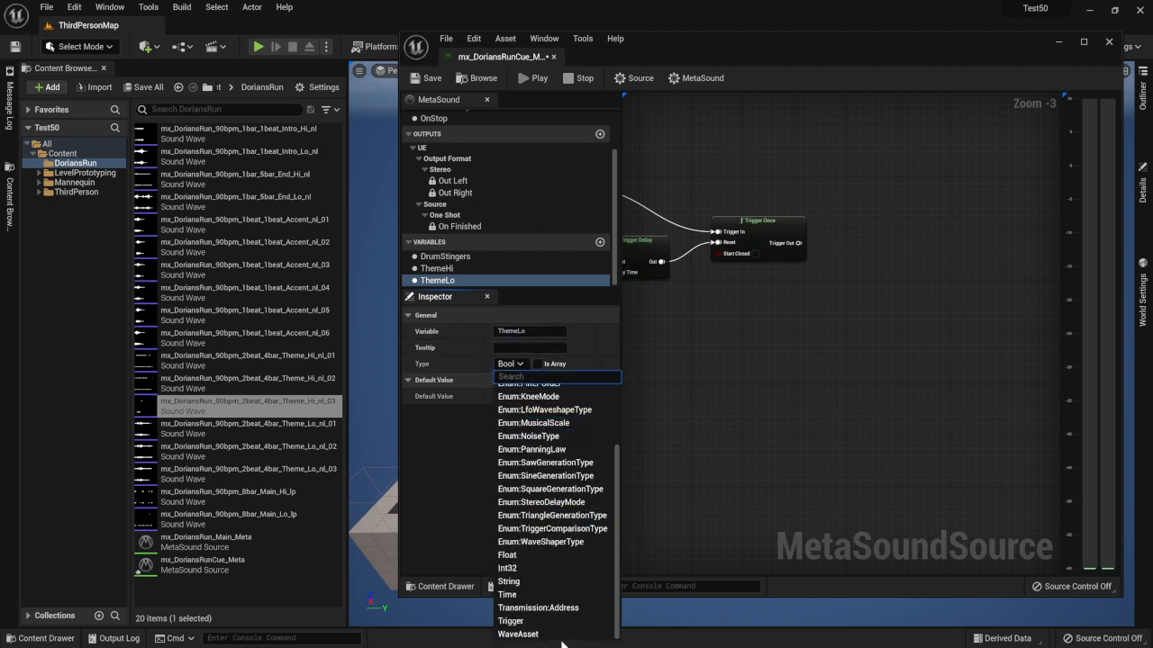
{"action": "left_click", "coordinate": [523, 634]}
{"action": "left_click", "coordinate": [562, 365]}
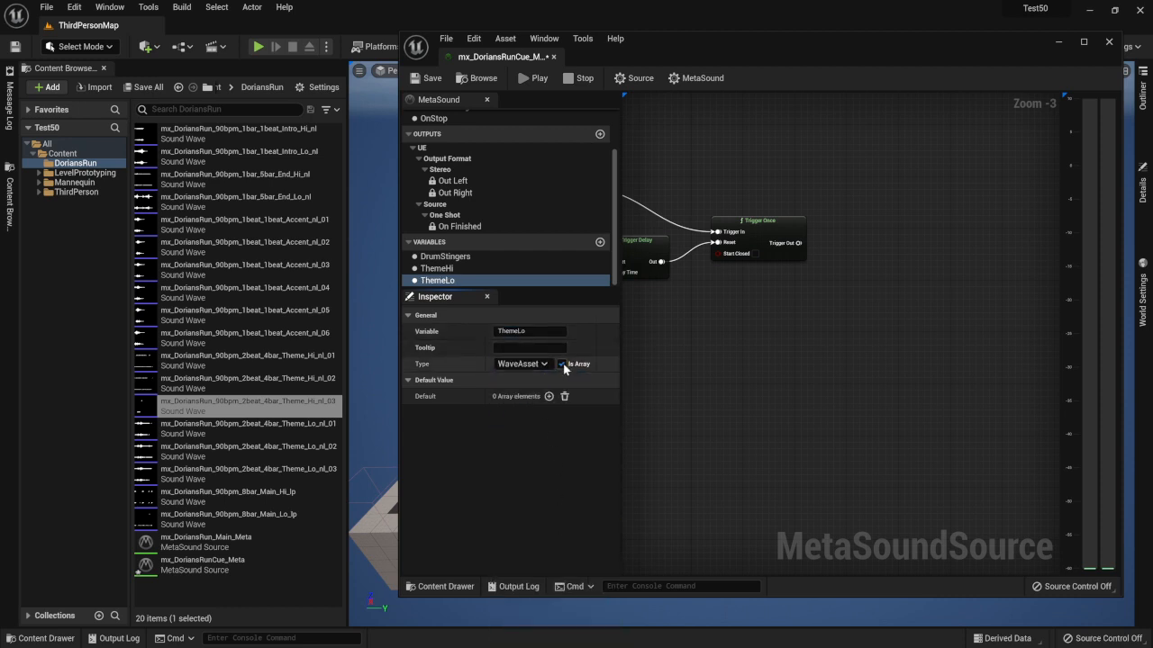
Step: Add three elements to ThemeLo's default array and assign mx_DoriansRun_90bpm_2beat_4bar_Theme_Lo_nl_01, _02 and _03 to them in order
{"action": "left_click", "coordinate": [551, 396]}
{"action": "left_click", "coordinate": [550, 396]}
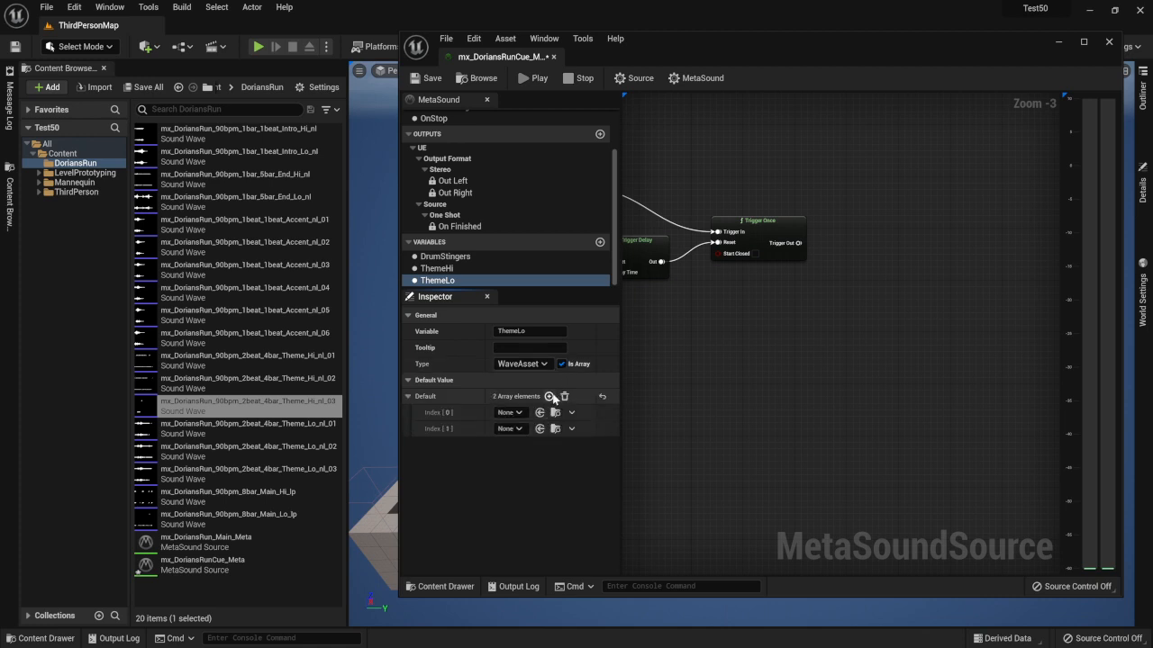
{"action": "left_click", "coordinate": [550, 396]}
{"action": "left_click", "coordinate": [335, 426]}
{"action": "left_click_drag", "start_coordinate": [335, 427], "coordinate": [509, 412]}
{"action": "left_click_drag", "start_coordinate": [264, 450], "coordinate": [509, 429]}
{"action": "left_click_drag", "start_coordinate": [261, 472], "coordinate": [509, 445]}
Step: Save the mx_DoriansRunCue_Meta MetaSound with its new theme variables
{"action": "left_click", "coordinate": [426, 79]}
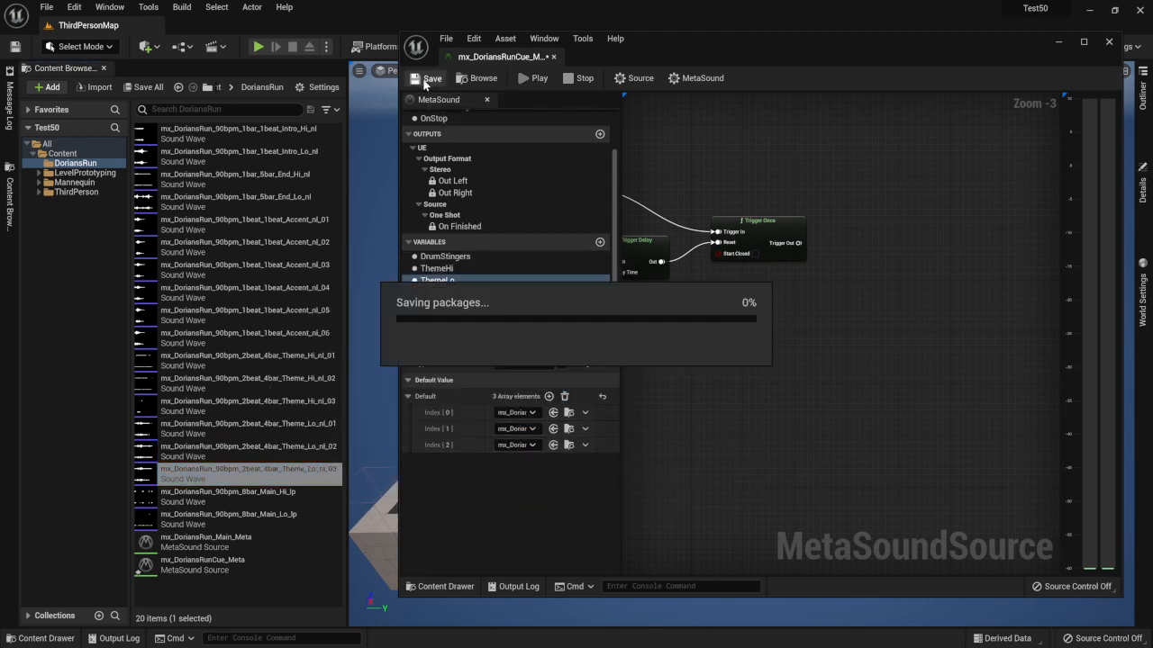
{"action": "right_click_drag", "start_coordinate": [786, 355], "coordinate": [816, 311]}
{"action": "scroll", "coordinate": [825, 352], "scroll_direction": "up", "scroll_amount": 1}
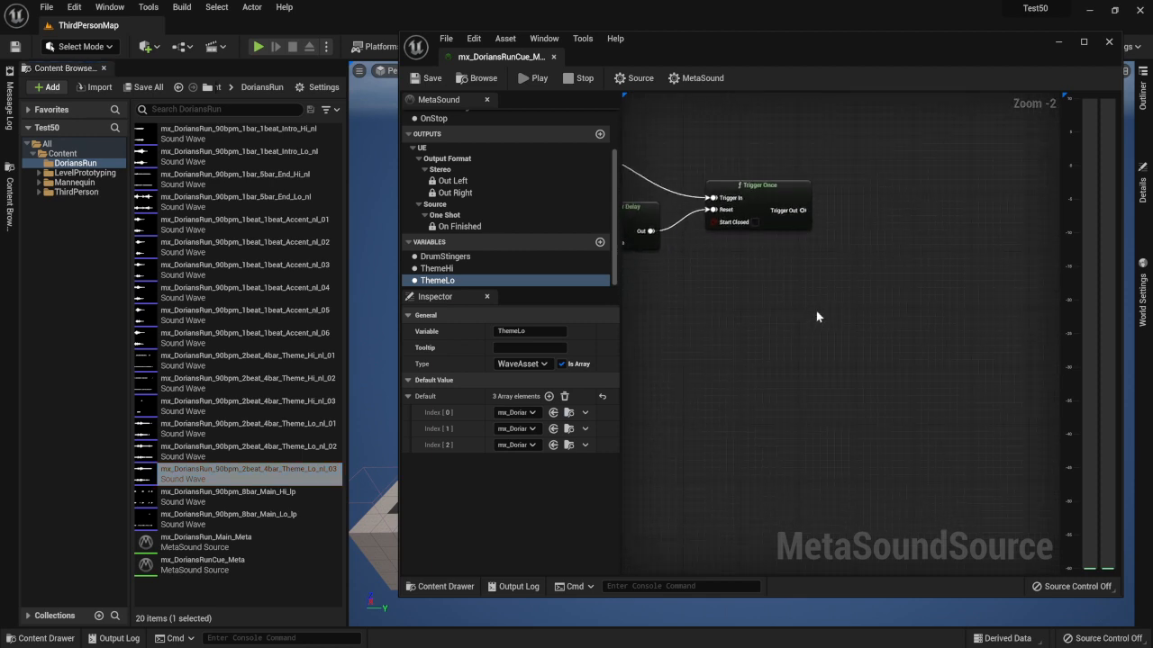
Step: Add a Get node for the ThemeHi variable to the graph, below the Trigger Once node
{"action": "right_click", "coordinate": [816, 311]}
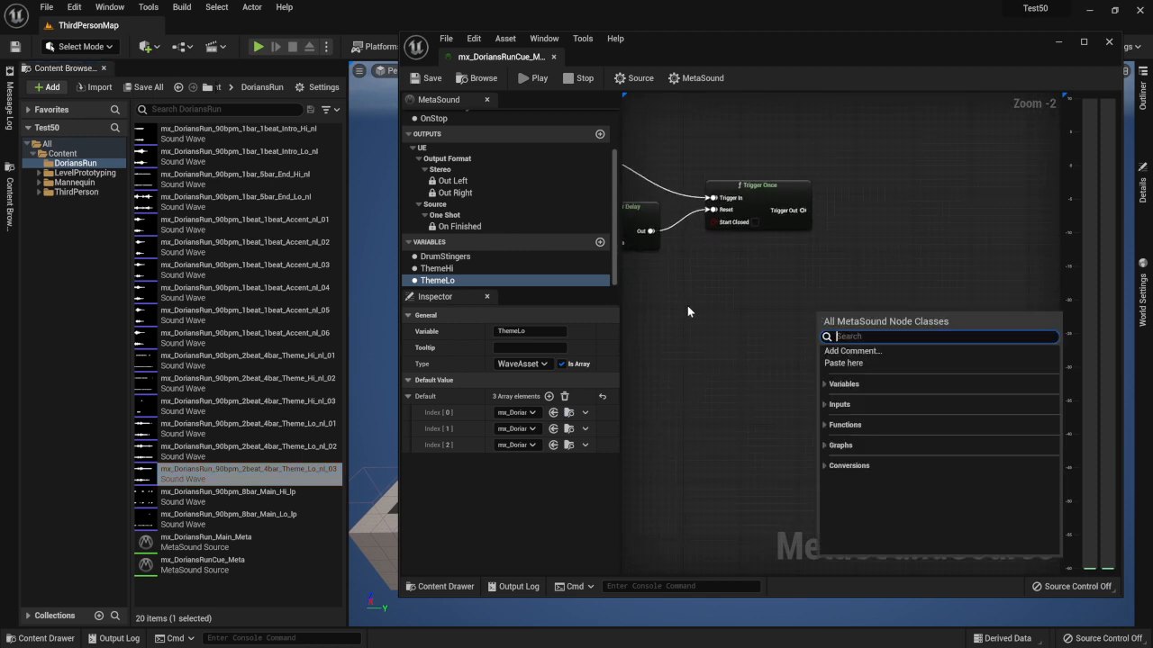
{"action": "left_click", "coordinate": [824, 385]}
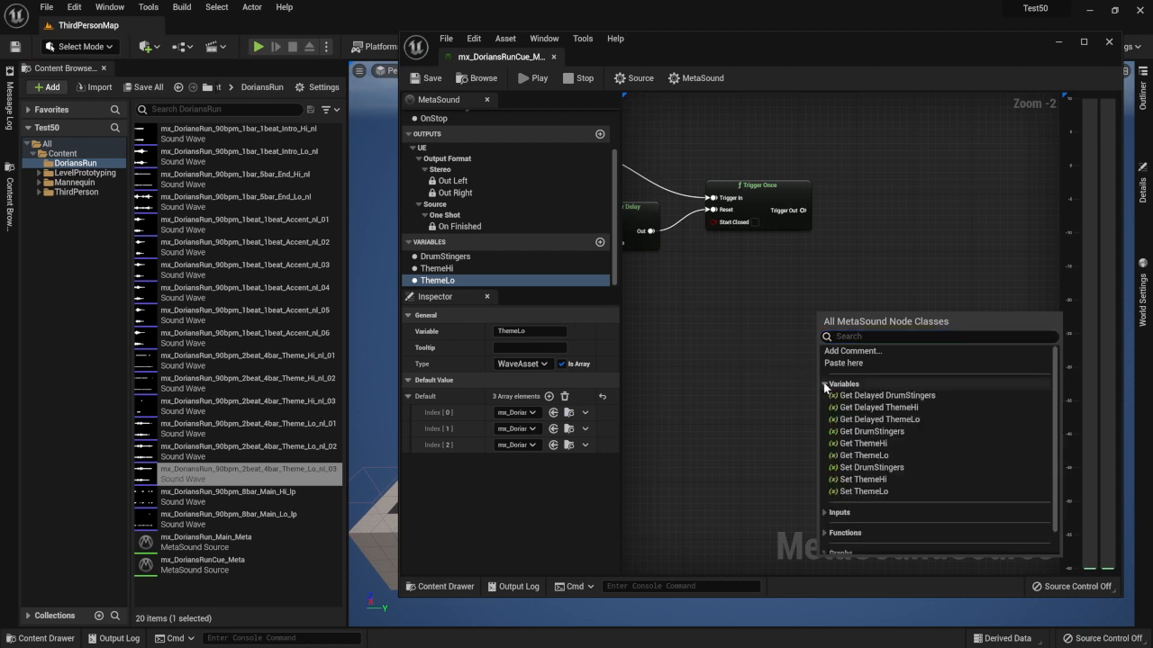
{"action": "left_click", "coordinate": [863, 443]}
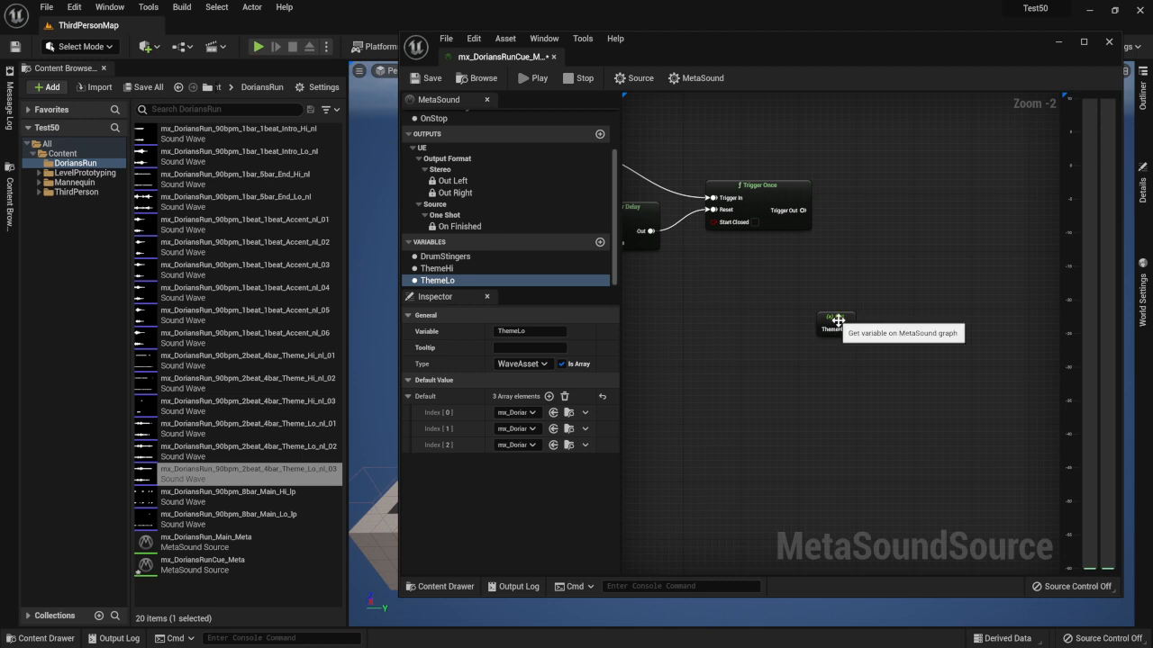
{"action": "left_click", "coordinate": [835, 322]}
{"action": "scroll", "coordinate": [838, 333], "scroll_direction": "up", "scroll_amount": 2}
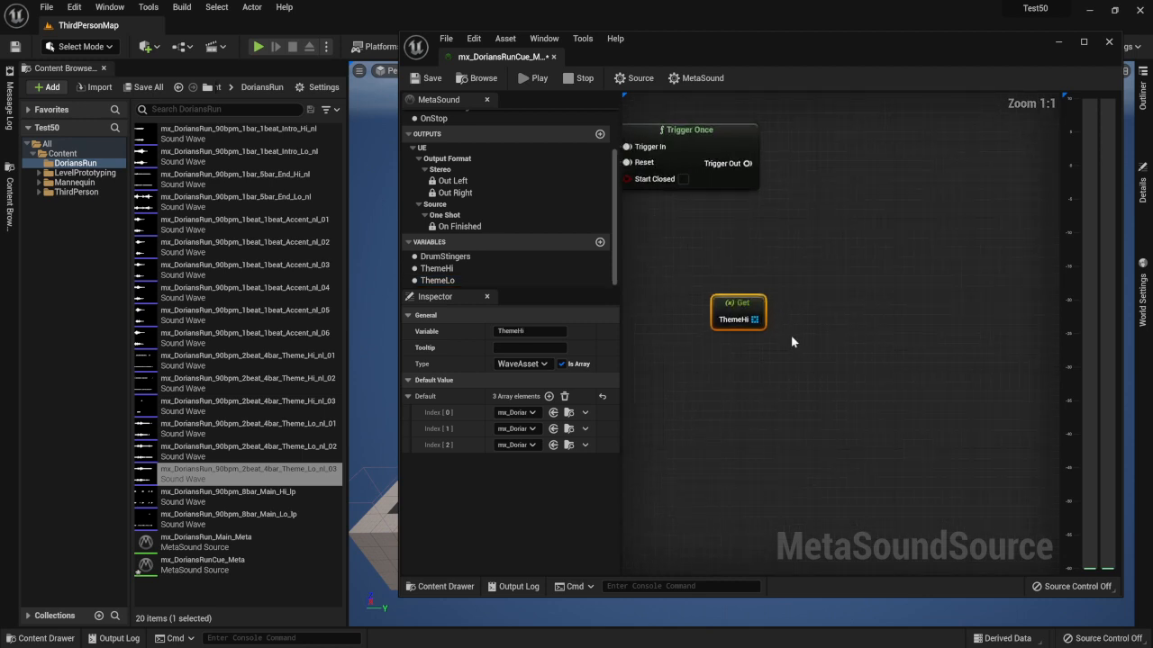
Step: Add a Num (WaveAsset:Array) node fed by the ThemeHi array and place it directly beneath the Get node
{"action": "left_click_drag", "start_coordinate": [755, 320], "coordinate": [793, 329]}
{"action": "type", "text": "num"}
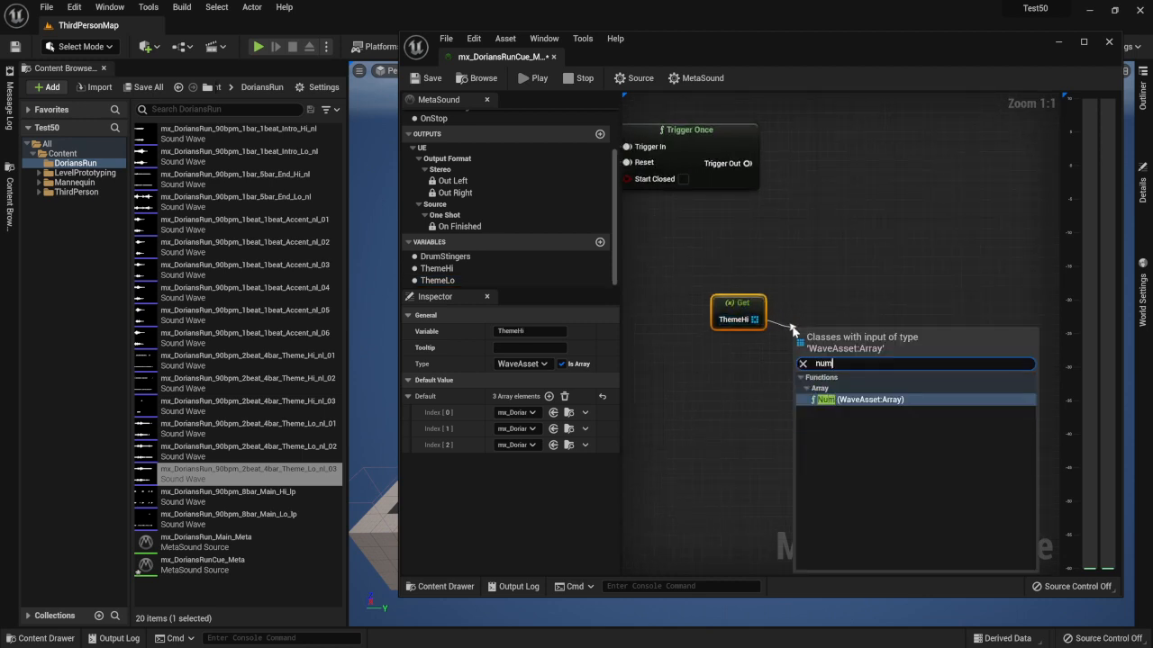
{"action": "key", "text": "Return"}
{"action": "left_click_drag", "start_coordinate": [824, 343], "coordinate": [745, 349]}
{"action": "mouse_move", "coordinate": [826, 357]}
{"action": "right_mouse_down"}
{"action": "mouse_move", "coordinate": [789, 378]}
{"action": "mouse_move", "coordinate": [807, 347]}
{"action": "right_mouse_up"}
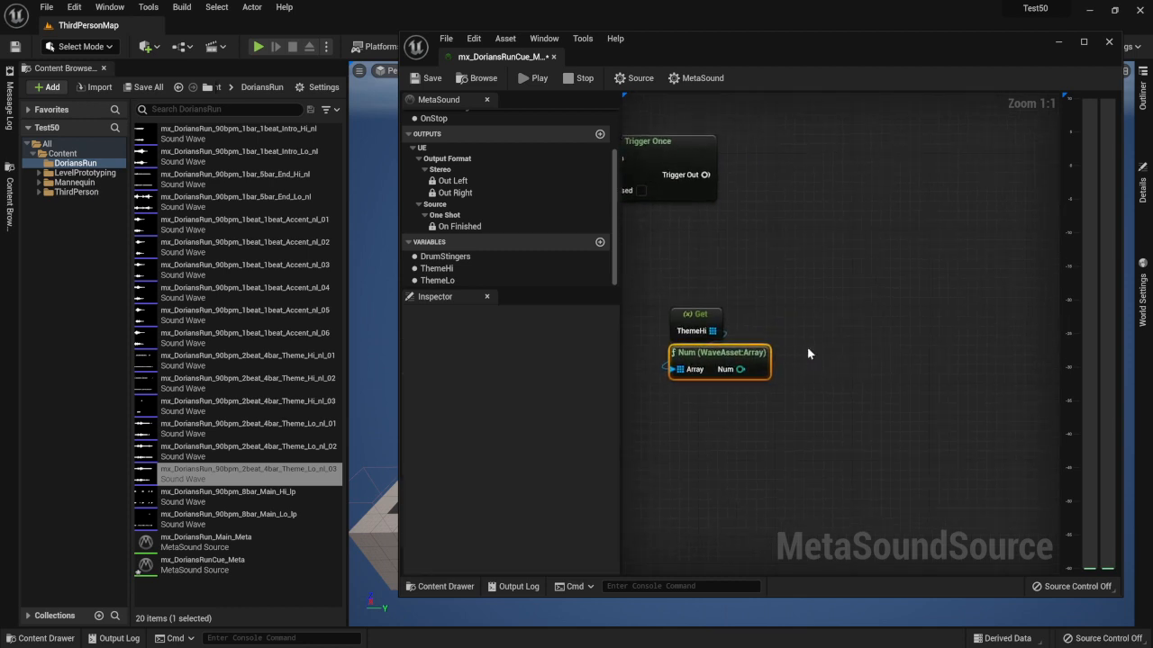
Step: Add a Random (Int) node with Next driven by Trigger Once's Trigger Out, placed beyond the ThemeHi nodes
{"action": "right_click", "coordinate": [799, 317]}
{"action": "right_click", "coordinate": [783, 252]}
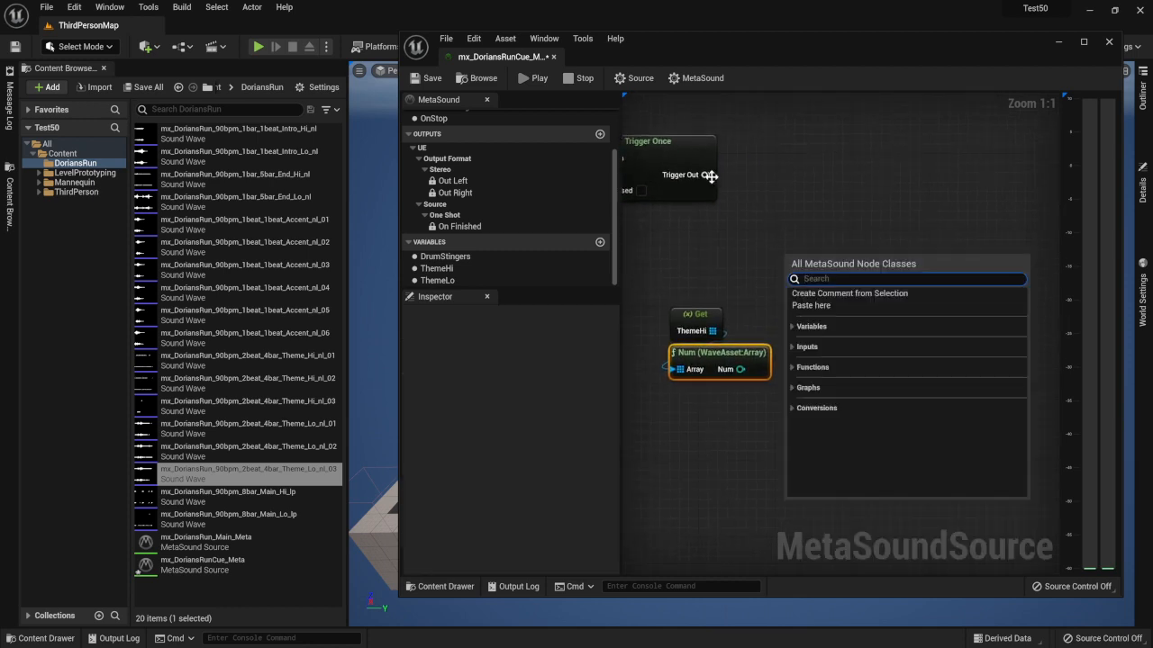
{"action": "left_click_drag", "start_coordinate": [706, 176], "coordinate": [772, 232]}
{"action": "type", "text": "random in"}
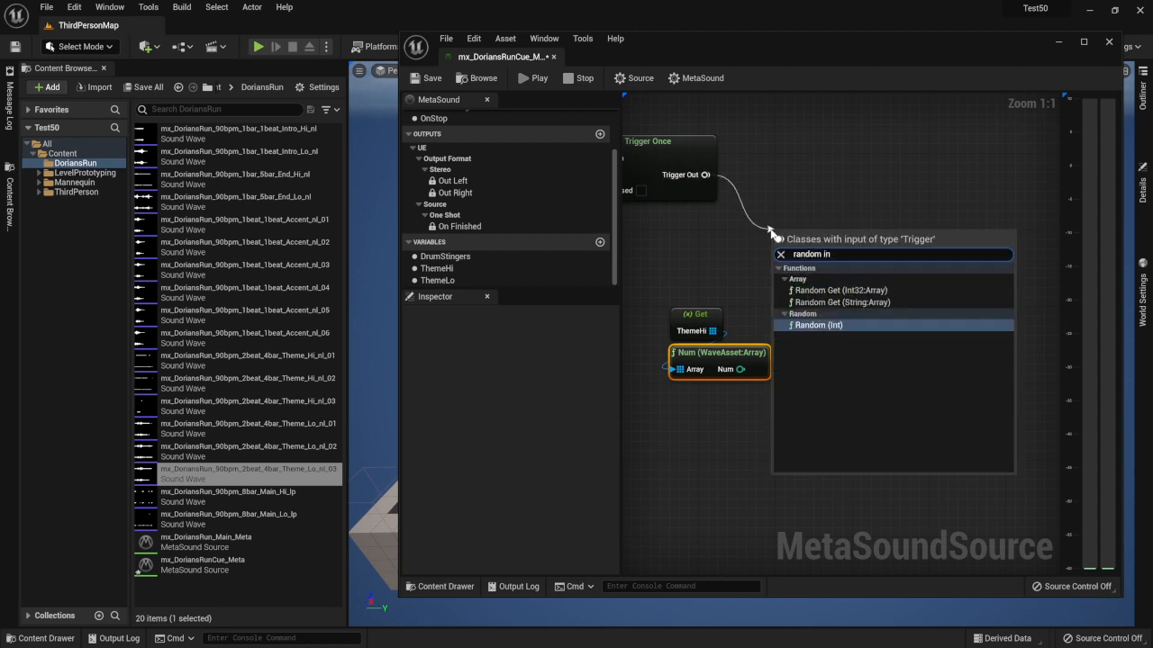
{"action": "key", "text": "Return"}
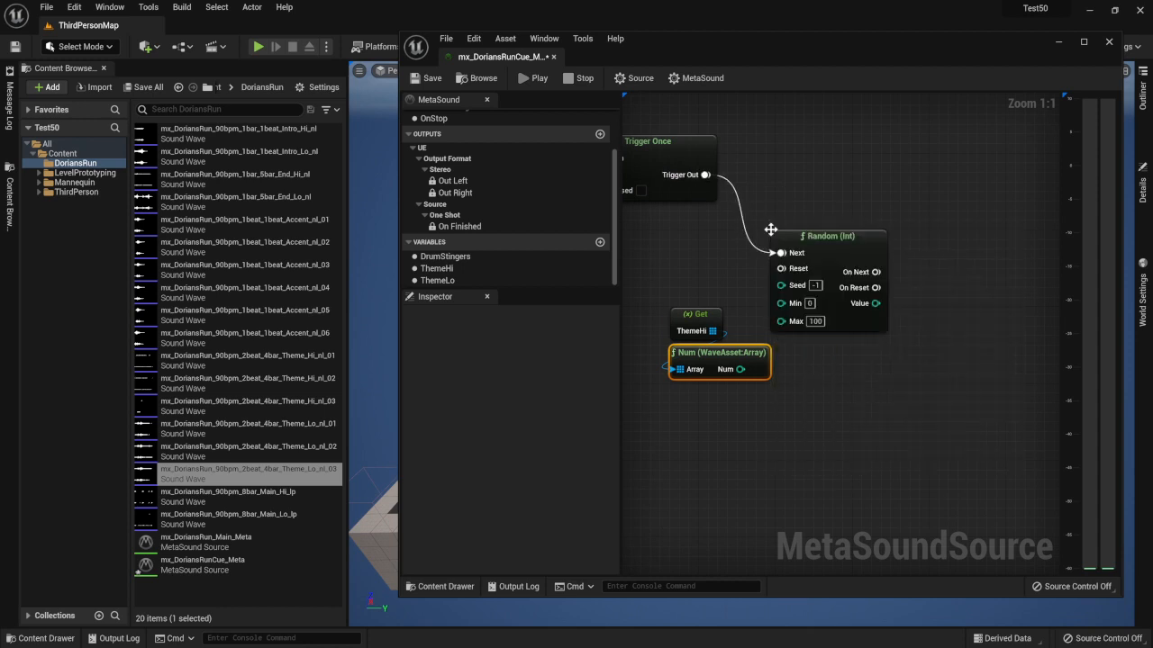
{"action": "left_click_drag", "start_coordinate": [771, 229], "coordinate": [832, 268]}
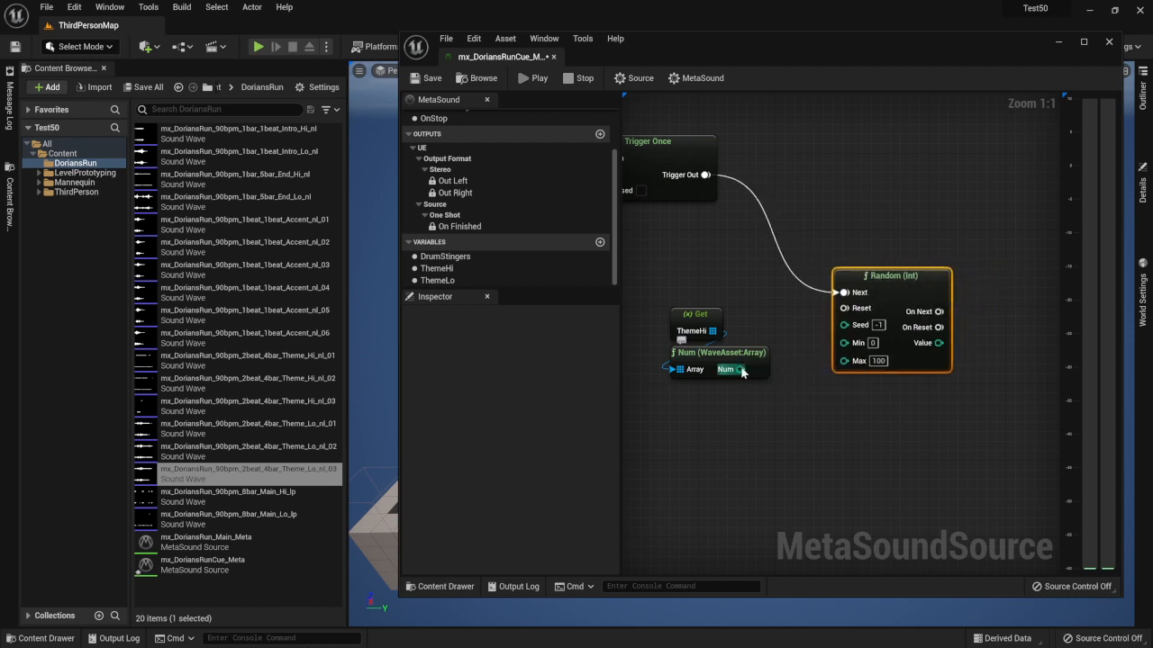
Step: Subtract 1 from the ThemeHi array's Num output and connect the result to the Random (Int) node's Max input
{"action": "left_click_drag", "start_coordinate": [740, 370], "coordinate": [801, 395]}
{"action": "left_click", "coordinate": [726, 402]}
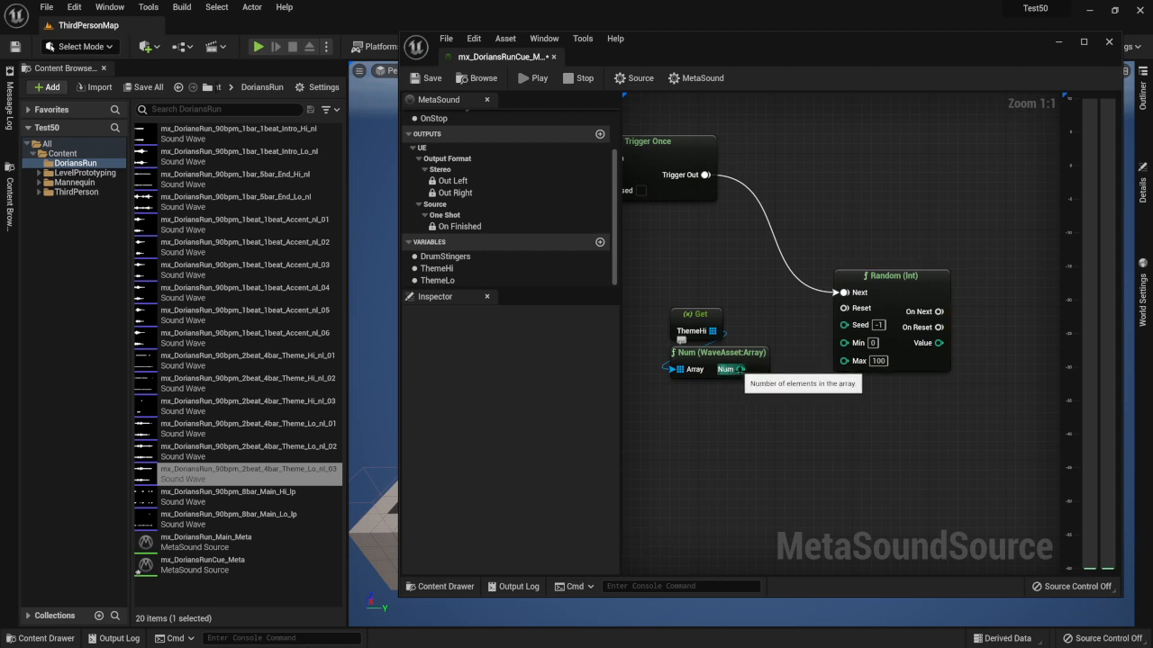
{"action": "left_click_drag", "start_coordinate": [739, 369], "coordinate": [753, 425]}
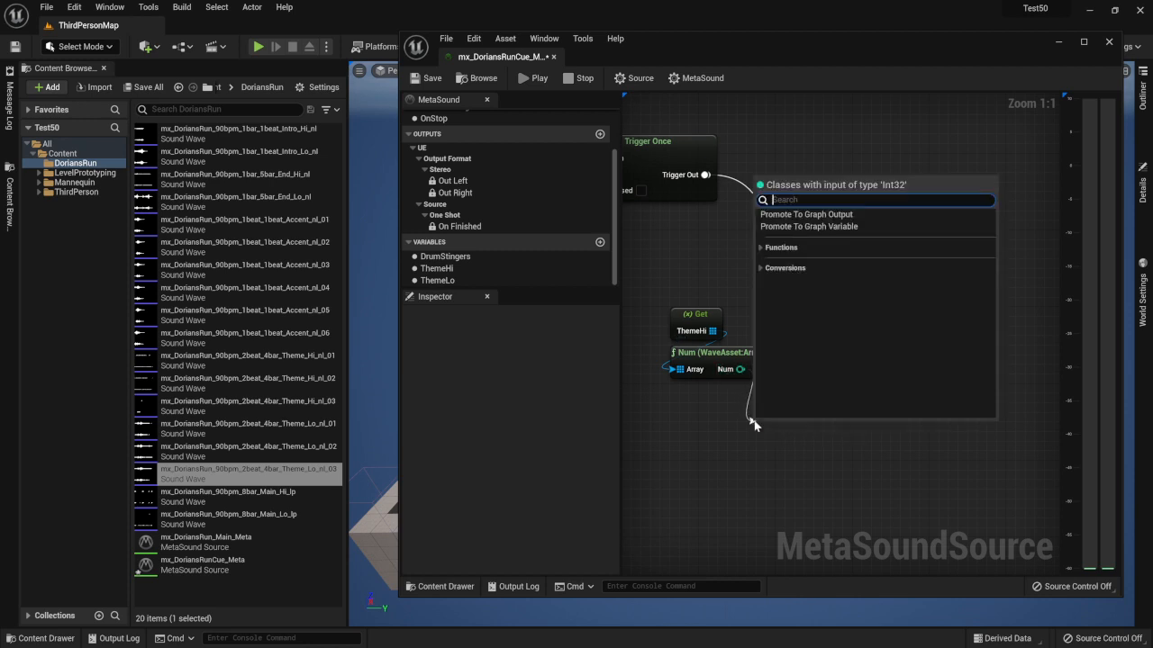
{"action": "type", "text": "-"}
{"action": "key", "text": "Return"}
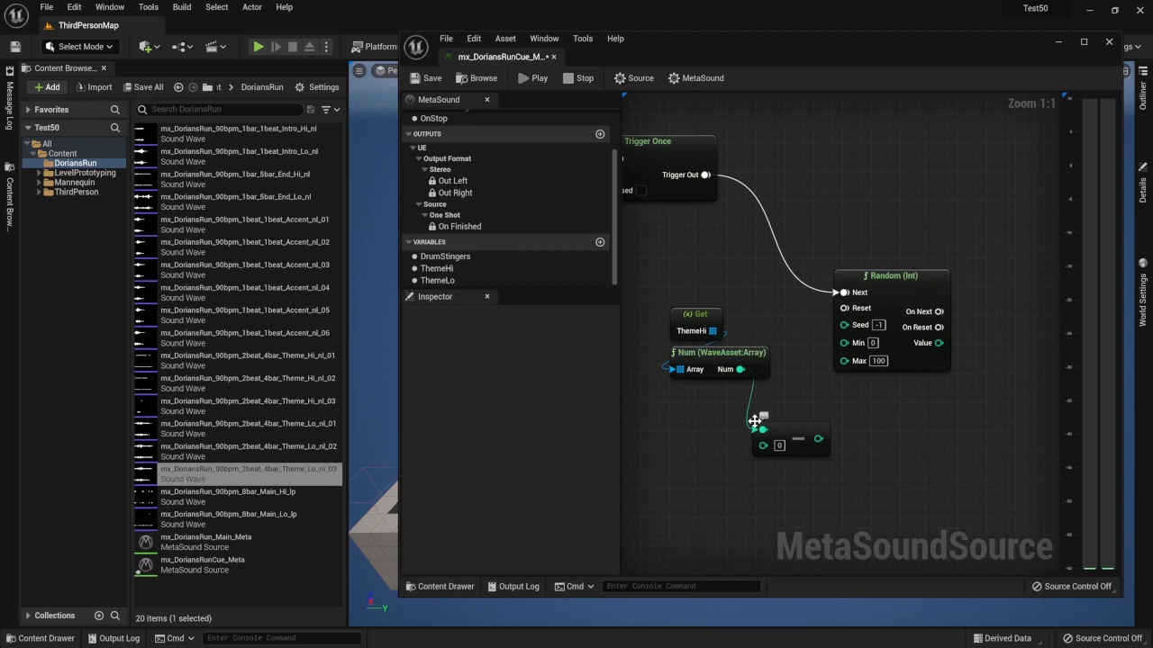
{"action": "left_click", "coordinate": [779, 445]}
{"action": "type", "text": "1"}
{"action": "left_click_drag", "start_coordinate": [805, 431], "coordinate": [843, 360]}
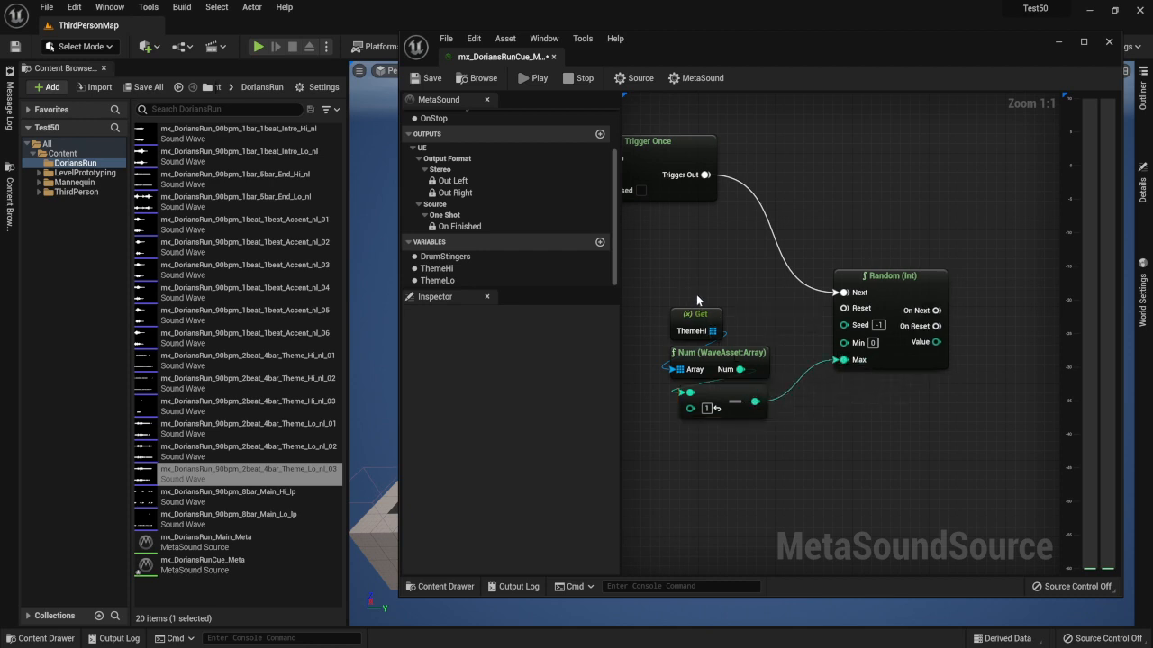
Step: Try driving a new Trigger Sequence (2) node from the Random (Int) node's On Next output
{"action": "right_click_drag", "start_coordinate": [746, 300], "coordinate": [710, 306]}
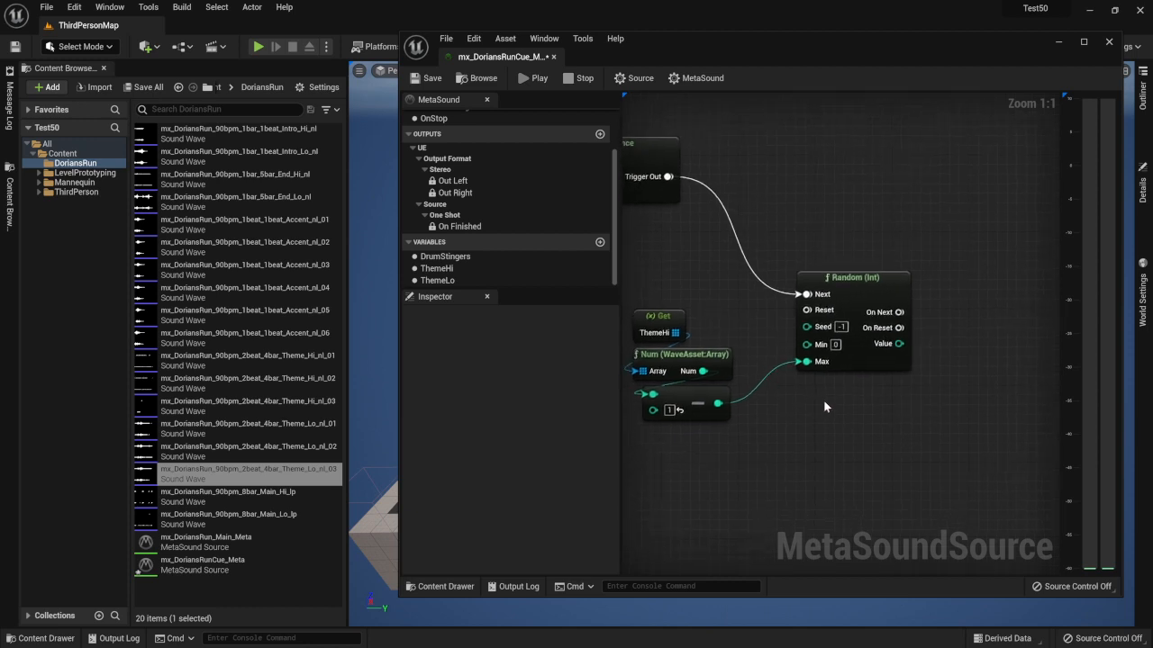
{"action": "scroll", "coordinate": [823, 400], "scroll_direction": "down", "scroll_amount": 3}
{"action": "scroll", "coordinate": [810, 306], "scroll_direction": "up", "scroll_amount": 1}
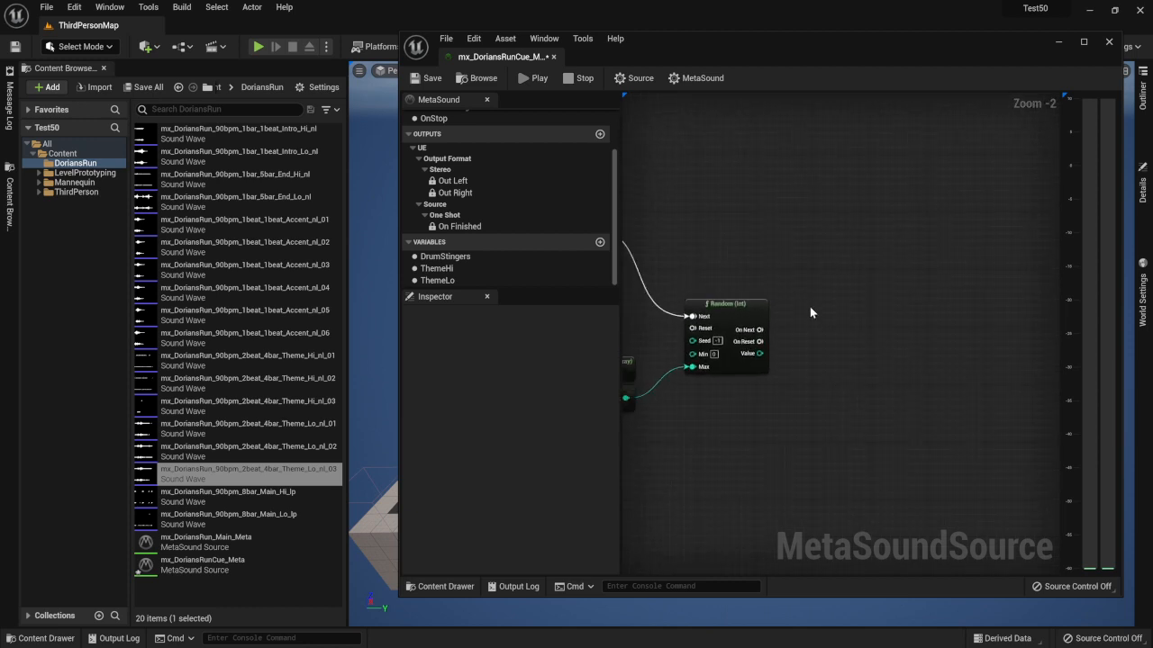
{"action": "scroll", "coordinate": [808, 315], "scroll_direction": "up", "scroll_amount": 1}
{"action": "scroll", "coordinate": [798, 308], "scroll_direction": "down", "scroll_amount": 3}
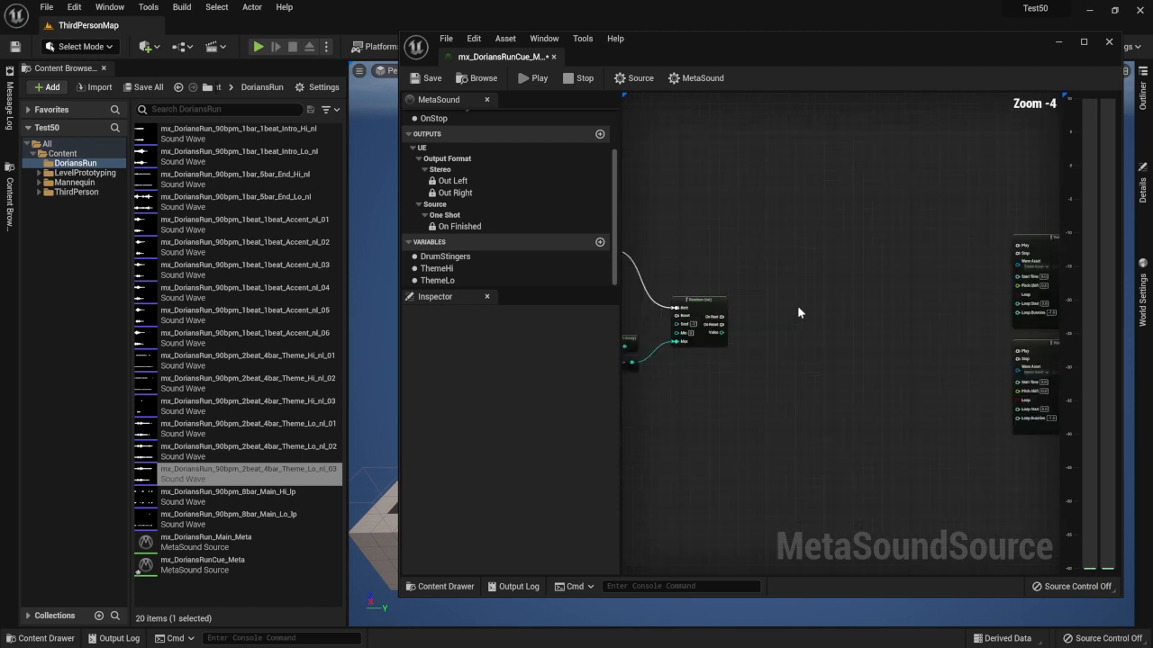
{"action": "scroll", "coordinate": [797, 313], "scroll_direction": "up", "scroll_amount": 2}
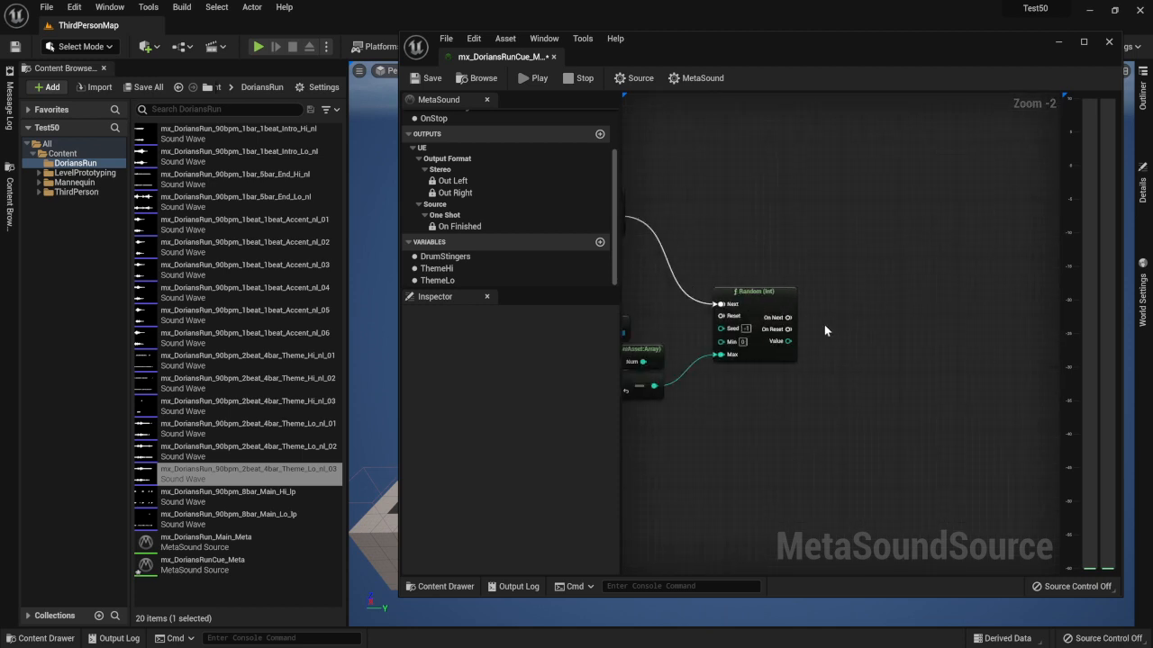
{"action": "left_click_drag", "start_coordinate": [788, 317], "coordinate": [851, 311]}
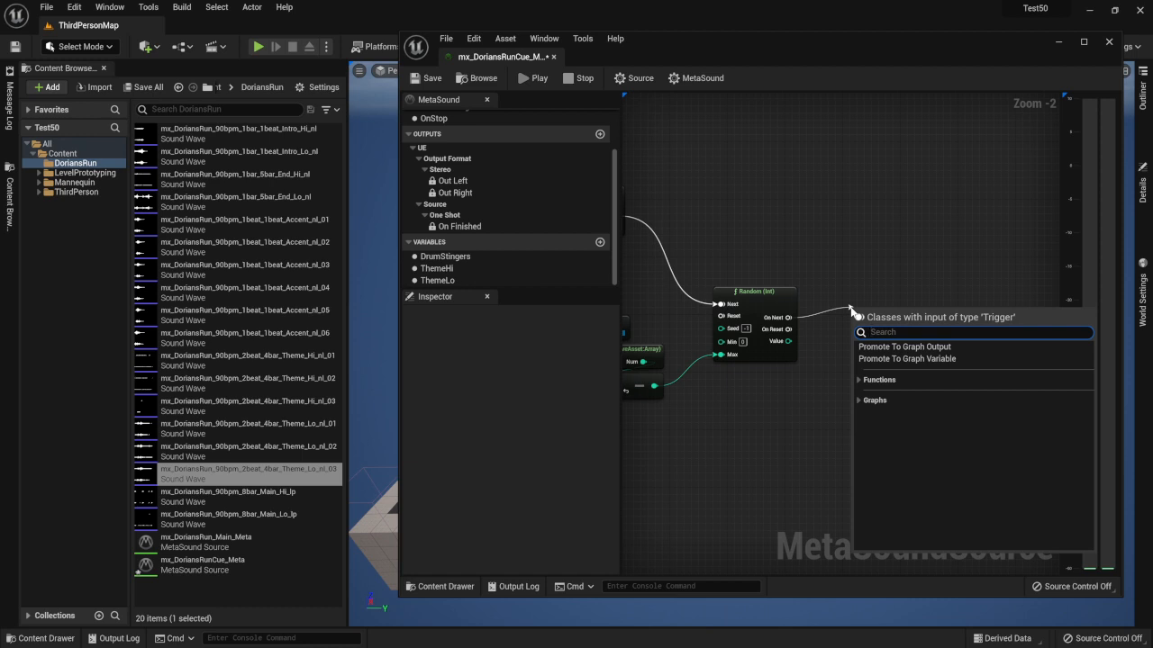
{"action": "type", "text": "all"}
{"action": "key", "text": "BackSpace"}
{"action": "key", "text": "BackSpace"}
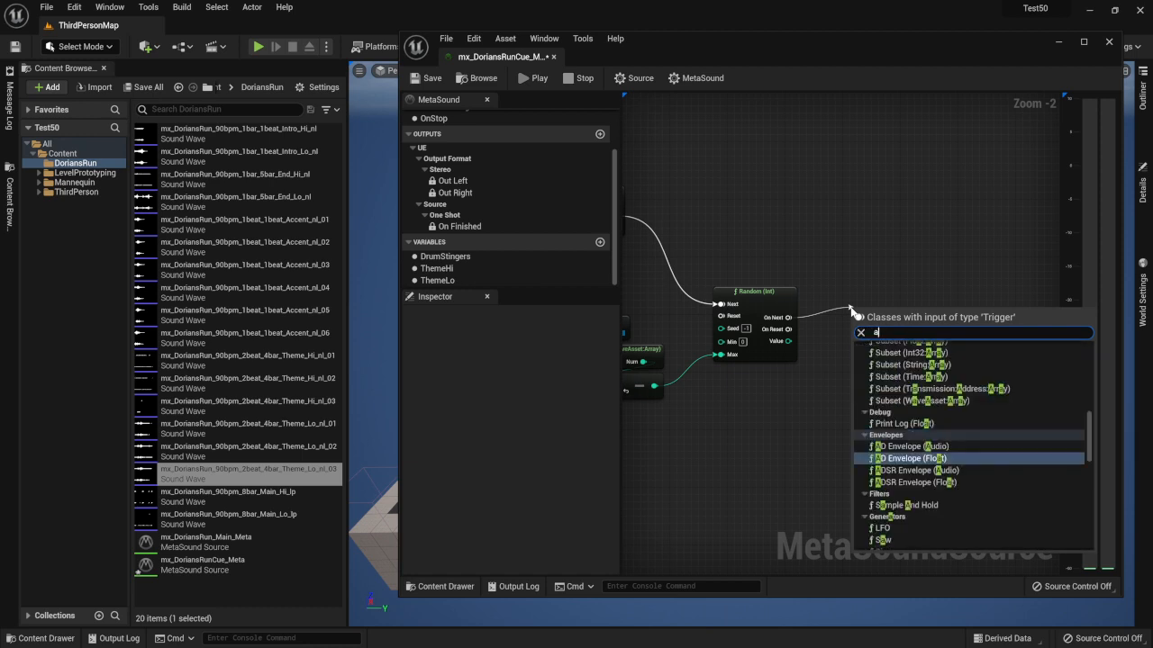
{"action": "key", "text": "BackSpace"}
{"action": "type", "text": "sequ"}
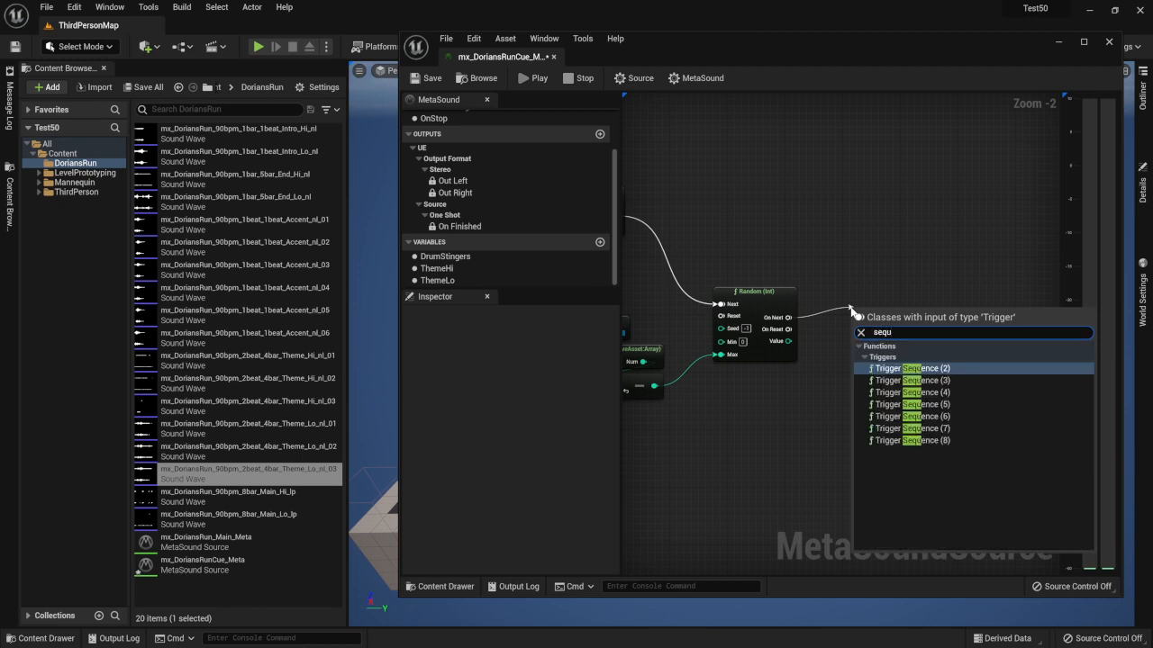
{"action": "key", "text": "Return"}
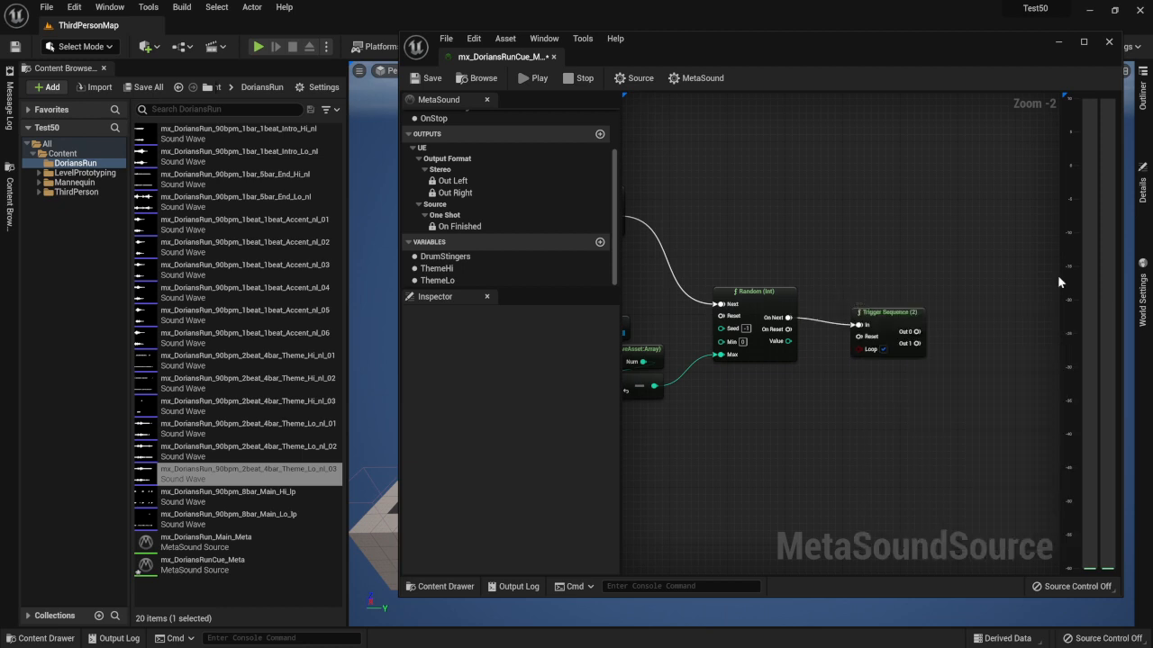
Step: Delete the Trigger Sequence (2) node
{"action": "right_click_drag", "start_coordinate": [933, 319], "coordinate": [810, 303]}
{"action": "left_click_drag", "start_coordinate": [785, 306], "coordinate": [798, 293]}
{"action": "key", "text": "Delete"}
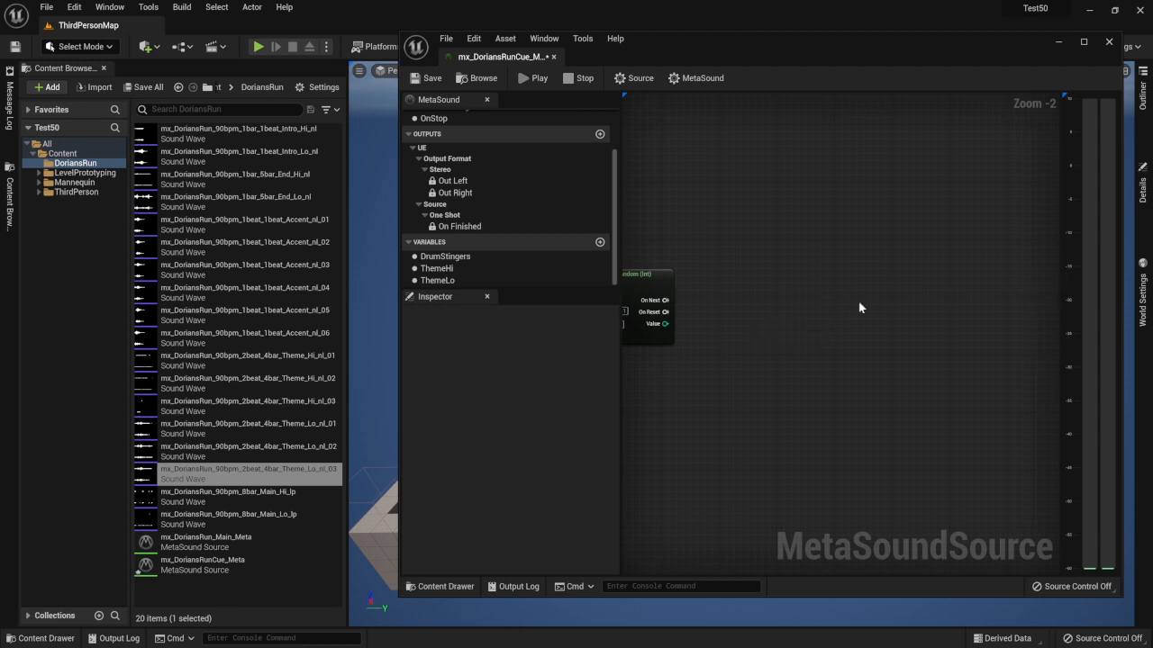
Step: Move the two Wave Player nodes together closer to the Random (Int) node
{"action": "right_click_drag", "start_coordinate": [859, 306], "coordinate": [705, 304]}
{"action": "scroll", "coordinate": [759, 222], "scroll_direction": "down", "scroll_amount": 2}
{"action": "left_click_drag", "start_coordinate": [769, 221], "coordinate": [984, 439]}
{"action": "right_click_drag", "start_coordinate": [668, 232], "coordinate": [948, 192]}
{"action": "left_click_drag", "start_coordinate": [984, 175], "coordinate": [800, 292]}
{"action": "right_click_drag", "start_coordinate": [700, 288], "coordinate": [906, 302]}
{"action": "scroll", "coordinate": [855, 288], "scroll_direction": "up", "scroll_amount": 4}
Step: Add a Get node for the ThemeLo variable and place it beside the lower Wave Player node
{"action": "right_click_drag", "start_coordinate": [817, 339], "coordinate": [784, 322]}
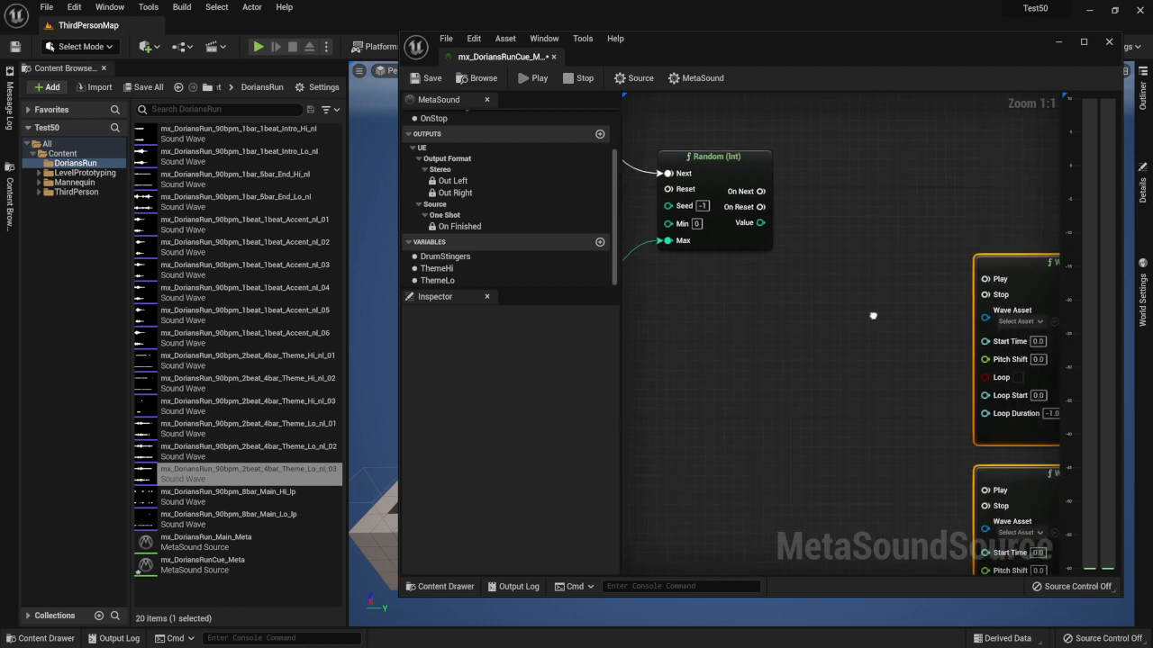
{"action": "right_click", "coordinate": [782, 324]}
{"action": "left_click", "coordinate": [754, 327]}
{"action": "right_click", "coordinate": [754, 328]}
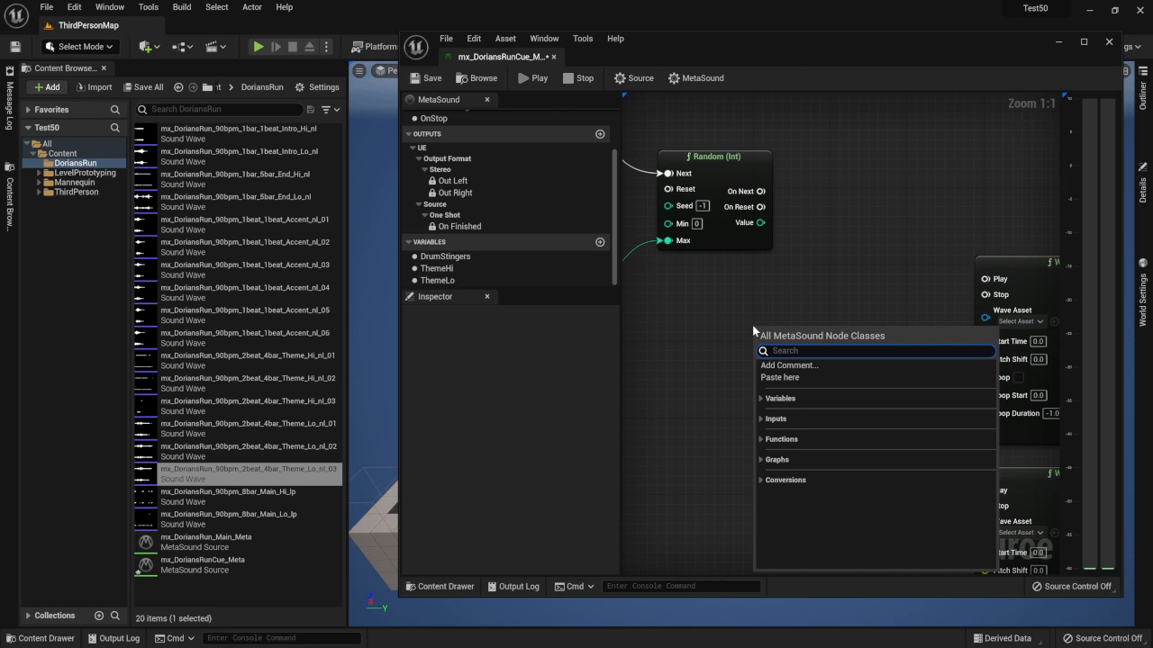
{"action": "type", "text": "themelo"}
{"action": "key", "text": "Return"}
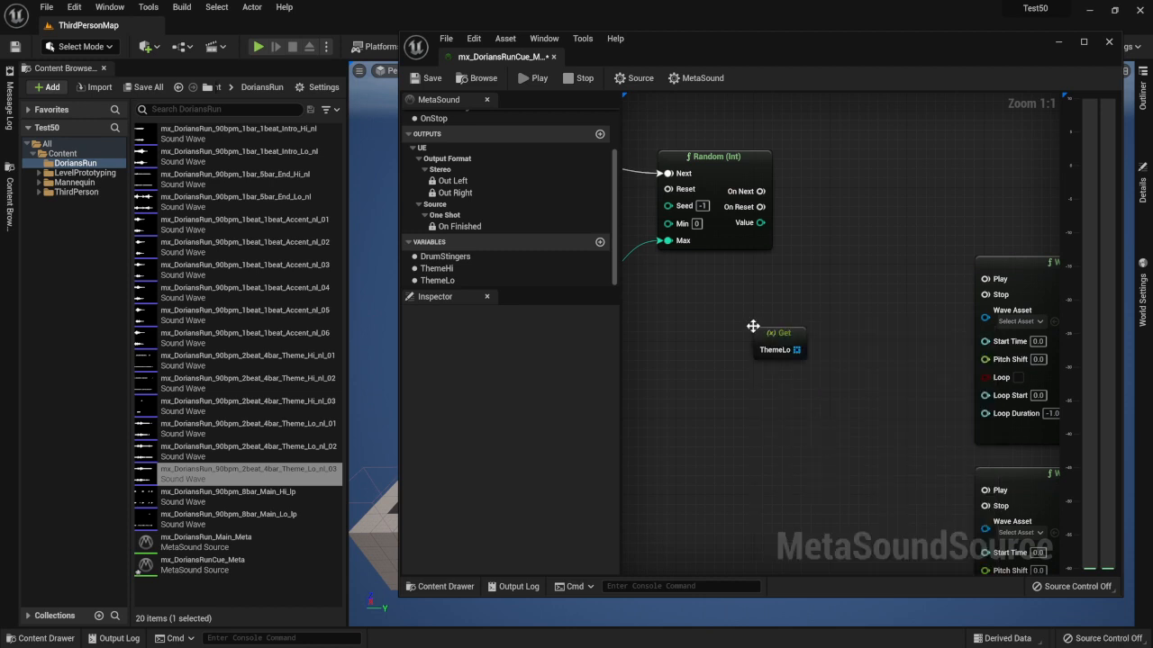
{"action": "right_click_drag", "start_coordinate": [796, 317], "coordinate": [777, 279]}
{"action": "left_click_drag", "start_coordinate": [766, 304], "coordinate": [731, 504]}
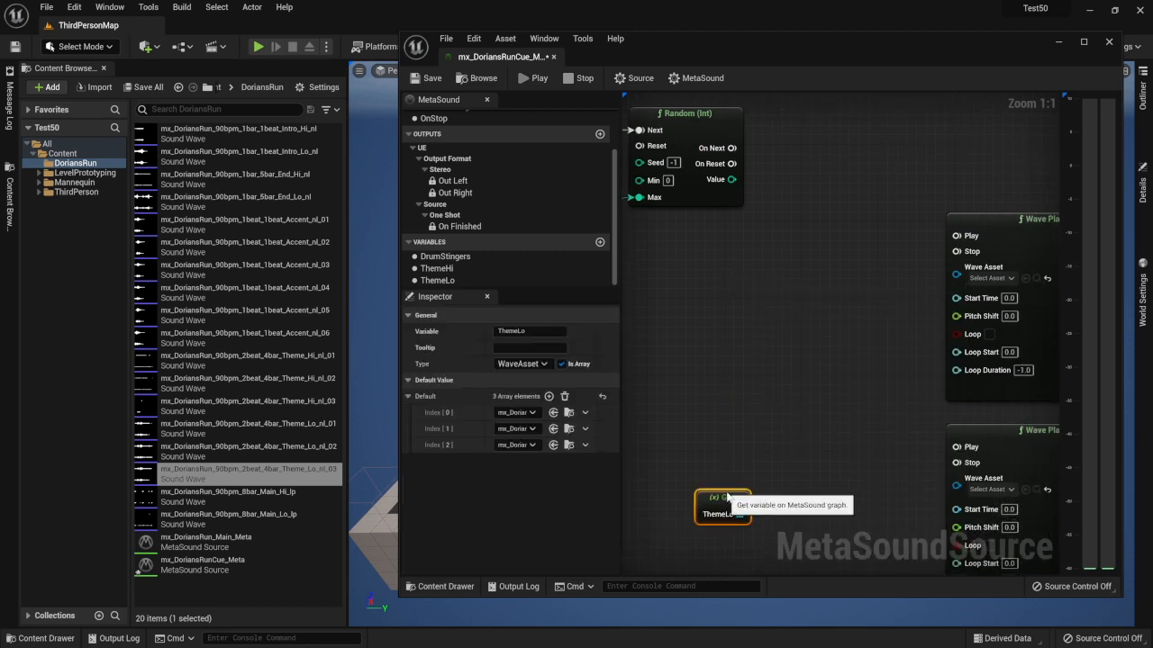
Step: Duplicate the ThemeHi Get node and place the copy above the ThemeLo Get node, near the upper Wave Player
{"action": "left_click", "coordinate": [721, 322]}
{"action": "right_click_drag", "start_coordinate": [720, 323], "coordinate": [823, 324]}
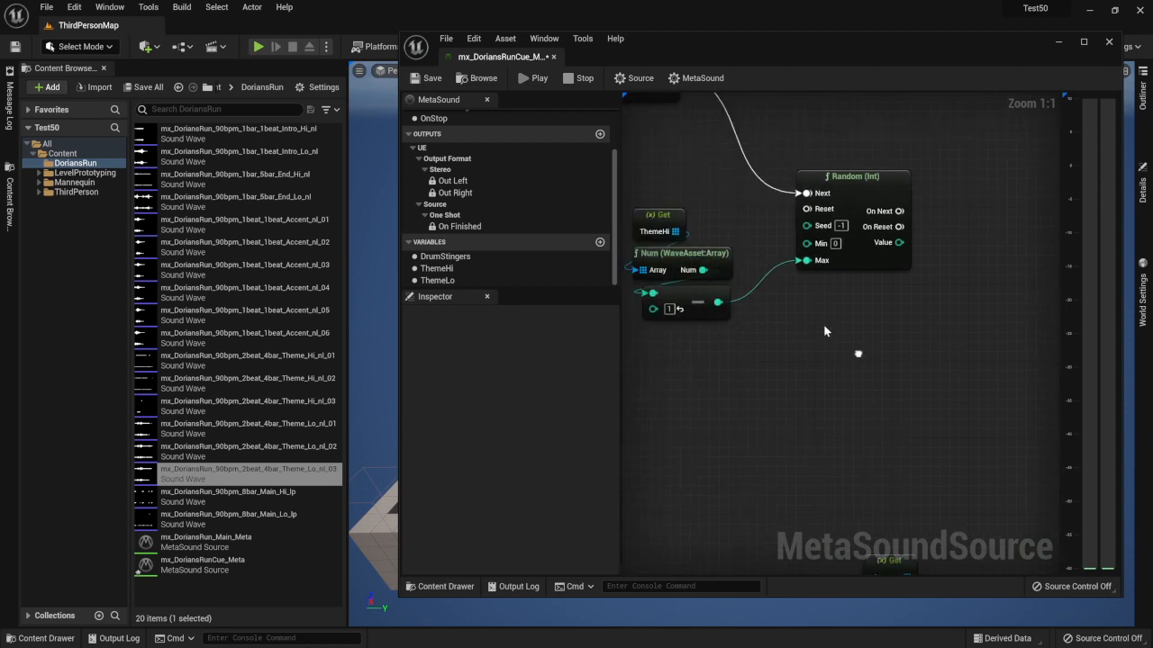
{"action": "left_click", "coordinate": [670, 221]}
{"action": "left_click_drag", "start_coordinate": [672, 222], "coordinate": [916, 402]}
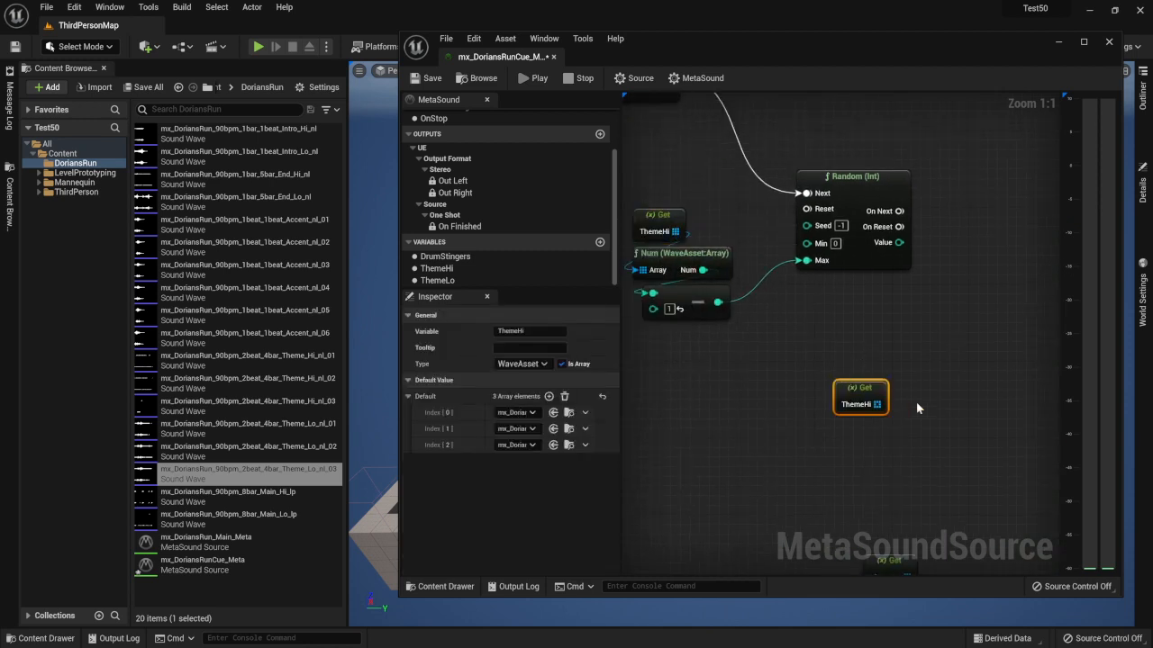
{"action": "right_click_drag", "start_coordinate": [916, 402], "coordinate": [775, 281]}
{"action": "left_click_drag", "start_coordinate": [703, 259], "coordinate": [722, 239]}
{"action": "right_click_drag", "start_coordinate": [768, 227], "coordinate": [751, 306]}
Step: Add a Get (WaveAsset:Array) node fed by ThemeHi, with Random (Int)'s On Next wired to Trigger and Value to Index
{"action": "left_click_drag", "start_coordinate": [737, 333], "coordinate": [806, 298]}
{"action": "type", "text": "get"}
{"action": "key", "text": "Return"}
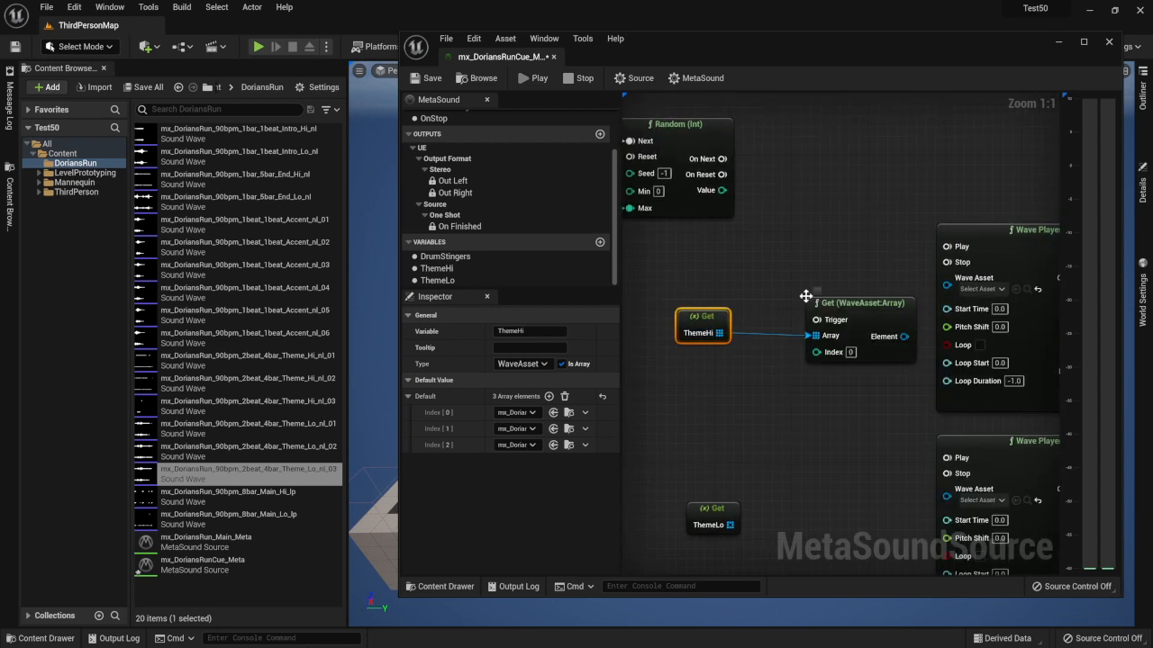
{"action": "left_click_drag", "start_coordinate": [856, 306], "coordinate": [879, 303]}
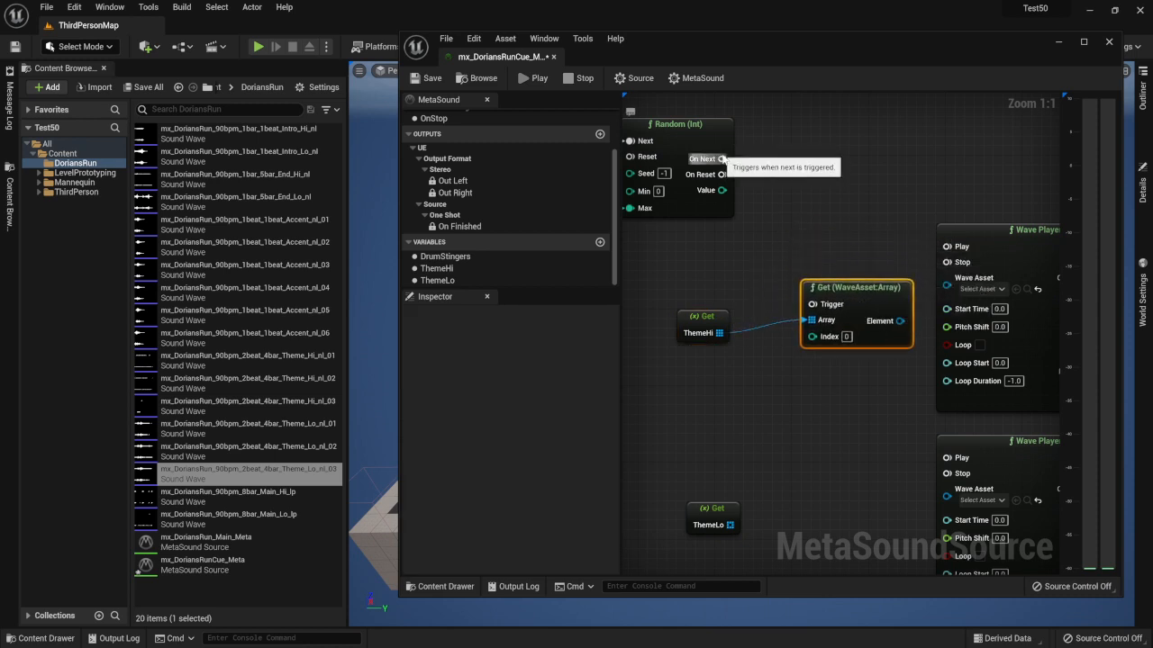
{"action": "left_click_drag", "start_coordinate": [721, 159], "coordinate": [812, 303]}
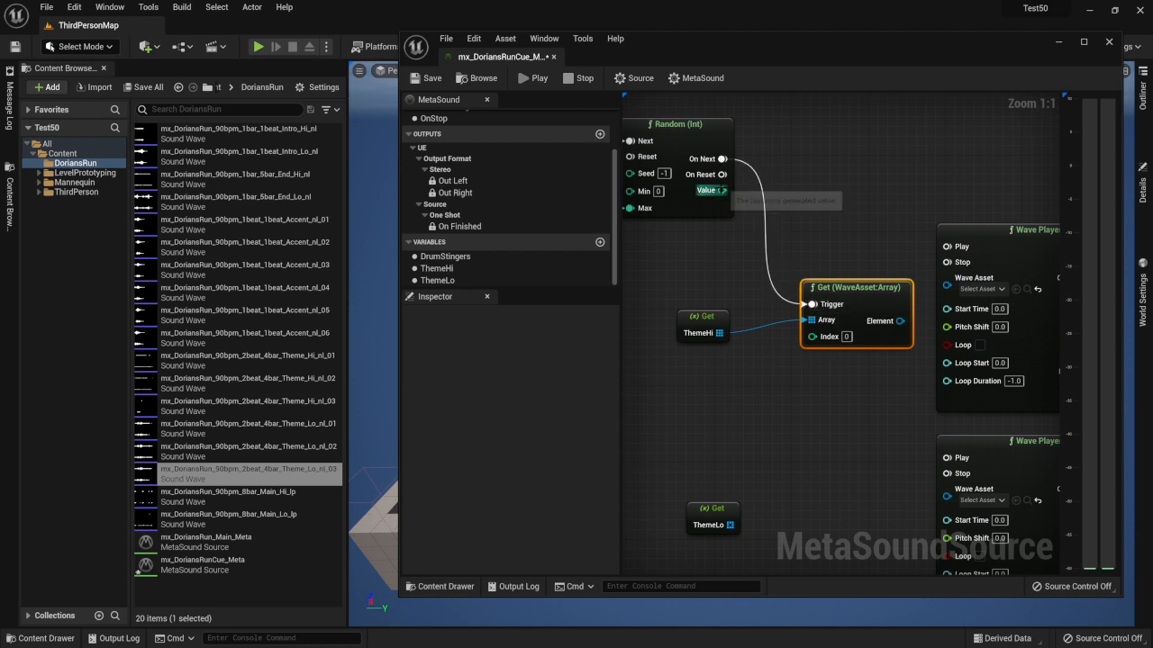
{"action": "left_click_drag", "start_coordinate": [720, 190], "coordinate": [813, 336]}
Step: Duplicate the Get (WaveAsset:Array) node beside the lower Wave Player and connect ThemeLo to the copy's Array input
{"action": "right_click_drag", "start_coordinate": [824, 385], "coordinate": [804, 331]}
{"action": "key", "text": "ctrl+c"}
{"action": "key", "text": "ctrl+v"}
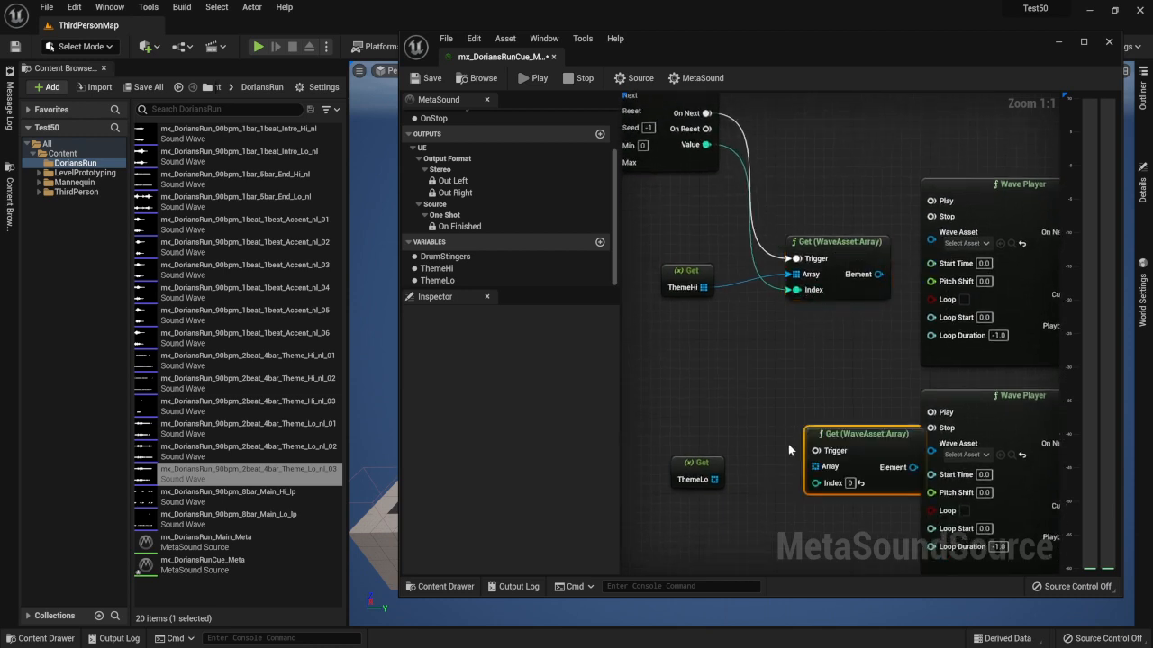
{"action": "left_click_drag", "start_coordinate": [816, 469], "coordinate": [786, 479]}
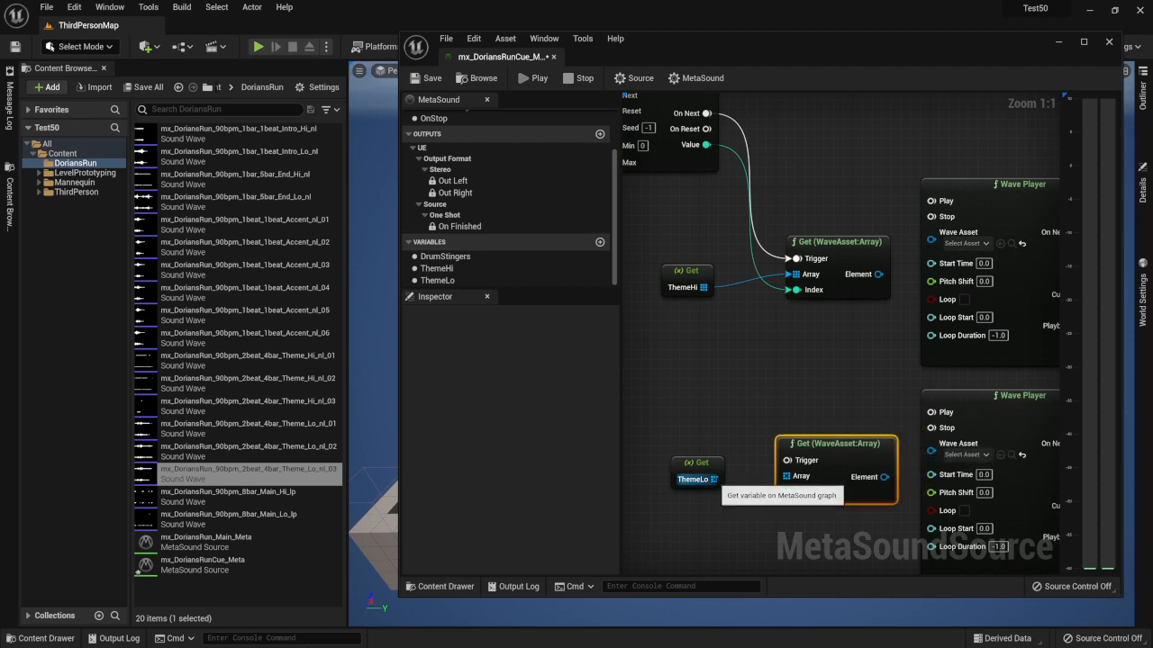
{"action": "left_click_drag", "start_coordinate": [714, 480], "coordinate": [796, 478]}
{"action": "left_click_drag", "start_coordinate": [694, 477], "coordinate": [693, 467]}
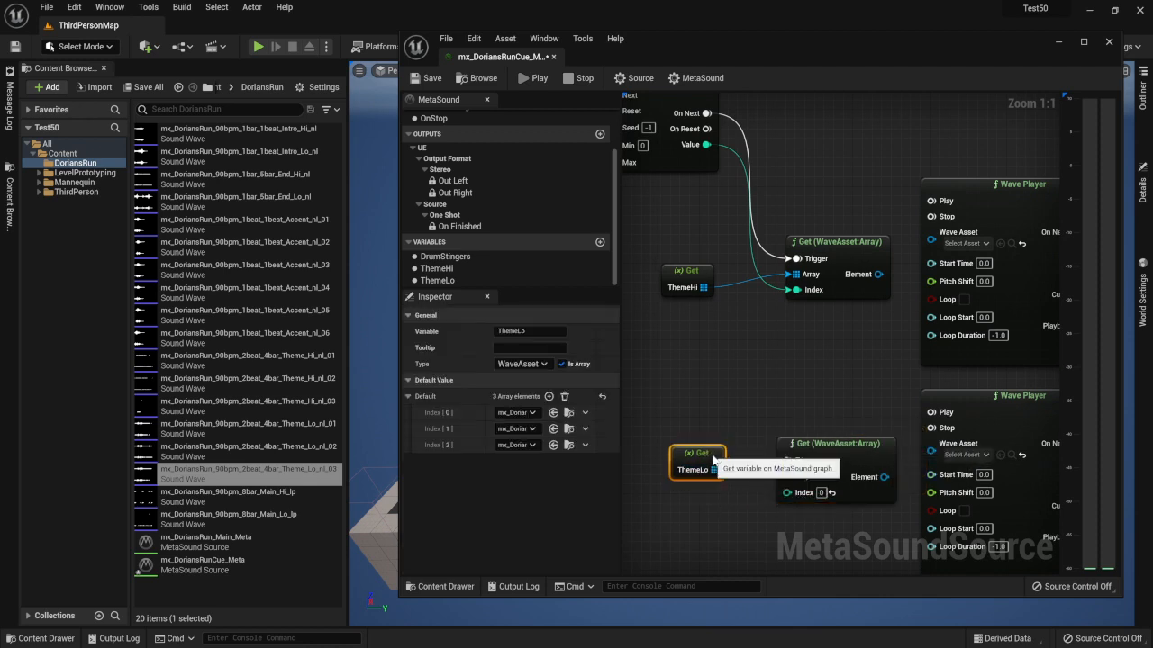
Step: Wire Random (Int)'s On Next and Value to the lower Get node's Trigger and Index, and each Get node's Element to its Wave Player's Wave Asset
{"action": "left_click_drag", "start_coordinate": [706, 114], "coordinate": [791, 494]}
{"action": "left_click_drag", "start_coordinate": [878, 274], "coordinate": [929, 241]}
{"action": "left_click_drag", "start_coordinate": [869, 475], "coordinate": [947, 451]}
Step: Connect Random (Int)'s On Next output to the Play inputs of both the upper and lower Wave Players
{"action": "right_click_drag", "start_coordinate": [858, 371], "coordinate": [832, 416]}
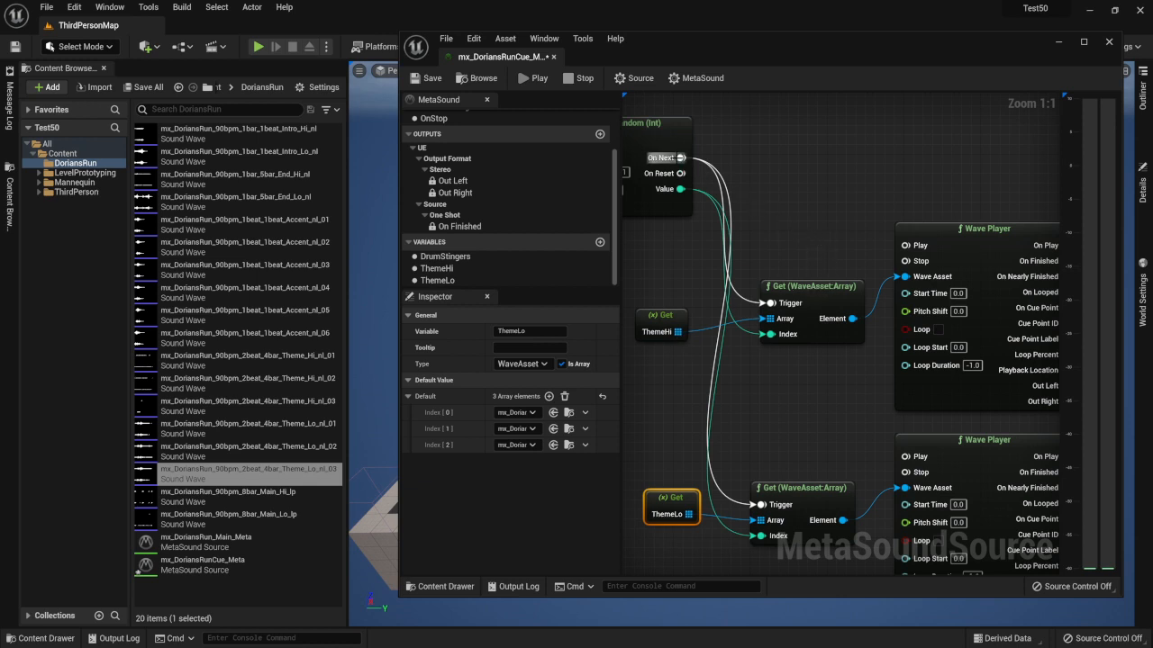
{"action": "left_click_drag", "start_coordinate": [681, 157], "coordinate": [914, 246]}
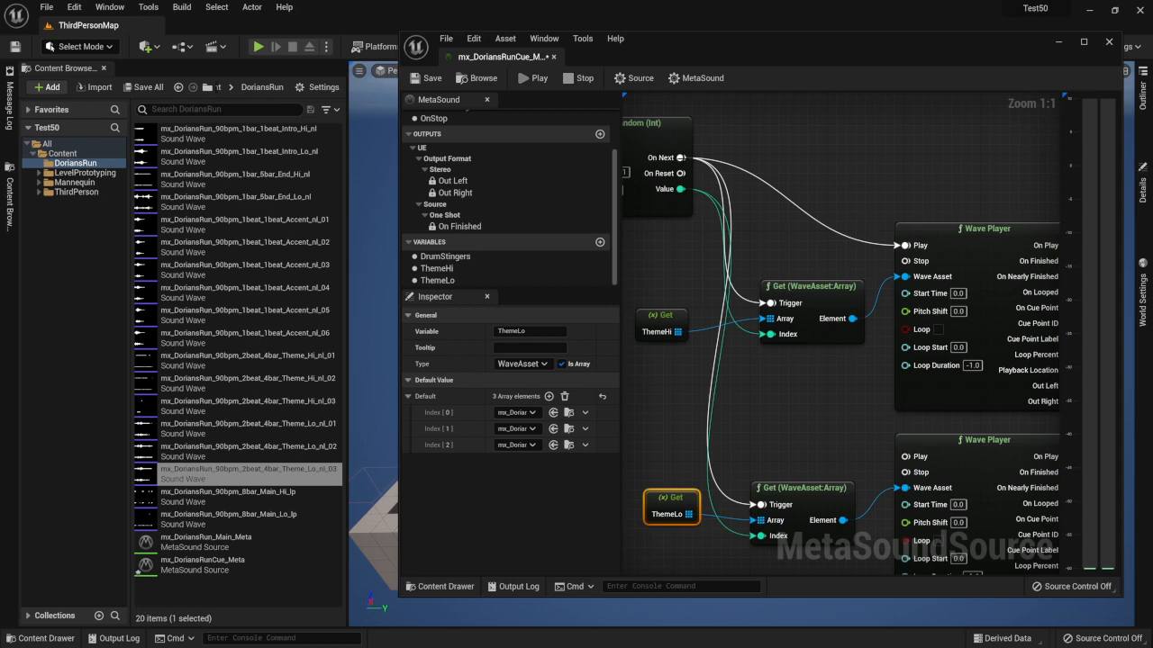
{"action": "left_click_drag", "start_coordinate": [680, 157], "coordinate": [905, 457]}
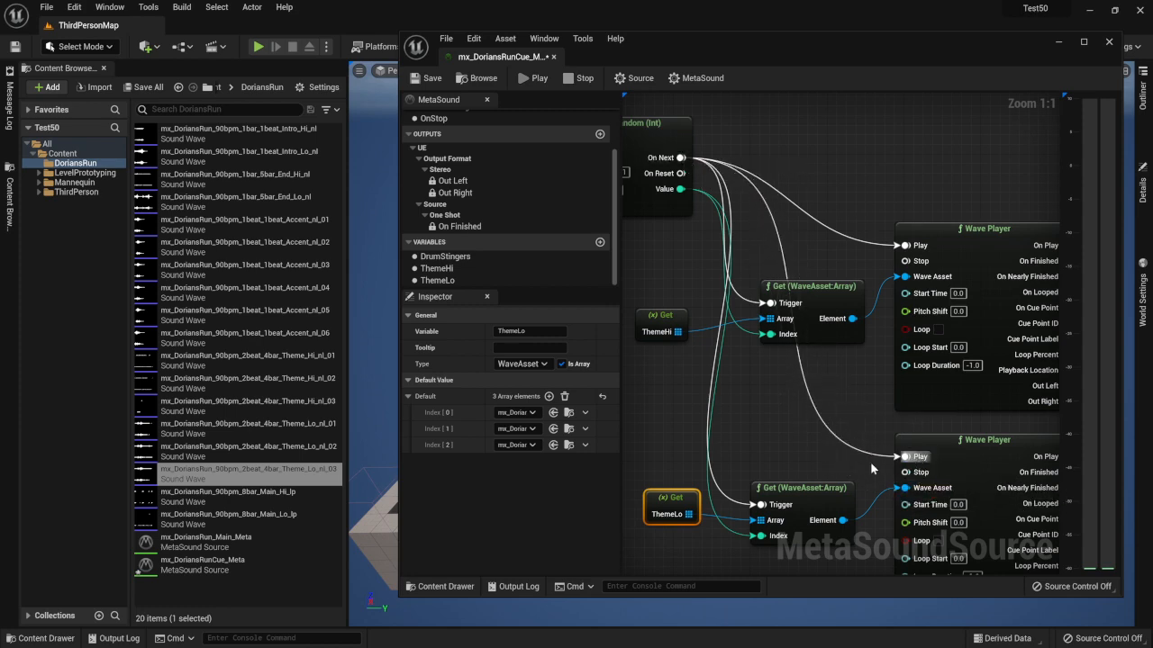
Step: Move the theme Stereo Mixer up and connect its Out L and Out R to the final mixer's In 2 L and In 2 R
{"action": "right_click_drag", "start_coordinate": [871, 465], "coordinate": [729, 406]}
{"action": "scroll", "coordinate": [828, 389], "scroll_direction": "down", "scroll_amount": 2}
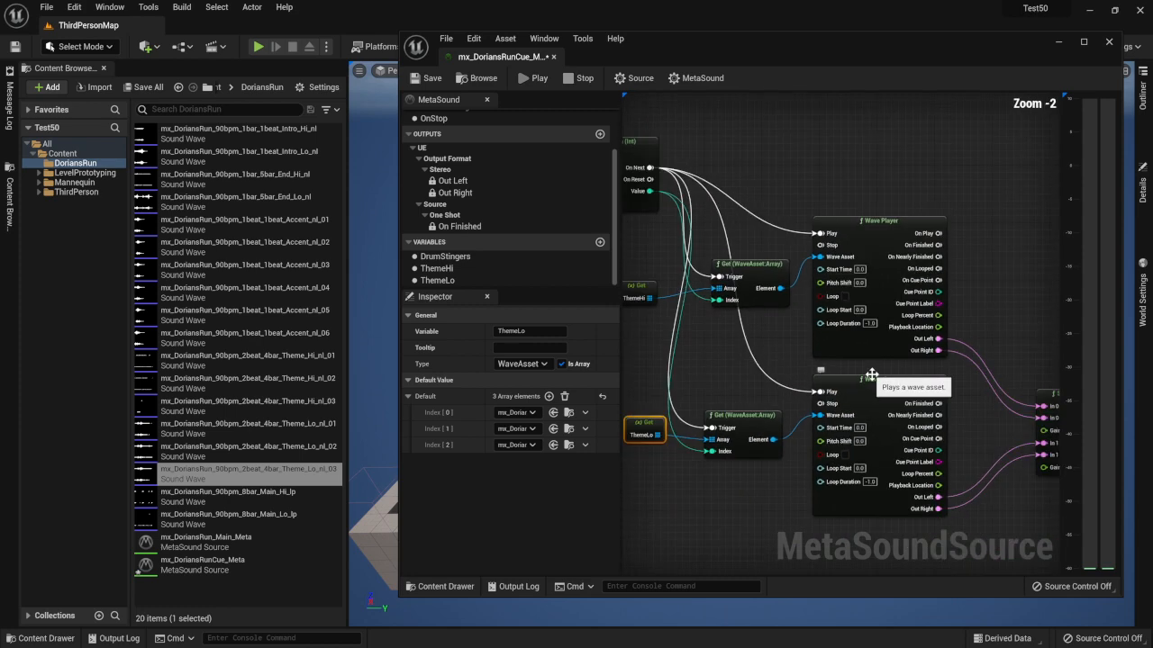
{"action": "right_click_drag", "start_coordinate": [987, 392], "coordinate": [922, 397]}
{"action": "scroll", "coordinate": [810, 378], "scroll_direction": "down", "scroll_amount": 4}
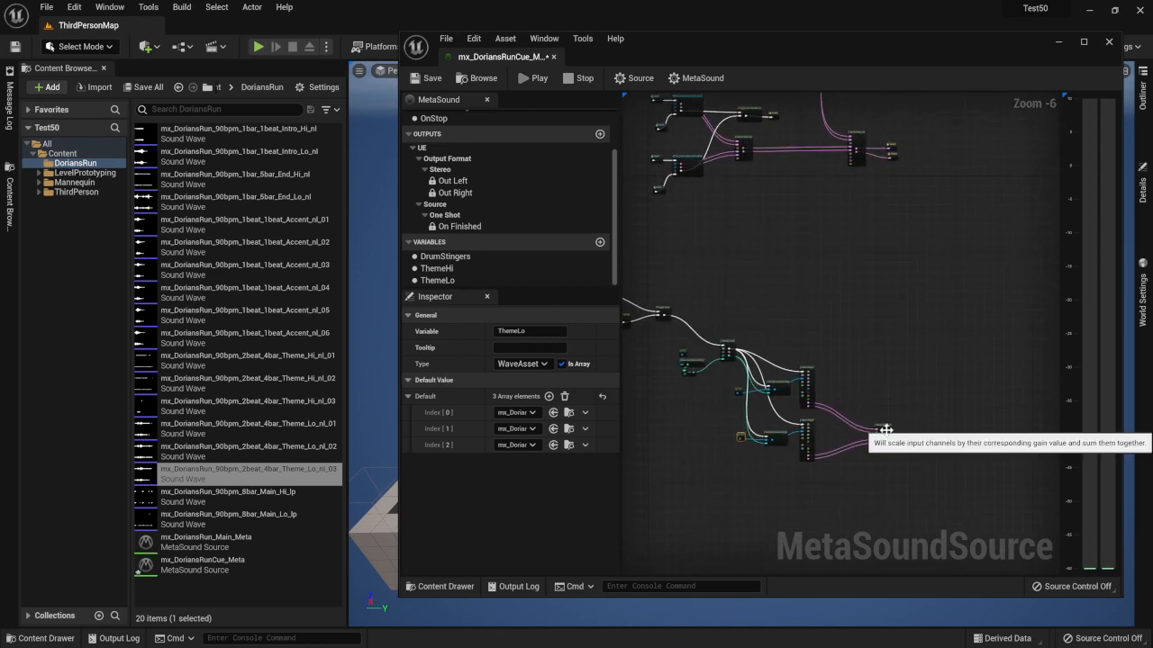
{"action": "left_click_drag", "start_coordinate": [872, 434], "coordinate": [857, 310]}
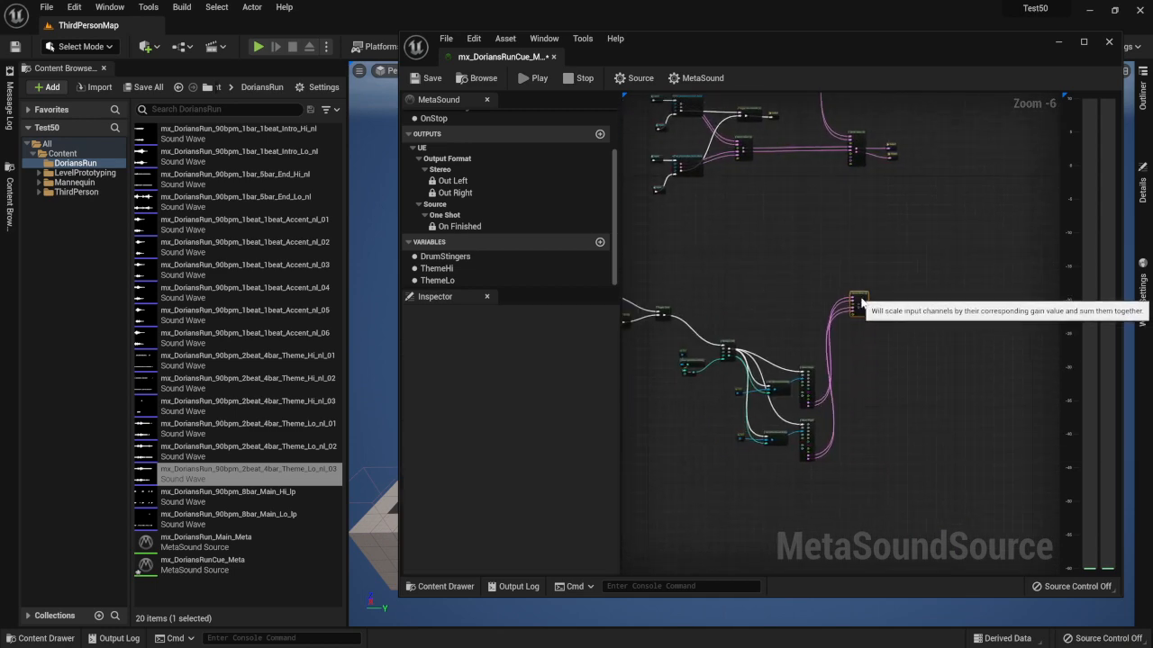
{"action": "scroll", "coordinate": [848, 240], "scroll_direction": "up", "scroll_amount": 3}
{"action": "right_click_drag", "start_coordinate": [866, 248], "coordinate": [910, 462]}
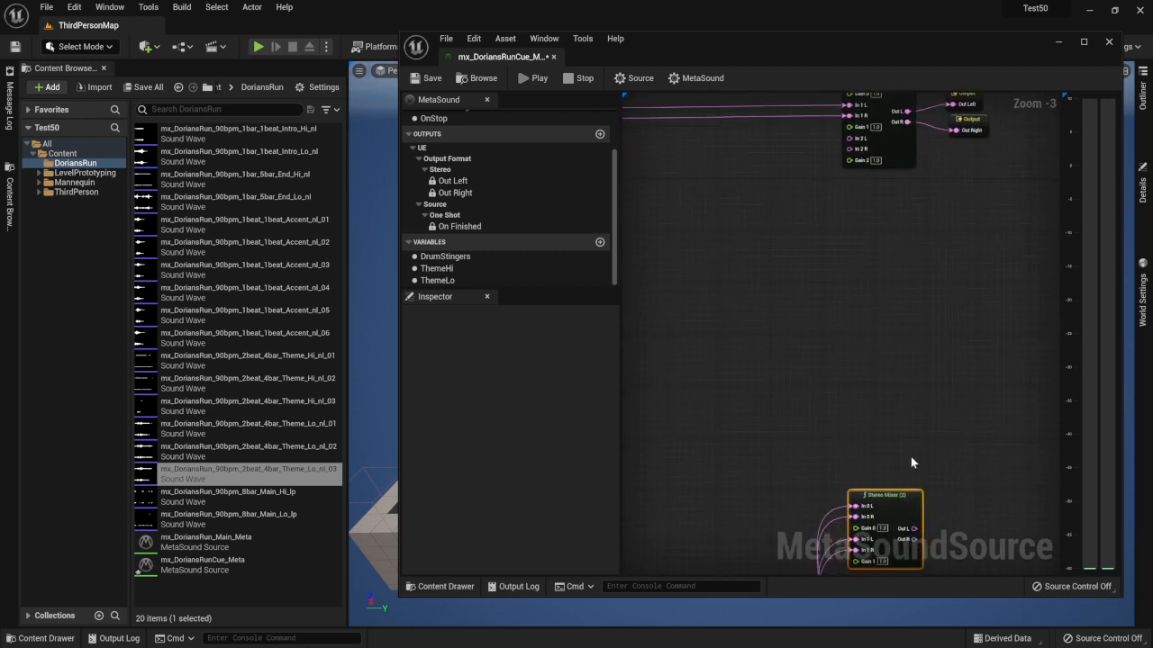
{"action": "left_click_drag", "start_coordinate": [919, 532], "coordinate": [847, 138]}
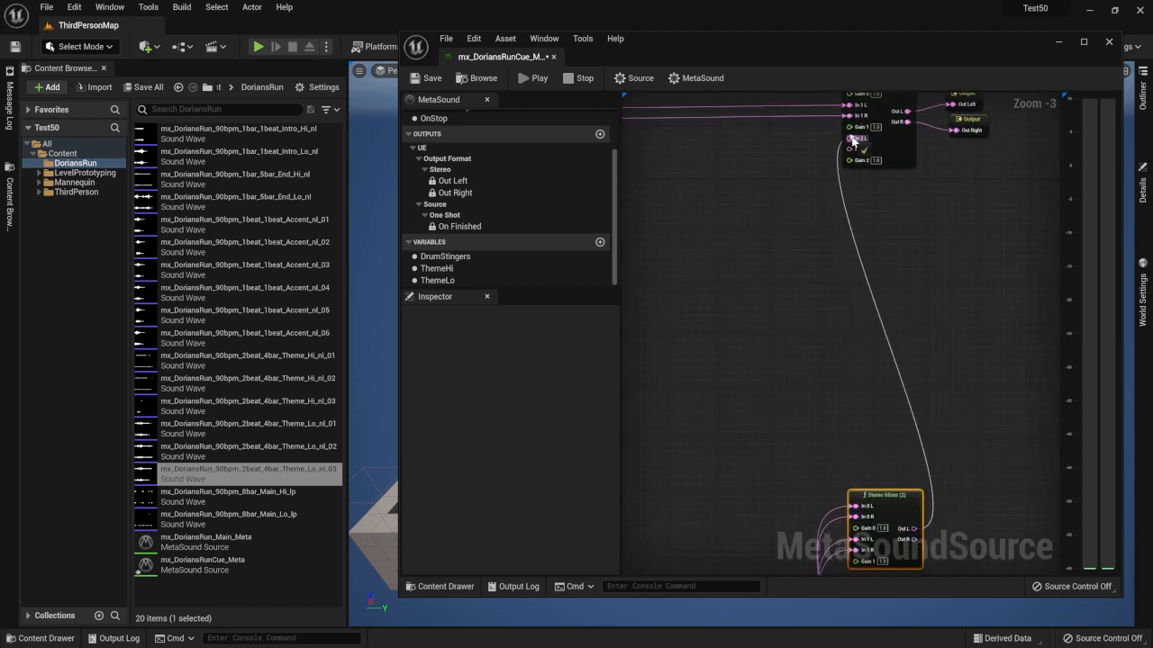
{"action": "left_click_drag", "start_coordinate": [914, 540], "coordinate": [849, 149]}
Step: Save the MetaSound and maximize its editor window
{"action": "right_click_drag", "start_coordinate": [761, 369], "coordinate": [984, 203]}
{"action": "scroll", "coordinate": [780, 308], "scroll_direction": "down", "scroll_amount": 2}
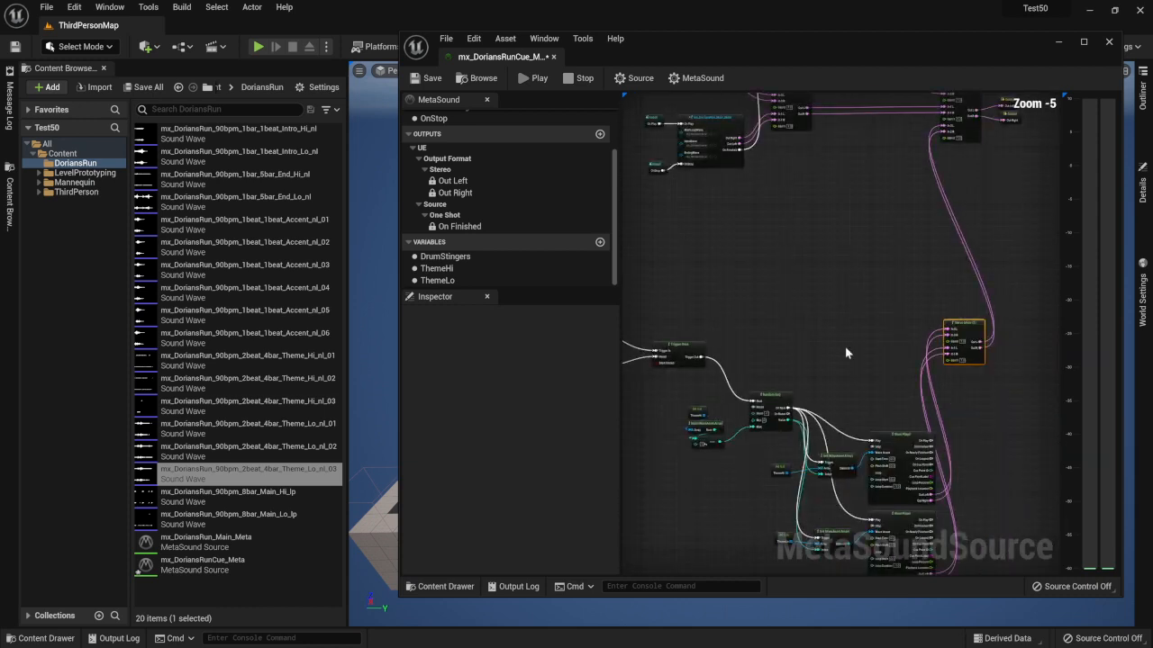
{"action": "right_click_drag", "start_coordinate": [867, 384], "coordinate": [816, 238]}
{"action": "right_click_drag", "start_coordinate": [709, 119], "coordinate": [805, 185]}
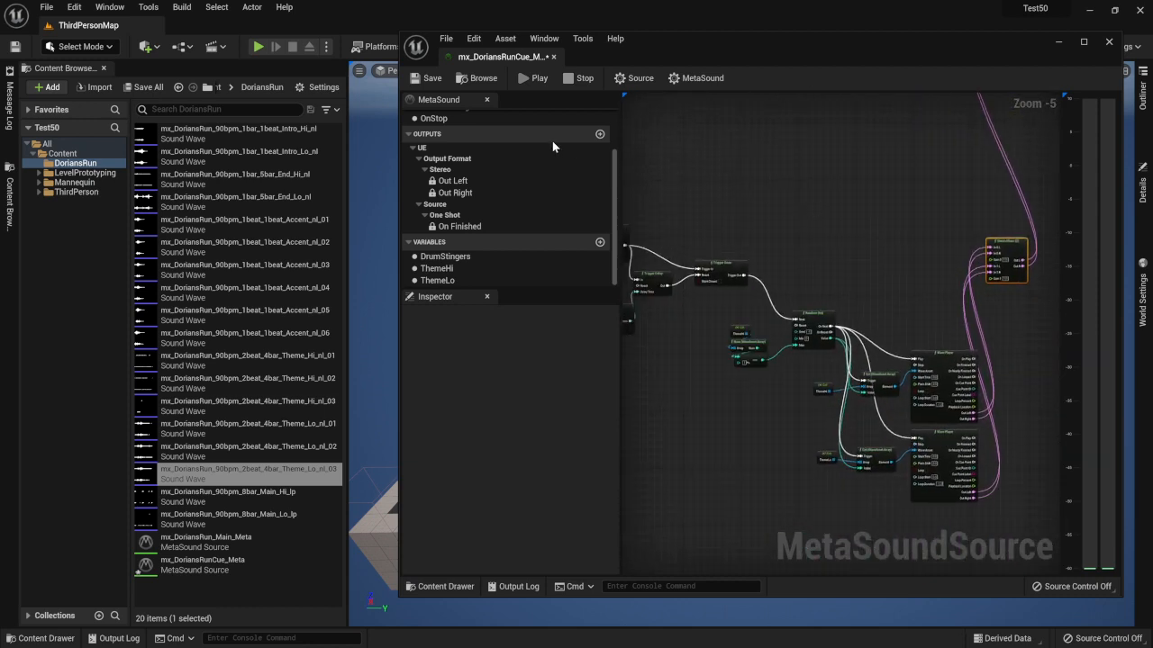
{"action": "left_click", "coordinate": [432, 82]}
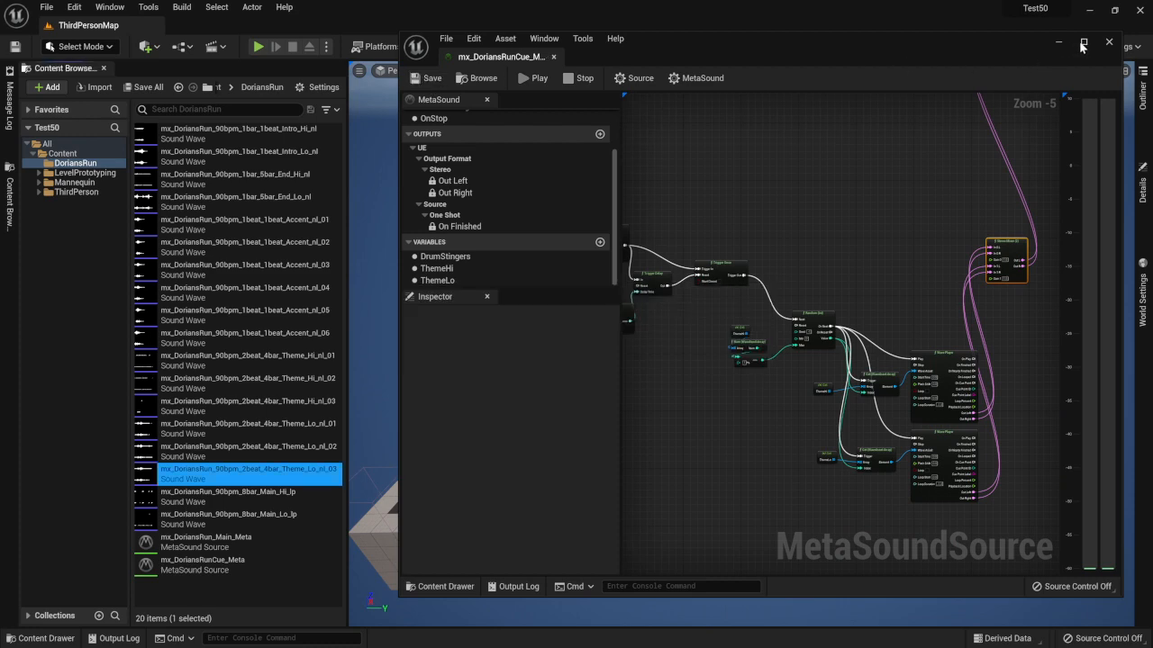
{"action": "left_click", "coordinate": [1083, 43]}
Step: Delete the OnDrumStinger input node from the theme section's trigger chain, beside Trigger Control
{"action": "right_click_drag", "start_coordinate": [603, 141], "coordinate": [883, 244]}
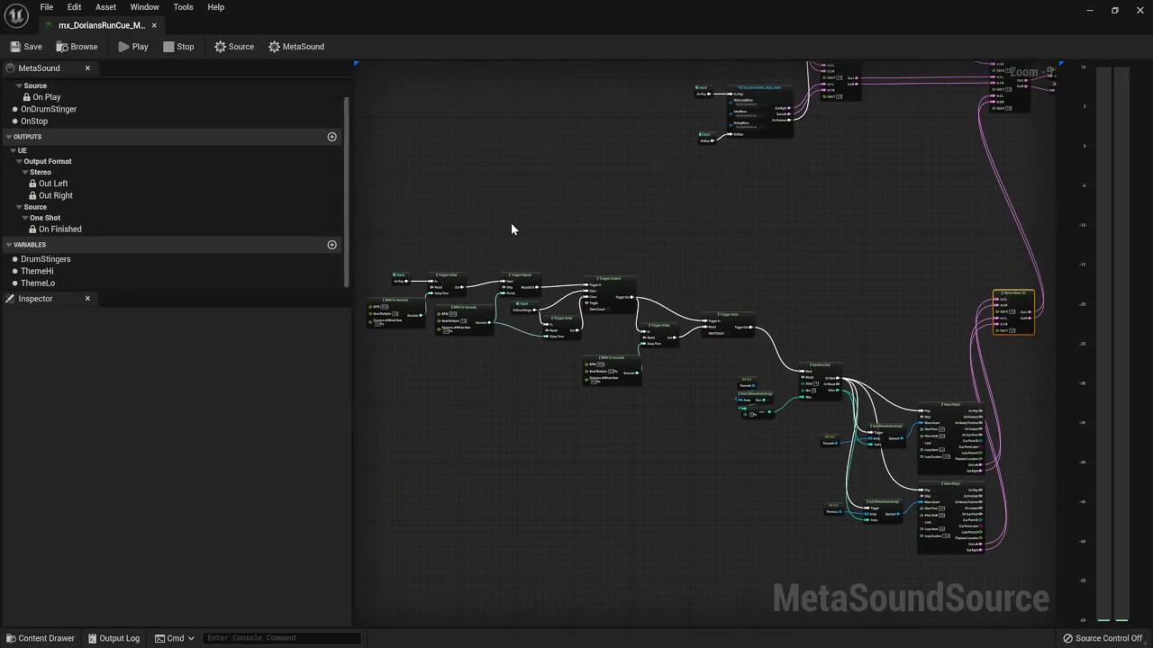
{"action": "scroll", "coordinate": [540, 236], "scroll_direction": "up", "scroll_amount": 4}
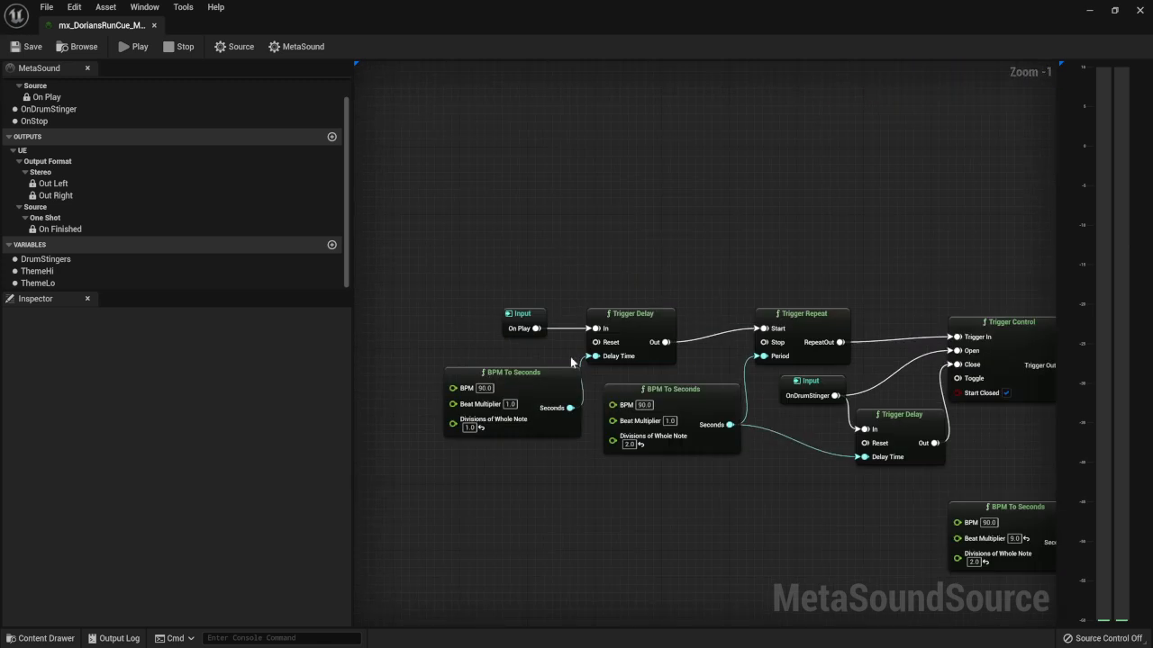
{"action": "right_click_drag", "start_coordinate": [579, 321], "coordinate": [603, 258]}
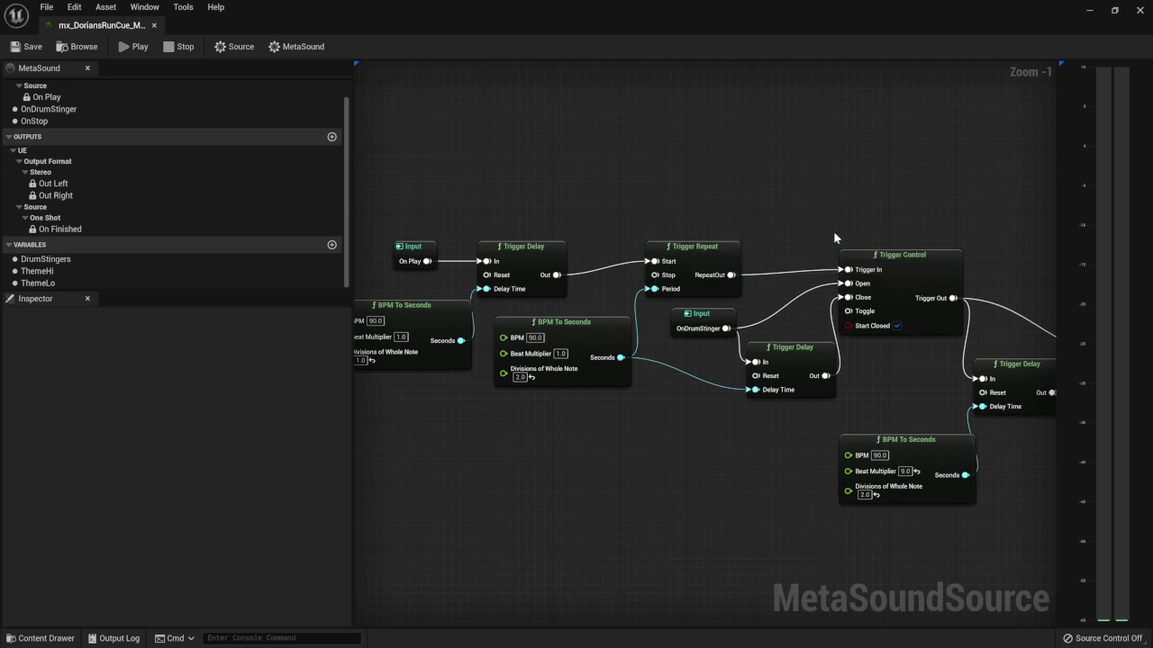
{"action": "right_click_drag", "start_coordinate": [834, 238], "coordinate": [588, 279]}
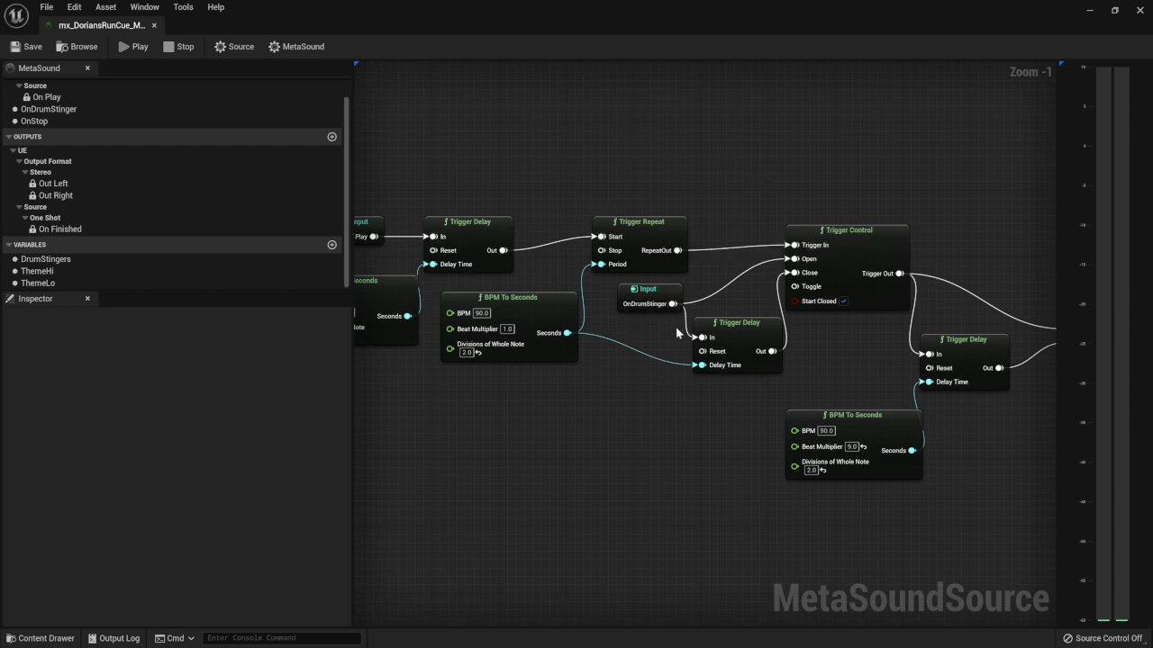
{"action": "left_click", "coordinate": [642, 290]}
{"action": "key", "text": "Delete"}
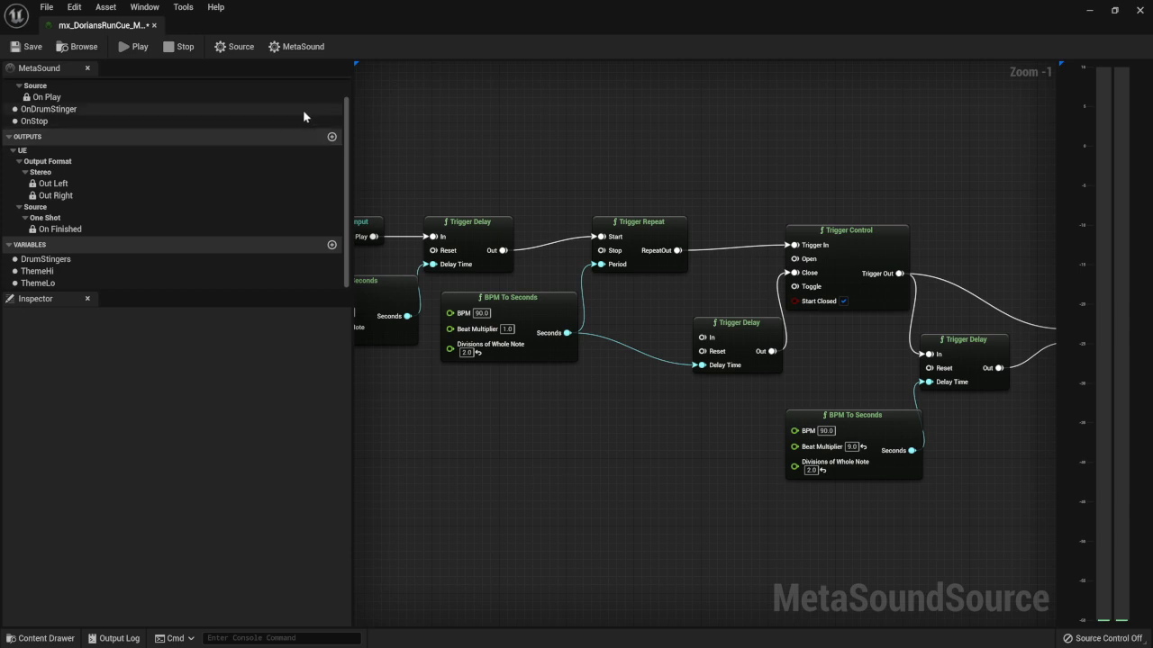
Step: Create a new graph input named OnThemePlay and set its type to Trigger
{"action": "scroll", "coordinate": [302, 107], "scroll_direction": "up", "scroll_amount": 1}
{"action": "left_click", "coordinate": [332, 87]}
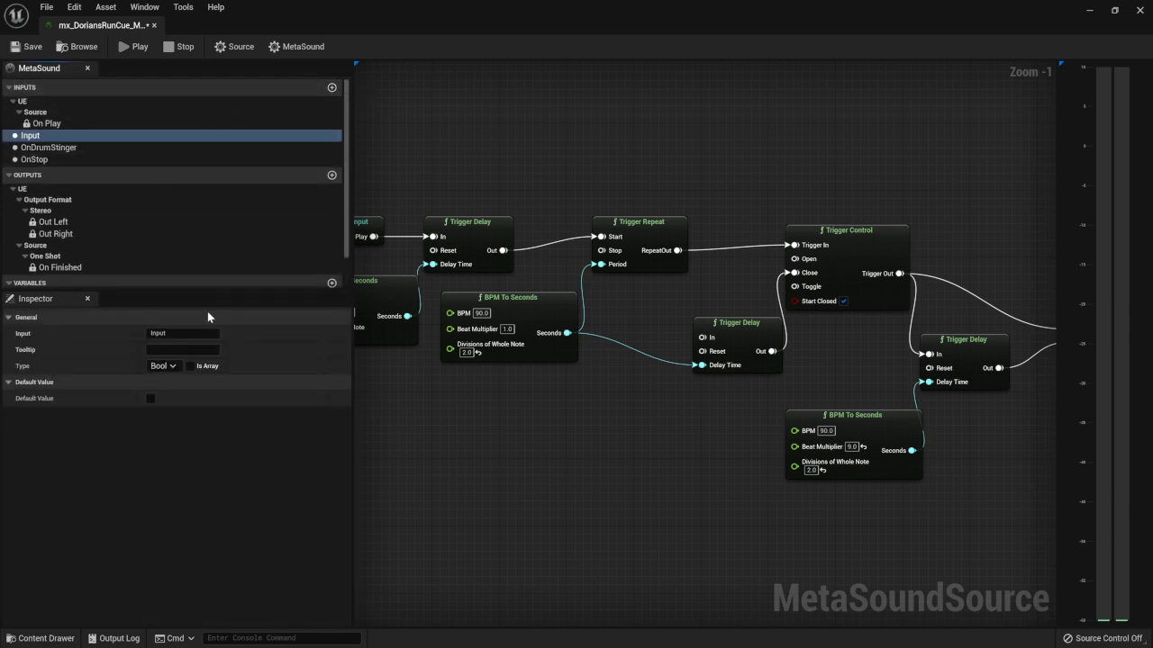
{"action": "type", "text": "Them"}
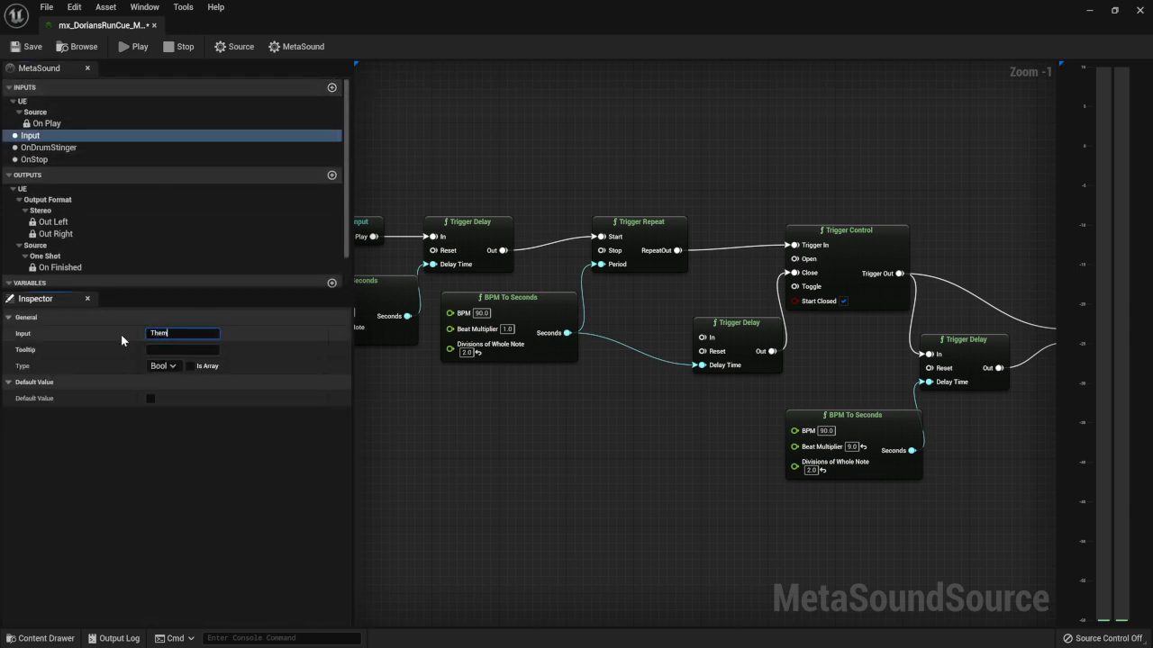
{"action": "key", "text": "BackSpace"}
{"action": "key", "text": "BackSpace"}
{"action": "key", "text": "BackSpace"}
{"action": "key", "text": "BackSpace"}
{"action": "type", "text": "OnThemePlay"}
{"action": "key", "text": "Return"}
{"action": "left_click", "coordinate": [164, 366]}
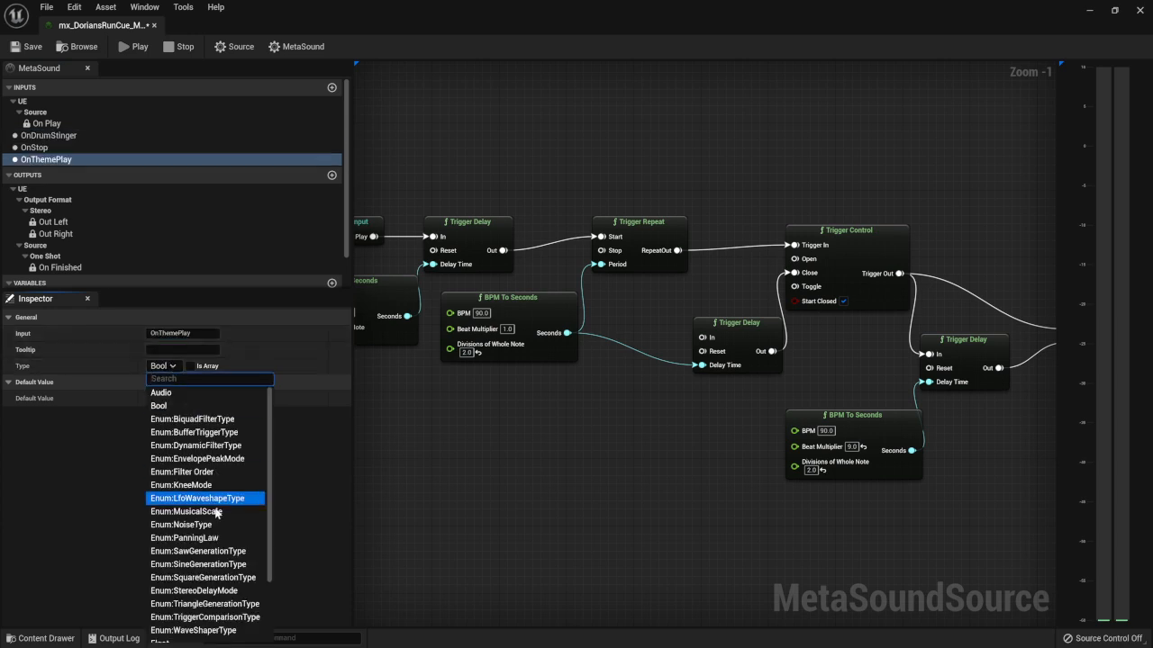
{"action": "scroll", "coordinate": [189, 559], "scroll_direction": "down", "scroll_amount": 5}
{"action": "left_click", "coordinate": [175, 623]}
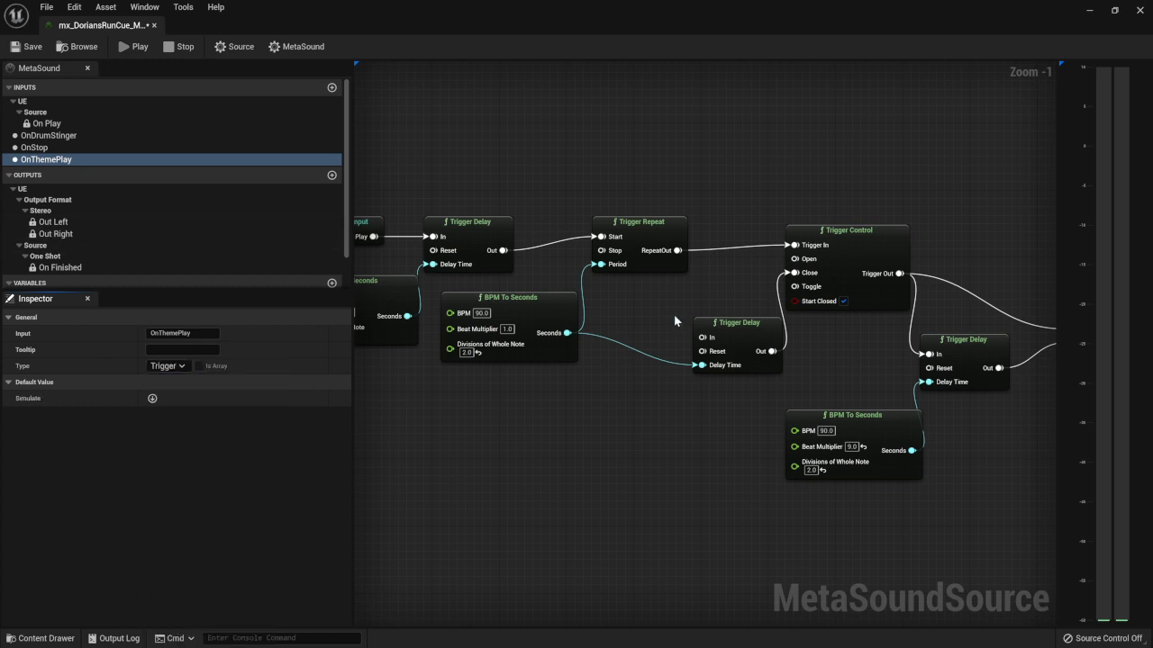
Step: Add a Get OnThemePlay input node connected to the Open input of the theme section's Trigger Control
{"action": "left_click_drag", "start_coordinate": [794, 258], "coordinate": [621, 294]}
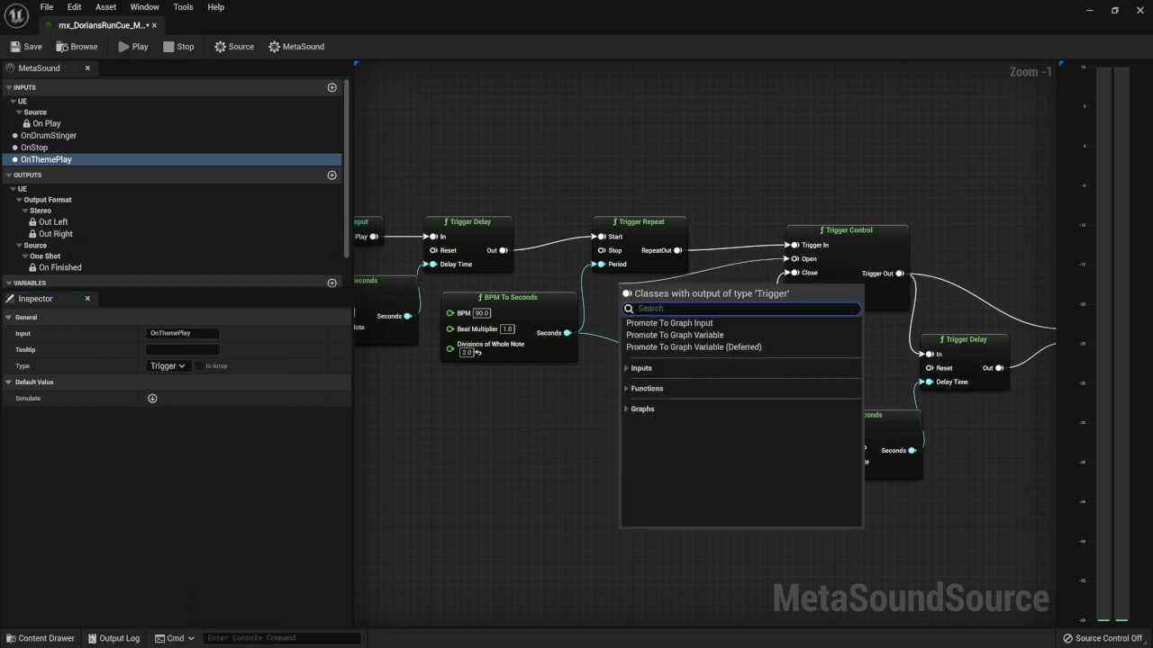
{"action": "left_click", "coordinate": [630, 369]}
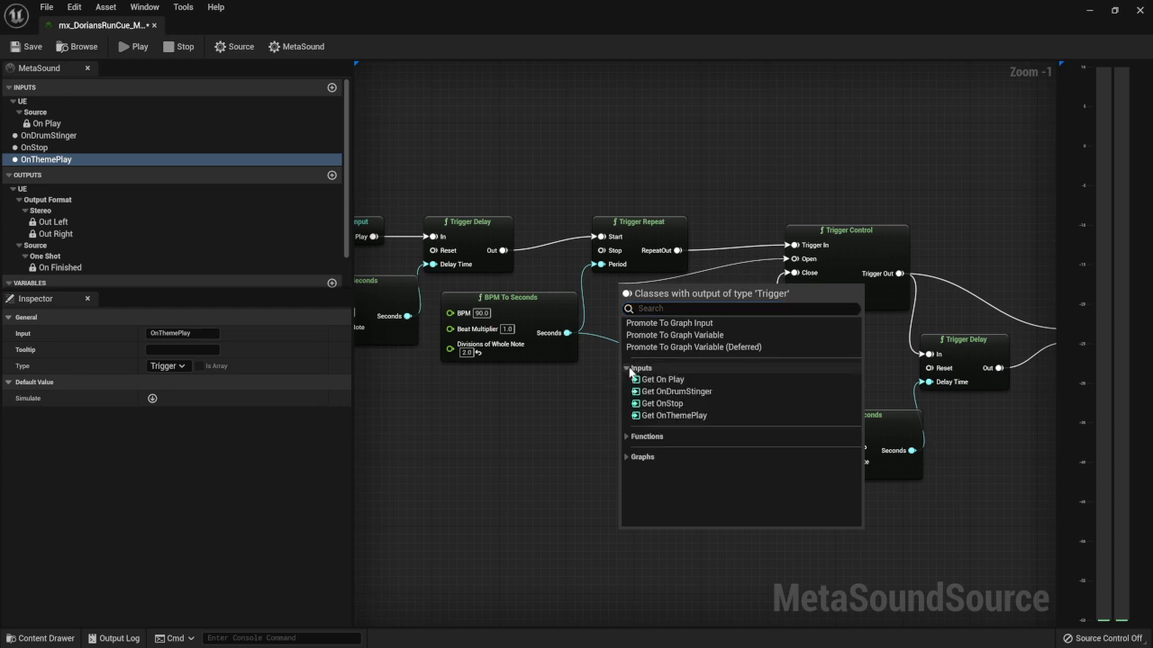
{"action": "left_click", "coordinate": [645, 416]}
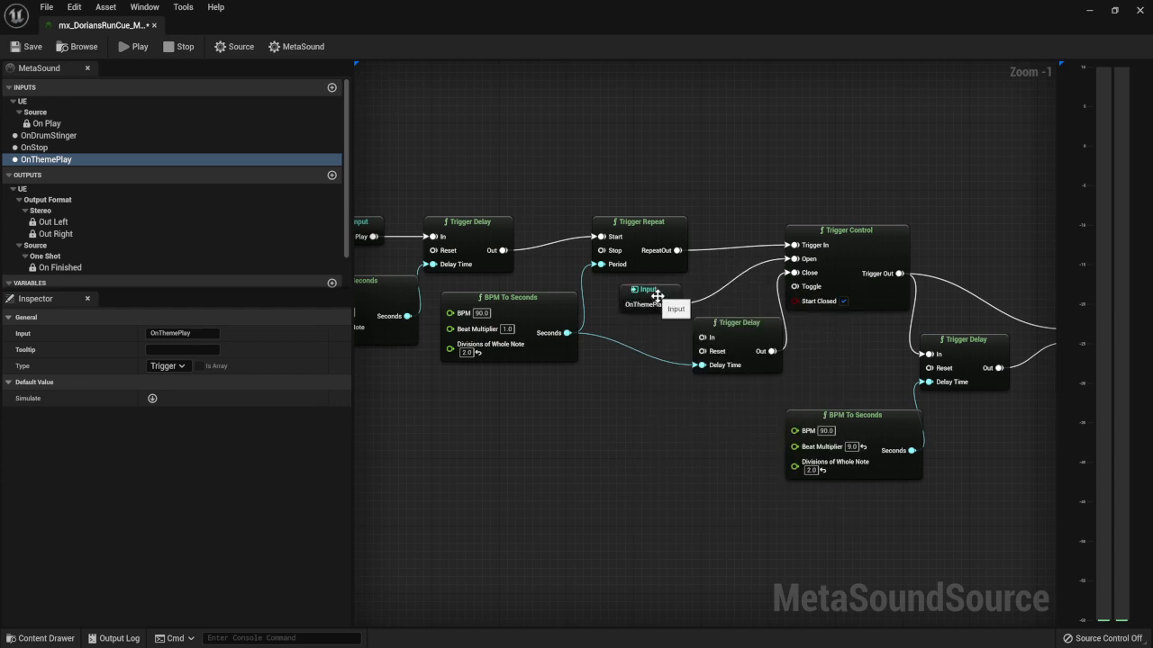
Step: Connect OnThemePlay to the In input of the Trigger Delay that closes the theme's Trigger Control, and save the MetaSound
{"action": "scroll", "coordinate": [684, 321], "scroll_direction": "down", "scroll_amount": 5}
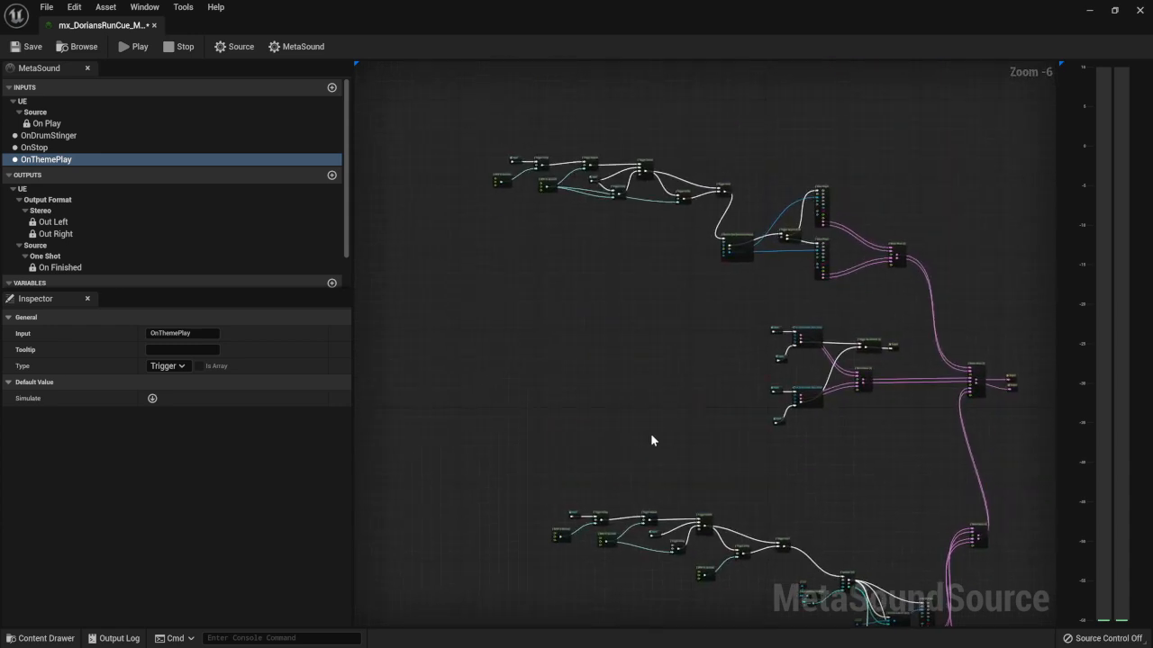
{"action": "scroll", "coordinate": [579, 206], "scroll_direction": "up", "scroll_amount": 4}
{"action": "scroll", "coordinate": [733, 386], "scroll_direction": "down", "scroll_amount": 4}
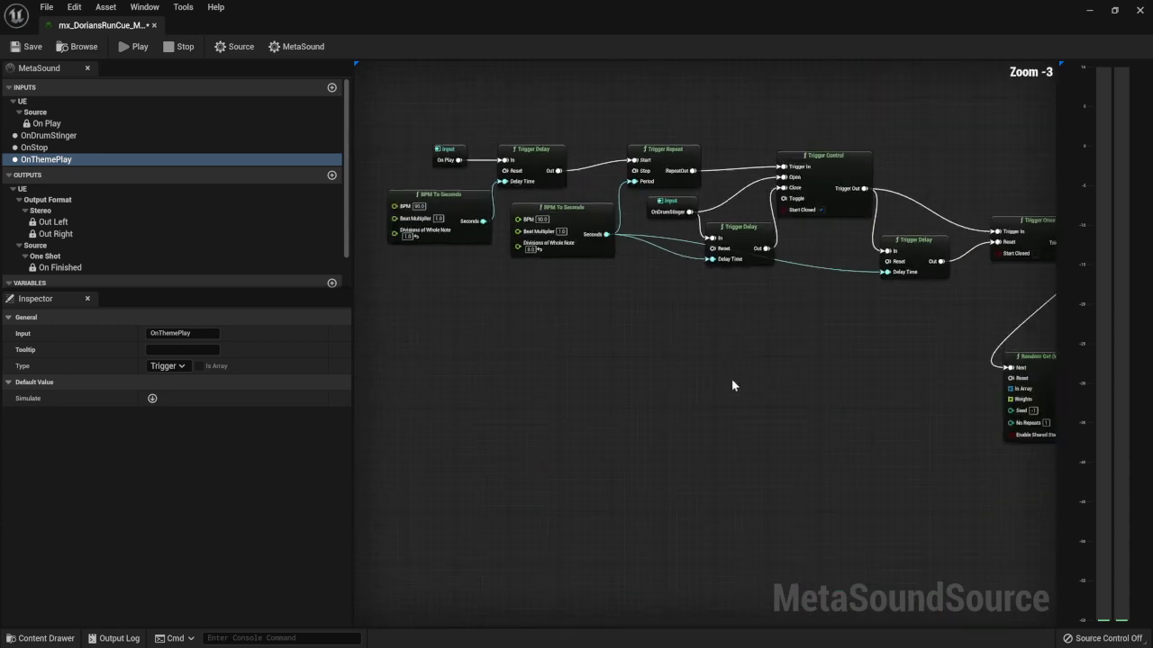
{"action": "right_click_drag", "start_coordinate": [666, 245], "coordinate": [635, 192]}
{"action": "scroll", "coordinate": [660, 434], "scroll_direction": "up", "scroll_amount": 5}
{"action": "right_click_drag", "start_coordinate": [592, 468], "coordinate": [676, 354]}
{"action": "left_click_drag", "start_coordinate": [705, 338], "coordinate": [737, 370]}
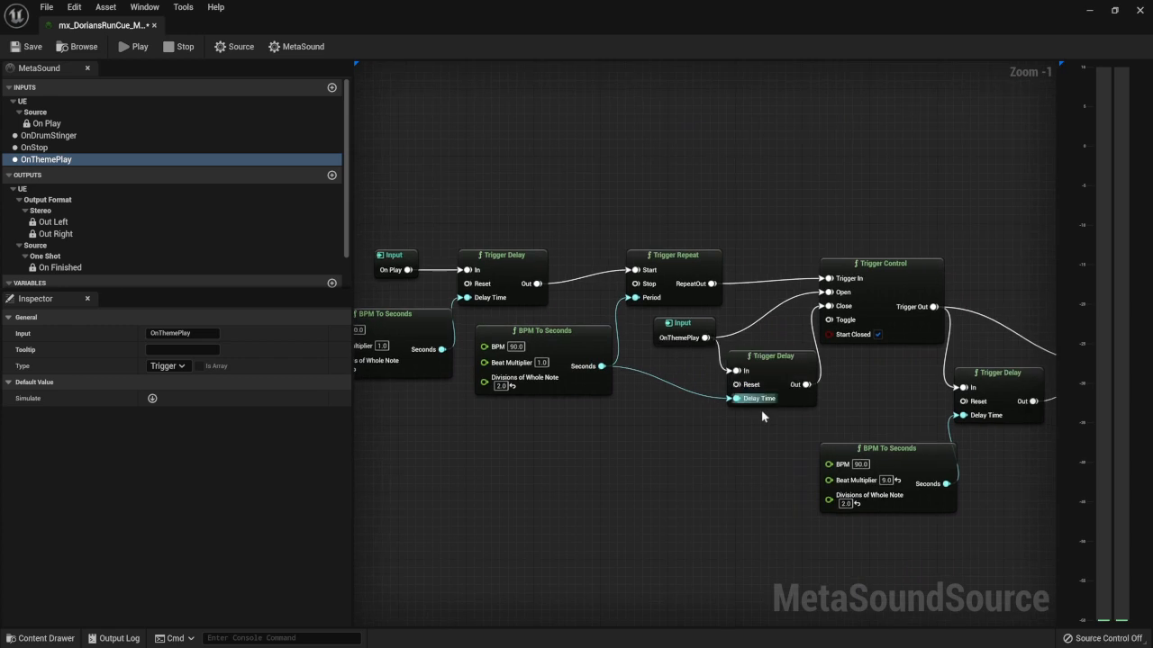
{"action": "left_click", "coordinate": [27, 46]}
Step: Review the theme signal flow from OnThemePlay through Trigger Control, Trigger Once and Random (Int) to the two Wave Players
{"action": "right_click_drag", "start_coordinate": [779, 366], "coordinate": [703, 349]}
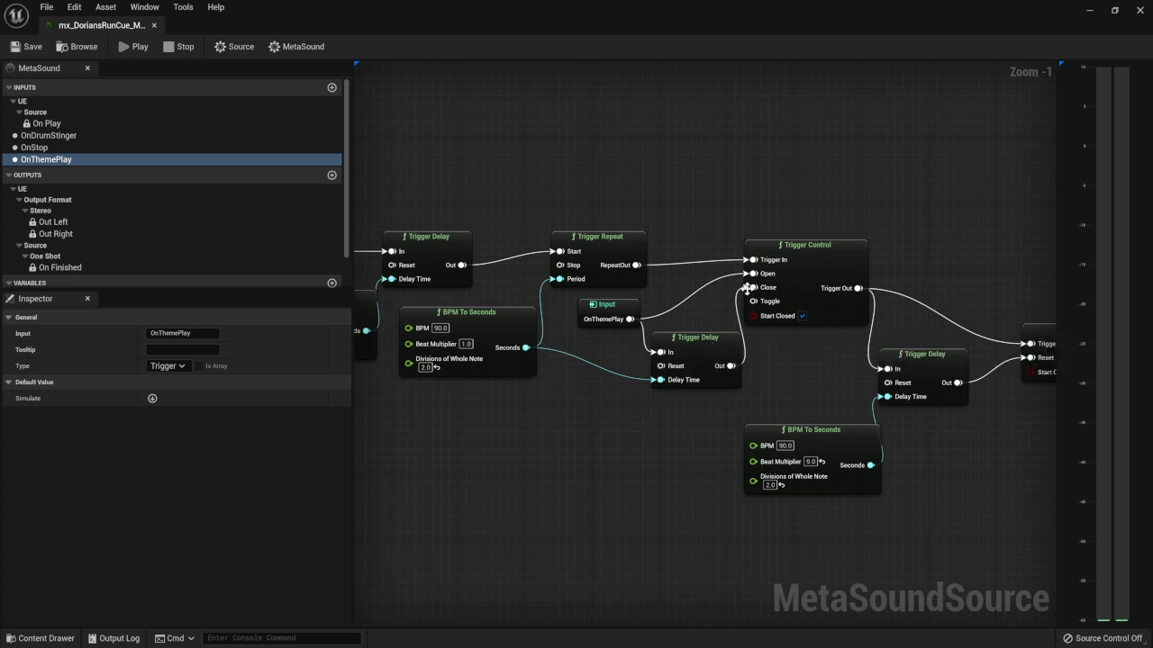
{"action": "right_click_drag", "start_coordinate": [667, 259], "coordinate": [612, 238]}
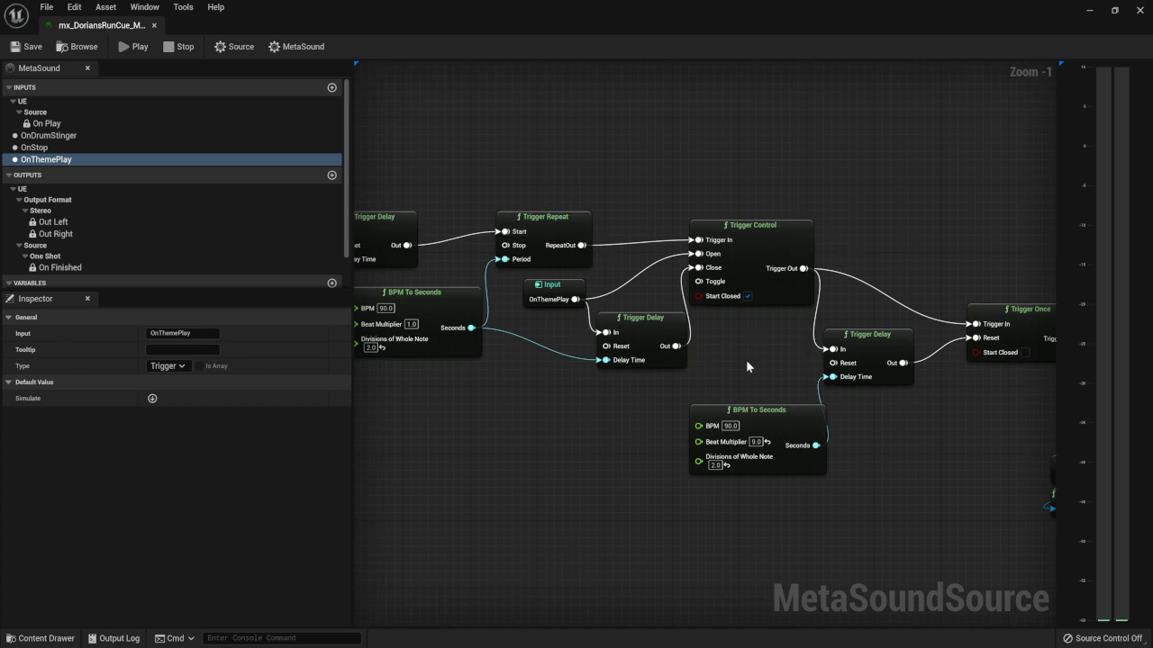
{"action": "right_click_drag", "start_coordinate": [746, 367], "coordinate": [700, 336]}
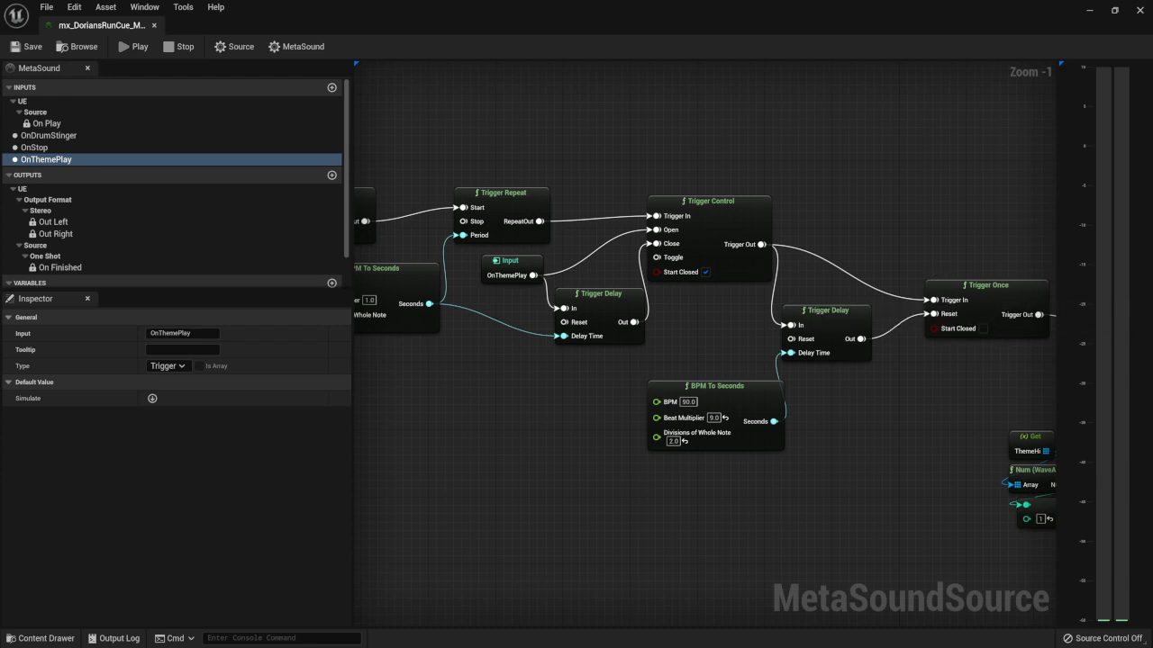
{"action": "right_click_drag", "start_coordinate": [974, 371], "coordinate": [897, 365]}
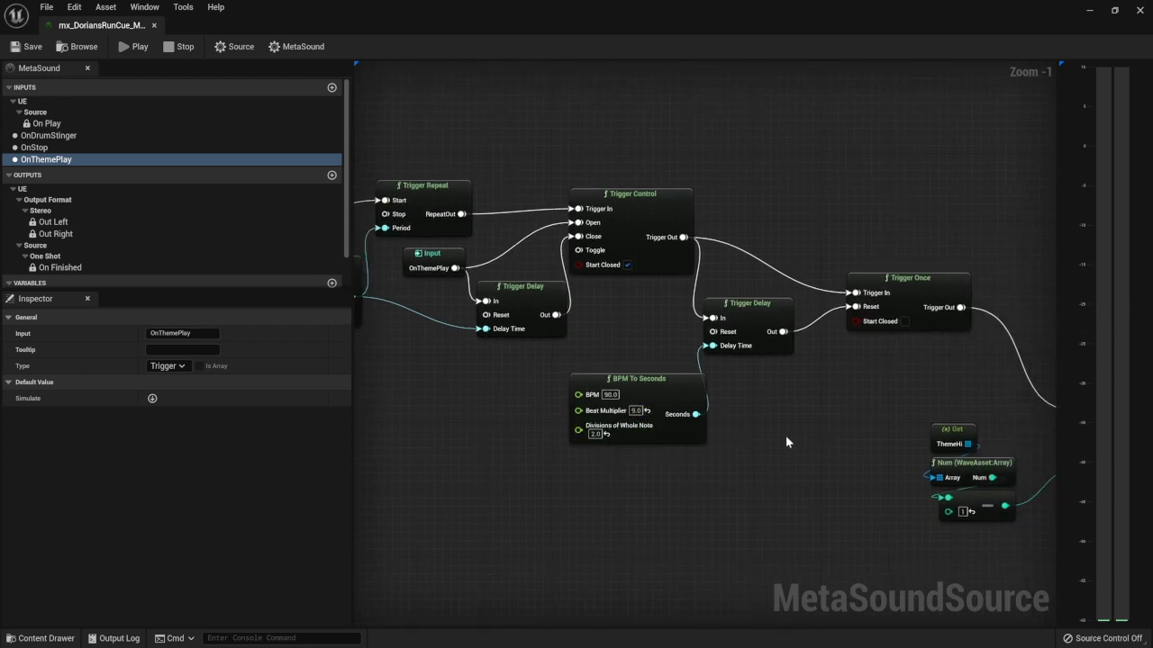
{"action": "right_click_drag", "start_coordinate": [792, 439], "coordinate": [576, 424]}
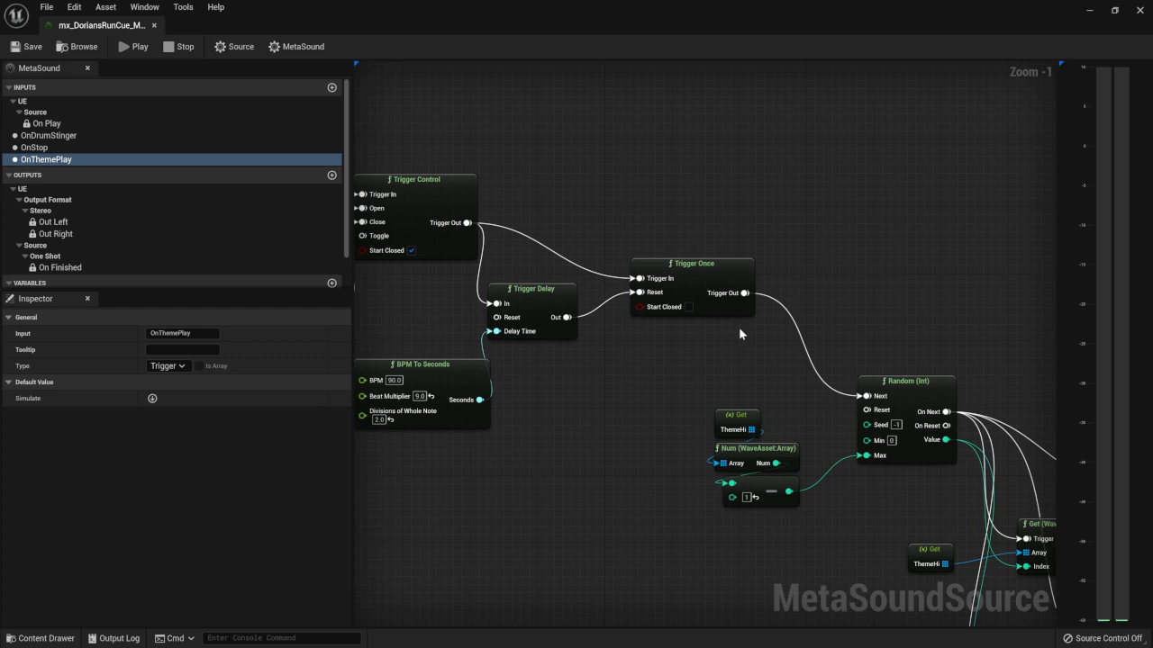
{"action": "right_click_drag", "start_coordinate": [744, 331], "coordinate": [633, 302]}
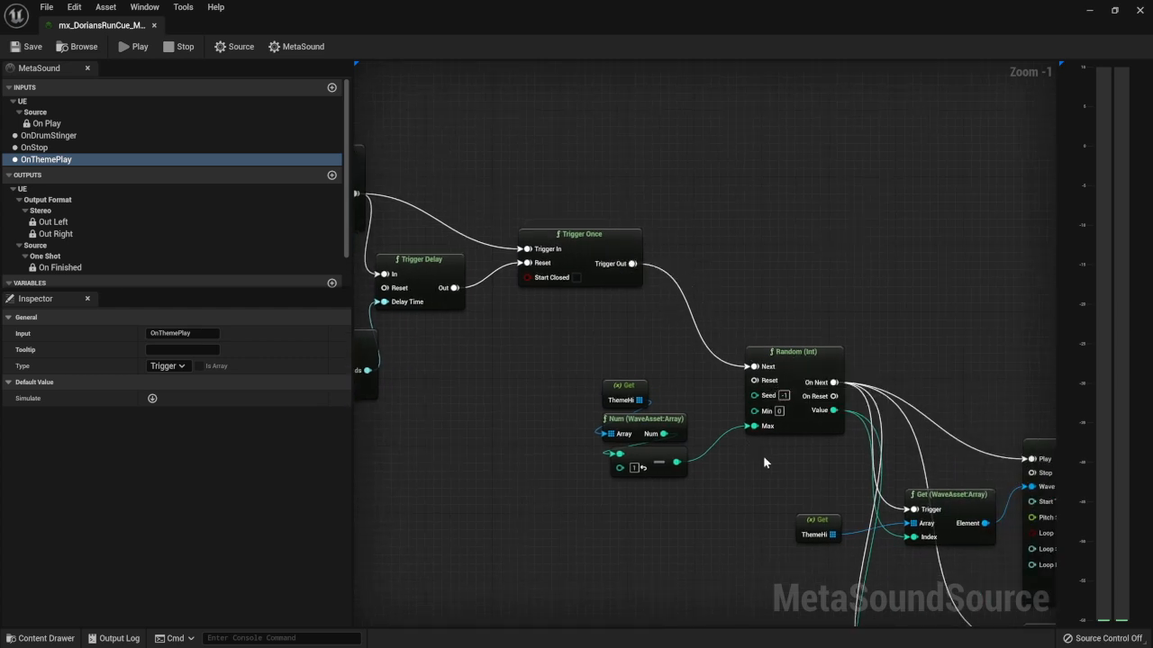
{"action": "right_click_drag", "start_coordinate": [764, 462], "coordinate": [654, 414]}
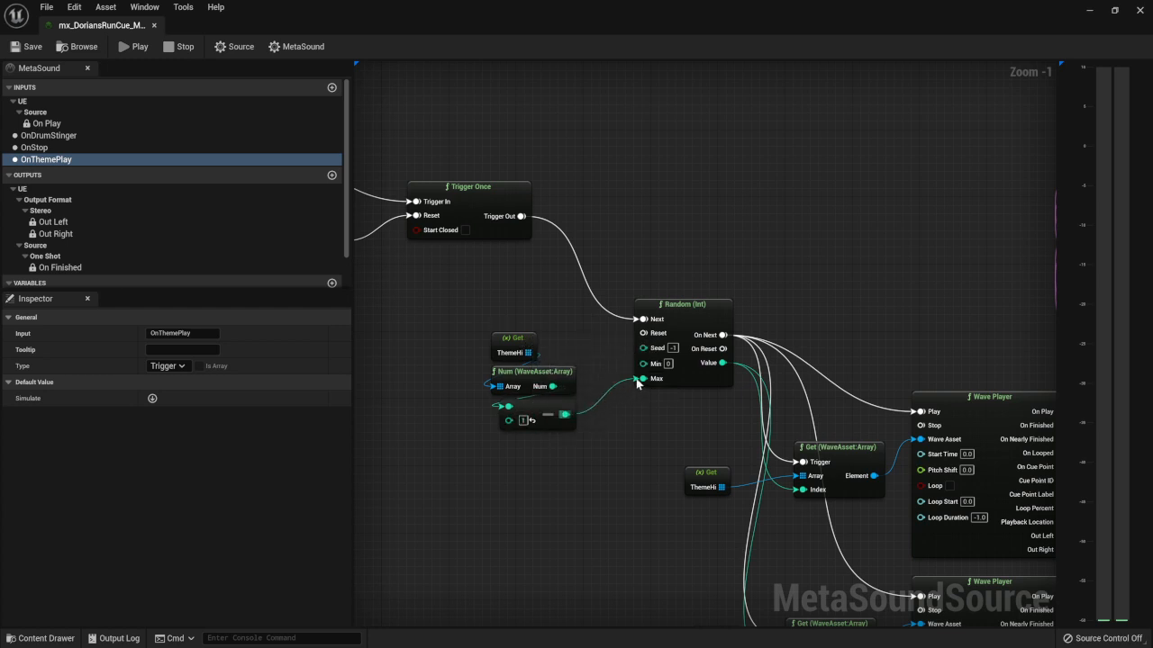
{"action": "left_click_drag", "start_coordinate": [637, 383], "coordinate": [641, 379]}
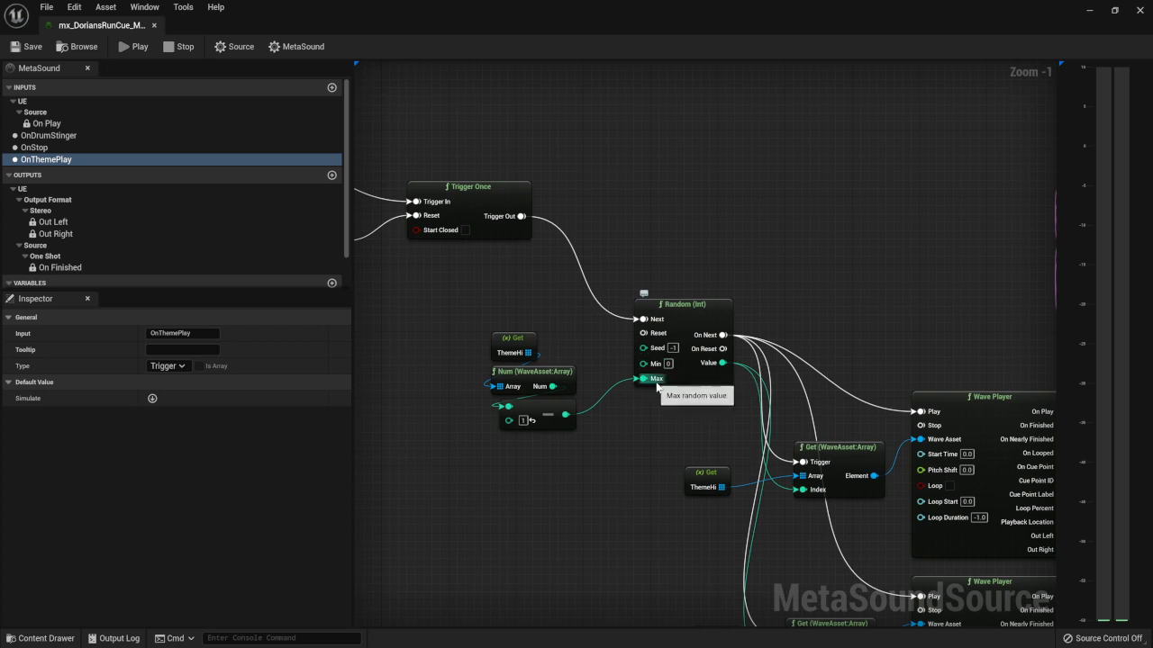
{"action": "right_click_drag", "start_coordinate": [719, 396], "coordinate": [607, 320]}
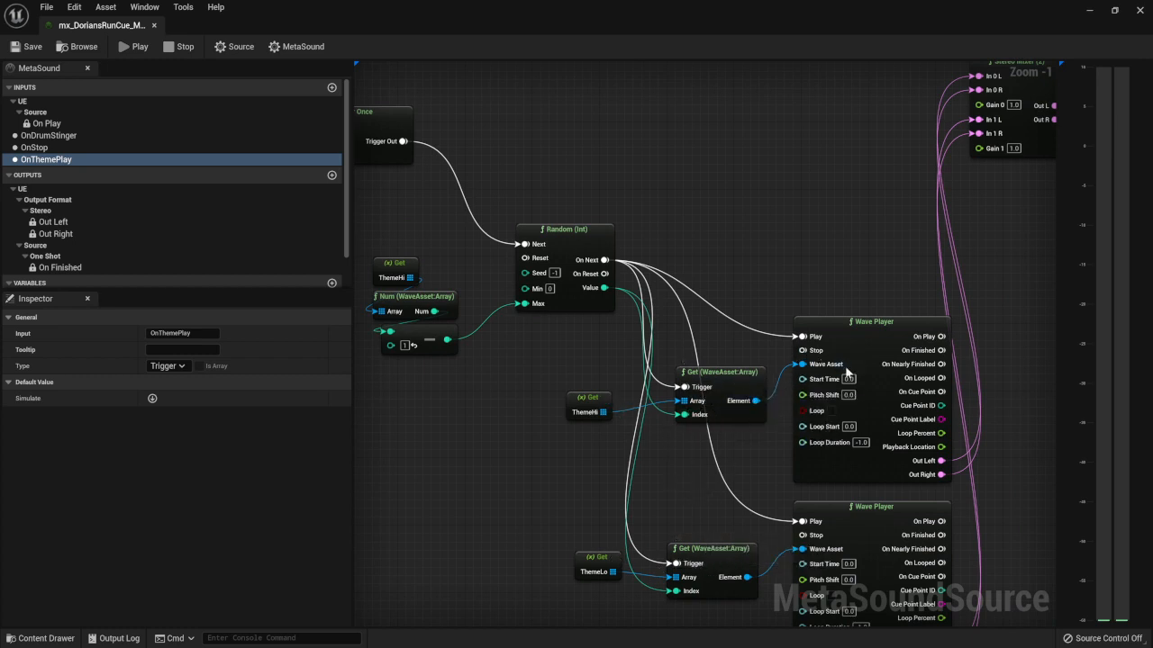
Step: Preview the MetaSound and simulate the OnThemePlay trigger repeatedly to hear how the theme enters over the drums
{"action": "right_click_drag", "start_coordinate": [978, 309], "coordinate": [820, 349]}
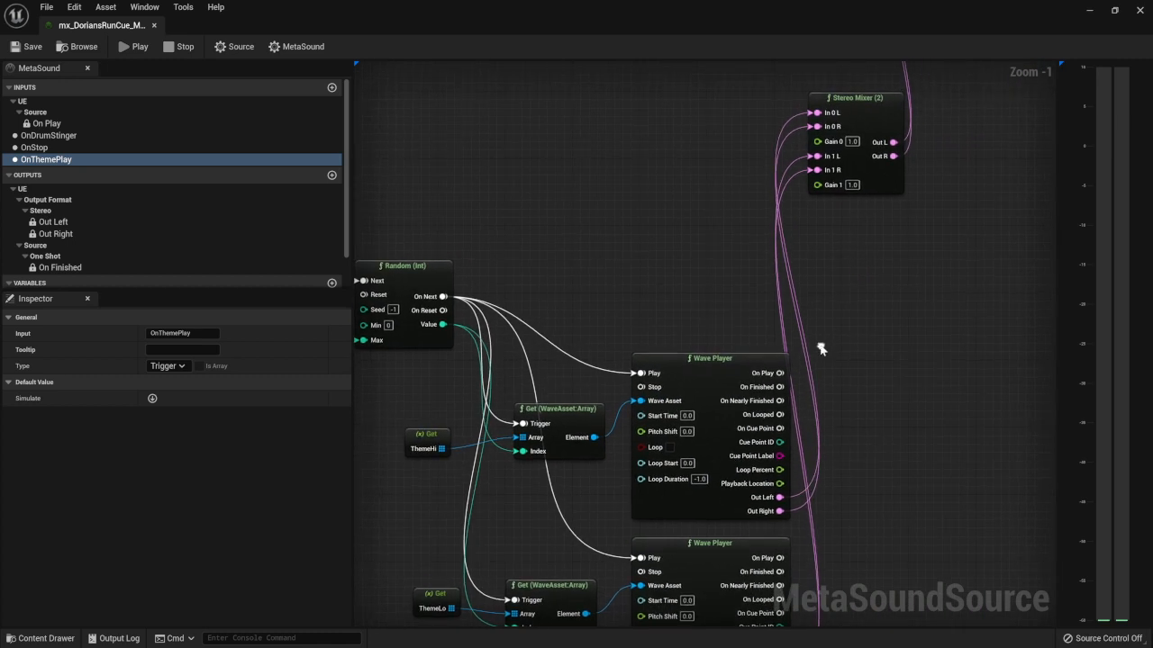
{"action": "scroll", "coordinate": [658, 143], "scroll_direction": "down", "scroll_amount": 4}
{"action": "right_click_drag", "start_coordinate": [696, 135], "coordinate": [760, 394]}
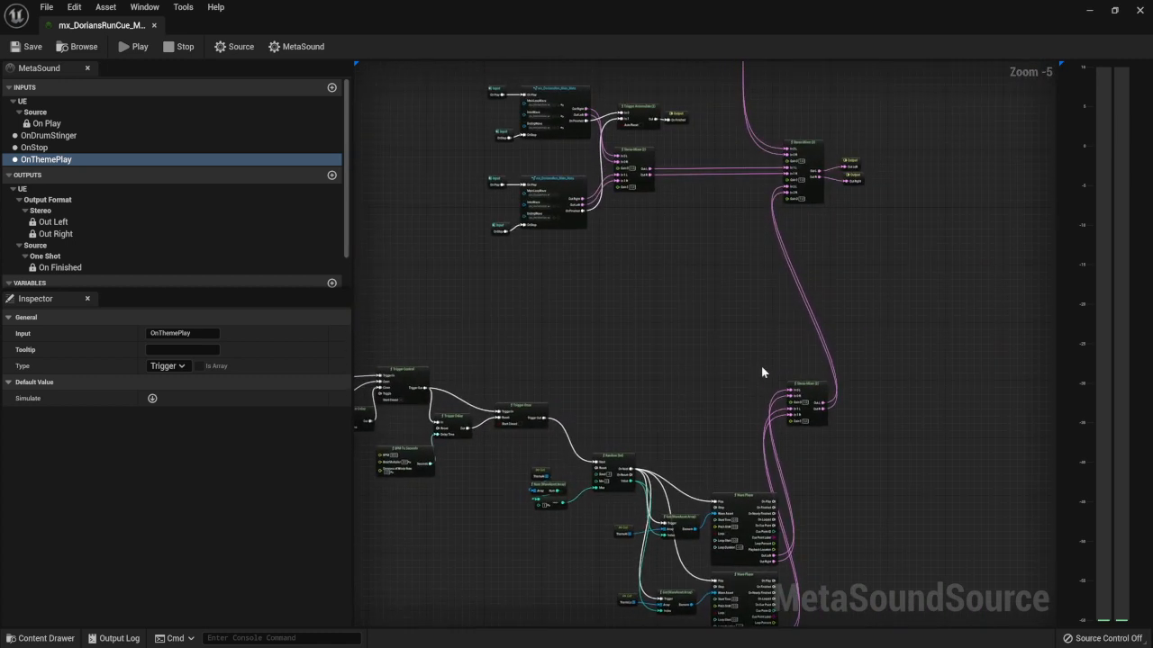
{"action": "scroll", "coordinate": [689, 227], "scroll_direction": "up", "scroll_amount": 1}
{"action": "right_click_drag", "start_coordinate": [689, 232], "coordinate": [766, 349]}
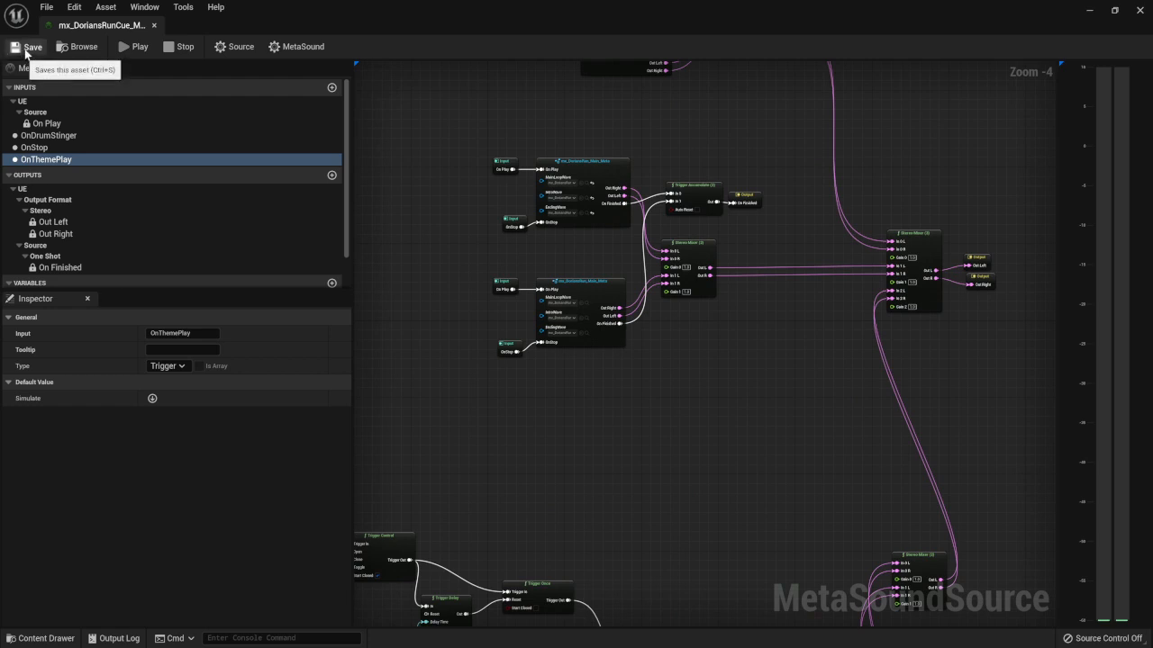
{"action": "left_click", "coordinate": [137, 47]}
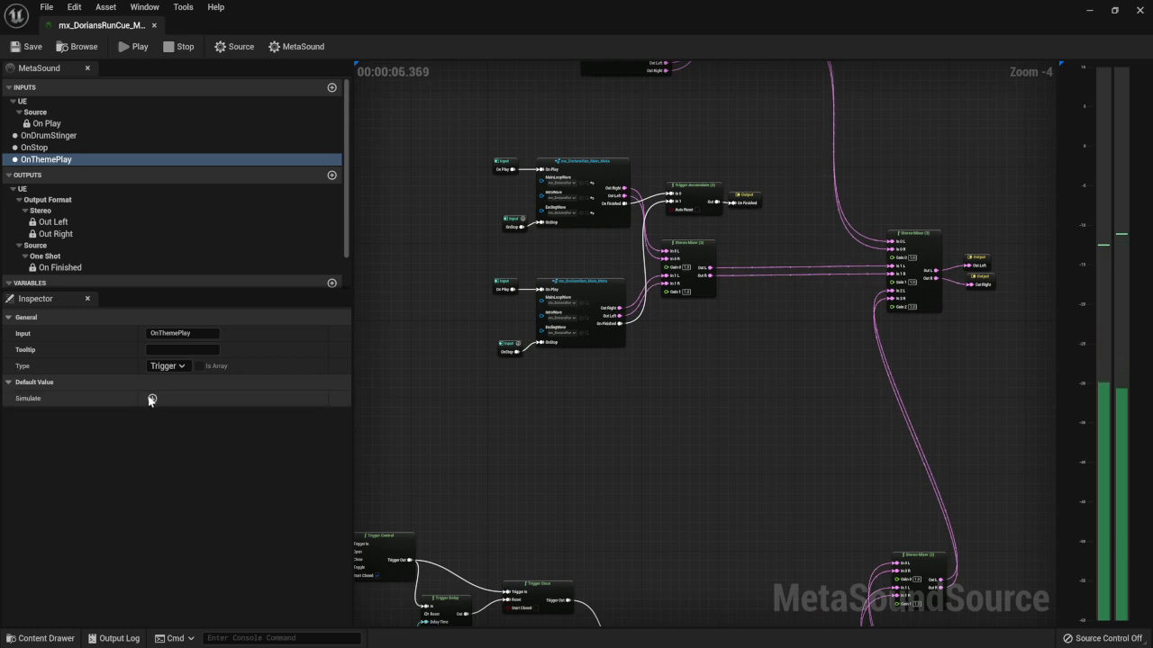
{"action": "left_click", "coordinate": [152, 399]}
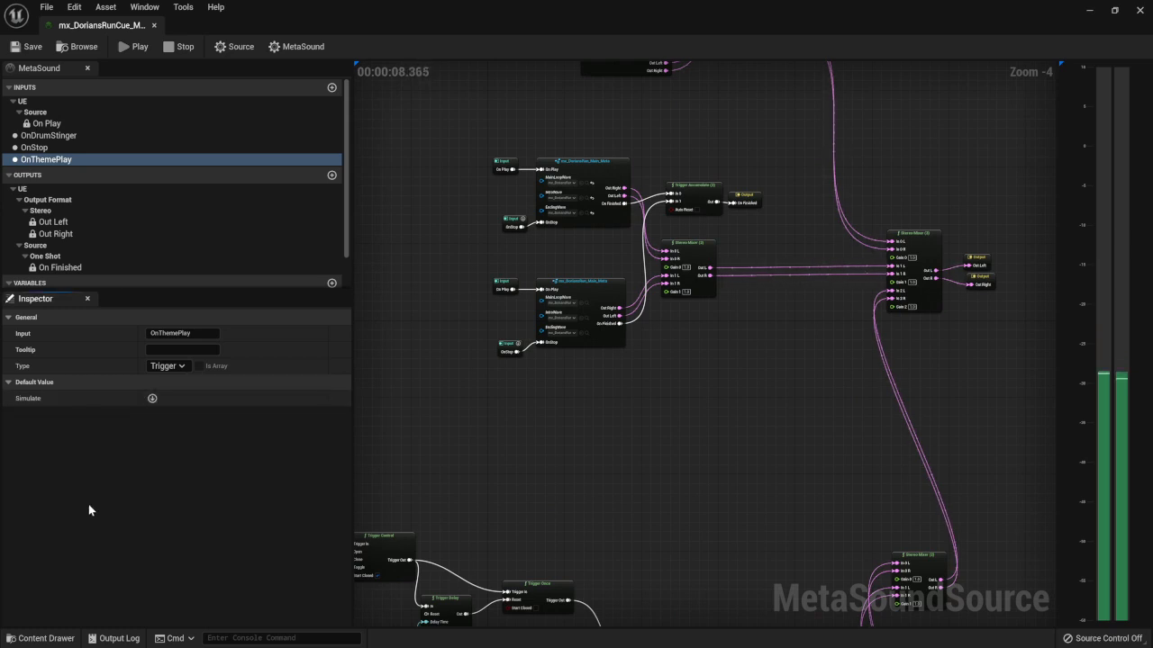
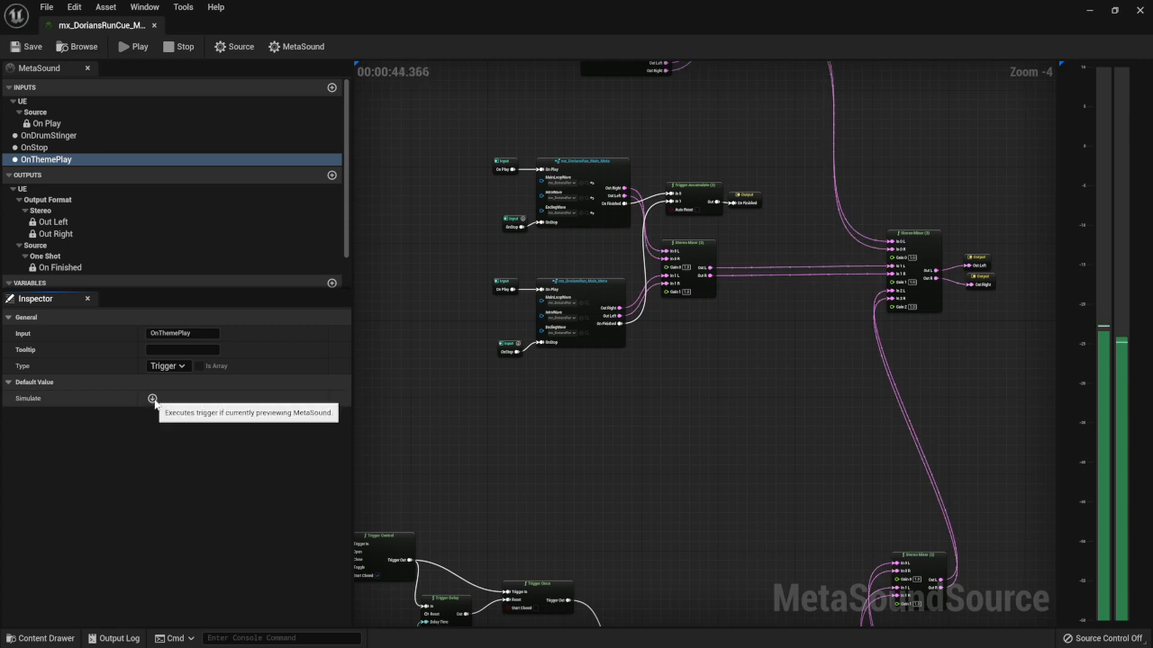
{"action": "left_click", "coordinate": [154, 401]}
{"action": "left_click", "coordinate": [155, 402]}
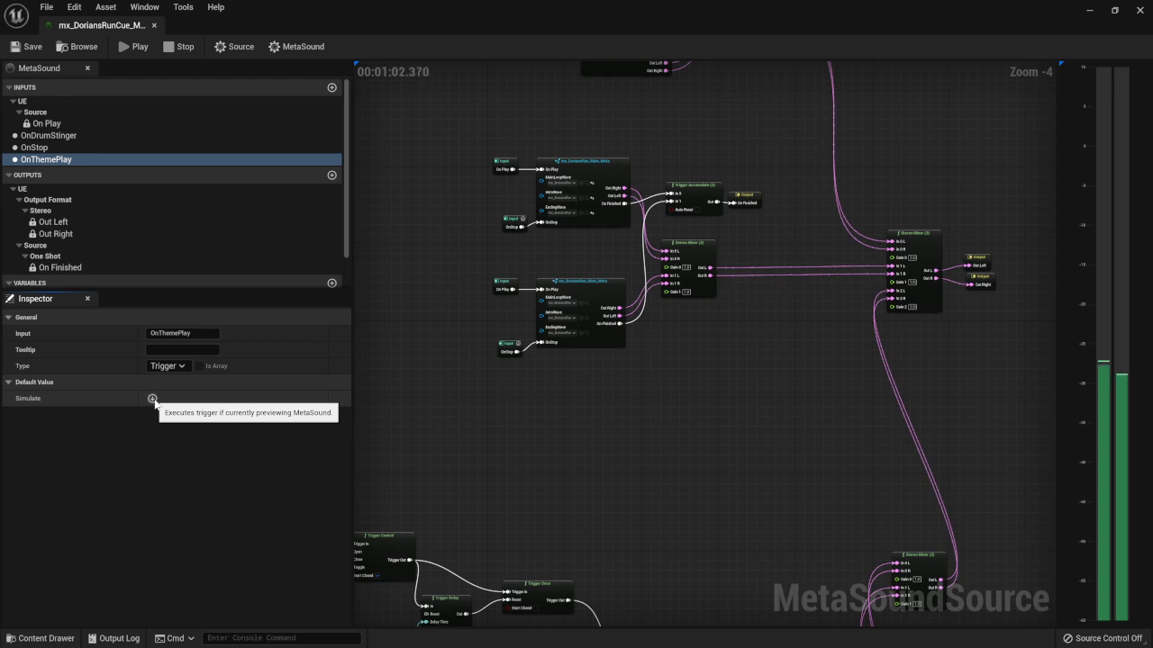
{"action": "left_click", "coordinate": [154, 400]}
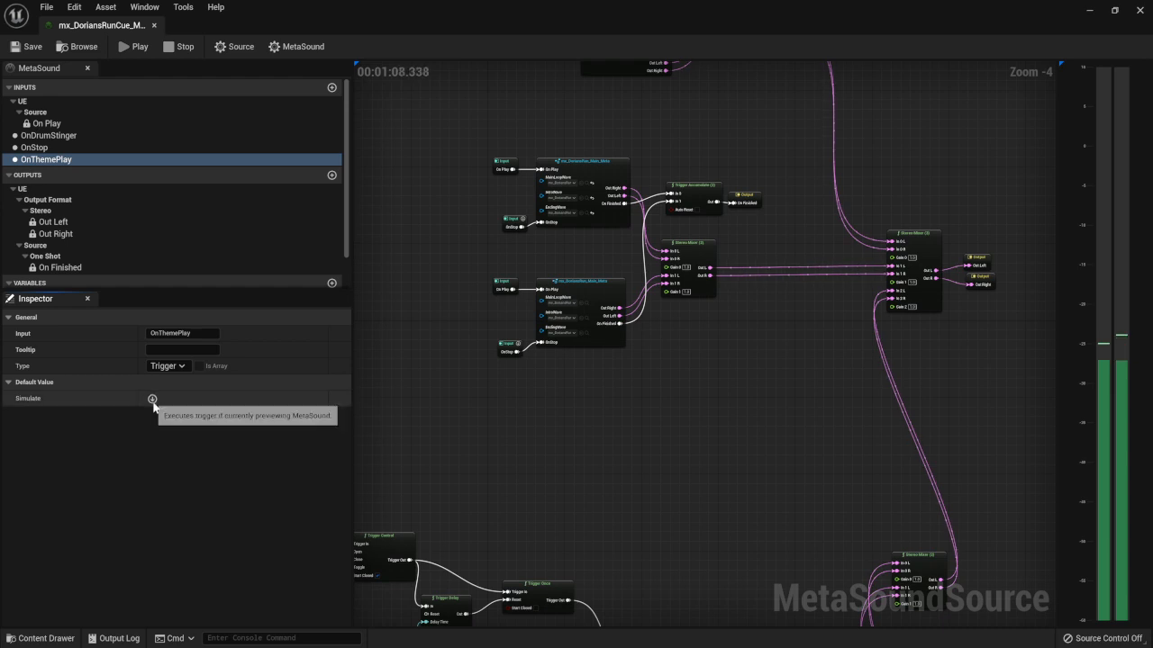
Step: Examine the theme's Trigger Repeat, Trigger Control and Trigger Delay timing nodes during playback, and stop the preview
{"action": "right_click_drag", "start_coordinate": [595, 555], "coordinate": [824, 338]}
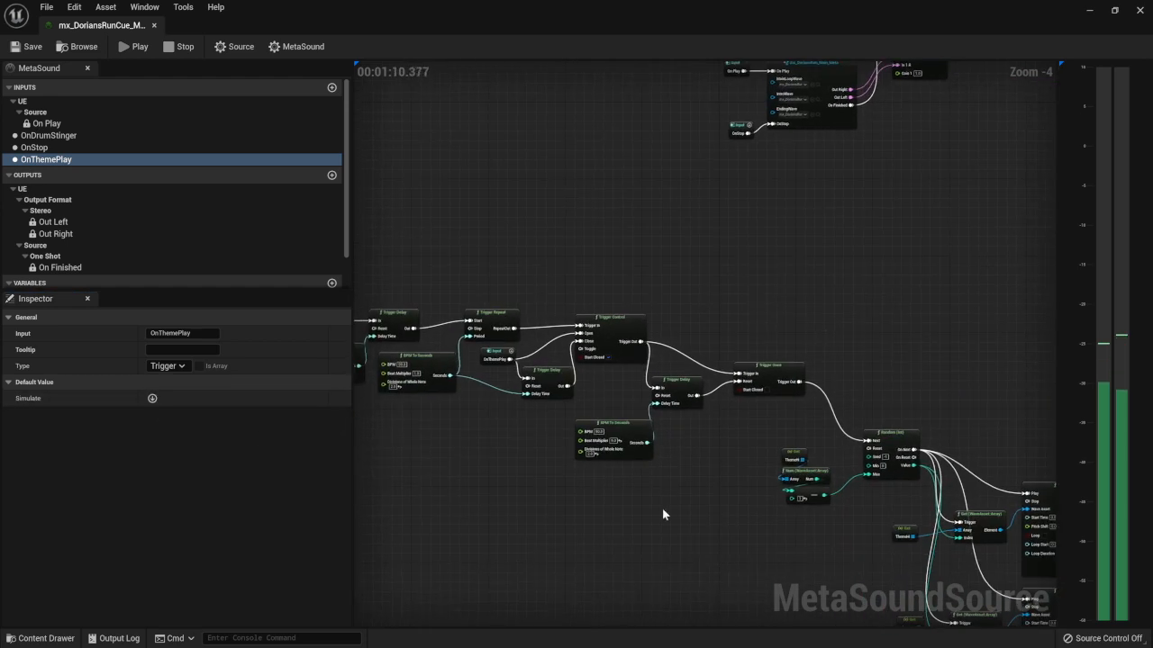
{"action": "right_click_drag", "start_coordinate": [663, 514], "coordinate": [804, 488]}
{"action": "scroll", "coordinate": [684, 384], "scroll_direction": "up", "scroll_amount": 3}
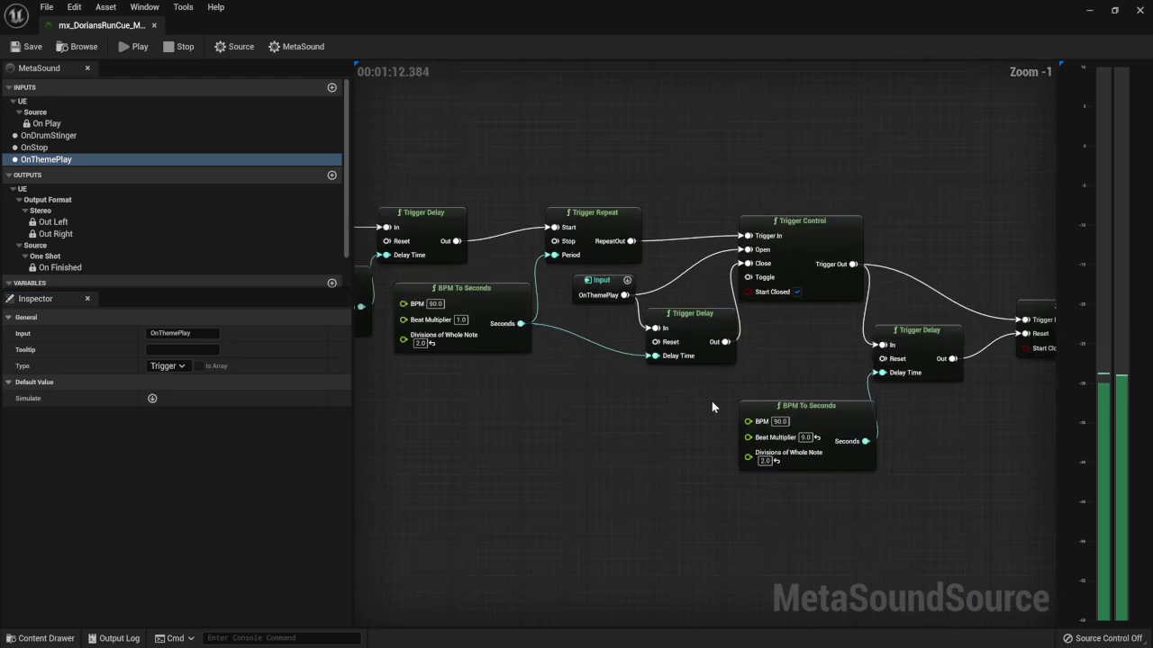
{"action": "right_click_drag", "start_coordinate": [710, 401], "coordinate": [507, 429]}
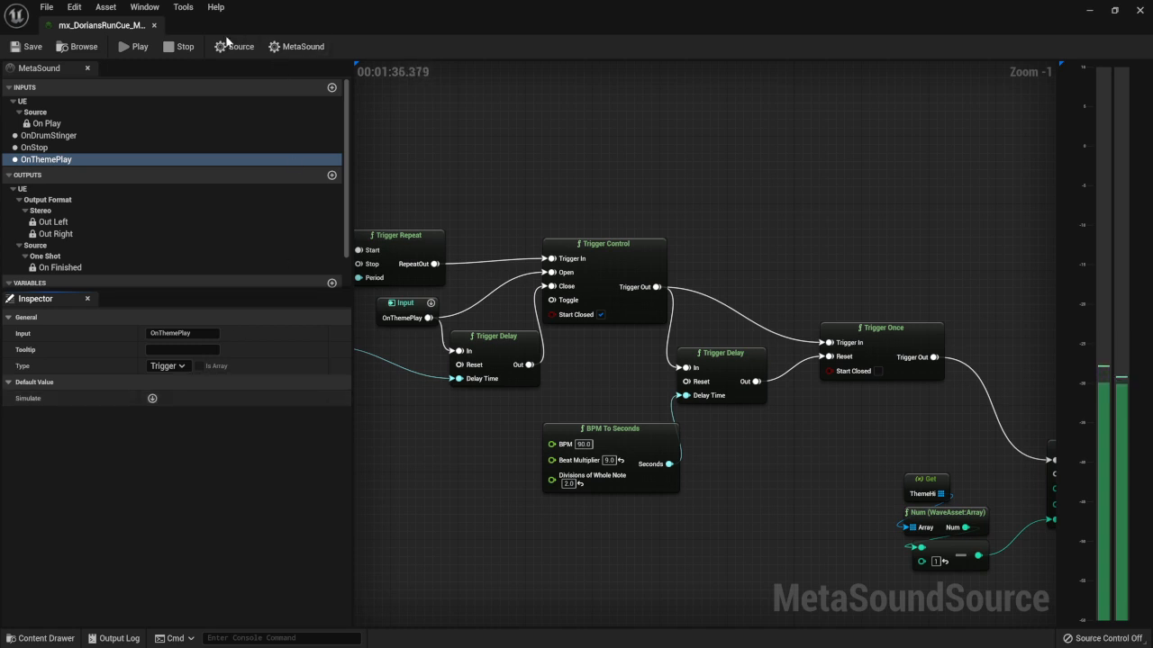
{"action": "left_click", "coordinate": [179, 46]}
Step: Set the theme's start-delay BPM To Seconds to Beat Multiplier 3.0 and Divisions 2.0, its Trigger Repeat BPM To Seconds to Divisions 1.0, and save
{"action": "right_click_drag", "start_coordinate": [520, 207], "coordinate": [896, 232]}
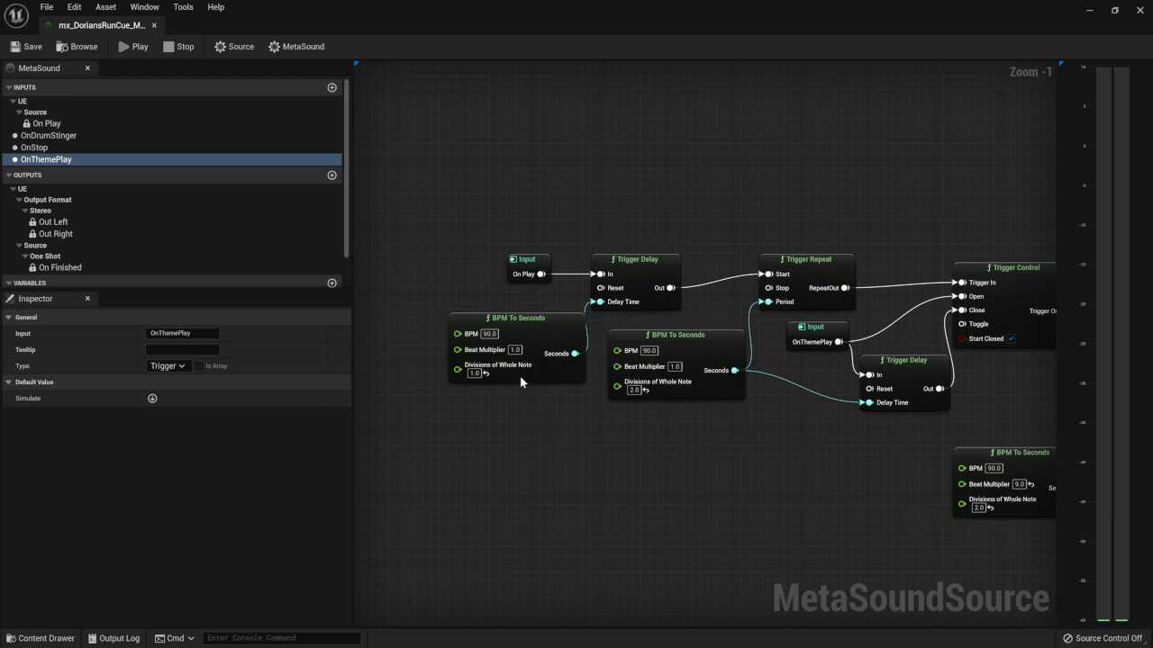
{"action": "left_click", "coordinate": [474, 373]}
{"action": "left_click", "coordinate": [514, 349]}
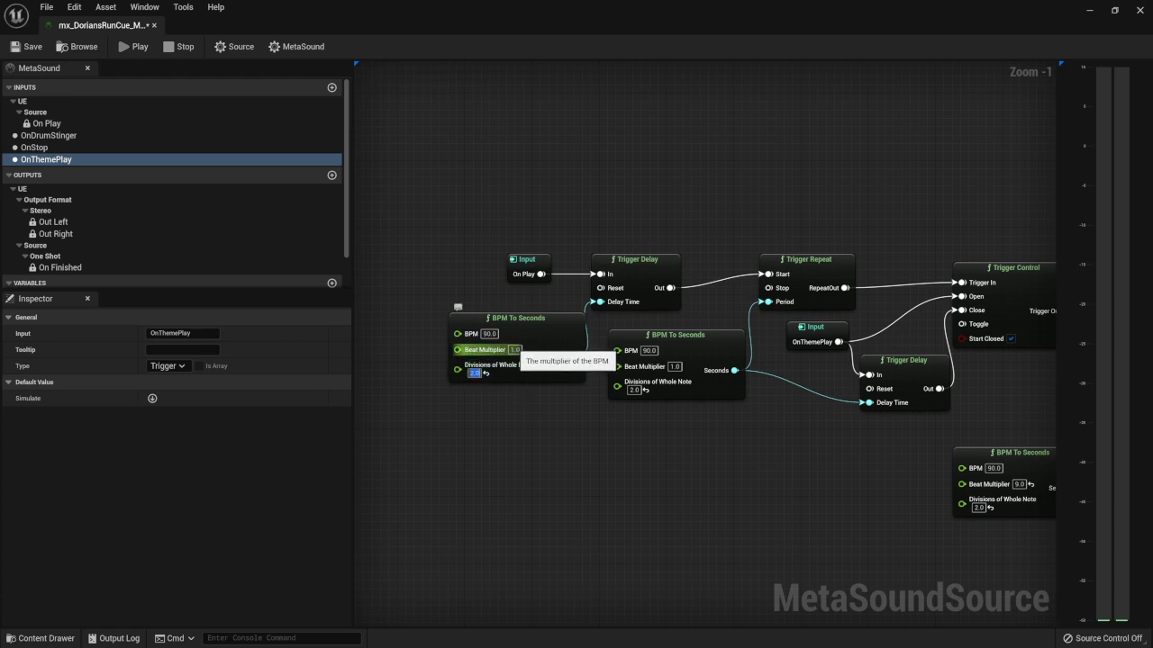
{"action": "type", "text": "3"}
{"action": "key", "text": "Return"}
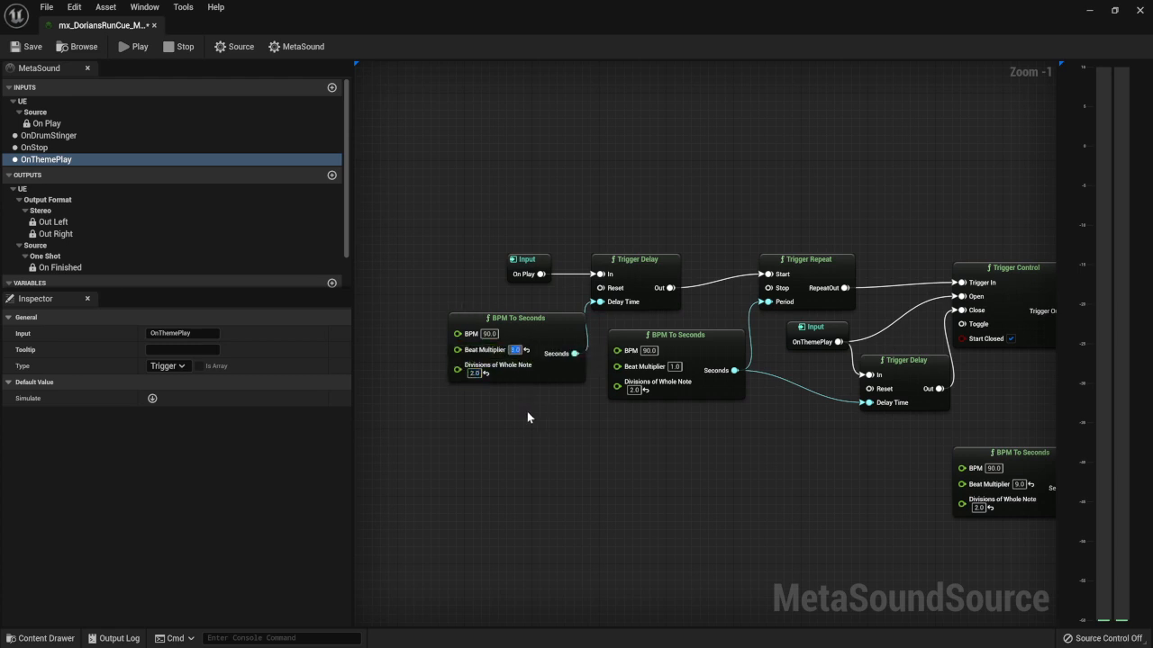
{"action": "left_click", "coordinate": [634, 390]}
{"action": "left_click", "coordinate": [27, 46]}
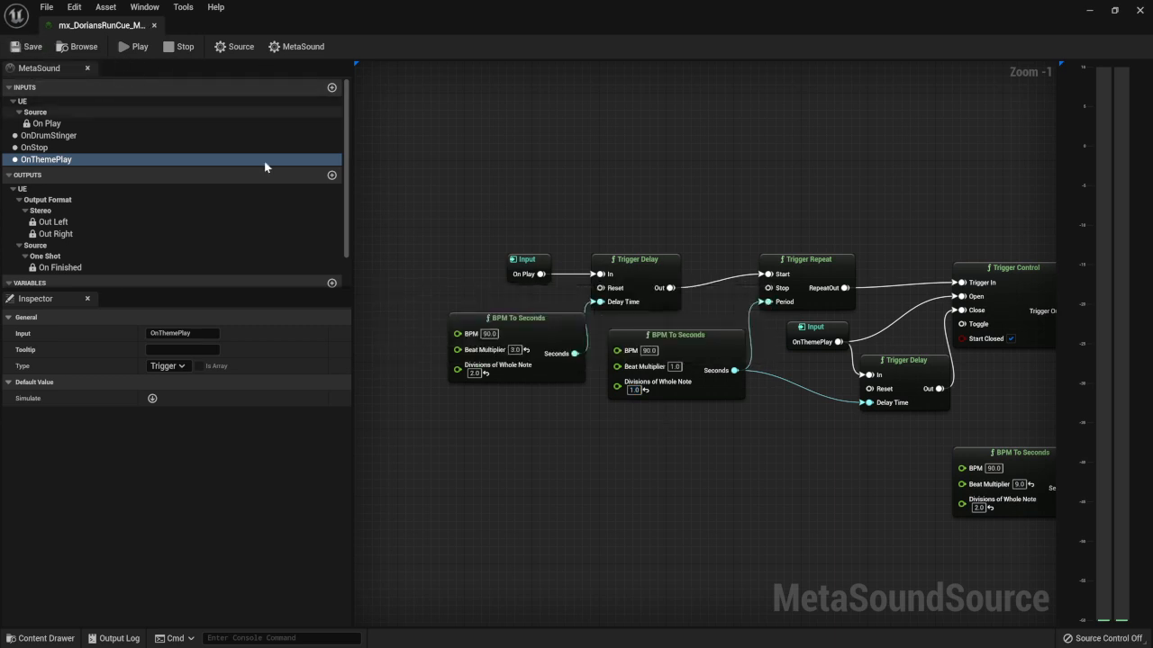
Step: Preview the MetaSound with the revised theme timing and simulate the OnThemePlay trigger
{"action": "right_click_drag", "start_coordinate": [831, 469], "coordinate": [684, 465]}
{"action": "scroll", "coordinate": [684, 465], "scroll_direction": "down", "scroll_amount": 2}
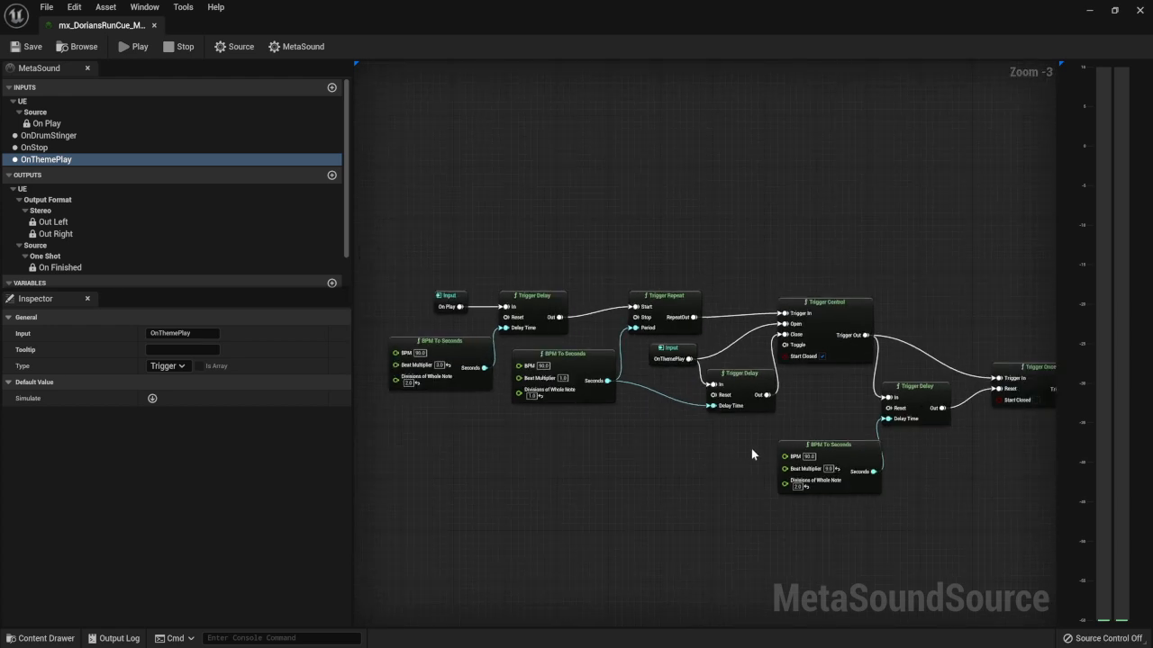
{"action": "left_click", "coordinate": [127, 48]}
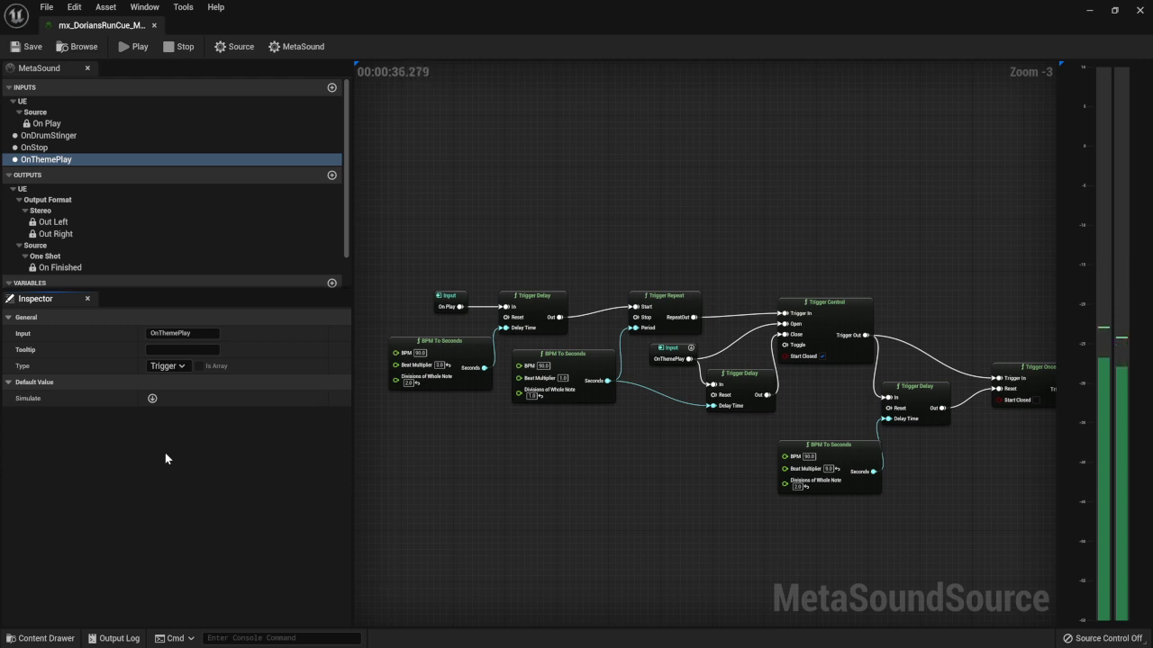
{"action": "left_click", "coordinate": [152, 399]}
Step: Select the OnDrumStinger input, inspect the drum stinger's trigger section in the graph, and stop the preview
{"action": "left_click", "coordinate": [83, 137]}
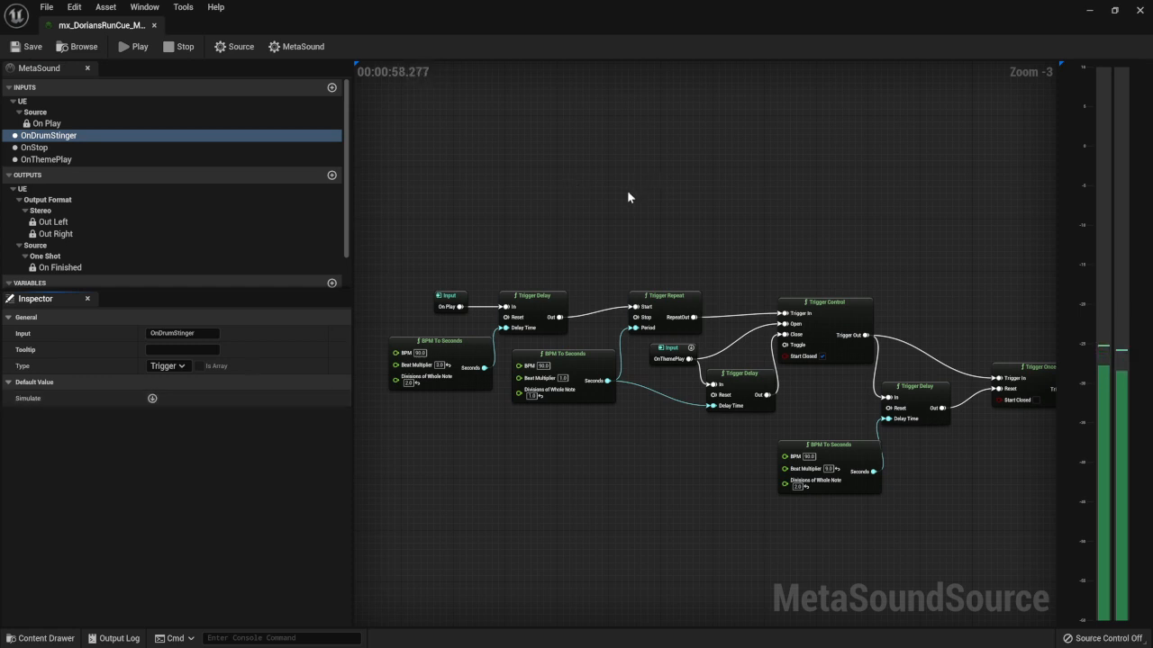
{"action": "right_click_drag", "start_coordinate": [676, 186], "coordinate": [676, 322]}
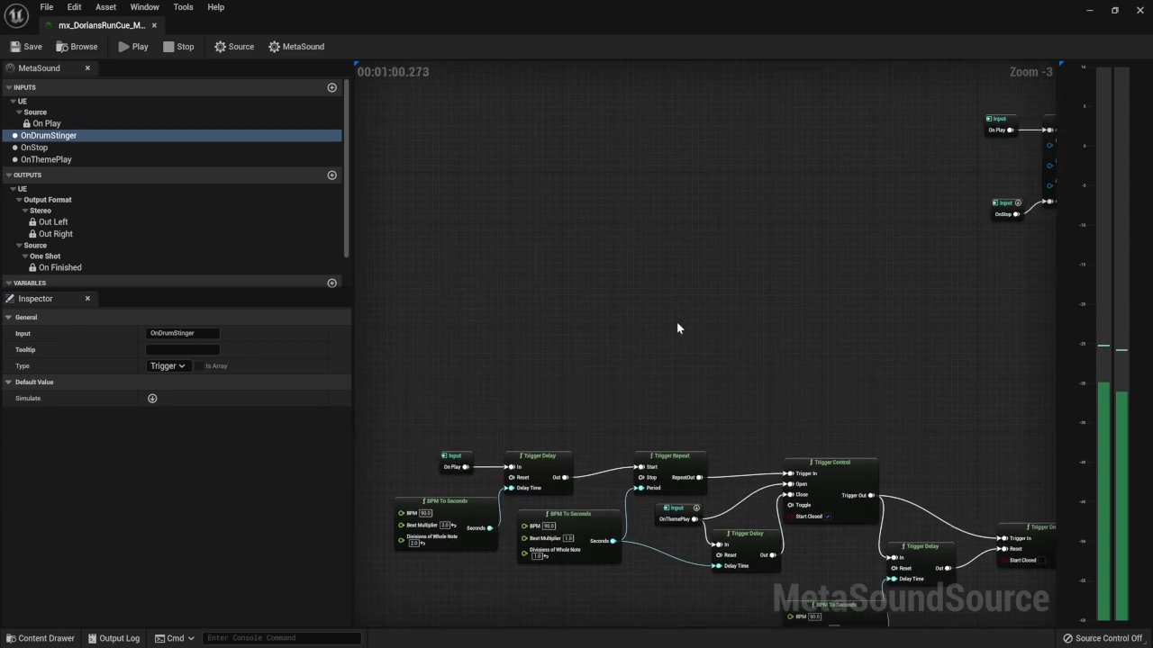
{"action": "scroll", "coordinate": [675, 323], "scroll_direction": "down", "scroll_amount": 5}
{"action": "scroll", "coordinate": [572, 305], "scroll_direction": "up", "scroll_amount": 7}
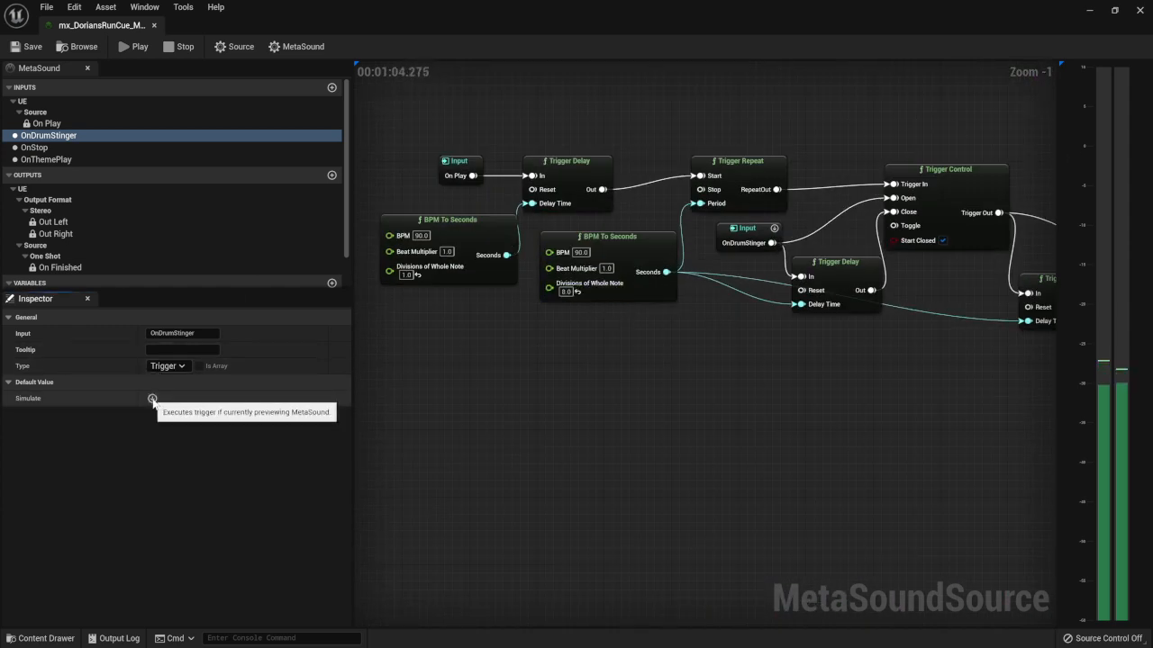
{"action": "left_click", "coordinate": [174, 47]}
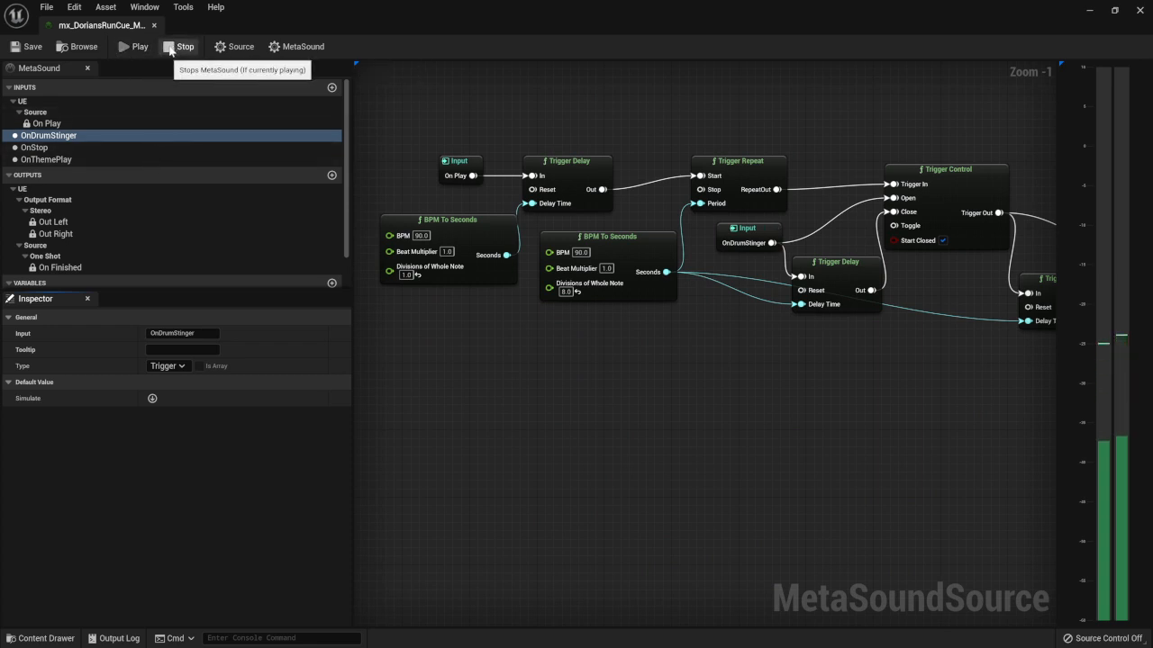
Step: Preview the MetaSound from the start, simulating OnDrumStinger, OnThemePlay and OnDrumStinger again in turn
{"action": "left_click", "coordinate": [139, 47]}
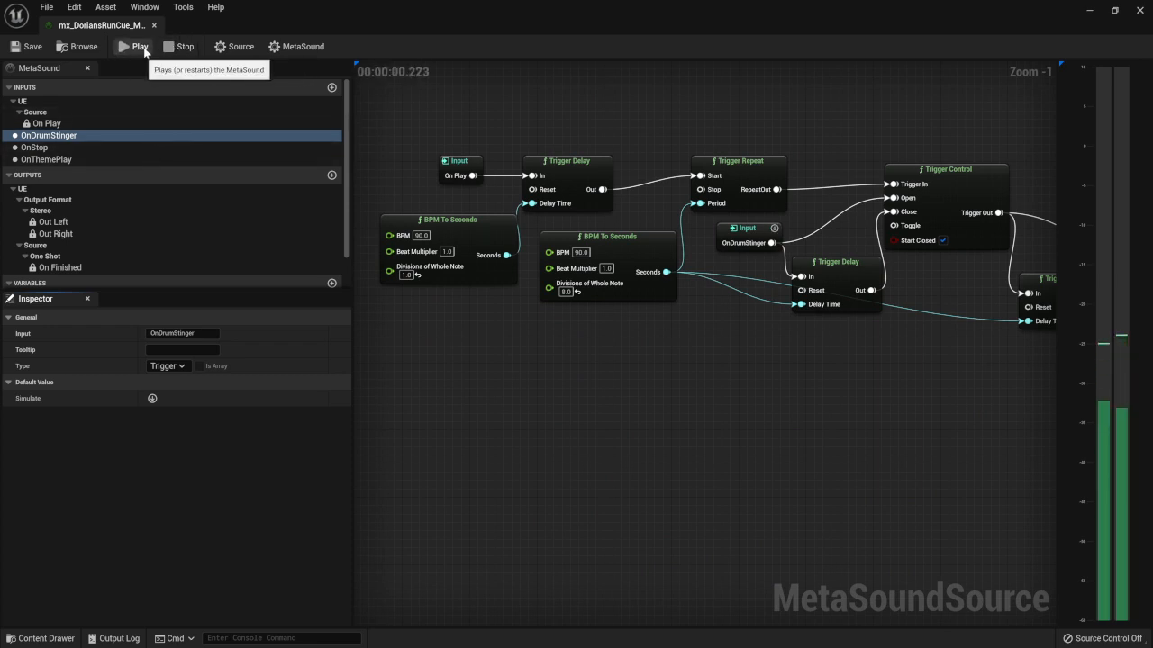
{"action": "left_click", "coordinate": [69, 137]}
{"action": "left_click", "coordinate": [69, 147]}
{"action": "left_click", "coordinate": [79, 136]}
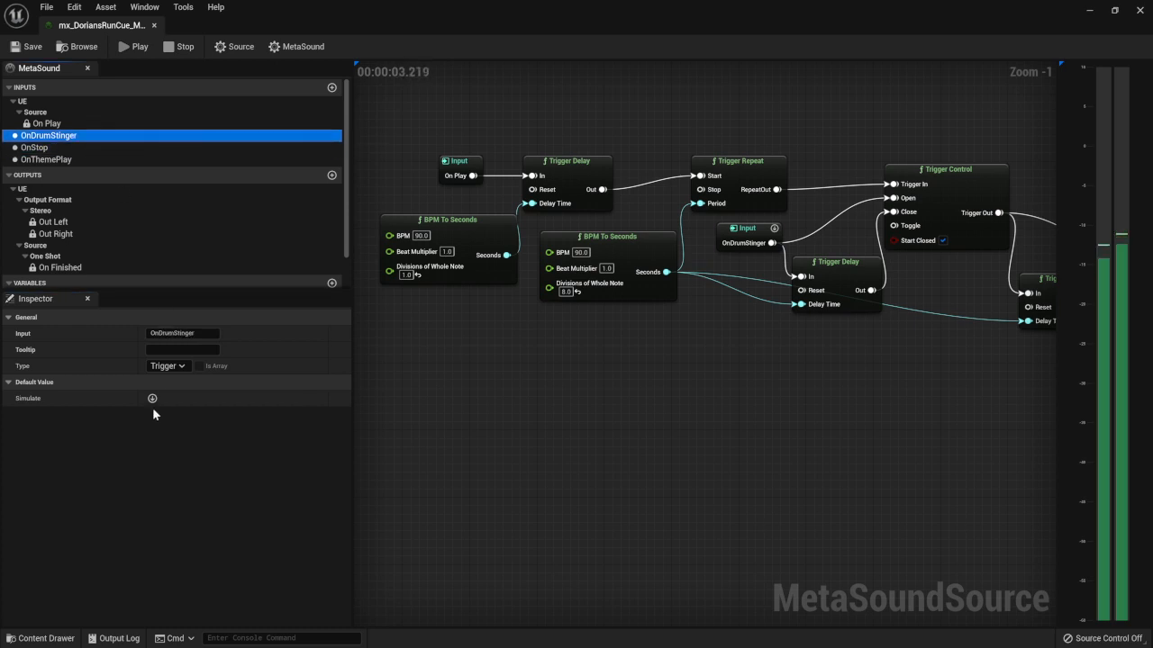
{"action": "left_click", "coordinate": [152, 400]}
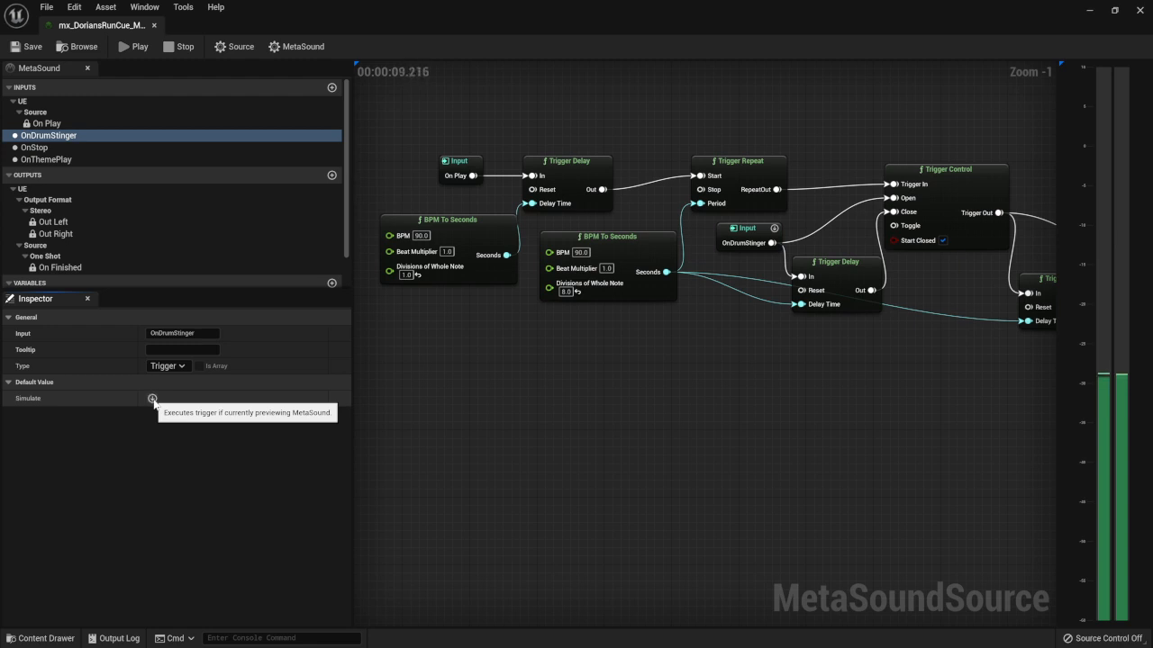
{"action": "left_click", "coordinate": [75, 161]}
{"action": "left_click", "coordinate": [150, 400]}
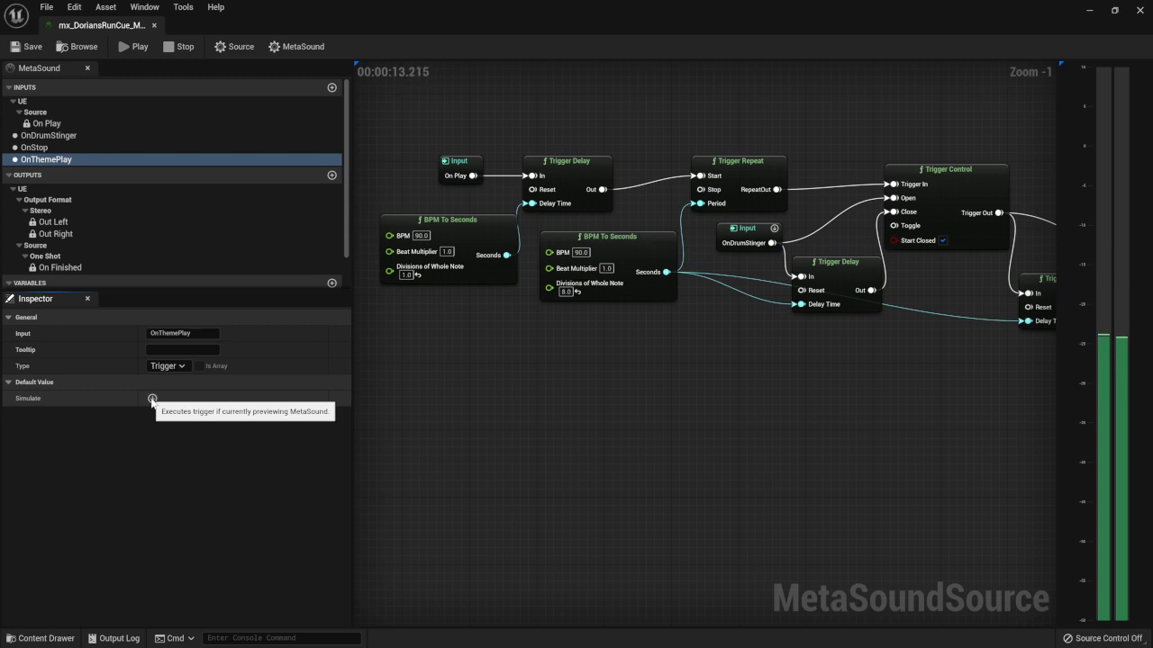
{"action": "left_click", "coordinate": [84, 137]}
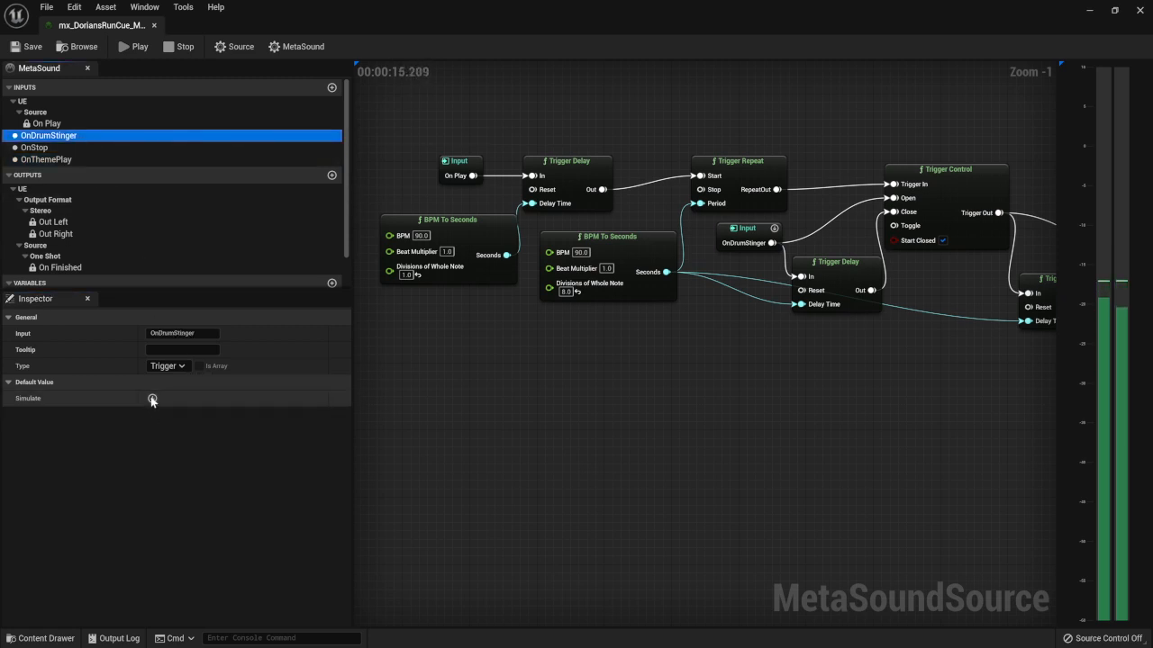
{"action": "left_click", "coordinate": [151, 400]}
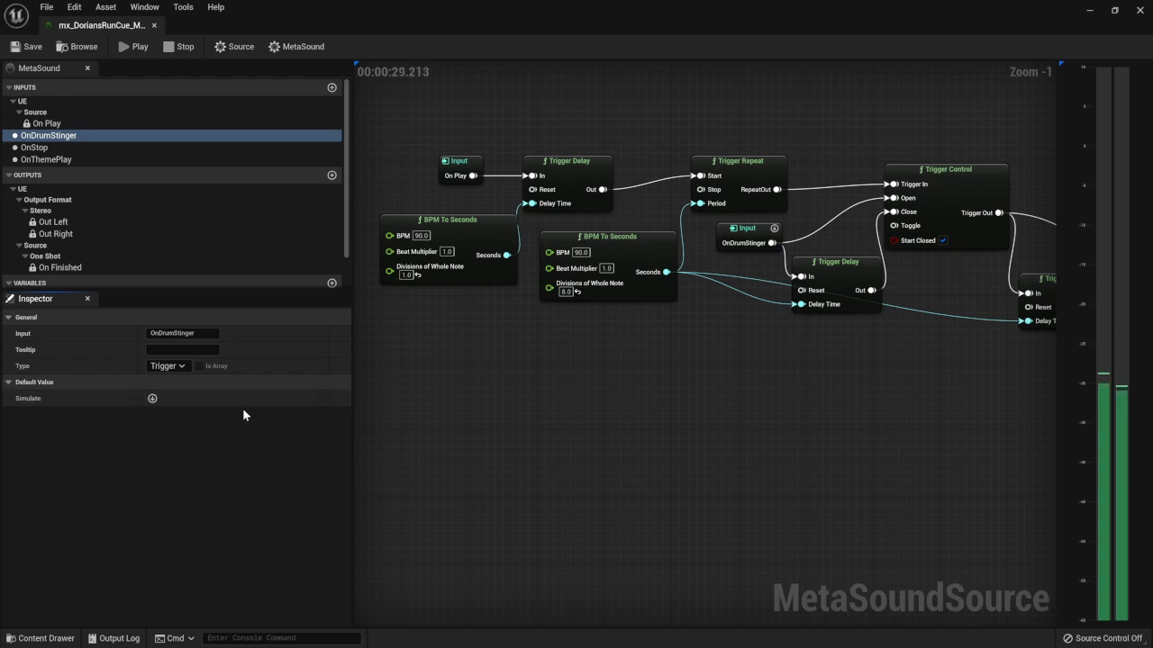
Step: Restart the MetaSound preview for another listen with OnDrumStinger selected, and stop it
{"action": "left_click", "coordinate": [184, 47]}
{"action": "left_click", "coordinate": [134, 51]}
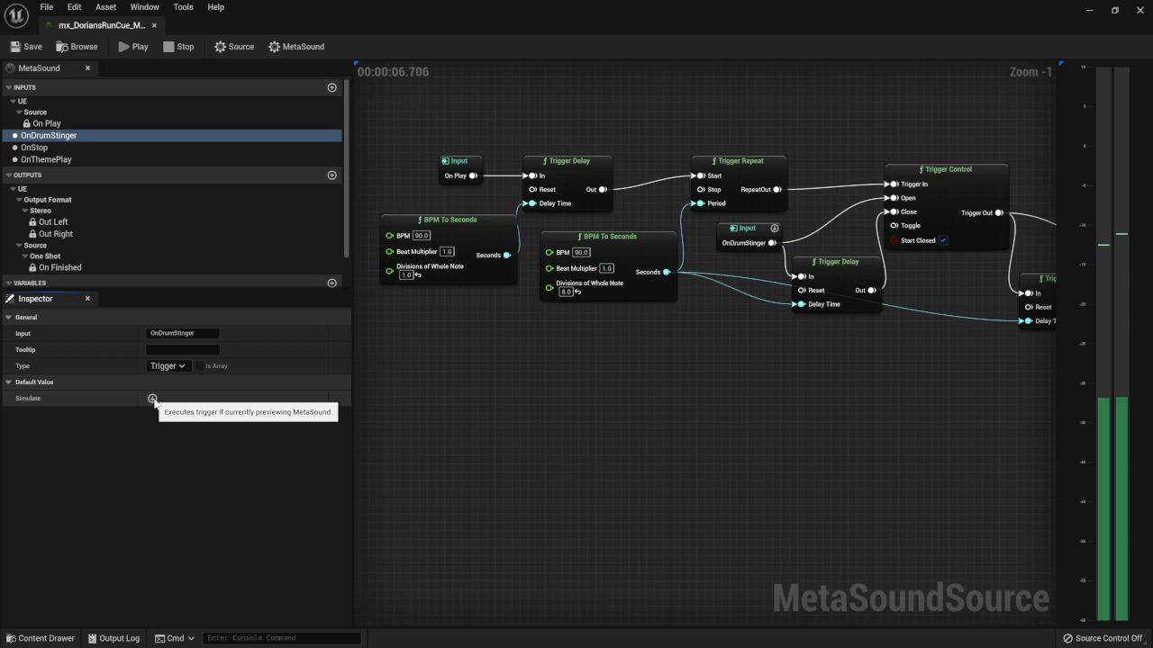
{"action": "left_click", "coordinate": [180, 46]}
{"action": "right_click_drag", "start_coordinate": [672, 521], "coordinate": [638, 350]}
{"action": "scroll", "coordinate": [631, 370], "scroll_direction": "down", "scroll_amount": 5}
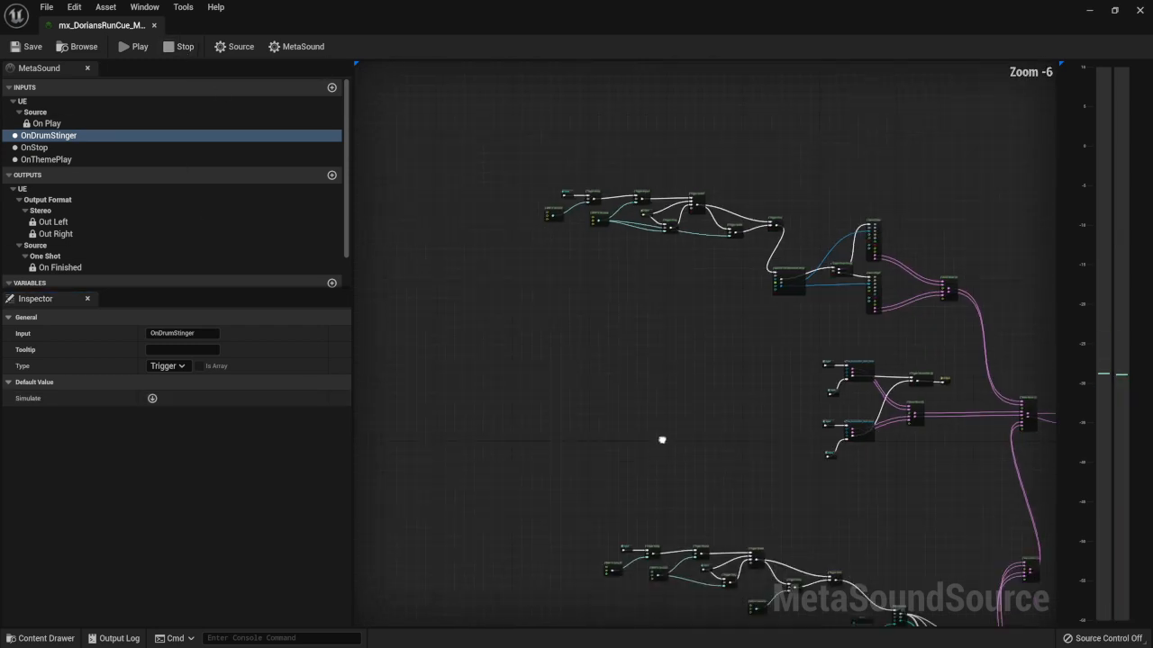
{"action": "scroll", "coordinate": [582, 435], "scroll_direction": "up", "scroll_amount": 5}
{"action": "scroll", "coordinate": [735, 459], "scroll_direction": "down", "scroll_amount": 2}
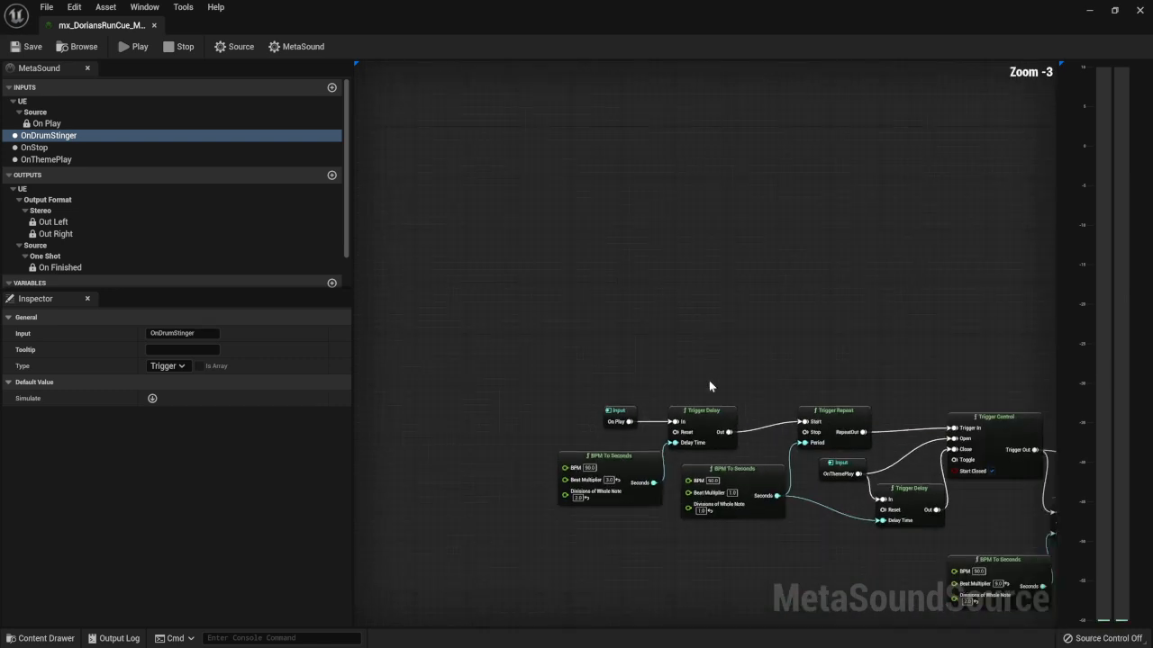
{"action": "right_click_drag", "start_coordinate": [838, 371], "coordinate": [668, 317]}
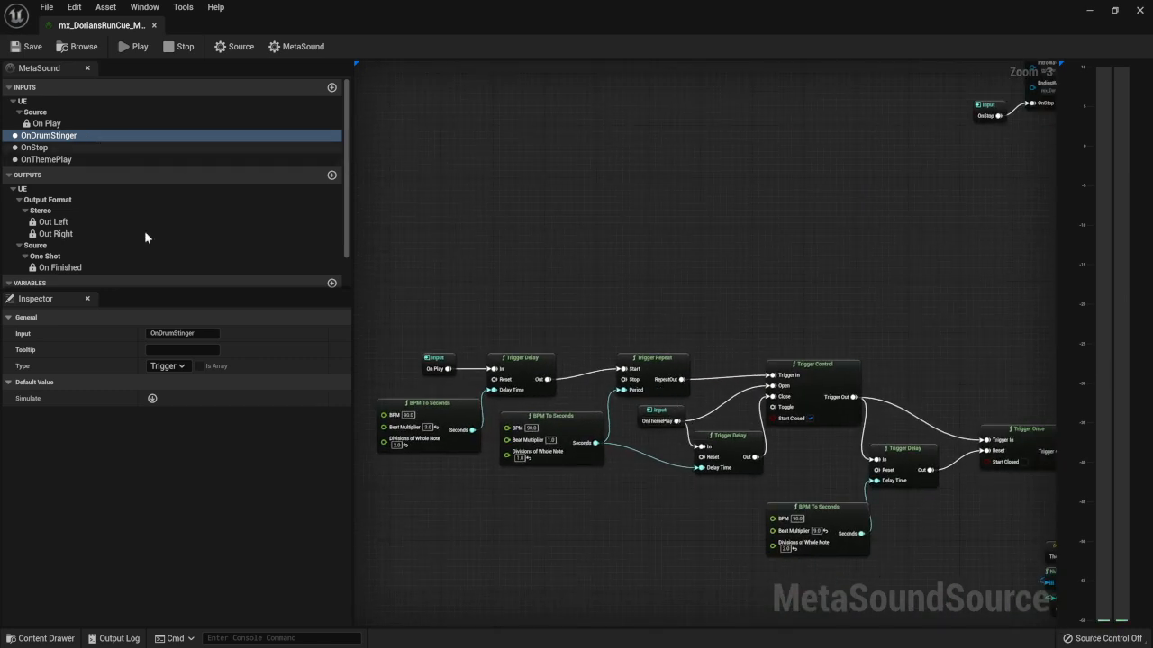
Step: Try changing the OnDrumStinger input's type to WaveAsset, and undo the type change
{"action": "left_click", "coordinate": [181, 366]}
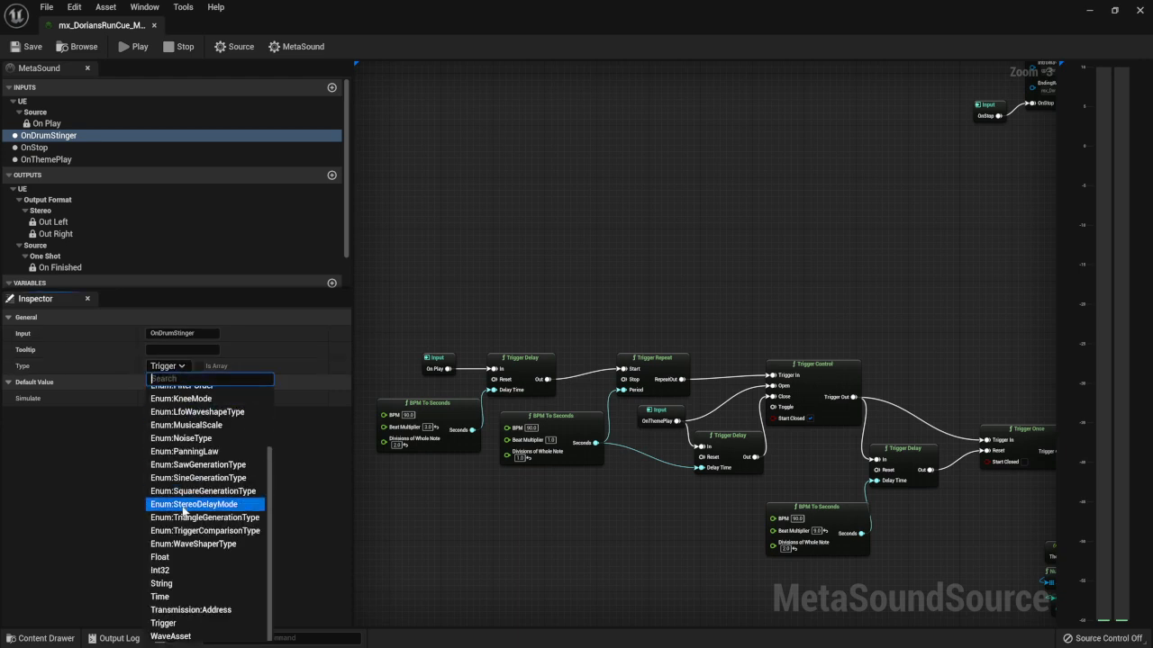
{"action": "left_click", "coordinate": [177, 636]}
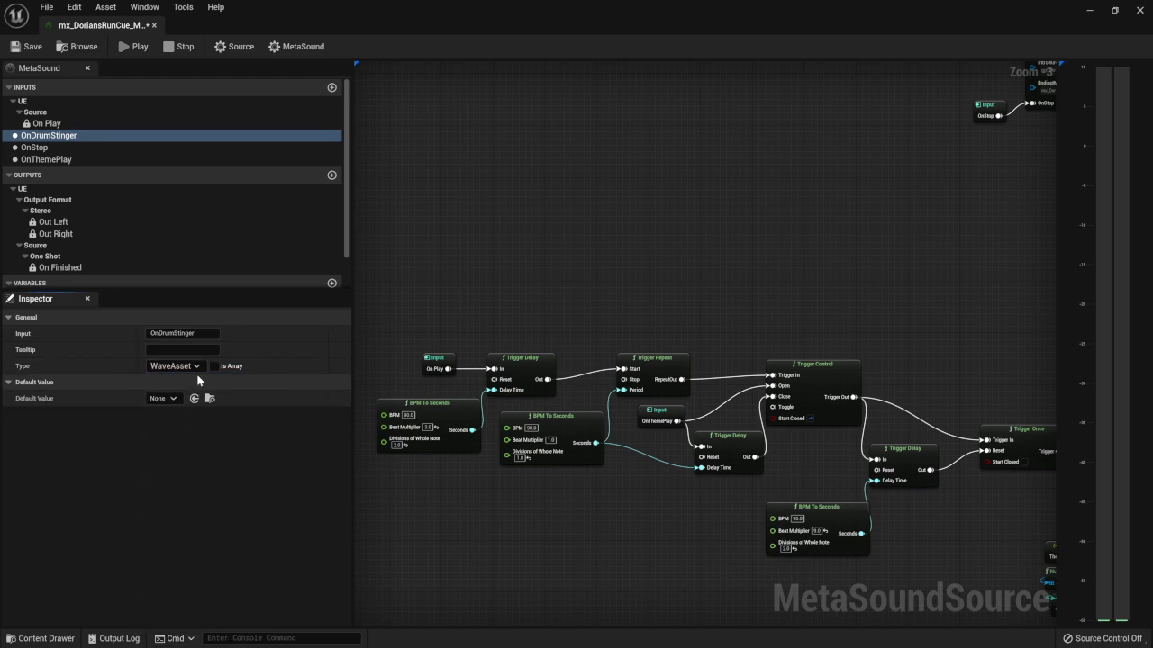
{"action": "key", "text": "ctrl+z"}
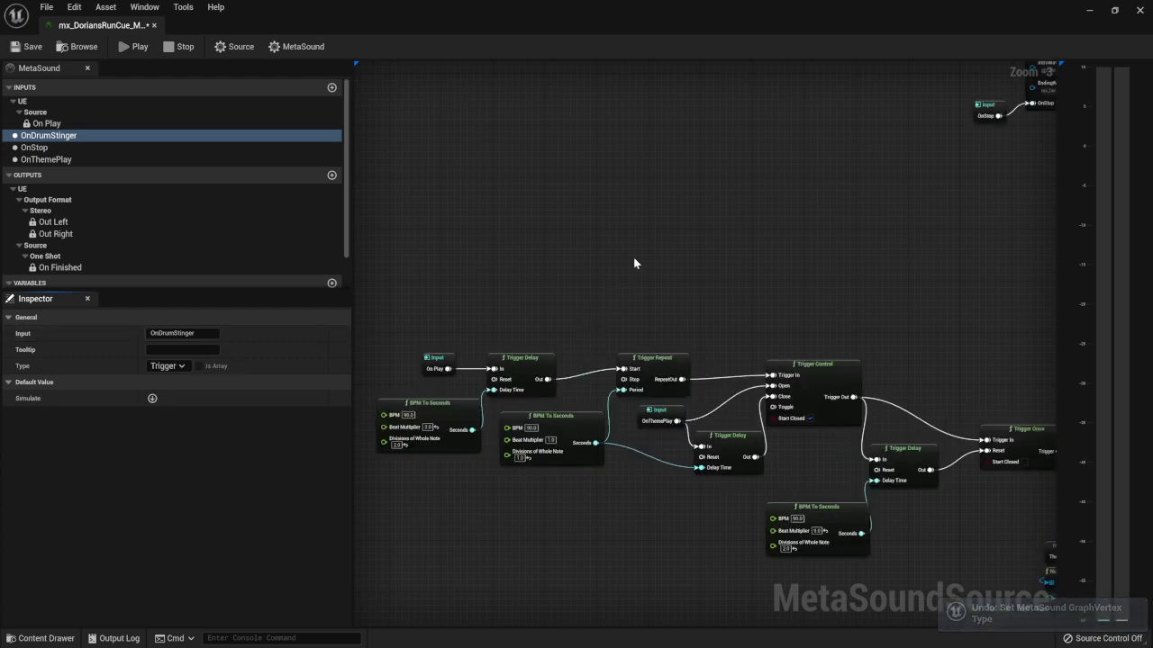
Step: Examine the drum stinger section's nodes from On Play through Trigger Delay and Trigger Repeat to Trigger Control
{"action": "right_click_drag", "start_coordinate": [733, 285], "coordinate": [427, 212]}
{"action": "right_click_drag", "start_coordinate": [697, 268], "coordinate": [564, 232]}
{"action": "right_click_drag", "start_coordinate": [783, 345], "coordinate": [718, 403]}
{"action": "scroll", "coordinate": [718, 403], "scroll_direction": "down", "scroll_amount": 4}
{"action": "right_click_drag", "start_coordinate": [662, 321], "coordinate": [651, 429]}
{"action": "scroll", "coordinate": [662, 419], "scroll_direction": "up", "scroll_amount": 5}
{"action": "scroll", "coordinate": [662, 419], "scroll_direction": "up", "scroll_amount": 2}
{"action": "right_click_drag", "start_coordinate": [728, 284], "coordinate": [655, 329]}
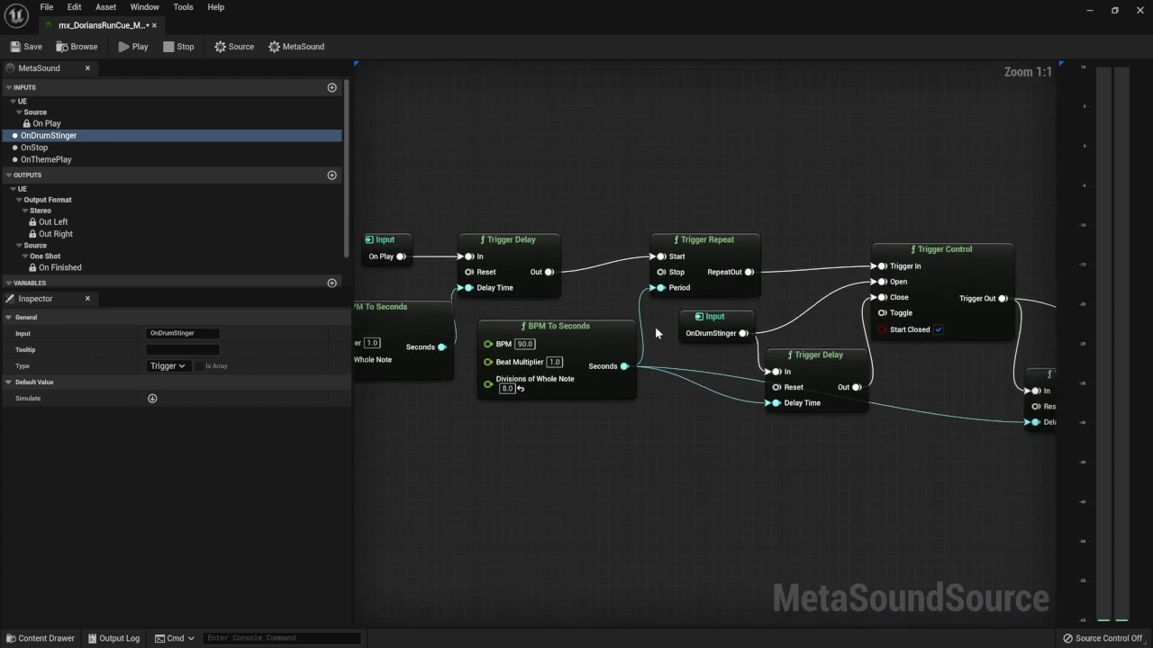
Step: Save the MetaSound and start its preview with the drum stinger section in view
{"action": "right_click_drag", "start_coordinate": [828, 466], "coordinate": [509, 422]}
{"action": "right_click_drag", "start_coordinate": [685, 425], "coordinate": [792, 480]}
{"action": "right_click_drag", "start_coordinate": [665, 471], "coordinate": [730, 498]}
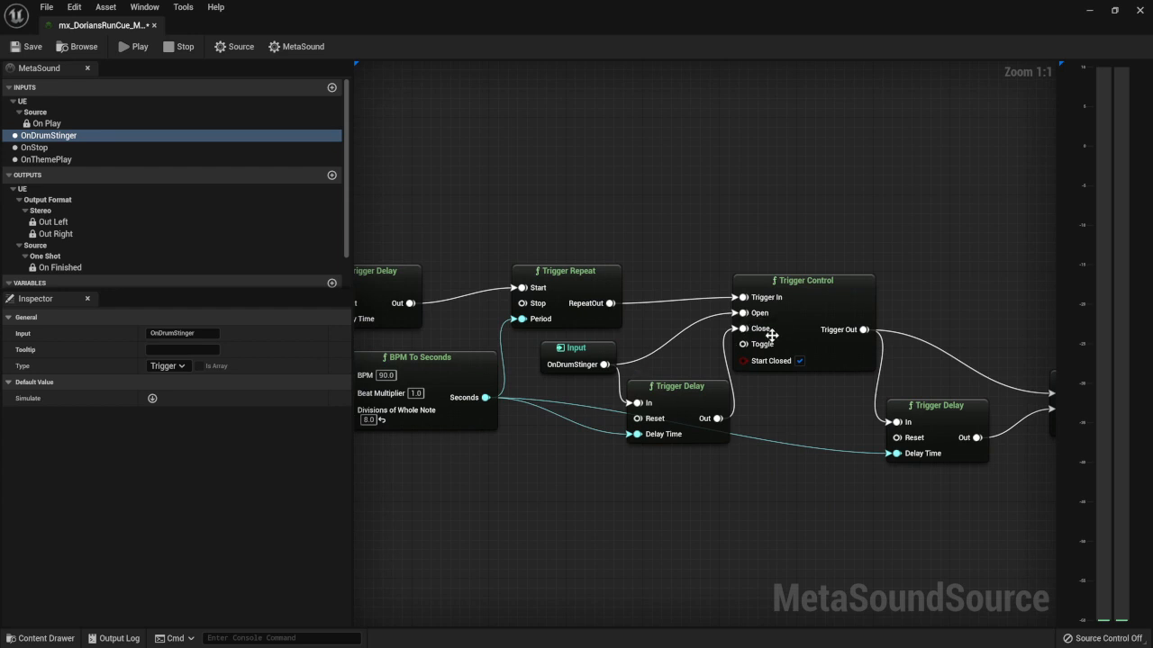
{"action": "right_click_drag", "start_coordinate": [465, 434], "coordinate": [583, 456]}
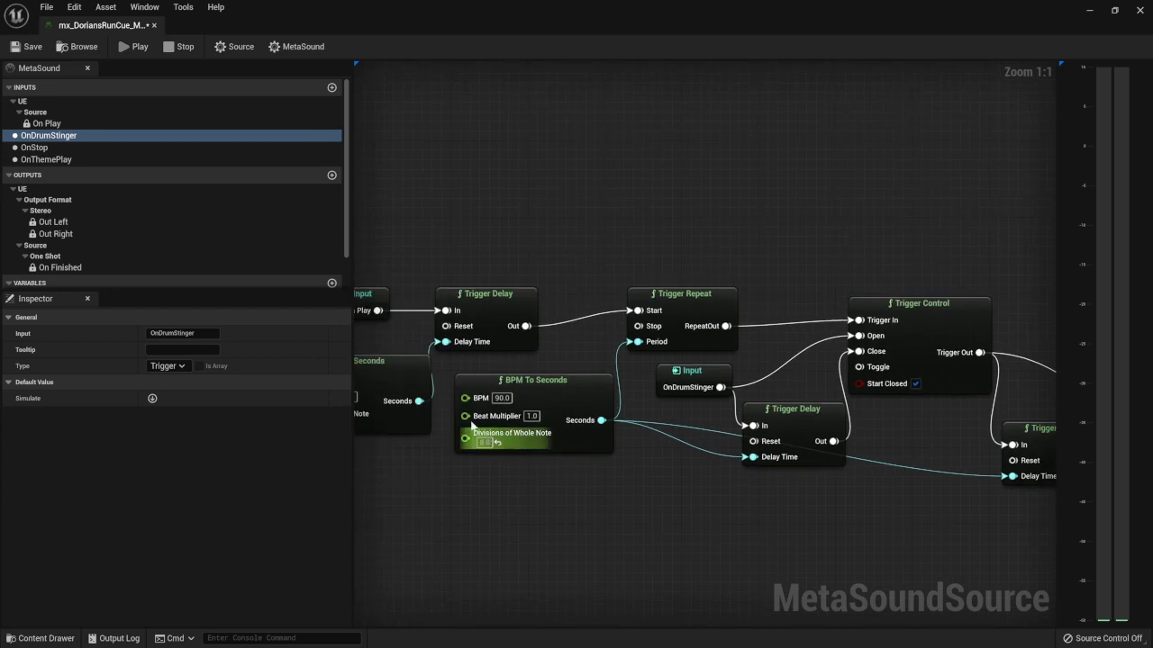
{"action": "left_click", "coordinate": [15, 47]}
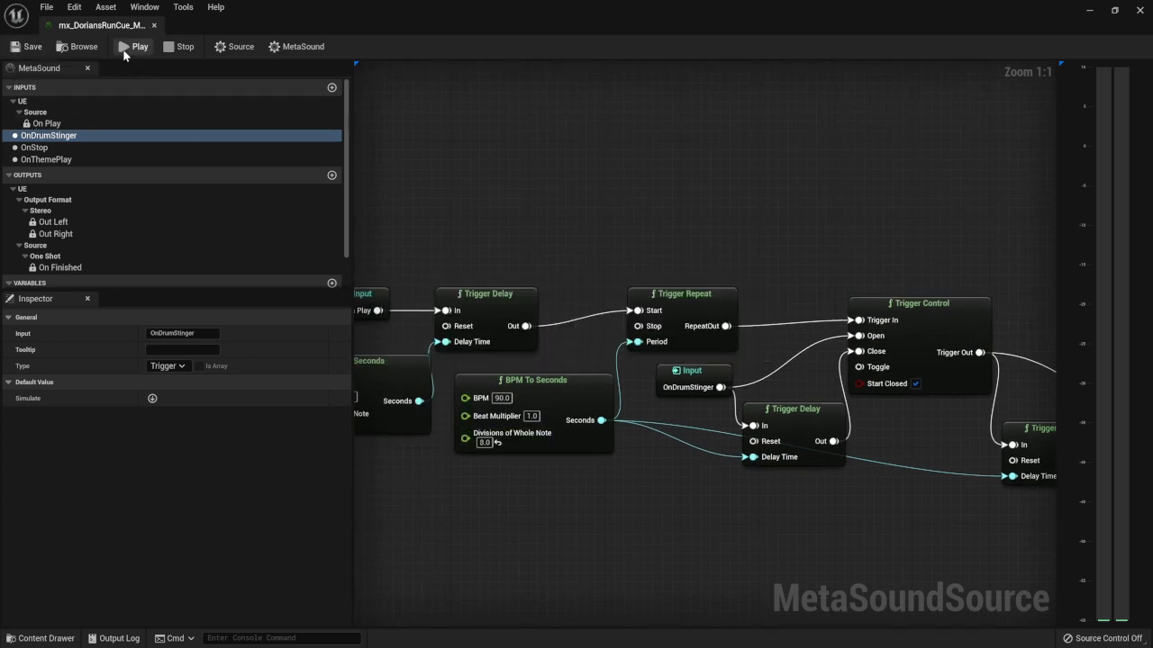
{"action": "left_click", "coordinate": [127, 48]}
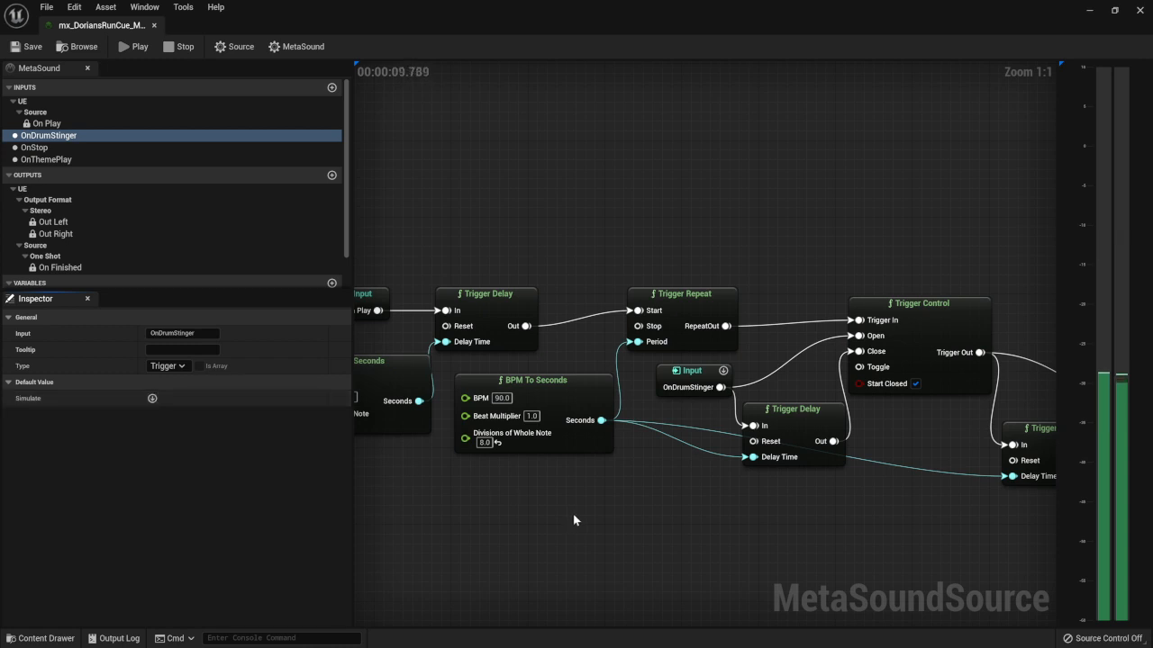
Step: Trace the drum stinger section from Trigger Control through Trigger Once to Random Get during playback, and stop the preview
{"action": "right_click_drag", "start_coordinate": [571, 515], "coordinate": [375, 507]}
{"action": "right_click_drag", "start_coordinate": [656, 510], "coordinate": [521, 510]}
{"action": "scroll", "coordinate": [522, 510], "scroll_direction": "down", "scroll_amount": 5}
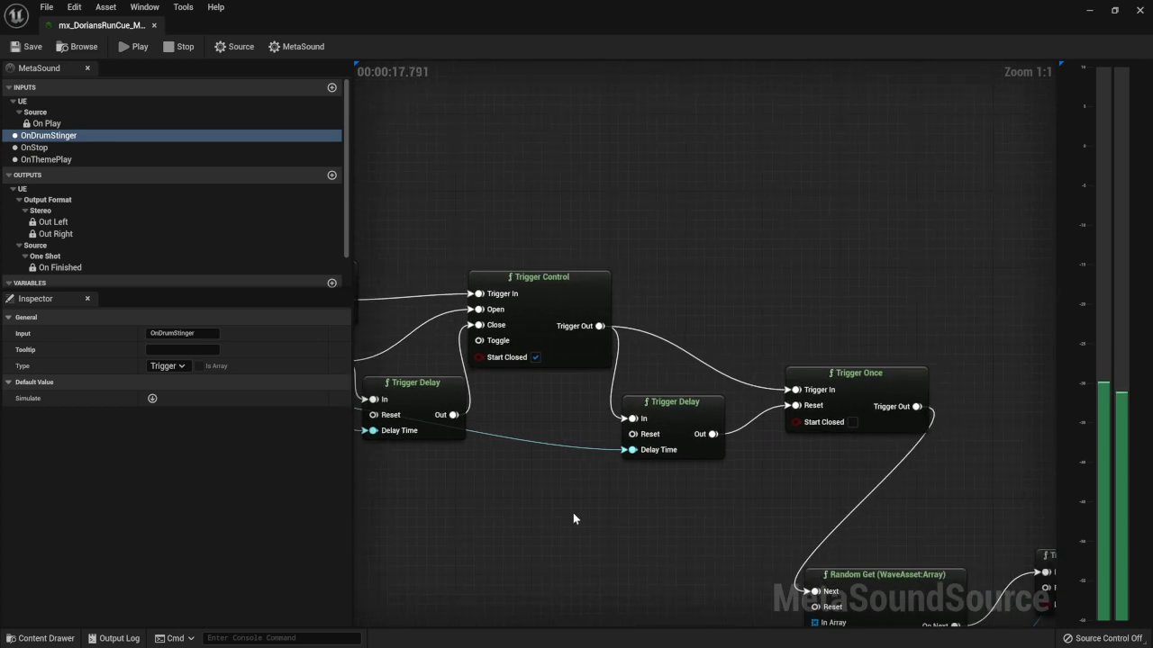
{"action": "right_click_drag", "start_coordinate": [738, 507], "coordinate": [781, 430]}
{"action": "right_click_drag", "start_coordinate": [736, 371], "coordinate": [818, 472]}
{"action": "right_click_drag", "start_coordinate": [597, 472], "coordinate": [698, 495]}
{"action": "scroll", "coordinate": [535, 397], "scroll_direction": "up", "scroll_amount": 4}
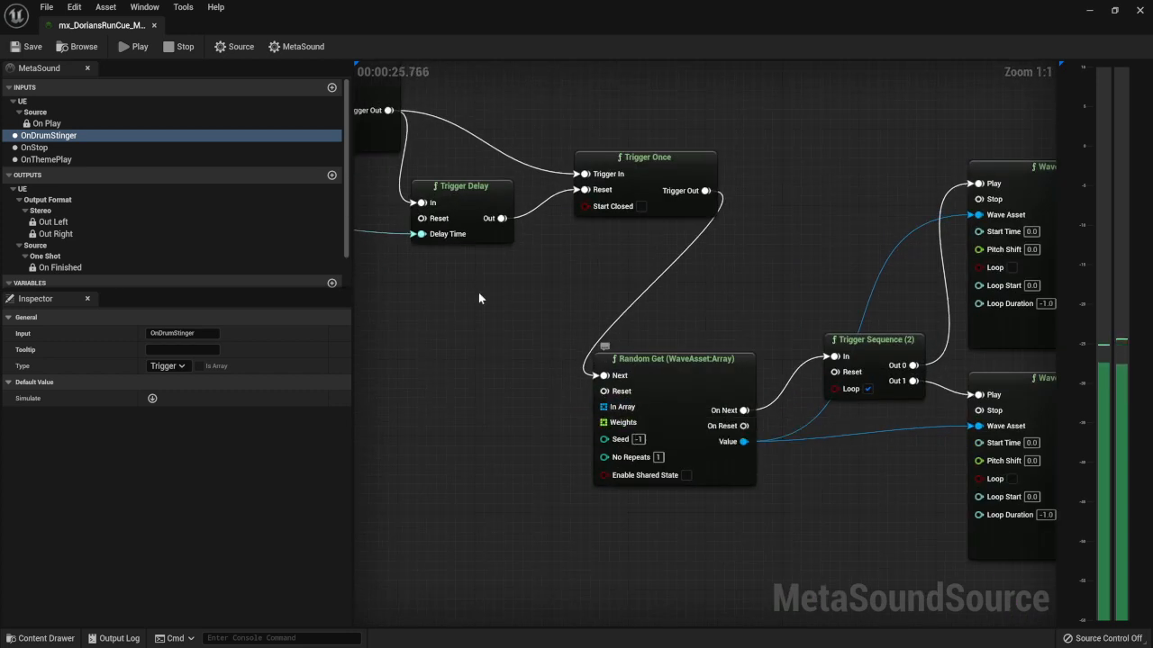
{"action": "left_click", "coordinate": [185, 46]}
Step: Connect a Get DrumStingers variable node to the drum stinger Random Get's In Array and place it beside that node
{"action": "scroll", "coordinate": [104, 248], "scroll_direction": "down", "scroll_amount": 2}
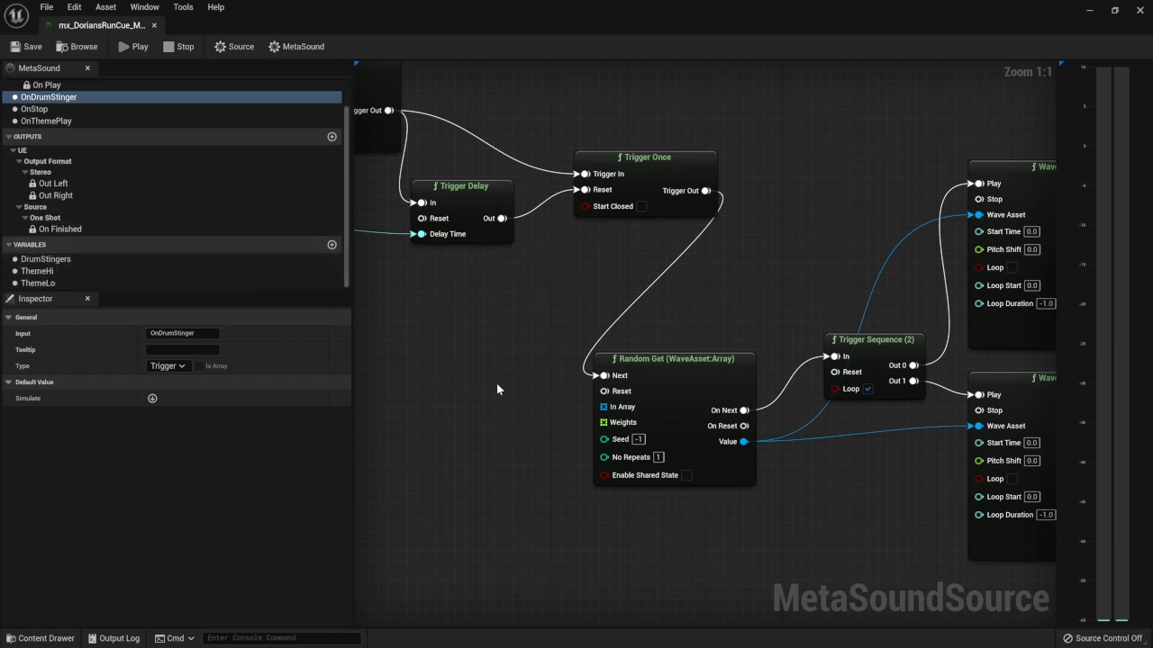
{"action": "right_click_drag", "start_coordinate": [547, 397], "coordinate": [734, 381]}
{"action": "left_click_drag", "start_coordinate": [793, 391], "coordinate": [681, 388]}
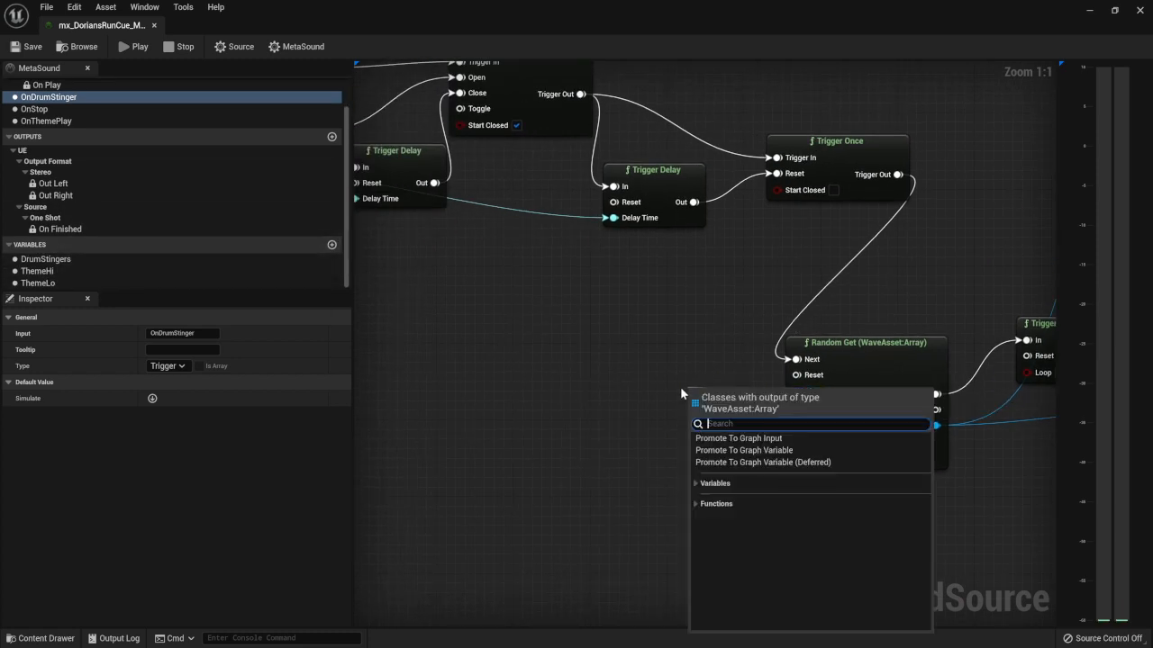
{"action": "left_click", "coordinate": [697, 484]}
{"action": "left_click", "coordinate": [697, 484]}
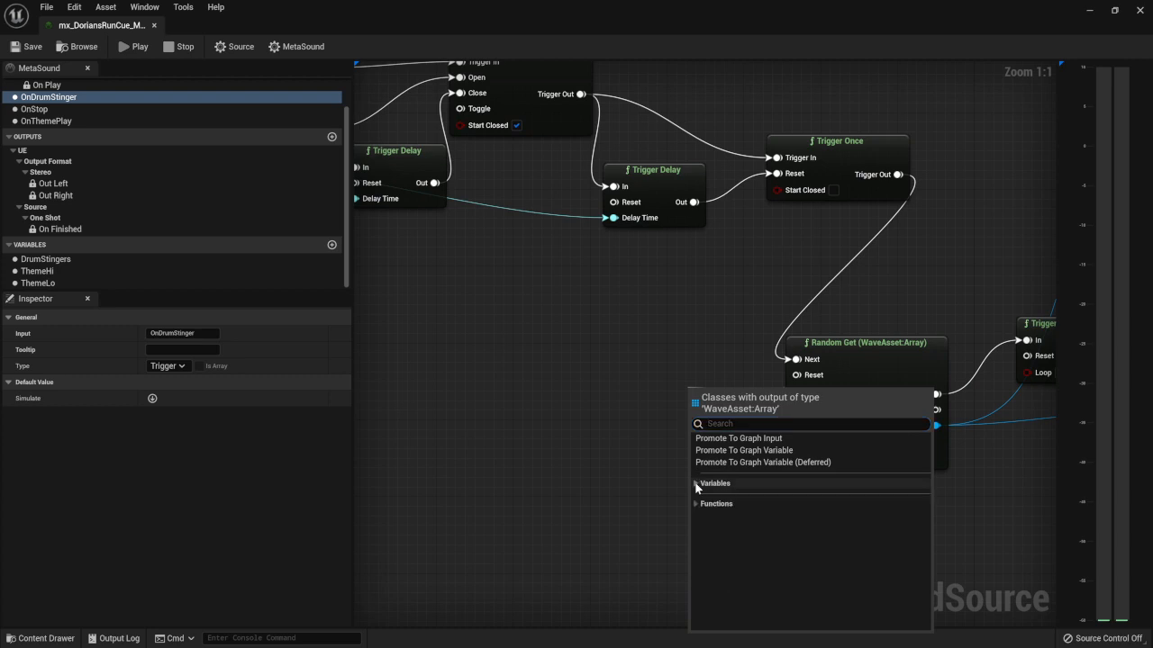
{"action": "left_click", "coordinate": [695, 483]}
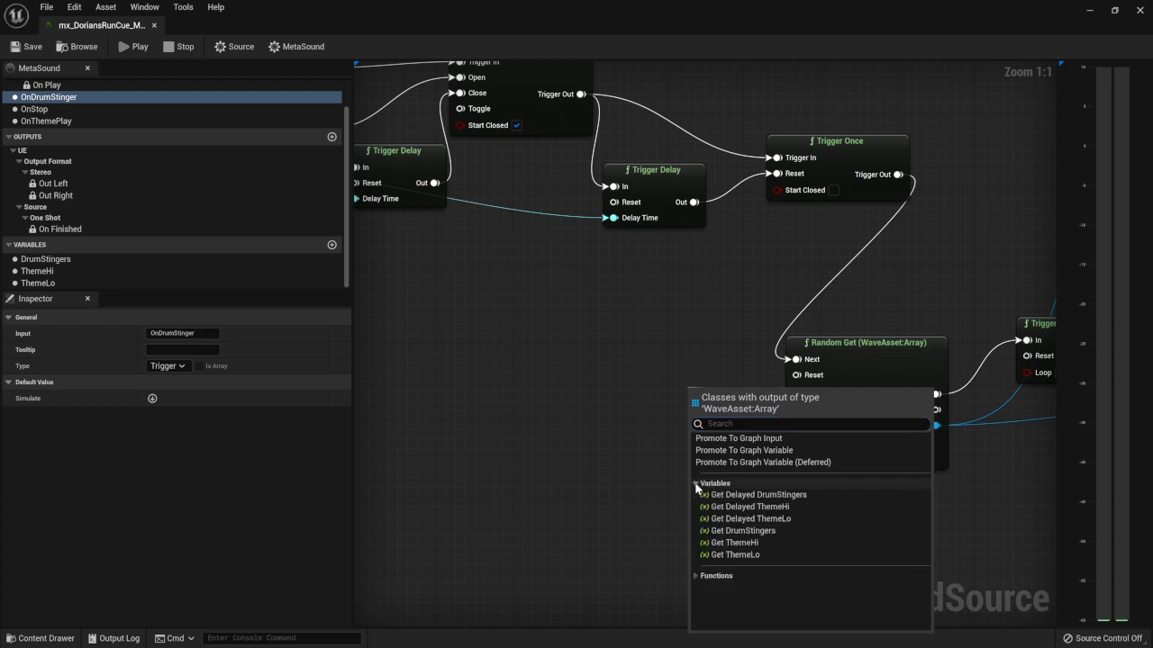
{"action": "left_click", "coordinate": [732, 530]}
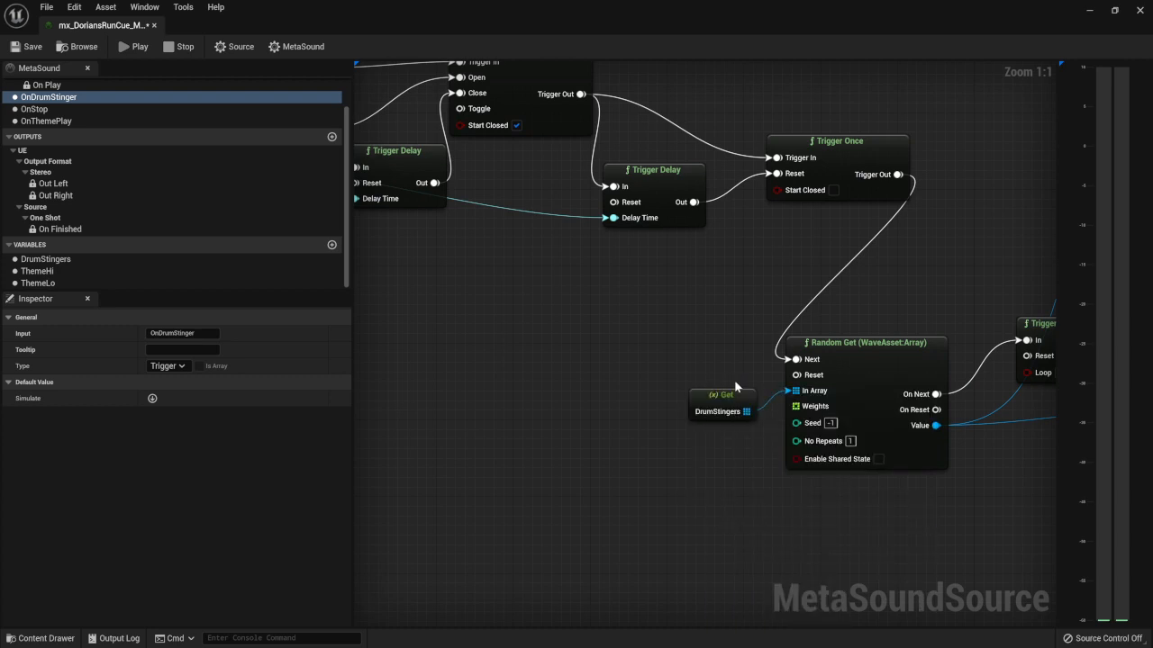
{"action": "left_click_drag", "start_coordinate": [735, 394], "coordinate": [743, 361]}
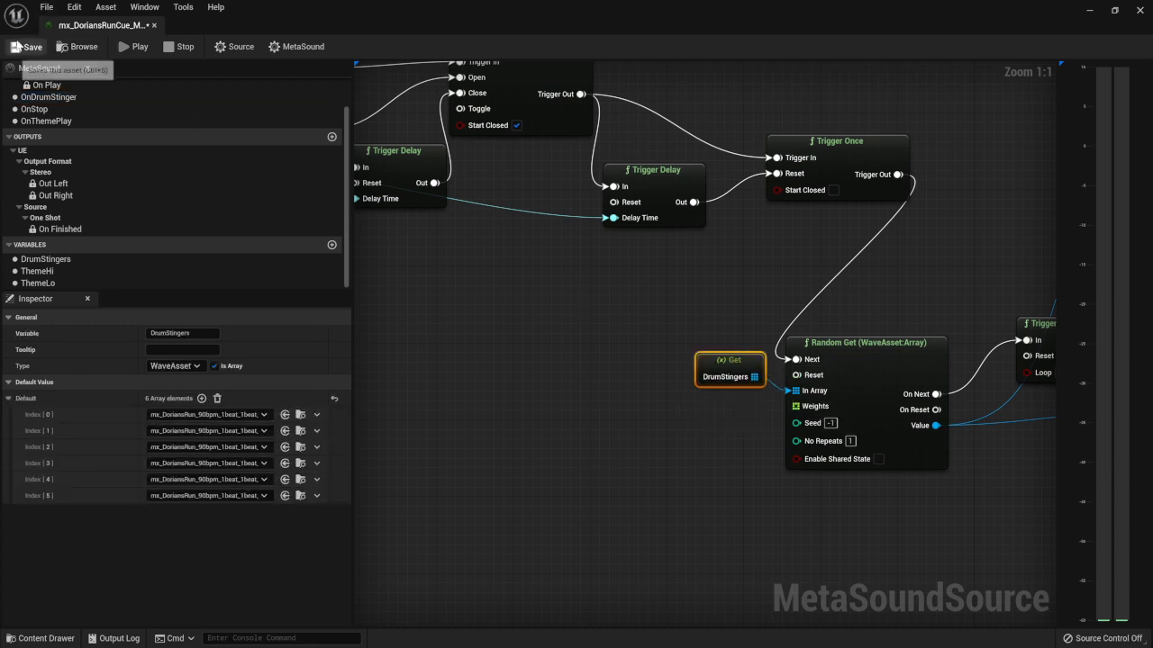
Step: Look over the OnThemePlay section's nodes and return to the drum stinger section
{"action": "scroll", "coordinate": [453, 347], "scroll_direction": "down", "scroll_amount": 4}
{"action": "right_click_drag", "start_coordinate": [506, 433], "coordinate": [643, 196]}
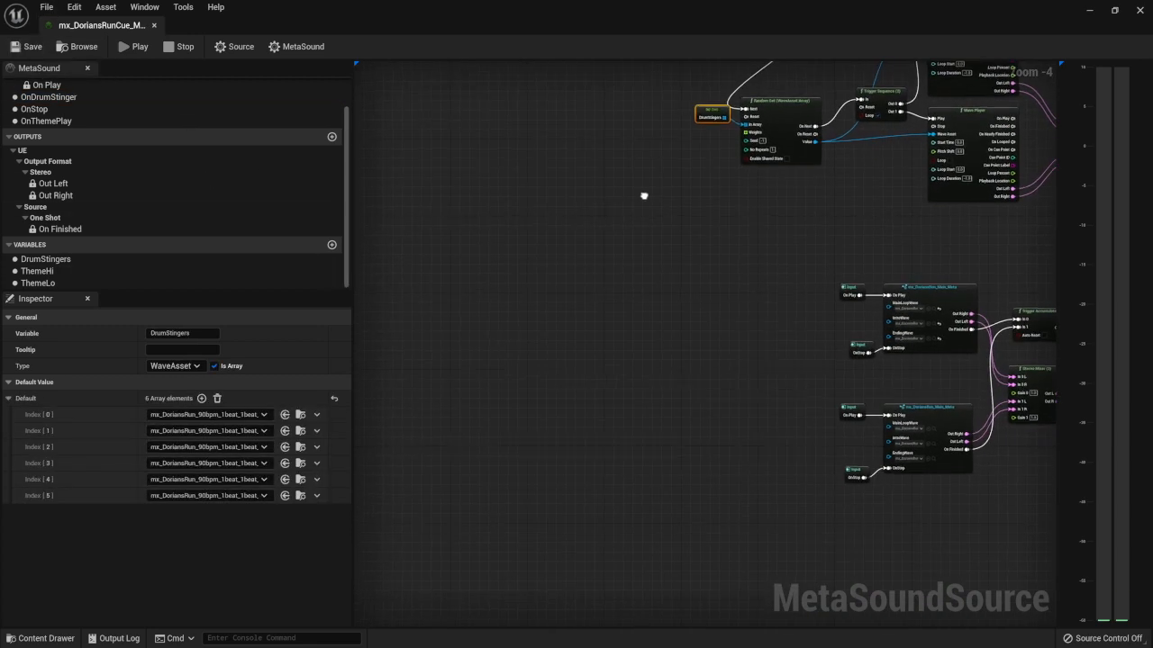
{"action": "right_click_drag", "start_coordinate": [636, 419], "coordinate": [614, 152]}
{"action": "right_click_drag", "start_coordinate": [643, 277], "coordinate": [444, 86]}
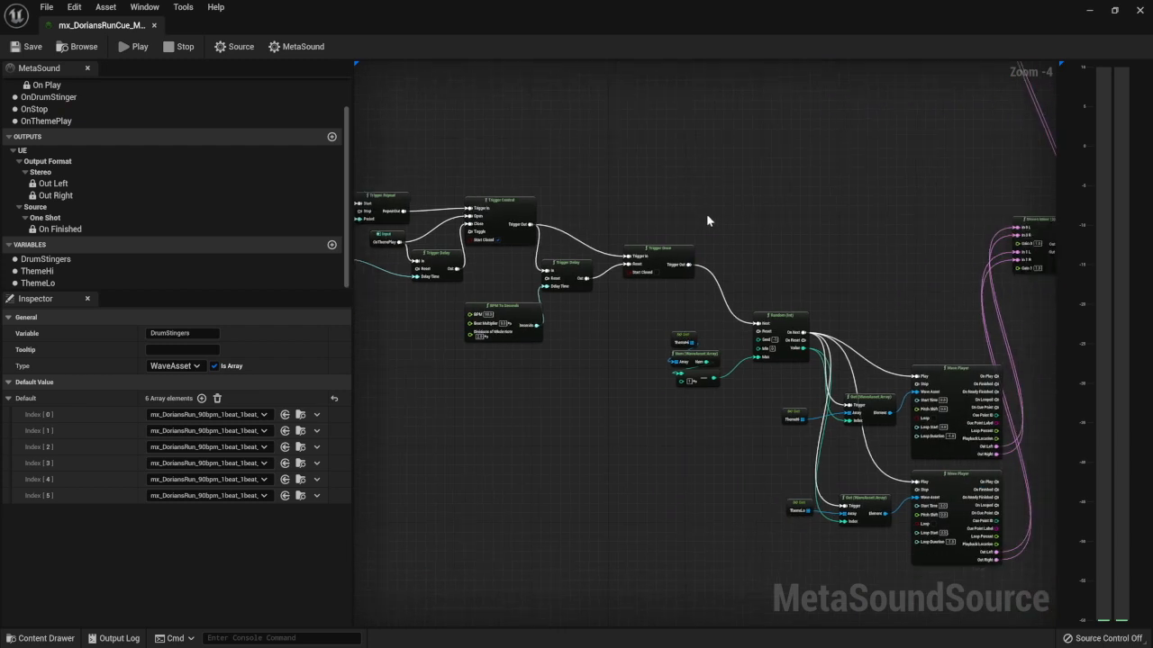
{"action": "right_click_drag", "start_coordinate": [790, 255], "coordinate": [726, 443]}
{"action": "right_click_drag", "start_coordinate": [609, 299], "coordinate": [701, 486]}
{"action": "right_click_drag", "start_coordinate": [569, 266], "coordinate": [615, 499]}
{"action": "right_click_drag", "start_coordinate": [586, 409], "coordinate": [631, 511]}
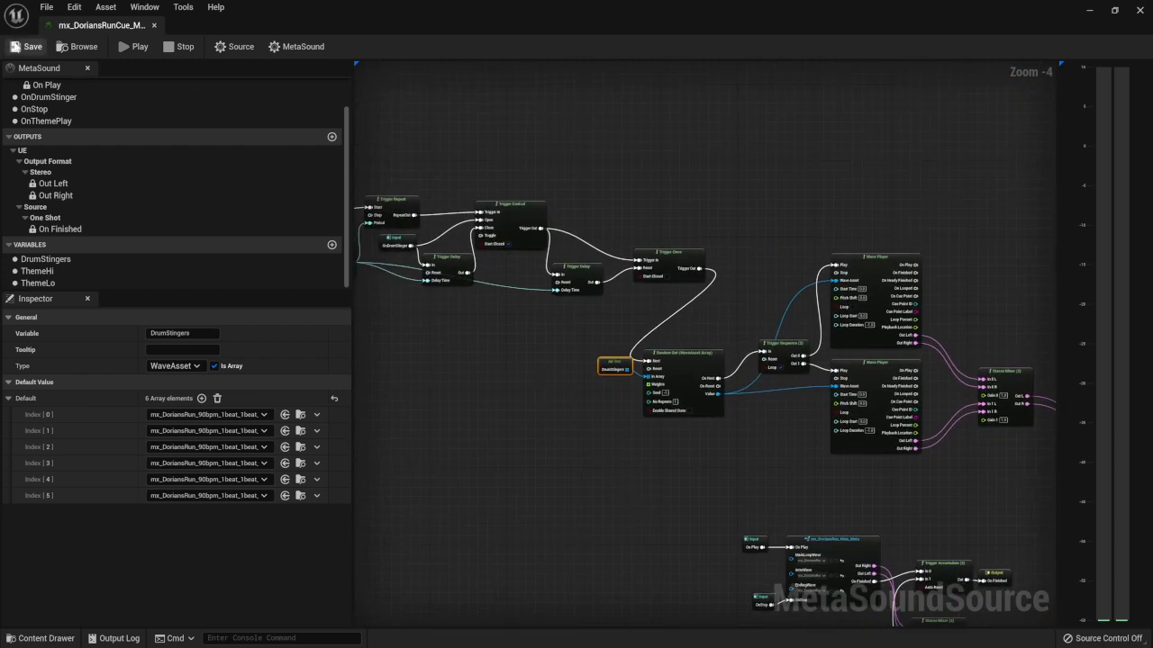
Step: Preview the MetaSound, simulating OnDrumStinger once and OnThemePlay twice, view the theme section during playback, and stop
{"action": "left_click", "coordinate": [134, 48]}
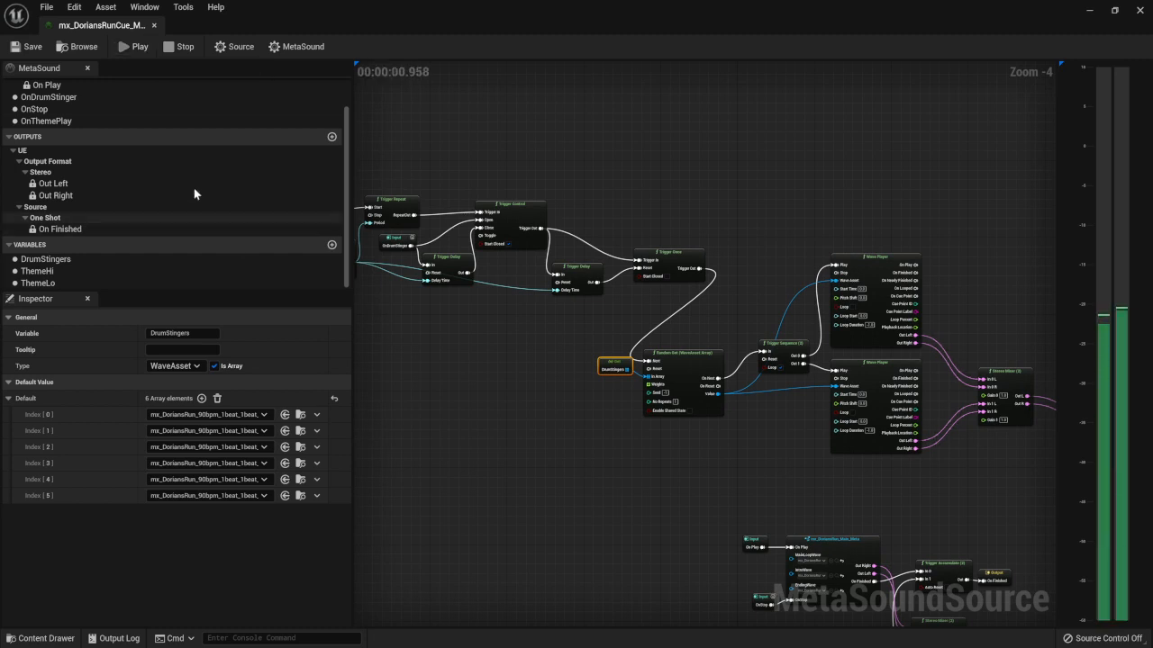
{"action": "left_click", "coordinate": [91, 97]}
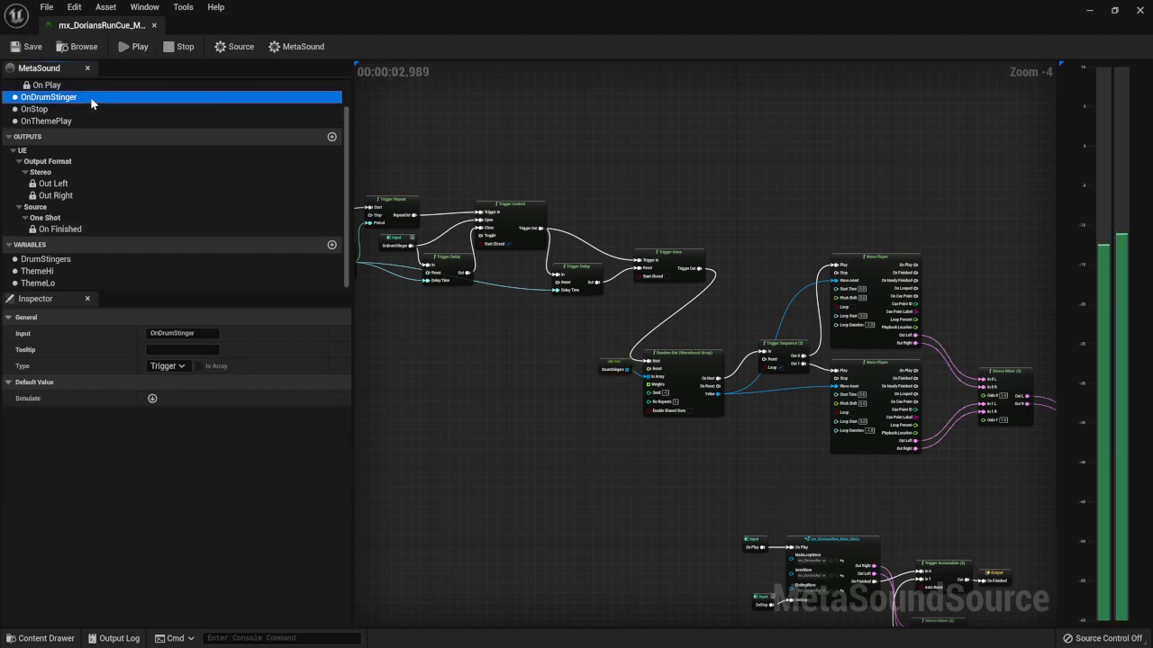
{"action": "left_click", "coordinate": [153, 398]}
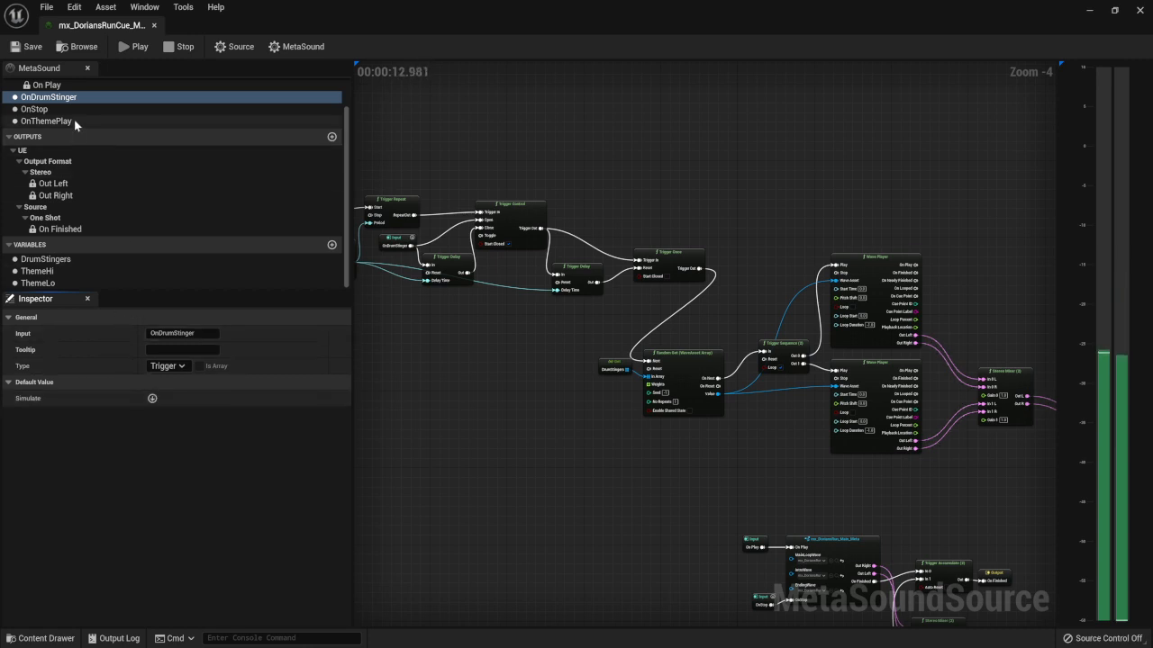
{"action": "left_click", "coordinate": [74, 120]}
{"action": "left_click", "coordinate": [152, 398]}
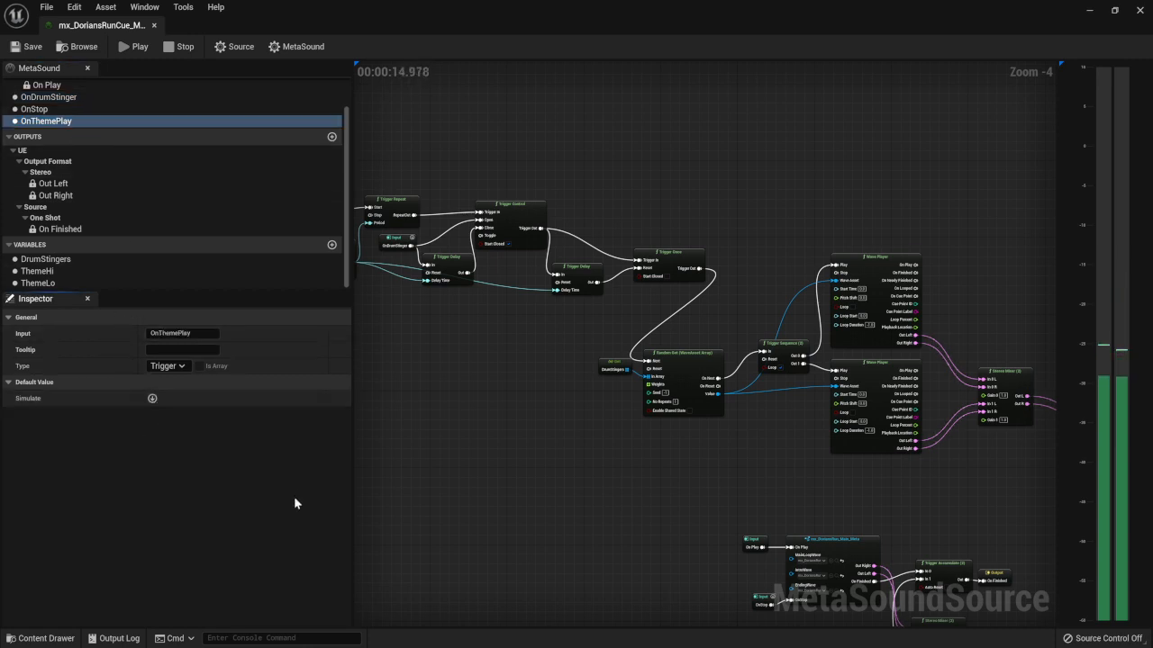
{"action": "left_click", "coordinate": [152, 399]}
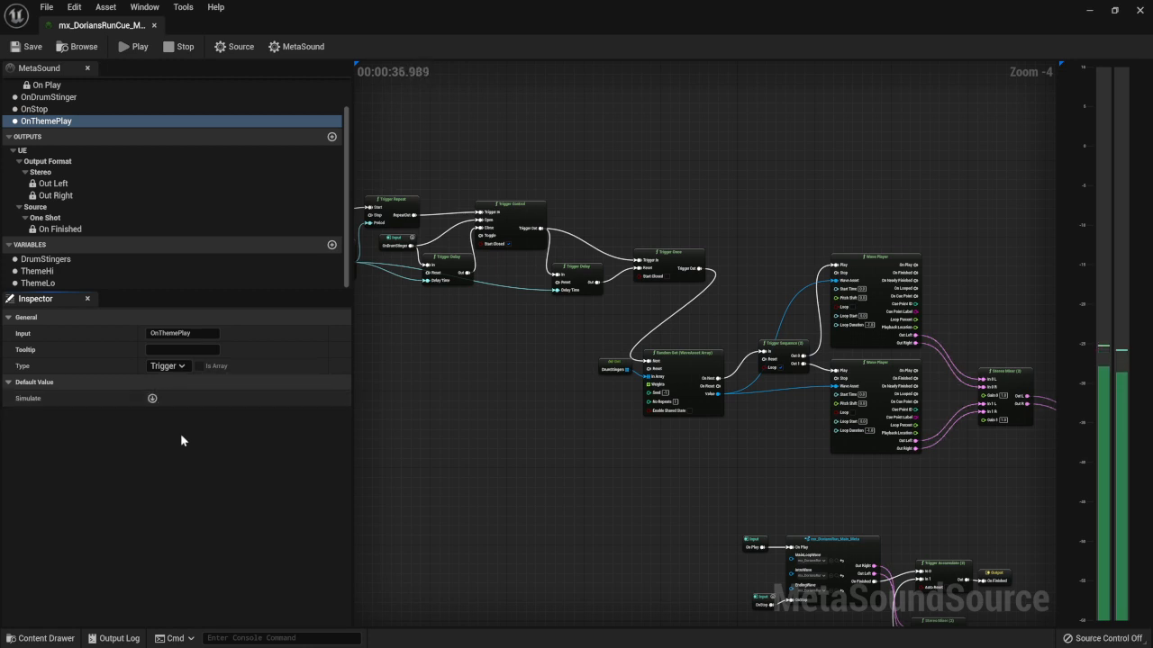
{"action": "right_click_drag", "start_coordinate": [726, 573], "coordinate": [719, 440]}
{"action": "scroll", "coordinate": [631, 450], "scroll_direction": "up", "scroll_amount": 3}
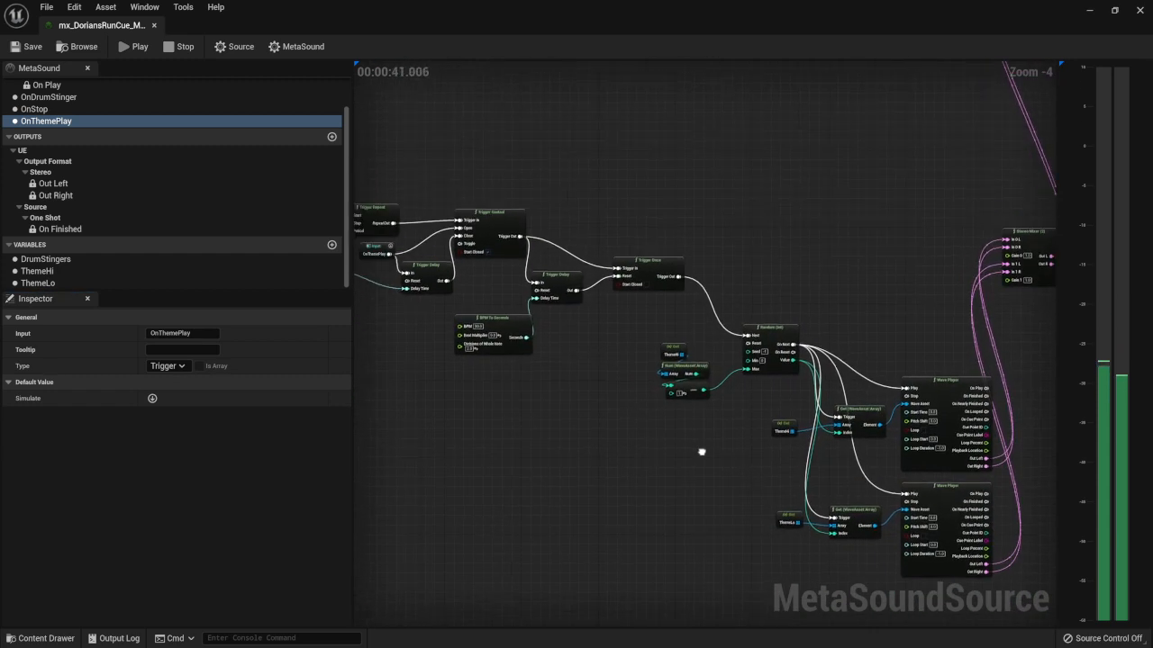
{"action": "scroll", "coordinate": [596, 405], "scroll_direction": "up", "scroll_amount": 2}
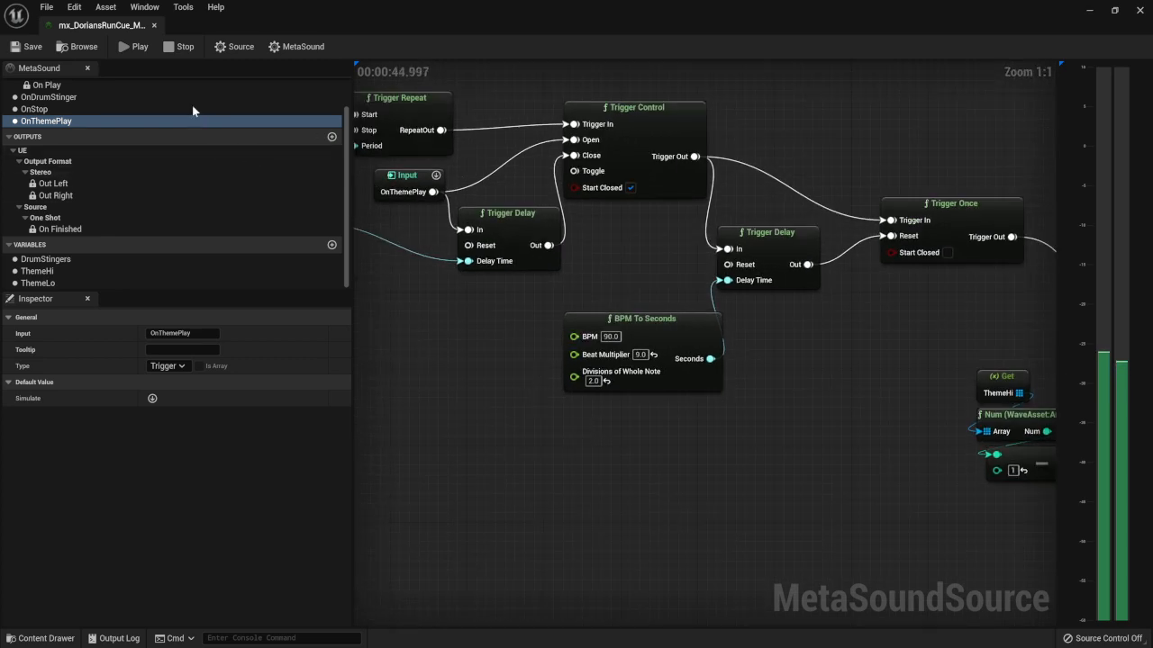
{"action": "left_click", "coordinate": [182, 45]}
Step: Uncover the Content Browser, compare the 2beat_4bar Theme_Lo waves' length with the Trigger Once reset delay's BPM To Seconds settings, and re-maximize the MetaSound editor
{"action": "left_click_drag", "start_coordinate": [391, 16], "coordinate": [746, 69]}
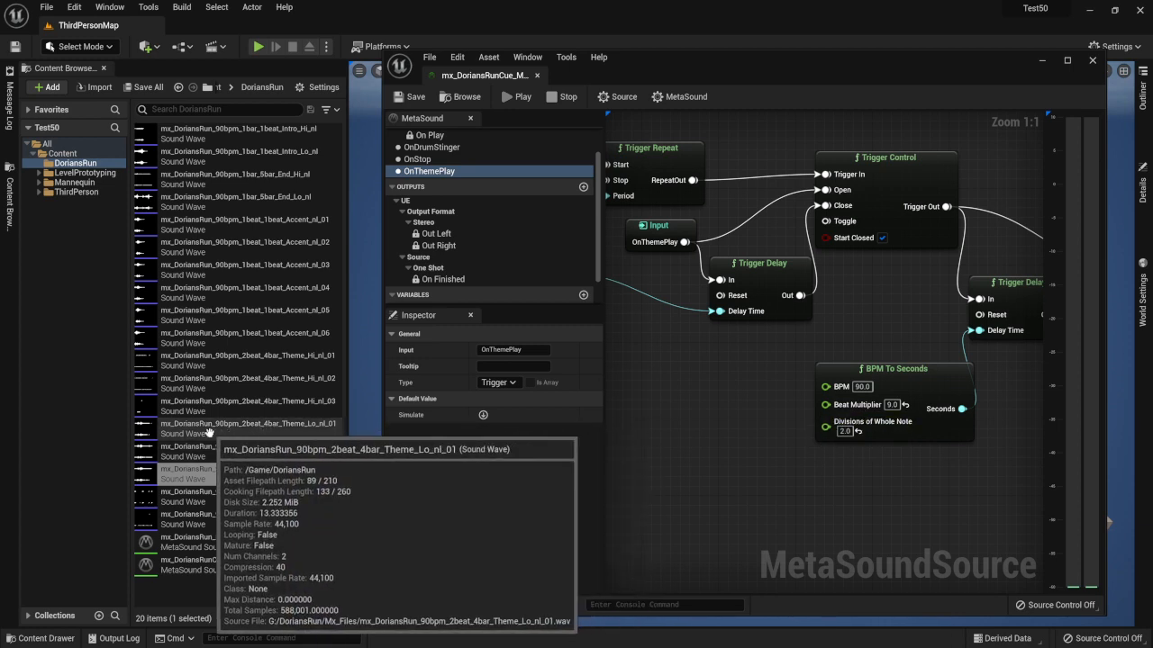
{"action": "left_click", "coordinate": [143, 428]}
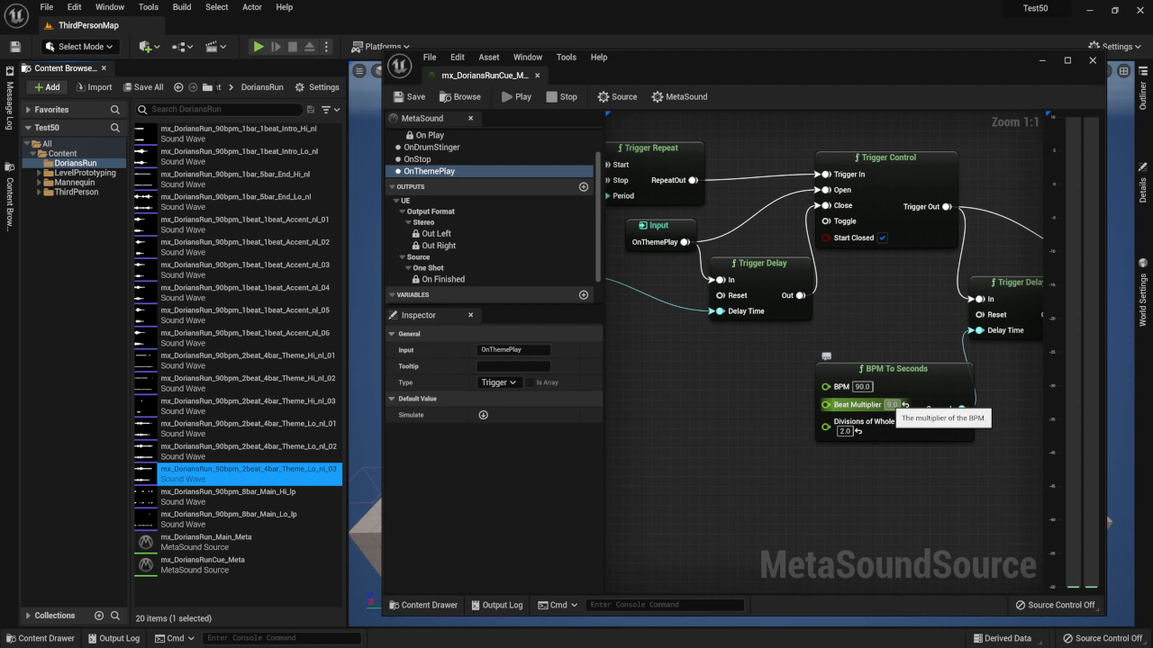
{"action": "right_click_drag", "start_coordinate": [909, 444], "coordinate": [836, 465]}
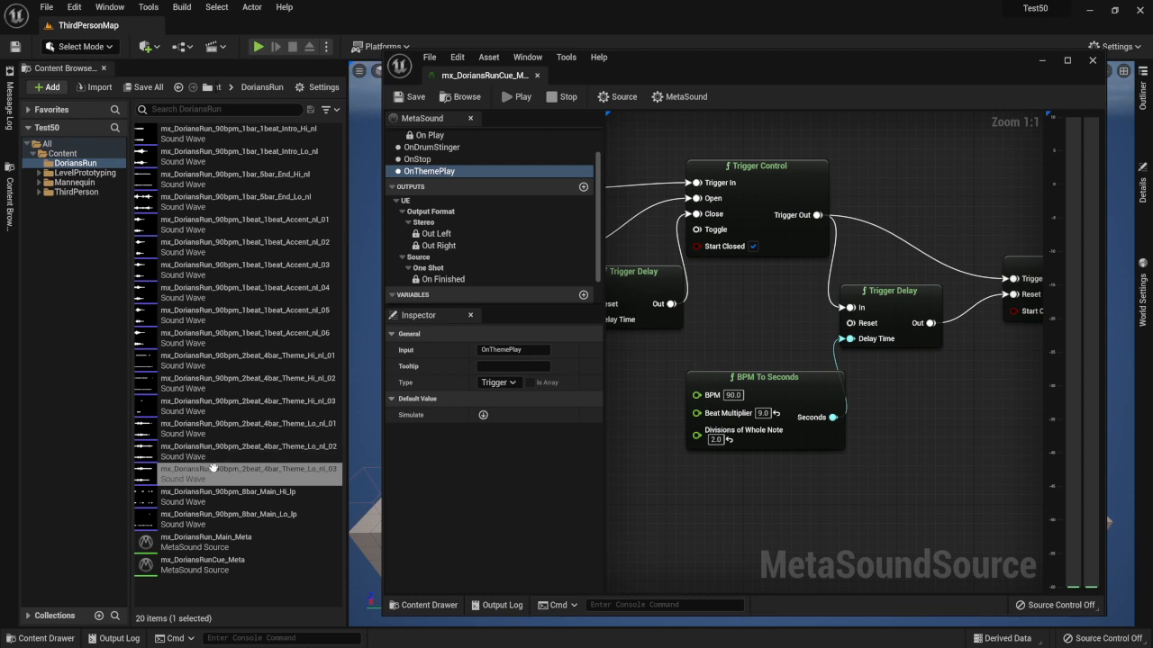
{"action": "mouse_move", "coordinate": [216, 472]}
{"action": "left_click", "coordinate": [1068, 61]}
{"action": "right_click_drag", "start_coordinate": [624, 356], "coordinate": [756, 430]}
{"action": "left_click_drag", "start_coordinate": [873, 13], "coordinate": [816, 44]}
{"action": "double_click", "coordinate": [816, 44]}
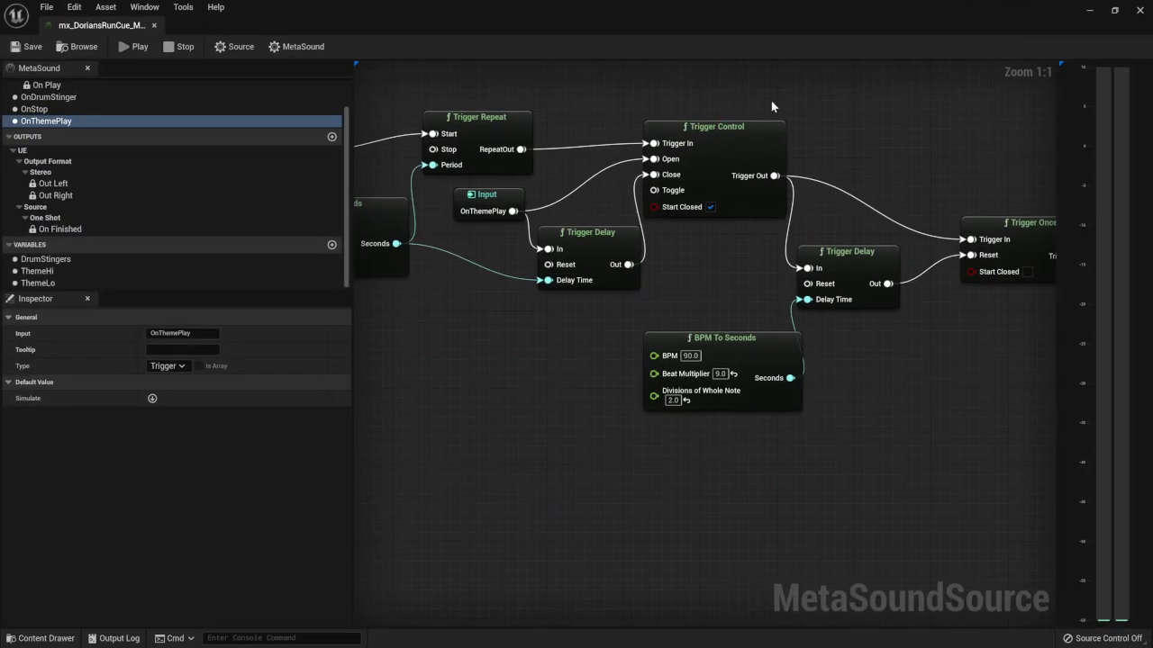
Step: Examine the OnThemePlay section from Trigger Repeat and Trigger Control through the reset delay and Trigger Once to Random (Int)
{"action": "right_click_drag", "start_coordinate": [731, 427], "coordinate": [427, 395]}
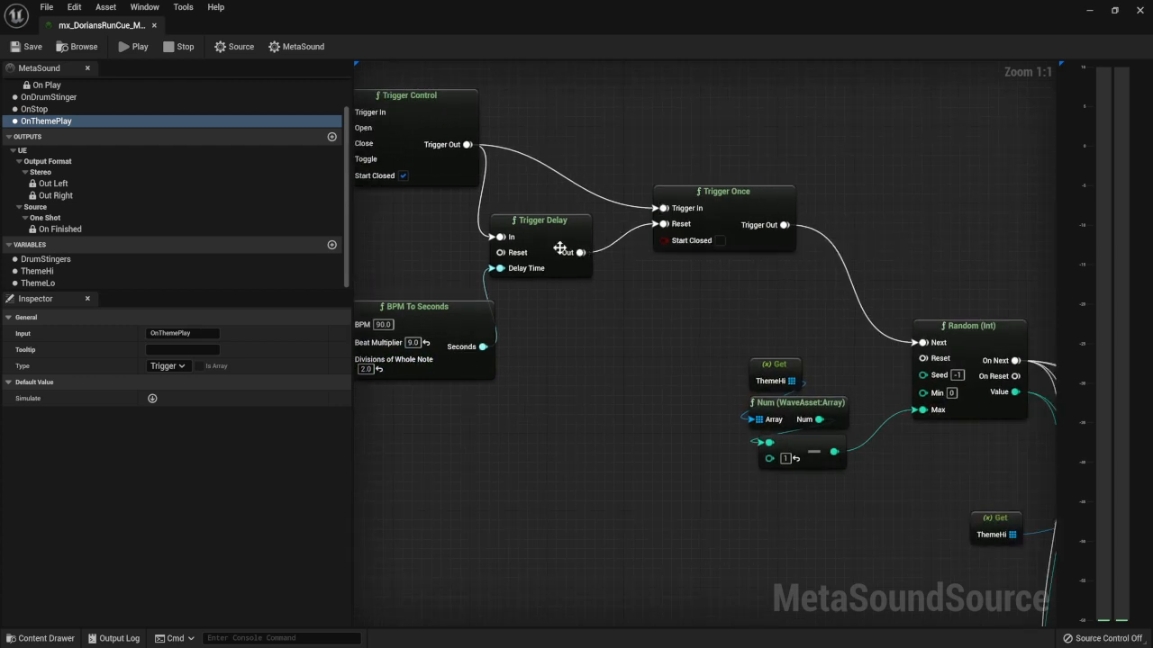
{"action": "right_click_drag", "start_coordinate": [559, 248], "coordinate": [732, 358]}
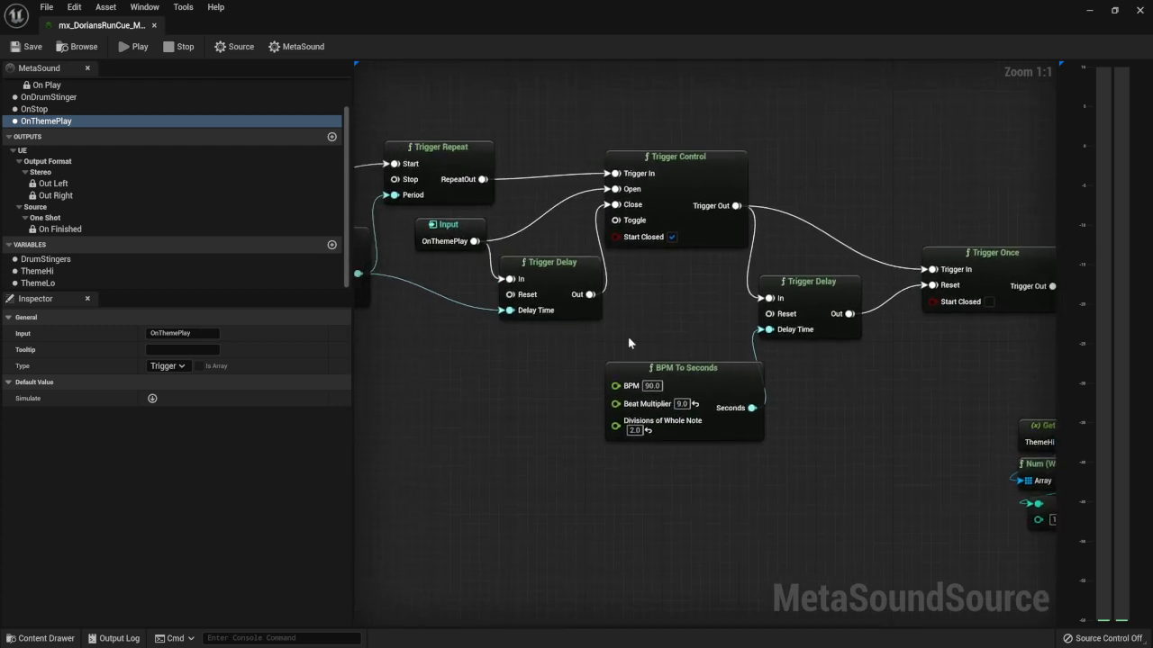
{"action": "right_click_drag", "start_coordinate": [628, 336], "coordinate": [769, 349]}
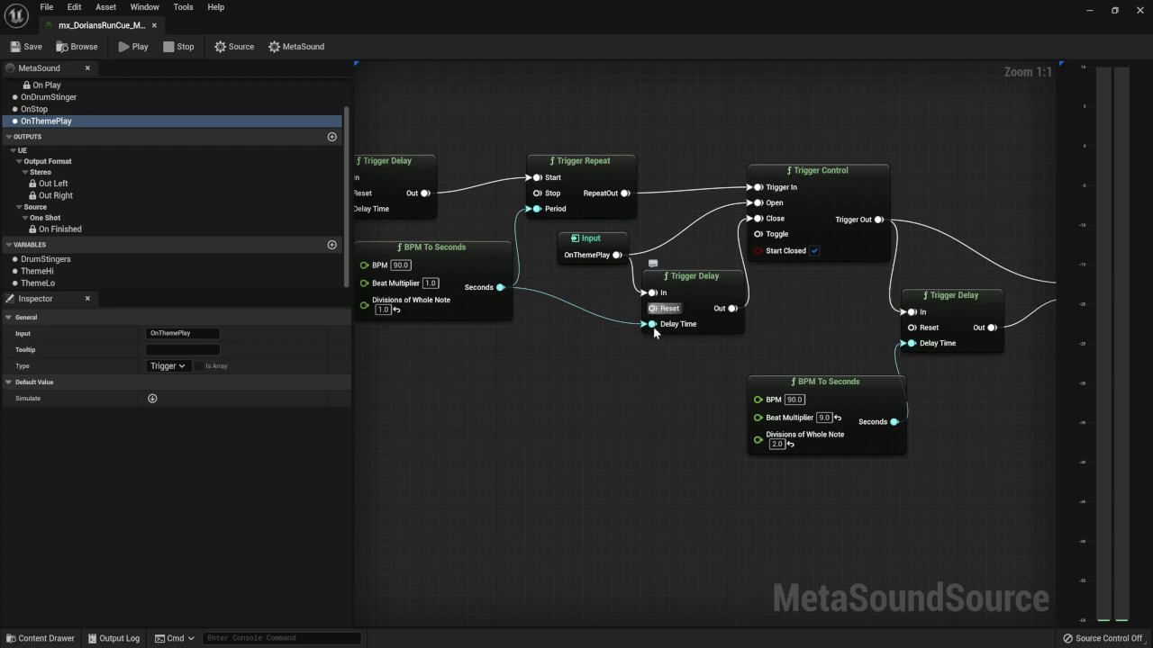
{"action": "right_click_drag", "start_coordinate": [654, 333], "coordinate": [759, 346]}
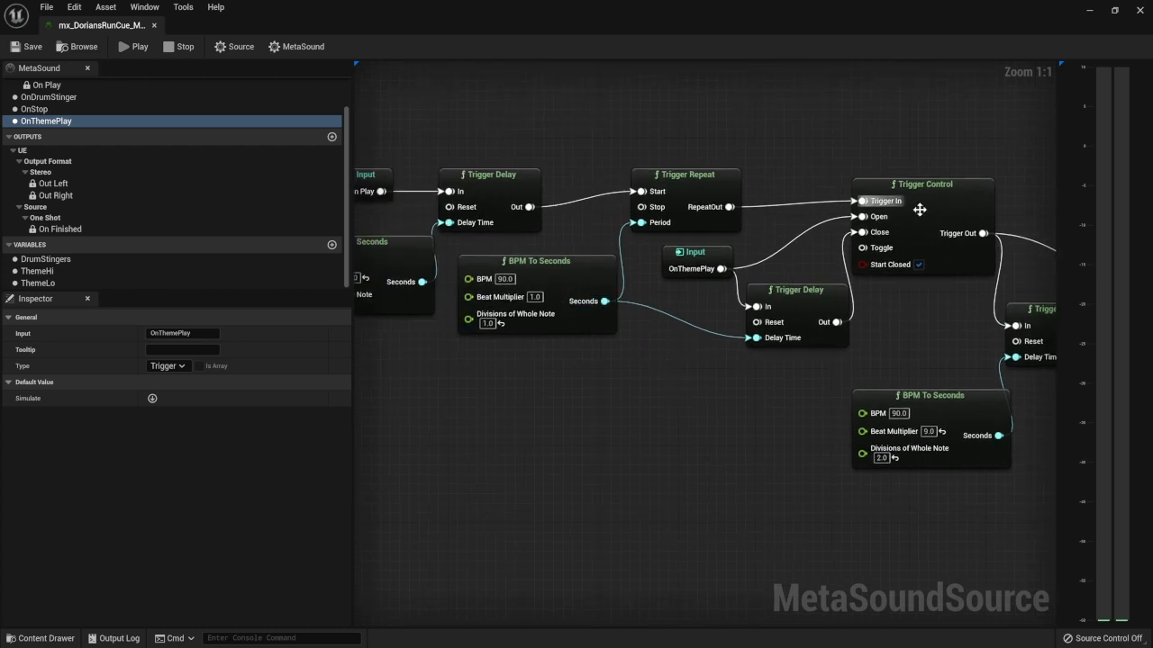
{"action": "right_click_drag", "start_coordinate": [733, 396], "coordinate": [613, 381]}
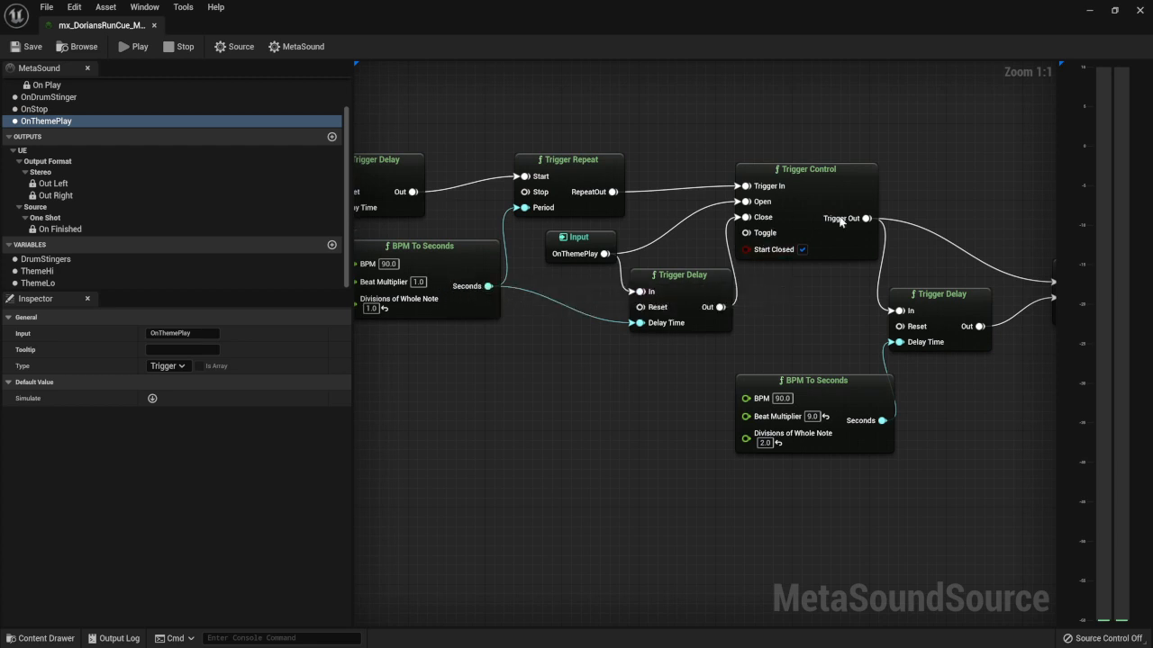
{"action": "right_click_drag", "start_coordinate": [765, 411], "coordinate": [655, 385]}
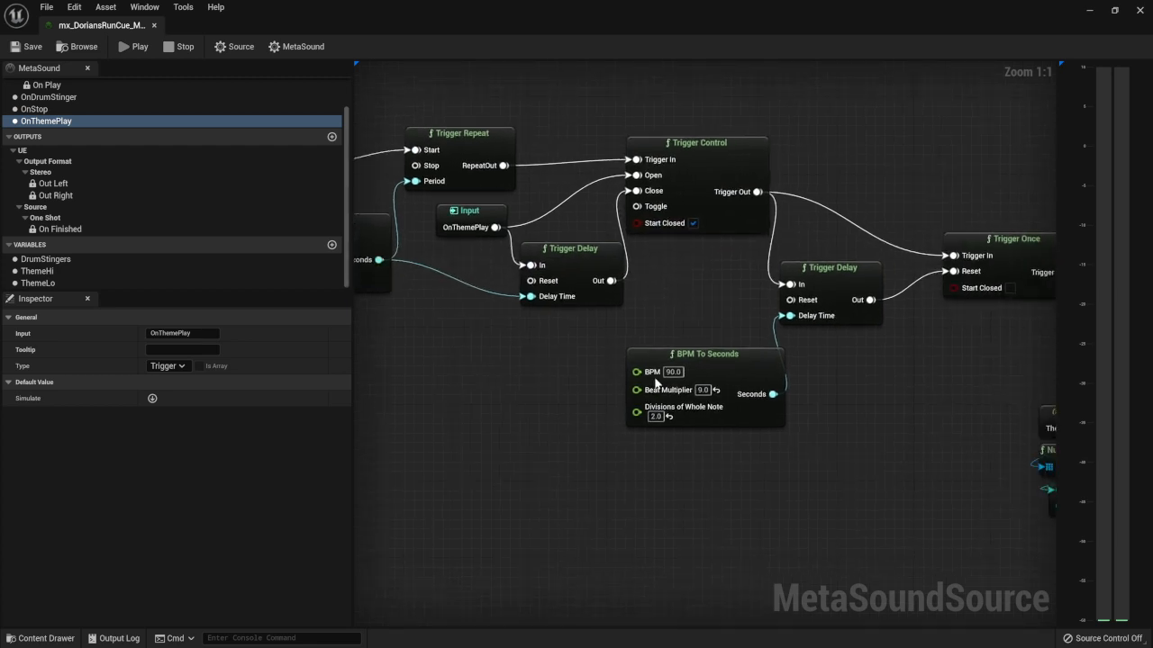
{"action": "right_click_drag", "start_coordinate": [895, 376], "coordinate": [625, 353]}
{"action": "right_click_drag", "start_coordinate": [691, 338], "coordinate": [543, 277]}
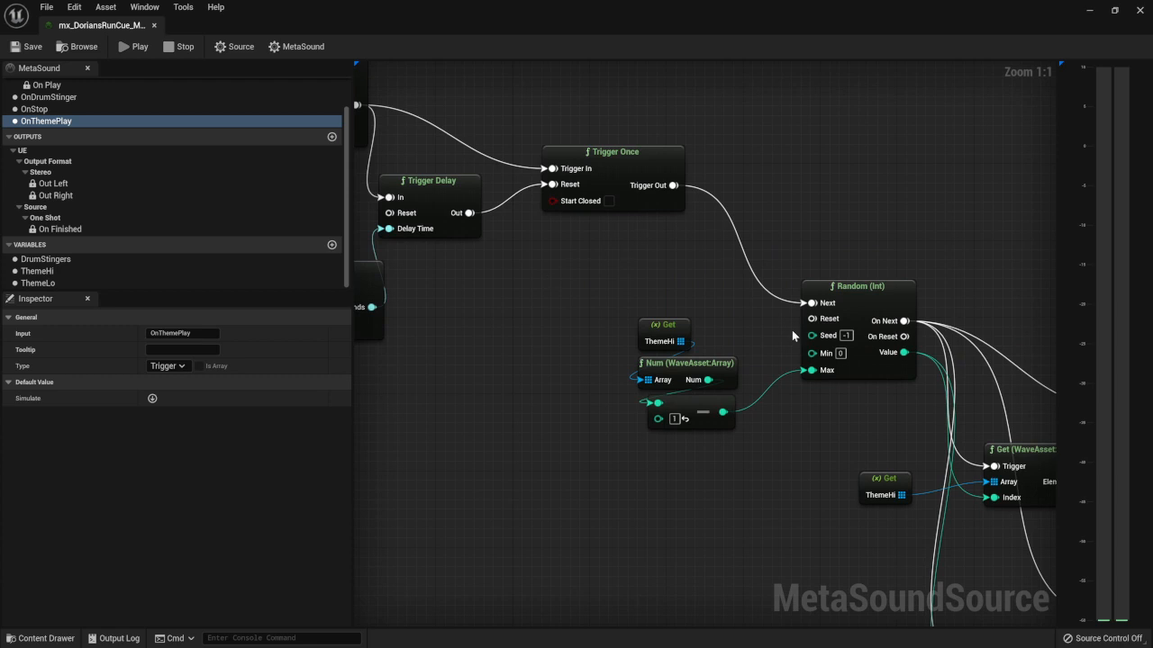
{"action": "right_click_drag", "start_coordinate": [485, 305], "coordinate": [678, 389]}
{"action": "scroll", "coordinate": [507, 323], "scroll_direction": "down", "scroll_amount": 4}
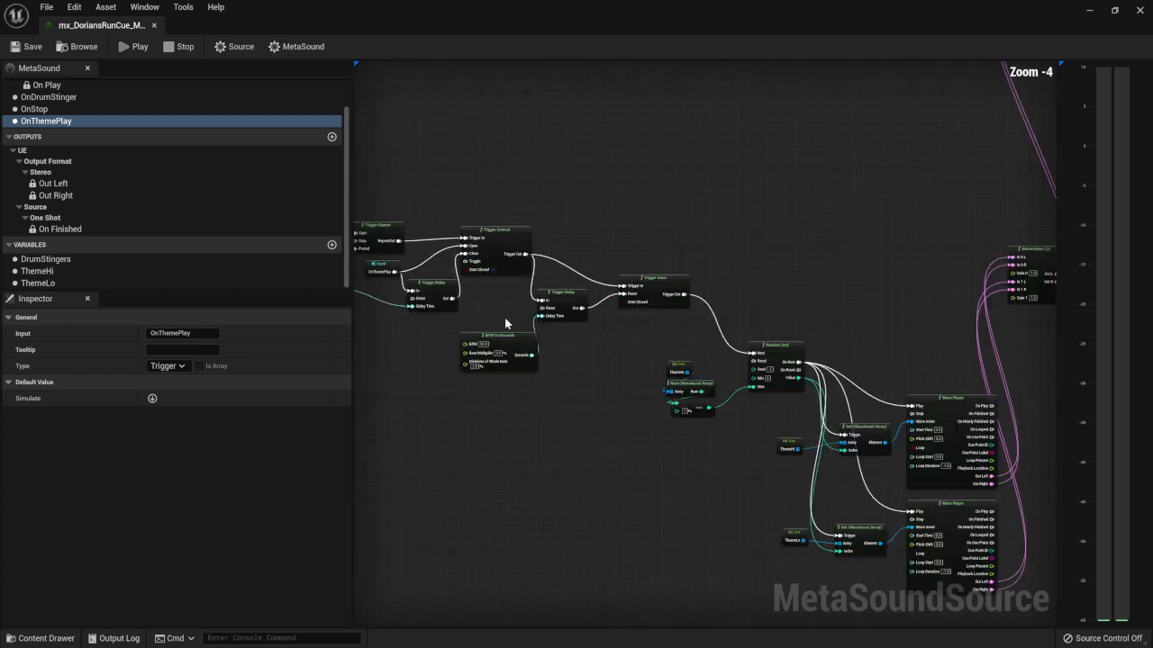
{"action": "right_click_drag", "start_coordinate": [416, 397], "coordinate": [613, 459]}
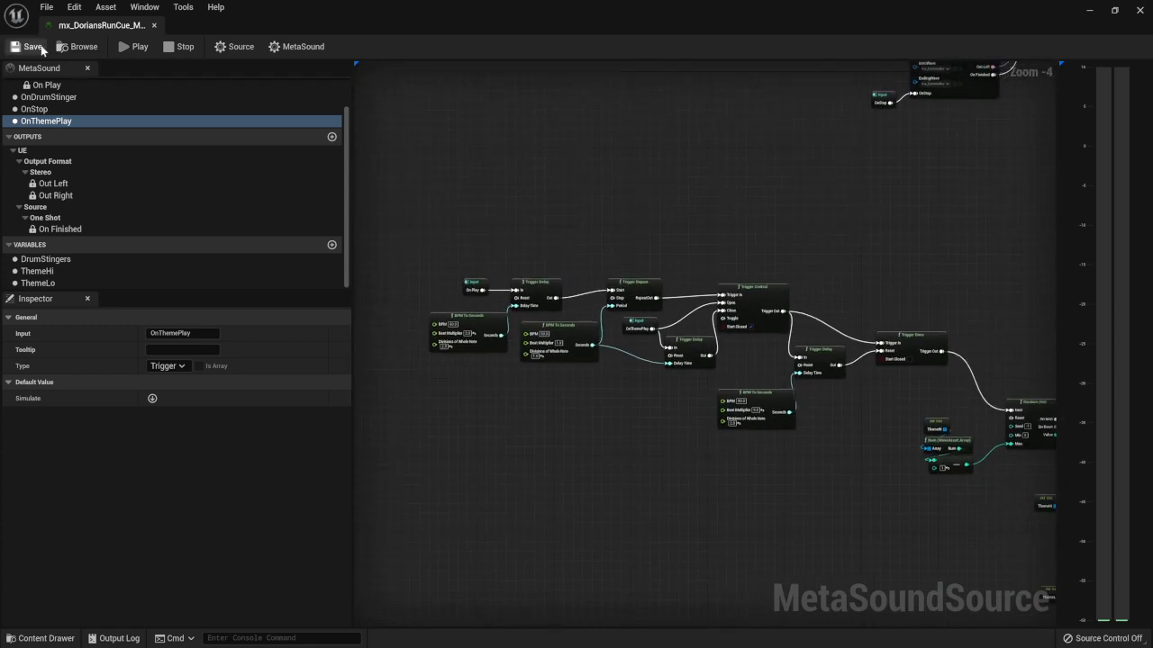
Step: Save and preview the MetaSound, simulate OnThemePlay once, view the trigger nodes during playback, and stop
{"action": "left_click", "coordinate": [33, 46]}
{"action": "left_click", "coordinate": [126, 47]}
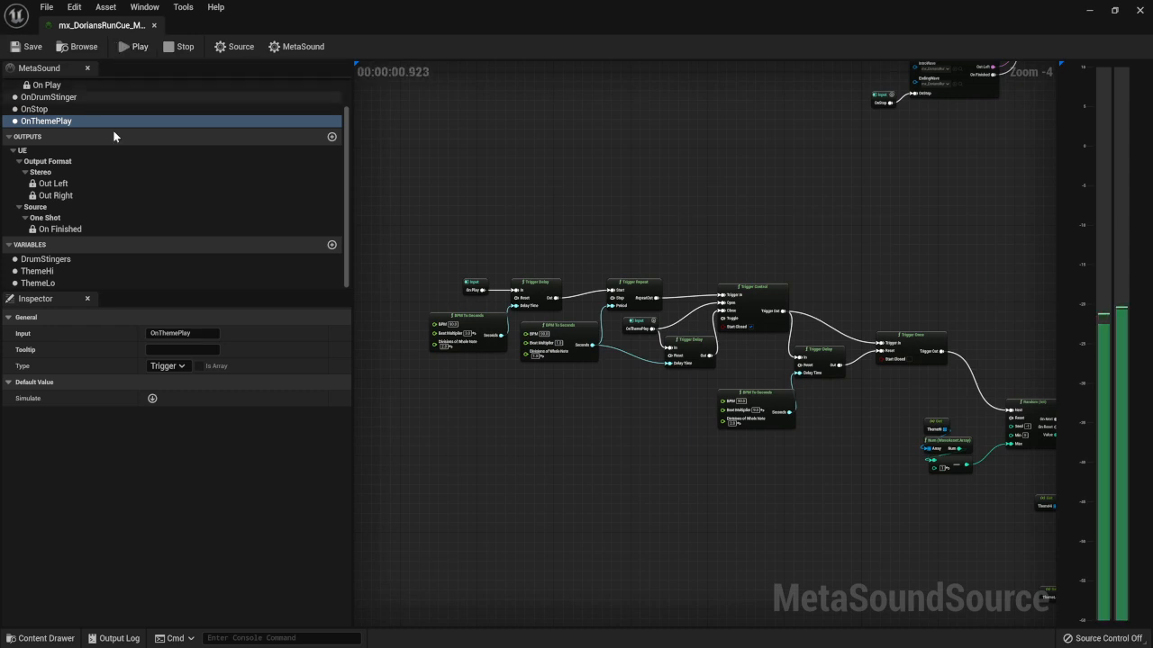
{"action": "left_click", "coordinate": [152, 399]}
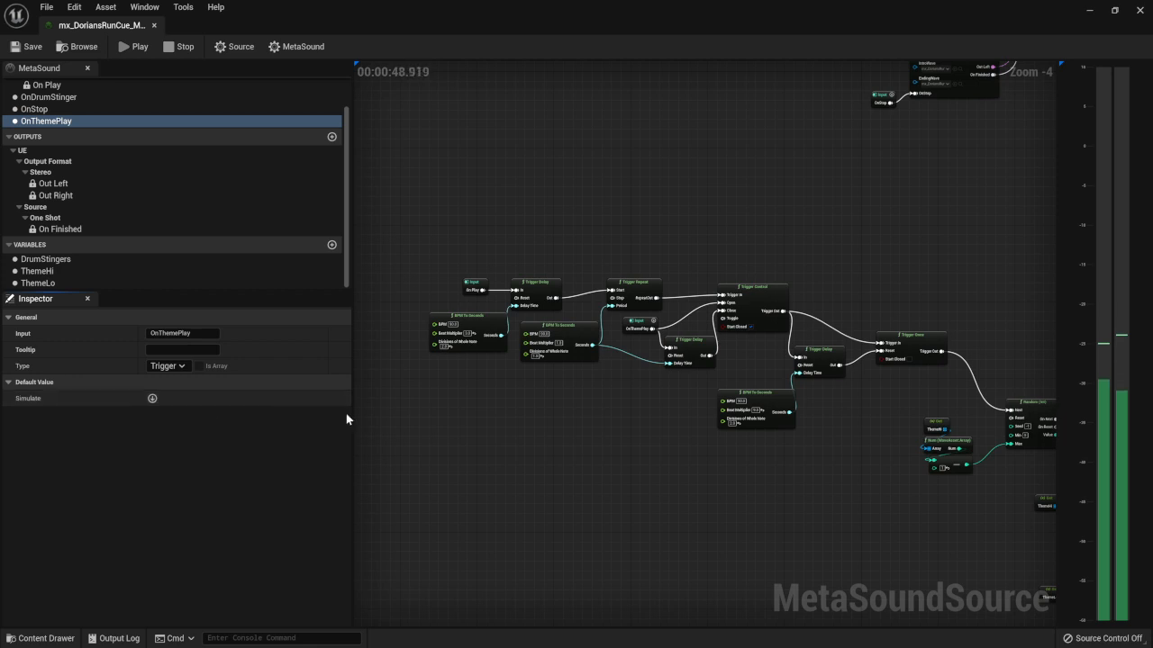
{"action": "scroll", "coordinate": [702, 396], "scroll_direction": "up", "scroll_amount": 4}
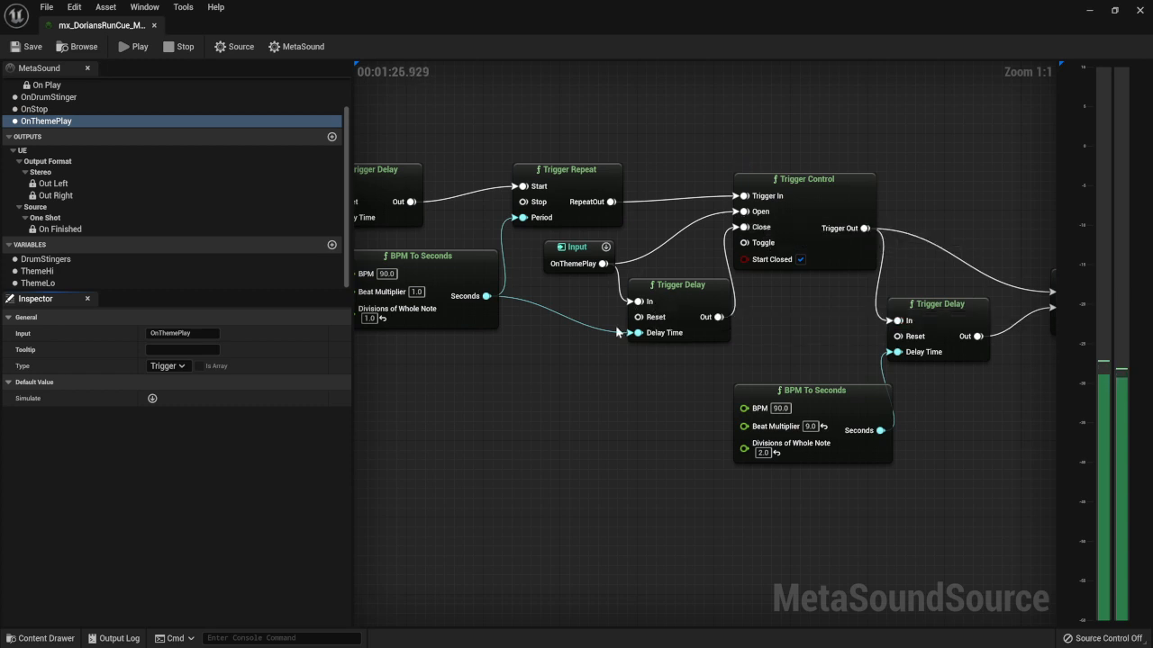
{"action": "left_click", "coordinate": [168, 50]}
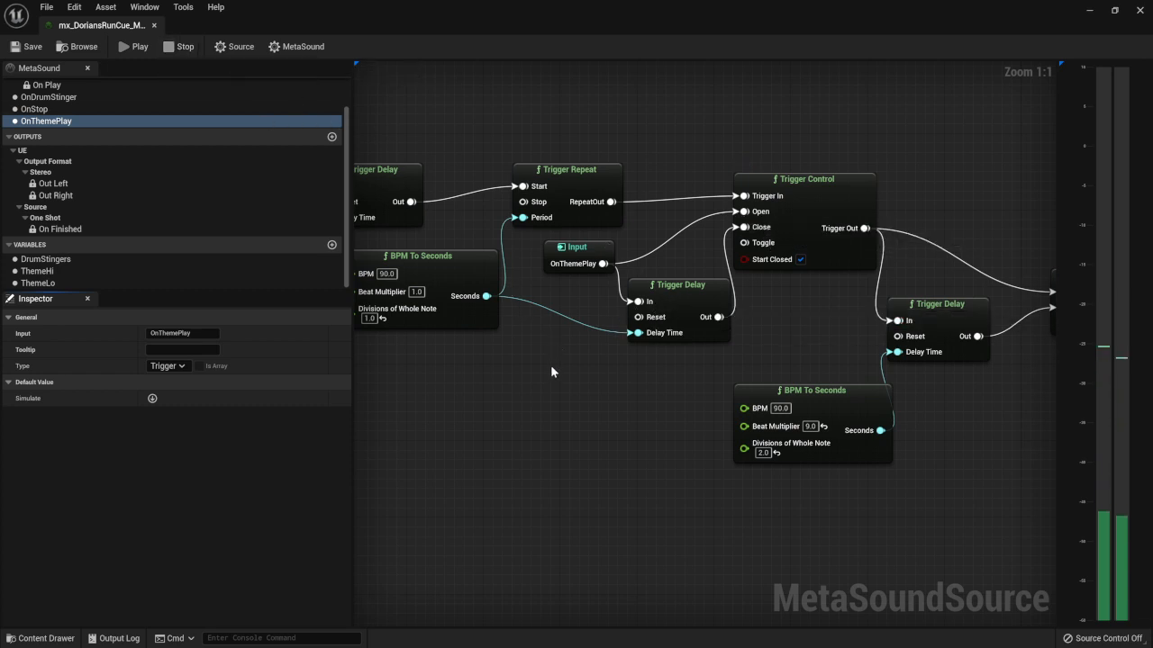
Step: Try routing OnThemePlay through a new Trigger Pipe into Trigger Control's Close, using the Trigger Repeat period's BPM To Seconds output as its Delay Time
{"action": "left_click_drag", "start_coordinate": [602, 264], "coordinate": [590, 411]}
{"action": "type", "text": "trigger de"}
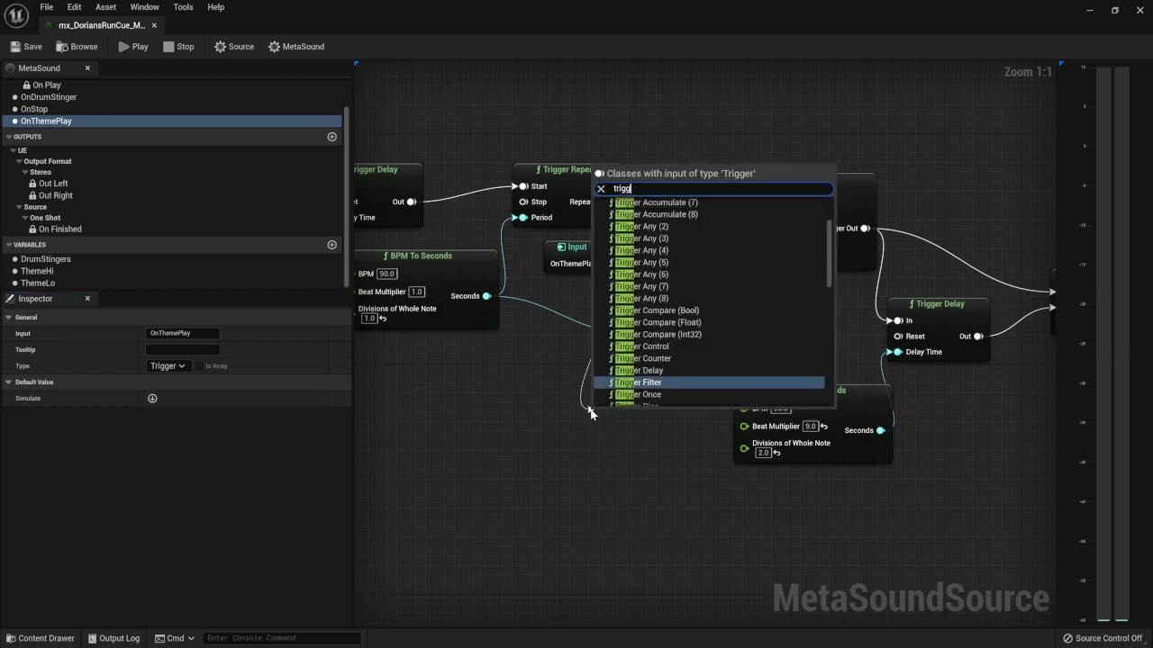
{"action": "key", "text": "Return"}
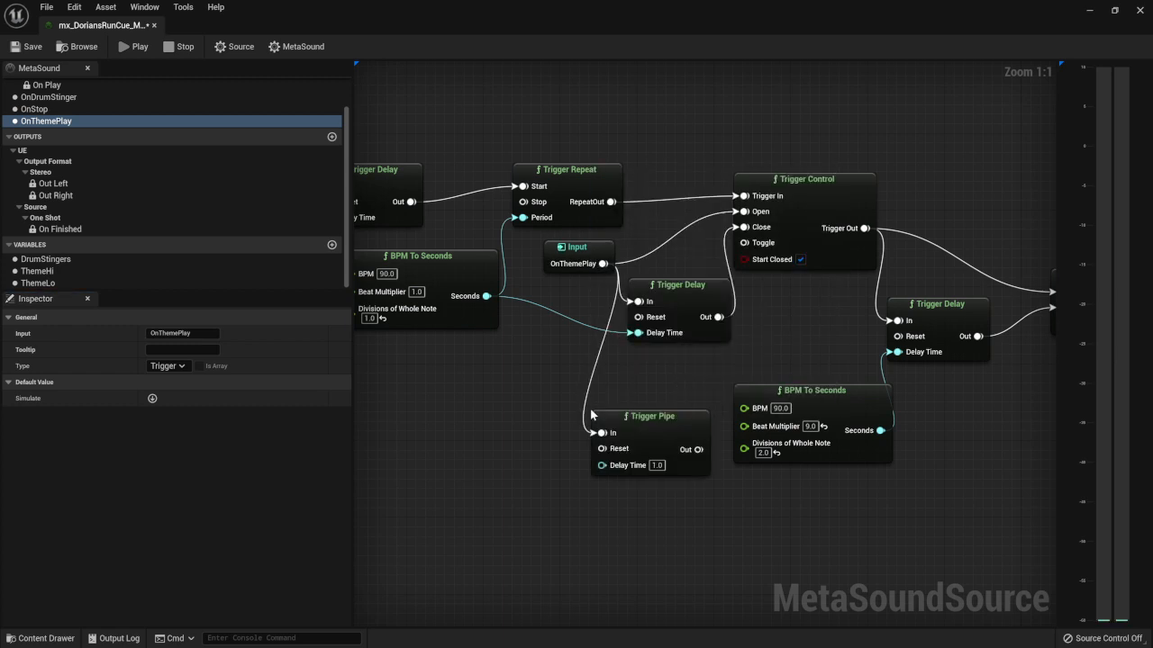
{"action": "left_click_drag", "start_coordinate": [591, 415], "coordinate": [588, 360]}
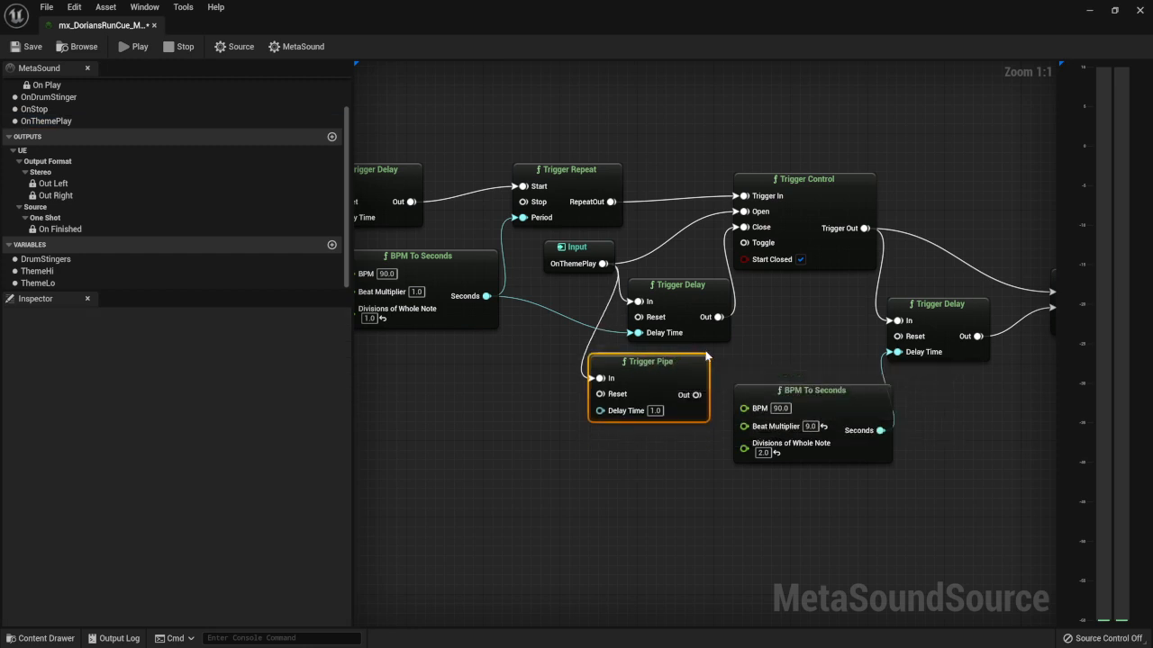
{"action": "left_click_drag", "start_coordinate": [696, 395], "coordinate": [756, 232]}
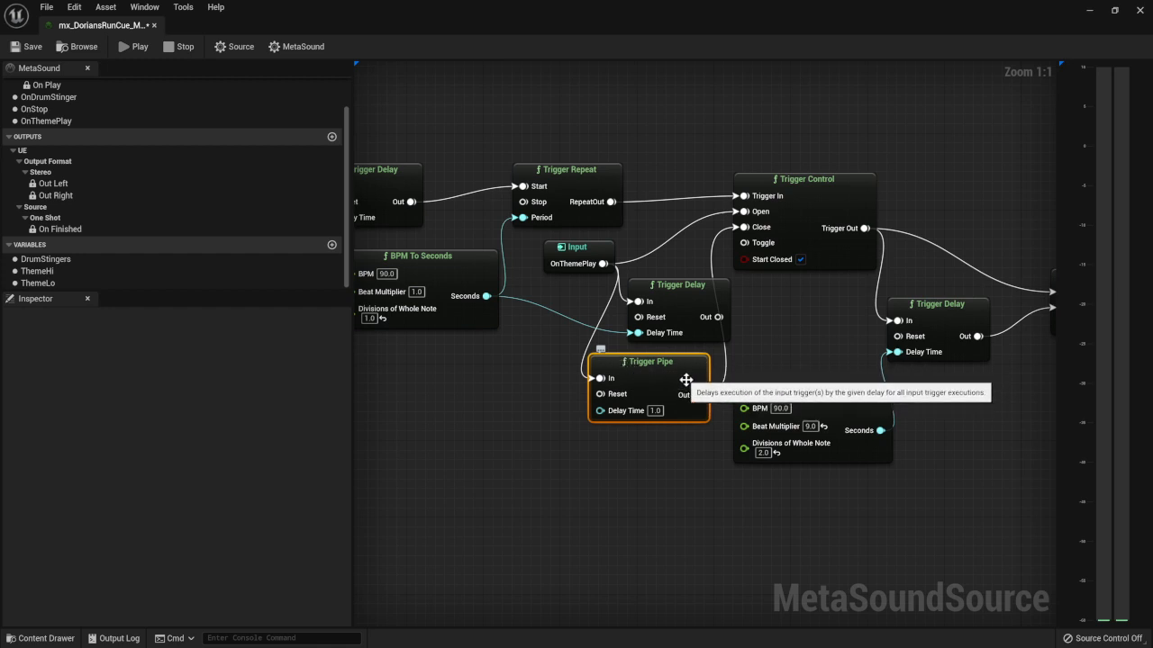
{"action": "left_click_drag", "start_coordinate": [487, 295], "coordinate": [601, 409]}
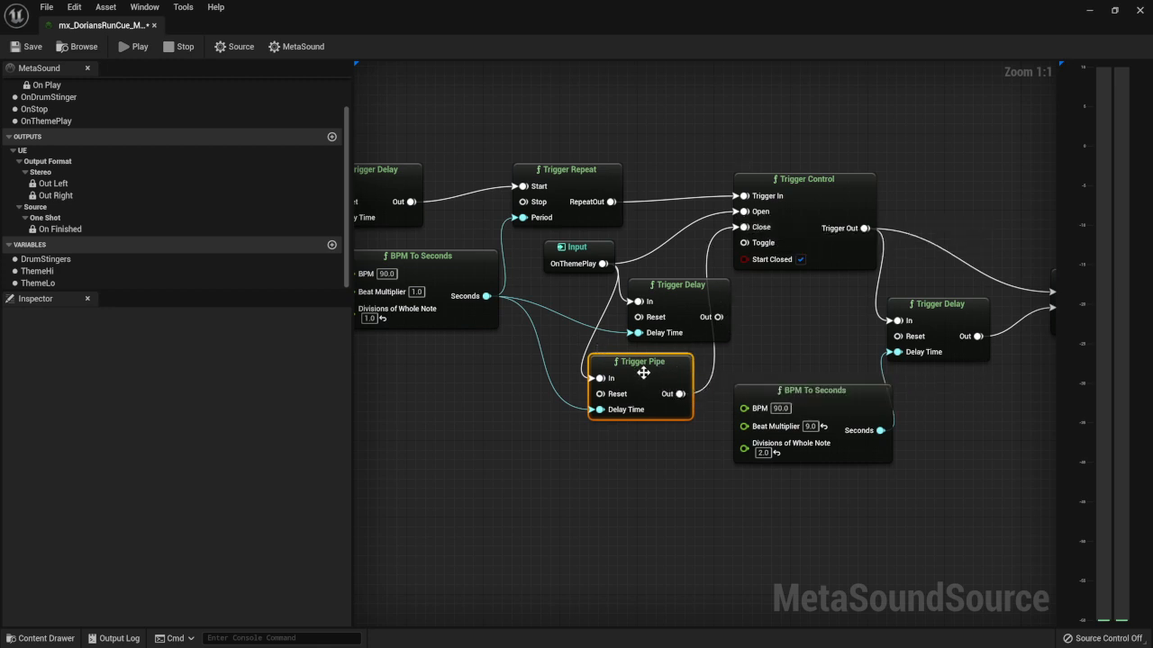
Step: Delete the Trigger Pipe, reconnect the Trigger Delay's Out to Trigger Control's Close, and space out the Trigger Delay and OnThemePlay nodes
{"action": "key", "text": "Delete"}
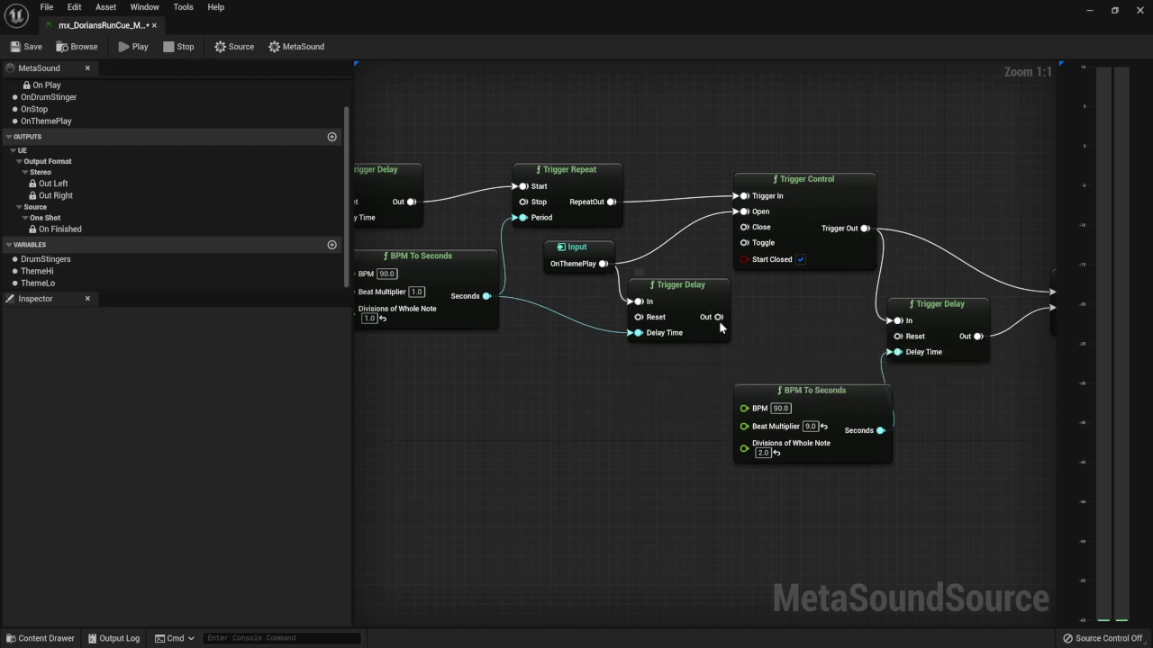
{"action": "left_click_drag", "start_coordinate": [718, 317], "coordinate": [745, 228]}
{"action": "mouse_move", "coordinate": [685, 302]}
{"action": "left_mouse_down"}
{"action": "mouse_move", "coordinate": [665, 328]}
{"action": "mouse_move", "coordinate": [687, 313]}
{"action": "mouse_move", "coordinate": [657, 298]}
{"action": "mouse_move", "coordinate": [674, 300]}
{"action": "left_mouse_up"}
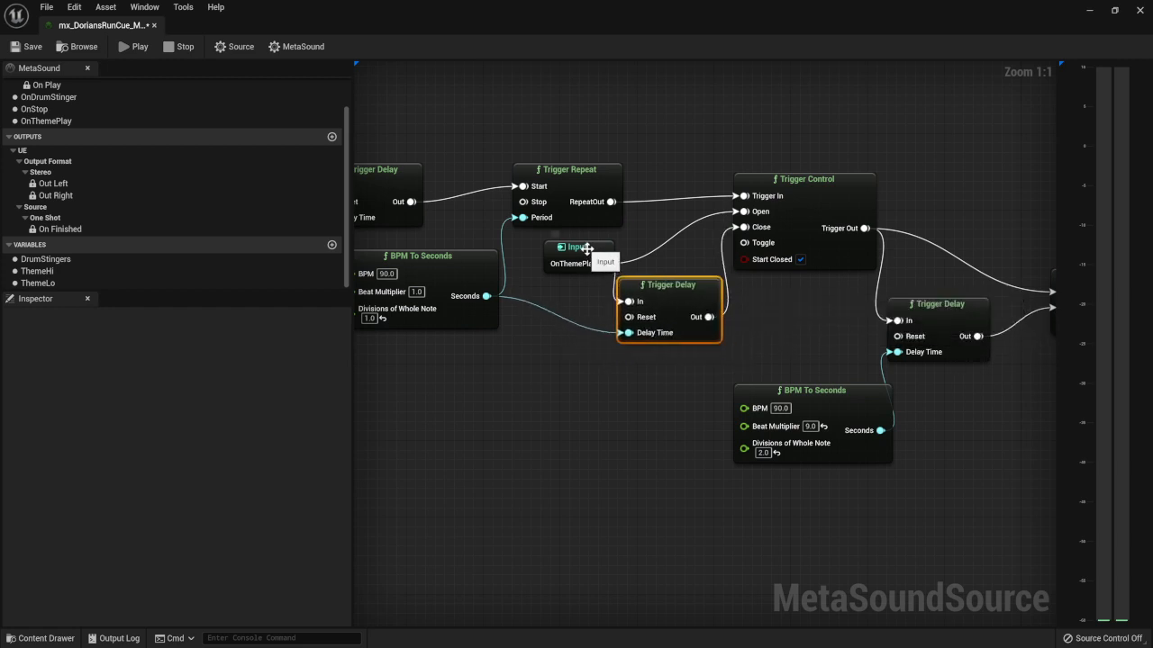
{"action": "left_click_drag", "start_coordinate": [586, 248], "coordinate": [566, 254]}
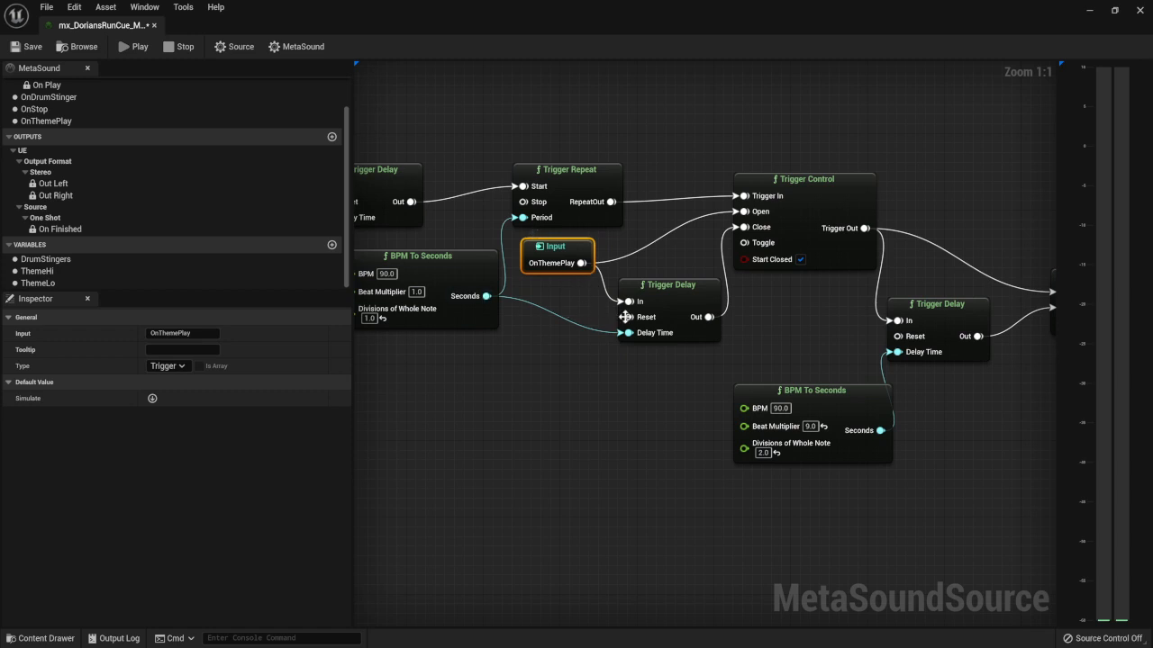
{"action": "left_click_drag", "start_coordinate": [679, 303], "coordinate": [762, 321]}
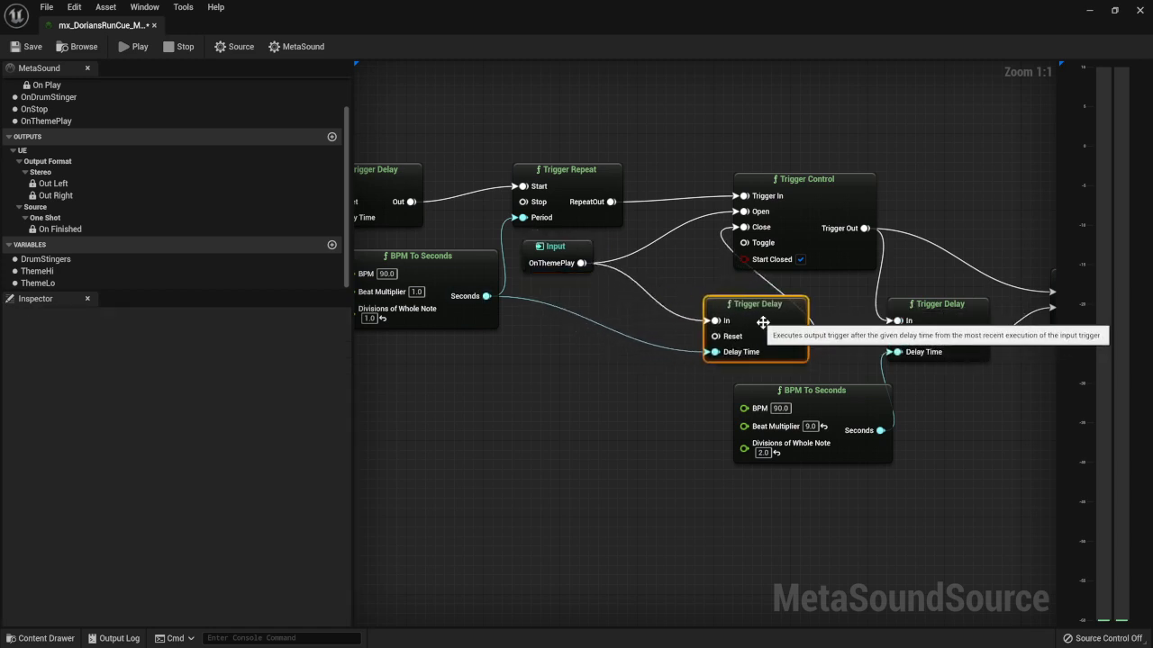
{"action": "right_click_drag", "start_coordinate": [879, 356], "coordinate": [621, 353]}
{"action": "right_click_drag", "start_coordinate": [863, 384], "coordinate": [1027, 396]}
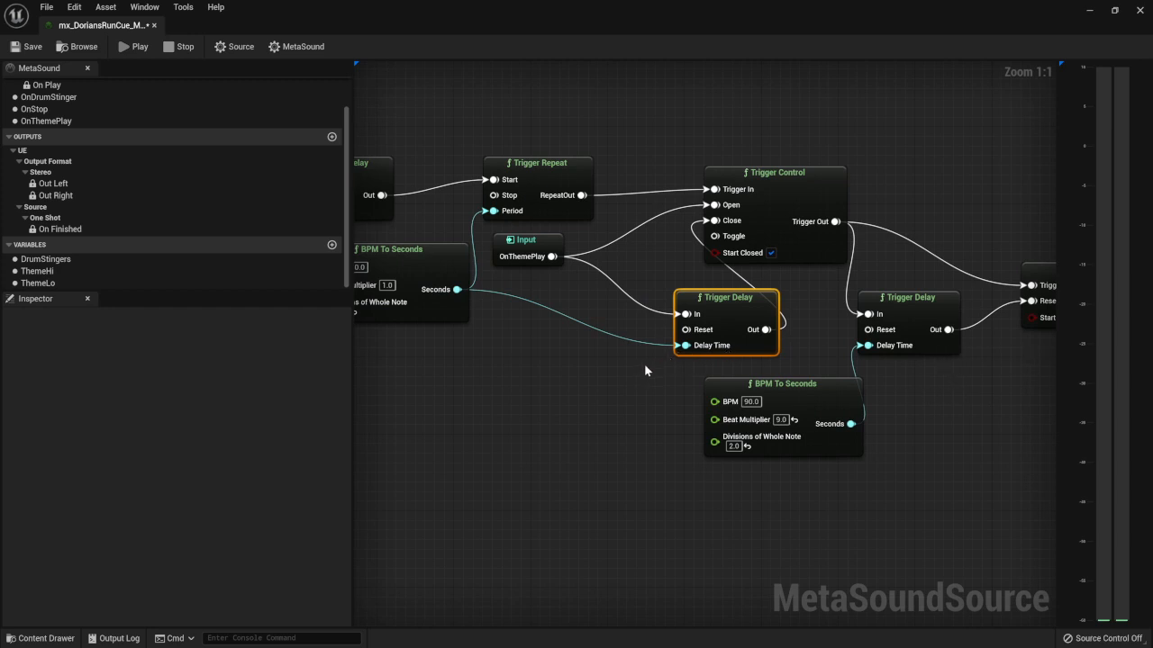
{"action": "right_click_drag", "start_coordinate": [637, 385], "coordinate": [592, 393]}
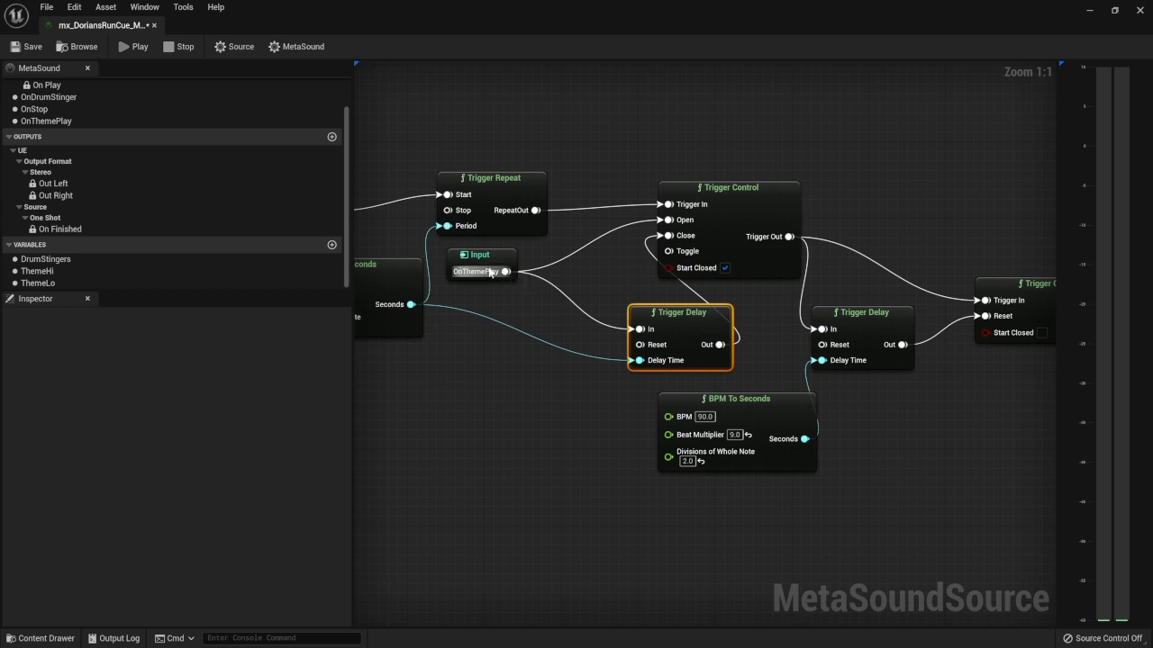
Step: Add a Trigger Once fed by OnThemePlay, connect its Trigger Out to the closing Trigger Delay's In, and place it beside that delay
{"action": "left_click_drag", "start_coordinate": [506, 271], "coordinate": [464, 381]}
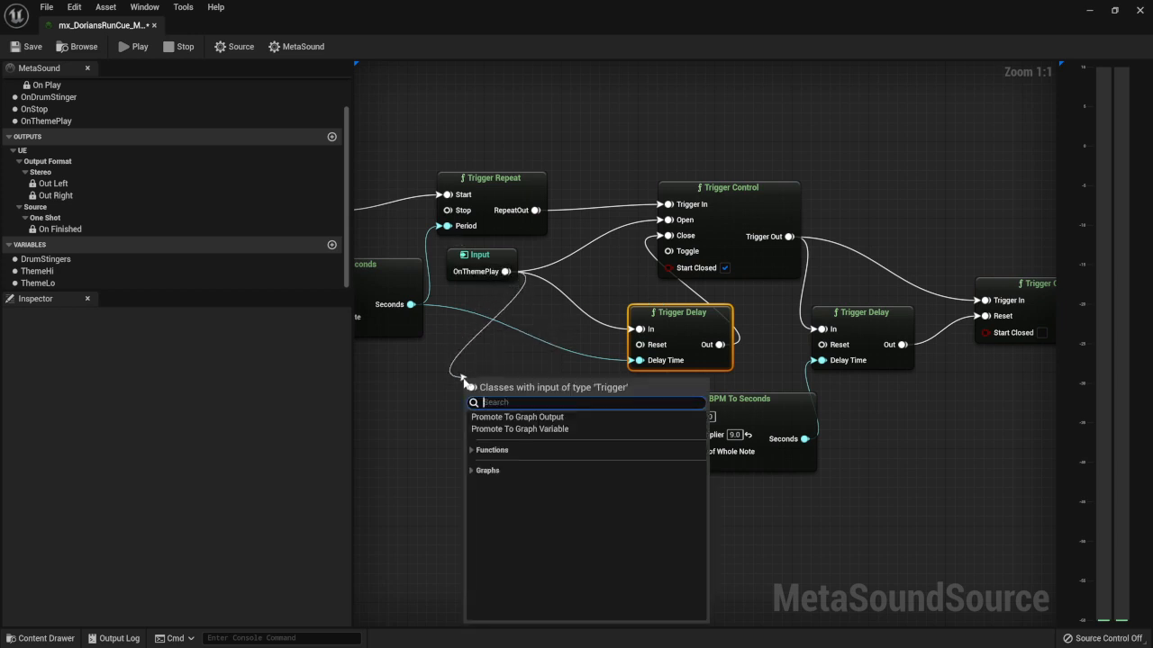
{"action": "type", "text": "trigger once"}
{"action": "key", "text": "Return"}
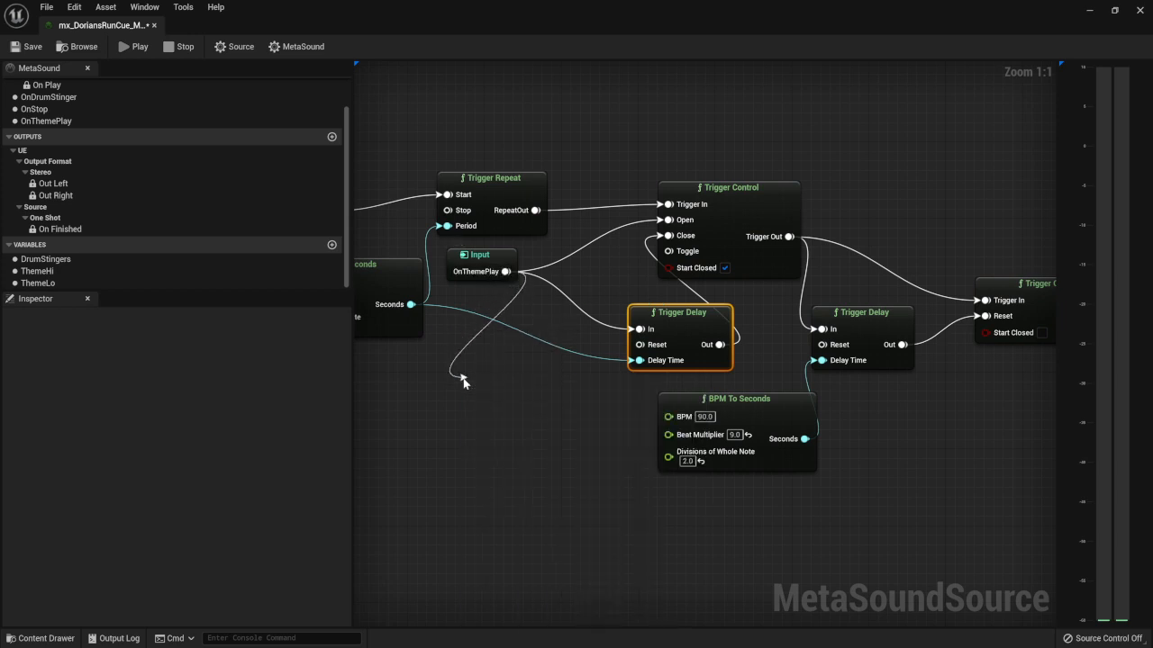
{"action": "left_click_drag", "start_coordinate": [595, 418], "coordinate": [638, 328]}
{"action": "left_click_drag", "start_coordinate": [533, 382], "coordinate": [552, 329]}
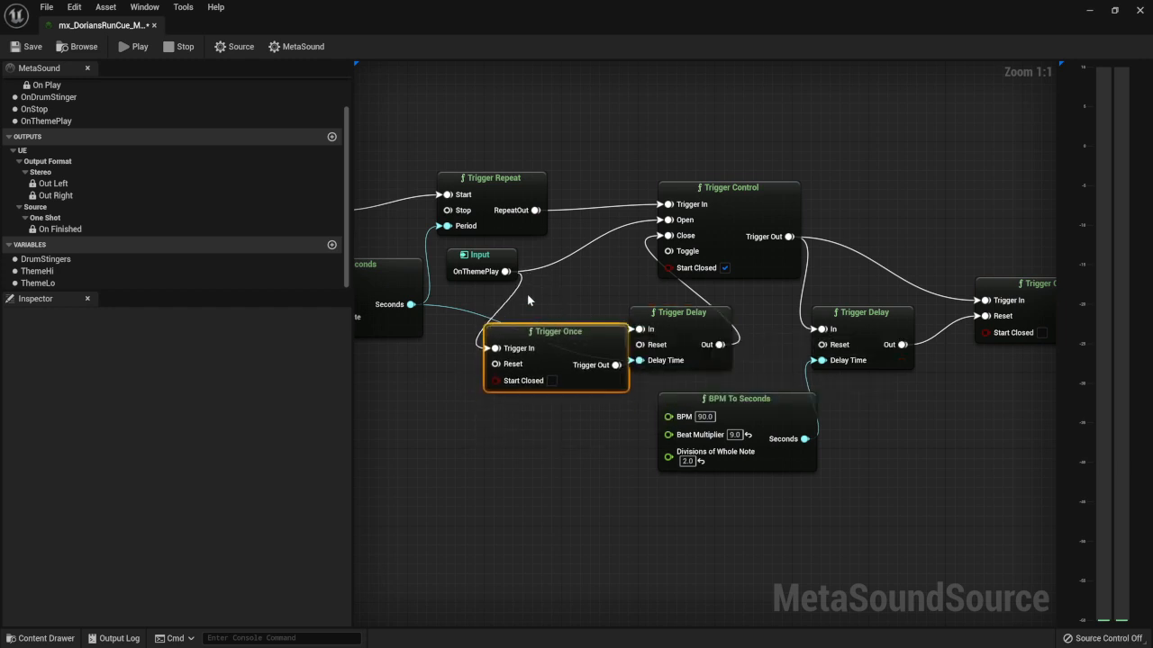
Step: Connect Trigger Repeat's RepeatOut to the new Trigger Once's Reset and rearrange the OnThemePlay, Trigger Once and Trigger Delay nodes
{"action": "left_click_drag", "start_coordinate": [494, 258], "coordinate": [484, 257]}
{"action": "left_click_drag", "start_coordinate": [536, 211], "coordinate": [497, 364]}
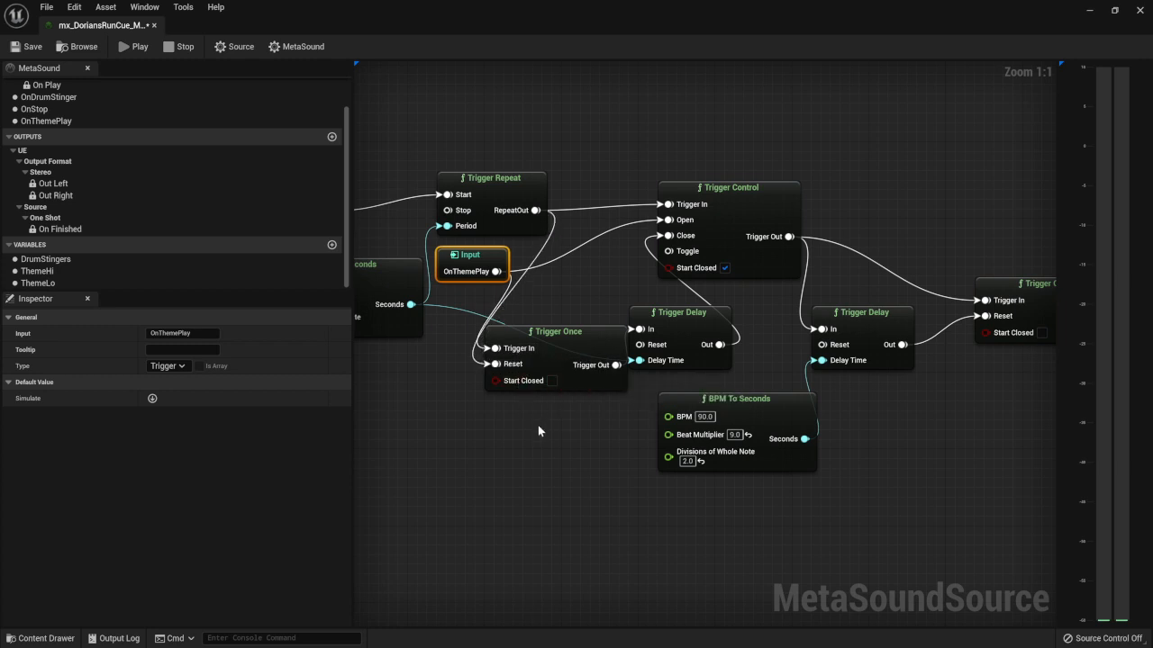
{"action": "left_click_drag", "start_coordinate": [656, 312], "coordinate": [693, 322]}
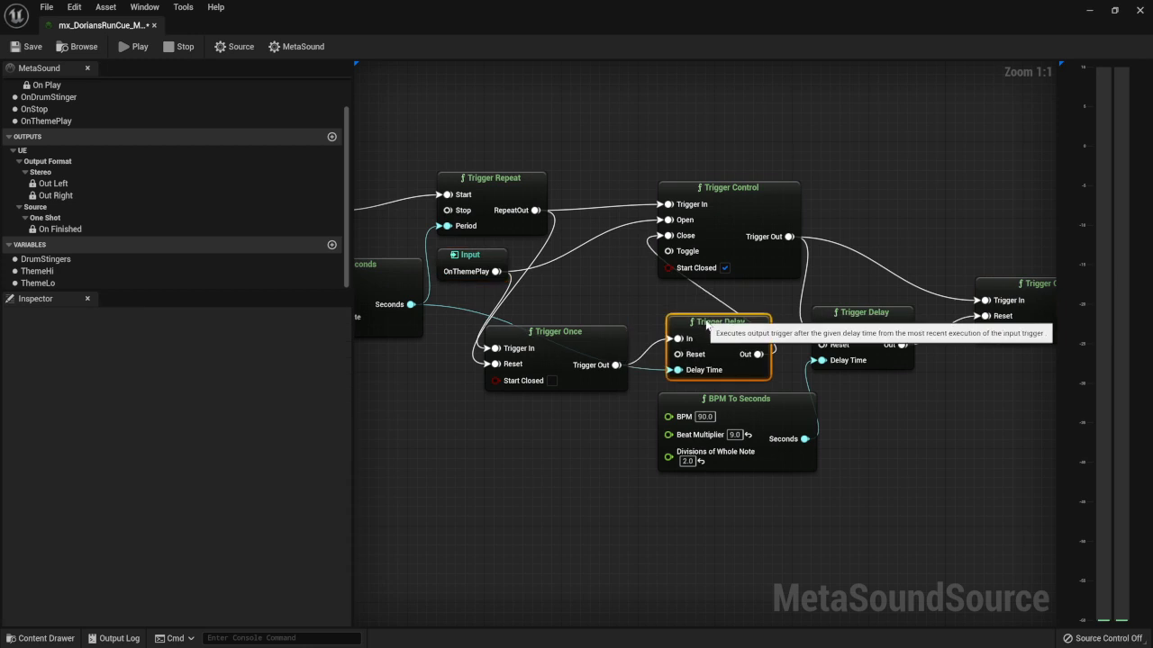
{"action": "left_click", "coordinate": [619, 333]}
{"action": "left_click_drag", "start_coordinate": [619, 333], "coordinate": [639, 323]}
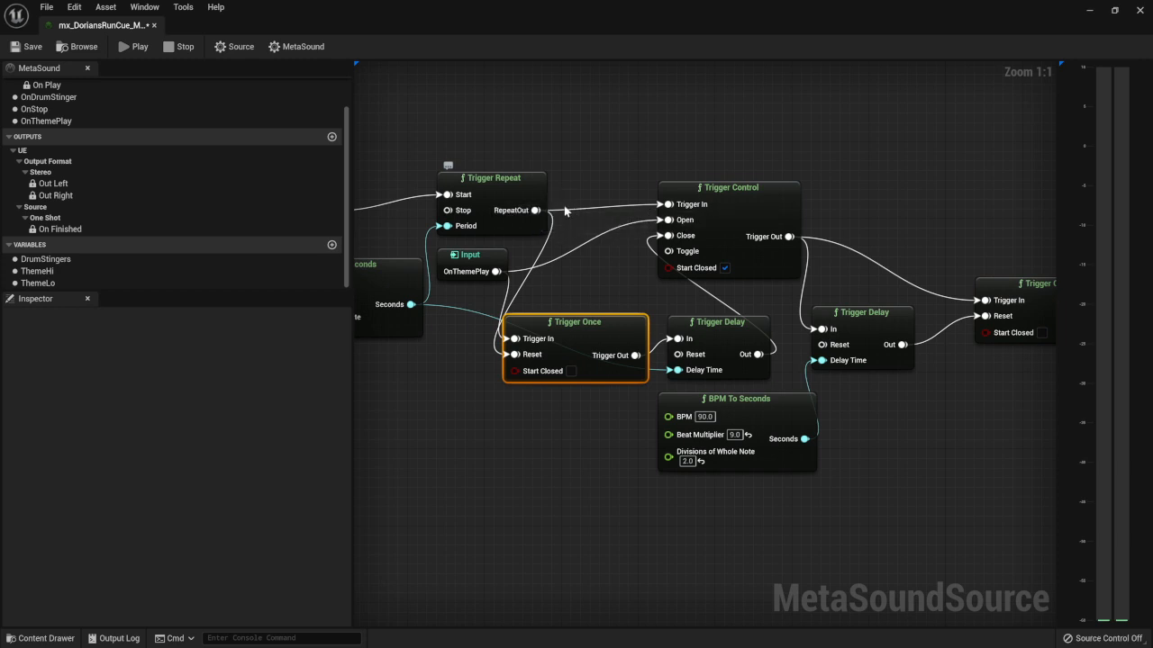
Step: Save the MetaSound and preview it, simulating the OnThemePlay trigger twice during playback
{"action": "left_click", "coordinate": [29, 45]}
{"action": "left_click", "coordinate": [127, 46]}
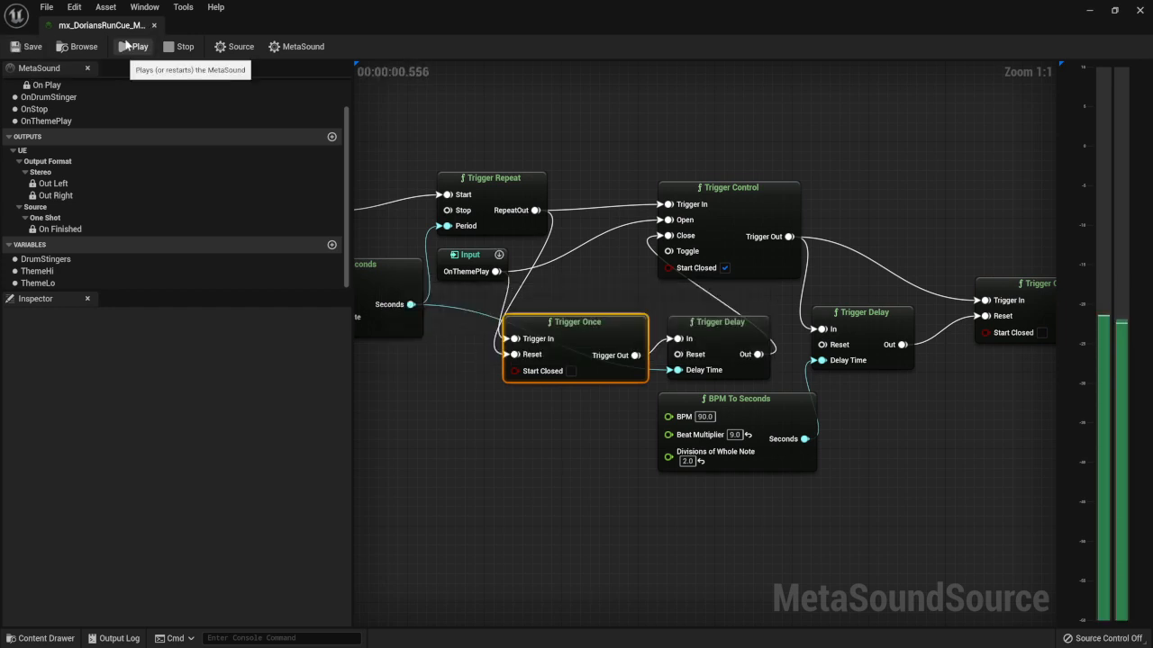
{"action": "left_click", "coordinate": [81, 119]}
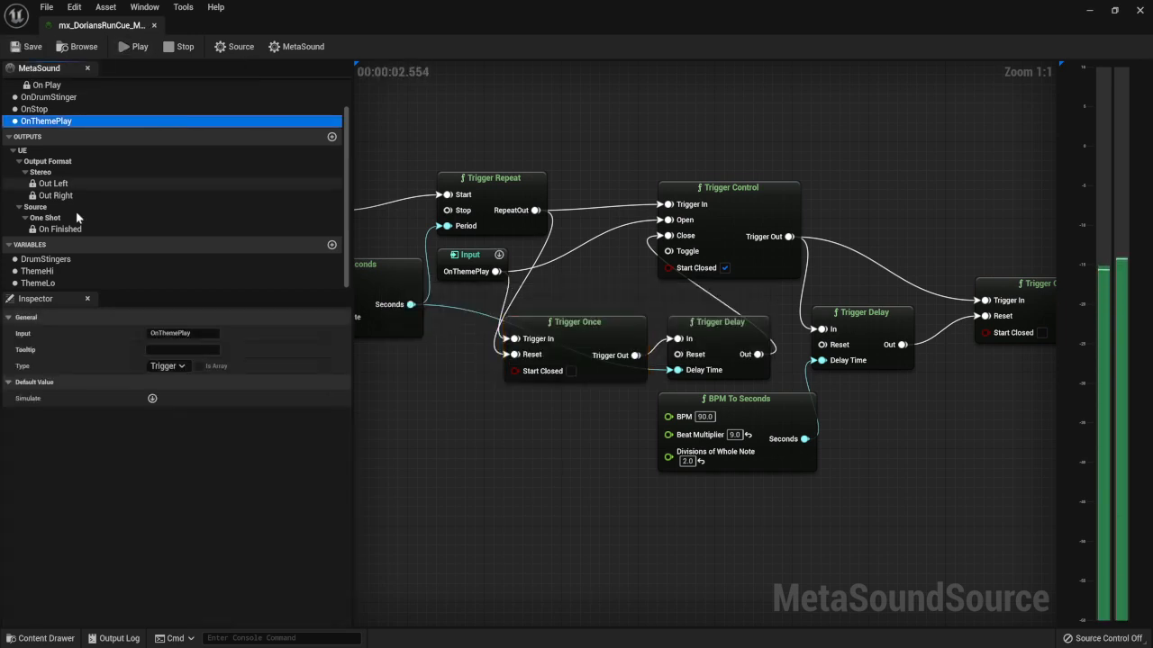
{"action": "left_click", "coordinate": [153, 402]}
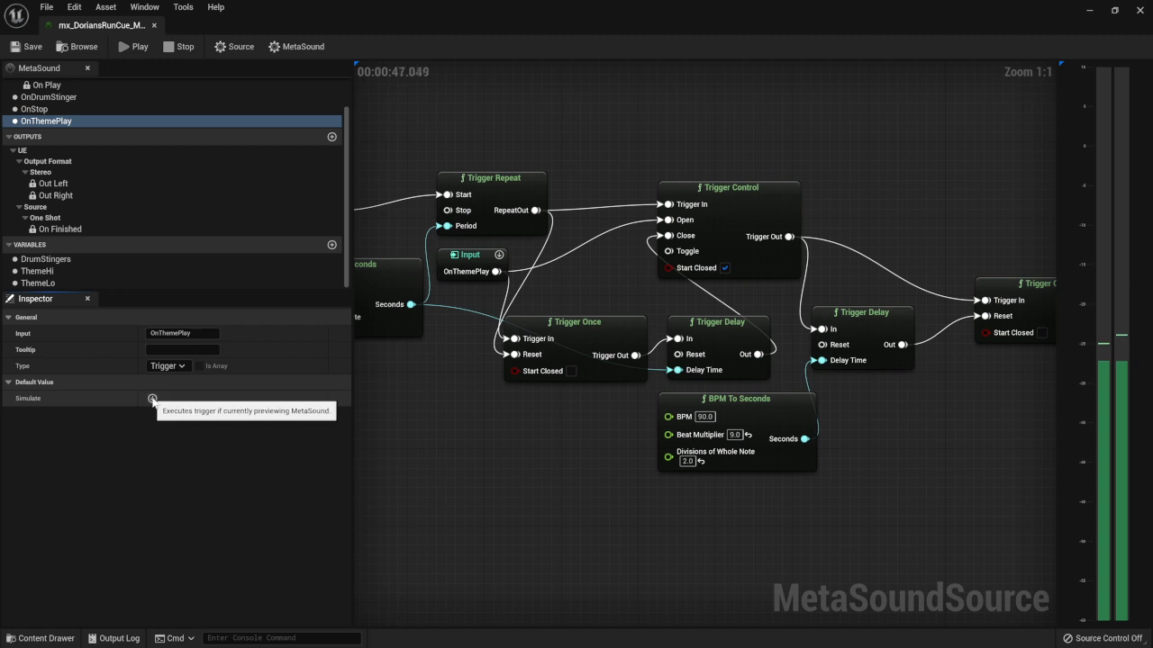
{"action": "left_click", "coordinate": [150, 400]}
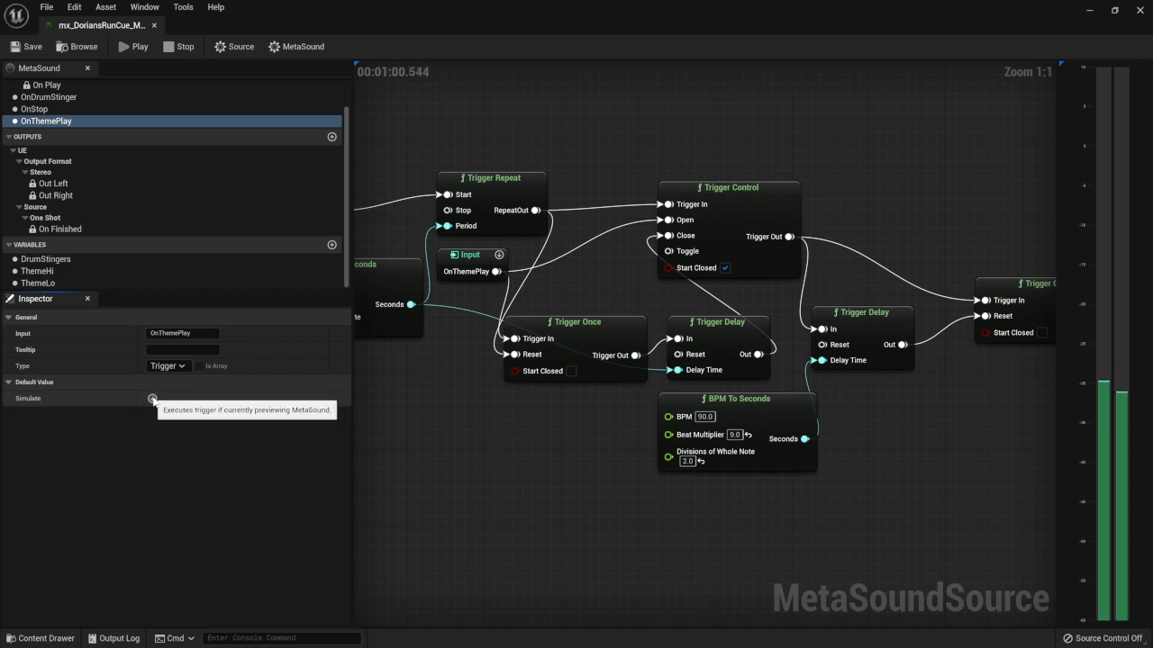
Step: Space out the Trigger Repeat and OnThemePlay nodes during playback, reselect the OnThemePlay input, and stop the preview
{"action": "left_click_drag", "start_coordinate": [522, 183], "coordinate": [490, 172]}
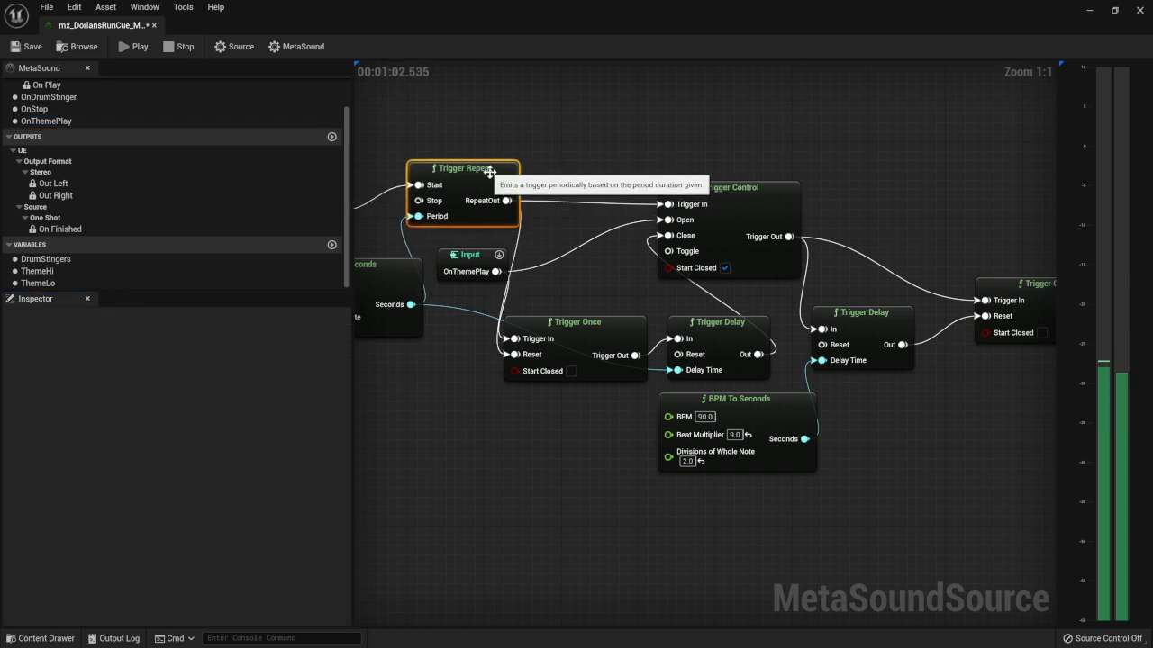
{"action": "left_click_drag", "start_coordinate": [484, 264], "coordinate": [580, 265]}
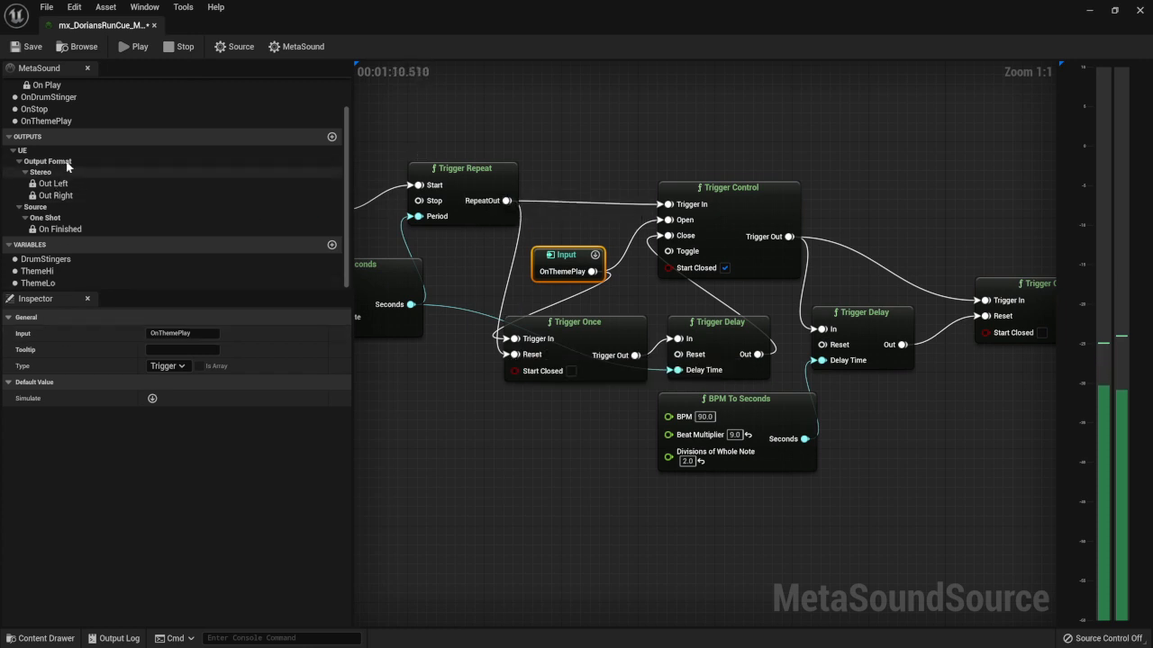
{"action": "left_click", "coordinate": [45, 120]}
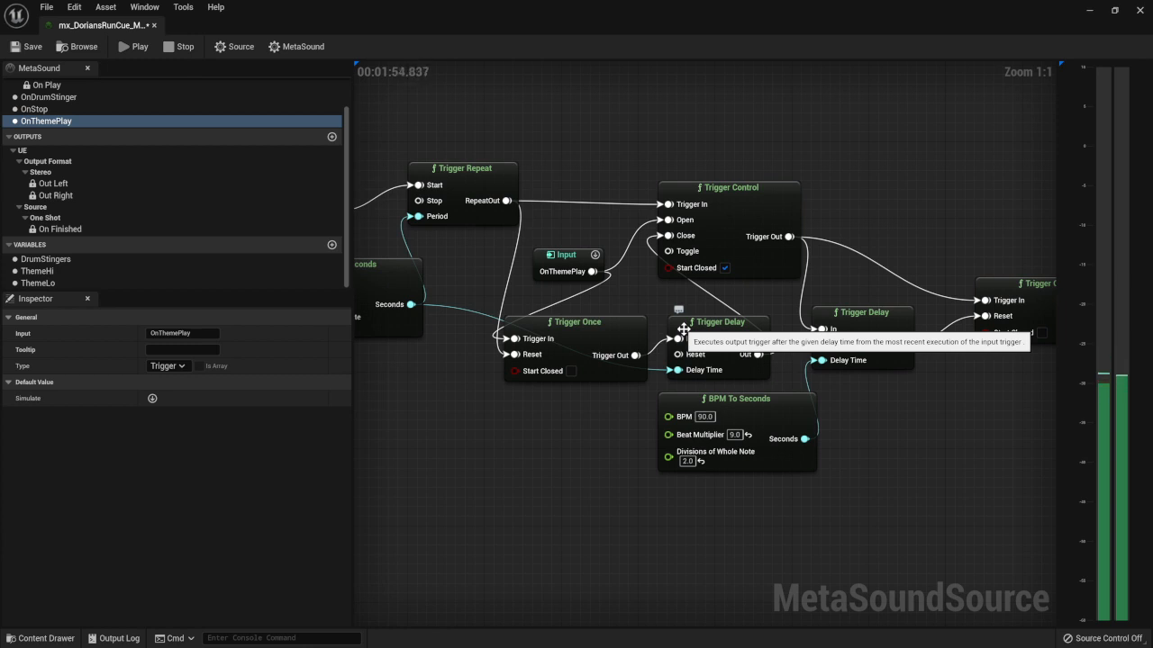
{"action": "left_click", "coordinate": [178, 46]}
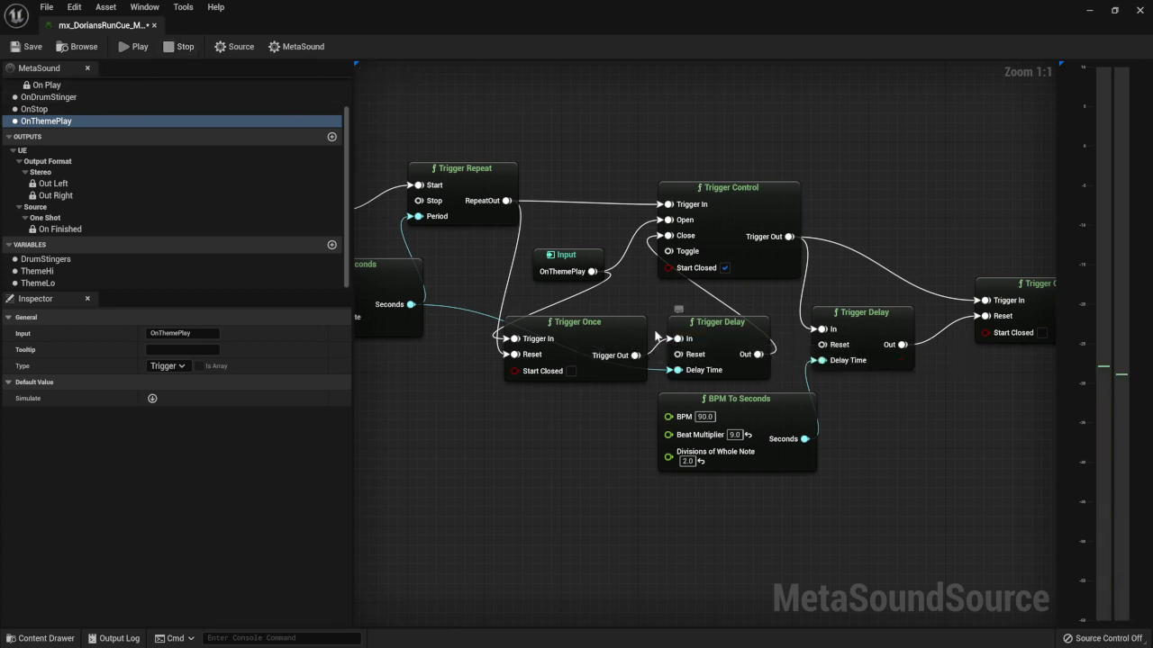
Step: Swap the places of the new Trigger Once and the closing Trigger Delay so the delay sits ahead of Trigger Once
{"action": "left_click_drag", "start_coordinate": [629, 321], "coordinate": [586, 363]}
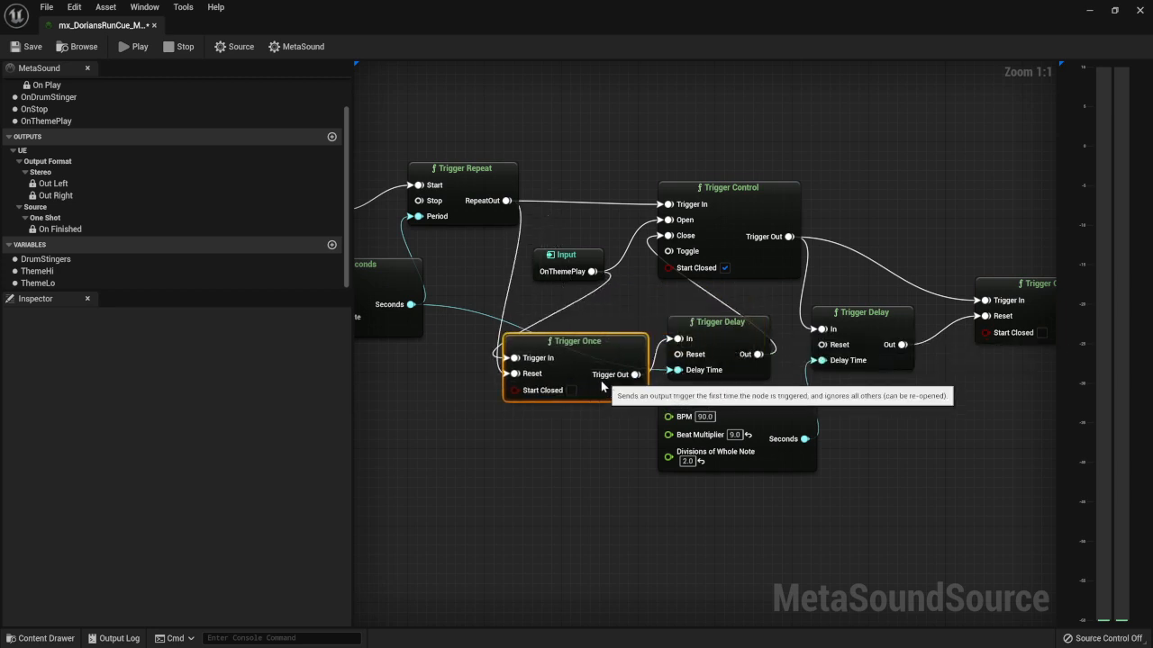
{"action": "left_click_drag", "start_coordinate": [724, 345], "coordinate": [409, 481]}
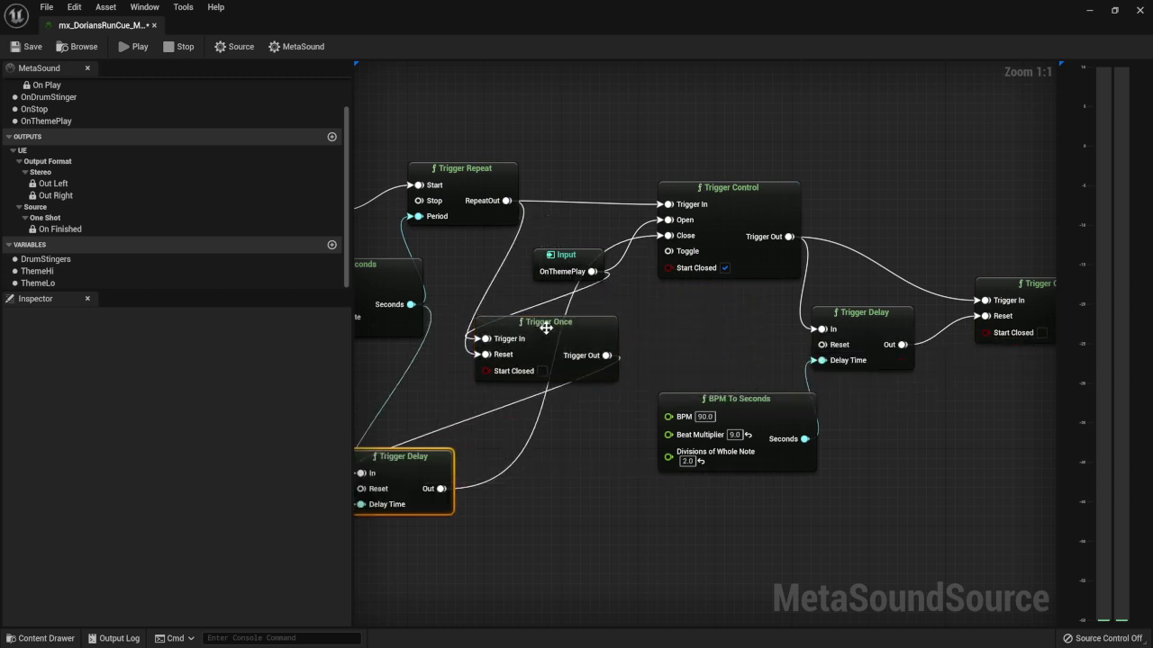
{"action": "left_click_drag", "start_coordinate": [547, 326], "coordinate": [682, 317]}
{"action": "left_click_drag", "start_coordinate": [437, 461], "coordinate": [573, 394]}
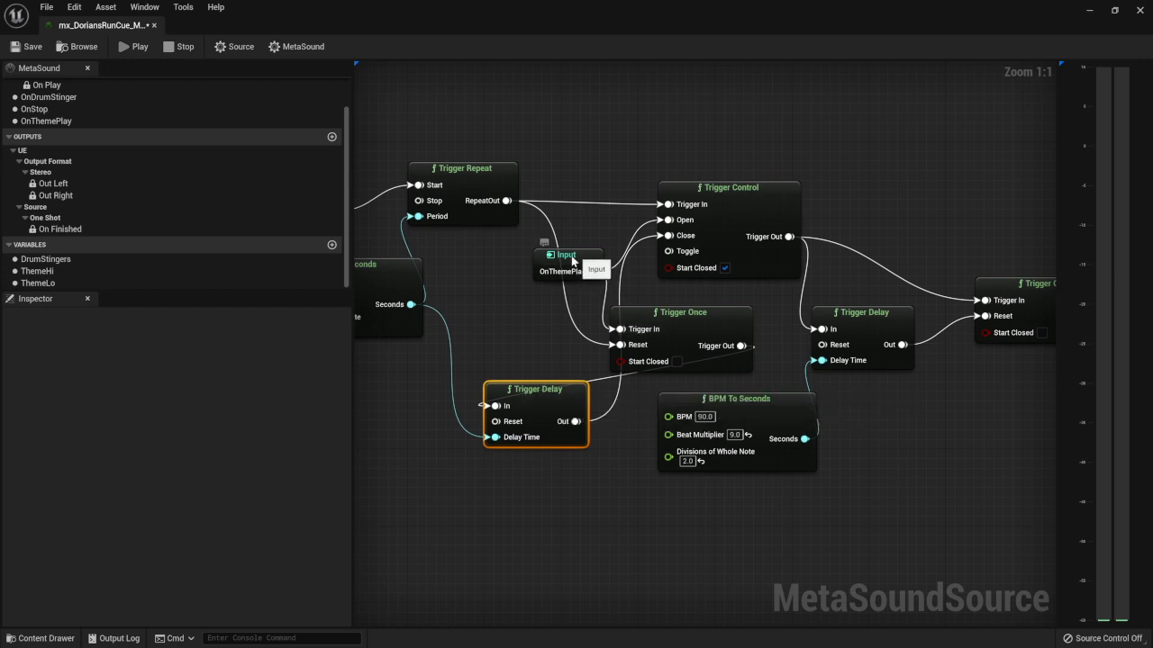
Step: Rewire OnThemePlay into the Trigger Delay's In, the delay's Out into Trigger Once's Trigger In, and Trigger Once's output into Trigger Control's Close
{"action": "left_click_drag", "start_coordinate": [578, 258], "coordinate": [495, 406]}
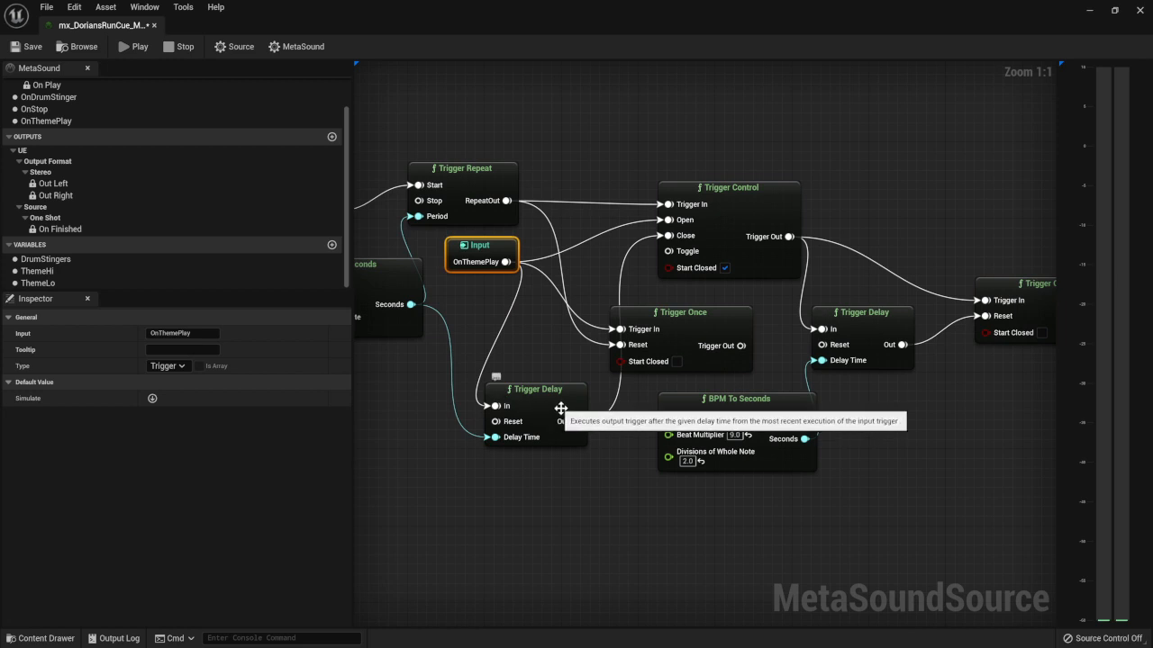
{"action": "left_click_drag", "start_coordinate": [574, 422], "coordinate": [621, 329]}
{"action": "left_click_drag", "start_coordinate": [740, 346], "coordinate": [681, 238]}
{"action": "mouse_move", "coordinate": [696, 317]}
{"action": "left_mouse_down"}
{"action": "mouse_move", "coordinate": [646, 309]}
{"action": "mouse_move", "coordinate": [693, 319]}
{"action": "left_mouse_up"}
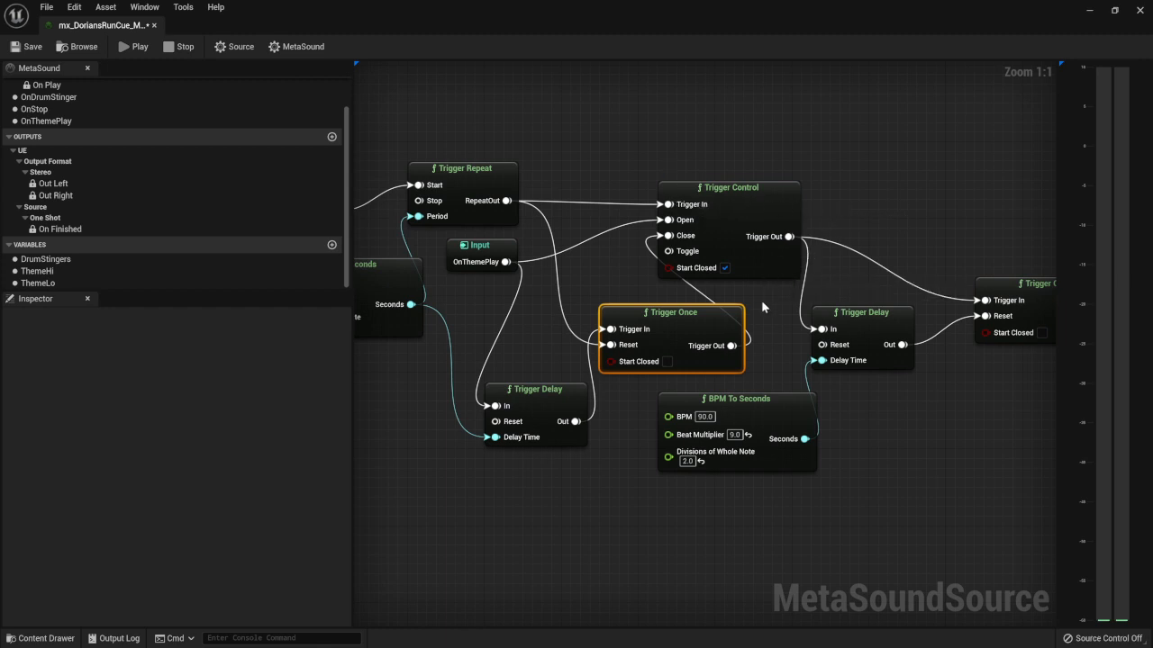
{"action": "right_click_drag", "start_coordinate": [764, 309], "coordinate": [823, 350]}
{"action": "right_click_drag", "start_coordinate": [782, 389], "coordinate": [889, 376]}
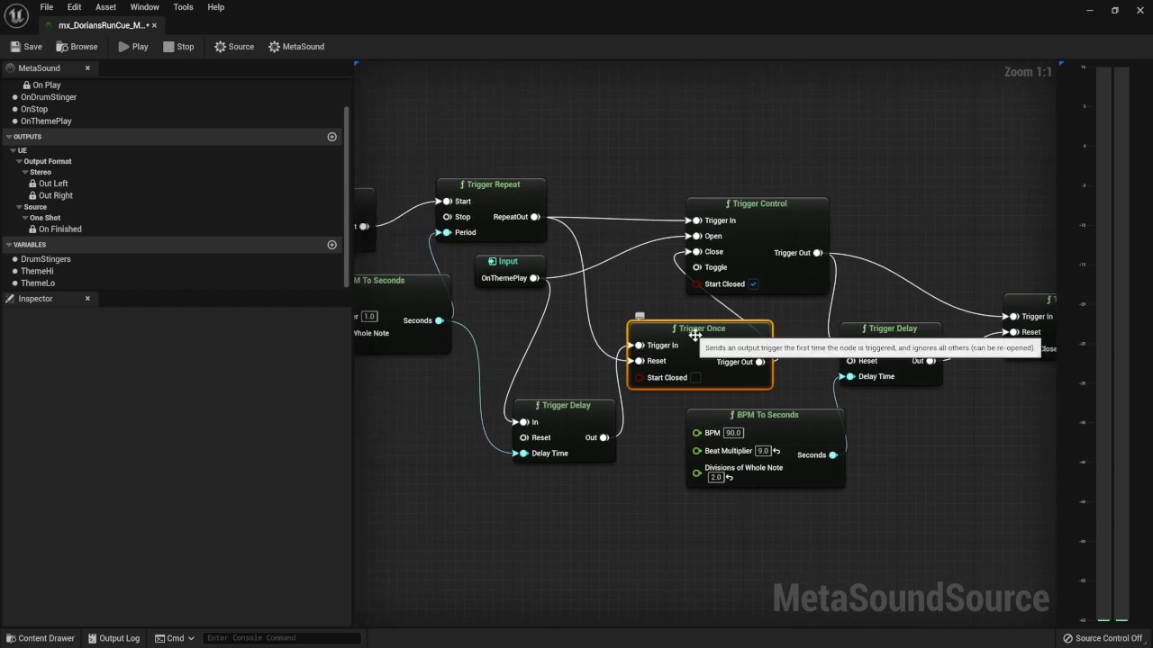
Step: Delete the Trigger Once and the Trigger Delay that close Trigger Control, leaving its Close pin unconnected
{"action": "key", "text": "Delete"}
{"action": "left_click", "coordinate": [587, 401]}
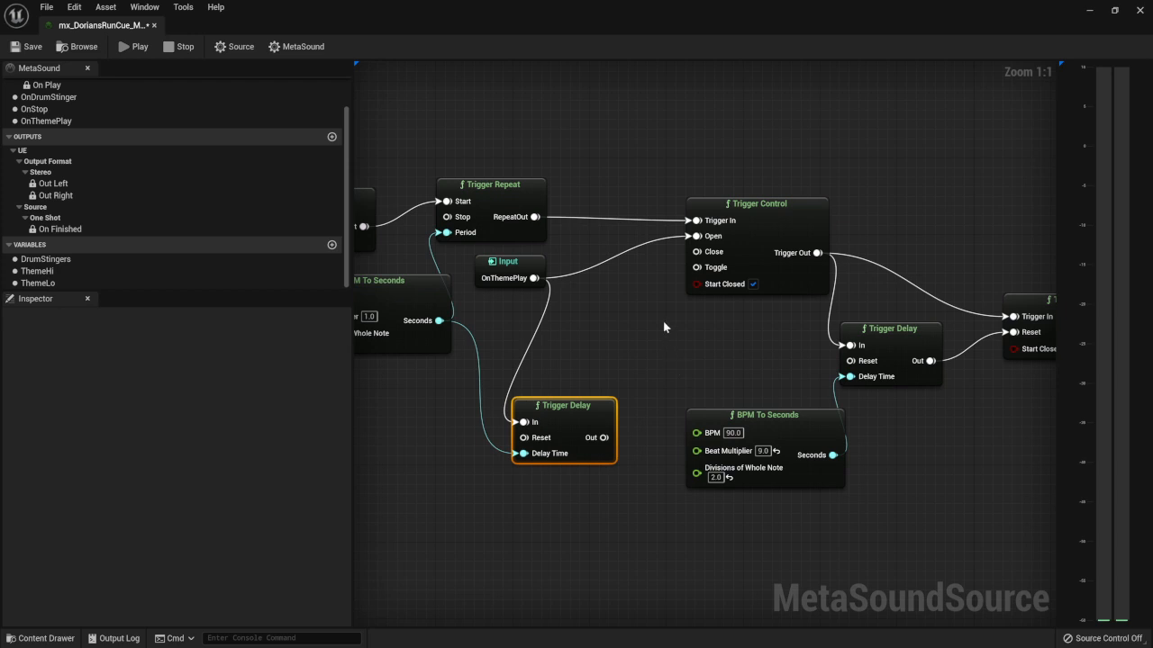
{"action": "key", "text": "Delete"}
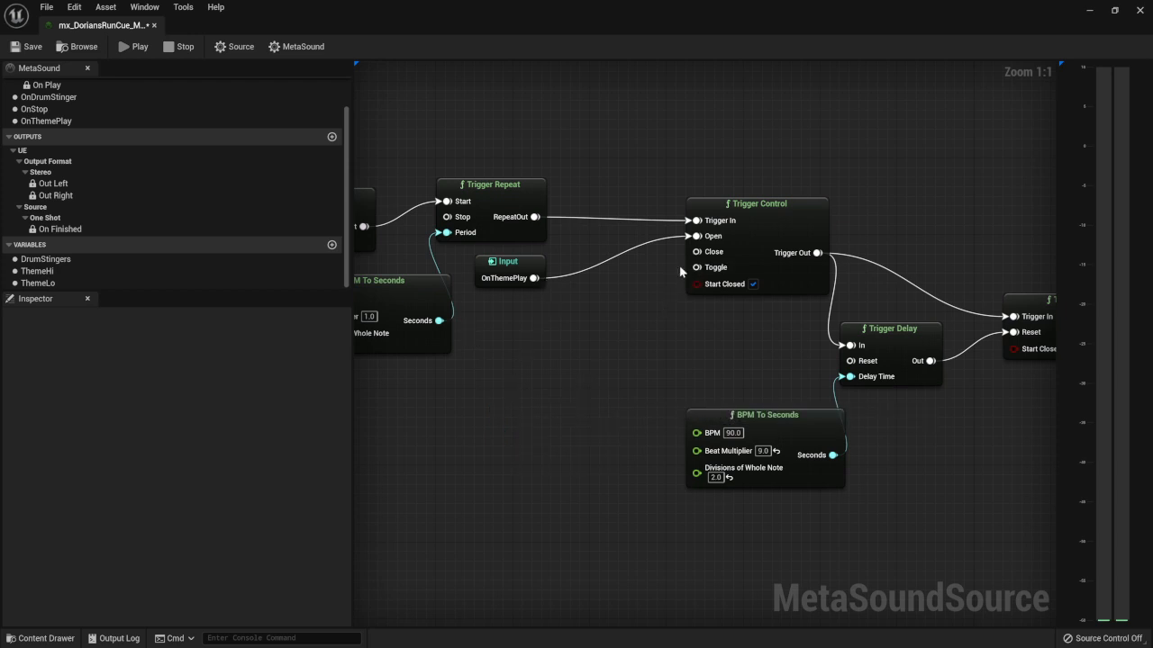
Step: Try a Trigger Accumulate (2) node feeding Trigger Control's Close, placed beside Trigger Control, and delete it again
{"action": "left_click_drag", "start_coordinate": [698, 252], "coordinate": [625, 322]}
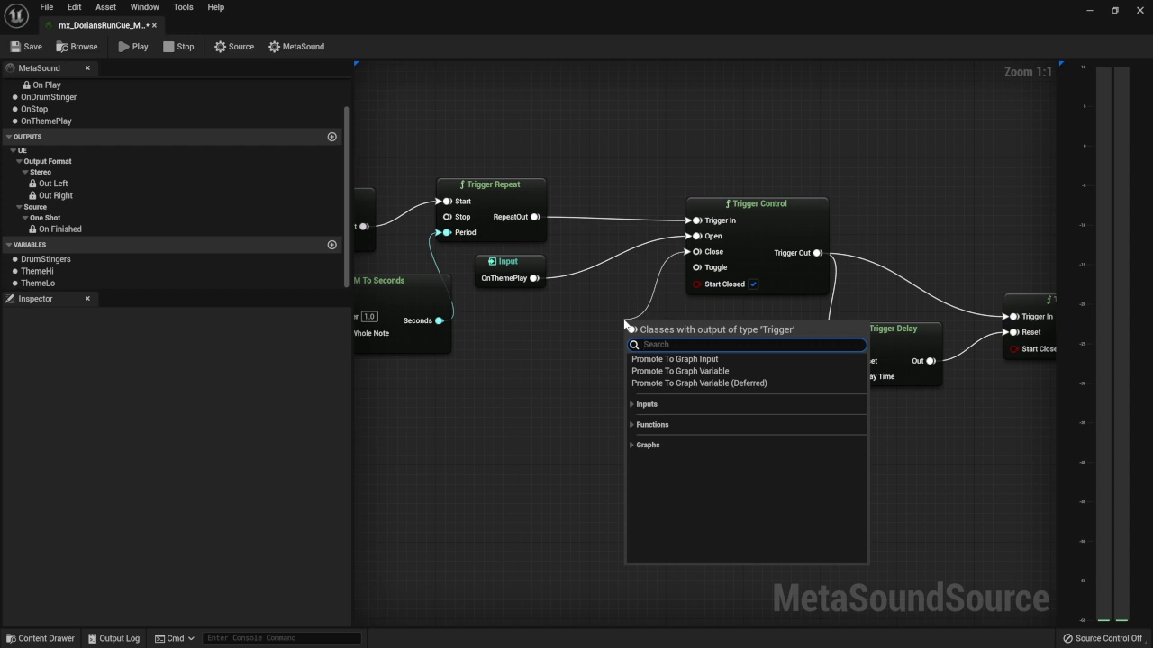
{"action": "type", "text": "accum"}
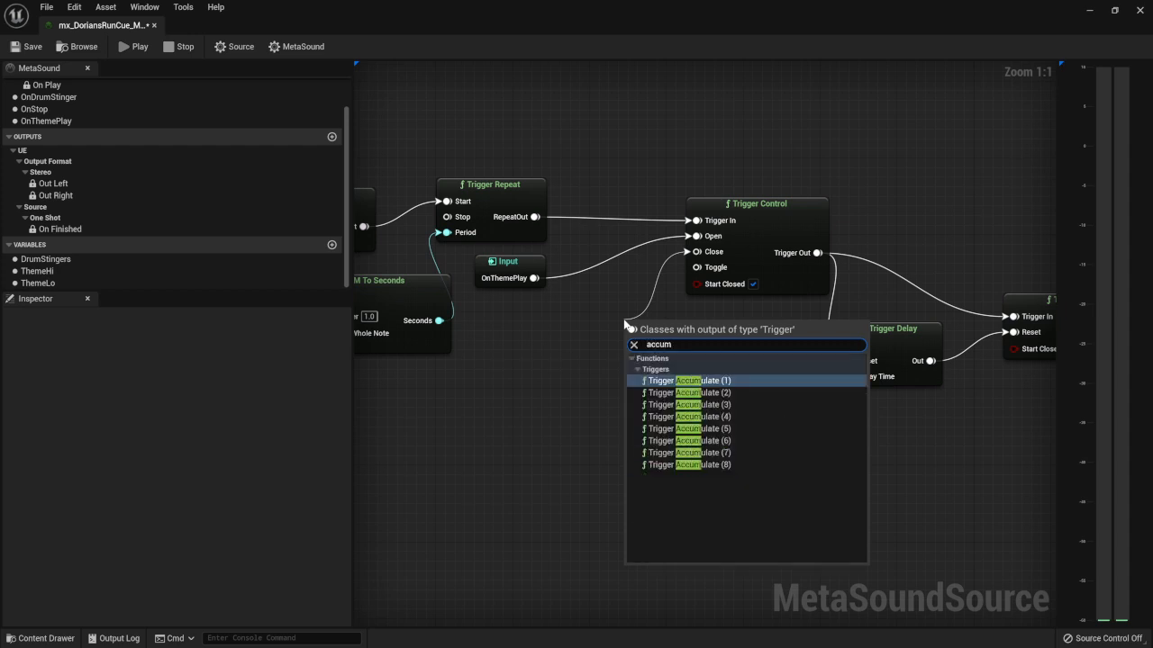
{"action": "key", "text": "Down"}
{"action": "key", "text": "Return"}
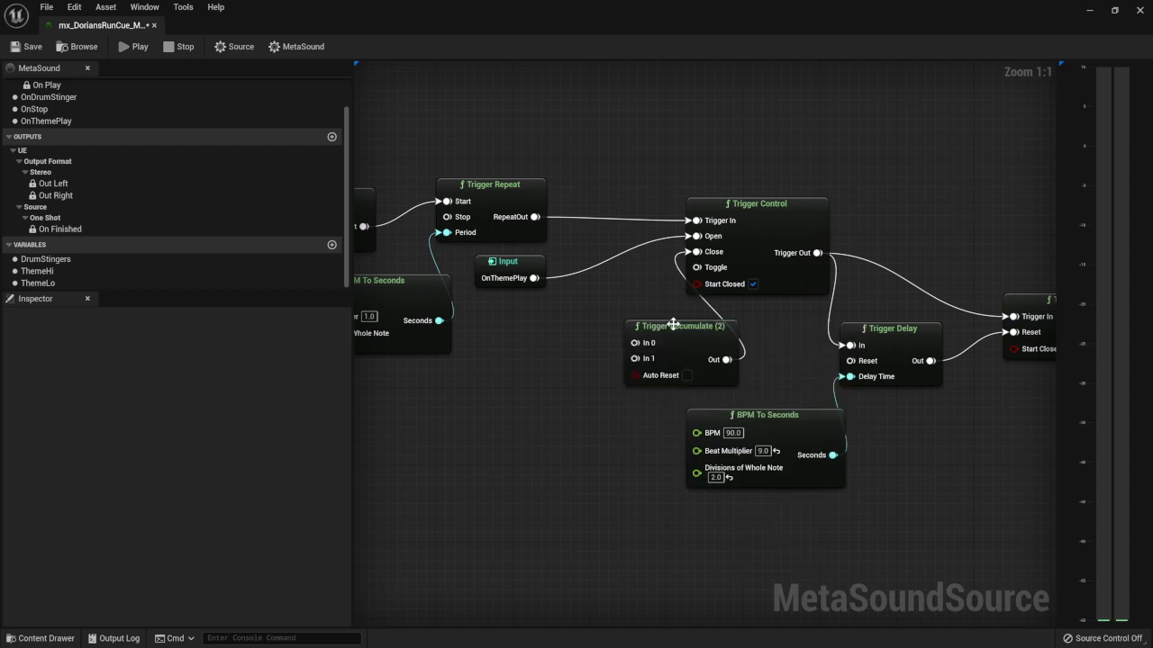
{"action": "left_click_drag", "start_coordinate": [674, 326], "coordinate": [620, 319]}
{"action": "left_click_drag", "start_coordinate": [762, 224], "coordinate": [790, 224]}
{"action": "left_click_drag", "start_coordinate": [643, 316], "coordinate": [651, 290]}
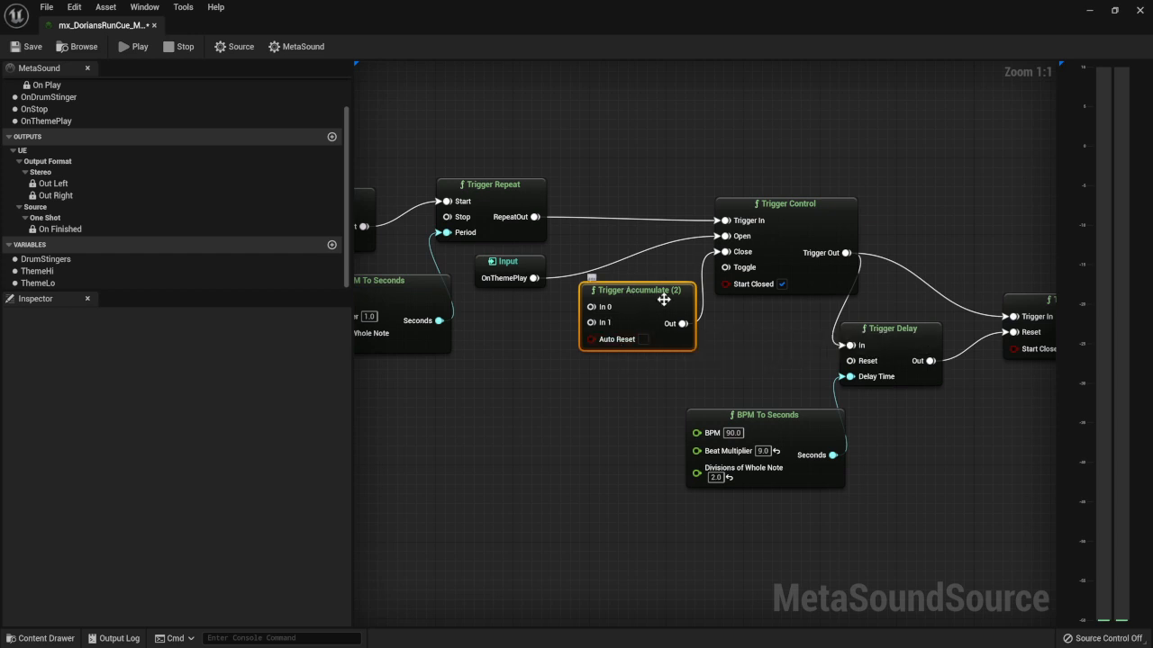
{"action": "left_click_drag", "start_coordinate": [664, 299], "coordinate": [664, 308]}
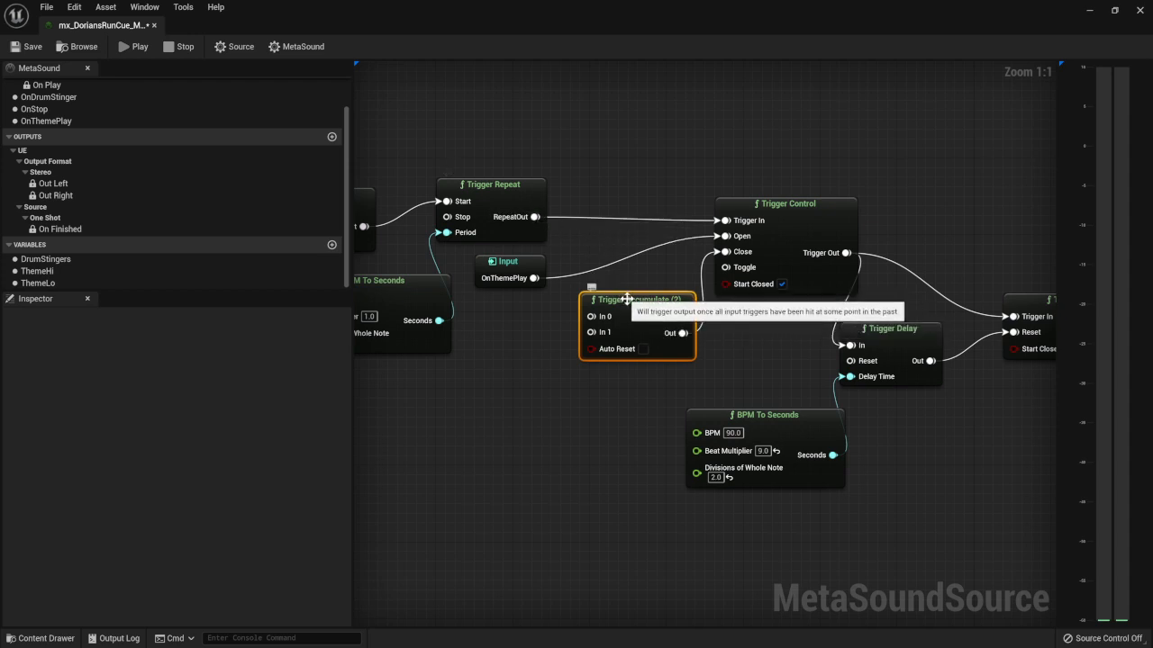
{"action": "key", "text": "Delete"}
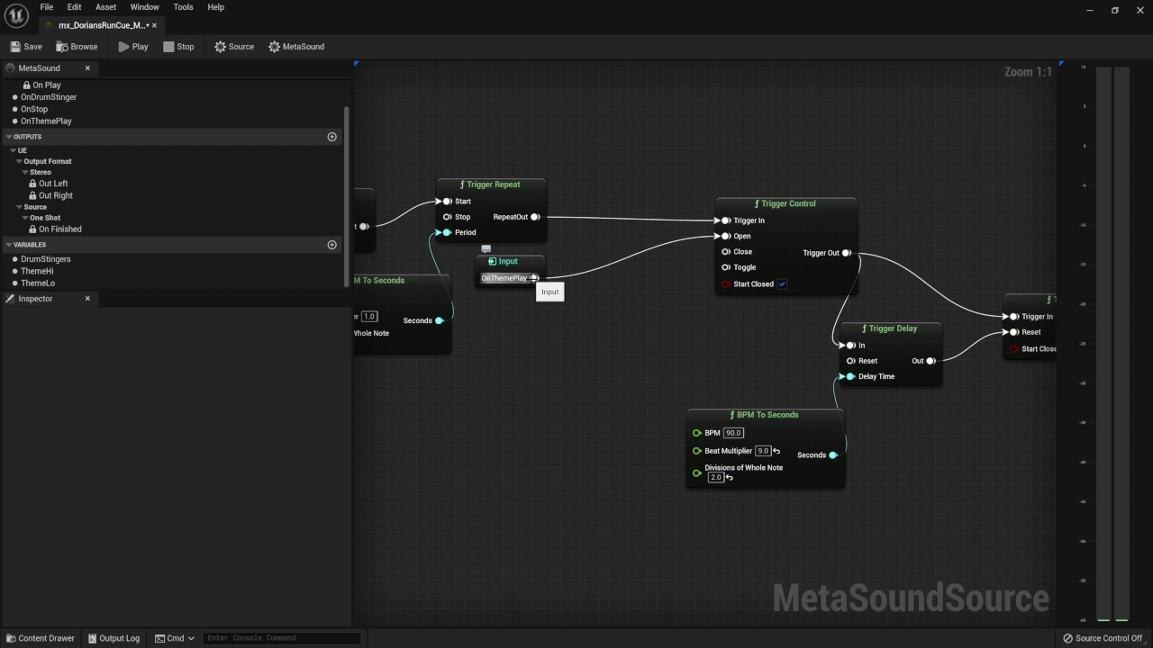
Step: Move OnThemePlay beside Trigger Control and add a Trigger Delay from Trigger Repeat's RepeatOut, wiring its Out to Close
{"action": "left_click_drag", "start_coordinate": [529, 265], "coordinate": [672, 236]}
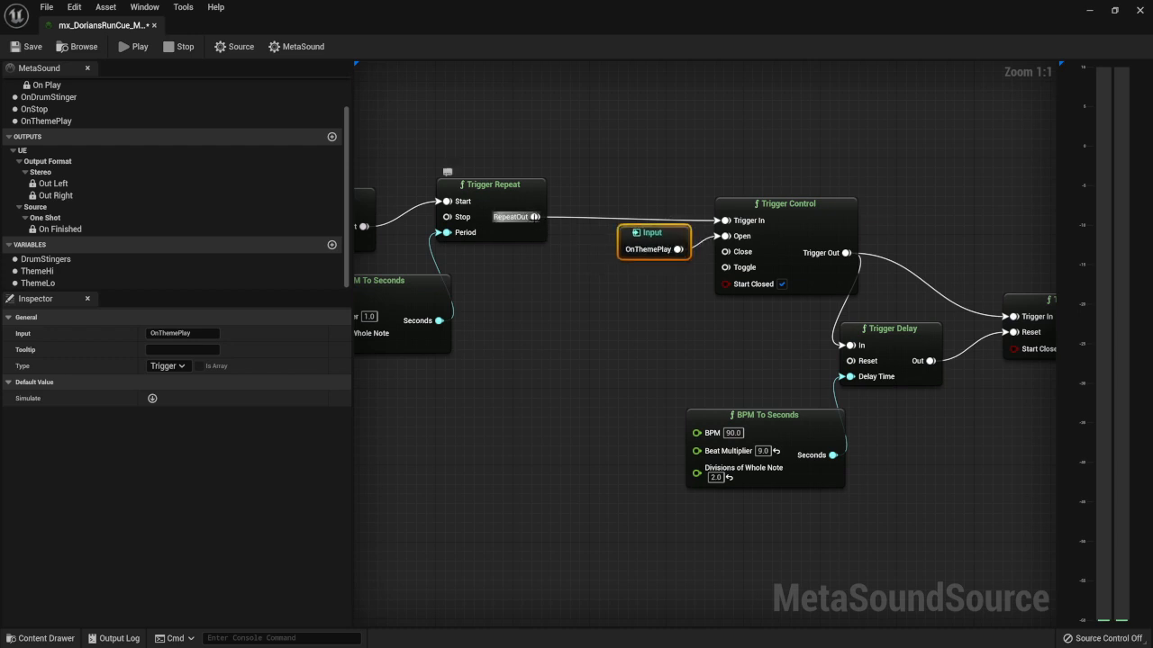
{"action": "left_click_drag", "start_coordinate": [535, 217], "coordinate": [582, 299]}
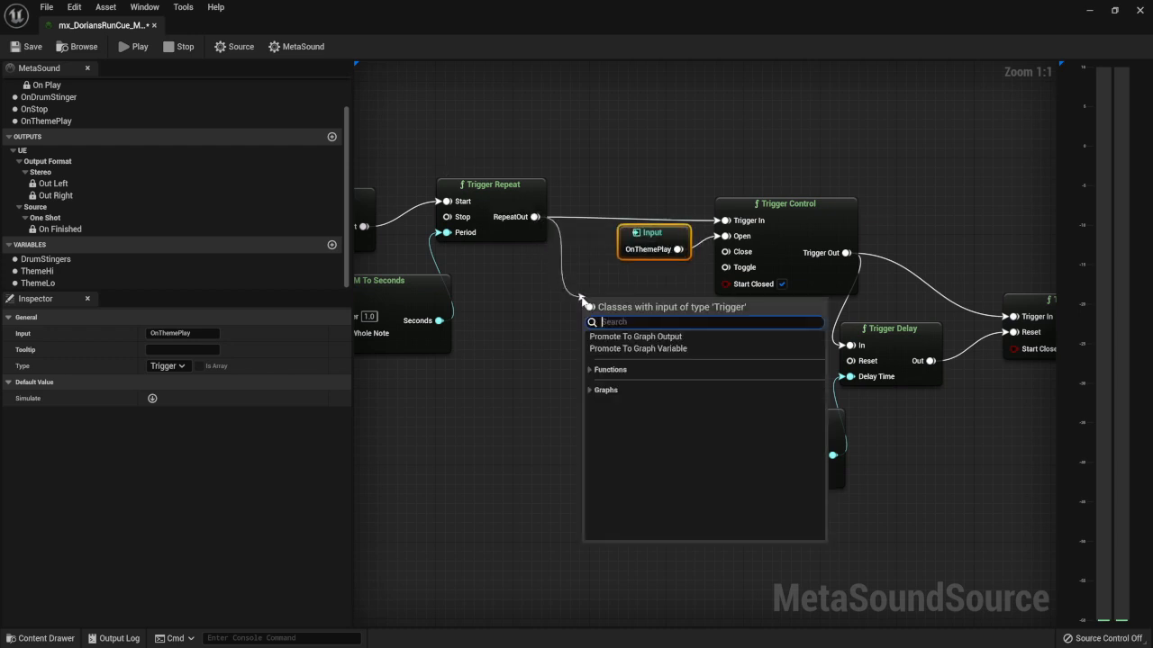
{"action": "type", "text": "delay"}
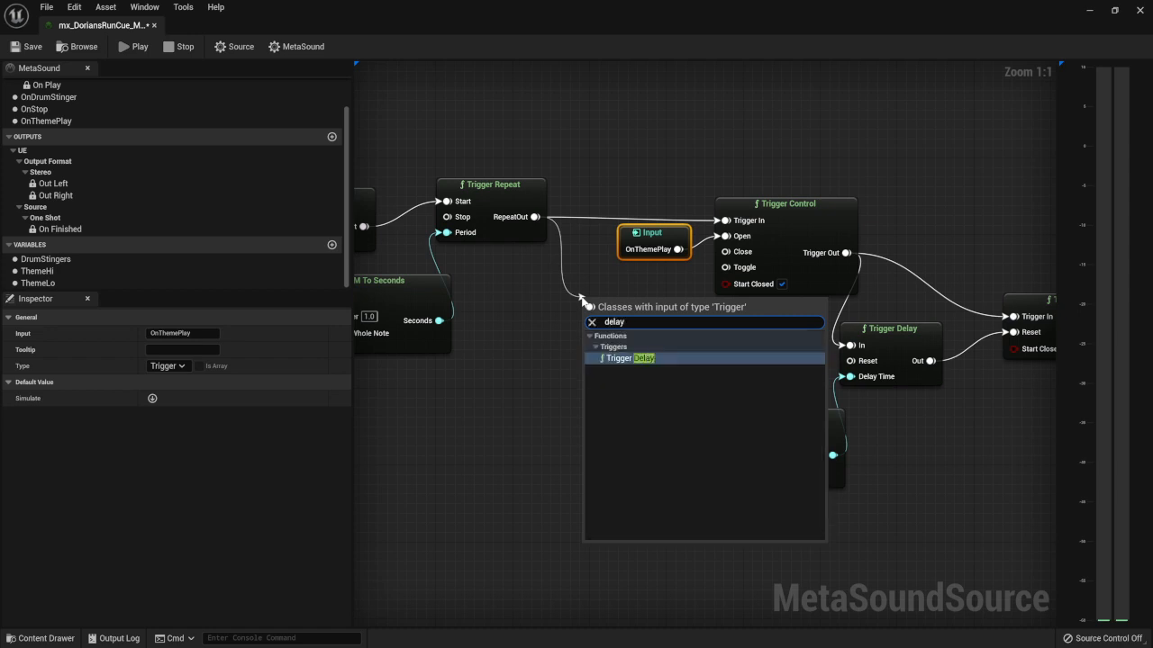
{"action": "key", "text": "Return"}
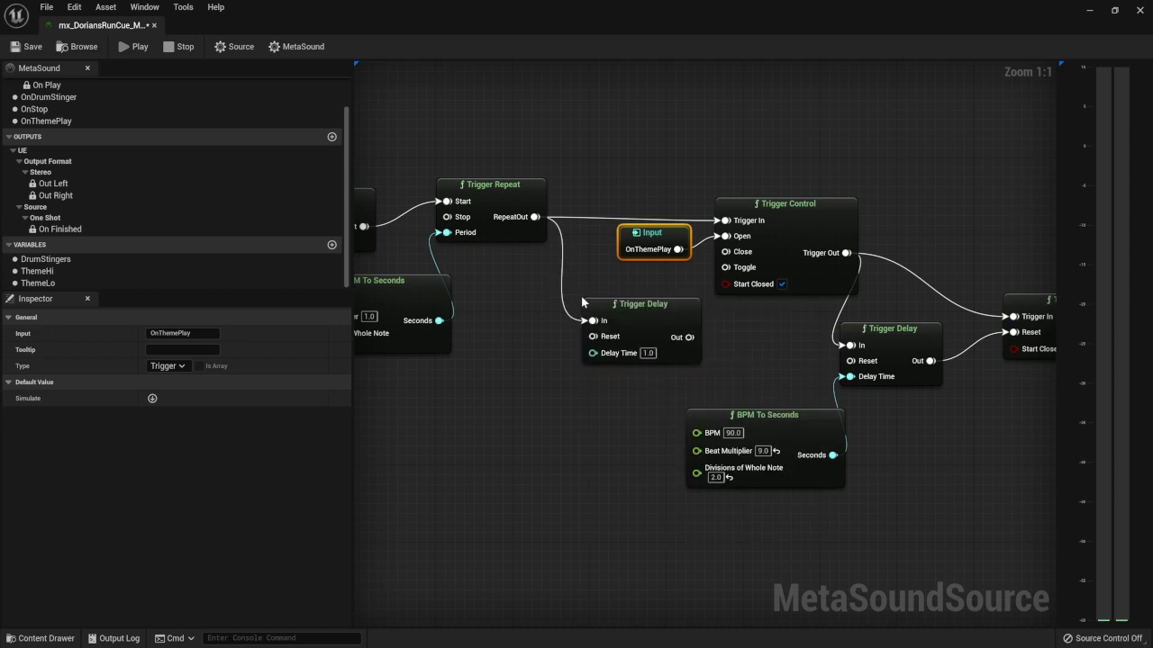
{"action": "right_click_drag", "start_coordinate": [531, 359], "coordinate": [560, 389]}
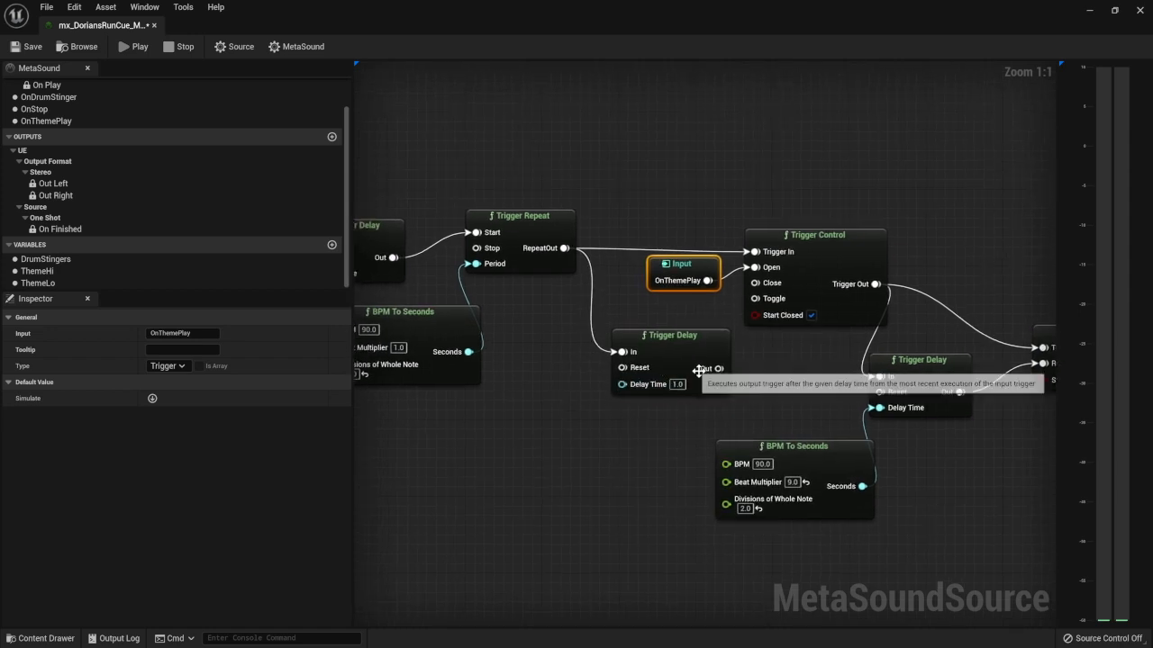
{"action": "left_click_drag", "start_coordinate": [702, 369], "coordinate": [755, 282]}
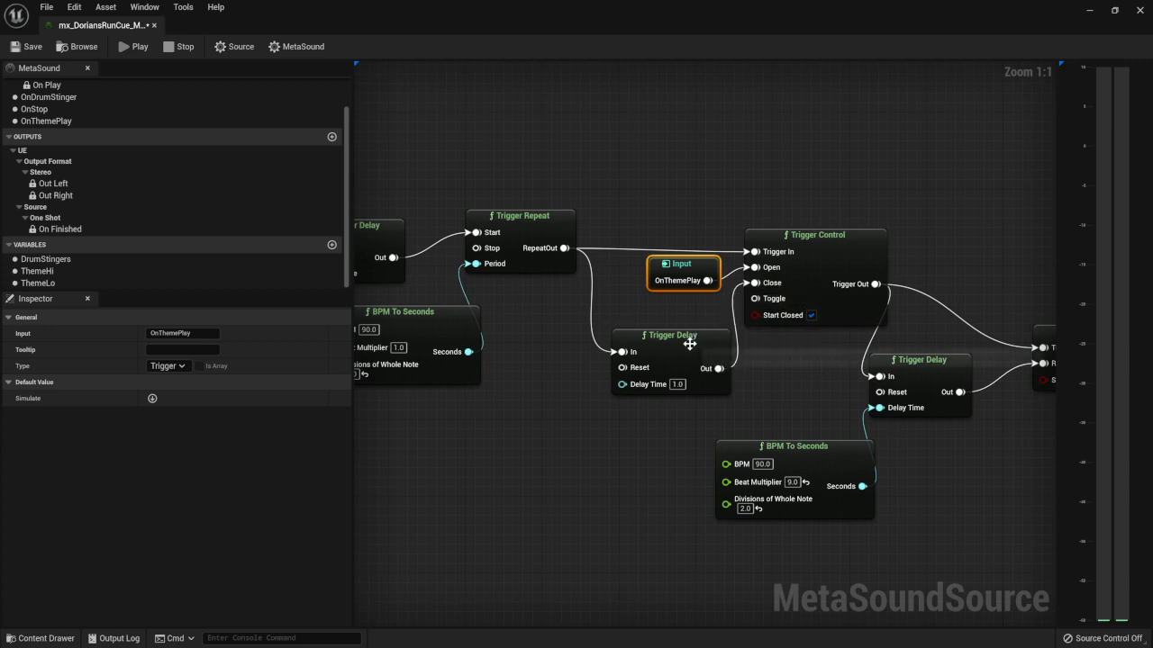
Step: Tidy the new Trigger Delay and OnThemePlay nodes and set the delay's Delay Time to 0.1
{"action": "left_click_drag", "start_coordinate": [680, 338], "coordinate": [666, 314]}
{"action": "left_click_drag", "start_coordinate": [694, 264], "coordinate": [674, 265]}
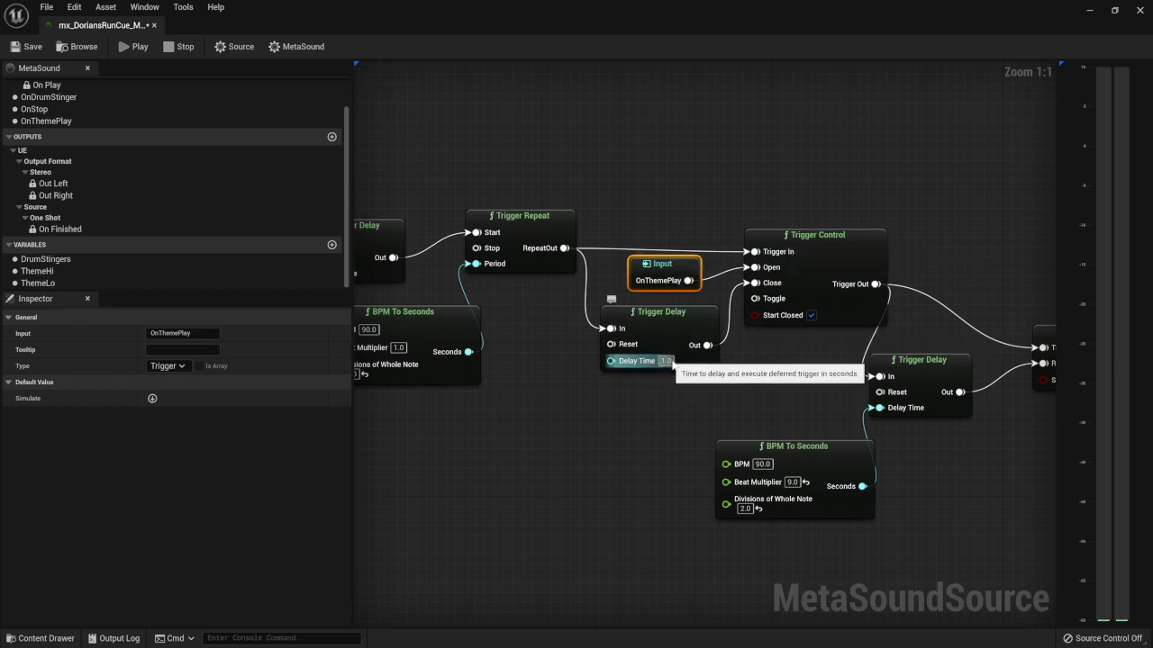
{"action": "left_click", "coordinate": [665, 361]}
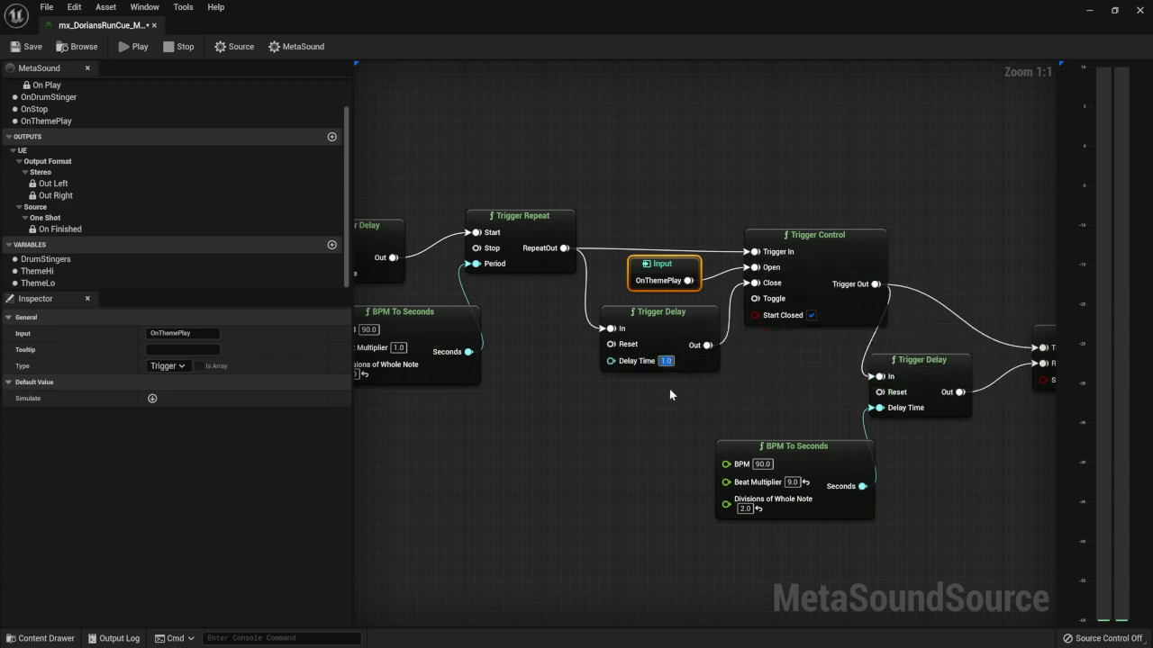
{"action": "type", "text": "0.1"}
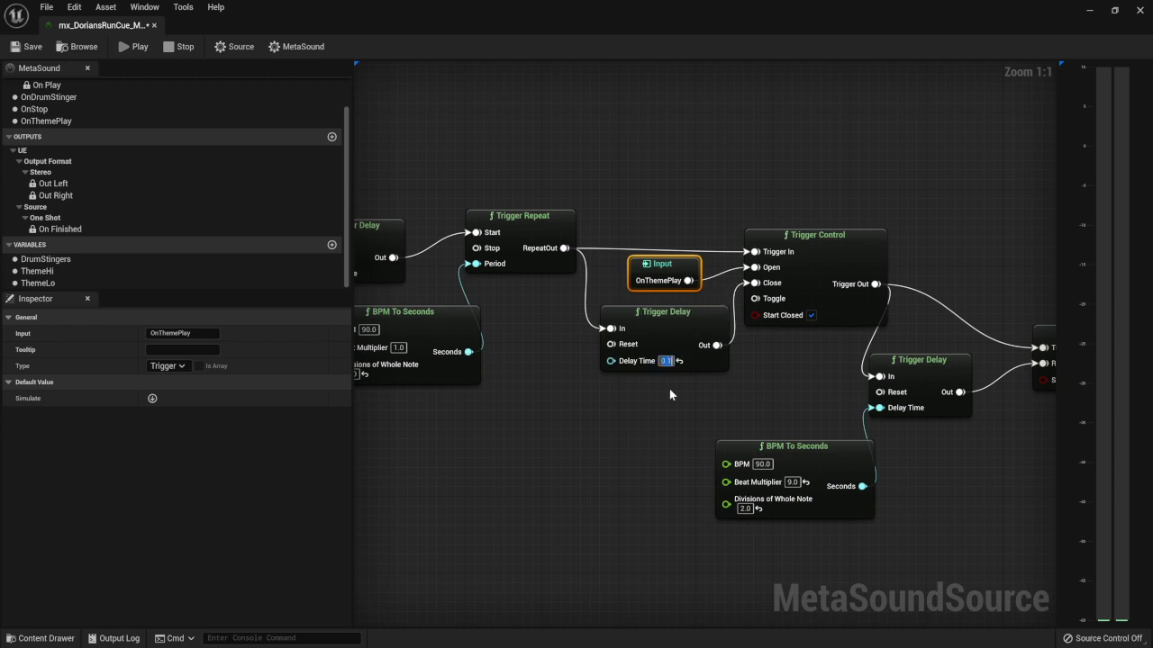
Step: Save the MetaSound and delete the Trigger Delay that feeds Trigger Control's Close
{"action": "left_click", "coordinate": [25, 46]}
{"action": "right_click_drag", "start_coordinate": [856, 401], "coordinate": [725, 401]}
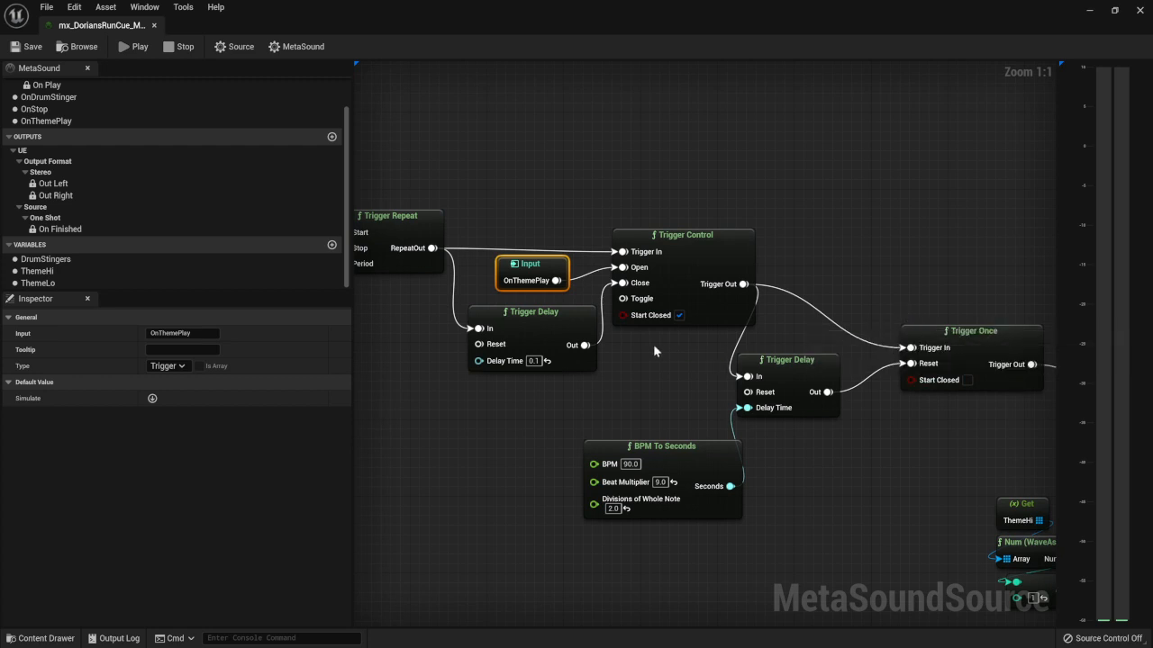
{"action": "left_click", "coordinate": [572, 321]}
{"action": "key", "text": "Delete"}
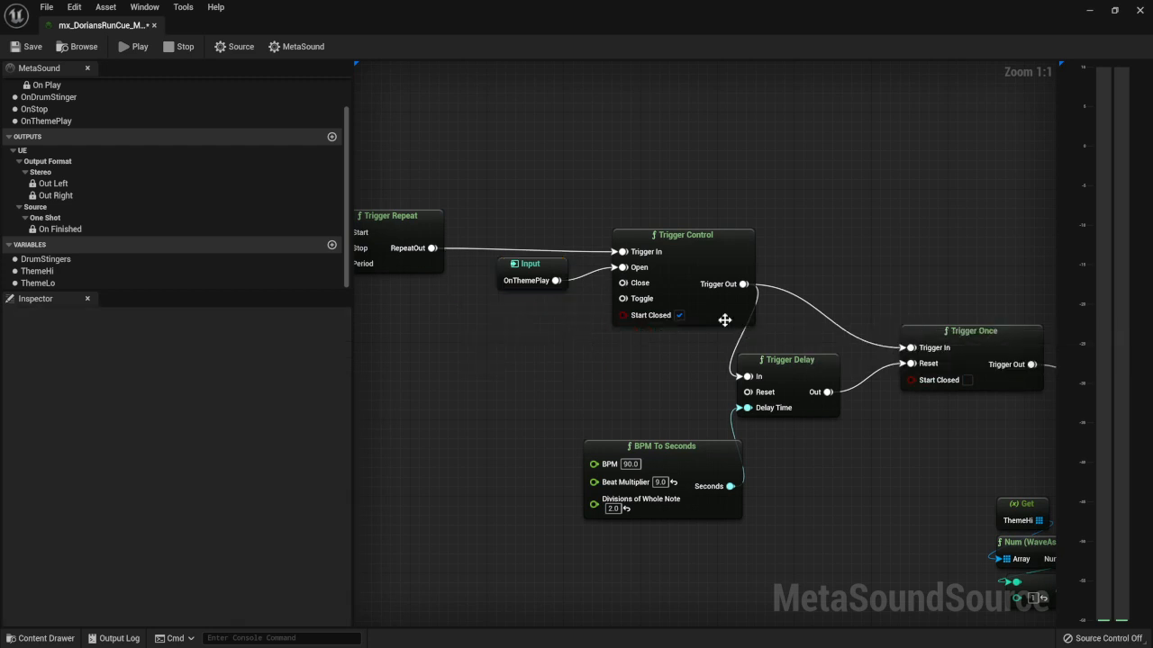
Step: Paste a copy of Trigger Once below OnThemePlay and transfer Trigger Control's Trigger Out connections to the copy's Trigger Out
{"action": "left_click", "coordinate": [981, 327]}
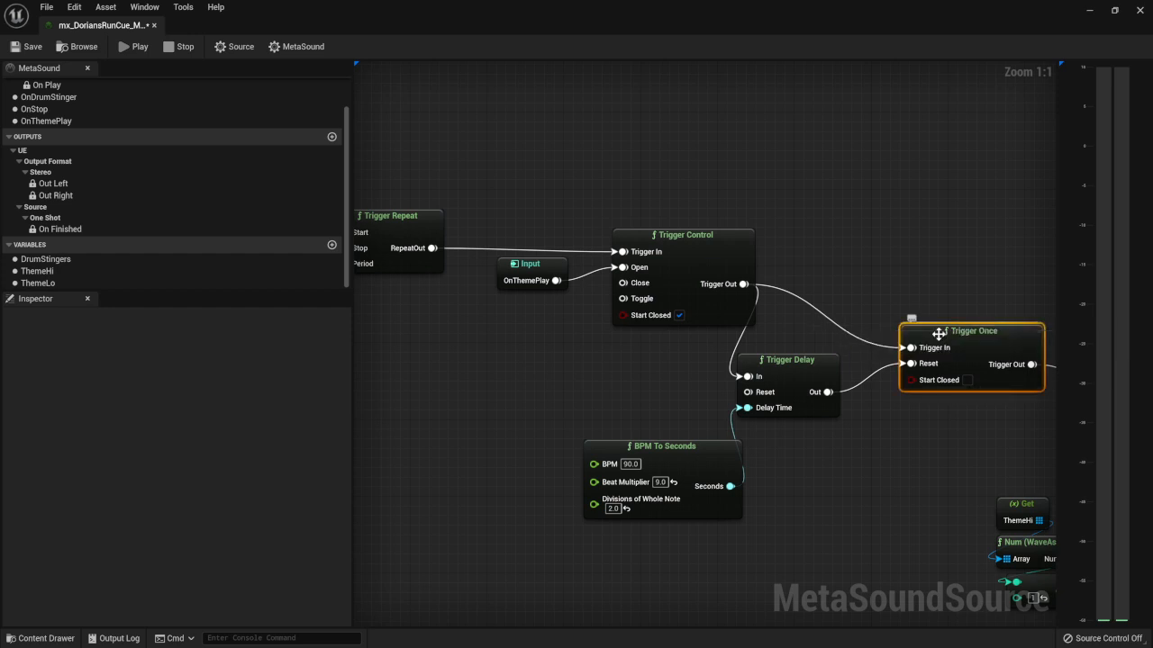
{"action": "left_click", "coordinate": [514, 348]}
{"action": "key", "text": "ctrl+v"}
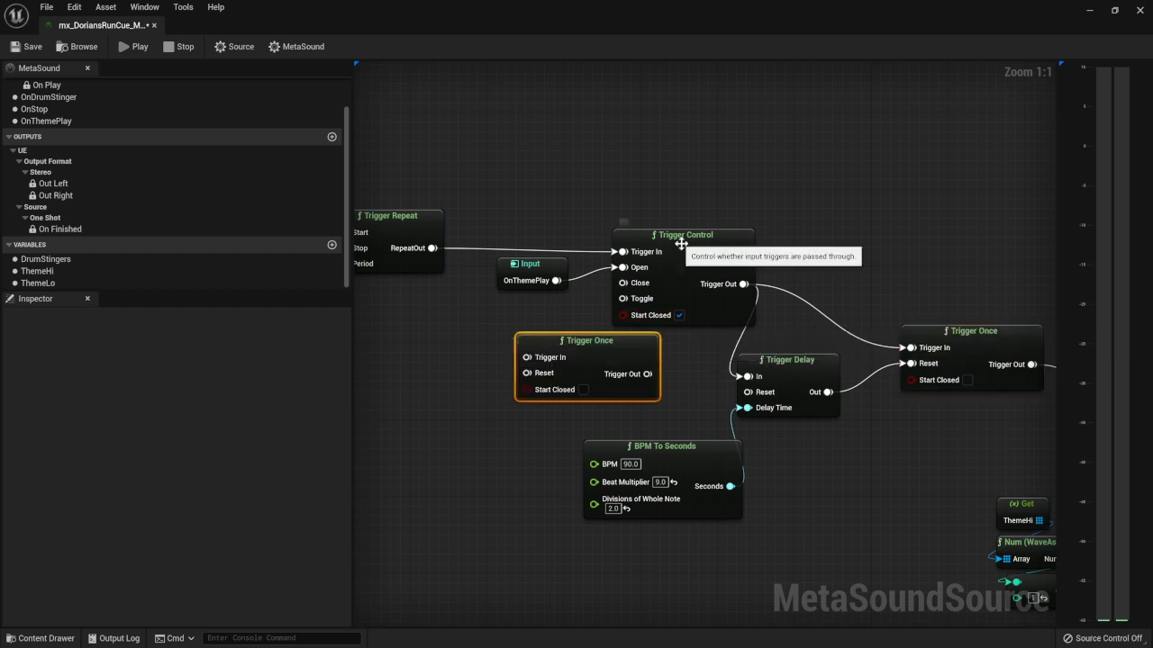
{"action": "left_click", "coordinate": [624, 231]}
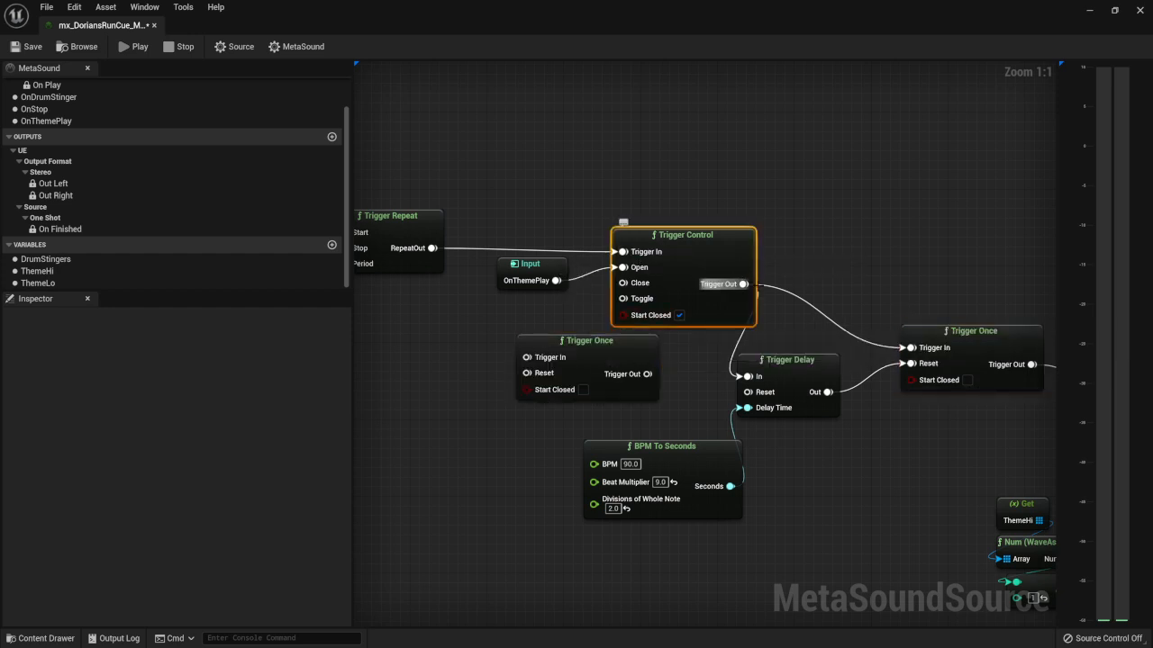
{"action": "left_click_drag", "start_coordinate": [744, 283], "coordinate": [644, 374], "text": "ctrl"}
Step: Transfer OnThemePlay's connection to the new Trigger Once's Reset and wire Trigger Repeat's RepeatOut into its Trigger In
{"action": "right_click_drag", "start_coordinate": [643, 302], "coordinate": [774, 312]}
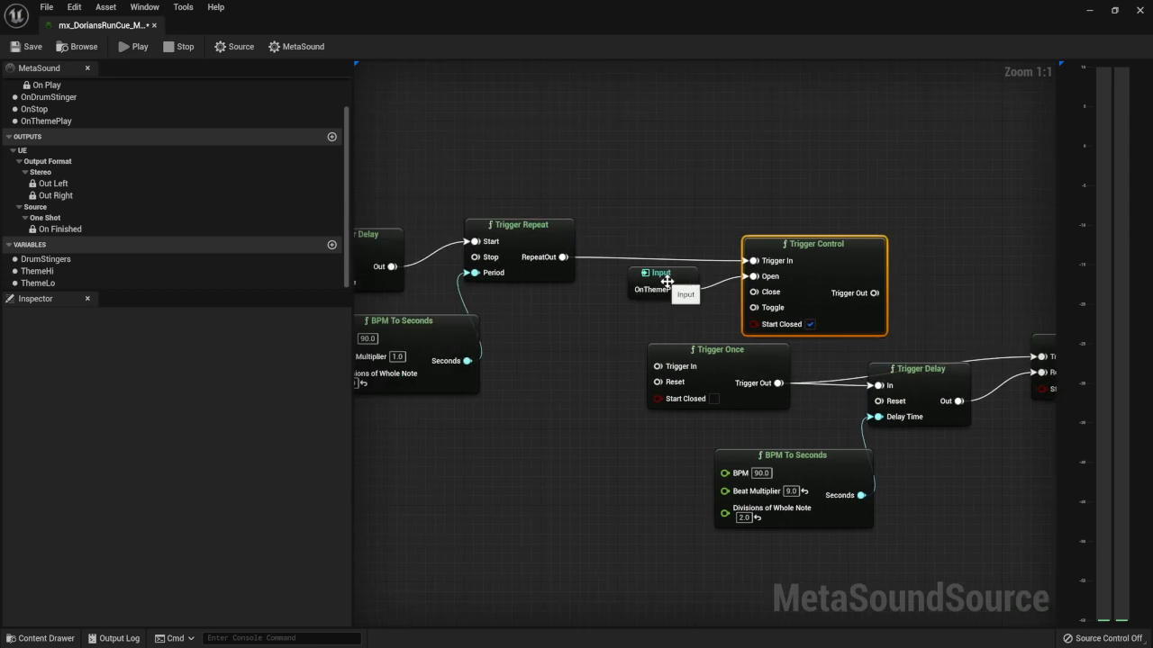
{"action": "left_click_drag", "start_coordinate": [752, 279], "coordinate": [658, 381], "text": "ctrl"}
{"action": "left_click_drag", "start_coordinate": [655, 277], "coordinate": [547, 380]}
{"action": "left_click_drag", "start_coordinate": [562, 258], "coordinate": [659, 366]}
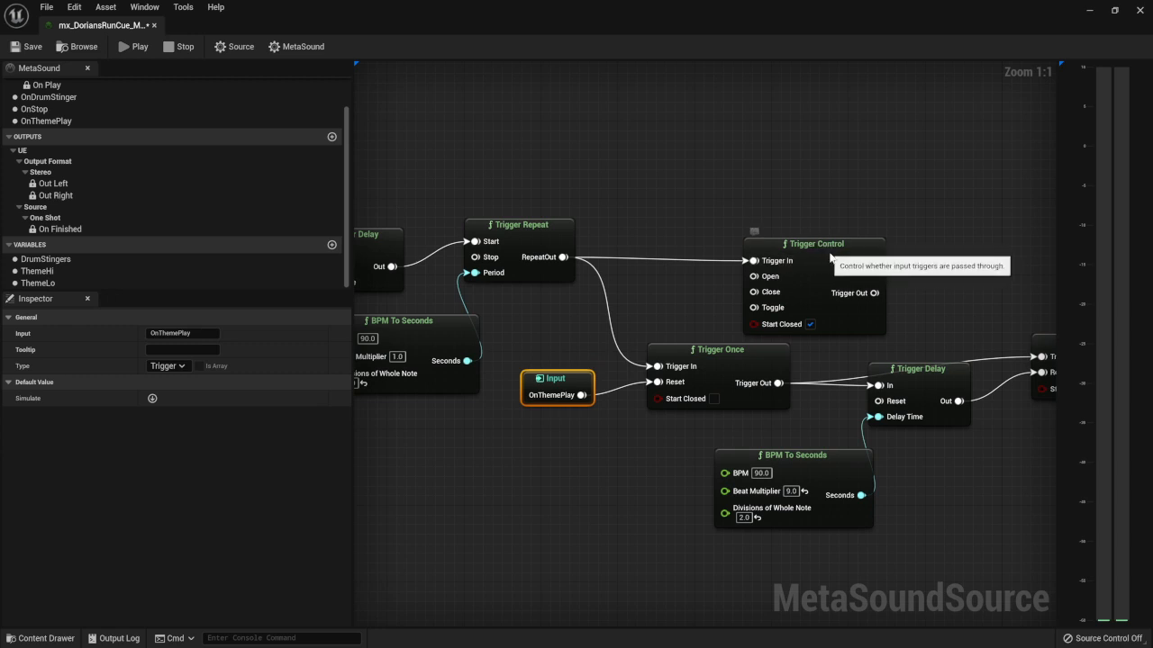
Step: Delete the Trigger Control node and enable Start Closed on the new Trigger Once
{"action": "left_click", "coordinate": [795, 263]}
{"action": "key", "text": "Delete"}
{"action": "left_click", "coordinate": [714, 399]}
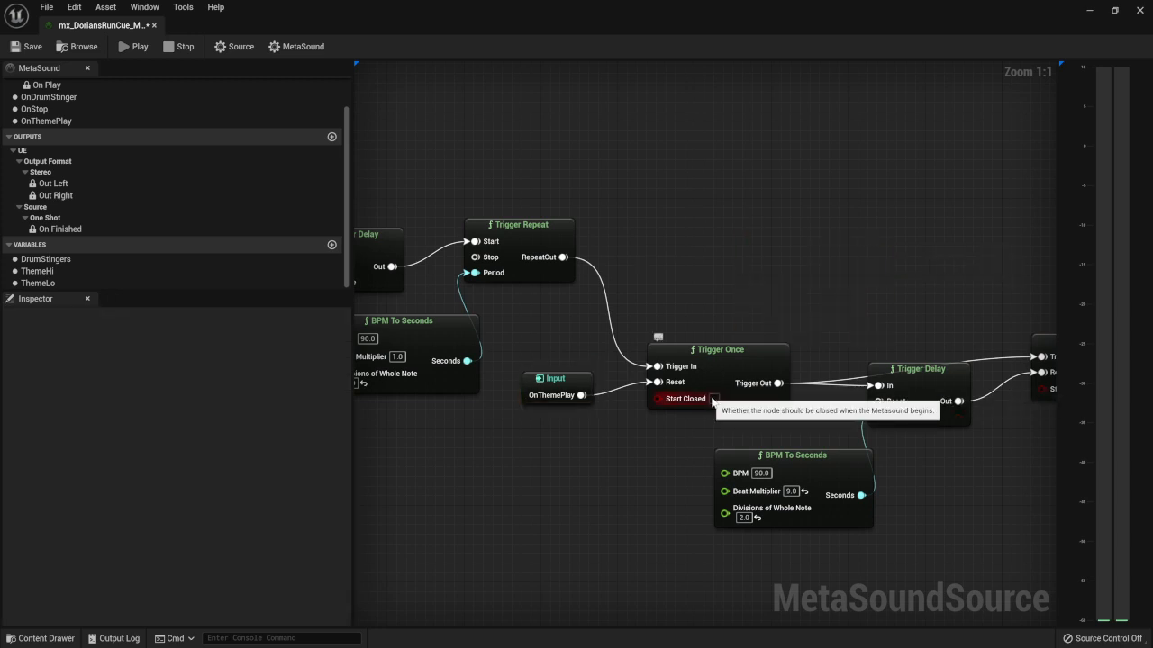
Step: Align the new Trigger Once and OnThemePlay nodes in the space beside Trigger Repeat, and save the MetaSound
{"action": "left_click_drag", "start_coordinate": [732, 365], "coordinate": [797, 277]}
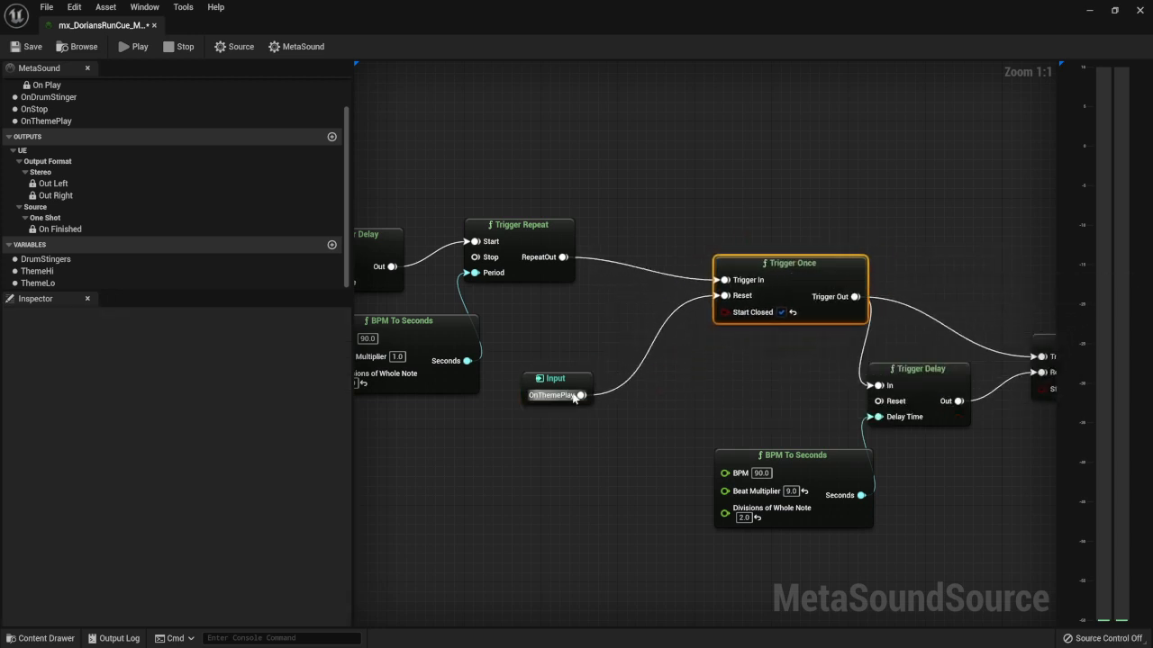
{"action": "left_click_drag", "start_coordinate": [563, 386], "coordinate": [658, 299]}
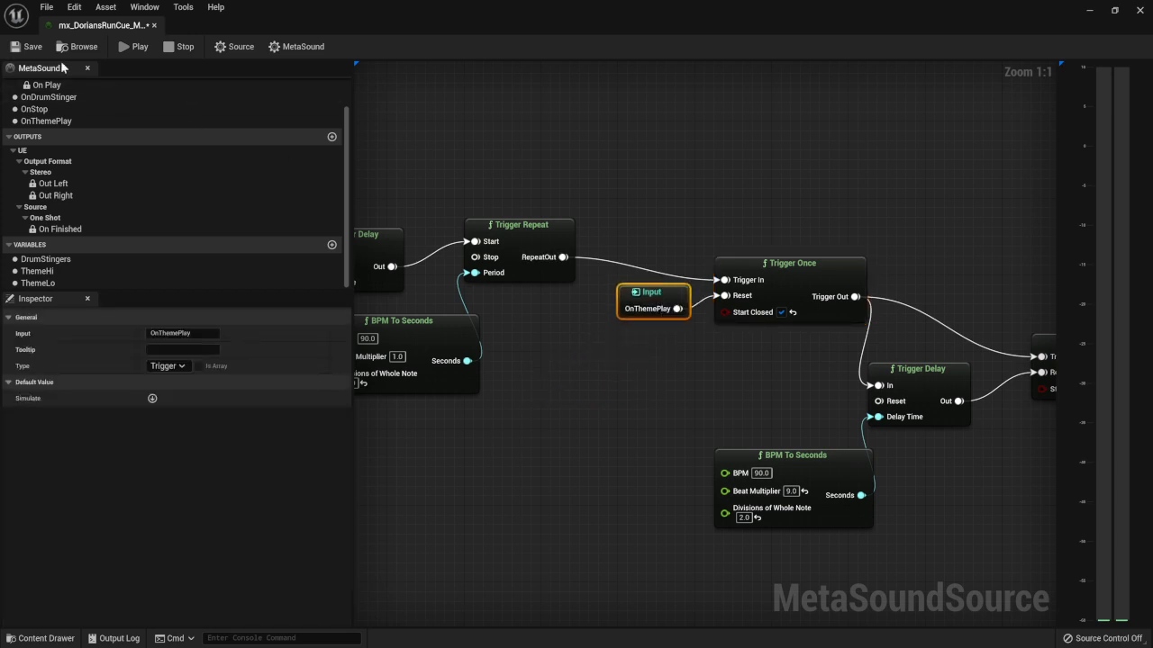
{"action": "left_click", "coordinate": [26, 46]}
{"action": "right_click_drag", "start_coordinate": [655, 398], "coordinate": [590, 371]}
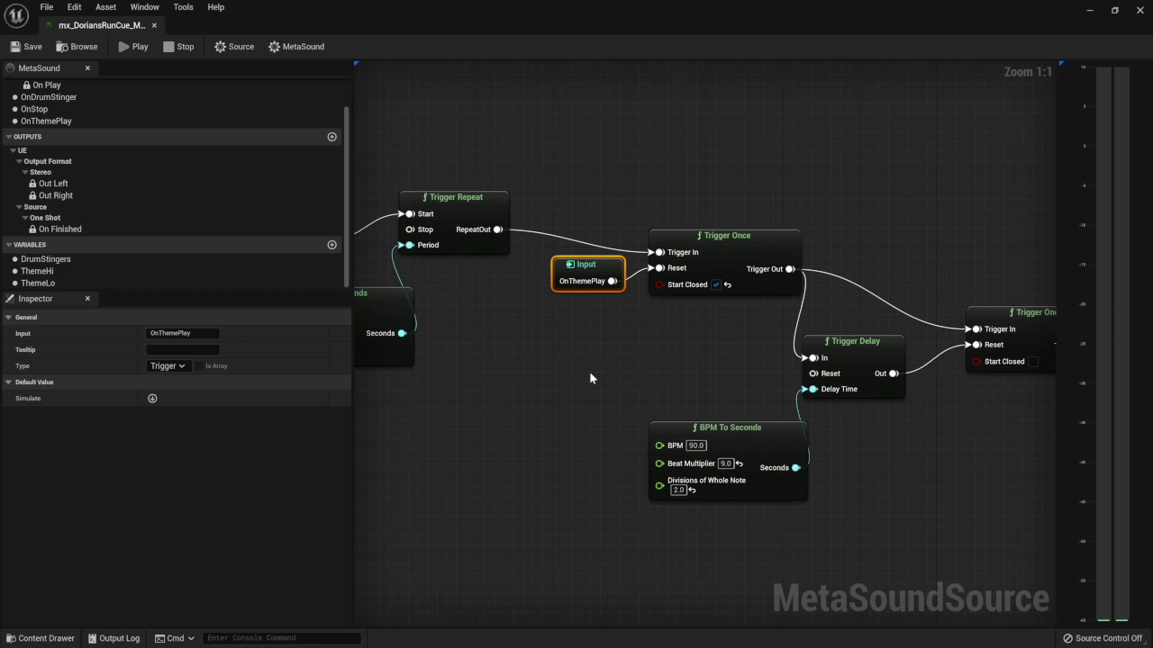
{"action": "left_click_drag", "start_coordinate": [723, 249], "coordinate": [725, 229]}
{"action": "left_click", "coordinate": [597, 264]}
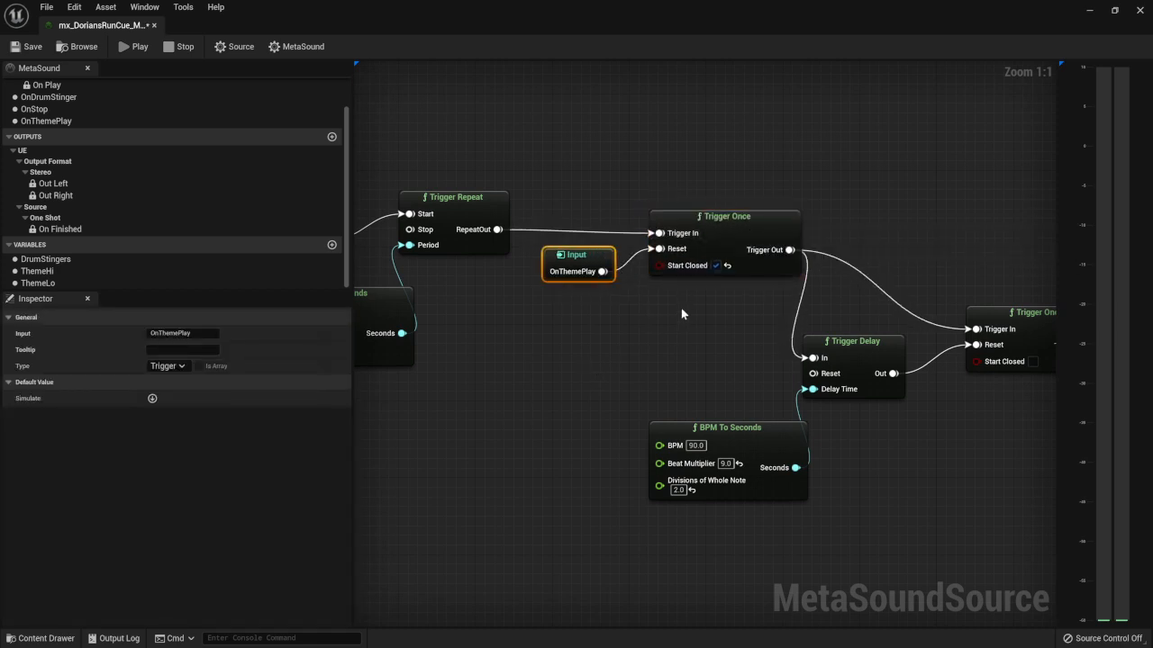
Step: Preview the MetaSound, simulate the OnThemePlay trigger three times during playback, and stop the preview
{"action": "right_click_drag", "start_coordinate": [681, 314], "coordinate": [583, 316]}
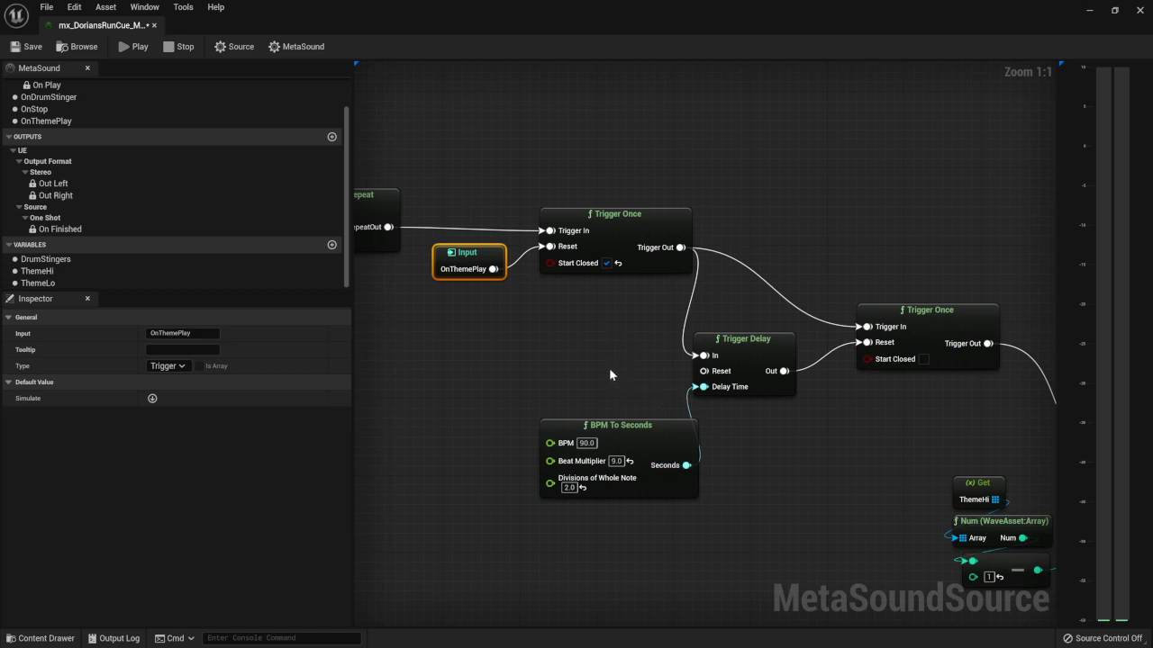
{"action": "left_click", "coordinate": [136, 47]}
{"action": "left_click", "coordinate": [80, 119]}
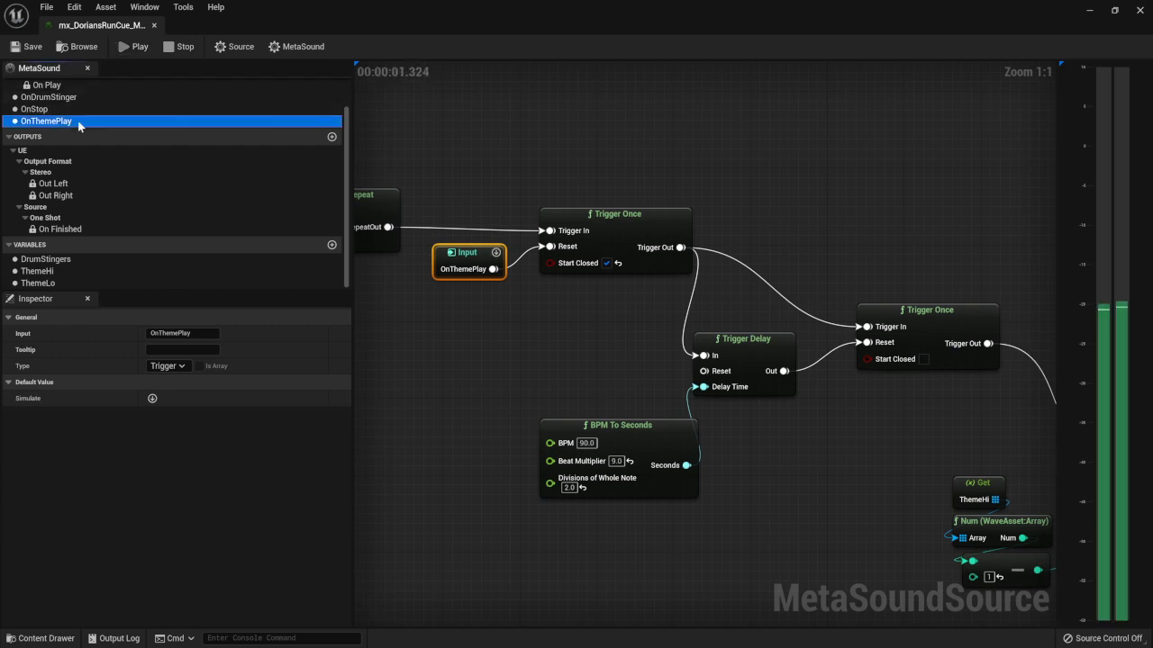
{"action": "left_click", "coordinate": [152, 398]}
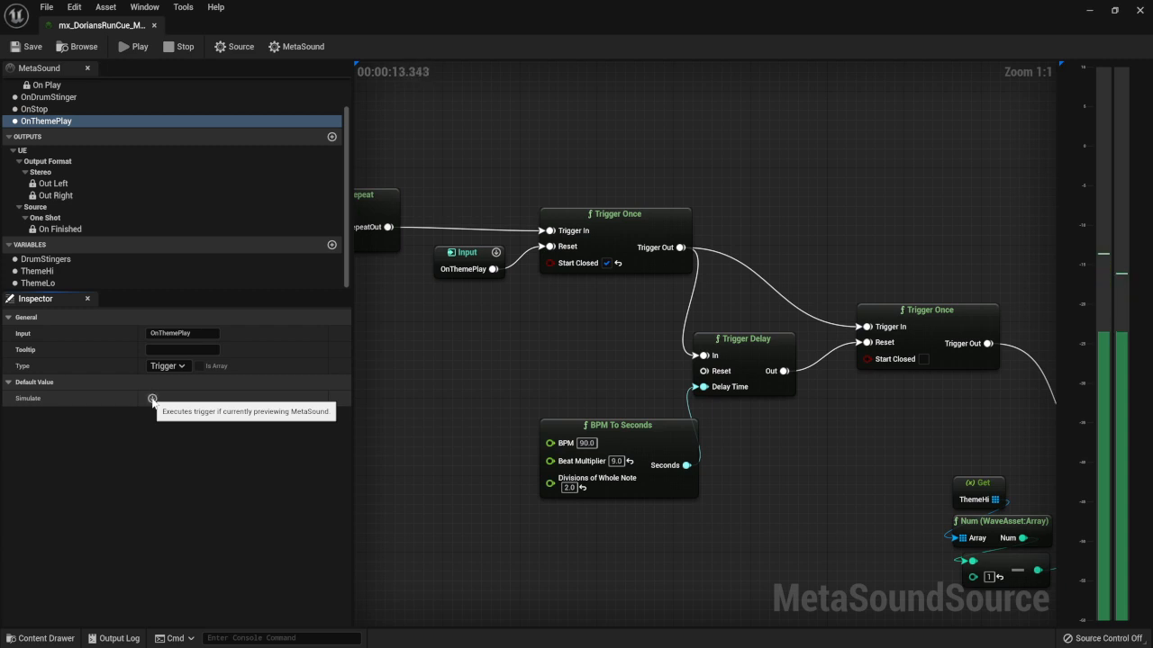
{"action": "left_click", "coordinate": [152, 399]}
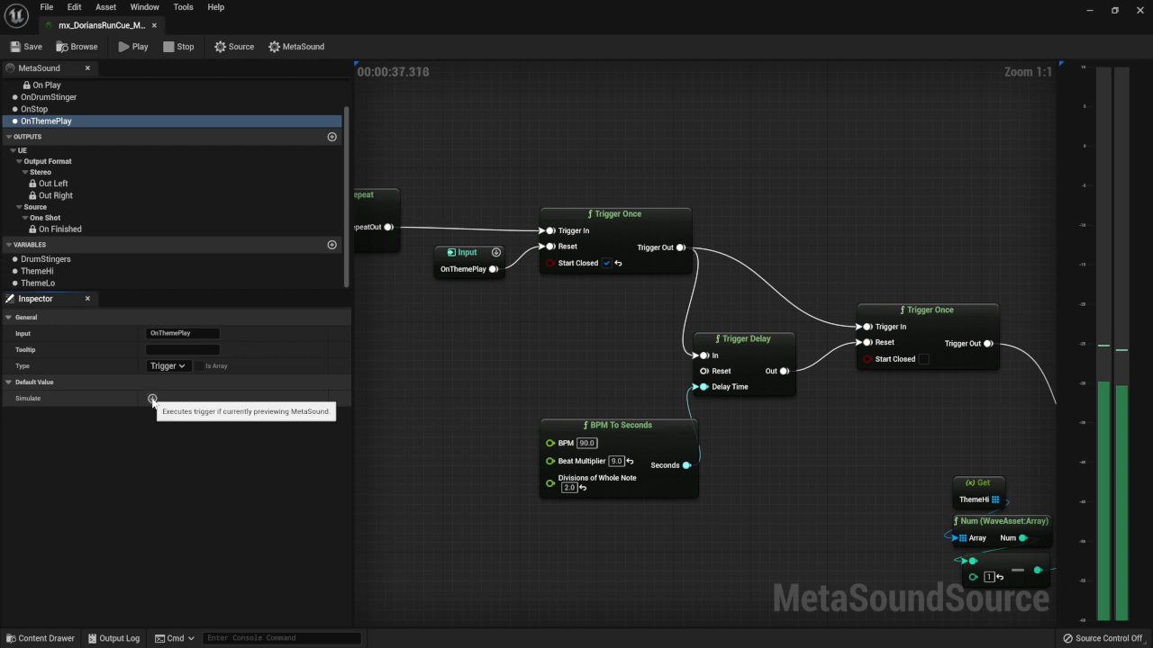
{"action": "left_click", "coordinate": [153, 400]}
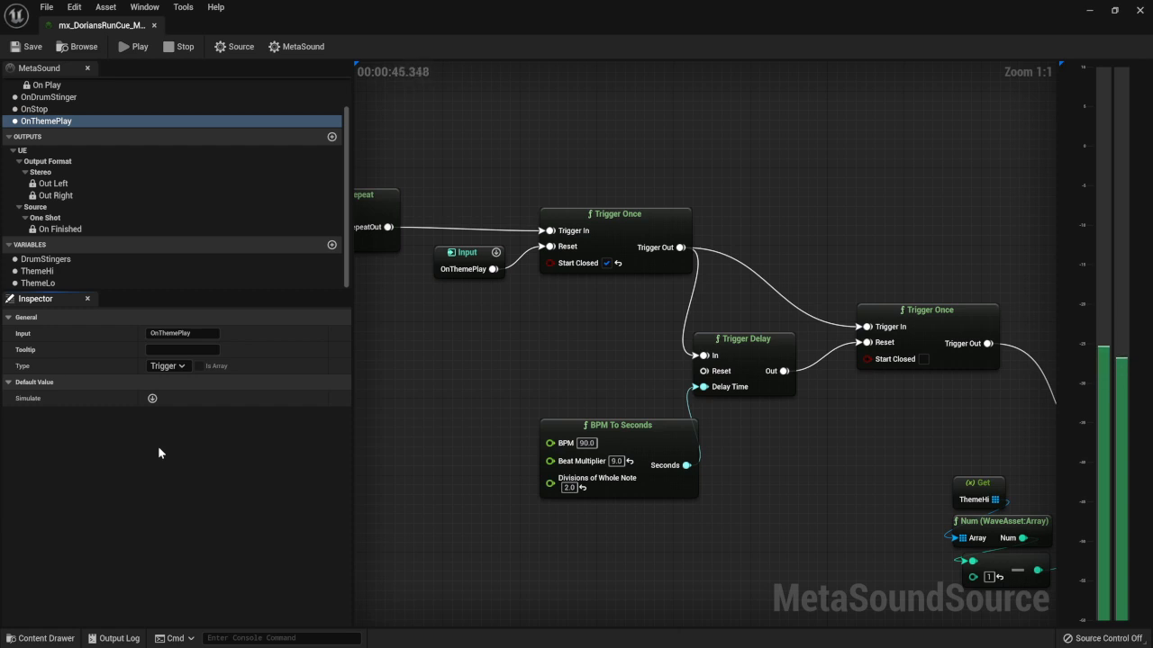
{"action": "left_click", "coordinate": [178, 46]}
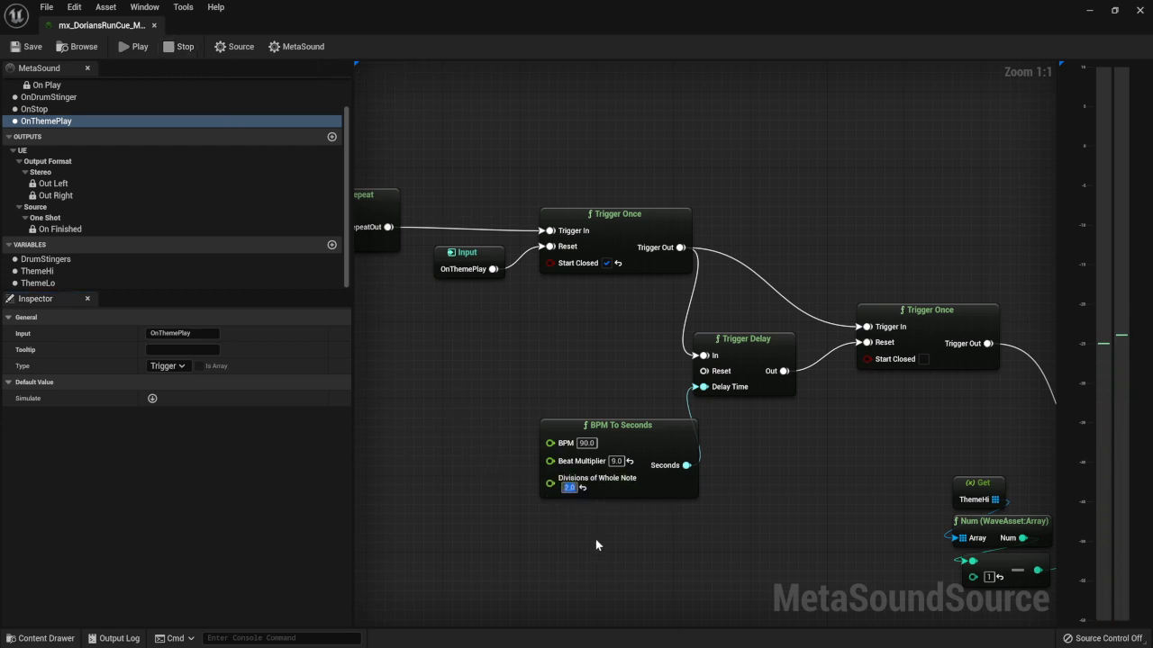
Step: Set the theme delay's BPM To Seconds node to a Beat Multiplier of 4.5 and 1.0 Divisions of Whole Note, and save the MetaSound
{"action": "left_click", "coordinate": [569, 487]}
{"action": "left_click", "coordinate": [616, 462]}
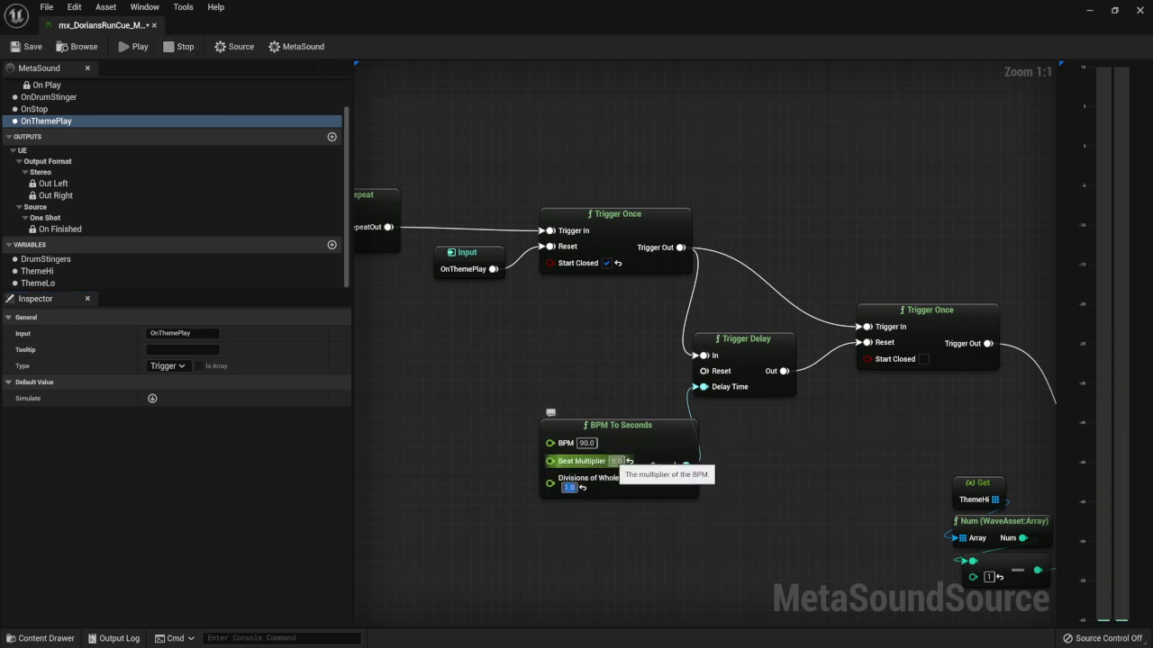
{"action": "type", "text": "4.0"}
{"action": "left_click", "coordinate": [618, 387]}
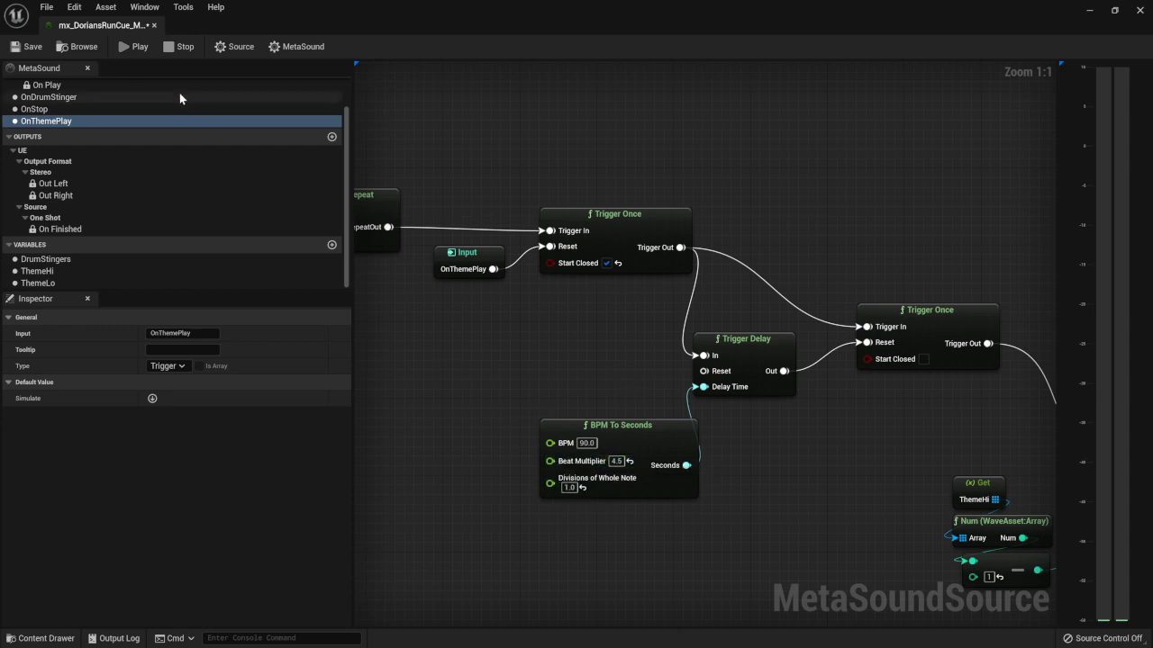
{"action": "left_click", "coordinate": [39, 53]}
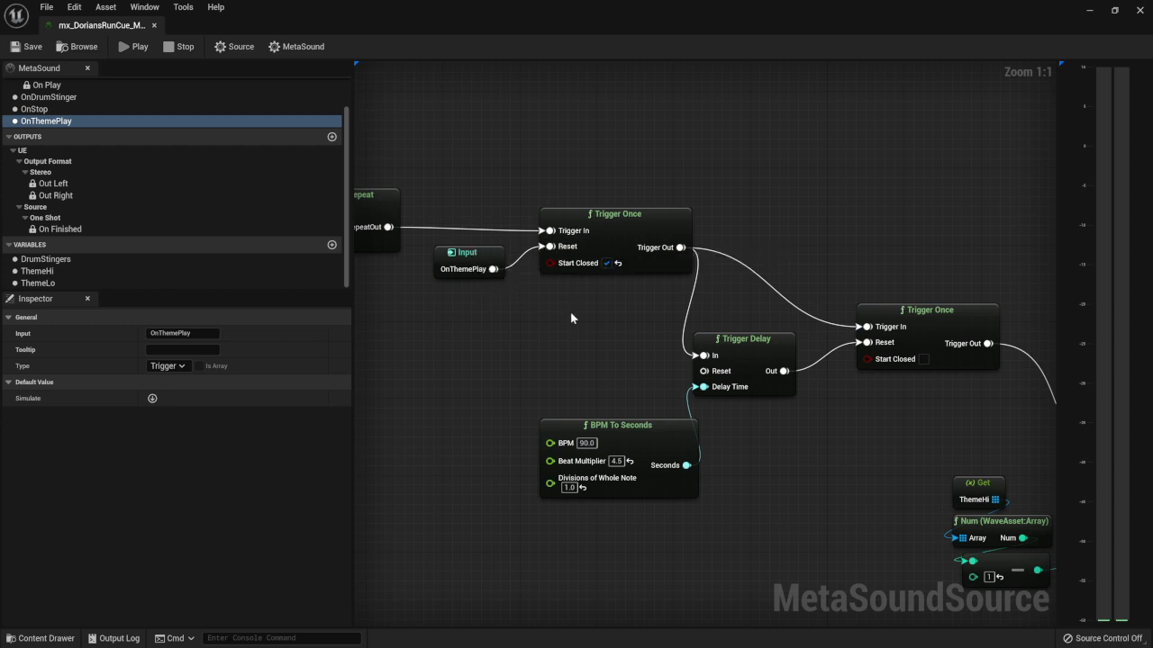
Step: Review the theme trigger chain from Trigger Repeat through both Trigger Once nodes and Random (Int) to the Wave Players
{"action": "right_click_drag", "start_coordinate": [574, 321], "coordinate": [634, 299]}
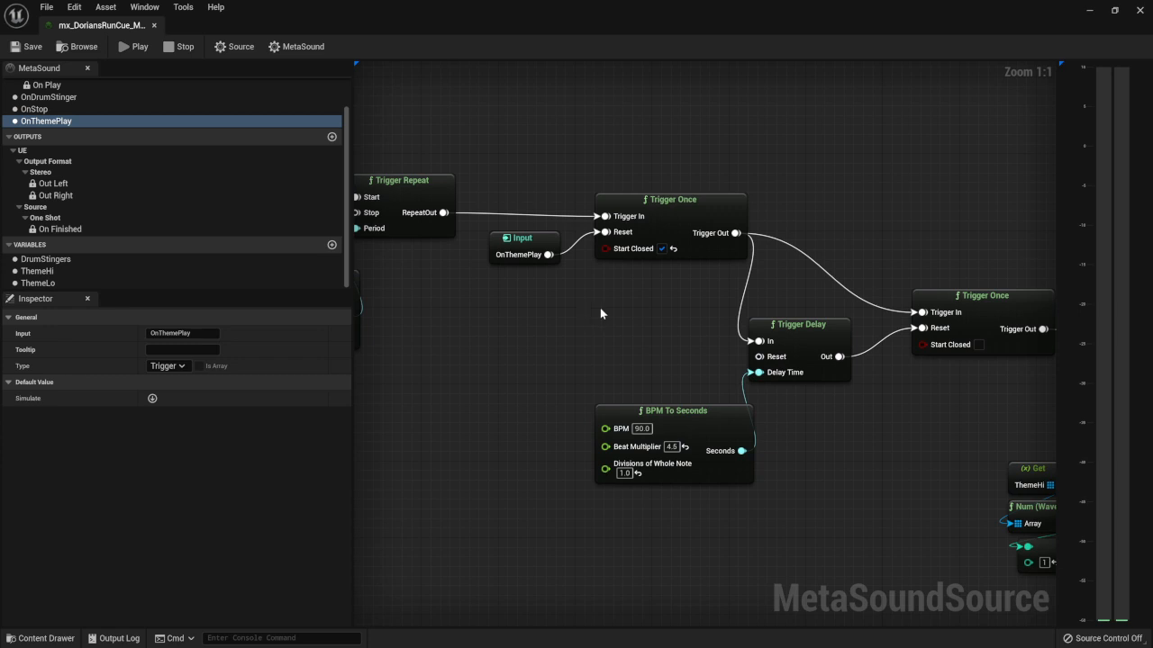
{"action": "right_click_drag", "start_coordinate": [637, 326], "coordinate": [546, 322]}
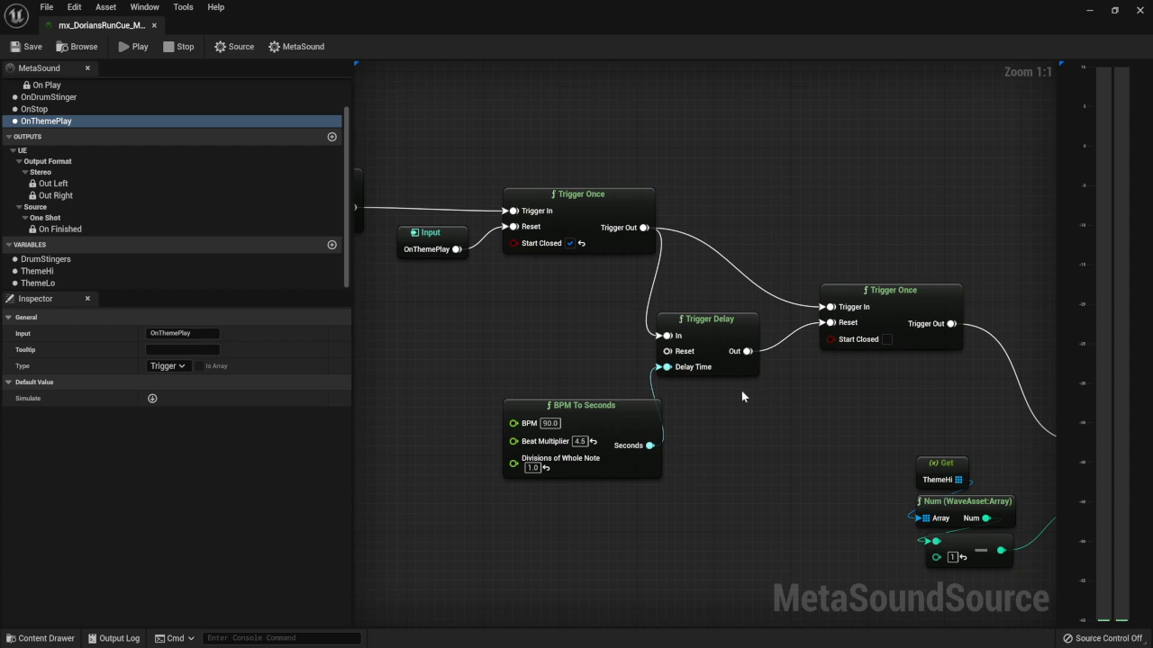
{"action": "scroll", "coordinate": [811, 400], "scroll_direction": "down", "scroll_amount": 3}
{"action": "right_click_drag", "start_coordinate": [834, 446], "coordinate": [591, 429]}
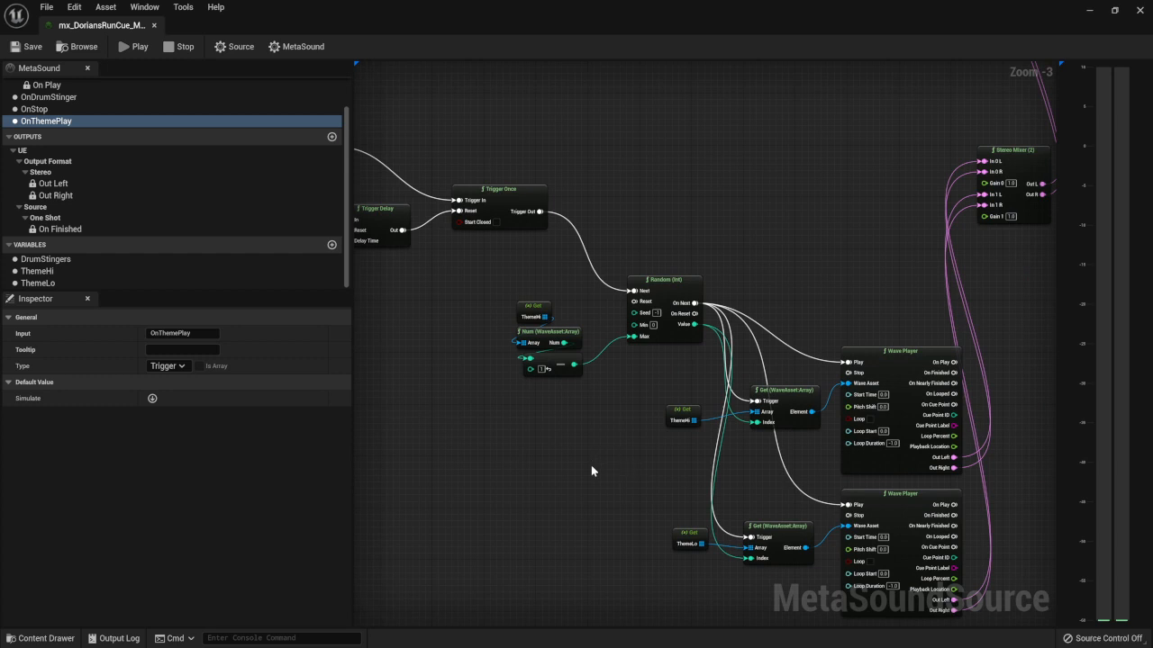
{"action": "right_click_drag", "start_coordinate": [582, 477], "coordinate": [634, 450]}
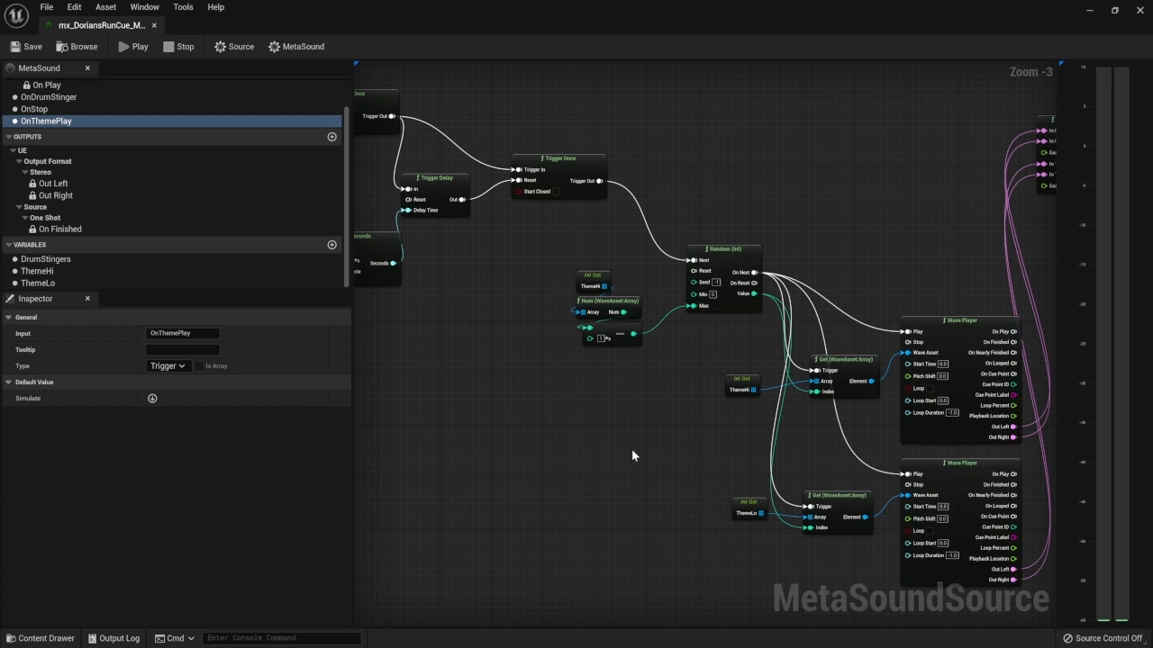
{"action": "right_click_drag", "start_coordinate": [466, 271], "coordinate": [629, 317]}
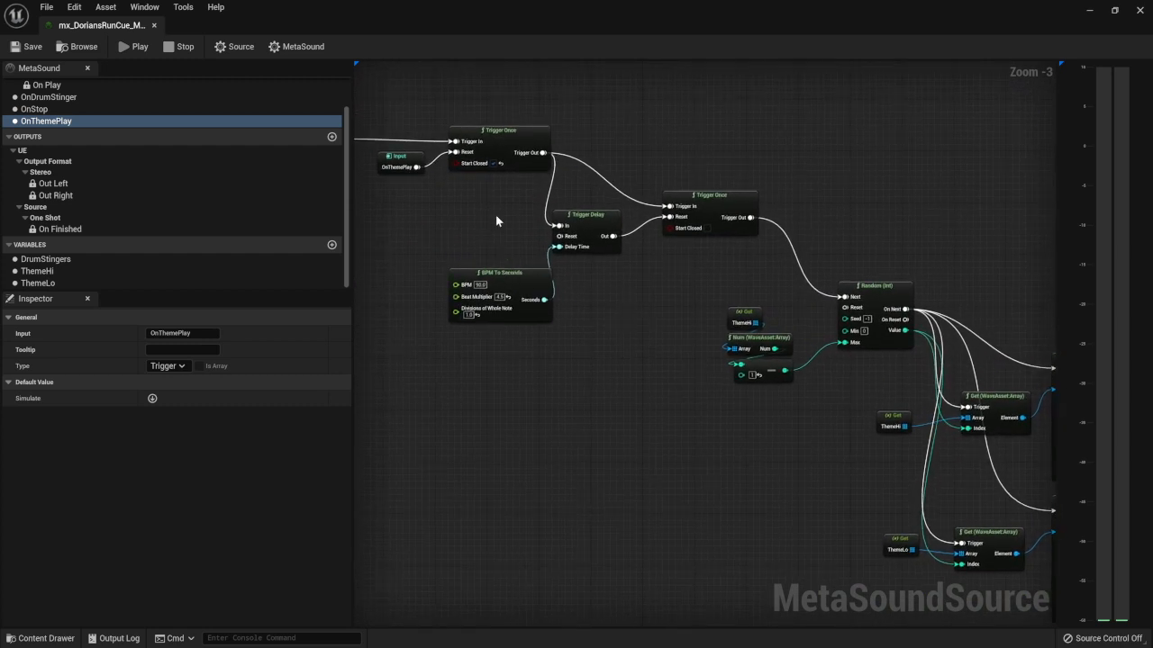
{"action": "left_click_drag", "start_coordinate": [492, 203], "coordinate": [582, 321]}
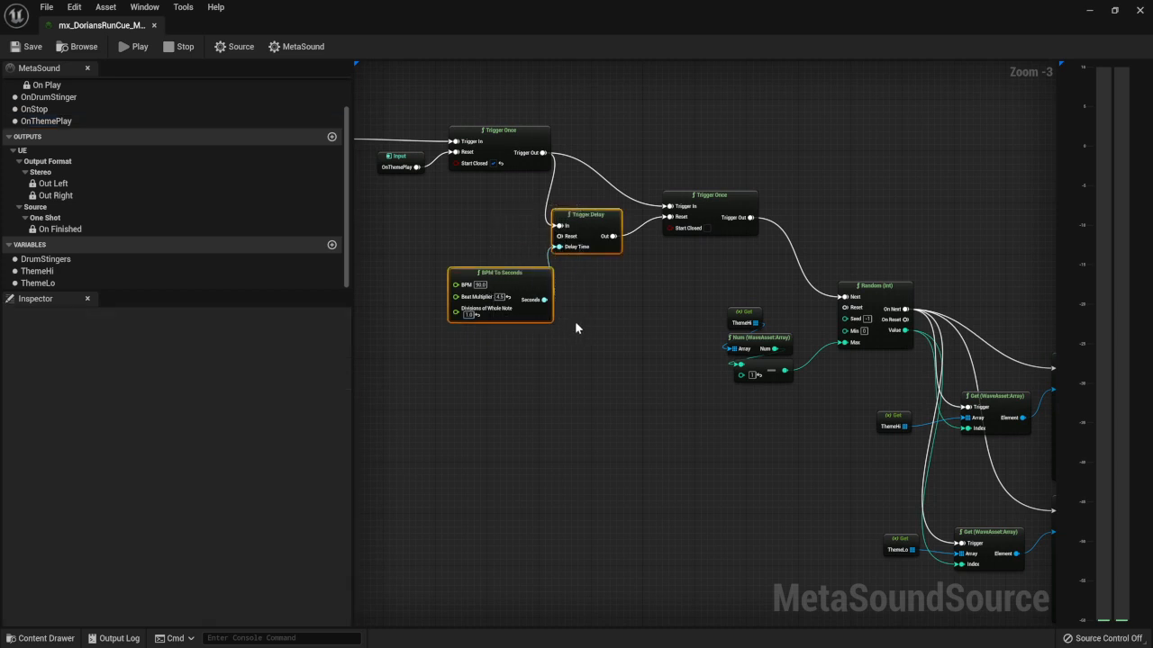
{"action": "key", "text": "Delete"}
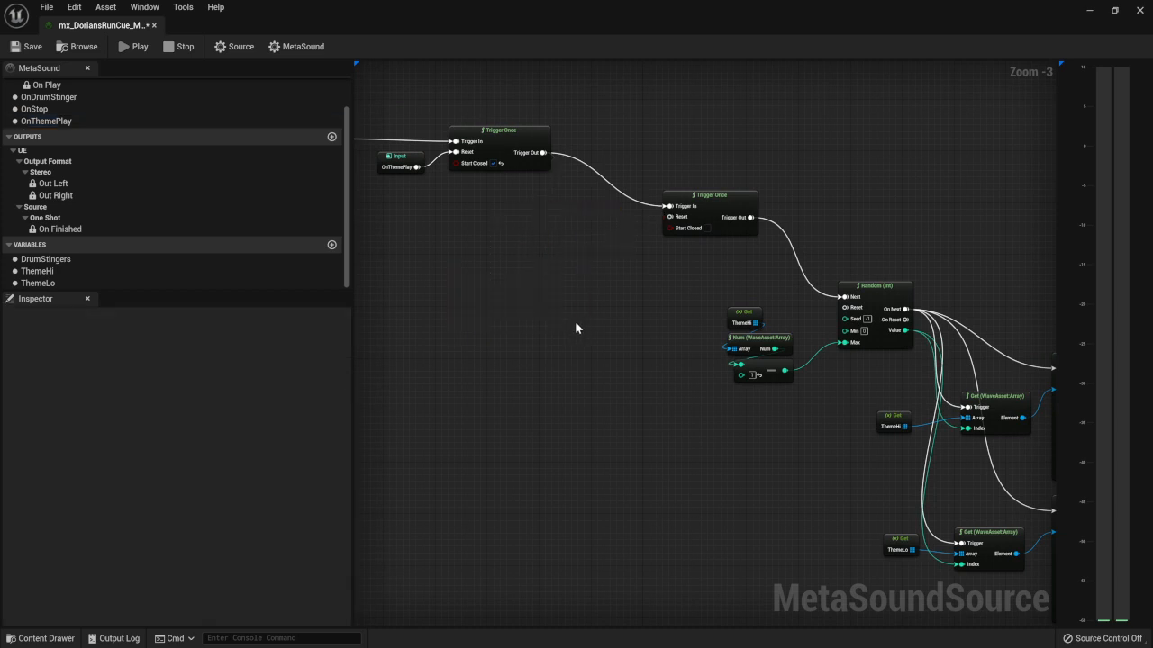
{"action": "left_click", "coordinate": [27, 47]}
{"action": "left_click_drag", "start_coordinate": [711, 207], "coordinate": [678, 182]}
{"action": "right_click_drag", "start_coordinate": [559, 209], "coordinate": [694, 263]}
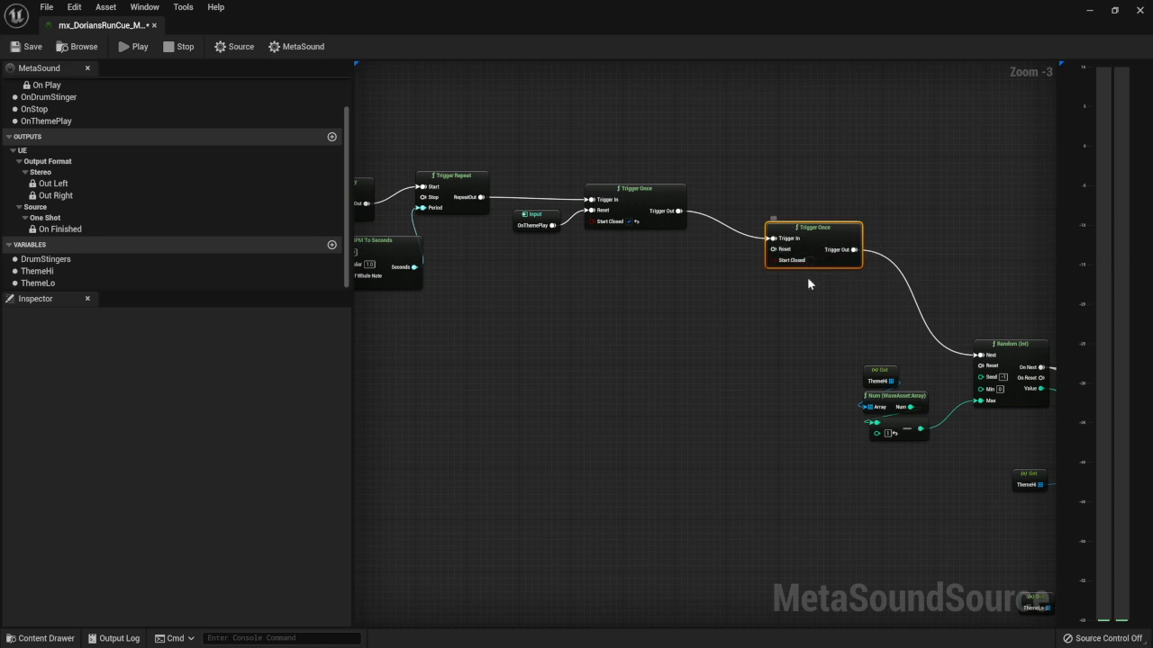
{"action": "right_click_drag", "start_coordinate": [788, 301], "coordinate": [702, 271]}
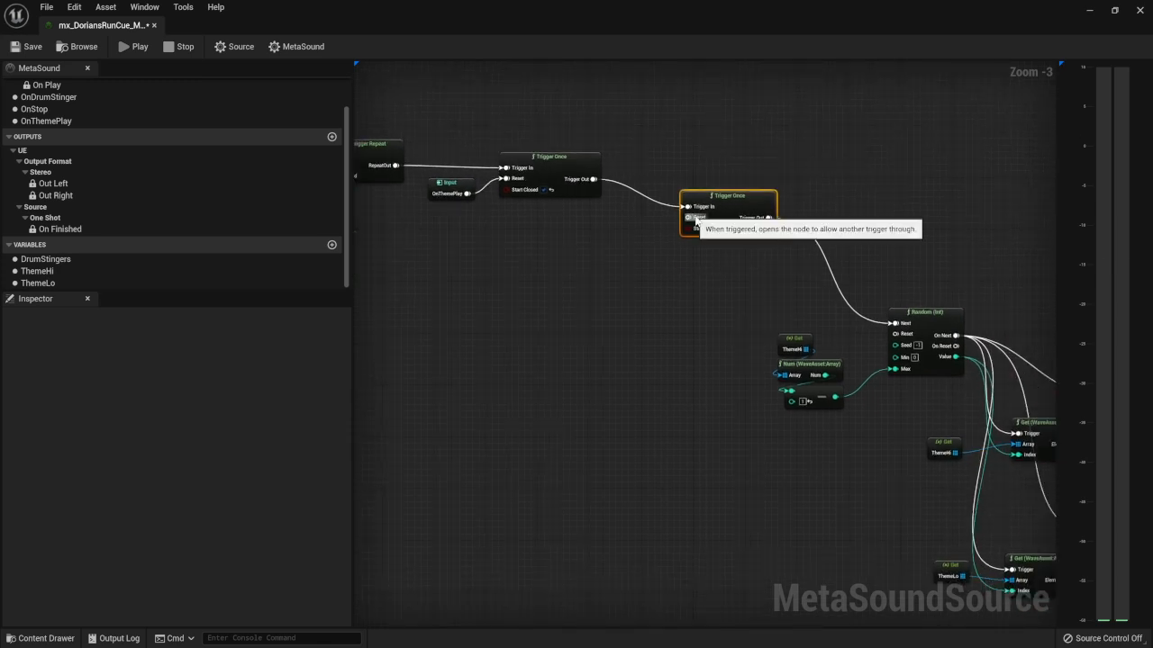
{"action": "right_click_drag", "start_coordinate": [674, 255], "coordinate": [553, 221]}
{"action": "right_click_drag", "start_coordinate": [627, 264], "coordinate": [388, 199]}
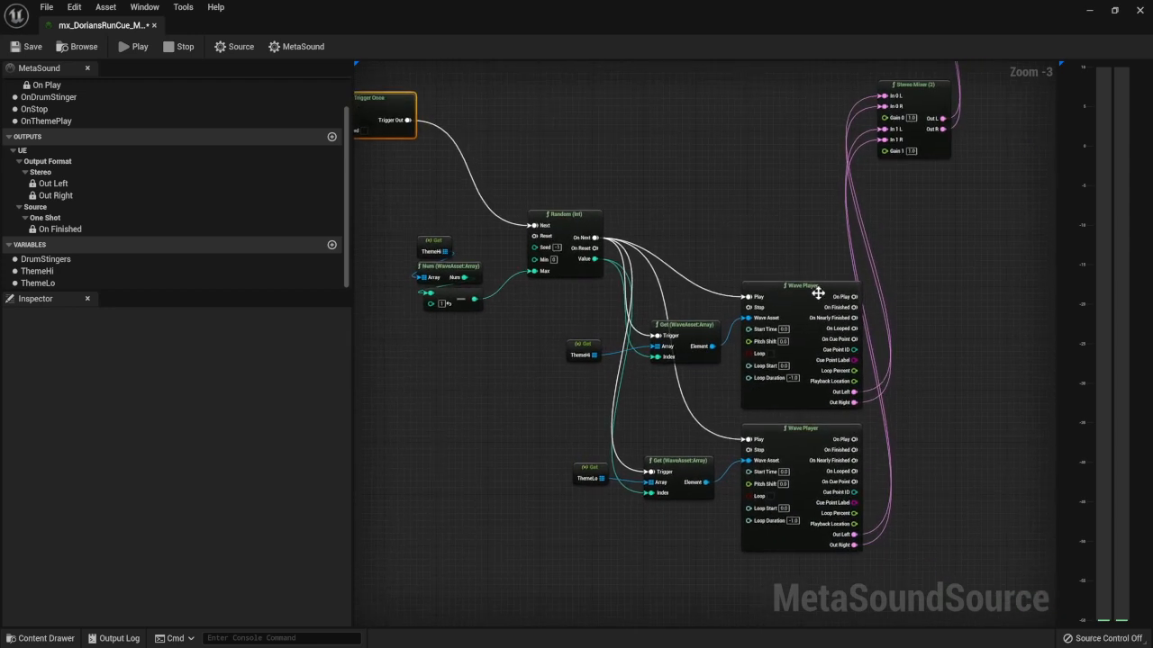
{"action": "right_click_drag", "start_coordinate": [739, 248], "coordinate": [985, 264]}
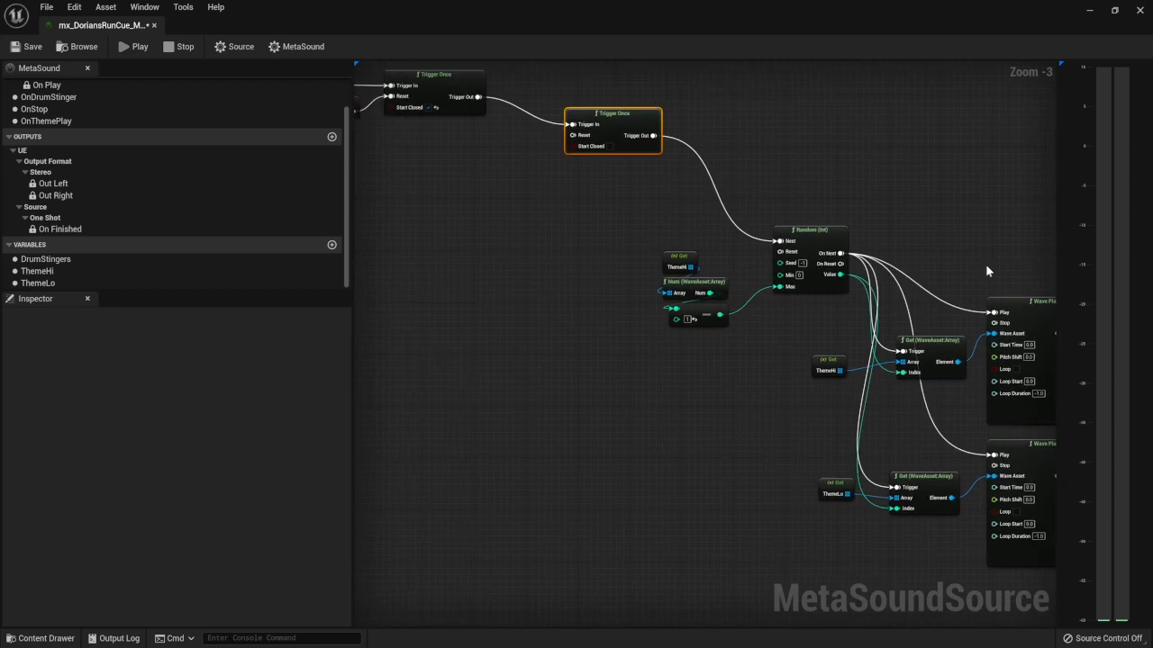
{"action": "key", "text": "ctrl+z"}
{"action": "key", "text": "ctrl+z"}
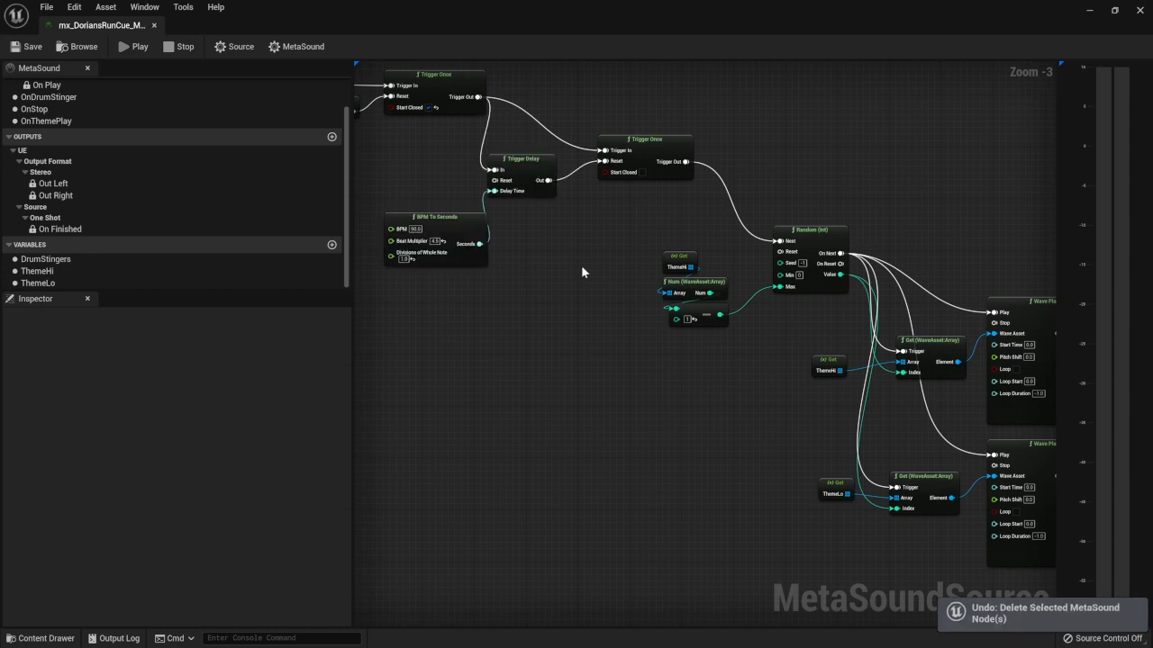
Step: Cut the Trigger Delay and its BPM To Seconds node from between the Trigger Once nodes and paste them beside the theme Wave Players
{"action": "right_click_drag", "start_coordinate": [584, 272], "coordinate": [694, 295]}
{"action": "left_click_drag", "start_coordinate": [528, 203], "coordinate": [634, 282]}
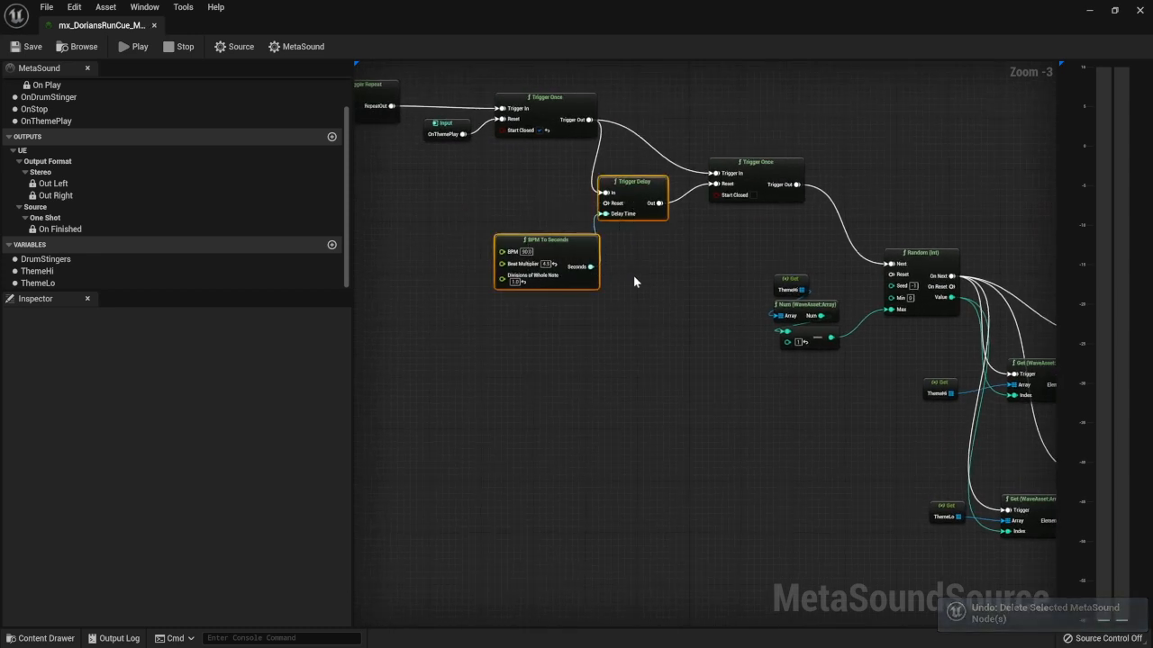
{"action": "key", "text": "Delete"}
{"action": "right_click_drag", "start_coordinate": [1044, 423], "coordinate": [718, 379]}
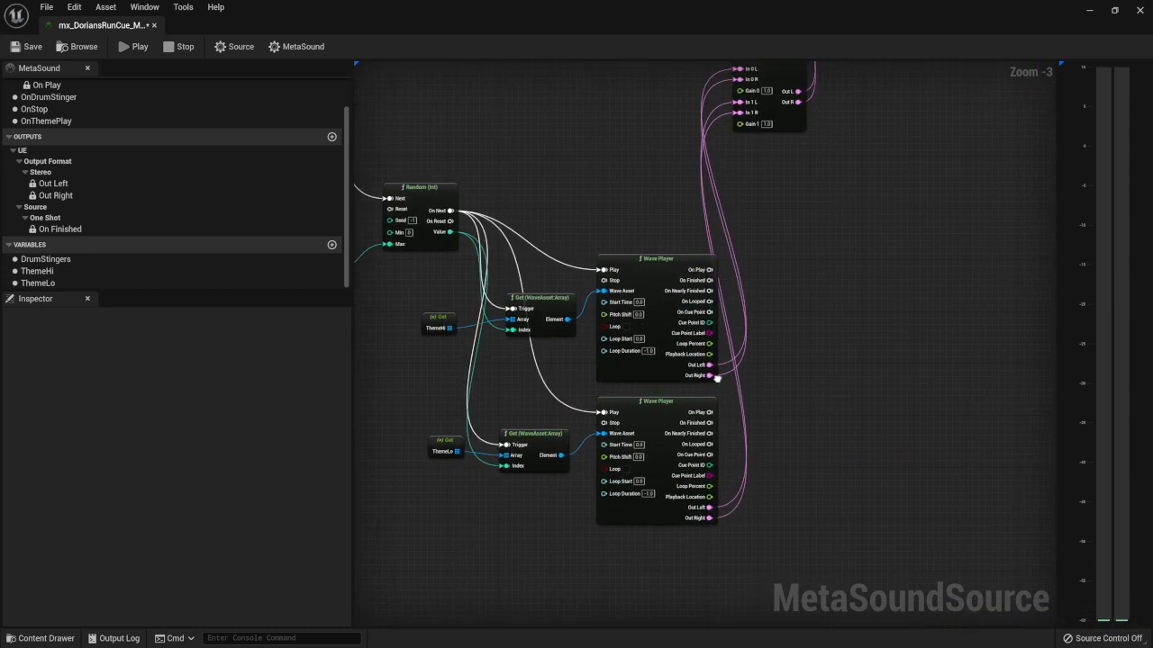
{"action": "key", "text": "ctrl+v"}
{"action": "left_click", "coordinate": [848, 358]}
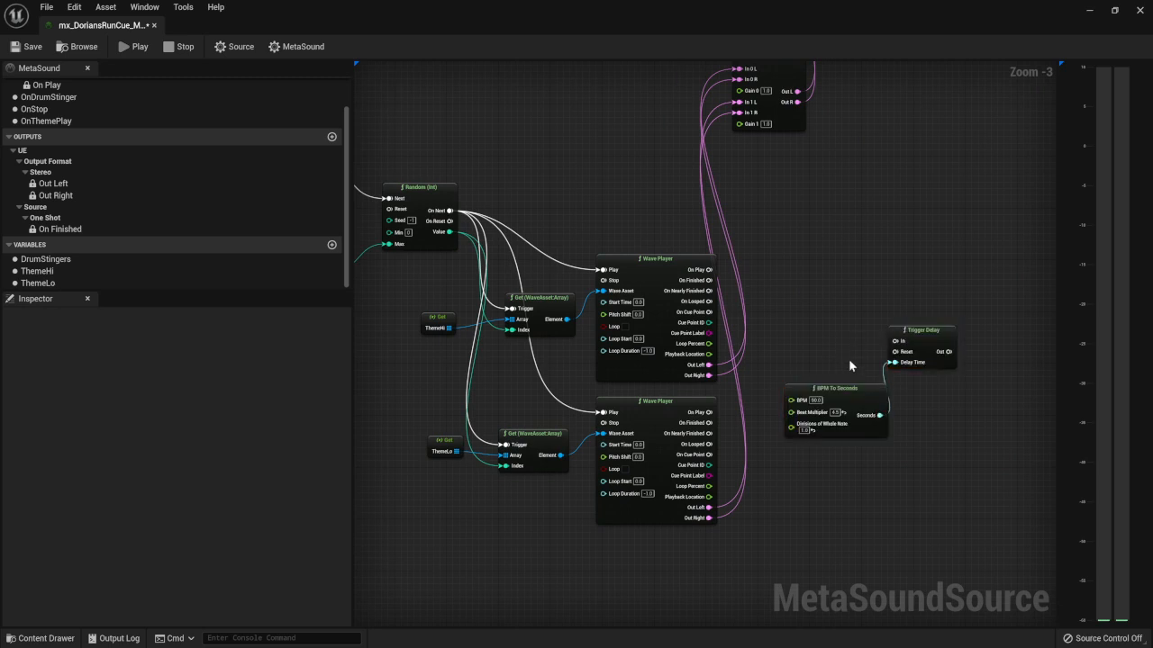
Step: Stack BPM To Seconds under Trigger Delay, place the pair beside the ThemeLo Wave Player, and wire its On Play into the delay's In
{"action": "left_click_drag", "start_coordinate": [841, 387], "coordinate": [937, 373]}
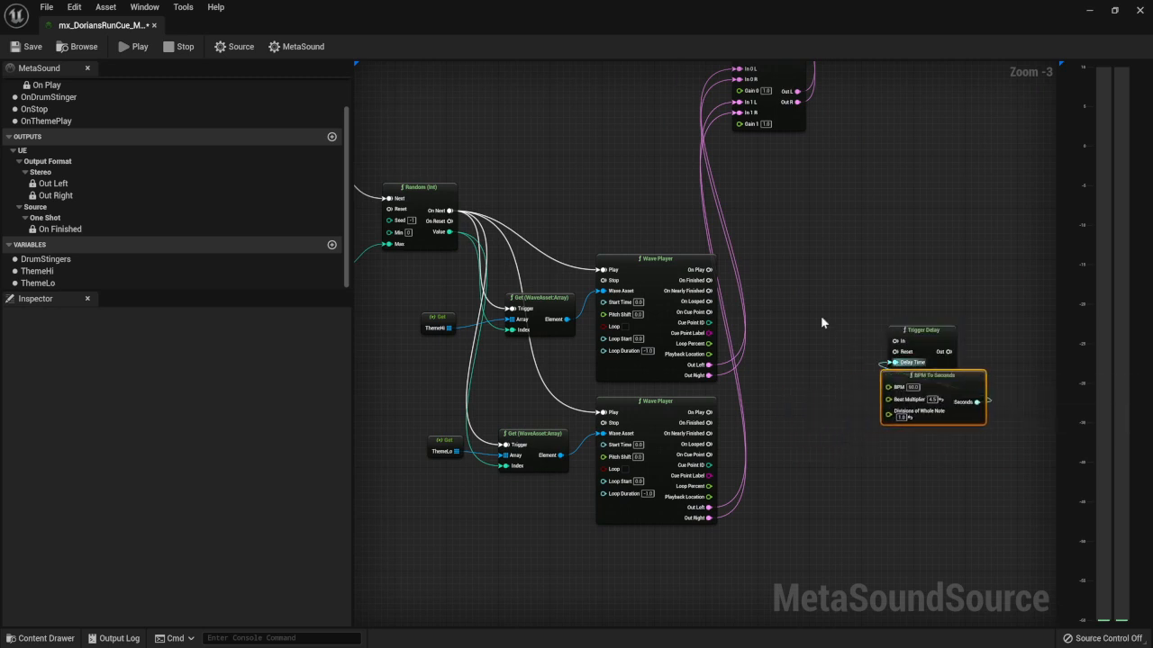
{"action": "left_click_drag", "start_coordinate": [820, 316], "coordinate": [845, 481]}
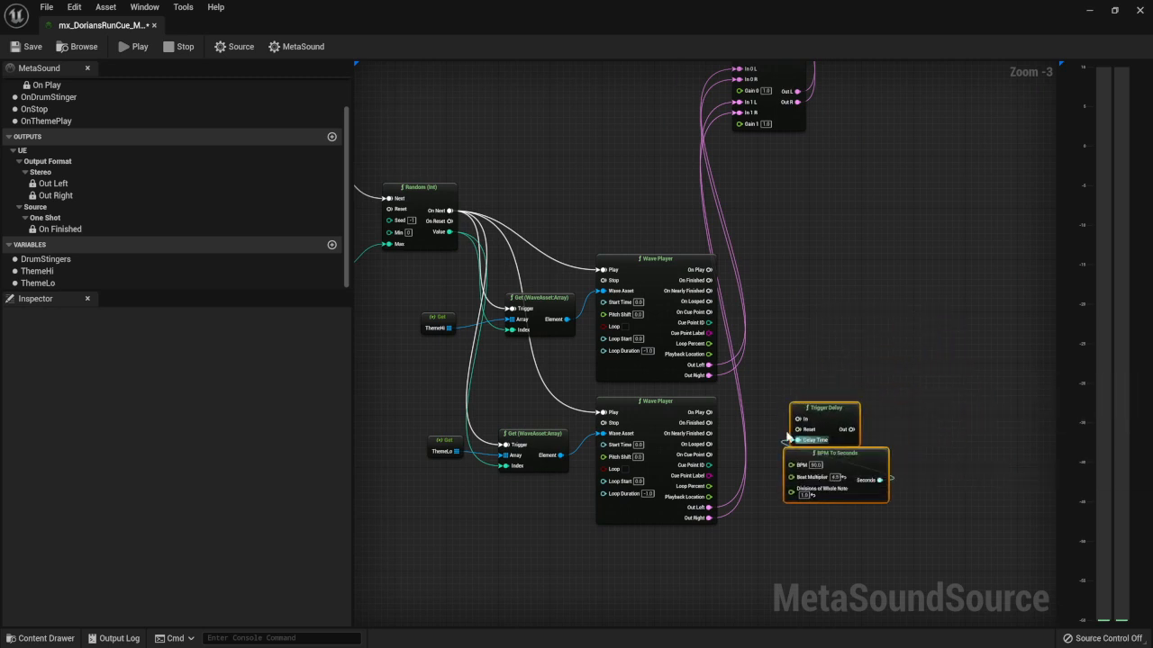
{"action": "left_click_drag", "start_coordinate": [710, 413], "coordinate": [860, 468]}
{"action": "left_click", "coordinate": [920, 410]}
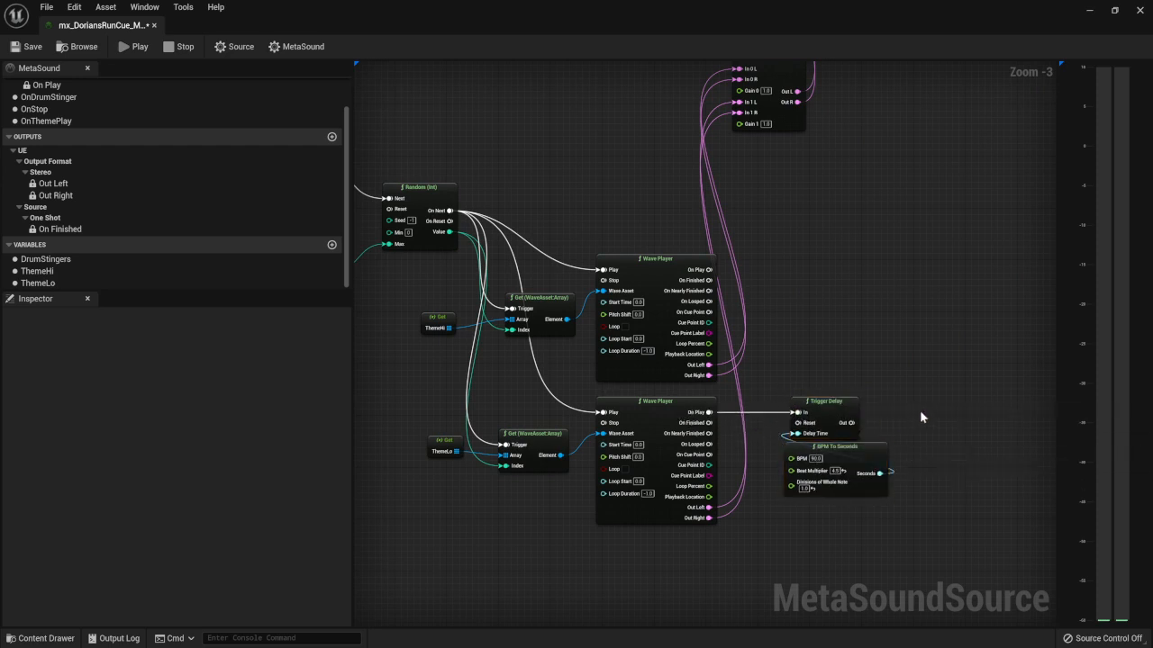
Step: Promote the Trigger Delay's Out to a graph variable and align the new Set node with the delay
{"action": "right_click_drag", "start_coordinate": [860, 417], "coordinate": [798, 406]}
{"action": "left_click_drag", "start_coordinate": [788, 412], "coordinate": [844, 414]}
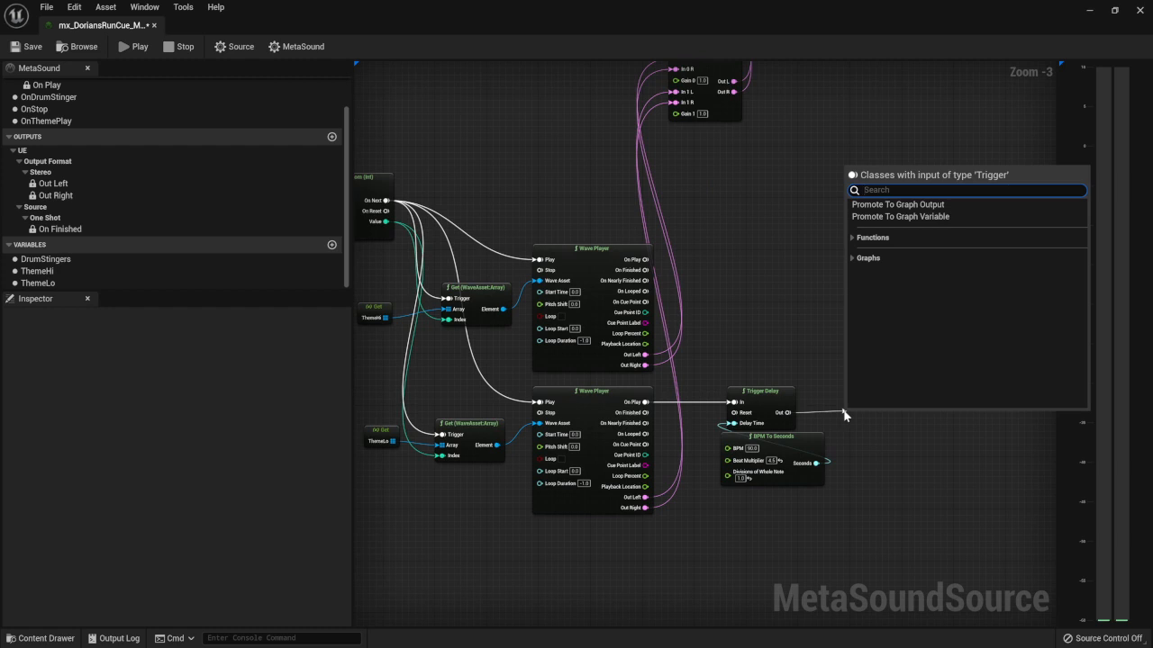
{"action": "left_click", "coordinate": [918, 217]}
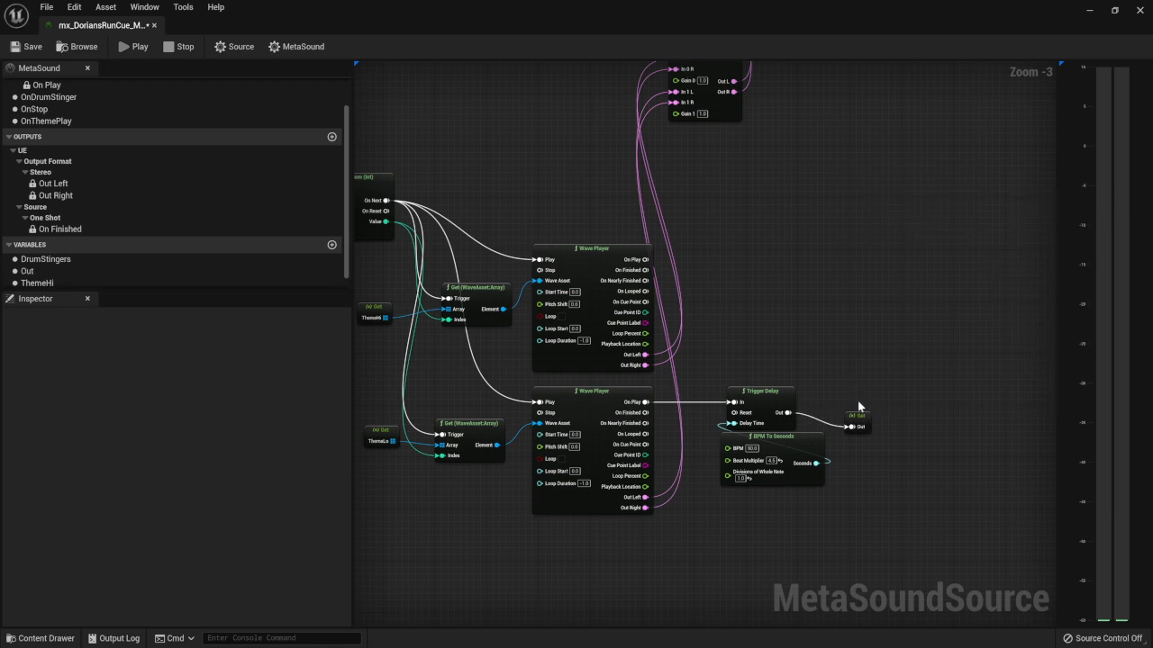
{"action": "left_click_drag", "start_coordinate": [859, 416], "coordinate": [865, 397]}
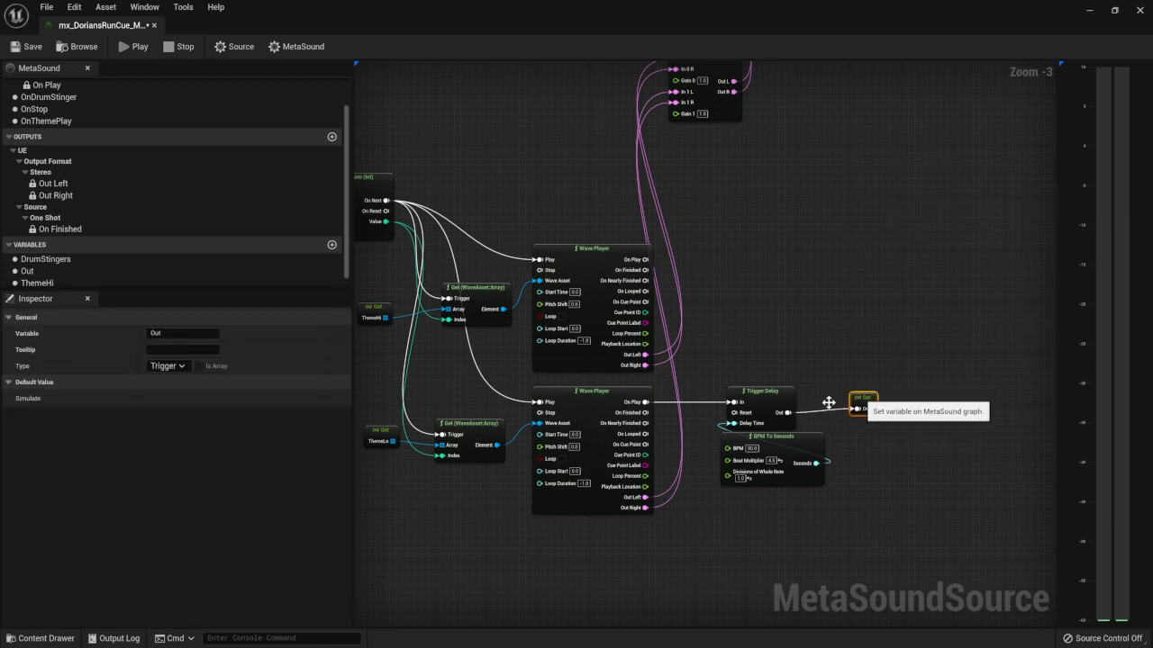
Step: Rename the promoted trigger variable ThemeReset, keep its type as Trigger, and save the MetaSound
{"action": "left_click", "coordinate": [155, 333]}
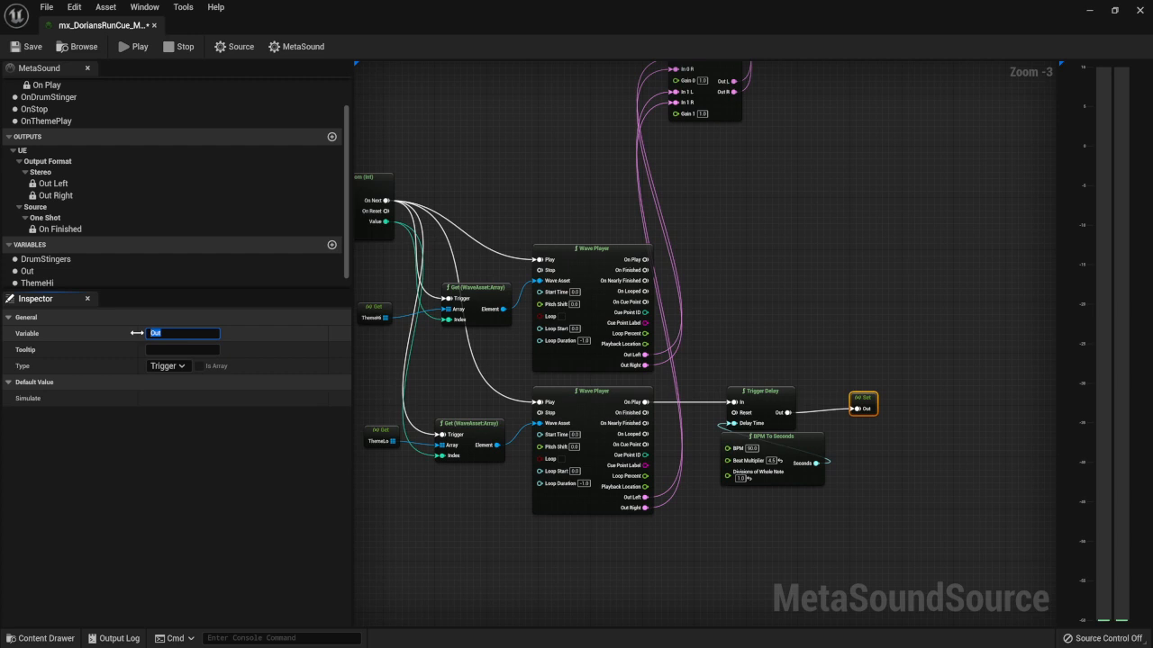
{"action": "type", "text": "ThemeReset"}
{"action": "key", "text": "Return"}
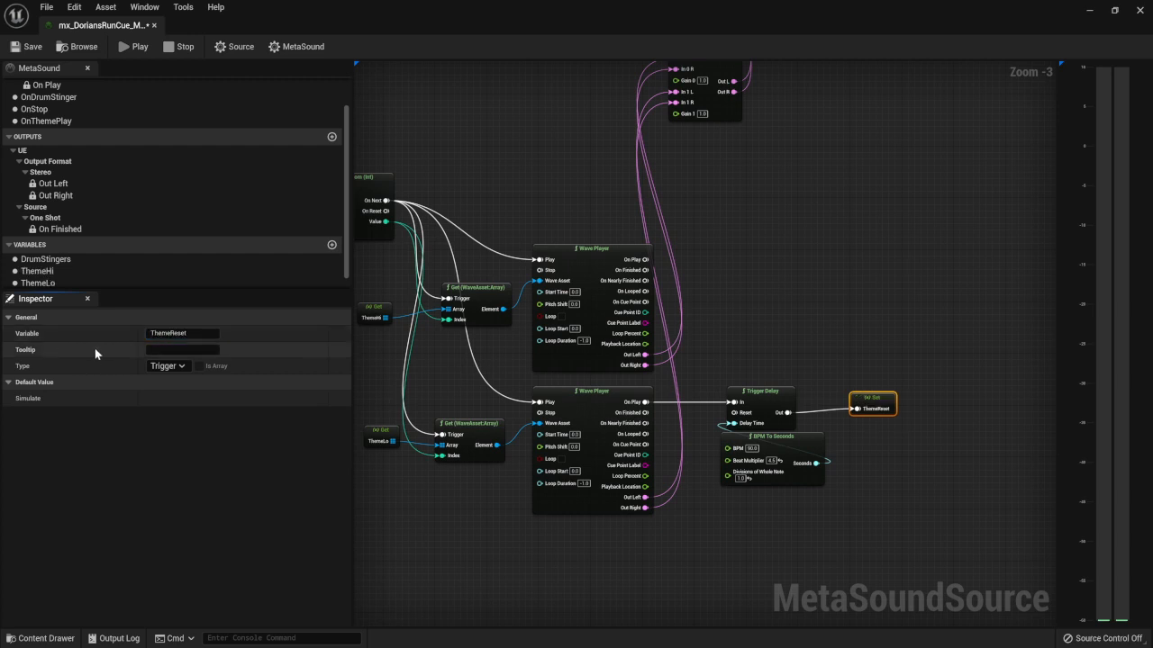
{"action": "left_click", "coordinate": [174, 366]}
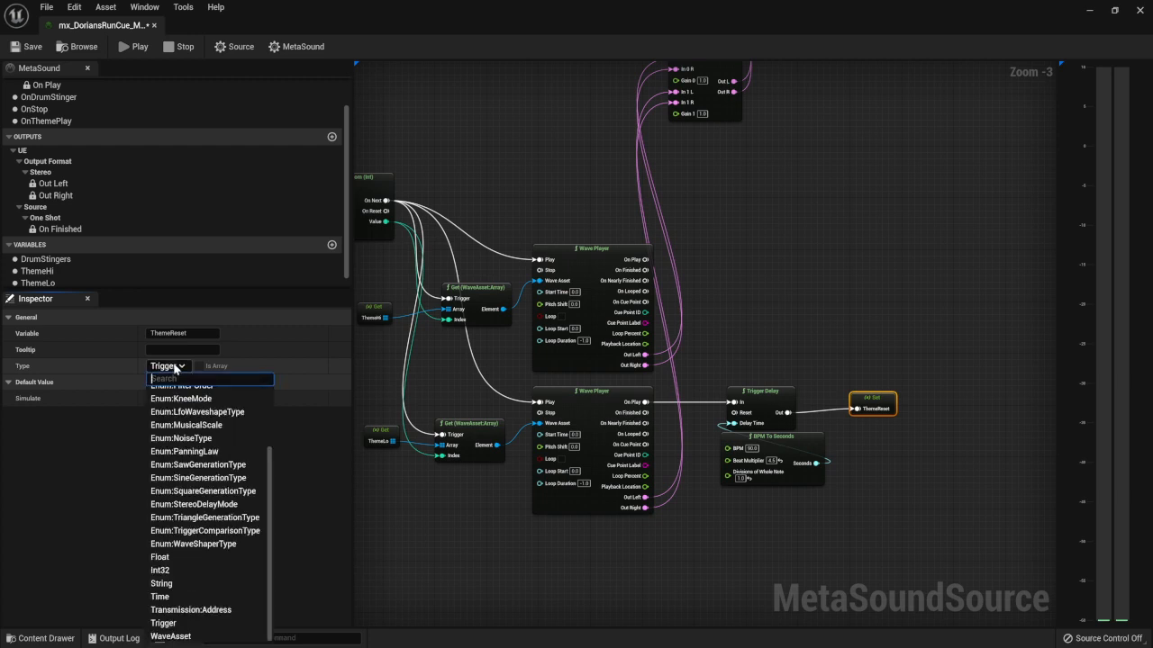
{"action": "left_click", "coordinate": [174, 366]}
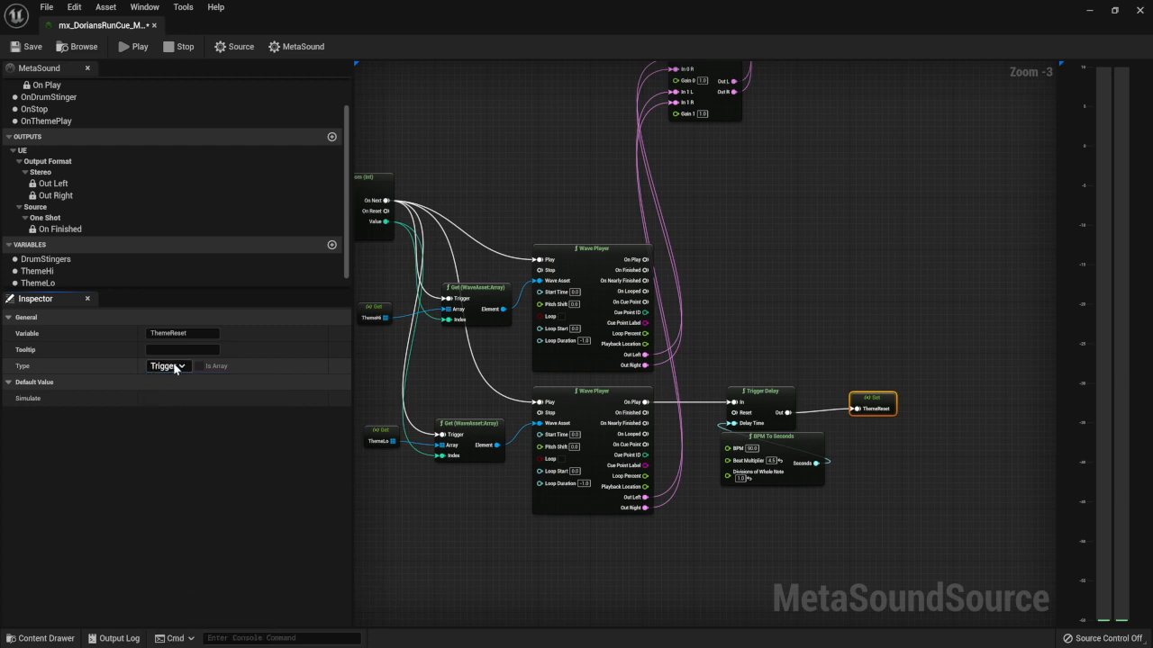
{"action": "right_click_drag", "start_coordinate": [402, 458], "coordinate": [560, 489]}
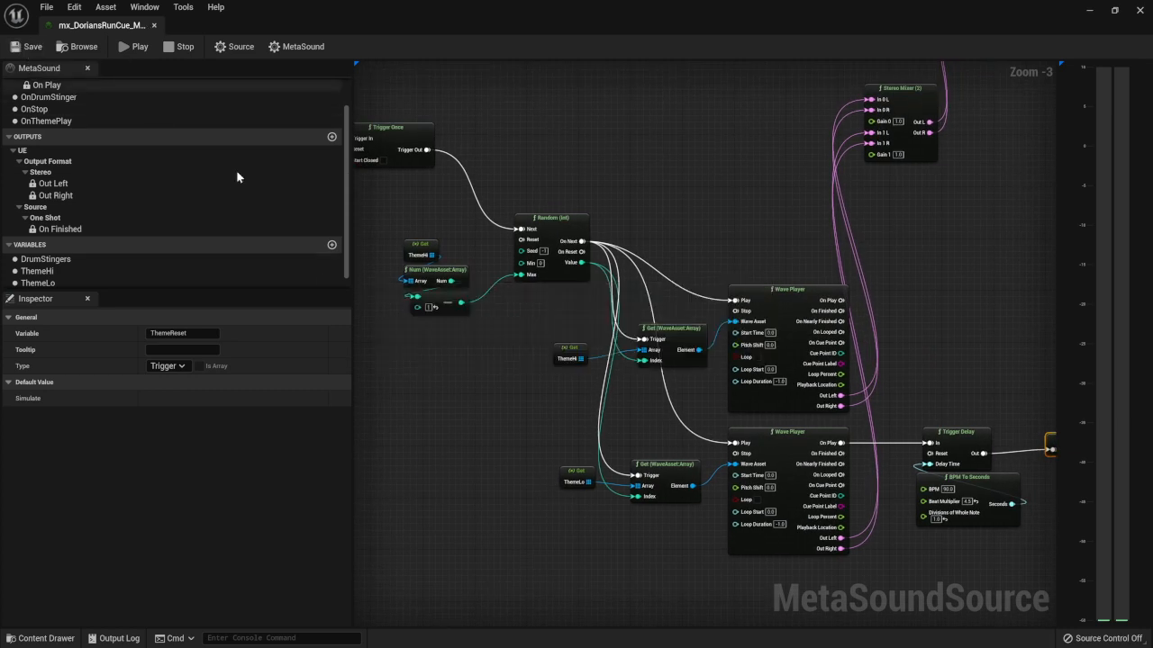
Step: Add a Get Delayed ThemeReset node beside the second Trigger Once and wire it into that node's Reset
{"action": "right_click_drag", "start_coordinate": [509, 407], "coordinate": [631, 399]}
{"action": "scroll", "coordinate": [596, 317], "scroll_direction": "up", "scroll_amount": 3}
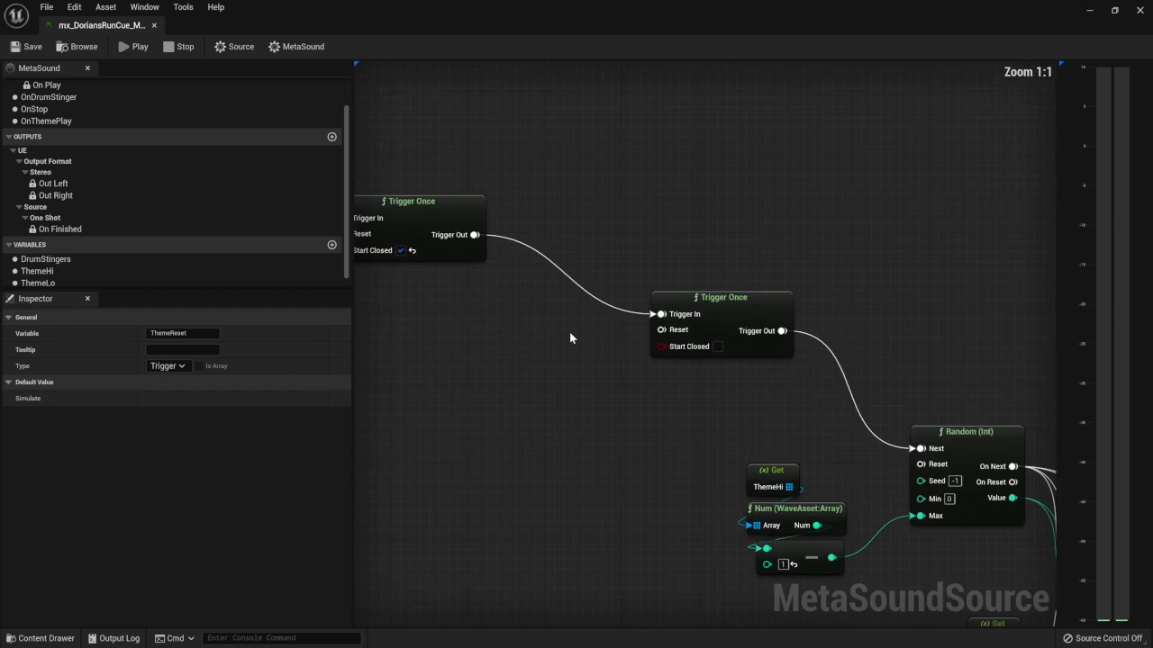
{"action": "right_click", "coordinate": [569, 331]}
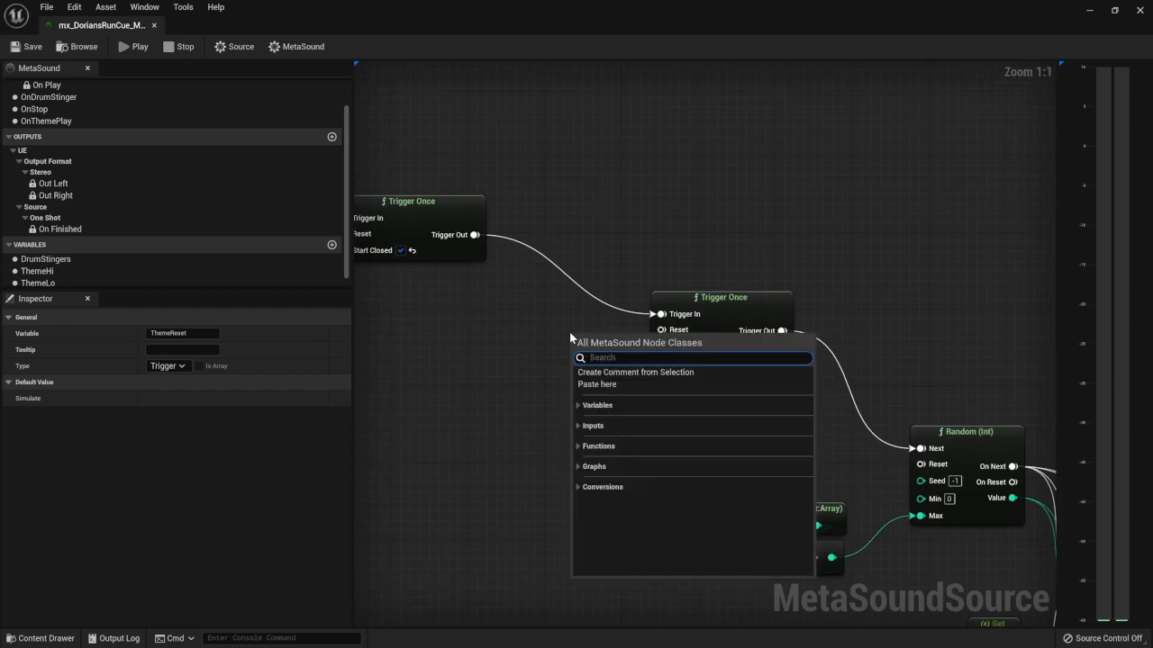
{"action": "left_click", "coordinate": [579, 406]}
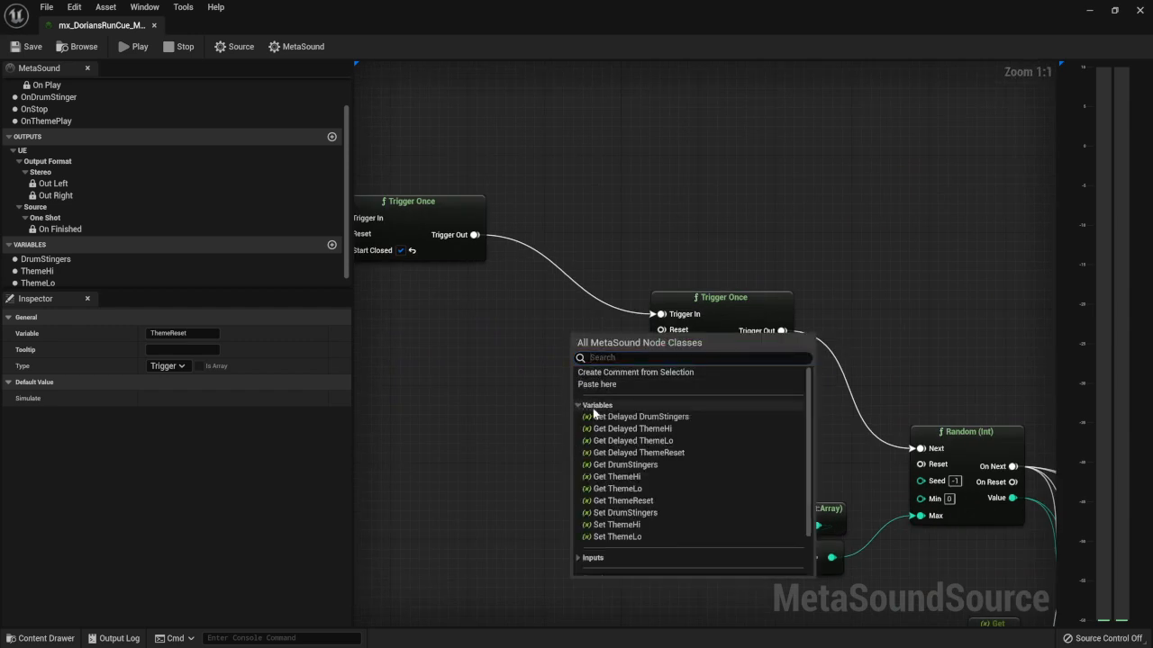
{"action": "left_click", "coordinate": [654, 453]}
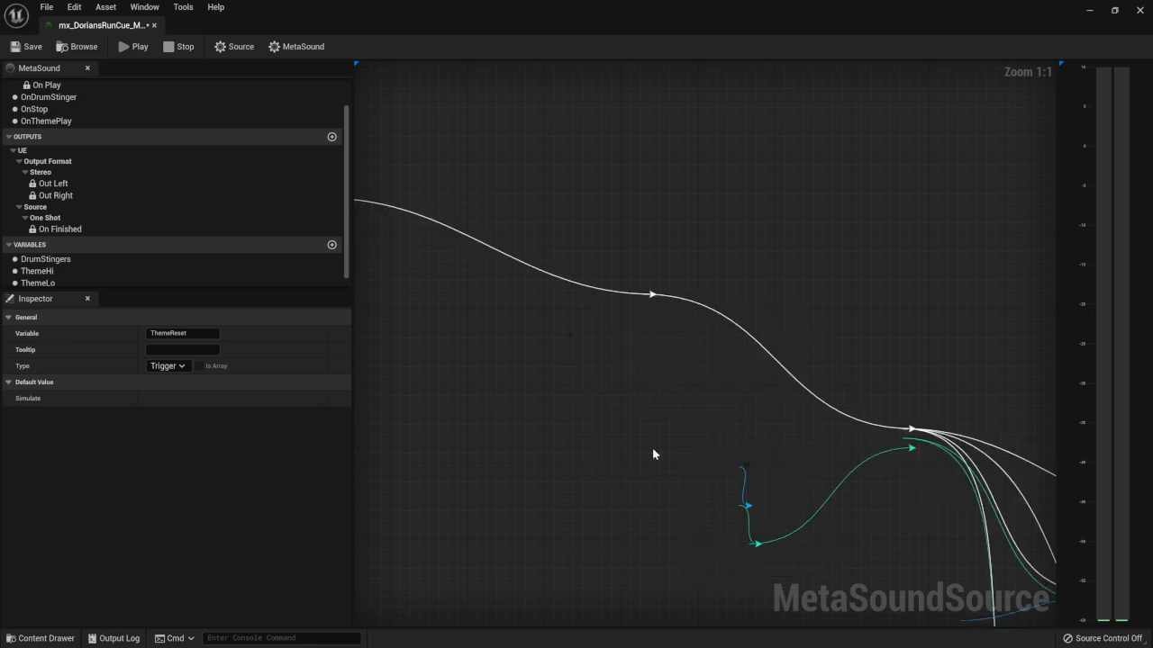
{"action": "left_click_drag", "start_coordinate": [610, 344], "coordinate": [565, 331]}
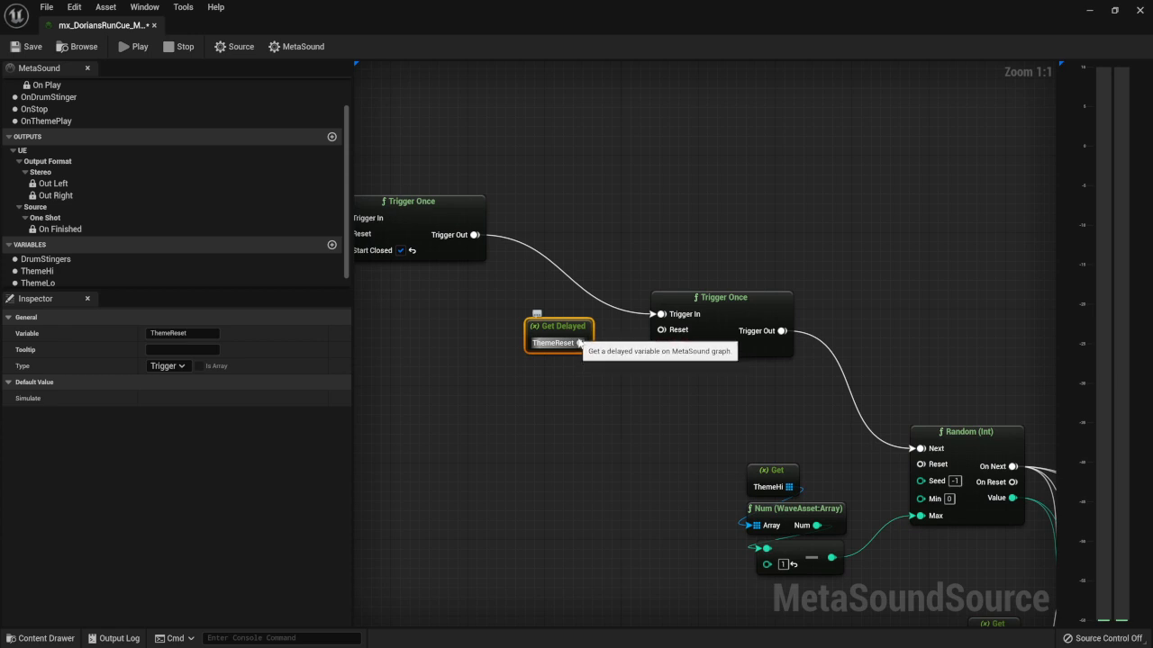
{"action": "left_click_drag", "start_coordinate": [580, 343], "coordinate": [577, 340]}
{"action": "left_click_drag", "start_coordinate": [664, 331], "coordinate": [665, 332]}
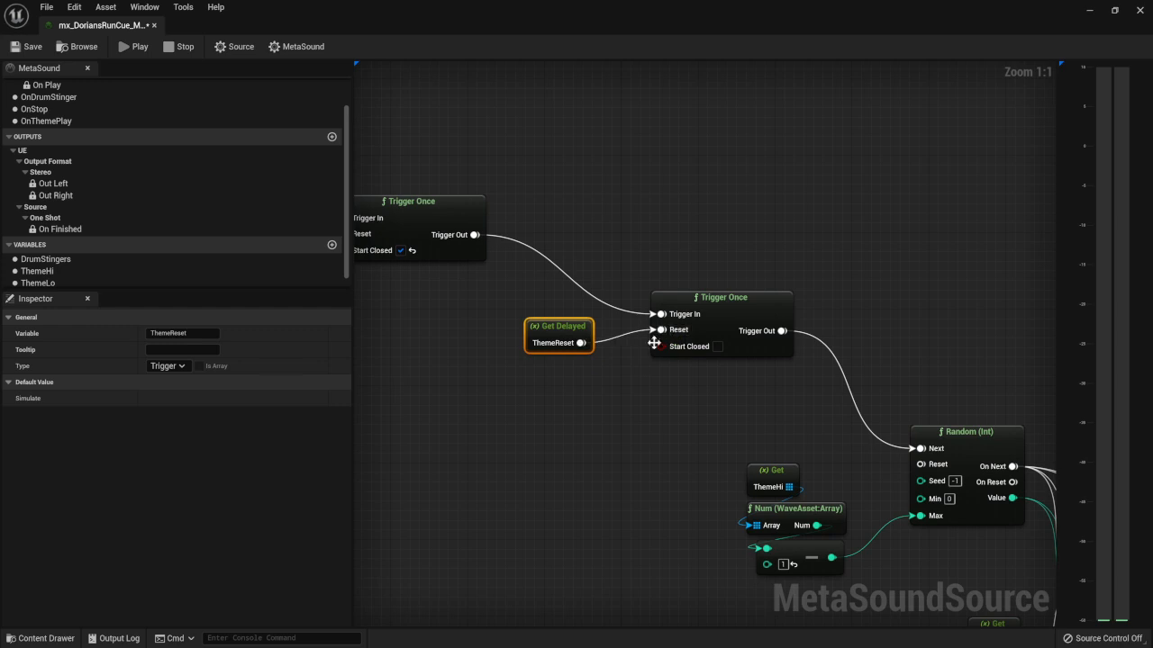
Step: Check the path from the theme Wave Players through Set ThemeReset back to the second Trigger Once, and save the MetaSound
{"action": "scroll", "coordinate": [637, 373], "scroll_direction": "down", "scroll_amount": 4}
{"action": "right_click_drag", "start_coordinate": [799, 302], "coordinate": [605, 252]}
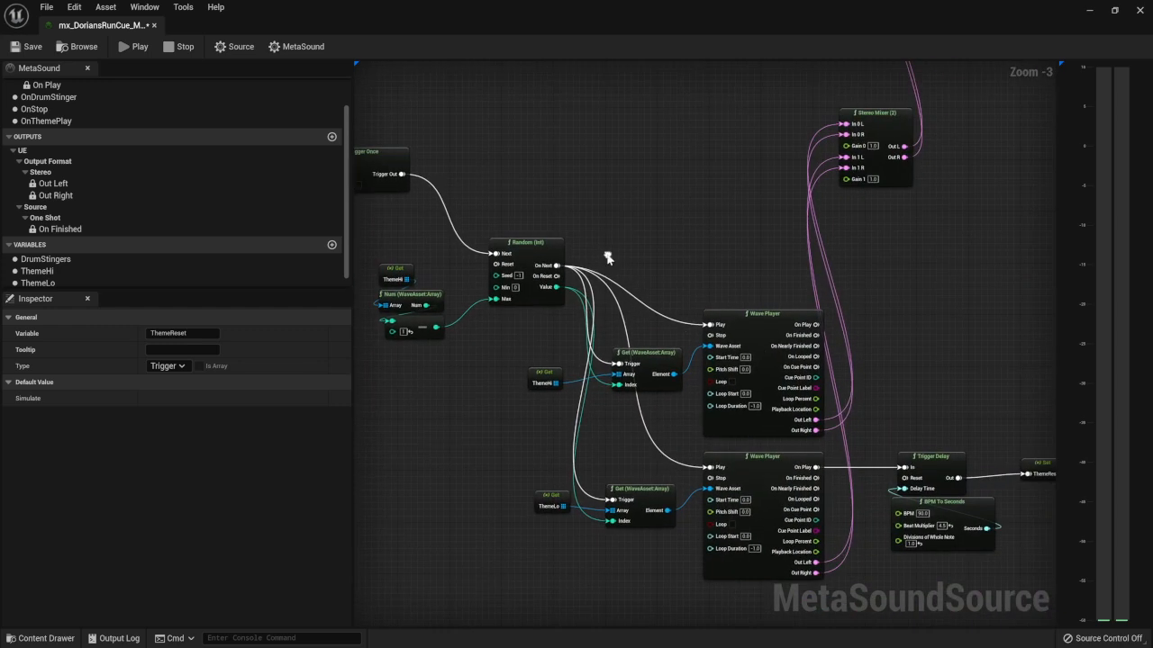
{"action": "right_click_drag", "start_coordinate": [959, 498], "coordinate": [766, 412]}
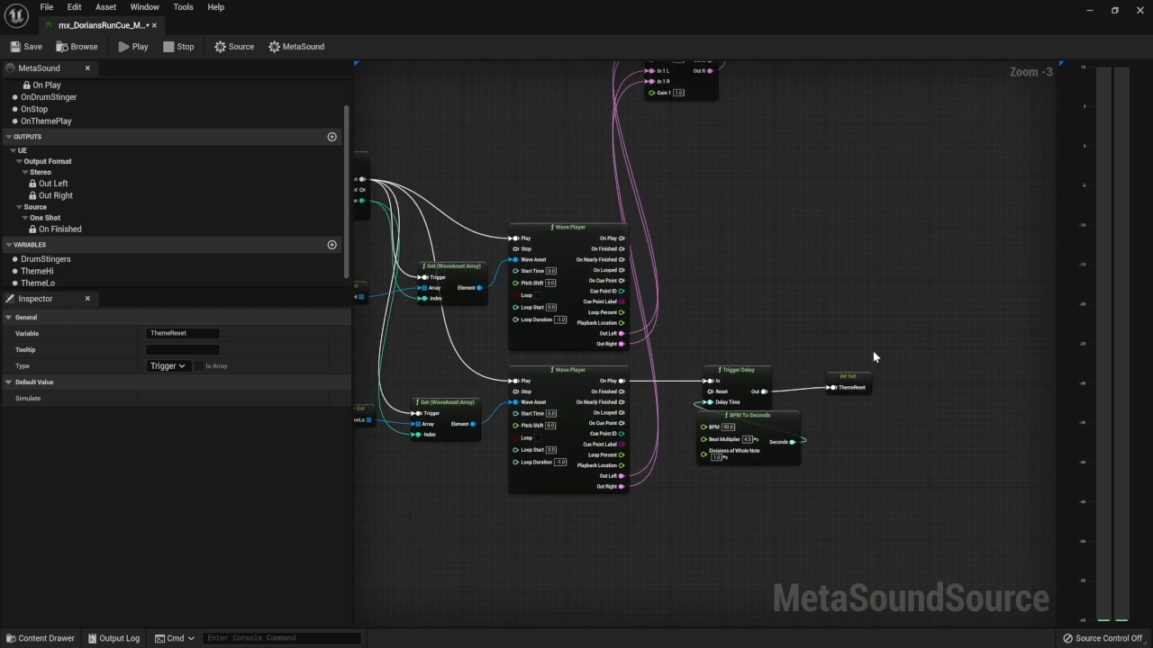
{"action": "right_click_drag", "start_coordinate": [819, 329], "coordinate": [1008, 361]}
{"action": "right_click_drag", "start_coordinate": [667, 197], "coordinate": [753, 309]}
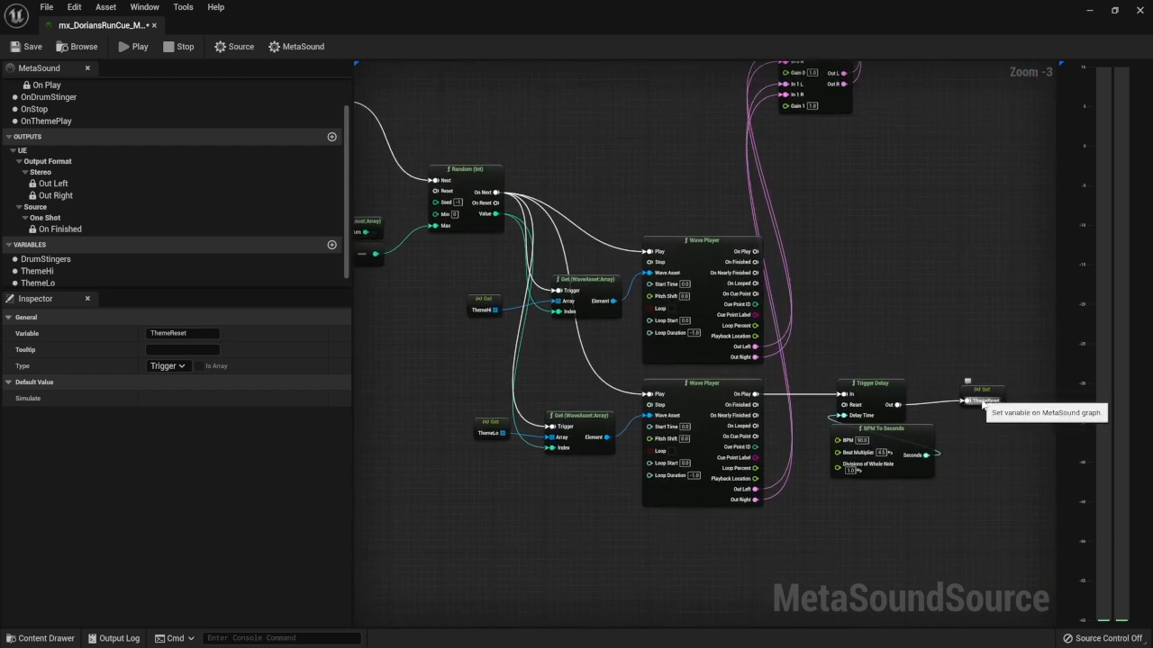
{"action": "right_click_drag", "start_coordinate": [876, 334], "coordinate": [908, 353]}
{"action": "right_click_drag", "start_coordinate": [702, 236], "coordinate": [861, 304]}
{"action": "right_click_drag", "start_coordinate": [590, 185], "coordinate": [725, 260]}
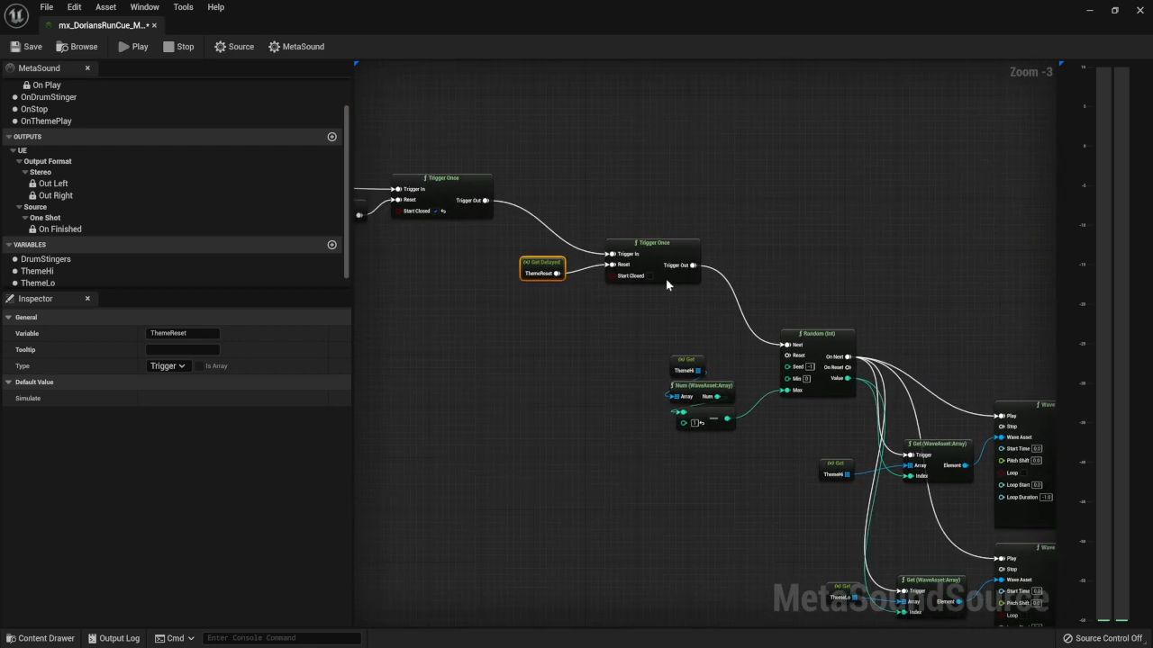
{"action": "right_click_drag", "start_coordinate": [595, 332], "coordinate": [681, 388]}
{"action": "scroll", "coordinate": [641, 332], "scroll_direction": "up", "scroll_amount": 3}
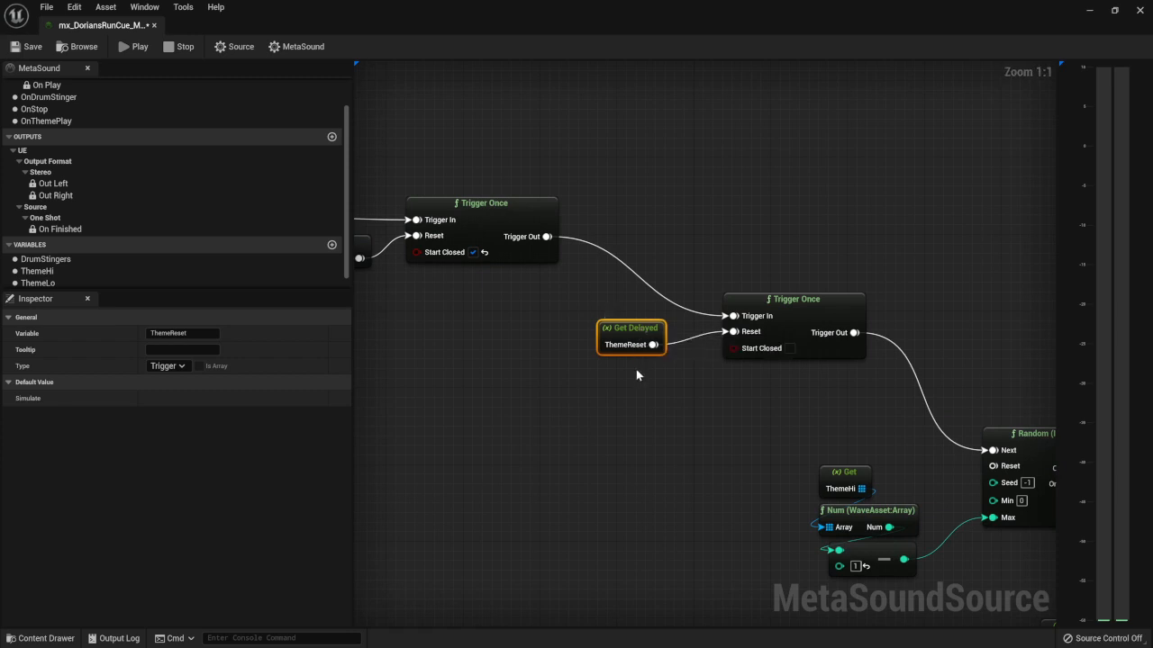
{"action": "left_click", "coordinate": [33, 51]}
Step: Examine how the Trigger Delay sets ThemeReset and how Get Delayed ThemeReset feeds the second Trigger Once's Reset
{"action": "scroll", "coordinate": [541, 285], "scroll_direction": "down", "scroll_amount": 5}
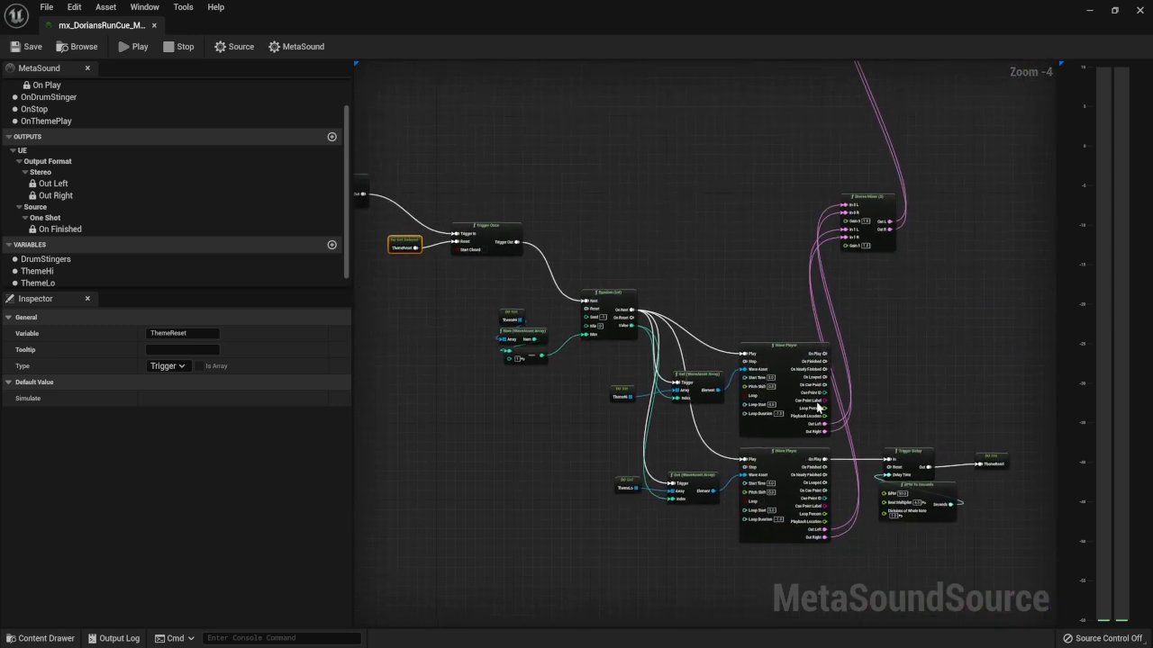
{"action": "scroll", "coordinate": [818, 408], "scroll_direction": "up", "scroll_amount": 5}
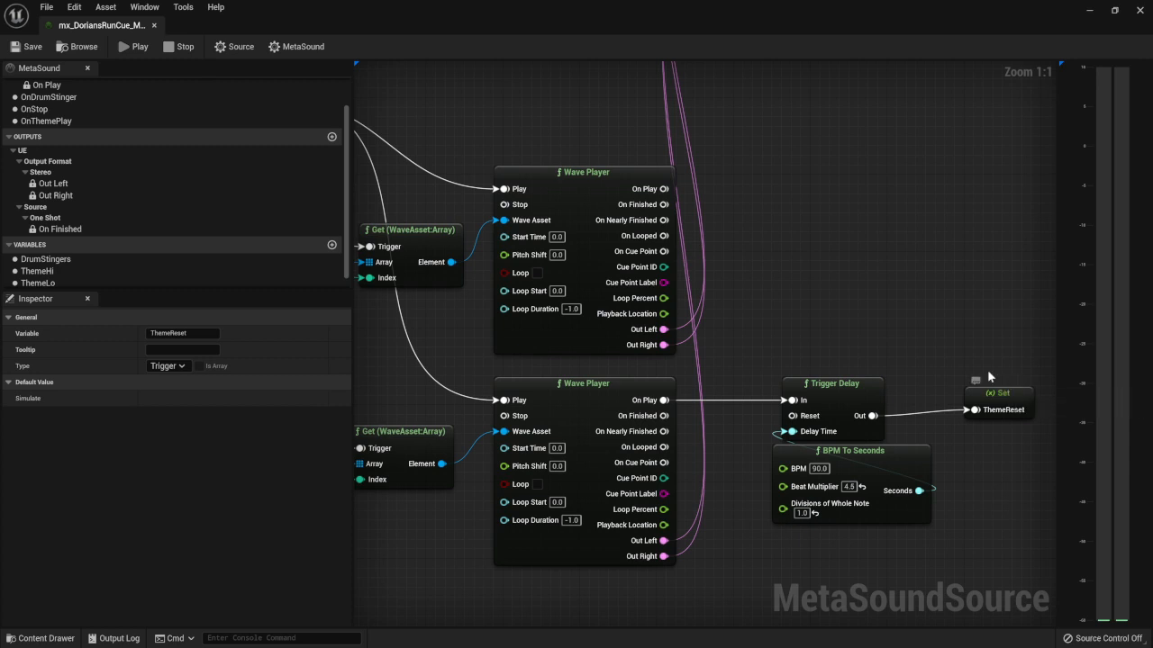
{"action": "right_click_drag", "start_coordinate": [797, 293], "coordinate": [1026, 395]}
{"action": "right_click_drag", "start_coordinate": [534, 160], "coordinate": [918, 322]}
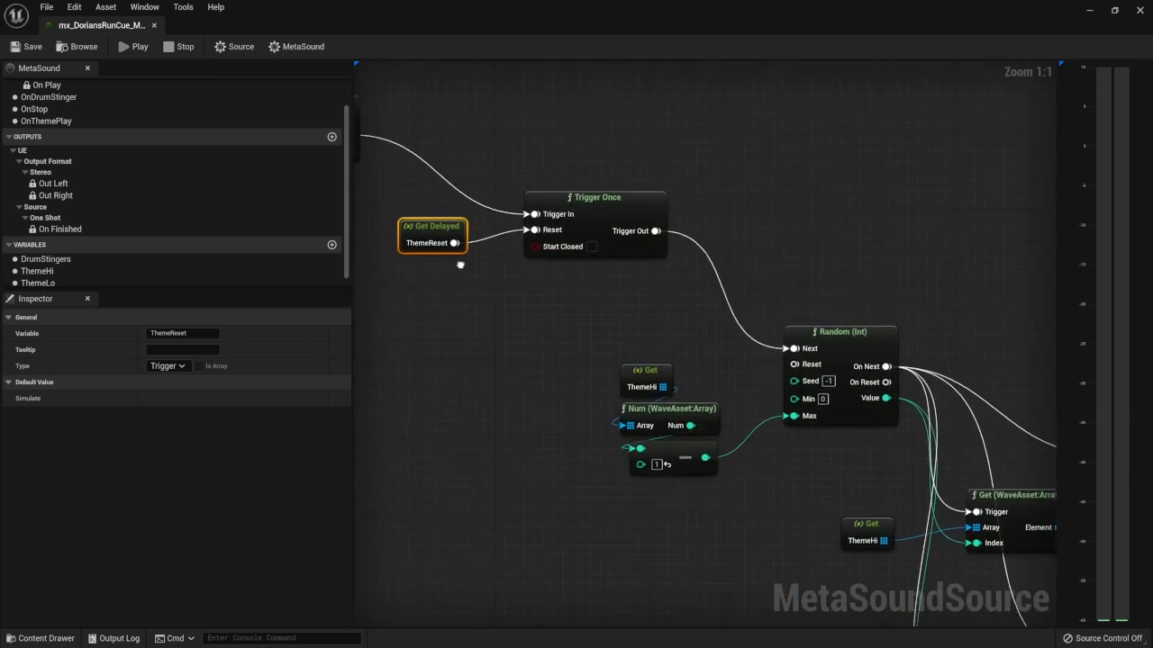
{"action": "right_click_drag", "start_coordinate": [460, 265], "coordinate": [702, 333]}
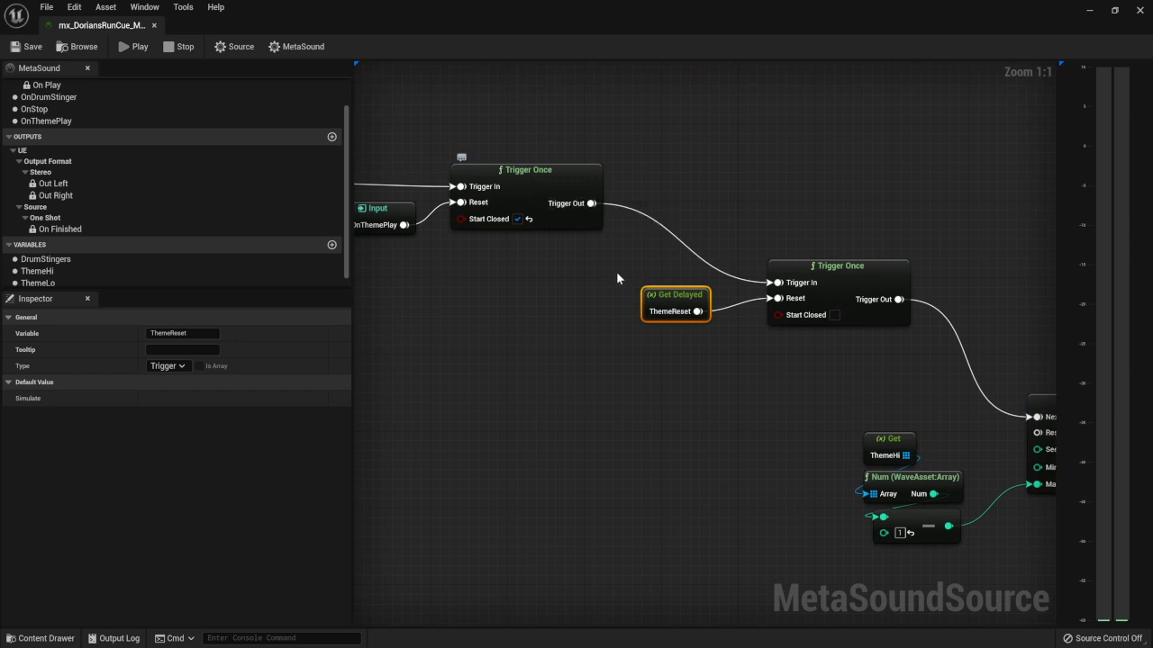
{"action": "right_click_drag", "start_coordinate": [578, 298], "coordinate": [716, 325]}
{"action": "right_click_drag", "start_coordinate": [856, 261], "coordinate": [569, 209]}
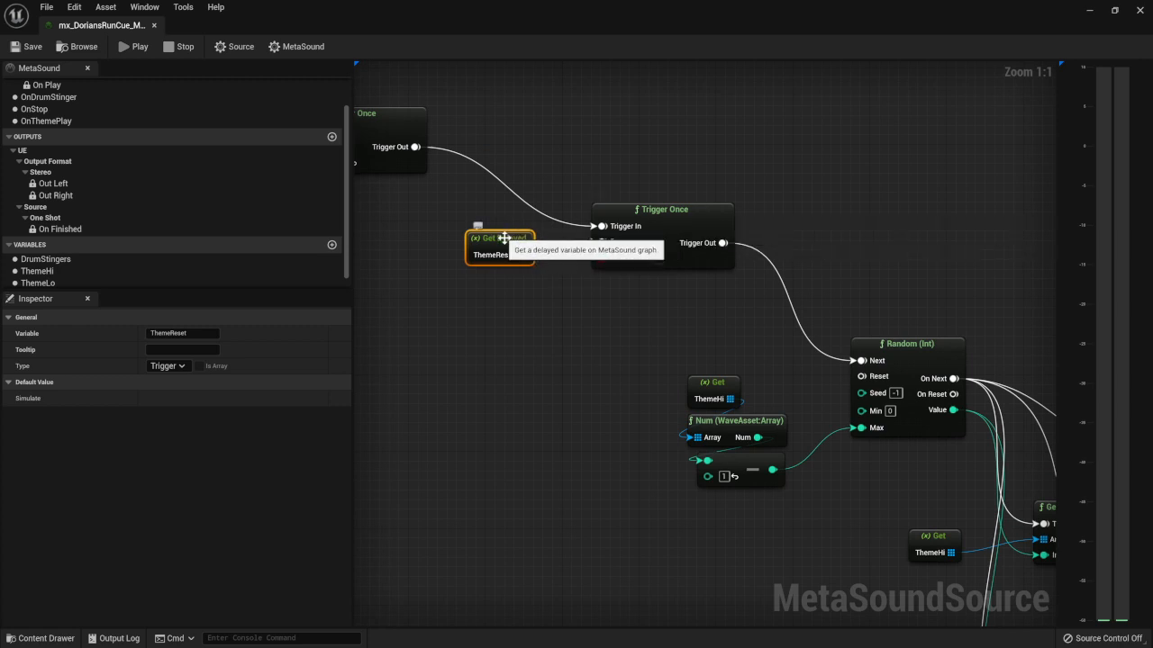
{"action": "left_click_drag", "start_coordinate": [522, 254], "coordinate": [602, 241]}
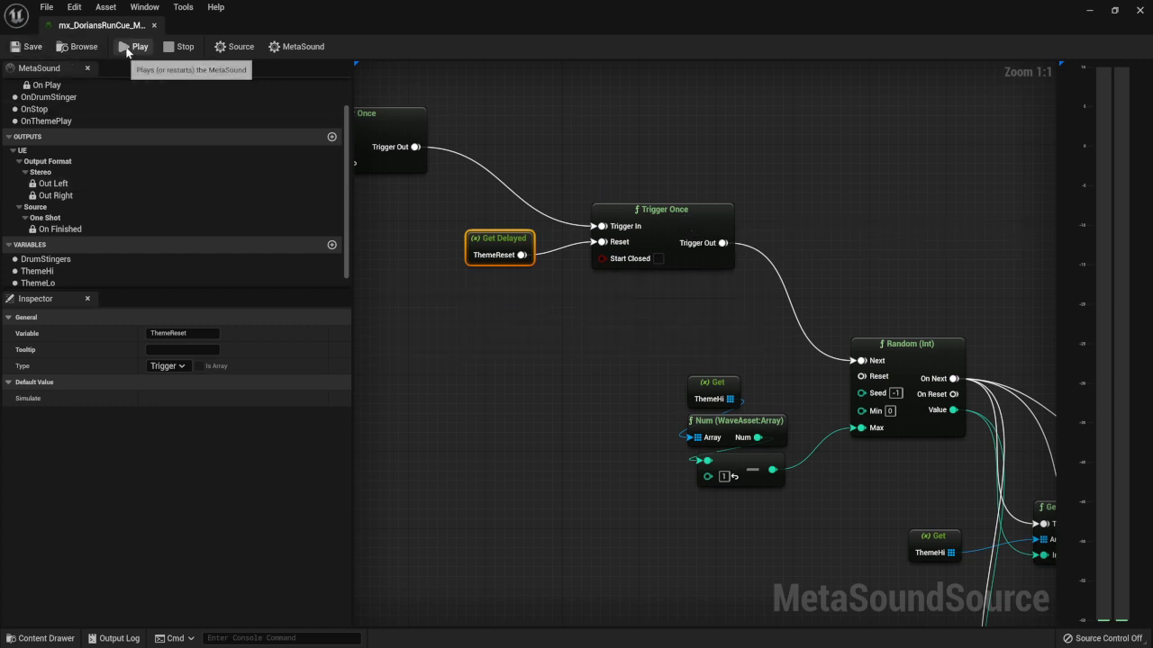
Step: Play the MetaSound and simulate the OnThemePlay trigger to test the theme playback
{"action": "left_click", "coordinate": [127, 52]}
{"action": "right_click_drag", "start_coordinate": [391, 241], "coordinate": [750, 275]}
{"action": "scroll", "coordinate": [633, 273], "scroll_direction": "down", "scroll_amount": 2}
{"action": "right_click_drag", "start_coordinate": [645, 297], "coordinate": [505, 287]}
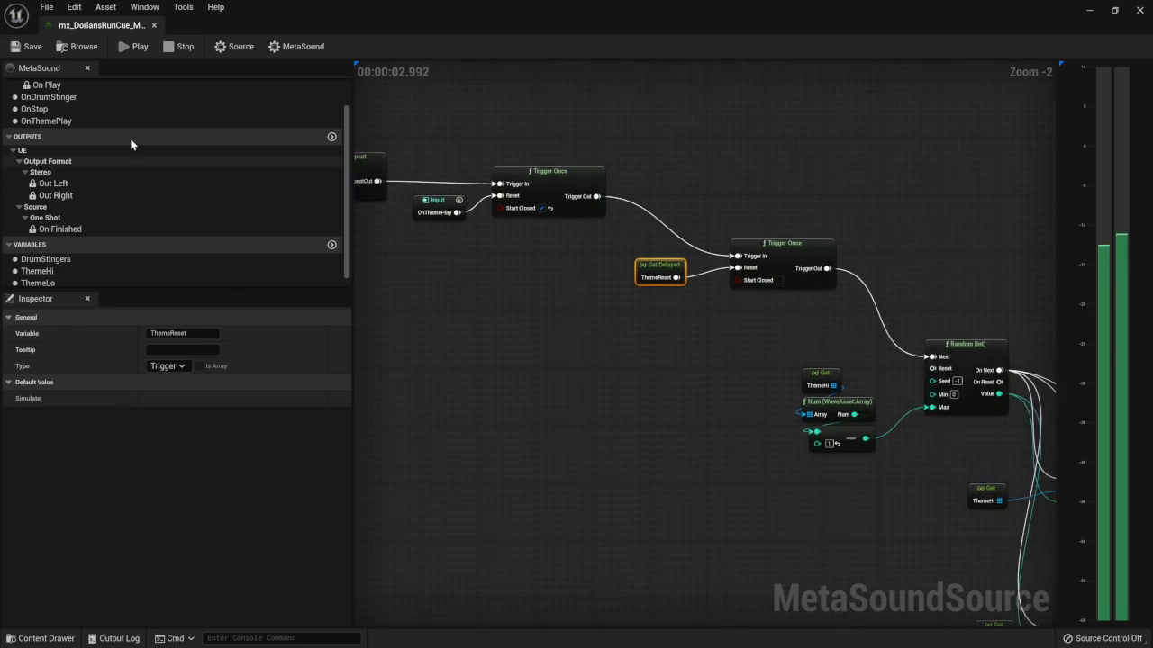
{"action": "left_click", "coordinate": [72, 121]}
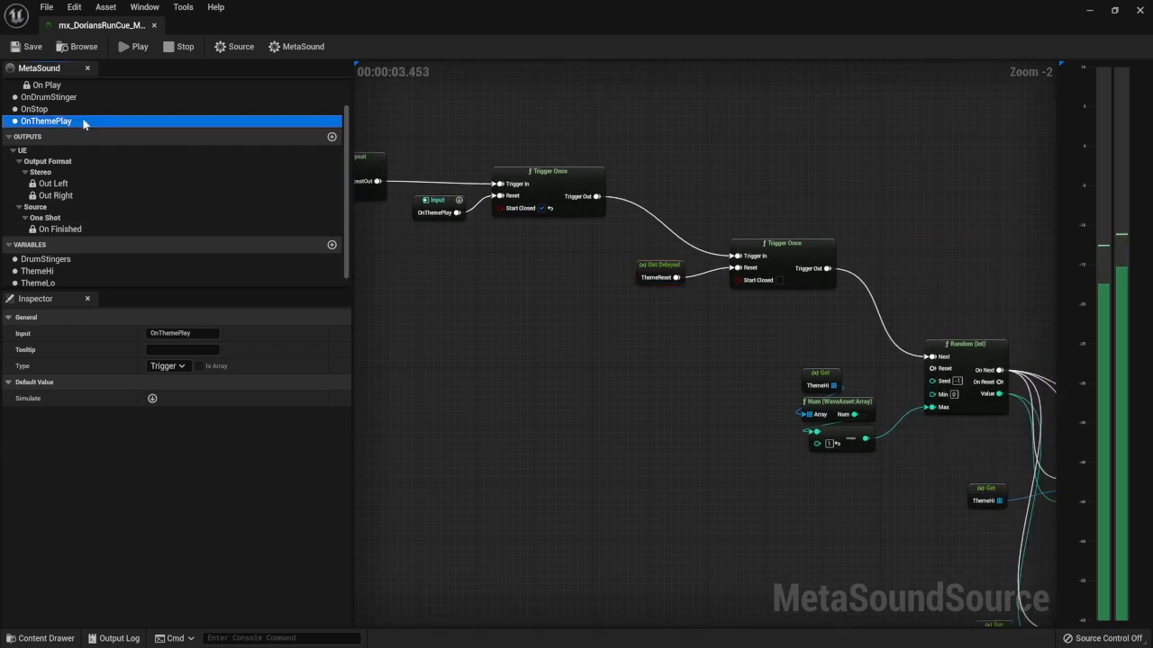
{"action": "left_click", "coordinate": [151, 399]}
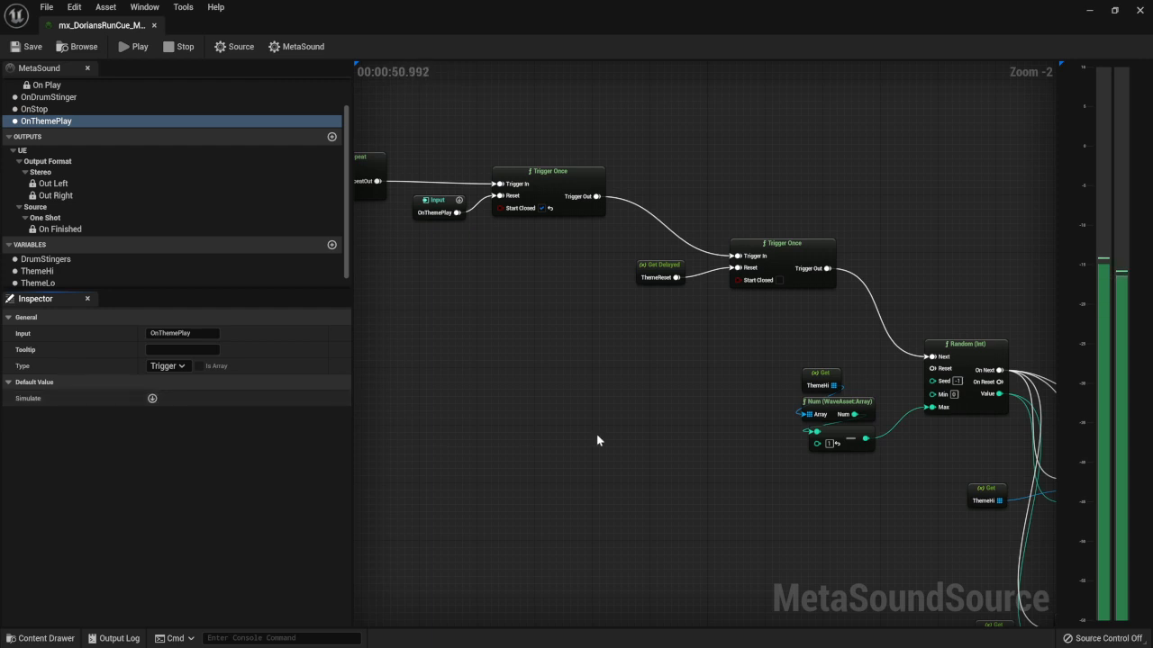
Step: Inspect the theme Wave Players, Trigger Delay and Trigger Once nodes during playback, and stop the MetaSound
{"action": "right_click_drag", "start_coordinate": [1017, 477], "coordinate": [708, 392]}
{"action": "right_click_drag", "start_coordinate": [946, 310], "coordinate": [669, 289]}
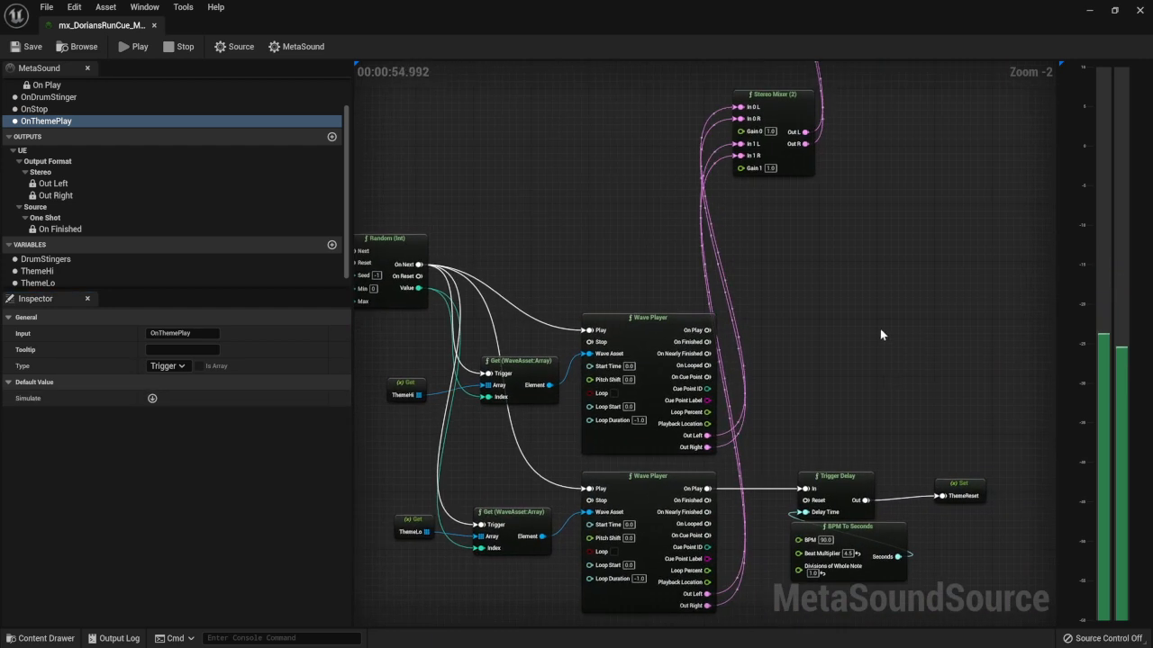
{"action": "right_click_drag", "start_coordinate": [363, 201], "coordinate": [749, 257]}
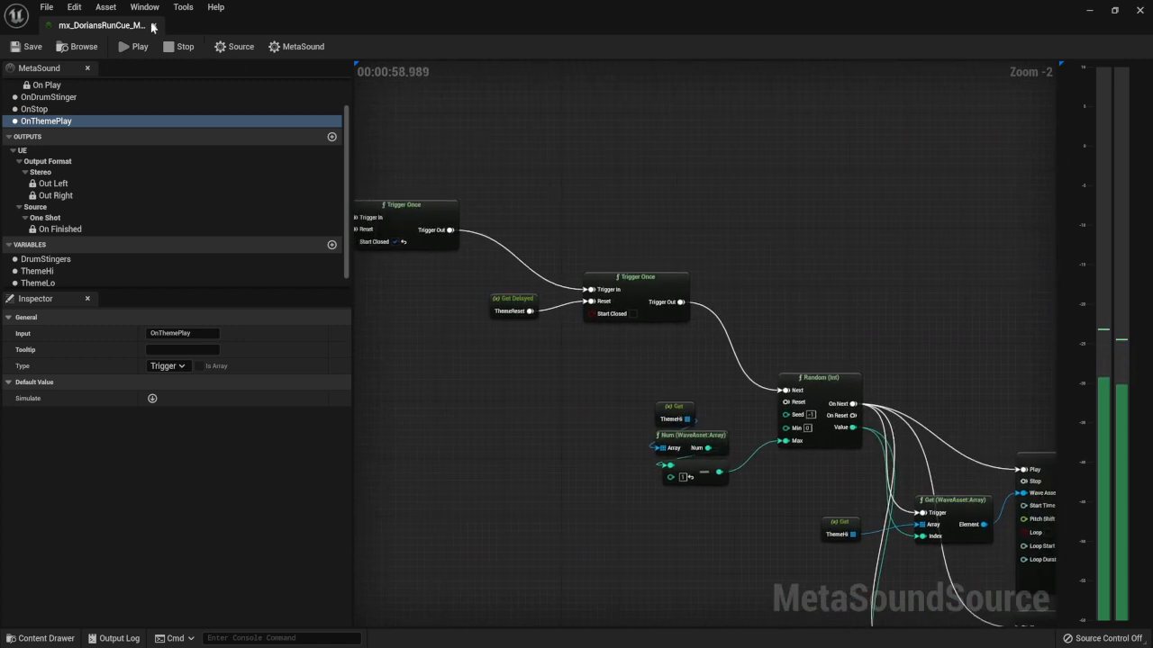
{"action": "left_click", "coordinate": [179, 46]}
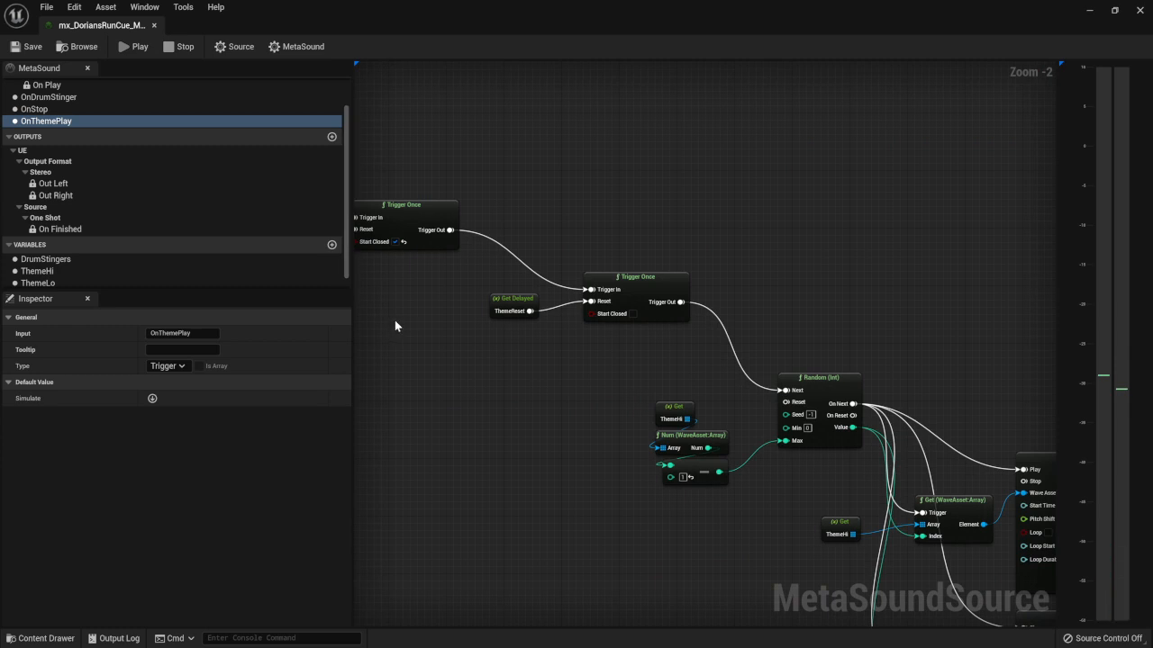
Step: Add a new graph input to the MetaSound and name it ActivityLevel
{"action": "scroll", "coordinate": [453, 149], "scroll_direction": "up", "scroll_amount": 2}
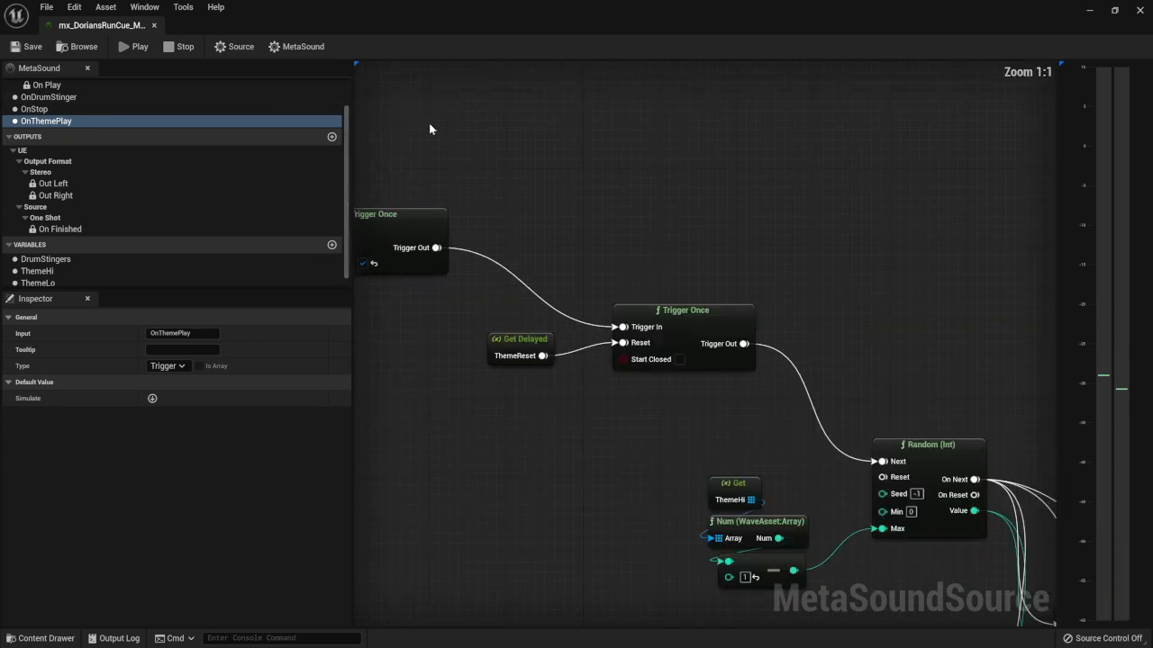
{"action": "scroll", "coordinate": [450, 126], "scroll_direction": "down", "scroll_amount": 2}
{"action": "scroll", "coordinate": [247, 104], "scroll_direction": "up", "scroll_amount": 2}
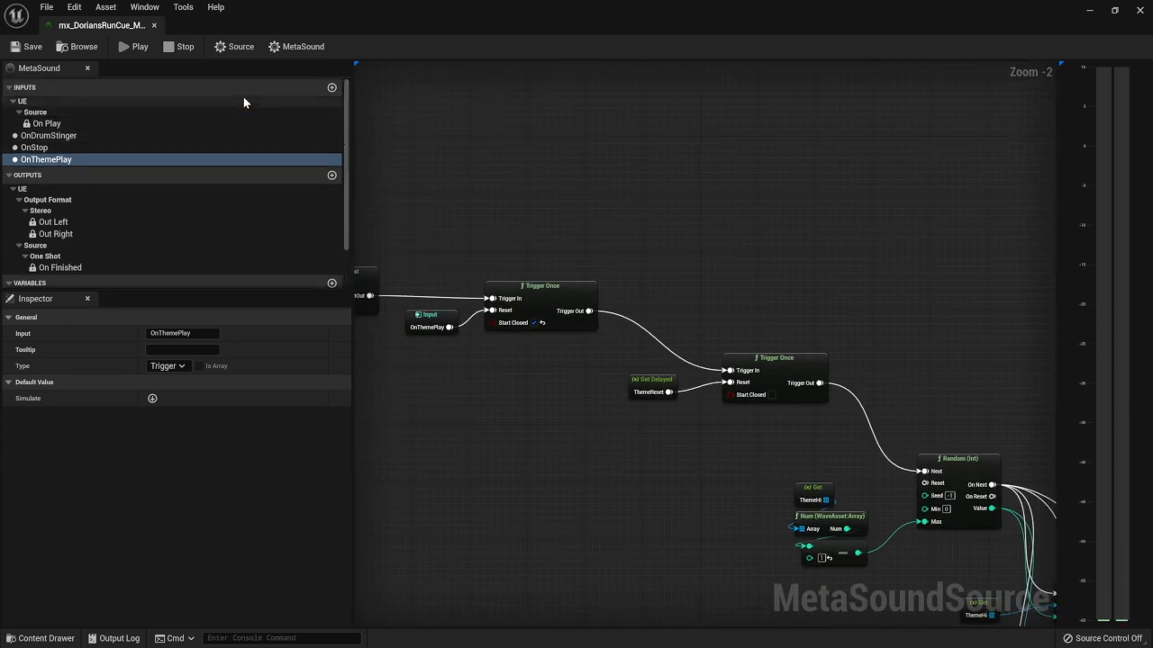
{"action": "left_click", "coordinate": [332, 87]}
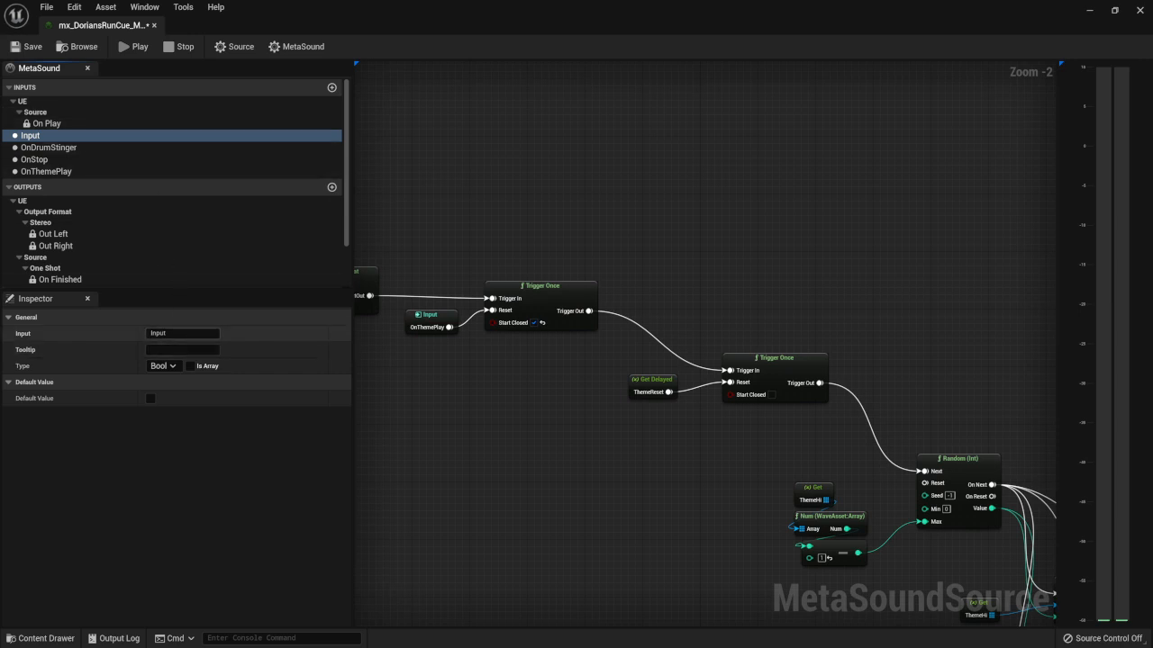
{"action": "type", "text": "A"}
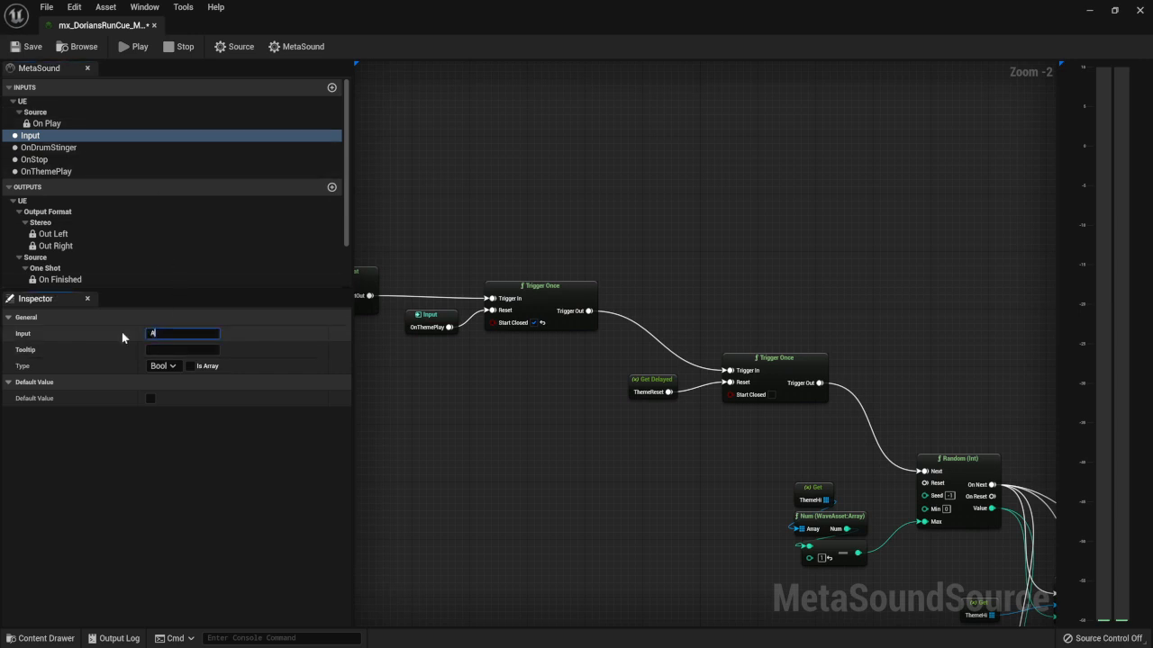
{"action": "type", "text": "ctivityLevel"}
{"action": "key", "text": "Return"}
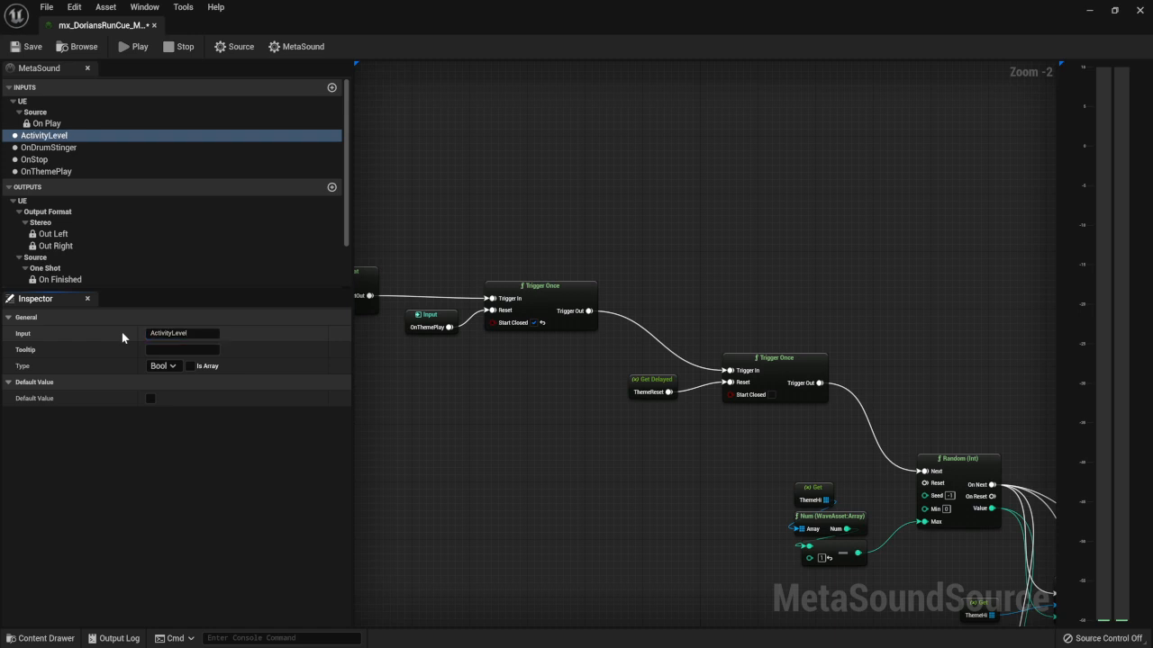
Step: Set the ActivityLevel input's type to Float and save the MetaSound
{"action": "left_click", "coordinate": [162, 366]}
{"action": "scroll", "coordinate": [216, 494], "scroll_direction": "down", "scroll_amount": 3}
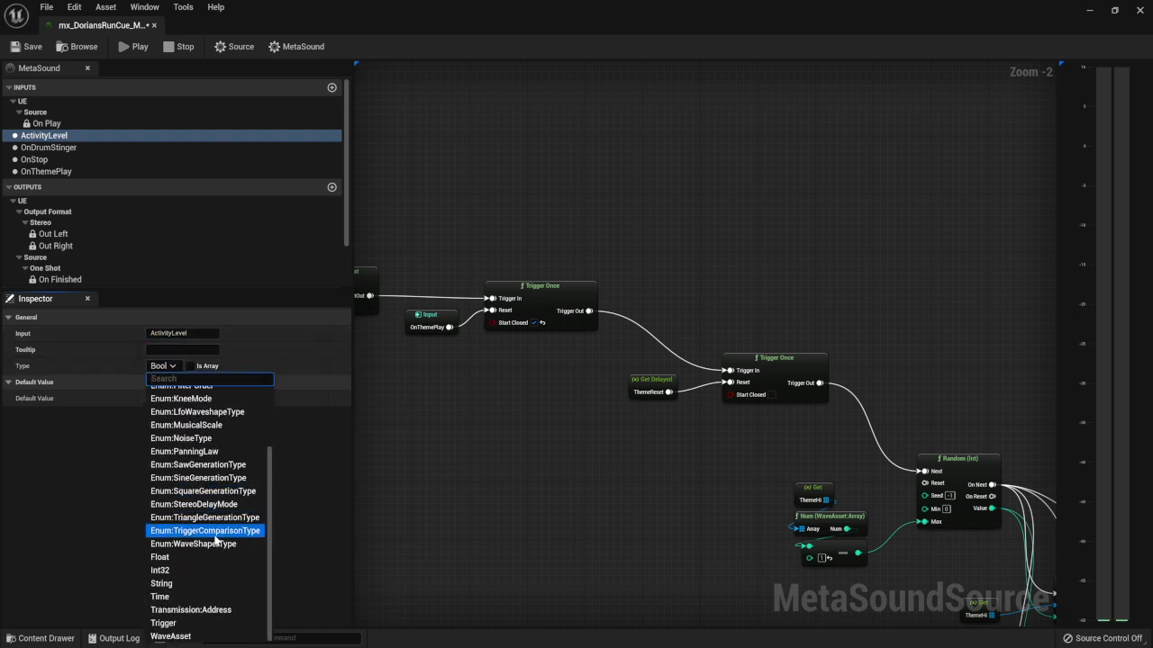
{"action": "left_click", "coordinate": [193, 551]}
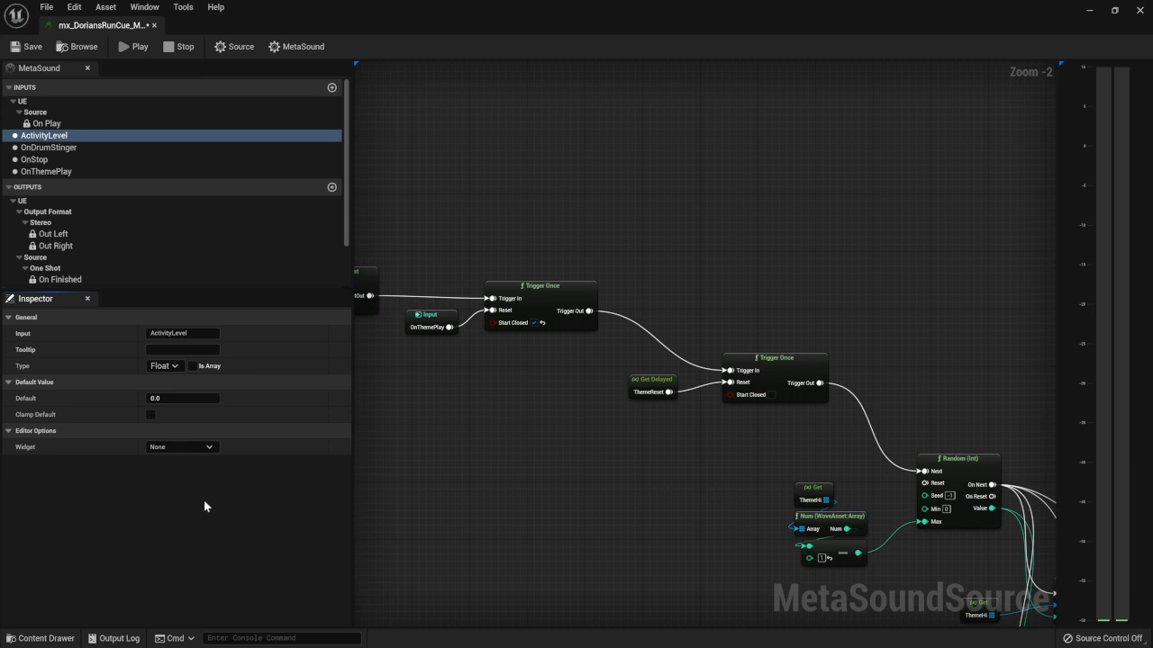
{"action": "left_click", "coordinate": [13, 42]}
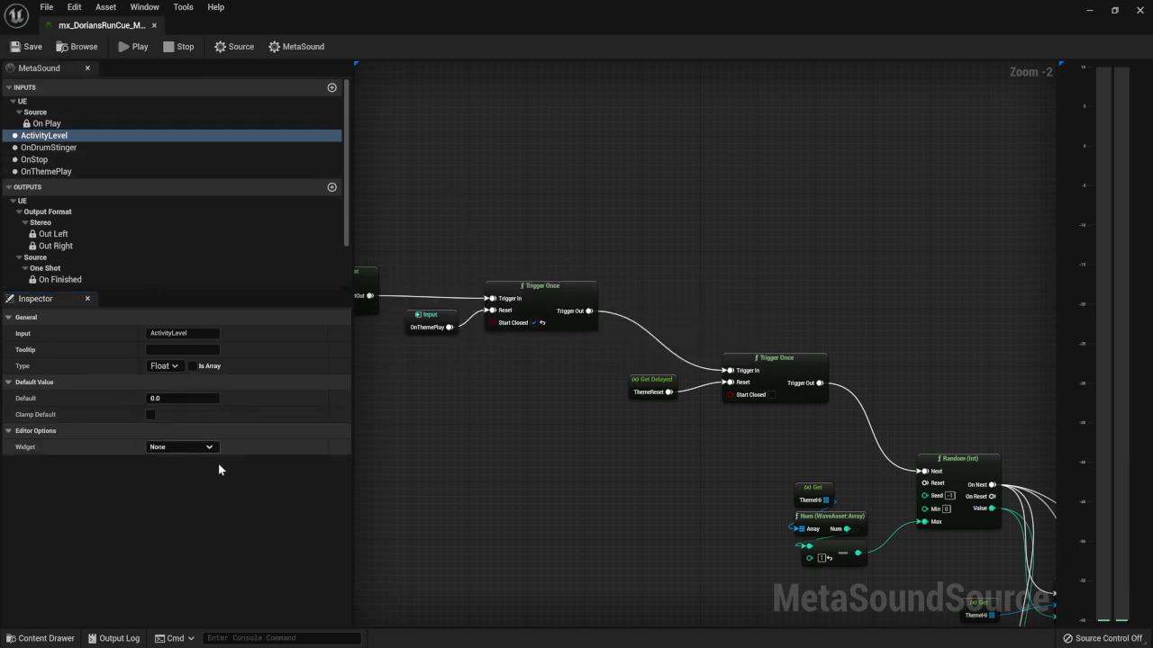
Step: Give the ActivityLevel input a Slider widget and save the MetaSound
{"action": "left_click", "coordinate": [168, 446]}
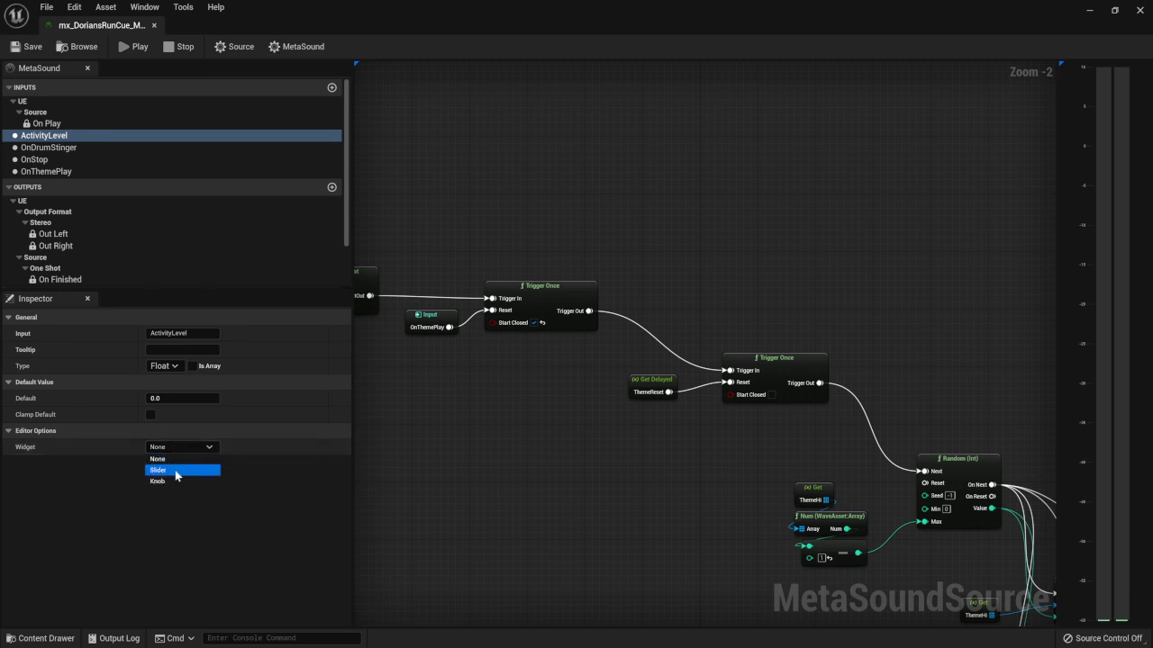
{"action": "left_click", "coordinate": [176, 470]}
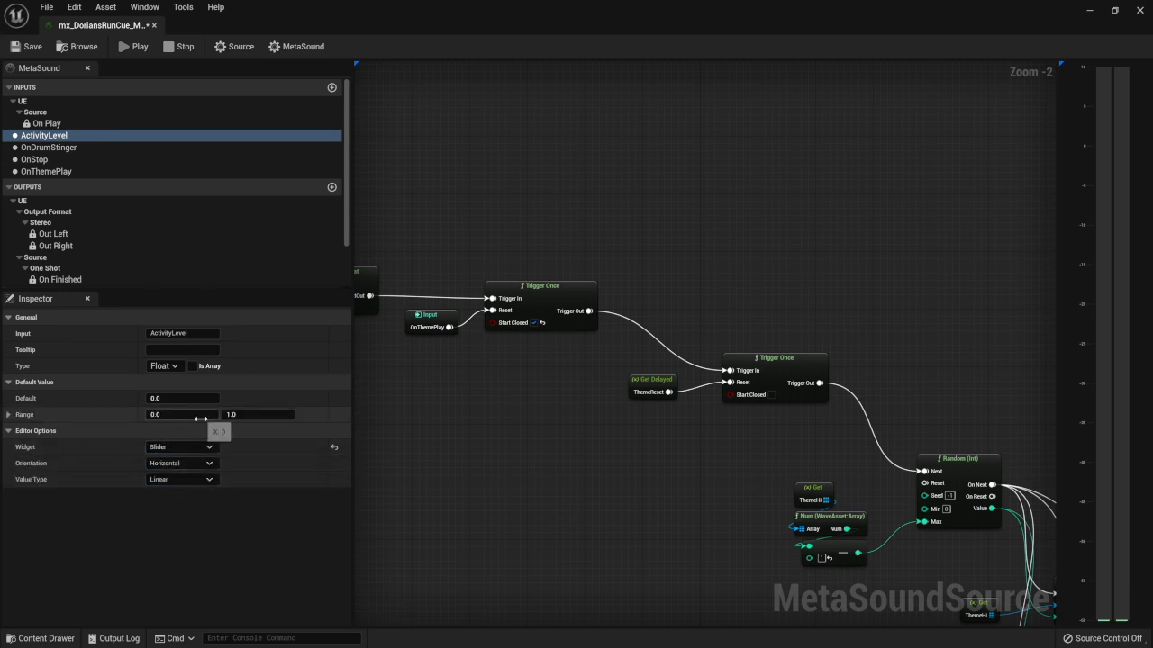
{"action": "left_click", "coordinate": [26, 46]}
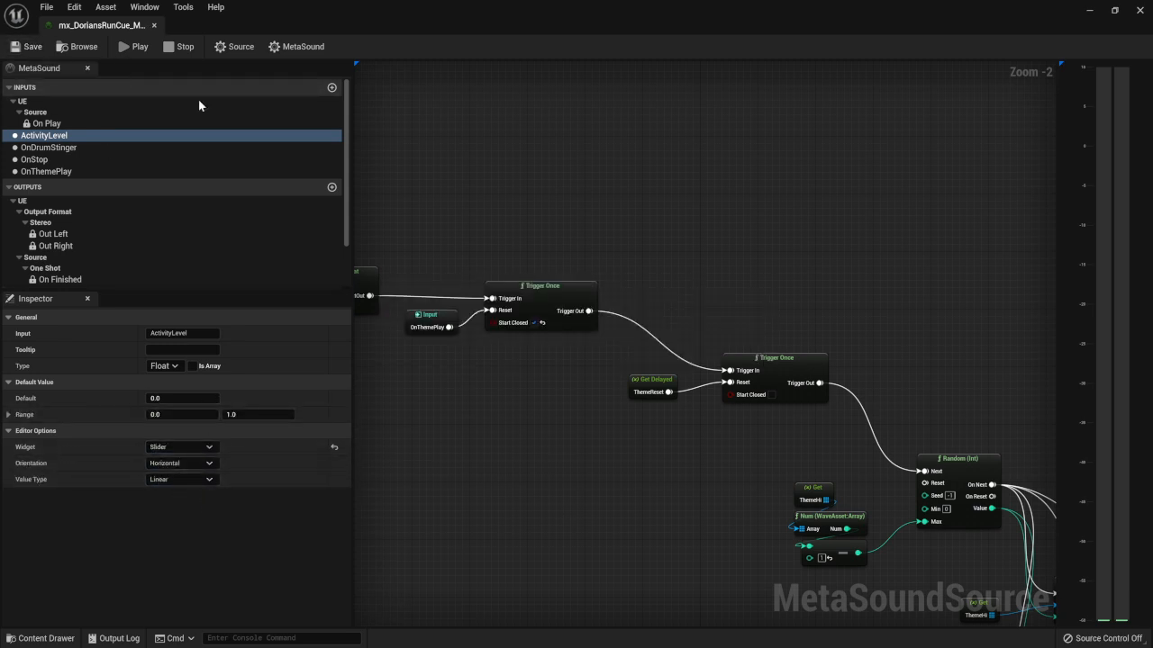
Step: Look through the ActivityLevel slider's orientation and value type options, keeping Horizontal and Linear
{"action": "left_click", "coordinate": [199, 461]}
{"action": "left_click", "coordinate": [199, 461]}
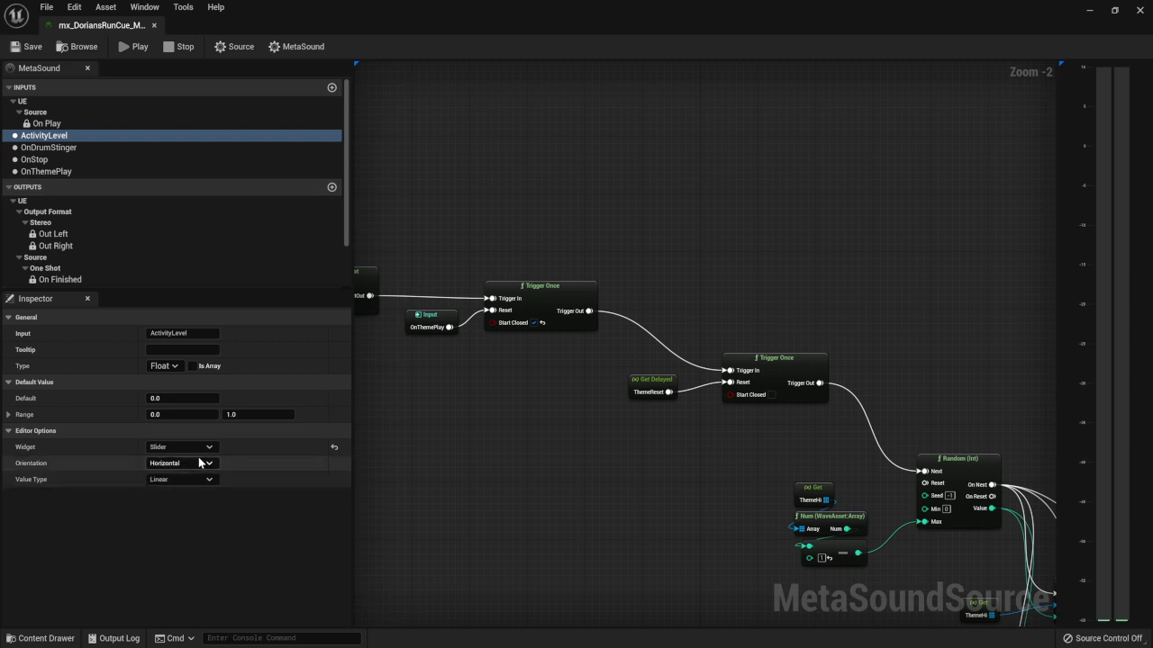
{"action": "left_click", "coordinate": [193, 484]}
{"action": "left_click", "coordinate": [216, 482]}
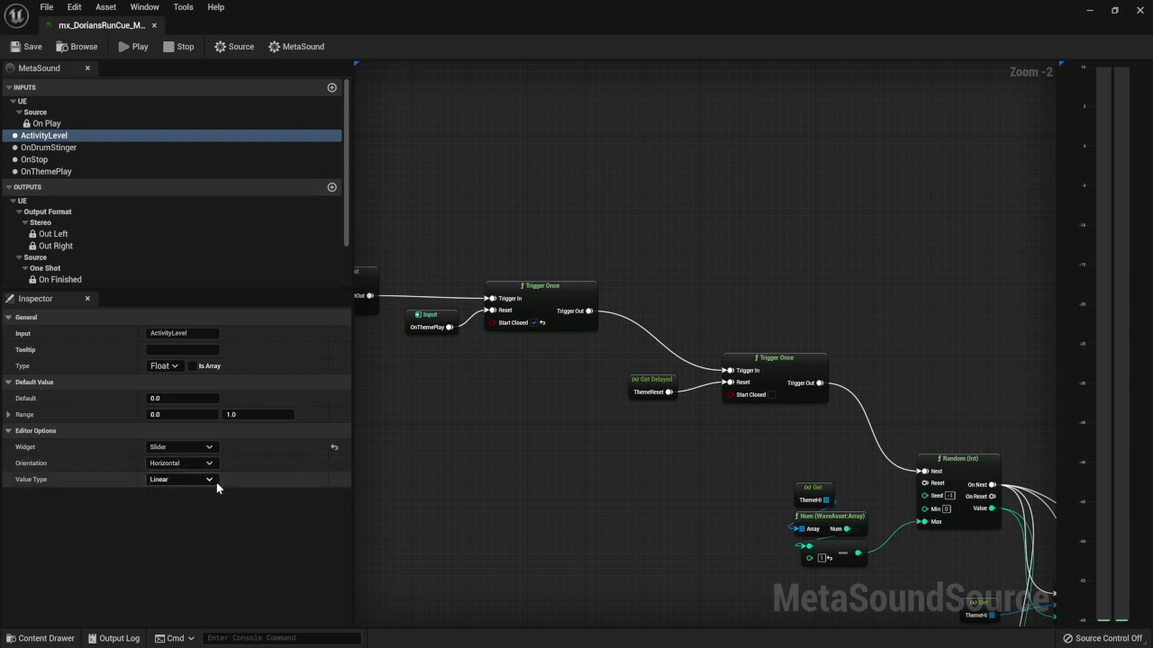
{"action": "left_click", "coordinate": [212, 483]}
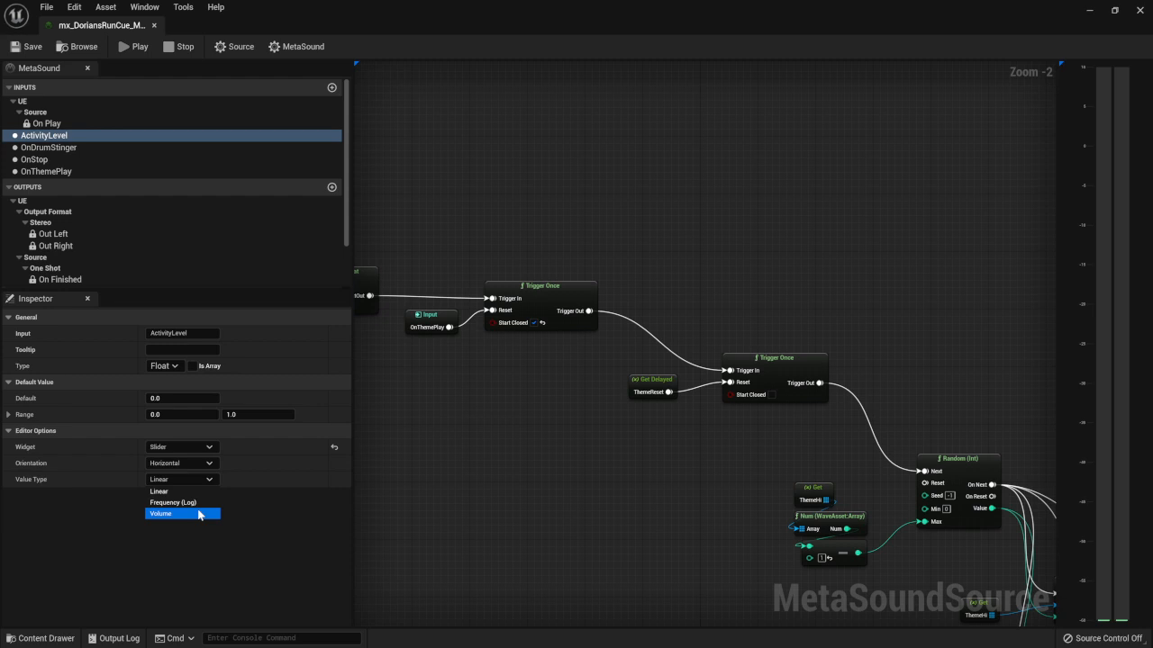
{"action": "left_click", "coordinate": [193, 491]}
Step: Add an ActivityLevel input node and connect it to Gain 0 of the theme wave players' Stereo Mixer
{"action": "right_click_drag", "start_coordinate": [468, 465], "coordinate": [951, 482]}
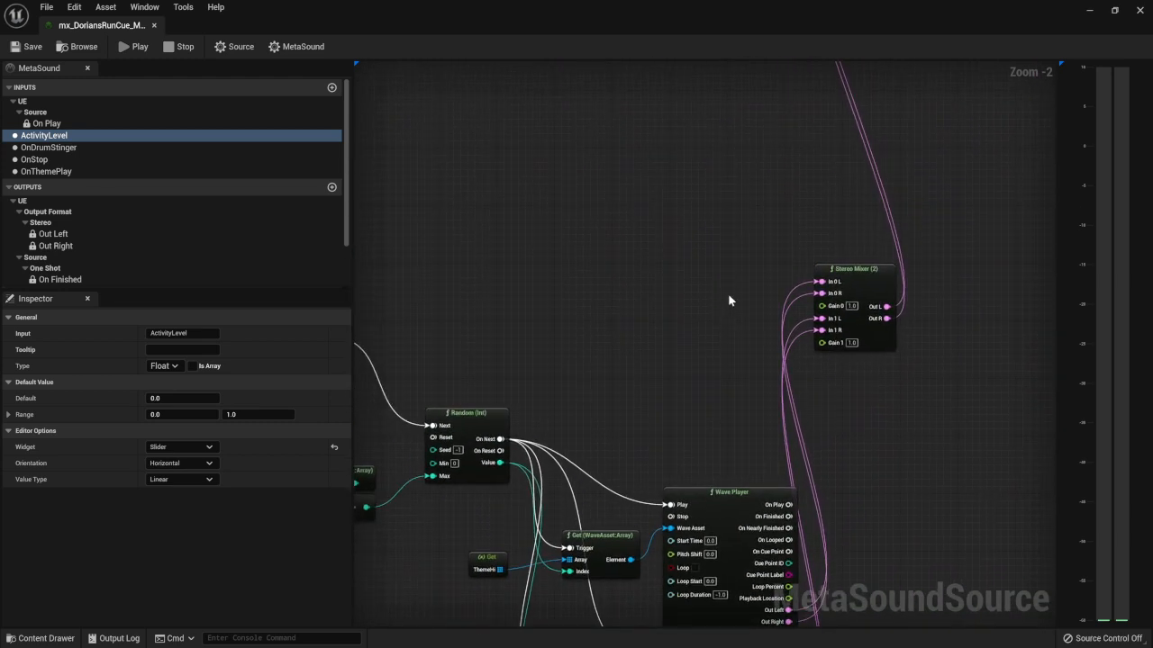
{"action": "scroll", "coordinate": [730, 301], "scroll_direction": "up", "scroll_amount": 2}
{"action": "right_click_drag", "start_coordinate": [733, 298], "coordinate": [774, 342]}
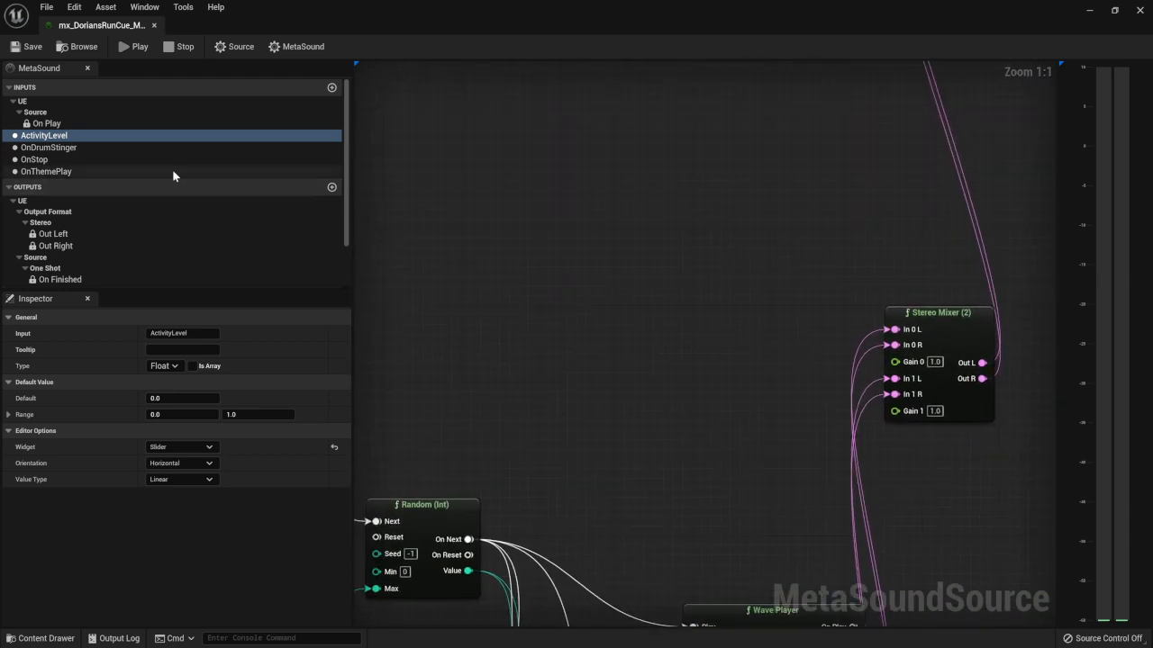
{"action": "left_click_drag", "start_coordinate": [895, 362], "coordinate": [576, 357]}
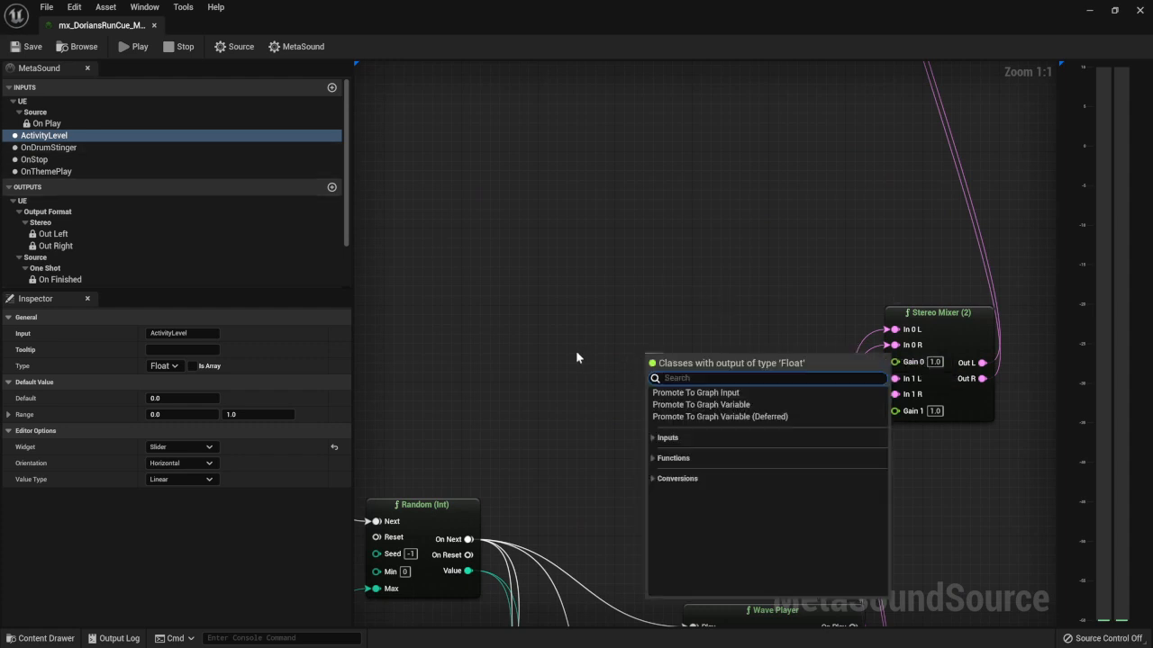
{"action": "left_click", "coordinate": [652, 439]}
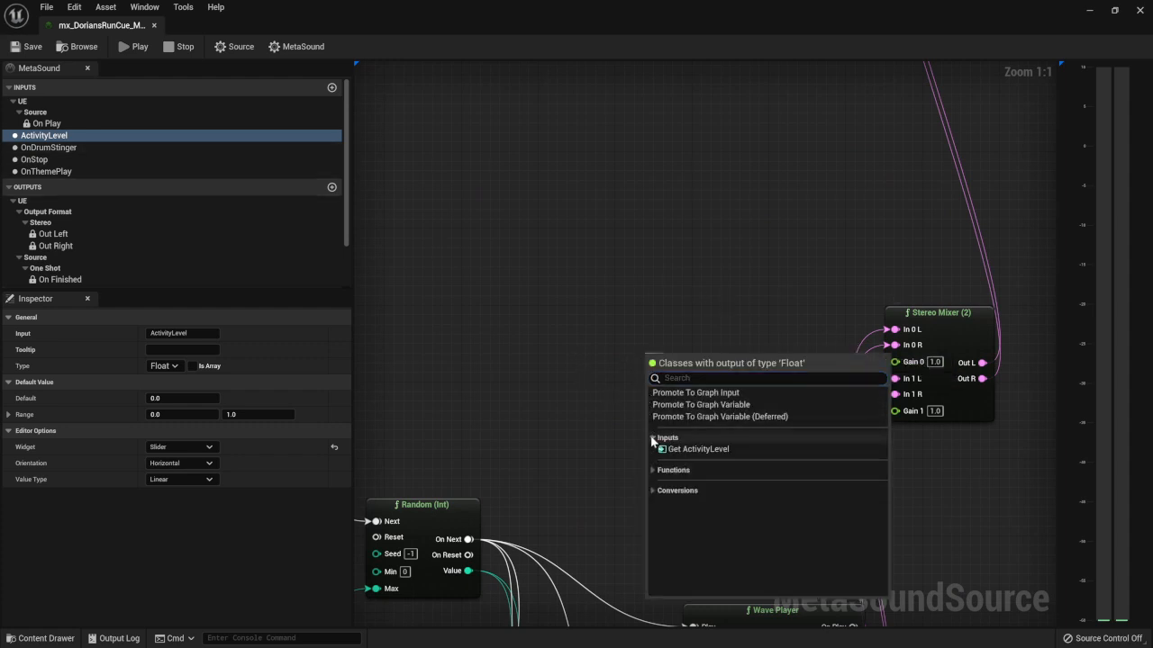
{"action": "left_click", "coordinate": [674, 449]}
{"action": "left_click", "coordinate": [677, 346]}
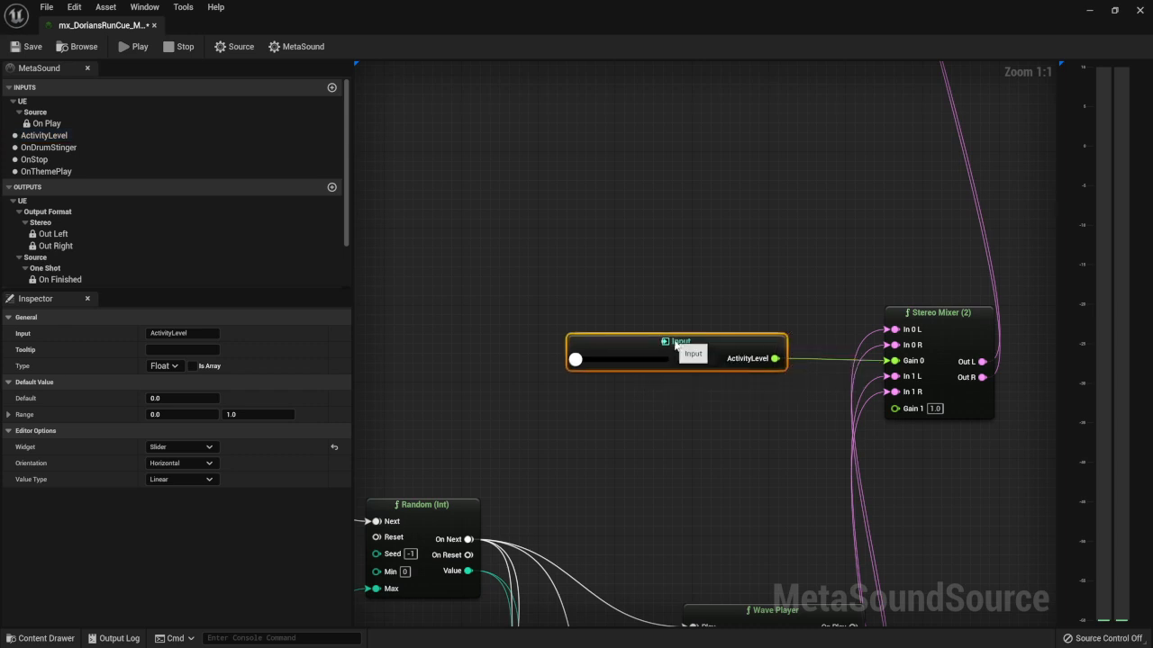
Step: Connect another ActivityLevel input node to Gain 0 of the Stereo Mixer fed by the two mx_DoriansRun_Main_Meta nodes, and save
{"action": "scroll", "coordinate": [813, 246], "scroll_direction": "down", "scroll_amount": 5}
{"action": "right_click_drag", "start_coordinate": [682, 317], "coordinate": [901, 397]}
{"action": "scroll", "coordinate": [702, 304], "scroll_direction": "up", "scroll_amount": 5}
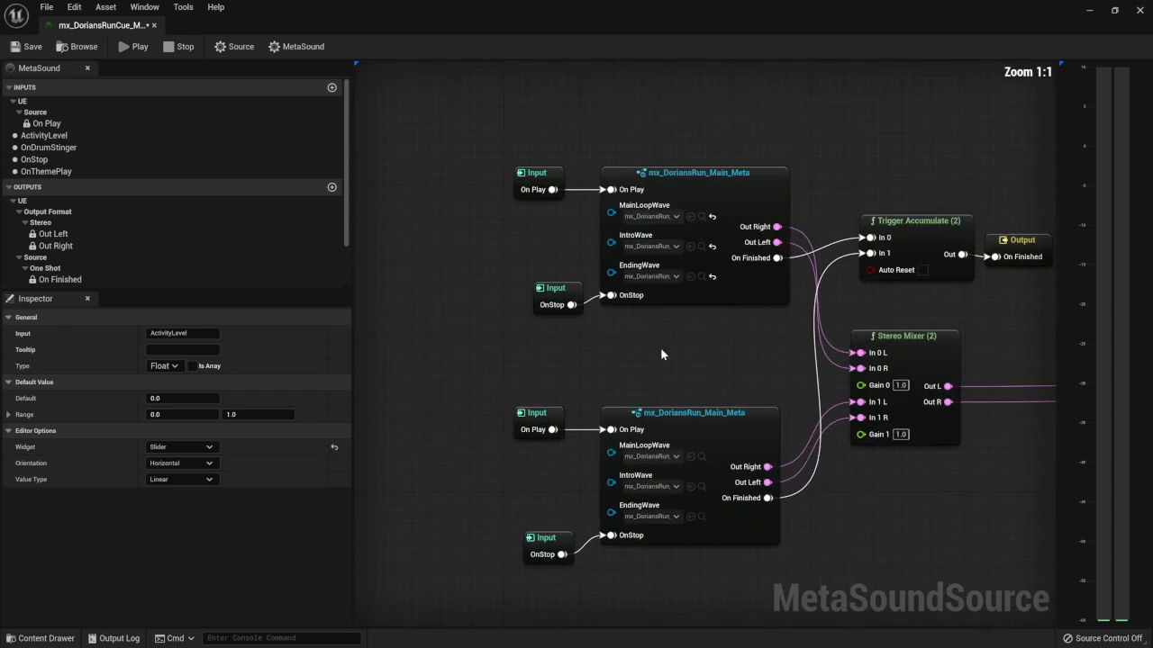
{"action": "right_click_drag", "start_coordinate": [660, 347], "coordinate": [573, 335]}
{"action": "left_click_drag", "start_coordinate": [797, 377], "coordinate": [672, 346]}
{"action": "left_click", "coordinate": [680, 431]}
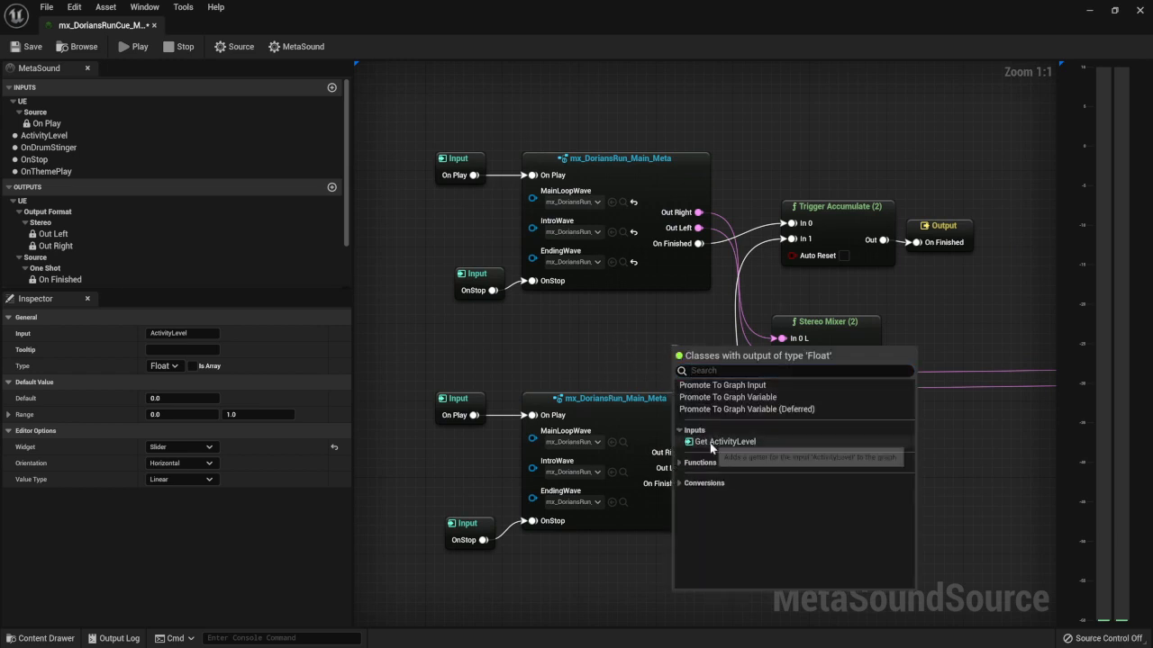
{"action": "left_click", "coordinate": [720, 441]}
{"action": "left_click_drag", "start_coordinate": [732, 346], "coordinate": [529, 343]}
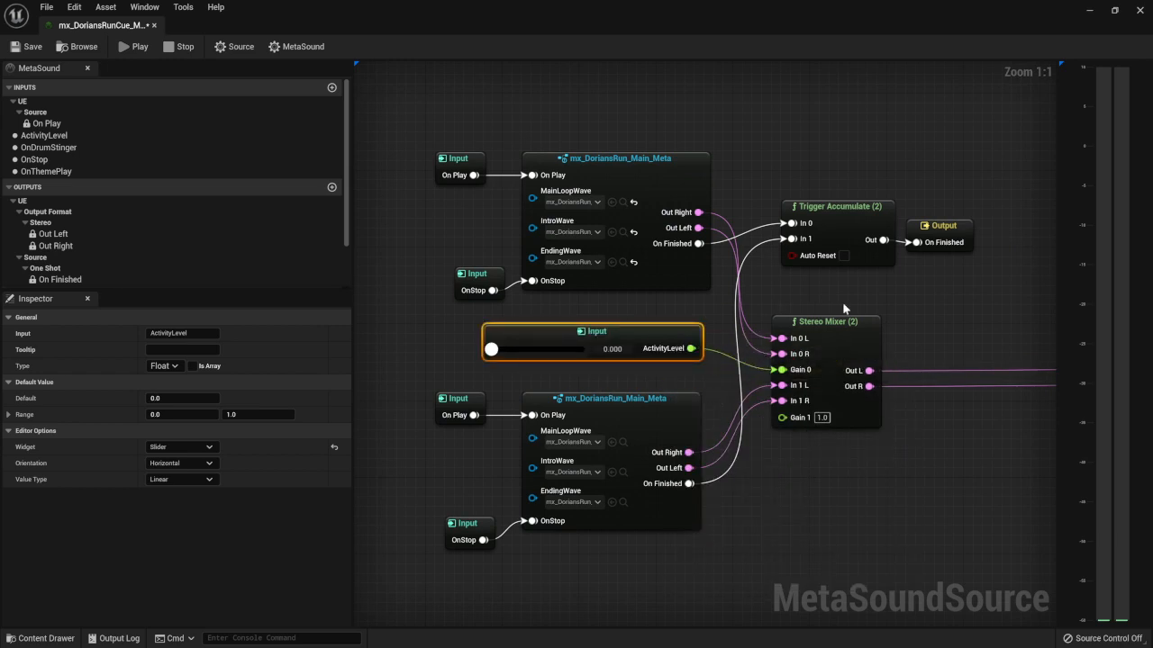
{"action": "right_click_drag", "start_coordinate": [842, 301], "coordinate": [675, 189]}
{"action": "right_click_drag", "start_coordinate": [677, 380], "coordinate": [890, 328]}
{"action": "left_click", "coordinate": [27, 47]}
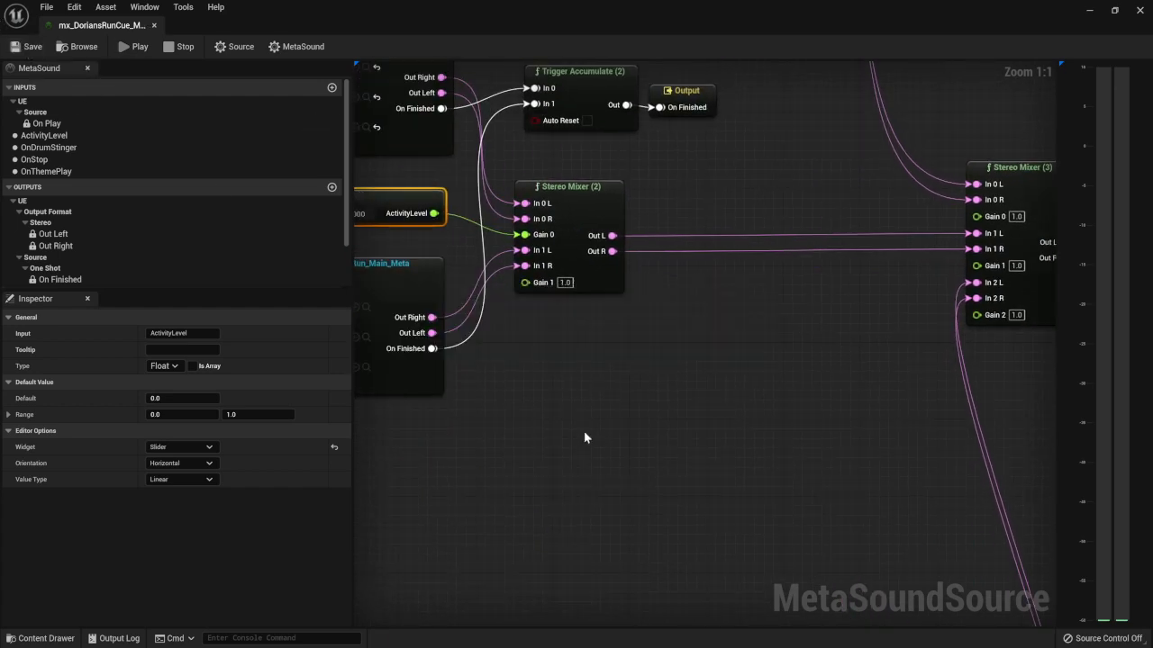
Step: Play the MetaSound and sweep the ActivityLevel slider up near its maximum, then back down to about 0.008
{"action": "right_click_drag", "start_coordinate": [584, 437], "coordinate": [908, 481]}
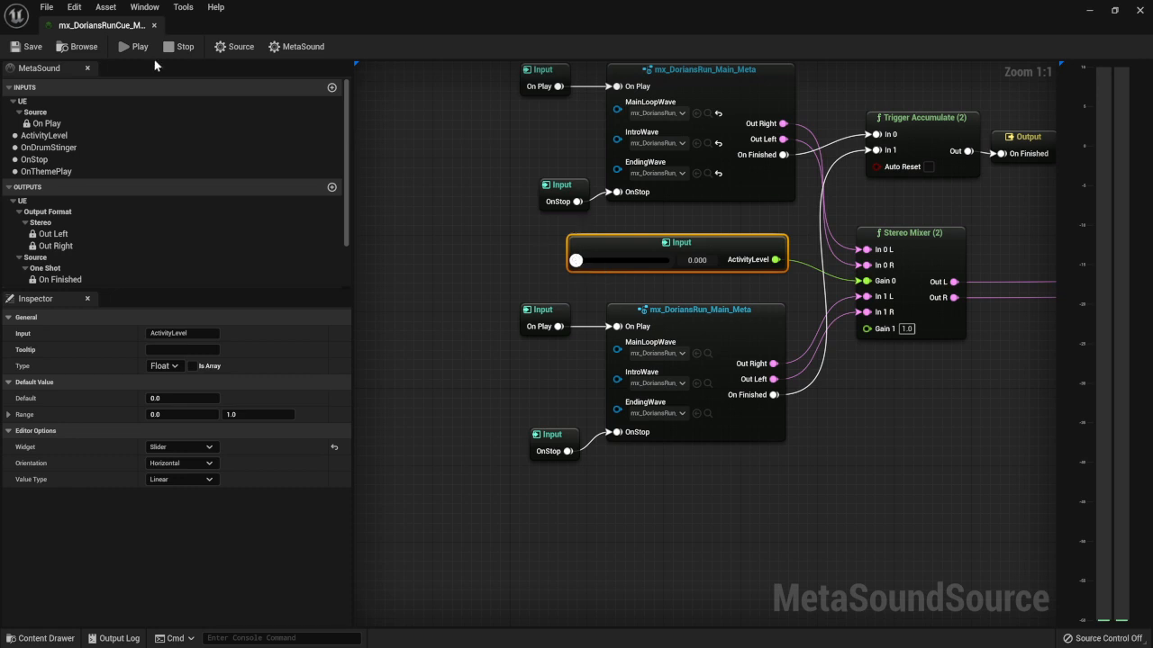
{"action": "left_click", "coordinate": [132, 46]}
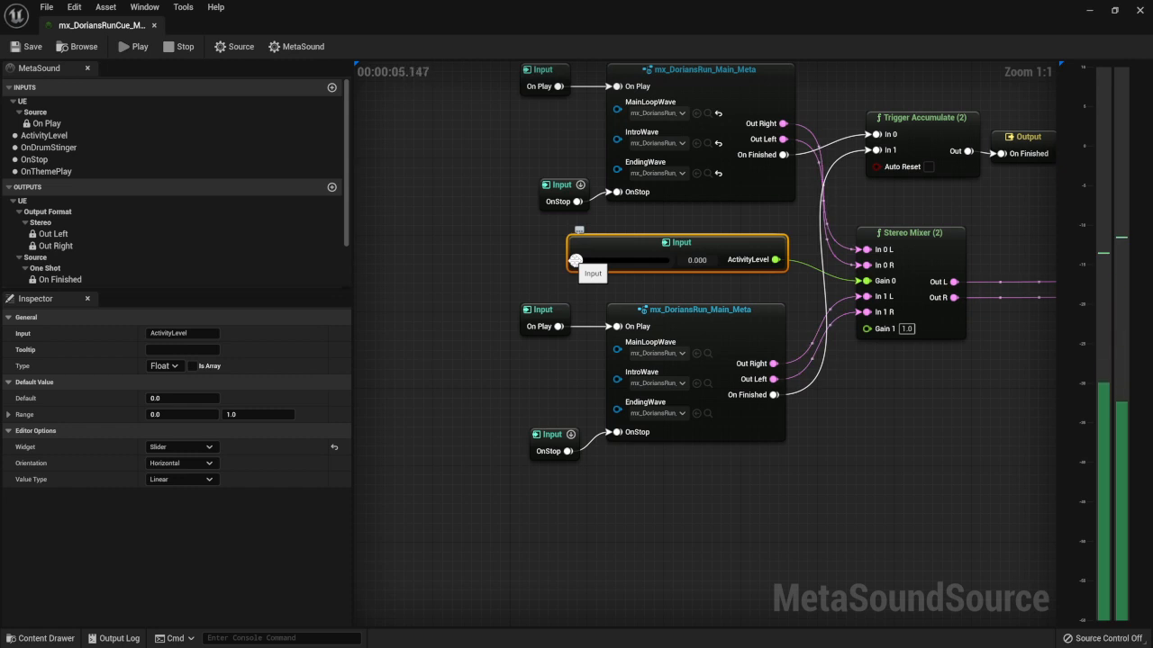
{"action": "left_click_drag", "start_coordinate": [576, 260], "coordinate": [666, 260]}
{"action": "left_click_drag", "start_coordinate": [668, 262], "coordinate": [576, 261]}
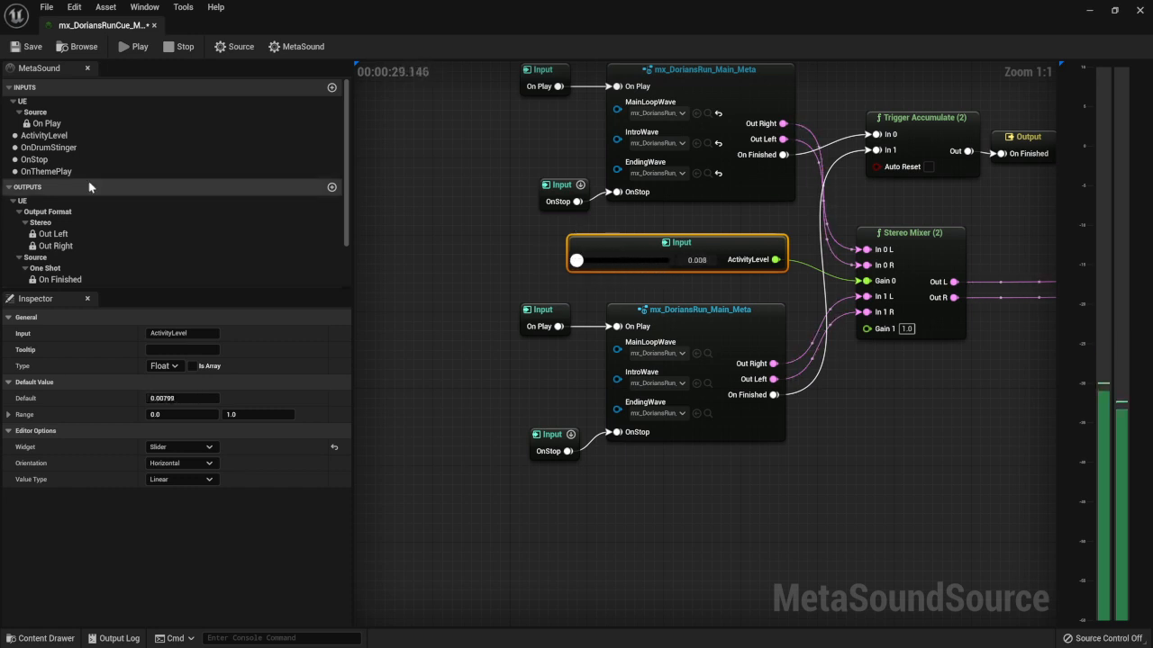
Step: Simulate the OnThemePlay trigger during playback and adjust the ActivityLevel slider to about 0.041
{"action": "left_click", "coordinate": [58, 171]}
{"action": "left_click", "coordinate": [153, 399]}
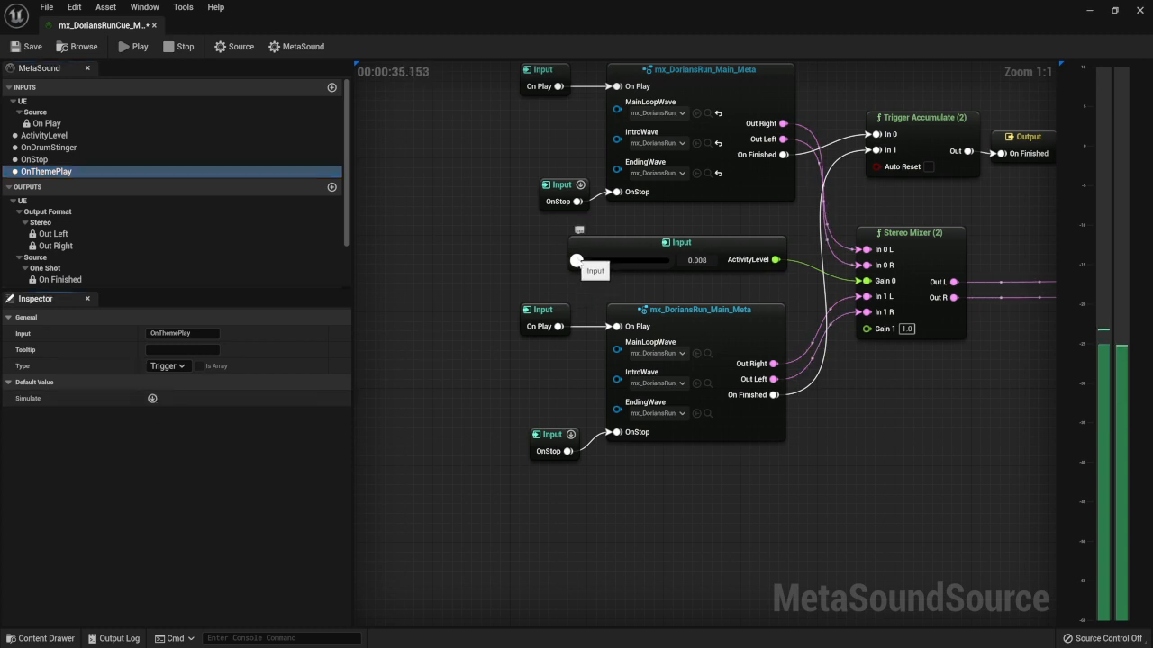
{"action": "mouse_move", "coordinate": [576, 260]}
{"action": "left_mouse_down"}
{"action": "mouse_move", "coordinate": [659, 261]}
{"action": "mouse_move", "coordinate": [577, 261]}
{"action": "left_mouse_up"}
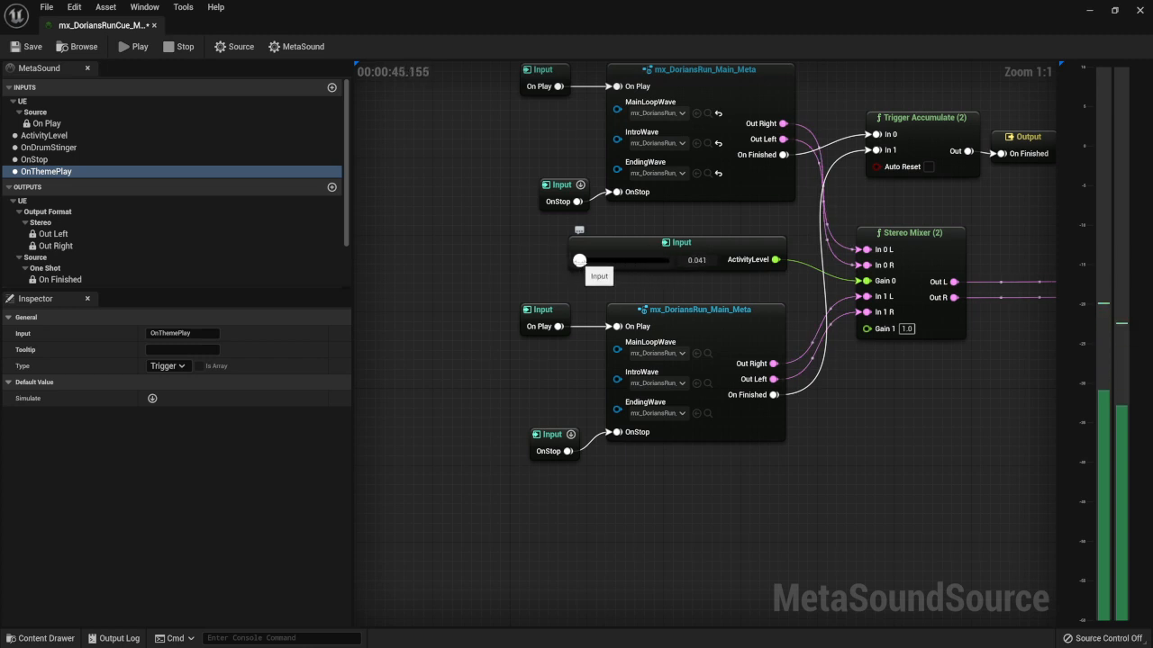
Step: Simulate the OnDrumStinger trigger during playback and raise the ActivityLevel slider to about 0.809
{"action": "left_click", "coordinate": [110, 148]}
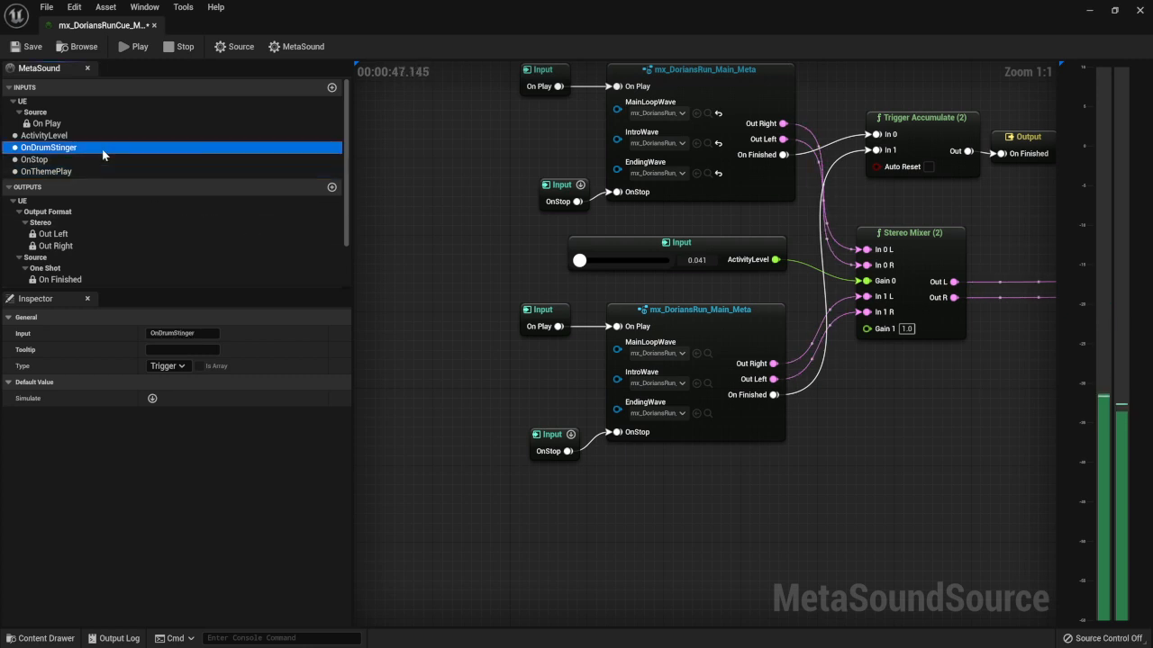
{"action": "left_click", "coordinate": [151, 399]}
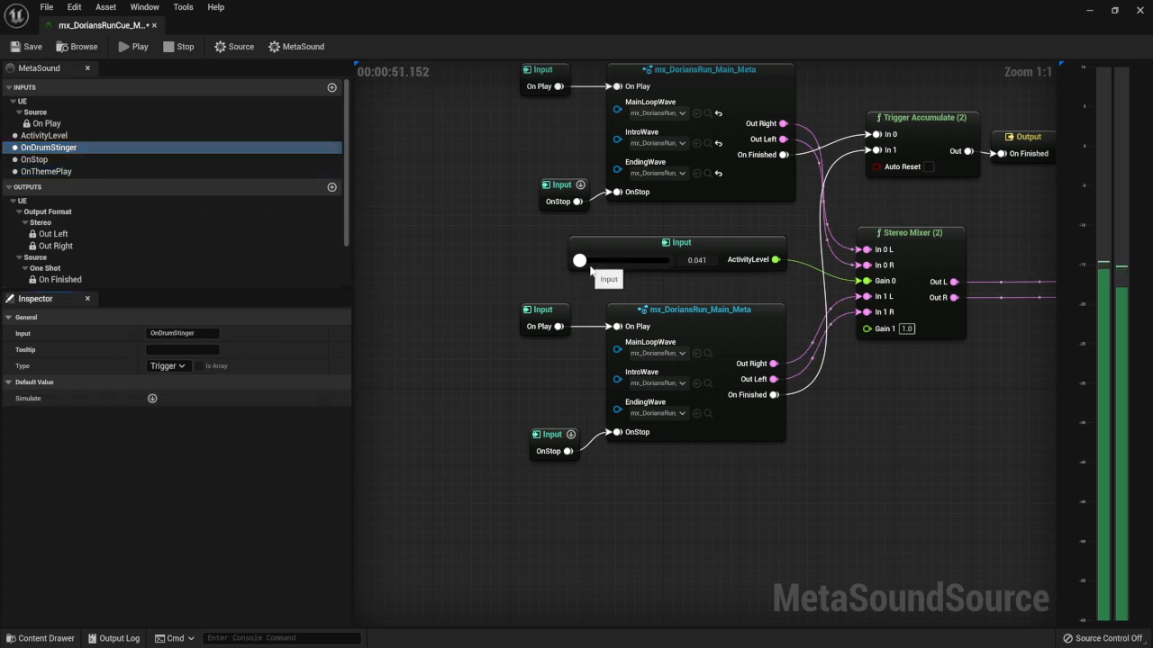
{"action": "left_click_drag", "start_coordinate": [579, 261], "coordinate": [648, 260]}
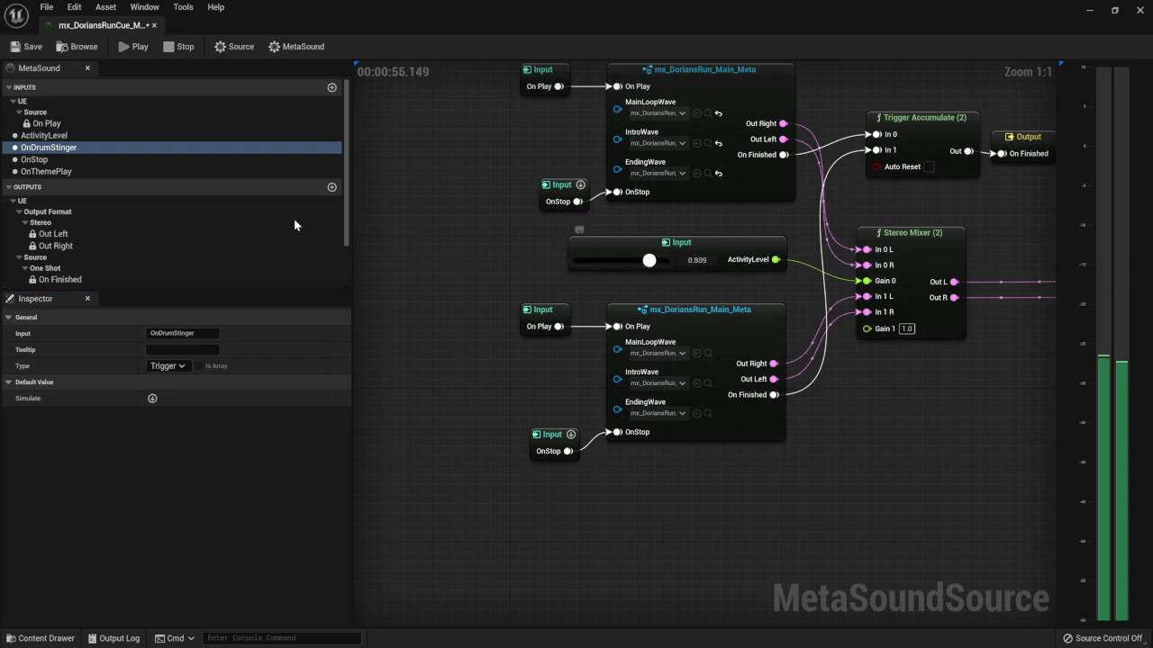
Step: Simulate the OnStop trigger to hear the ending, then stop the MetaSound's playback
{"action": "left_click", "coordinate": [81, 159]}
{"action": "left_click", "coordinate": [152, 398]}
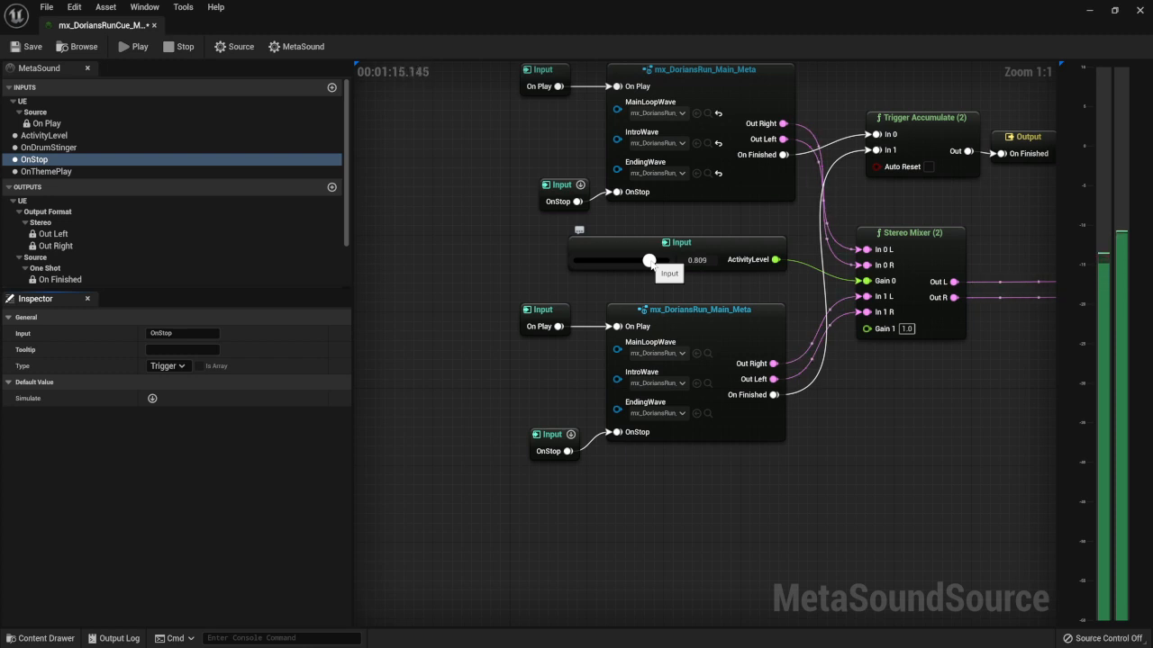
{"action": "left_click", "coordinate": [178, 46]}
Step: Add a Trigger Control node between the drum stingers' Trigger Once and Random Get nodes, with Start Closed turned off
{"action": "scroll", "coordinate": [664, 320], "scroll_direction": "down", "scroll_amount": 3}
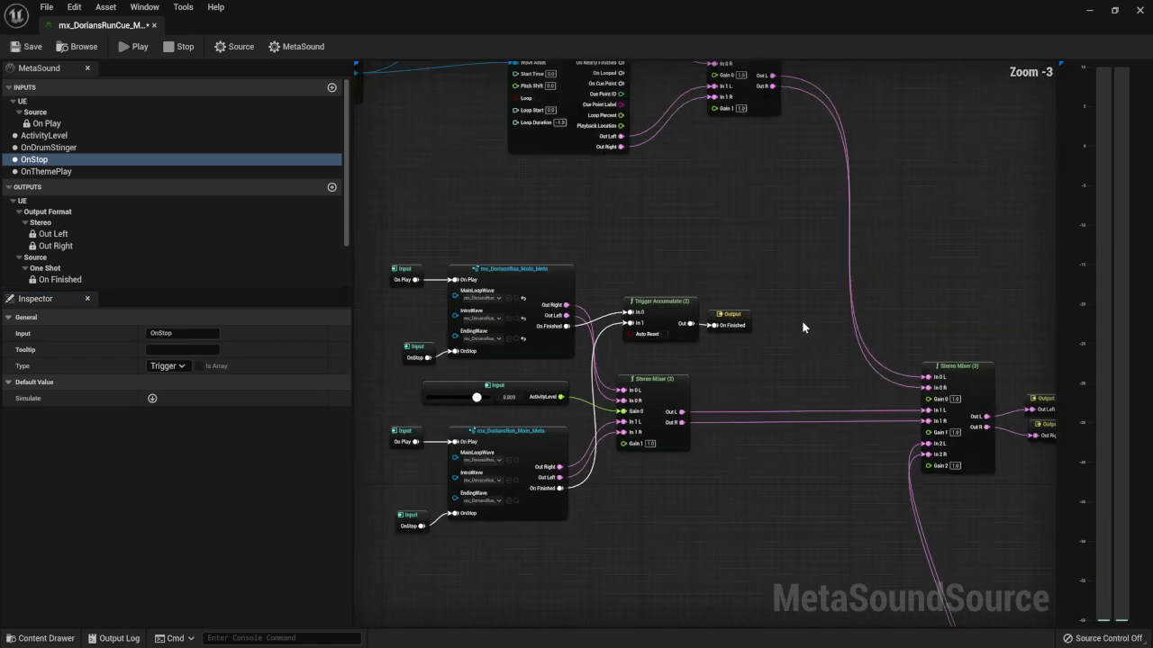
{"action": "right_click_drag", "start_coordinate": [803, 327], "coordinate": [1087, 519]}
{"action": "right_click_drag", "start_coordinate": [596, 378], "coordinate": [703, 453]}
{"action": "scroll", "coordinate": [617, 282], "scroll_direction": "up", "scroll_amount": 3}
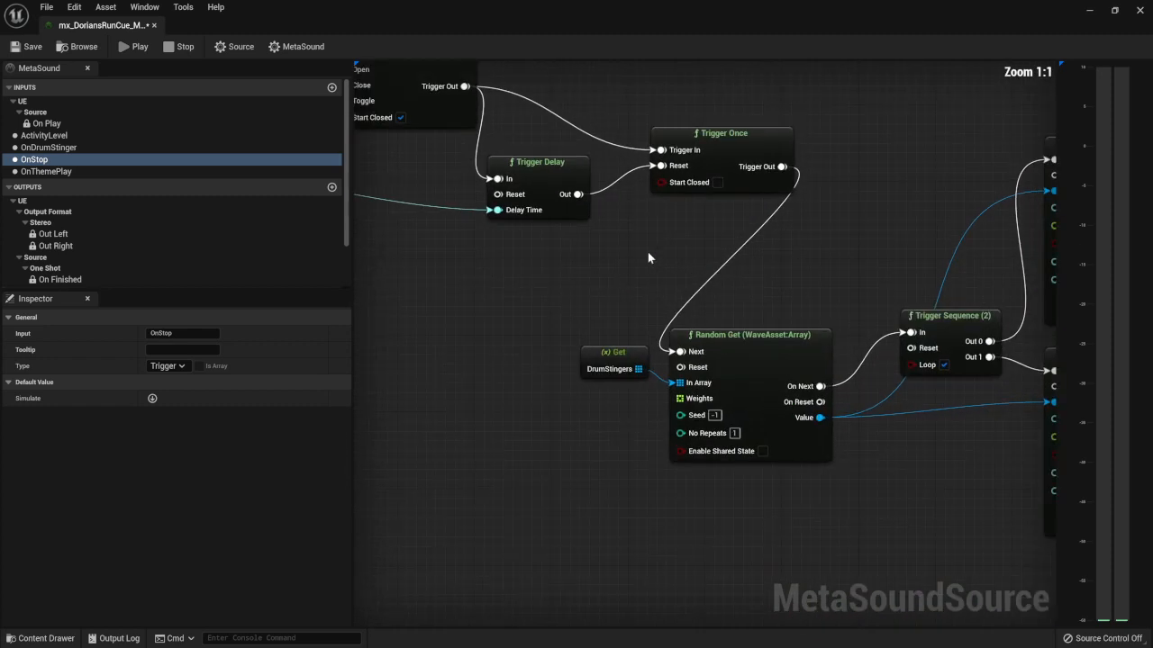
{"action": "right_click", "coordinate": [647, 252]}
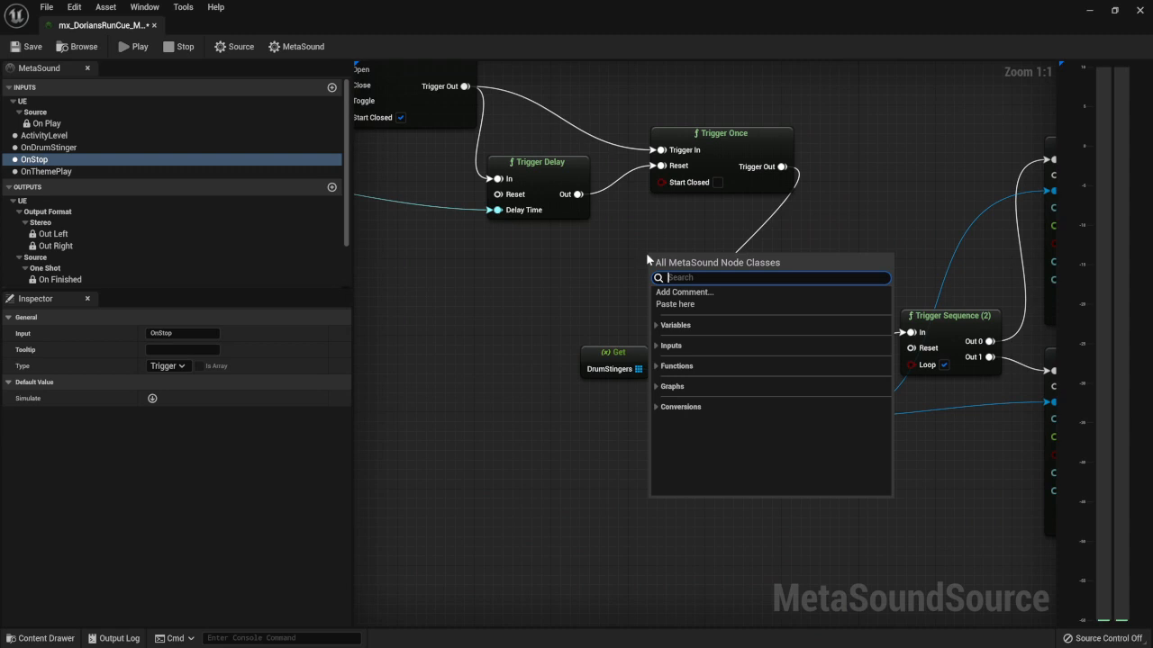
{"action": "type", "text": "trigger cont"}
{"action": "key", "text": "Return"}
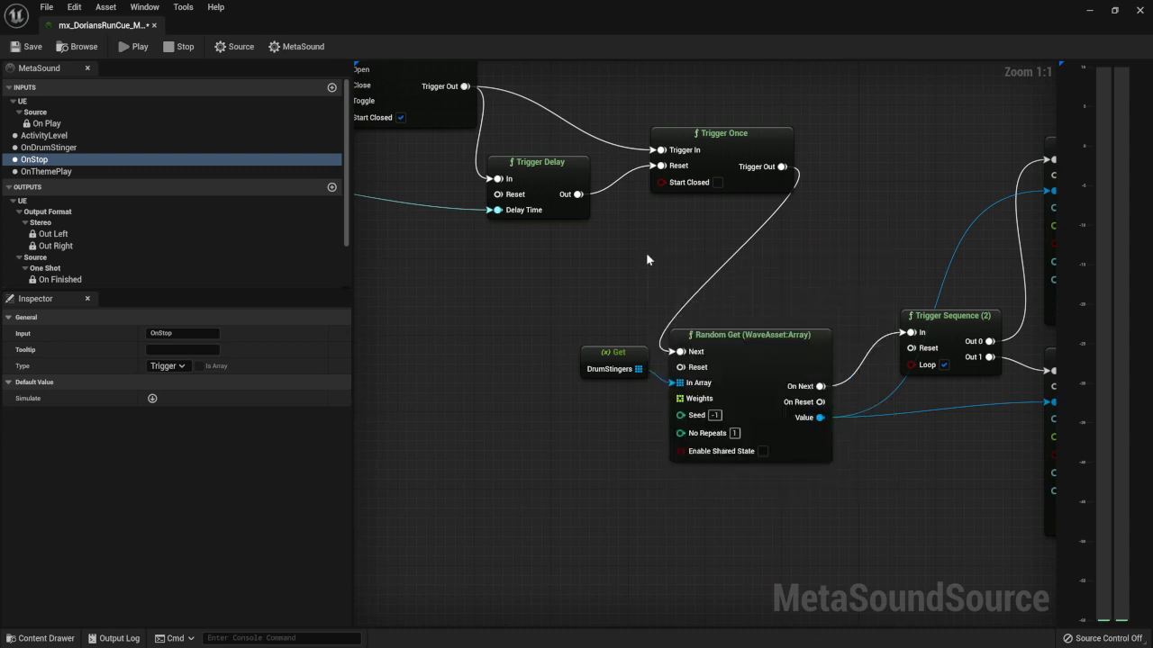
{"action": "left_click_drag", "start_coordinate": [744, 263], "coordinate": [810, 228]}
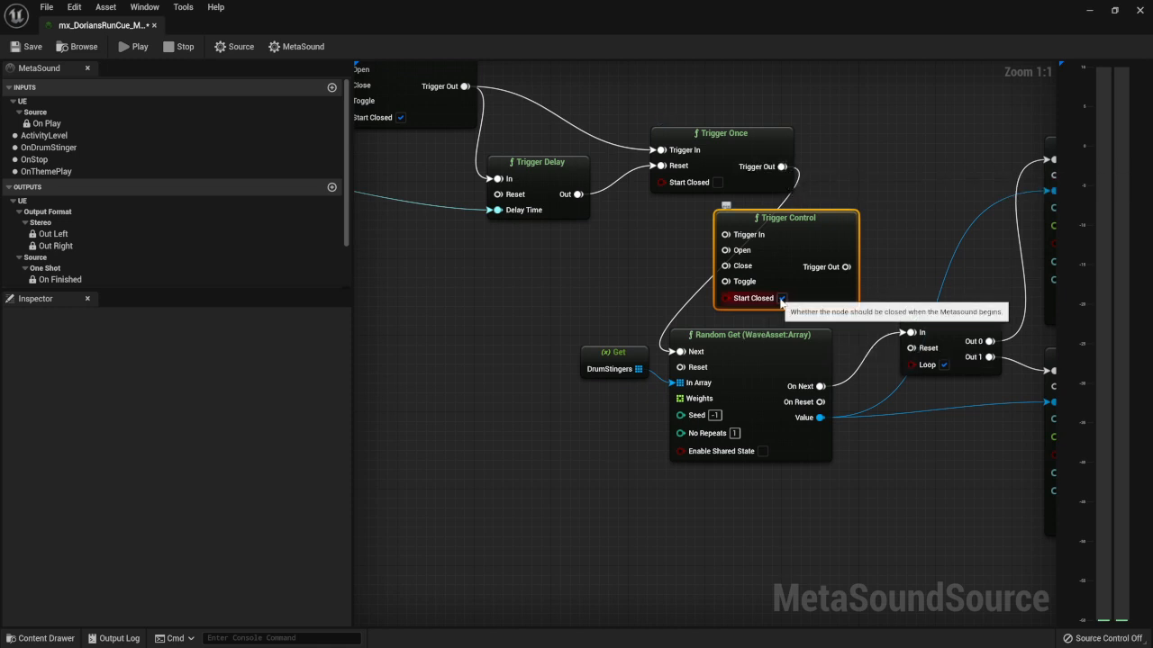
{"action": "left_click", "coordinate": [781, 298]}
Step: Route the Trigger Once output through the new Trigger Control into Random Get's Next, tidy the node's position, and save
{"action": "left_click_drag", "start_coordinate": [789, 174], "coordinate": [726, 234]}
{"action": "left_click_drag", "start_coordinate": [855, 267], "coordinate": [682, 351]}
{"action": "left_click_drag", "start_coordinate": [815, 234], "coordinate": [758, 234]}
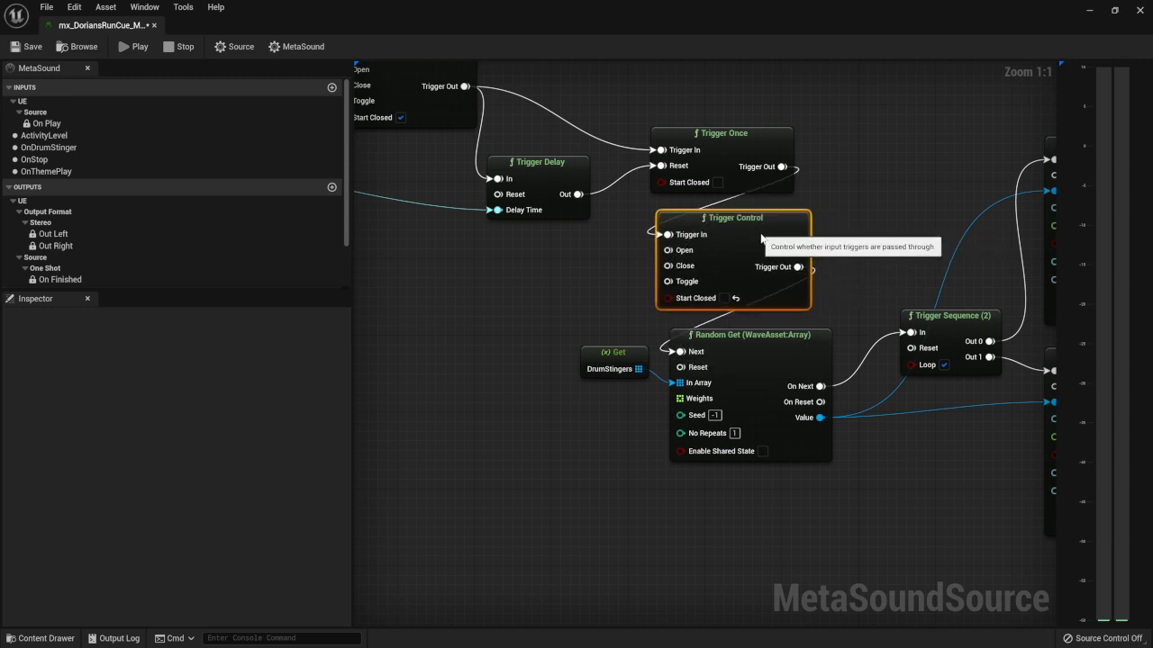
{"action": "left_click", "coordinate": [25, 49]}
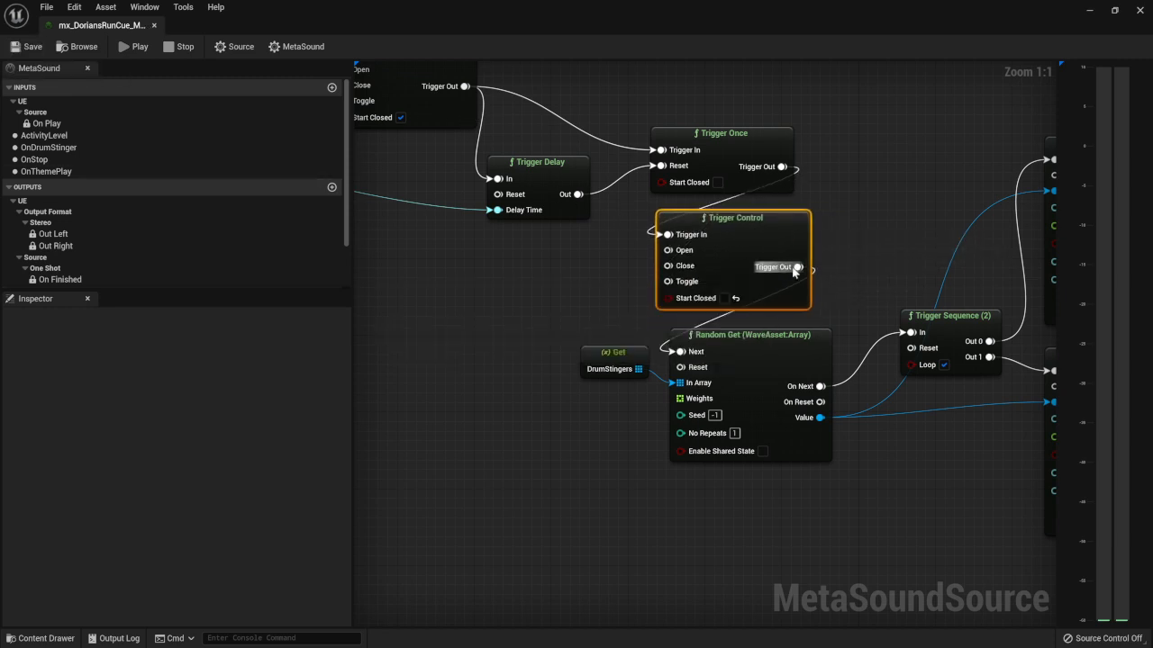
Step: Add an OnStop input node connected to the Close pin of the drum stingers' new Trigger Control
{"action": "right_click_drag", "start_coordinate": [504, 294], "coordinate": [563, 328]}
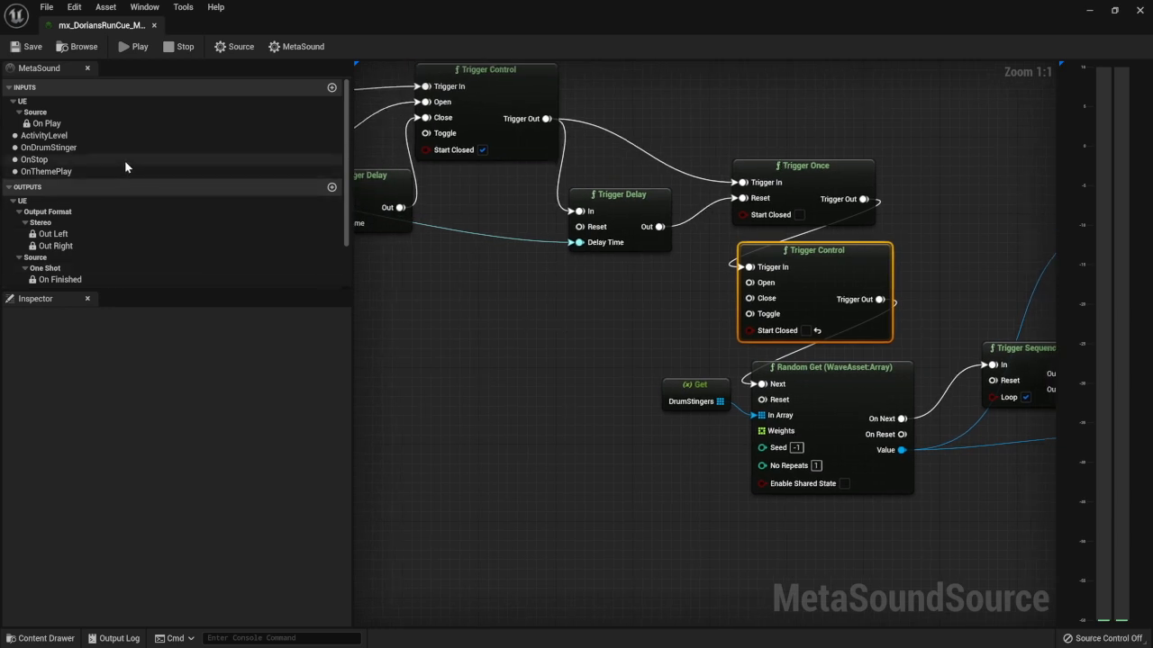
{"action": "left_click_drag", "start_coordinate": [753, 299], "coordinate": [673, 312]}
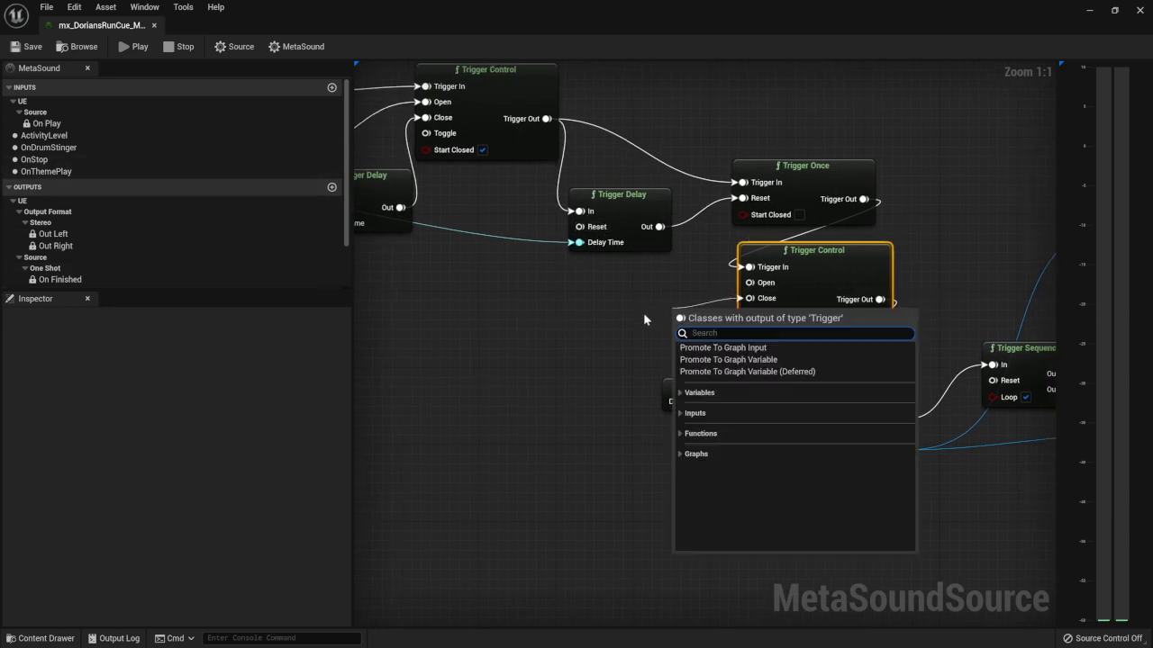
{"action": "left_click", "coordinate": [690, 413]}
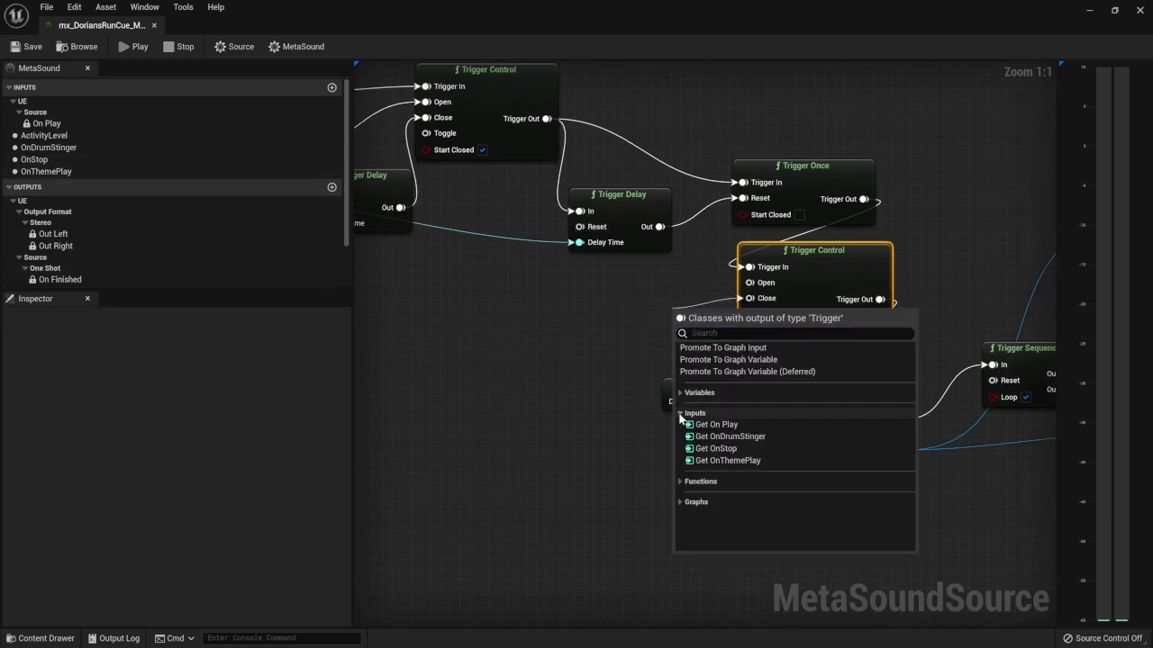
{"action": "left_click", "coordinate": [714, 435]}
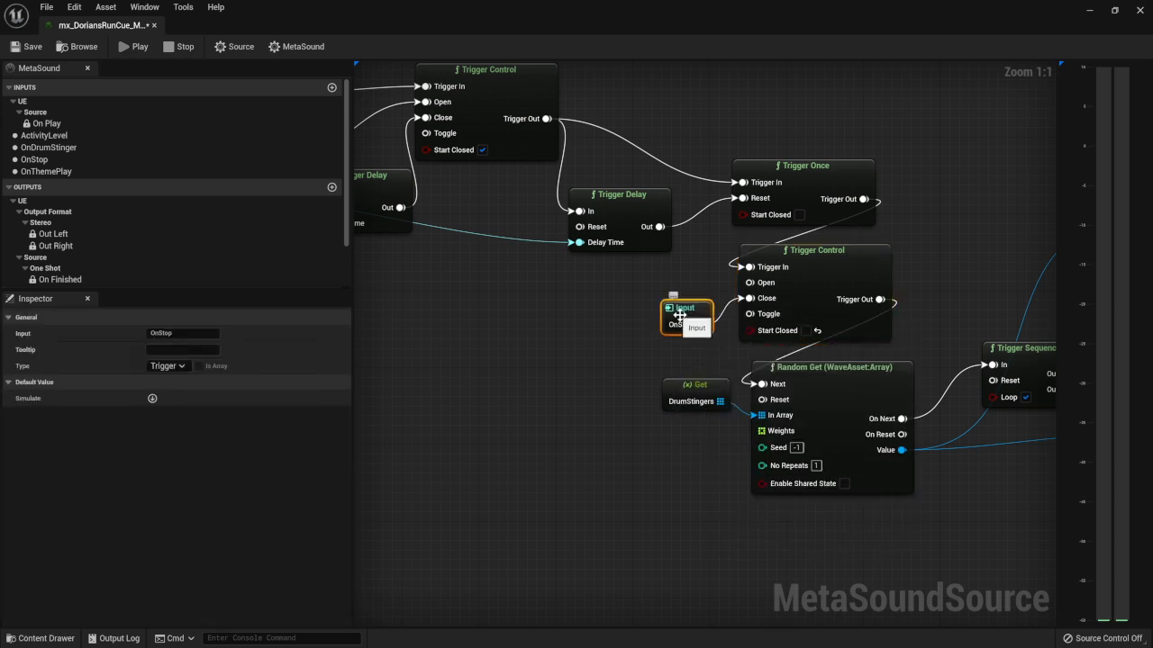
Step: Copy the OnStop and Trigger Control pair to the theme section, wire it between Trigger Once and Random (Int)'s Next, and save
{"action": "left_click_drag", "start_coordinate": [626, 277], "coordinate": [813, 333]}
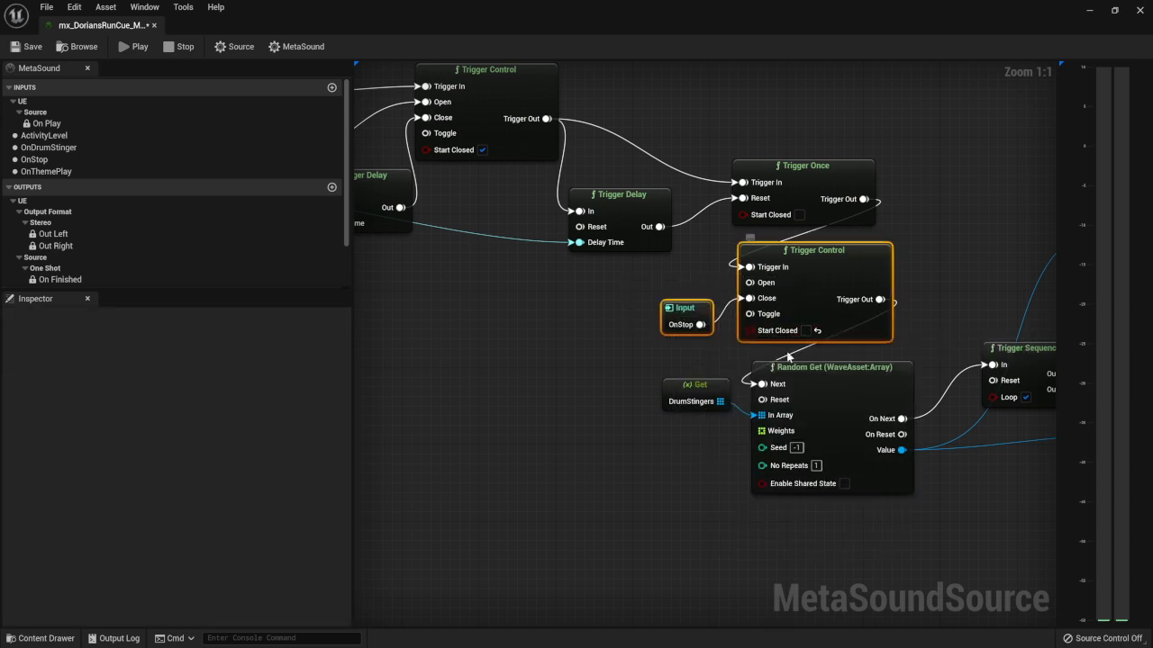
{"action": "scroll", "coordinate": [815, 331], "scroll_direction": "down", "scroll_amount": 5}
{"action": "scroll", "coordinate": [732, 397], "scroll_direction": "up", "scroll_amount": 6}
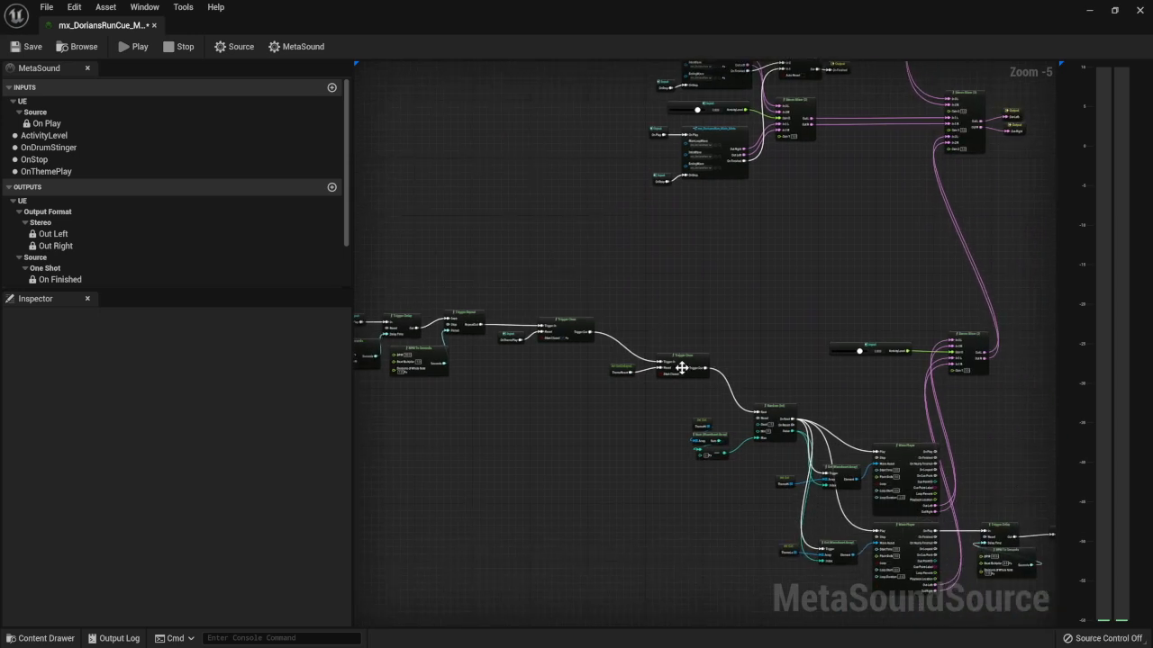
{"action": "key", "text": "ctrl+v"}
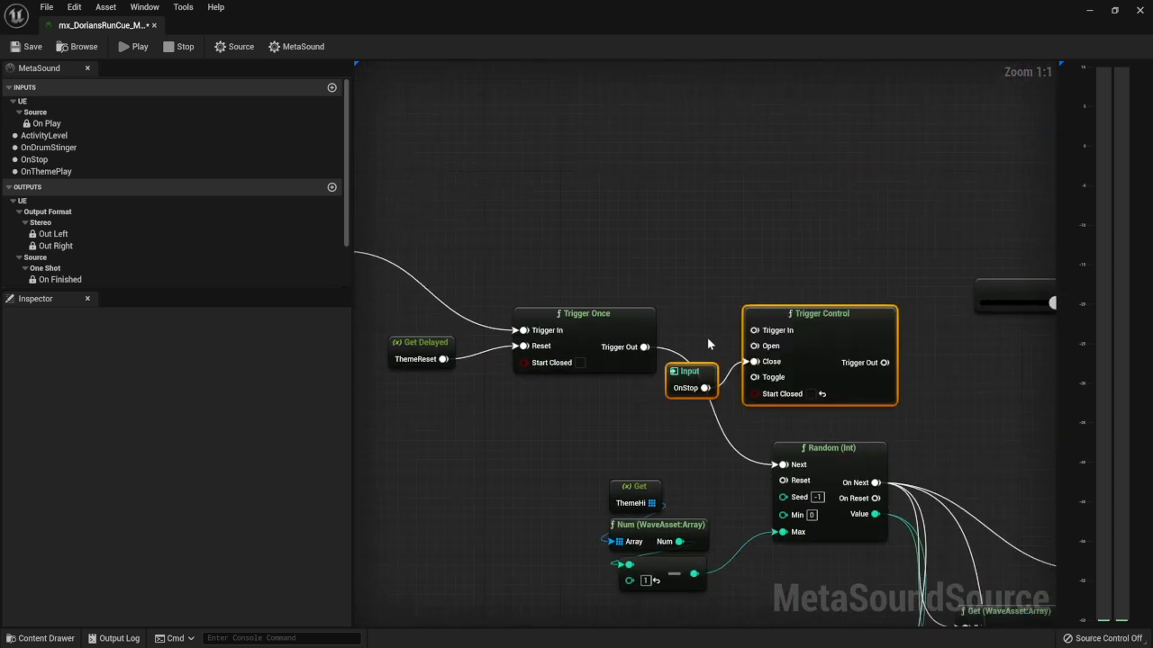
{"action": "left_click_drag", "start_coordinate": [674, 355], "coordinate": [754, 330]}
{"action": "left_click_drag", "start_coordinate": [885, 363], "coordinate": [782, 465]}
{"action": "left_click", "coordinate": [32, 46]}
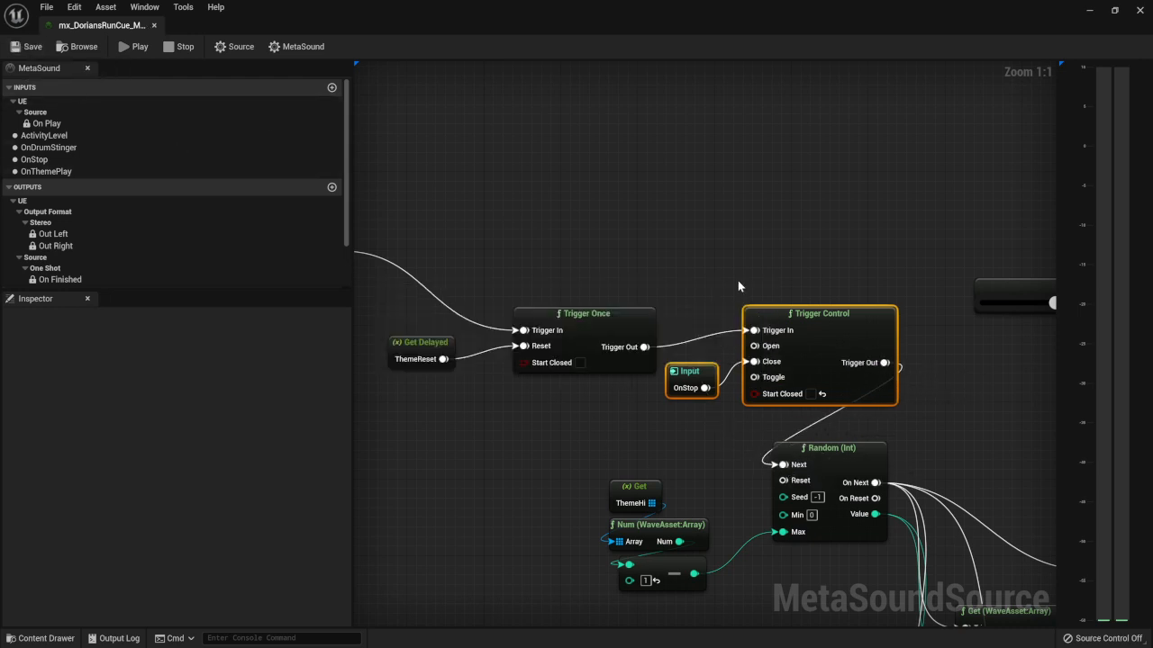
{"action": "right_click_drag", "start_coordinate": [1036, 393], "coordinate": [648, 399]}
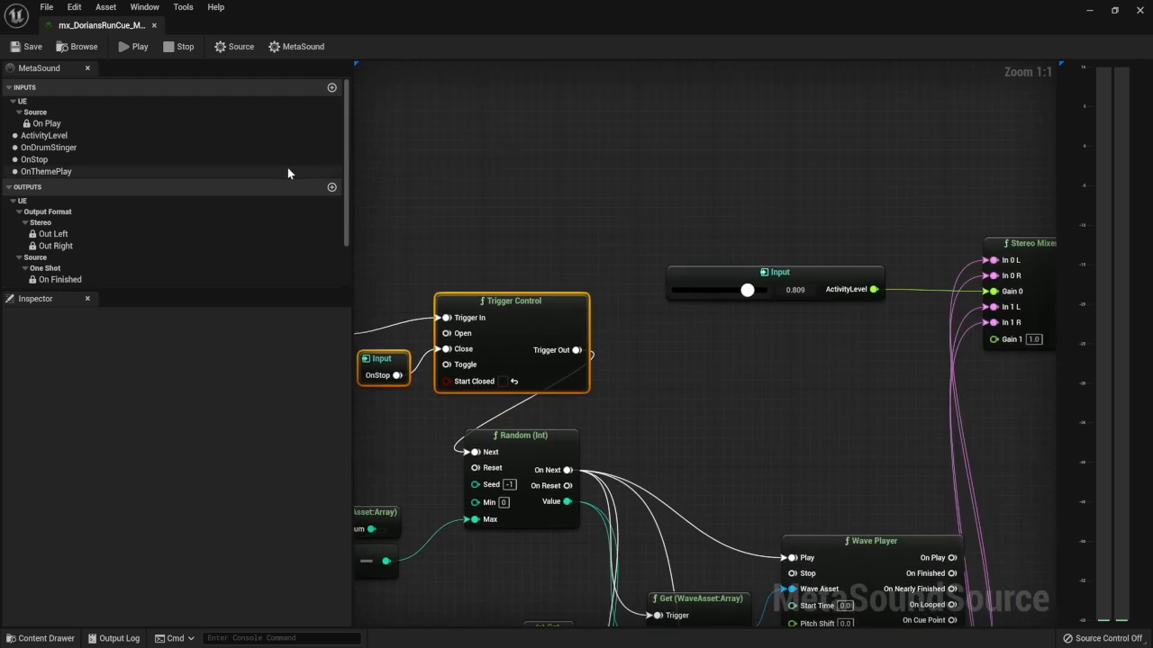
{"action": "right_click_drag", "start_coordinate": [497, 145], "coordinate": [613, 165]}
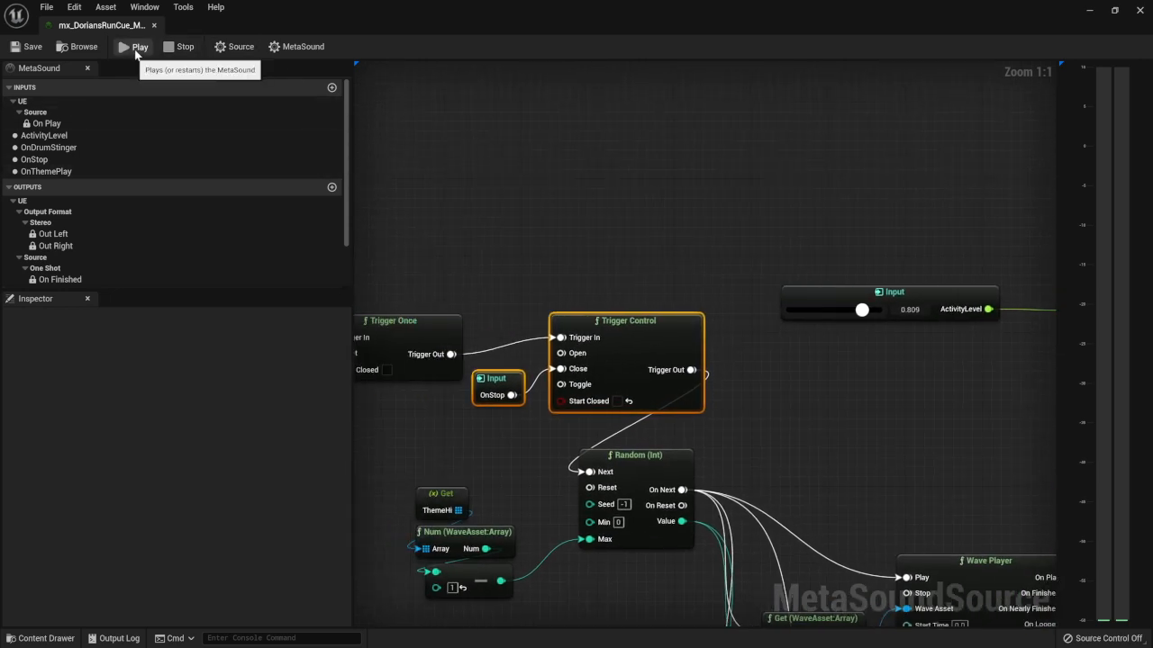
Step: Preview the MetaSound and simulate the OnStop trigger while it plays
{"action": "left_click", "coordinate": [135, 49]}
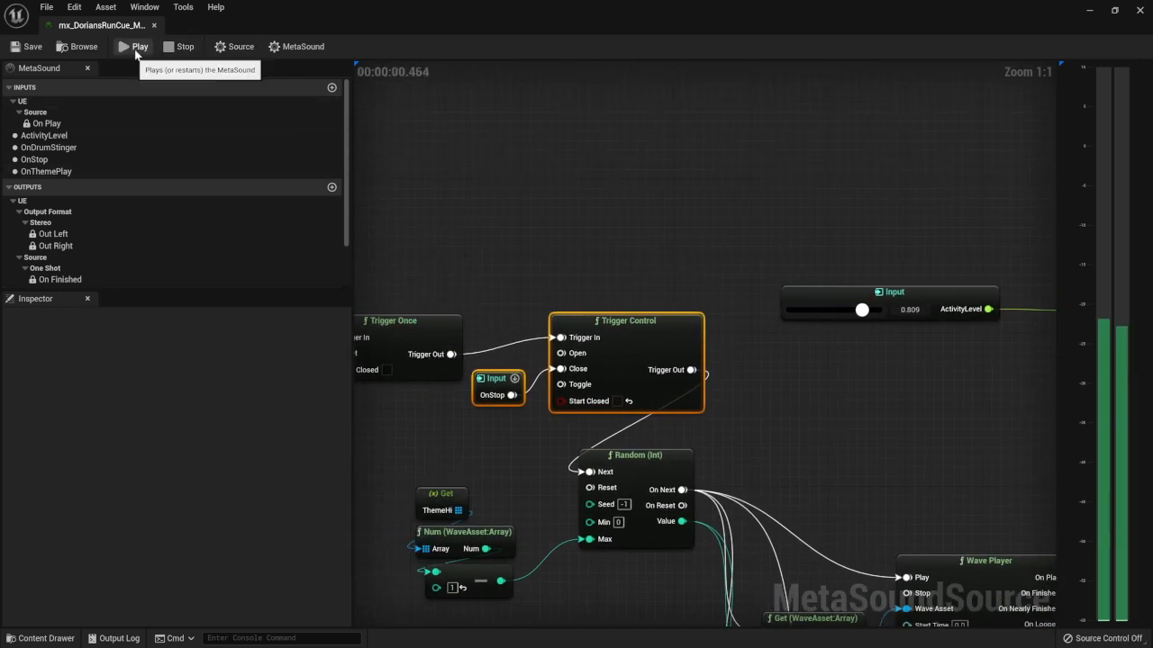
{"action": "left_click", "coordinate": [81, 159]}
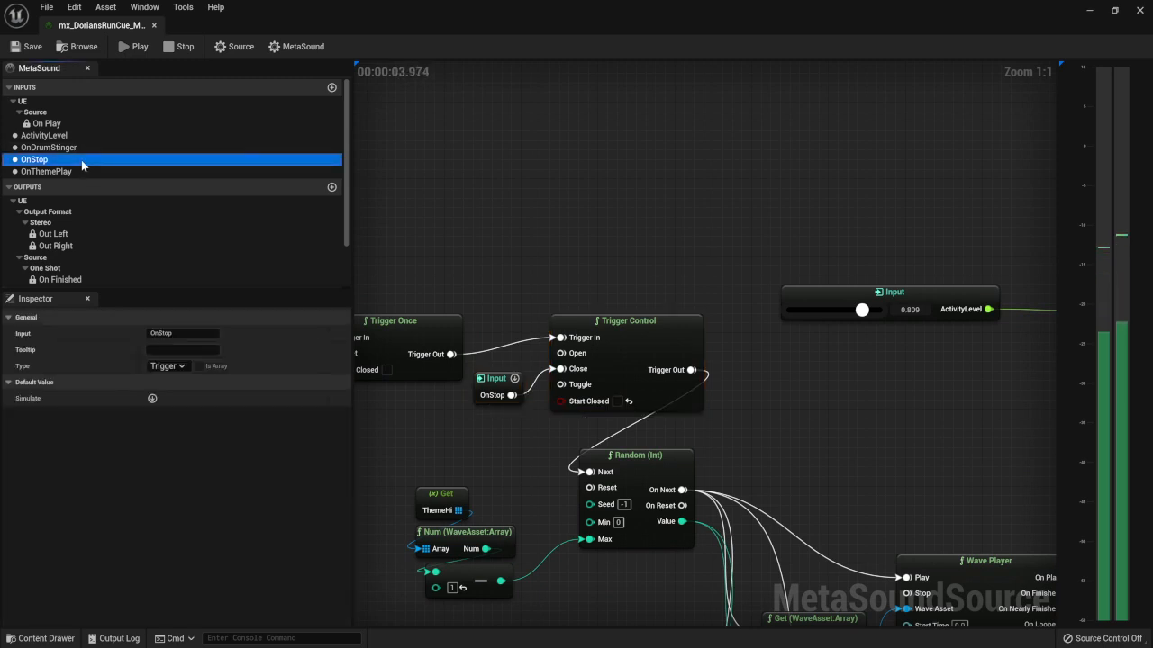
{"action": "left_click", "coordinate": [152, 398]}
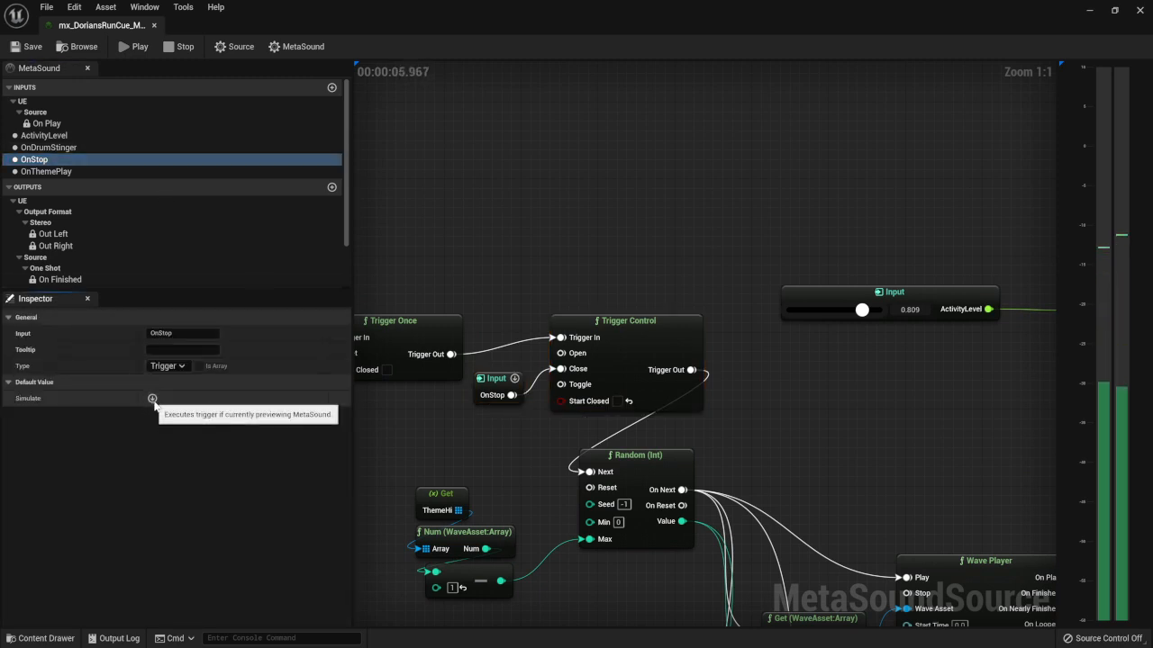
Step: Test the closed gates by simulating OnThemePlay, OnDrumStinger and OnThemePlay again during playback
{"action": "left_click", "coordinate": [73, 170]}
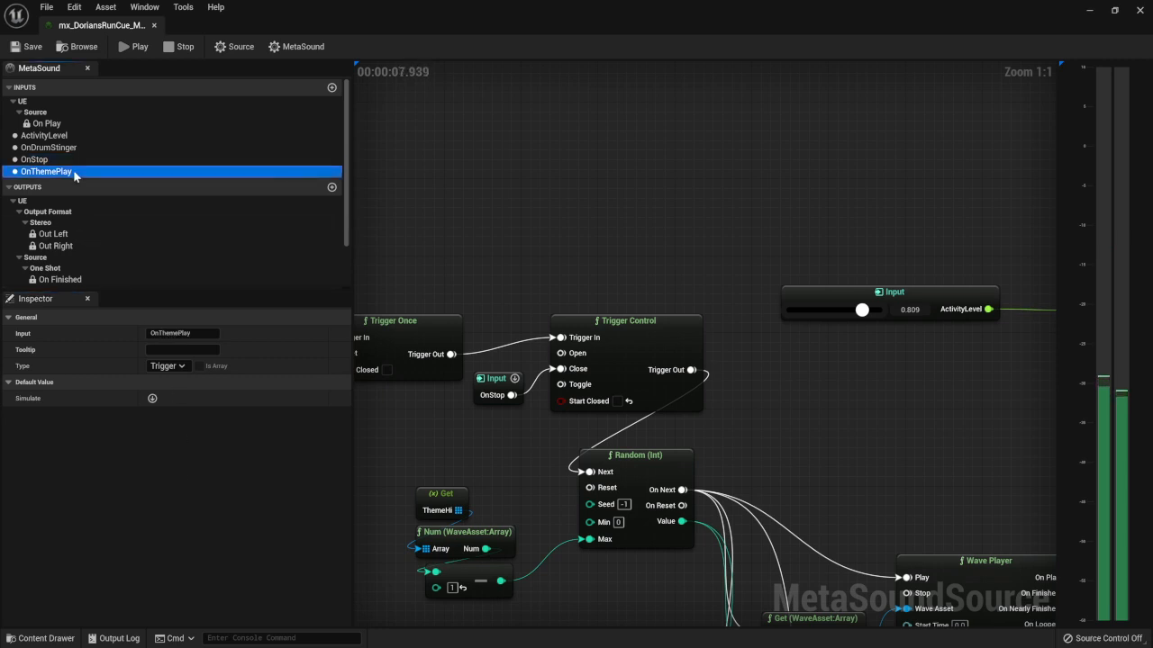
{"action": "left_click", "coordinate": [152, 398]}
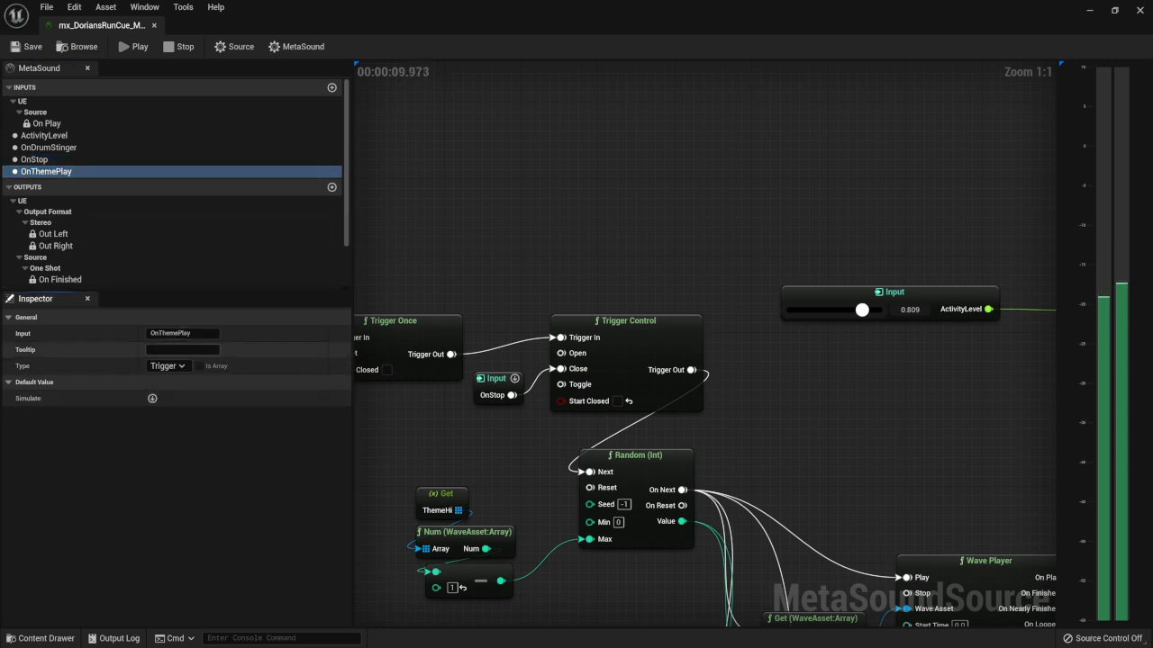
{"action": "left_click", "coordinate": [73, 150]}
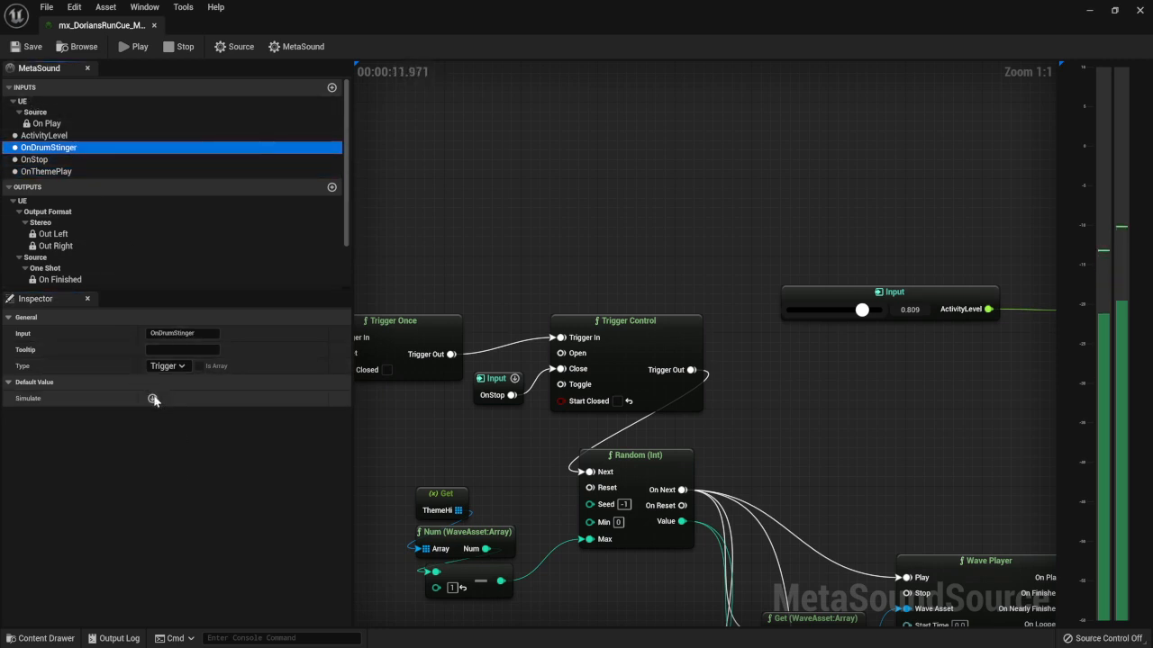
{"action": "left_click", "coordinate": [152, 398]}
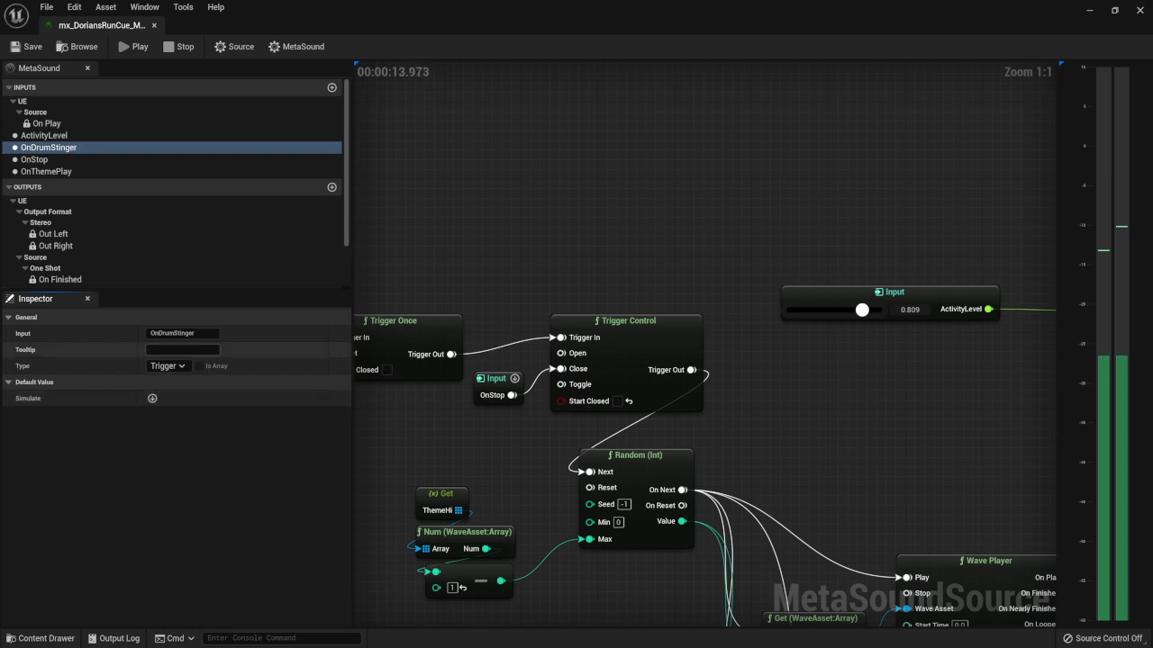
{"action": "left_click", "coordinate": [100, 172]}
{"action": "left_click", "coordinate": [157, 397]}
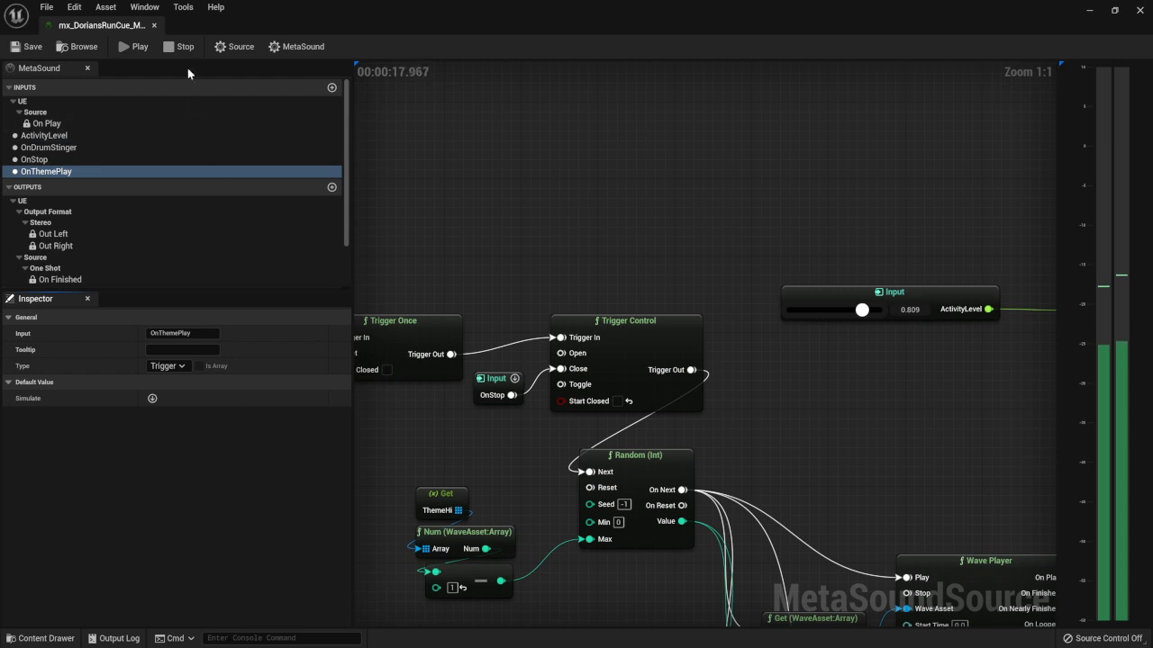
Step: Review the graph through to the final stereo mixer and outputs, and close the MetaSound editor
{"action": "scroll", "coordinate": [752, 187], "scroll_direction": "down", "scroll_amount": 3}
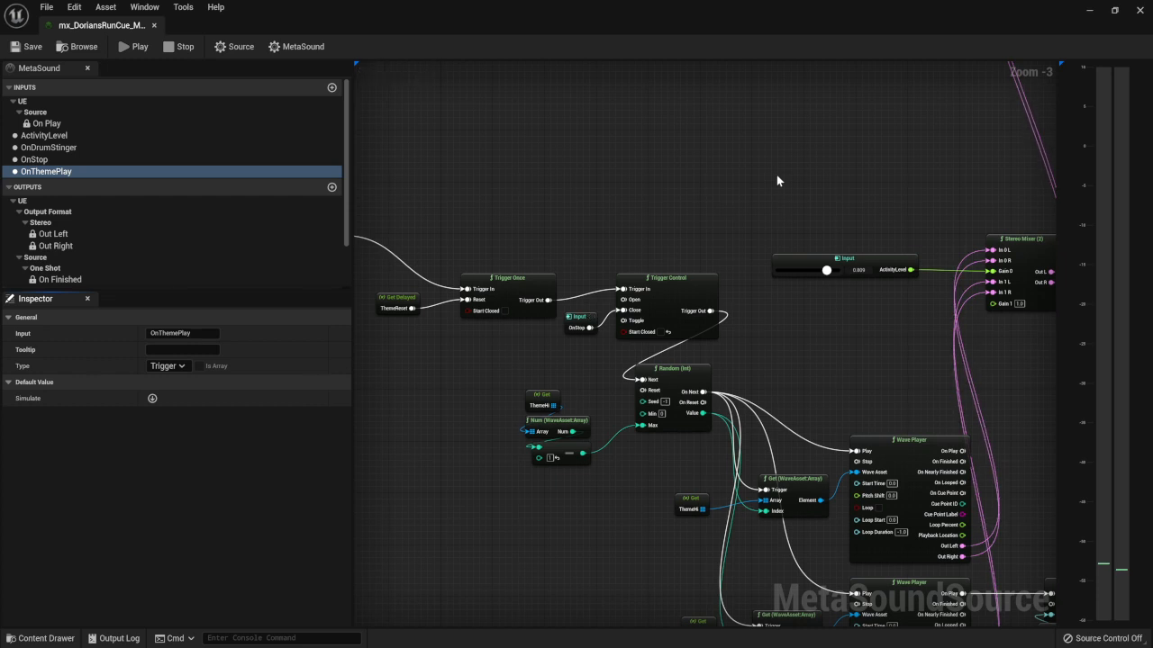
{"action": "right_click_drag", "start_coordinate": [940, 83], "coordinate": [649, 239]}
{"action": "right_click_drag", "start_coordinate": [684, 192], "coordinate": [589, 389]}
{"action": "right_click_drag", "start_coordinate": [767, 307], "coordinate": [790, 400]}
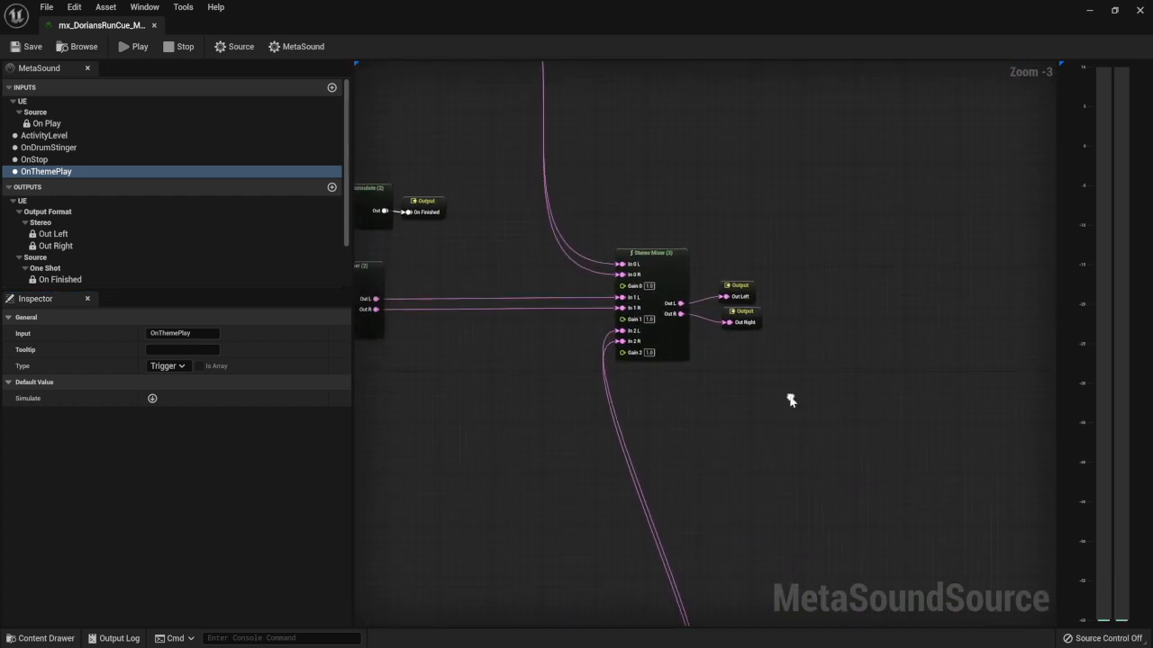
{"action": "left_click", "coordinate": [1139, 11]}
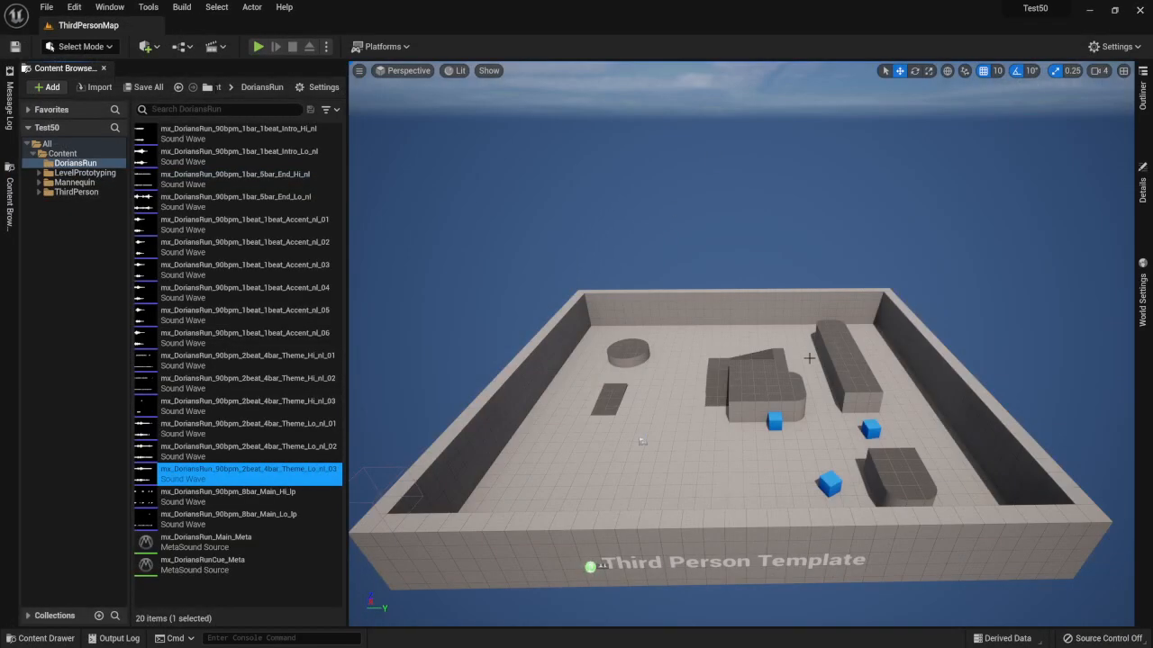